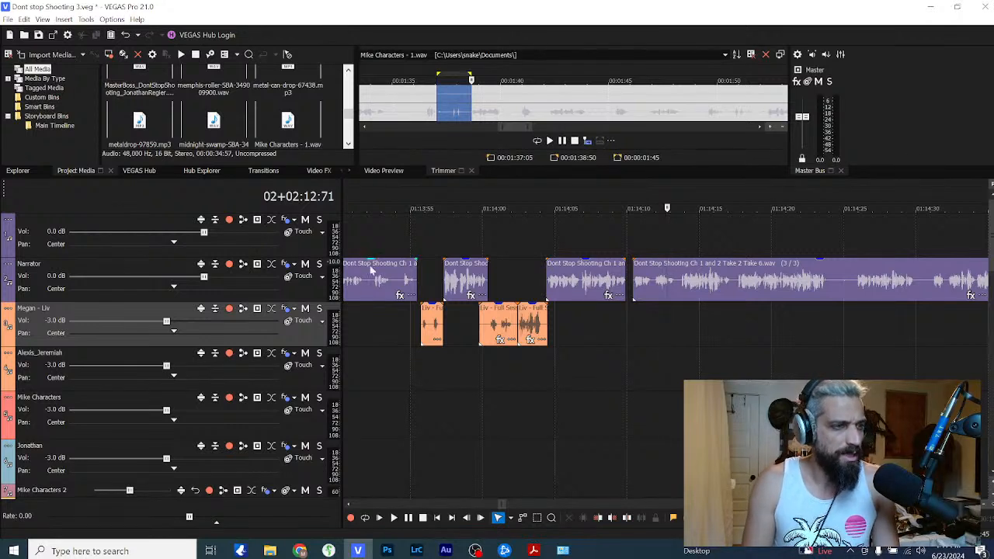
# Step: Set the time display format to Absolute Frames and place the cursor at the start of the last narration clip
pyautogui.rightClick(291, 199)
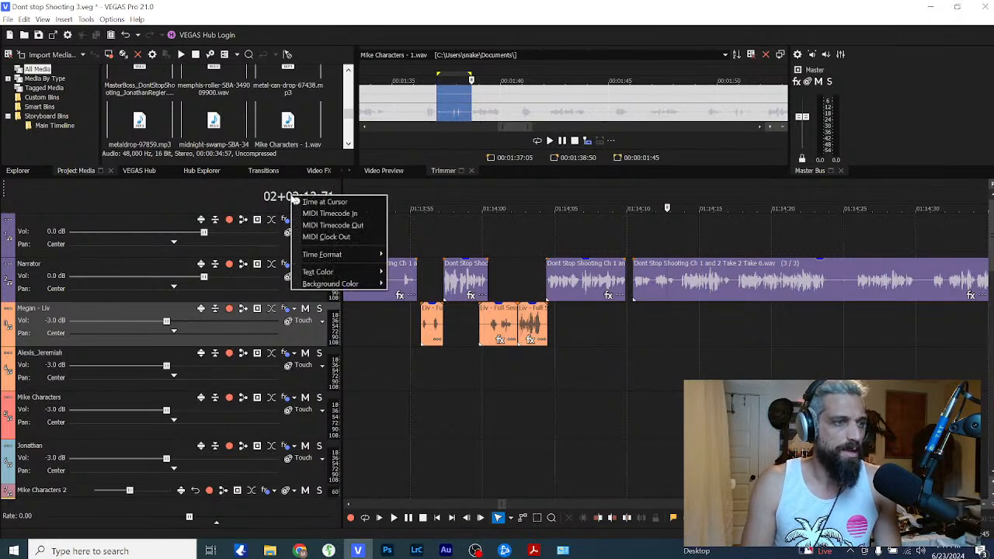
pyautogui.moveTo(334, 255)
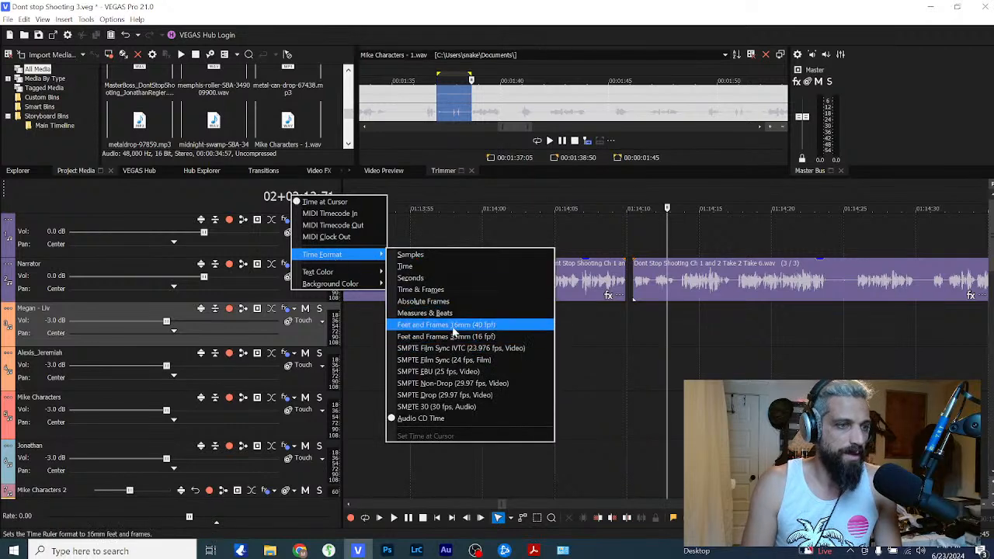
pyautogui.click(437, 304)
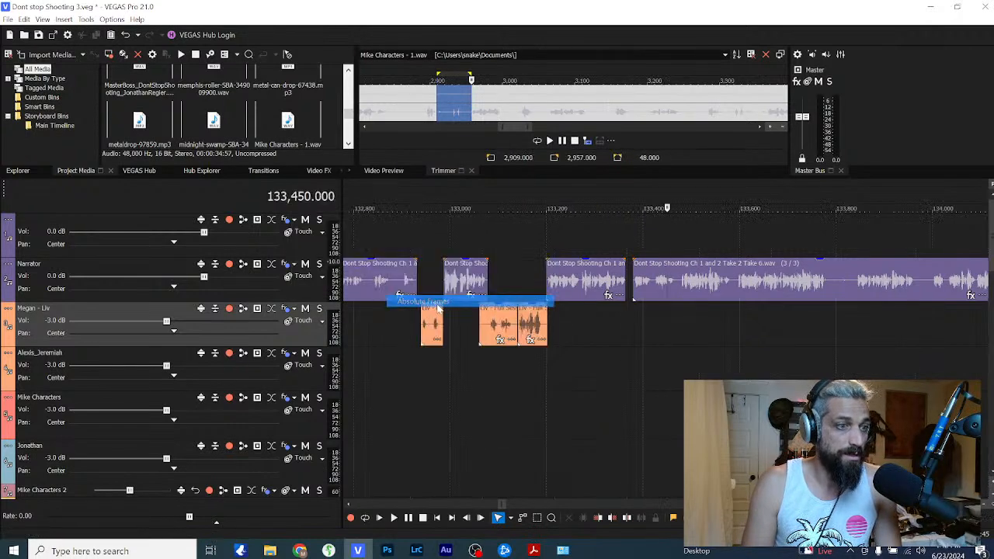
pyautogui.click(636, 322)
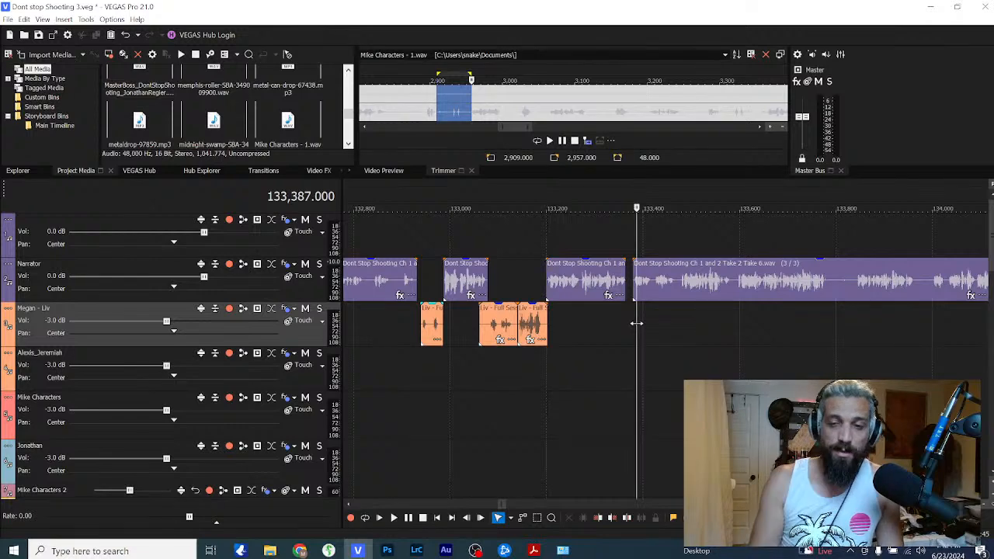
# Step: Examine the whole project timeline and the cut narration clips around the Track 2 marker
pyautogui.click(594, 331)
pyautogui.scroll(-8, 594, 332)
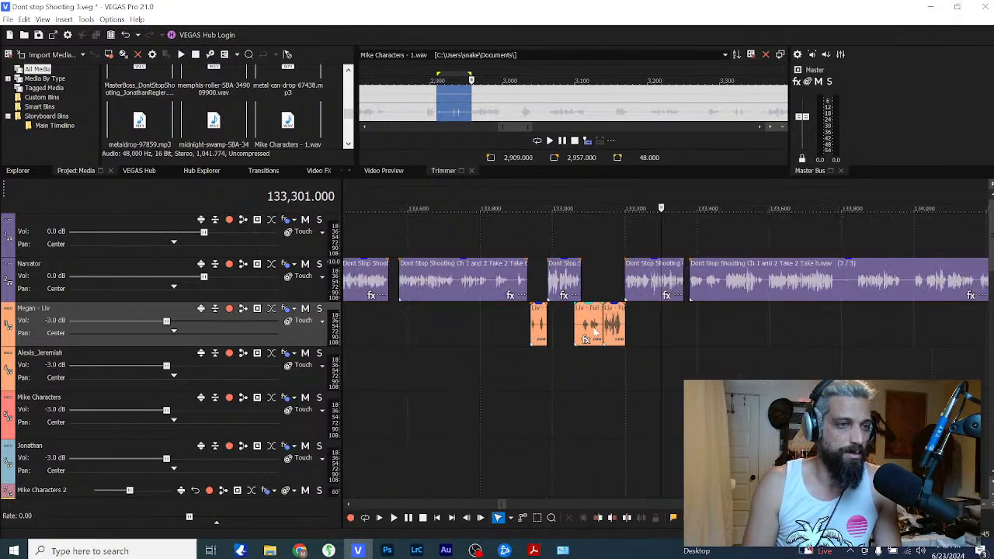
pyautogui.scroll(-10, 664, 339)
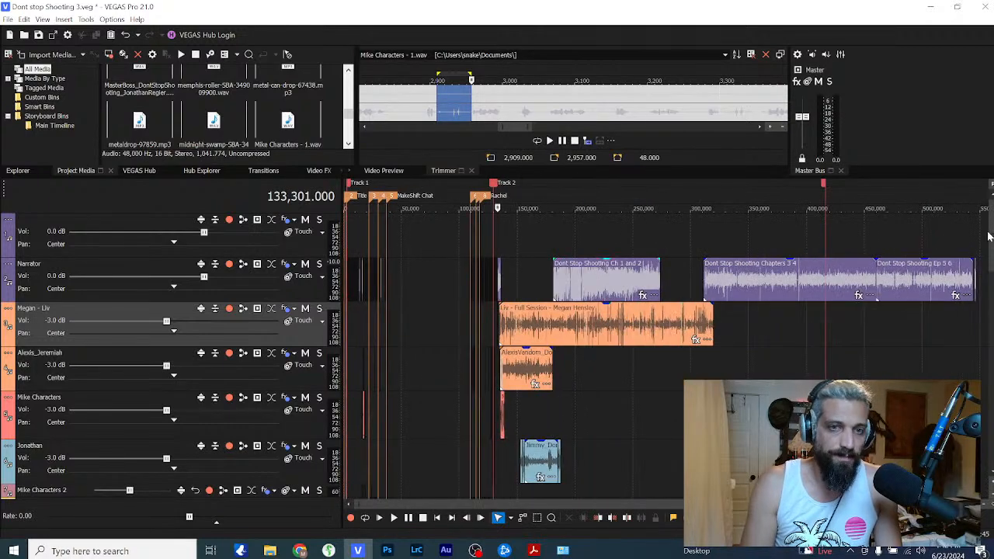
pyautogui.moveTo(988, 236)
pyautogui.mouseDown()
pyautogui.moveTo(989, 503)
pyautogui.moveTo(988, 233)
pyautogui.mouseUp()
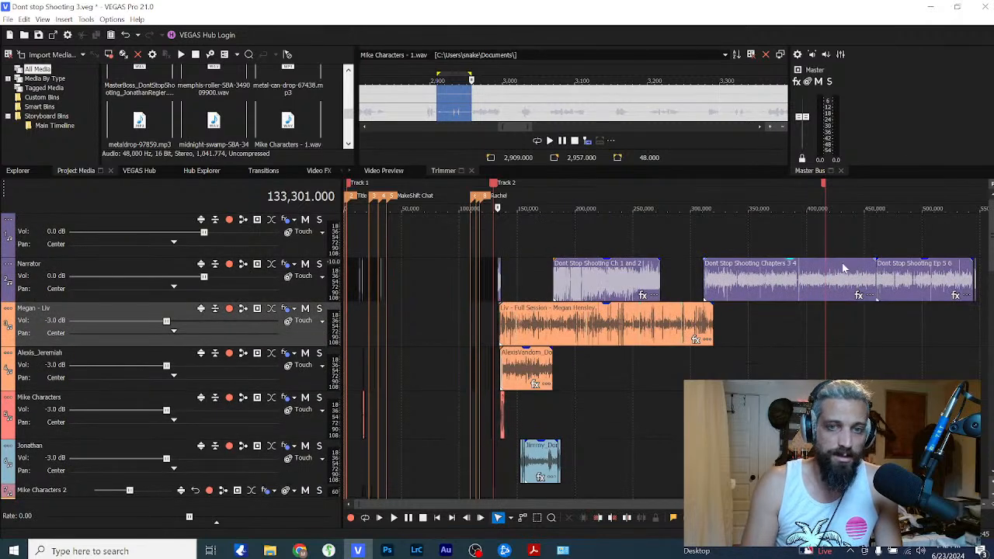
pyautogui.click(638, 248)
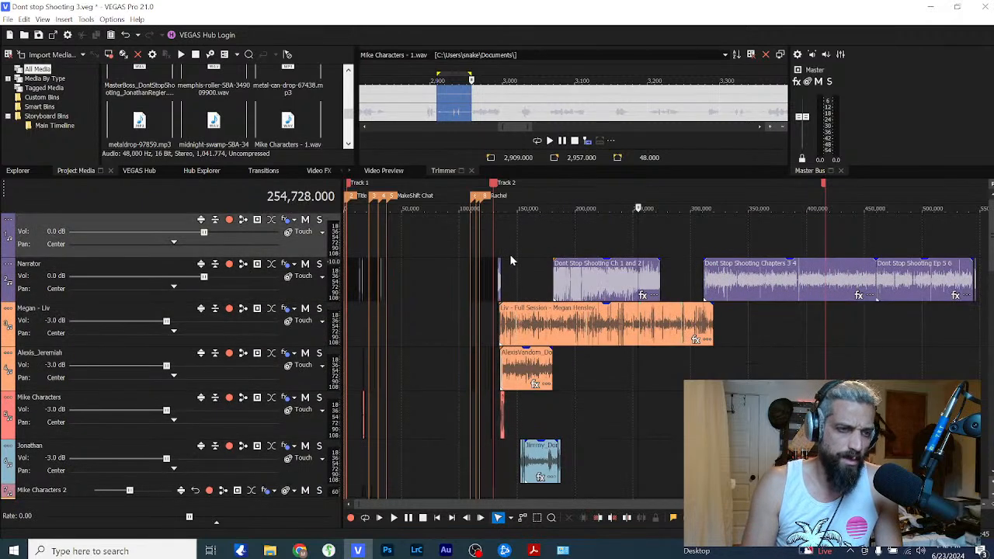
pyautogui.scroll(2, 509, 254)
pyautogui.scroll(-2, 506, 260)
pyautogui.click(499, 244)
pyautogui.scroll(6, 499, 248)
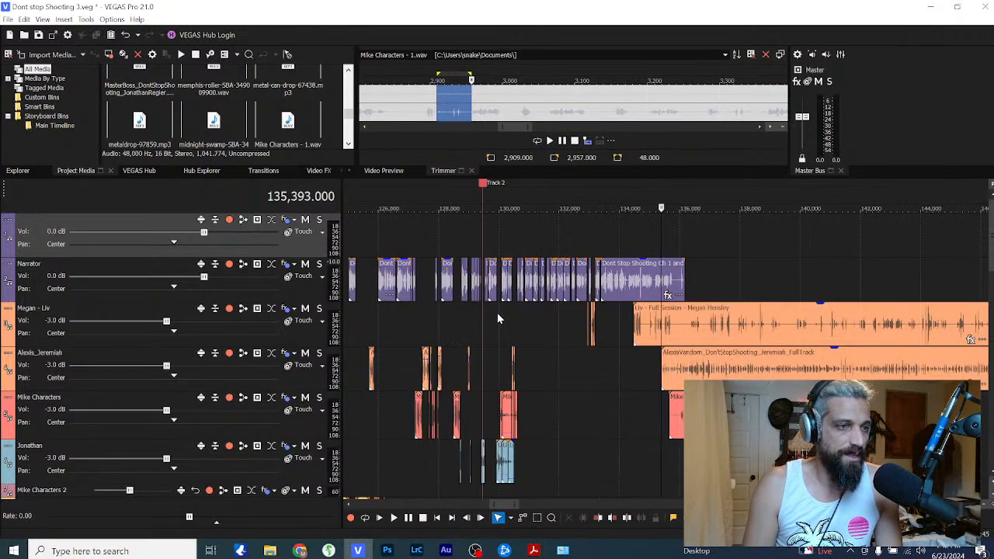
pyautogui.scroll(-6, 495, 312)
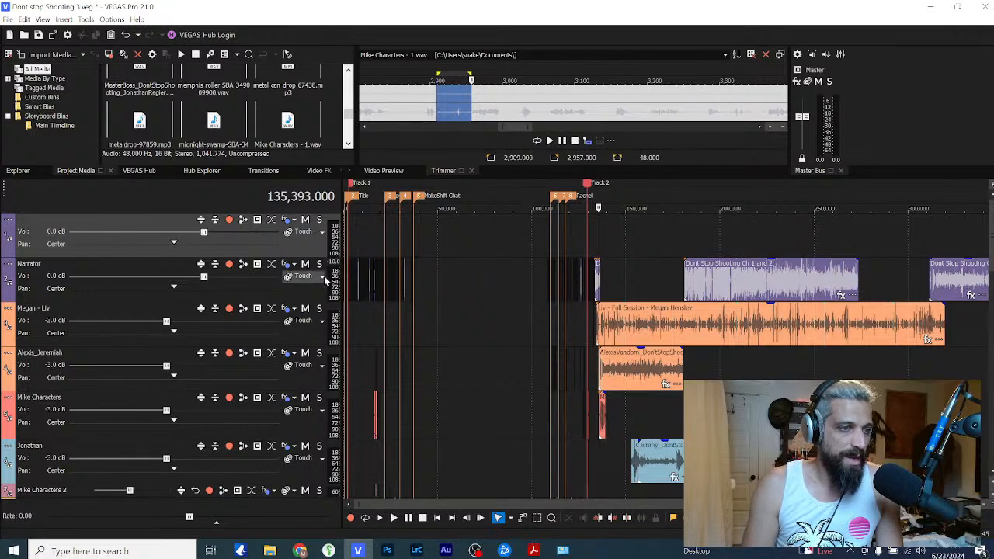
# Step: Listen to part of the Dont Stop Shooting Ch 1 and 2 clip with the Narrator track soloed, and turn solo off
pyautogui.click(693, 289)
pyautogui.scroll(2, 687, 289)
pyautogui.scroll(3, 688, 289)
pyautogui.press('space')
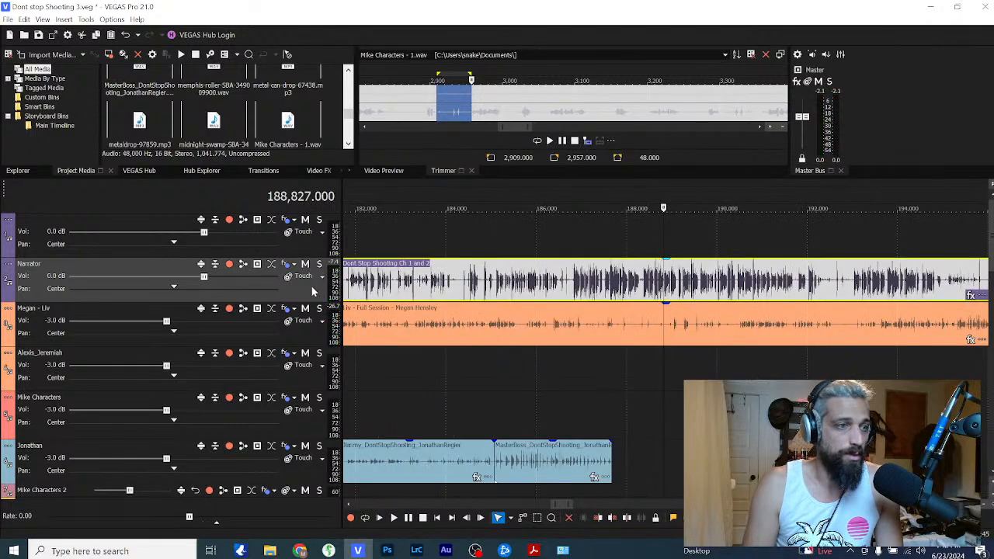
pyautogui.click(319, 264)
pyautogui.scroll(5, 658, 311)
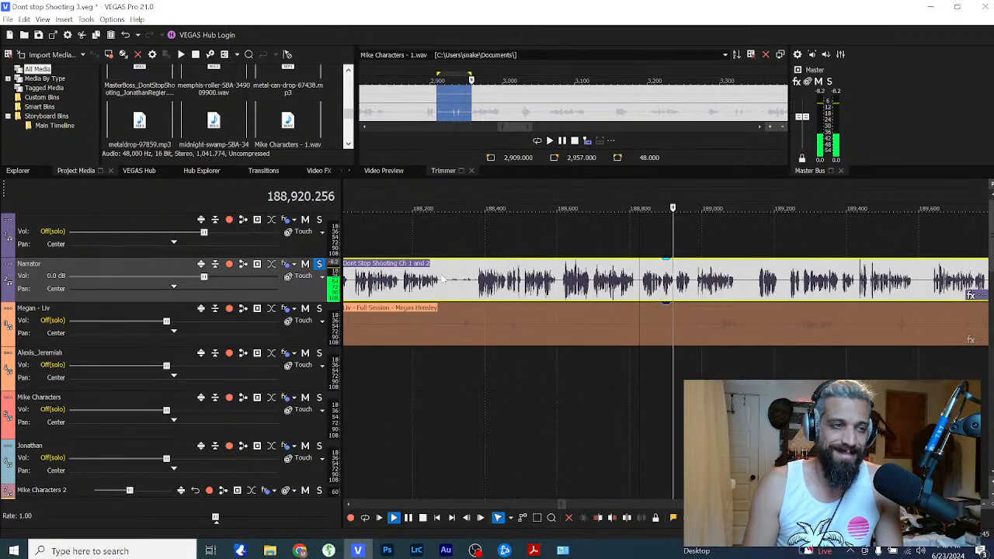
pyautogui.press('space')
pyautogui.click(319, 264)
# Step: Examine how the raw narrator and character voice recordings are laid out across the full timeline
pyautogui.scroll(-5, 403, 276)
pyautogui.scroll(-10, 404, 276)
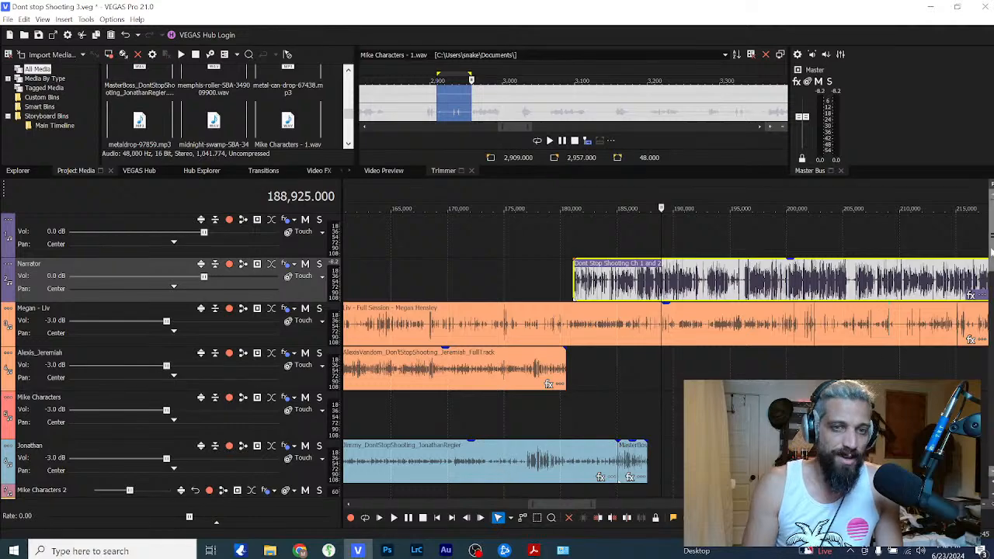
pyautogui.scroll(-2, 990, 268)
pyautogui.scroll(1, 990, 268)
pyautogui.scroll(-2, 990, 268)
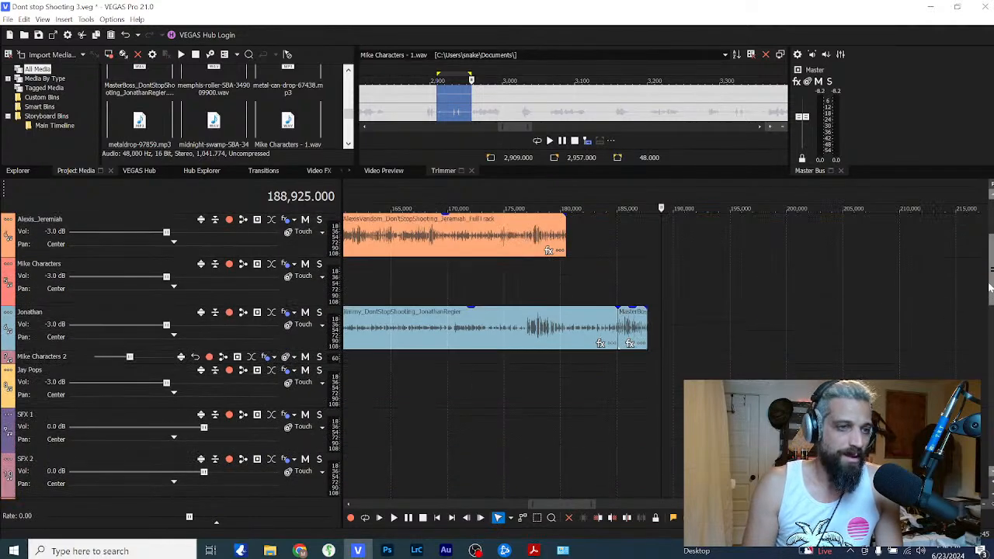
pyautogui.scroll(2, 990, 268)
pyautogui.scroll(-5, 531, 320)
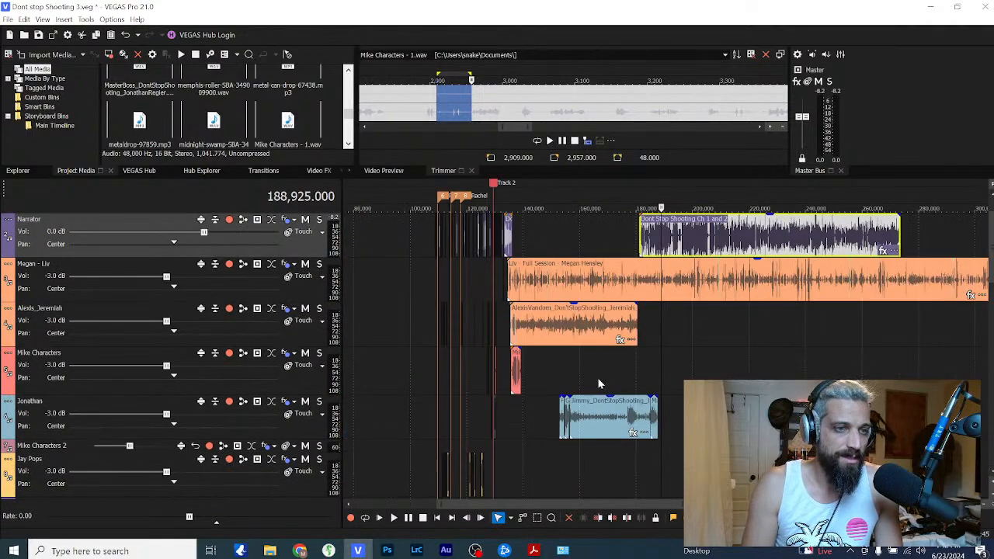
pyautogui.scroll(-2, 800, 350)
pyautogui.scroll(-2, 799, 350)
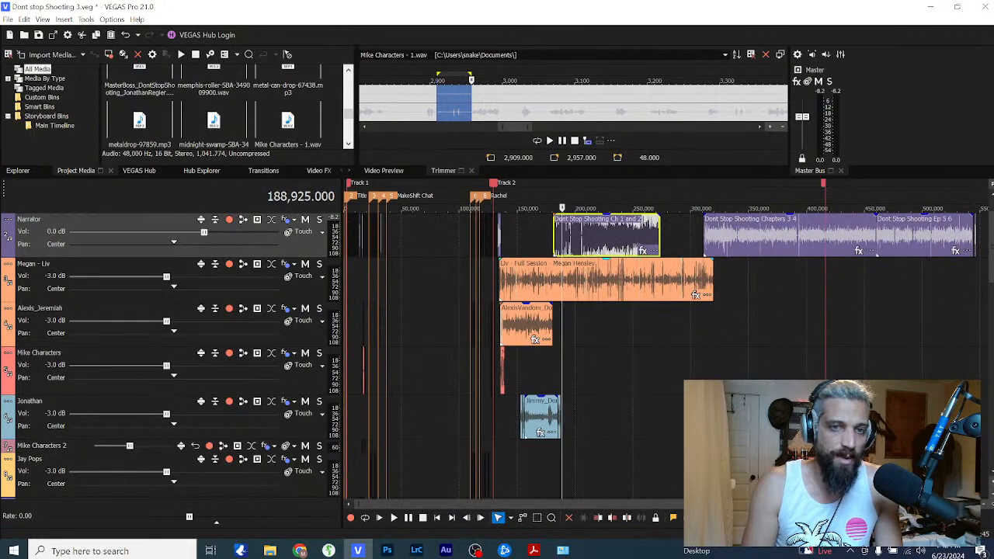
pyautogui.scroll(-2, 735, 303)
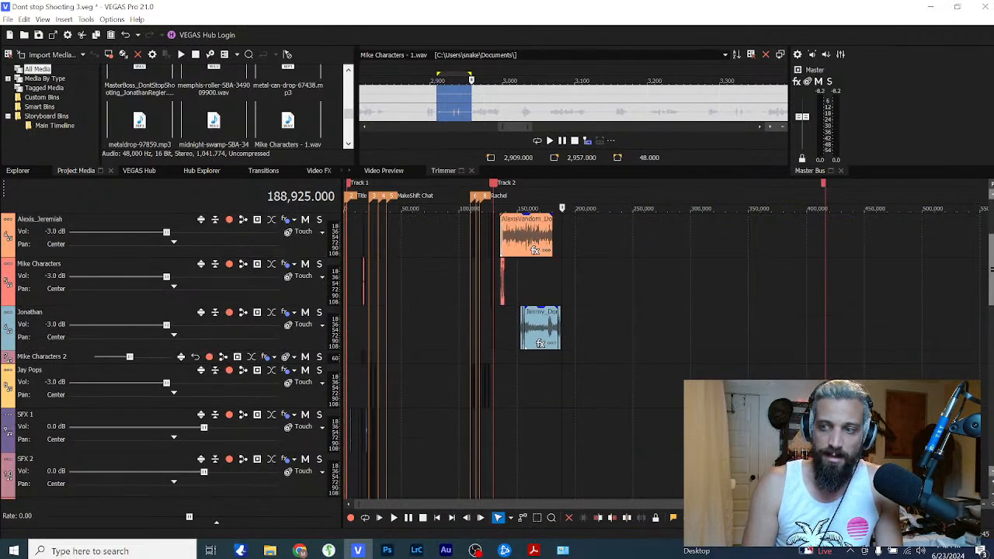
pyautogui.scroll(2, 735, 303)
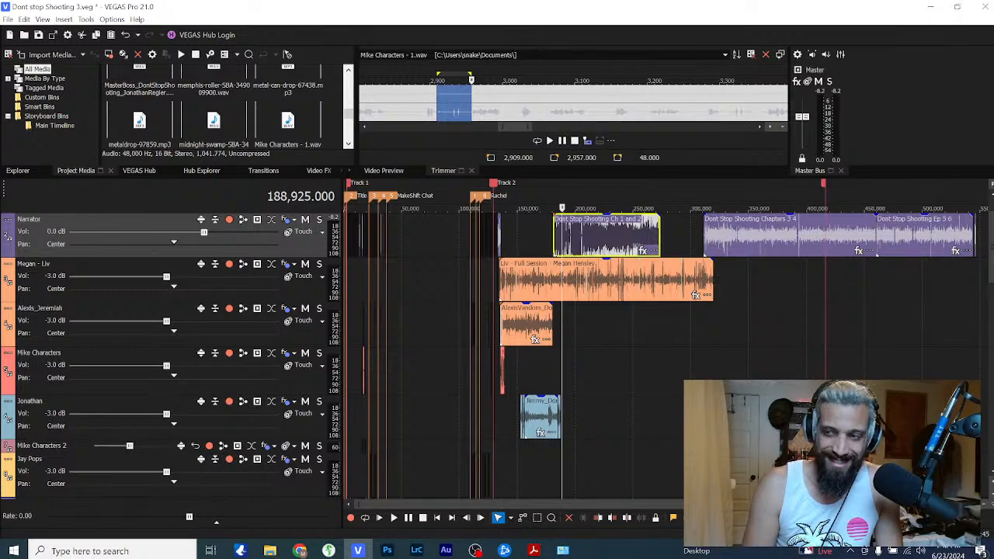
pyautogui.scroll(-3, 801, 293)
pyautogui.scroll(3, 802, 293)
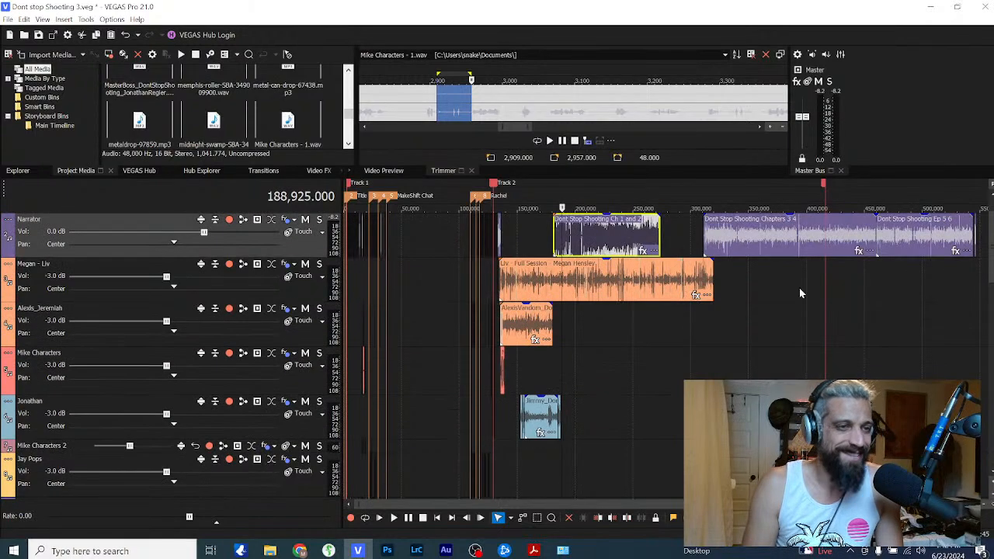
# Step: Examine the uncut Liv full-session recording after the Track 2 marker and the cut dialogue clips back to the project's beginning
pyautogui.click(508, 250)
pyautogui.scroll(4, 537, 261)
pyautogui.click(602, 281)
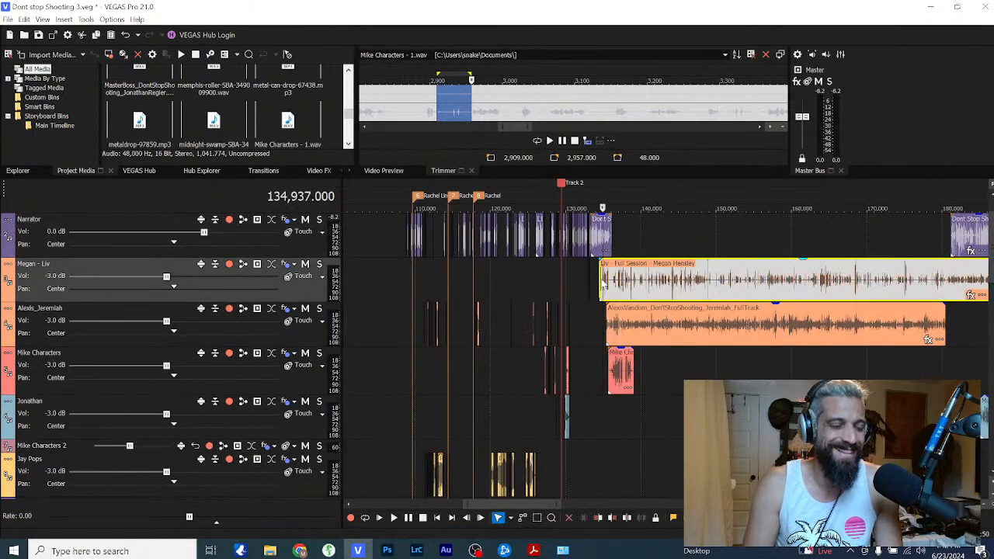
pyautogui.scroll(3, 602, 280)
pyautogui.scroll(2, 618, 294)
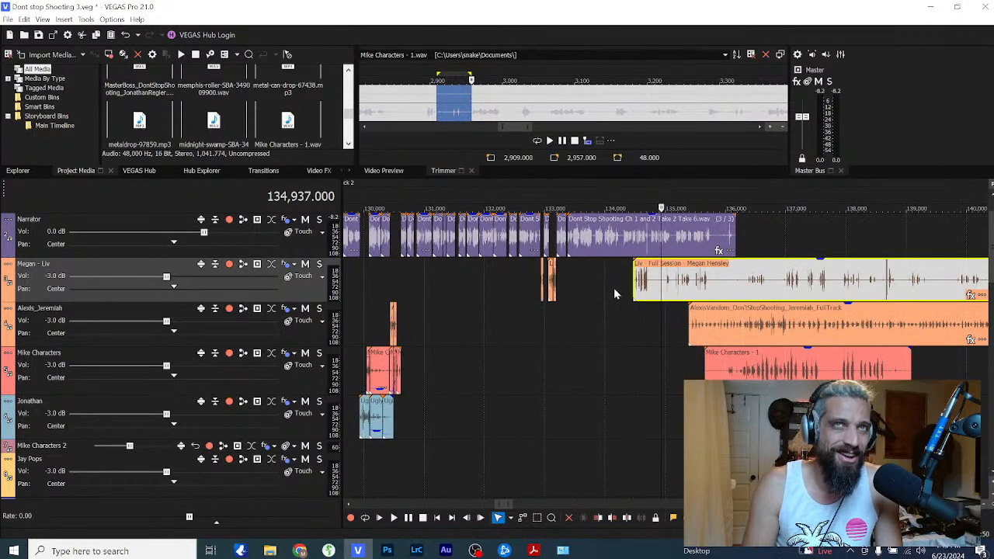
pyautogui.scroll(2, 495, 289)
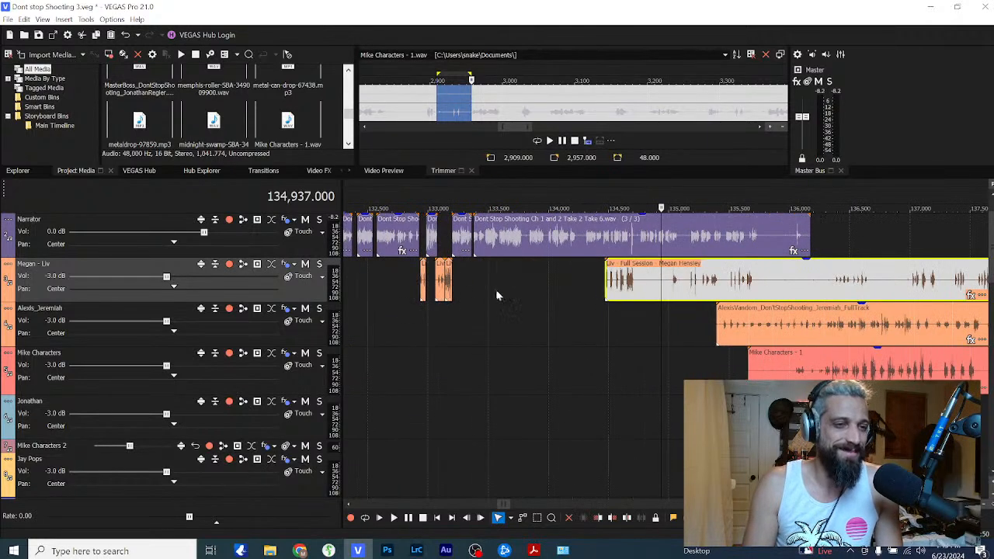
pyautogui.click(445, 312)
pyautogui.scroll(-6, 501, 336)
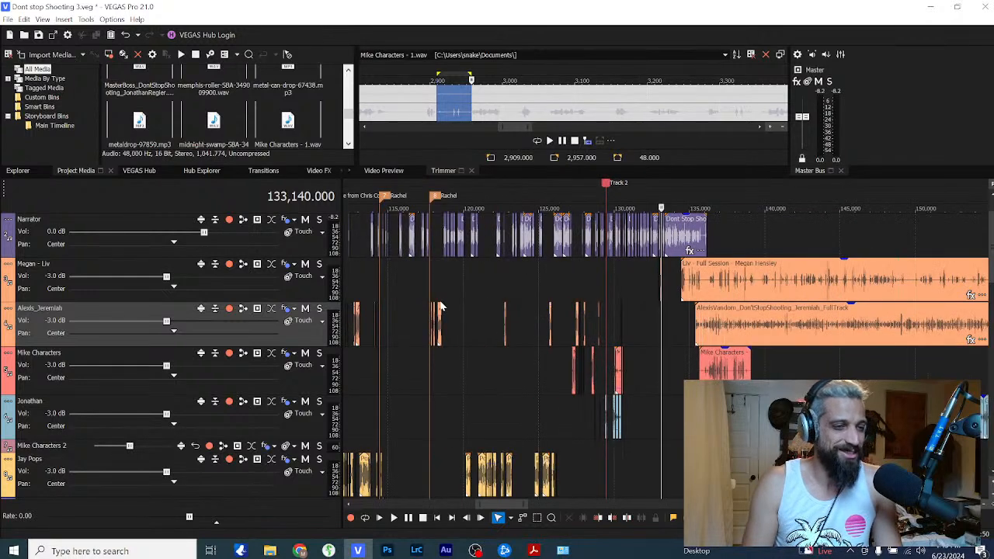
pyautogui.scroll(-6, 470, 315)
pyautogui.click(385, 268)
pyautogui.scroll(4, 438, 309)
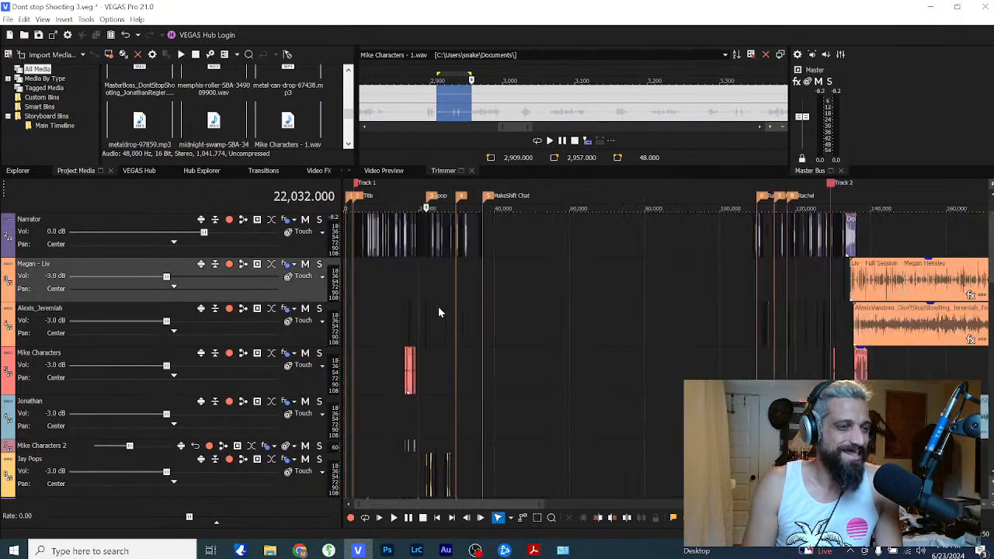
pyautogui.click(442, 291)
pyautogui.scroll(3, 504, 315)
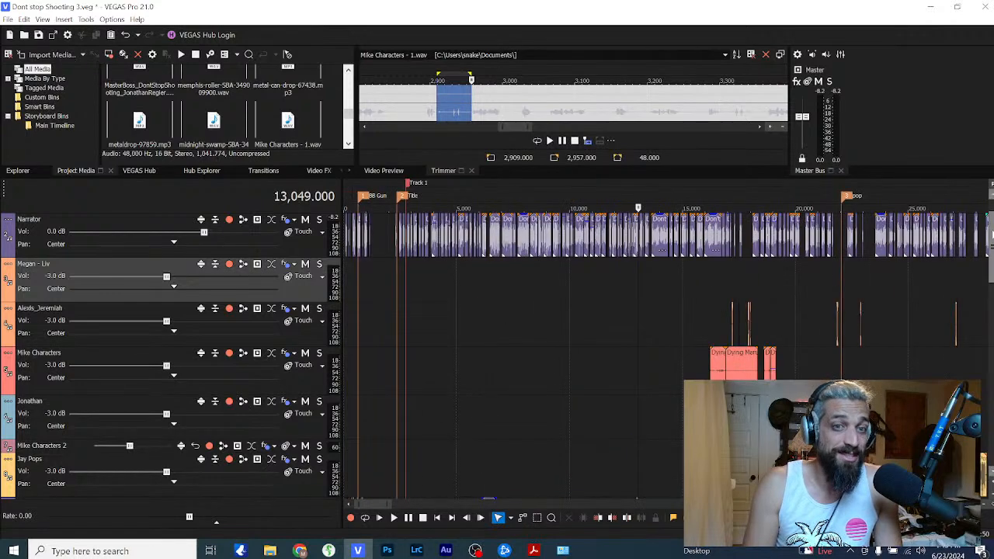
# Step: Examine the character voice, SFX, Atmos, Music and Editorial tracks in the section between the Title and MakeShift Chat markers
pyautogui.scroll(-2, 989, 256)
pyautogui.scroll(-9, 990, 256)
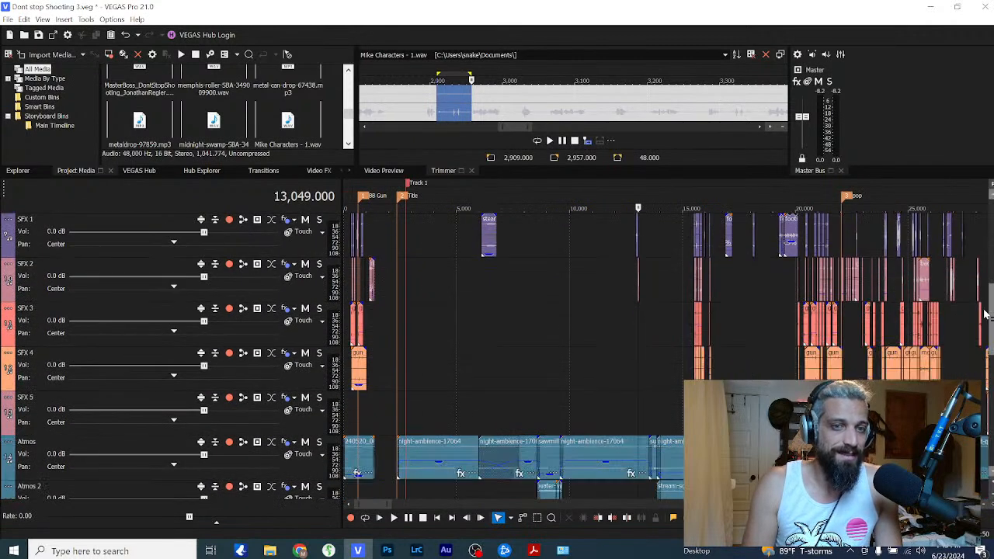
pyautogui.scroll(-4, 721, 305)
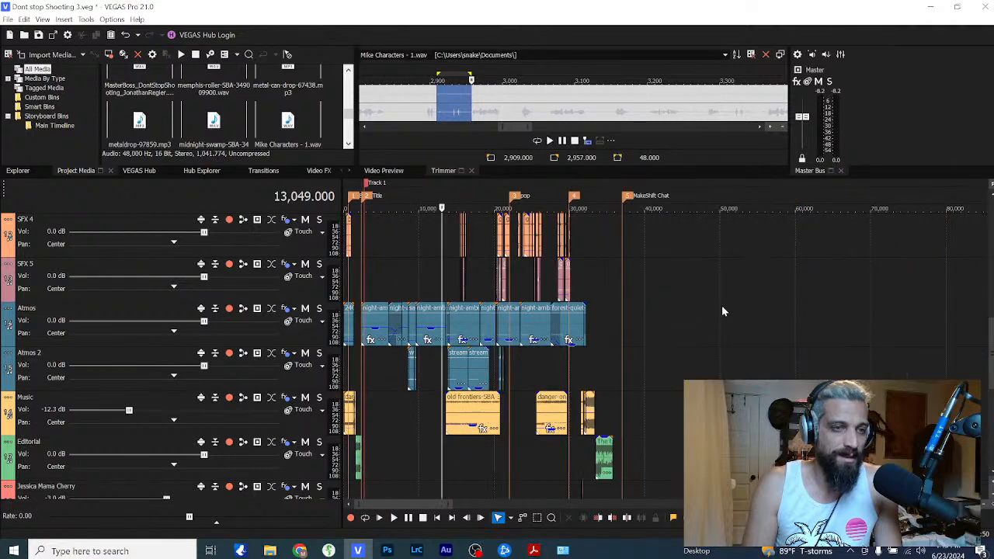
pyautogui.scroll(4, 990, 305)
pyautogui.scroll(7, 990, 305)
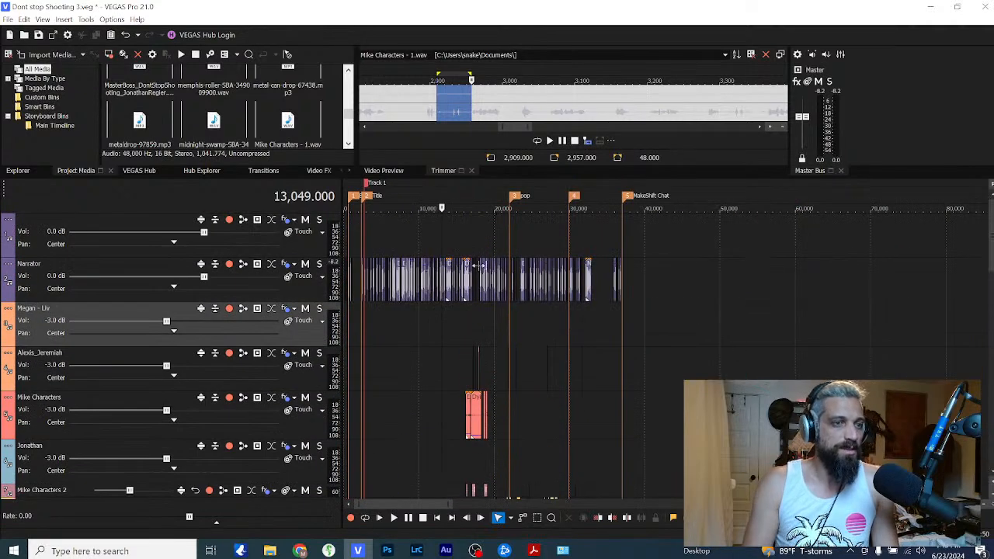
pyautogui.scroll(3, 476, 241)
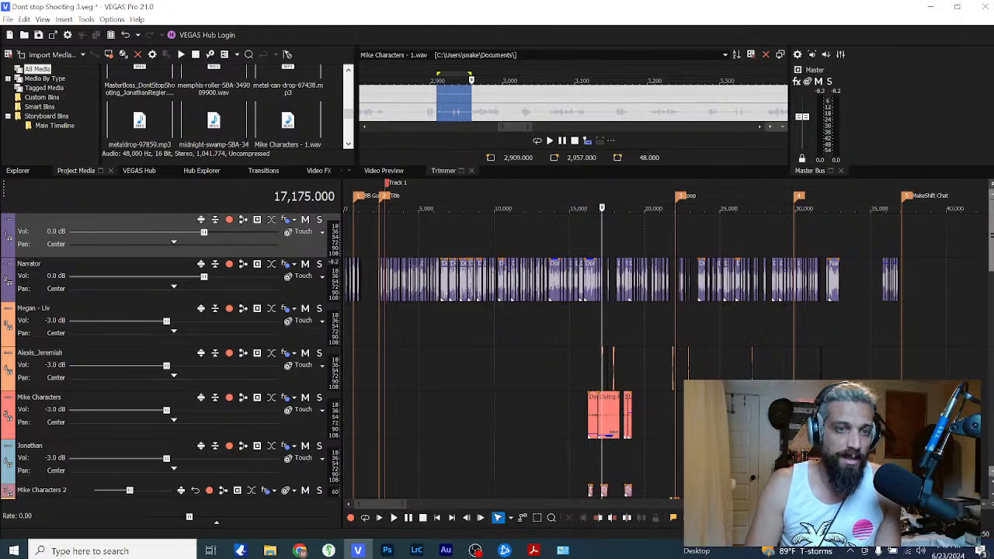
pyautogui.scroll(-3, 956, 249)
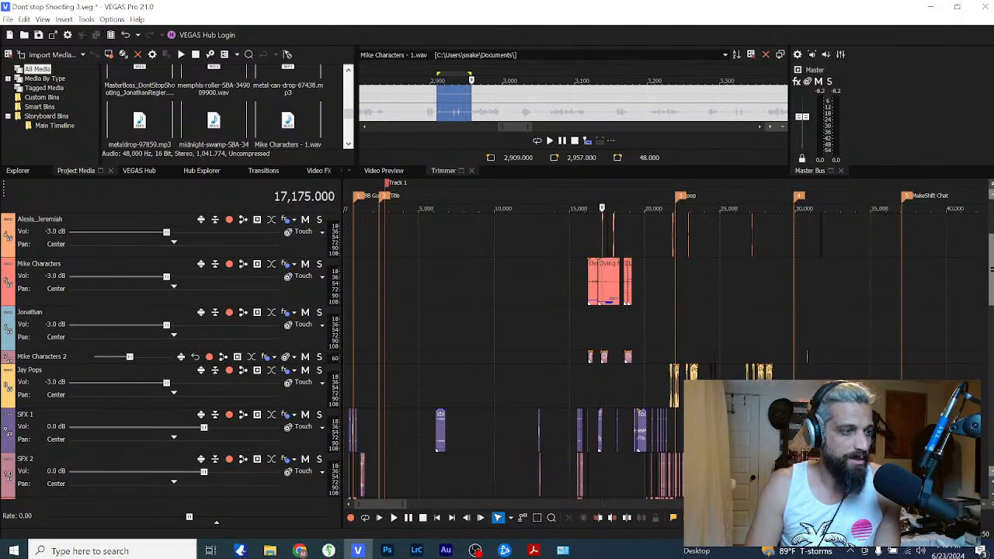
pyautogui.scroll(1, 513, 358)
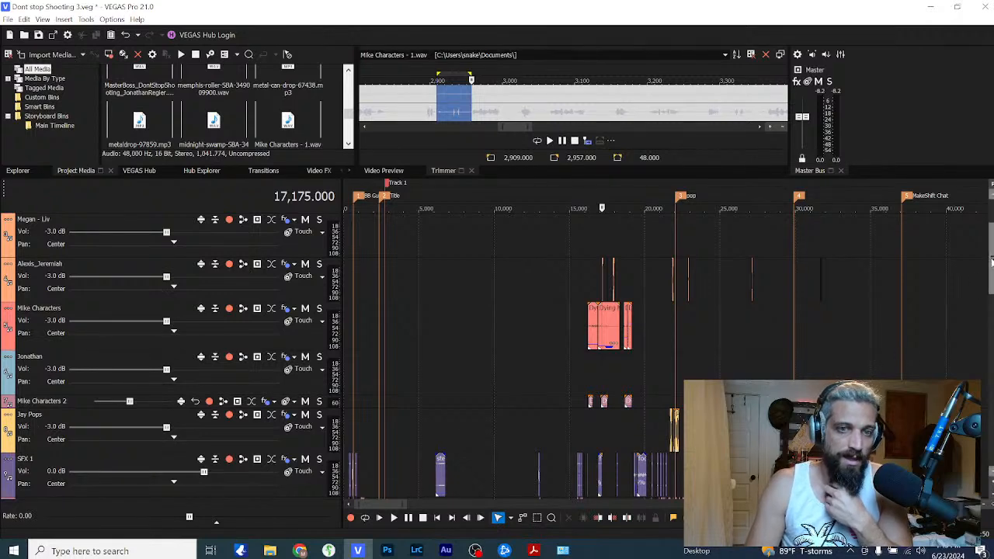
pyautogui.moveTo(990, 260); pyautogui.dragTo(991, 317)
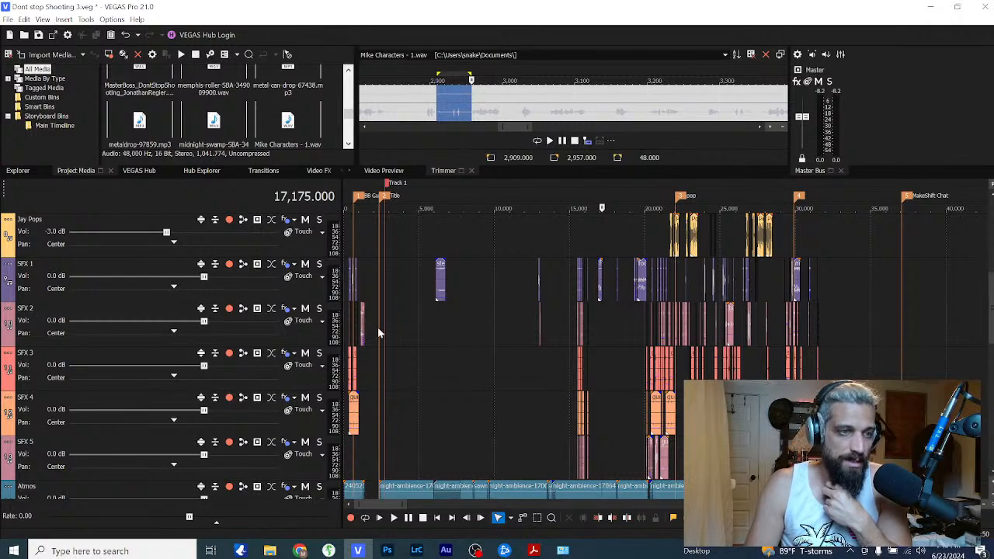
pyautogui.scroll(-4, 968, 346)
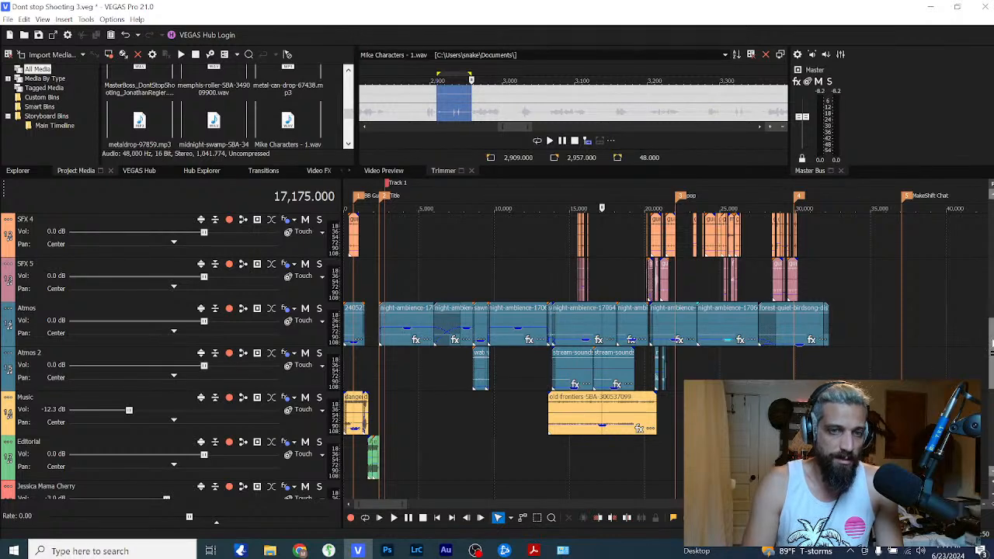
pyautogui.scroll(-1, 990, 361)
pyautogui.scroll(-1, 990, 361)
pyautogui.scroll(1, 990, 361)
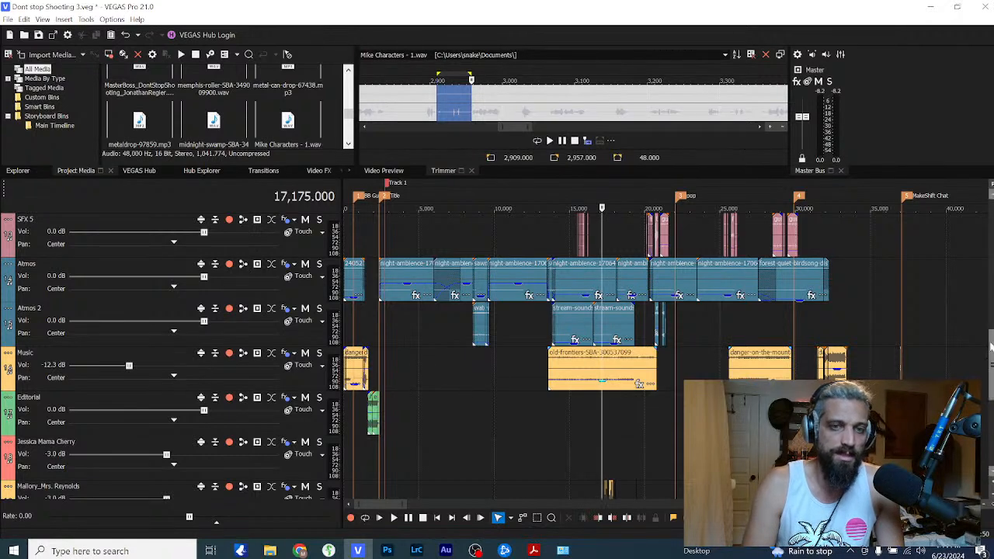
pyautogui.scroll(-1, 990, 361)
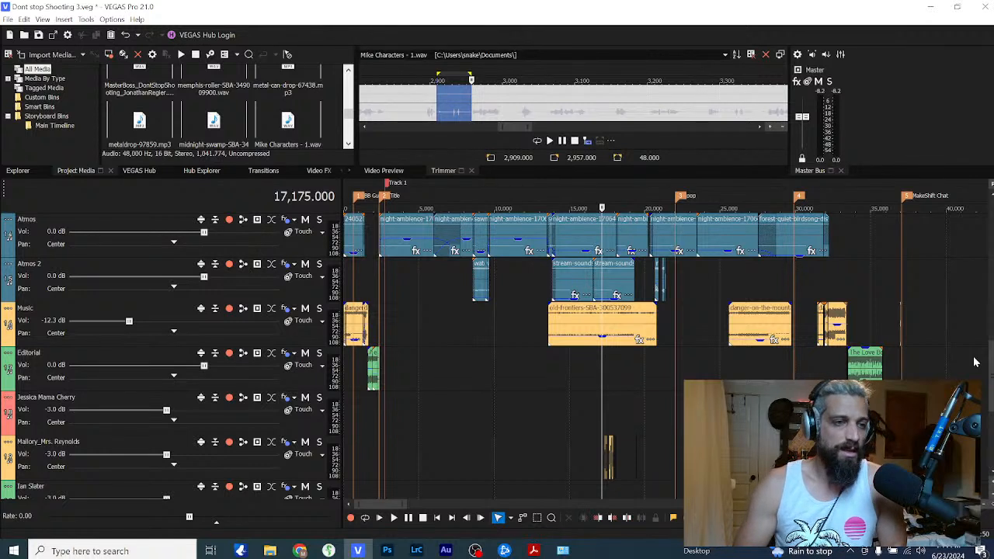
# Step: Set the timeline's time format to Time & Frames, with the cursor placed just before the MakeShift Chat marker
pyautogui.scroll(-3, 713, 297)
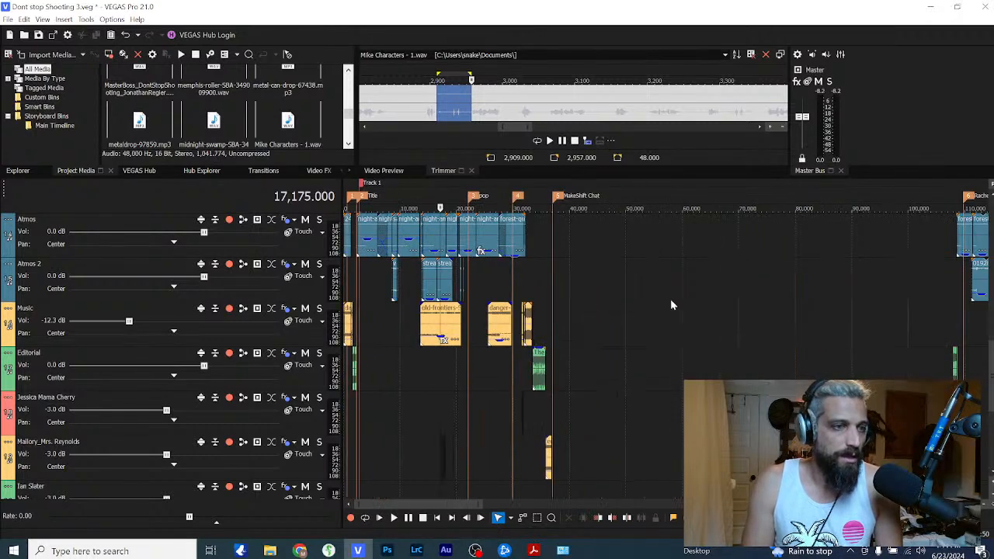
pyautogui.click(559, 264)
pyautogui.scroll(3, 613, 308)
pyautogui.scroll(3, 619, 295)
pyautogui.click(606, 261)
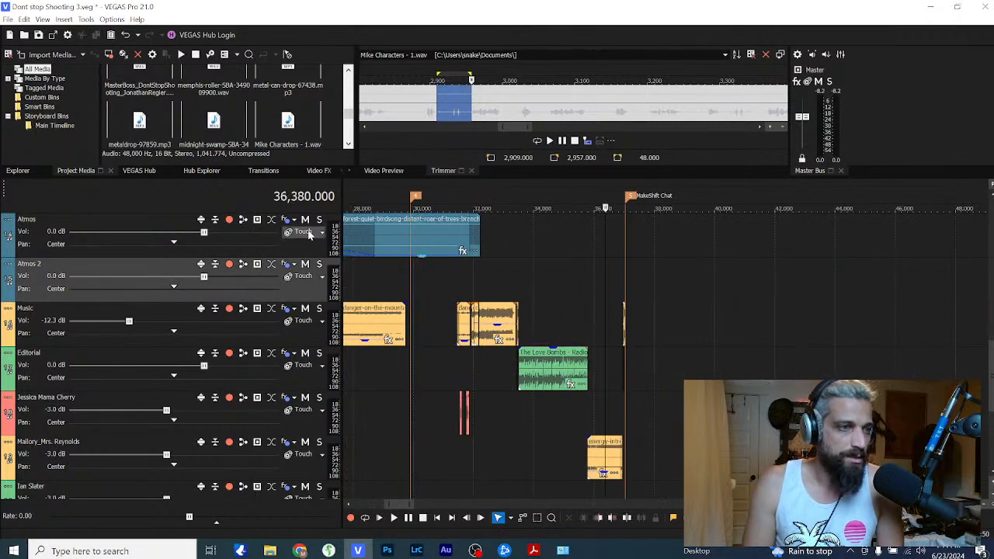
pyautogui.rightClick(303, 204)
pyautogui.moveTo(346, 260)
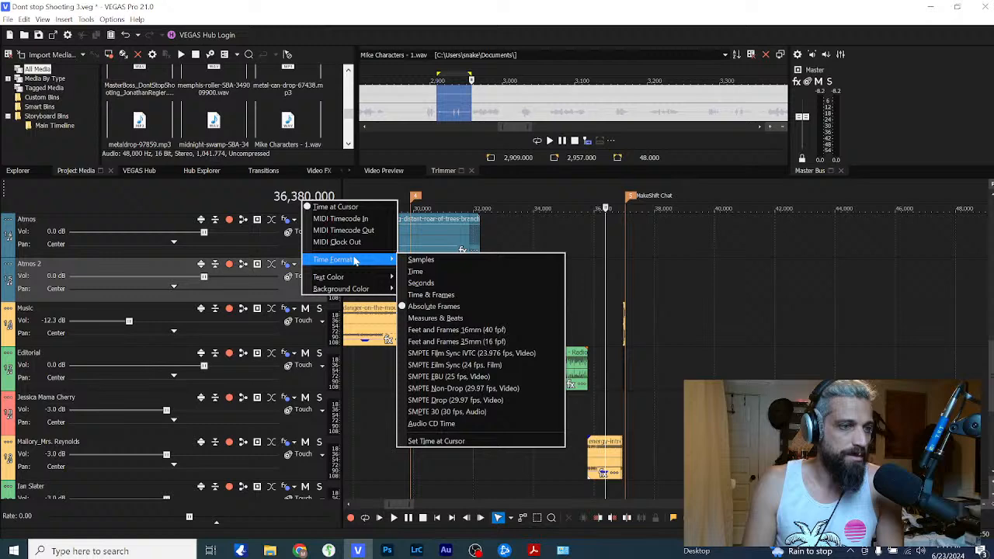
pyautogui.click(471, 295)
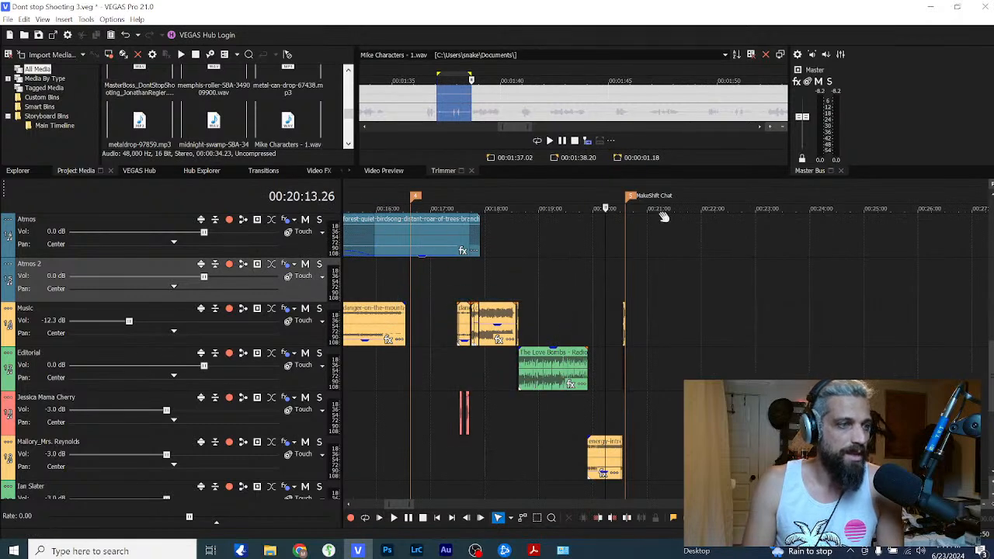
# Step: Check the running time from the start of the project up to the MakeShift Chat marker
pyautogui.click(626, 278)
pyautogui.scroll(-5, 581, 295)
pyautogui.click(393, 283)
pyautogui.scroll(5, 394, 283)
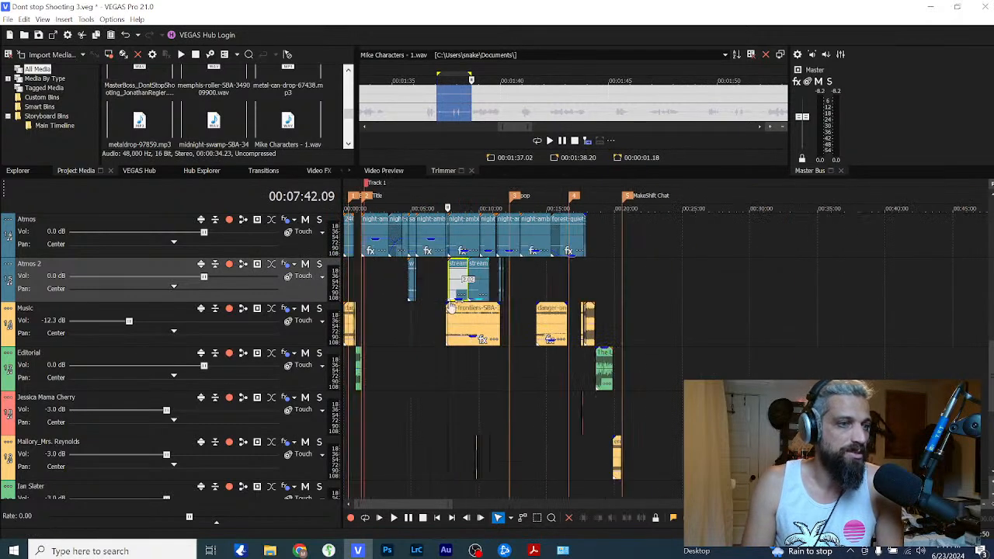
pyautogui.click(640, 295)
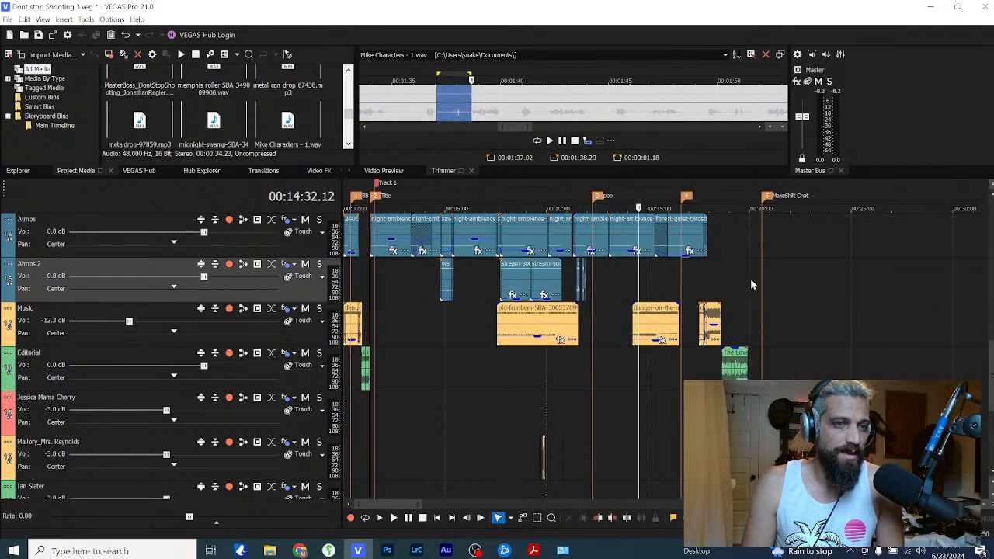
pyautogui.click(757, 284)
pyautogui.scroll(4, 657, 395)
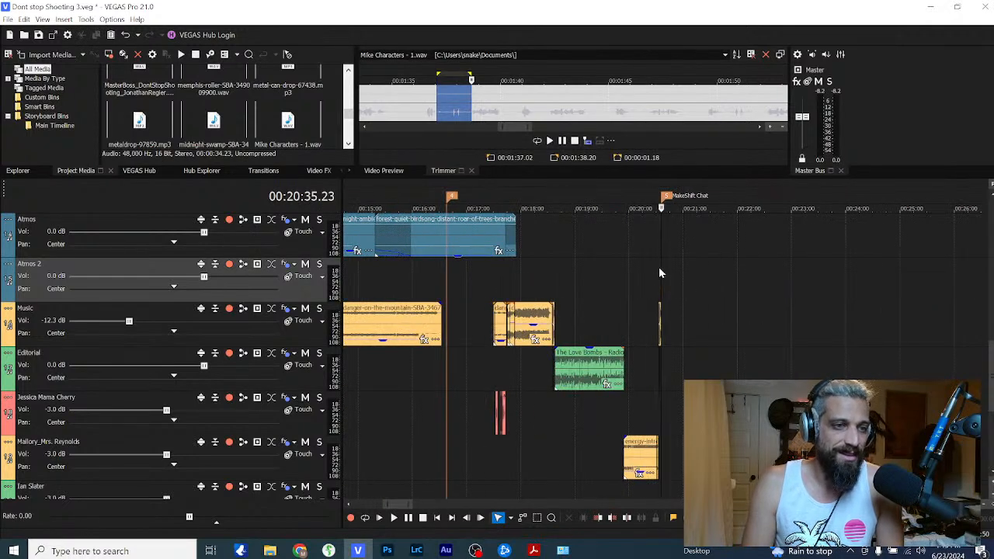
# Step: Examine the closing Music and Editorial clips between marker 4 and the MakeShift Chat marker
pyautogui.click(585, 333)
pyautogui.click(533, 286)
pyautogui.scroll(3, 533, 286)
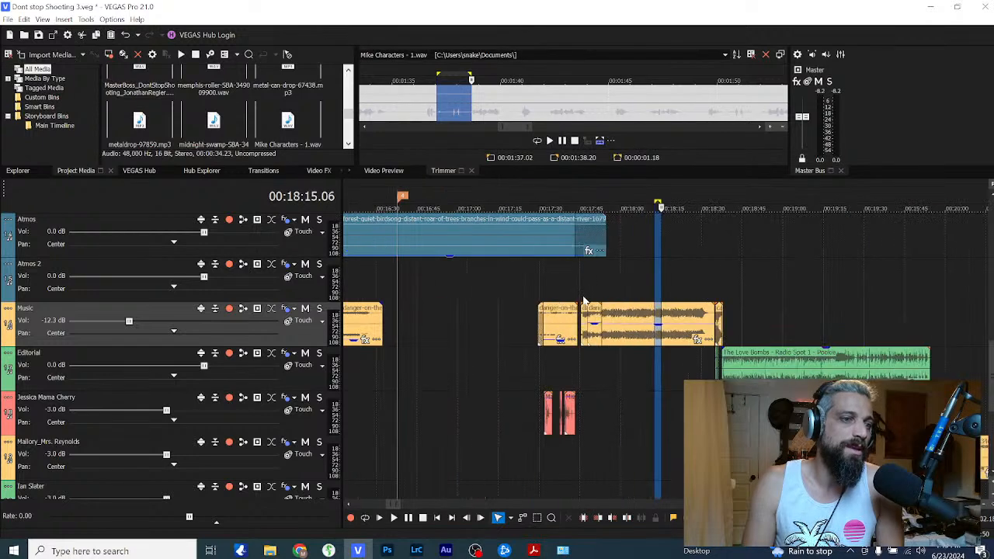
pyautogui.click(628, 309)
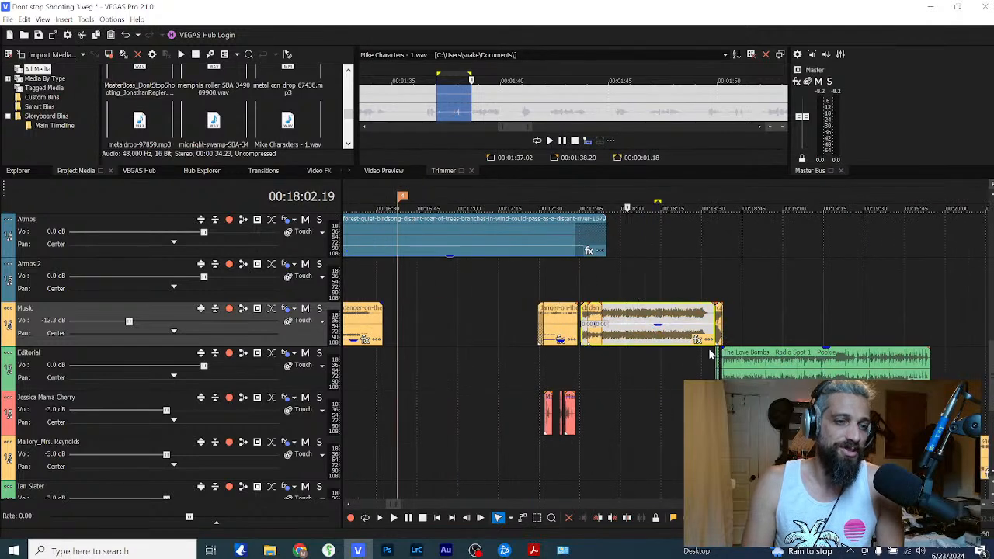
pyautogui.scroll(-3, 658, 291)
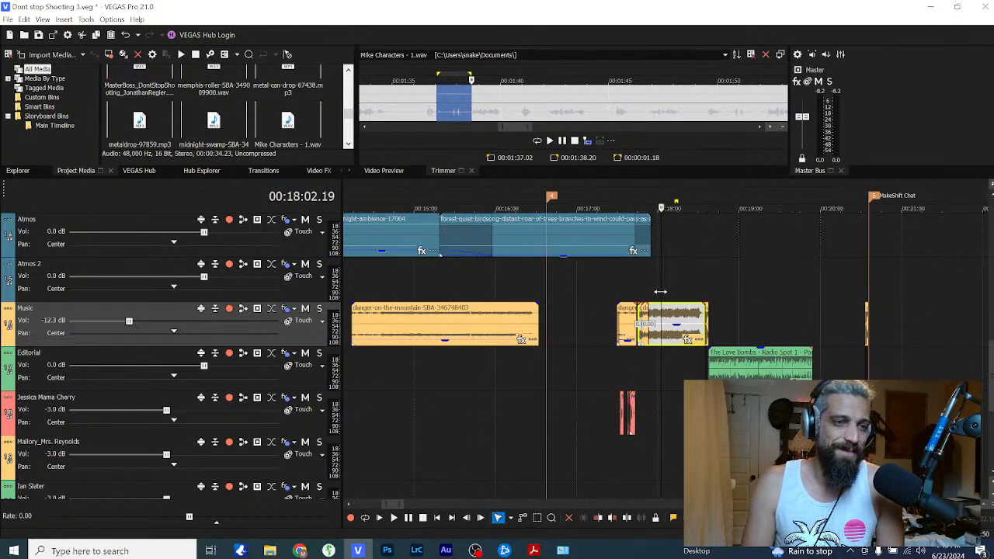
pyautogui.click(801, 273)
pyautogui.scroll(3, 798, 278)
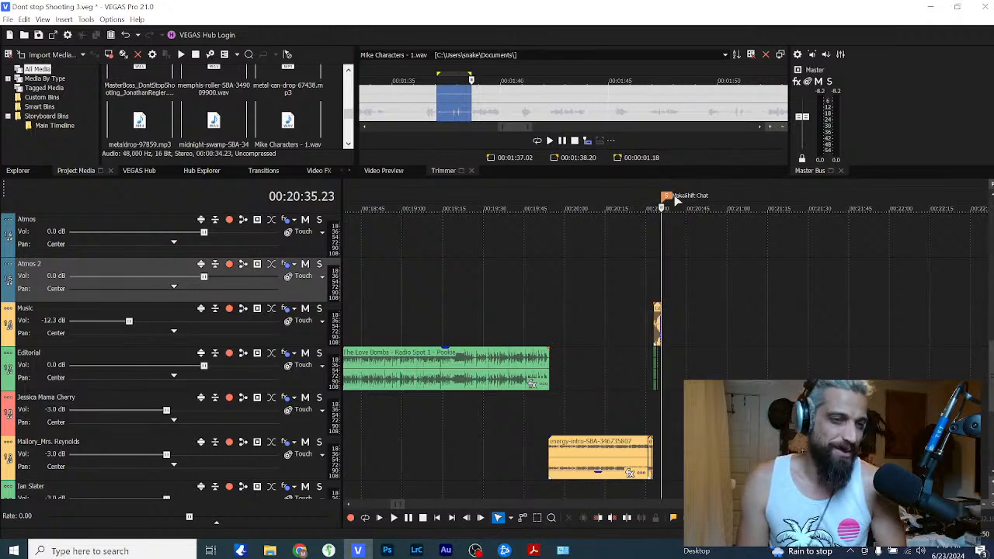
pyautogui.scroll(-6, 614, 270)
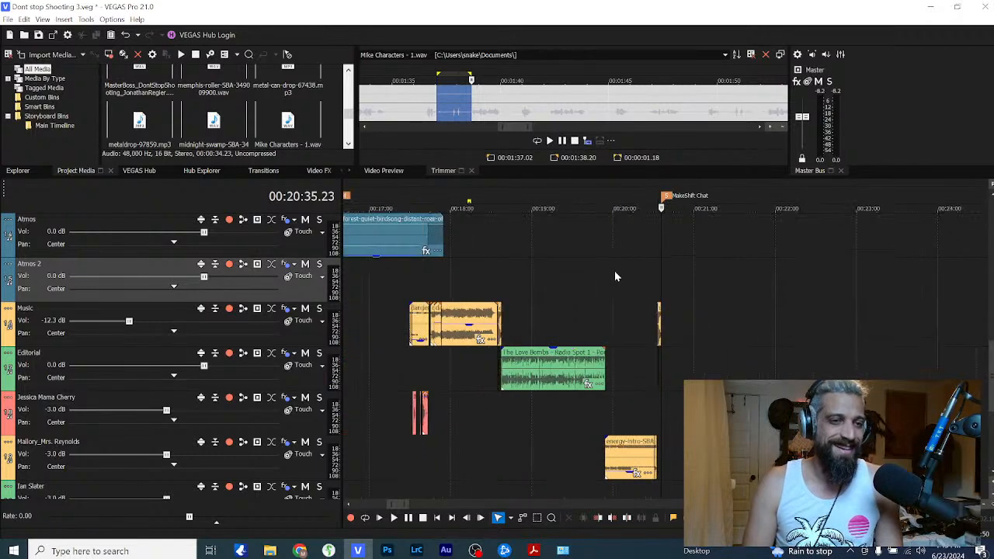
# Step: Examine how the SFX 1 to SFX 5 and Atmos clips are spread from the project's start to the MakeShift Chat marker
pyautogui.click(440, 316)
pyautogui.scroll(4, 581, 337)
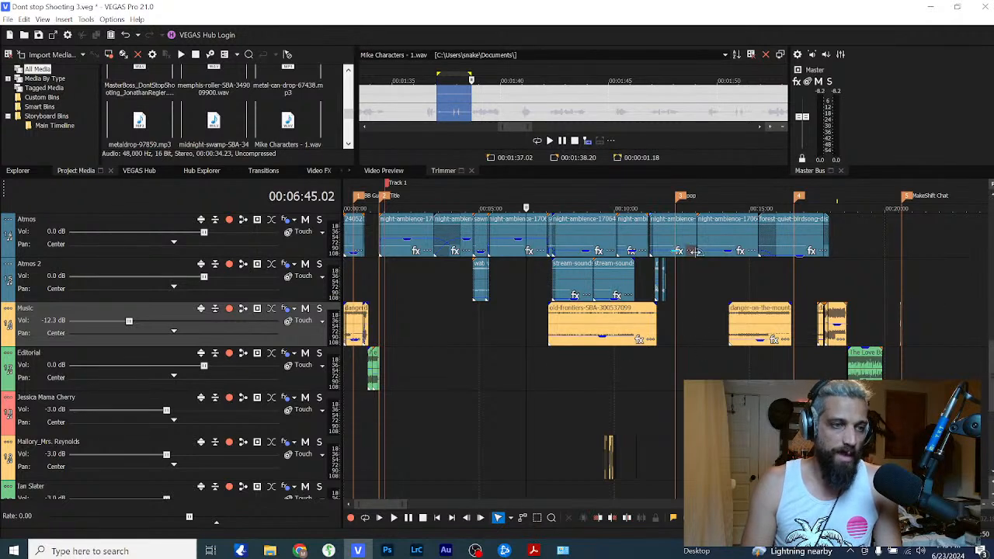
pyautogui.scroll(5, 717, 288)
pyautogui.scroll(-3, 727, 333)
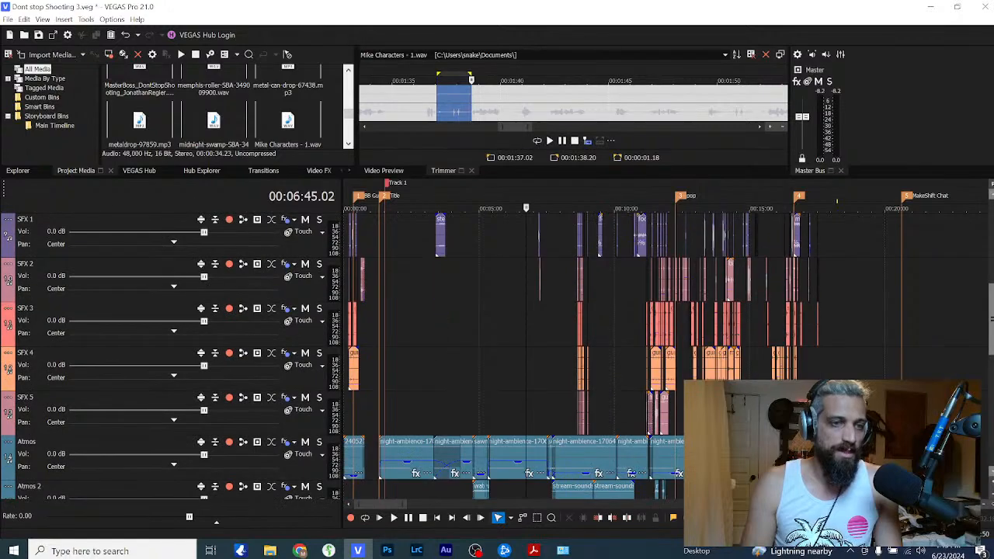
pyautogui.scroll(3, 727, 332)
pyautogui.scroll(2, 709, 331)
pyautogui.scroll(-2, 708, 330)
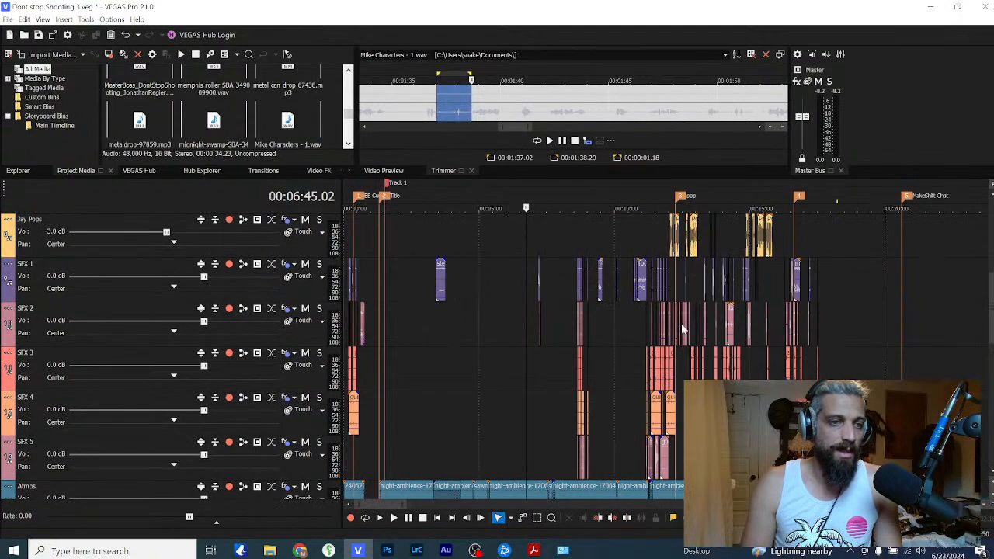
# Step: Examine the layered gunshot clips on the SFX tracks around the pop marker, along with the Narrator and character voice tracks above them
pyautogui.click(682, 329)
pyautogui.scroll(6, 645, 332)
pyautogui.scroll(-2, 534, 342)
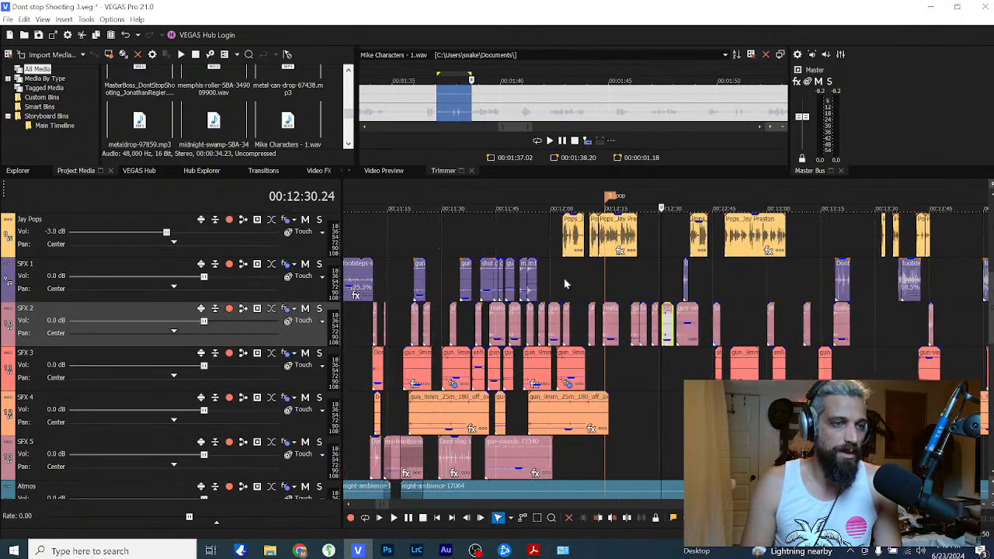
pyautogui.scroll(1, 626, 279)
pyautogui.scroll(2, 512, 353)
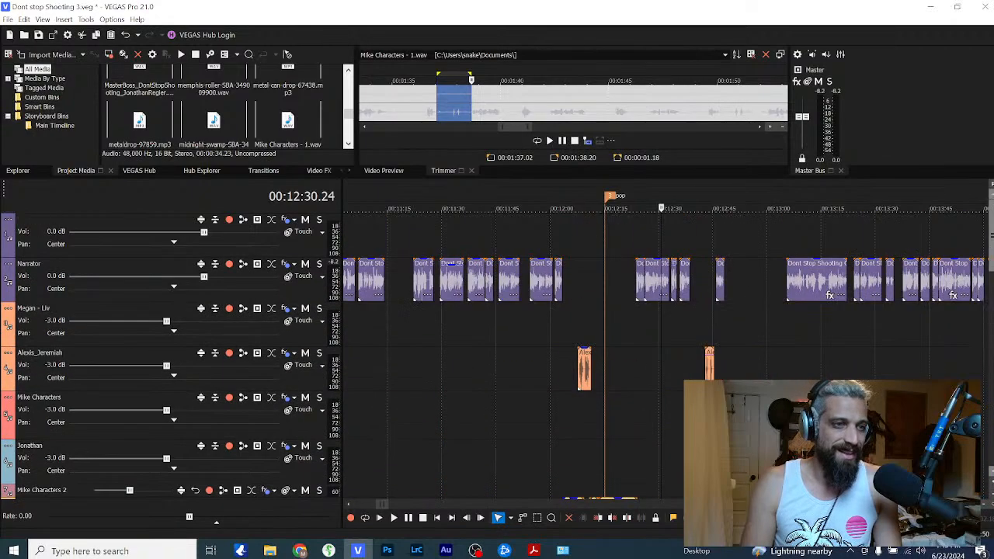
pyautogui.scroll(-5, 513, 354)
pyautogui.scroll(4, 513, 353)
pyautogui.scroll(-3, 512, 354)
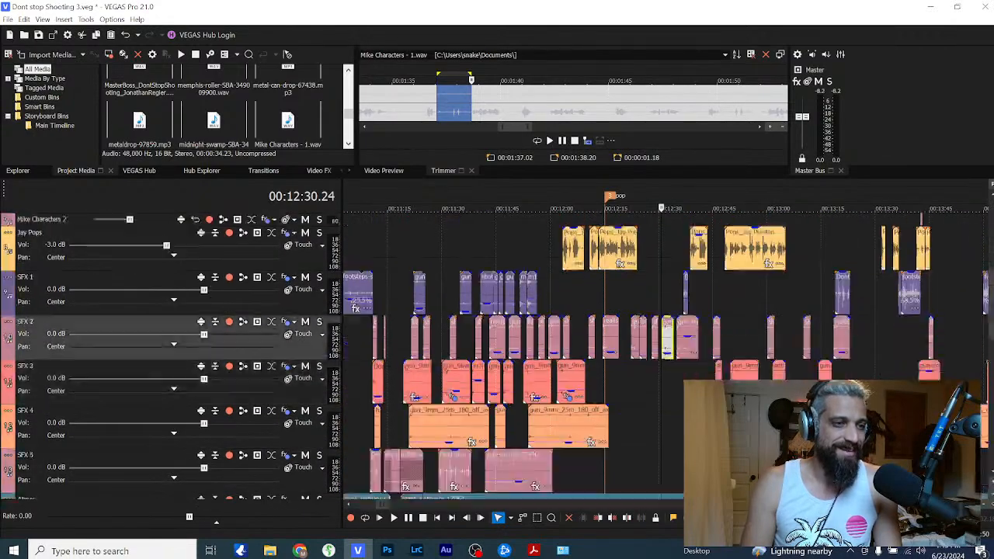
# Step: Examine the voice and SFX tracks around 00:11:12, where the running footsteps lead into the gunfight
pyautogui.scroll(4, 512, 353)
pyautogui.click(378, 239)
pyautogui.scroll(3, 468, 266)
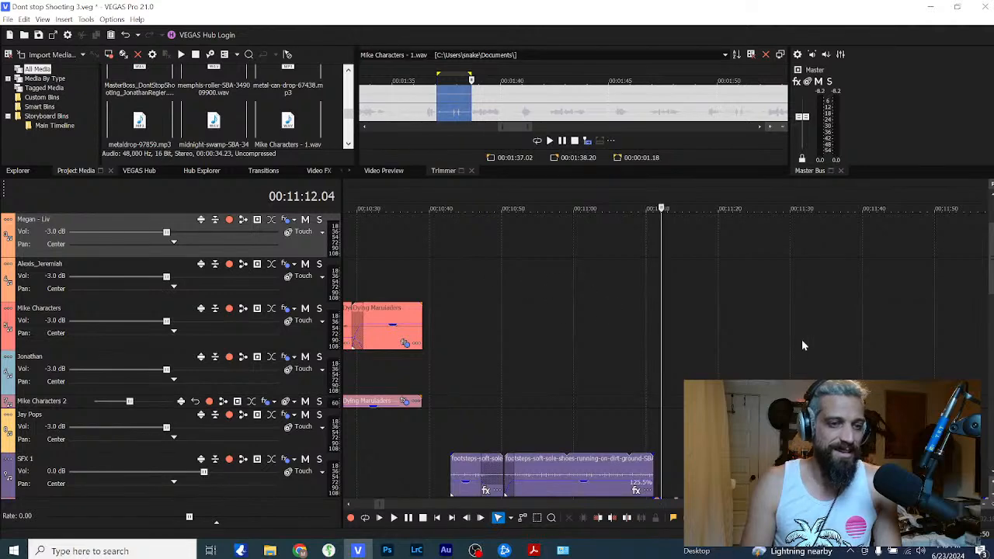
pyautogui.scroll(2, 467, 271)
pyautogui.scroll(-8, 404, 431)
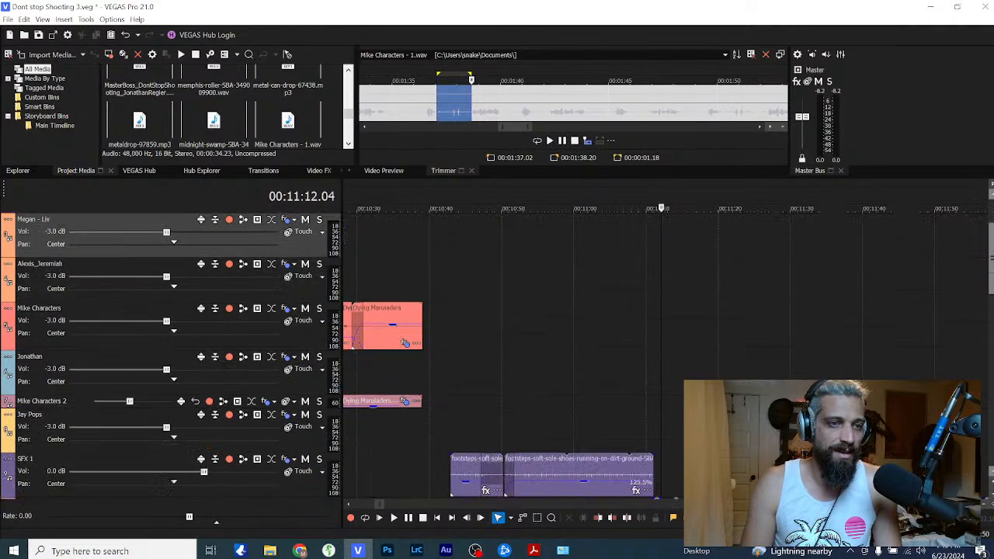
pyautogui.scroll(8, 404, 432)
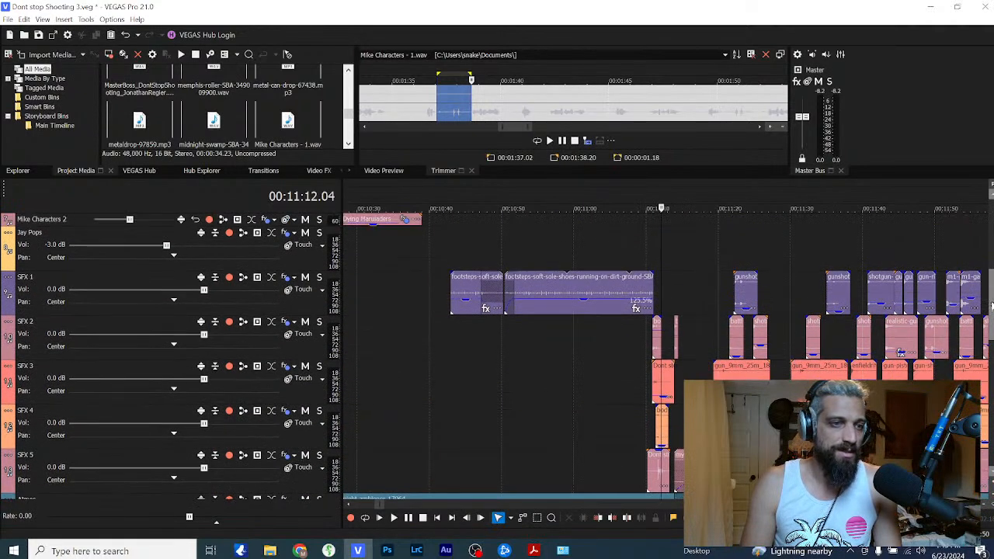
pyautogui.scroll(-1, 404, 431)
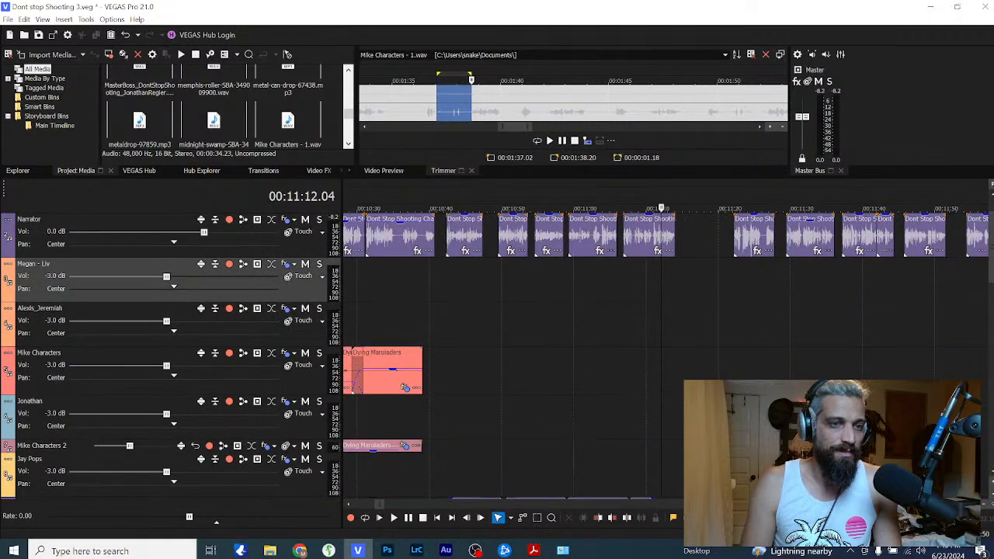
# Step: Play a short part of the Narrator clip starting at 00:11:22 and pause it
pyautogui.click(734, 267)
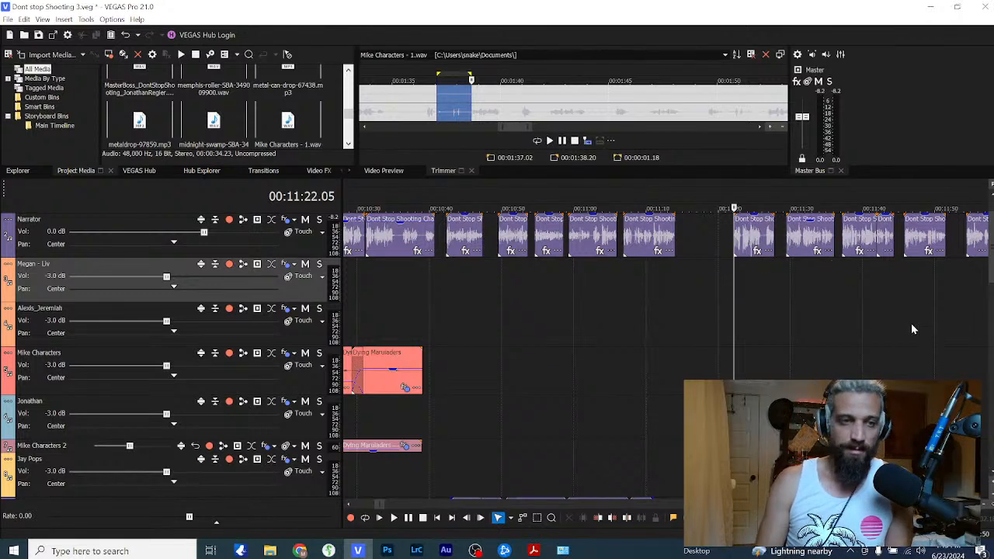
pyautogui.press('space')
pyautogui.click(752, 329)
pyautogui.press('Return')
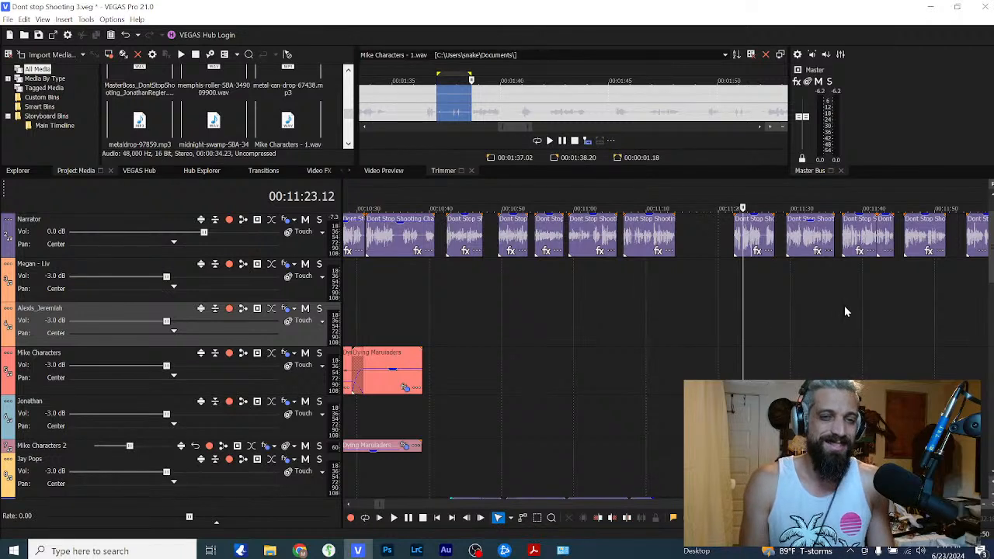
# Step: Replay the gunfight from the start of the same Narrator clip while viewing the SFX and Atmos tracks, and stop playback
pyautogui.click(733, 267)
pyautogui.press('space')
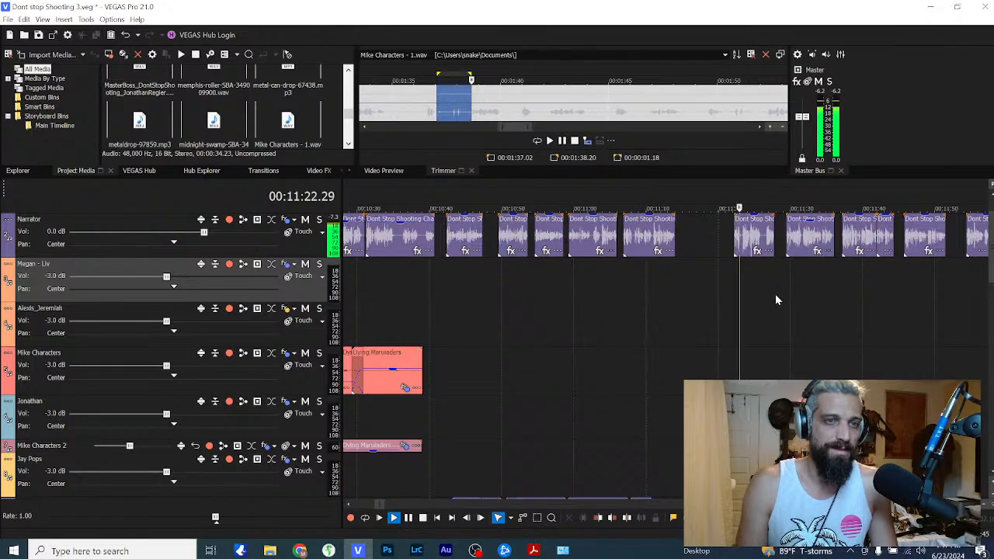
pyautogui.moveTo(991, 258); pyautogui.dragTo(989, 320)
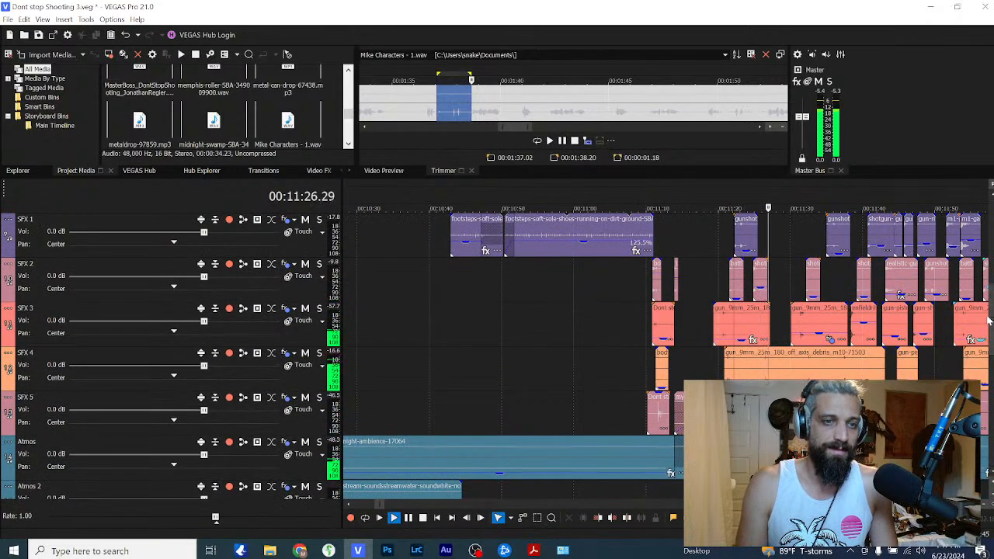
pyautogui.click(770, 247)
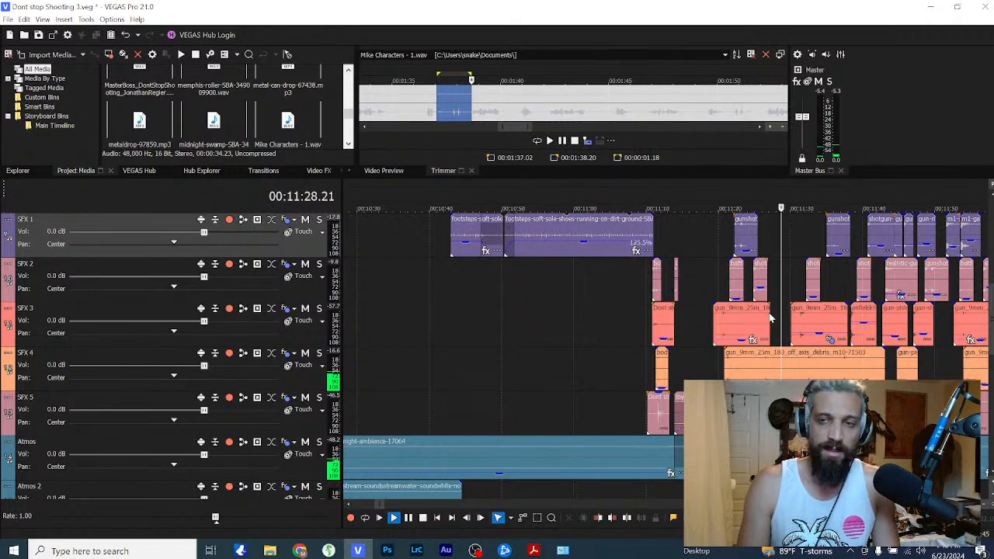
pyautogui.press('space')
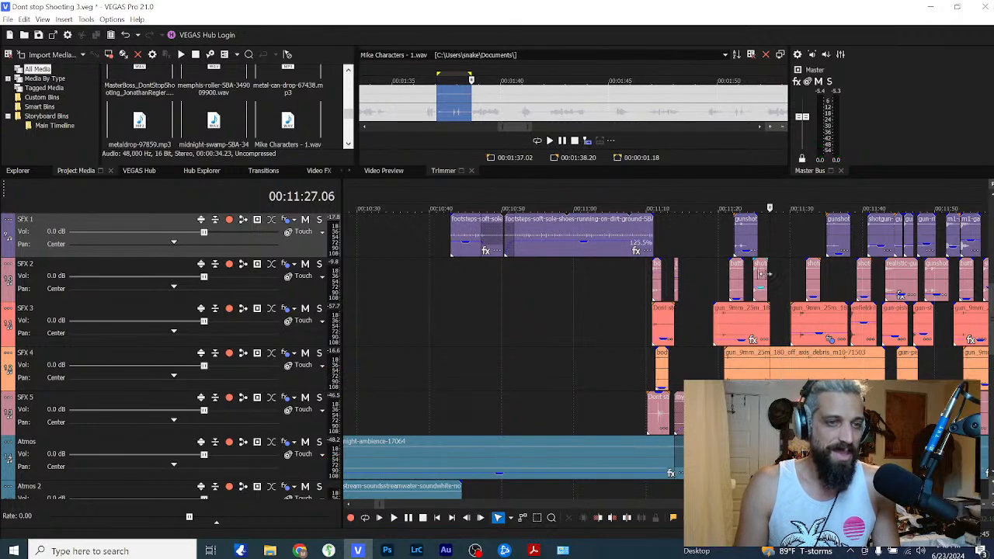
# Step: Play the gunfight from just before the next SFX 2 shot clip and pause at 00:11:45
pyautogui.click(786, 289)
pyautogui.press('space')
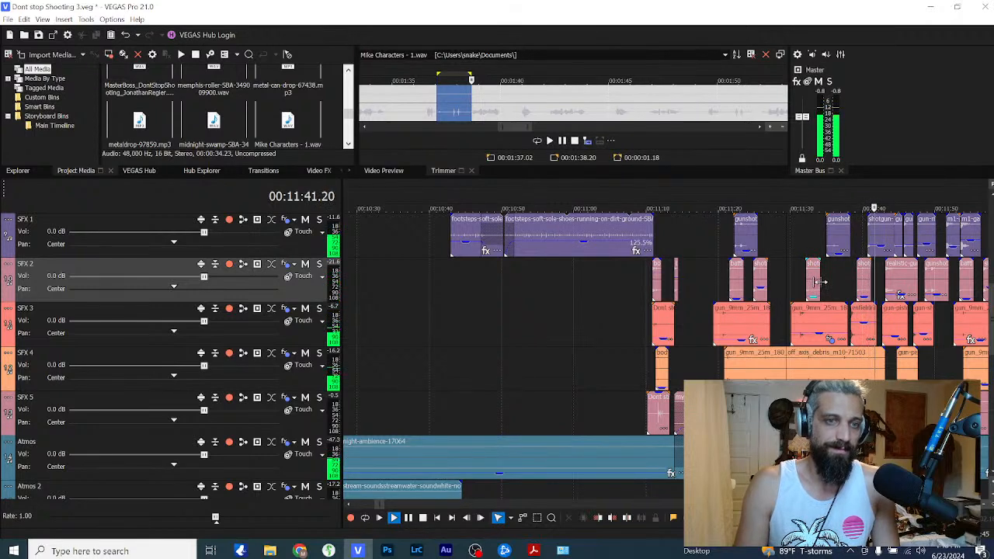
pyautogui.scroll(-2, 815, 281)
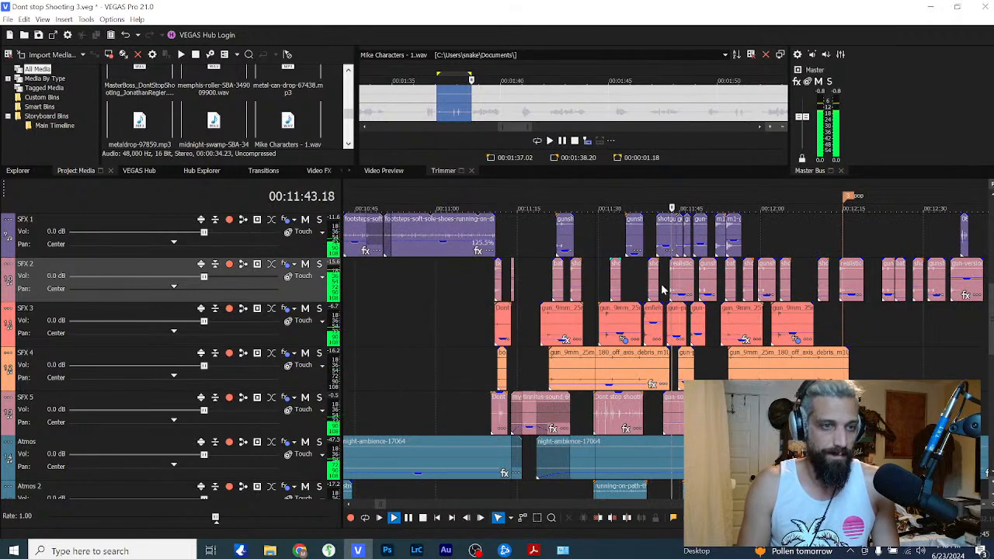
pyautogui.press('Return')
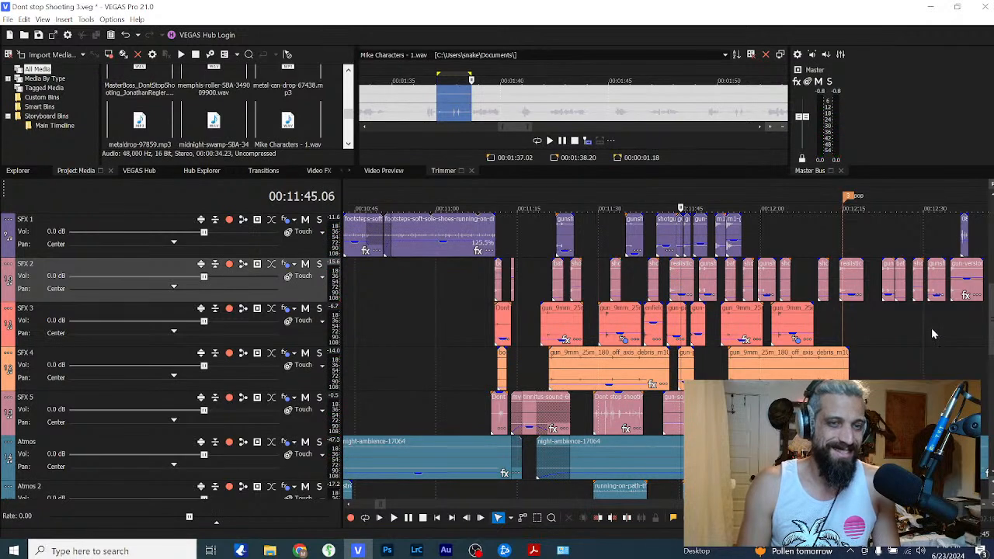
# Step: Examine the tracks from Narrator down to Editorial, and bring the Atmos, stream and old-frontiers music clips around 00:08:44 into close view
pyautogui.scroll(6, 496, 357)
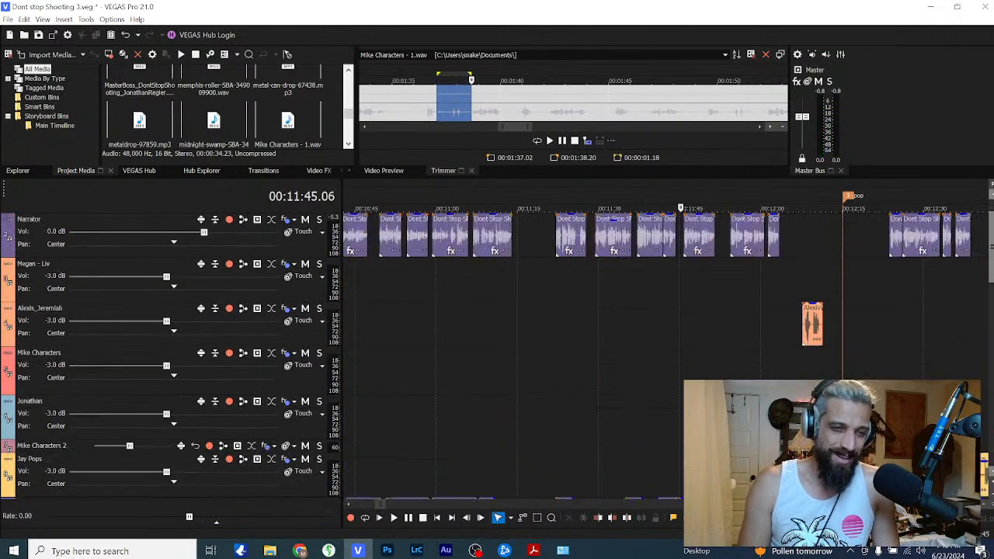
pyautogui.scroll(1, 750, 304)
pyautogui.scroll(-8, 747, 310)
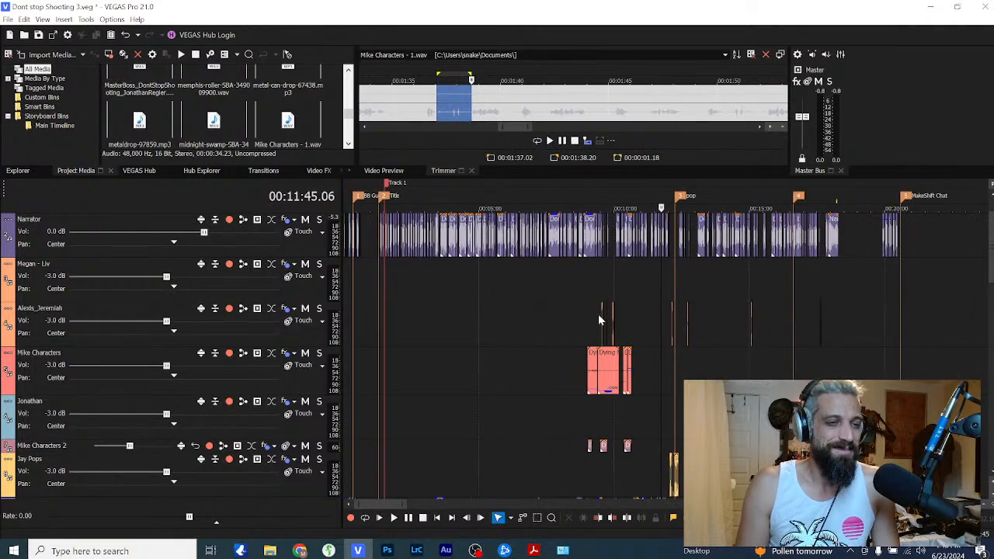
pyautogui.scroll(-8, 981, 359)
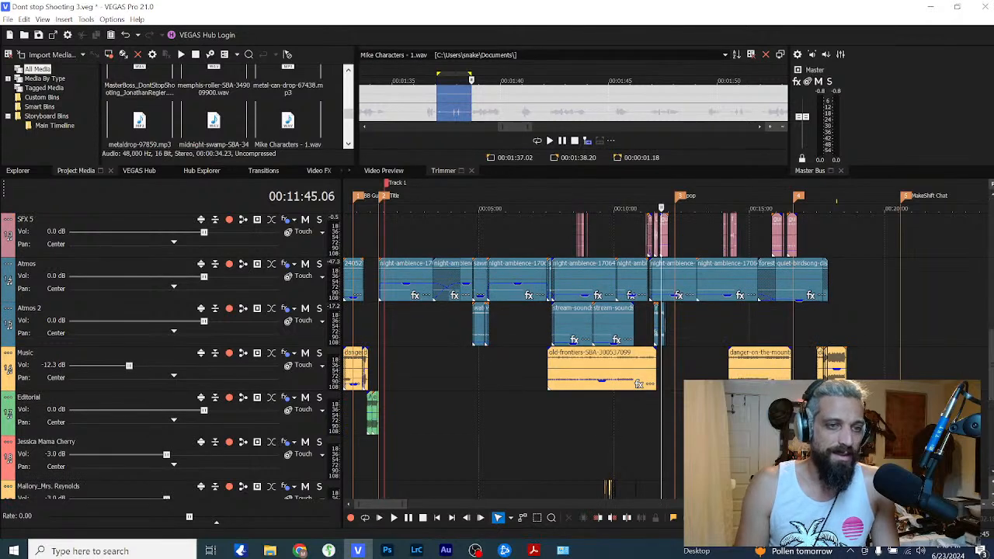
pyautogui.scroll(-1, 640, 424)
pyautogui.click(523, 412)
pyautogui.scroll(6, 661, 424)
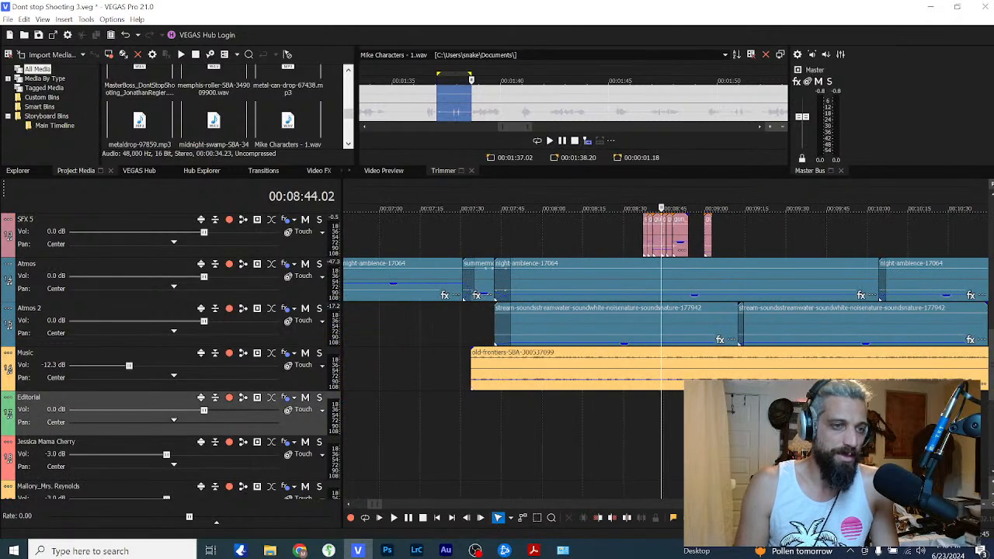
# Step: Play the scene with night ambience, stream and old-frontiers music from 00:08:44 and pause at about 00:09:04
pyautogui.press('space')
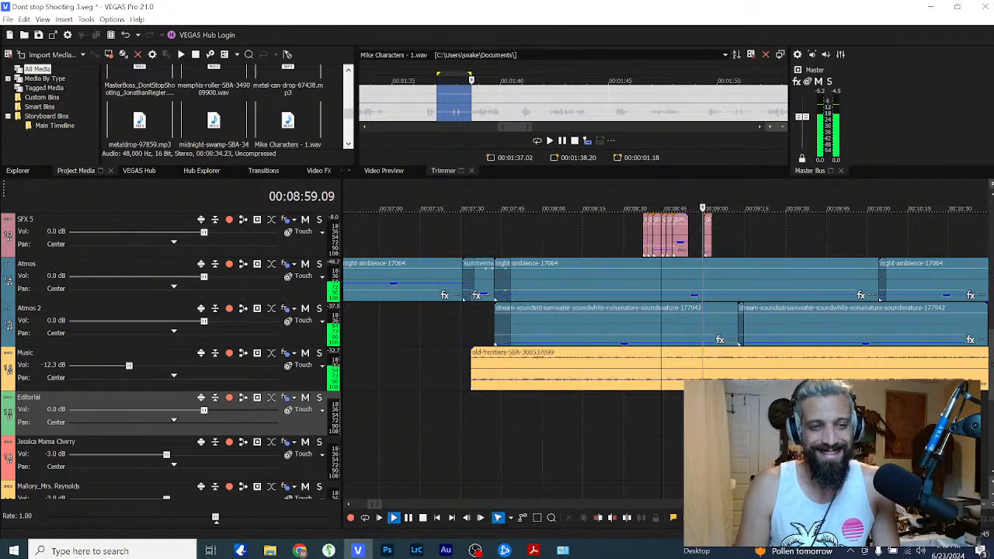
pyautogui.scroll(-5, 665, 341)
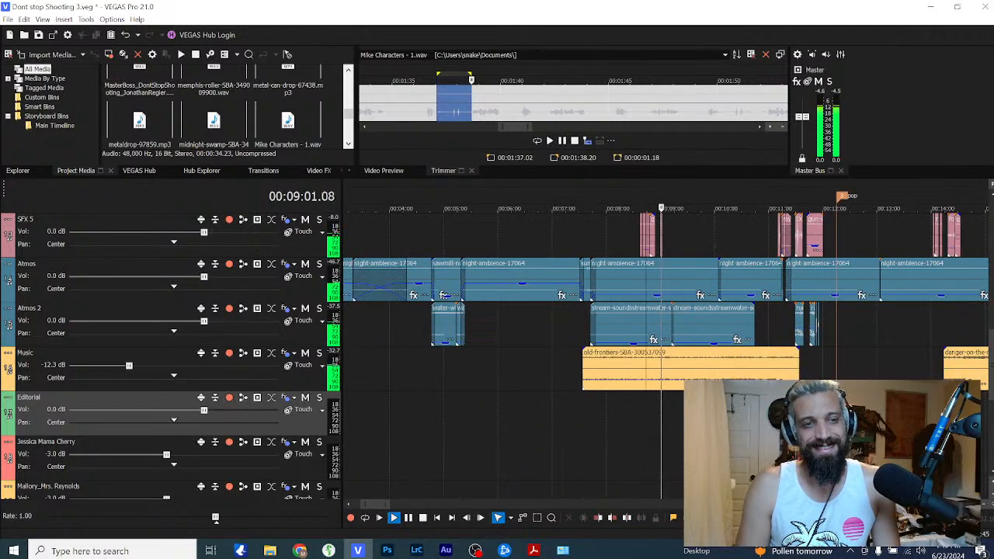
pyautogui.scroll(3, 631, 397)
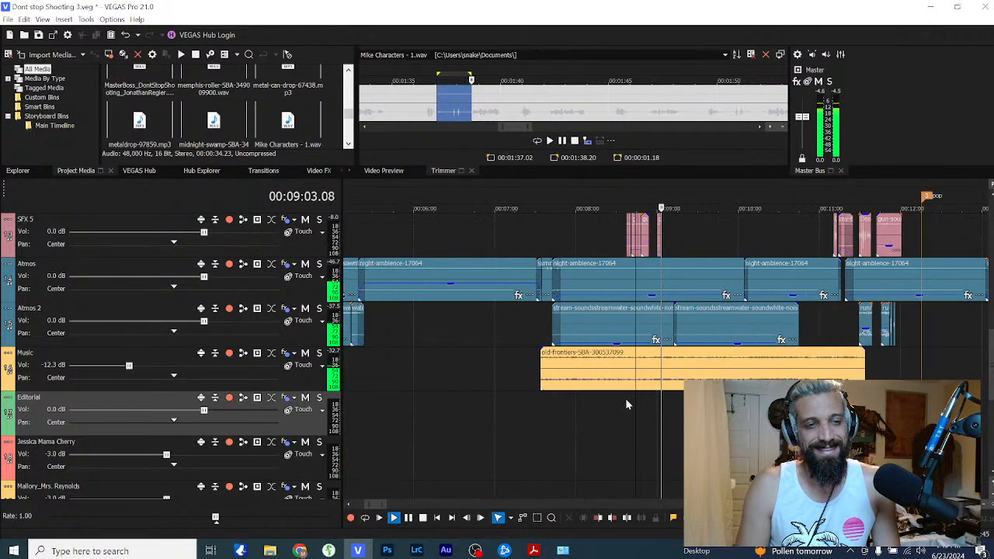
pyautogui.press('space')
# Step: Examine the whole project timeline, including the chapter edits from 01:00:00 around the Rachel markers and the raw voice recordings beyond the Track 2 marker
pyautogui.scroll(-6, 543, 488)
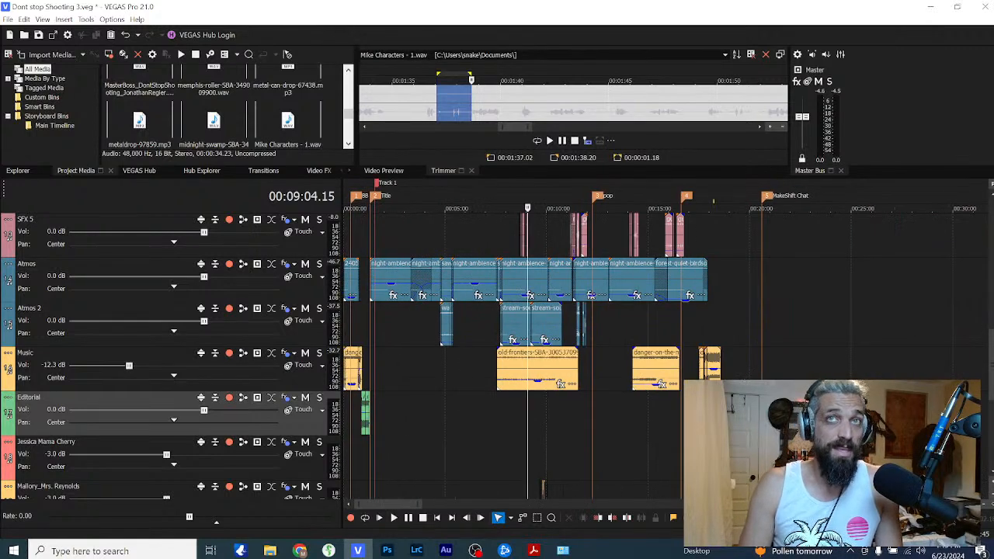
pyautogui.scroll(-5, 512, 382)
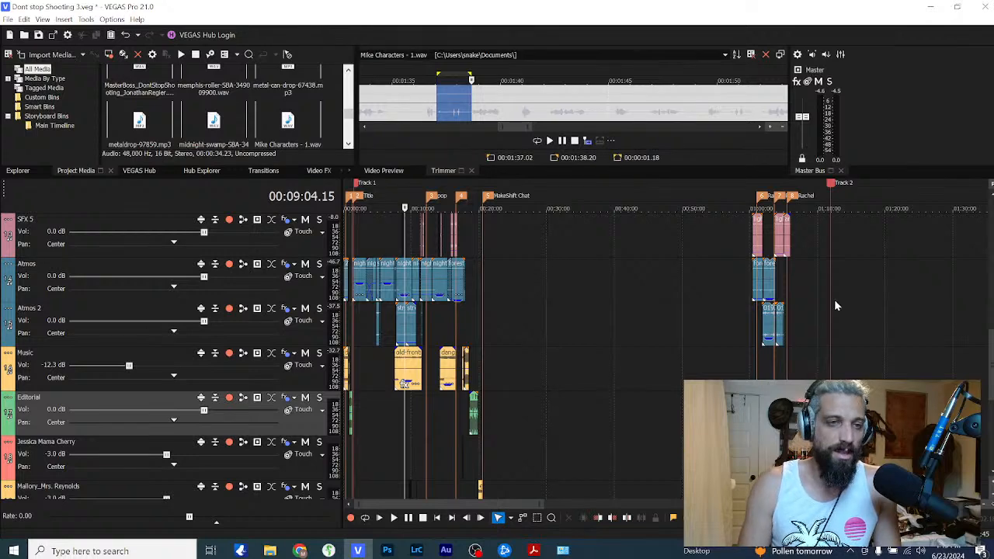
pyautogui.click(790, 295)
pyautogui.scroll(5, 860, 367)
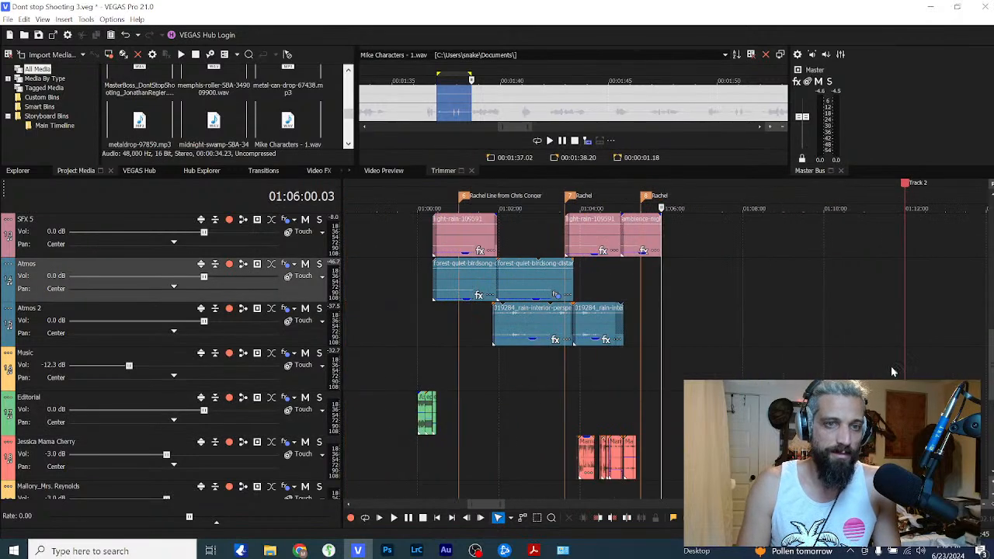
pyautogui.moveTo(989, 353); pyautogui.dragTo(987, 215)
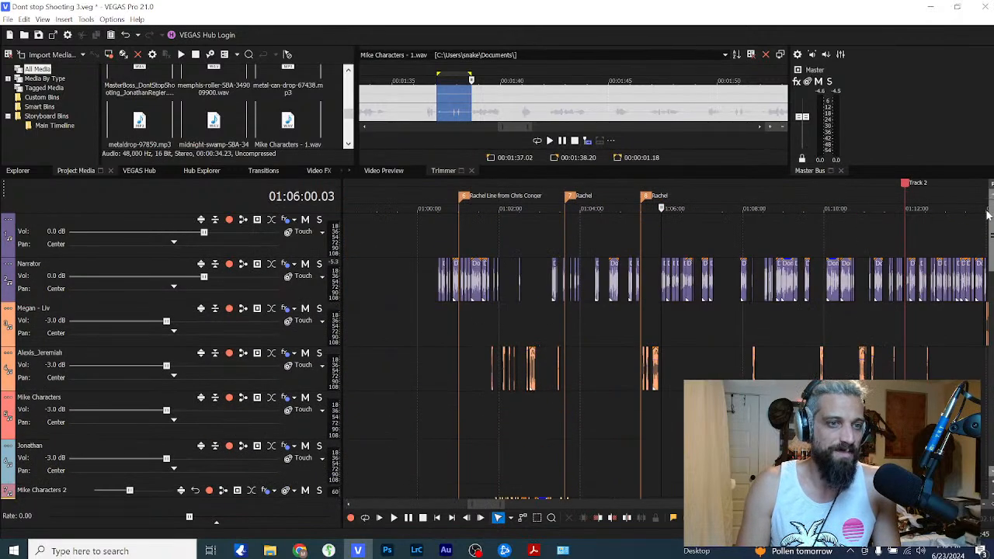
pyautogui.scroll(-4, 745, 264)
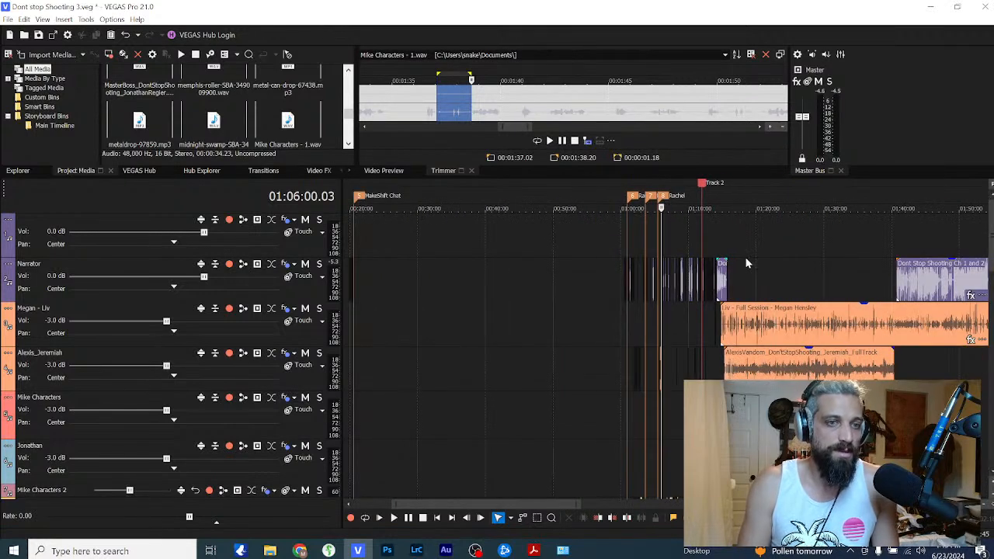
pyautogui.click(724, 249)
pyautogui.scroll(3, 724, 249)
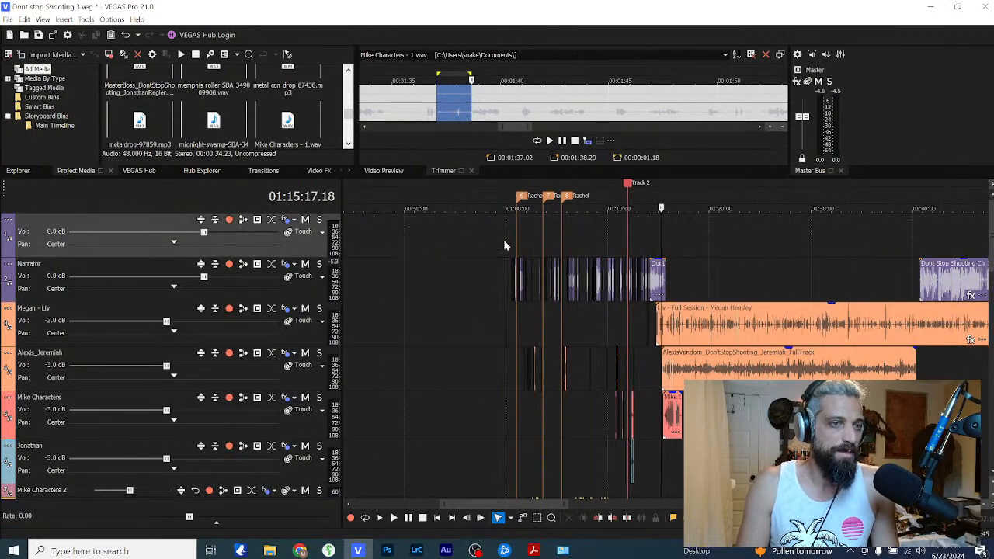
pyautogui.click(512, 253)
pyautogui.scroll(8, 564, 277)
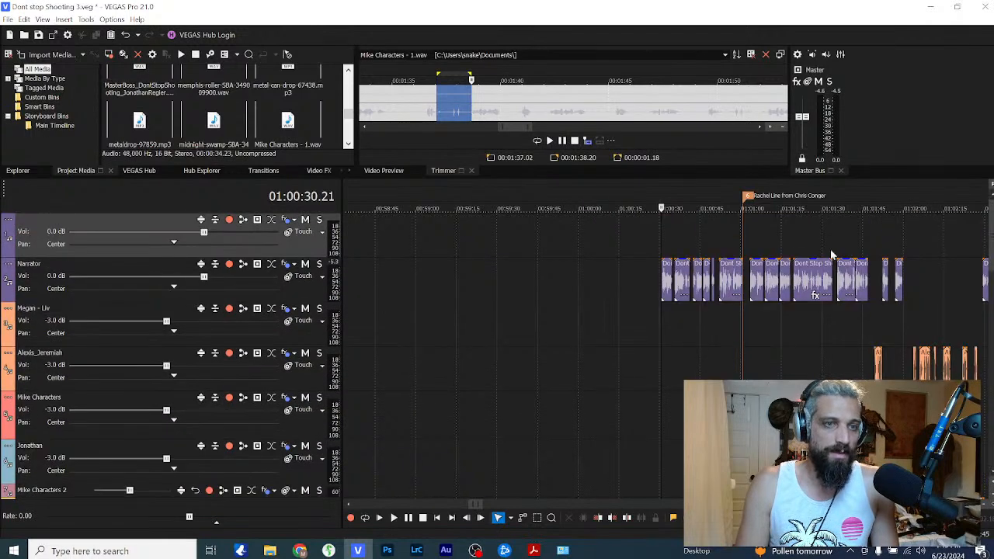
pyautogui.scroll(-5, 929, 241)
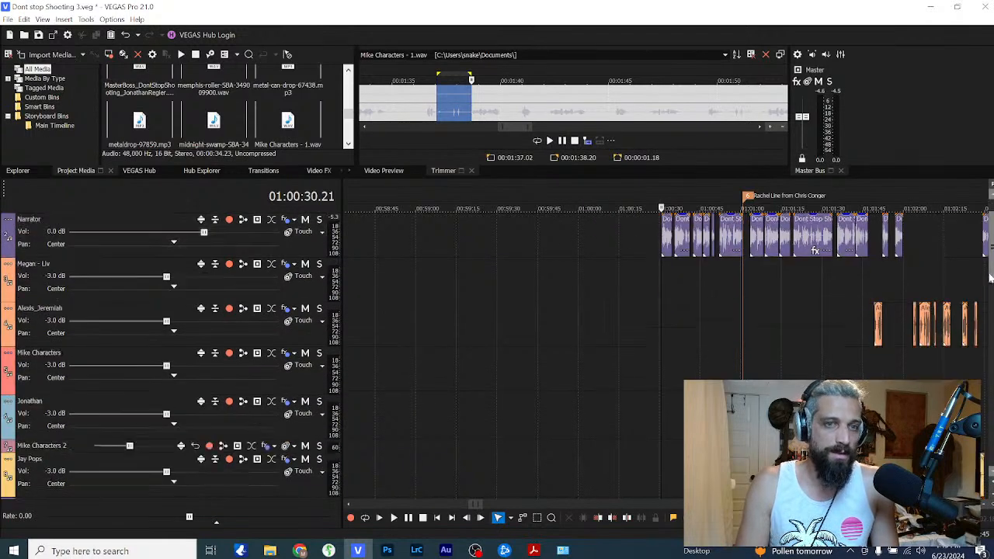
# Step: Play the opening of the Editorial music clips at 01:00:00 and pause
pyautogui.click(581, 288)
pyautogui.press('space')
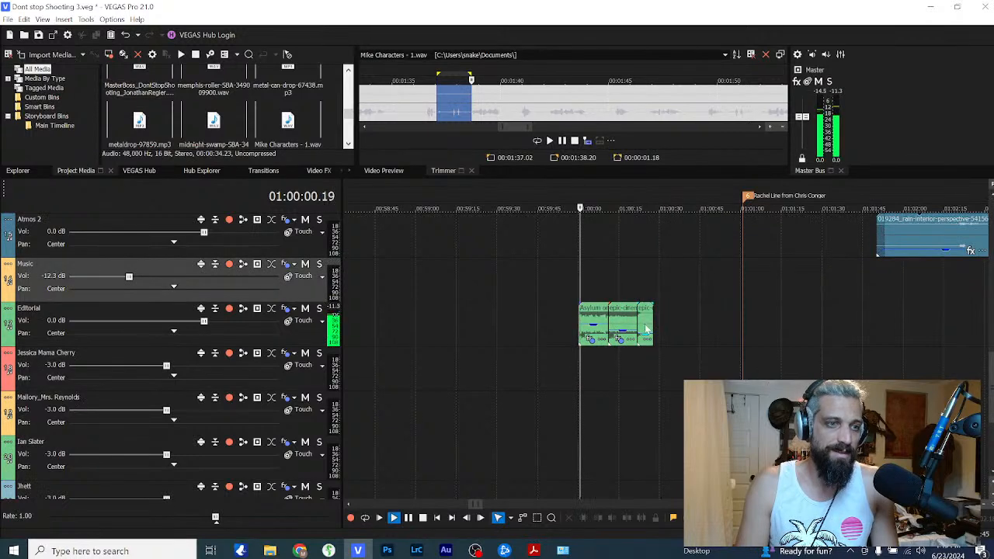
pyautogui.press('space')
# Step: Examine the Narrator and Liv clips around 01:14:00, where the edited dialogue meets the remaining uncut recordings
pyautogui.scroll(5, 858, 326)
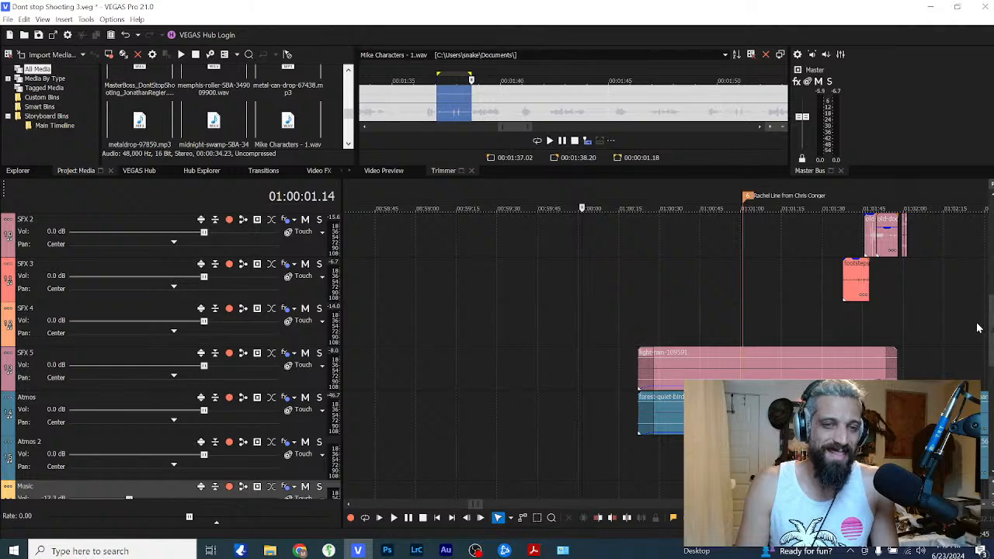
pyautogui.scroll(10, 893, 318)
pyautogui.scroll(-4, 804, 295)
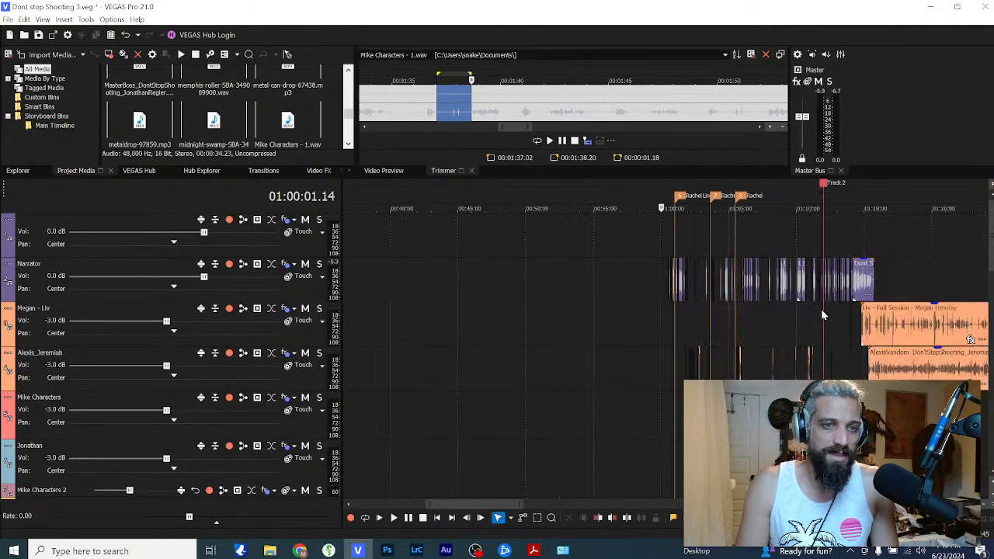
pyautogui.click(823, 315)
pyautogui.scroll(8, 788, 349)
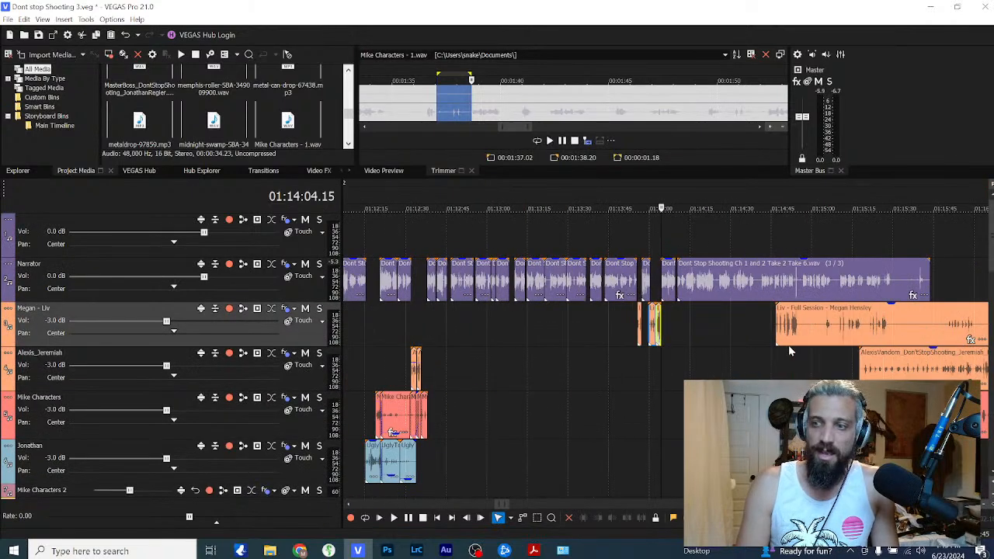
pyautogui.click(676, 336)
pyautogui.scroll(4, 707, 352)
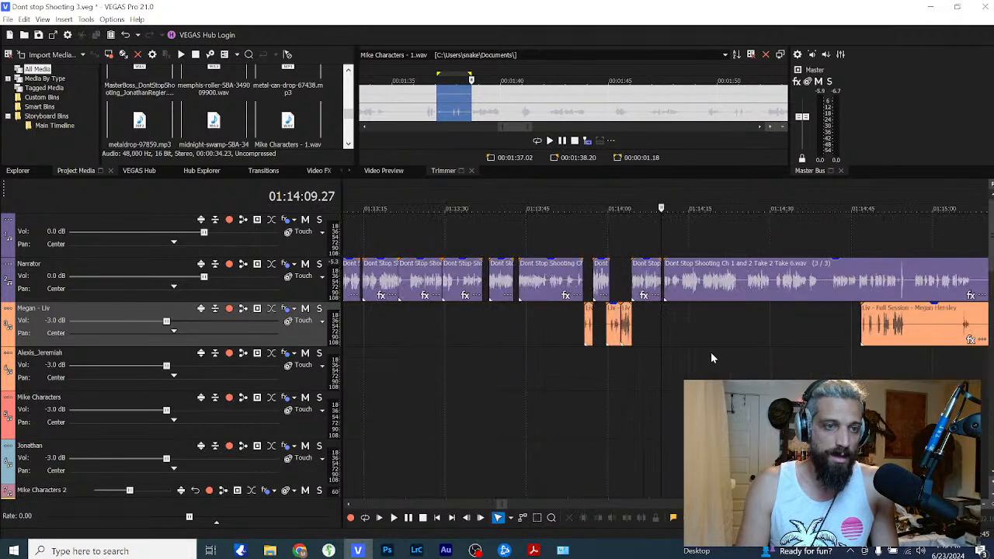
pyautogui.click(613, 291)
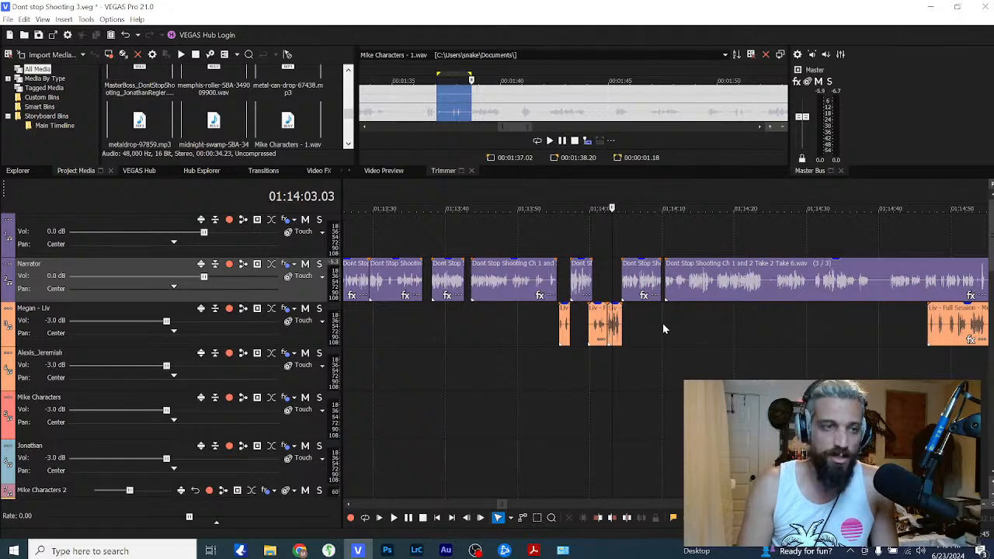
pyautogui.scroll(-3, 672, 365)
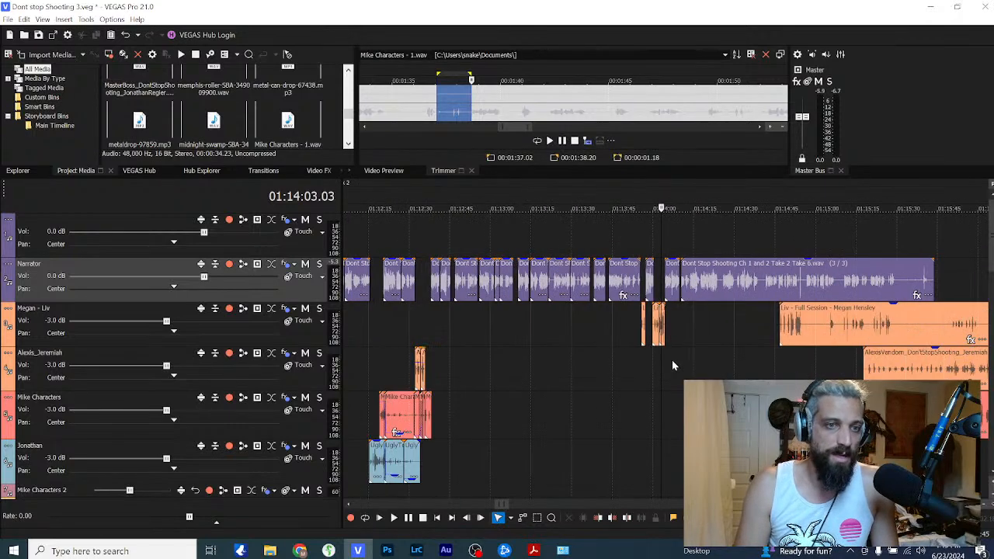
pyautogui.scroll(4, 734, 350)
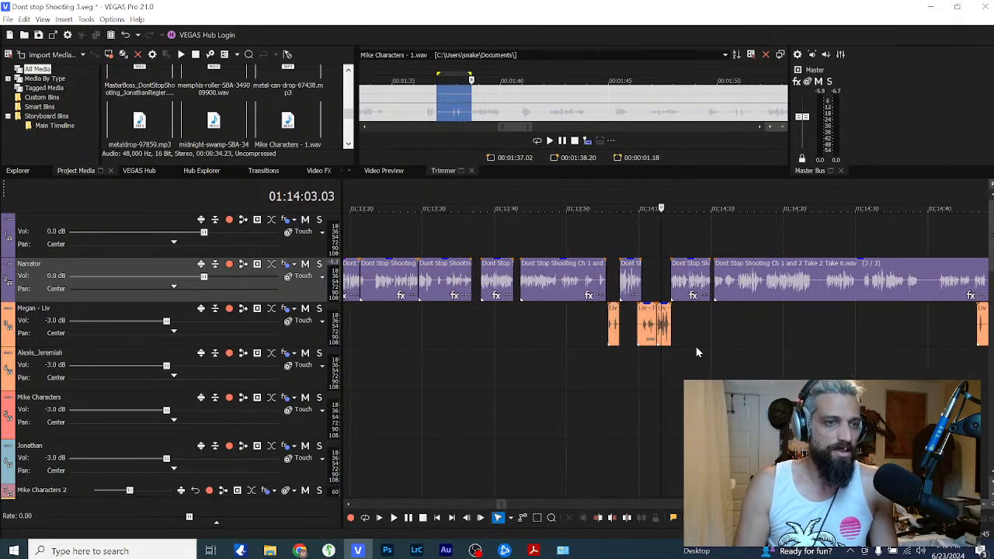
pyautogui.scroll(-3, 694, 342)
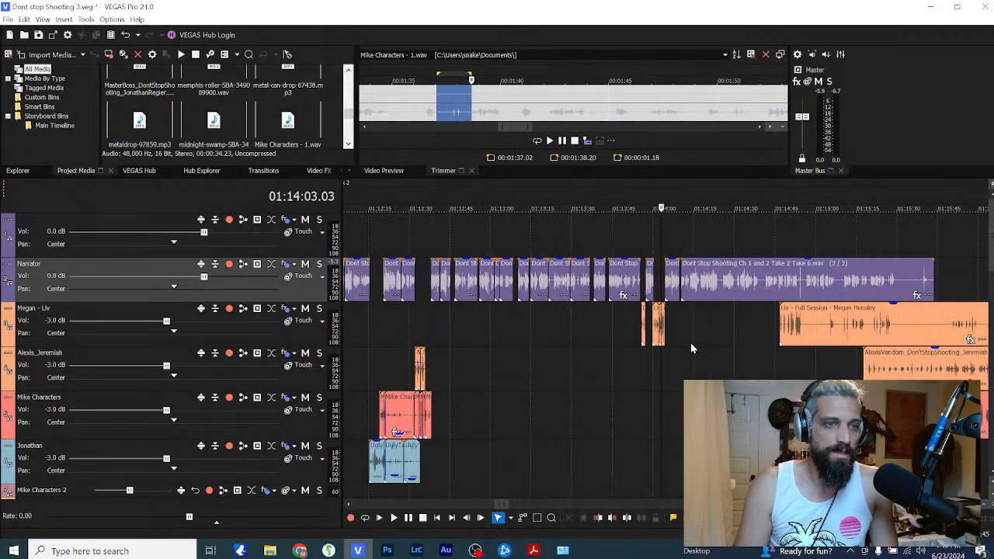
# Step: Play the edited dialogue from about 01:13:51 through the Liv lines and into the uncut Narrator take
pyautogui.click(635, 343)
pyautogui.scroll(4, 637, 343)
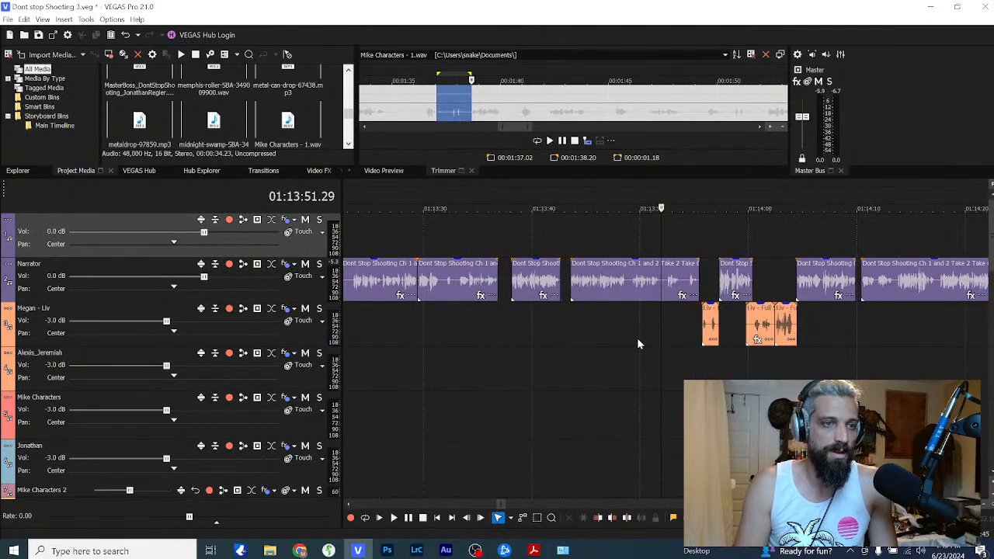
pyautogui.press('space')
pyautogui.scroll(-2, 673, 321)
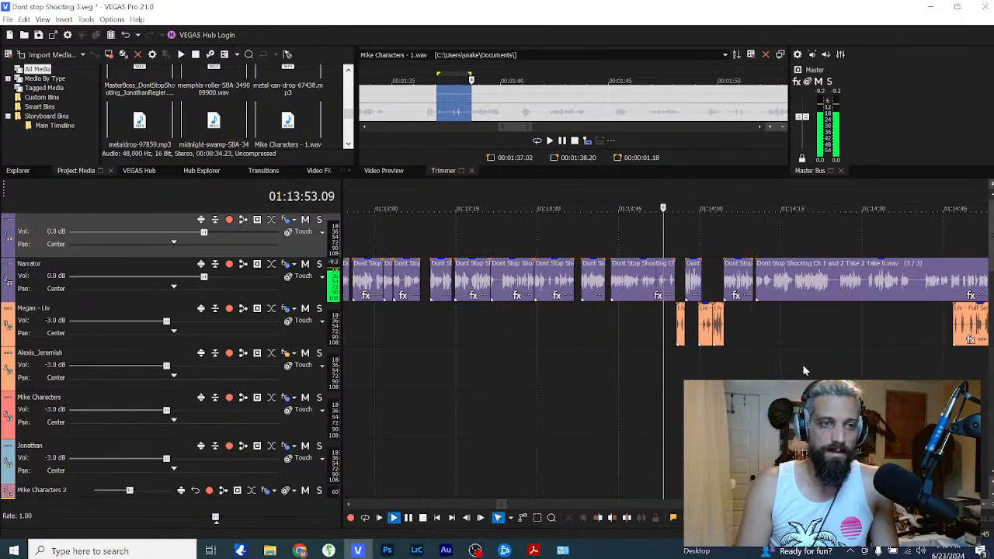
pyautogui.scroll(5, 780, 357)
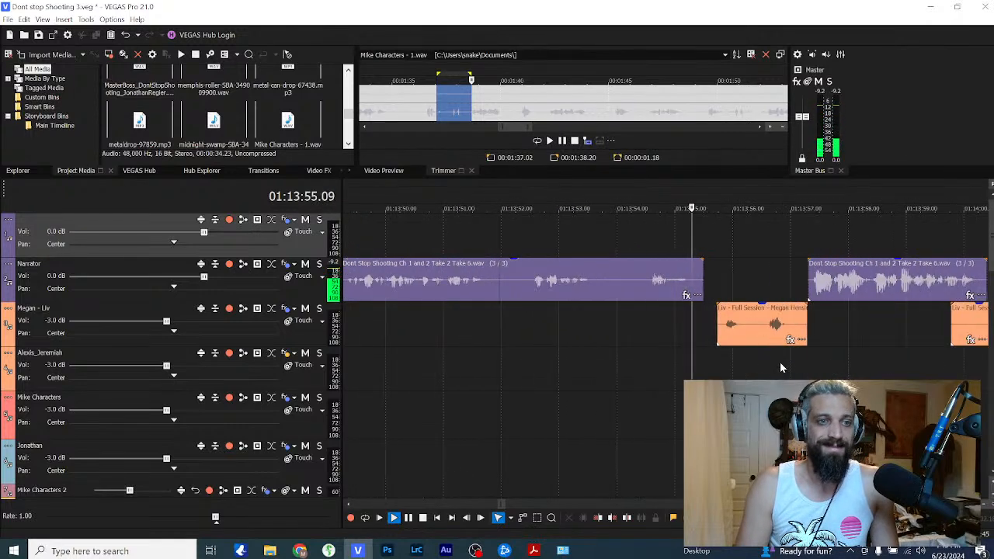
pyautogui.scroll(-2, 818, 363)
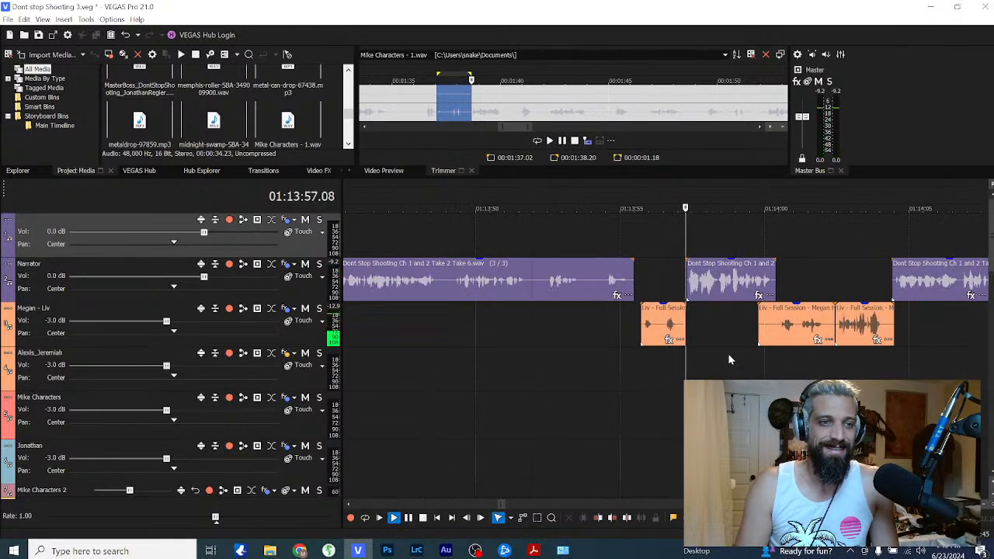
pyautogui.scroll(-2, 757, 354)
pyautogui.click(728, 289)
pyautogui.scroll(3, 727, 294)
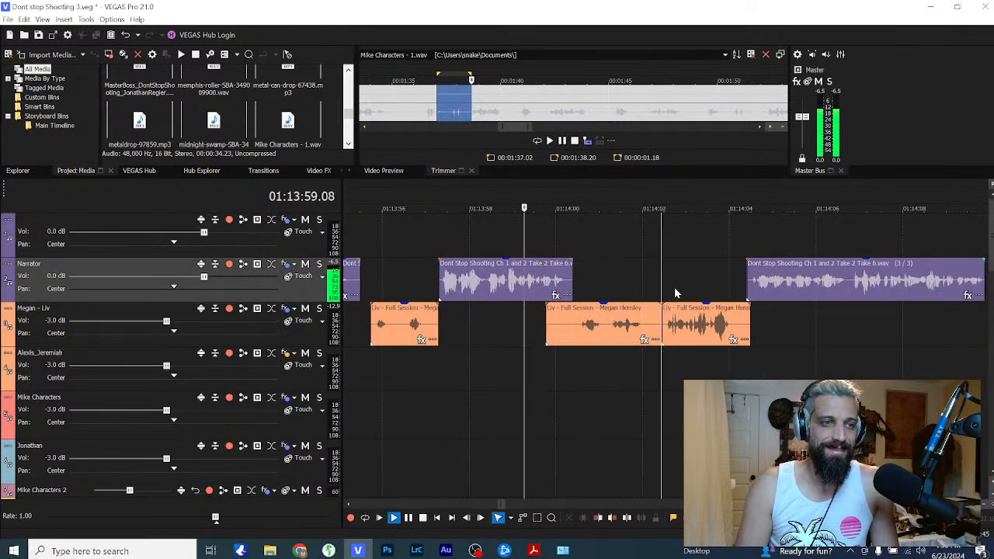
pyautogui.scroll(-2, 629, 289)
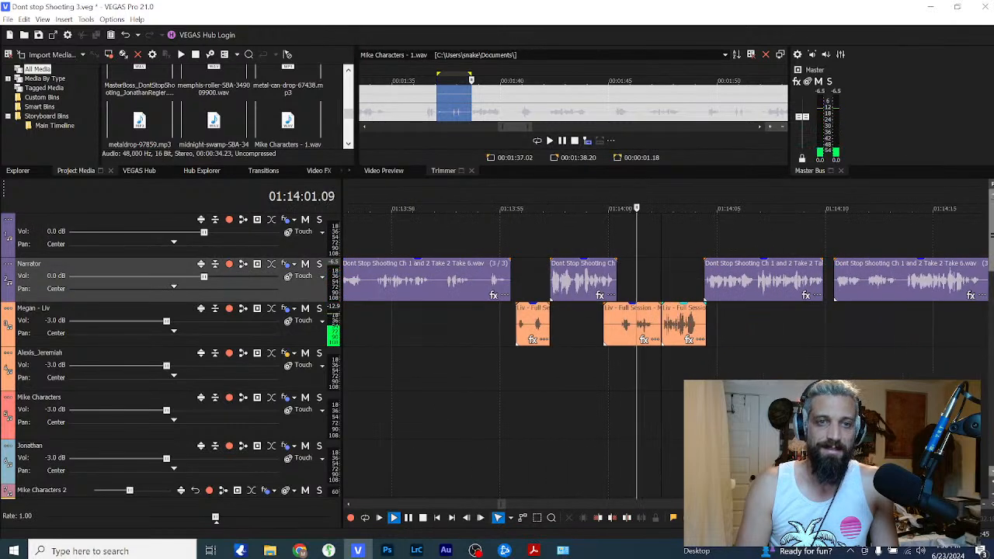
pyautogui.scroll(-10, 497, 355)
pyautogui.scroll(10, 497, 356)
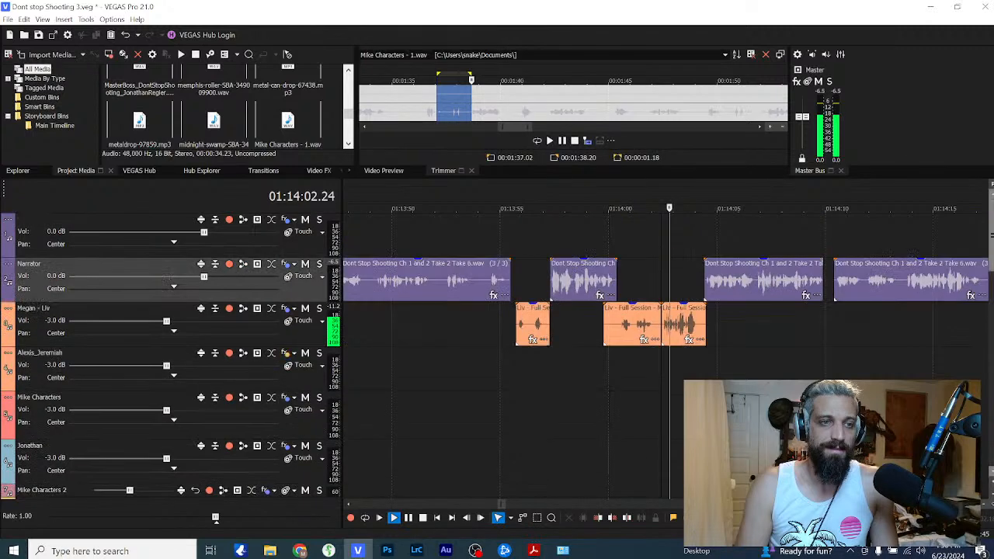
pyautogui.click(786, 342)
pyautogui.scroll(2, 786, 342)
pyautogui.scroll(-4, 717, 334)
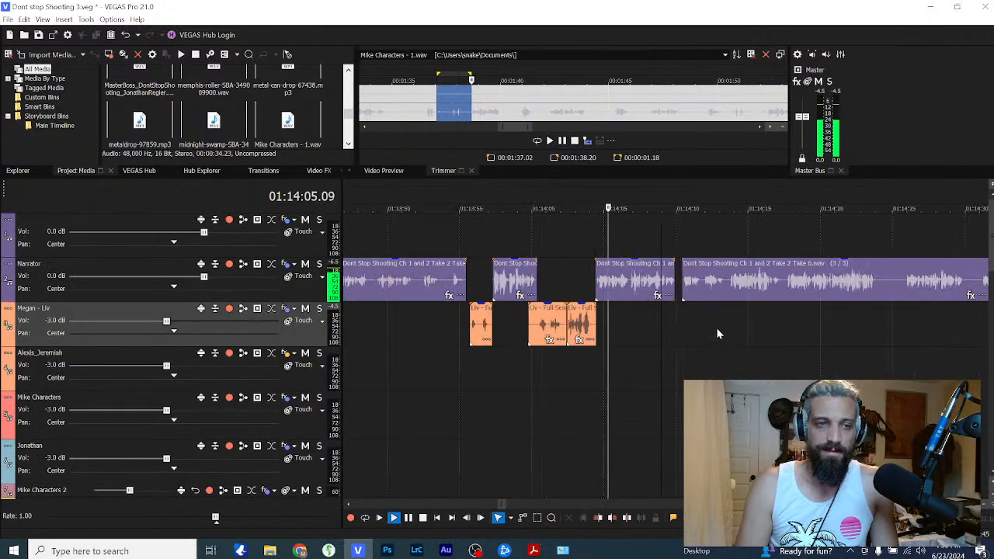
pyautogui.scroll(2, 716, 328)
pyautogui.scroll(-2, 718, 327)
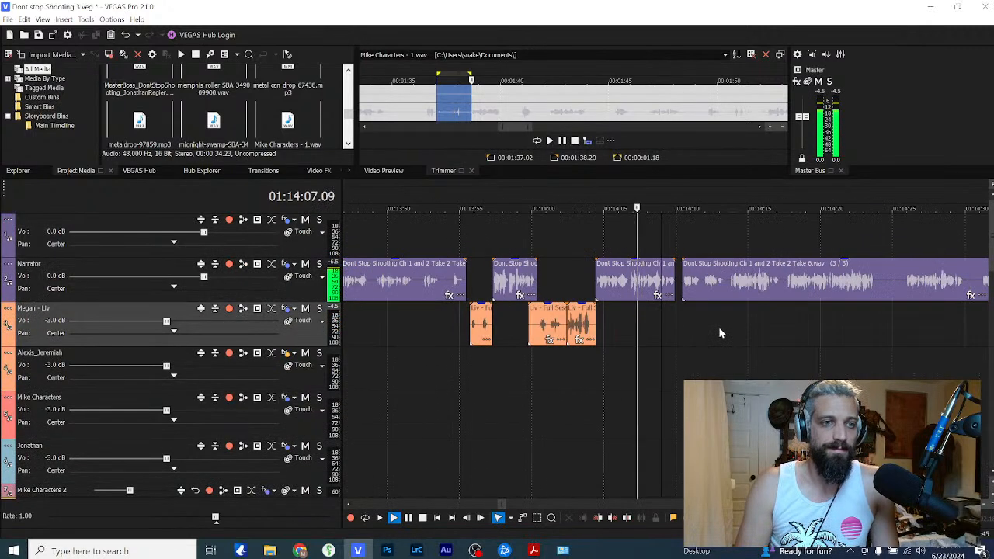
pyautogui.scroll(2, 718, 330)
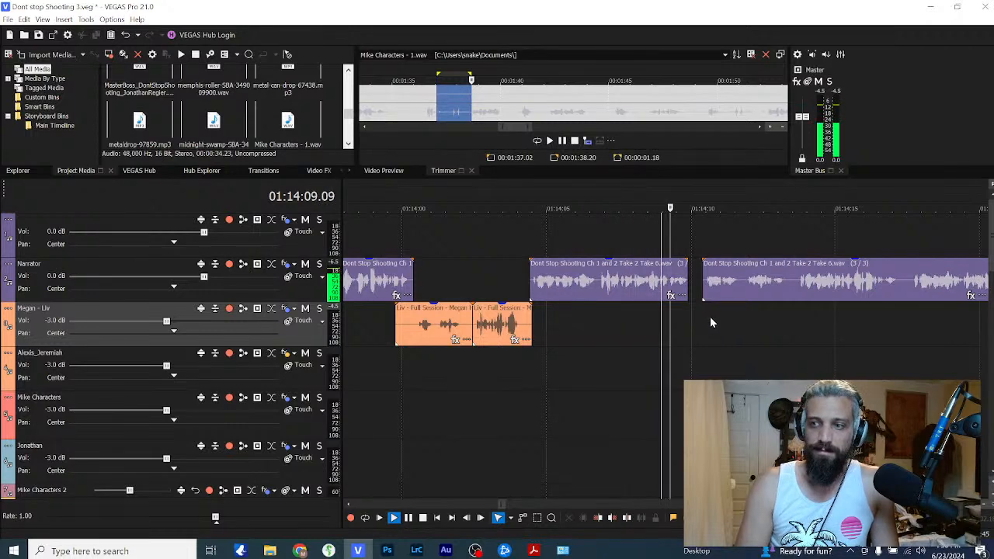
pyautogui.scroll(-3, 729, 330)
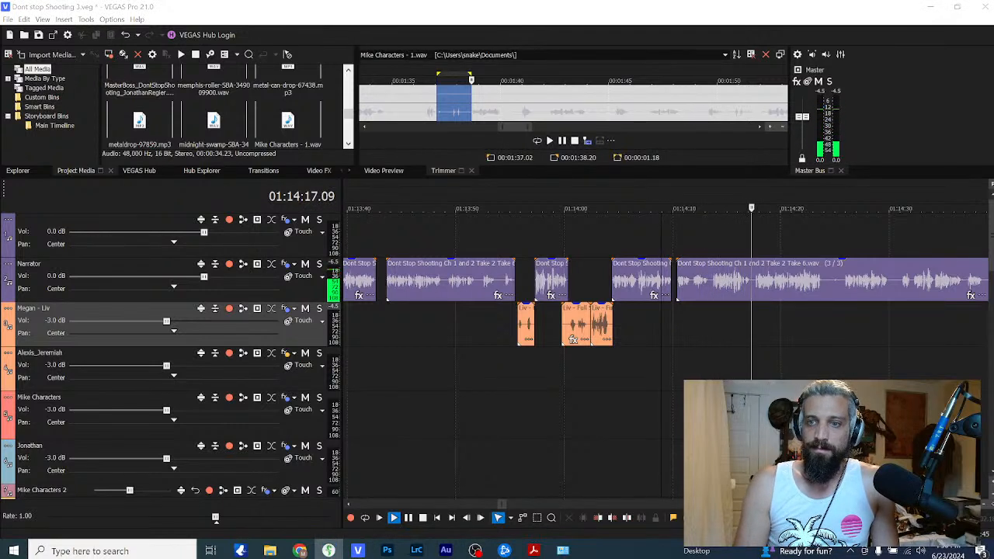
# Step: Split the uncut Narrator clip at 01:14:13.18 and cut 4 seconds after the split, closing the gap
pyautogui.click(750, 299)
pyautogui.scroll(3, 750, 299)
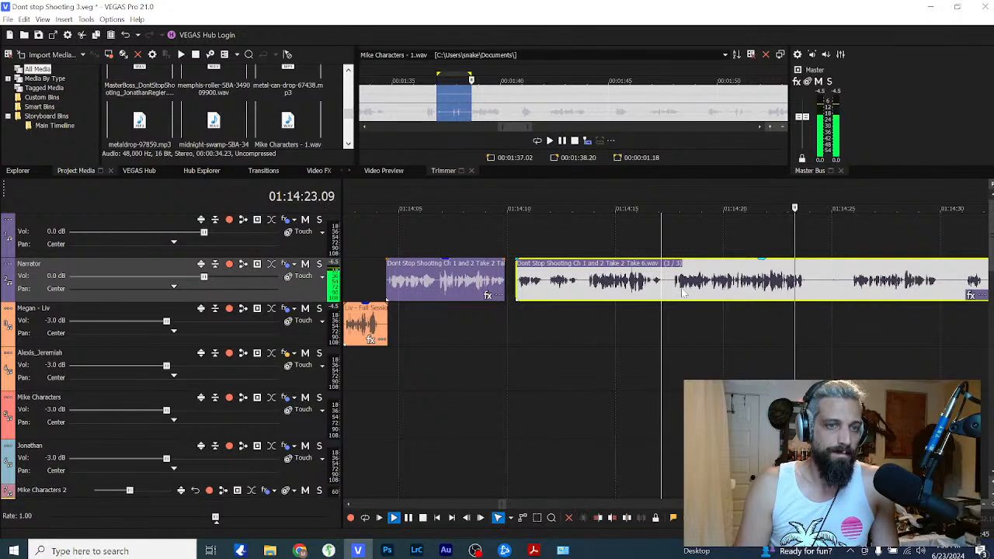
pyautogui.press('Return')
pyautogui.press('s')
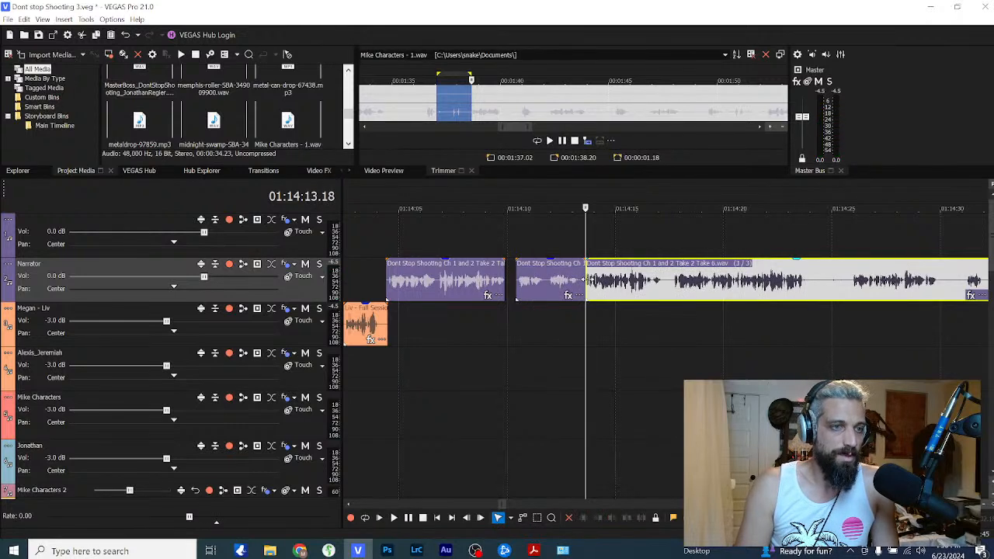
pyautogui.moveTo(588, 289)
pyautogui.mouseDown()
pyautogui.moveTo(688, 289)
pyautogui.moveTo(602, 292)
pyautogui.mouseUp()
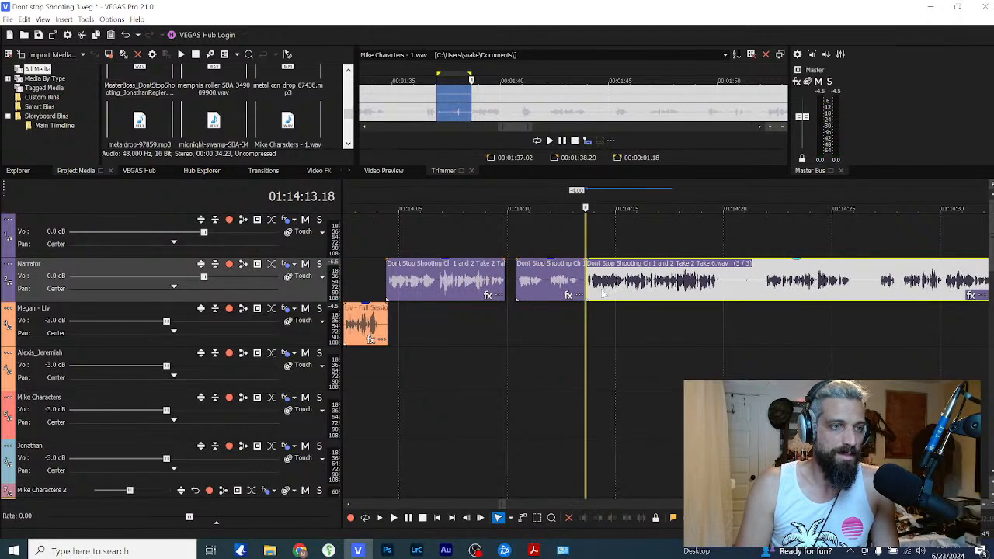
# Step: Play from about 01:14:13 across the latest cut and through the first line of the following Narrator clip
pyautogui.click(567, 249)
pyautogui.press('space')
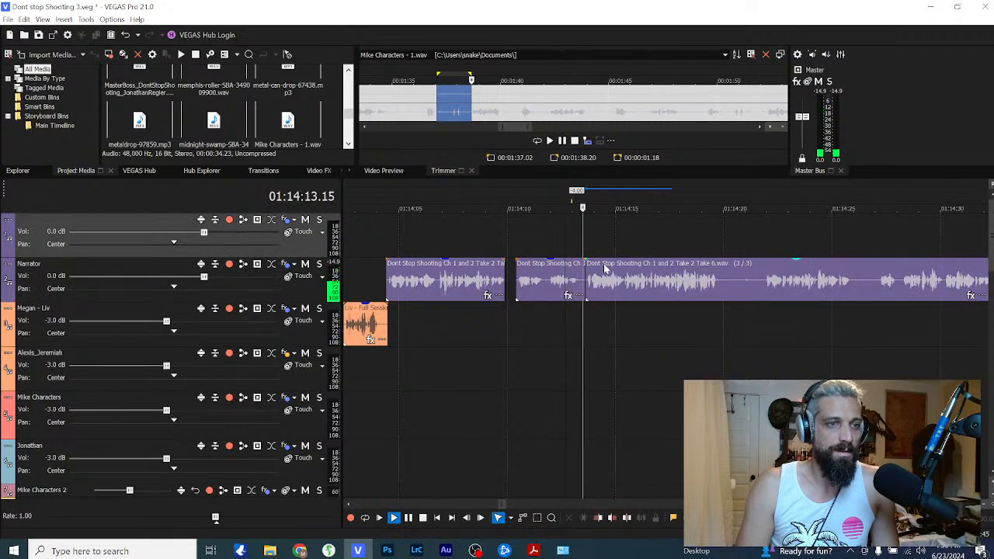
pyautogui.scroll(-1, 639, 284)
pyautogui.click(737, 296)
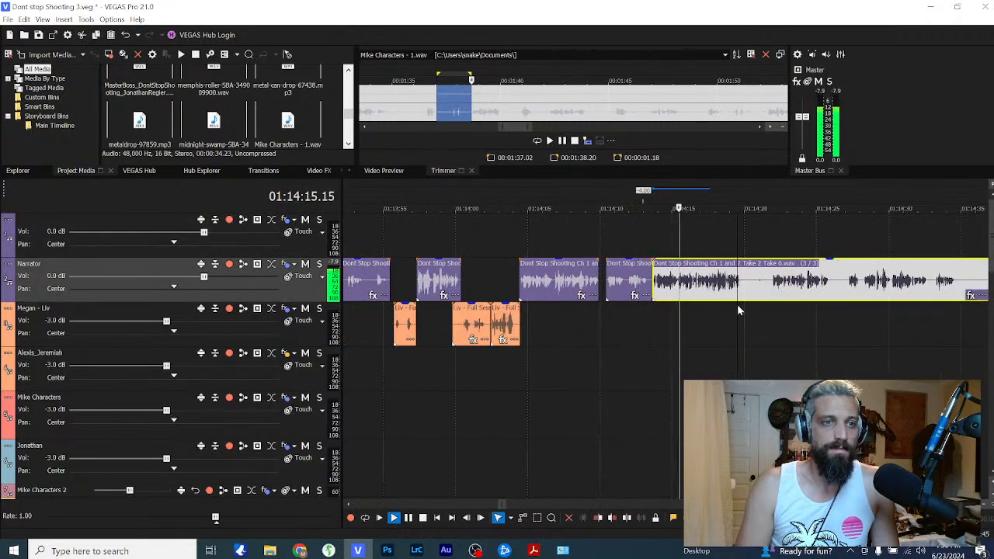
pyautogui.scroll(3, 734, 303)
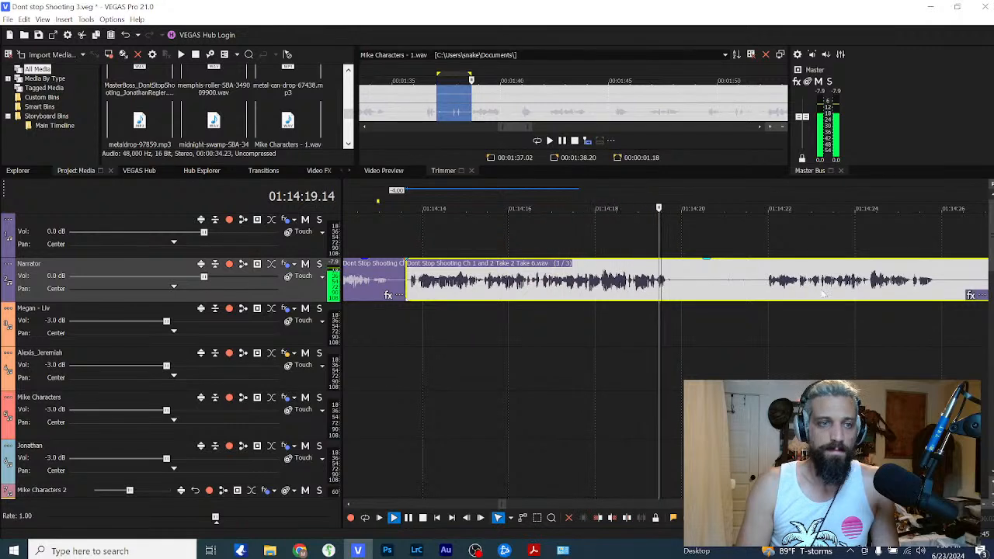
# Step: Split the Narrator clip at the end of the line near 01:14:19 and trim the silence from the second part, leaving a short pause
pyautogui.click(667, 288)
pyautogui.press('s')
pyautogui.moveTo(667, 289); pyautogui.dragTo(703, 299)
# Step: Play from about 01:14:19 across the short pause and into the remaining Narrator recording up to about 01:14:26
pyautogui.click(632, 307)
pyautogui.press('space')
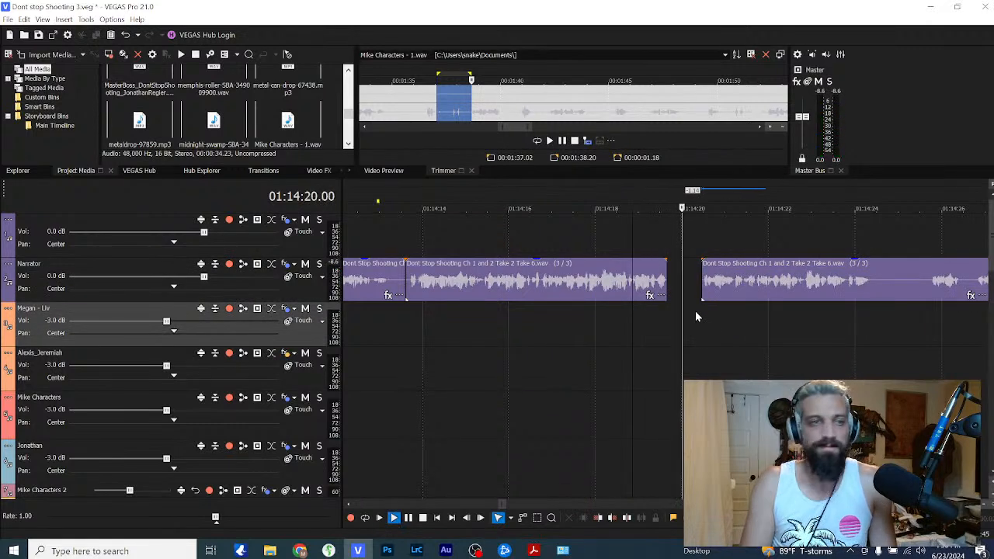
pyautogui.scroll(-3, 747, 299)
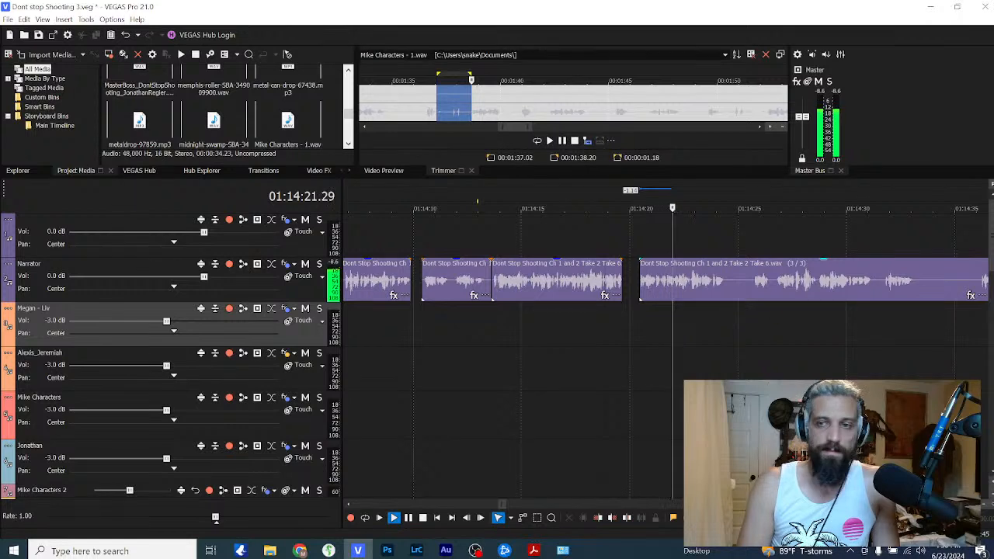
pyautogui.scroll(2, 759, 308)
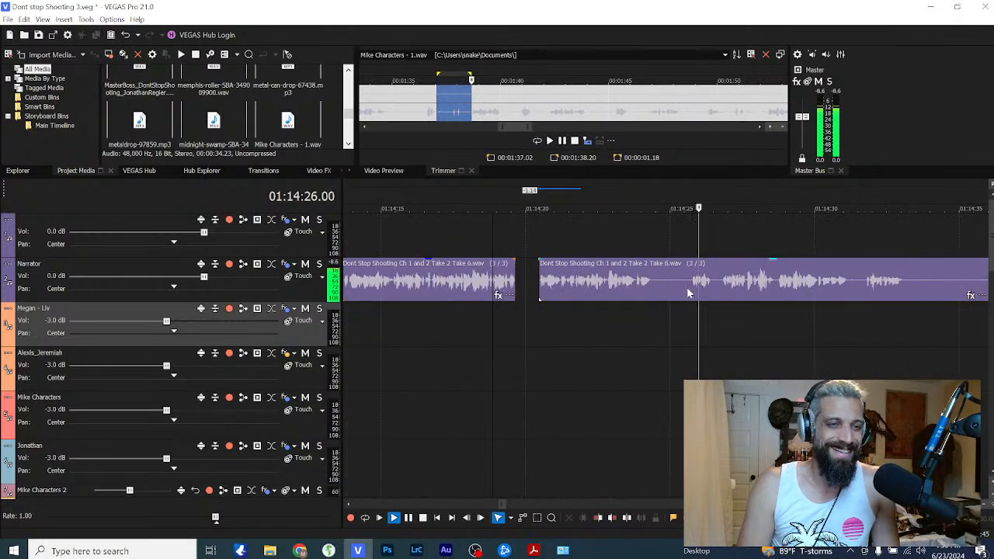
# Step: Trim about 6 seconds off the start of the Narrator clip after 01:14:20, closing the gap, and play its new beginning
pyautogui.moveTo(536, 280); pyautogui.dragTo(719, 294)
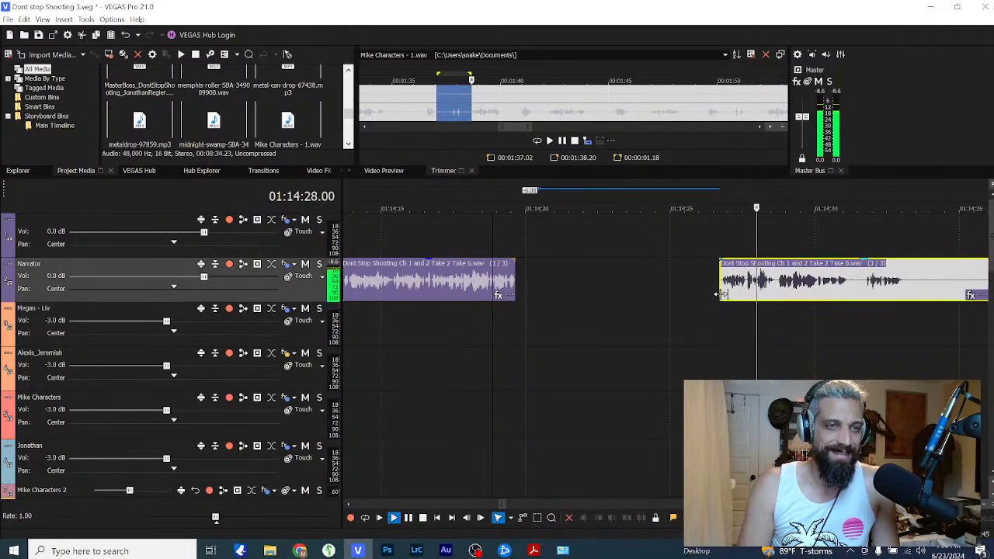
pyautogui.hotkey('ctrl', 'z')
pyautogui.click(544, 314)
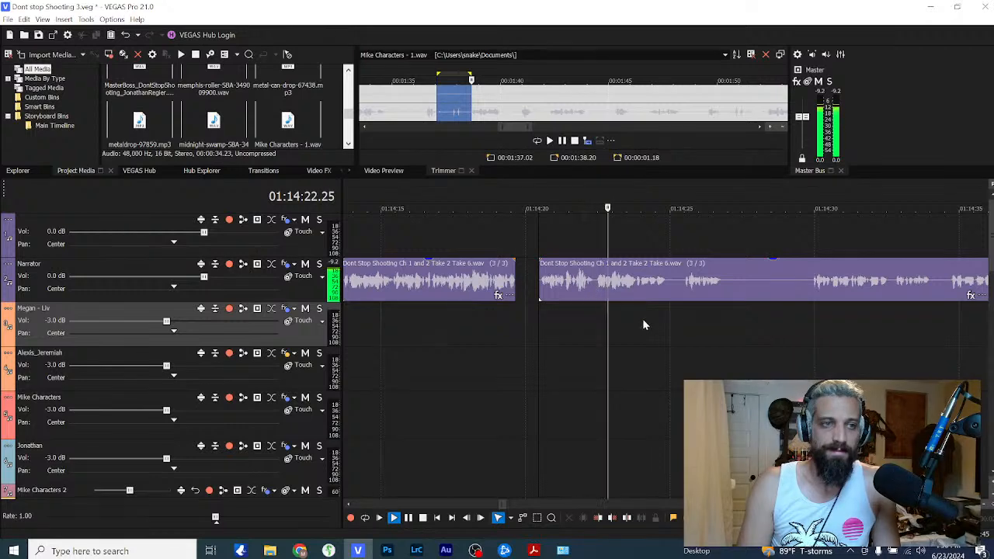
pyautogui.press('Return')
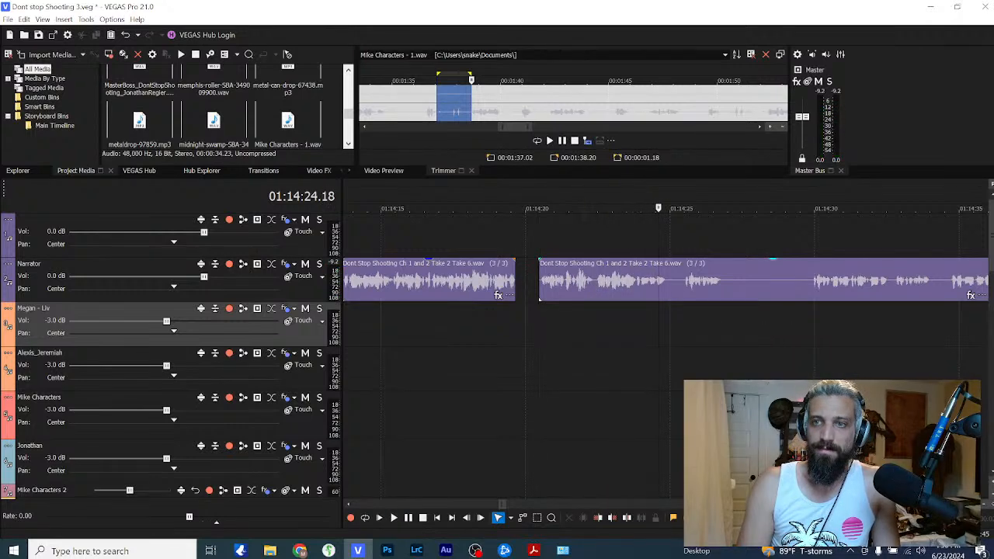
# Step: Bring the Final Draft script onto this screen and examine pages 20 and 21 around Liv's lines to compare the narration with the text
pyautogui.moveTo(993, 49); pyautogui.dragTo(684, 73)
pyautogui.click(750, 73)
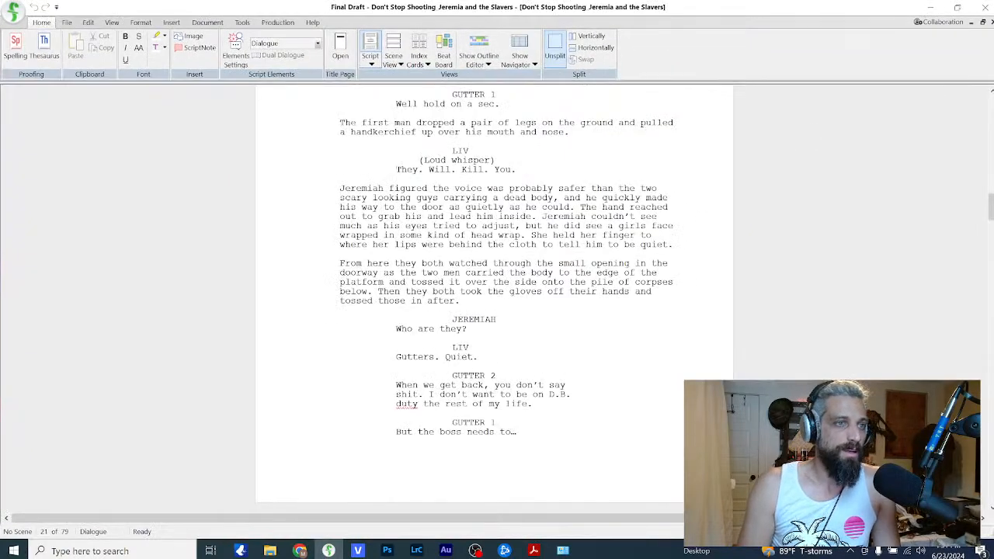
pyautogui.scroll(14, 494, 295)
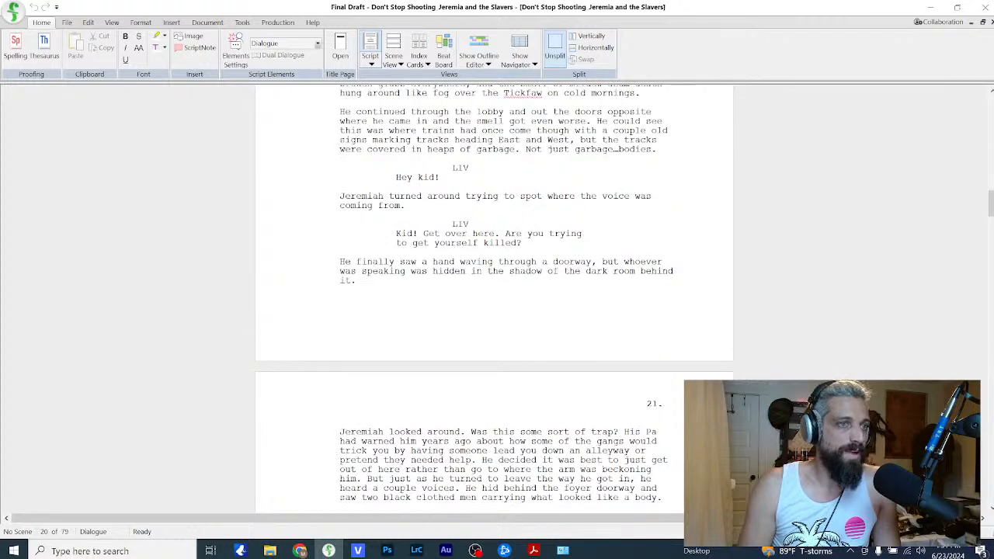
pyautogui.scroll(-6, 494, 295)
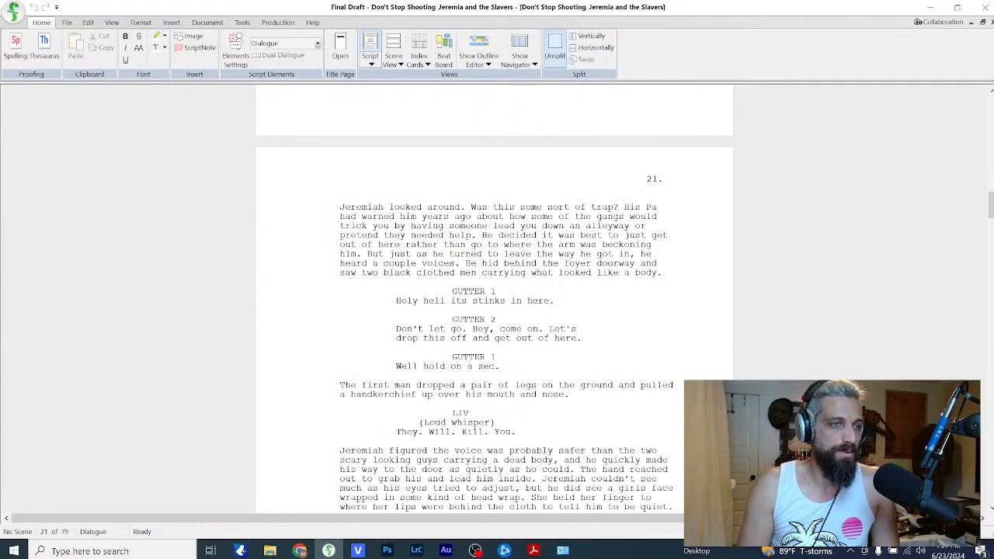
pyautogui.scroll(-2, 494, 295)
pyautogui.scroll(11, 573, 223)
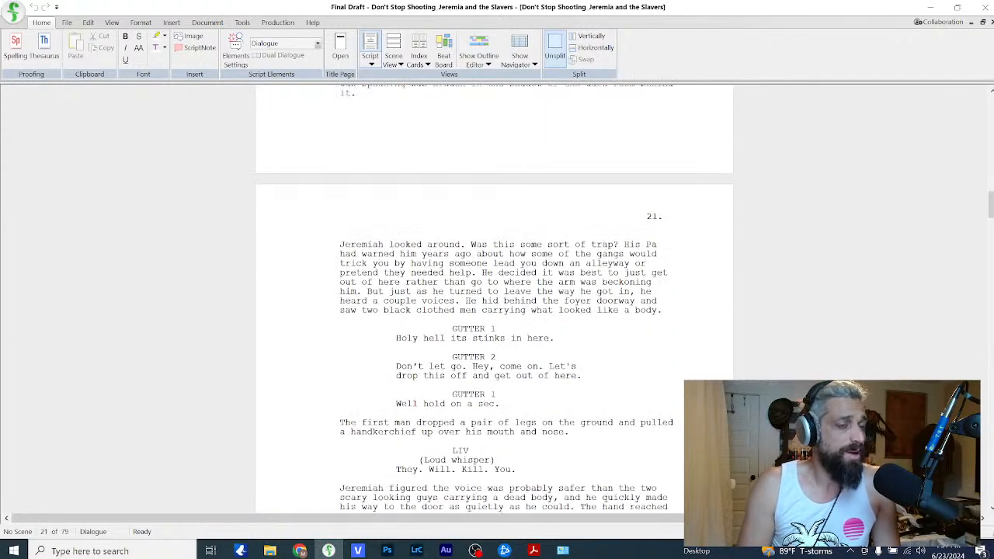
pyautogui.scroll(-6, 493, 298)
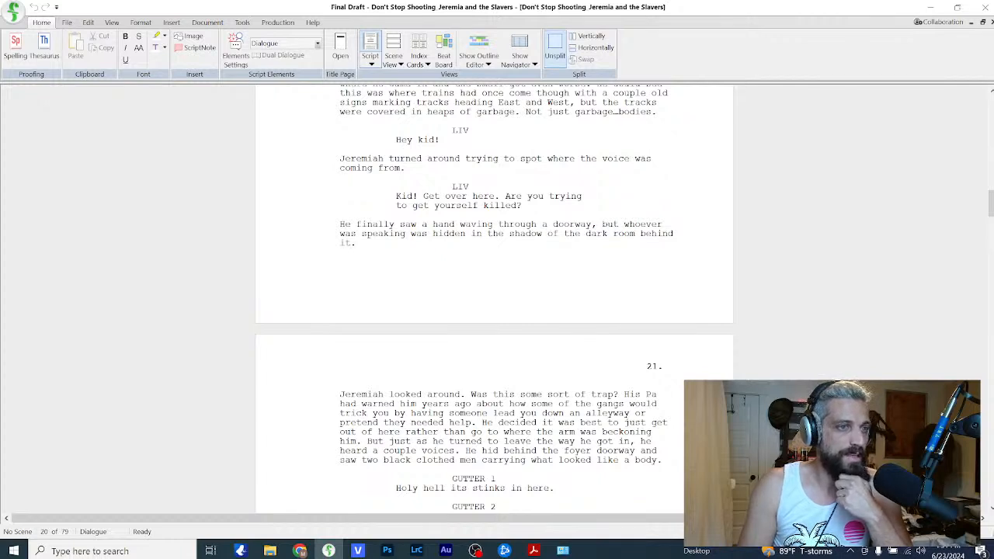
pyautogui.scroll(3, 494, 298)
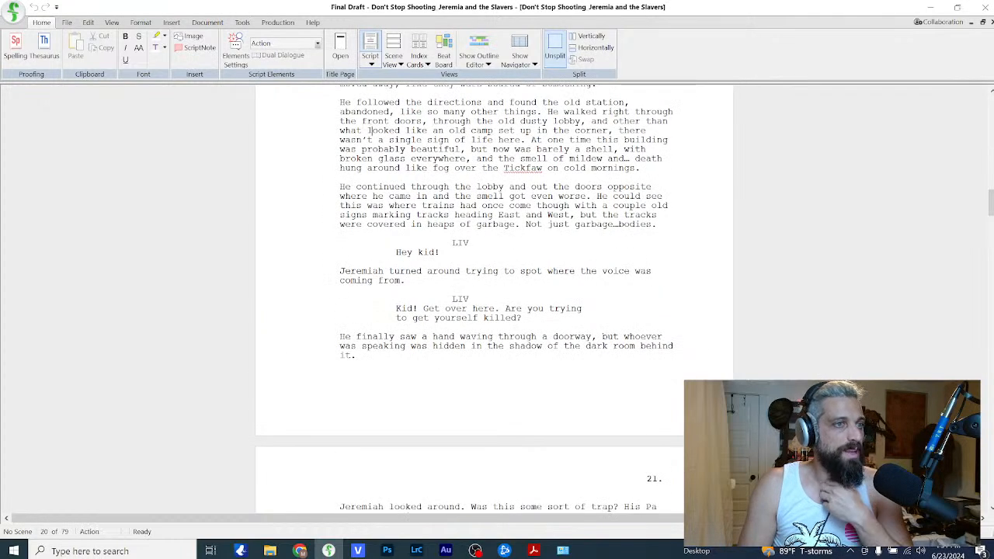
pyautogui.scroll(2, 493, 298)
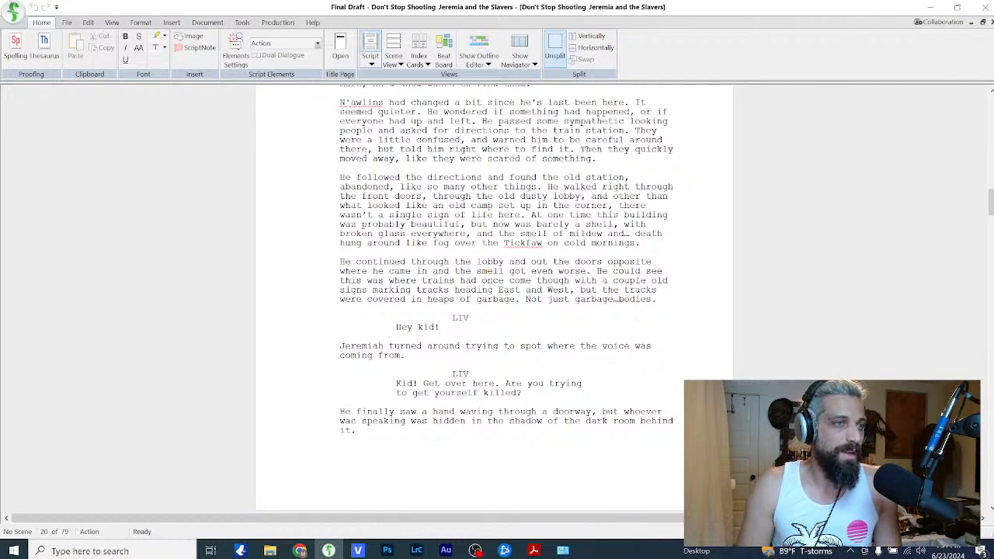
pyautogui.scroll(-3, 497, 295)
pyautogui.scroll(6, 497, 295)
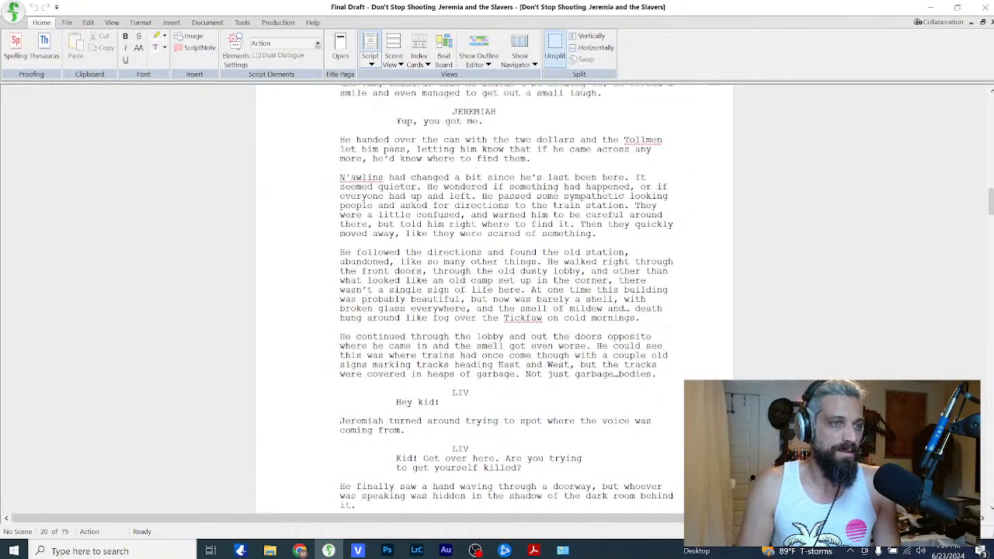
pyautogui.scroll(-5, 497, 295)
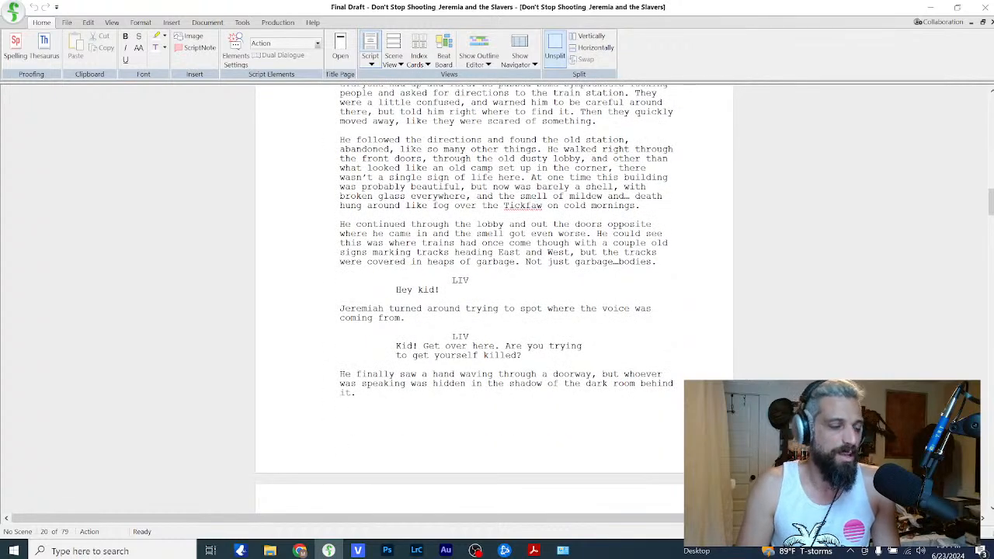
pyautogui.scroll(-6, 497, 295)
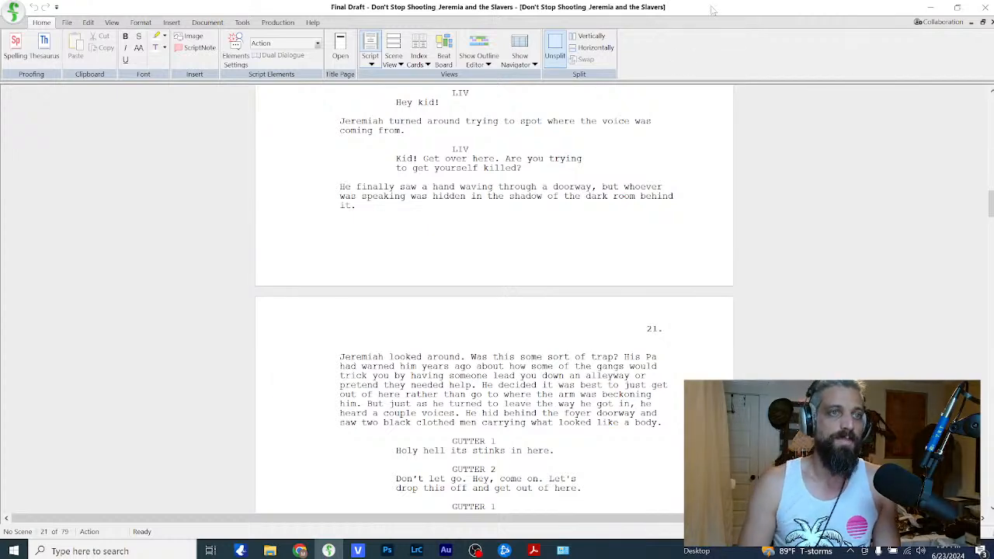
# Step: Move the Final Draft script off this screen, return to VEGAS Pro, and select the Narrator clip after 01:14:20
pyautogui.moveTo(656, 10); pyautogui.dragTo(993, 96)
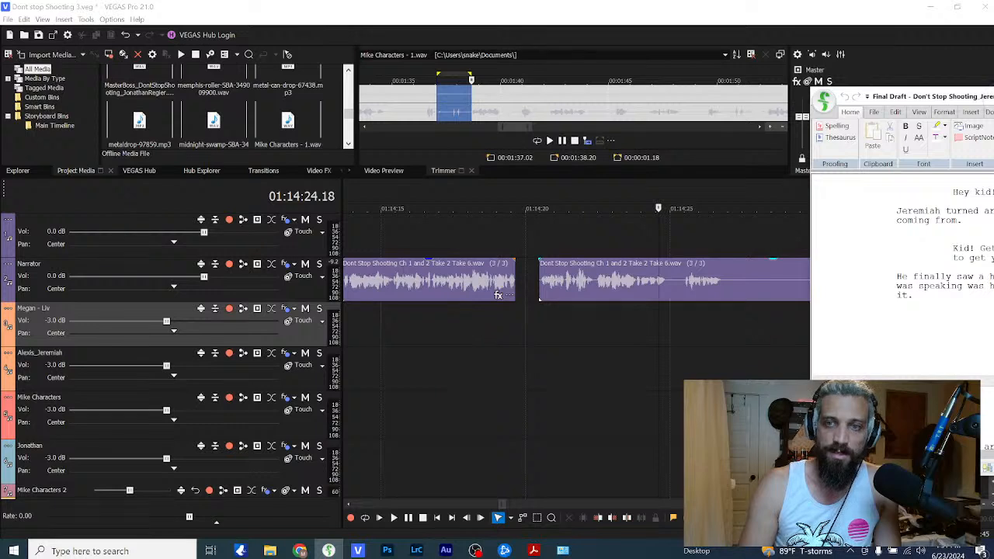
pyautogui.press('super+shift+Right')
pyautogui.hotkey('alt', 'Tab')
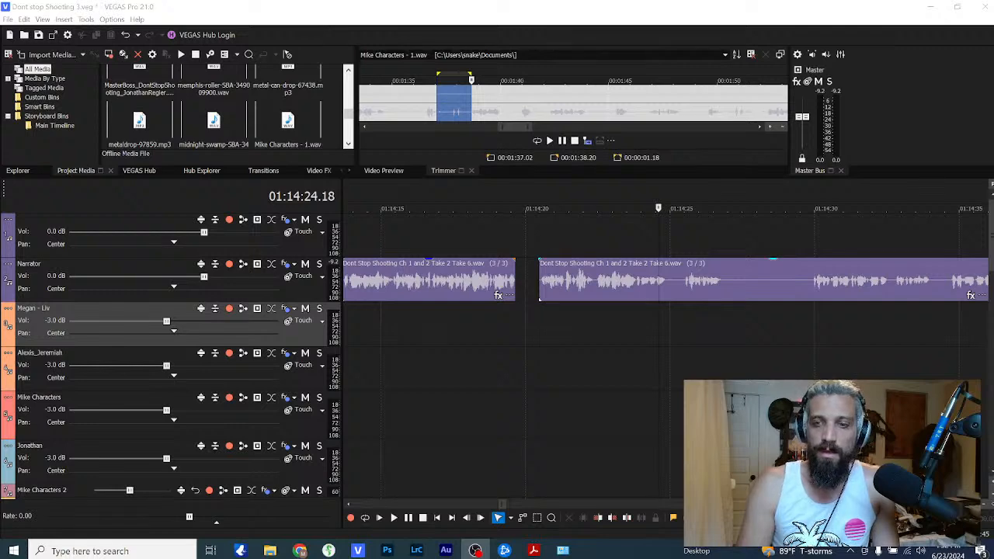
pyautogui.click(540, 295)
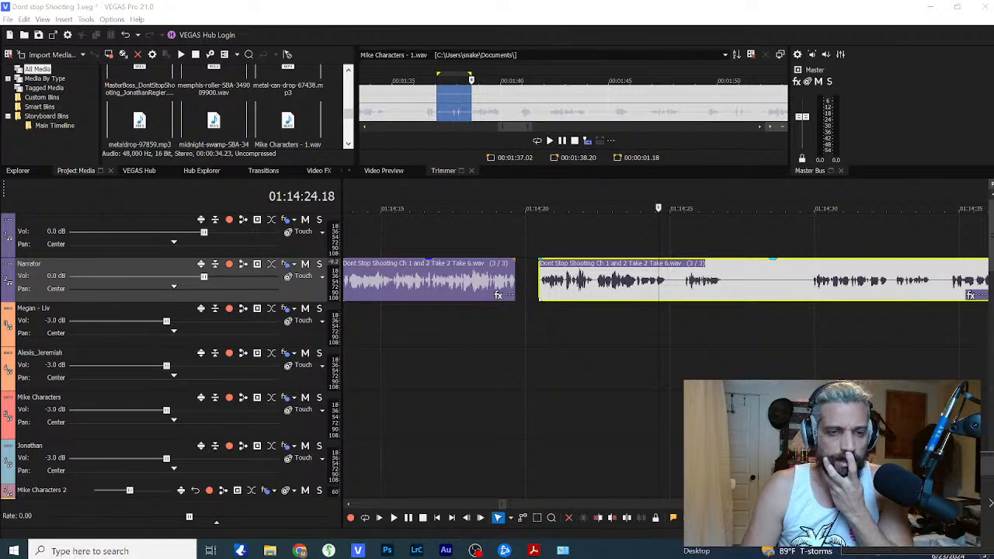
# Step: Check the input and output devices in the Windows Sound settings, keep the current output device, and minimize the settings
pyautogui.click(937, 465)
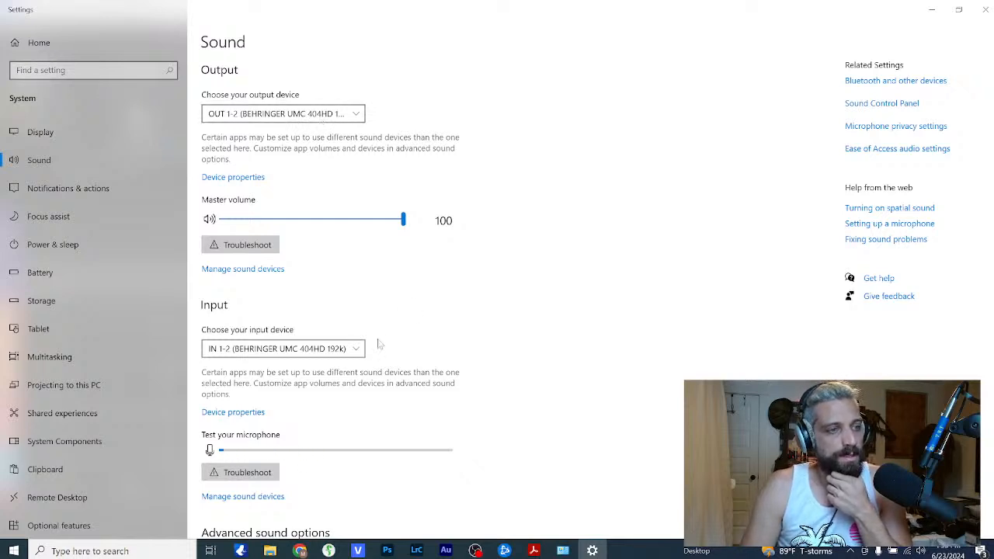
pyautogui.scroll(-2, 378, 344)
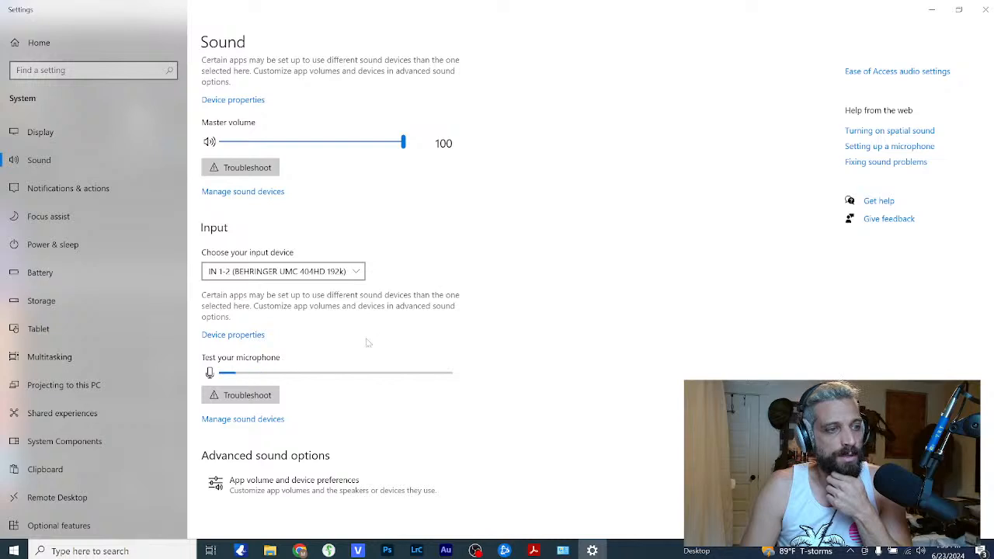
pyautogui.scroll(2, 366, 329)
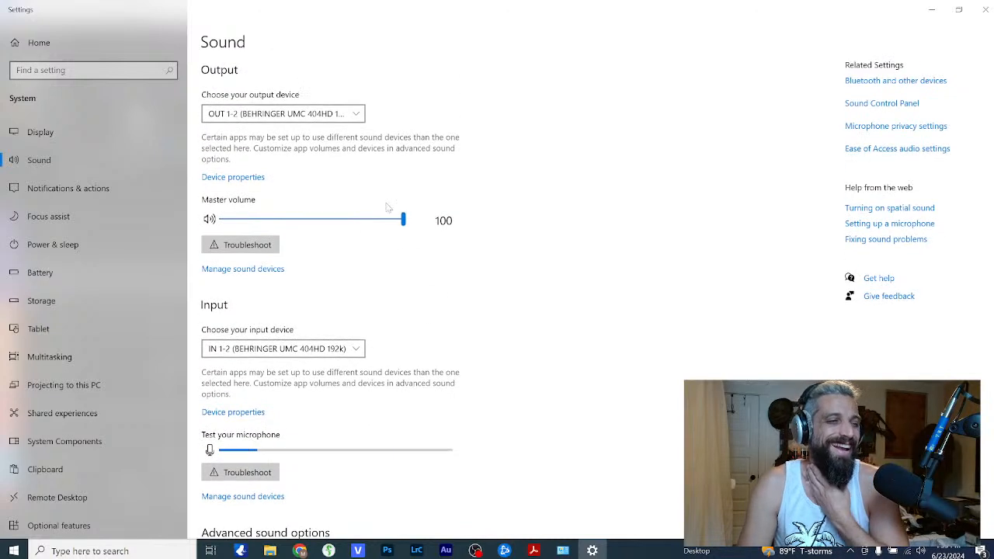
pyautogui.click(354, 114)
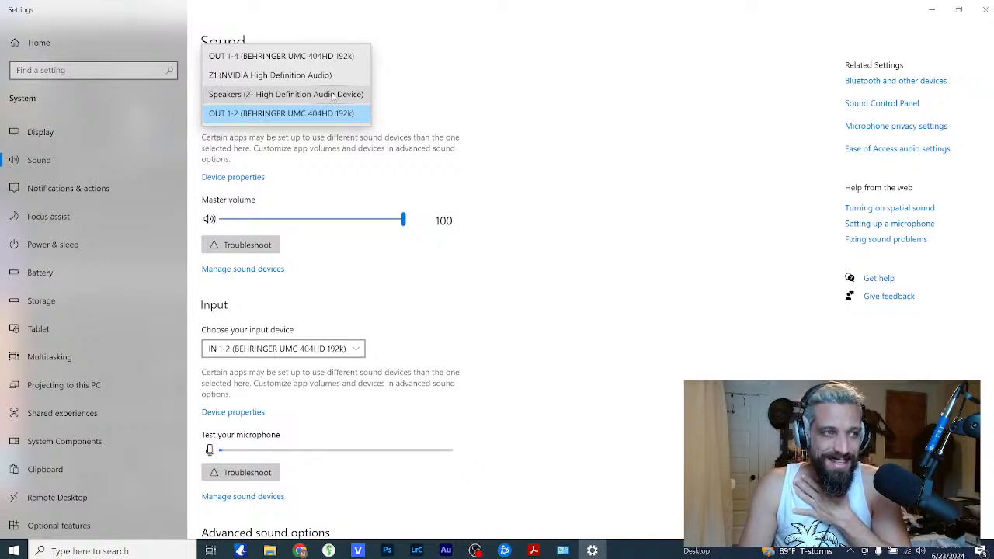
pyautogui.click(453, 99)
pyautogui.click(934, 11)
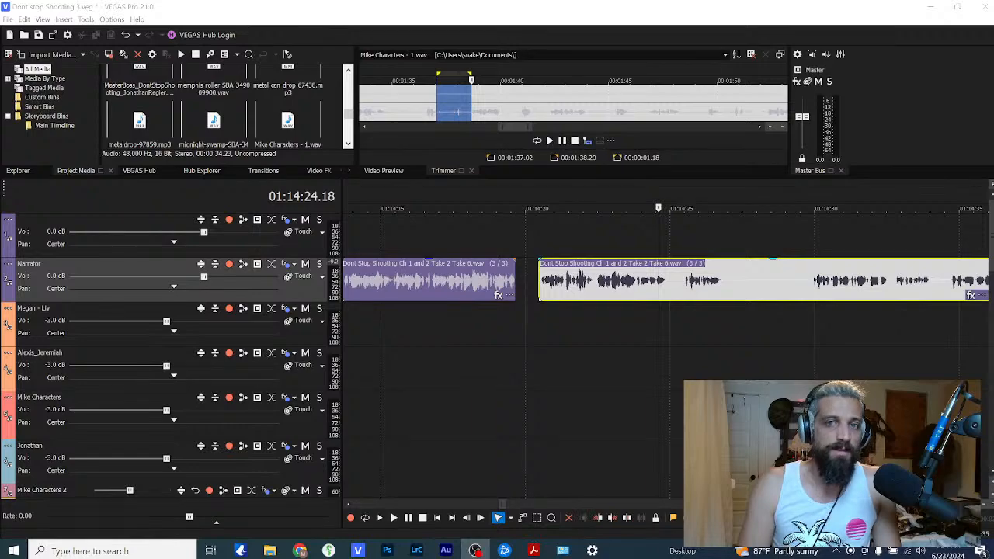
# Step: Switch to OBS and add a visible Application Audio Capture (BETA) source for the VEGAS Pro 21.0 project window
pyautogui.moveTo(993, 47); pyautogui.dragTo(525, 31)
pyautogui.click(799, 30)
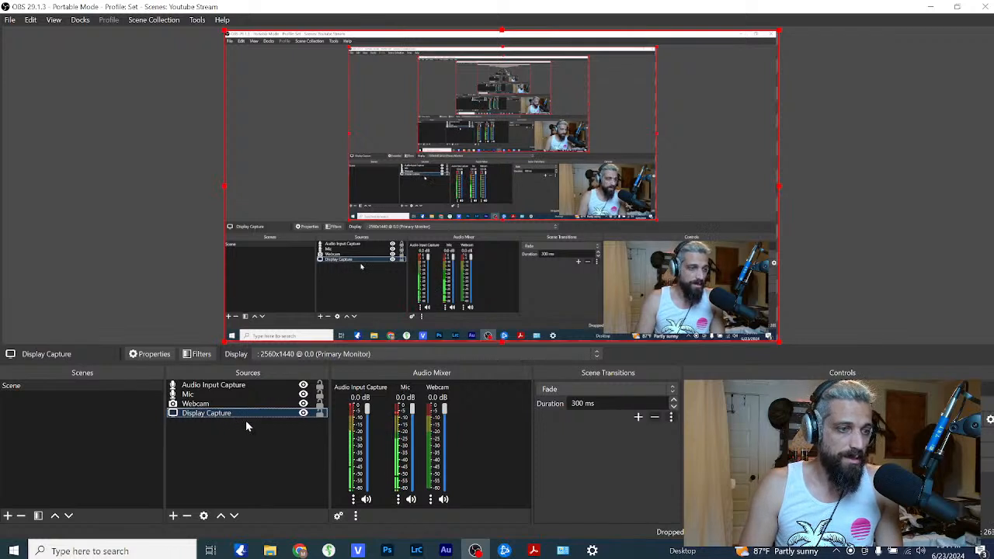
pyautogui.rightClick(192, 455)
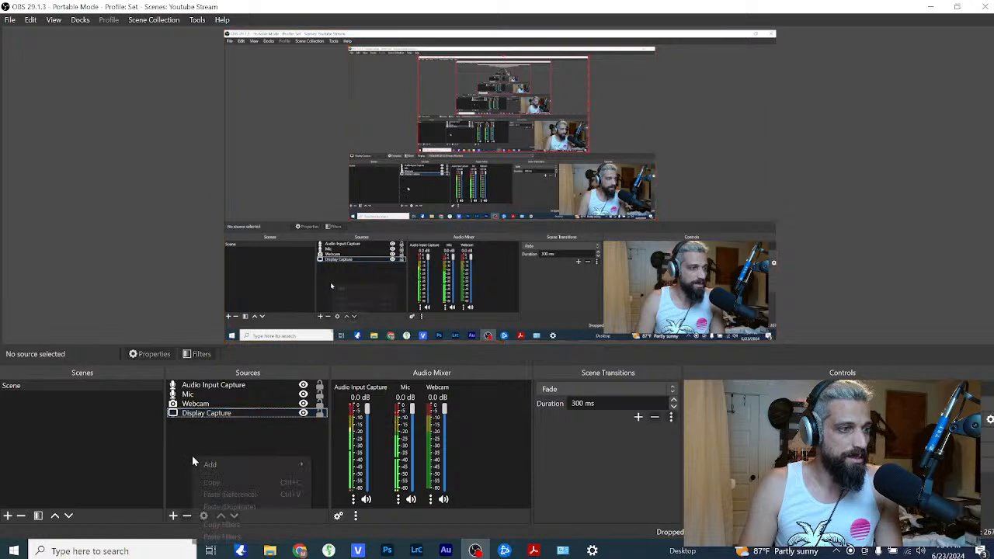
pyautogui.moveTo(210, 466)
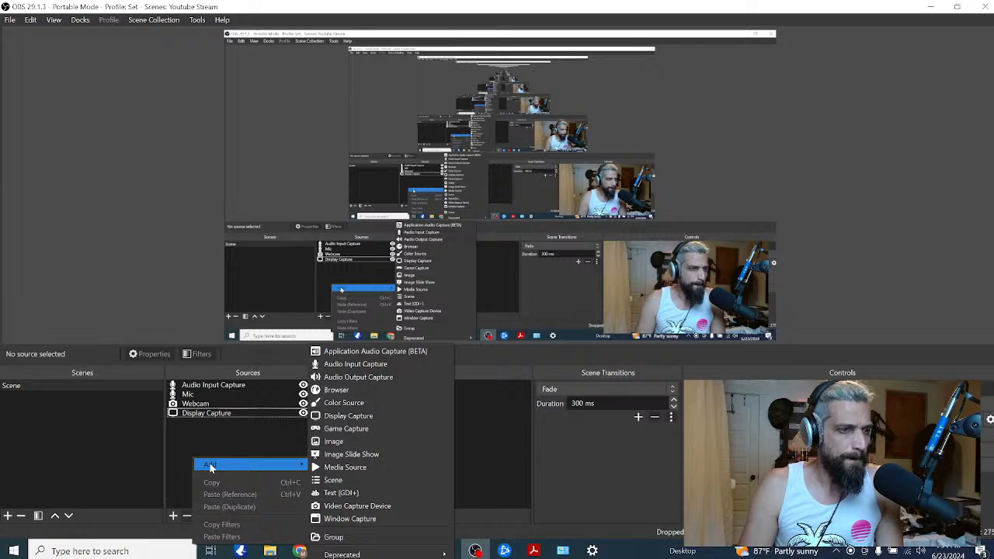
pyautogui.click(390, 351)
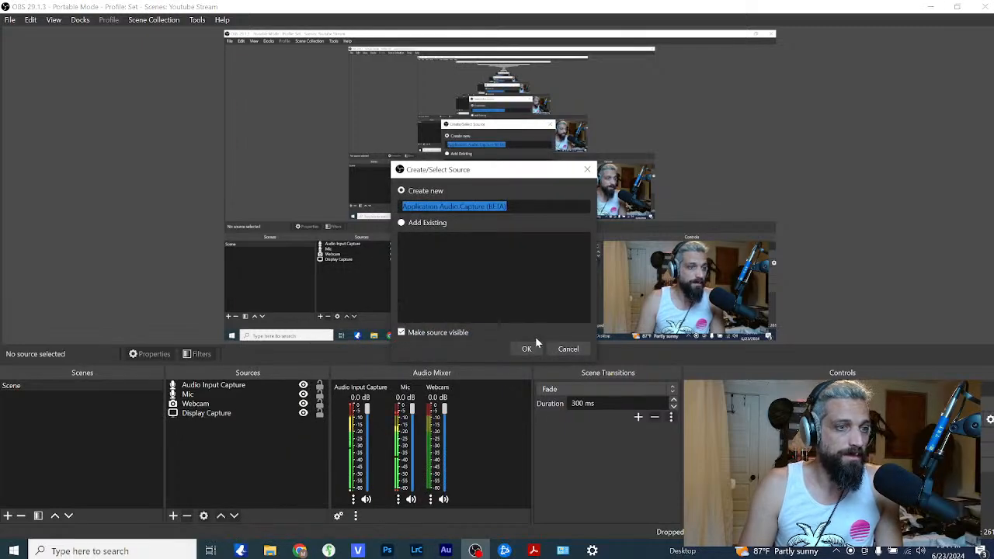
pyautogui.click(526, 346)
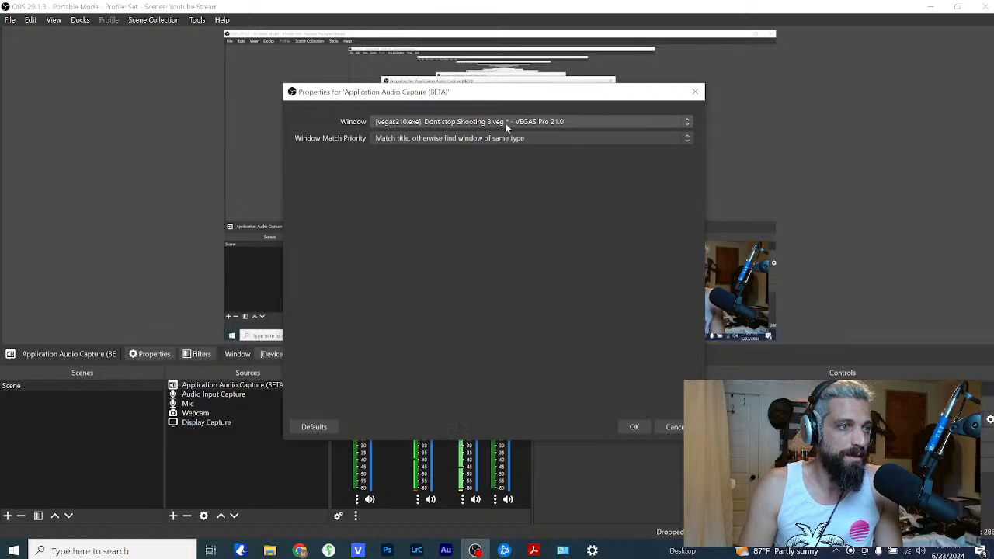
pyautogui.click(633, 426)
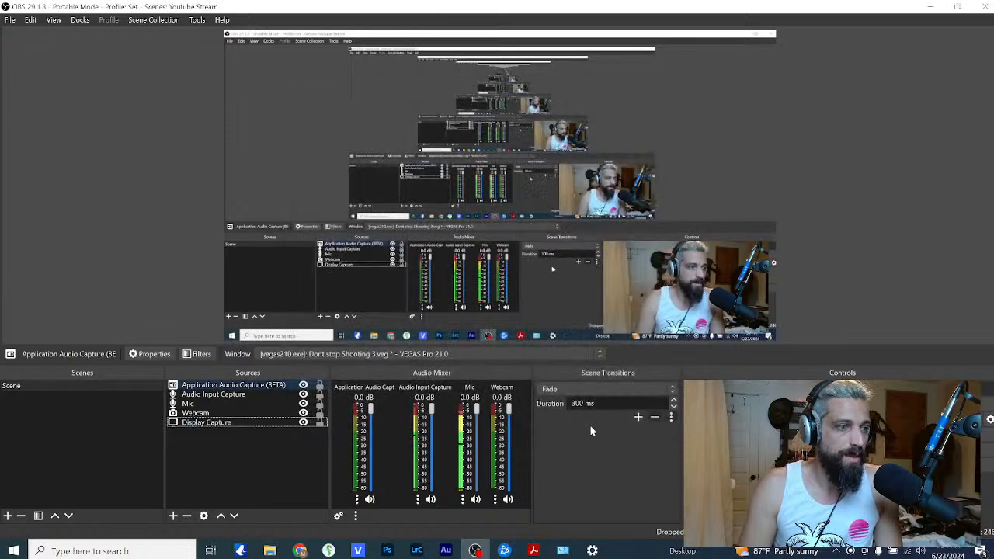
# Step: Move OBS off this screen and play the Narrator clip from 01:14:20.20 in VEGAS Pro
pyautogui.moveTo(447, 9); pyautogui.dragTo(993, 140)
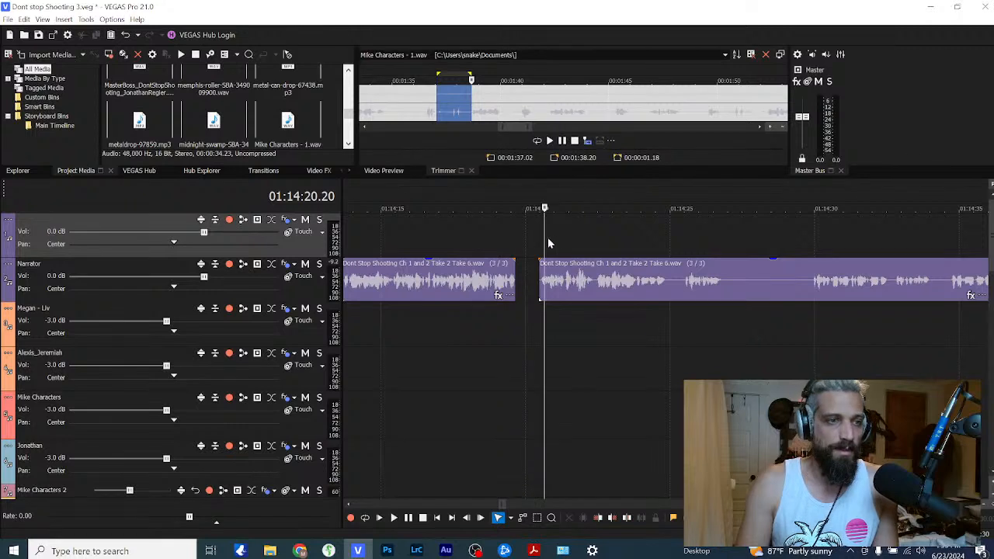
pyautogui.press('space')
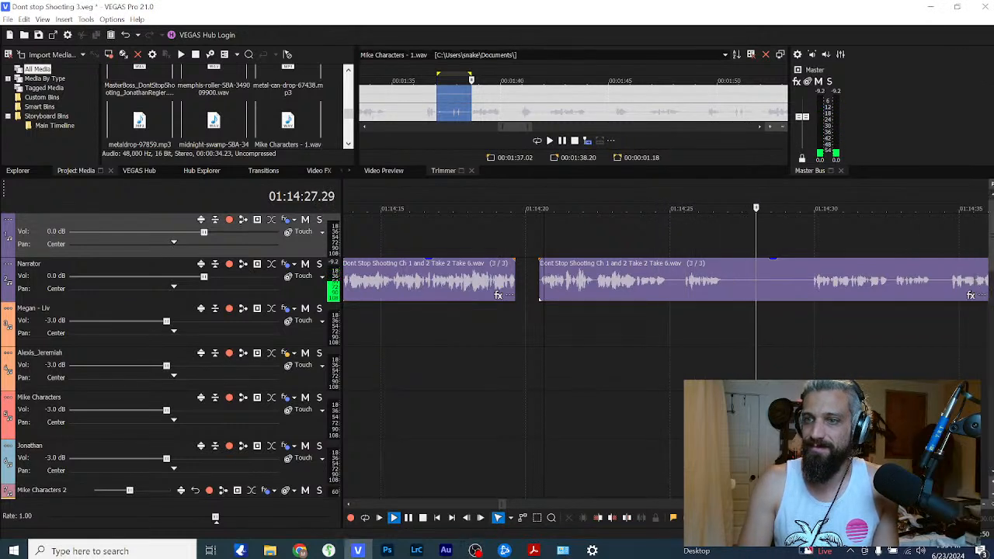
# Step: Check OBS during playback, return to VEGAS Pro, and replay the Narrator track from 01:14:17.01
pyautogui.hotkey('alt', 'Tab')
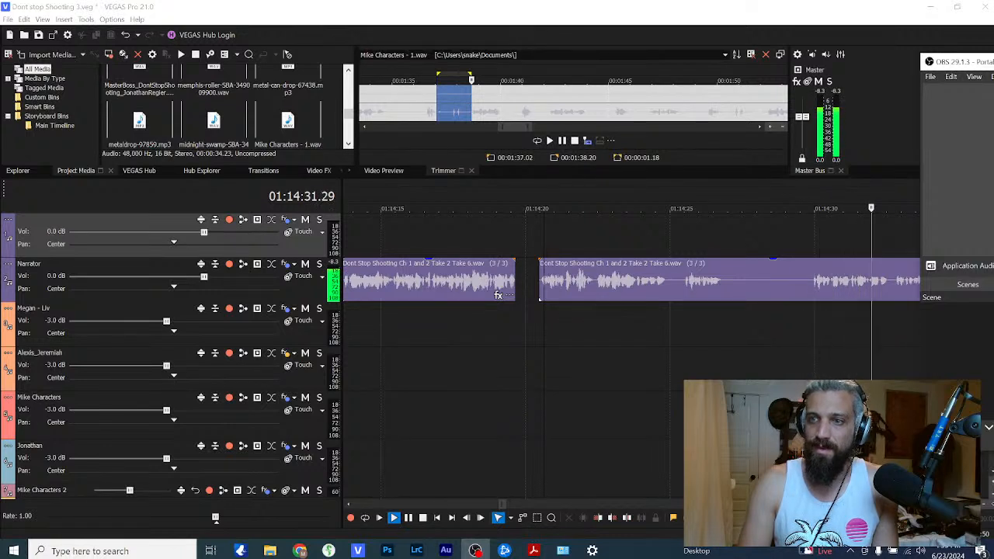
pyautogui.hotkey('alt', 'Tab')
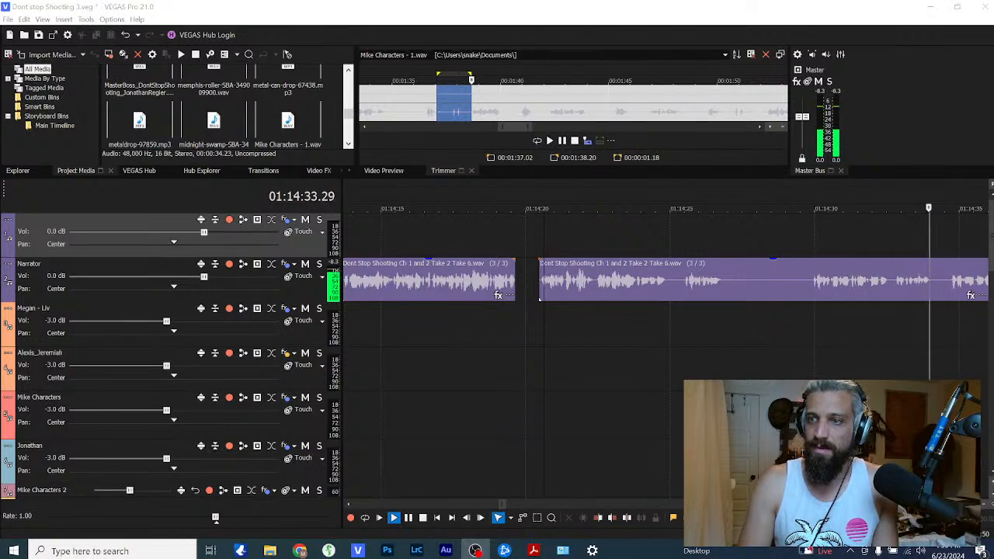
pyautogui.click(733, 312)
pyautogui.moveTo(718, 315); pyautogui.dragTo(712, 315)
pyautogui.scroll(-1, 654, 317)
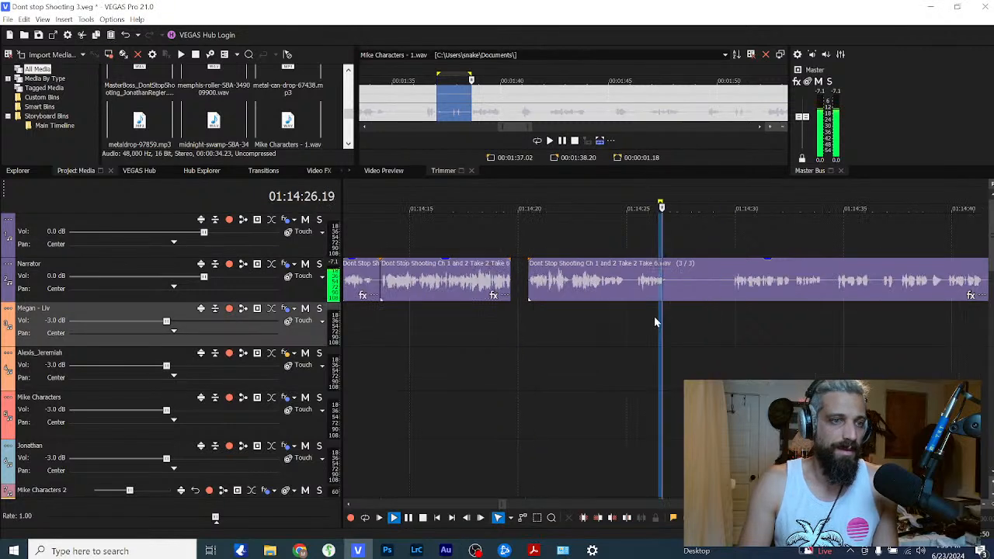
pyautogui.scroll(-1, 654, 316)
pyautogui.press('space')
pyautogui.click(529, 252)
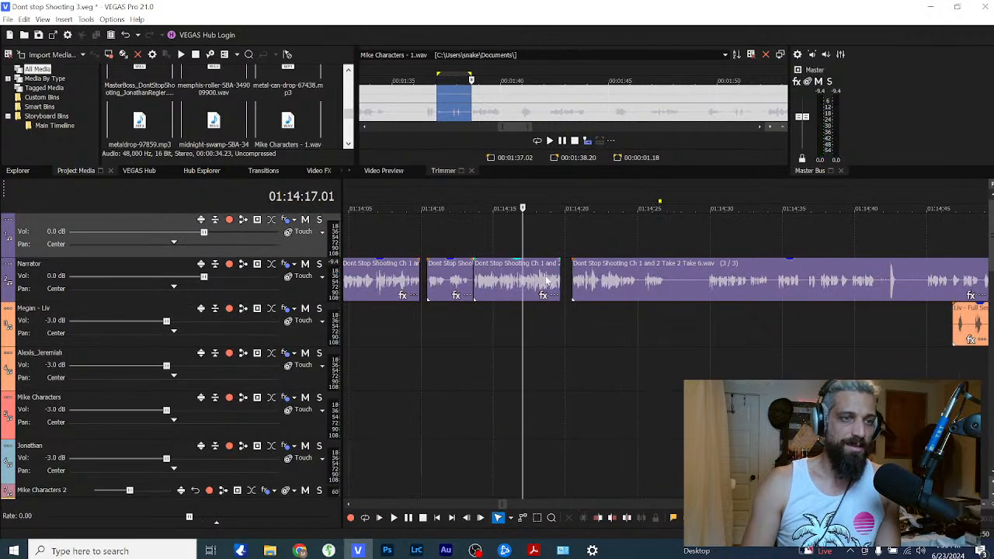
pyautogui.press('space')
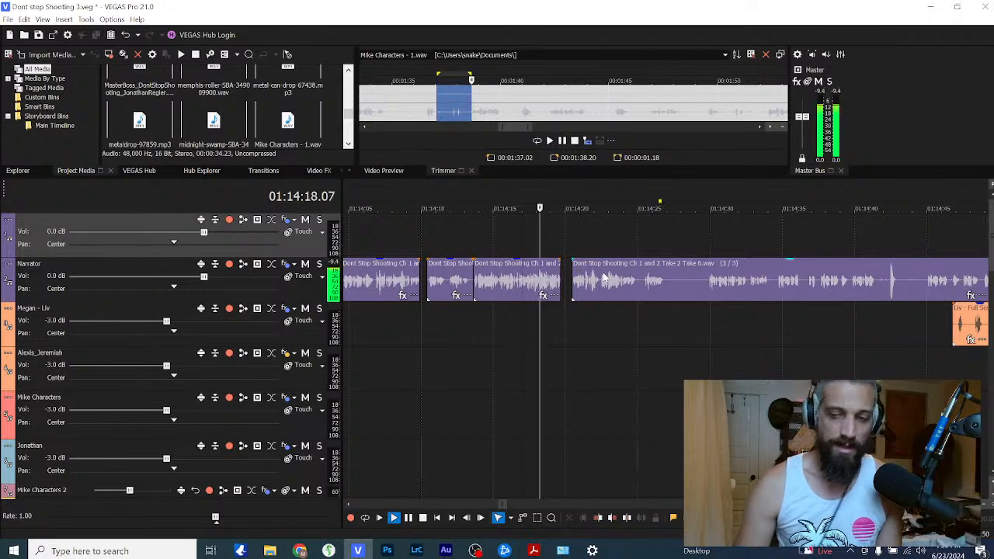
pyautogui.press('Return')
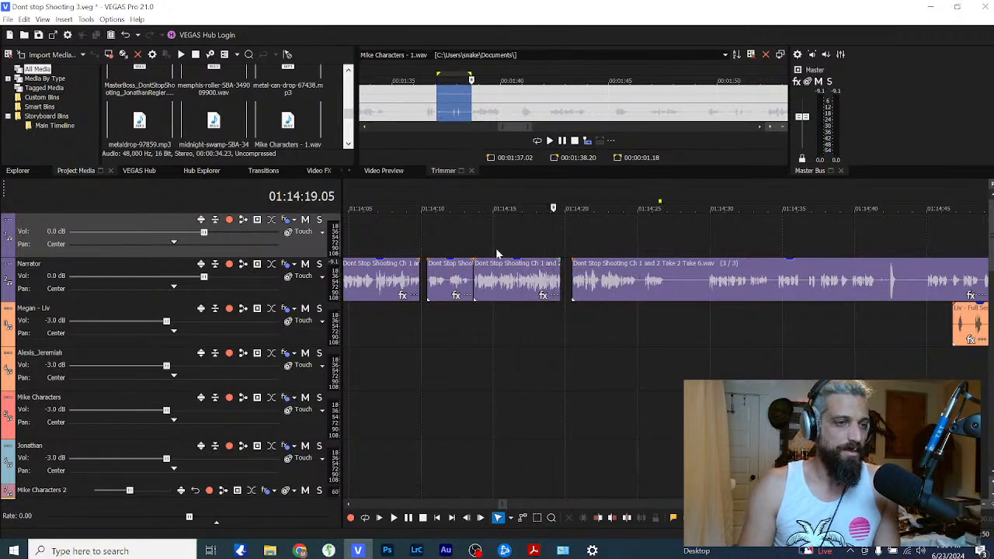
# Step: Play the edited narration and dialogue from about 01:14:03 through to about 01:14:26
pyautogui.scroll(-2, 587, 271)
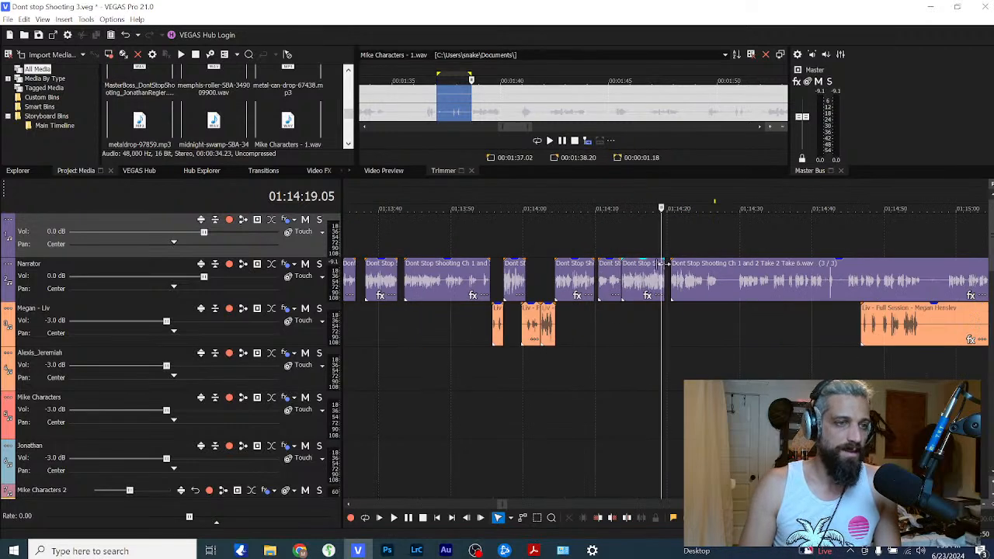
pyautogui.click(546, 249)
pyautogui.press('space')
pyautogui.scroll(6, 644, 269)
pyautogui.scroll(-3, 643, 268)
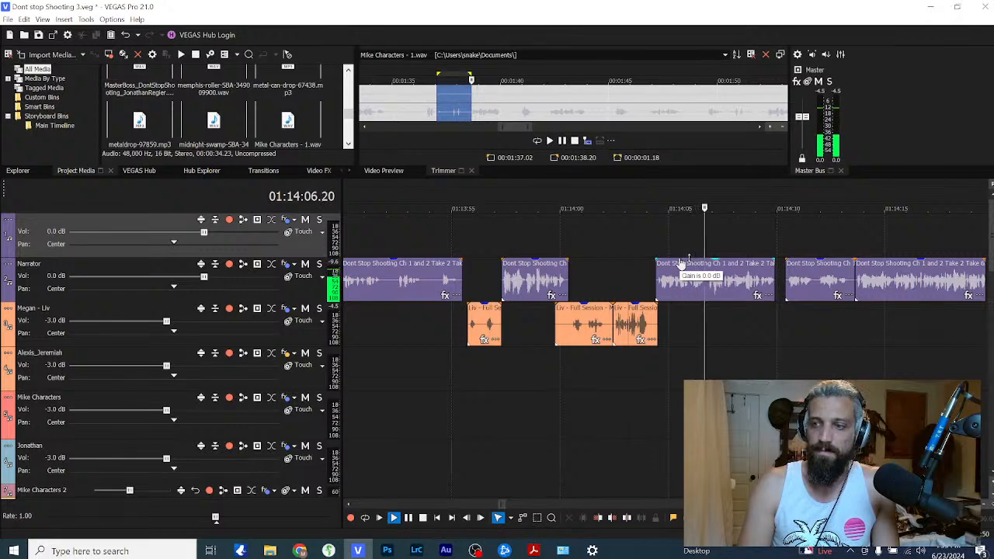
pyautogui.scroll(3, 705, 264)
pyautogui.scroll(-1, 707, 268)
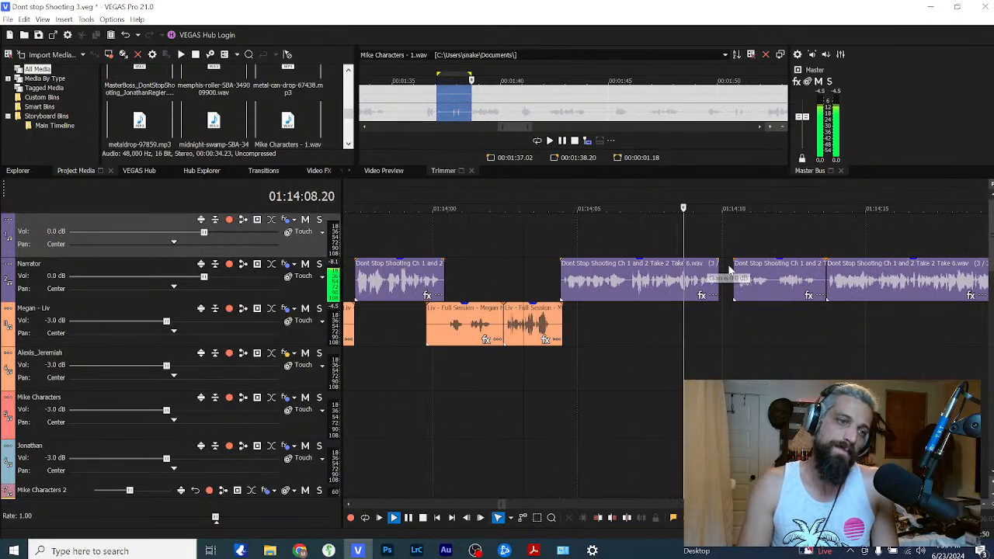
pyautogui.scroll(-2, 728, 269)
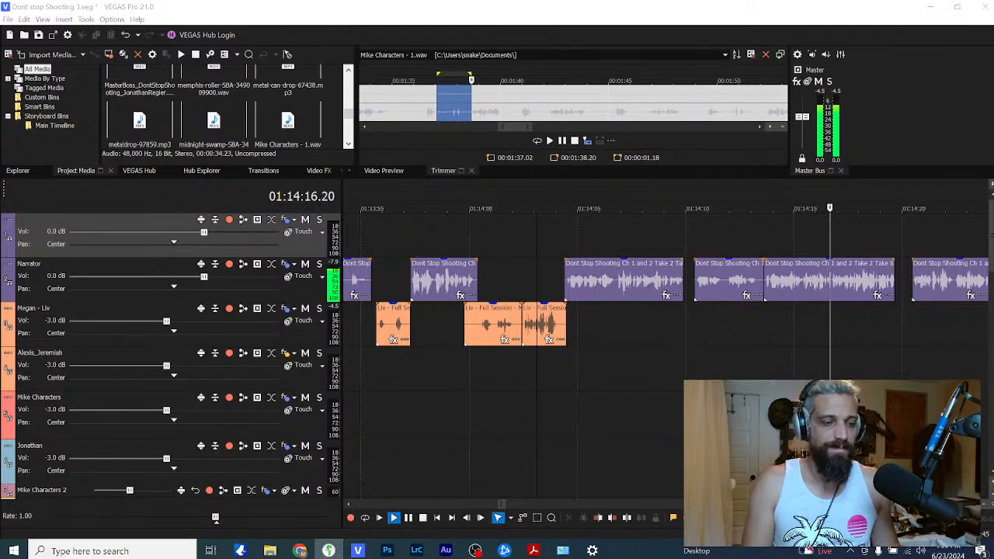
pyautogui.scroll(-2, 850, 334)
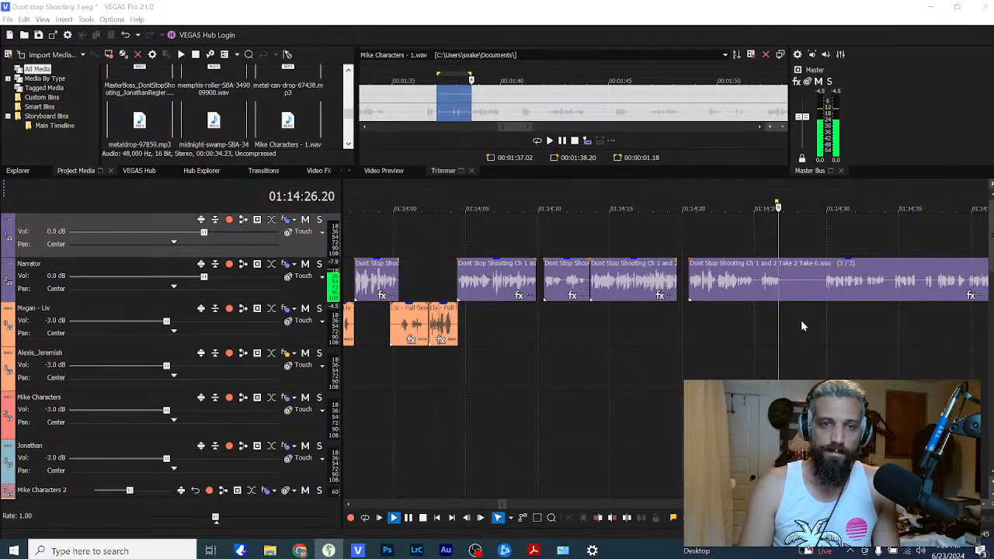
# Step: Split the Narrator clip near 01:14:29, cut the audio back to about 01:14:25, close the gap, and play the join
pyautogui.press('space')
pyautogui.click(825, 289)
pyautogui.click(823, 294)
pyautogui.press('space')
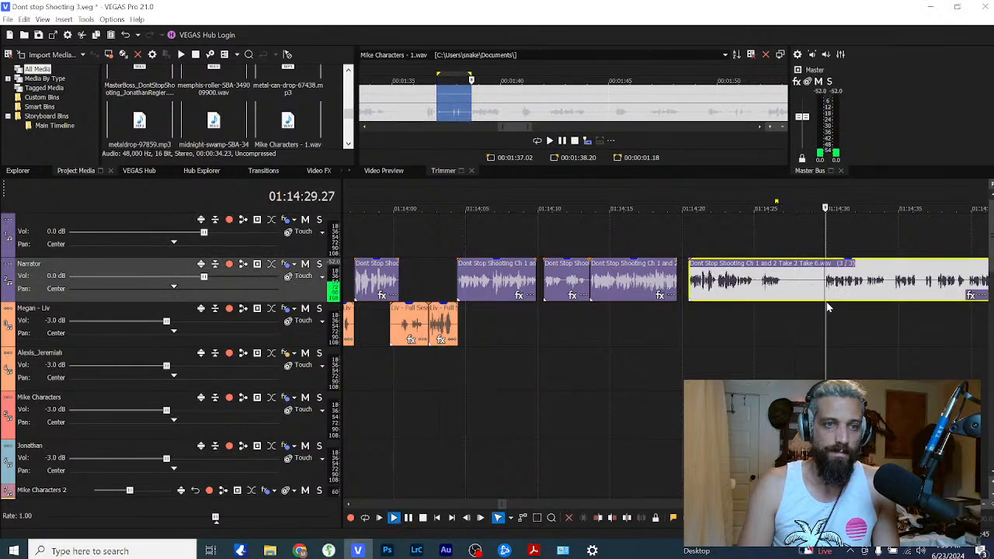
pyautogui.press('space')
pyautogui.click(824, 289)
pyautogui.press('s')
pyautogui.moveTo(821, 284); pyautogui.dragTo(757, 284)
pyautogui.click(731, 316)
pyautogui.press('space')
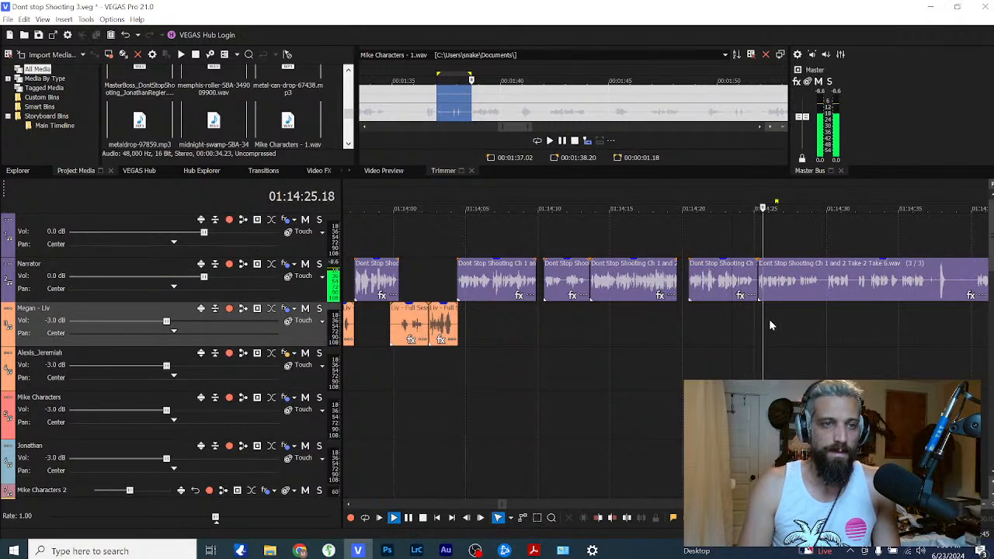
pyautogui.press('Return')
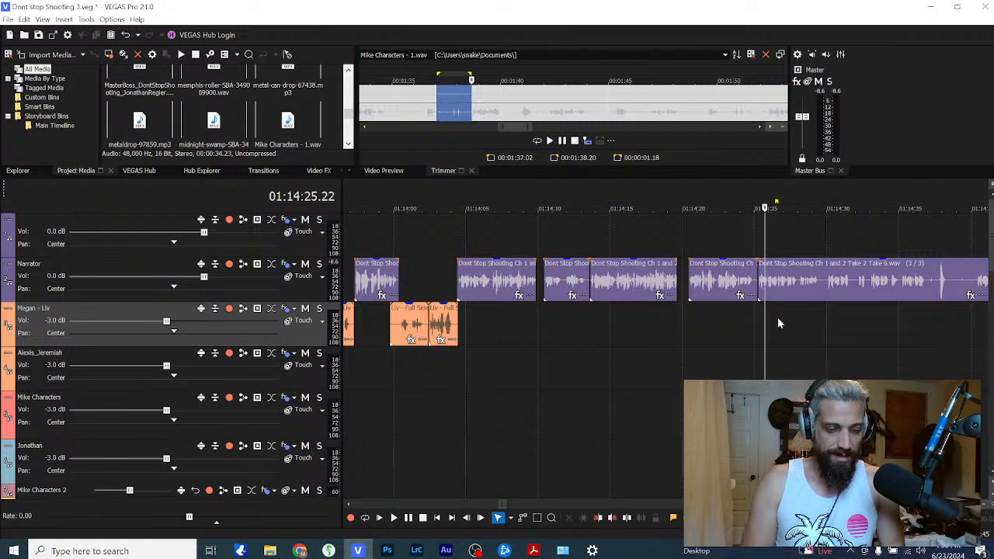
# Step: Play the Narrator track from 01:14:21.03 and replay it across the join near 01:14:25
pyautogui.click(698, 241)
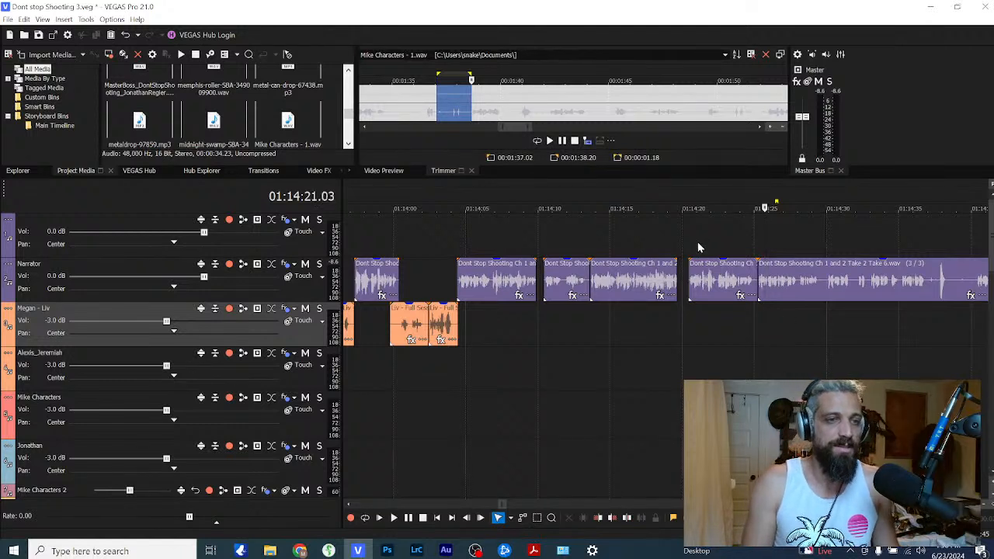
pyautogui.press('space')
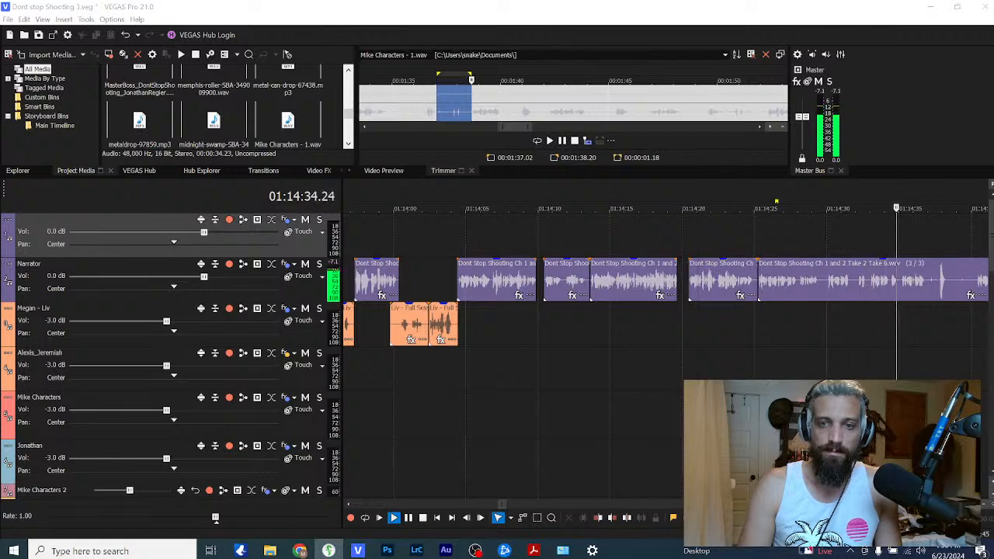
pyautogui.click(836, 293)
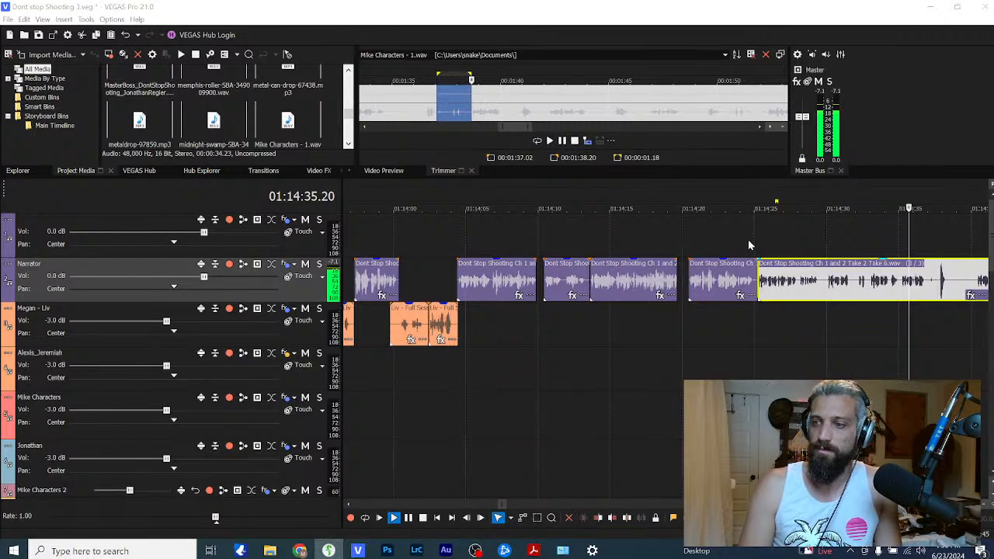
pyautogui.press('space')
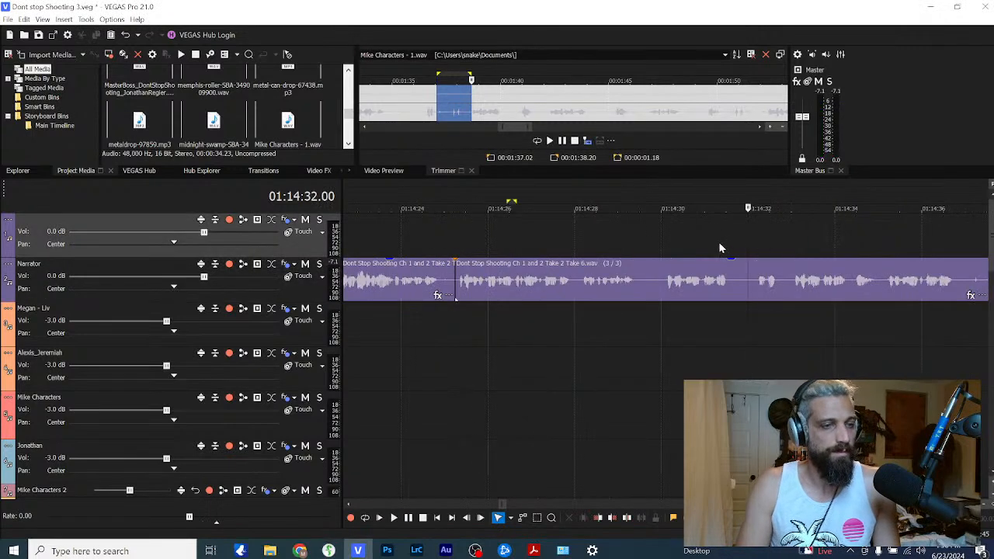
pyautogui.scroll(-2, 658, 252)
pyautogui.click(489, 250)
pyautogui.press('space')
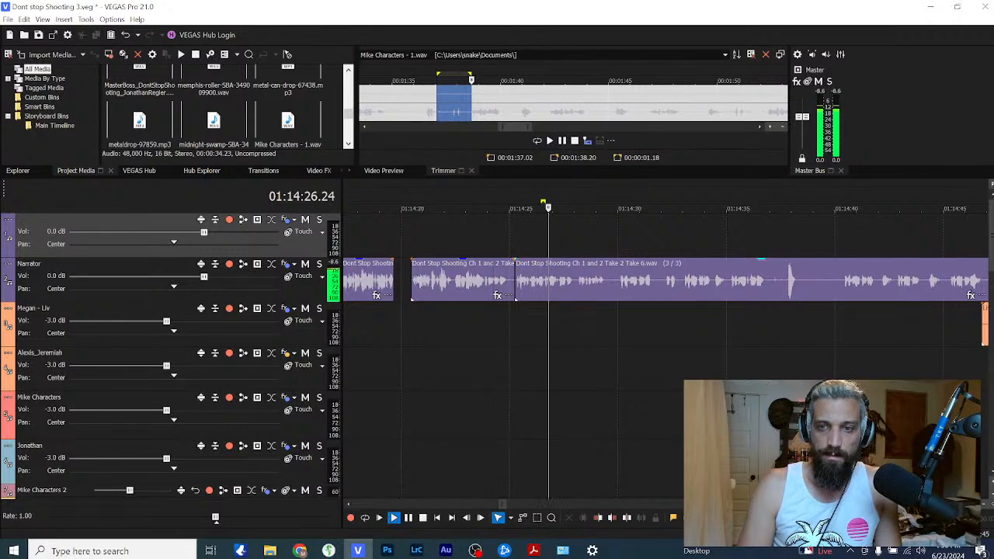
# Step: Split the Narrator clip at 01:14:29.14, trim the second part's start to about 01:14:30, and play it
pyautogui.click(658, 279)
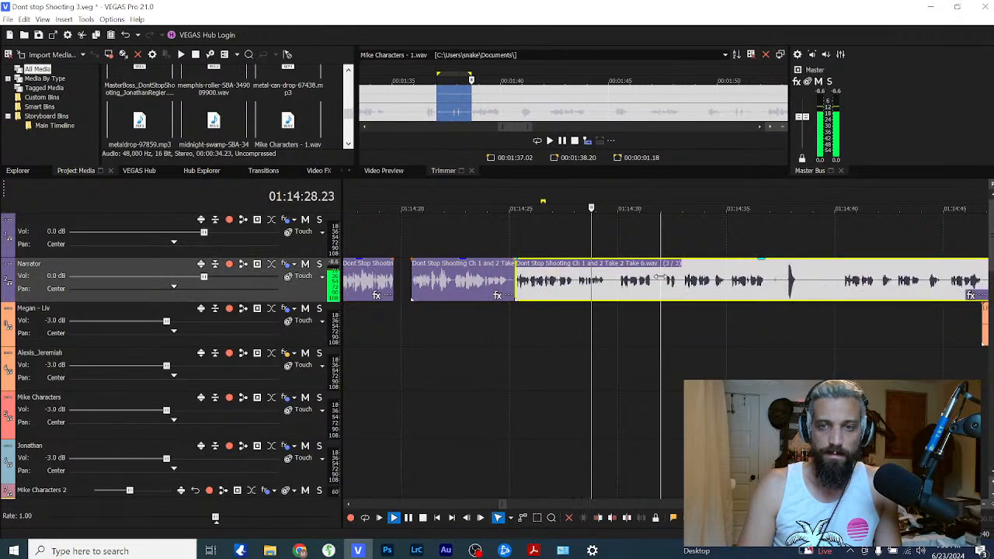
pyautogui.click(581, 292)
pyautogui.scroll(4, 645, 304)
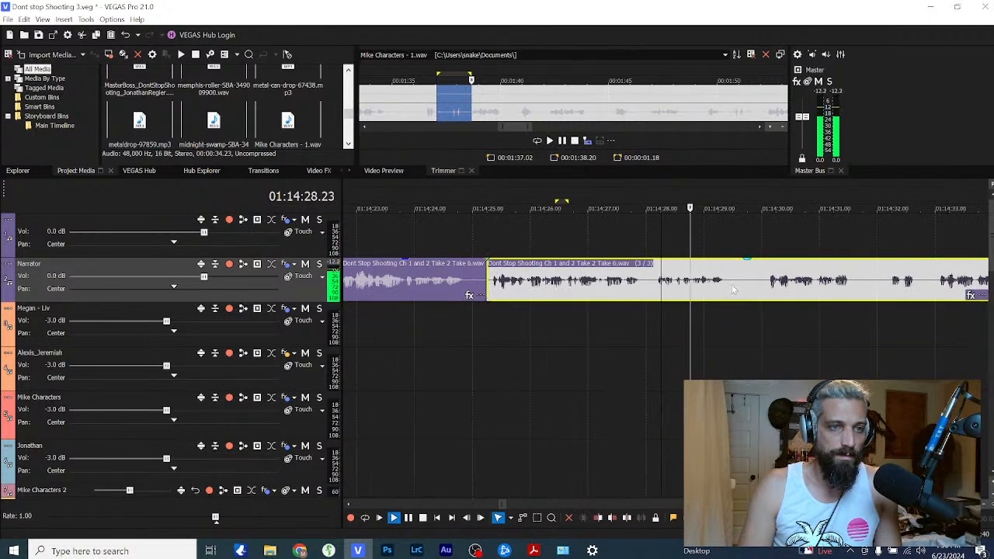
pyautogui.press('Return')
pyautogui.press('s')
pyautogui.moveTo(732, 294); pyautogui.dragTo(767, 294)
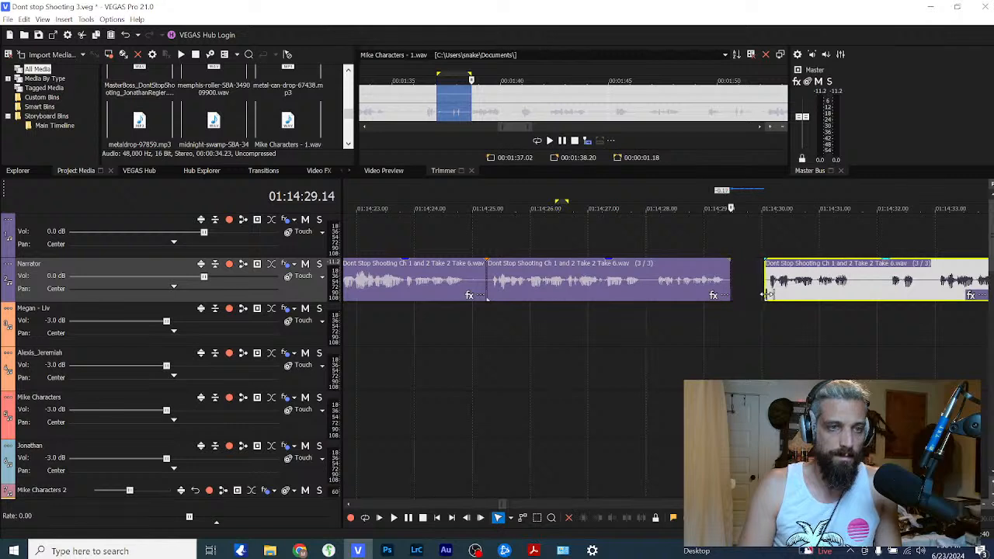
pyautogui.press('Return')
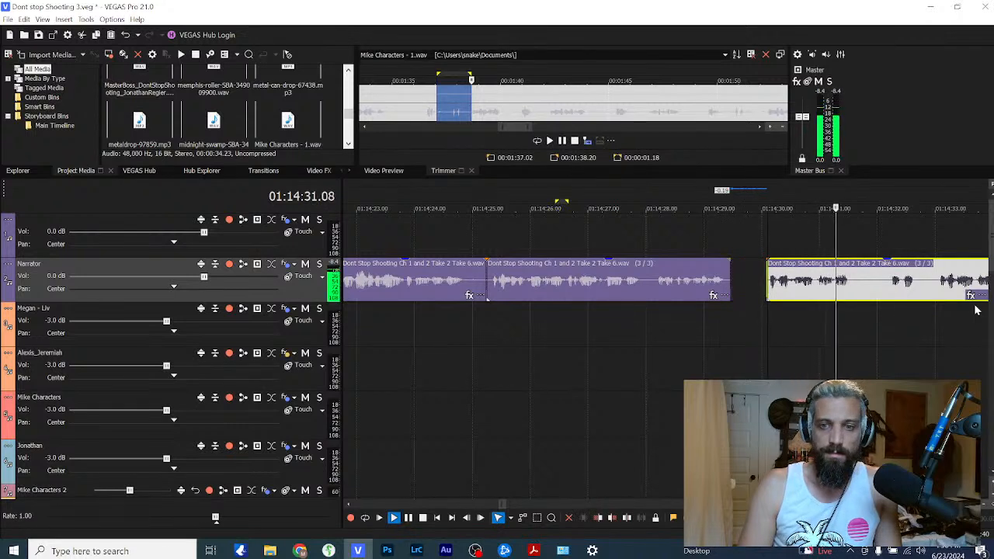
# Step: Trim off the last Narrator clip's audio before about 01:14:32, place its new start at about 01:14:30, and play it
pyautogui.moveTo(768, 292); pyautogui.dragTo(666, 294)
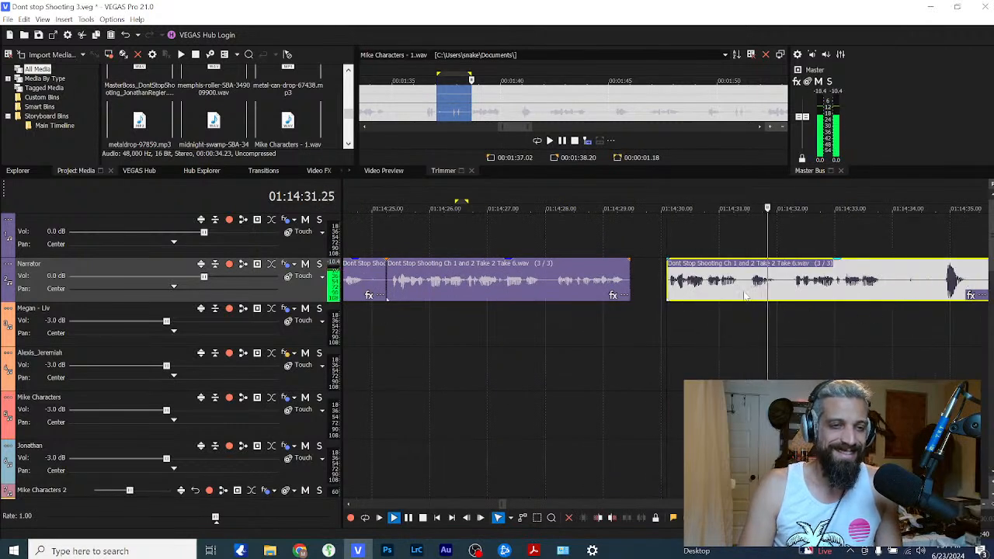
pyautogui.moveTo(676, 286); pyautogui.dragTo(792, 291)
pyautogui.click(648, 322)
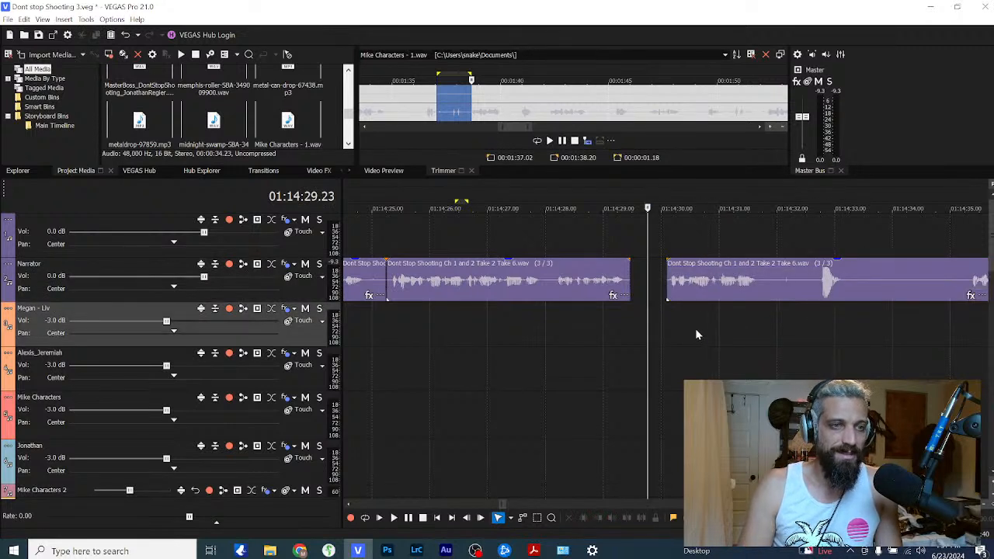
pyautogui.press('space')
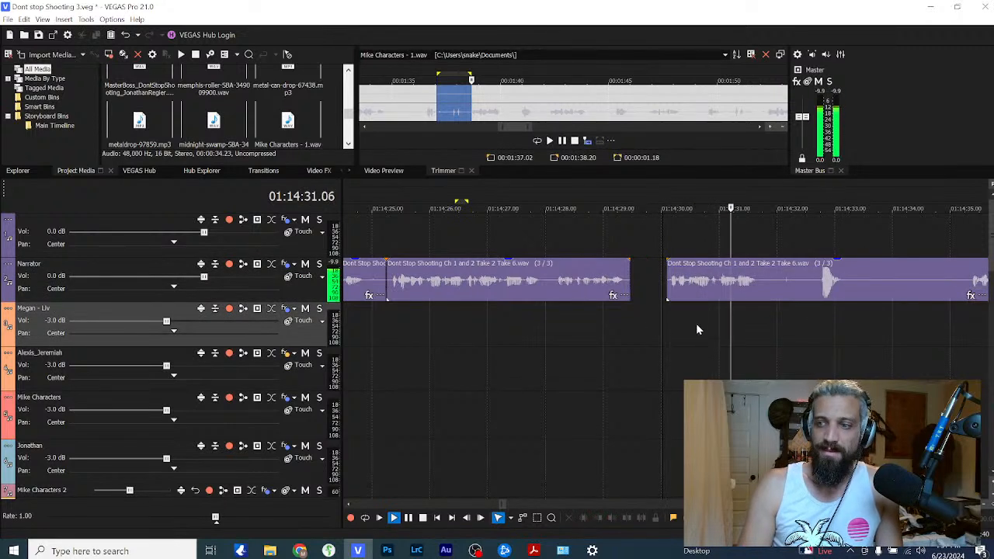
# Step: Split the last Narrator clip at 01:14:40.06, delete the section before the cut, and start the remainder at 01:14:30.03
pyautogui.scroll(-3, 715, 315)
pyautogui.click(747, 288)
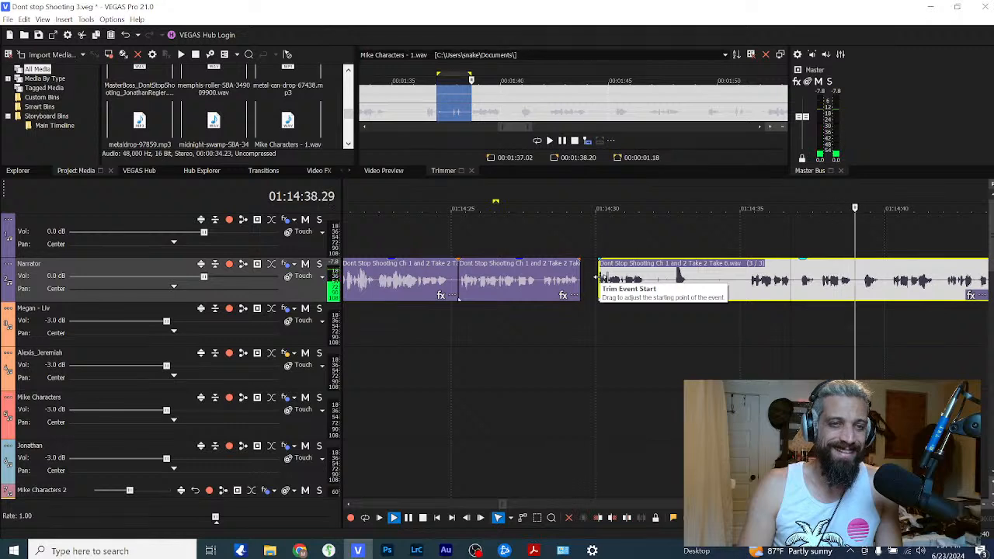
pyautogui.scroll(-1, 681, 305)
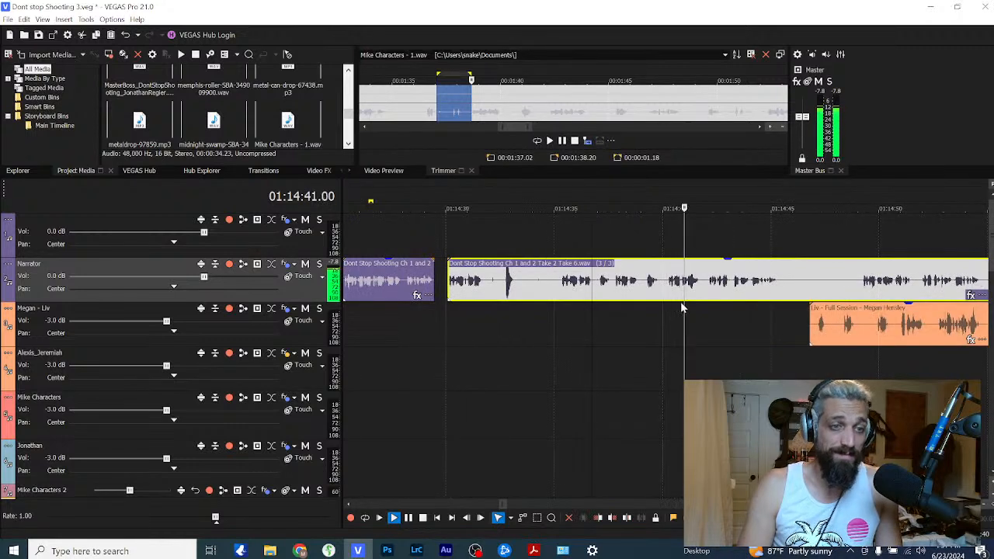
pyautogui.click(666, 289)
pyautogui.press('s')
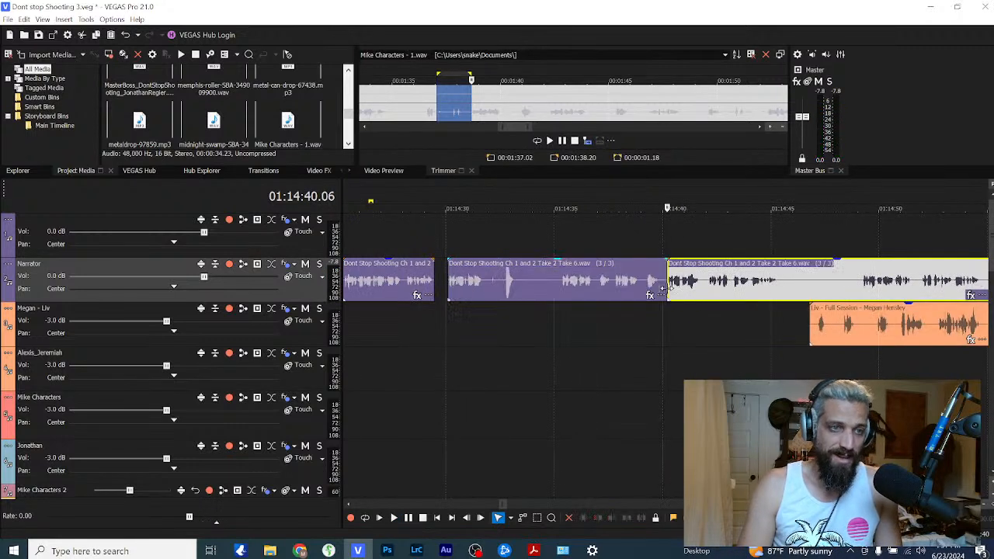
pyautogui.click(651, 282)
pyautogui.press('Delete')
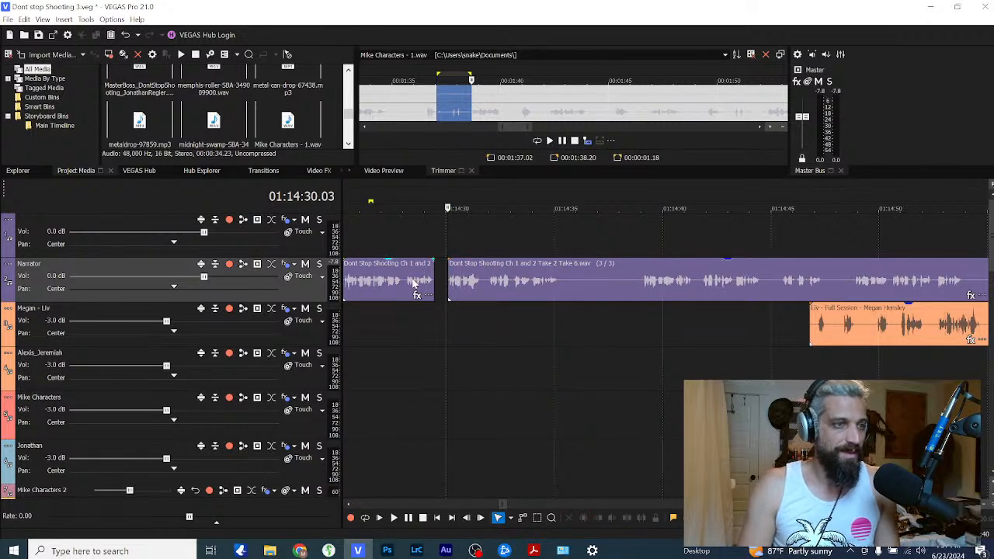
# Step: Play the narration from about 01:14:28, split the last clip at 01:14:35.10, and trim the second part's start to about 01:14:39
pyautogui.click(413, 284)
pyautogui.press('space')
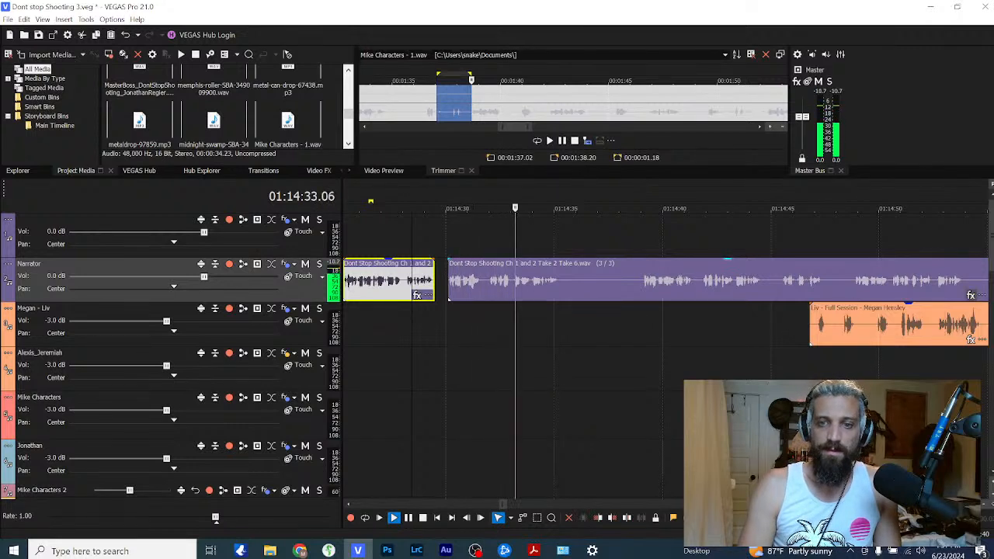
pyautogui.click(561, 279)
pyautogui.press('s')
pyautogui.moveTo(559, 292); pyautogui.dragTo(641, 301)
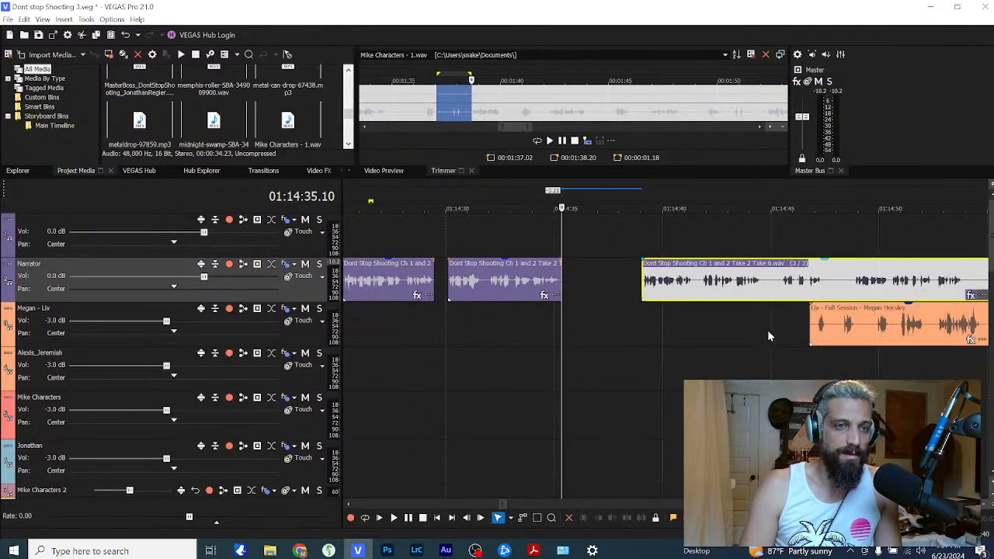
# Step: Move the Mike Characters - 1 clip earlier on its track, with its start at about 01:14:29
pyautogui.scroll(-5, 768, 329)
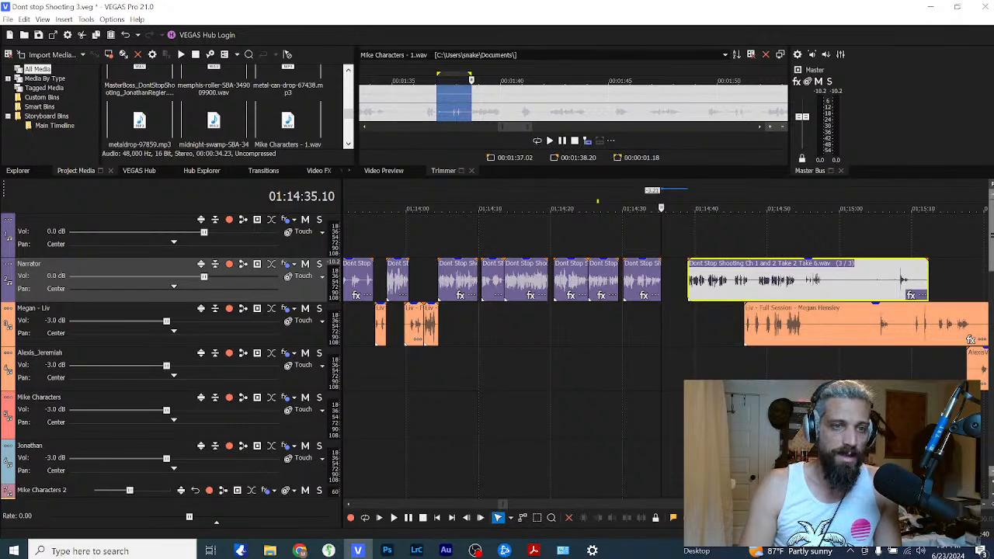
pyautogui.scroll(-2, 960, 307)
pyautogui.scroll(1, 960, 307)
pyautogui.scroll(-3, 907, 363)
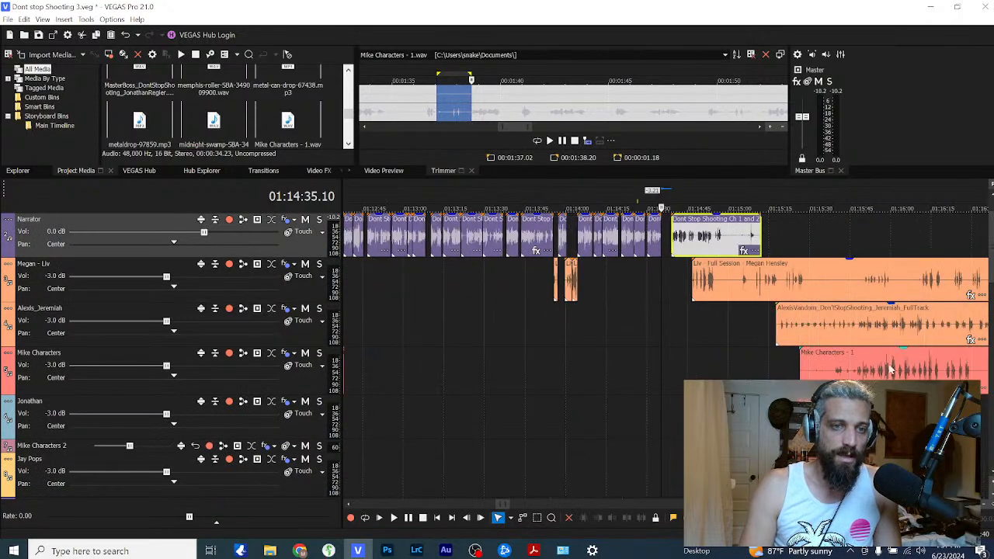
pyautogui.moveTo(890, 371); pyautogui.dragTo(713, 371)
pyautogui.scroll(3, 644, 379)
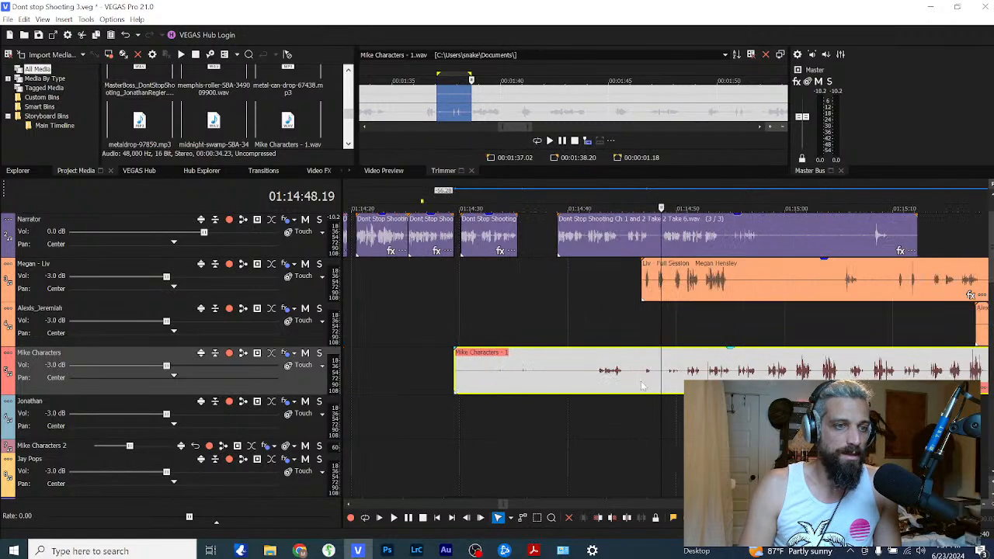
# Step: Move the Mike Characters - 1 clip earlier to start at about 01:14:22 and play it from about 01:14:35
pyautogui.moveTo(604, 379); pyautogui.dragTo(525, 379)
pyautogui.click(521, 378)
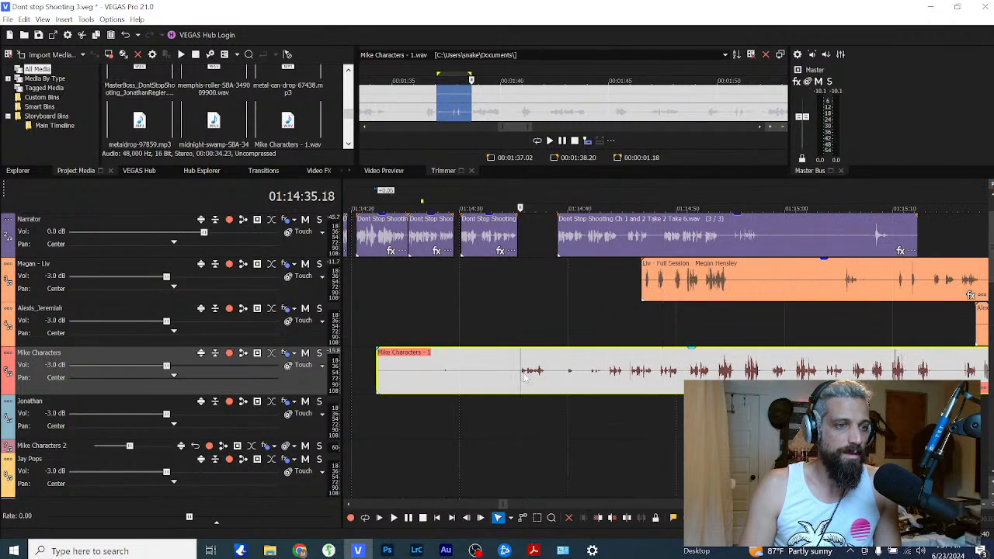
pyautogui.press('space')
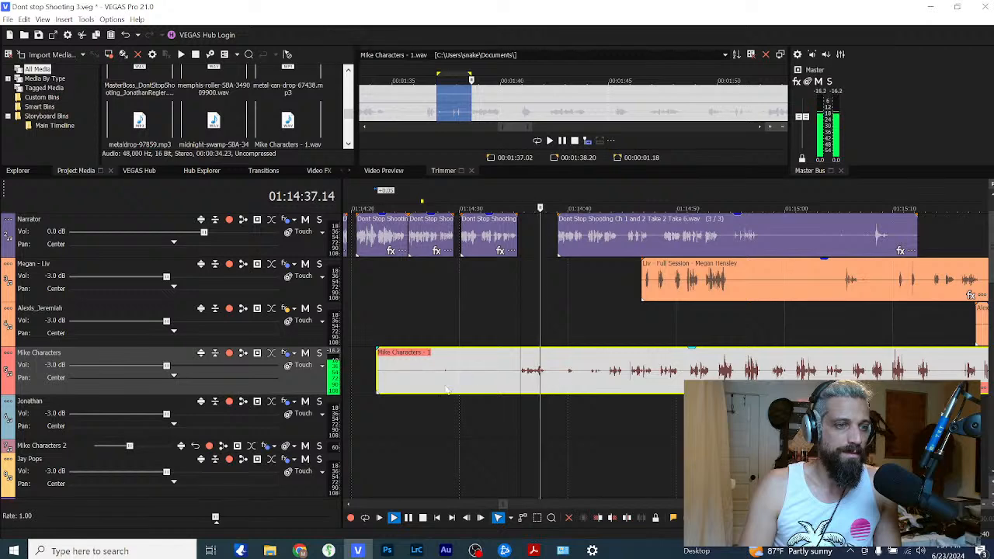
pyautogui.press('space')
# Step: Trim off the Mike Characters - 1 clip's opening, place its new start against the narration's end at about 01:14:35, and play it
pyautogui.moveTo(377, 373); pyautogui.dragTo(543, 378)
pyautogui.click(527, 336)
pyautogui.scroll(4, 543, 350)
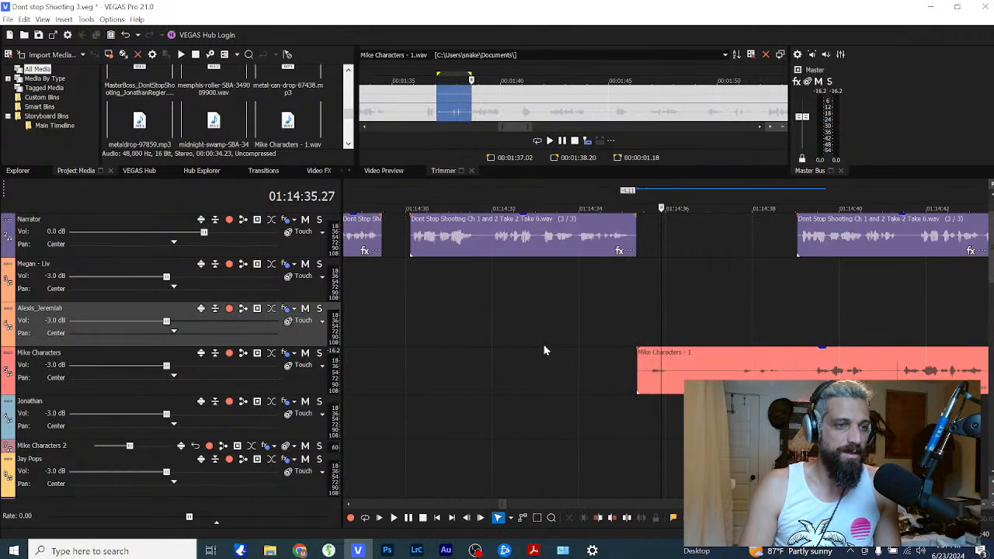
pyautogui.click(715, 365)
pyautogui.press('space')
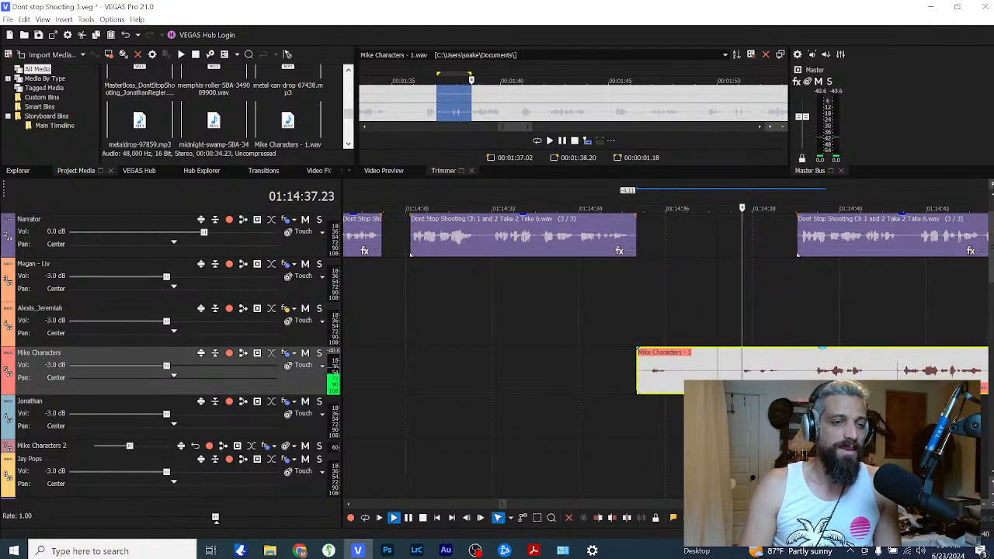
pyautogui.press('Return')
# Step: Move the last Narrator clip later to about 01:14:49 and the Liv clip to about 01:14:52
pyautogui.scroll(-3, 716, 365)
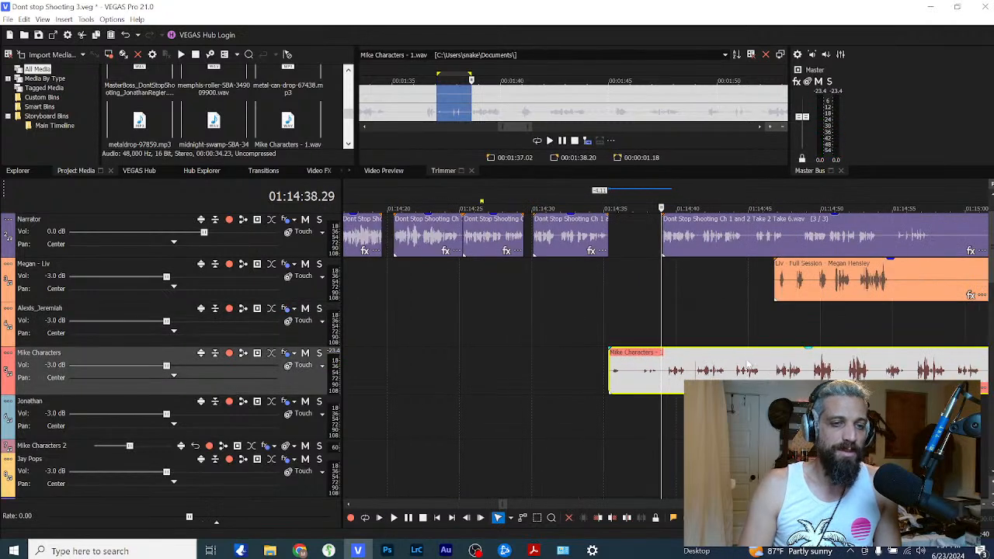
pyautogui.moveTo(693, 249); pyautogui.dragTo(926, 279)
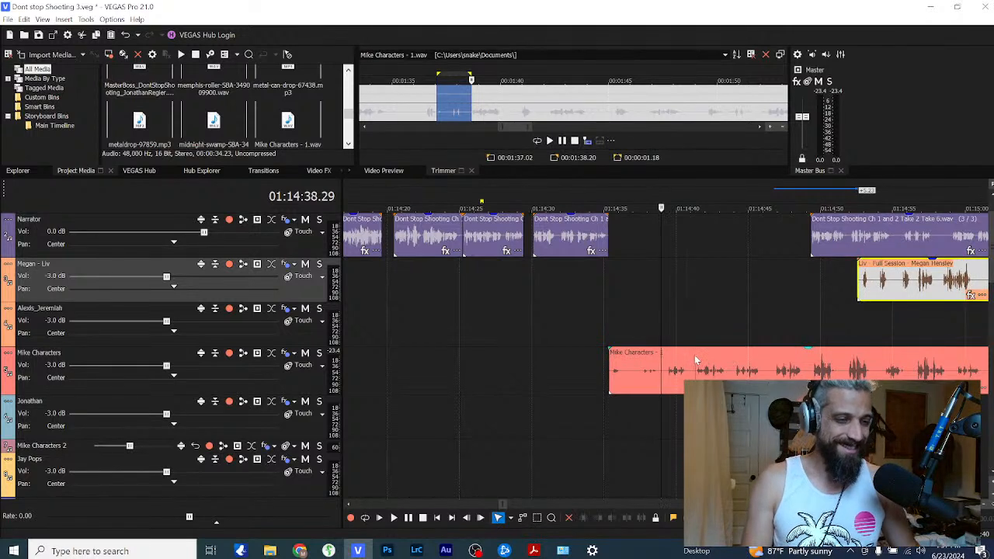
# Step: Move the Mike Characters - 1 clip earlier to start at about 01:14:30 and play it from about 01:14:35
pyautogui.click(675, 388)
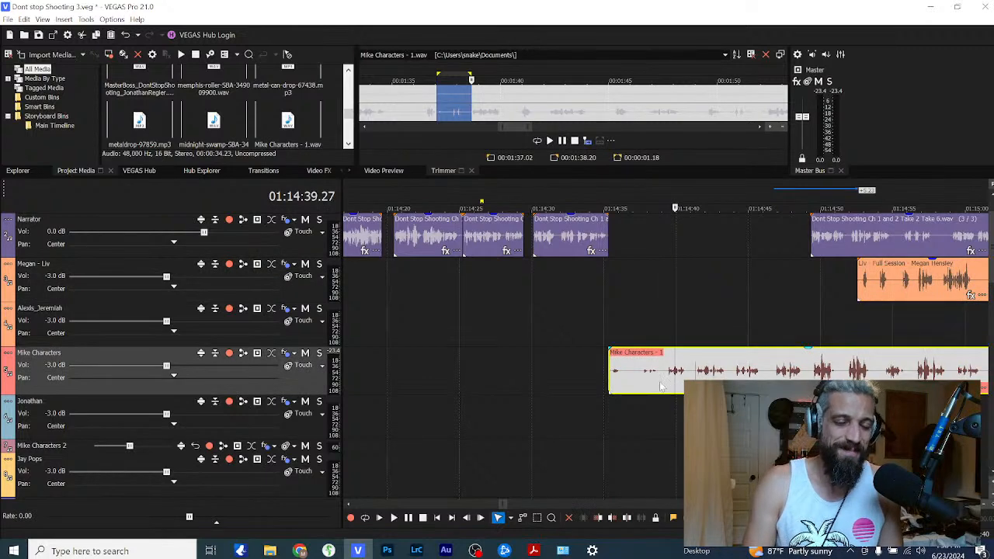
pyautogui.scroll(-2, 661, 386)
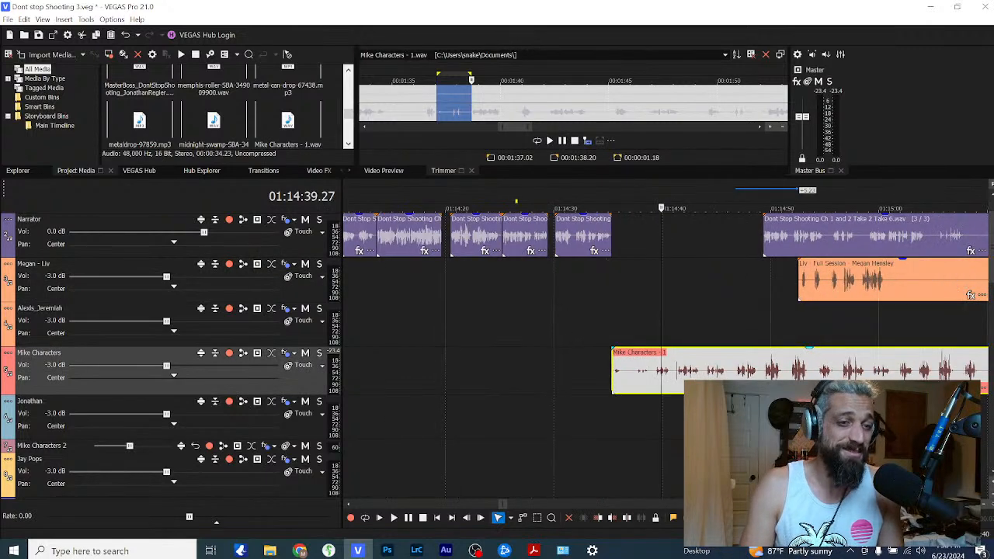
pyautogui.scroll(2, 612, 378)
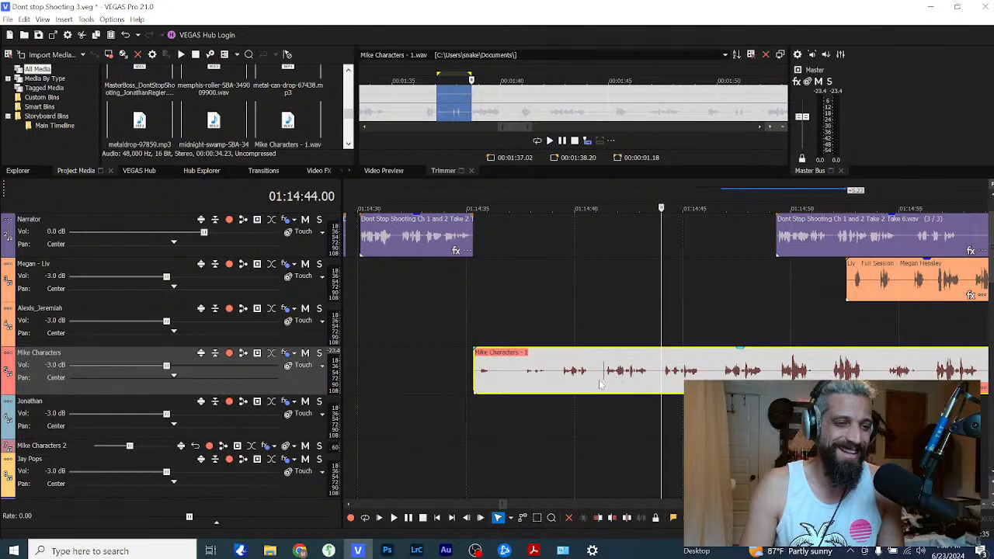
pyautogui.moveTo(599, 383); pyautogui.dragTo(495, 371)
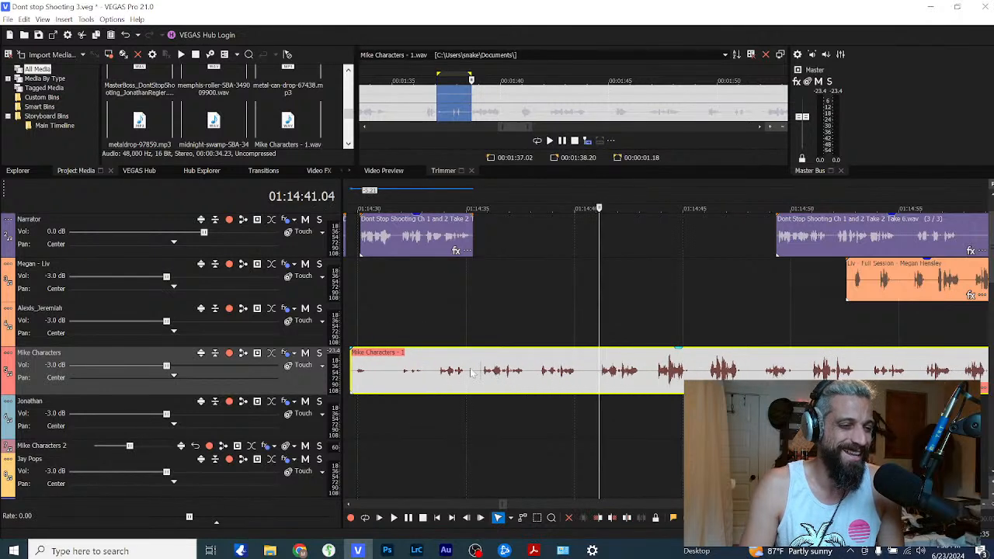
pyautogui.click(471, 373)
pyautogui.press('space')
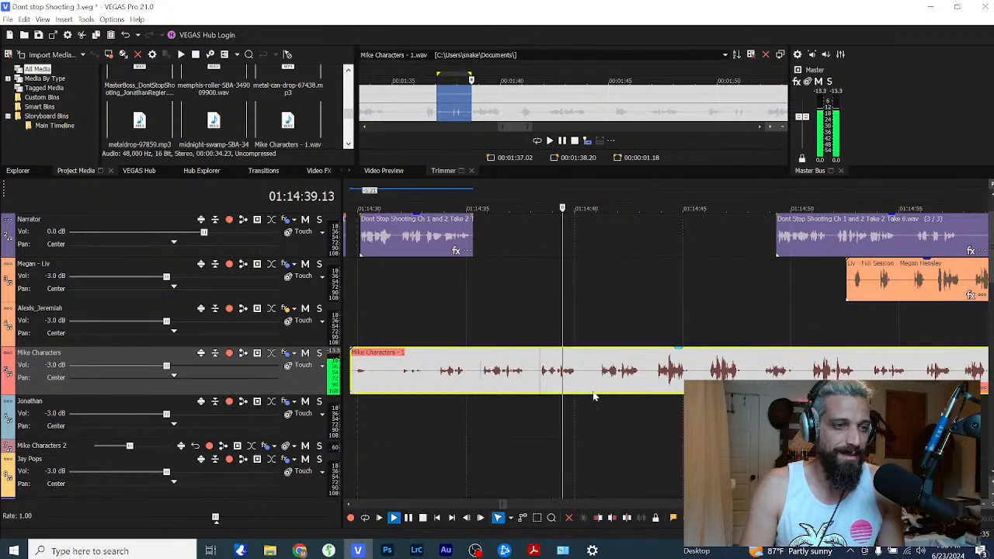
# Step: Split the Mike Characters - 1 clip at about 01:14:41, delete the first part, and place the remainder at the narration's end at about 01:14:35
pyautogui.click(599, 388)
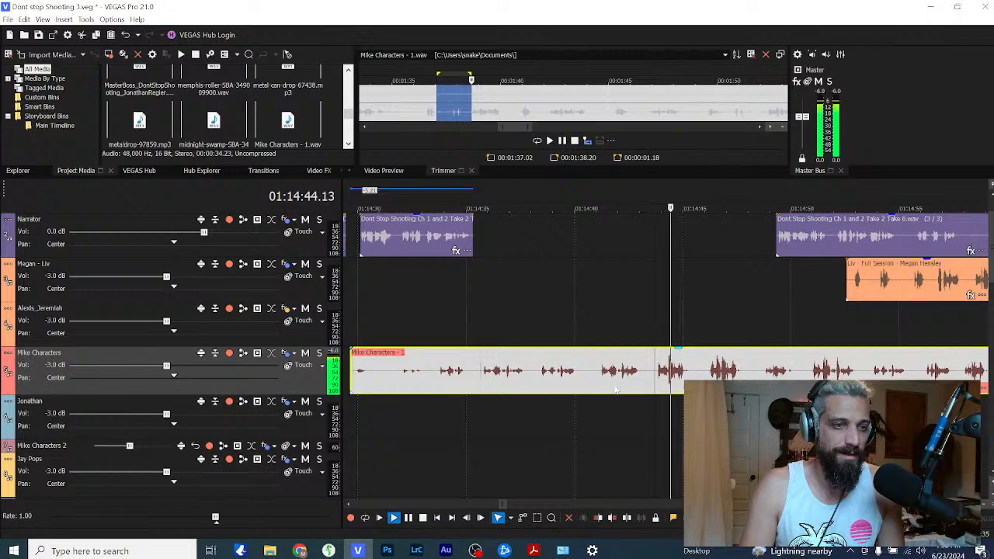
pyautogui.press('space')
pyautogui.press('s')
pyautogui.click(576, 370)
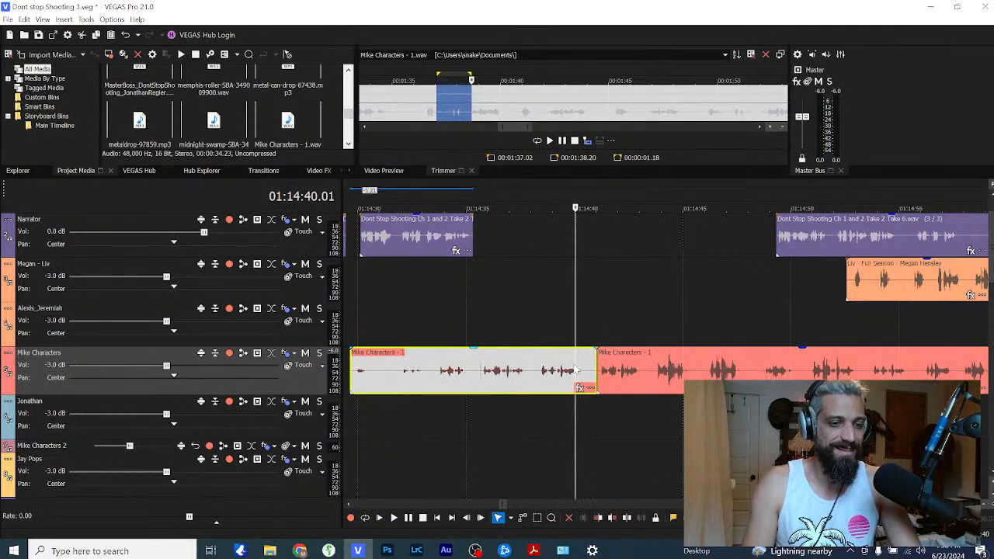
pyautogui.press('Delete')
pyautogui.click(460, 332)
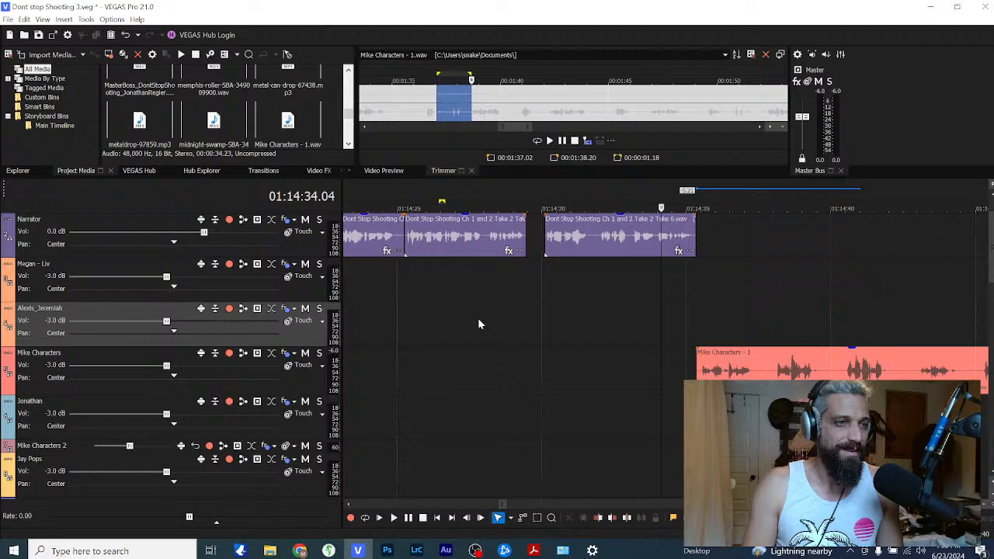
# Step: Normalize the audio of the Narrator clips between about 01:14:04 and 01:14:35
pyautogui.scroll(-2, 479, 319)
pyautogui.scroll(-1, 512, 248)
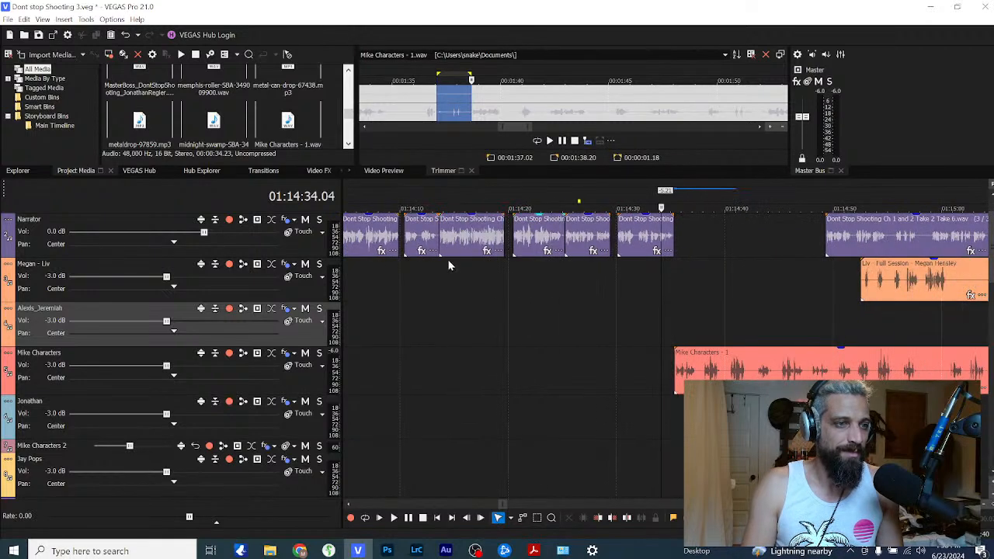
pyautogui.scroll(-2, 448, 265)
pyautogui.click(473, 243)
pyautogui.keyDown('shift'); pyautogui.click(646, 233); pyautogui.keyUp('shift')
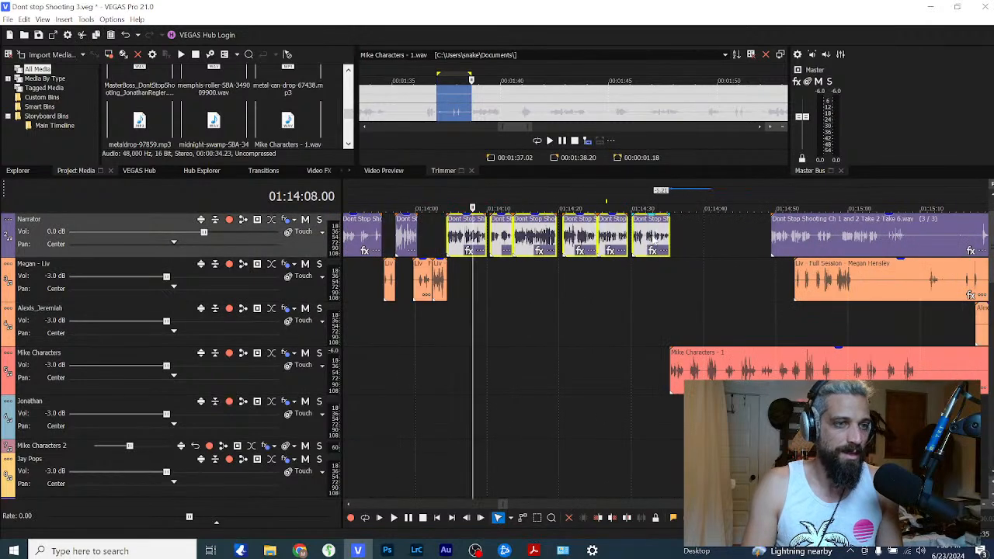
pyautogui.rightClick(654, 239)
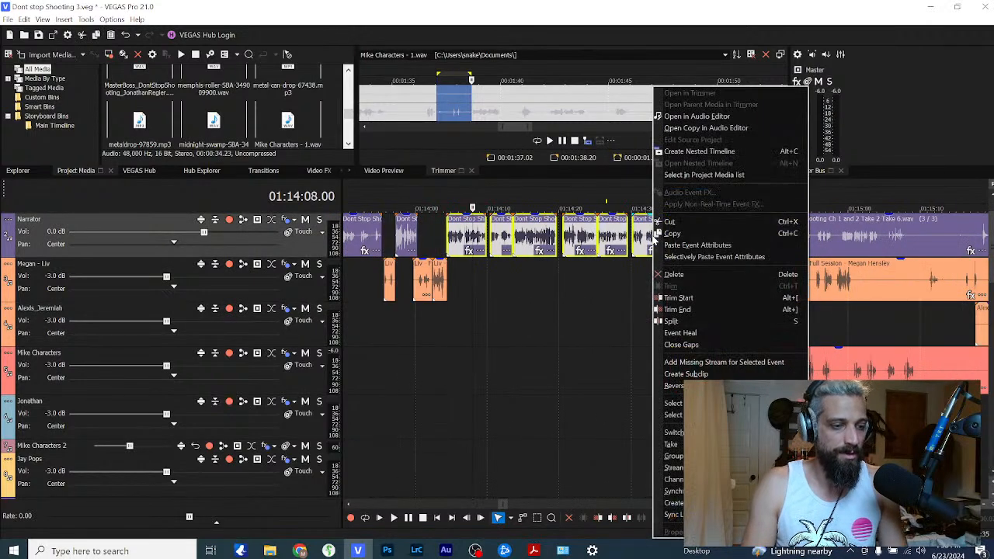
# Step: Play the transition from the narration into the Mike Characters - 1 clip, starting at about 01:14:31
pyautogui.click(642, 295)
pyautogui.press('space')
pyautogui.scroll(3, 694, 372)
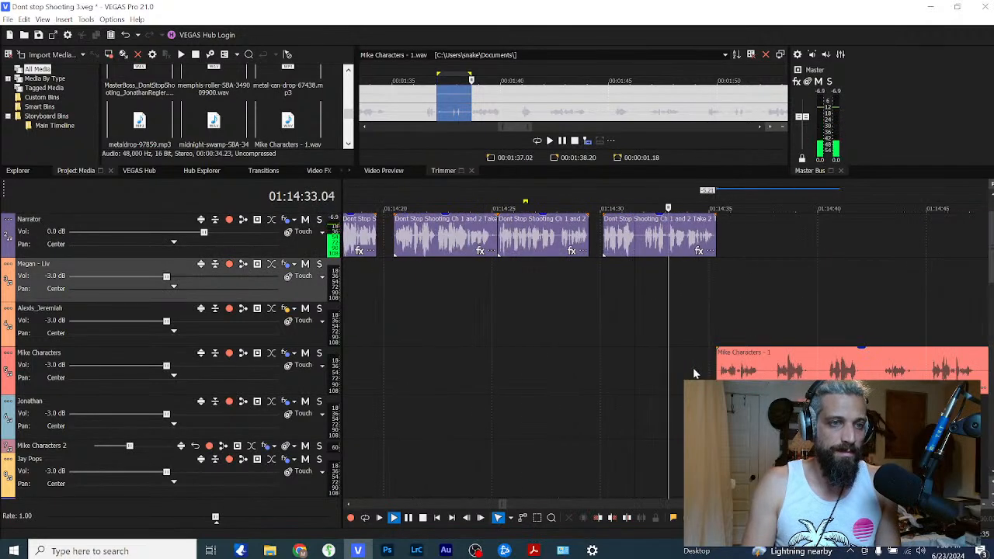
pyautogui.click(722, 333)
pyautogui.scroll(-1, 733, 360)
pyautogui.scroll(2, 734, 361)
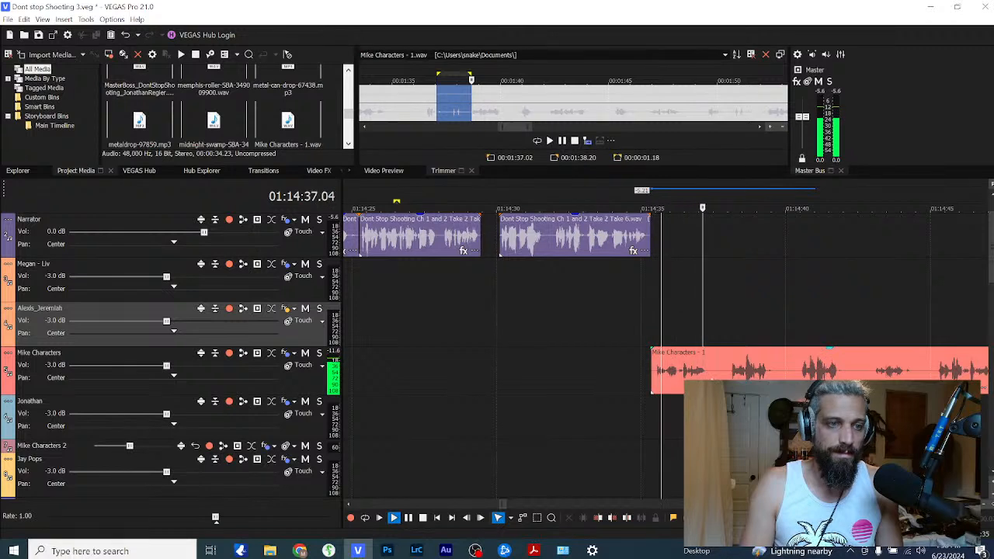
# Step: Split the Mike Characters - 1 clip at 01:14:37.11 and move the second part later to about 01:14:40
pyautogui.click(709, 376)
pyautogui.press('space')
pyautogui.press('s')
pyautogui.moveTo(721, 381); pyautogui.dragTo(788, 383)
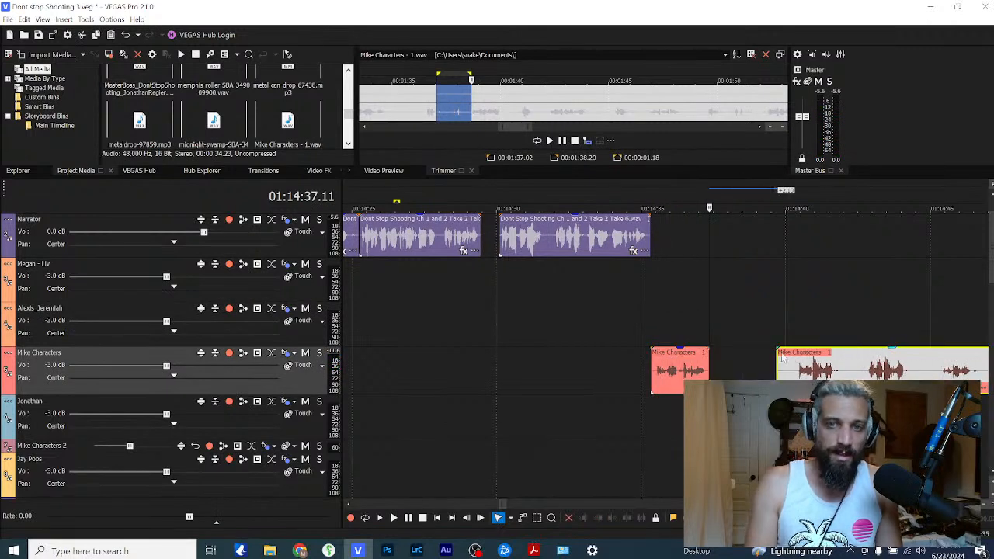
# Step: Examine the unplaced character recordings on the other voice tracks, including the Giggle Shakers clips around 01:24 and 01:26
pyautogui.scroll(-1, 927, 311)
pyautogui.scroll(-10, 990, 275)
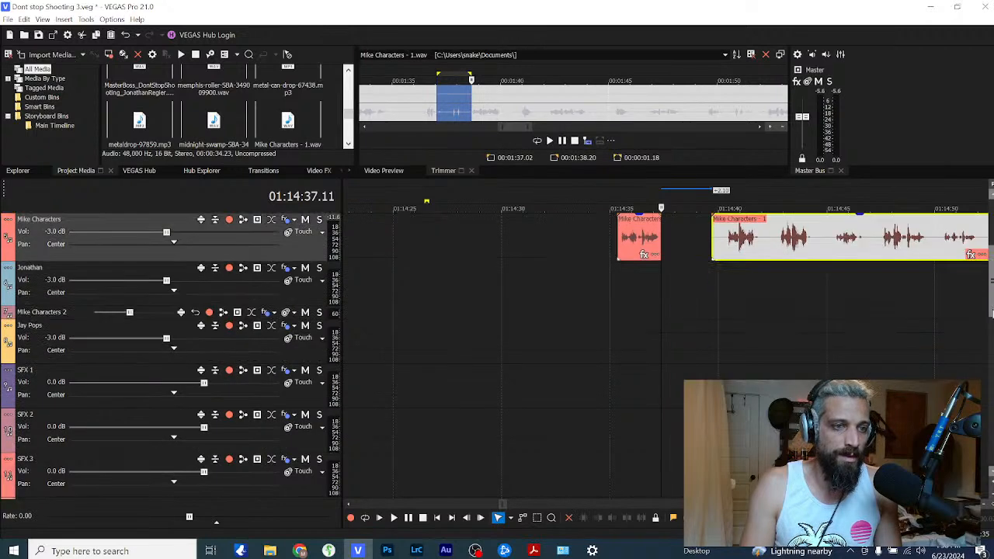
pyautogui.scroll(-10, 835, 381)
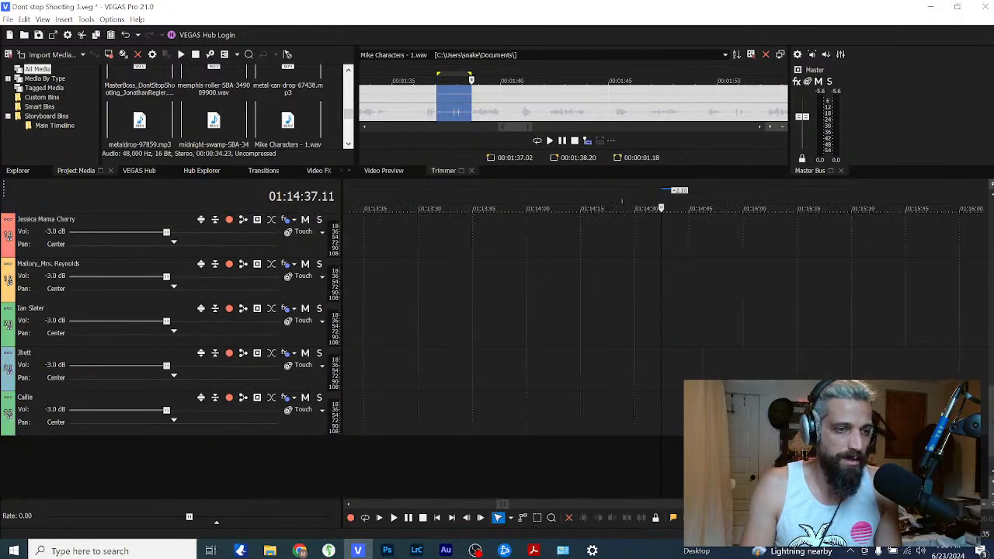
pyautogui.click(871, 336)
pyautogui.scroll(8, 870, 336)
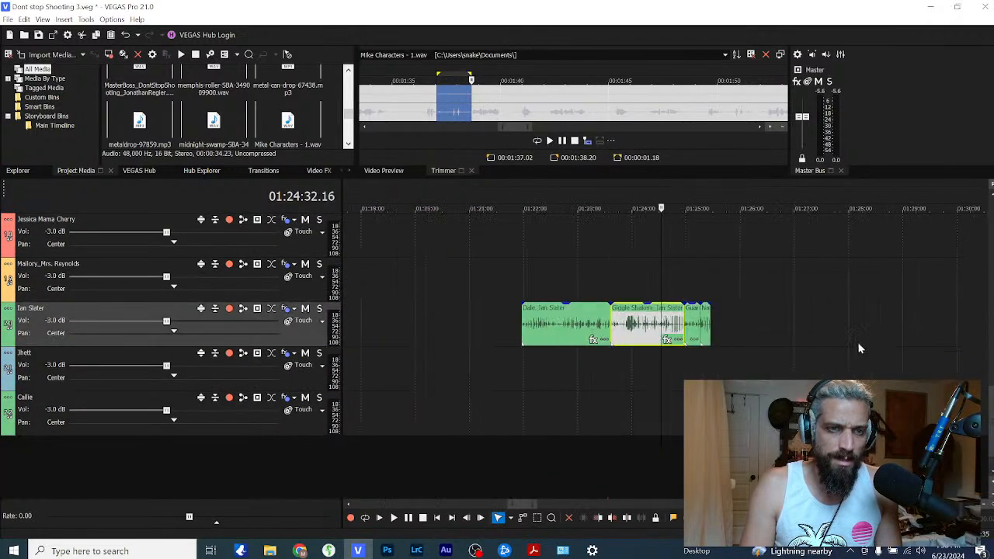
pyautogui.scroll(-2, 557, 352)
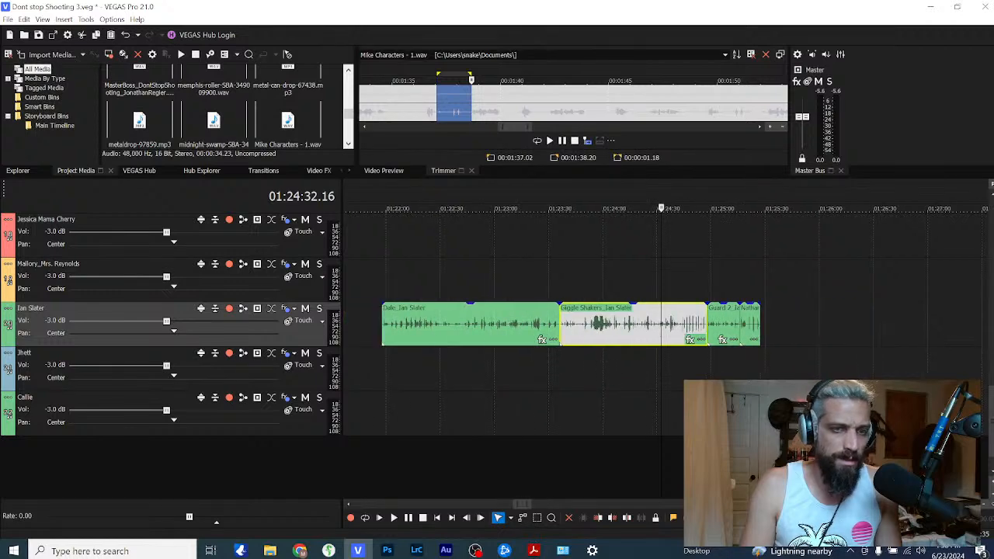
pyautogui.scroll(5, 970, 287)
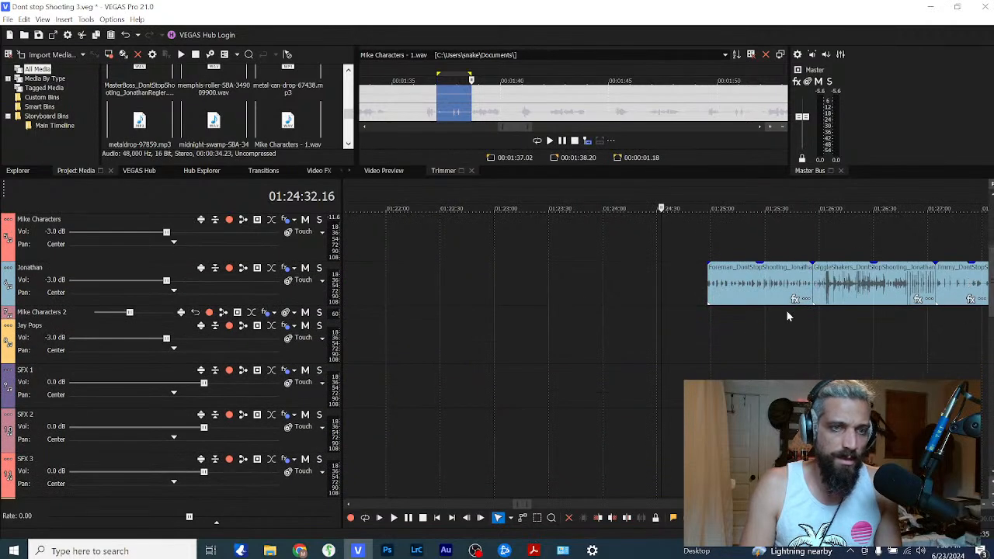
pyautogui.click(895, 287)
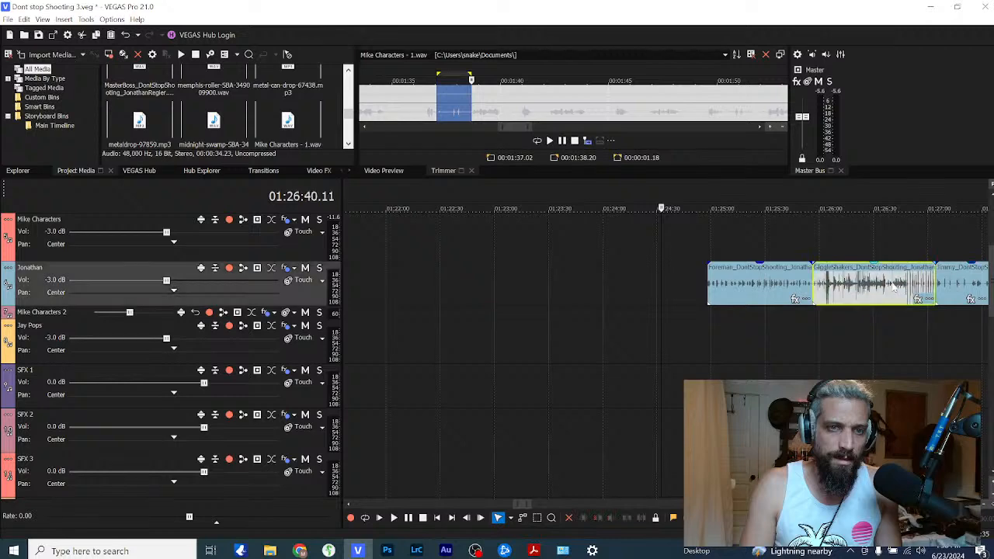
pyautogui.scroll(-8, 854, 291)
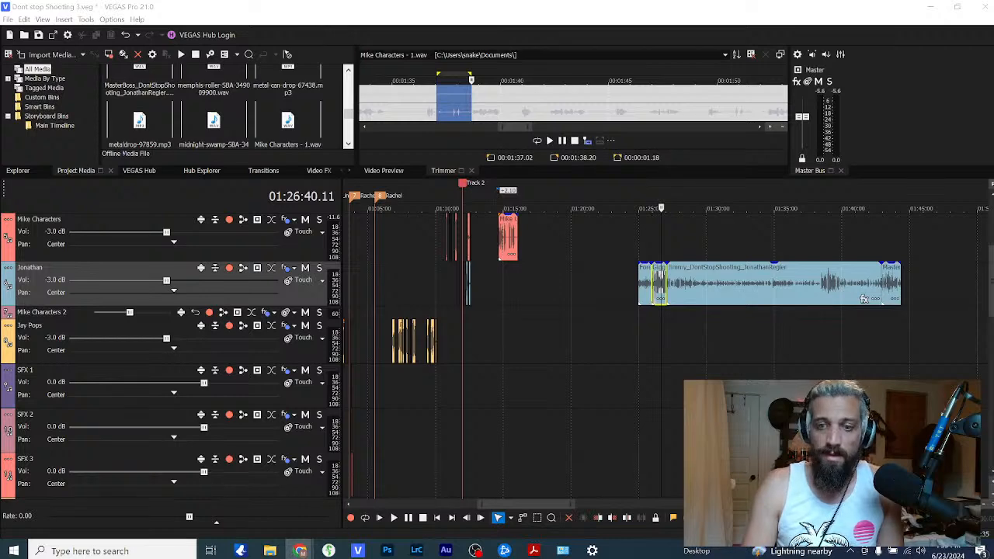
# Step: Check the character and actor assignments in the Don't Stop Shooting Cast List in Google Sheets, and return to VEGAS Pro
pyautogui.hotkey('alt', 'Tab')
pyautogui.click(441, 13)
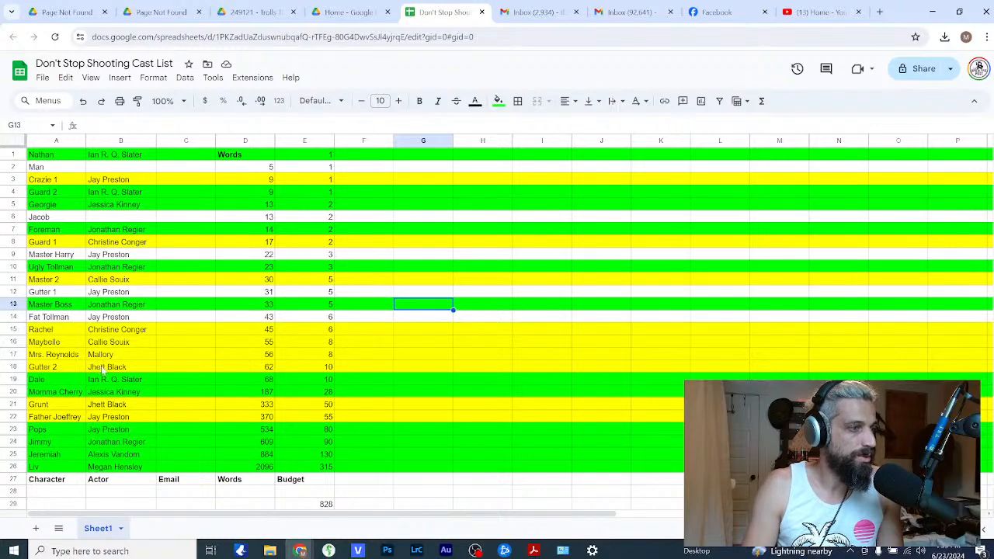
pyautogui.hotkey('alt', 'Tab')
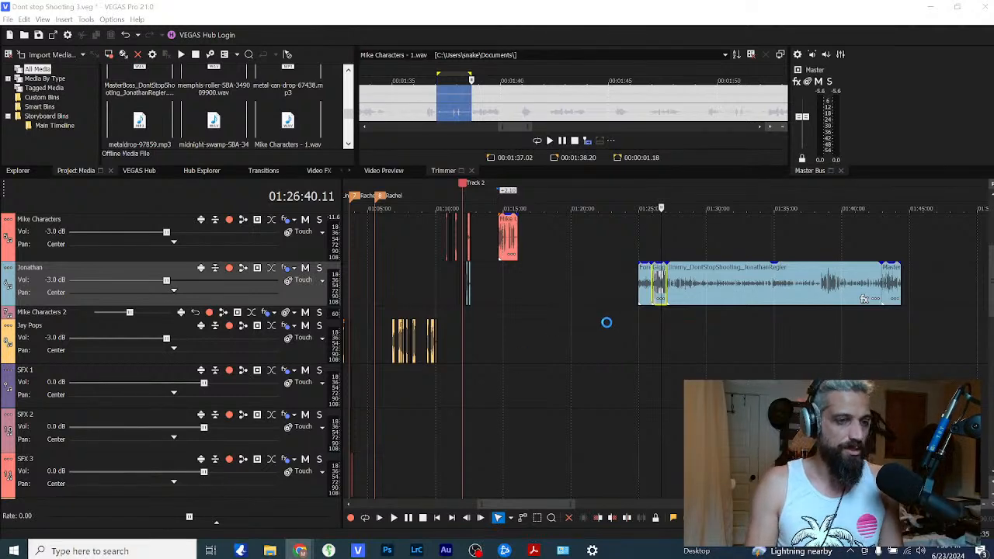
# Step: Examine the placed Ugly Tollman and Mike Characters clips between about 01:11 and 01:13 against the unplaced recordings
pyautogui.scroll(-3, 610, 336)
pyautogui.scroll(6, 596, 334)
pyautogui.scroll(-5, 586, 334)
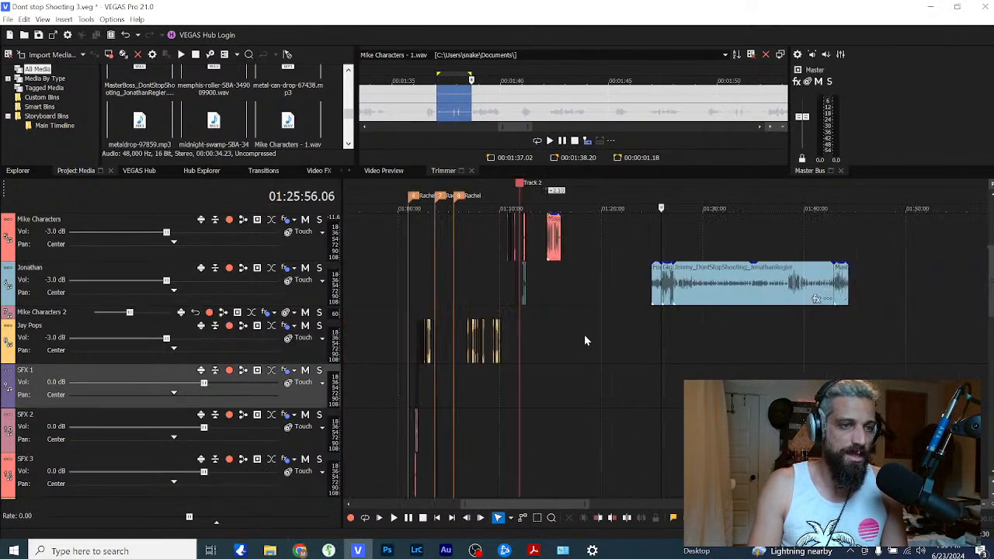
pyautogui.click(515, 303)
pyautogui.scroll(7, 519, 304)
pyautogui.click(734, 331)
pyautogui.scroll(3, 732, 332)
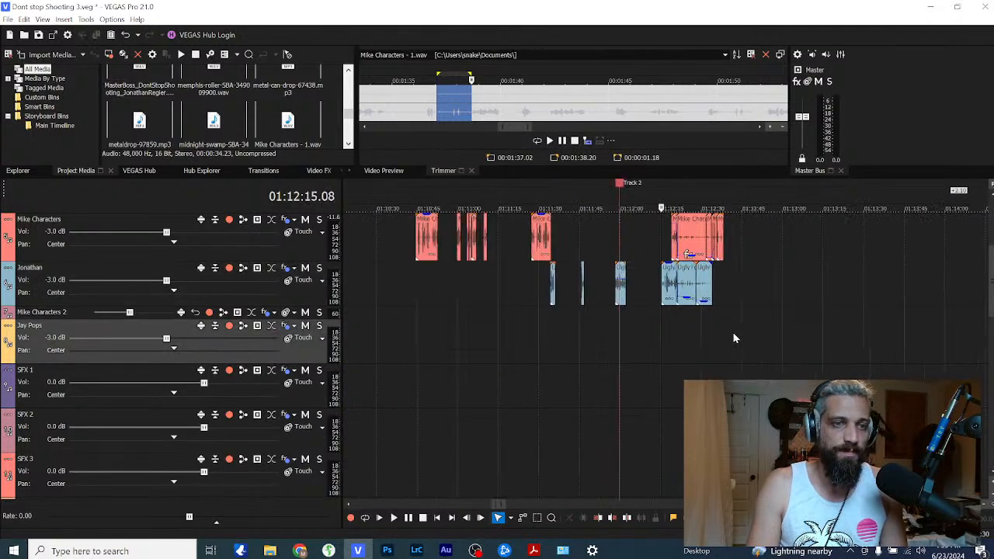
pyautogui.click(573, 340)
pyautogui.scroll(-6, 710, 335)
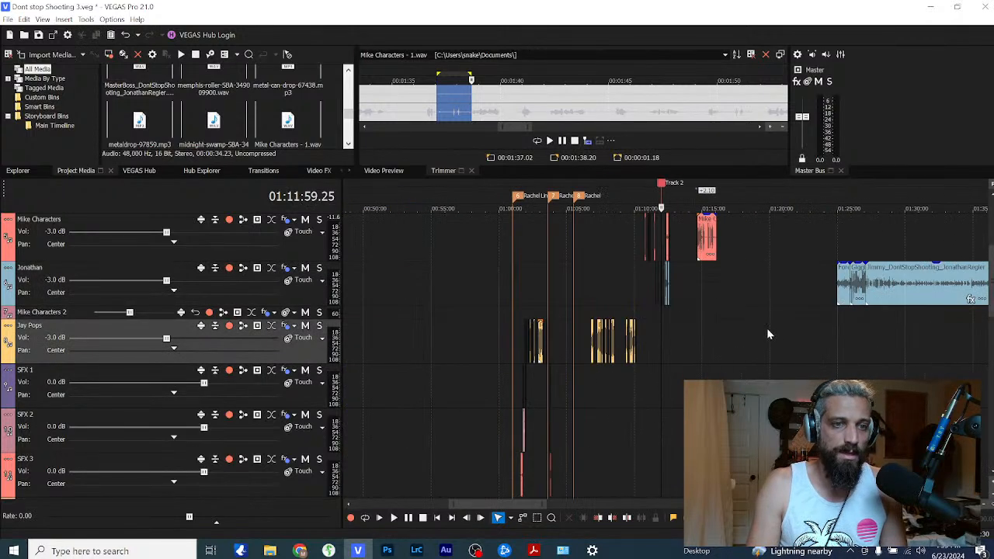
pyautogui.click(714, 332)
pyautogui.scroll(4, 675, 332)
pyautogui.click(481, 270)
pyautogui.scroll(5, 598, 320)
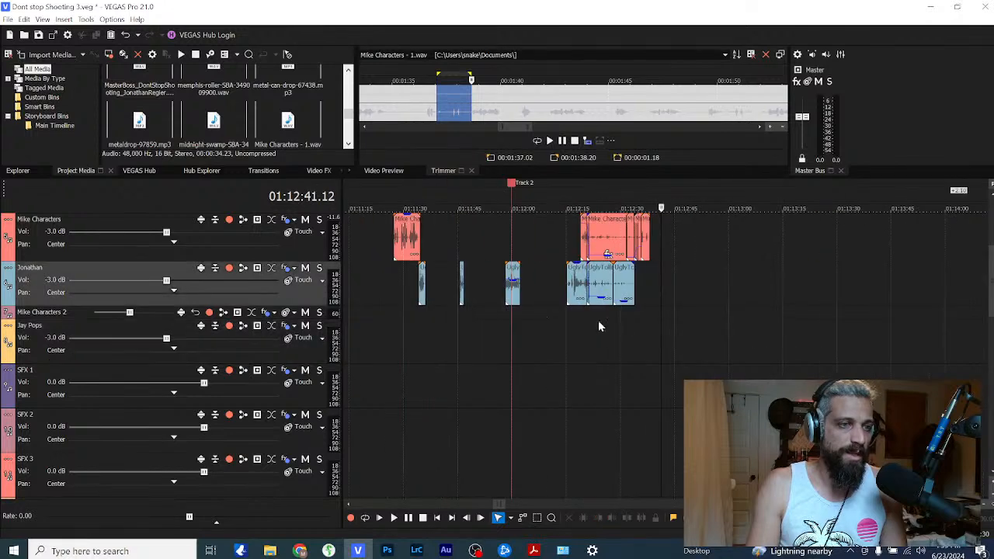
pyautogui.scroll(-5, 649, 294)
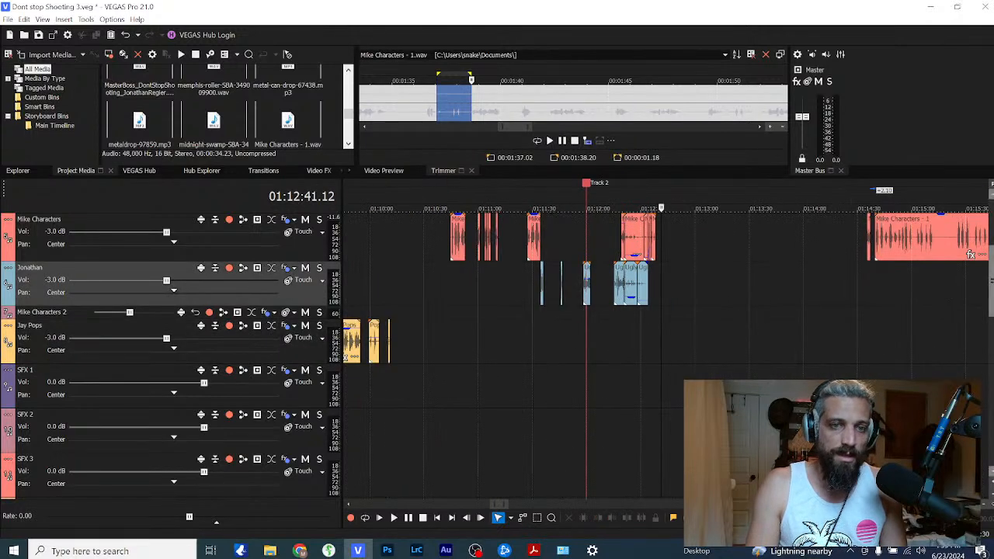
# Step: Return to the Narrator track and place the playhead at the narration's end at 01:14:35.10
pyautogui.moveTo(990, 289); pyautogui.dragTo(990, 235)
pyautogui.click(864, 362)
pyautogui.scroll(8, 864, 363)
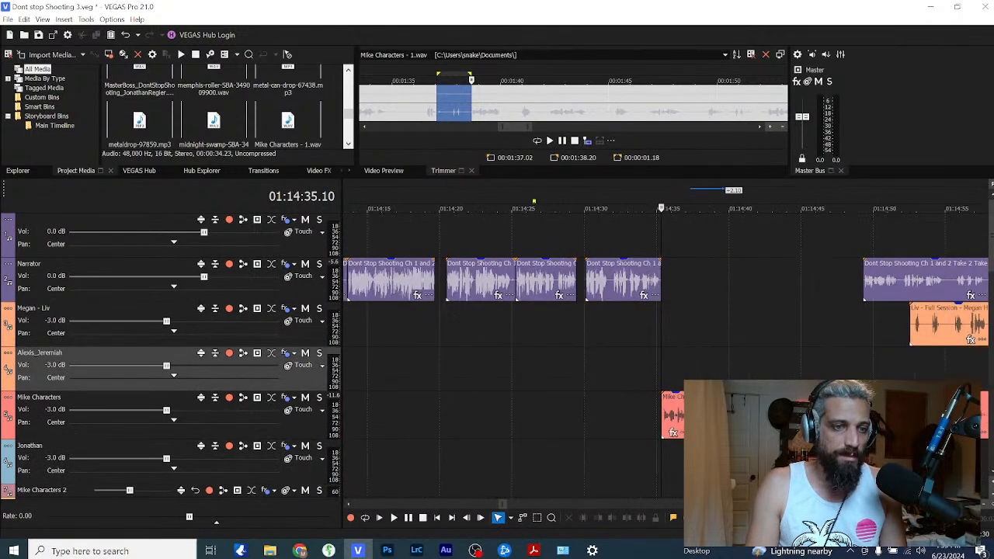
# Step: Move the Jhett track up the track list so it sits between the Mike Characters and Jonathan tracks
pyautogui.click(676, 362)
pyautogui.scroll(-3, 722, 366)
pyautogui.moveTo(991, 256); pyautogui.dragTo(991, 439)
pyautogui.click(81, 416)
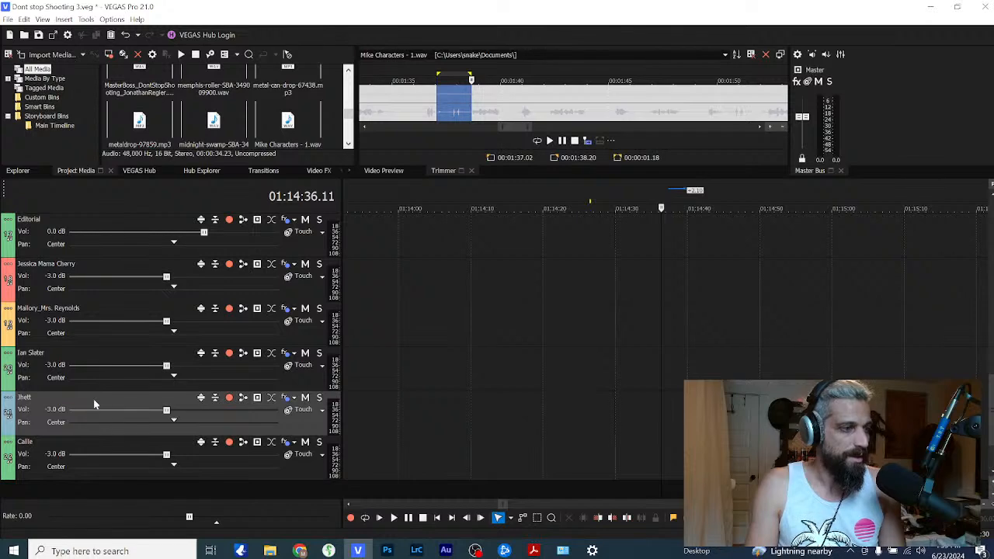
pyautogui.moveTo(93, 399)
pyautogui.mouseDown()
pyautogui.moveTo(91, 198)
pyautogui.moveTo(81, 211)
pyautogui.moveTo(82, 195)
pyautogui.moveTo(94, 388)
pyautogui.mouseUp()
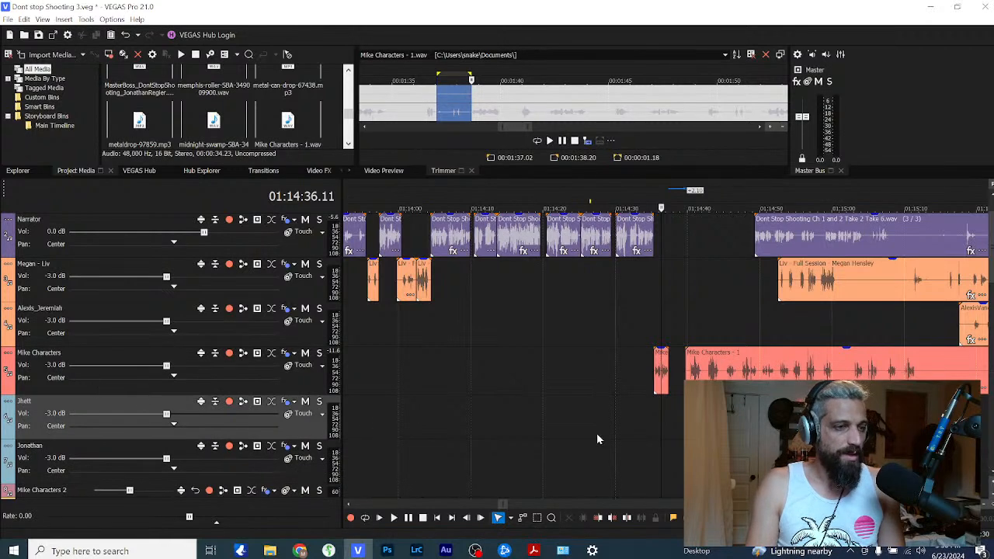
# Step: Shift the Jhett - Grunt recording about 15 minutes later on its track to clear the space after 01:14:36
pyautogui.scroll(-10, 597, 439)
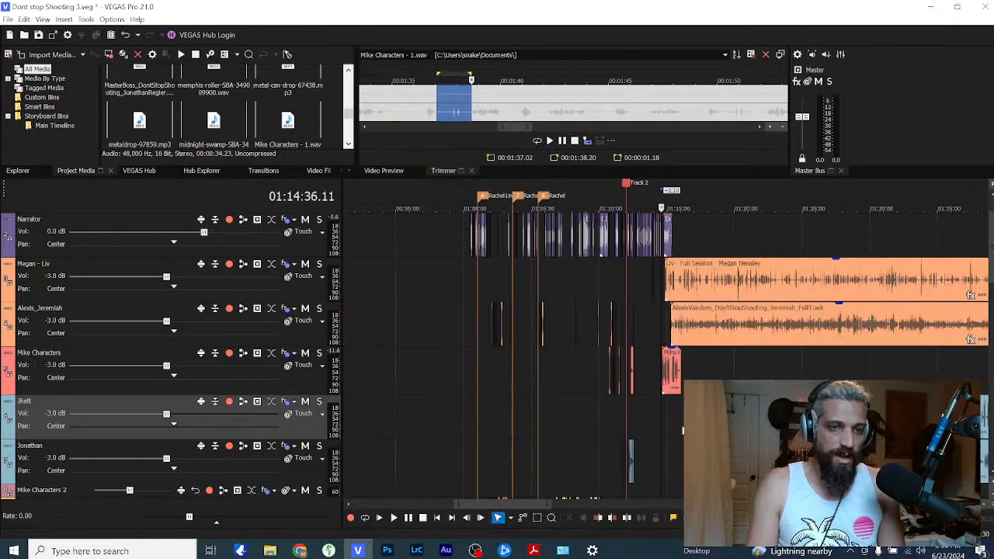
pyautogui.scroll(-3, 682, 430)
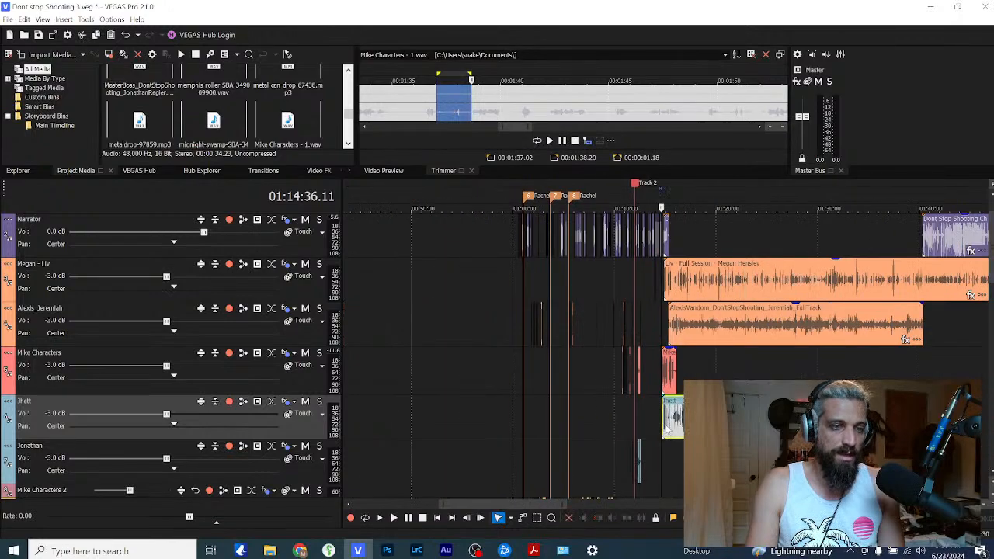
pyautogui.scroll(10, 677, 429)
pyautogui.scroll(-10, 677, 429)
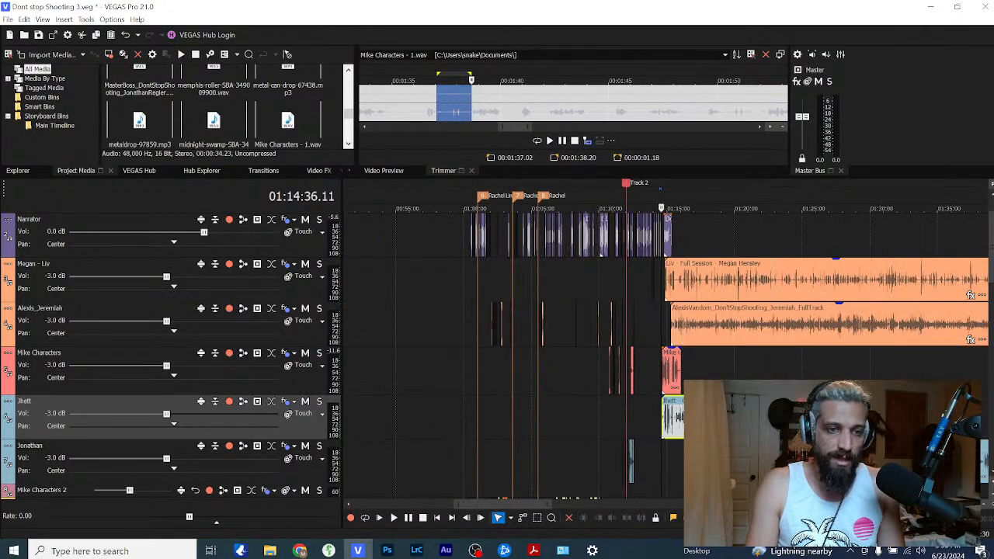
pyautogui.moveTo(561, 419); pyautogui.dragTo(597, 415)
# Step: Bring the Jhett - Gutter 2 recording from around 02:00:00 back to about 01:13 on the Jhett track
pyautogui.click(649, 416)
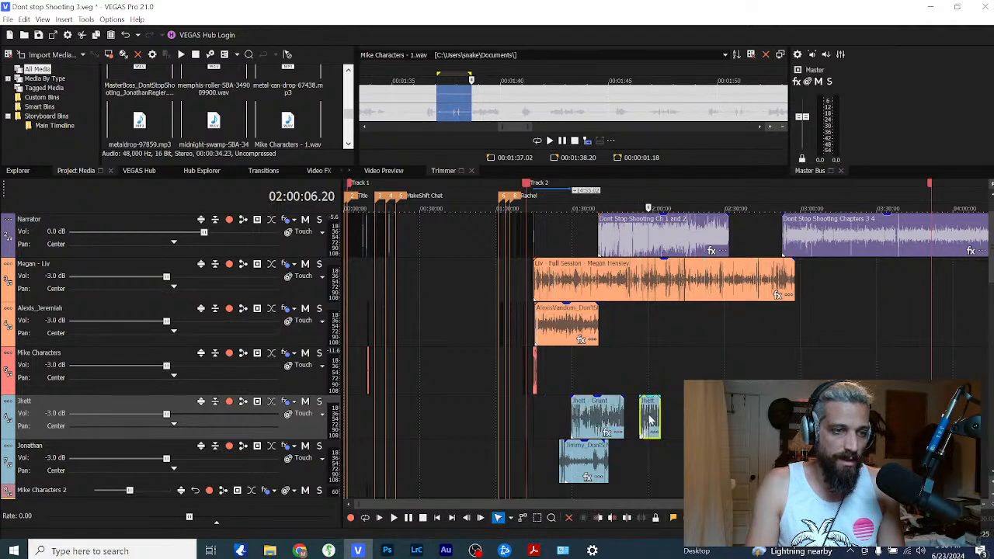
pyautogui.scroll(4, 650, 417)
pyautogui.moveTo(666, 419); pyautogui.dragTo(525, 419)
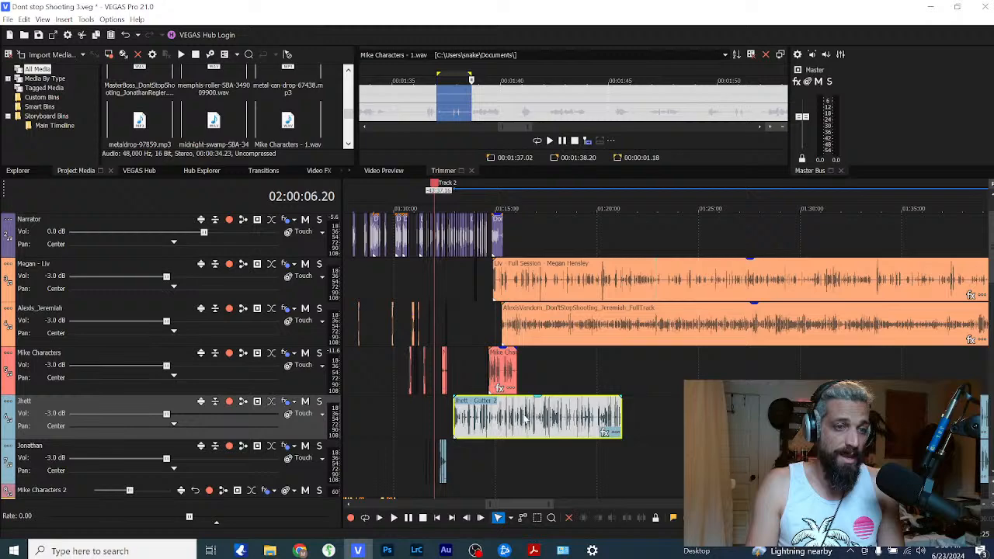
pyautogui.click(457, 419)
pyautogui.scroll(7, 538, 431)
pyautogui.click(563, 416)
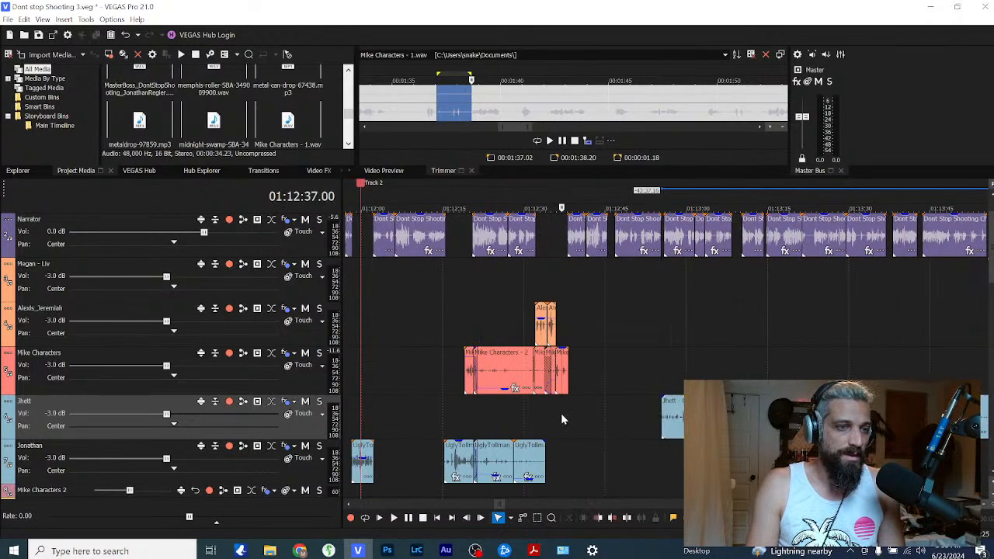
pyautogui.scroll(-7, 562, 420)
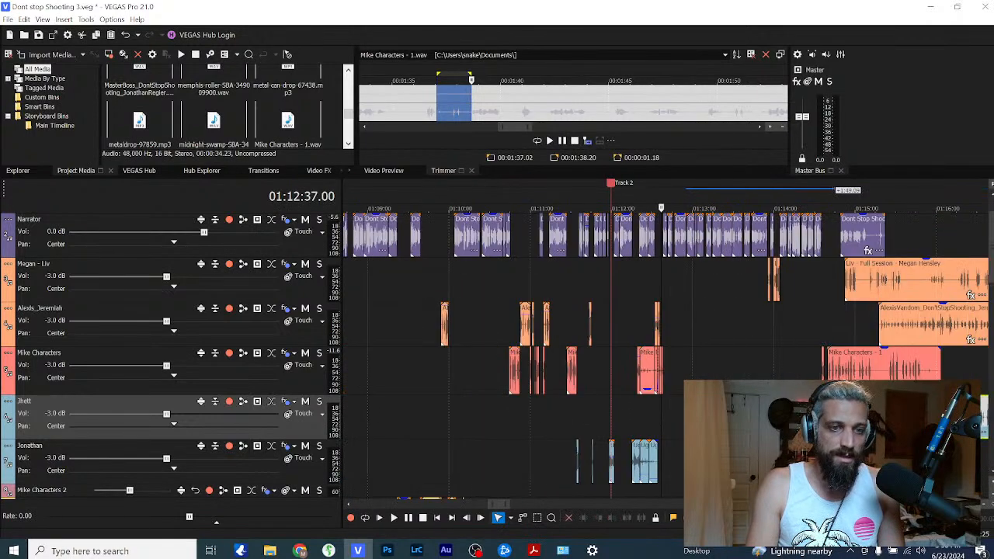
# Step: Push the raw Narrator, Liv and Mike Characters recordings about 25 seconds later and place Jhett - Gutter 2 against the Mike Characters line's end
pyautogui.click(833, 419)
pyautogui.scroll(5, 833, 419)
pyautogui.moveTo(660, 371); pyautogui.dragTo(846, 373)
pyautogui.moveTo(602, 423); pyautogui.dragTo(587, 433)
# Step: Play from 01:14:32 through the Mike Characters line into the opening of Jhett - Gutter 2
pyautogui.click(576, 415)
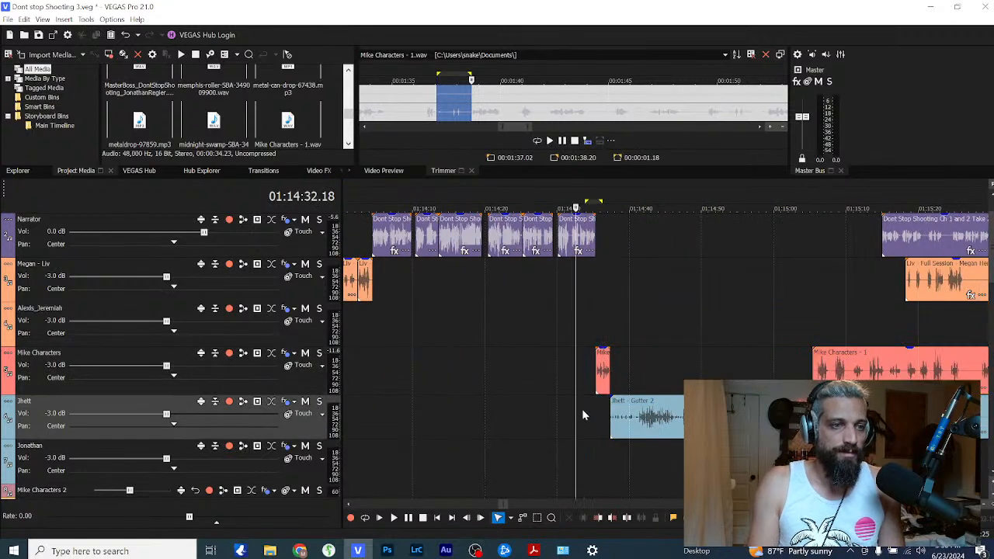
pyautogui.press('space')
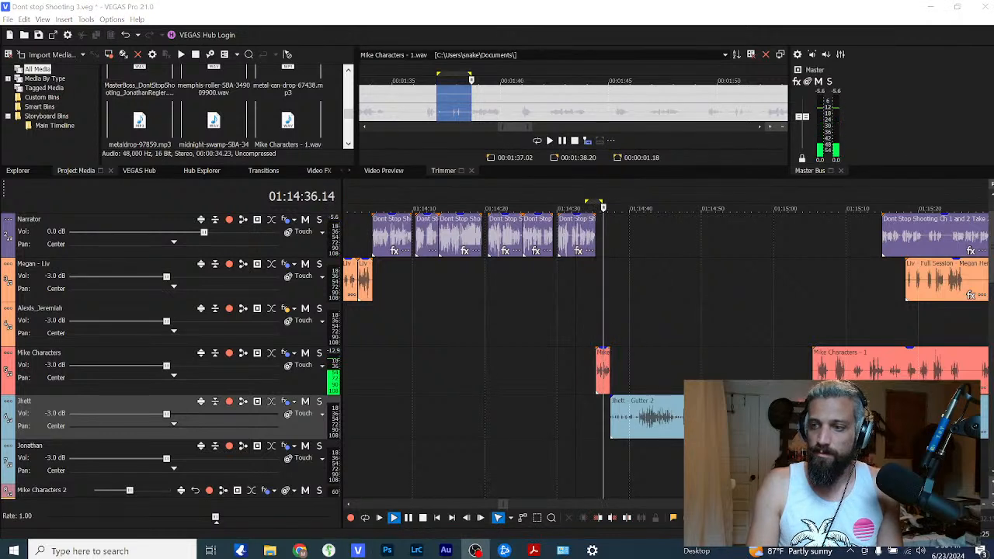
pyautogui.scroll(1, 657, 376)
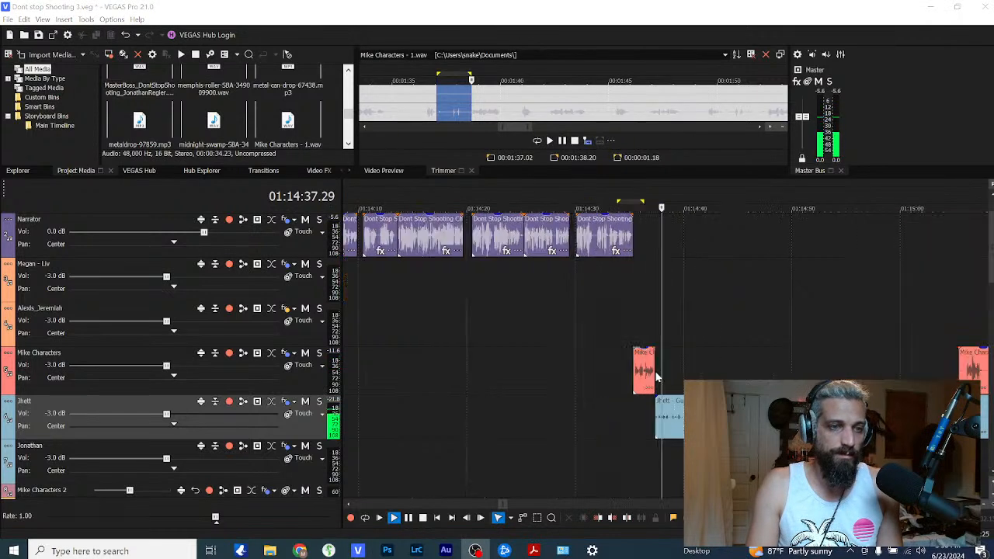
pyautogui.click(713, 371)
pyautogui.scroll(1, 733, 373)
pyautogui.scroll(1, 647, 374)
pyautogui.scroll(-1, 630, 374)
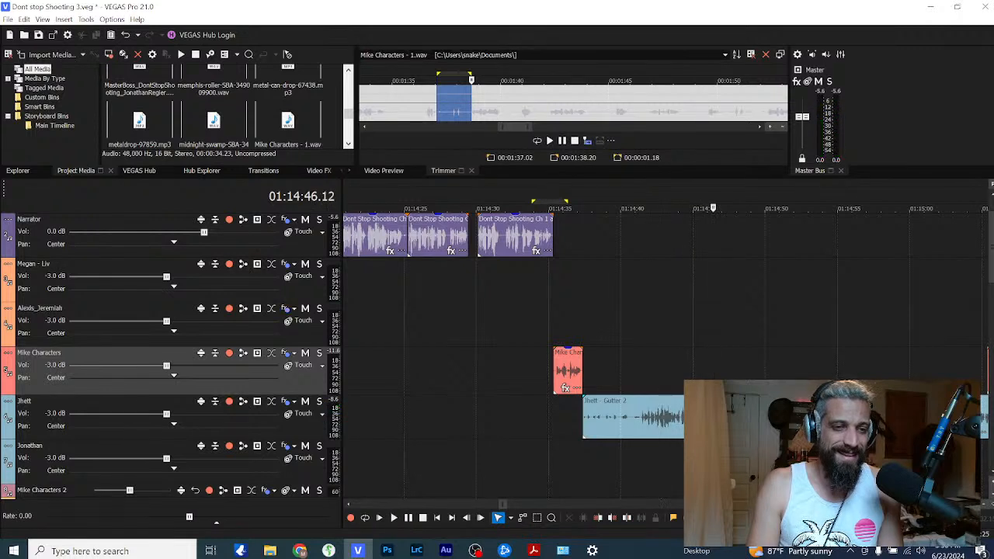
# Step: Skip ahead through Jhett - Gutter 2, auditioning it around 01:14:54 and 01:15:06
pyautogui.click(752, 417)
pyautogui.scroll(-1, 769, 417)
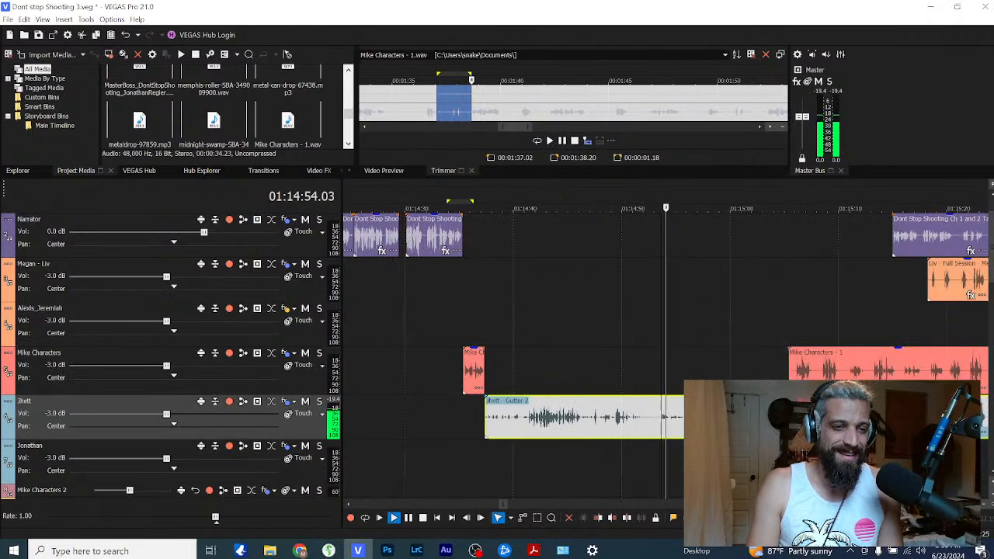
pyautogui.click(780, 418)
pyautogui.scroll(-1, 779, 417)
pyautogui.scroll(1, 780, 417)
pyautogui.scroll(2, 780, 418)
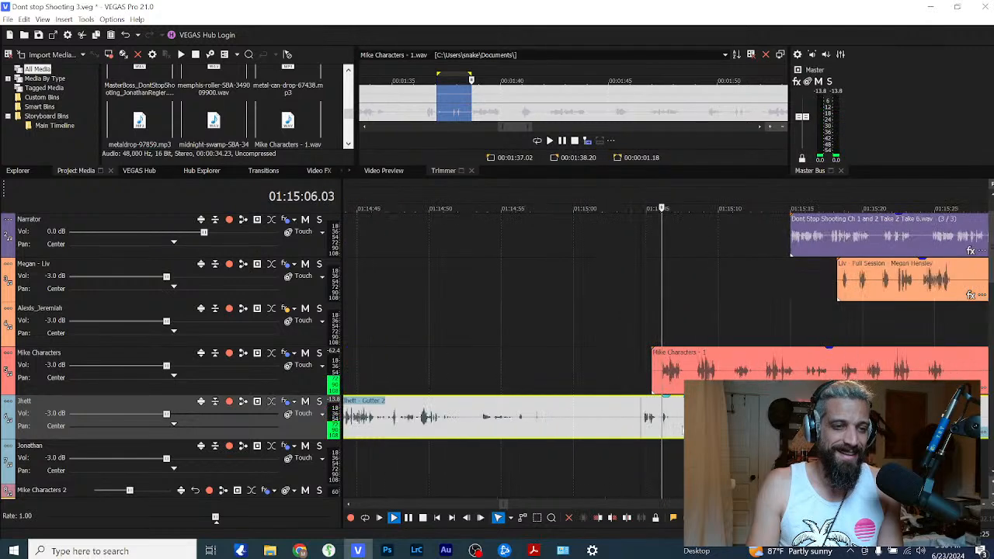
# Step: Remove the unneeded opening of Jhett - Gutter 2 and butt the remainder against the Mike Characters line's end at 01:14:37
pyautogui.scroll(-1, 779, 418)
pyautogui.press('Return')
pyautogui.scroll(-2, 779, 417)
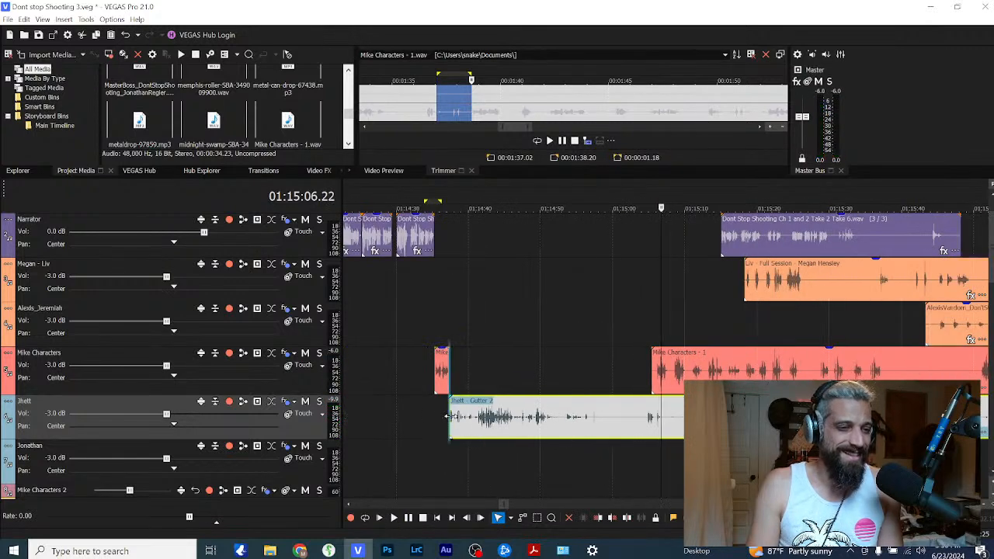
pyautogui.moveTo(448, 417)
pyautogui.mouseDown()
pyautogui.moveTo(677, 421)
pyautogui.moveTo(463, 423)
pyautogui.mouseUp()
pyautogui.click(446, 423)
pyautogui.scroll(3, 643, 423)
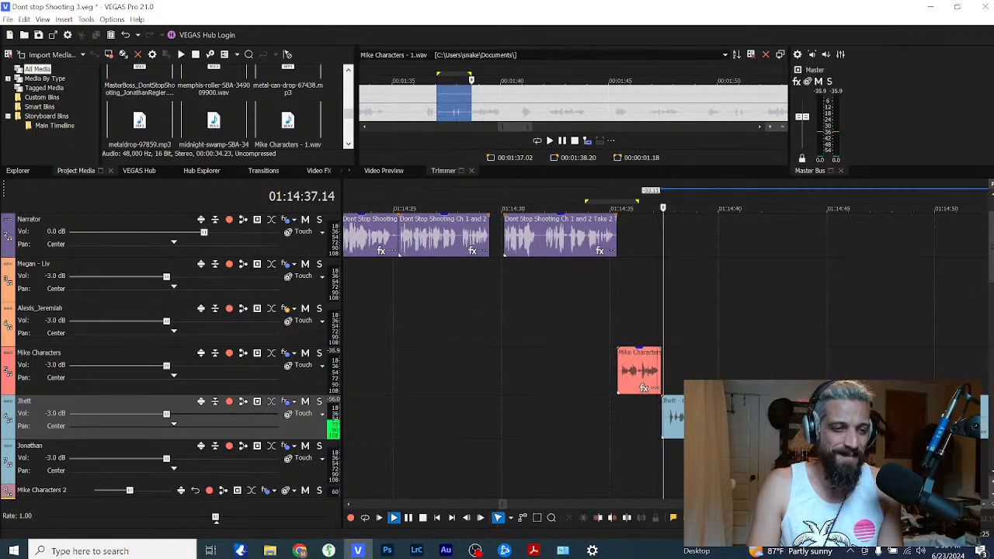
# Step: Audition the shortened Jhett - Gutter 2 recording from about 01:14:37 to 01:14:51
pyautogui.scroll(-2, 512, 349)
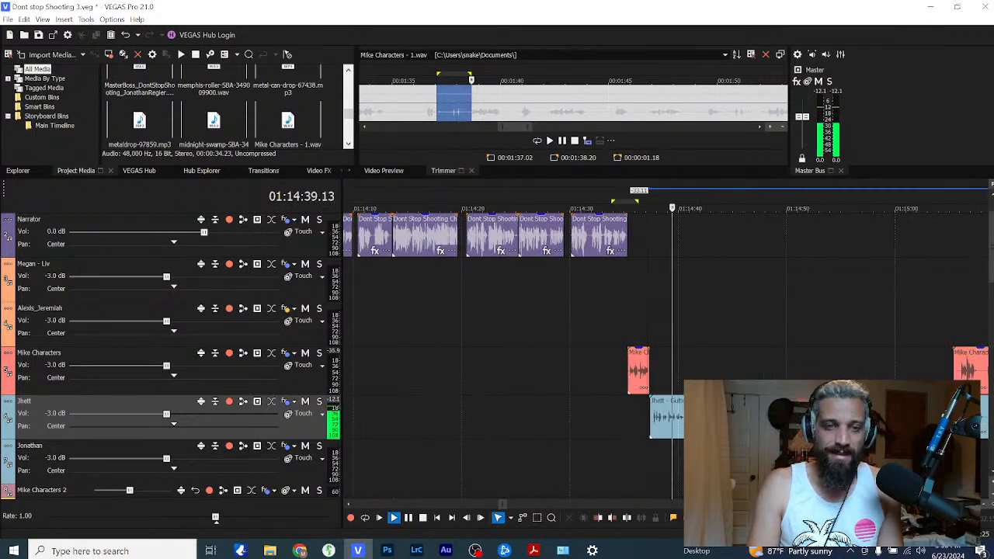
pyautogui.scroll(-2, 668, 349)
pyautogui.click(709, 419)
pyautogui.scroll(3, 709, 419)
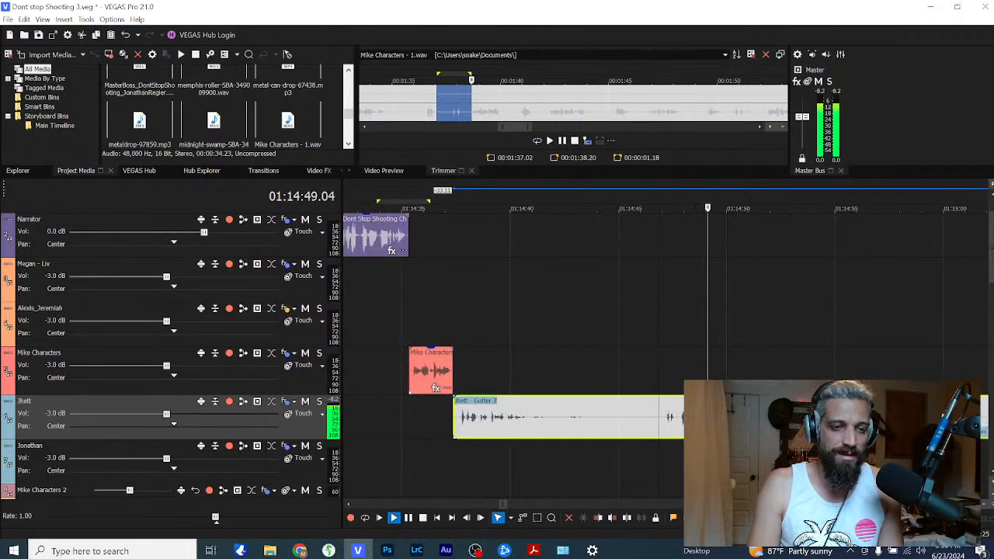
pyautogui.scroll(-2, 622, 349)
pyautogui.scroll(-1, 807, 361)
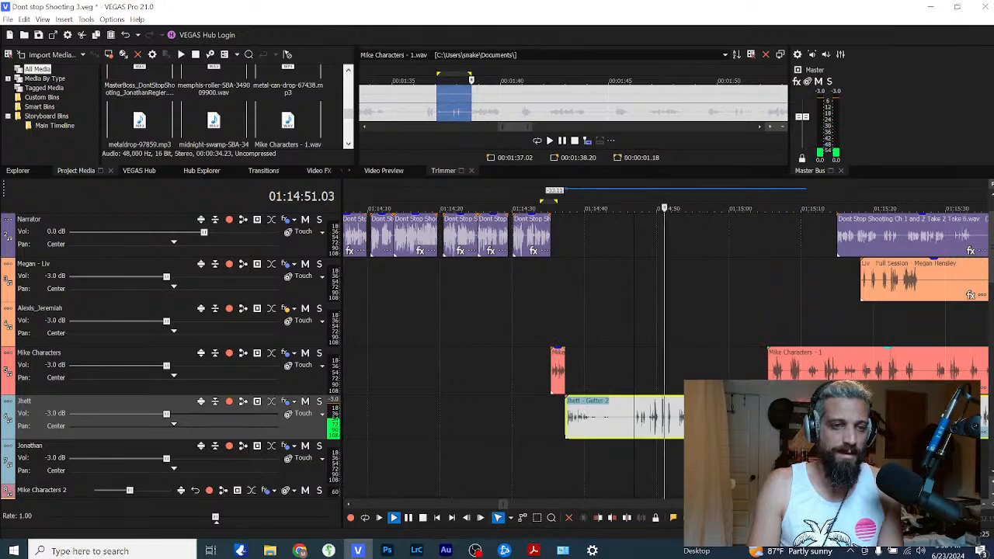
# Step: Move the raw Mike Characters - 1 recording about 21 seconds later and audition Jhett - Gutter 2 near 01:15:05
pyautogui.moveTo(807, 361); pyautogui.dragTo(958, 361)
pyautogui.scroll(1, 958, 361)
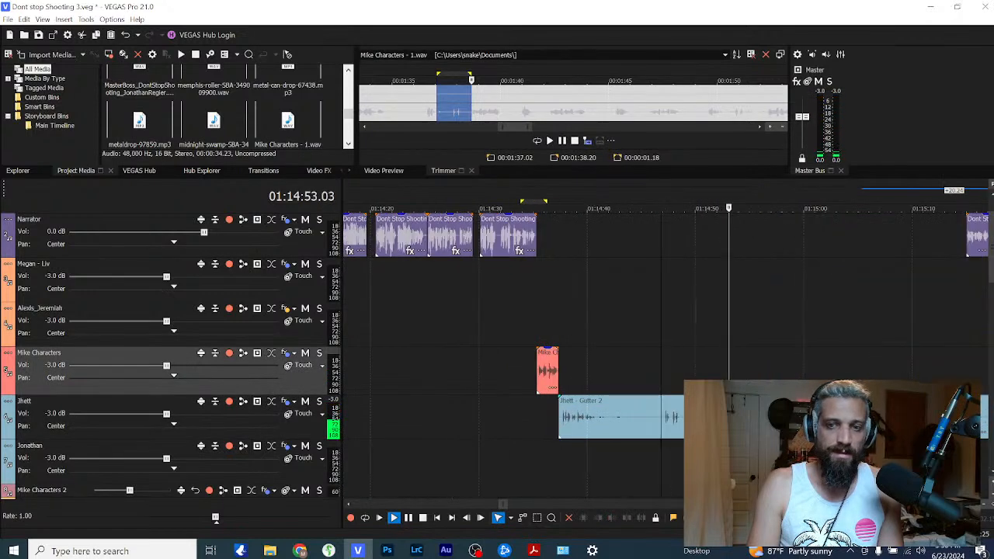
pyautogui.scroll(-2, 675, 349)
pyautogui.click(793, 418)
pyautogui.scroll(3, 794, 418)
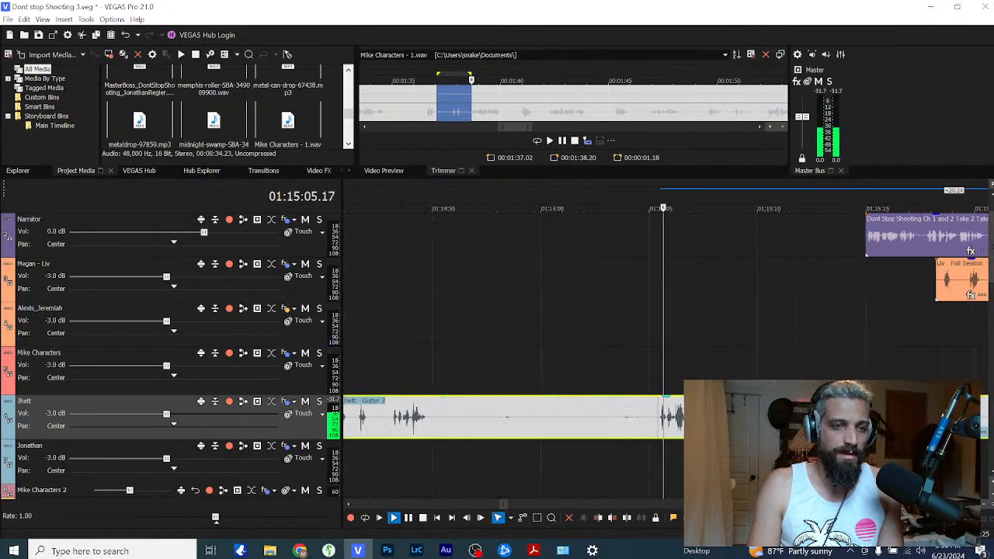
pyautogui.scroll(-3, 784, 373)
# Step: Move the raw Narrator and Liv recordings to begin at about 01:15:34 and Mike Characters - 1 to begin at about 01:15:41
pyautogui.moveTo(753, 242); pyautogui.dragTo(890, 242)
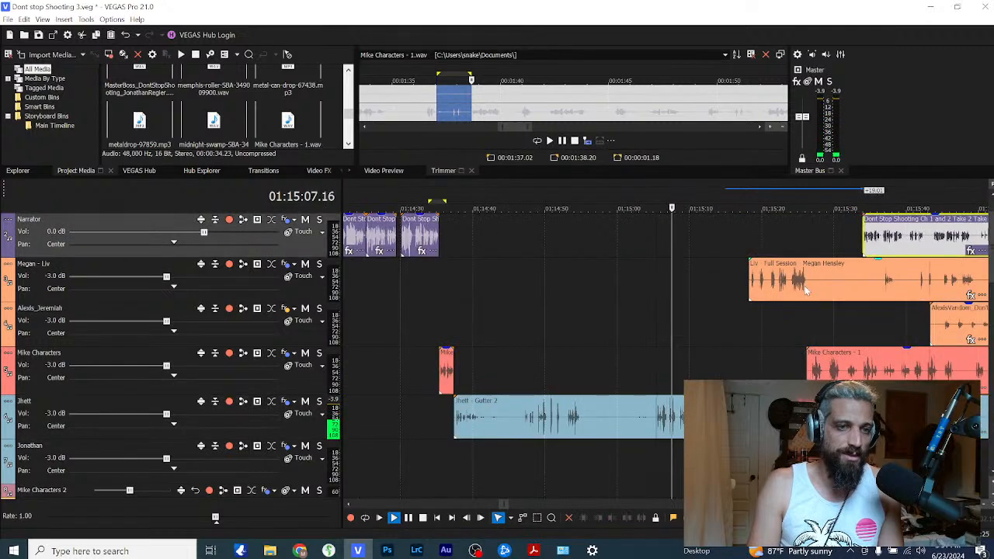
pyautogui.moveTo(776, 281); pyautogui.dragTo(890, 281)
pyautogui.moveTo(834, 371); pyautogui.dragTo(939, 372)
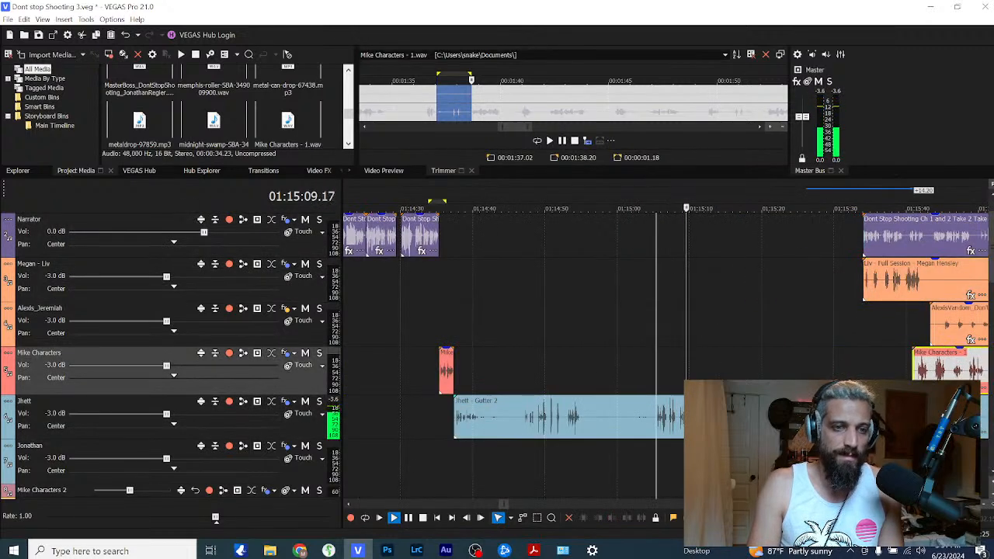
pyautogui.click(788, 418)
pyautogui.scroll(-1, 788, 418)
pyautogui.scroll(3, 788, 418)
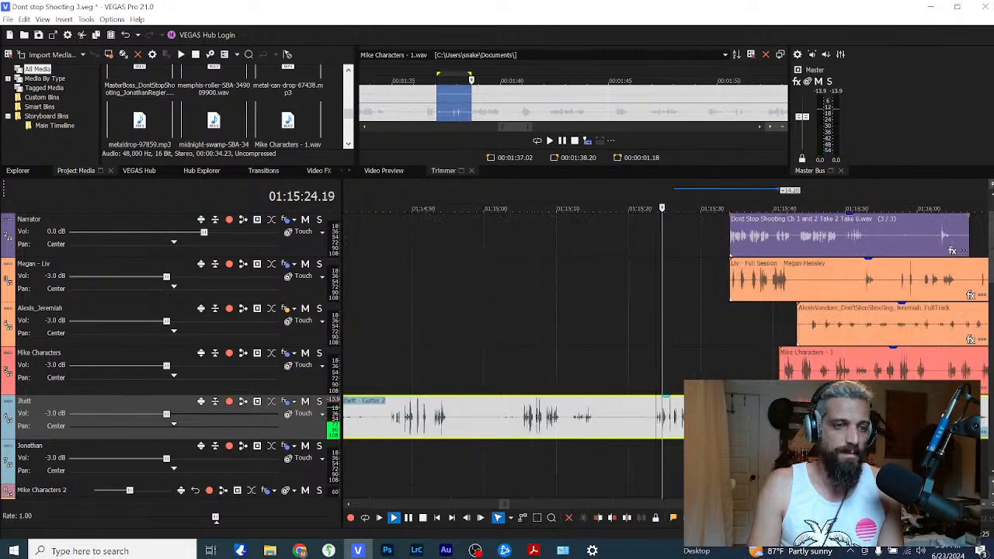
# Step: Move the raw Narrator and Liv recordings to about 01:15:43 and 01:15:42, and shift Jhett - Gutter 2 about 22 seconds earlier
pyautogui.press('Return')
pyautogui.moveTo(810, 250); pyautogui.dragTo(940, 250)
pyautogui.moveTo(869, 286); pyautogui.dragTo(978, 286)
pyautogui.click(579, 417)
pyautogui.scroll(-2, 579, 416)
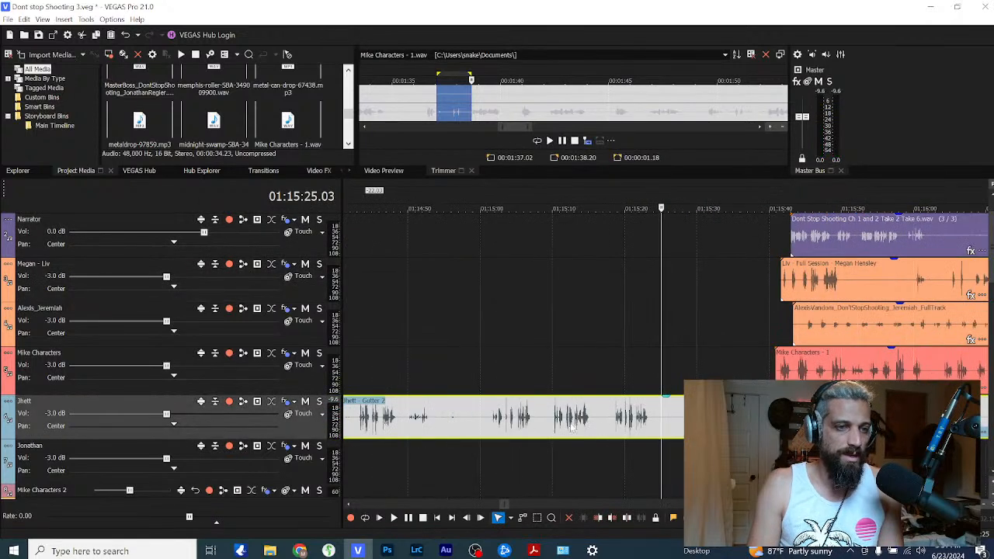
# Step: Listen repeatedly to the Jhett - Gutter 2 lines starting at about 01:15:18
pyautogui.scroll(2, 630, 433)
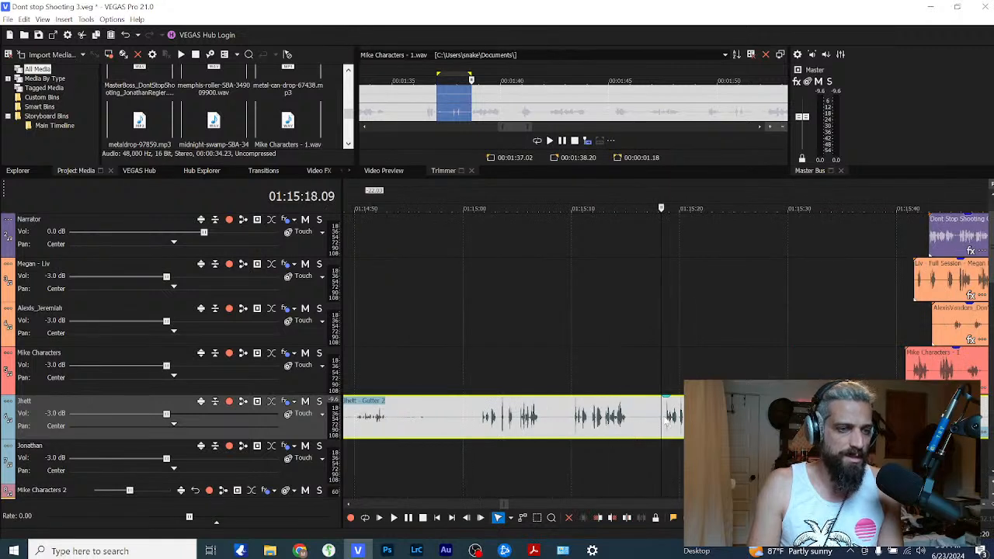
pyautogui.press('space')
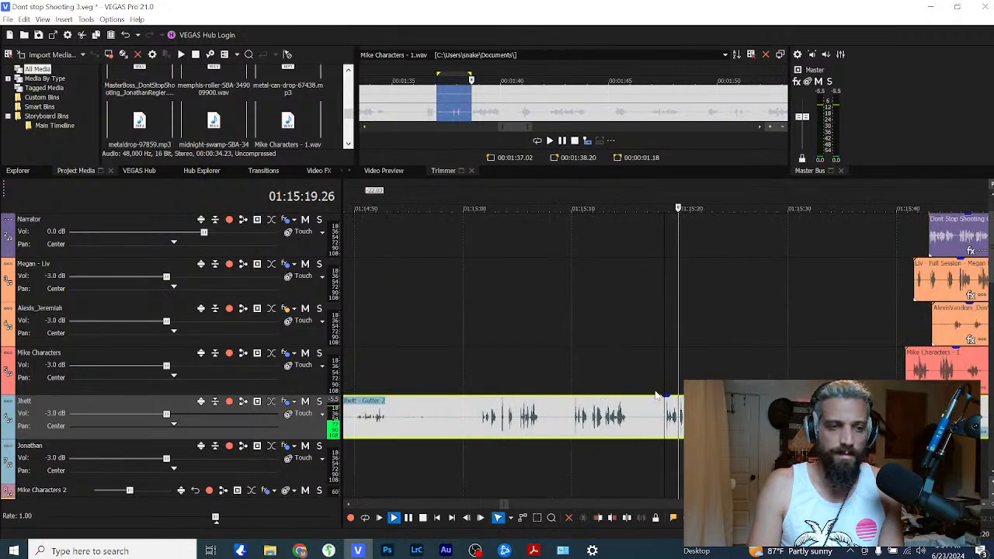
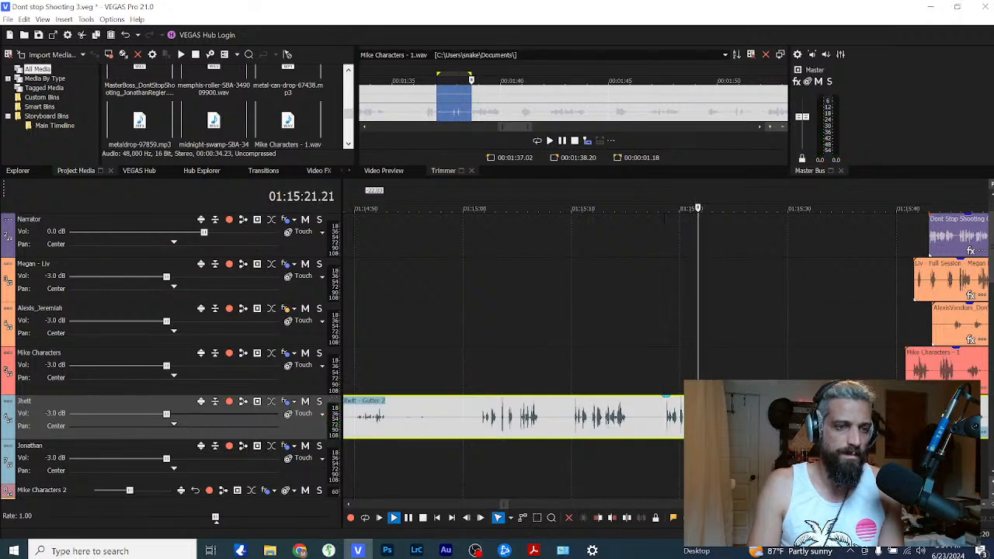
pyautogui.press('space')
pyautogui.press('space')
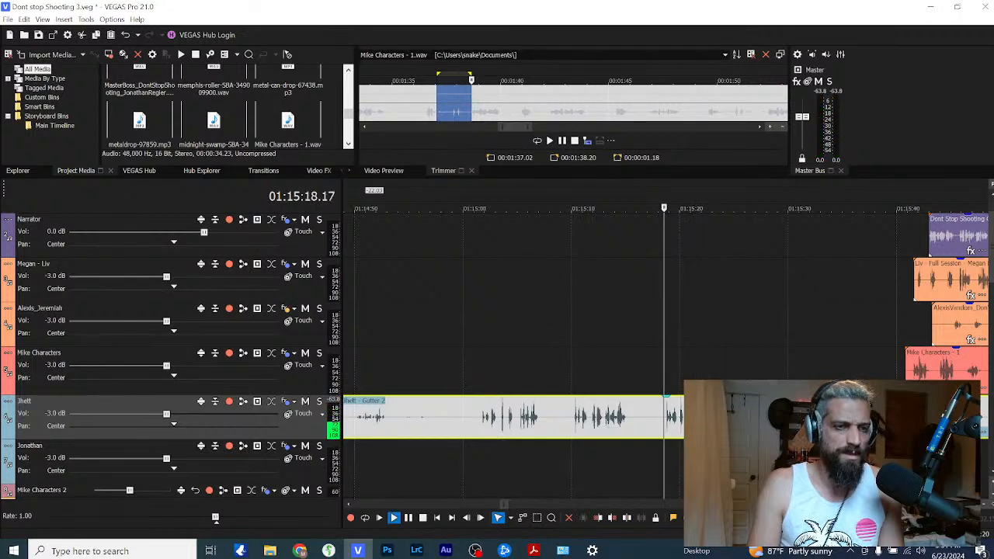
pyautogui.scroll(2, 665, 326)
pyautogui.scroll(-3, 666, 326)
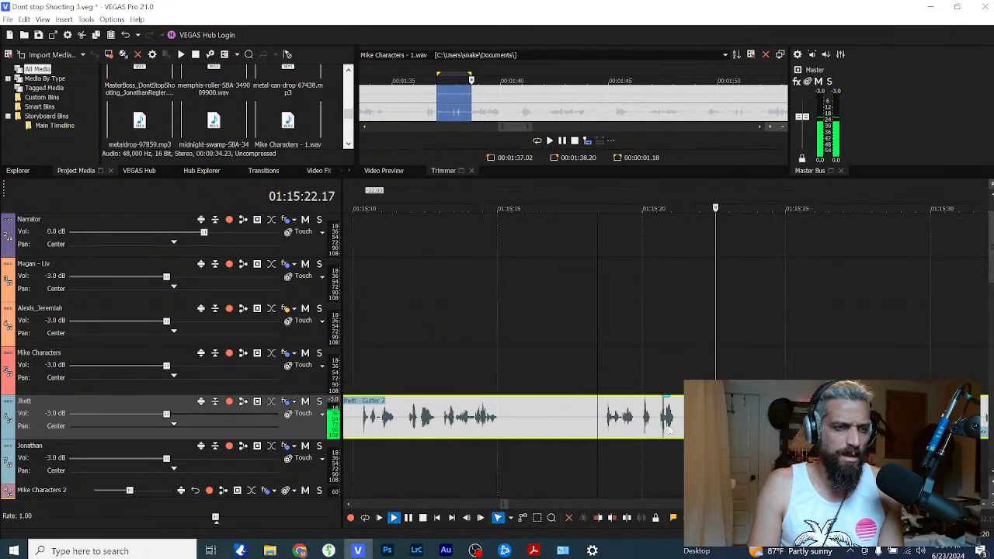
# Step: Listen to the preceding Jhett - Gutter 2 lines around 01:15:12 to locate where the needed dialogue begins
pyautogui.press('Return')
pyautogui.click(431, 425)
pyautogui.press('space')
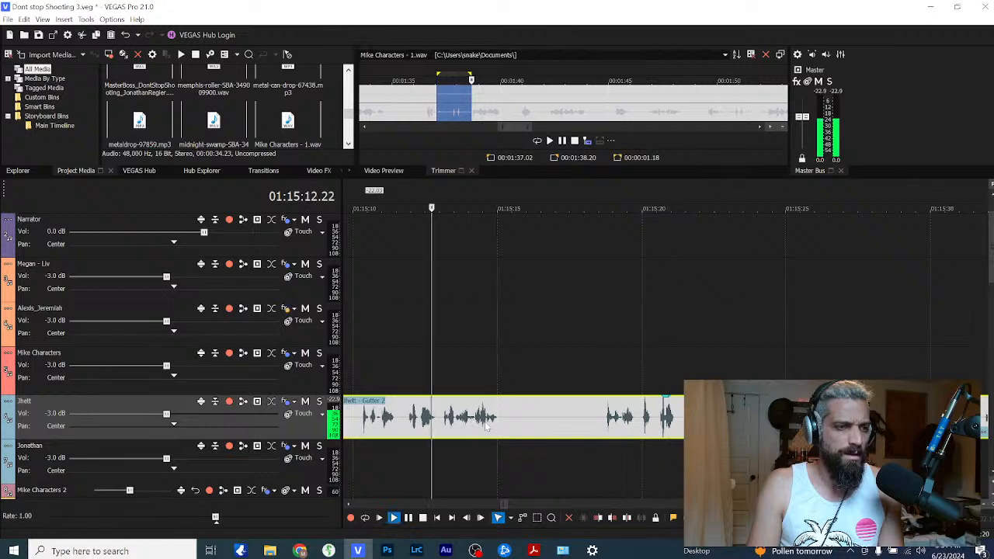
pyautogui.scroll(-2, 461, 429)
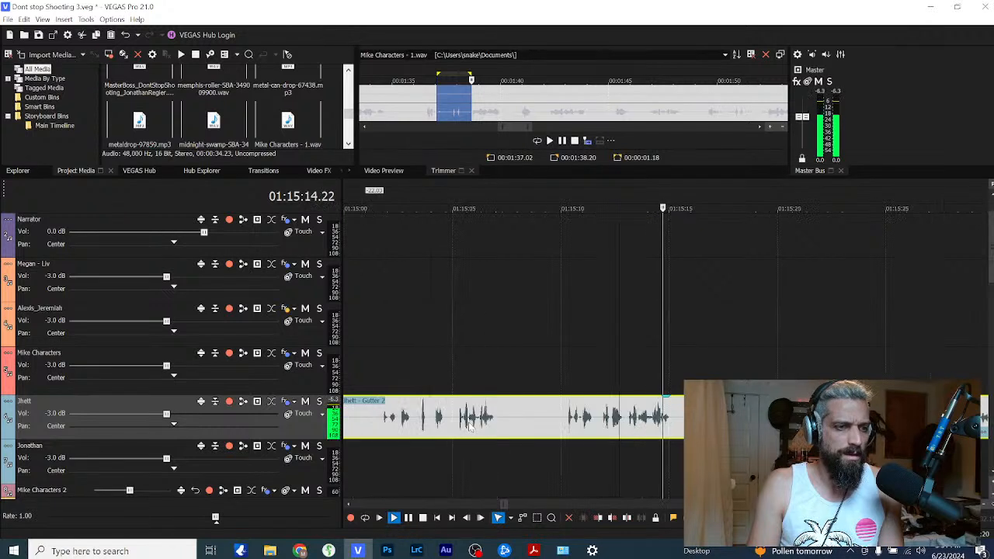
pyautogui.press('Return')
pyautogui.press('space')
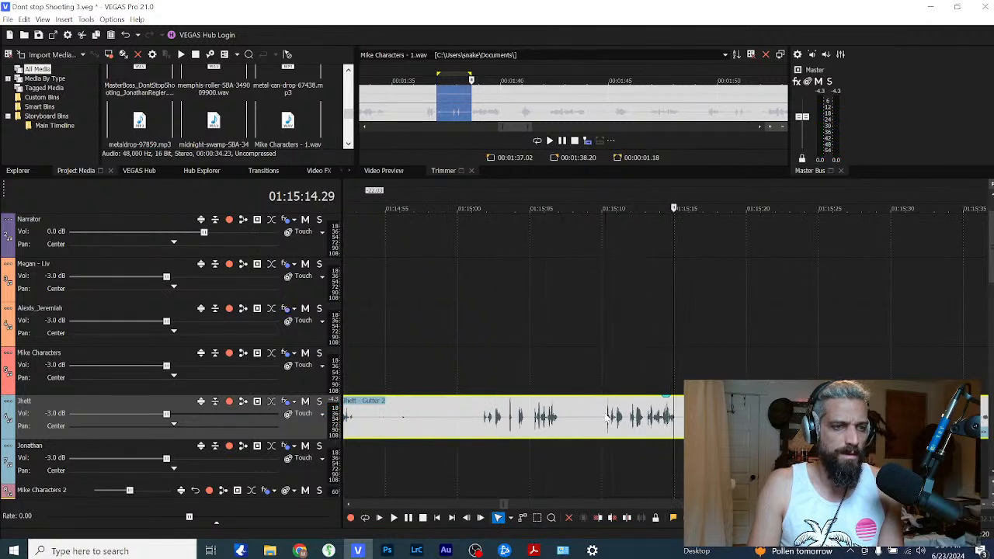
# Step: Split Jhett - Gutter 2 just before the line at about 01:15:10 and delete the portion before the split
pyautogui.press('space')
pyautogui.press('s')
pyautogui.scroll(-4, 580, 435)
pyautogui.click(555, 430)
pyautogui.press('Delete')
# Step: Slide the remaining Jhett - Gutter 2 clip back against the Mike Characters line's end at about 01:14:37 and play the transition
pyautogui.moveTo(668, 430); pyautogui.dragTo(489, 432)
pyautogui.click(489, 432)
pyautogui.scroll(4, 492, 433)
pyautogui.press('space')
pyautogui.scroll(-2, 622, 434)
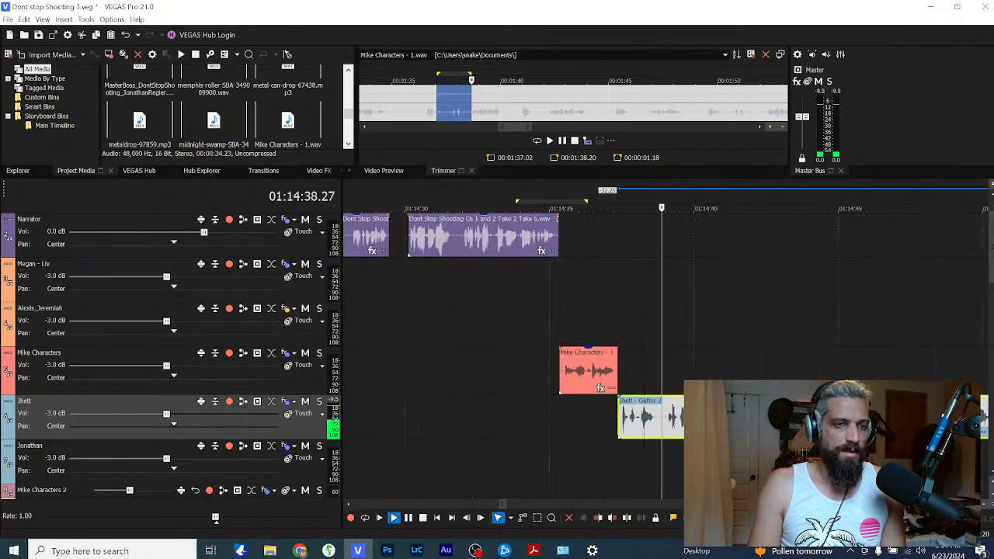
# Step: Split Jhett - Gutter 2 at the end of the needed line, about 01:14:42, and push the remainder further along the track
pyautogui.click(738, 432)
pyautogui.press('Return')
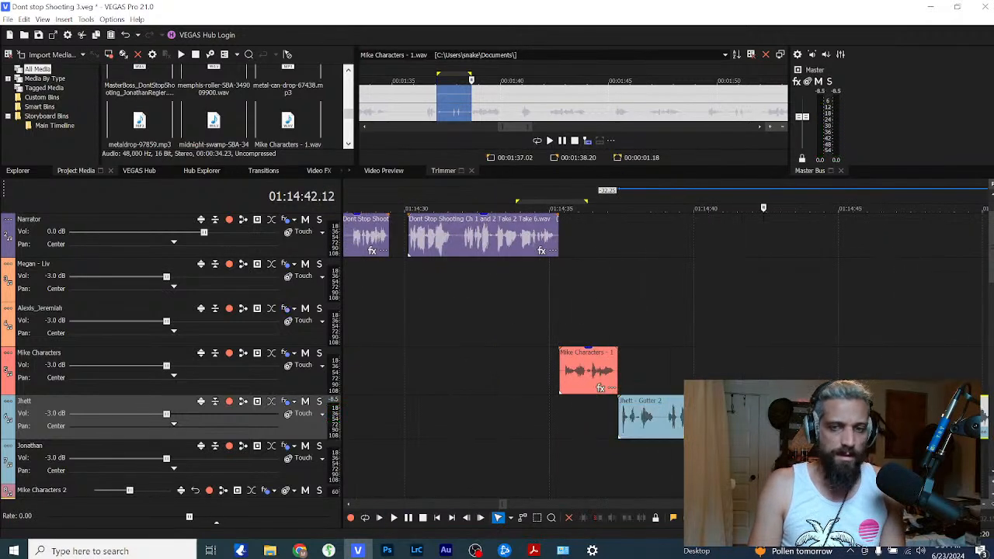
pyautogui.scroll(-2, 557, 431)
pyautogui.scroll(-3, 961, 376)
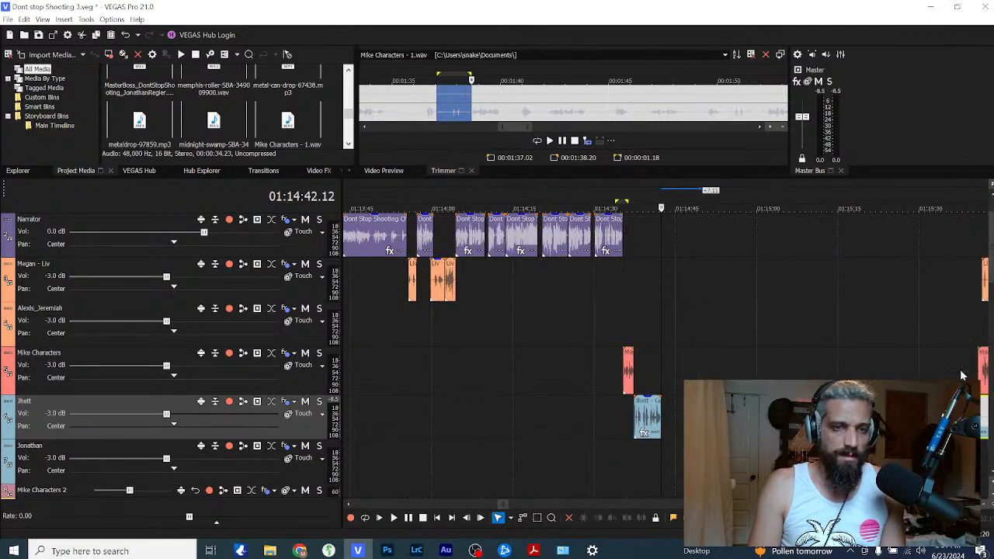
# Step: Slide the next Mike Characters clip back against the end of Jhett's line at about 01:14:42 and listen to its lines
pyautogui.moveTo(984, 373); pyautogui.dragTo(666, 376)
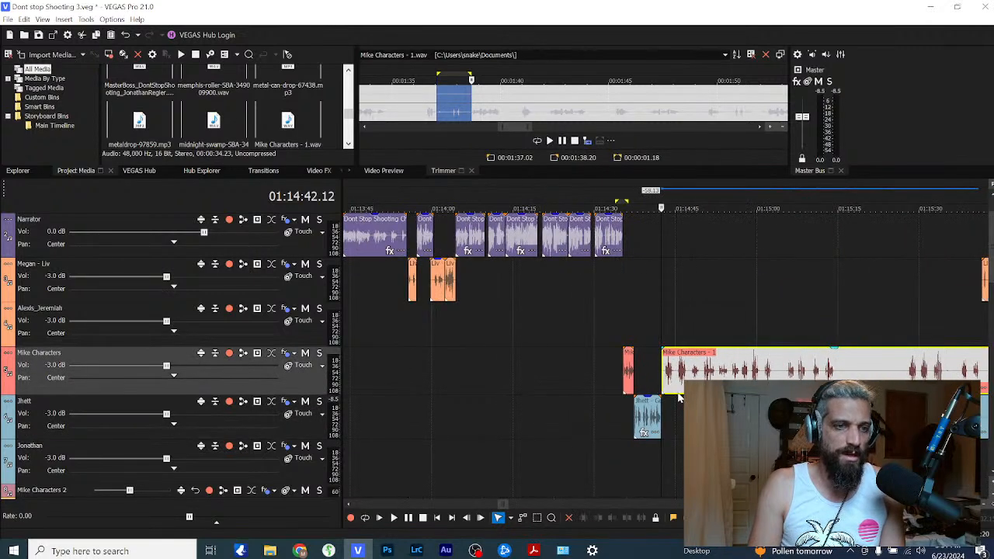
pyautogui.scroll(3, 678, 397)
pyautogui.press('space')
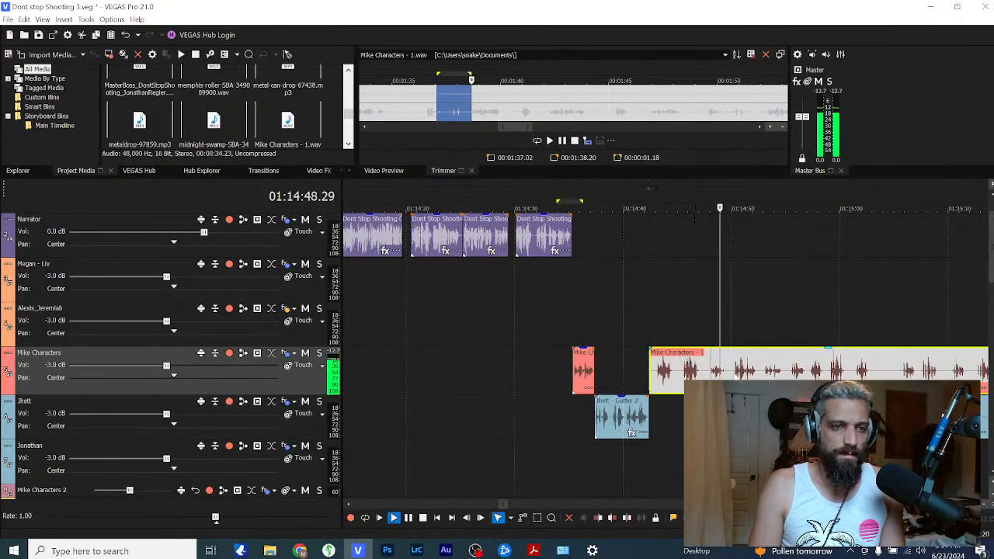
pyautogui.scroll(2, 665, 350)
pyautogui.press('Return')
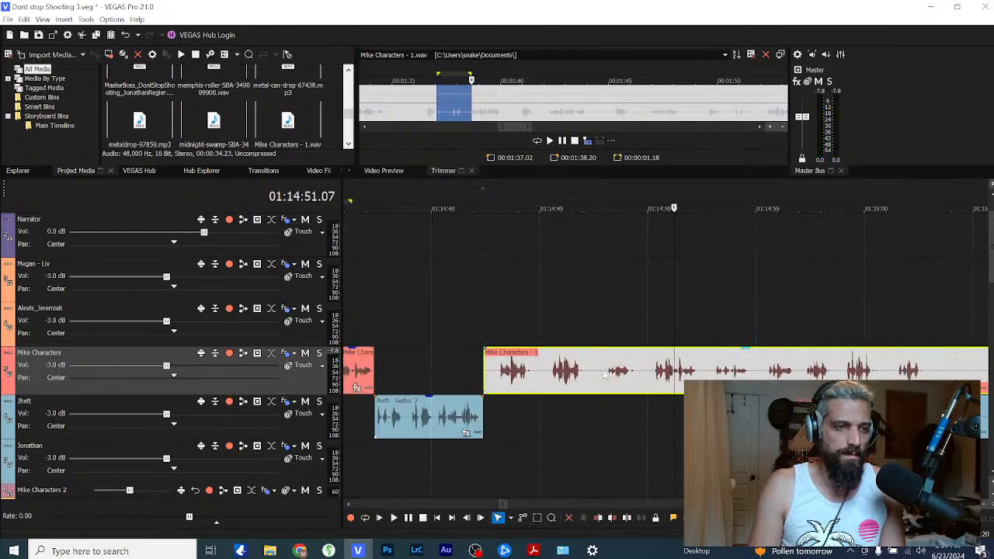
# Step: Split Mike Characters at about 01:14:48, delete the portion before the split, and slide the rest back to about 01:14:42
pyautogui.click(602, 373)
pyautogui.press('s')
pyautogui.click(556, 376)
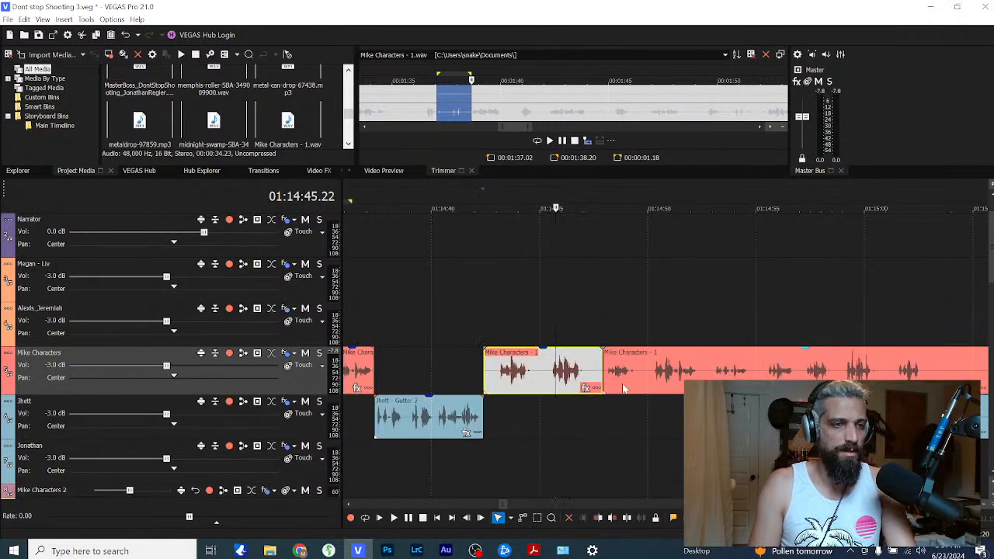
pyautogui.press('Delete')
pyautogui.moveTo(623, 388); pyautogui.dragTo(645, 377)
# Step: Split Mike Characters after its first line at about 01:14:44, separating the remainder from that line
pyautogui.click(523, 383)
pyautogui.press('s')
# Step: Normalize the short Mike Characters clip at about 01:14:42 and lower its gain to balance with Jhett's preceding line
pyautogui.rightClick(498, 374)
pyautogui.press('w')
pyautogui.press('n')
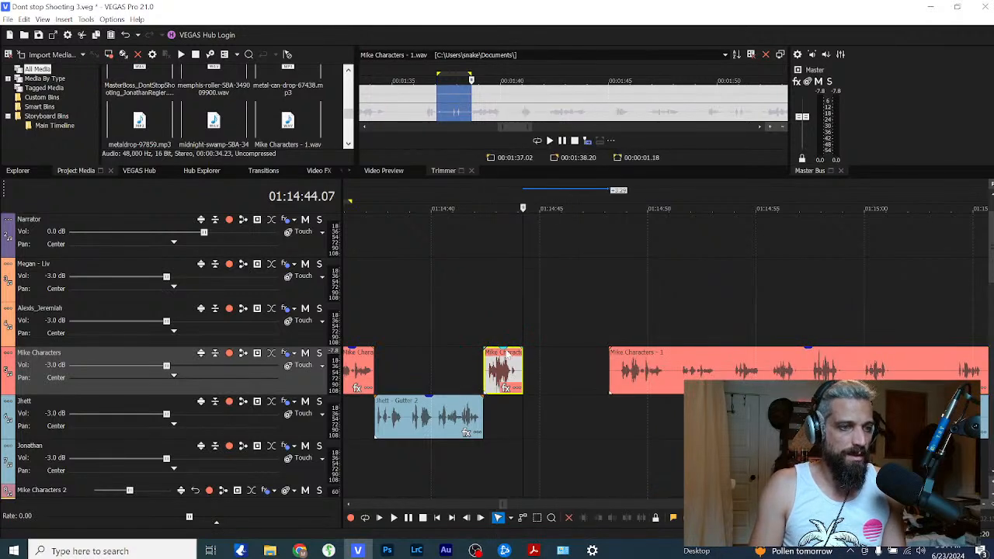
pyautogui.moveTo(507, 351); pyautogui.dragTo(506, 365)
pyautogui.click(455, 378)
pyautogui.press('space')
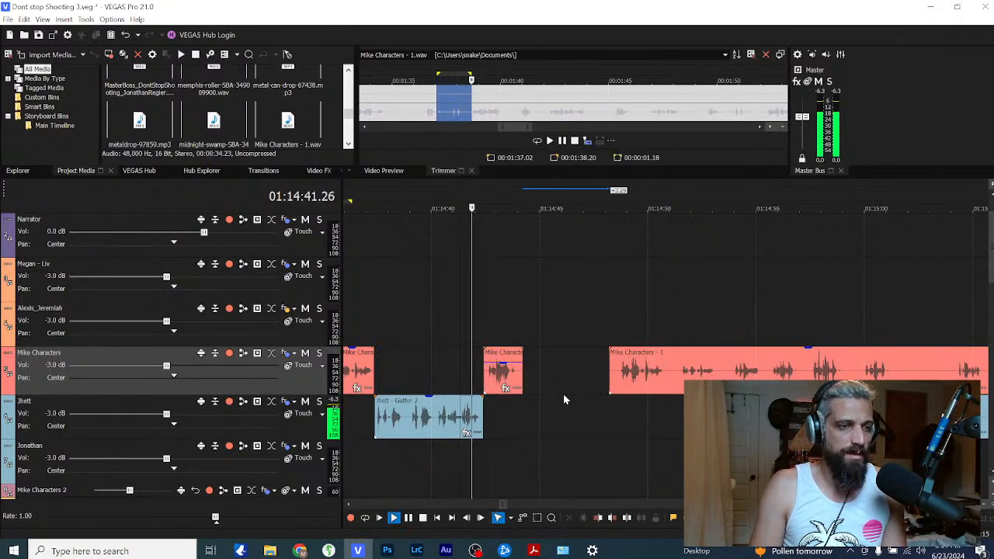
pyautogui.scroll(-3, 567, 393)
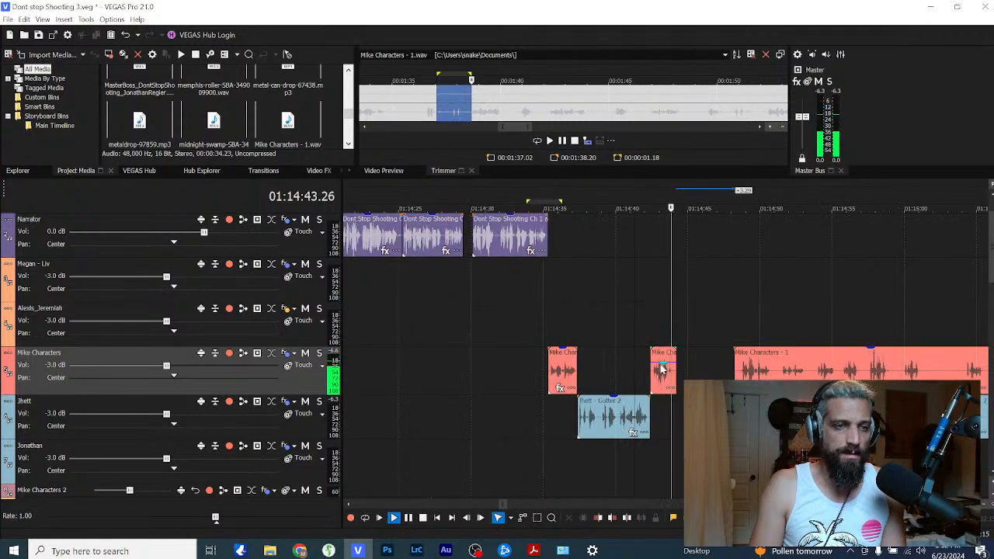
pyautogui.click(623, 379)
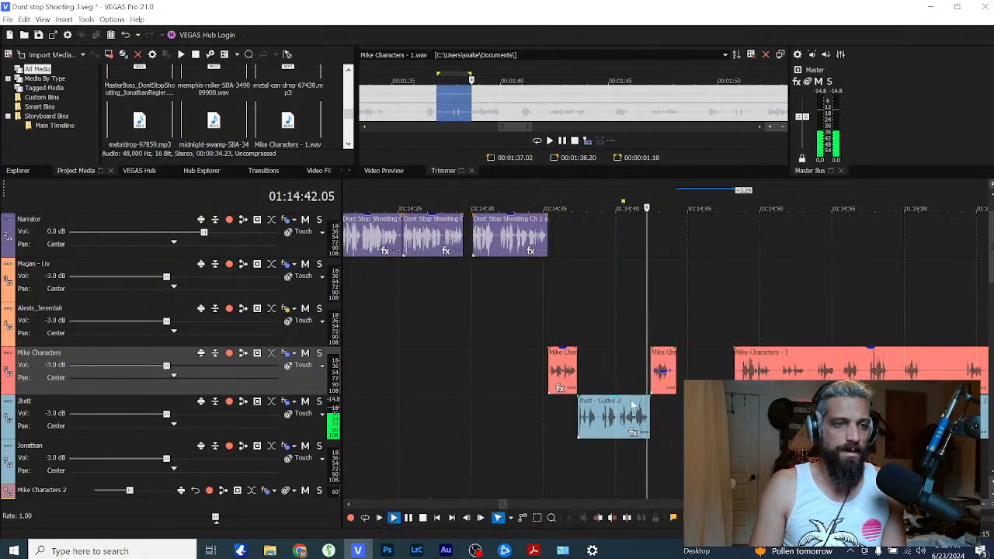
# Step: Move the remaining Mike Characters clip out of the way to about 01:14:55
pyautogui.scroll(2, 632, 403)
pyautogui.scroll(-2, 633, 402)
pyautogui.moveTo(779, 376); pyautogui.dragTo(882, 375)
pyautogui.scroll(-3, 835, 342)
# Step: Slide the Take 6 narration clip back to the end of the Mike Characters line at about 01:14:44 and play its opening
pyautogui.moveTo(990, 269); pyautogui.dragTo(989, 255)
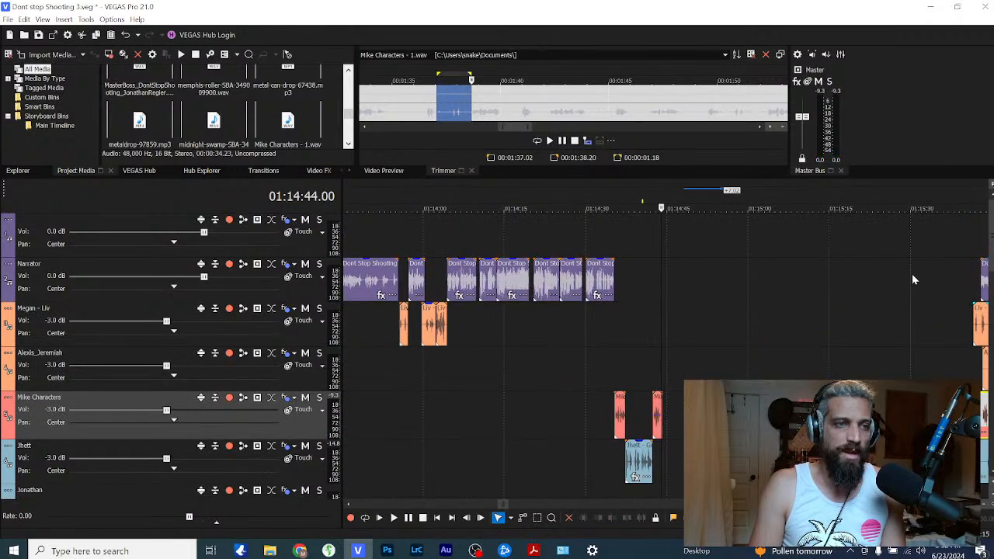
pyautogui.scroll(-2, 913, 279)
pyautogui.moveTo(913, 280); pyautogui.dragTo(695, 289)
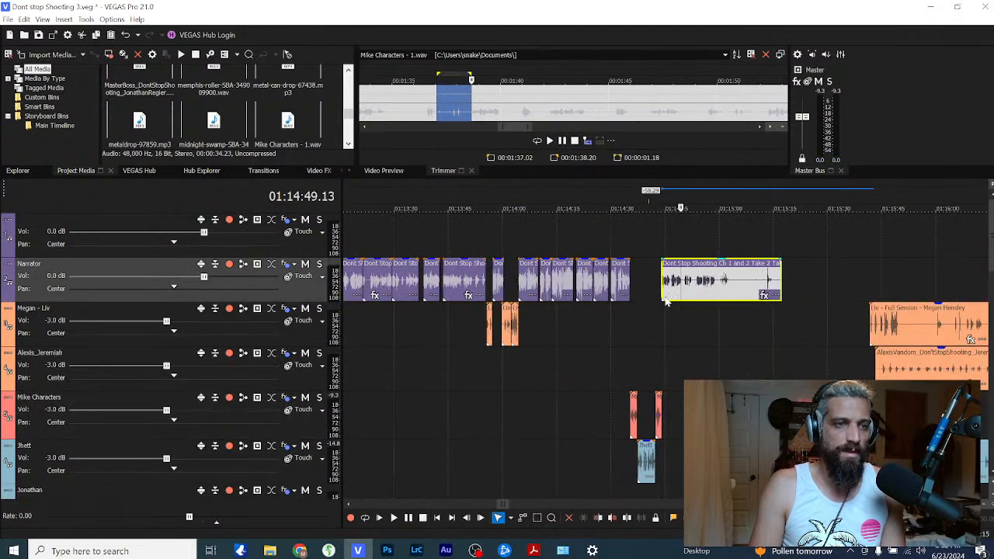
pyautogui.scroll(3, 666, 302)
pyautogui.click(588, 294)
pyautogui.press('space')
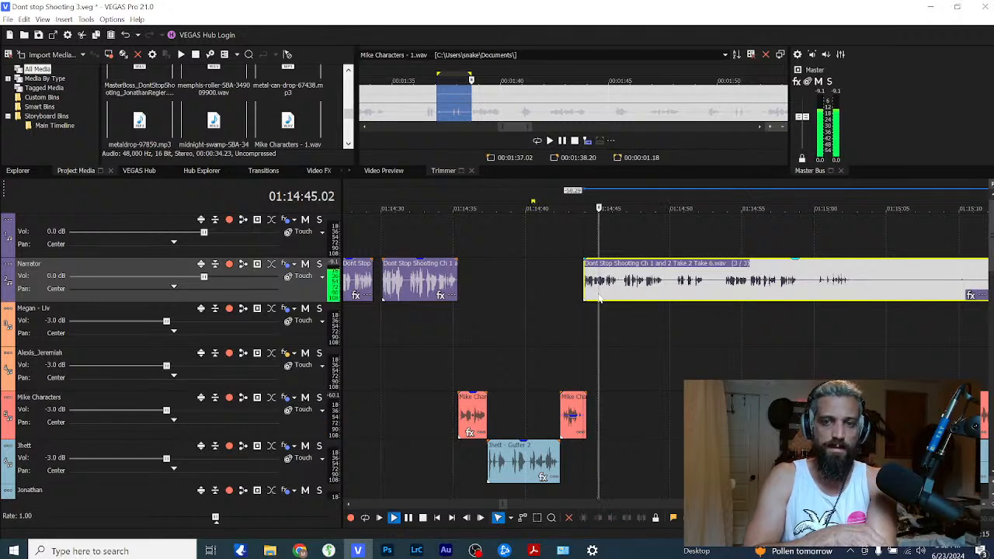
pyautogui.press('space')
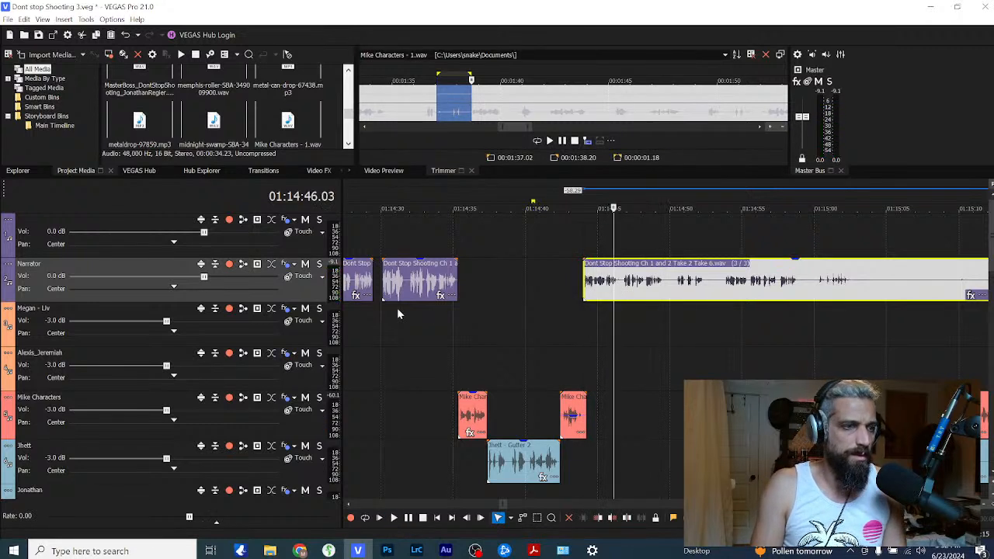
# Step: Compare the previous narration clip at about 01:14:31 with the Take 6 narration at about 01:14:44 and 01:14:53
pyautogui.click(397, 307)
pyautogui.press('space')
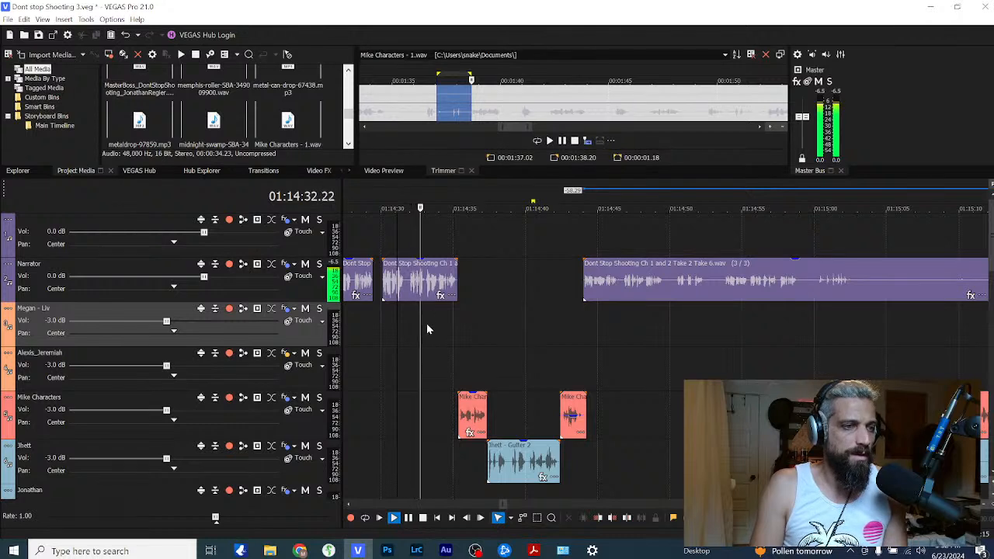
pyautogui.click(584, 304)
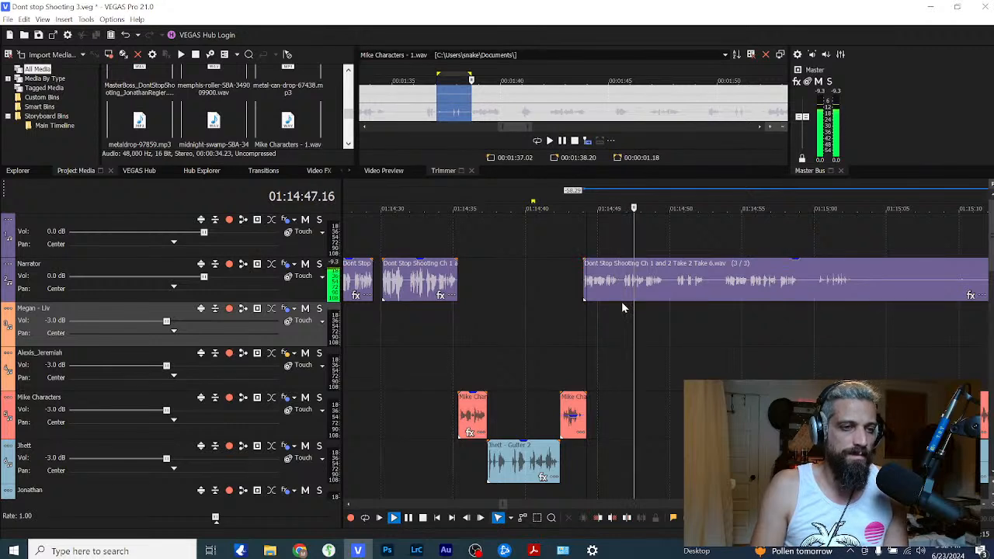
pyautogui.click(722, 300)
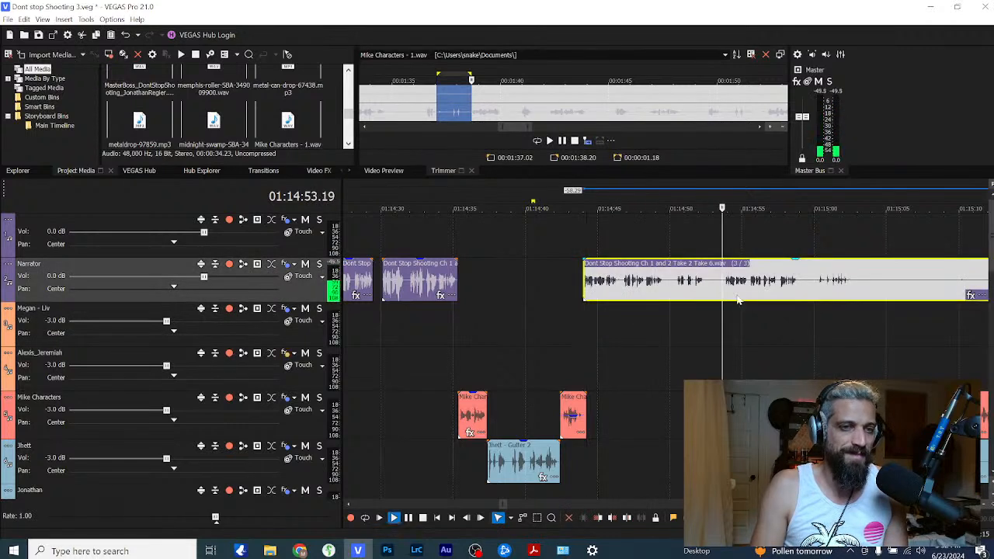
# Step: Trim the Take 6 narration clip's start to about 01:14:53 and extend its end to about 01:15:44
pyautogui.moveTo(584, 287); pyautogui.dragTo(724, 293)
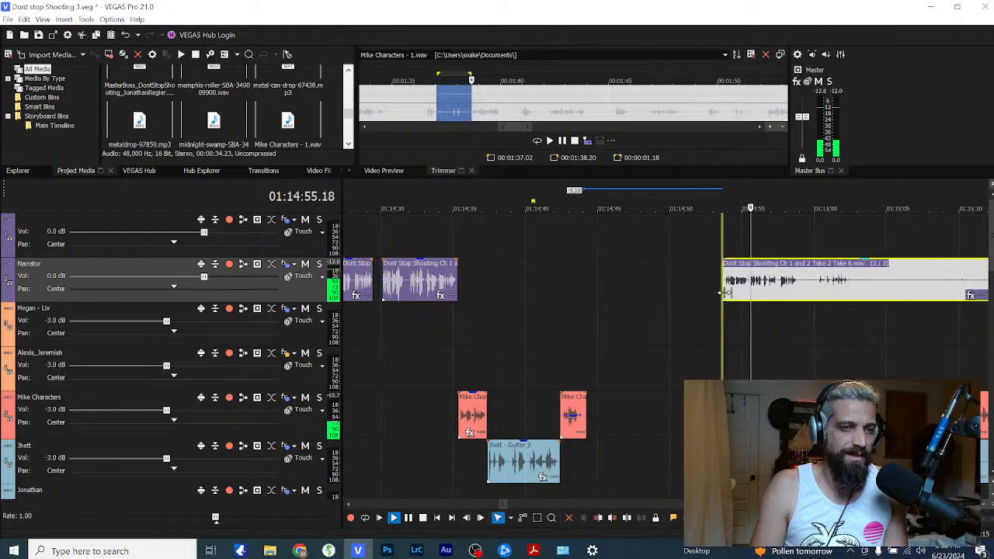
pyautogui.scroll(-1, 738, 307)
pyautogui.scroll(-3, 795, 283)
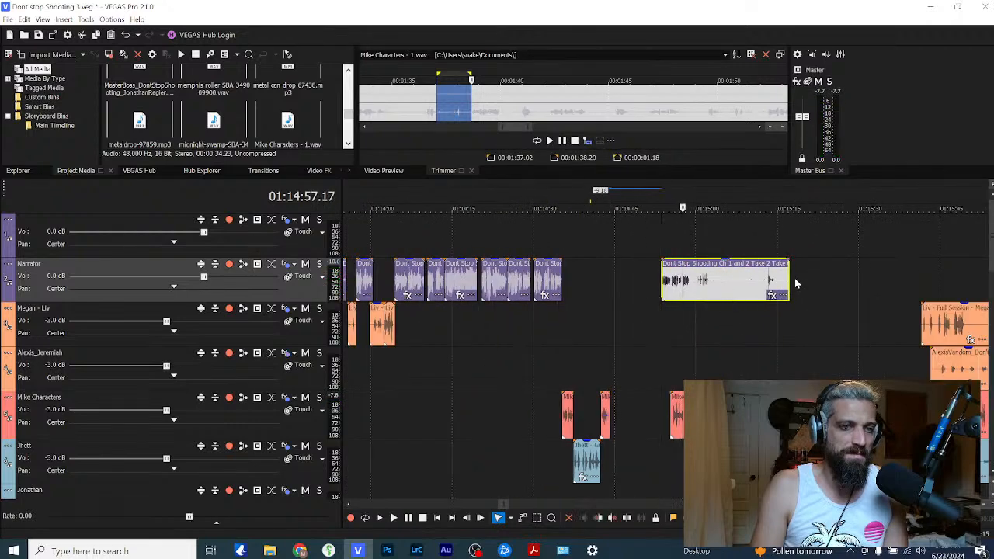
pyautogui.moveTo(790, 284); pyautogui.dragTo(936, 284)
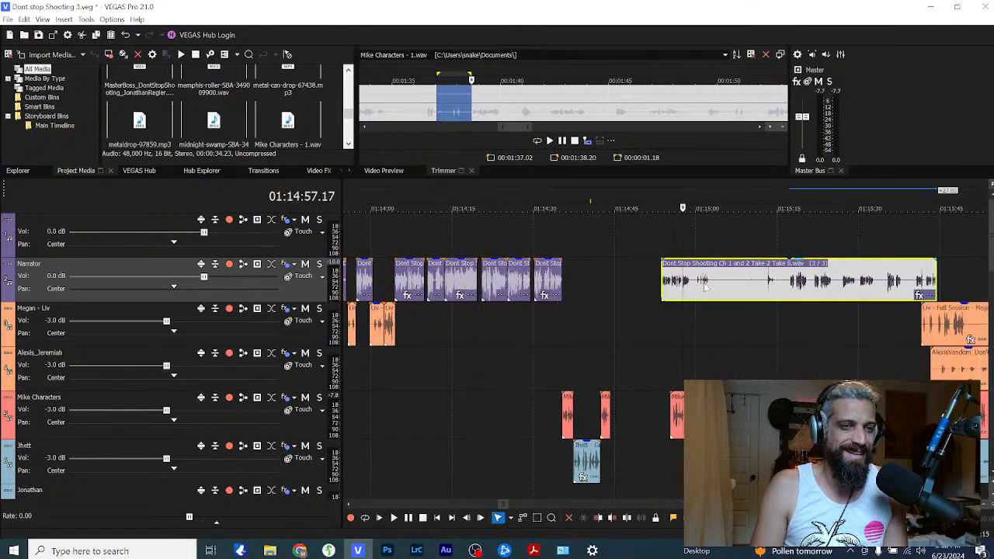
# Step: Slide the Take 6 narration clip back to about 01:14:46 and compare it by ear with the previous narration clip
pyautogui.moveTo(699, 285); pyautogui.dragTo(660, 286)
pyautogui.click(638, 287)
pyautogui.press('space')
pyautogui.scroll(4, 656, 303)
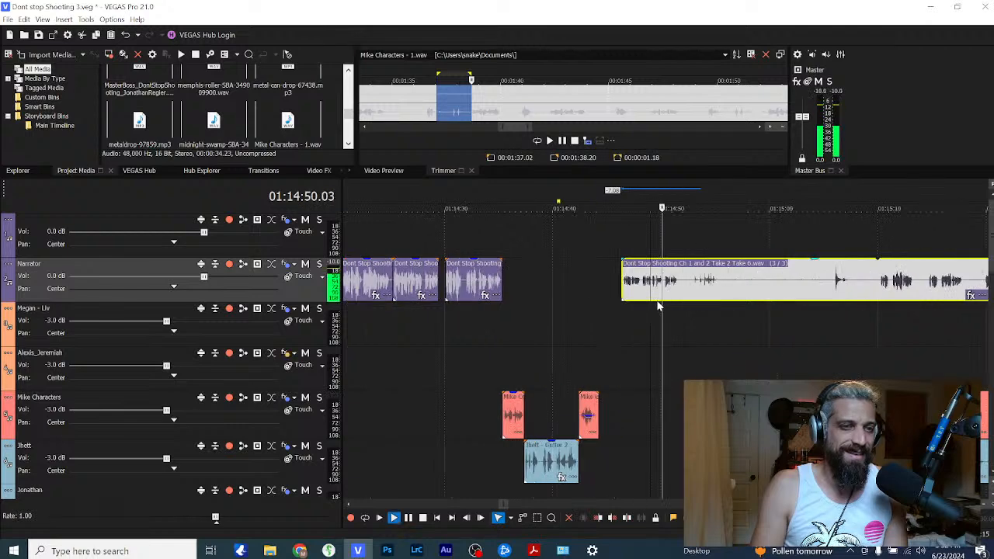
pyautogui.click(414, 281)
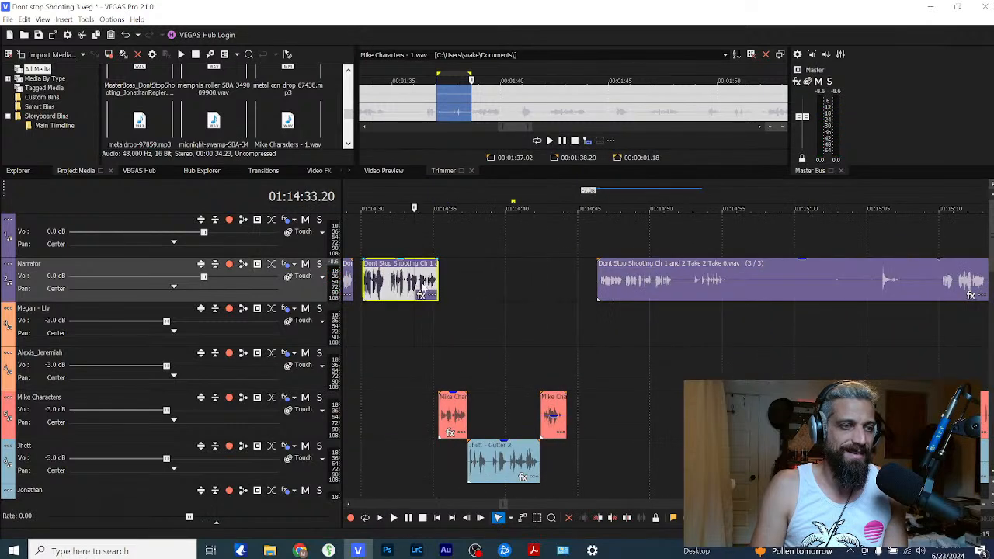
pyautogui.press('space')
pyautogui.click(635, 295)
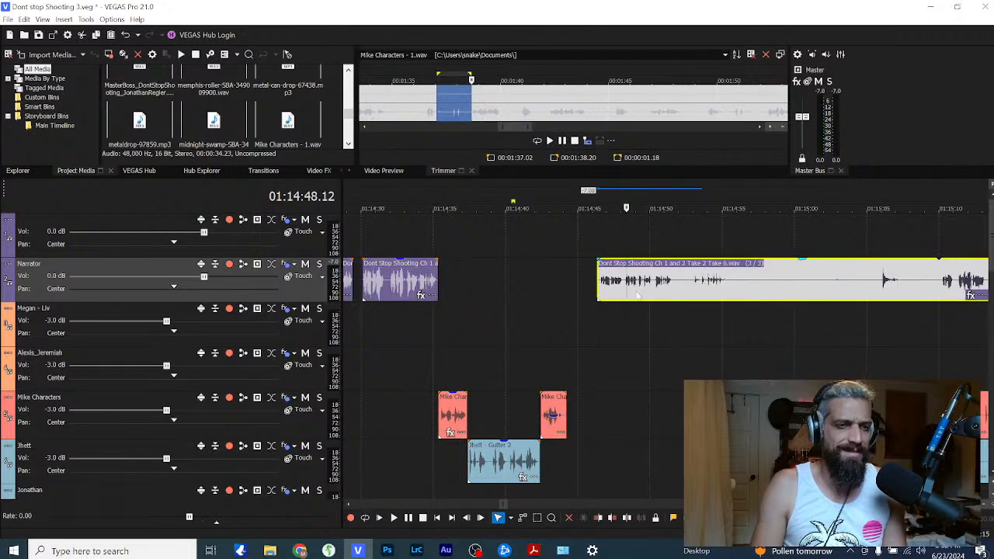
# Step: Delete the Take 6 narration clip and bring the following Dont Stop Shooting Ch 1 and 2 narration clip back to about 01:15:00
pyautogui.scroll(-15, 741, 289)
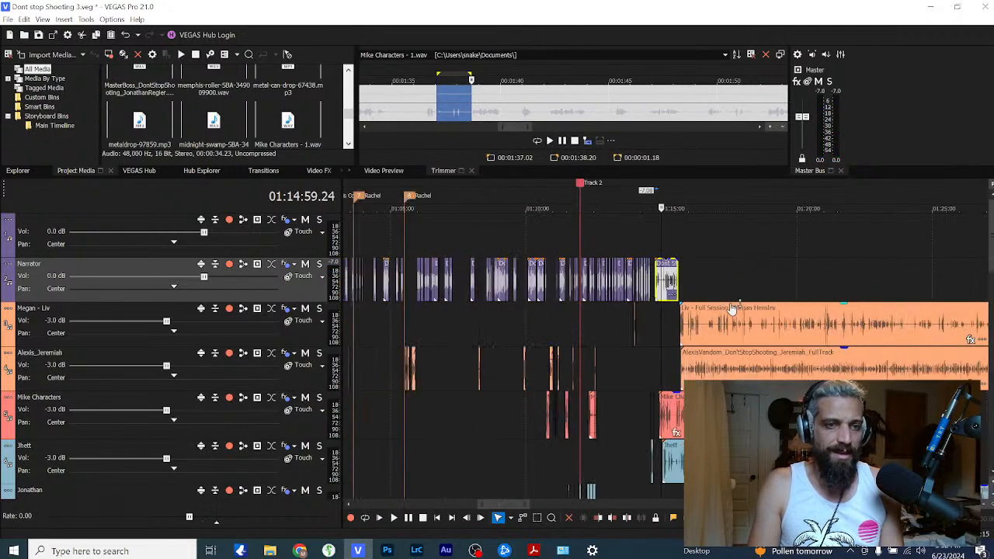
pyautogui.press('Delete')
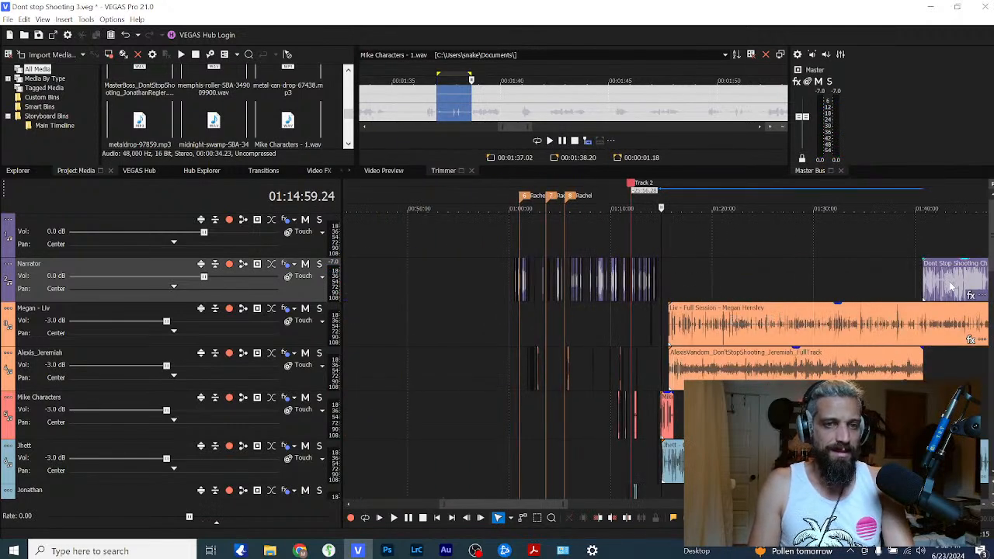
pyautogui.moveTo(932, 284); pyautogui.dragTo(668, 282)
pyautogui.click(669, 284)
pyautogui.scroll(3, 641, 324)
pyautogui.scroll(5, 638, 328)
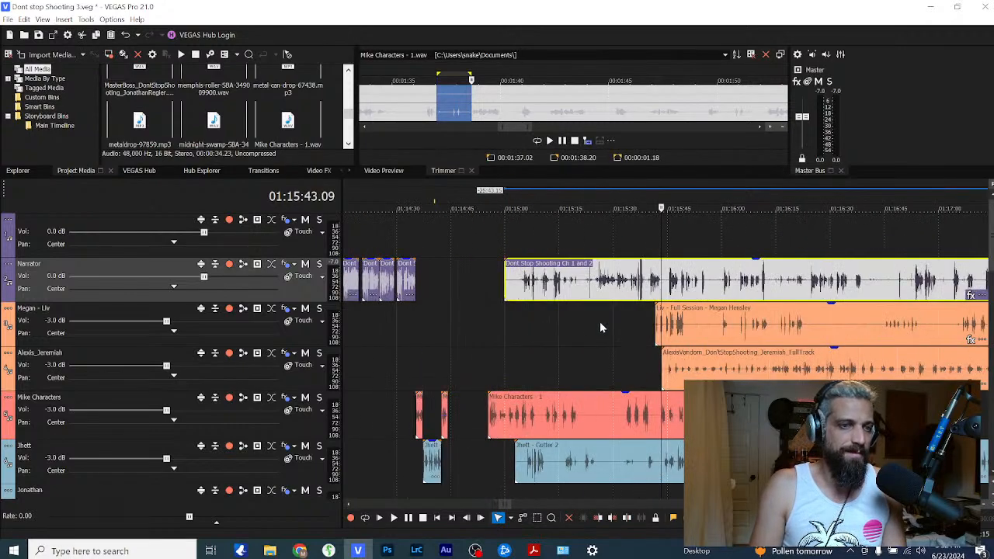
# Step: Slide the Dont Stop Shooting Ch 1 and 2 narration clip back so it starts at about 01:14:41
pyautogui.click(521, 288)
pyautogui.scroll(-5, 583, 296)
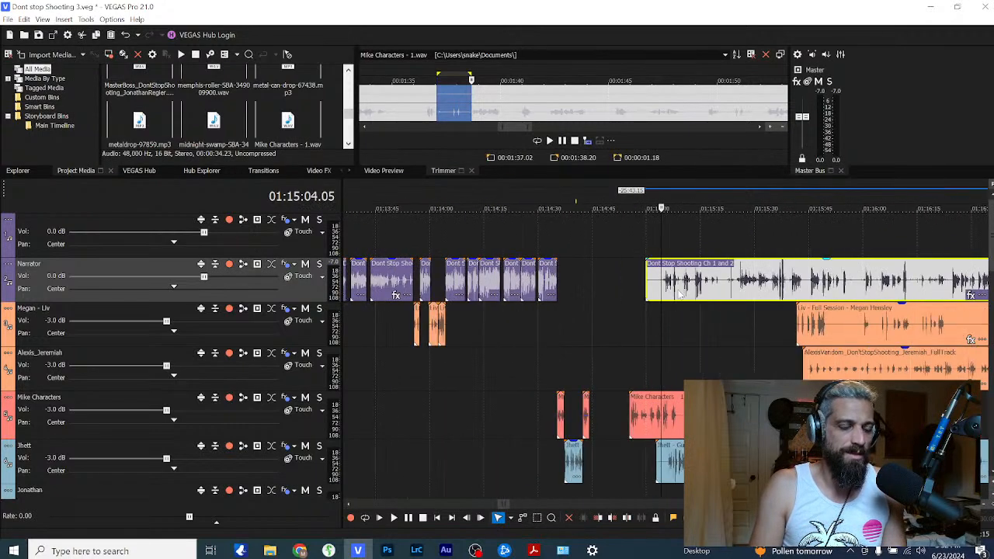
pyautogui.scroll(5, 673, 299)
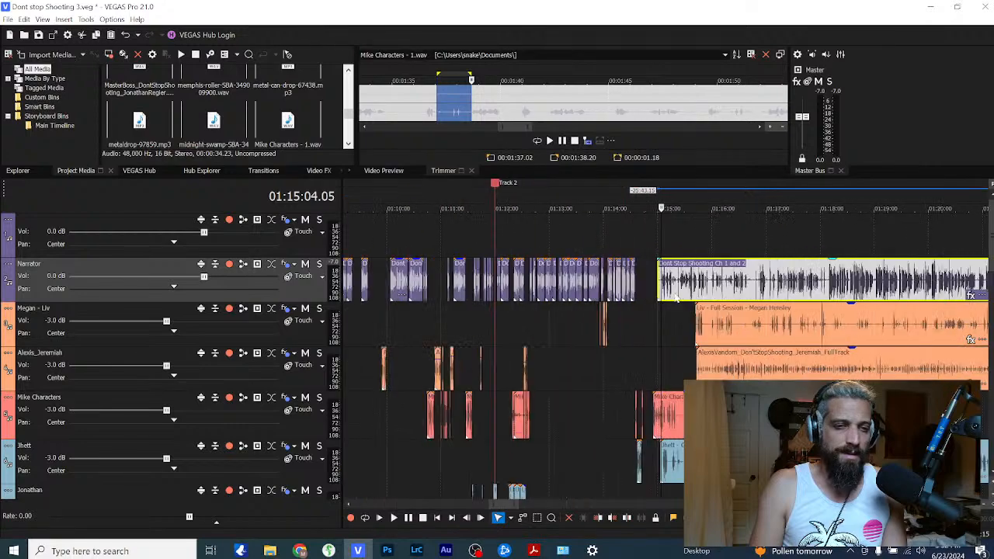
pyautogui.scroll(1, 676, 297)
pyautogui.moveTo(675, 297); pyautogui.dragTo(541, 297)
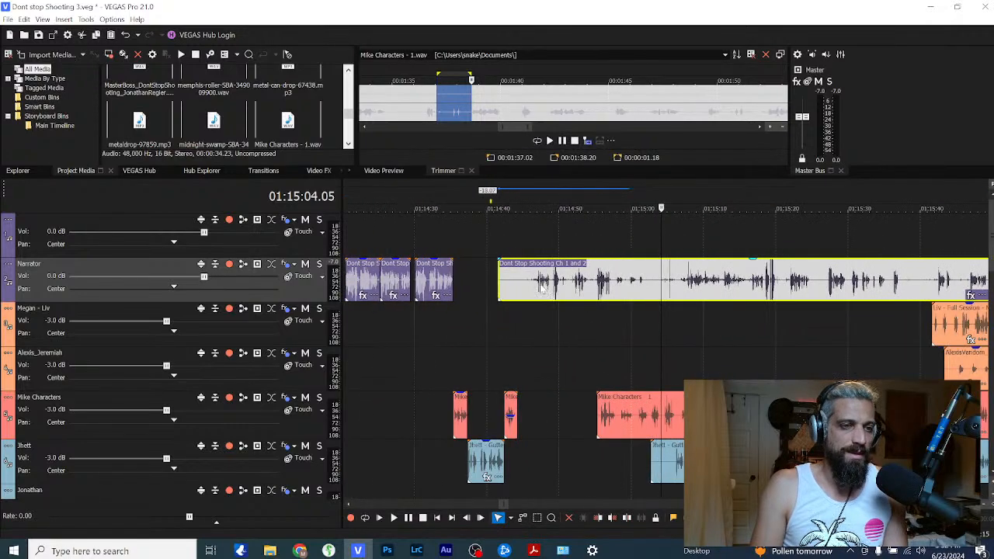
# Step: Listen to the Ch 1 and 2 narration clip at about 01:14:47 and 01:15:07 to identify its passage
pyautogui.click(541, 295)
pyautogui.press('space')
pyautogui.click(683, 301)
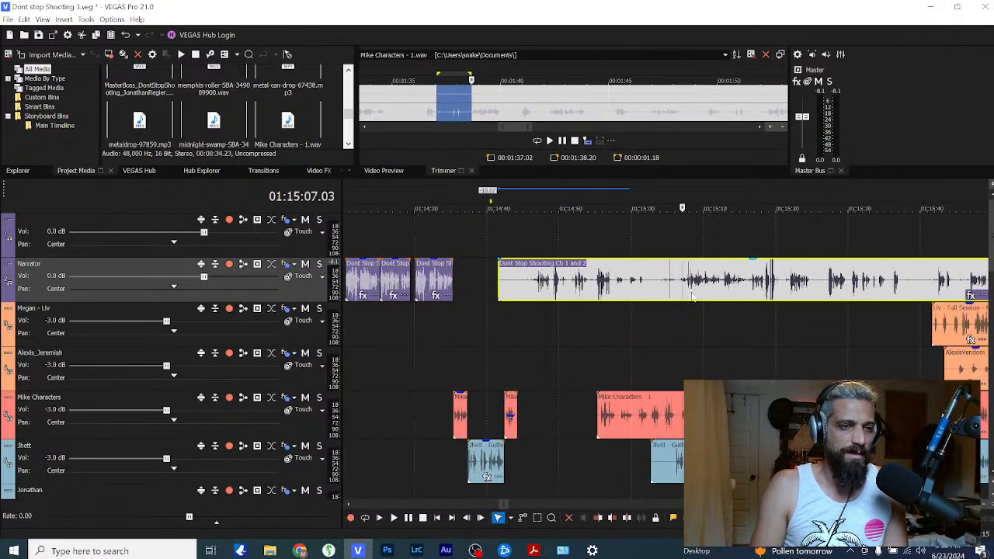
pyautogui.press('Return')
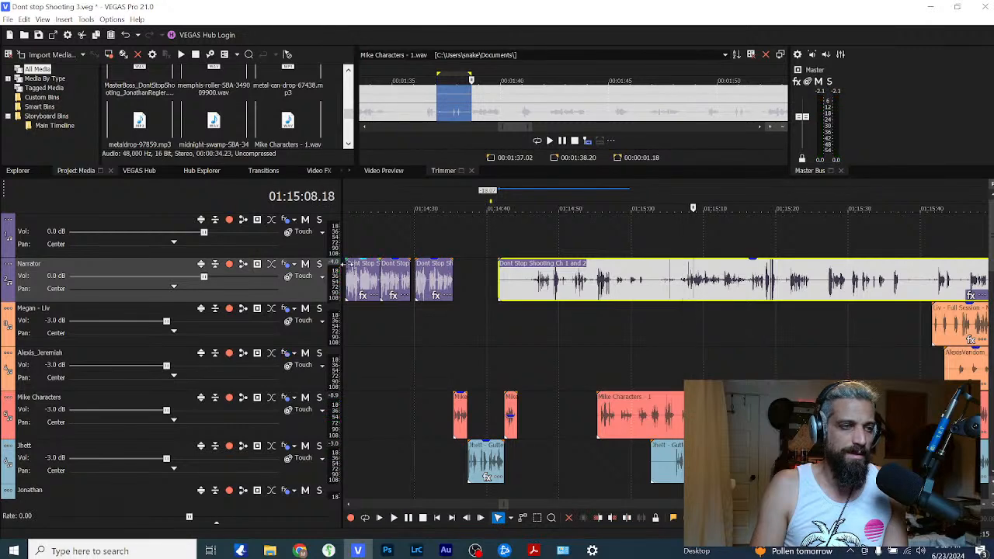
# Step: Solo the Narrator track and spot-check the long Ch 1 and 2 narration clip up to about 01:37:09
pyautogui.click(319, 264)
pyautogui.scroll(-4, 726, 307)
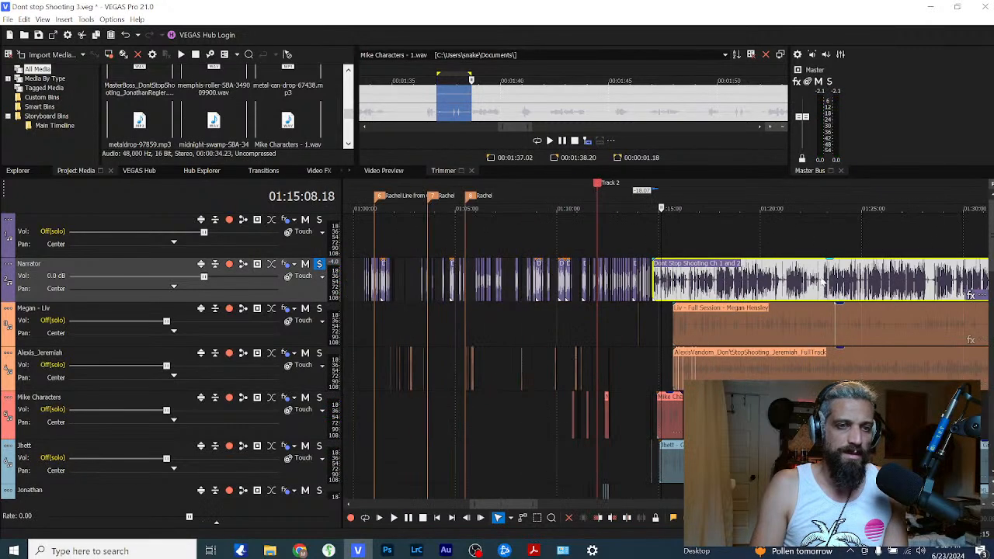
pyautogui.click(854, 284)
pyautogui.click(851, 295)
pyautogui.press('space')
pyautogui.scroll(-2, 855, 299)
pyautogui.click(789, 291)
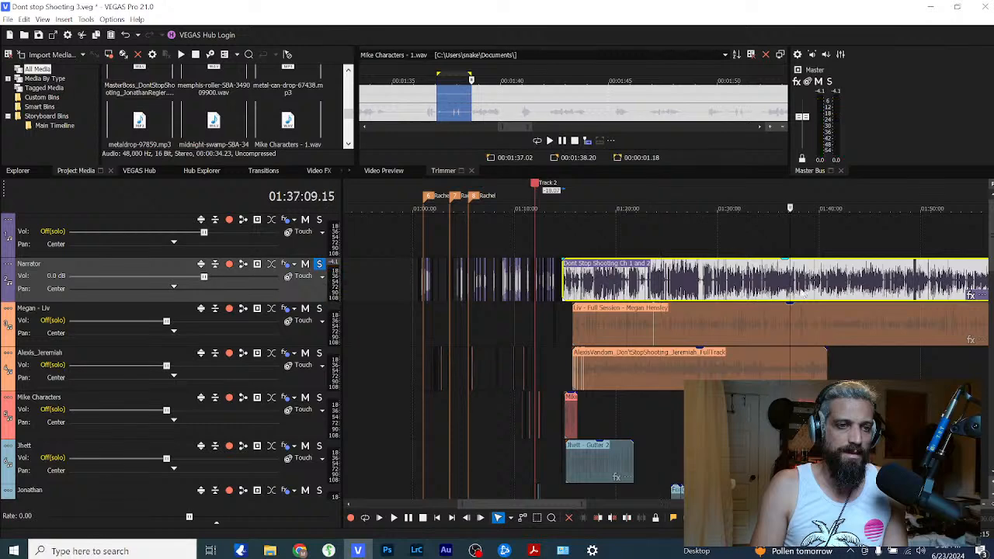
# Step: Listen near the end of the Ch 1 and 2 narration clip, around 02:00:10 to 02:05:31, to locate the needed narration
pyautogui.scroll(-2, 811, 294)
pyautogui.click(778, 295)
pyautogui.scroll(2, 818, 294)
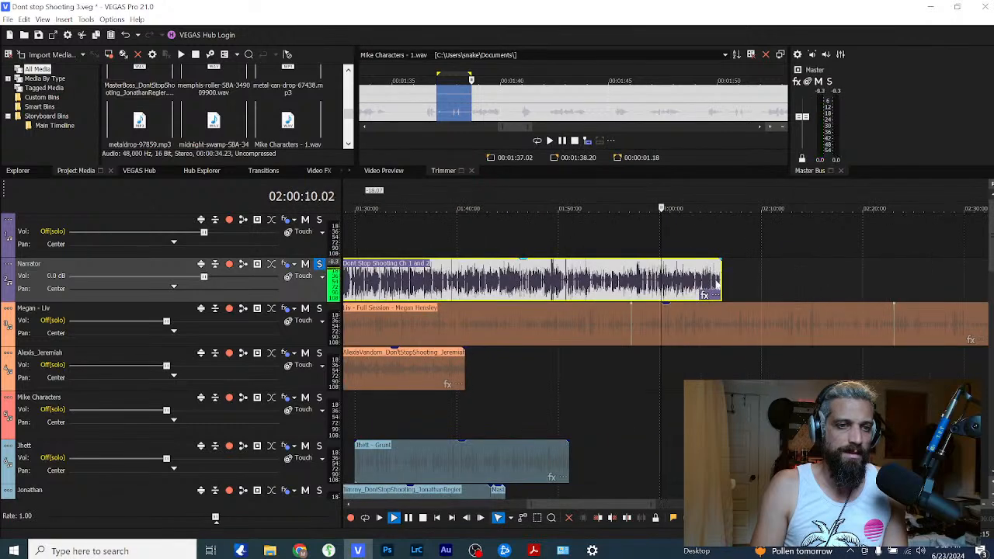
pyautogui.click(715, 294)
pyautogui.scroll(4, 690, 294)
pyautogui.scroll(2, 689, 294)
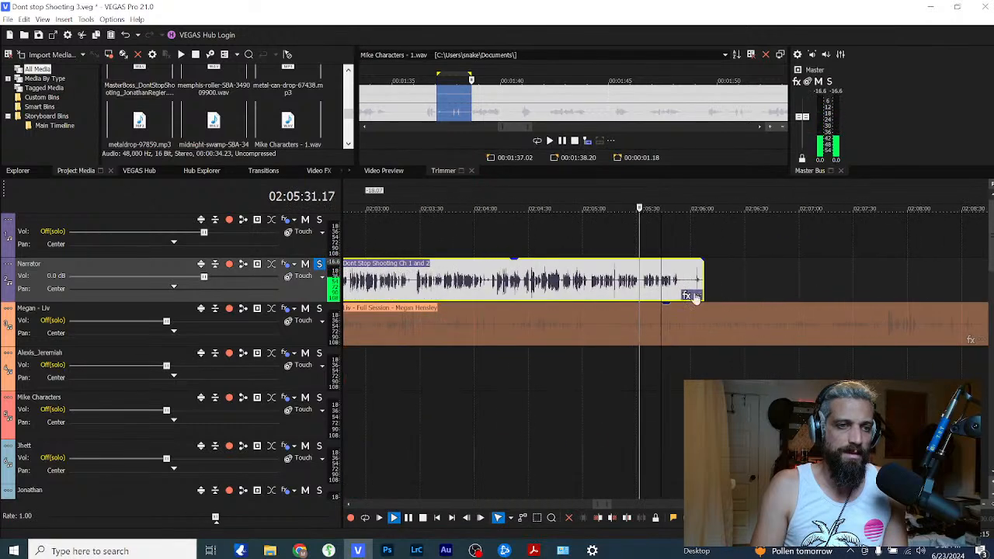
# Step: Listen to the tail of the Ch 1 and 2 narration clip, from about 02:05:48 to 02:05:53
pyautogui.click(666, 298)
pyautogui.scroll(3, 666, 297)
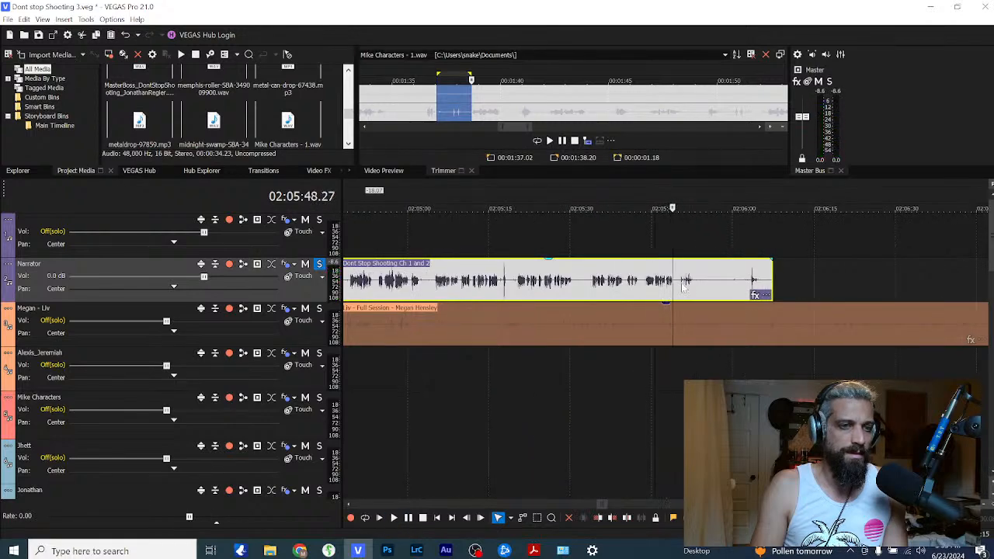
pyautogui.click(682, 288)
pyautogui.scroll(-2, 681, 289)
pyautogui.scroll(3, 681, 289)
pyautogui.press('space')
pyautogui.scroll(-10, 680, 290)
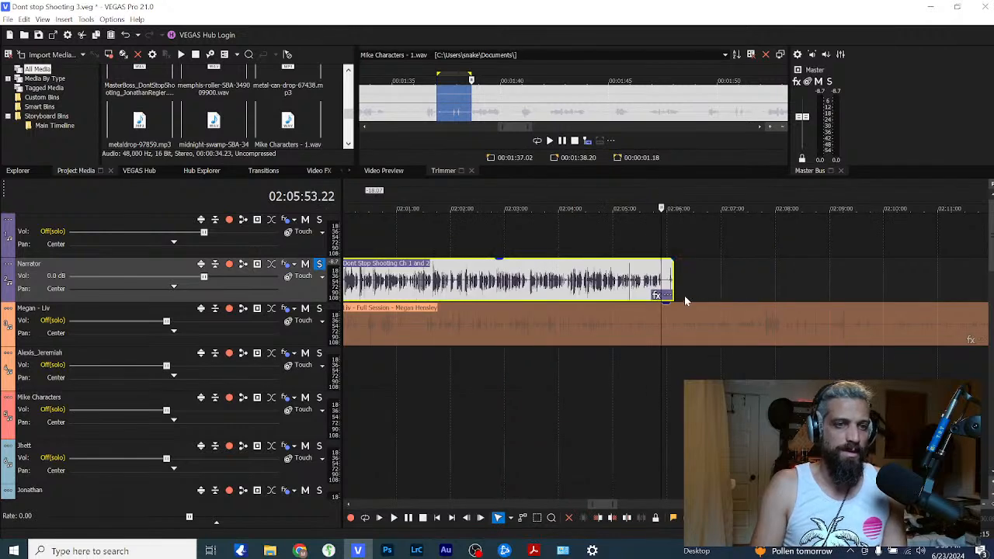
# Step: Slide the Chapters 3 4 narration clip to start at about 03:06:18 and listen to its opening passages
pyautogui.click(846, 291)
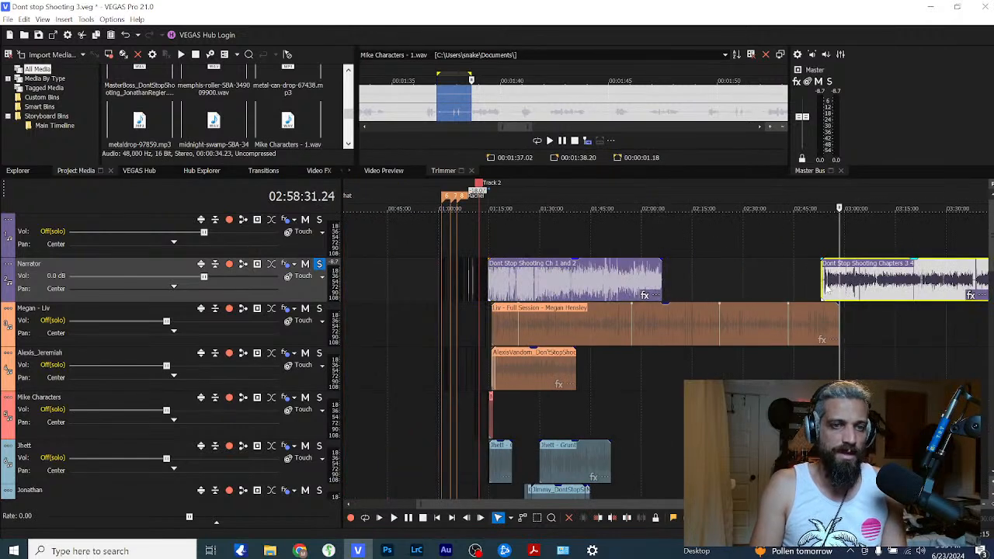
pyautogui.moveTo(826, 287); pyautogui.dragTo(872, 291)
pyautogui.scroll(8, 878, 321)
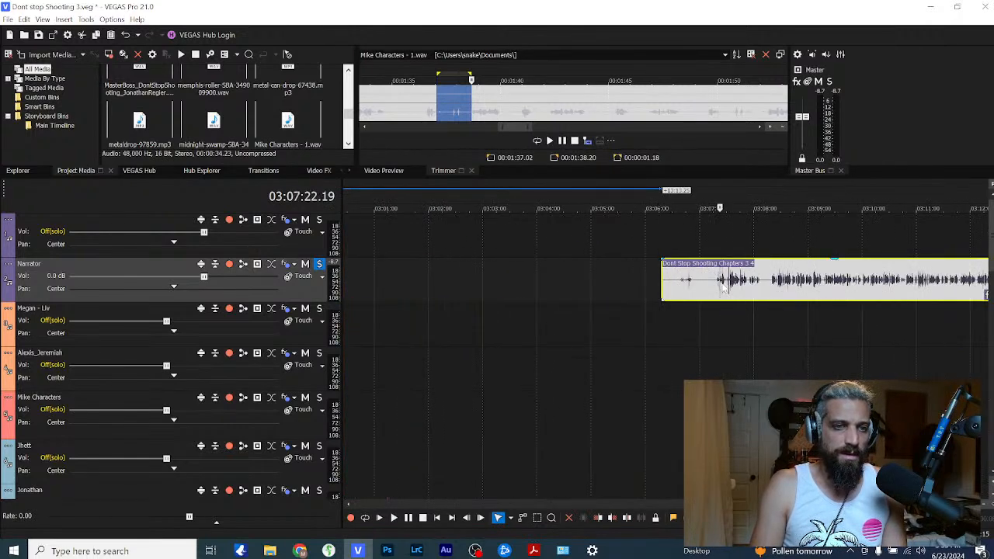
pyautogui.scroll(4, 724, 287)
pyautogui.press('space')
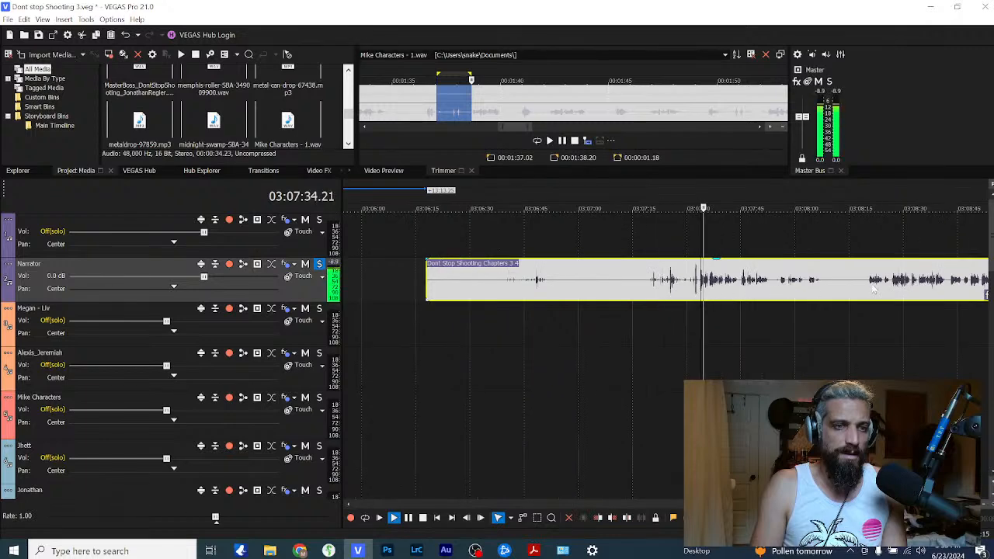
pyautogui.click(874, 289)
pyautogui.scroll(-2, 660, 298)
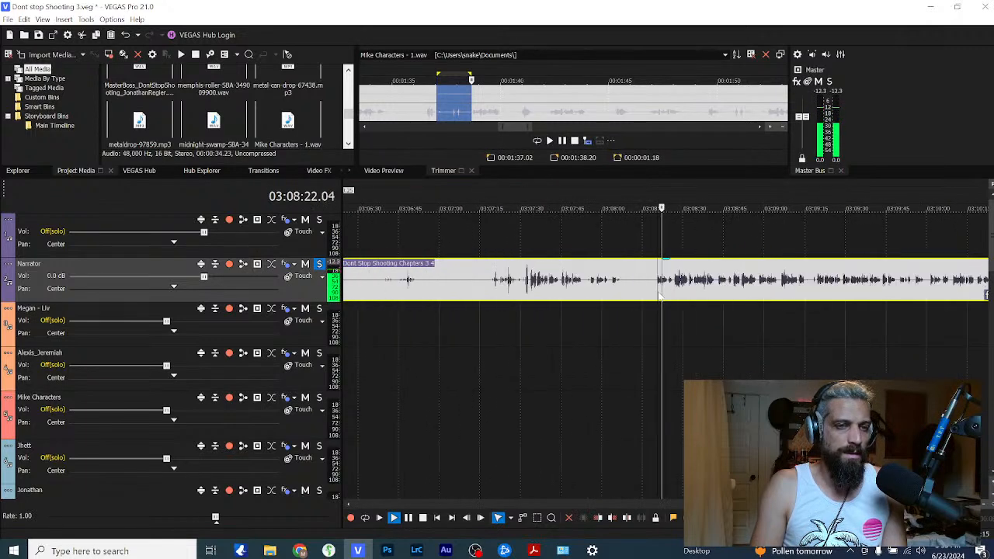
pyautogui.scroll(-3, 660, 297)
pyautogui.scroll(-4, 708, 298)
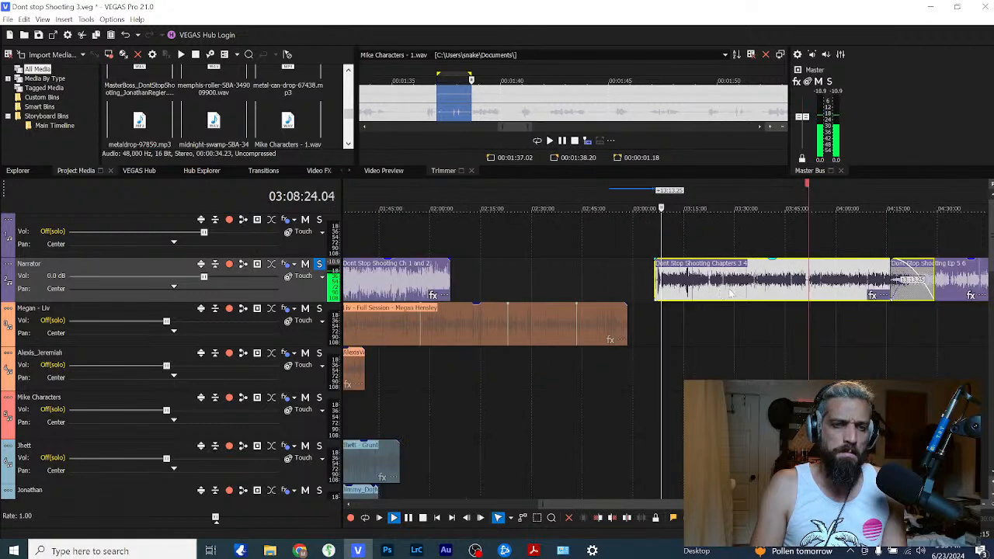
# Step: Slide the Chapters 3 4 narration clip back to start at about 02:39:04 and spot-check it around 03:39:20, 03:27:10 and 03:23:40
pyautogui.moveTo(808, 292); pyautogui.dragTo(761, 293)
pyautogui.click(765, 293)
pyautogui.scroll(3, 773, 300)
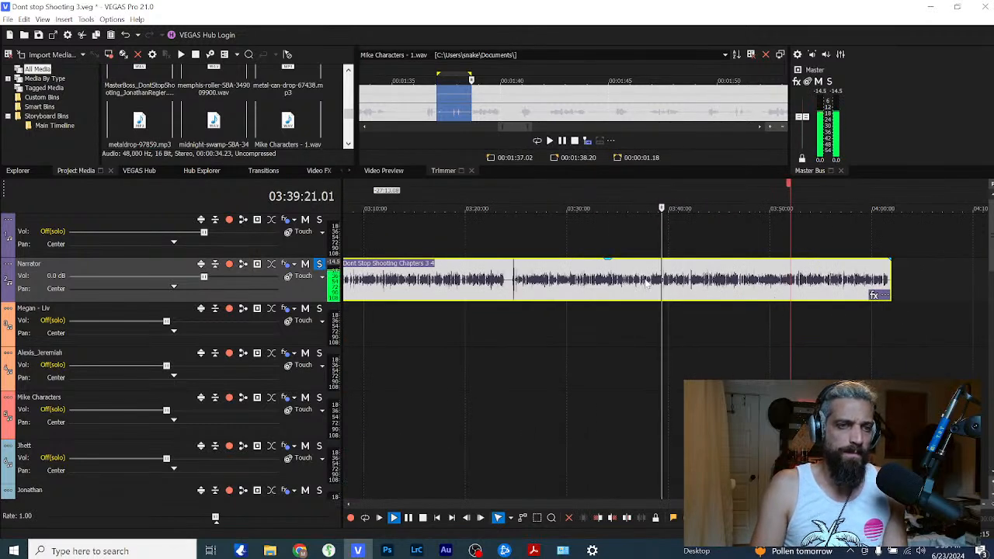
pyautogui.click(537, 289)
pyautogui.scroll(3, 596, 303)
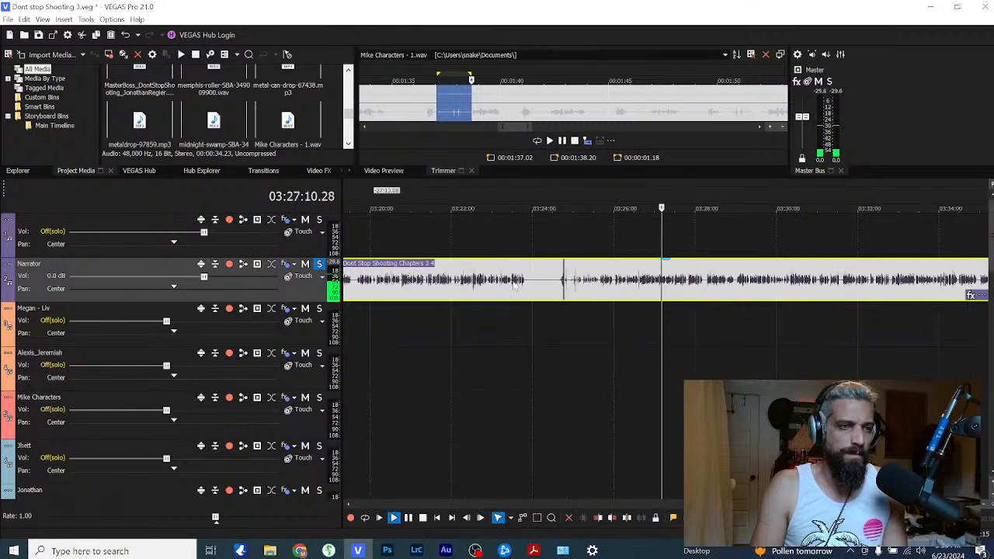
pyautogui.click(528, 287)
pyautogui.scroll(3, 635, 296)
pyautogui.scroll(-2, 610, 292)
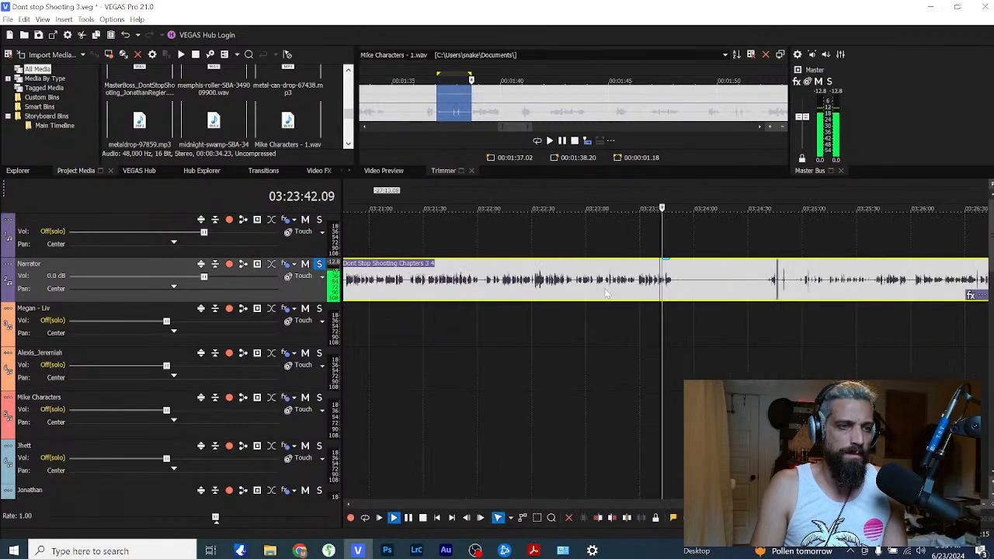
# Step: Spot-check progressively earlier passages of the Chapters 3 4 narration clip, from about 03:21:10 back to 03:00:56
pyautogui.click(523, 290)
pyautogui.scroll(-3, 566, 297)
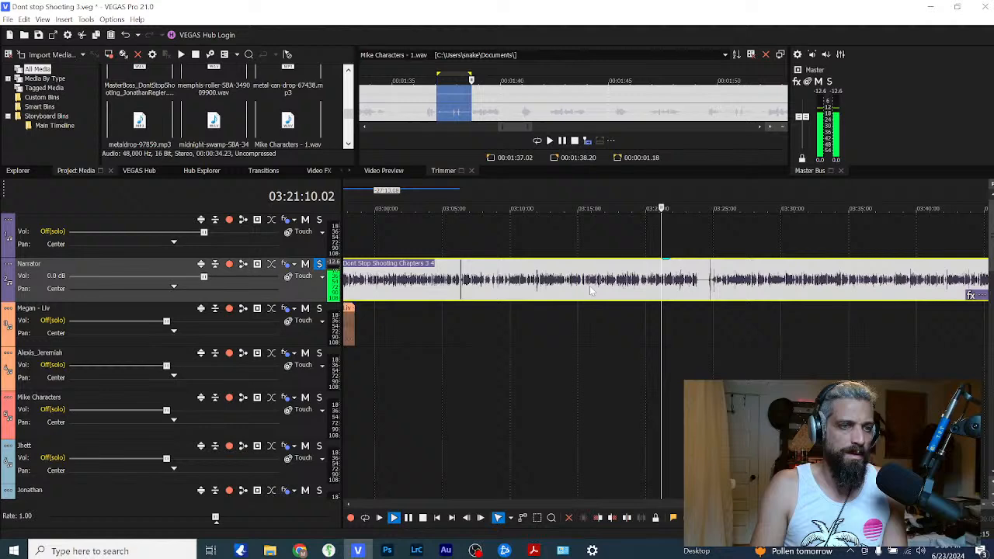
pyautogui.click(542, 289)
pyautogui.scroll(3, 581, 295)
pyautogui.scroll(-2, 584, 295)
pyautogui.click(526, 290)
pyautogui.scroll(-3, 559, 291)
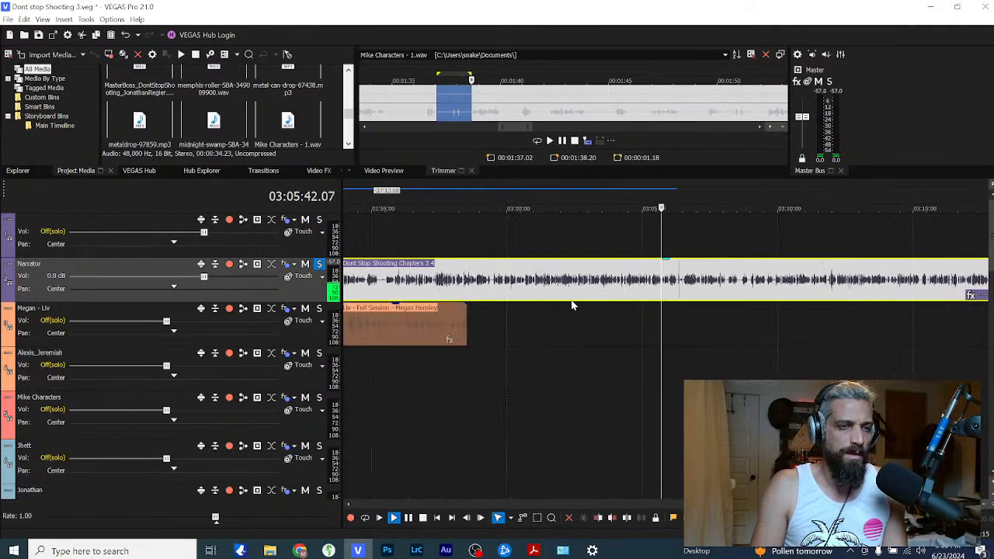
pyautogui.click(614, 288)
pyautogui.scroll(3, 628, 299)
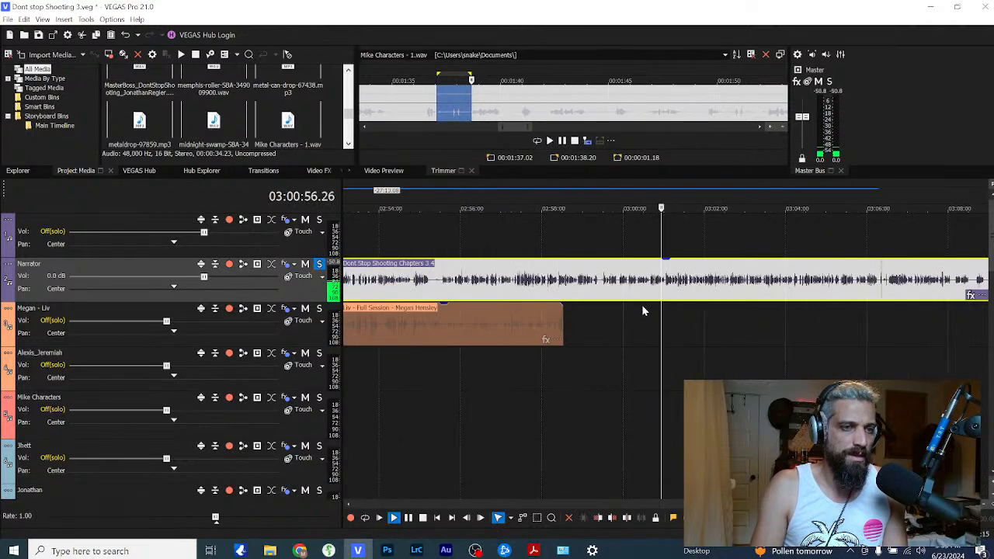
# Step: Listen forward through the Chapters 3 4 narration clip from about 03:01:10 to 03:04:15 to find the needed passage
pyautogui.click(675, 288)
pyautogui.scroll(3, 674, 293)
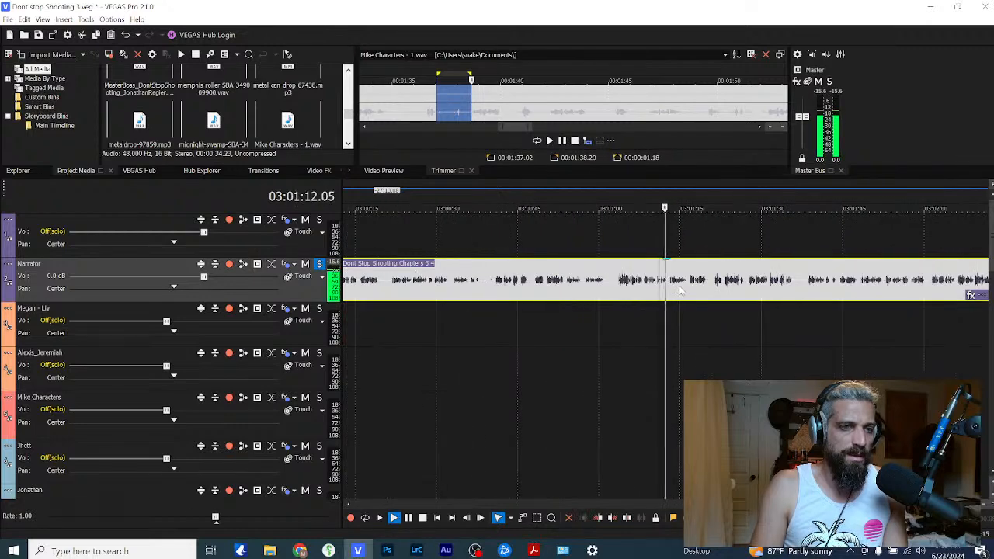
pyautogui.click(698, 295)
pyautogui.scroll(-2, 701, 298)
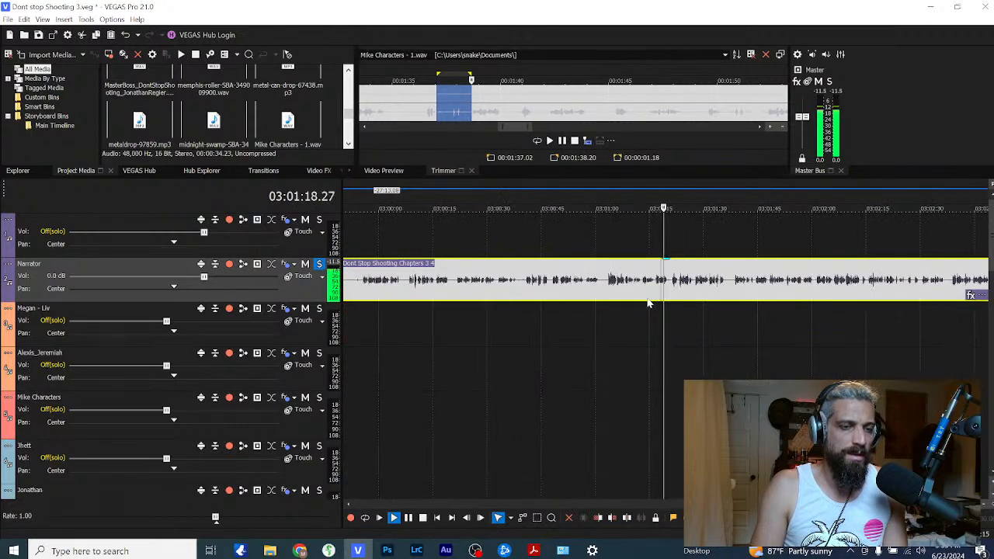
pyautogui.click(829, 289)
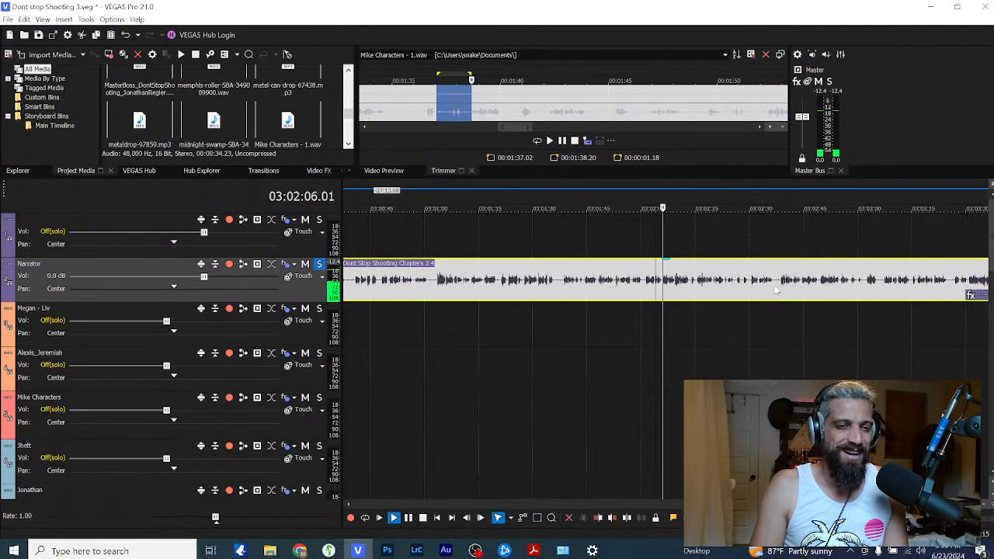
pyautogui.scroll(-1, 781, 304)
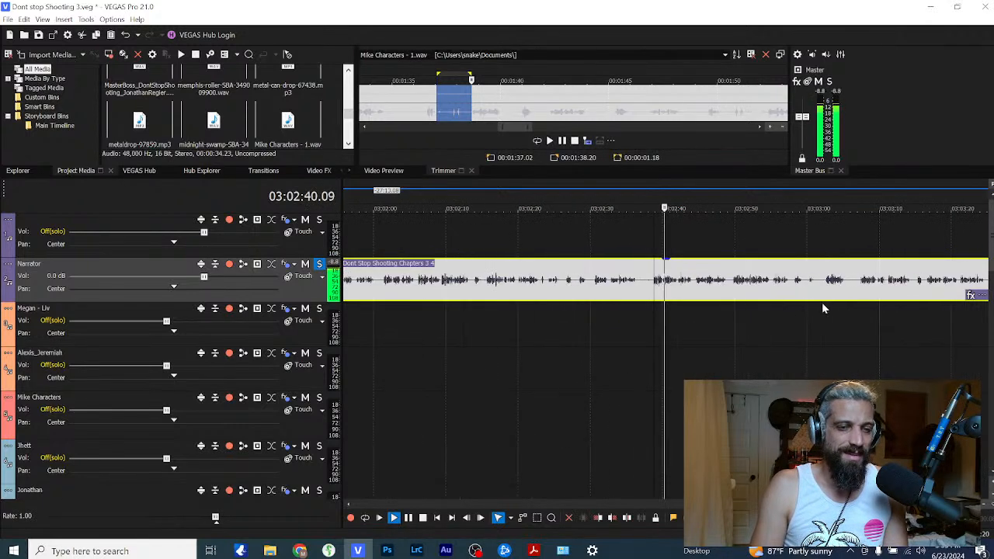
pyautogui.click(858, 289)
pyautogui.scroll(2, 745, 287)
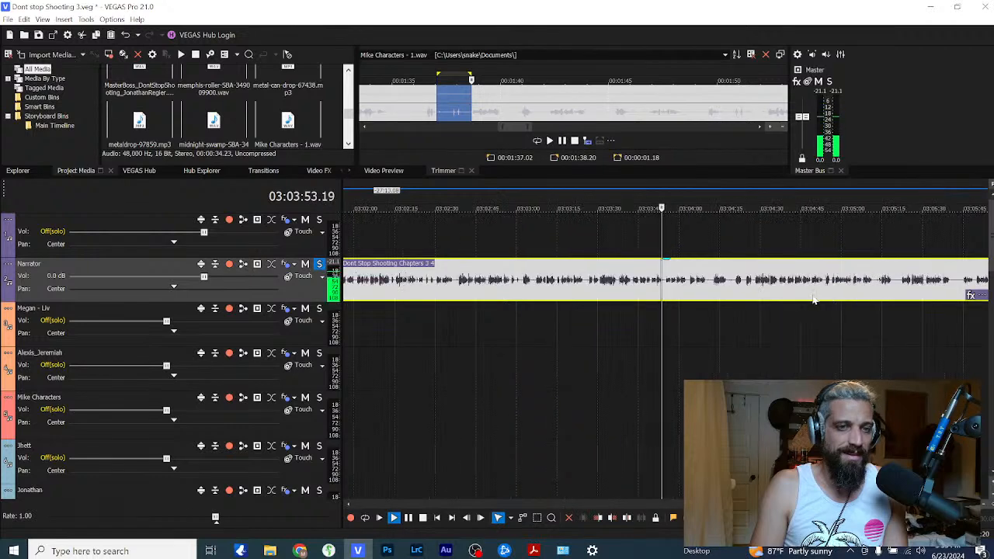
pyautogui.click(745, 284)
pyautogui.click(776, 299)
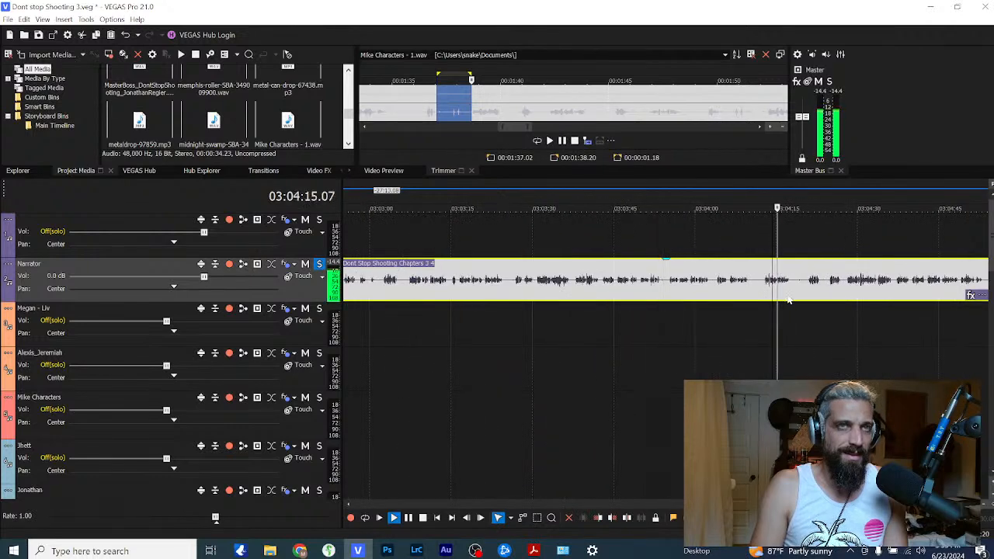
# Step: Replay the Chapters 3 4 narration between about 03:03:48 and 03:03:55 to pinpoint where the needed line starts
pyautogui.click(633, 288)
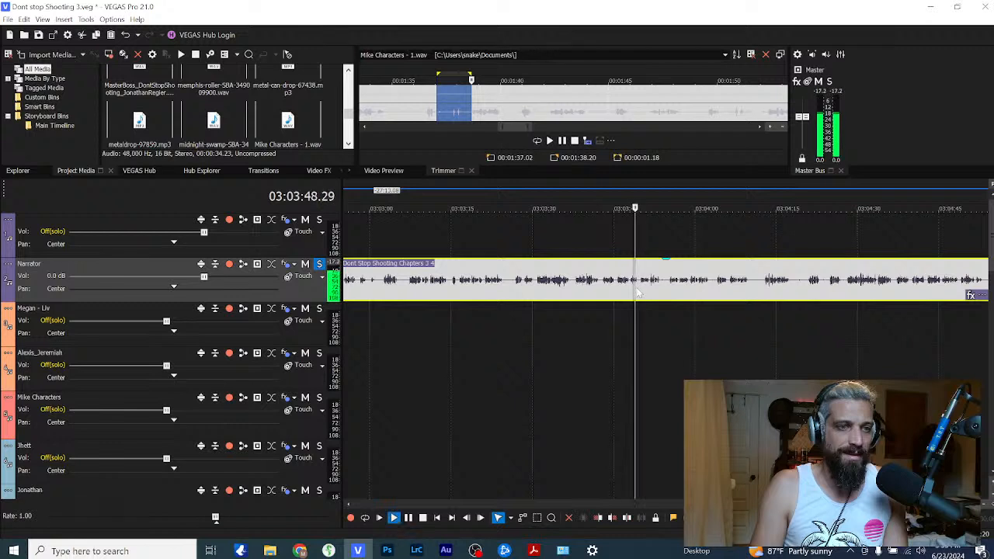
pyautogui.click(647, 287)
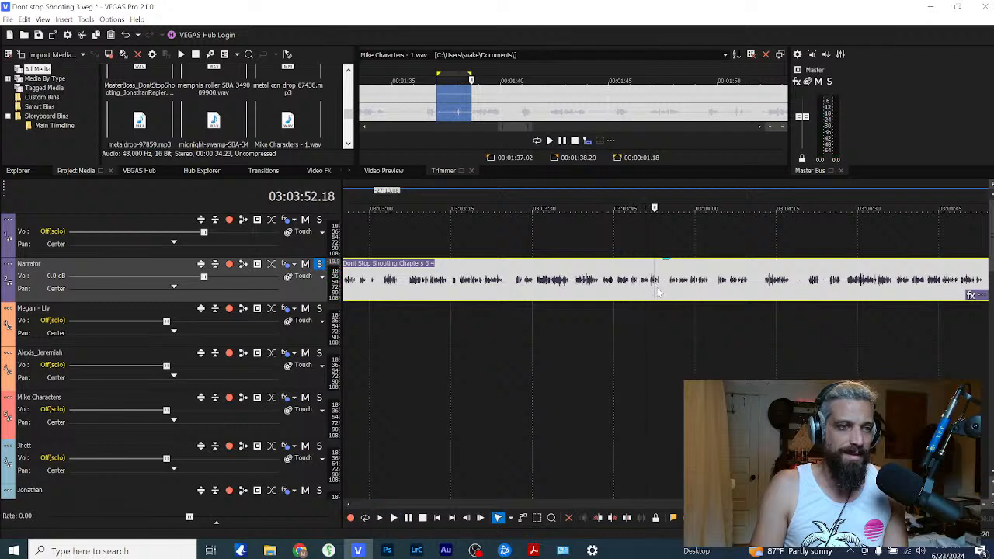
pyautogui.scroll(3, 656, 291)
pyautogui.scroll(-2, 656, 292)
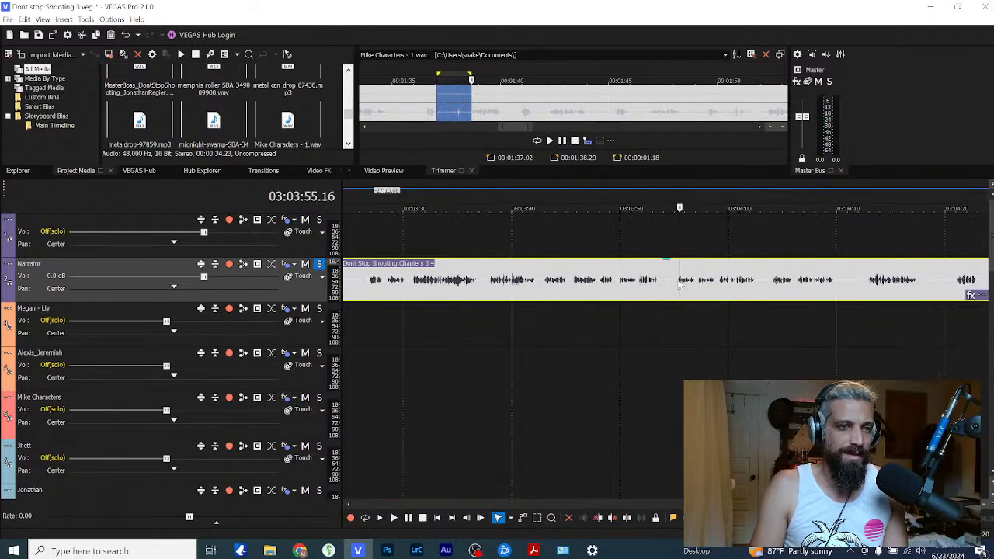
pyautogui.press('space')
# Step: Split the Chapters 3 4 narration clip at about 03:03:55 and delete the portion before the cut
pyautogui.doubleClick(675, 279)
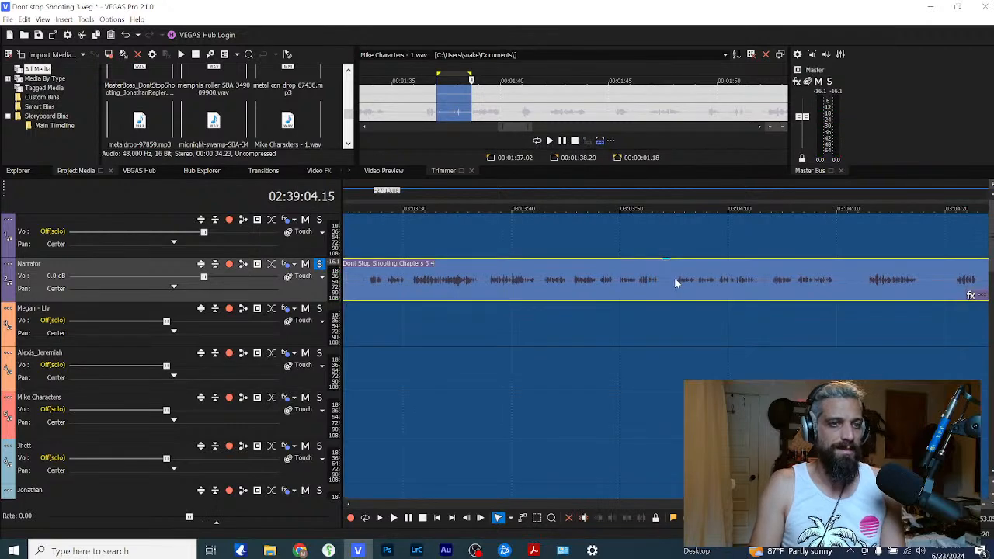
pyautogui.click(675, 280)
pyautogui.click(672, 290)
pyautogui.press('s')
pyautogui.scroll(-1, 669, 292)
pyautogui.scroll(-4, 669, 291)
pyautogui.click(578, 282)
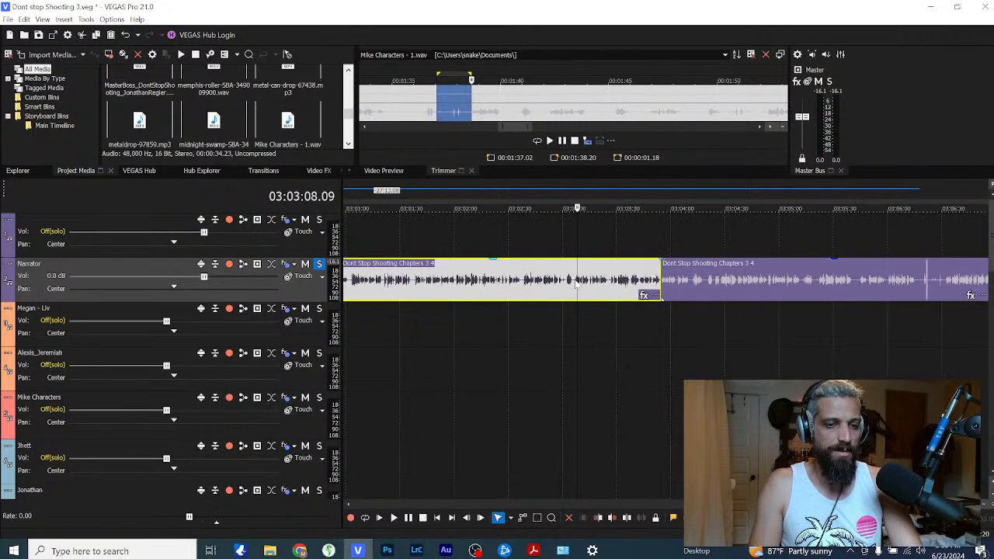
pyautogui.press('Delete')
# Step: Delete the long leftover Ch 1 and 2 narration clip from the Narrator track
pyautogui.scroll(-8, 604, 290)
pyautogui.scroll(-4, 694, 284)
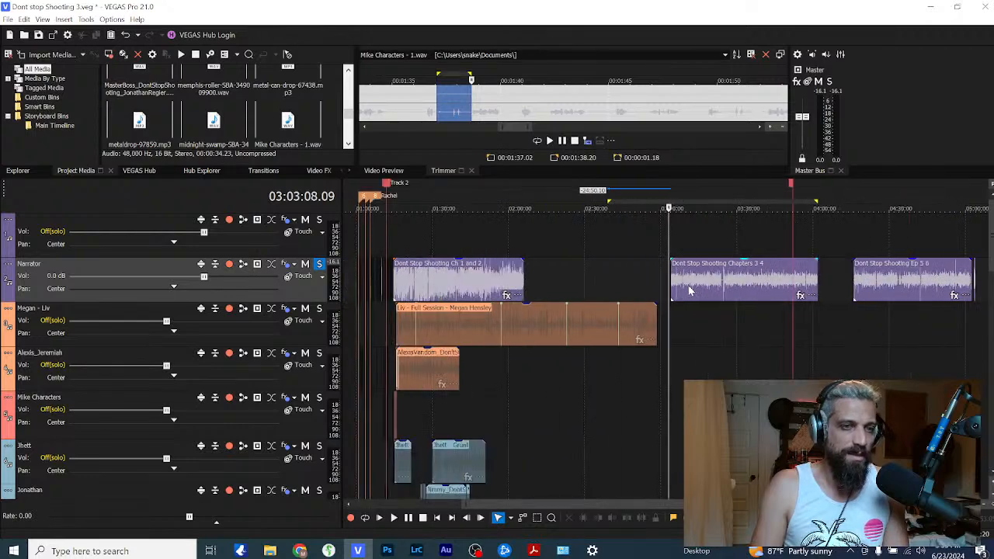
pyautogui.click(454, 274)
pyautogui.press('Delete')
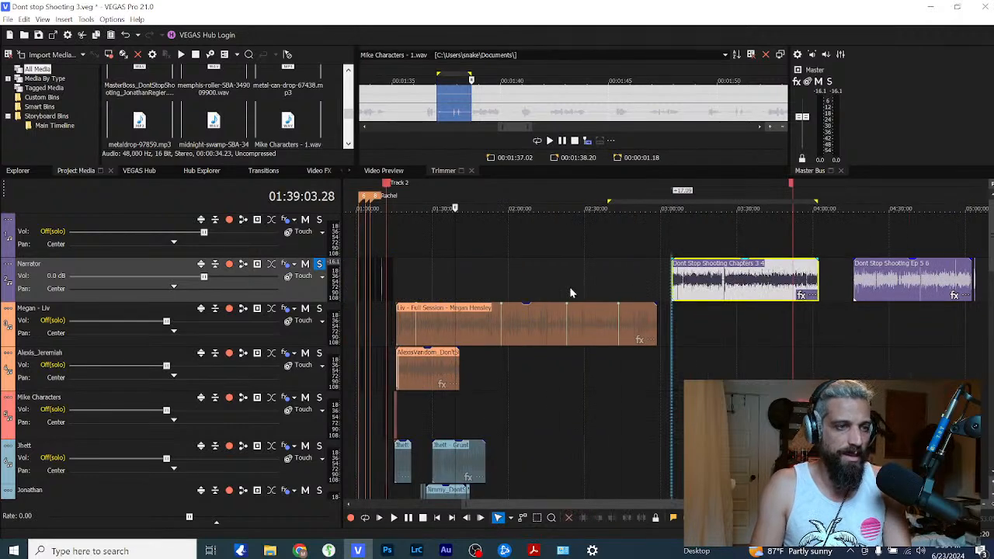
# Step: Slide the trimmed Chapters 3 4 narration clip back to start at about 01:14:39, just after the edited narration
pyautogui.moveTo(673, 283); pyautogui.dragTo(397, 283)
pyautogui.click(397, 283)
pyautogui.scroll(10, 528, 331)
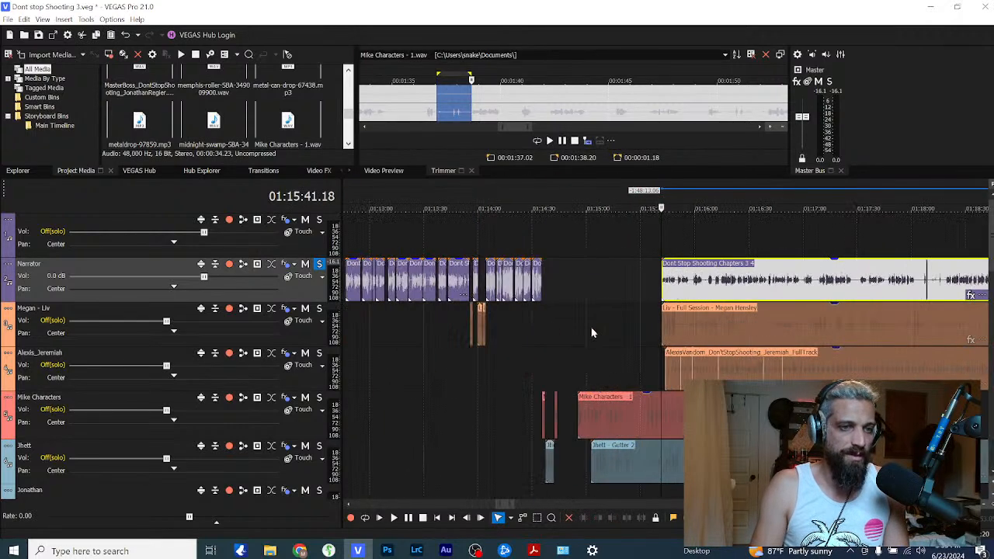
pyautogui.moveTo(690, 297); pyautogui.dragTo(578, 297)
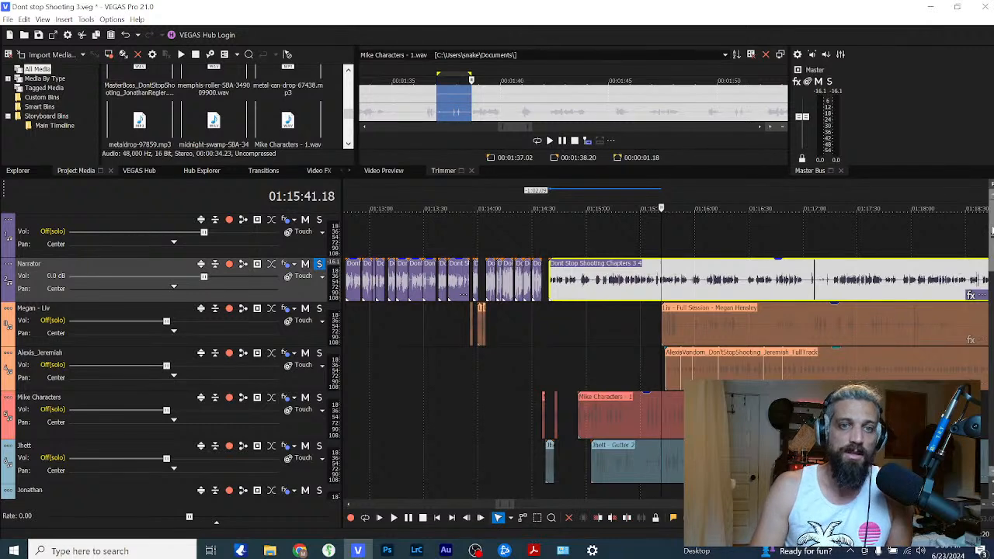
pyautogui.moveTo(991, 233)
pyautogui.mouseDown()
pyautogui.moveTo(991, 244)
pyautogui.moveTo(991, 232)
pyautogui.mouseUp()
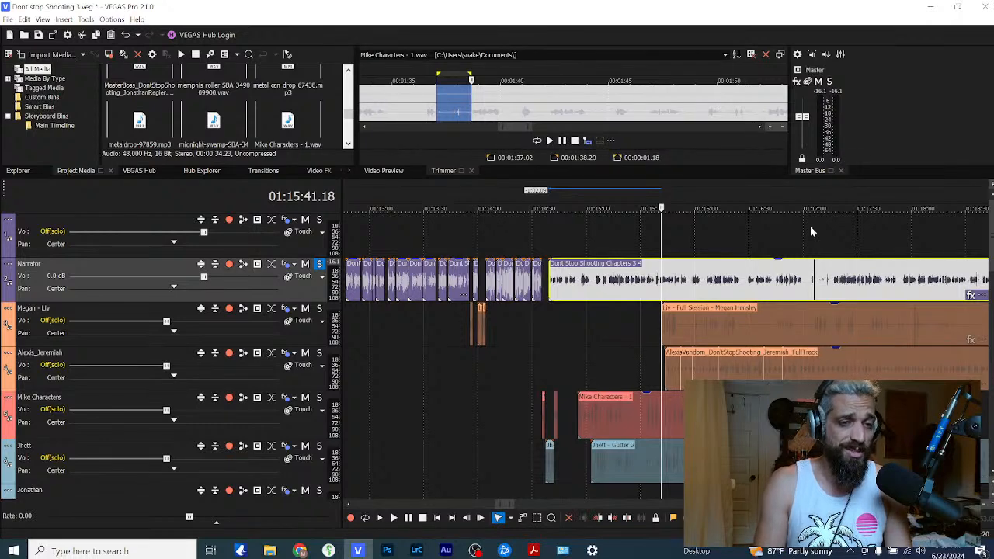
# Step: Unsolo the Narrator track and play the dialogue with all tracks from about 01:14:34
pyautogui.click(555, 255)
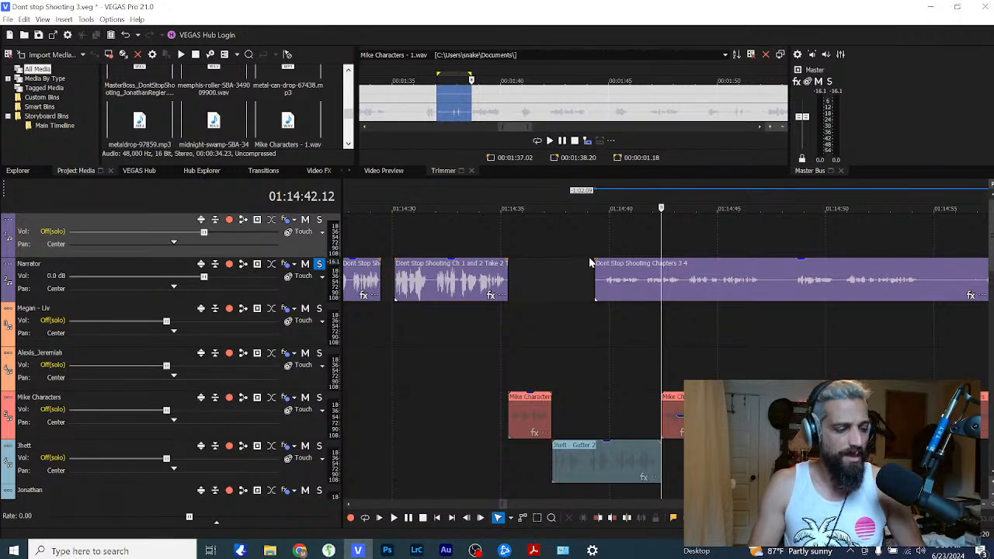
pyautogui.click(480, 324)
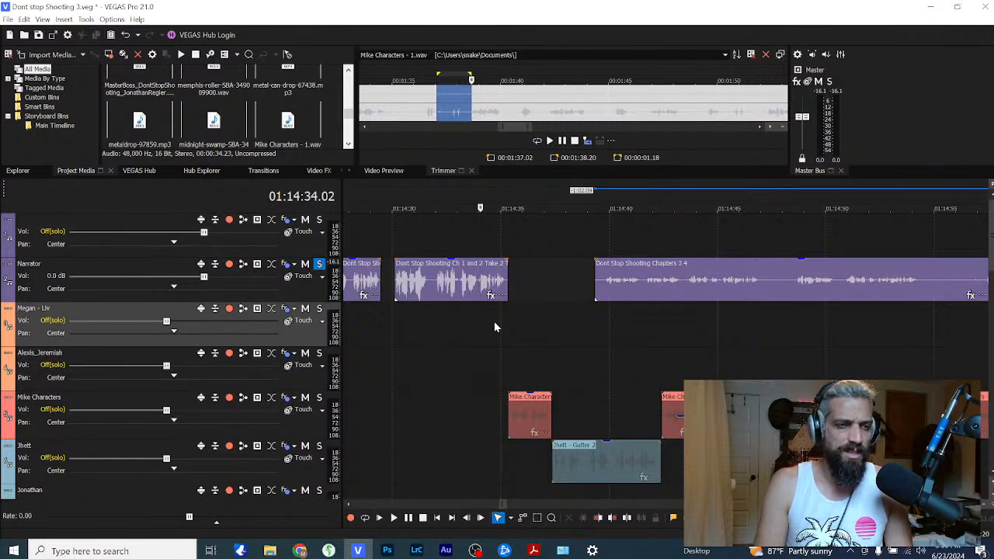
pyautogui.press('space')
pyautogui.press('space')
pyautogui.click(319, 265)
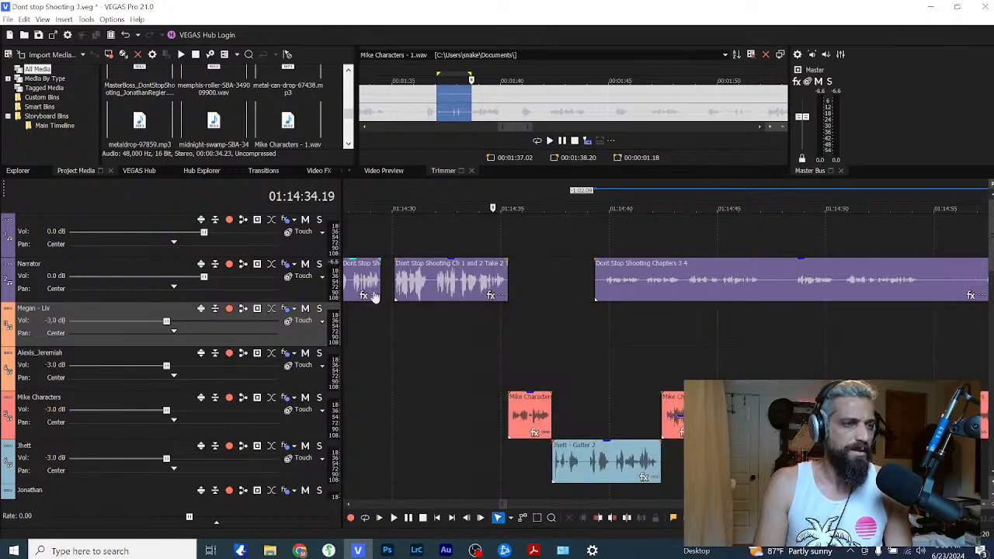
pyautogui.press('space')
pyautogui.scroll(-2, 601, 357)
pyautogui.scroll(3, 660, 374)
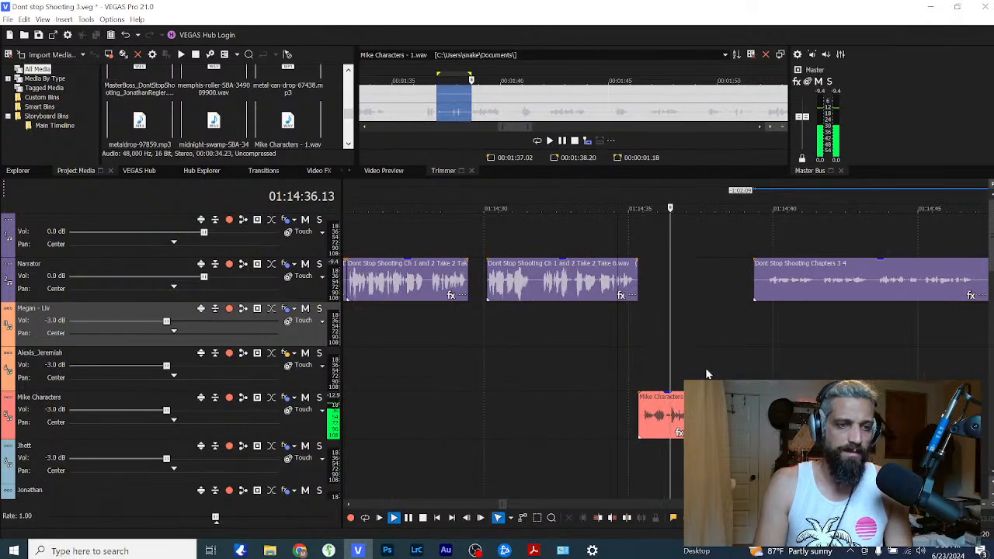
# Step: Slide the Chapters 3 4 narration clip later to start at about 01:14:45, clear of the Jhett and Mike Characters dialogue
pyautogui.scroll(-1, 737, 365)
pyautogui.scroll(-1, 792, 340)
pyautogui.moveTo(746, 295); pyautogui.dragTo(806, 295)
pyautogui.click(734, 335)
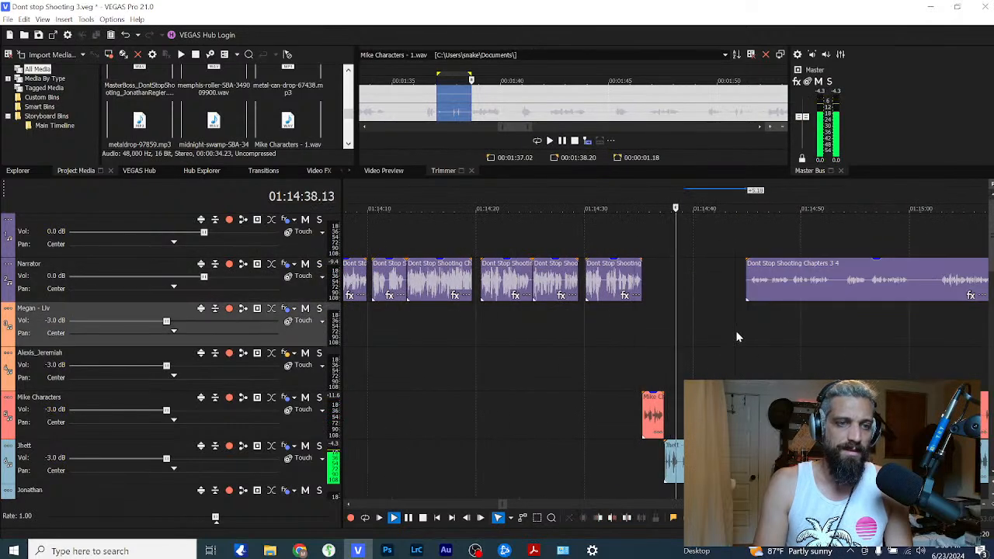
pyautogui.scroll(2, 683, 350)
pyautogui.scroll(-2, 629, 364)
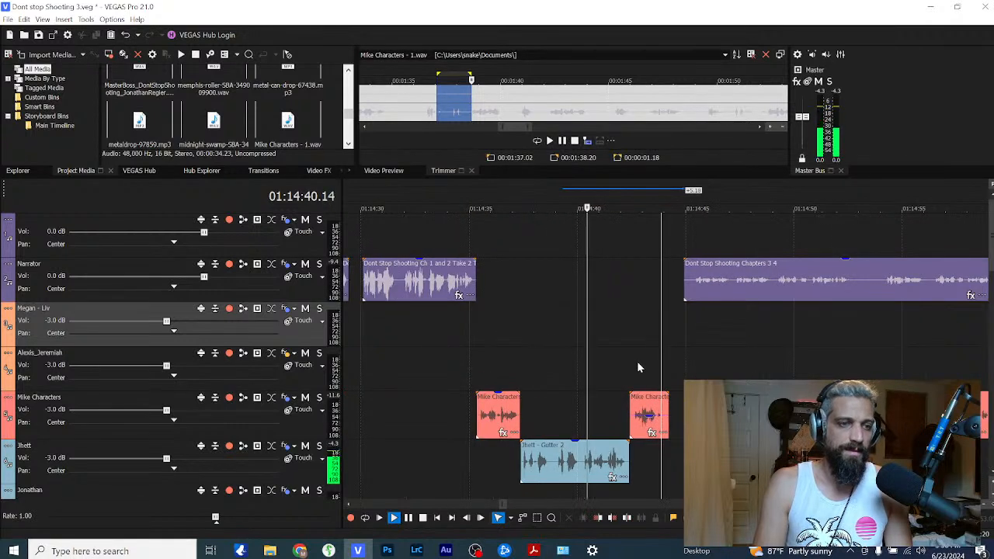
# Step: Play back the Mike Characters and Jhett exchange from about 01:14:35 to check the dialogue
pyautogui.click(485, 372)
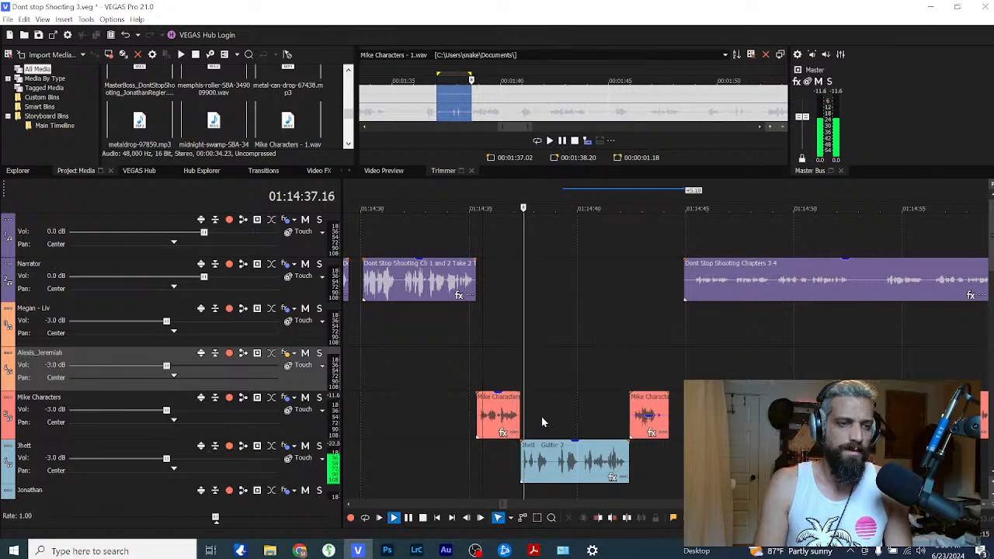
pyautogui.scroll(-1, 559, 417)
pyautogui.click(690, 423)
pyautogui.scroll(5, 683, 425)
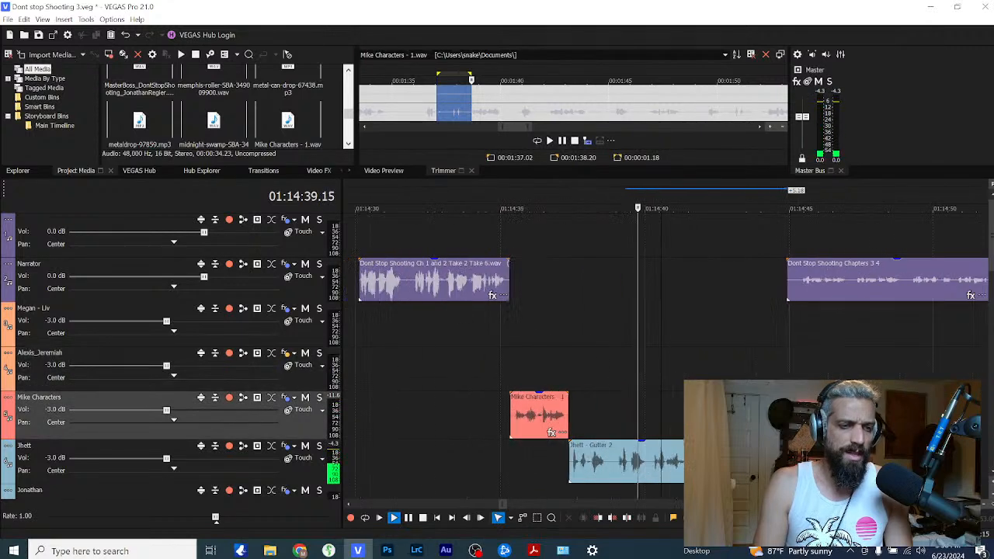
# Step: Stop playback and open a copy of the Jhett - Gutter 2 clip at about 01:14:40 in the audio editor
pyautogui.scroll(-1, 659, 441)
pyautogui.click(632, 464)
pyautogui.press('space')
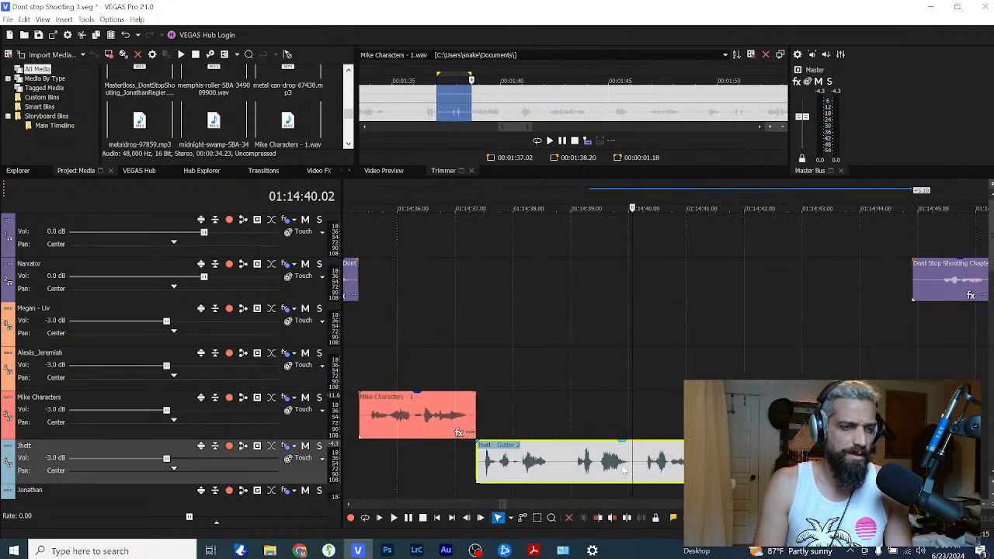
pyautogui.scroll(1, 625, 466)
pyautogui.rightClick(601, 468)
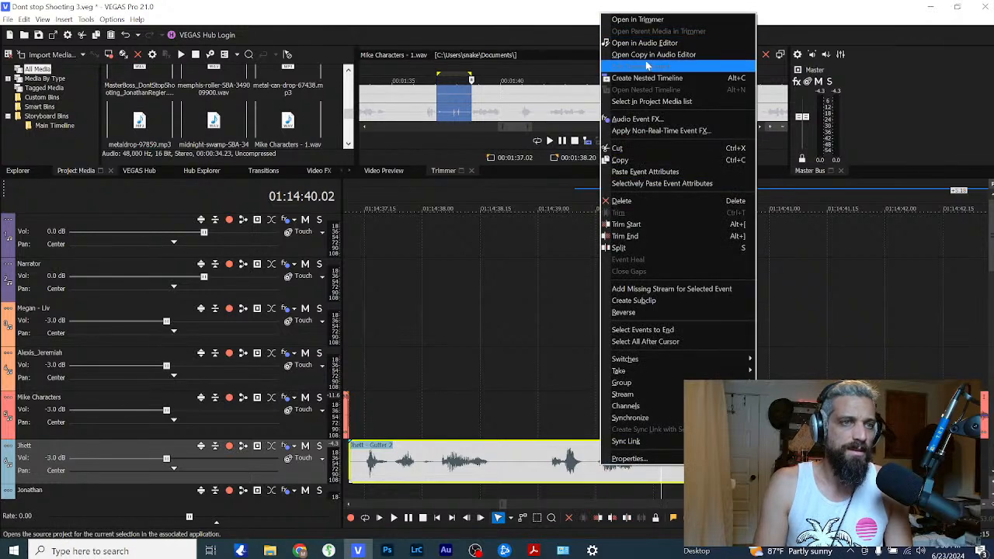
pyautogui.click(622, 65)
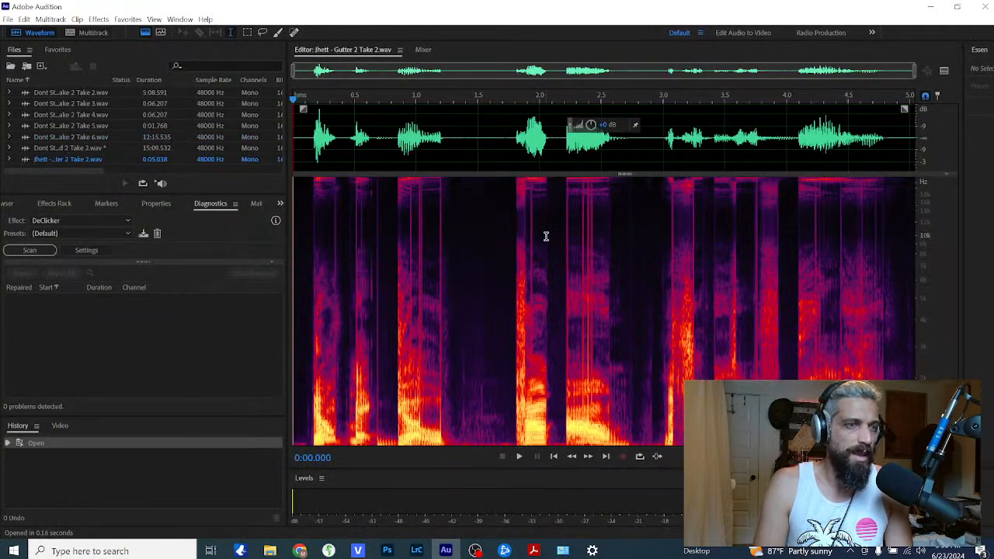
# Step: Inspect the spectrogram of Jhett - Gutter 2 Take 2.wav and listen from about 0:00.95 to 0:01.76
pyautogui.scroll(3, 555, 241)
pyautogui.scroll(-3, 562, 250)
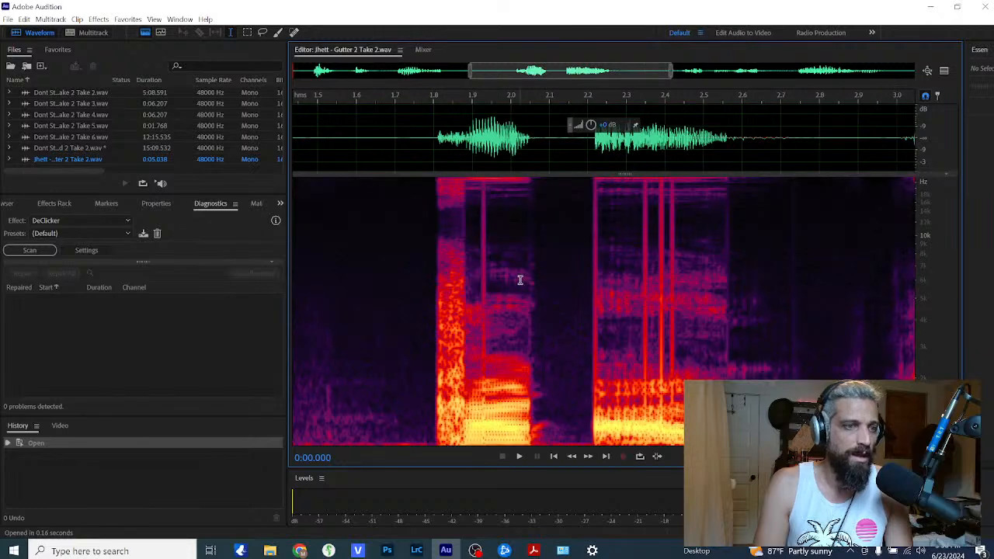
pyautogui.click(411, 250)
pyautogui.press('space')
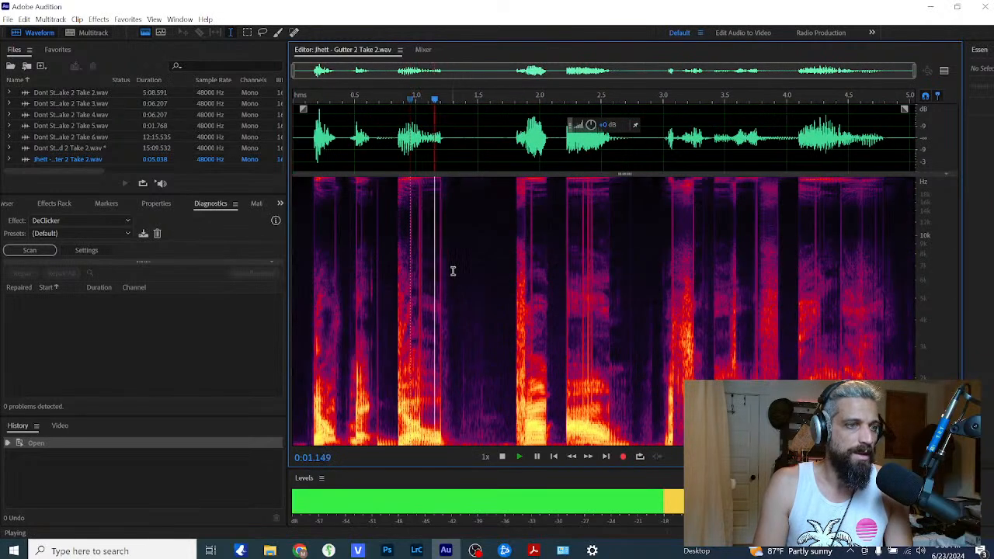
pyautogui.press('space')
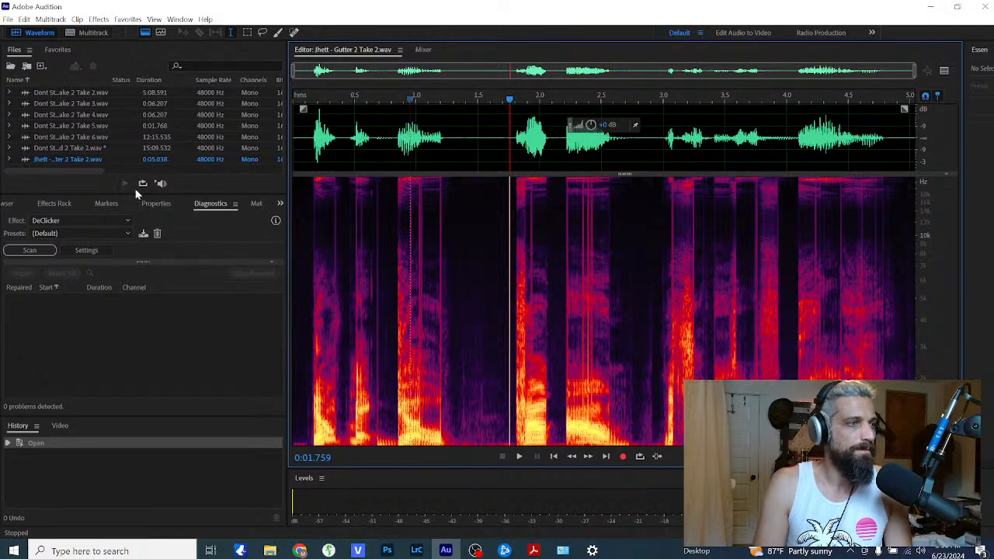
# Step: Close all open files in Audition without saving the changes to Dont Stop Shooting Ch 1 and 2 Take 2.wav
pyautogui.click(102, 160)
pyautogui.rightClick(102, 158)
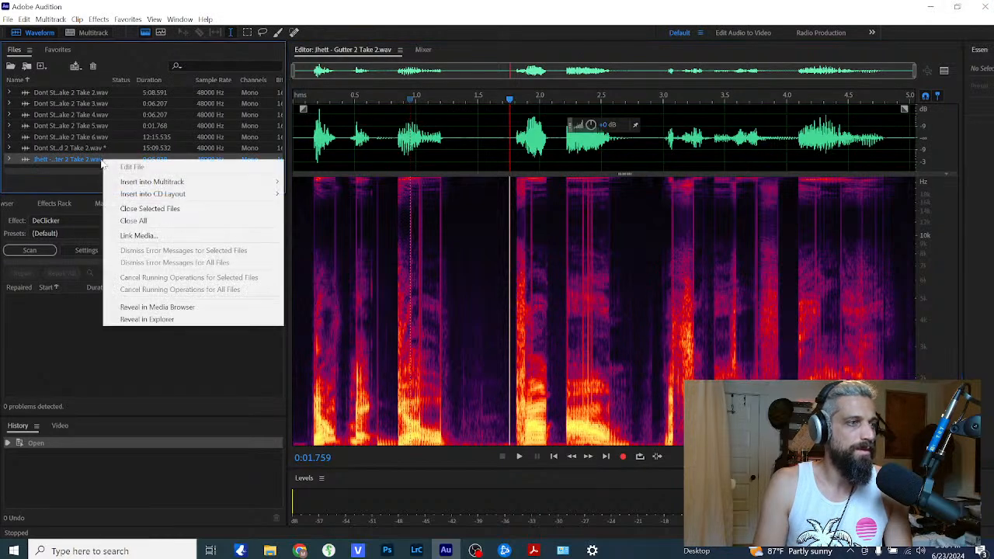
pyautogui.click(151, 222)
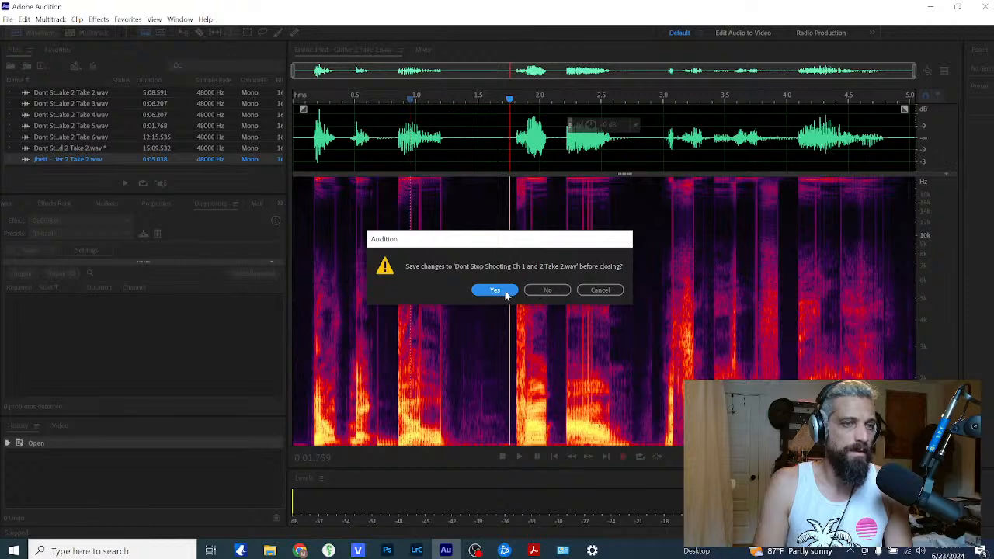
pyautogui.click(546, 290)
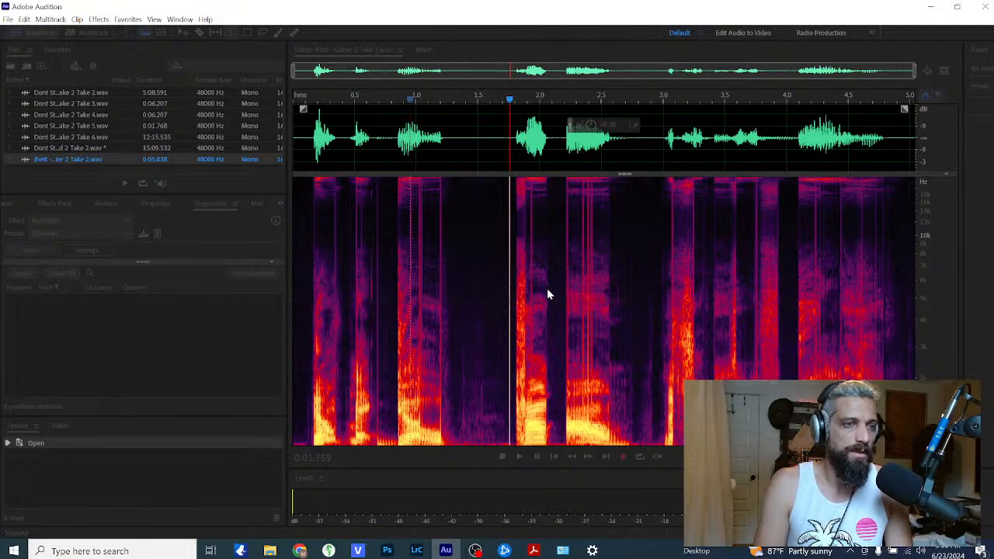
# Step: Return to VEGAS Pro, switch the Jhett clip back to its original Jhett - Gutter 2 take, and play it
pyautogui.click(358, 551)
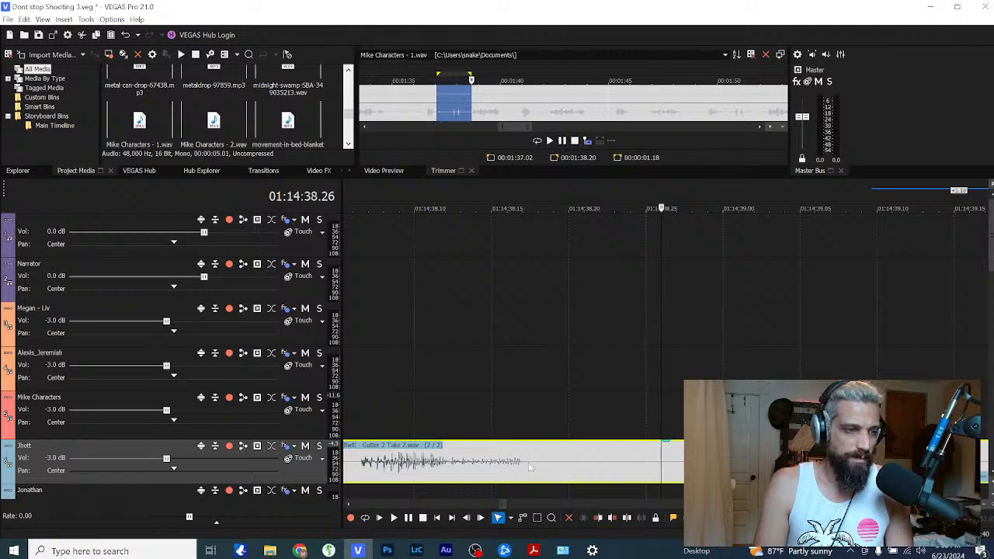
pyautogui.scroll(-2, 529, 464)
pyautogui.scroll(-2, 529, 464)
pyautogui.rightClick(558, 470)
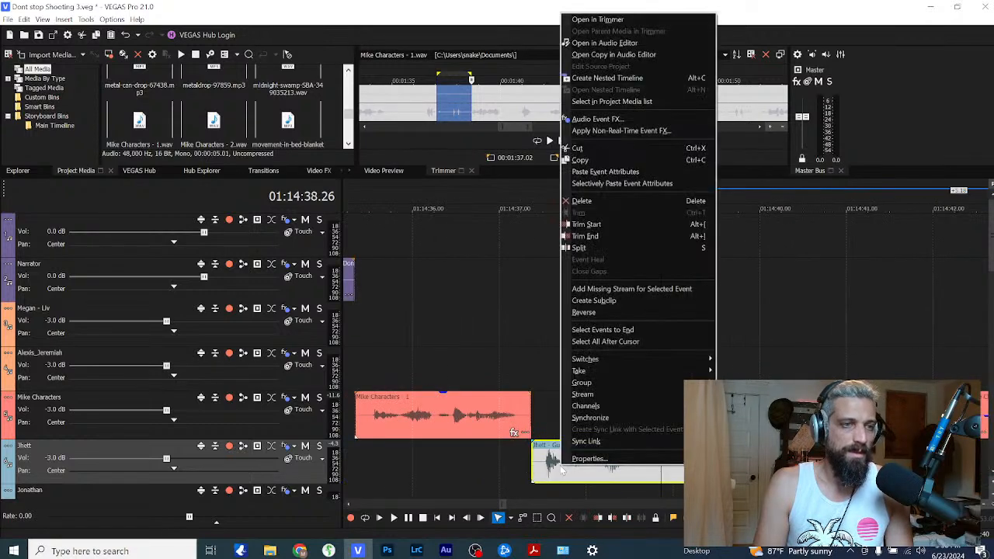
pyautogui.moveTo(593, 373)
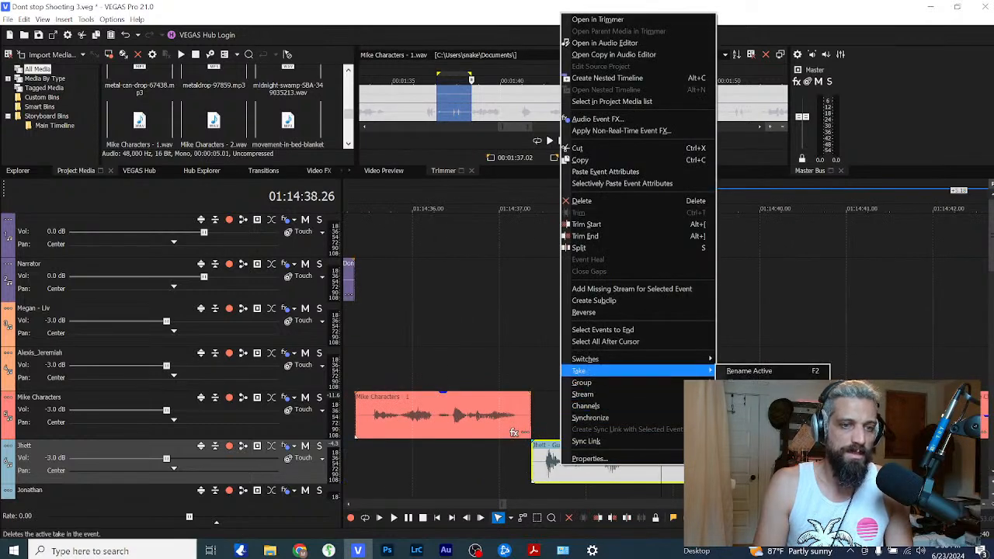
pyautogui.click(750, 443)
pyautogui.click(614, 462)
pyautogui.press('space')
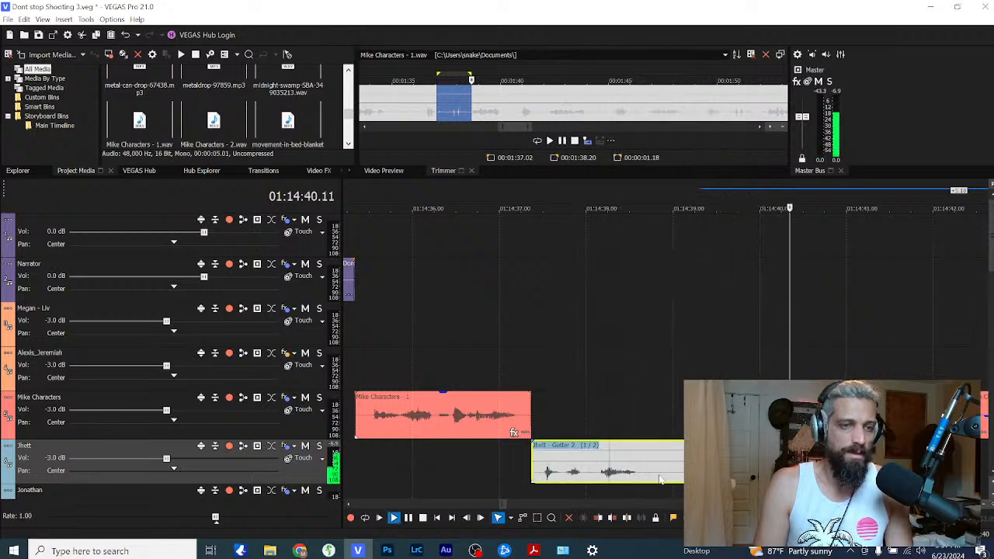
pyautogui.press('space')
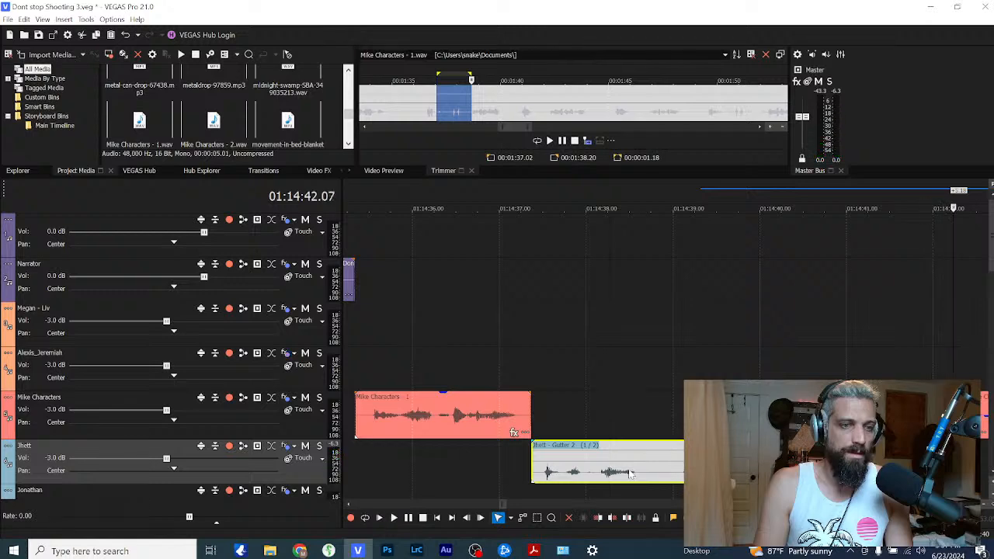
# Step: Locate the Jhett clip's source recording, Jhett - Gutter 2.wav, in the project media list
pyautogui.scroll(-3, 598, 458)
pyautogui.rightClick(541, 451)
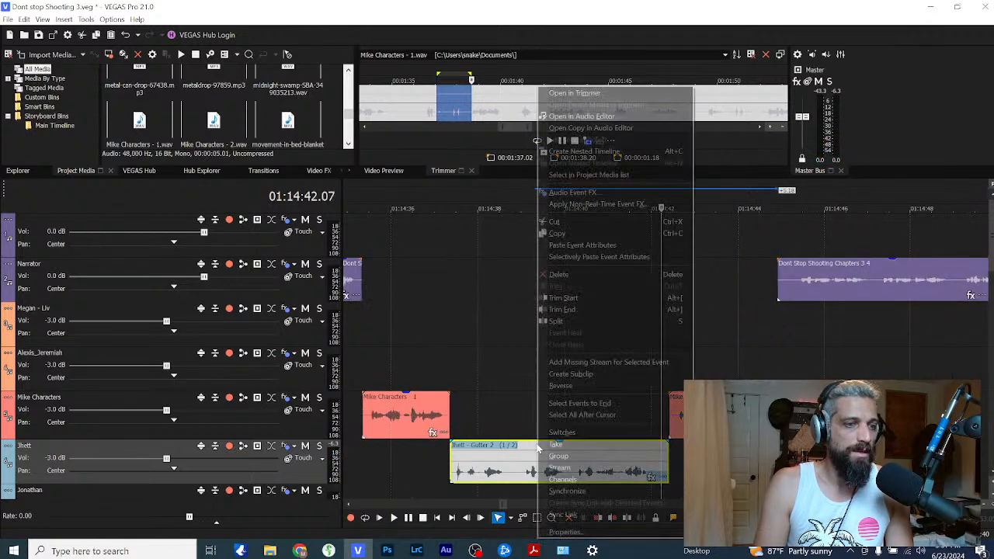
pyautogui.click(611, 177)
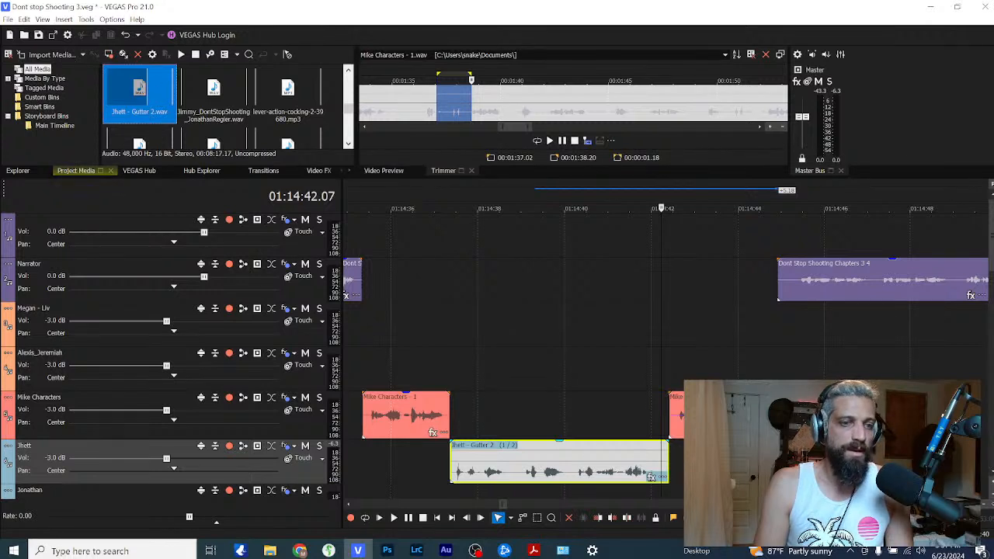
pyautogui.click(222, 95)
pyautogui.click(140, 98)
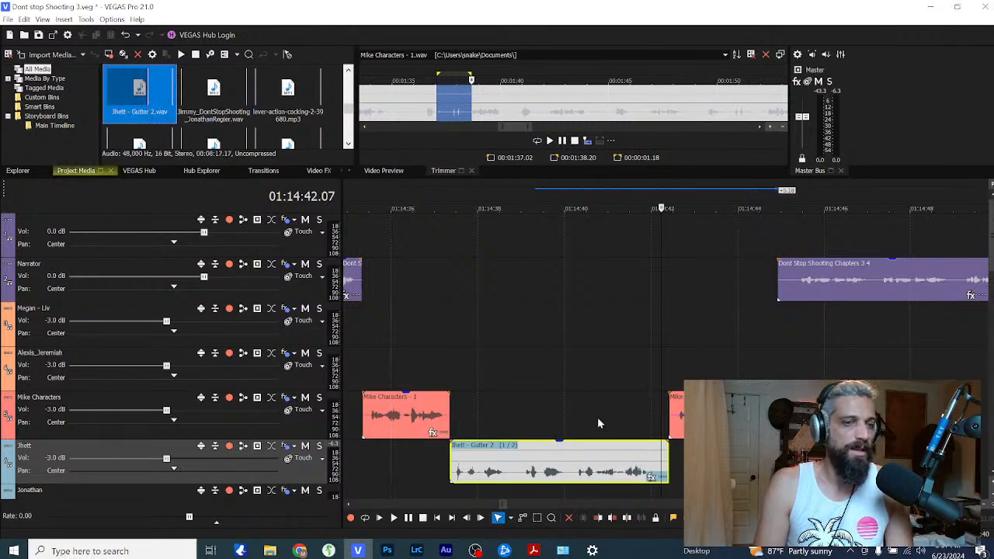
# Step: Place the full Jhett - Gutter 2.wav recording on the Jhett track just after the existing Jhett clip, at about 01:14:43
pyautogui.click(722, 462)
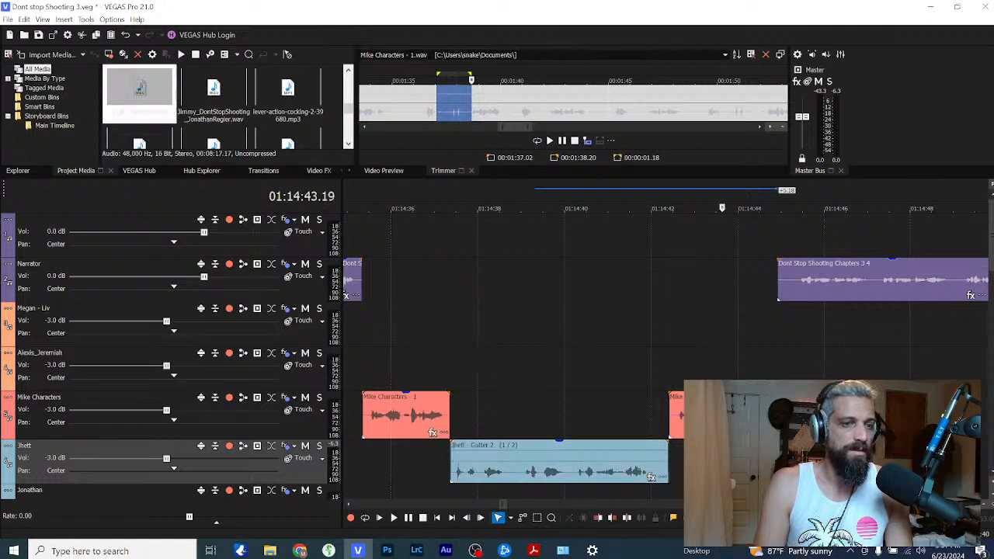
pyautogui.click(139, 95)
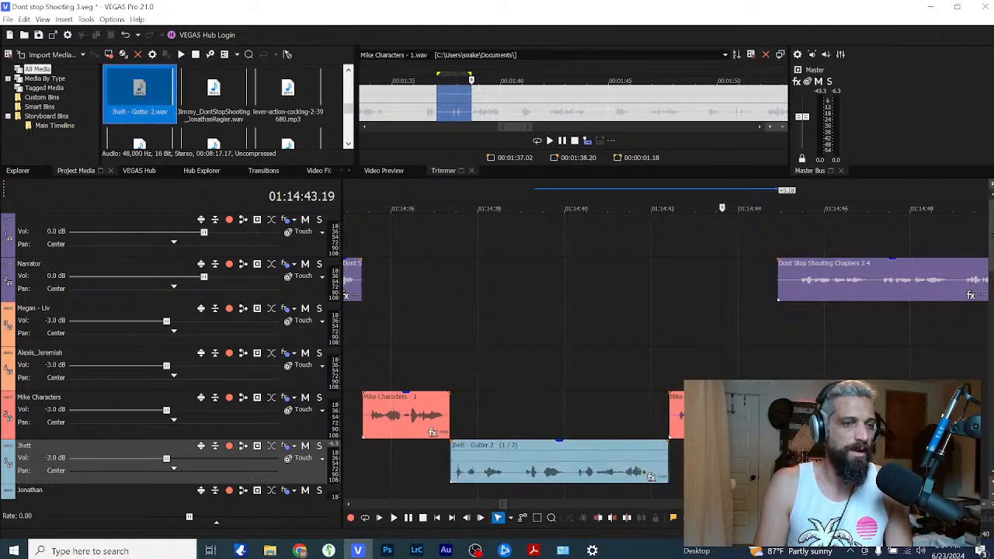
pyautogui.click(733, 462)
pyautogui.click(141, 94)
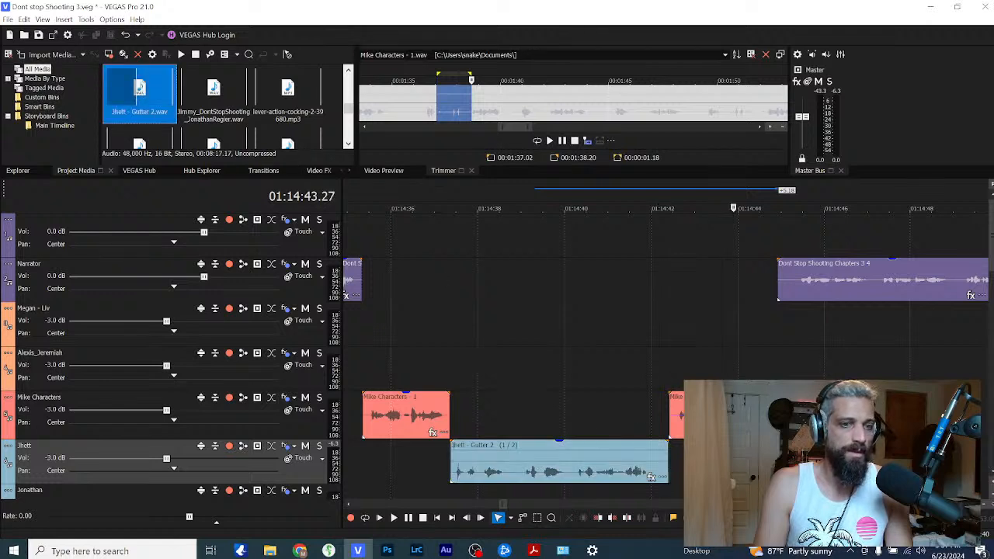
pyautogui.click(197, 88)
pyautogui.click(159, 96)
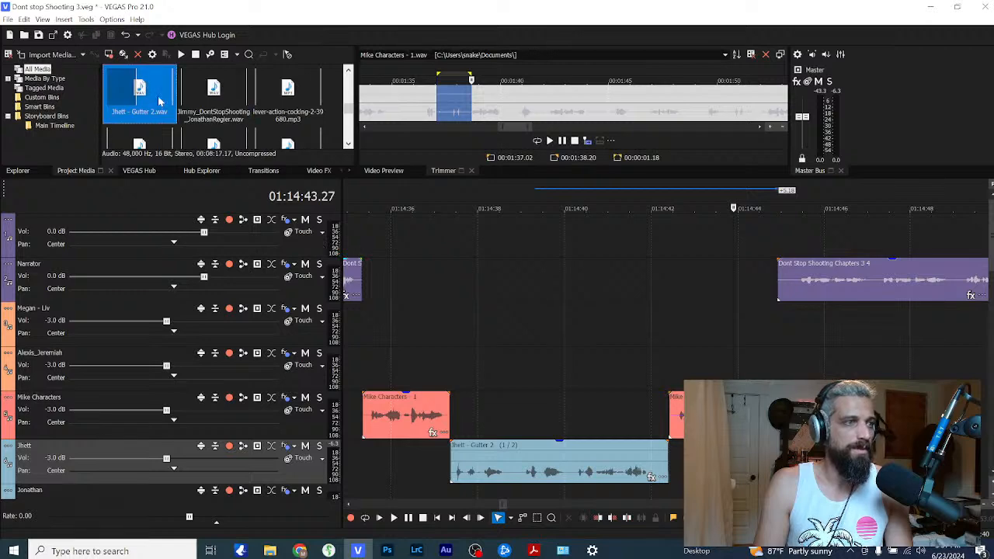
pyautogui.moveTo(160, 96); pyautogui.dragTo(685, 462)
pyautogui.click(752, 462)
# Step: Open a copy of the full Jhett recording in the audio editor and listen to it from about 1:32.7
pyautogui.rightClick(773, 462)
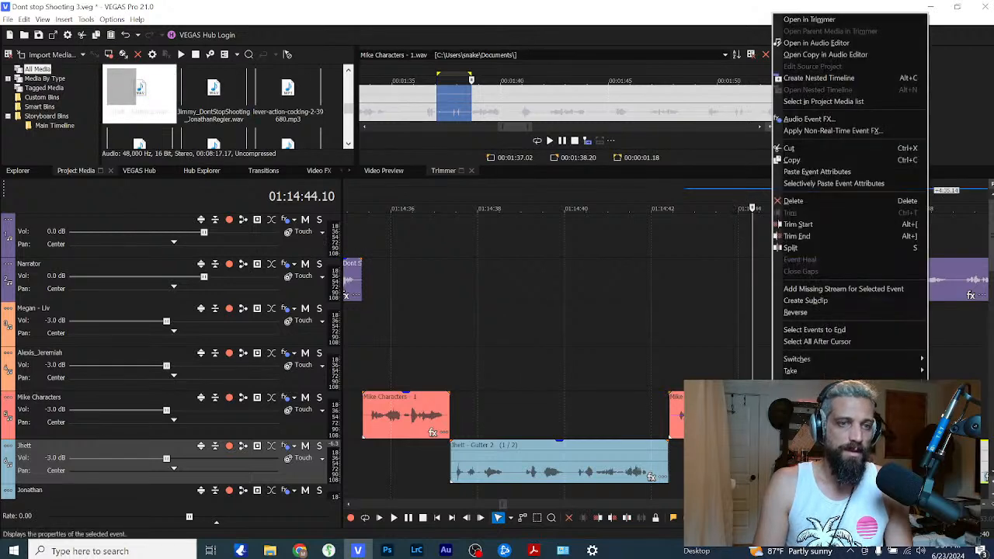
pyautogui.click(812, 55)
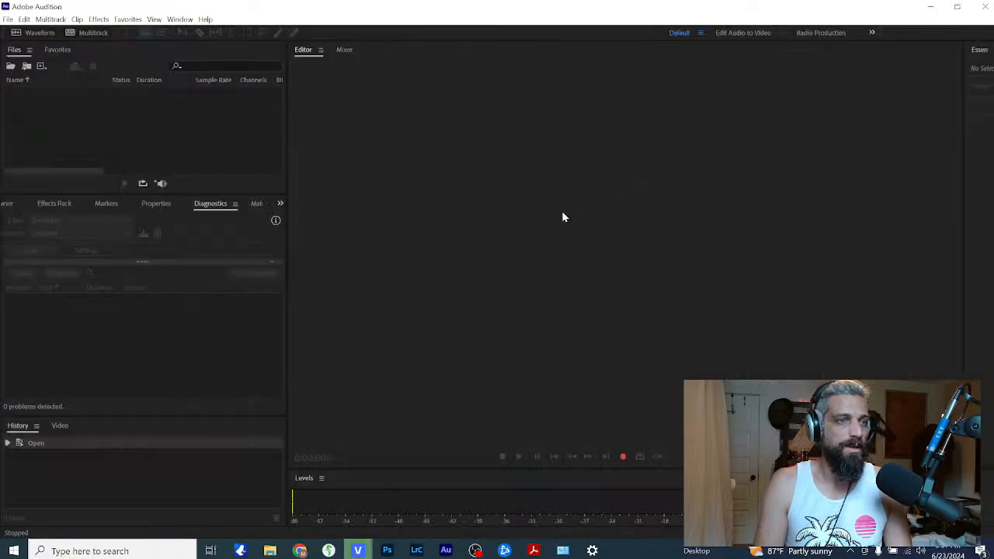
pyautogui.scroll(10, 497, 265)
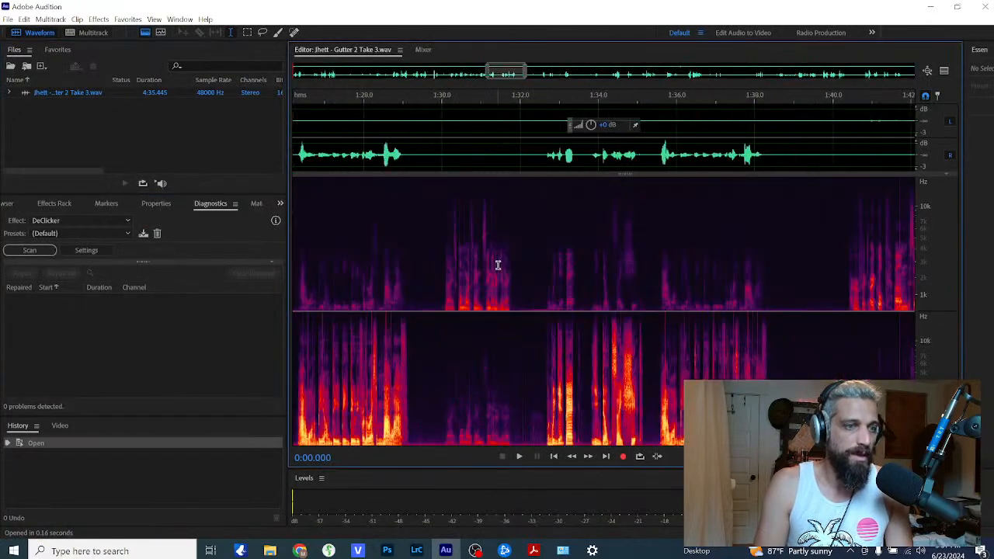
pyautogui.click(649, 389)
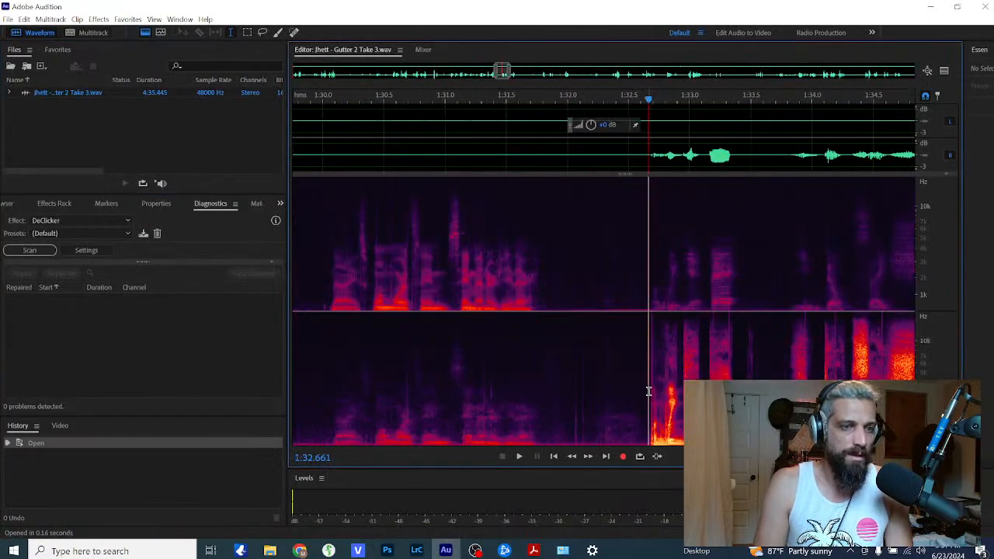
pyautogui.press('space')
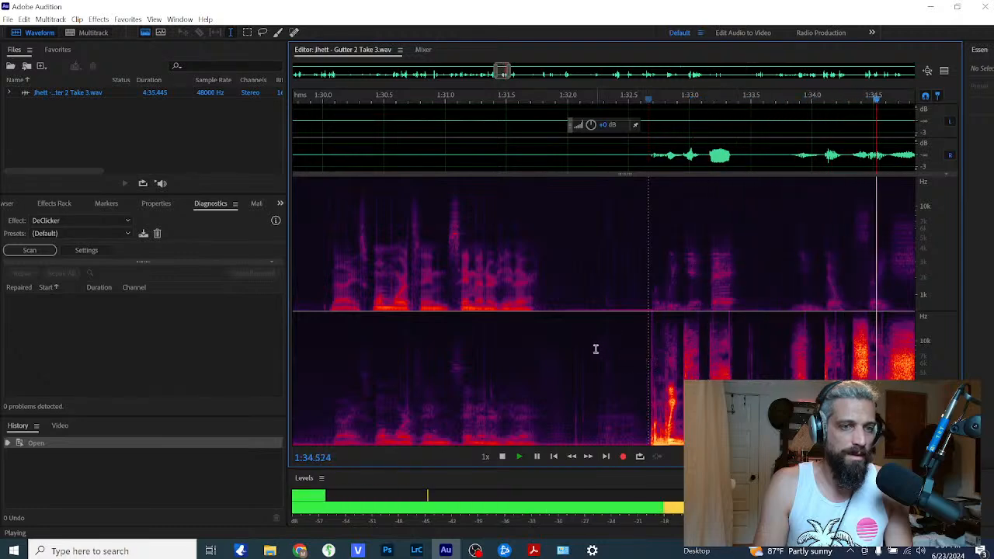
pyautogui.scroll(-2, 594, 349)
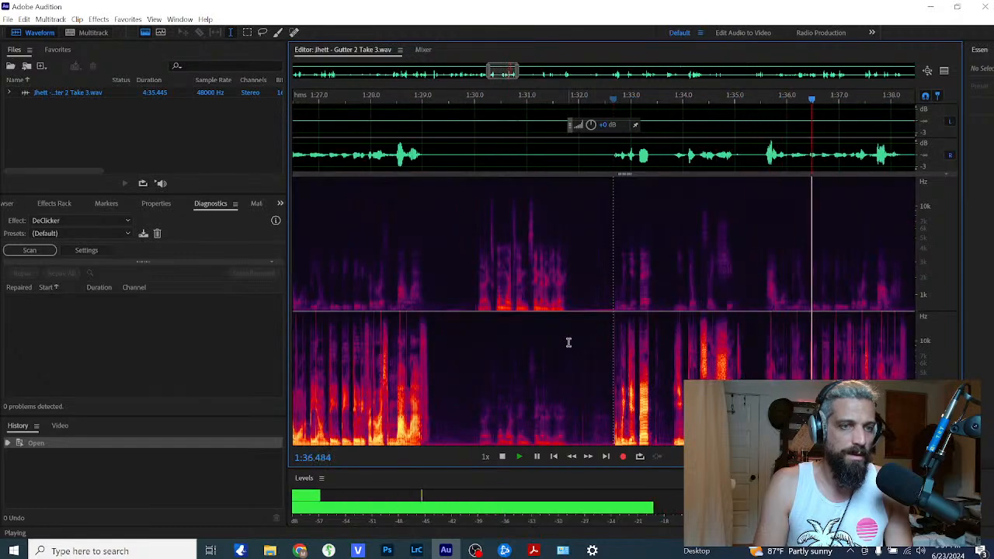
pyautogui.scroll(-2, 569, 342)
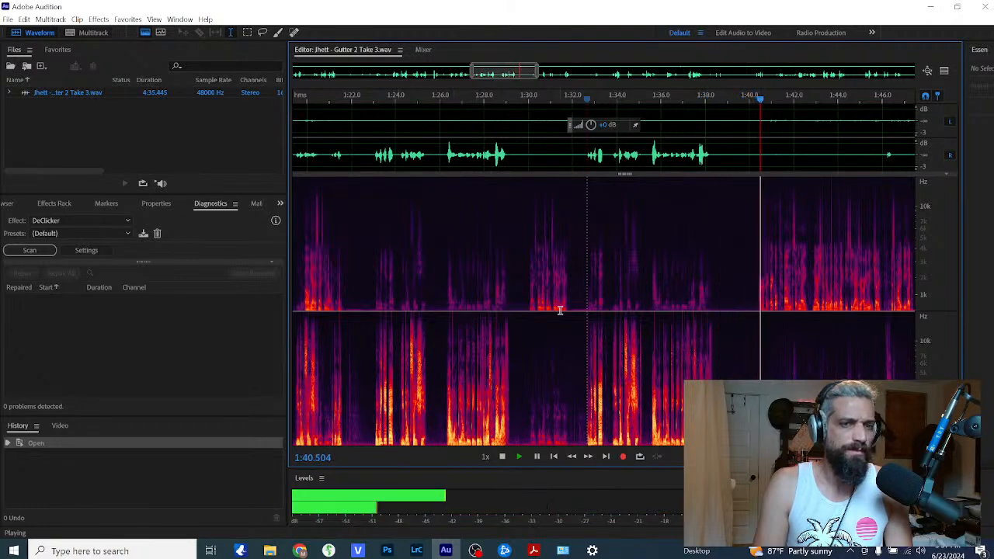
# Step: Stop playback and examine the Take 3 spectrogram for vertical click marks, closely around 1:05
pyautogui.scroll(-2, 501, 304)
pyautogui.scroll(-3, 513, 302)
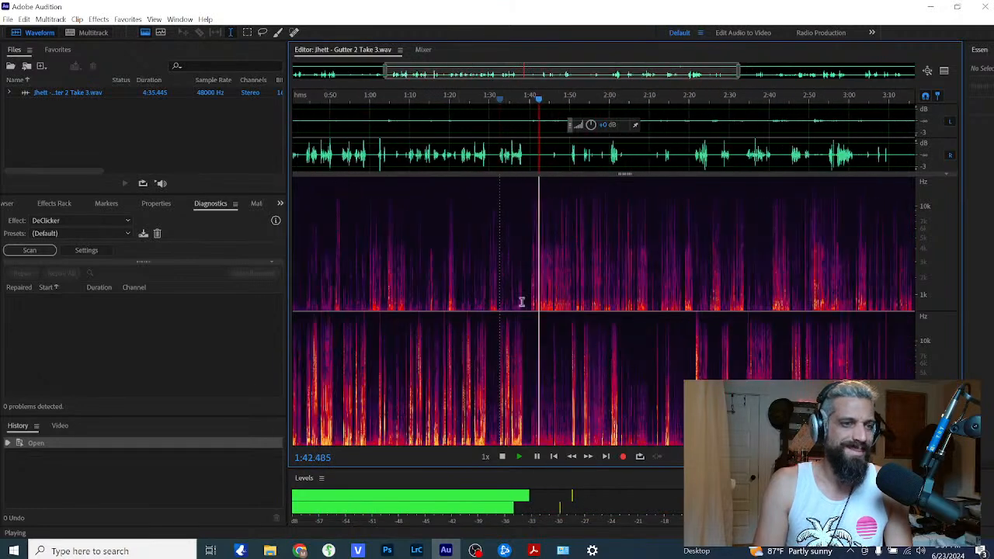
pyautogui.press('space')
pyautogui.scroll(5, 401, 354)
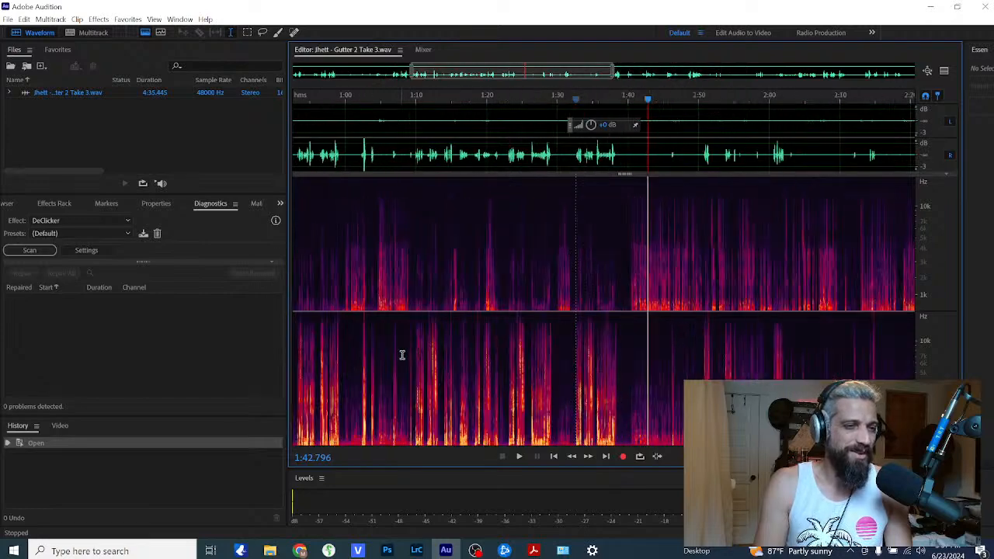
pyautogui.scroll(-5, 441, 347)
pyautogui.click(350, 356)
pyautogui.scroll(8, 417, 361)
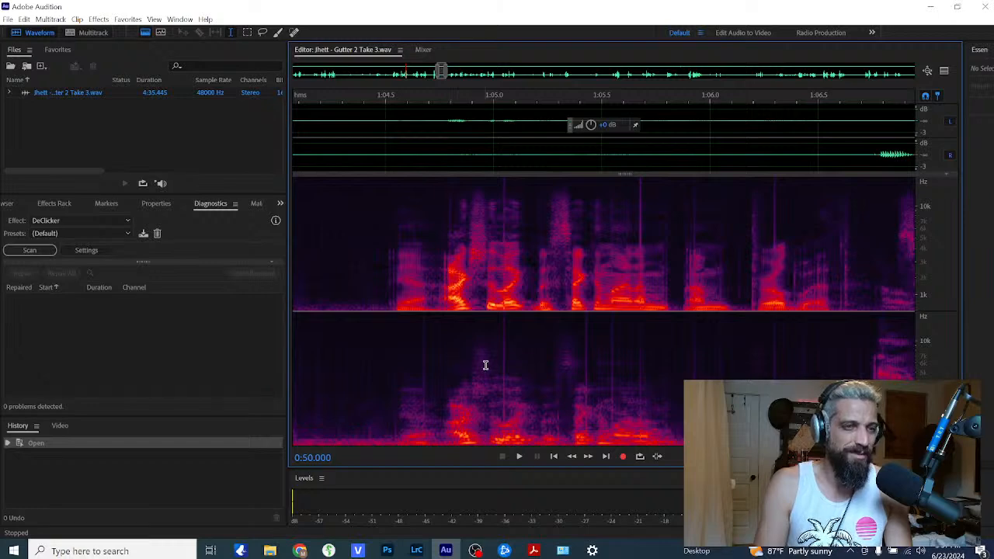
pyautogui.scroll(3, 485, 365)
pyautogui.click(526, 326)
pyautogui.scroll(3, 571, 361)
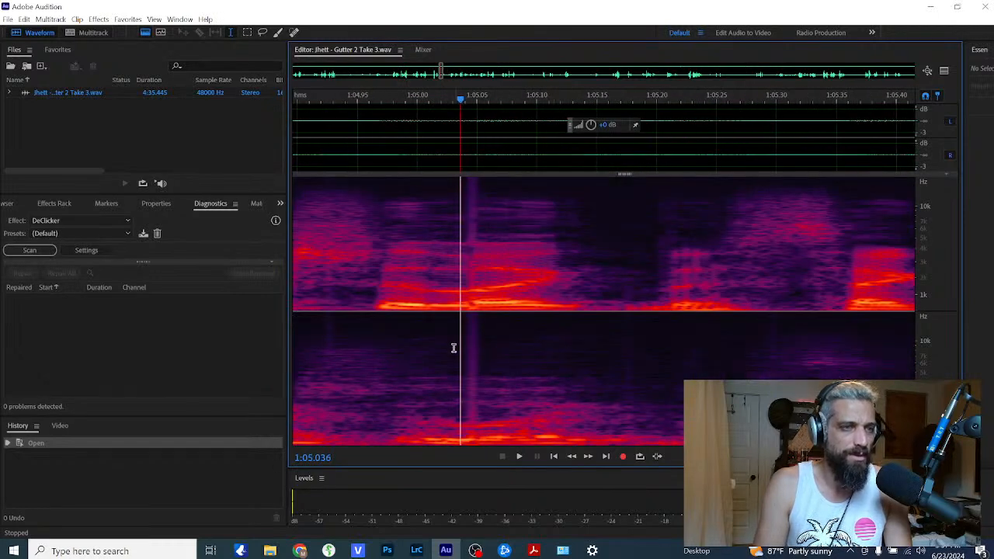
# Step: Scan the Take 3 recording for clicks with the DeClicker diagnostics using the Default preset
pyautogui.scroll(-10, 462, 340)
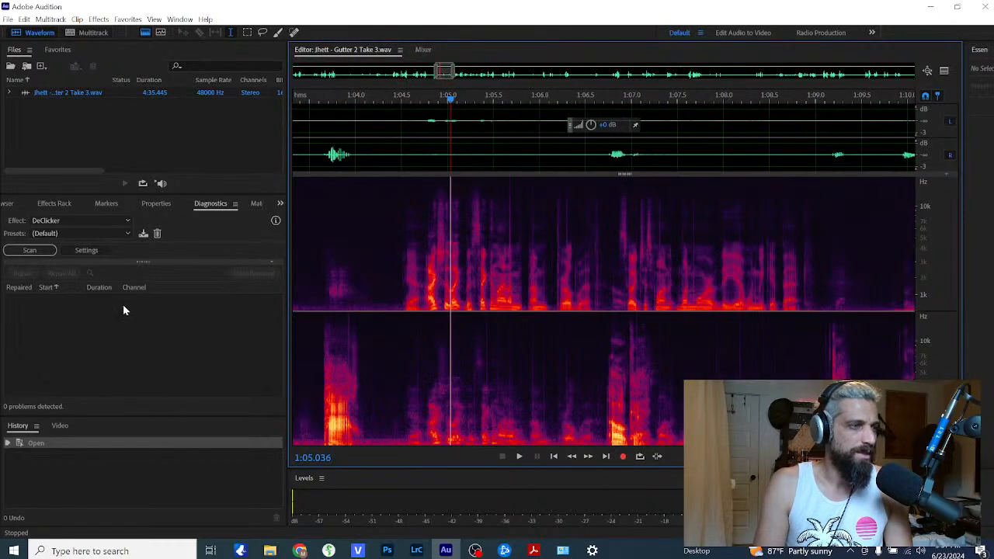
pyautogui.scroll(-2, 313, 317)
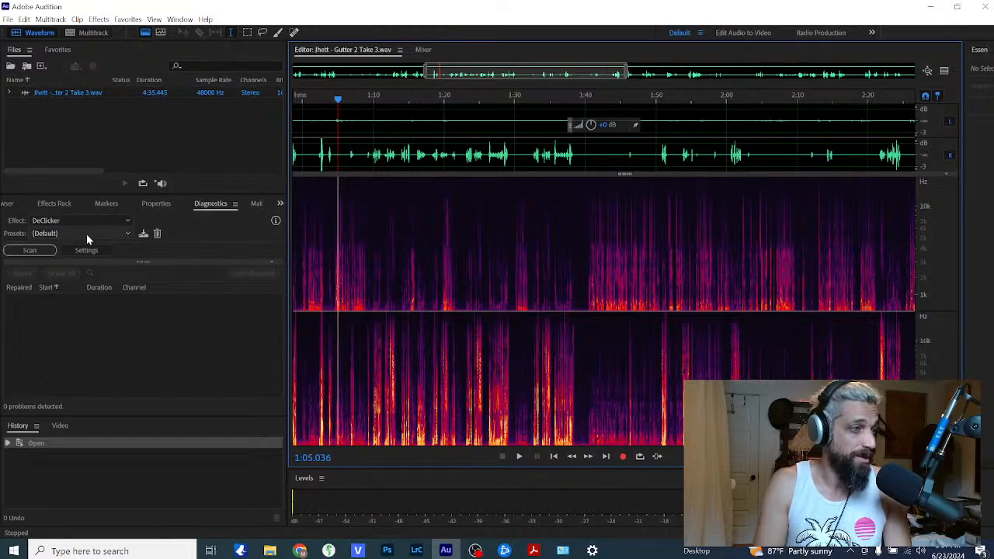
pyautogui.click(38, 251)
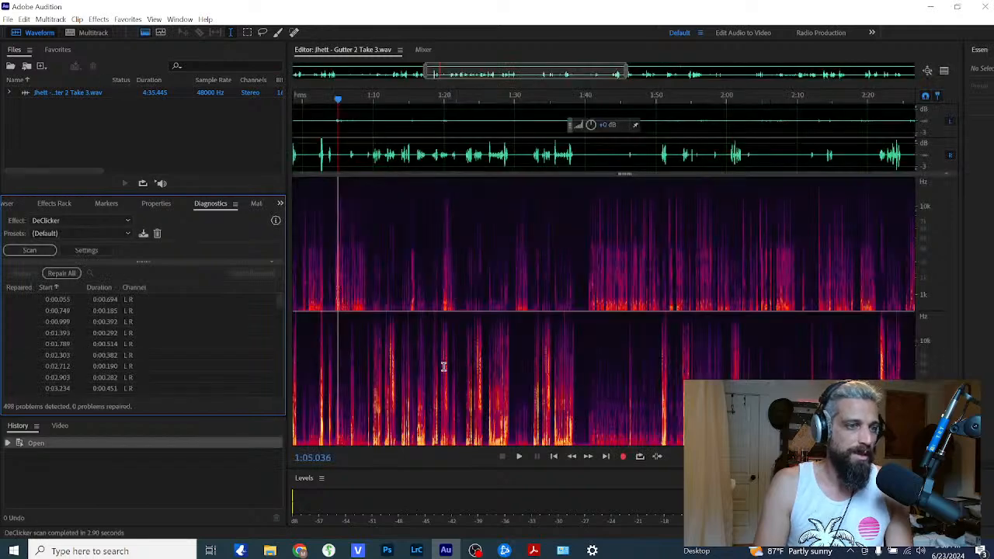
# Step: Play the recording from about 1:23 and examine its spectrogram for clicks
pyautogui.scroll(6, 459, 388)
pyautogui.click(654, 376)
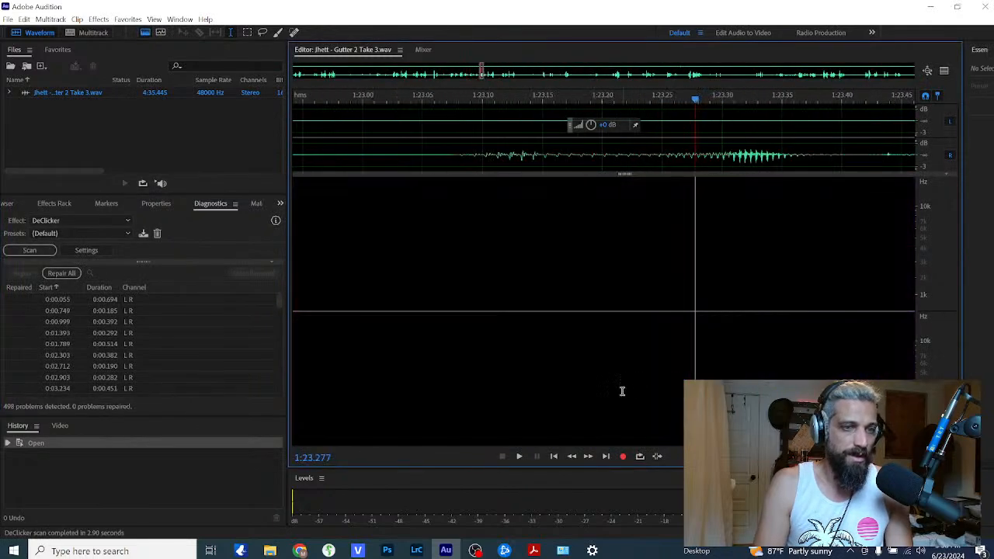
pyautogui.press('space')
pyautogui.scroll(-3, 537, 364)
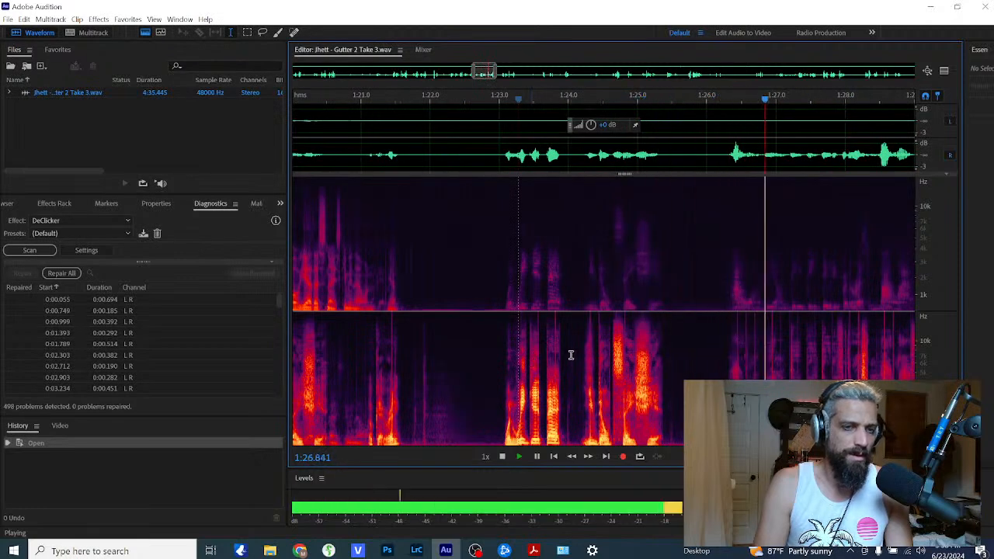
pyautogui.scroll(-2, 569, 354)
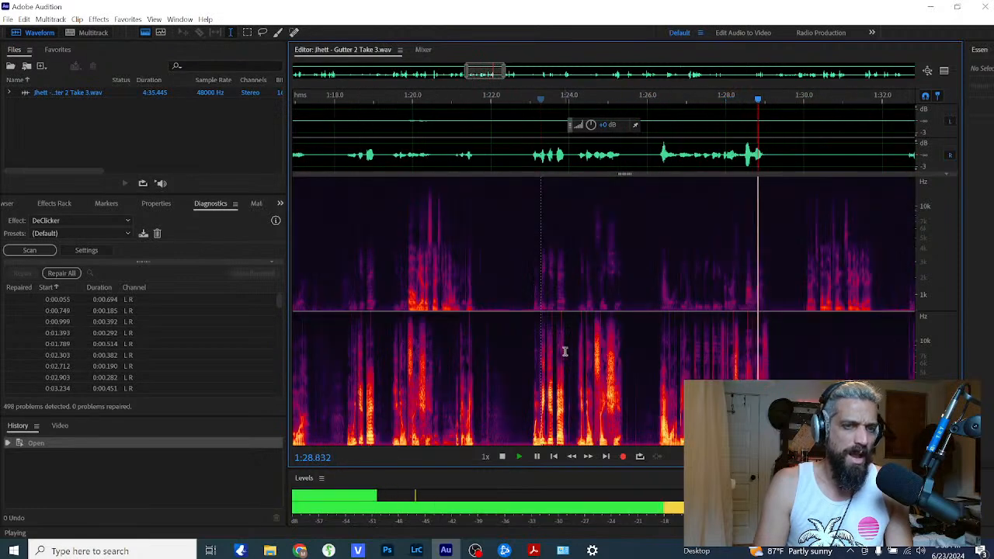
pyautogui.scroll(-3, 590, 351)
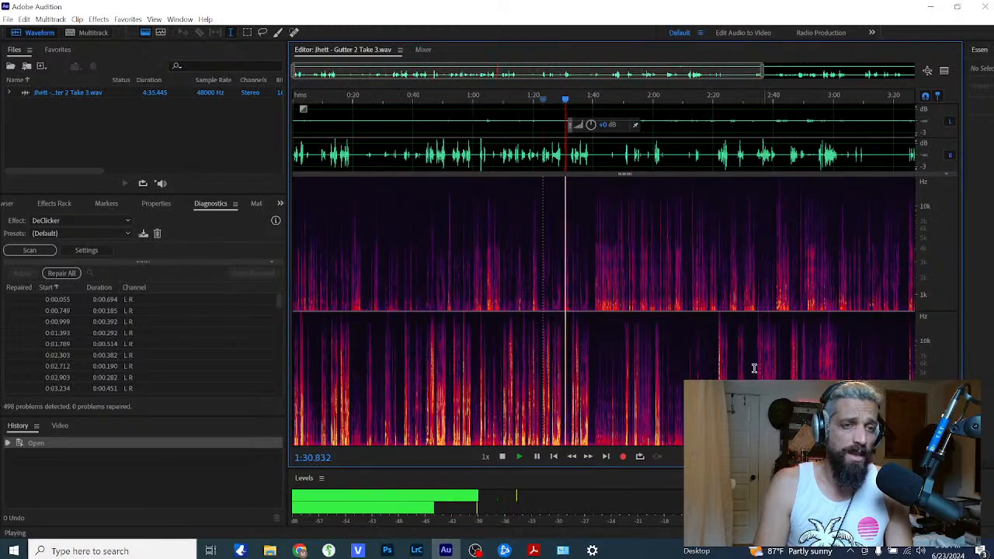
# Step: Listen to the passages around 2:00 and 2:22 while checking the second channel's spectrogram for clicks
pyautogui.scroll(4, 666, 365)
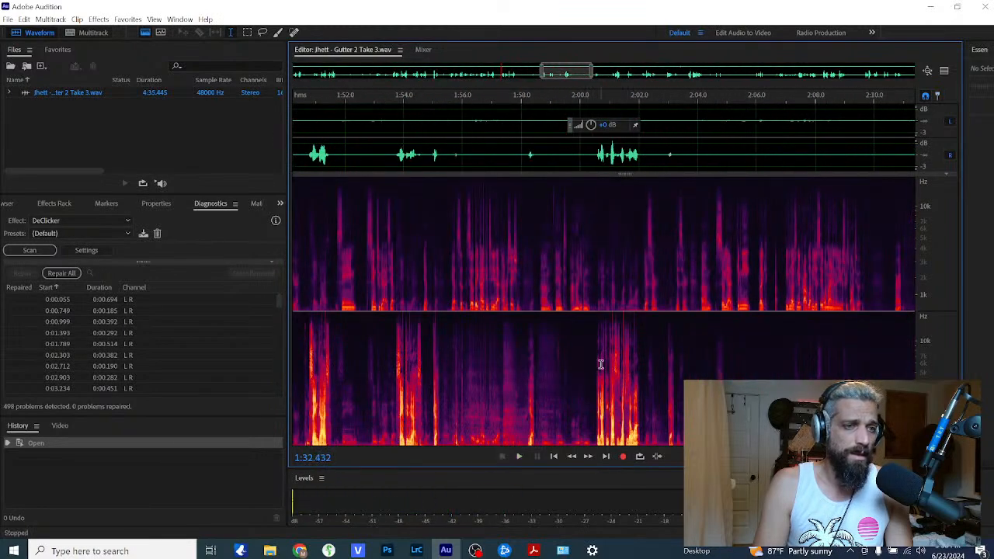
pyautogui.click(598, 363)
pyautogui.scroll(2, 621, 373)
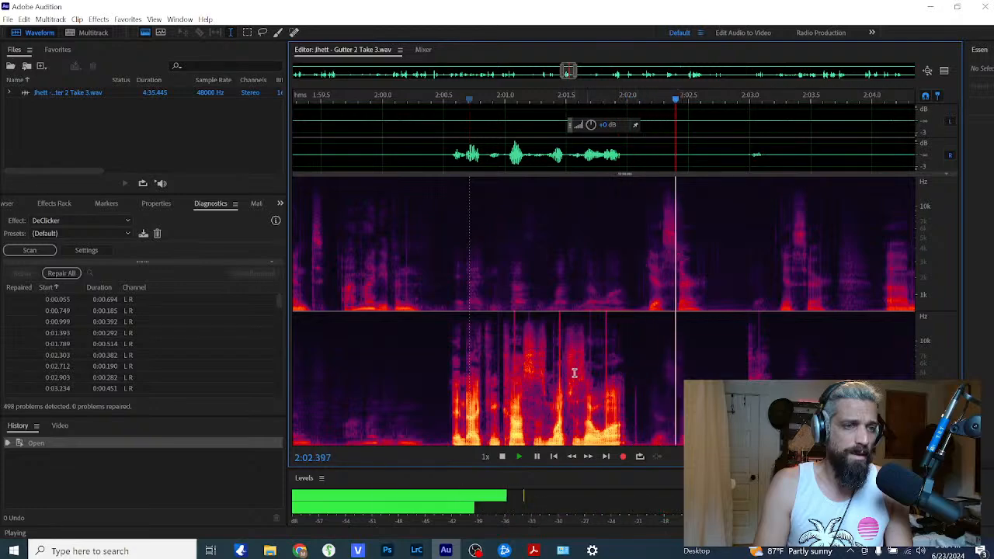
pyautogui.scroll(-1, 621, 375)
pyautogui.scroll(-4, 620, 375)
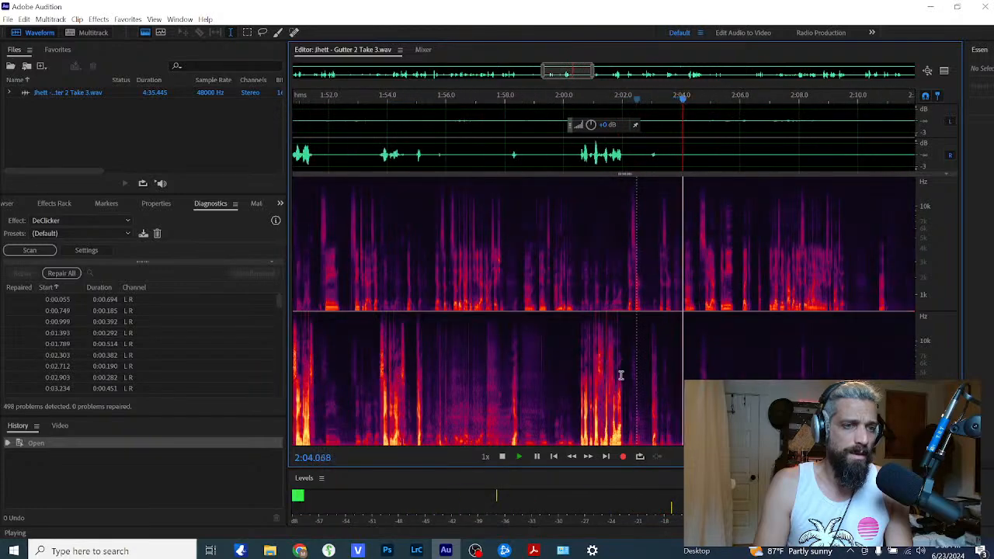
pyautogui.scroll(3, 621, 373)
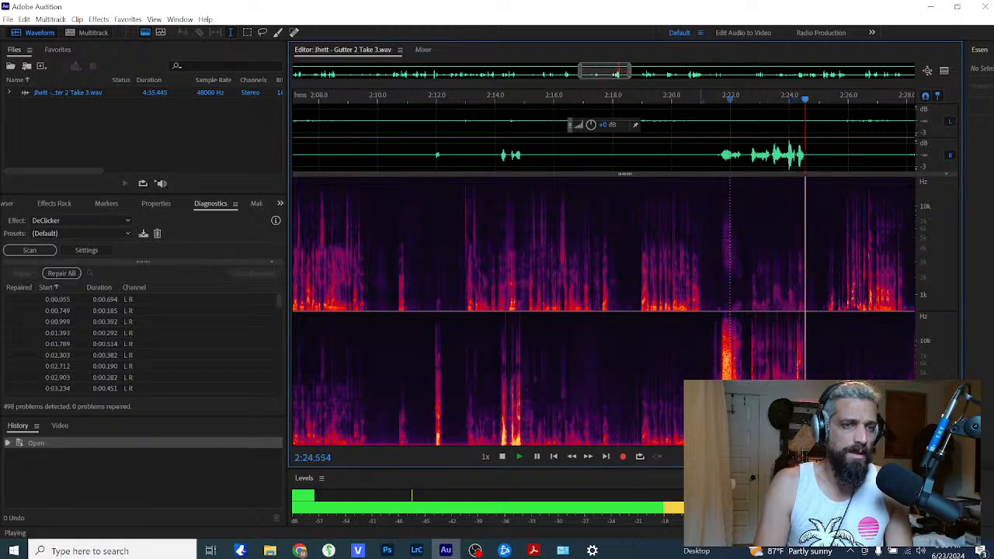
pyautogui.press('space')
pyautogui.scroll(-5, 621, 373)
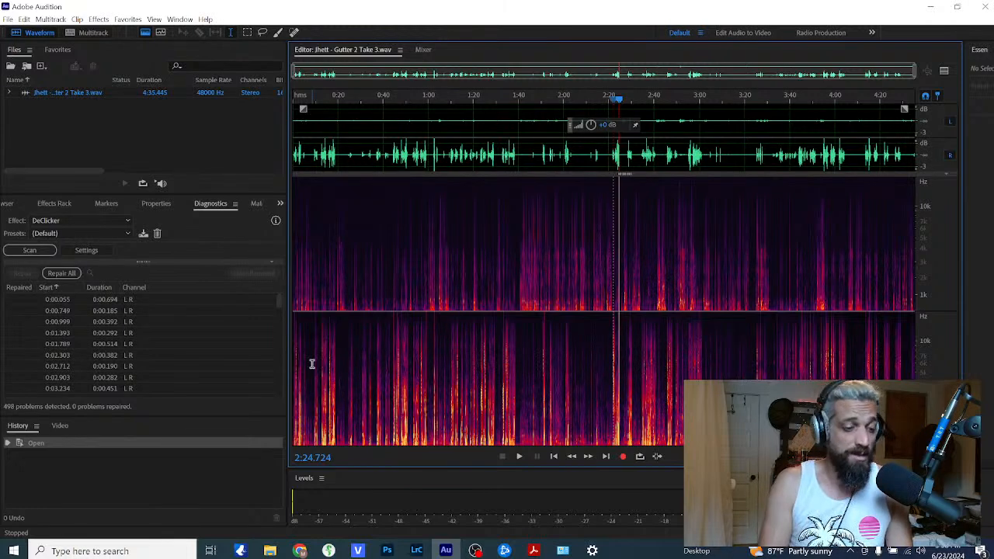
# Step: Switch to VEGAS Pro and open a copy of the Gutter 2 event after 01:14:37 in the audio editor
pyautogui.click(931, 7)
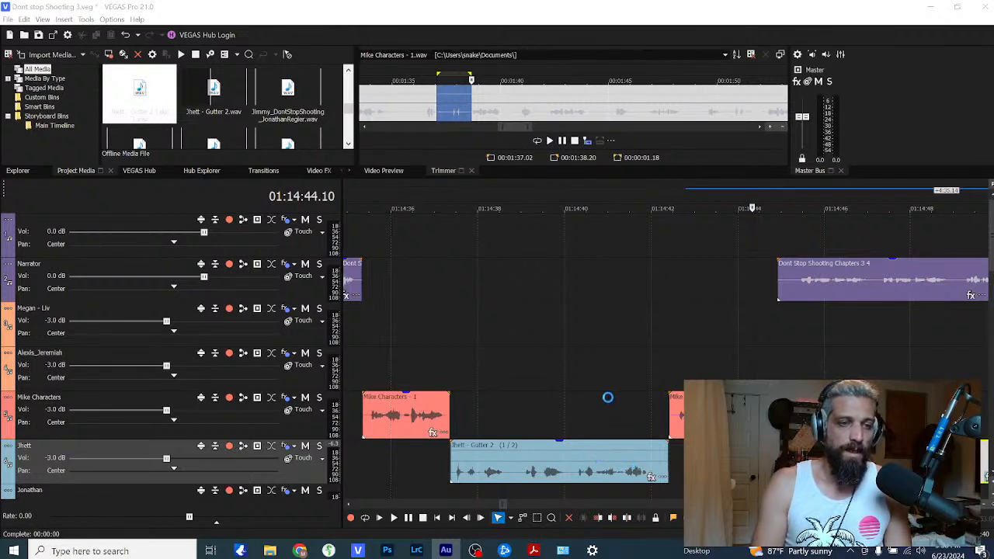
pyautogui.click(607, 399)
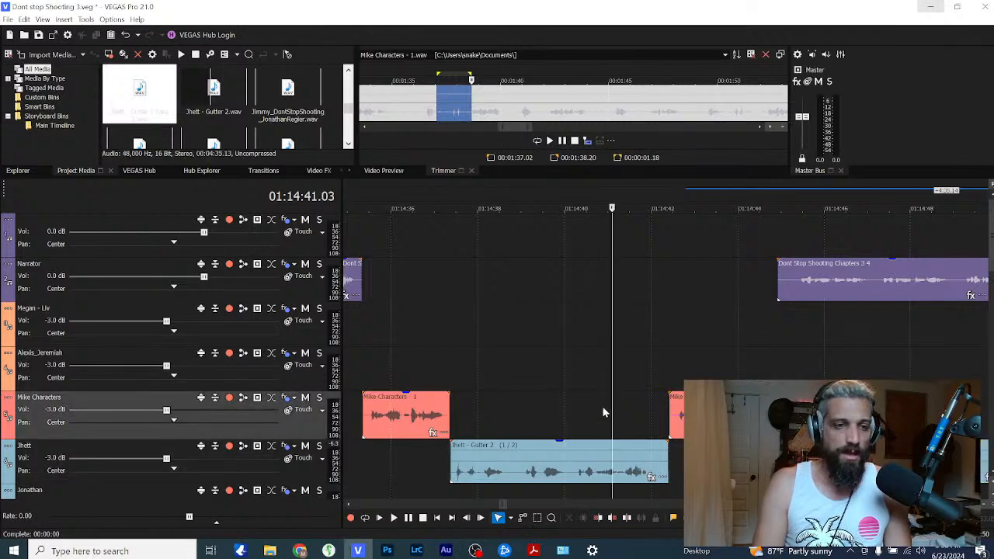
pyautogui.click(583, 465)
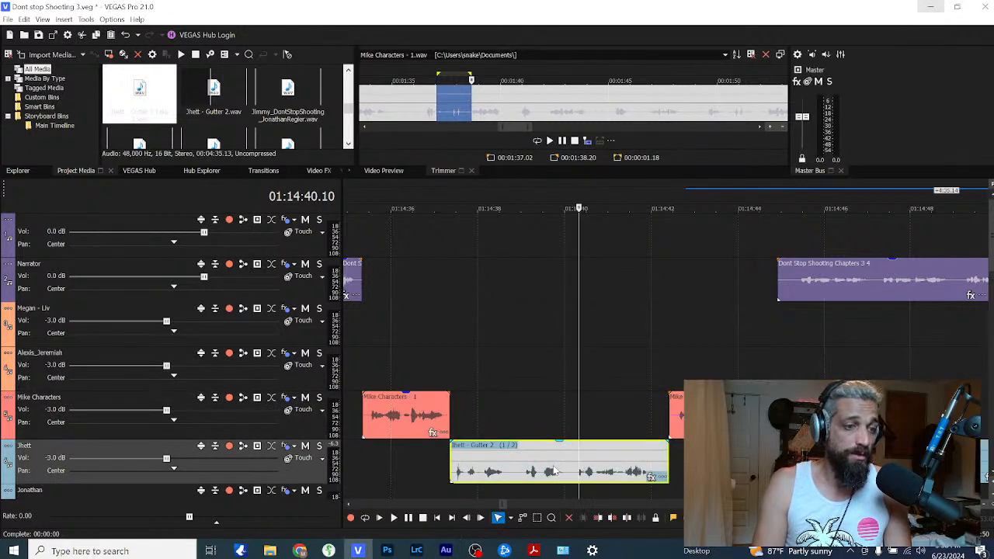
pyautogui.rightClick(554, 471)
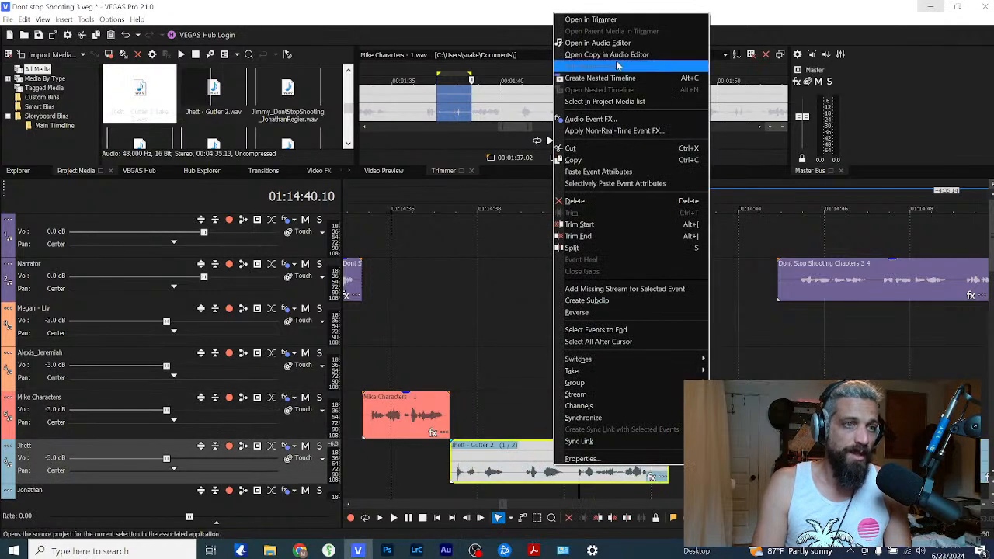
pyautogui.click(463, 435)
pyautogui.press('space')
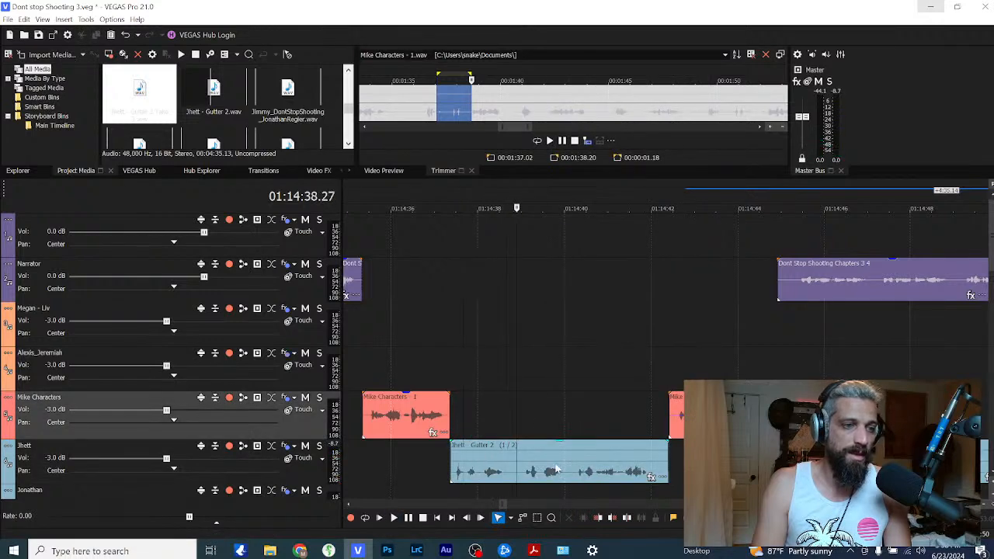
pyautogui.rightClick(554, 458)
pyautogui.click(607, 53)
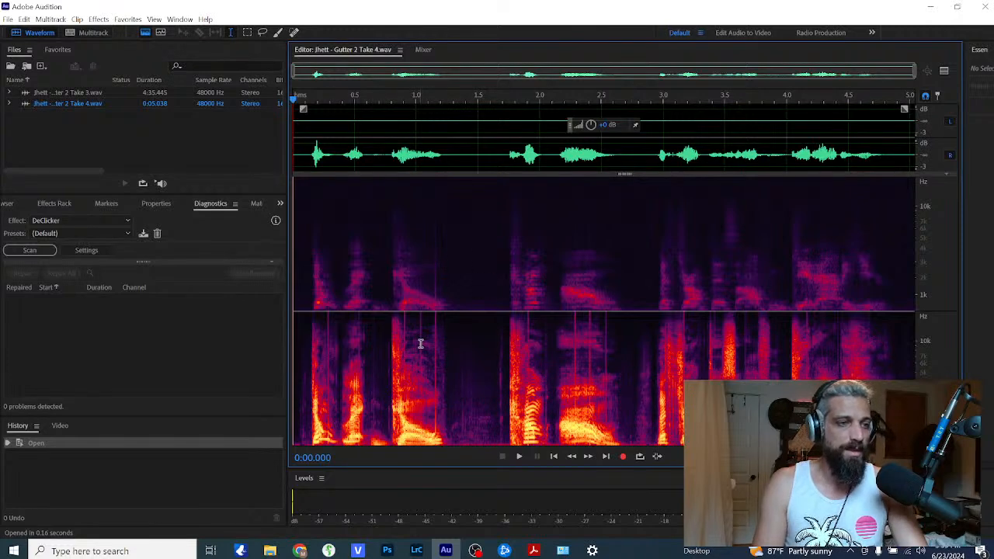
# Step: Examine the click marks between 0.9 and 1.2 seconds in the opened Take 4 clip and play that passage
pyautogui.click(441, 299)
pyautogui.scroll(5, 418, 278)
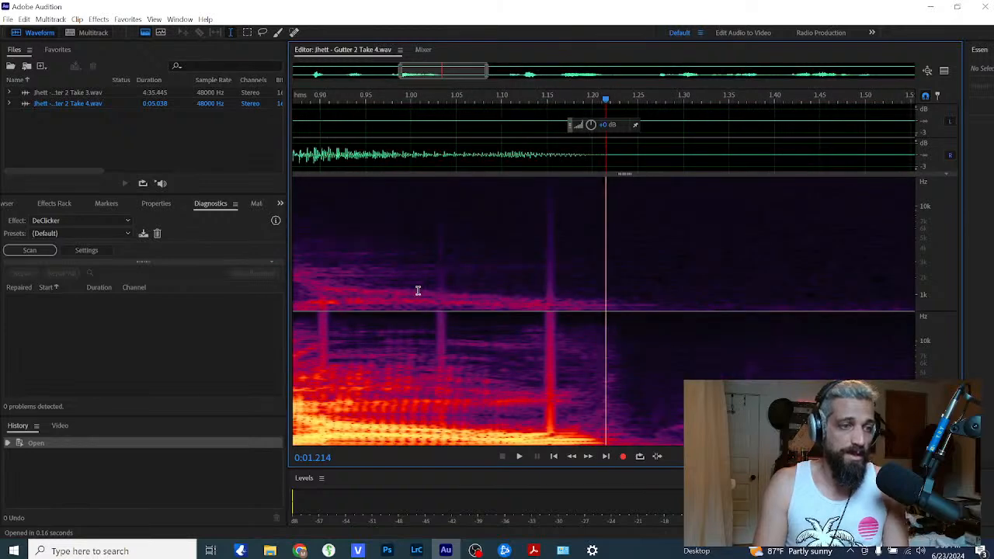
pyautogui.scroll(3, 418, 291)
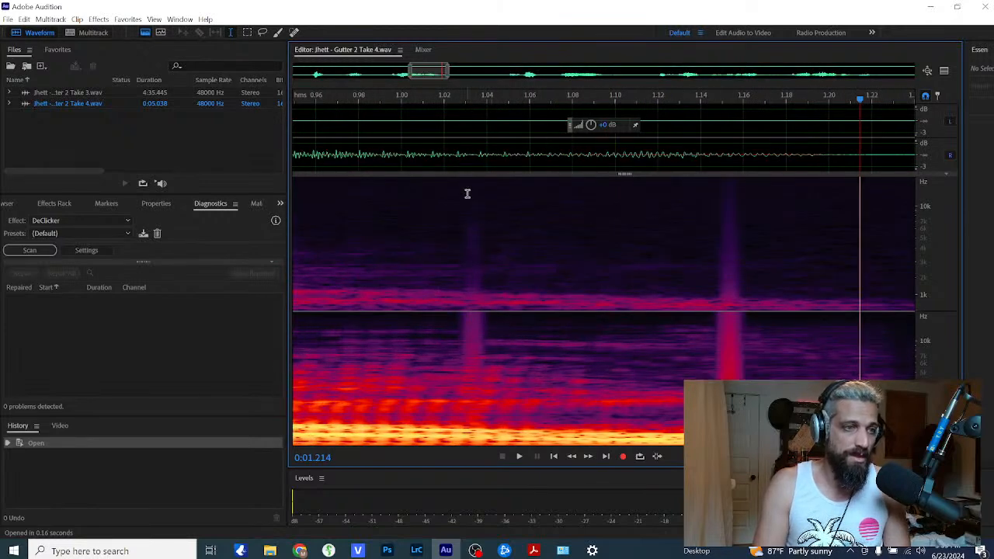
pyautogui.click(402, 285)
pyautogui.press('space')
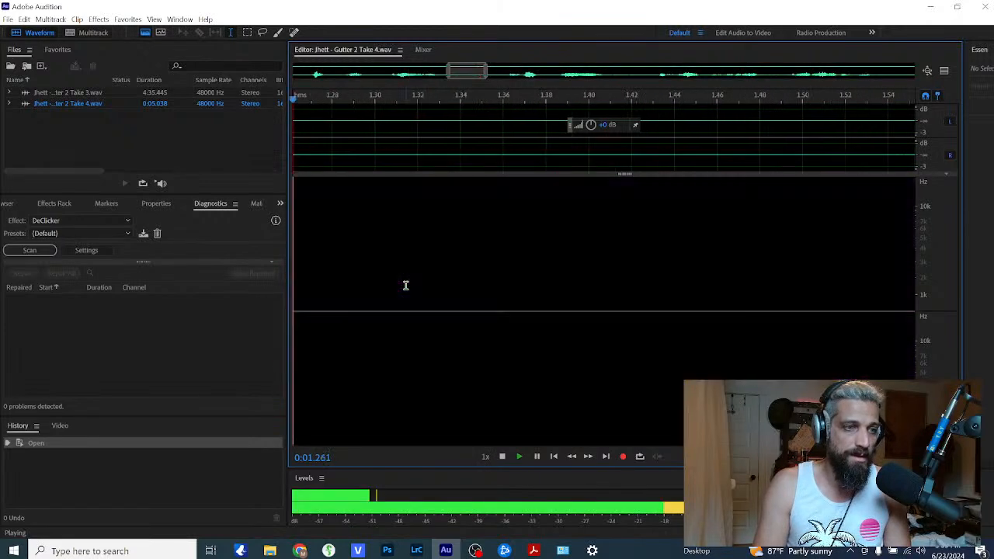
pyautogui.press('space')
pyautogui.scroll(-10, 561, 373)
pyautogui.click(380, 321)
pyautogui.click(337, 355)
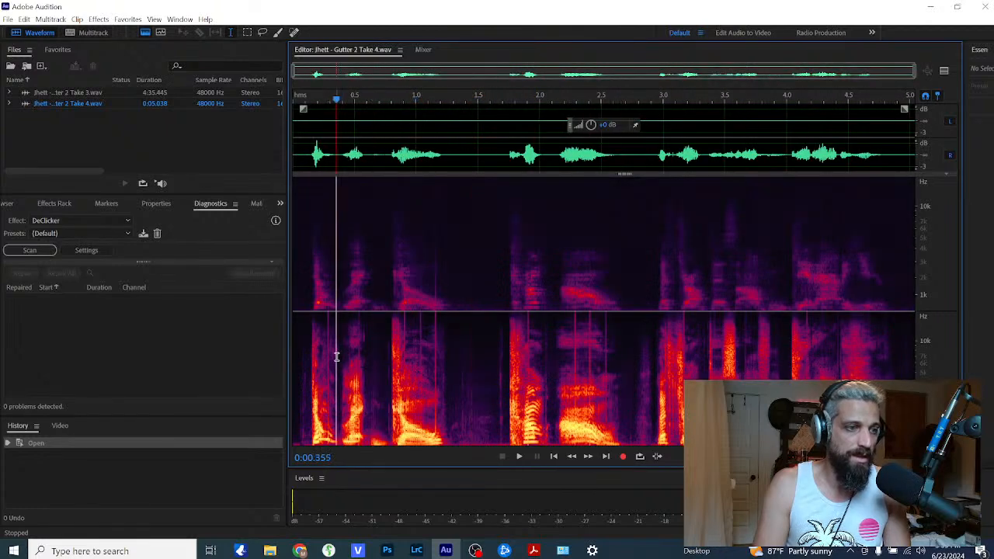
# Step: Zoom in on the click near 0.28 seconds and set up the Spot Healing Brush with a size of 81 px
pyautogui.scroll(5, 352, 365)
pyautogui.moveTo(501, 73); pyautogui.dragTo(440, 82)
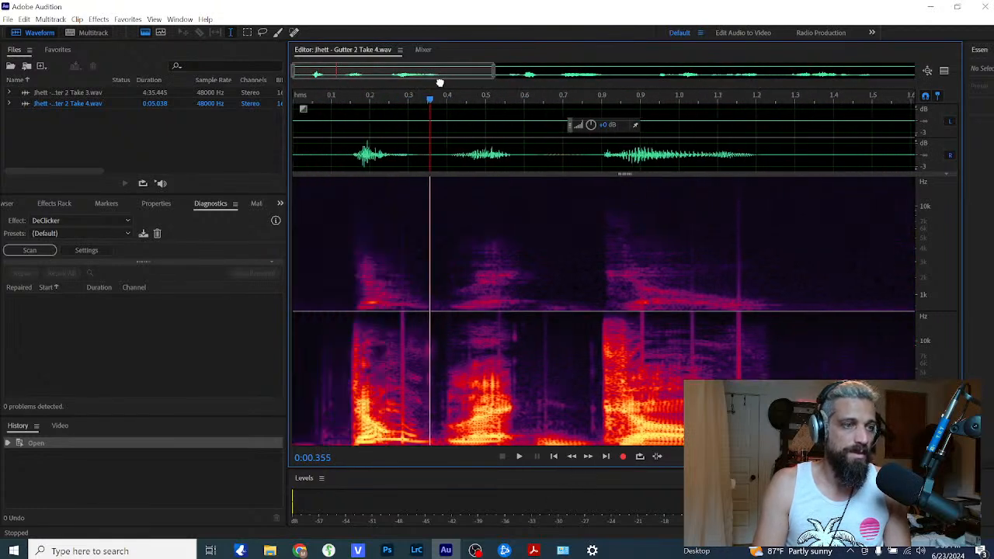
pyautogui.scroll(3, 398, 277)
pyautogui.click(403, 271)
pyautogui.scroll(5, 405, 272)
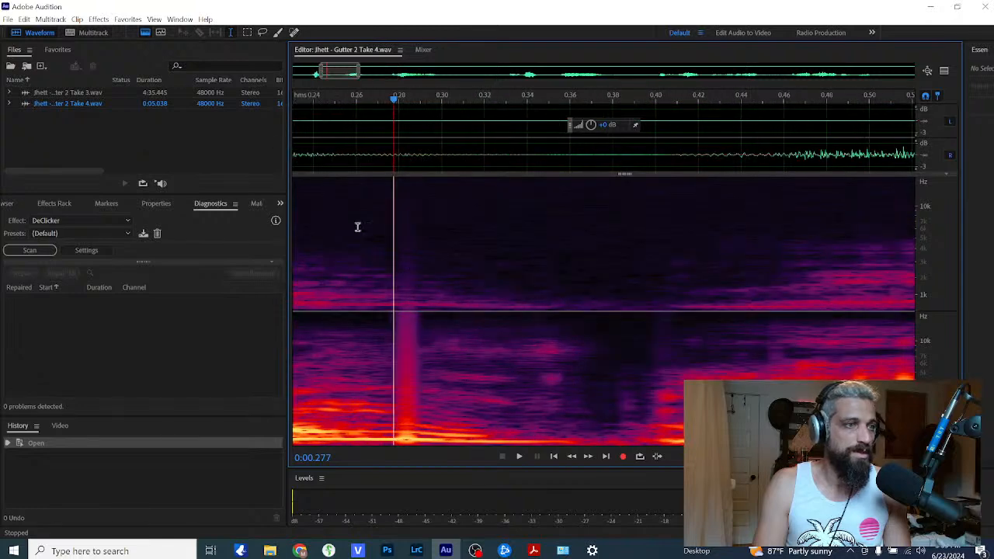
pyautogui.click(294, 32)
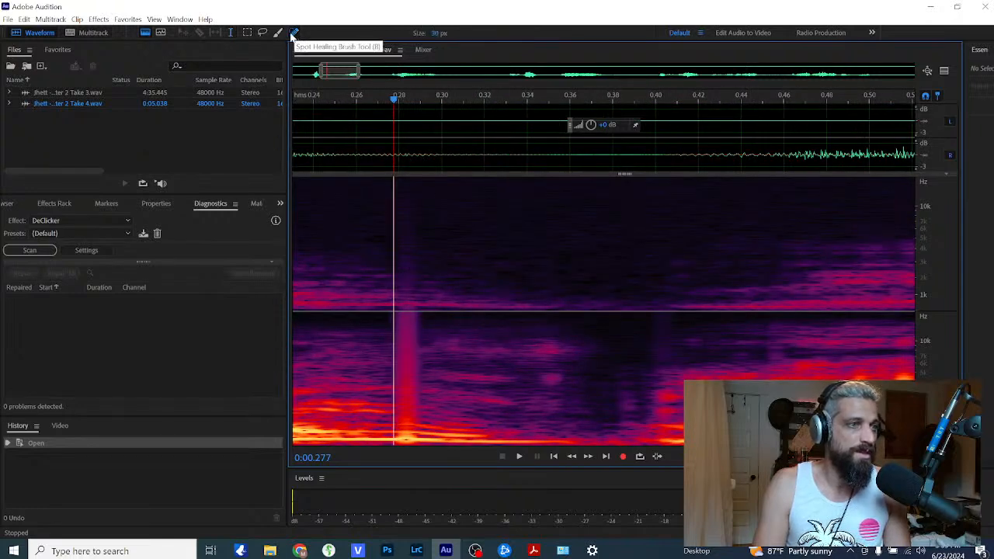
pyautogui.rightClick(405, 342)
pyautogui.click(410, 385)
pyautogui.click(412, 373)
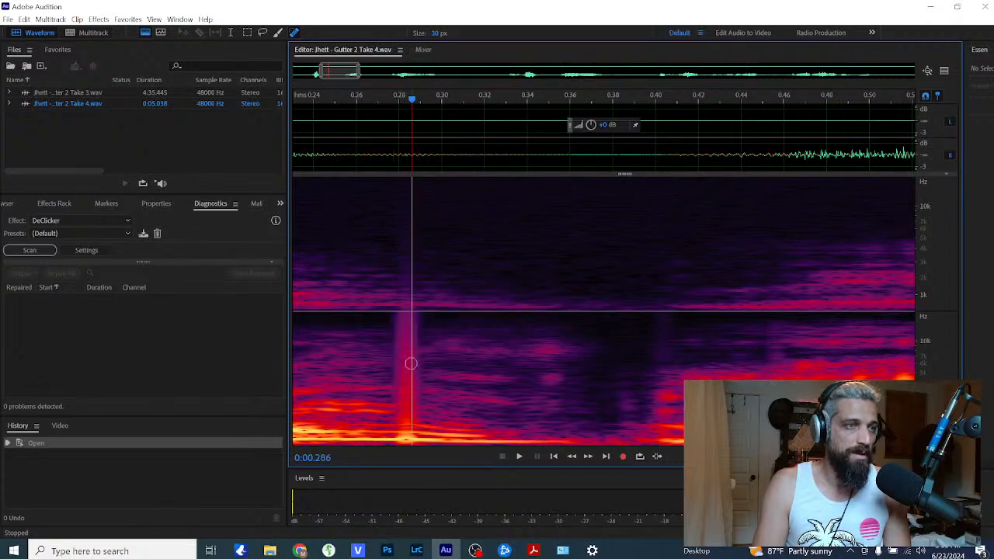
pyautogui.scroll(2, 413, 343)
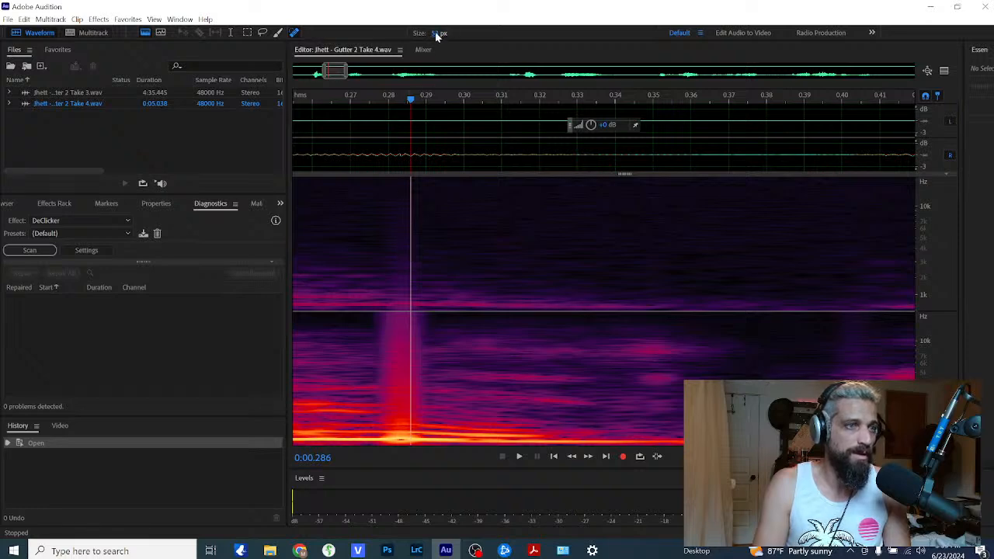
pyautogui.moveTo(439, 19); pyautogui.dragTo(443, 20)
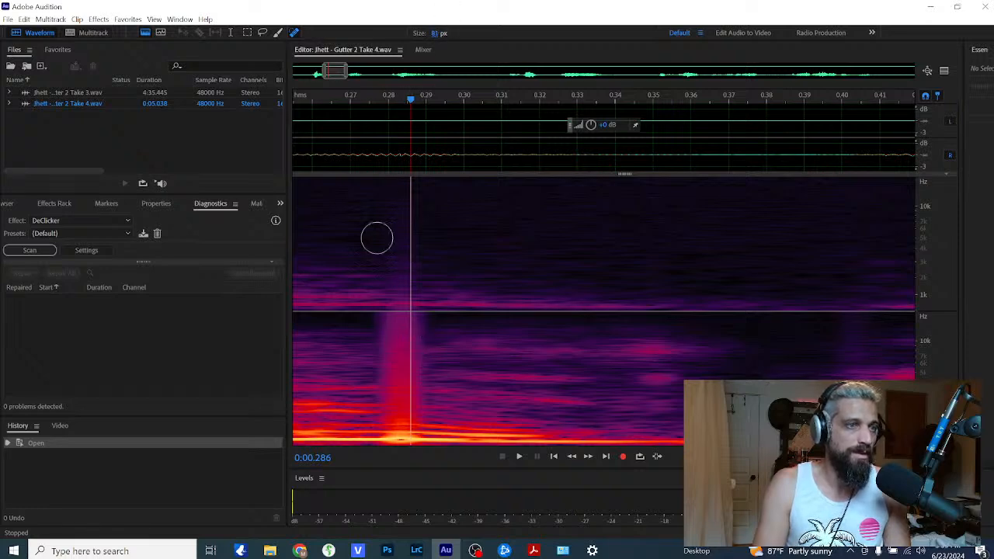
# Step: Heal the click near 0.28 seconds with two full-height brush strokes and play back the result from about 0.2 seconds
pyautogui.moveTo(393, 423)
pyautogui.mouseDown()
pyautogui.moveTo(388, 194)
pyautogui.moveTo(387, 215)
pyautogui.mouseUp()
pyautogui.moveTo(399, 423); pyautogui.dragTo(391, 193)
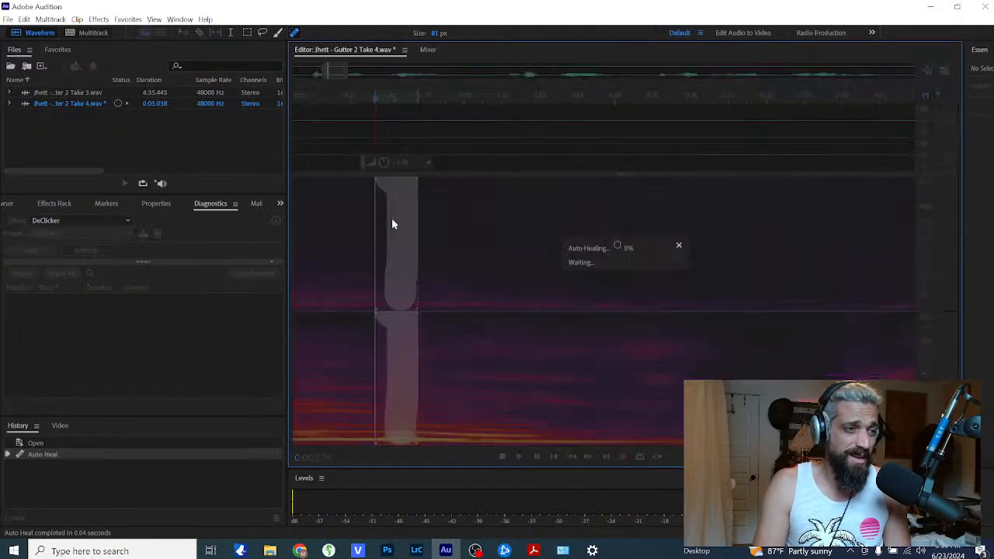
pyautogui.scroll(-7, 353, 288)
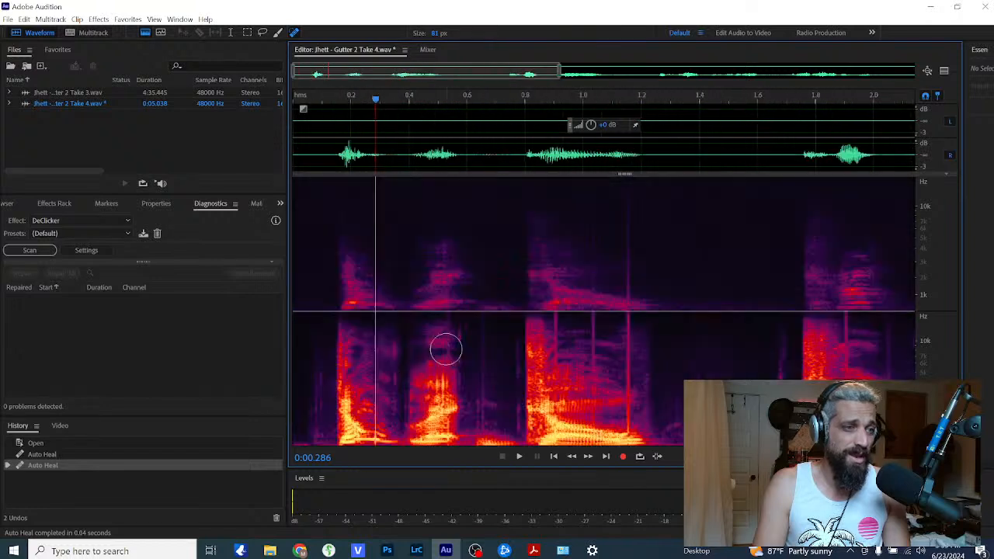
pyautogui.click(352, 260)
pyautogui.press('space')
pyautogui.press('space')
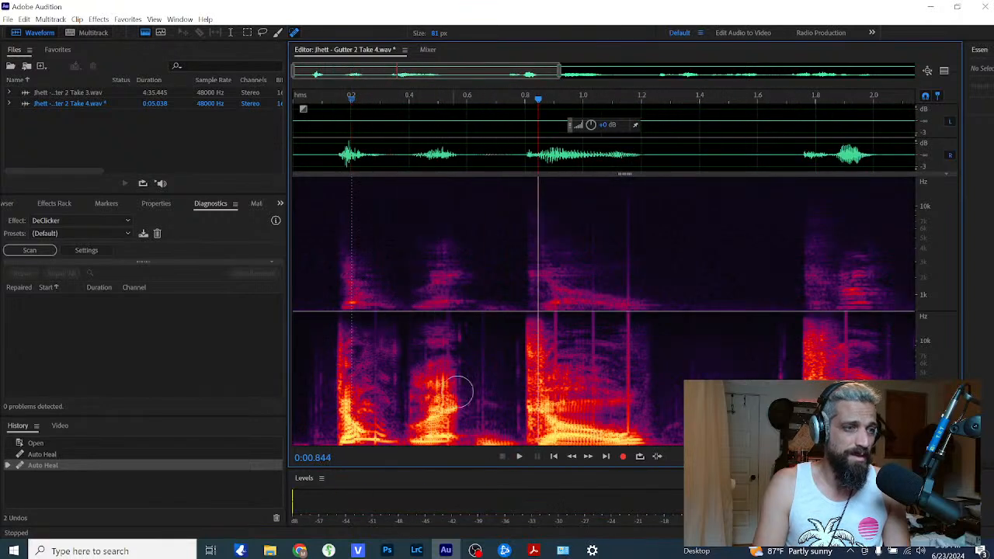
# Step: Play back the clip from about 1.06 seconds to check the end of the phrase for clicks
pyautogui.press('space')
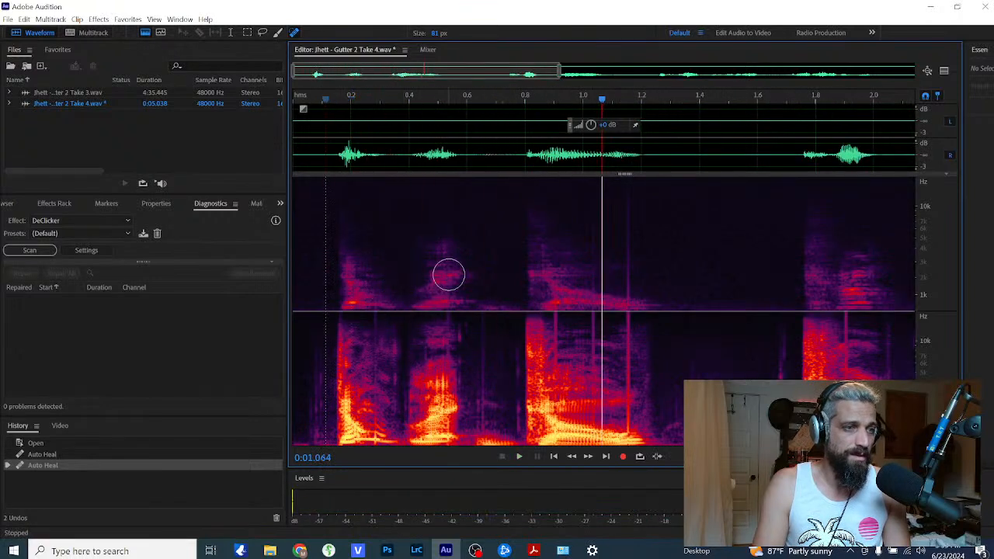
pyautogui.click(602, 299)
pyautogui.press('space')
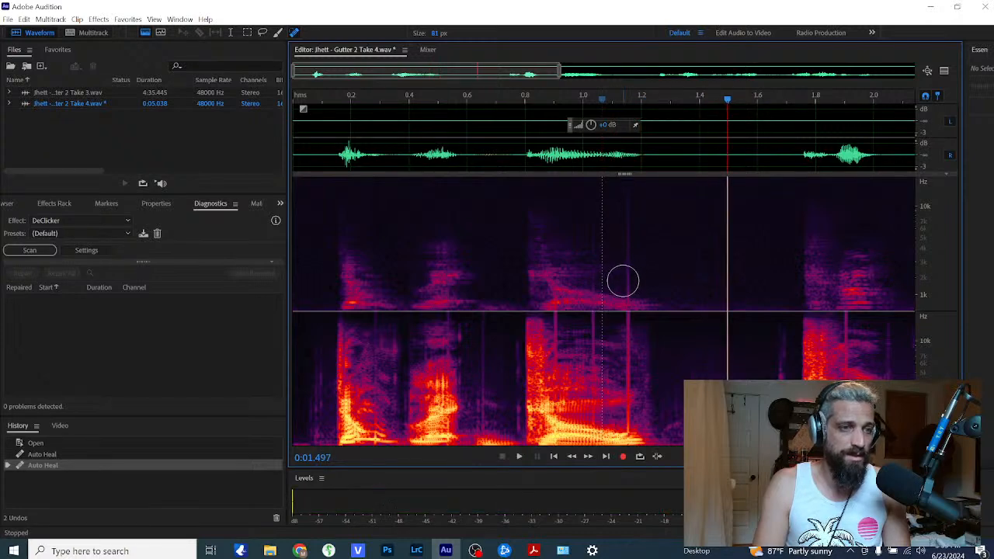
# Step: Heal the clicks near 1.15 and 1.03 seconds with vertical Spot Healing Brush strokes
pyautogui.scroll(2, 622, 286)
pyautogui.scroll(3, 622, 286)
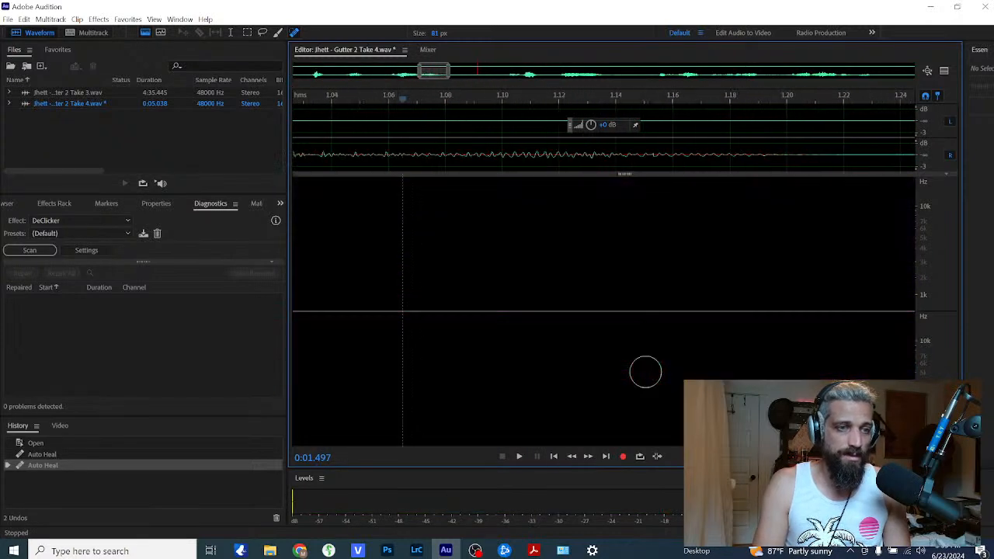
pyautogui.scroll(-1, 651, 420)
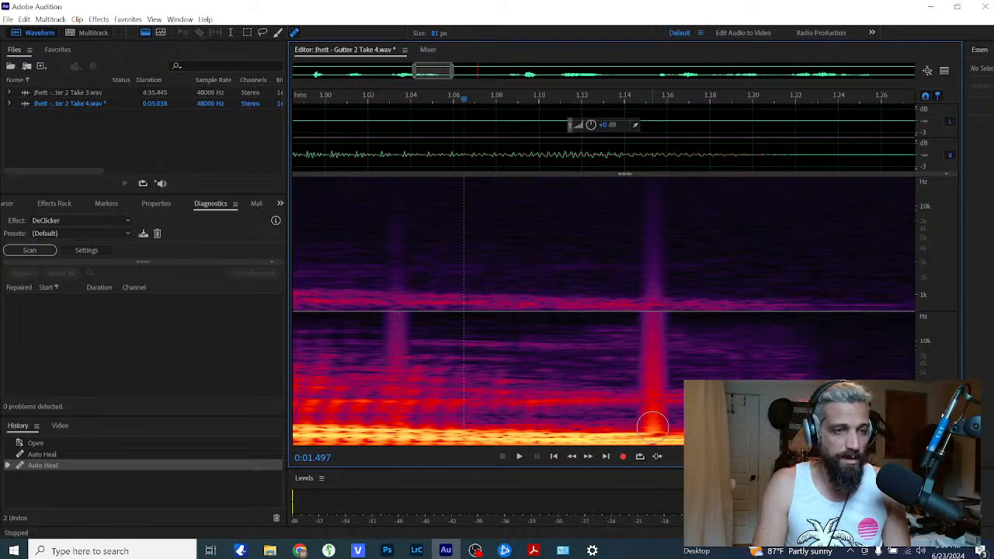
pyautogui.moveTo(652, 426); pyautogui.dragTo(641, 187)
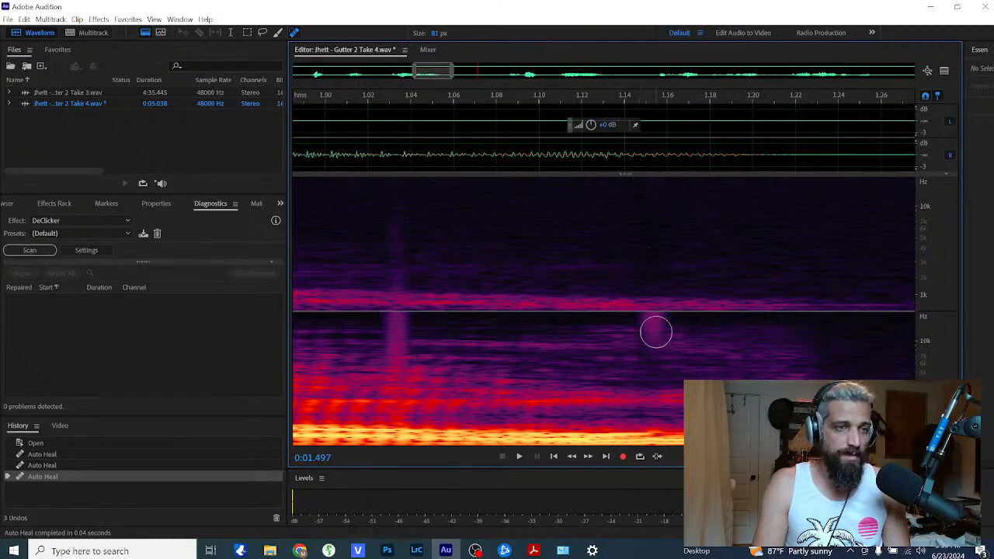
pyautogui.moveTo(656, 333); pyautogui.dragTo(651, 344)
pyautogui.moveTo(396, 326); pyautogui.dragTo(394, 441)
# Step: Heal the click near 0.90 seconds with a vertical stroke down the lower channel's spectrogram
pyautogui.scroll(-4, 435, 342)
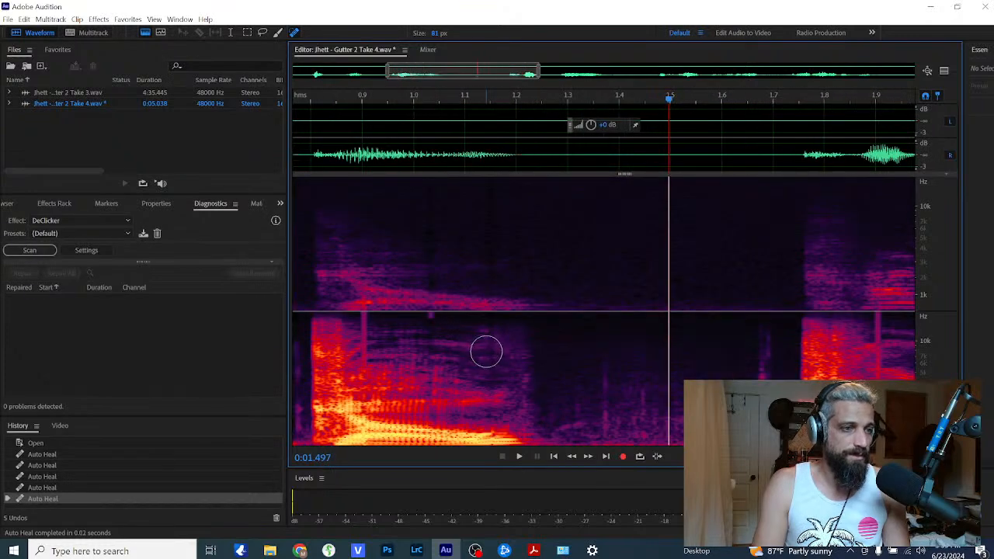
pyautogui.click(364, 320)
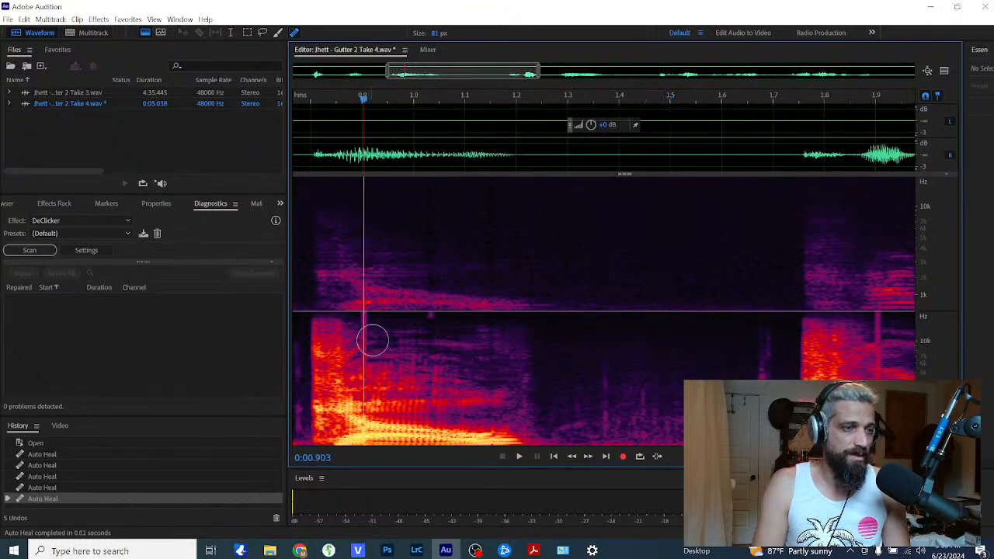
pyautogui.scroll(3, 361, 322)
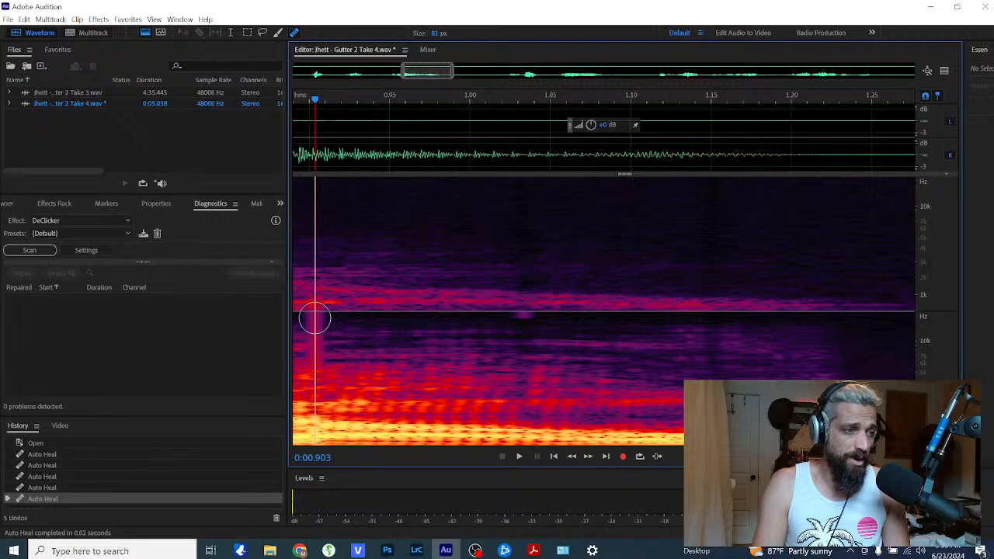
pyautogui.moveTo(310, 319); pyautogui.dragTo(314, 457)
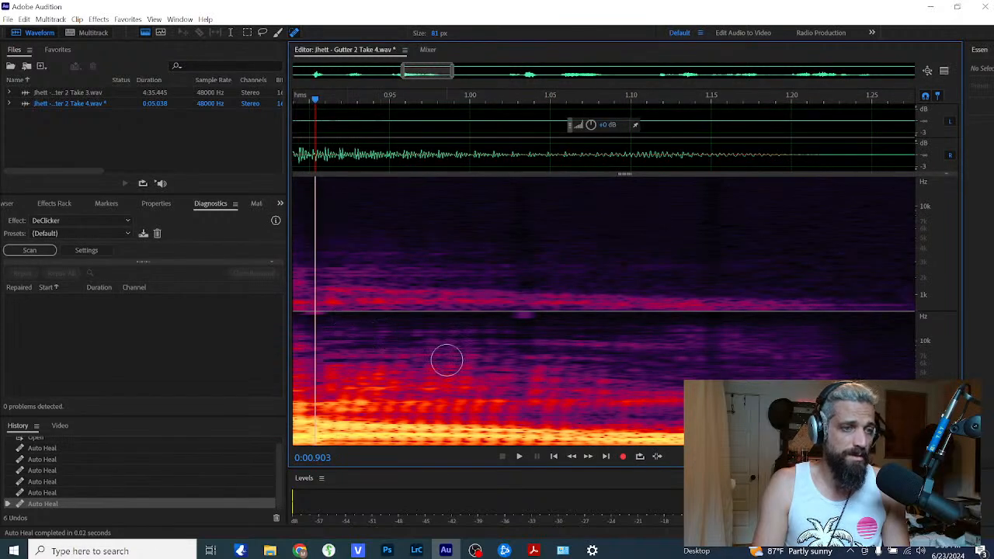
# Step: Heal the leftover click spots near 1.03 and 0.90 seconds at the upper edge of the lower channel's spectrogram
pyautogui.scroll(-5, 445, 359)
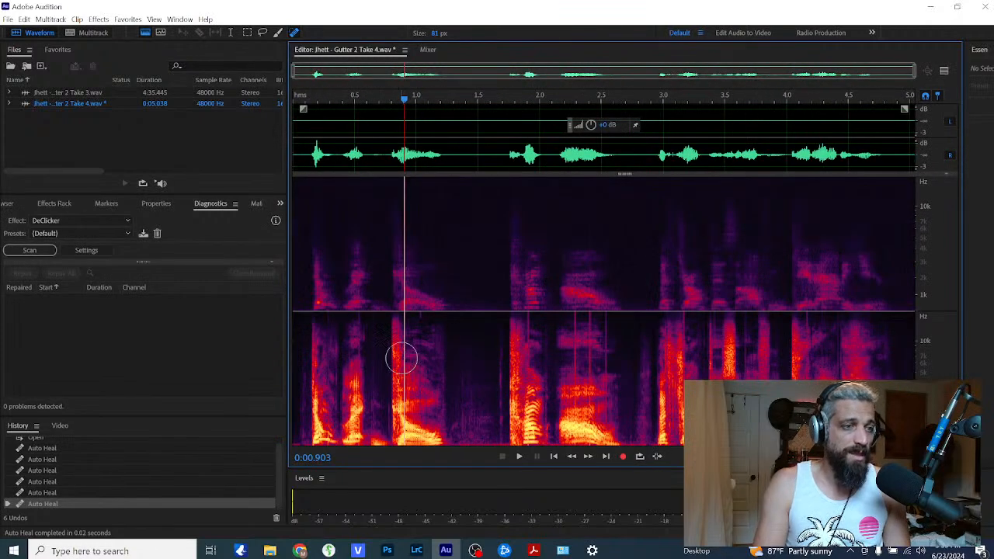
pyautogui.scroll(5, 420, 323)
pyautogui.scroll(3, 430, 330)
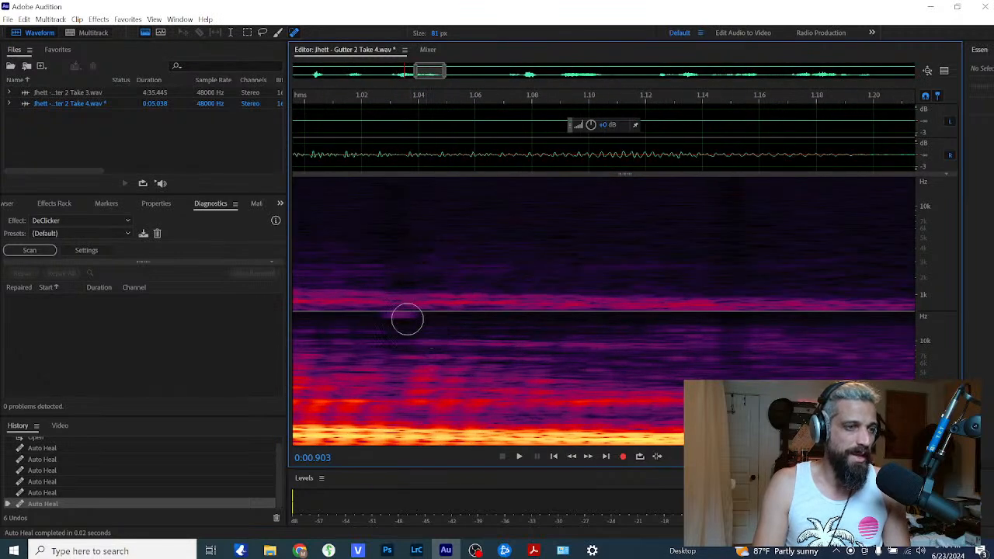
pyautogui.moveTo(396, 316); pyautogui.dragTo(405, 318)
pyautogui.scroll(-4, 412, 397)
pyautogui.scroll(-2, 412, 397)
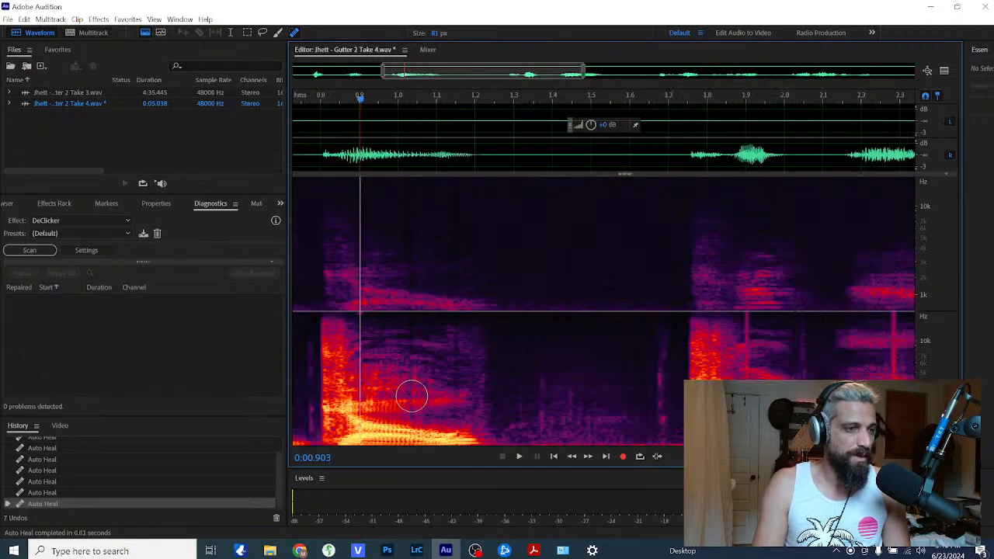
pyautogui.scroll(5, 359, 318)
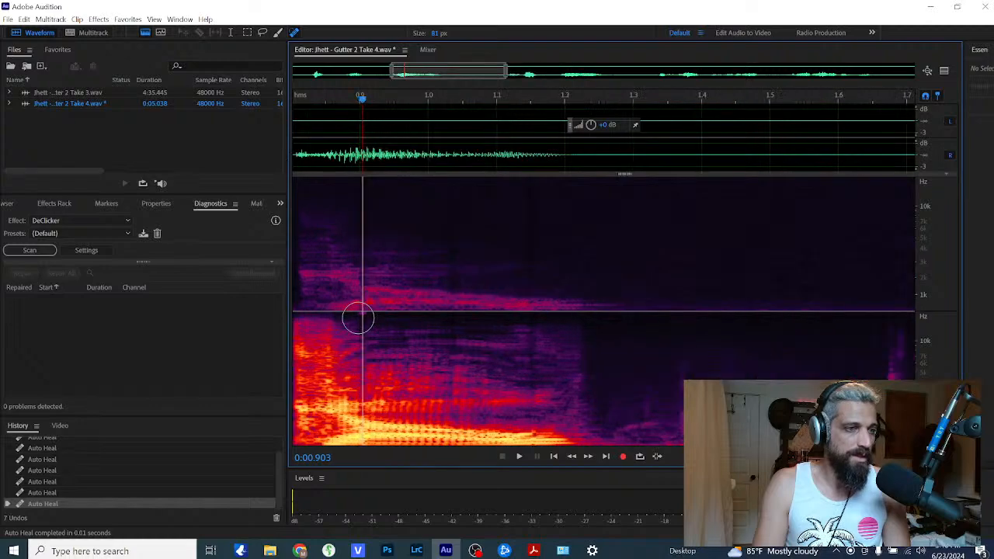
pyautogui.click(377, 342)
pyautogui.scroll(-7, 371, 384)
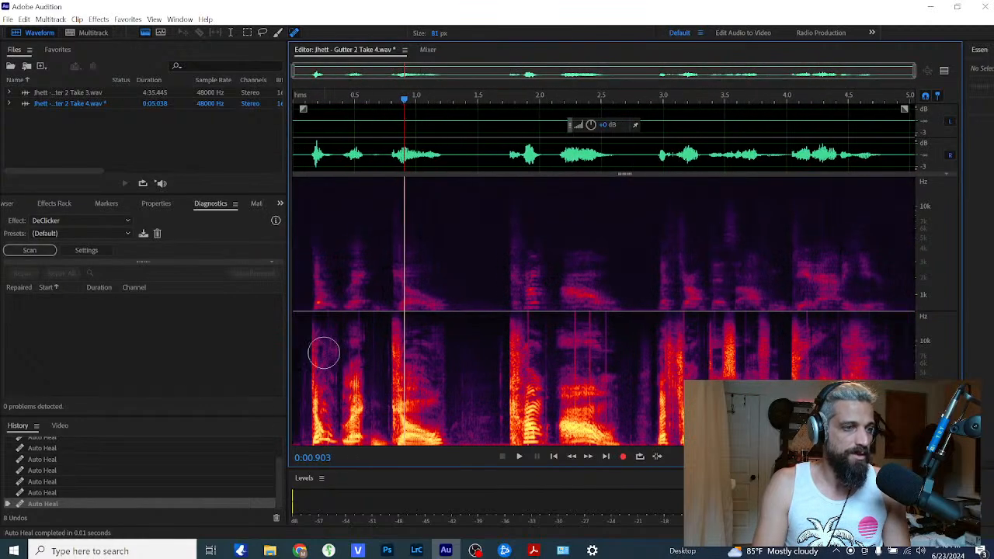
# Step: Undo the stray heal at the clip's start and play the clip from about 0.04 seconds
pyautogui.click(306, 340)
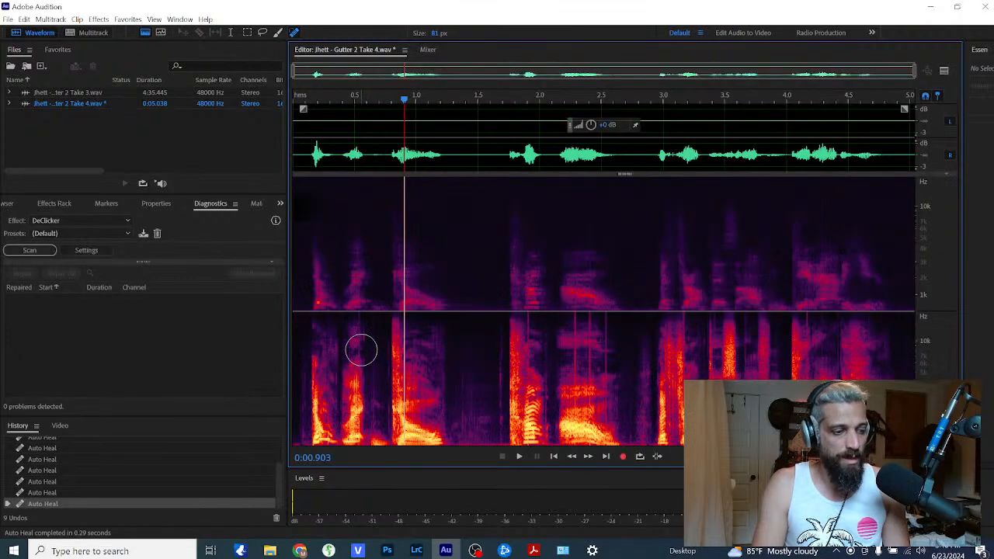
pyautogui.hotkey('ctrl', 'z')
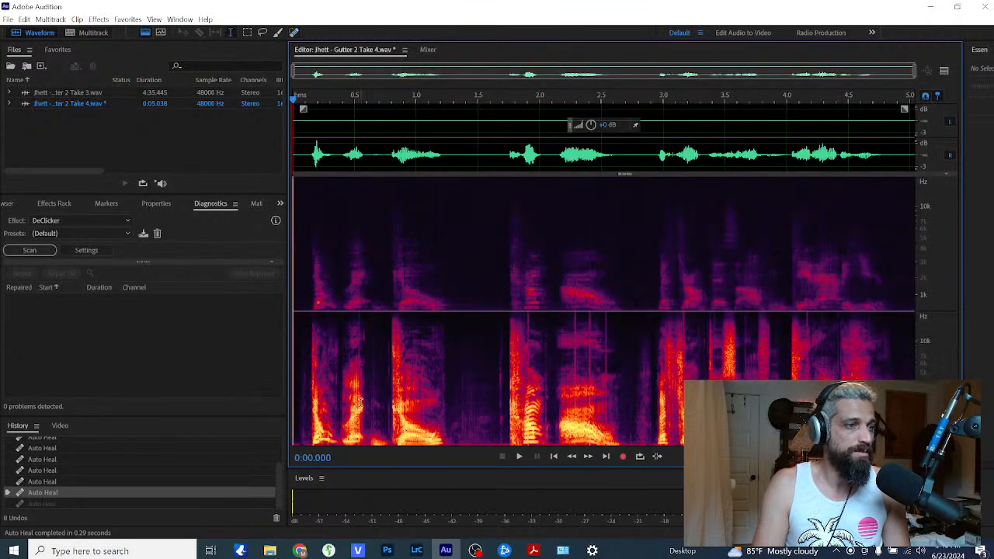
pyautogui.click(298, 327)
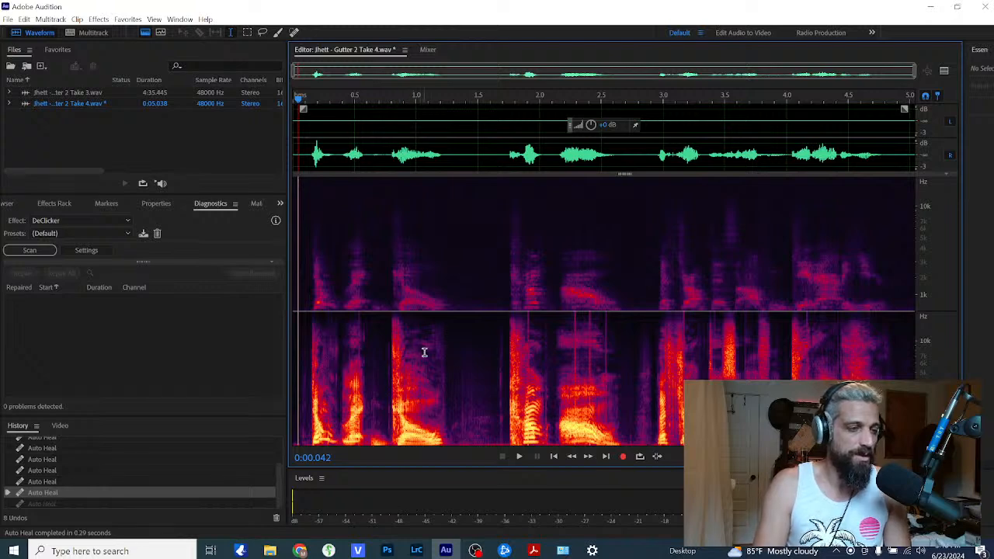
pyautogui.press('space')
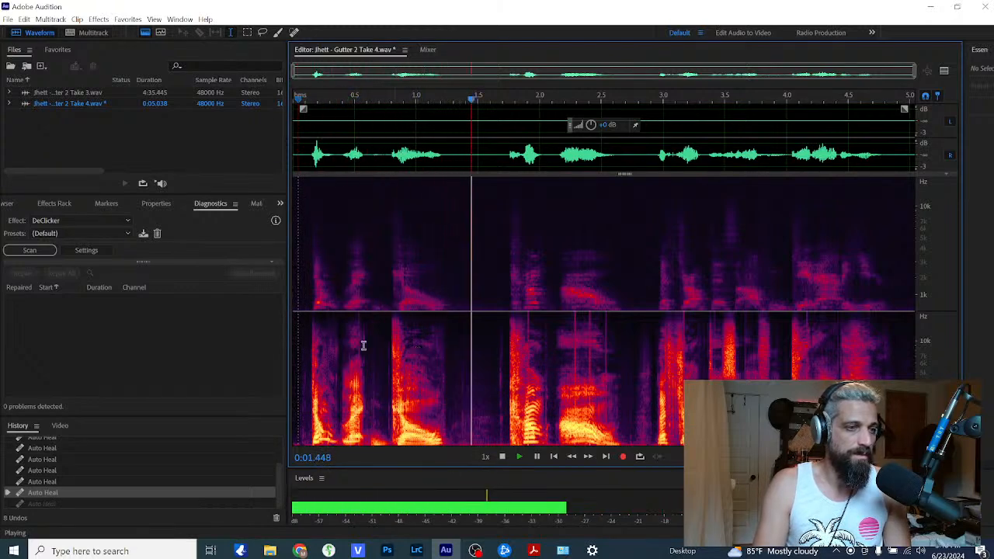
pyautogui.press('space')
pyautogui.press('space')
pyautogui.press('space')
# Step: Heal the clicks near 0.28, 0.53 and 0.65 seconds with vertical strokes of a 23 px Spot Healing Brush
pyautogui.click(353, 320)
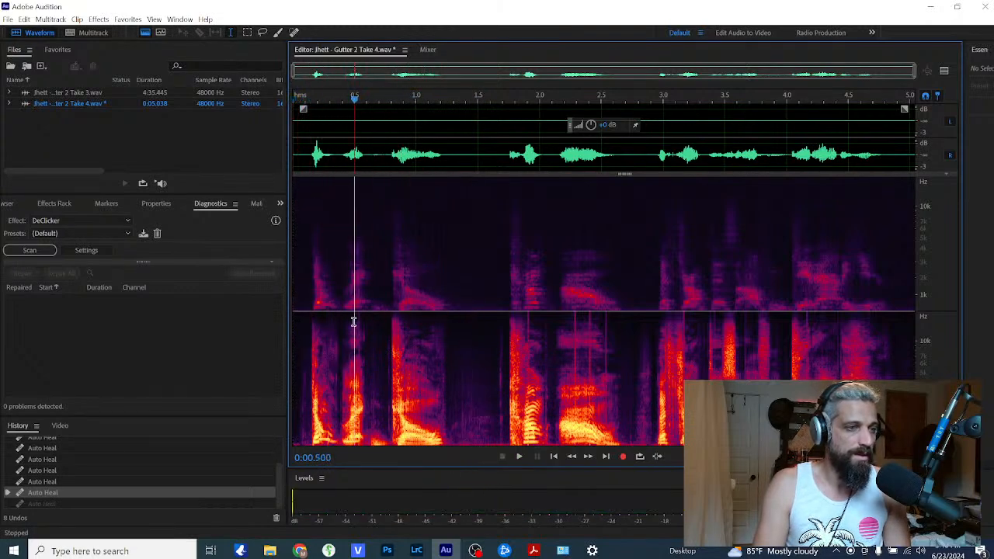
pyautogui.scroll(5, 362, 332)
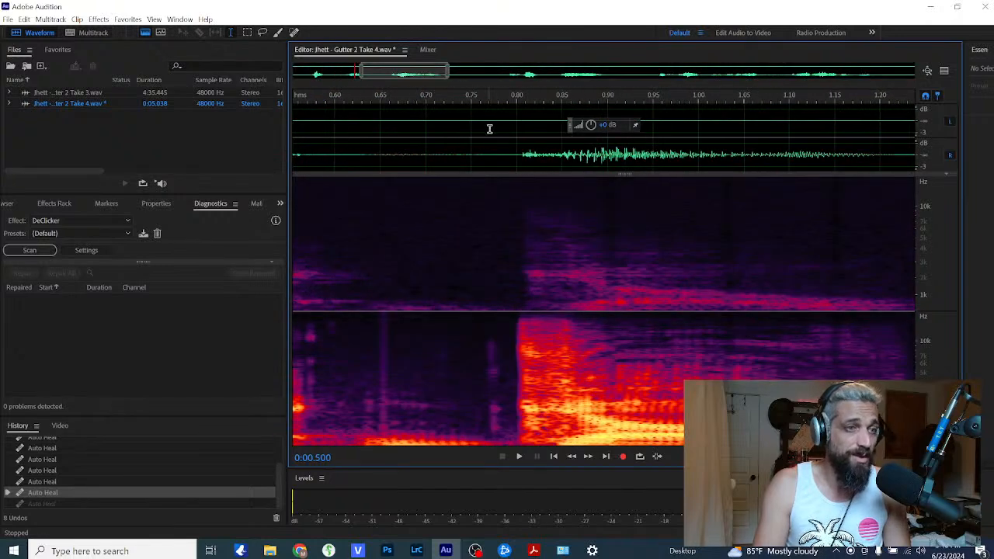
pyautogui.moveTo(406, 70); pyautogui.dragTo(363, 76)
pyautogui.click(294, 33)
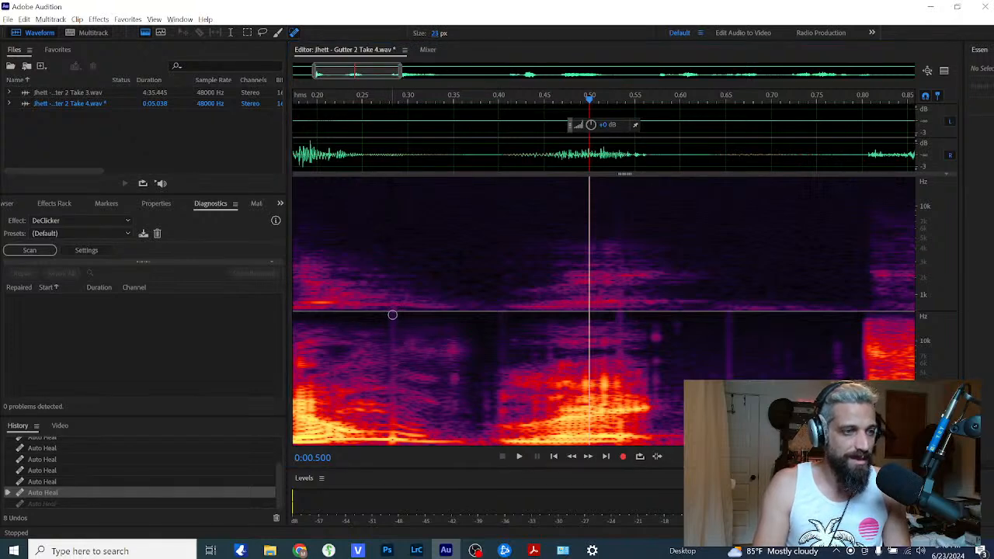
pyautogui.click(392, 314)
pyautogui.moveTo(392, 319); pyautogui.dragTo(392, 447)
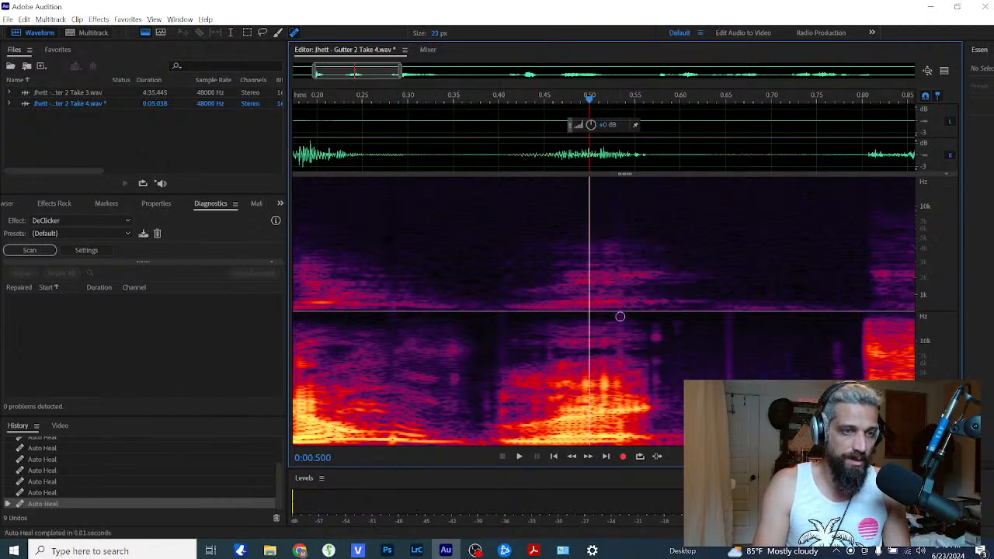
pyautogui.moveTo(619, 179); pyautogui.dragTo(619, 447)
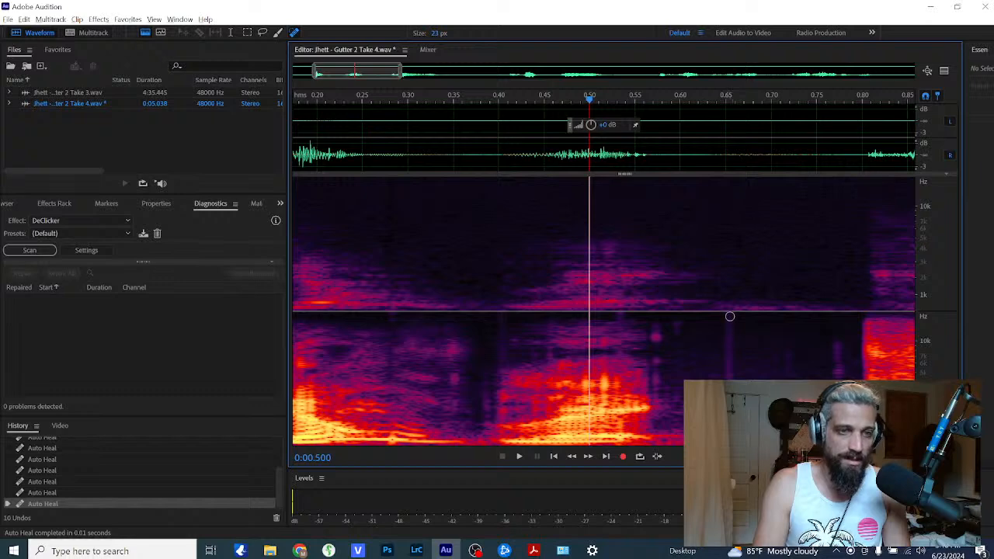
pyautogui.moveTo(730, 179); pyautogui.dragTo(730, 442)
# Step: Switch to the Time Selection tool and play the healed opening phrase from about 0.06 seconds
pyautogui.scroll(-5, 412, 339)
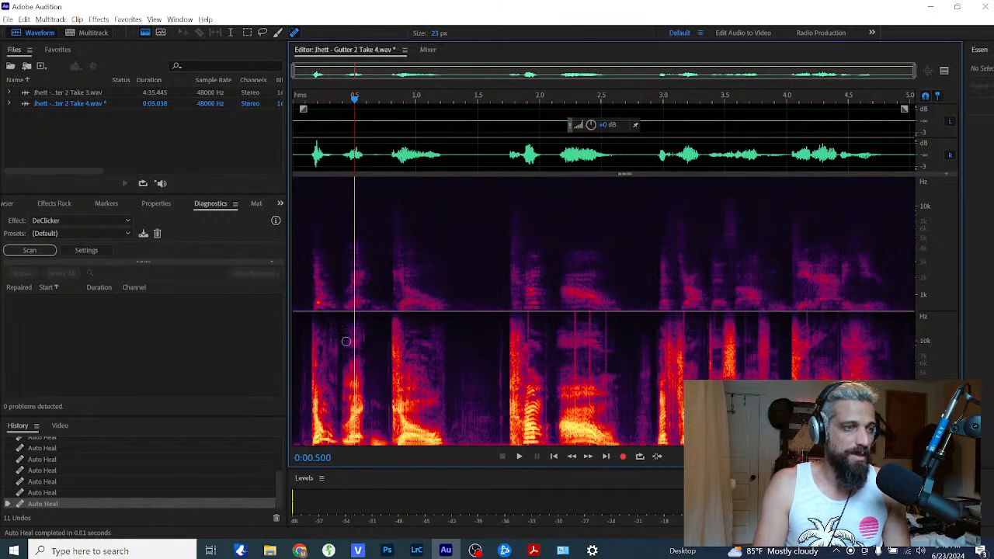
pyautogui.press('t')
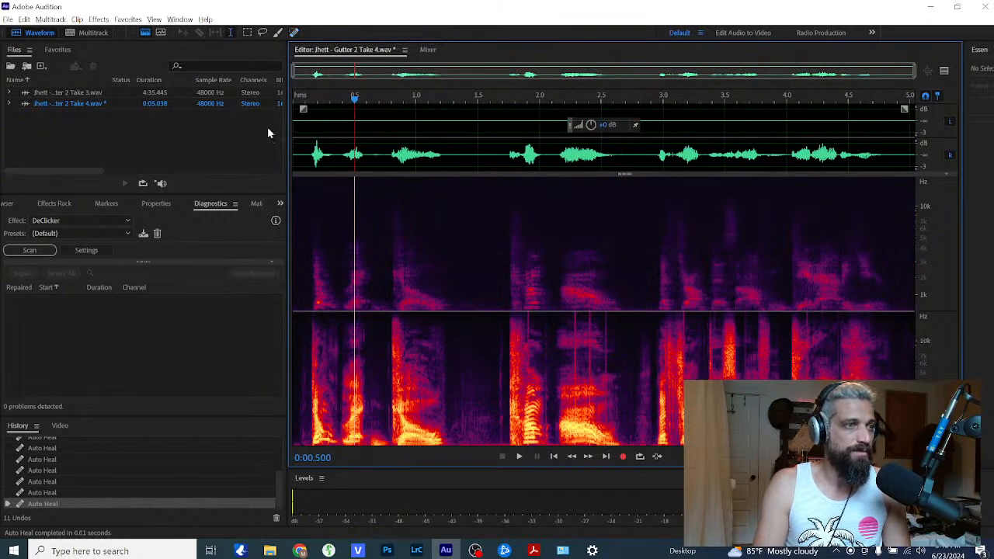
pyautogui.click(301, 214)
pyautogui.press('alt')
pyautogui.press('space')
pyautogui.click(300, 241)
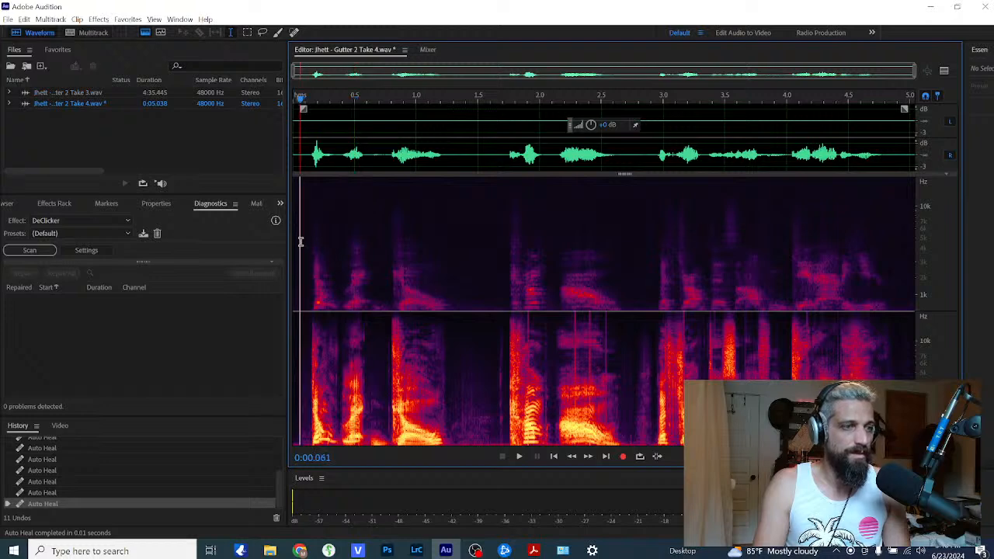
pyautogui.press('space')
pyautogui.press('space')
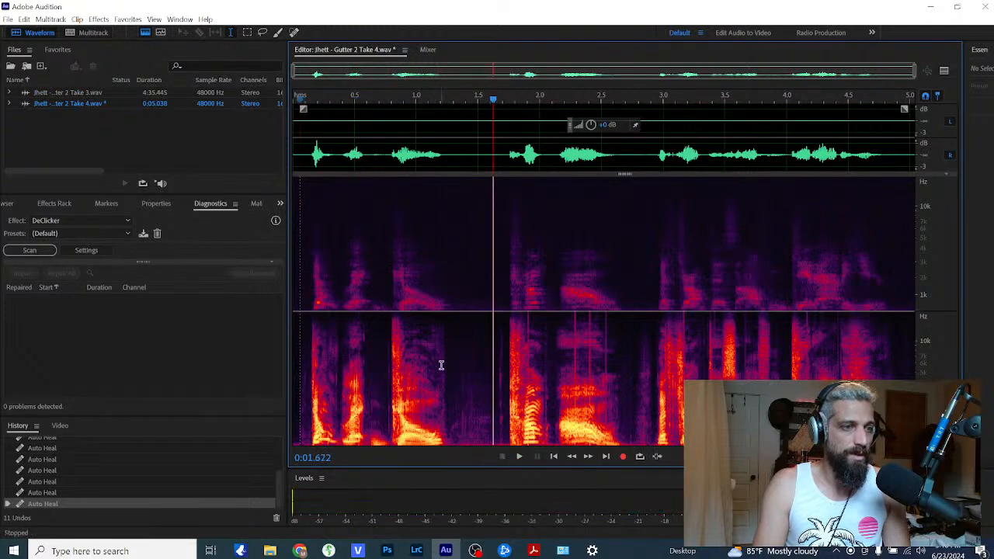
# Step: Examine the passage between 0.7 and 1.5 seconds closely and replay it from about 0.7 seconds to check for remaining clicks
pyautogui.click(440, 366)
pyautogui.scroll(3, 463, 379)
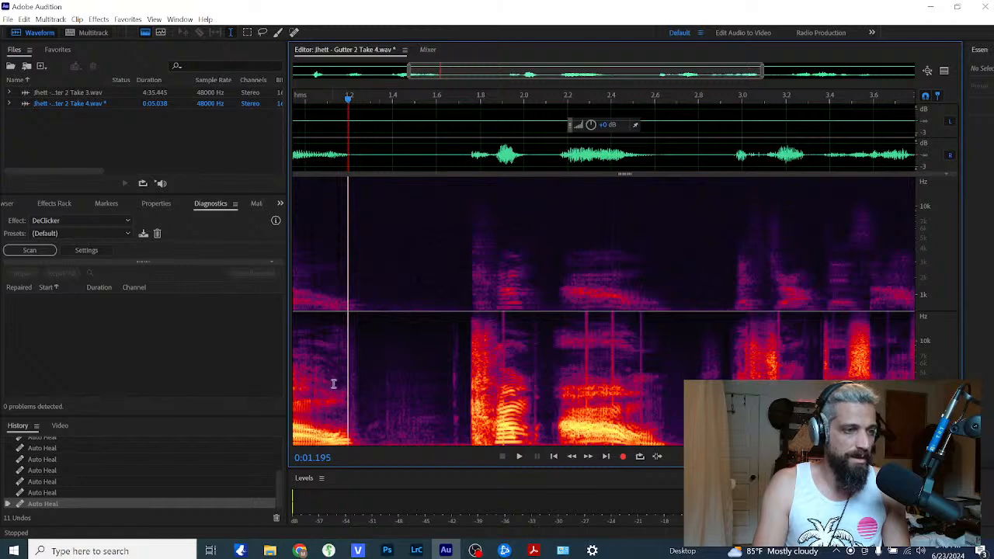
pyautogui.moveTo(411, 72); pyautogui.dragTo(283, 84)
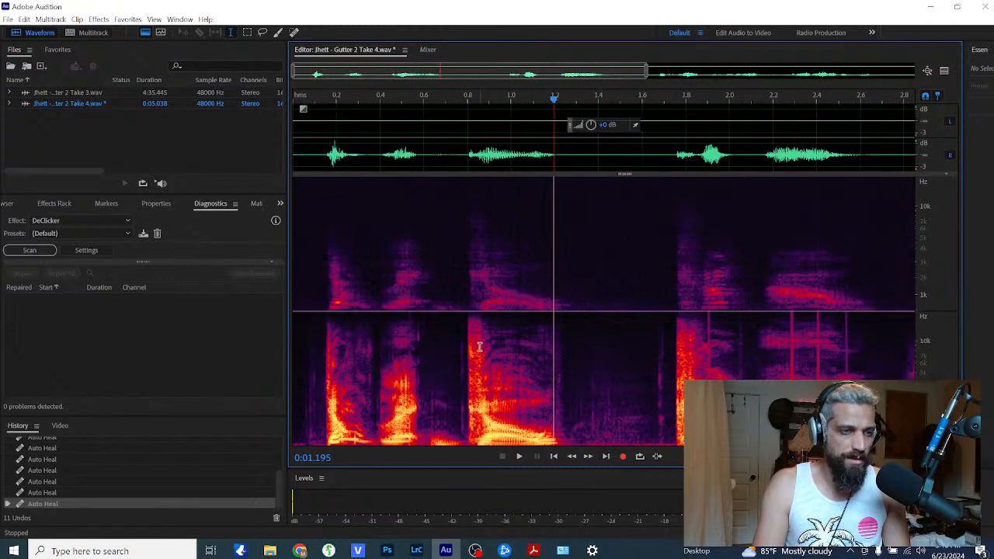
pyautogui.scroll(3, 482, 348)
pyautogui.click(395, 255)
pyautogui.press('space')
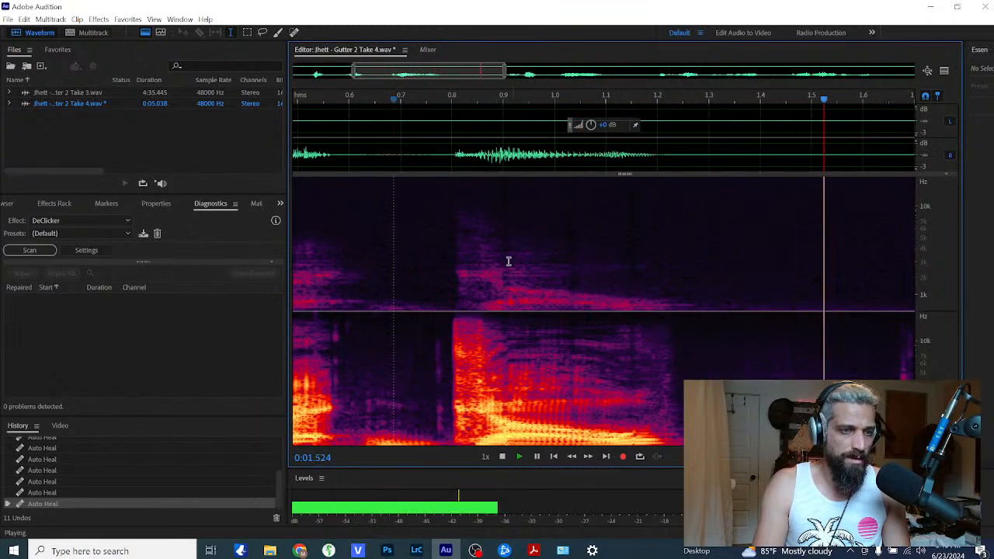
pyautogui.press('space')
pyautogui.click(439, 247)
pyautogui.press('space')
pyautogui.click(394, 224)
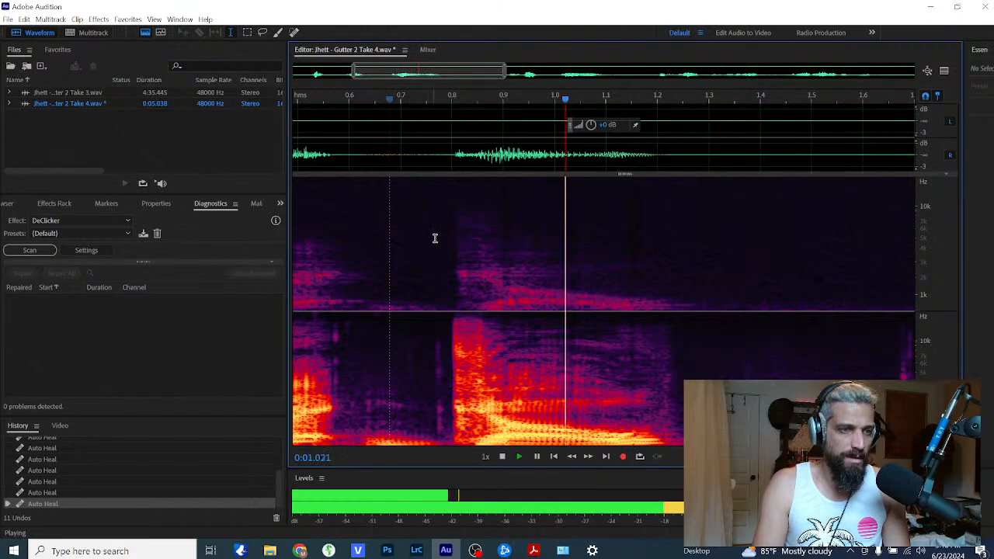
pyautogui.scroll(-1, 465, 256)
pyautogui.scroll(-4, 493, 266)
pyautogui.press('space')
# Step: Heal the click near 1.9 seconds with a vertical 23 px Spot Healing Brush stroke in the lower channel
pyautogui.click(571, 328)
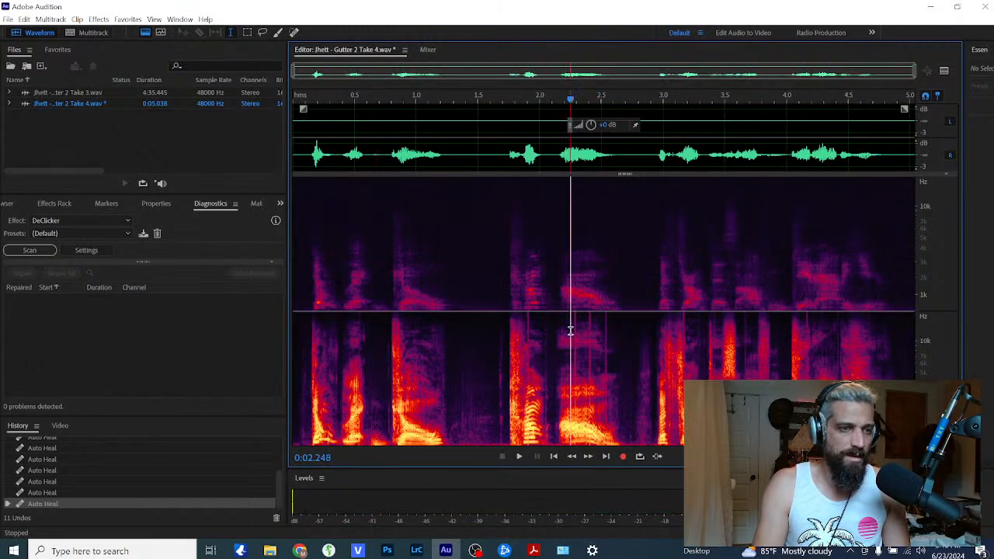
pyautogui.scroll(3, 570, 340)
pyautogui.scroll(2, 570, 340)
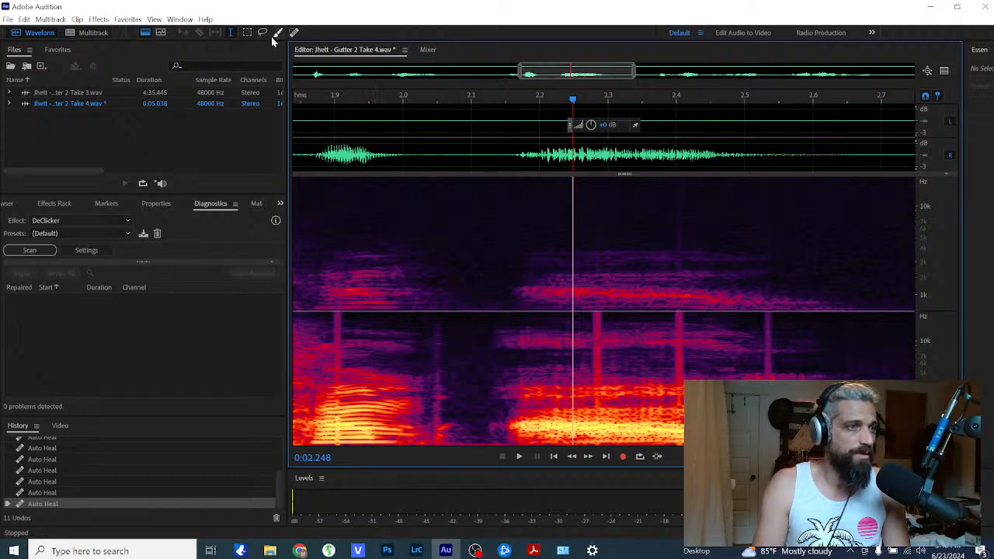
pyautogui.click(295, 35)
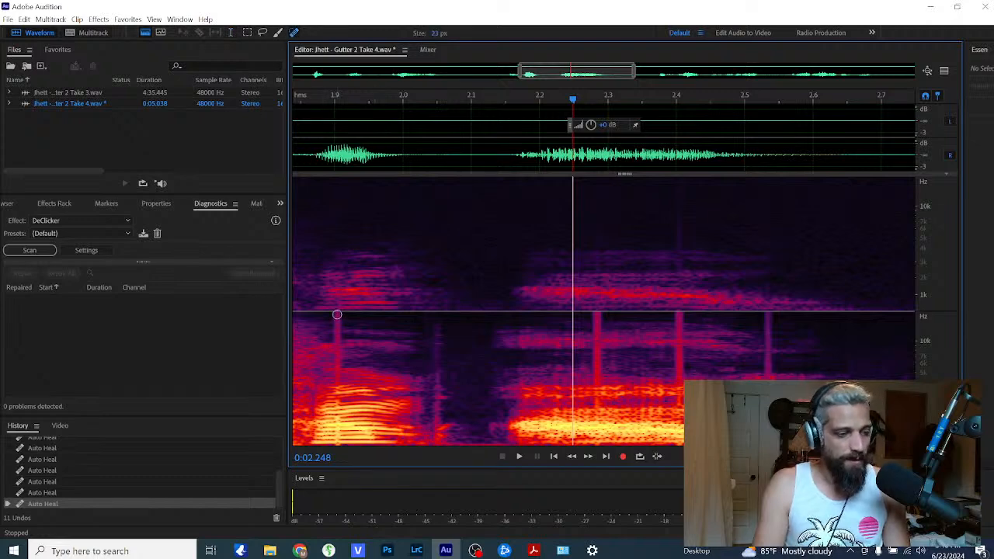
pyautogui.moveTo(337, 314)
pyautogui.mouseDown()
pyautogui.moveTo(337, 183)
pyautogui.moveTo(337, 424)
pyautogui.mouseUp()
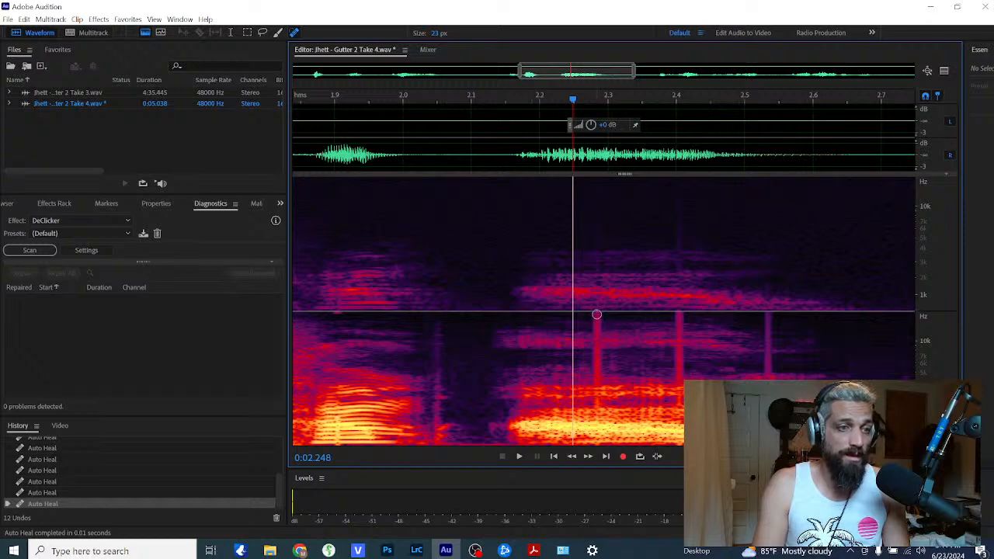
# Step: Heal the clicks near 2.28, 2.40 and 2.53 seconds with vertical 23 px Spot Healing Brush strokes, touching up the spots near 1.9 and 2.28 seconds
pyautogui.moveTo(597, 314); pyautogui.dragTo(596, 427)
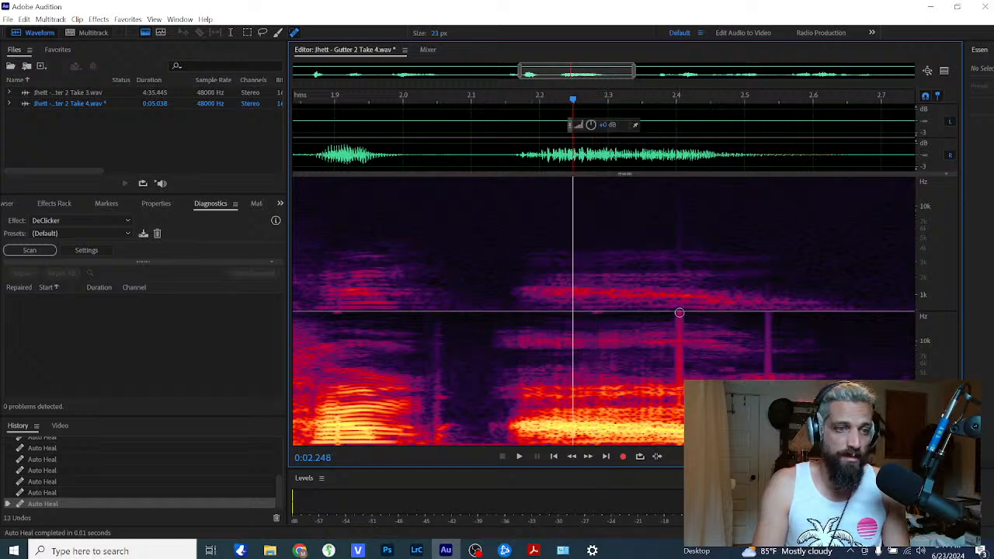
pyautogui.moveTo(679, 313); pyautogui.dragTo(679, 422)
pyautogui.moveTo(768, 310)
pyautogui.mouseDown()
pyautogui.moveTo(778, 383)
pyautogui.moveTo(769, 427)
pyautogui.mouseUp()
pyautogui.moveTo(768, 313); pyautogui.dragTo(767, 440)
pyautogui.click(598, 312)
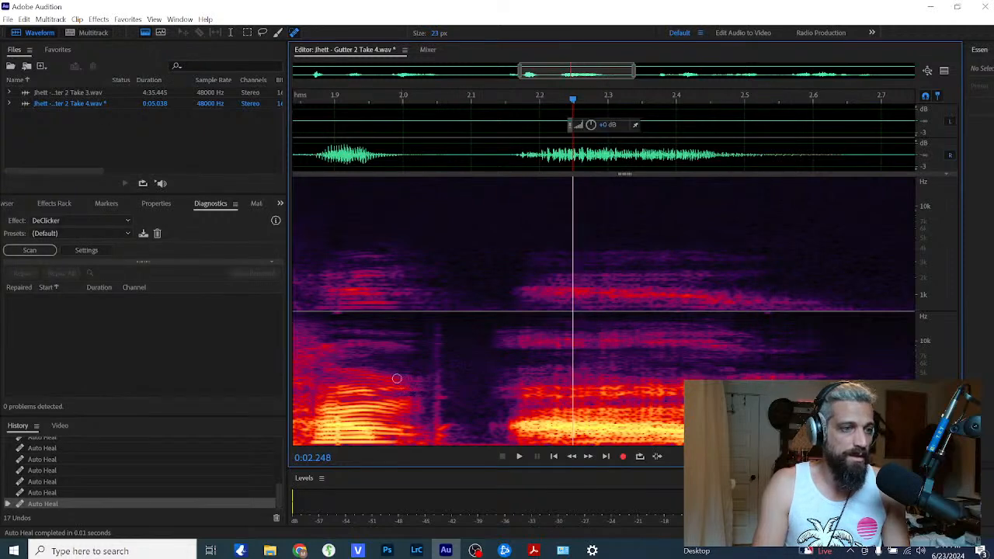
pyautogui.click(334, 313)
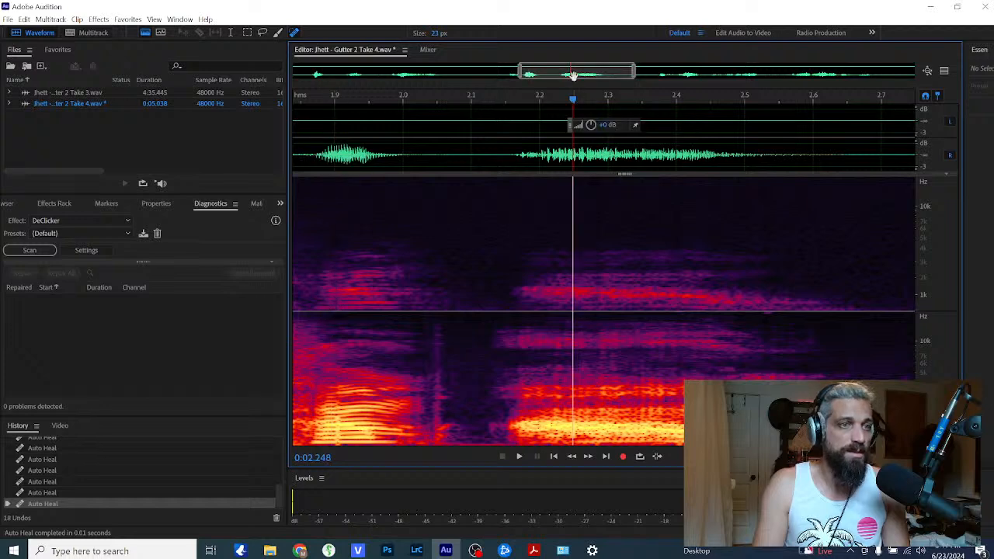
# Step: Heal the clicks near 3.16 and 3.41 seconds with straight vertical 23 px Spot Healing Brush strokes, redoing the slanted first stroke
pyautogui.moveTo(576, 78); pyautogui.dragTo(670, 78)
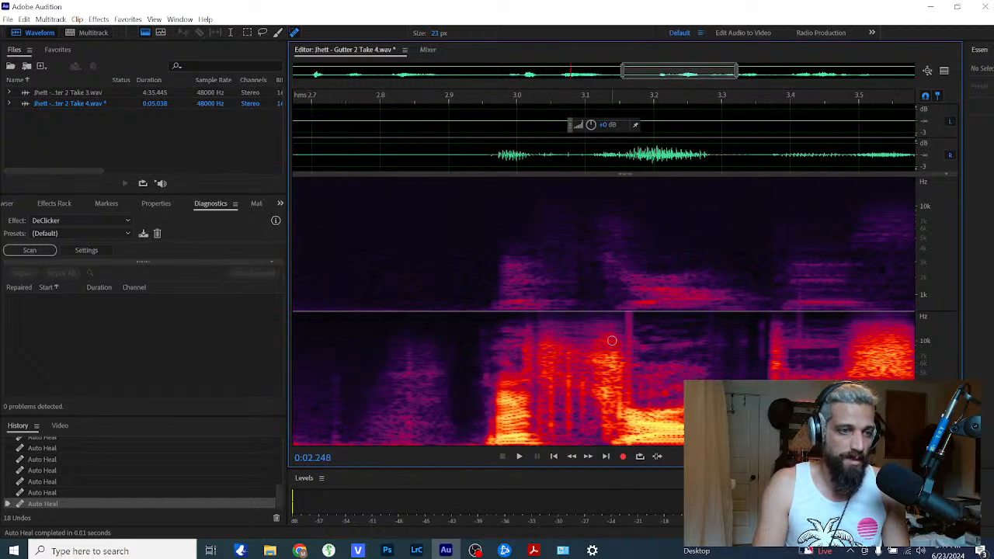
pyautogui.moveTo(629, 313); pyautogui.dragTo(636, 441)
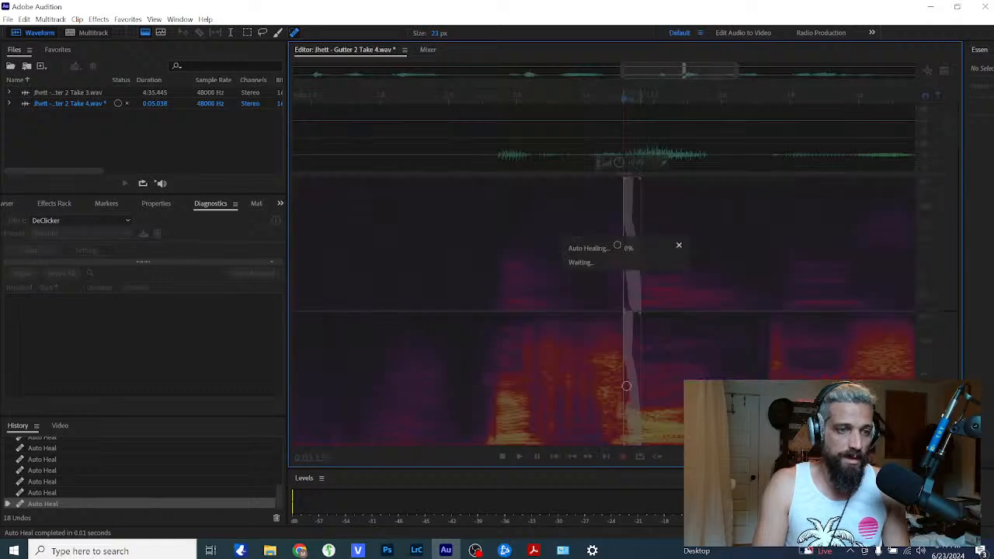
pyautogui.hotkey('ctrl', 'z')
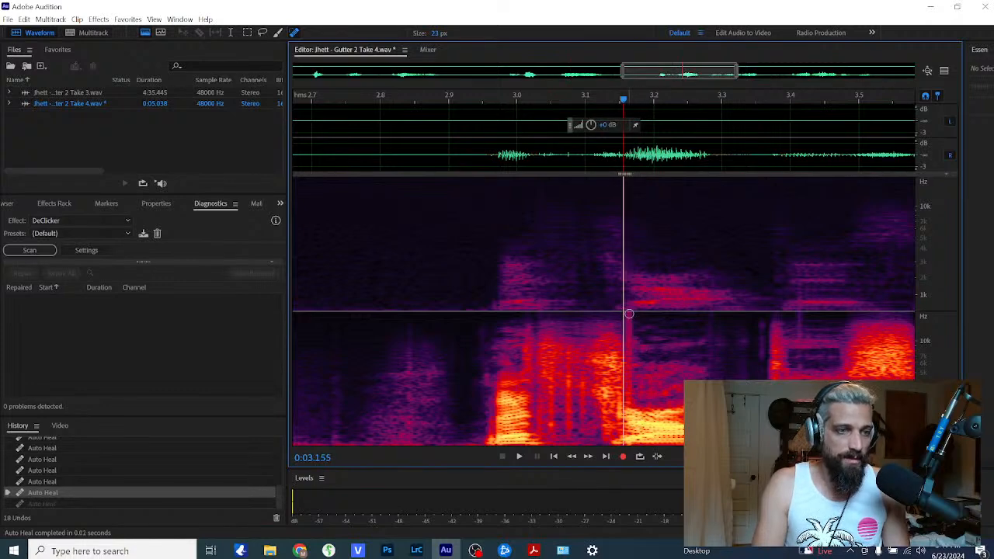
pyautogui.moveTo(626, 179); pyautogui.dragTo(629, 444)
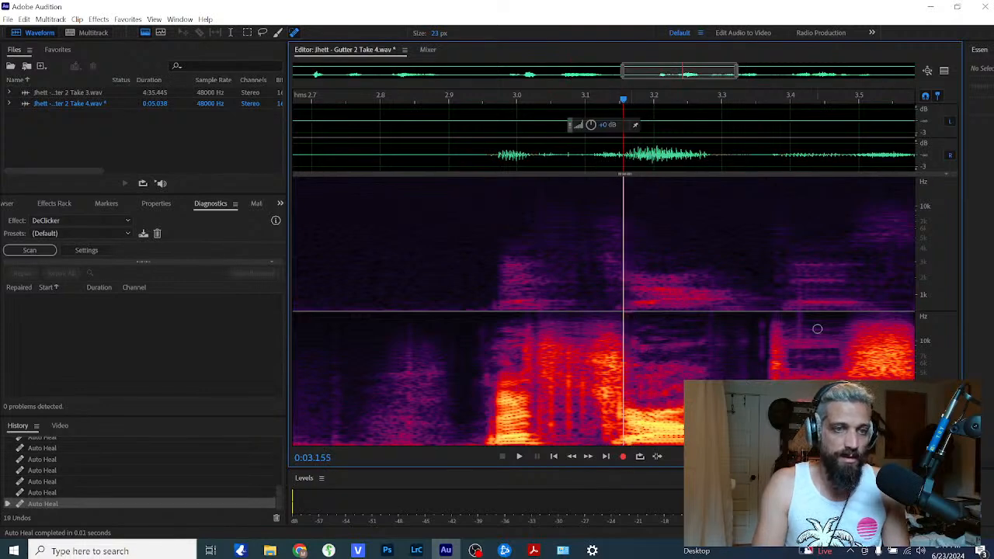
pyautogui.click(629, 309)
pyautogui.moveTo(800, 178); pyautogui.dragTo(800, 346)
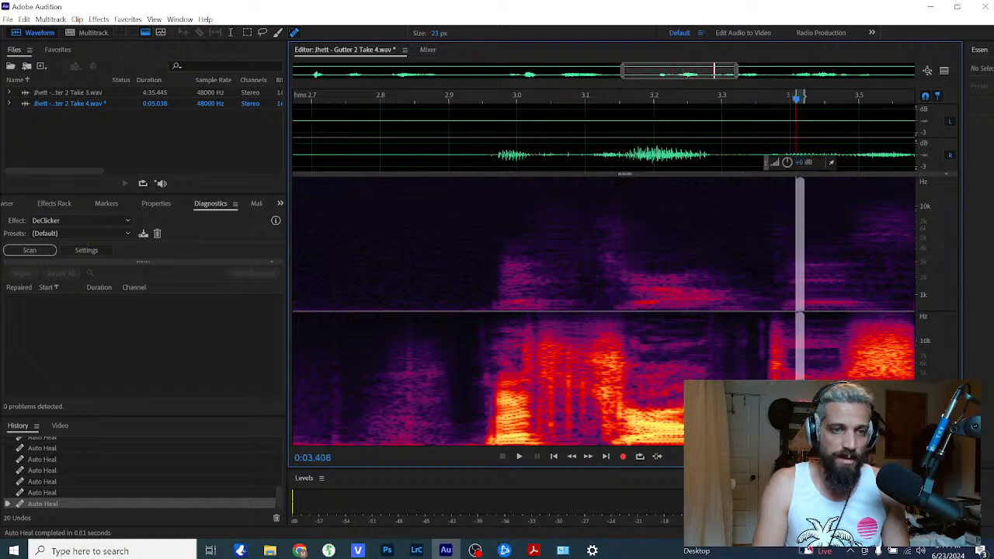
# Step: Heal the faint click near 3.66 seconds with a vertical 23 px stroke through both channels, undoing the first attempt and repainting it
pyautogui.moveTo(705, 74); pyautogui.dragTo(752, 81)
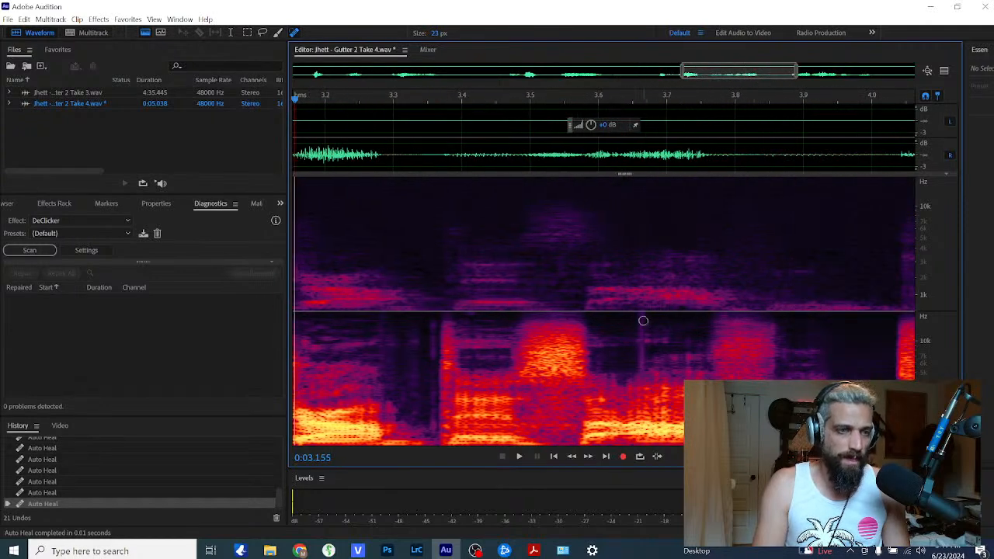
pyautogui.moveTo(641, 178); pyautogui.dragTo(638, 449)
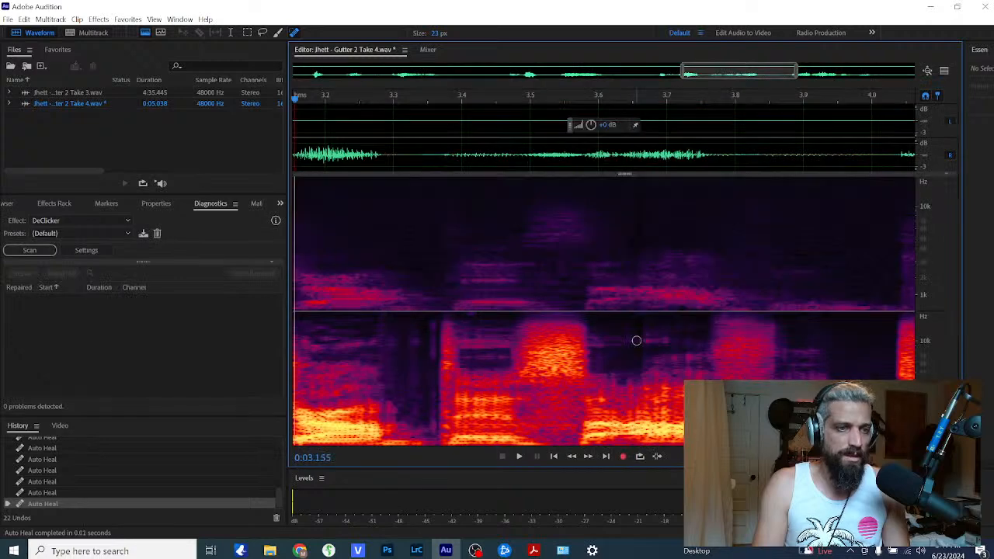
pyautogui.hotkey('ctrl', 'z')
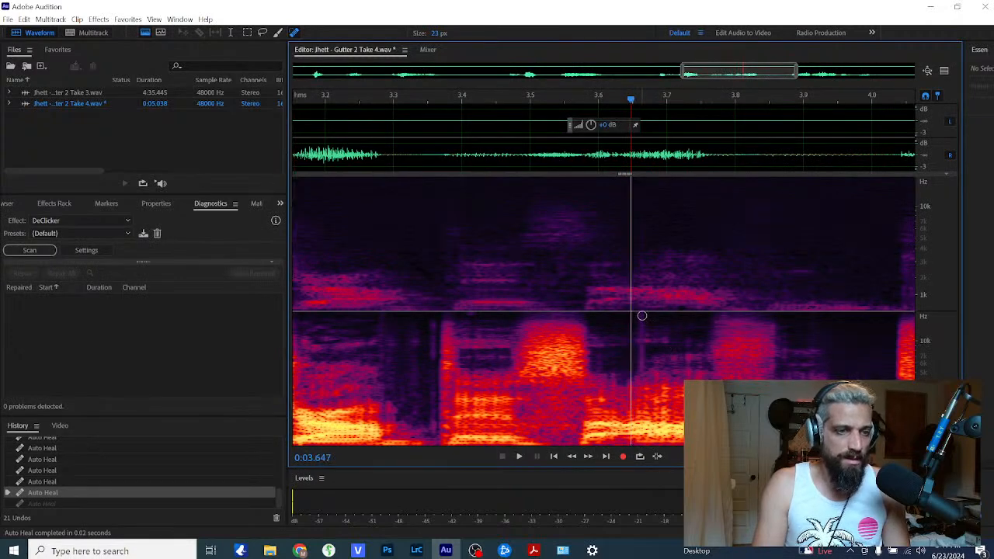
pyautogui.moveTo(641, 177); pyautogui.dragTo(641, 447)
# Step: Heal the clicks near 4.16, 4.41 and 4.66 seconds with vertical strokes of the 23 px Spot Healing Brush
pyautogui.moveTo(738, 73); pyautogui.dragTo(802, 74)
pyautogui.moveTo(627, 315); pyautogui.dragTo(621, 482)
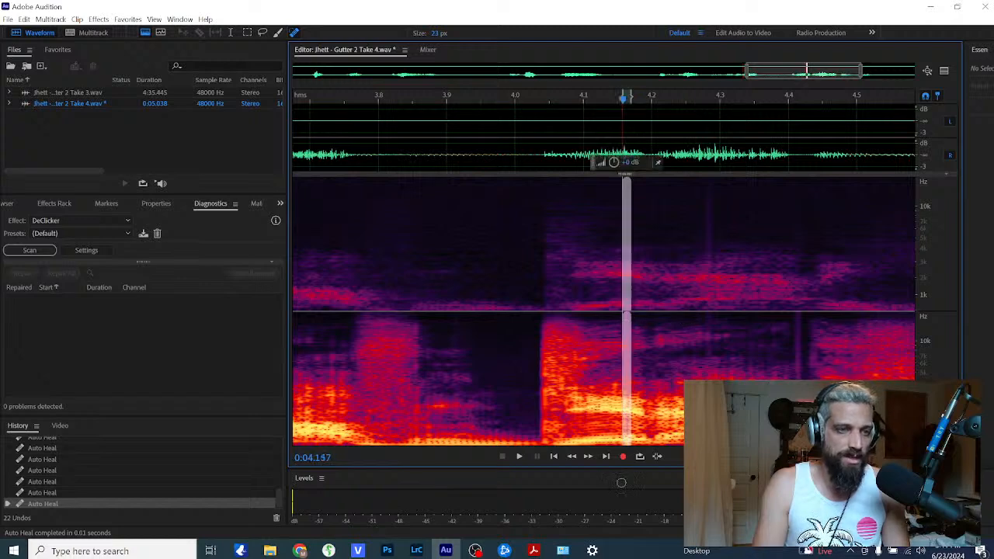
pyautogui.moveTo(627, 307); pyautogui.dragTo(624, 177)
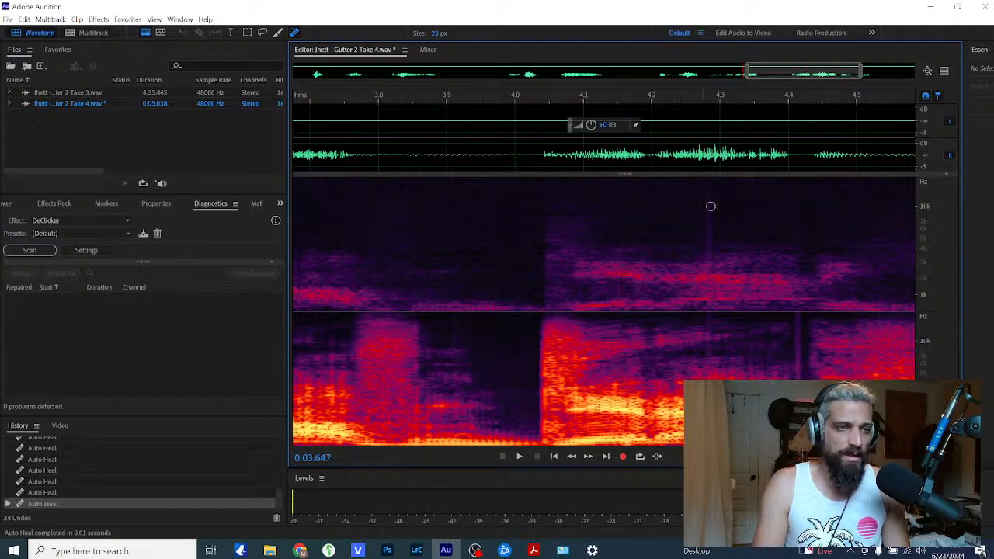
pyautogui.moveTo(775, 71); pyautogui.dragTo(825, 71)
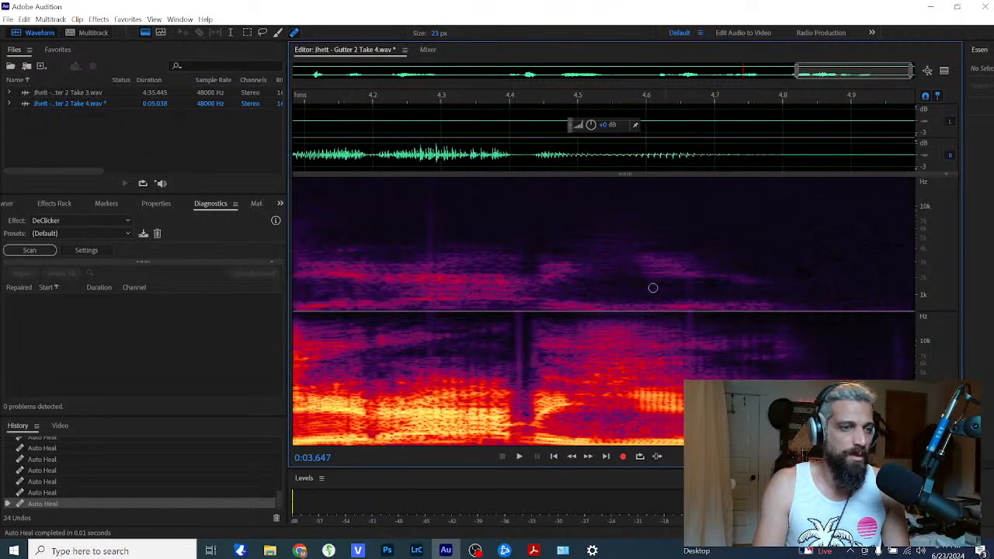
pyautogui.moveTo(519, 315); pyautogui.dragTo(518, 443)
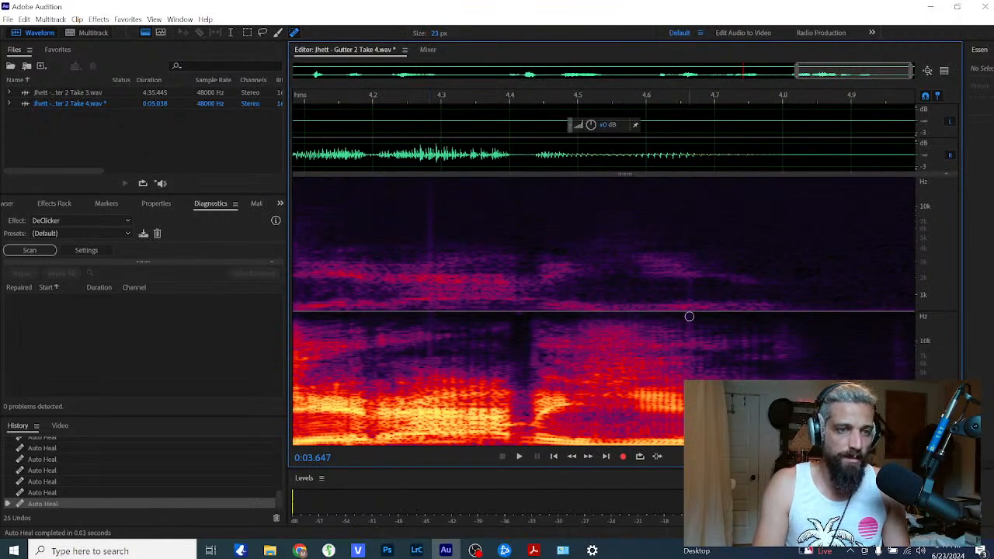
pyautogui.moveTo(689, 316); pyautogui.dragTo(688, 176)
# Step: Heal the click near 4.28 seconds with a vertical 23 px Spot Healing Brush stroke across the upper and lower channels
pyautogui.moveTo(803, 72); pyautogui.dragTo(808, 71)
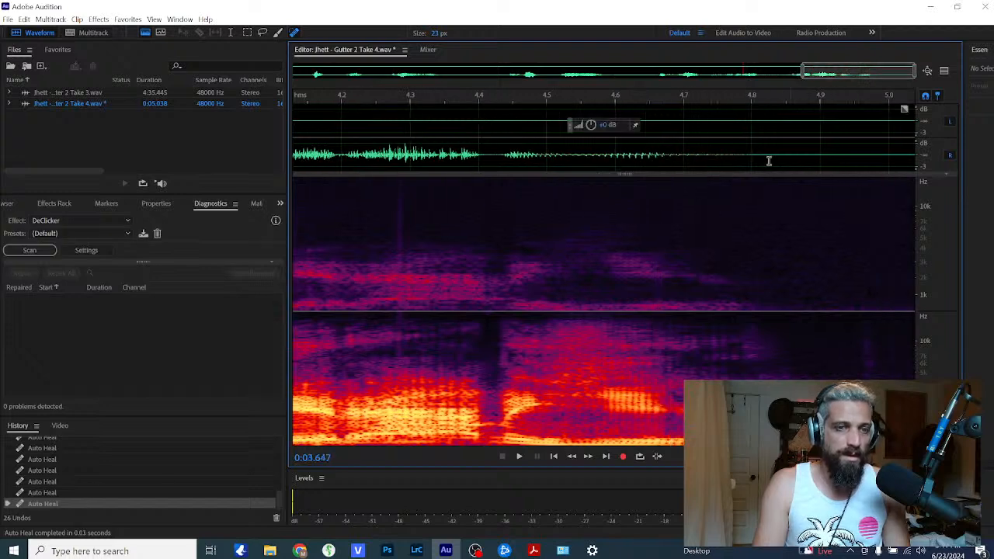
pyautogui.scroll(-7, 539, 319)
pyautogui.scroll(2, 487, 331)
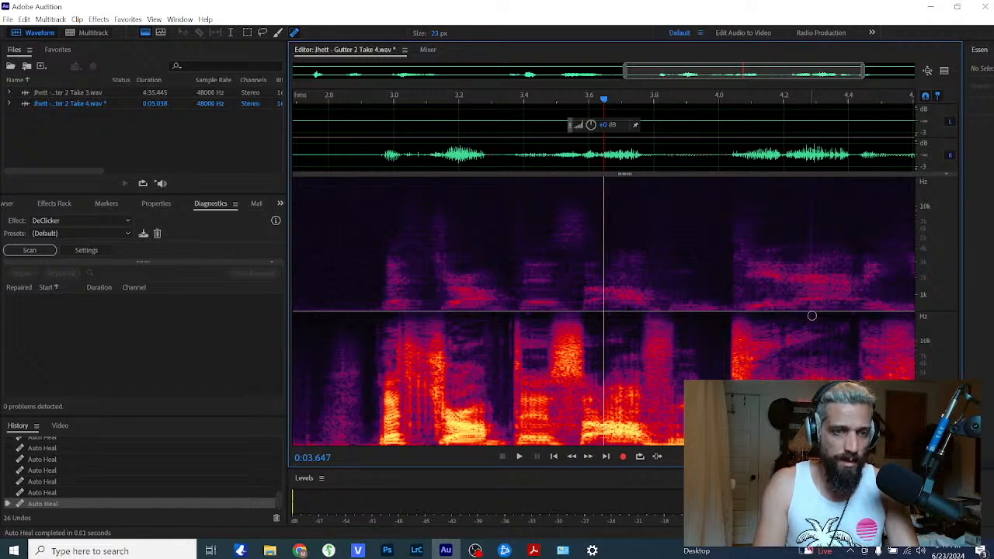
pyautogui.scroll(4, 810, 316)
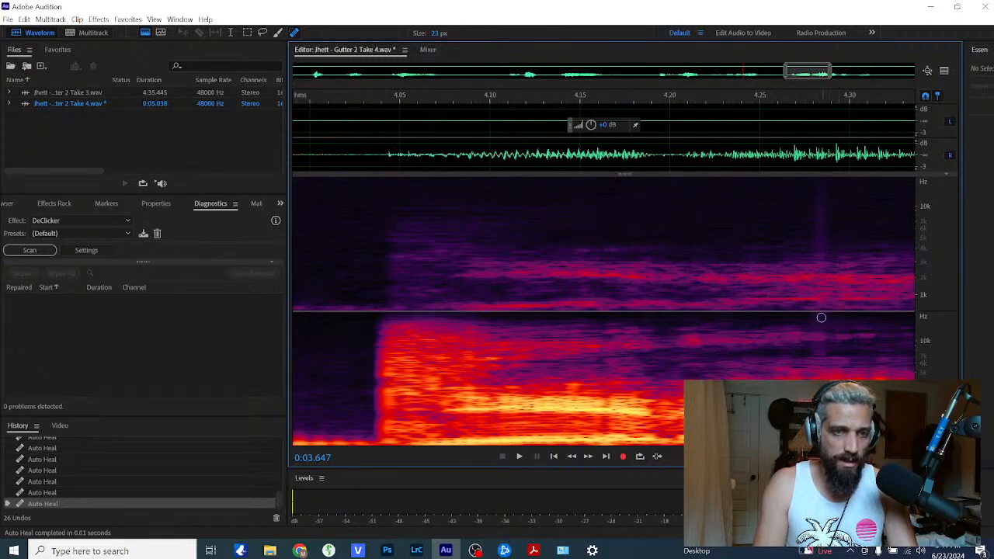
pyautogui.scroll(-1, 821, 318)
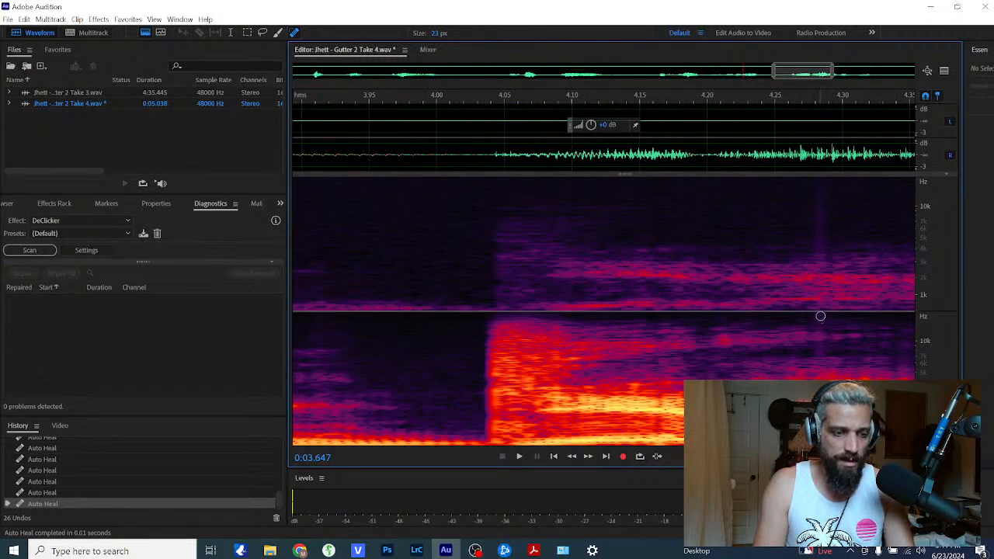
pyautogui.moveTo(821, 180); pyautogui.dragTo(826, 346)
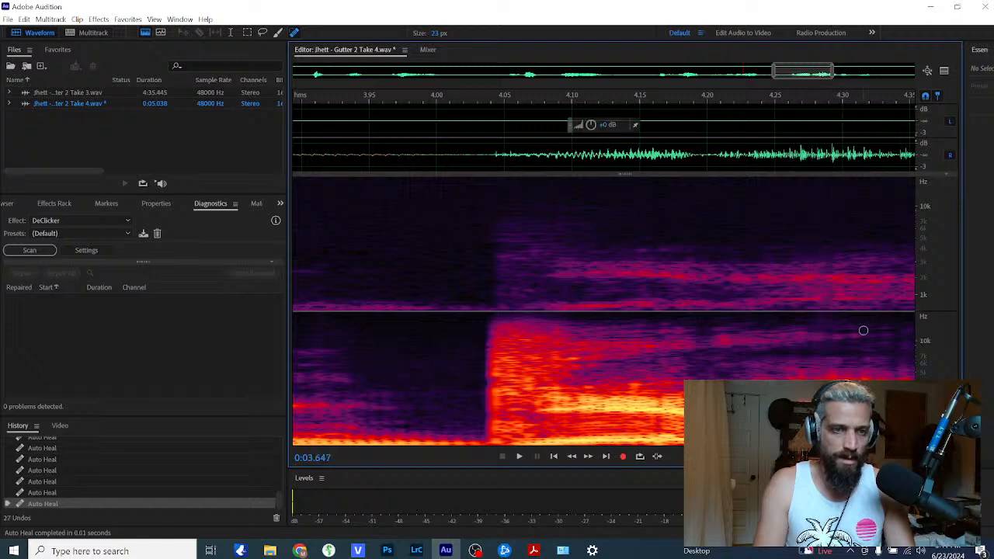
# Step: Show the whole recording and play it with the Time Selection tool from about 0.09 seconds to check for remaining clicks
pyautogui.scroll(-10, 863, 330)
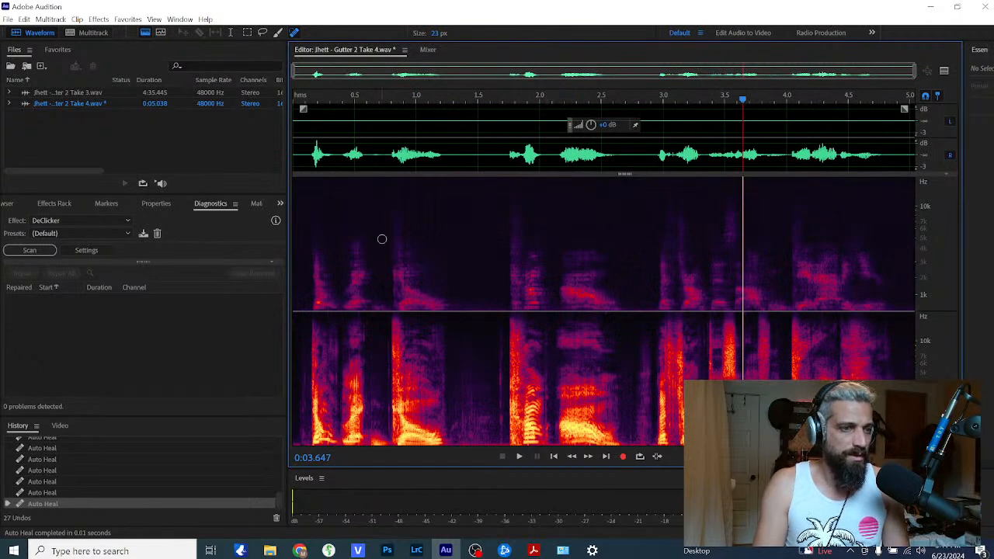
pyautogui.click(304, 225)
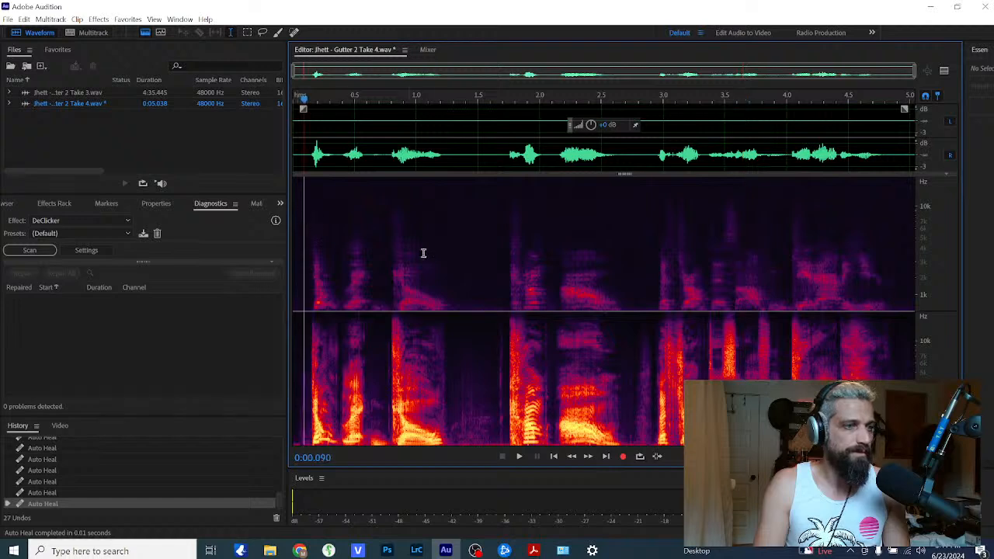
pyautogui.press('space')
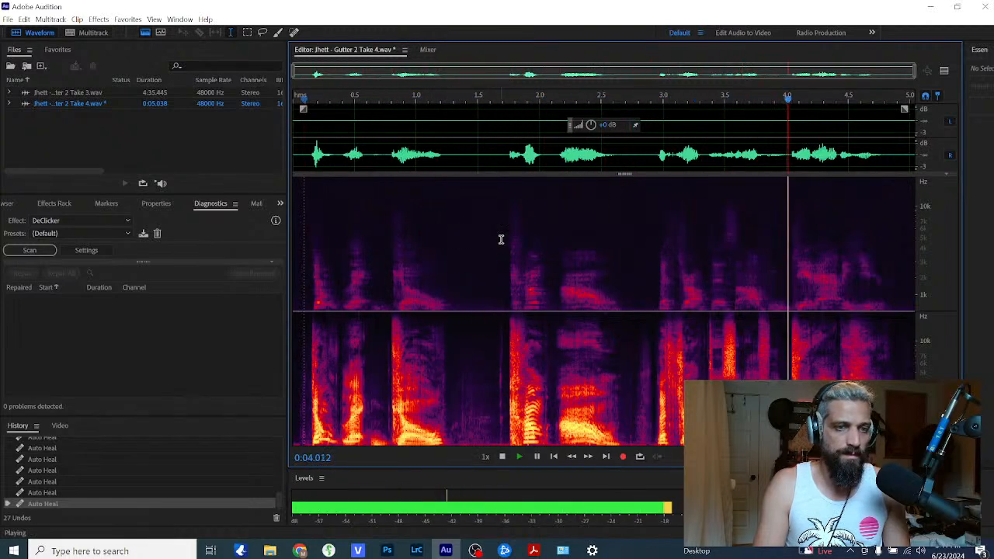
pyautogui.press('space')
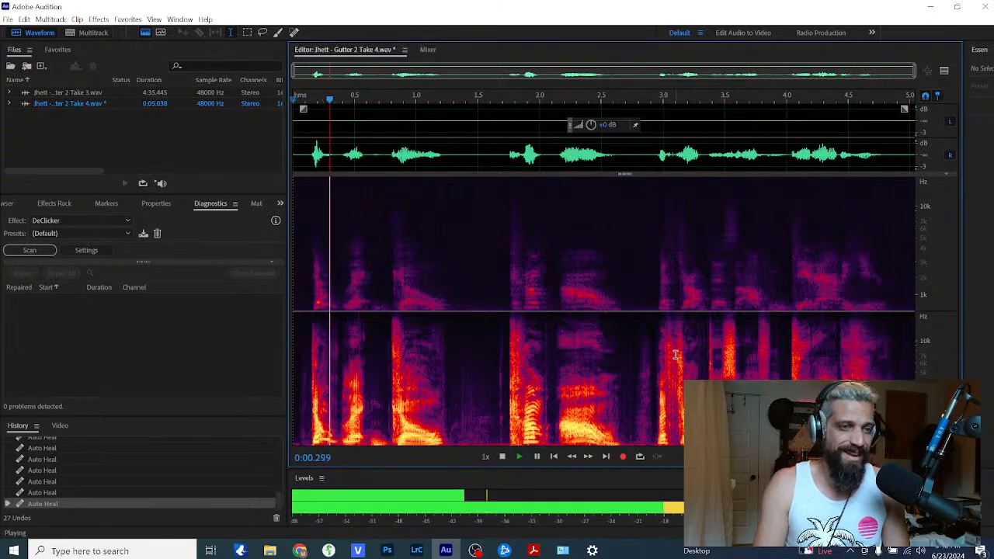
pyautogui.press('space')
# Step: Examine the passage between about 2.9 and 3.4 seconds closely, replaying it from several start points to locate any remaining clicks
pyautogui.click(675, 358)
pyautogui.scroll(6, 670, 359)
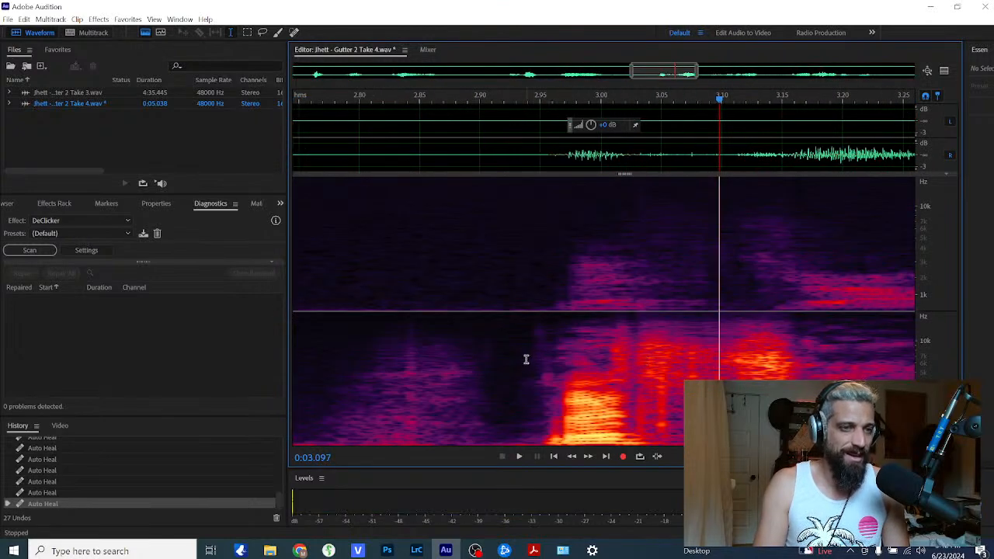
pyautogui.click(526, 359)
pyautogui.press('space')
pyautogui.press('space')
pyautogui.scroll(-6, 468, 352)
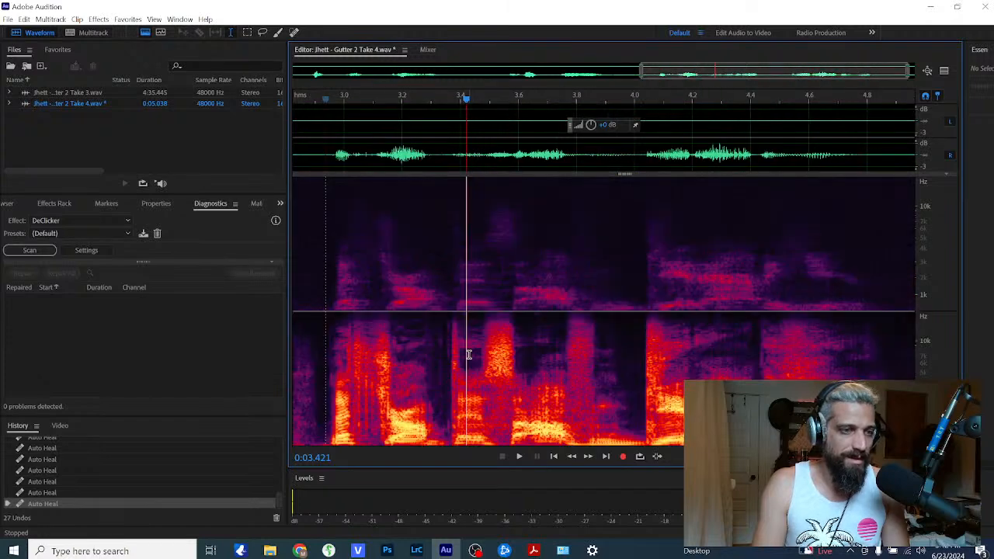
pyautogui.click(443, 349)
pyautogui.press('space')
pyautogui.press('space')
pyautogui.click(466, 348)
pyautogui.press('space')
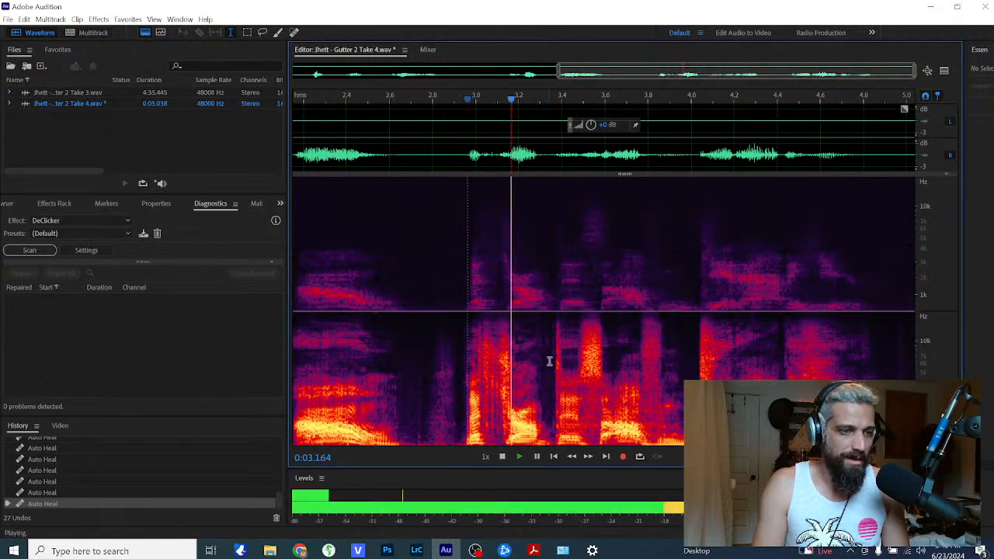
pyautogui.press('space')
# Step: Heal the clicks between about 3.03 and 3.09 seconds with five short vertical 23 px Spot Healing Brush strokes in the lower channel
pyautogui.click(491, 390)
pyautogui.scroll(6, 538, 399)
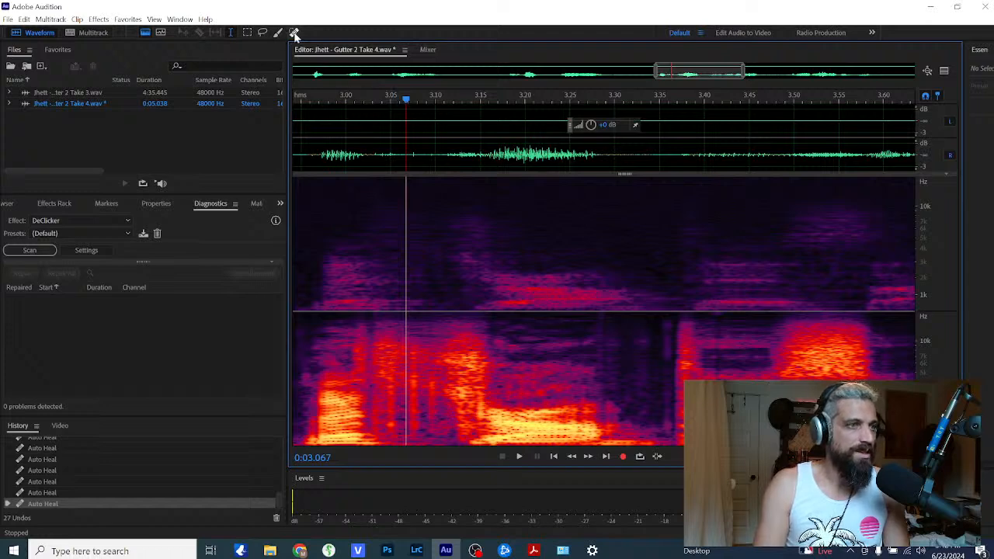
pyautogui.scroll(-2, 390, 336)
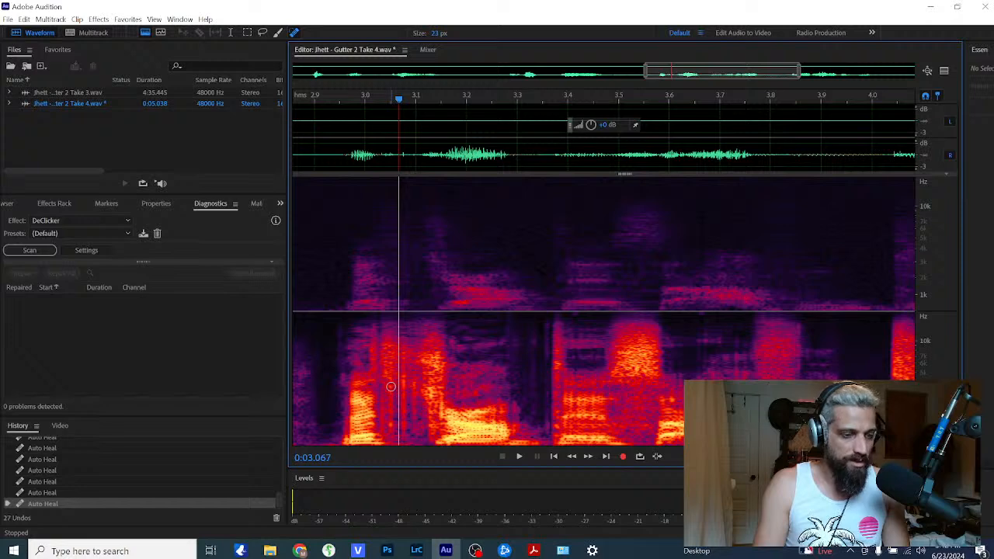
pyautogui.moveTo(390, 386); pyautogui.dragTo(390, 432)
pyautogui.moveTo(402, 351); pyautogui.dragTo(402, 433)
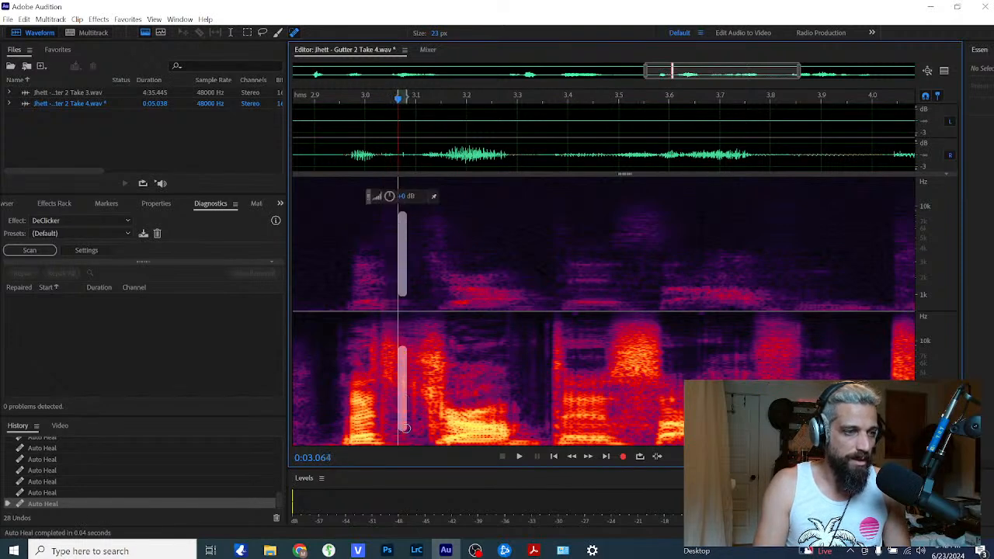
pyautogui.moveTo(411, 354); pyautogui.dragTo(414, 423)
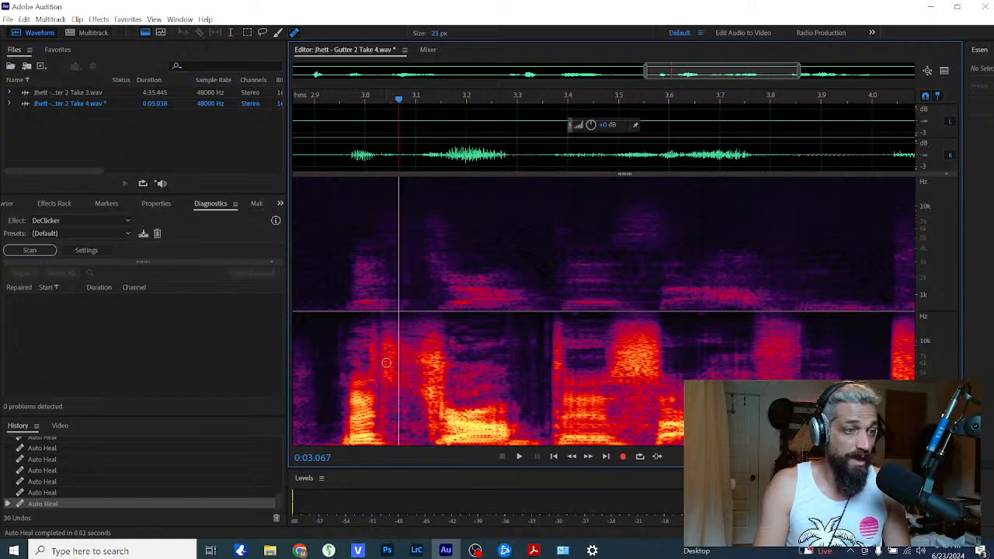
pyautogui.moveTo(386, 353); pyautogui.dragTo(385, 427)
pyautogui.moveTo(380, 378); pyautogui.dragTo(380, 433)
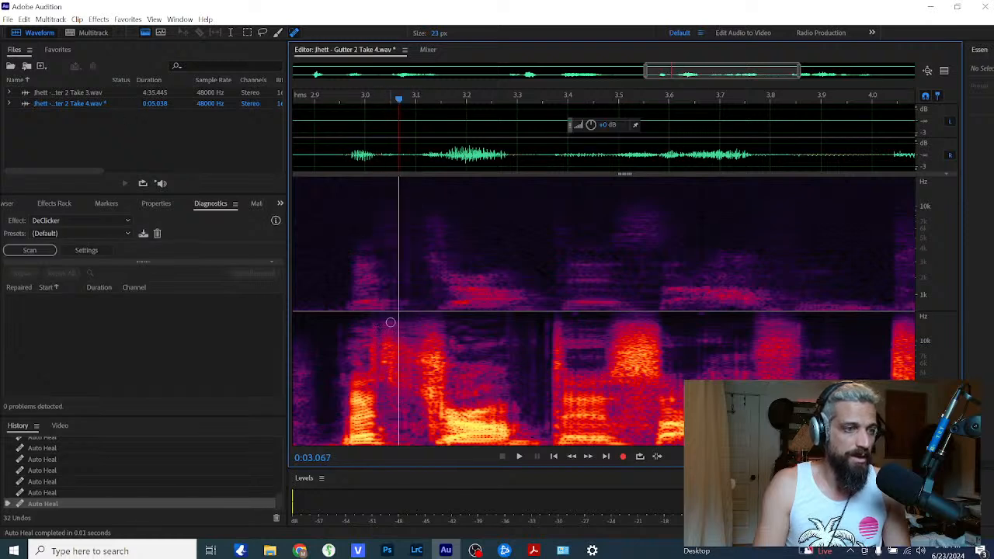
# Step: Replay the healed passage several times from about 2.9 seconds to check it for remaining clicks
pyautogui.click(319, 259)
pyautogui.press('space')
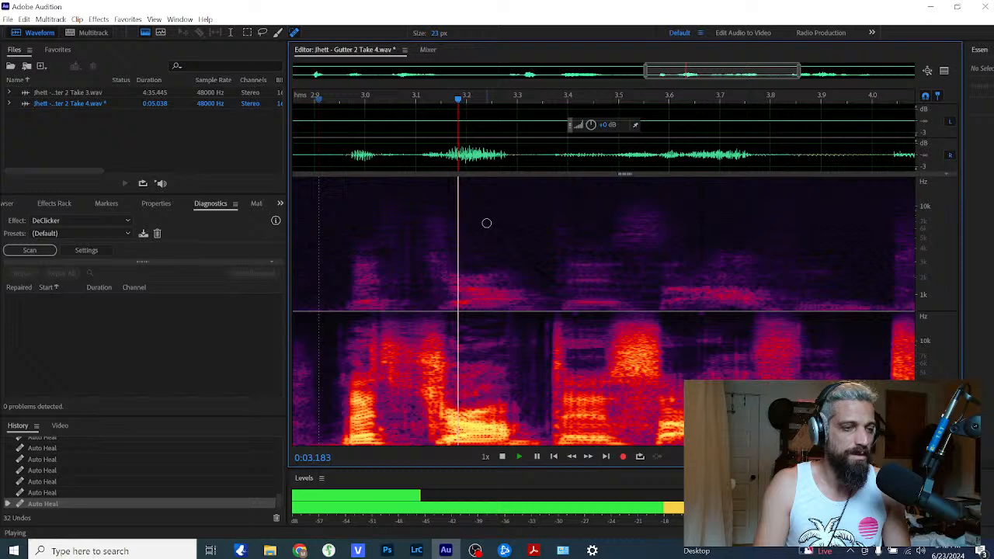
pyautogui.click(300, 247)
pyautogui.press('space')
pyautogui.press('space')
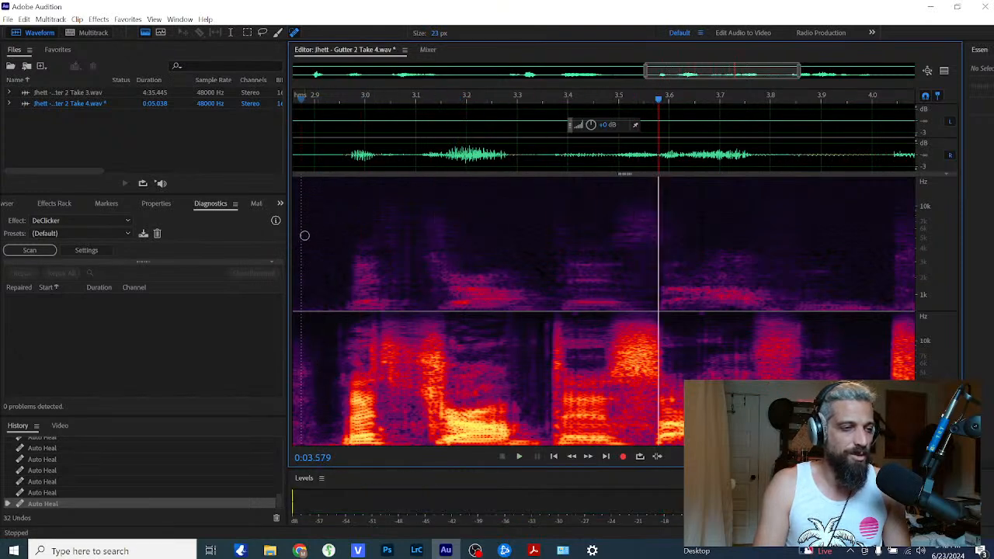
pyautogui.click(304, 234)
pyautogui.press('space')
pyautogui.press('space')
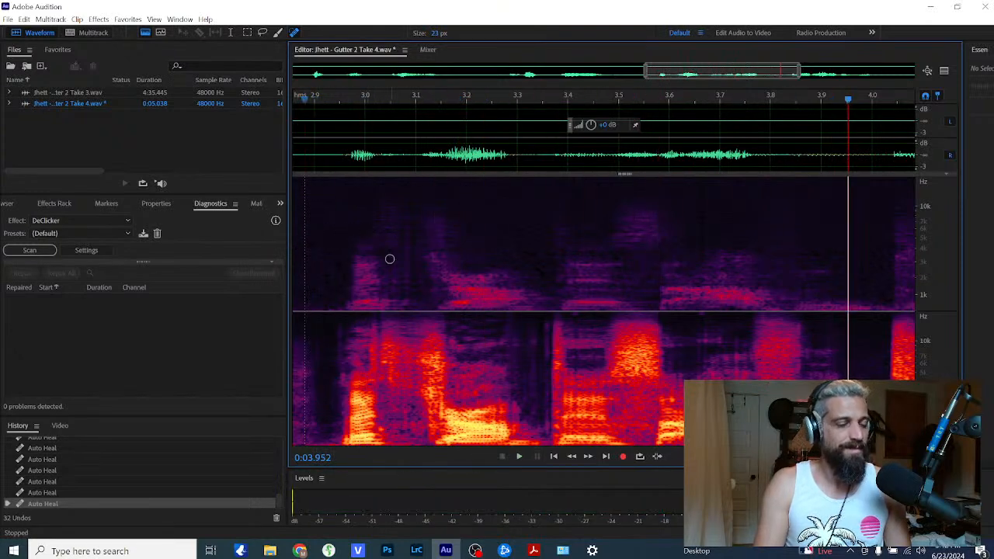
# Step: Save the healed Gutter 2 Take 4 recording and switch back to VEGAS Pro so the timeline event reloads
pyautogui.hotkey('ctrl', 's')
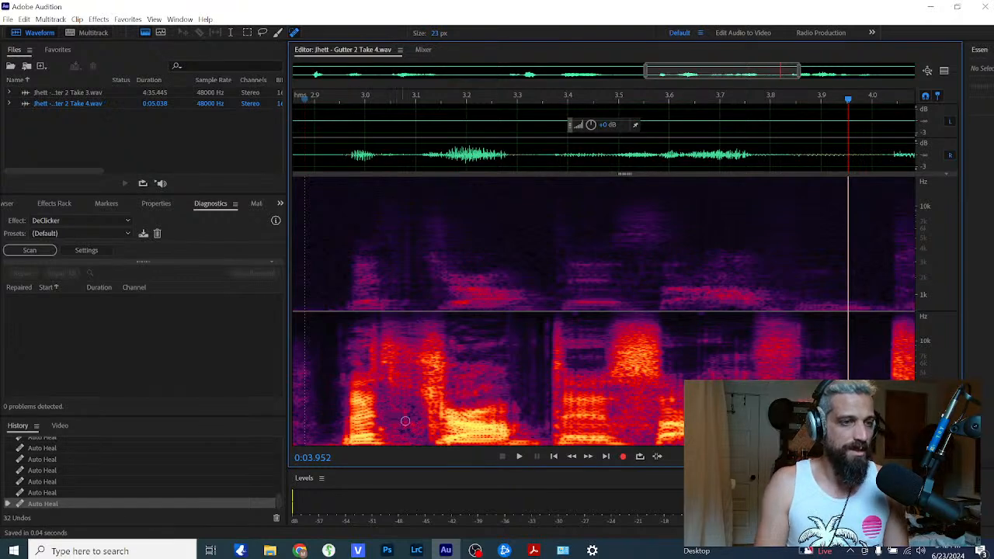
pyautogui.click(359, 551)
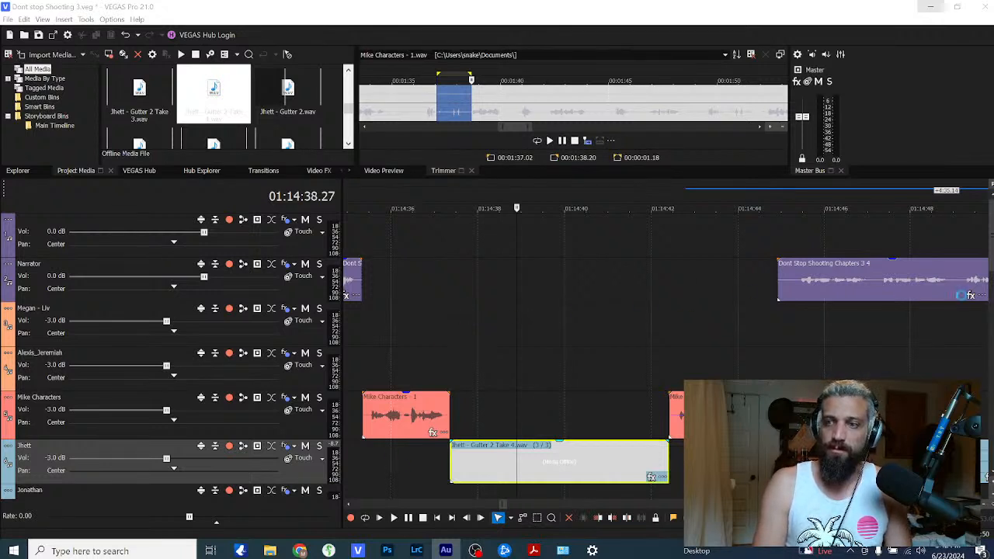
pyautogui.click(405, 353)
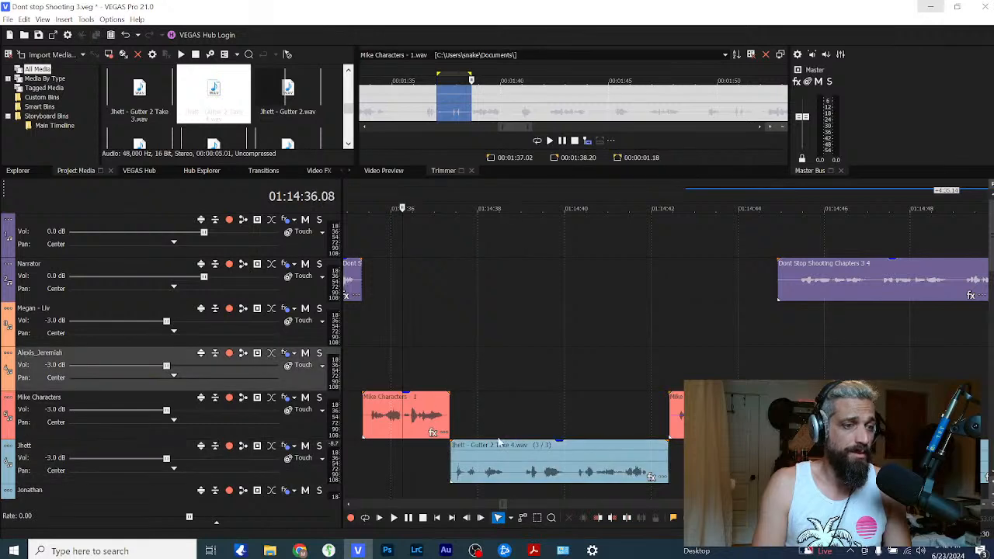
# Step: Set the Gutter 2 Take 4 event to the Right Only channel and normalize it
pyautogui.rightClick(500, 442)
pyautogui.moveTo(606, 396)
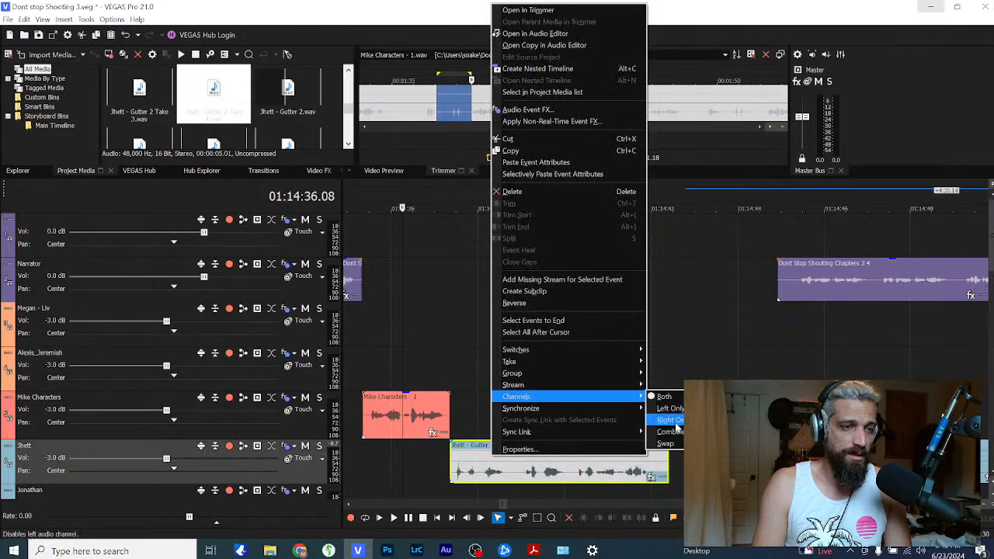
pyautogui.click(670, 420)
pyautogui.rightClick(604, 469)
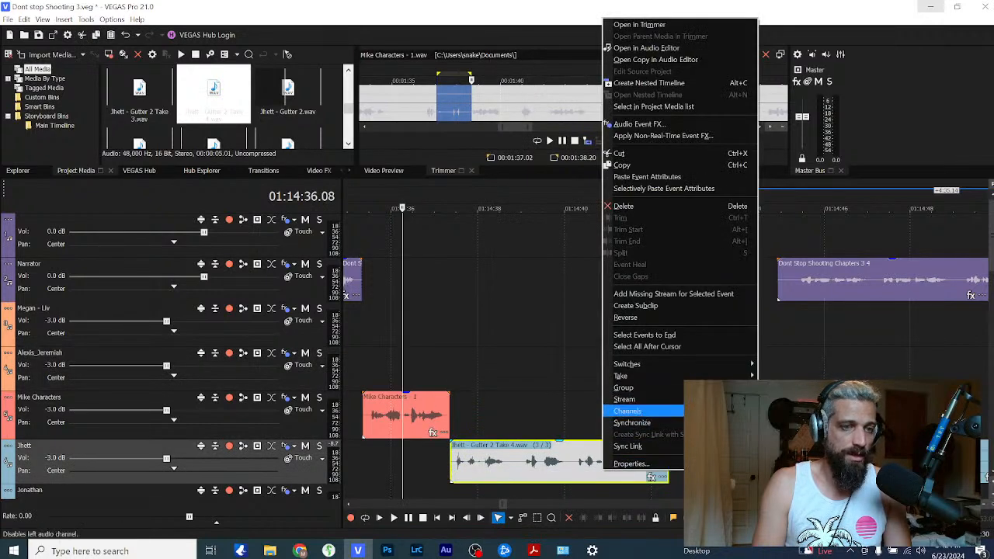
pyautogui.click(778, 434)
# Step: Play the dialogue from about 01:14:35 to check the cleaned take in context
pyautogui.click(361, 373)
pyautogui.click(355, 343)
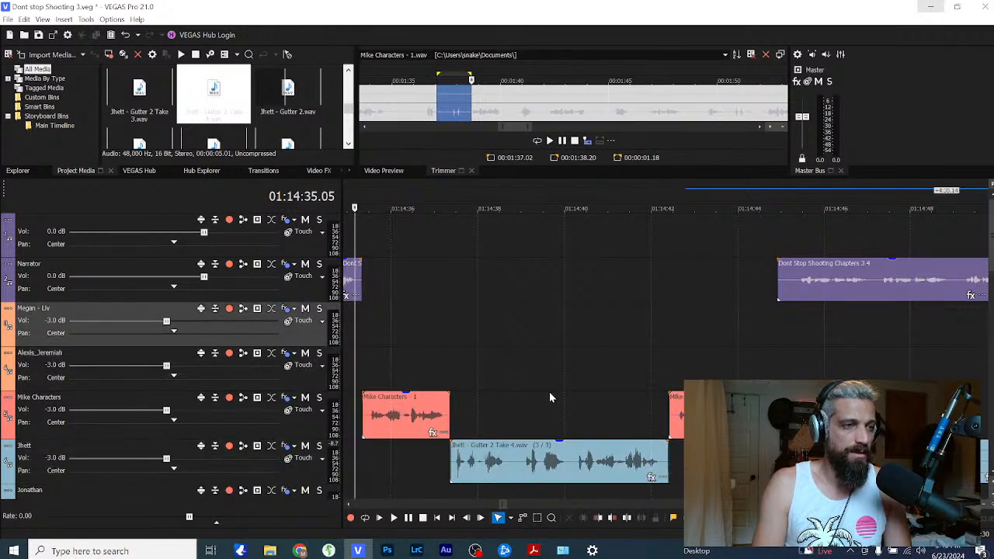
pyautogui.press('space')
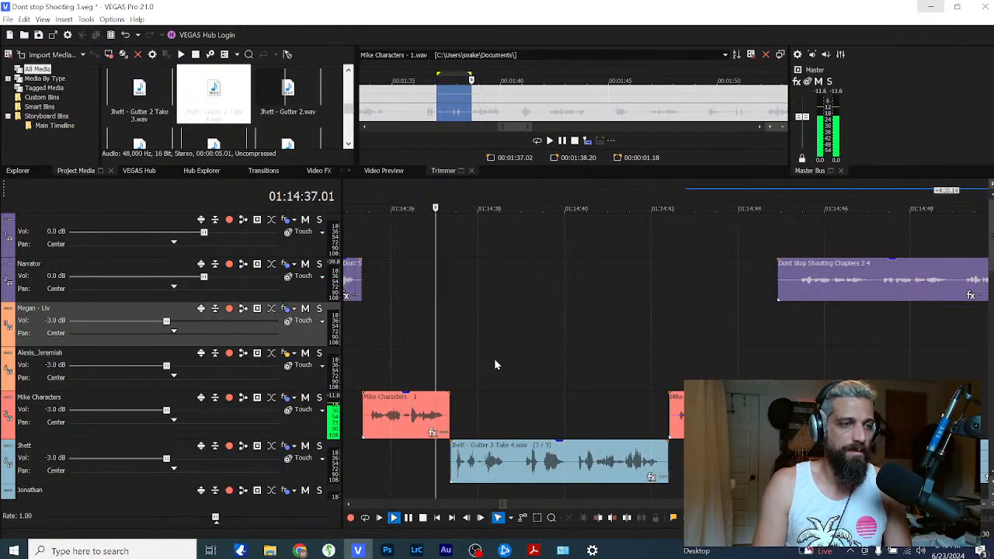
pyautogui.scroll(-2, 562, 379)
pyautogui.click(777, 415)
pyautogui.scroll(2, 777, 415)
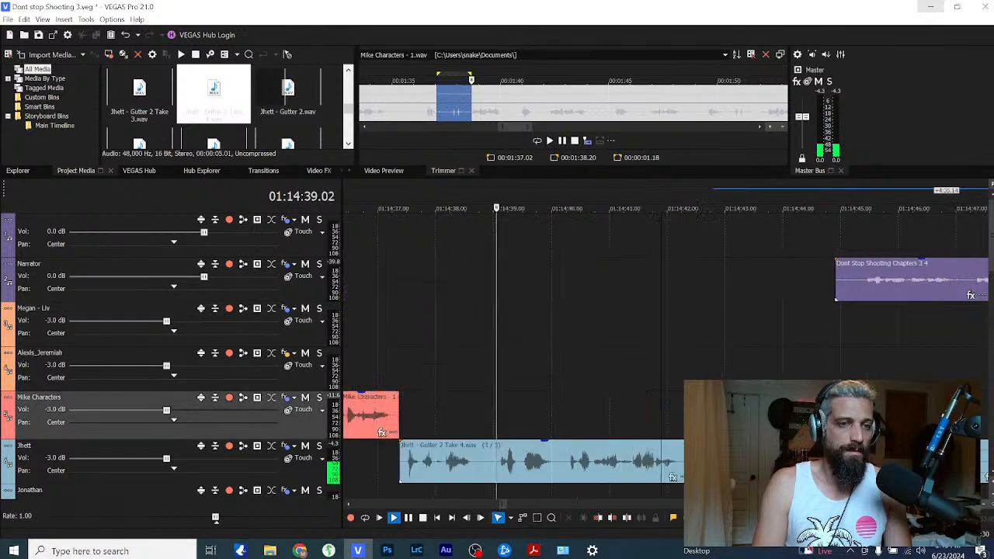
pyautogui.scroll(-2, 777, 416)
# Step: Stop playback and move the Gutter 2 Take 3 event about 12 seconds further along the Jhett track
pyautogui.moveTo(777, 460); pyautogui.dragTo(872, 459)
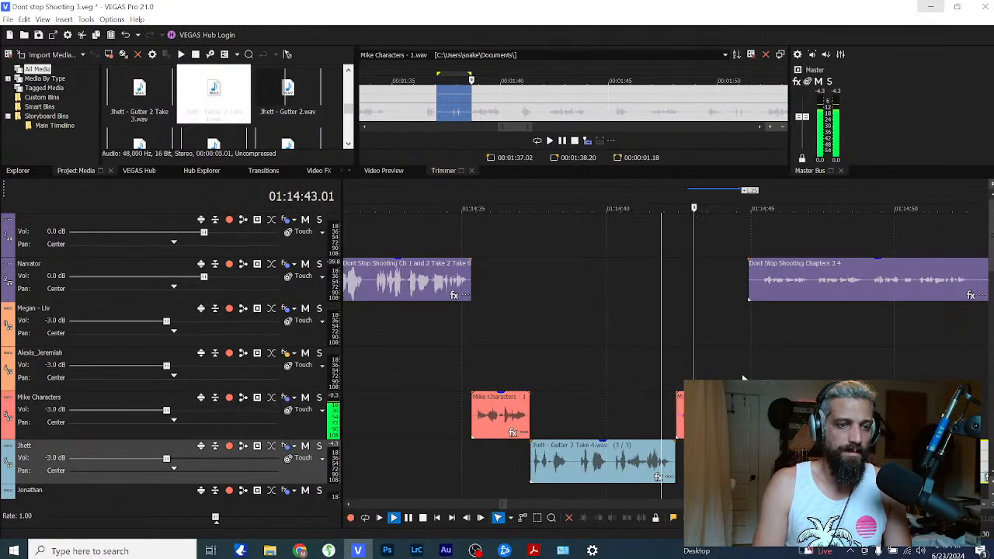
pyautogui.press('Return')
pyautogui.scroll(-1, 741, 376)
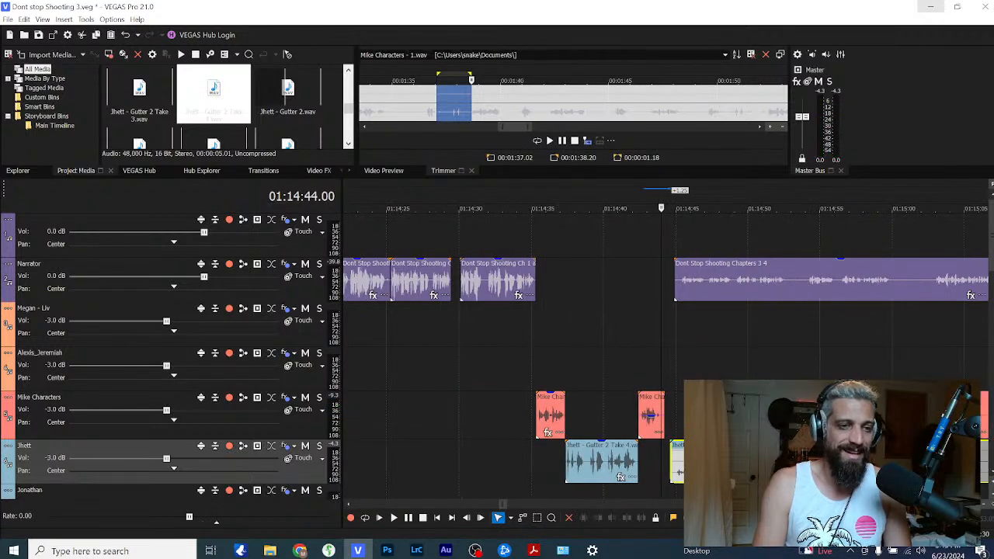
pyautogui.moveTo(737, 460); pyautogui.dragTo(946, 460)
pyautogui.scroll(-8, 663, 349)
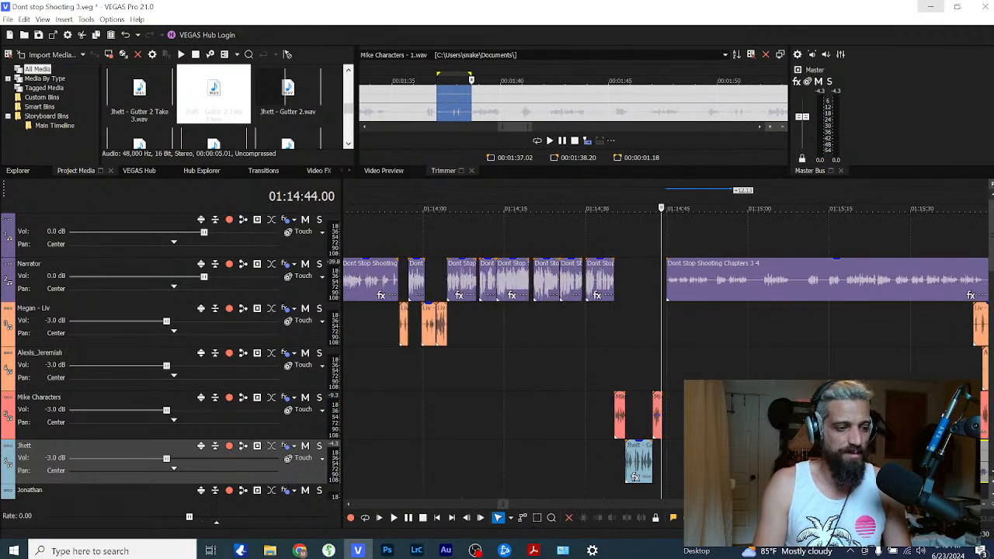
# Step: Delete the surplus event around 01:22:32 on the Jhett track and clear the selection
pyautogui.scroll(-4, 664, 350)
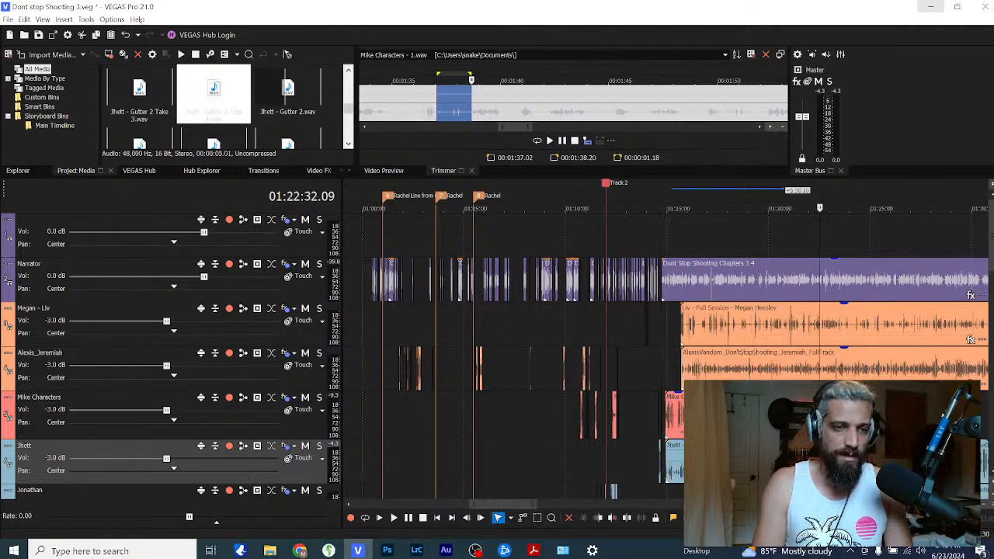
pyautogui.press('Delete')
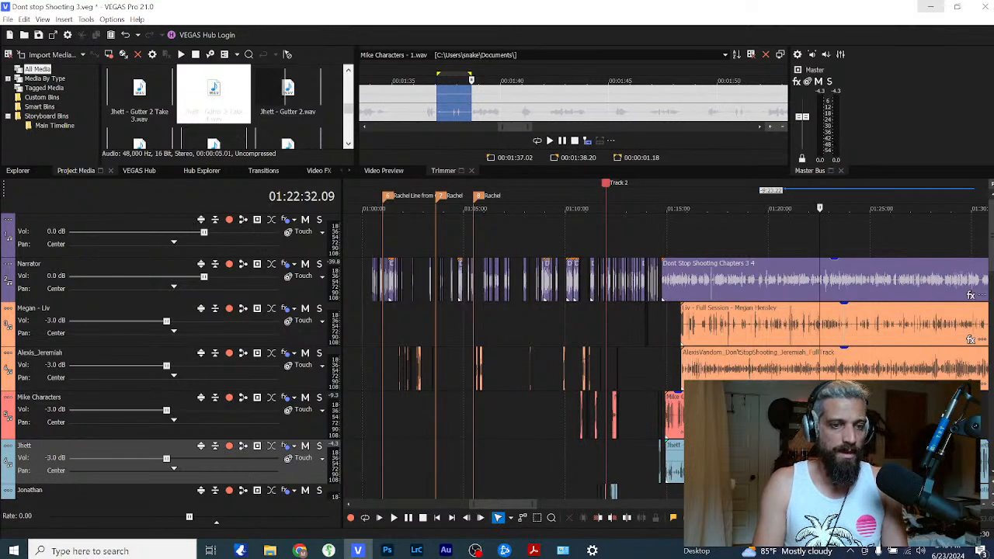
pyautogui.click(690, 462)
pyautogui.scroll(5, 691, 462)
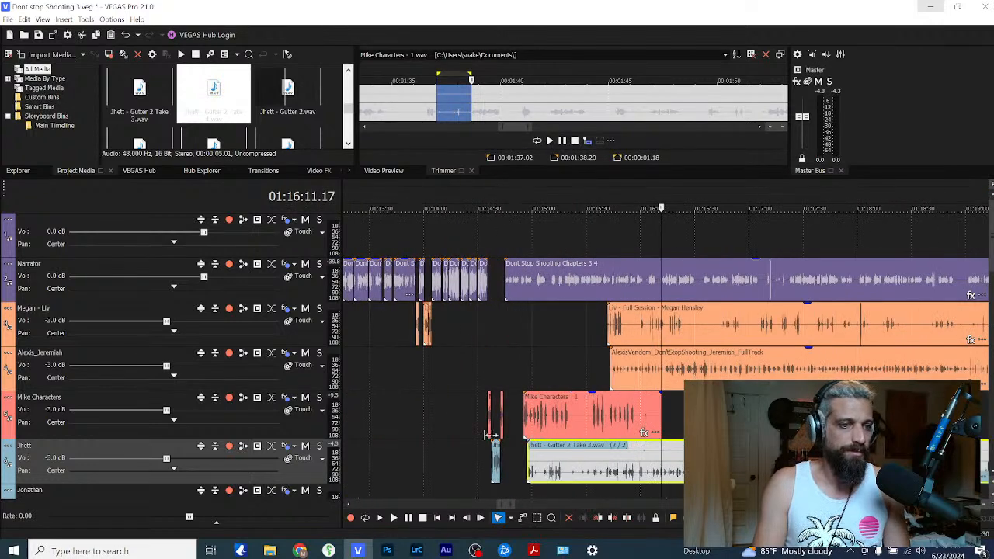
pyautogui.click(511, 376)
pyautogui.scroll(4, 529, 390)
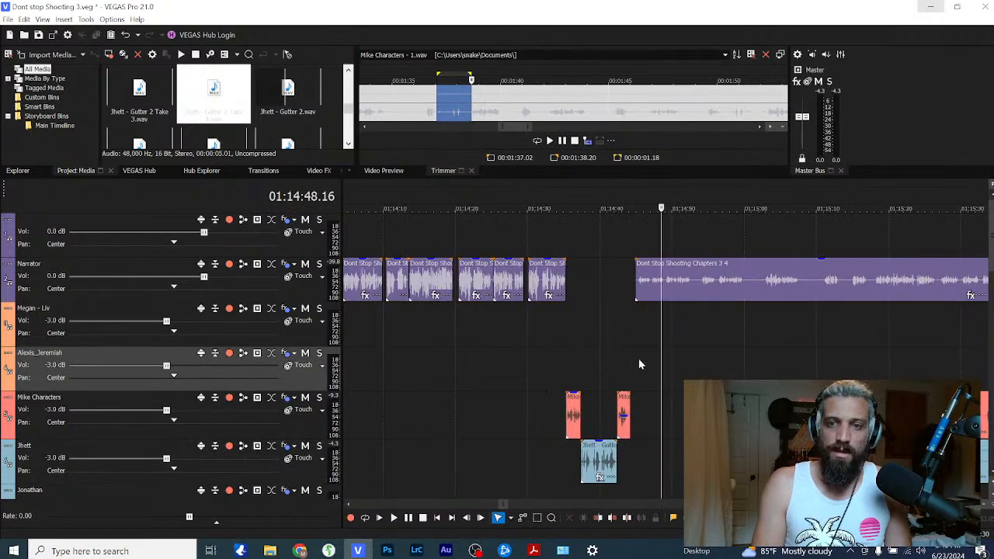
# Step: Play the Chapters 3 4 narration from just before its start and replay the preceding narrator line from about 01:14:30 to compare them
pyautogui.moveTo(648, 288); pyautogui.dragTo(704, 278)
pyautogui.click(621, 295)
pyautogui.press('space')
pyautogui.scroll(2, 646, 353)
pyautogui.scroll(3, 650, 365)
pyautogui.scroll(-2, 715, 310)
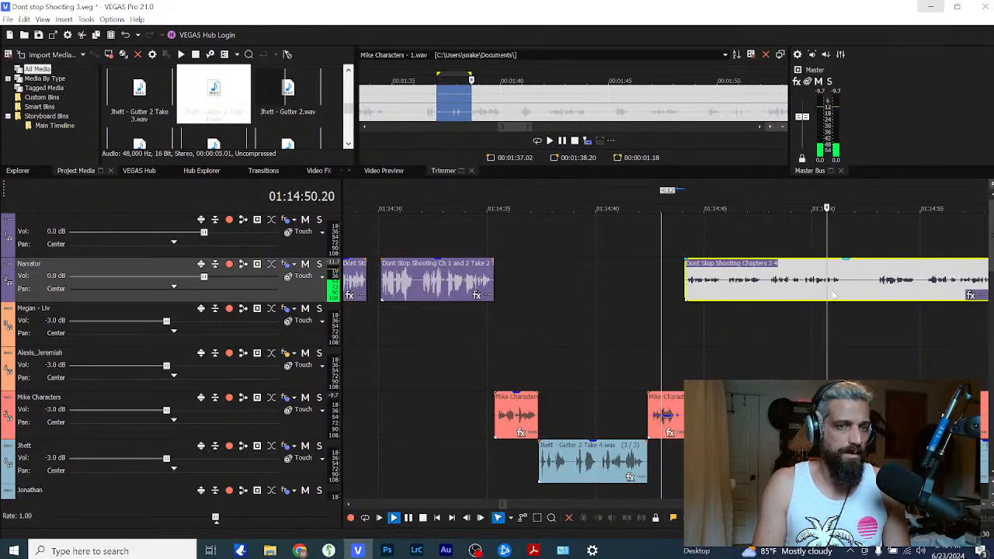
pyautogui.press('Return')
pyautogui.click(376, 284)
pyautogui.press('space')
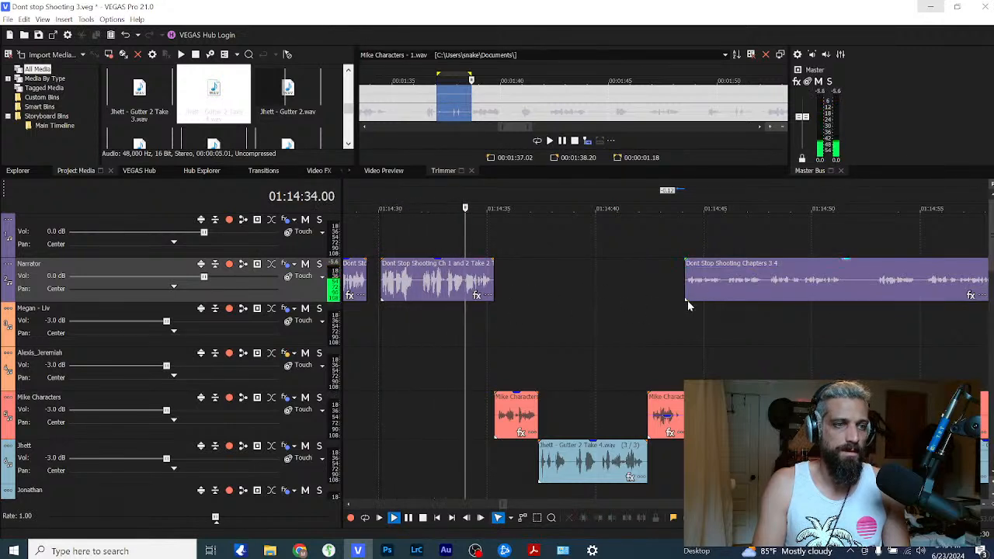
# Step: Delete the narrator's last Ch 1 and 2 Take 2 event and move the Chapters 3 4 event up against the preceding event
pyautogui.click(459, 276)
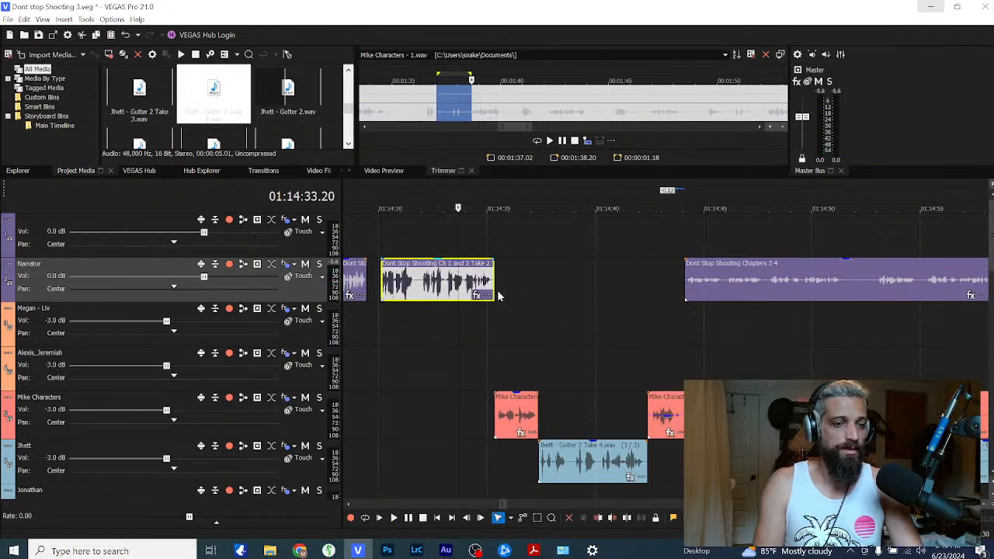
pyautogui.press('Delete')
pyautogui.moveTo(732, 279); pyautogui.dragTo(415, 292)
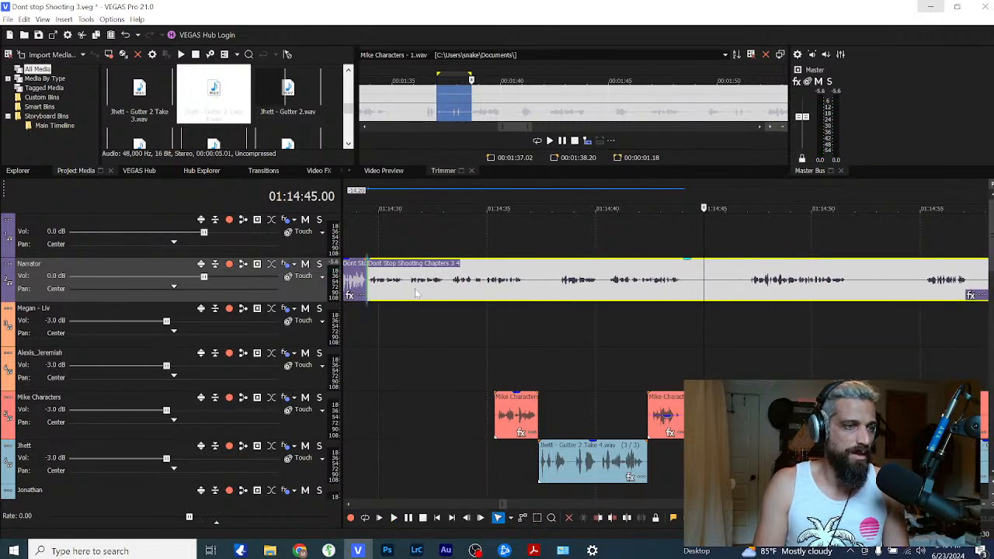
# Step: Split the Chapters 3 4 event at 01:14:36.23 and move its second part about 5 seconds further along
pyautogui.click(525, 278)
pyautogui.press('s')
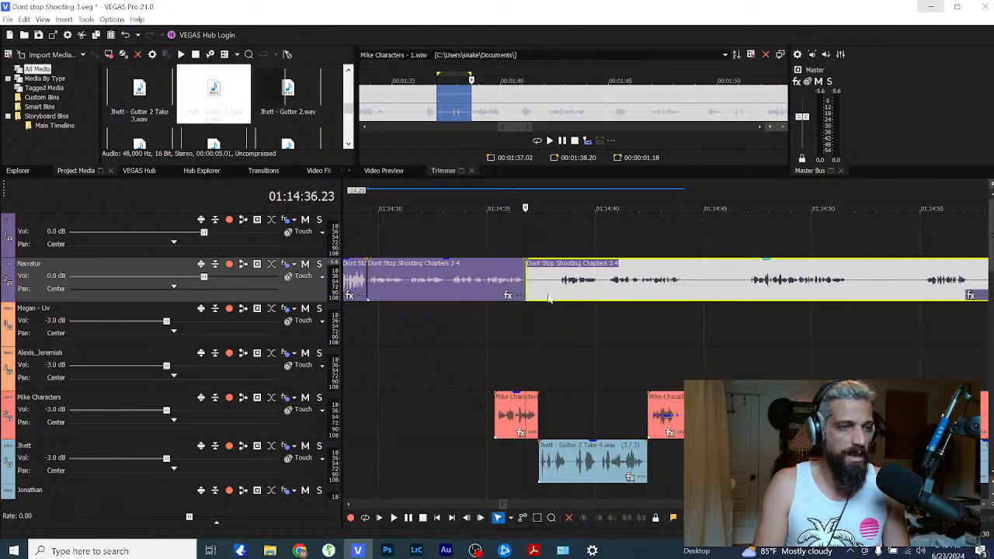
pyautogui.moveTo(548, 295); pyautogui.dragTo(659, 296)
# Step: Normalize the first part of the split Chapters 3 4 narration and lower its gain slightly
pyautogui.click(421, 284)
pyautogui.rightClick(421, 283)
pyautogui.moveTo(544, 435)
pyautogui.click(617, 484)
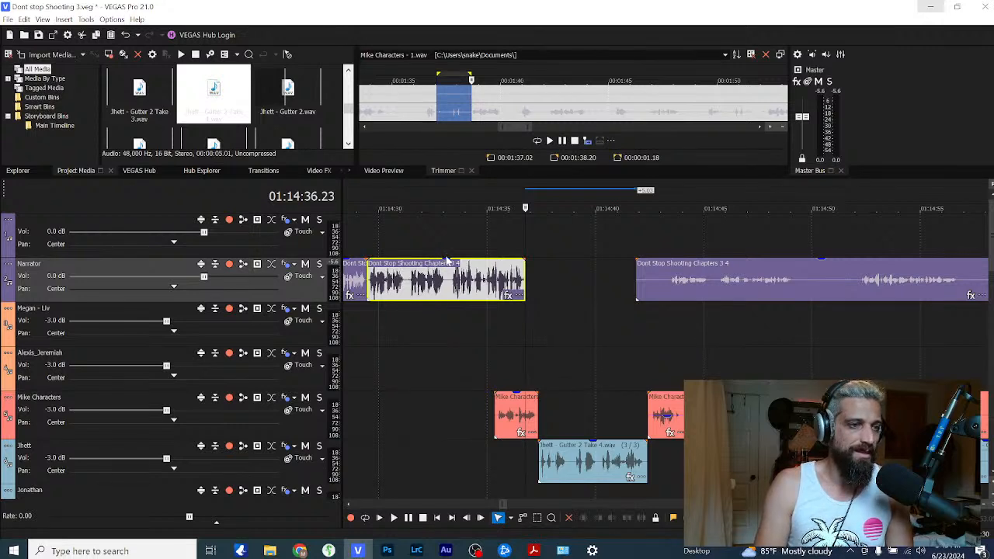
# Step: Play the narration from 01:14:29, trim about 1.9 seconds off the start of the first Chapters 3 4 part, and close the gap
pyautogui.click(357, 315)
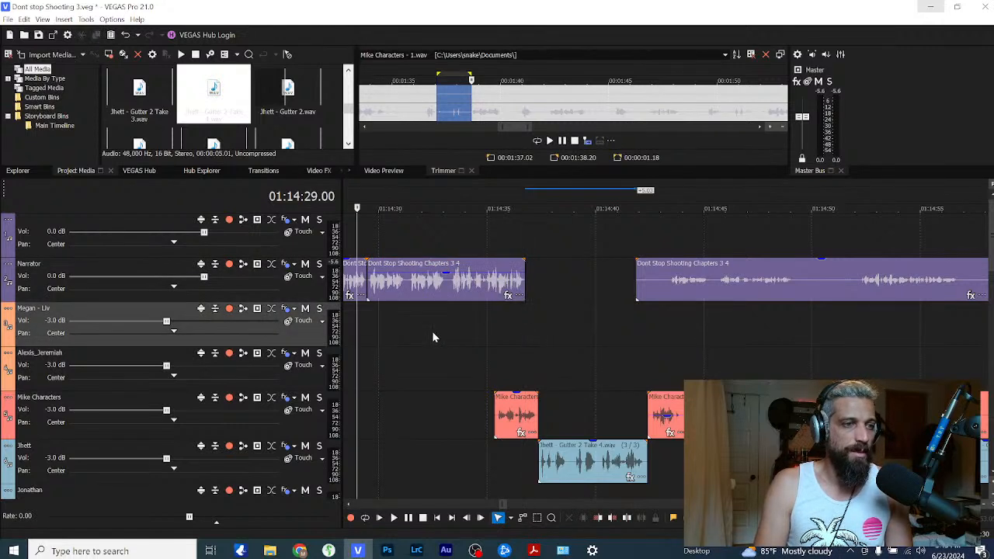
pyautogui.press('space')
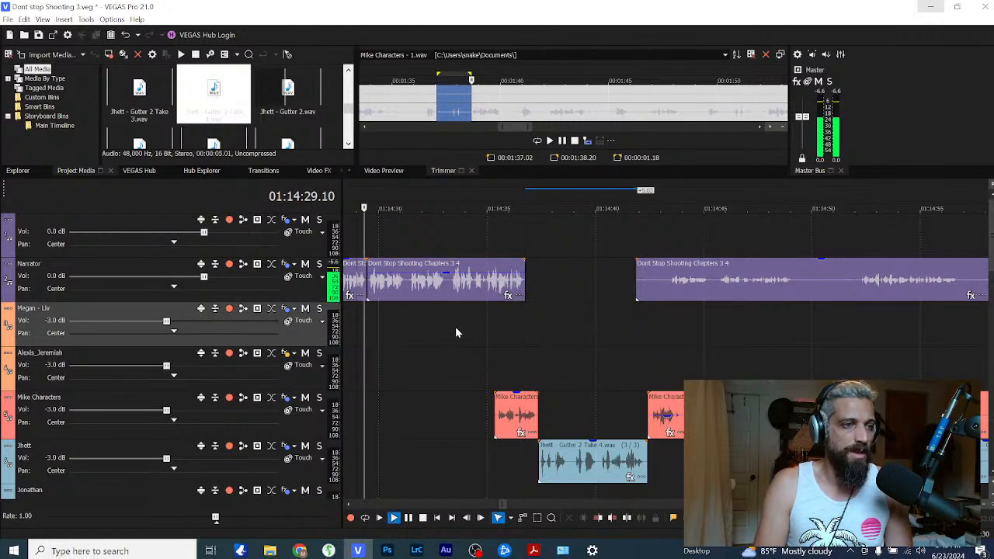
pyautogui.click(432, 276)
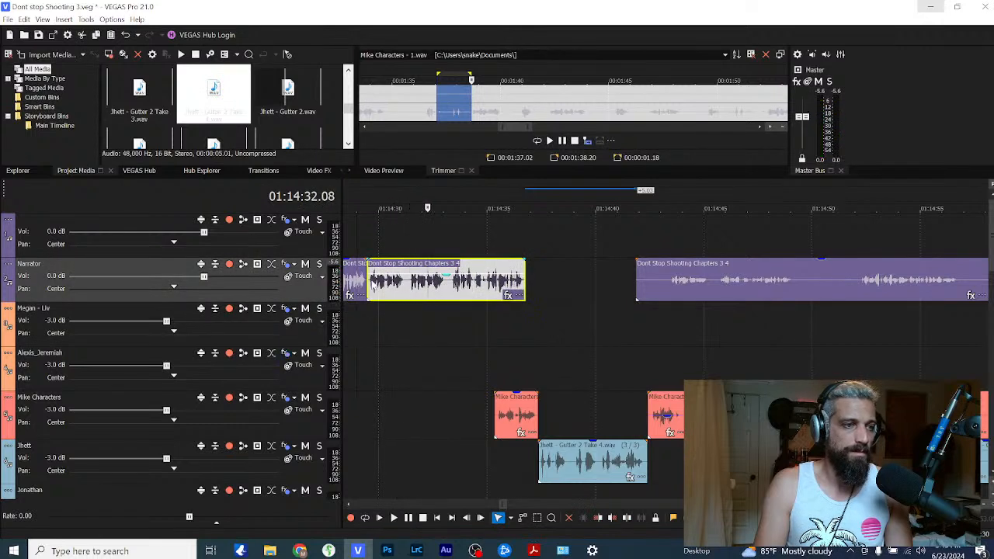
pyautogui.moveTo(371, 285); pyautogui.dragTo(406, 296)
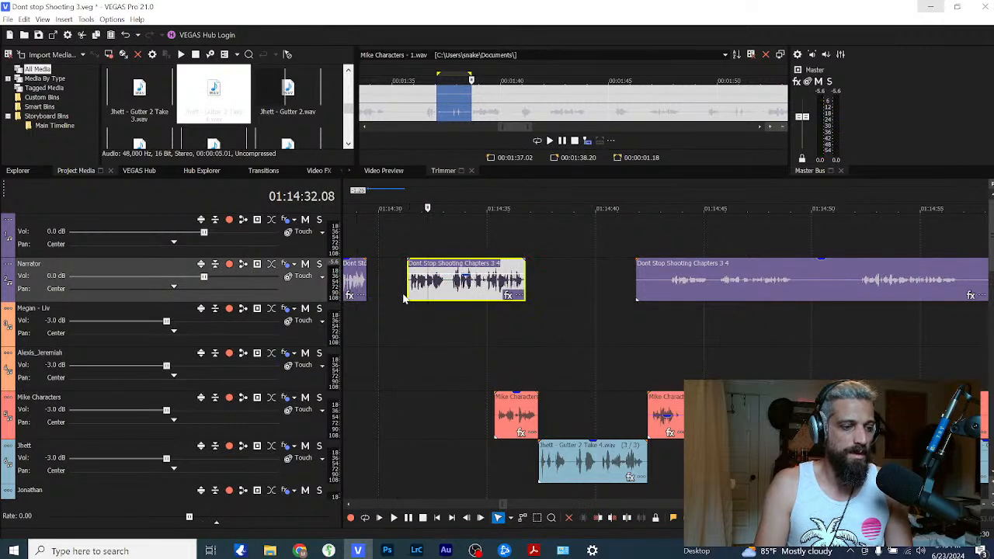
# Step: Replay the trimmed narration from about 01:14:29 to check the join and the line's ending
pyautogui.click(359, 318)
pyautogui.press('space')
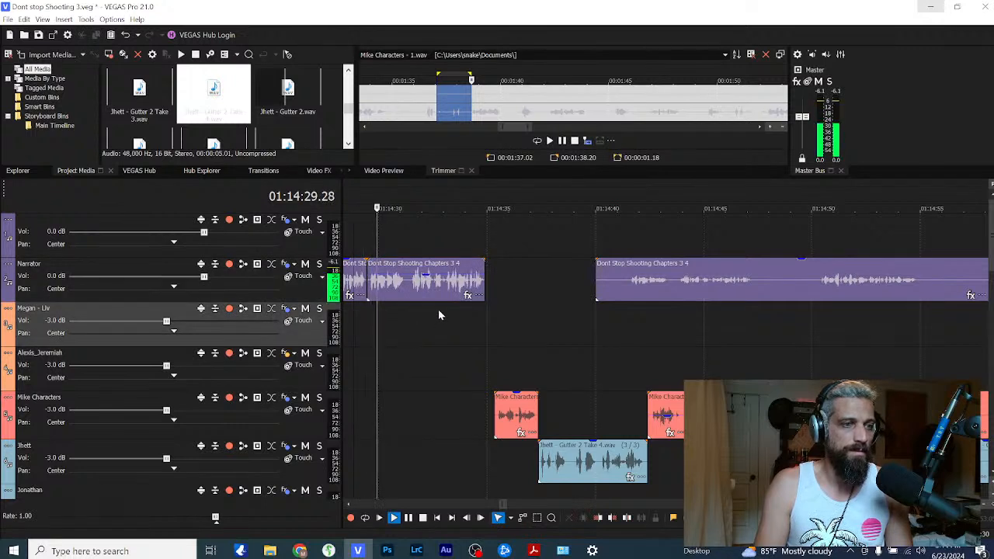
pyautogui.click(442, 284)
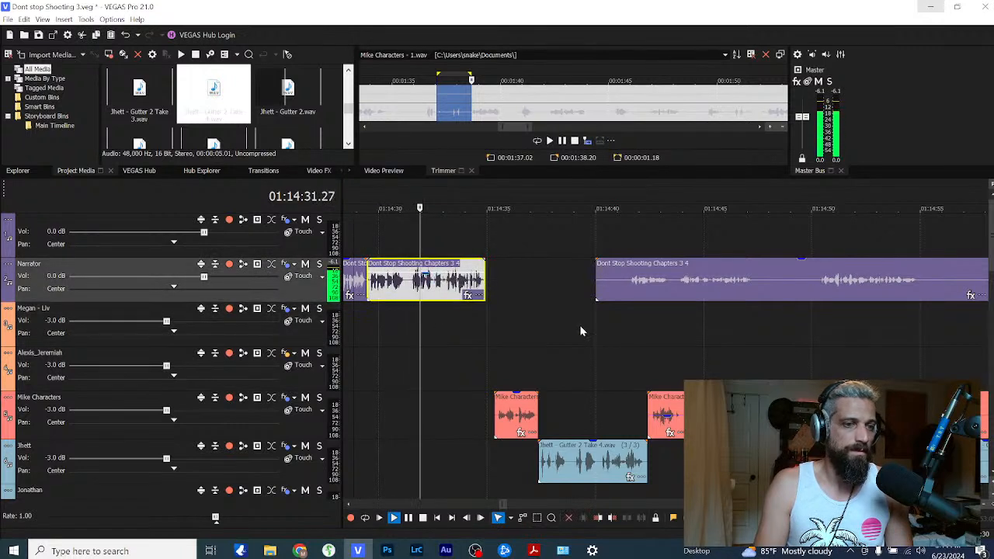
pyautogui.click(479, 326)
pyautogui.scroll(2, 544, 345)
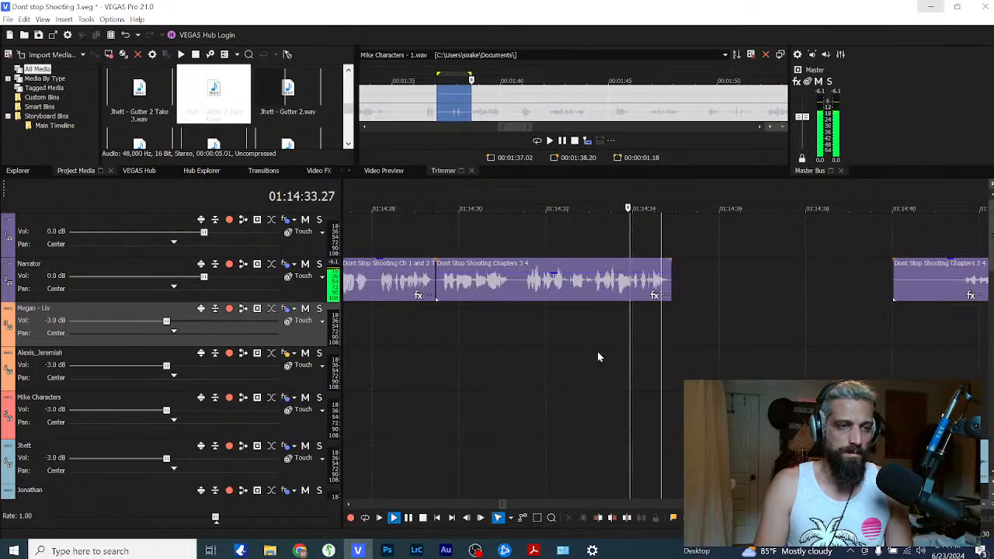
pyautogui.scroll(-1, 597, 357)
pyautogui.press('Return')
# Step: Move the first Mike Characters event and the following events about half a second earlier, and play across the transition
pyautogui.moveTo(689, 421); pyautogui.dragTo(673, 421)
pyautogui.click(629, 377)
pyautogui.press('space')
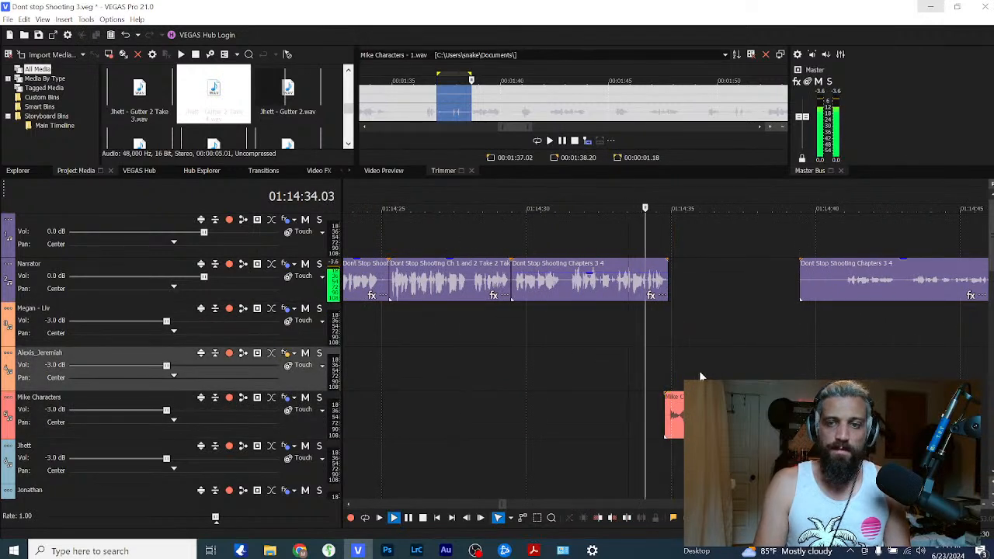
pyautogui.scroll(-2, 705, 371)
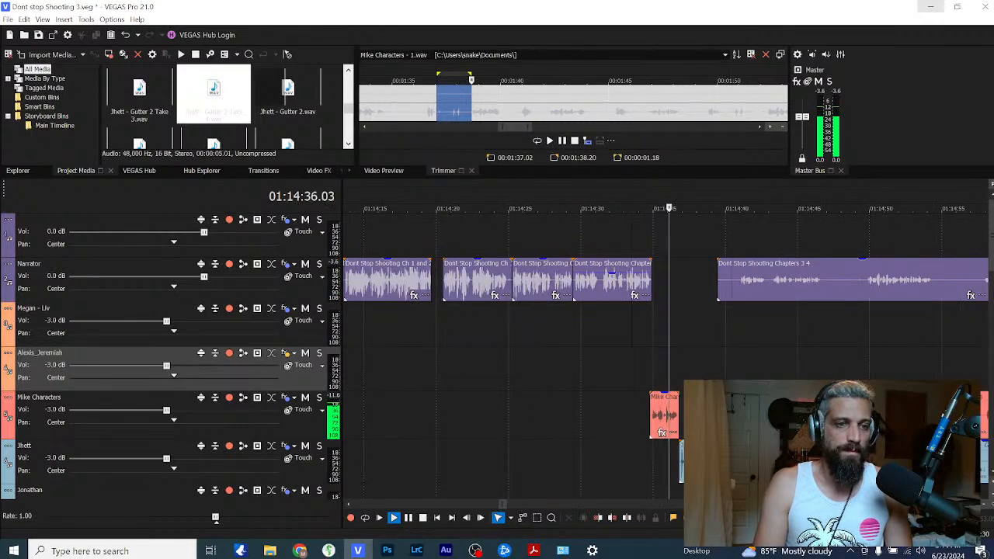
# Step: Normalize the first Mike Characters event and lower its gain slightly
pyautogui.scroll(3, 549, 406)
pyautogui.rightClick(471, 415)
pyautogui.click(479, 400)
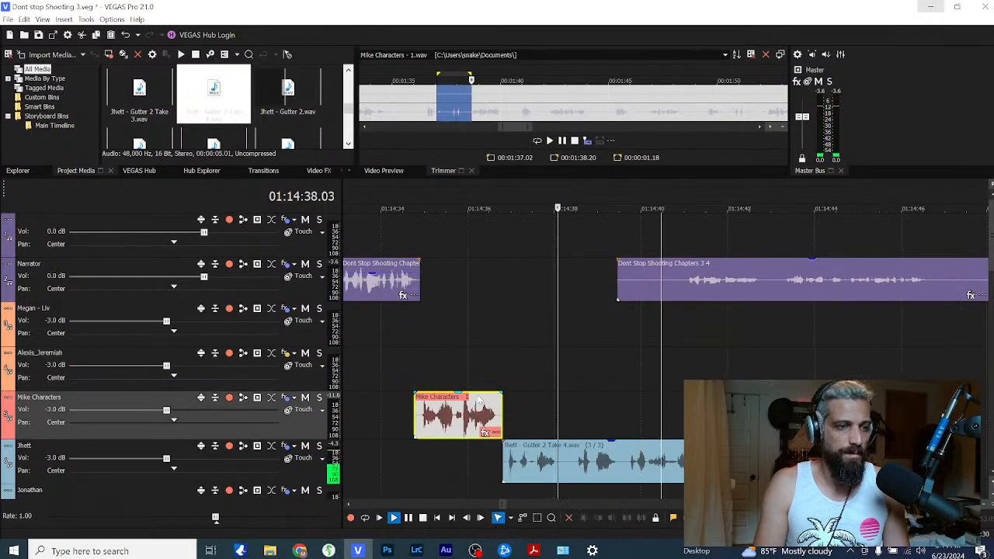
# Step: Move the second Chapters 3 4 narration part about 4 seconds further along and stop playback
pyautogui.moveTo(712, 298); pyautogui.dragTo(884, 299)
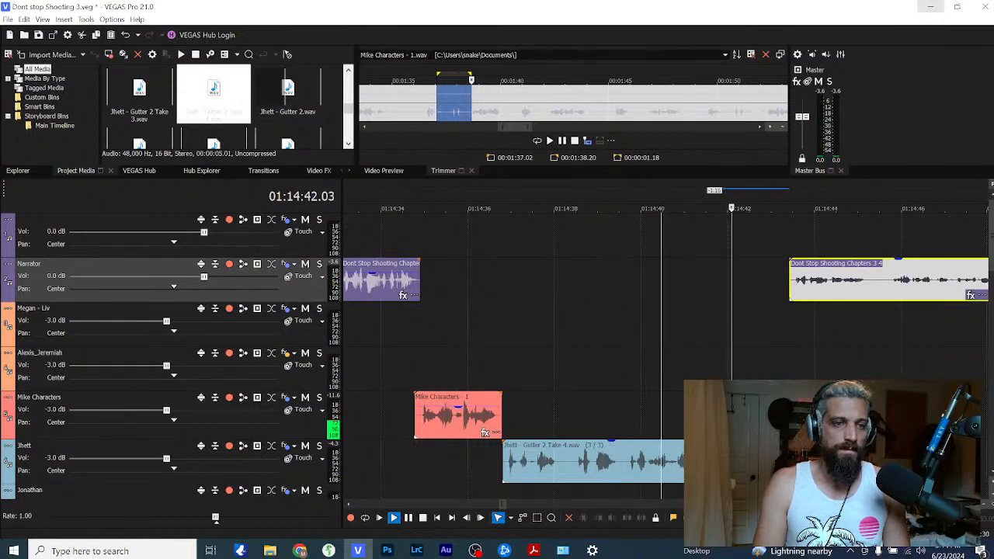
pyautogui.scroll(-1, 664, 389)
pyautogui.click(662, 416)
pyautogui.press('space')
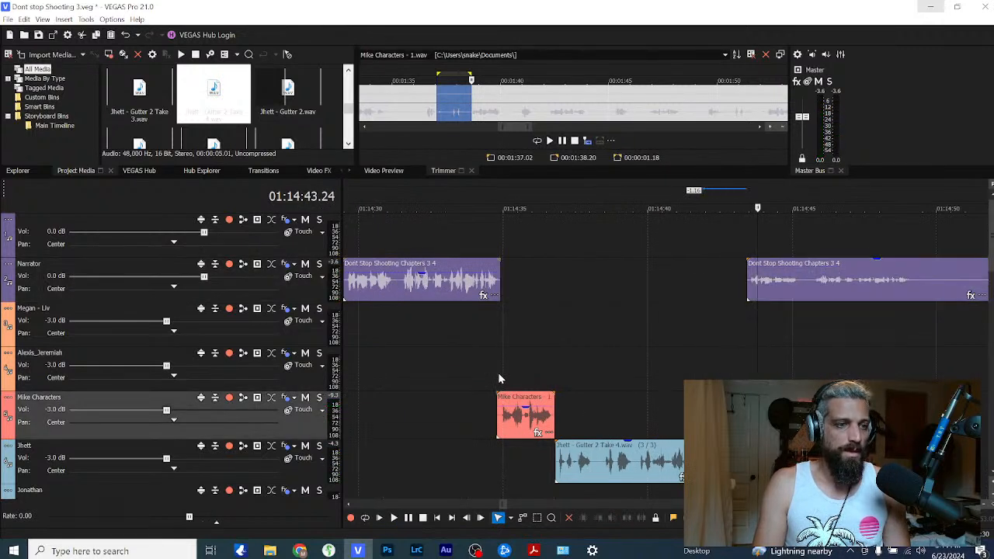
# Step: Play the Mike Characters event, and add Reverb and Simple Delay to its effects chain
pyautogui.click(500, 379)
pyautogui.press('space')
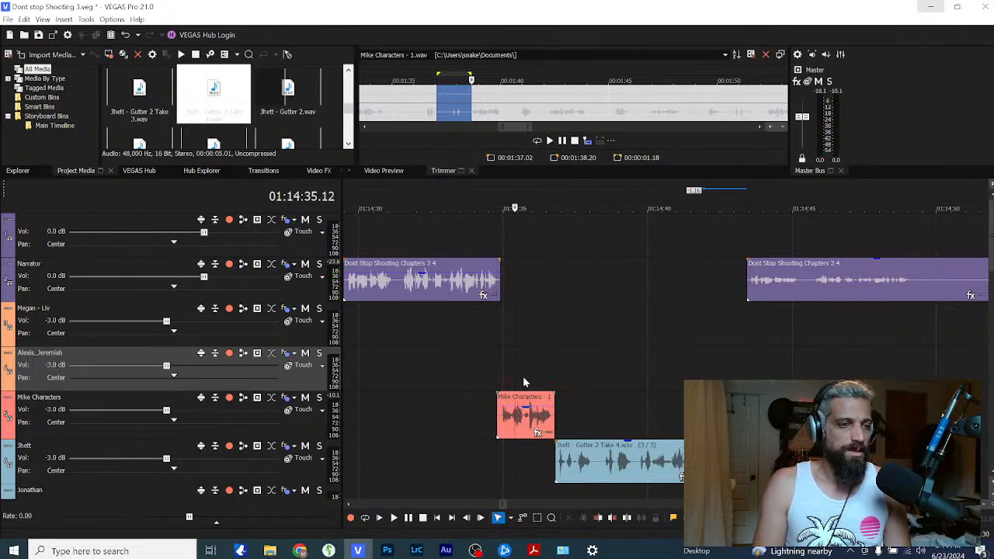
pyautogui.click(537, 432)
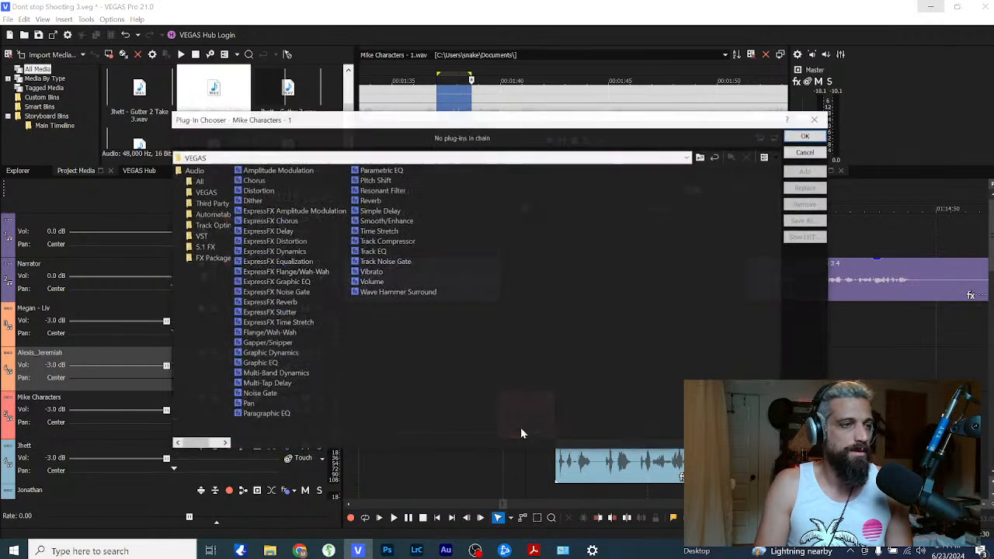
pyautogui.doubleClick(371, 201)
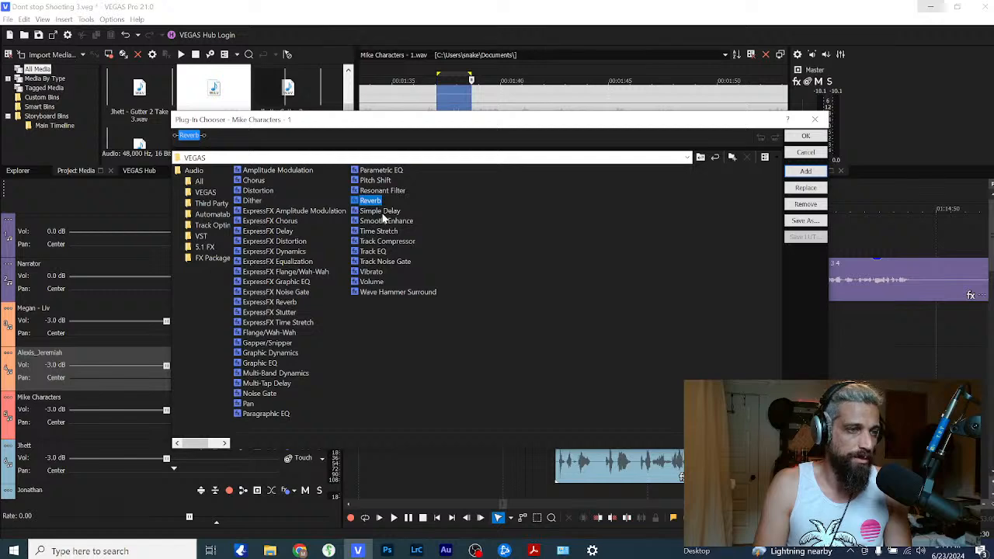
pyautogui.doubleClick(382, 213)
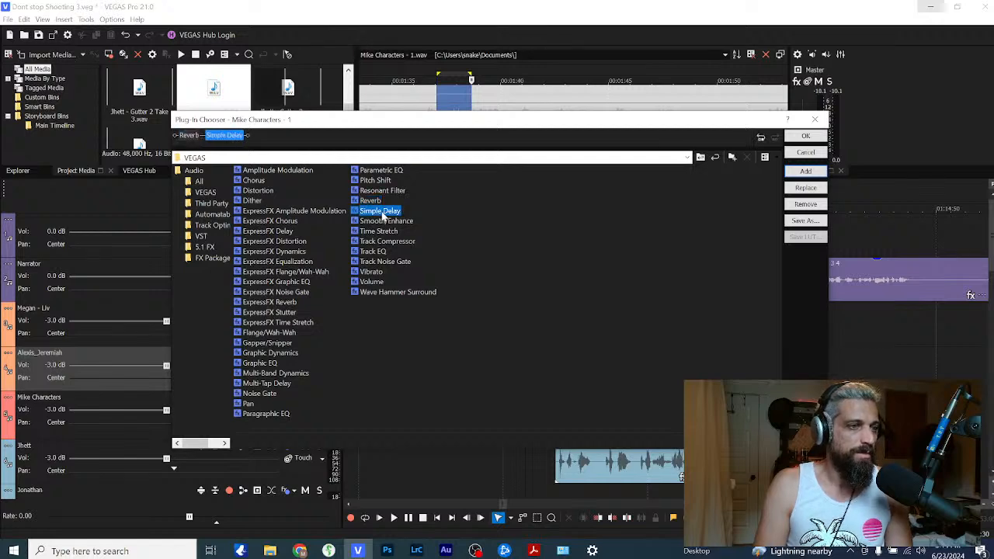
pyautogui.click(805, 138)
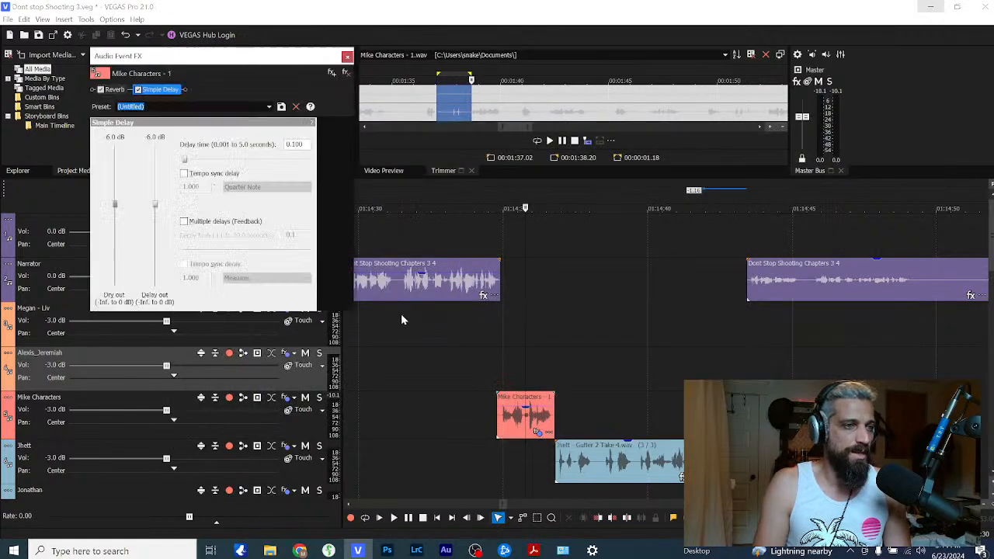
# Step: Place Simple Delay before Reverb with its delay output lowered to about -38 dB, and apply the Cathedral preset to the reverb
pyautogui.moveTo(160, 91); pyautogui.dragTo(122, 94)
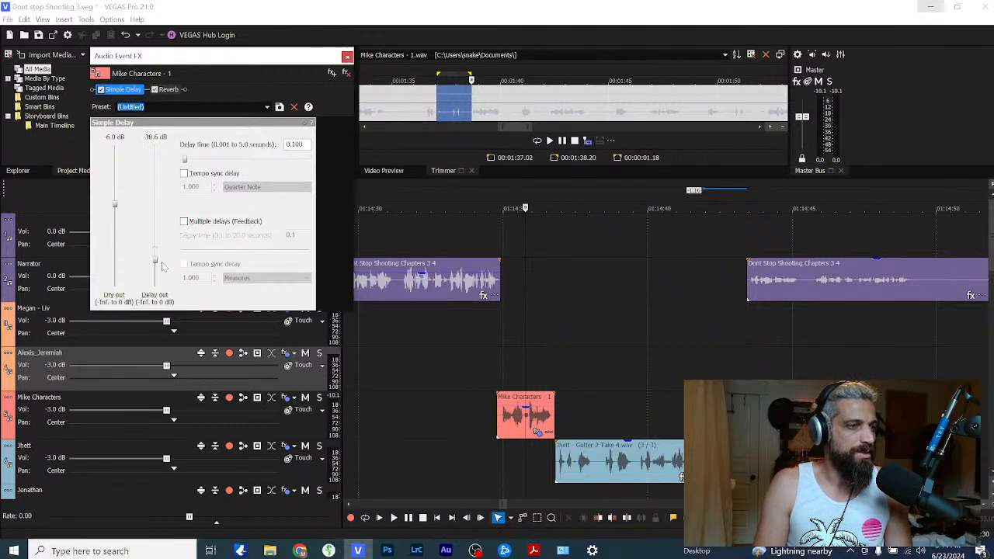
pyautogui.click(167, 89)
pyautogui.click(265, 107)
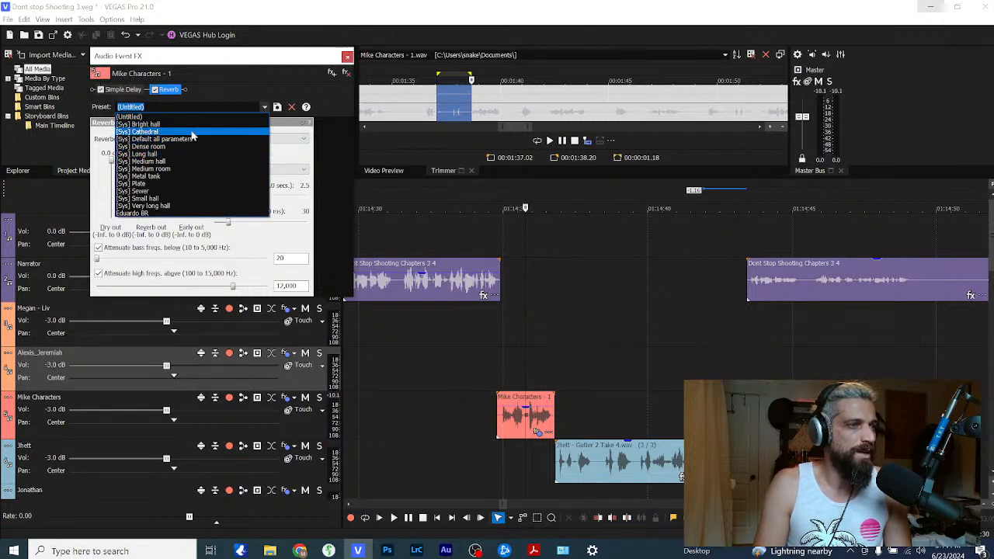
pyautogui.click(195, 132)
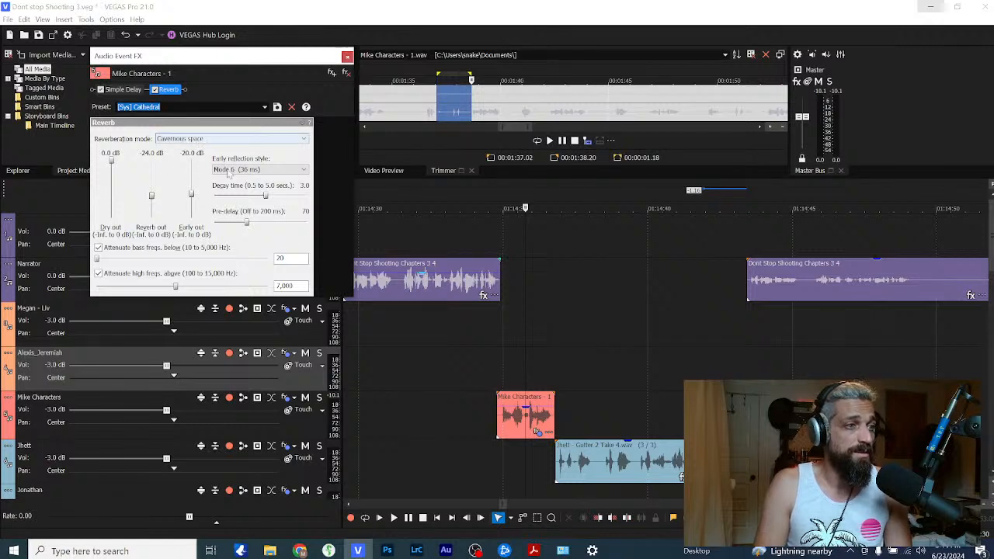
# Step: Play the Mike Characters event from its start twice to judge the cathedral reverb
pyautogui.click(461, 362)
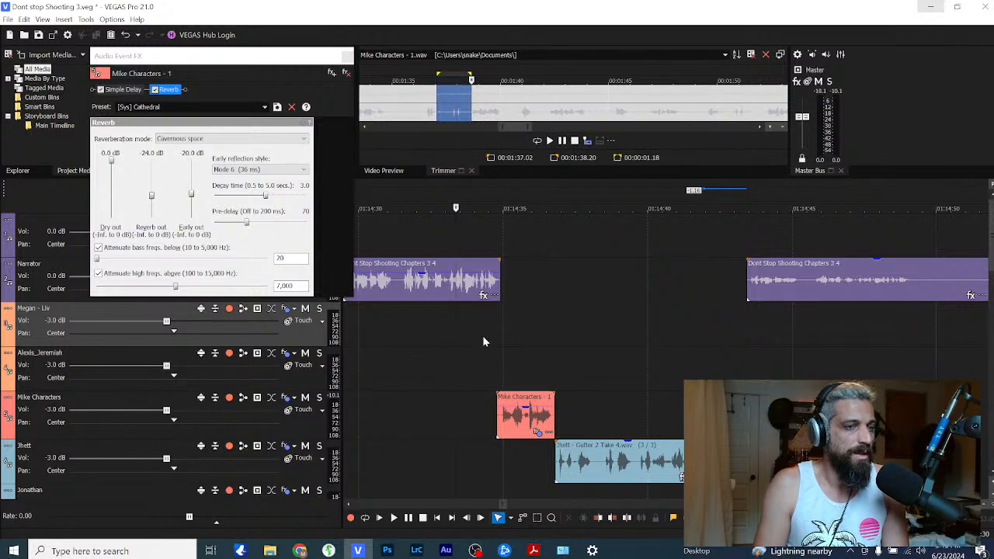
pyautogui.click(503, 419)
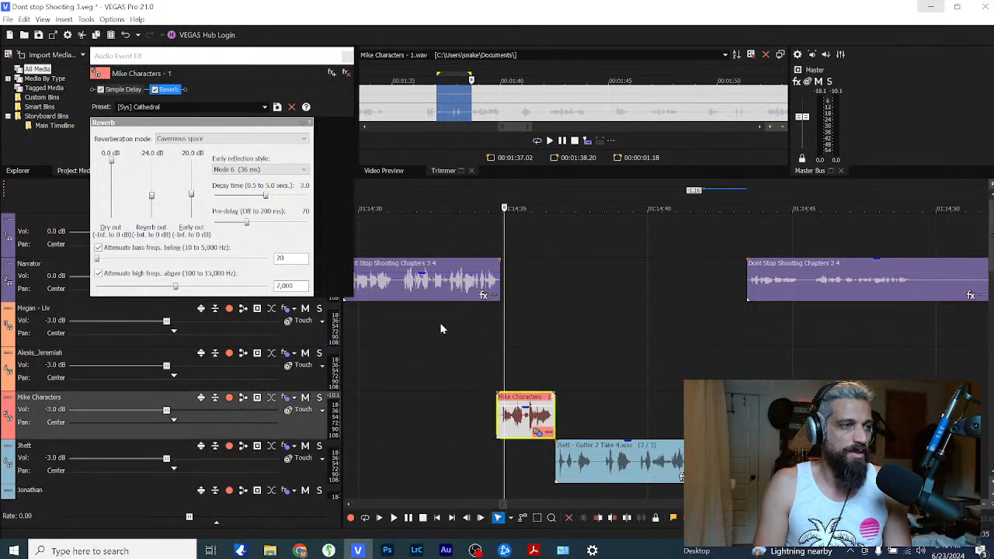
pyautogui.press('space')
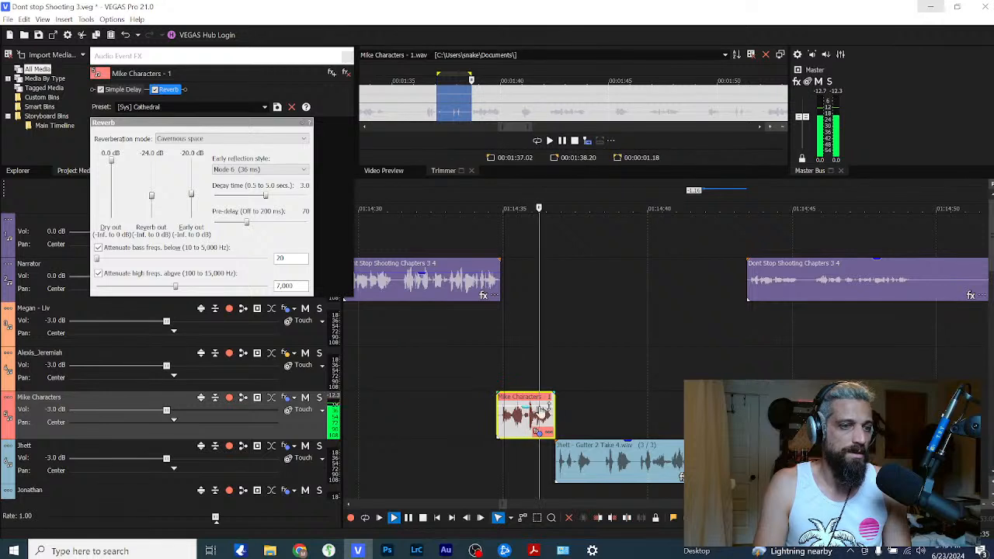
pyautogui.click(503, 417)
pyautogui.press('space')
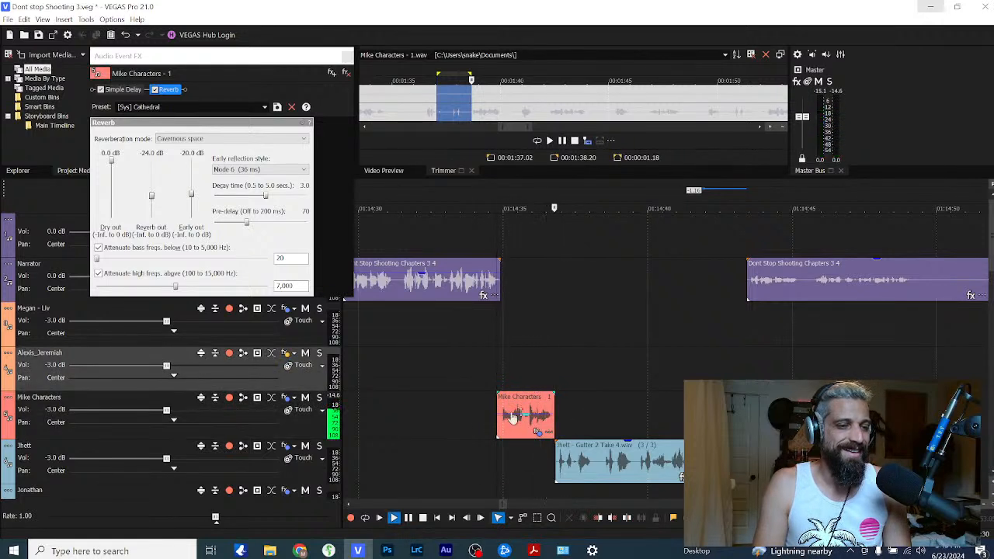
pyautogui.press('space')
# Step: Set the reverb output to about -38.2 dB and rebalance the Mike Characters event's gain while replaying the line
pyautogui.moveTo(519, 416); pyautogui.dragTo(518, 424)
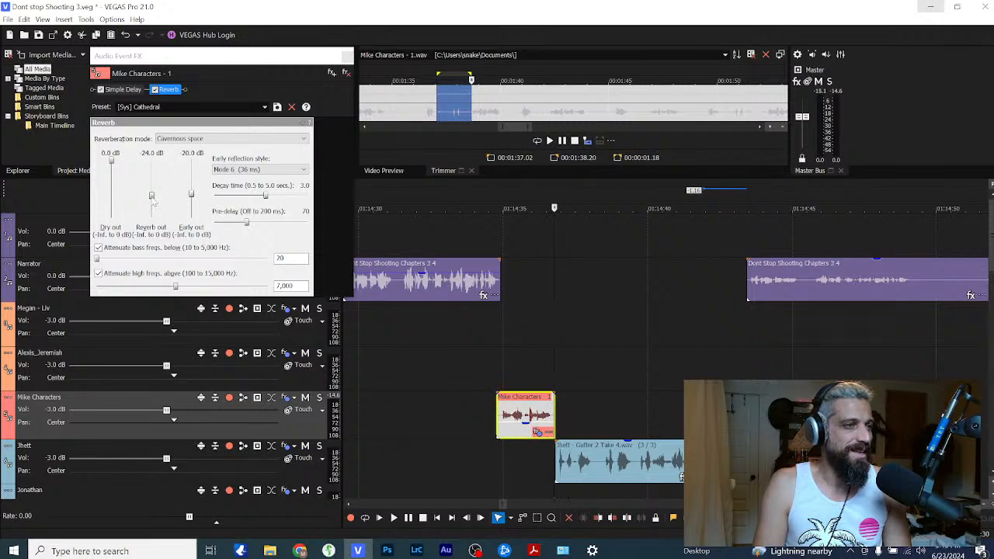
pyautogui.moveTo(153, 200); pyautogui.dragTo(153, 214)
pyautogui.click(497, 378)
pyautogui.press('space')
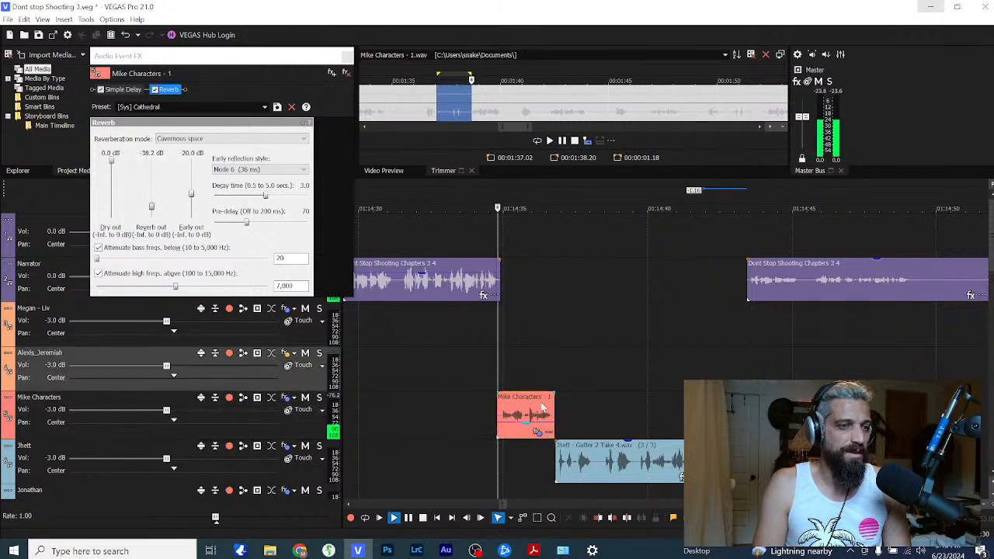
pyautogui.moveTo(526, 423); pyautogui.dragTo(525, 419)
pyautogui.press('space')
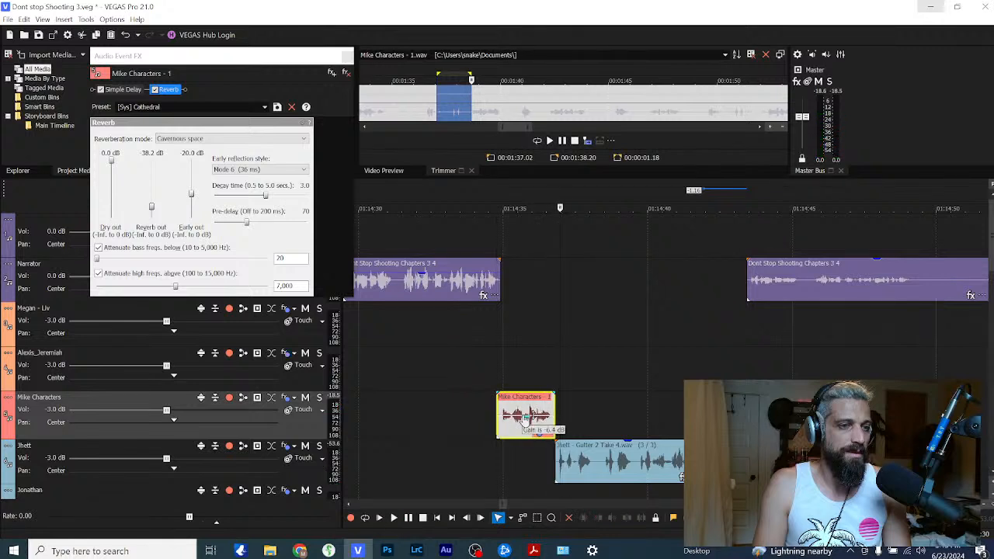
pyautogui.click(480, 379)
pyautogui.press('space')
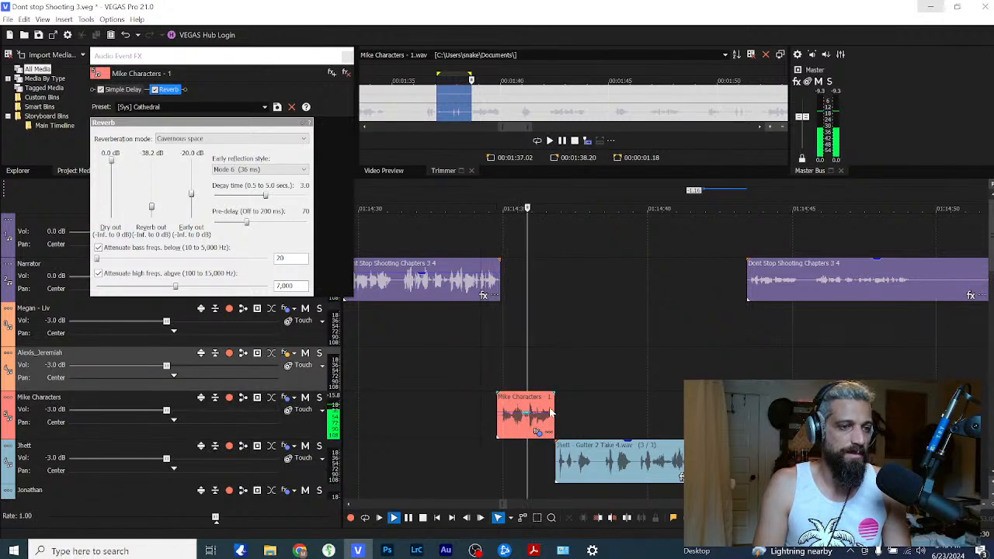
pyautogui.press('space')
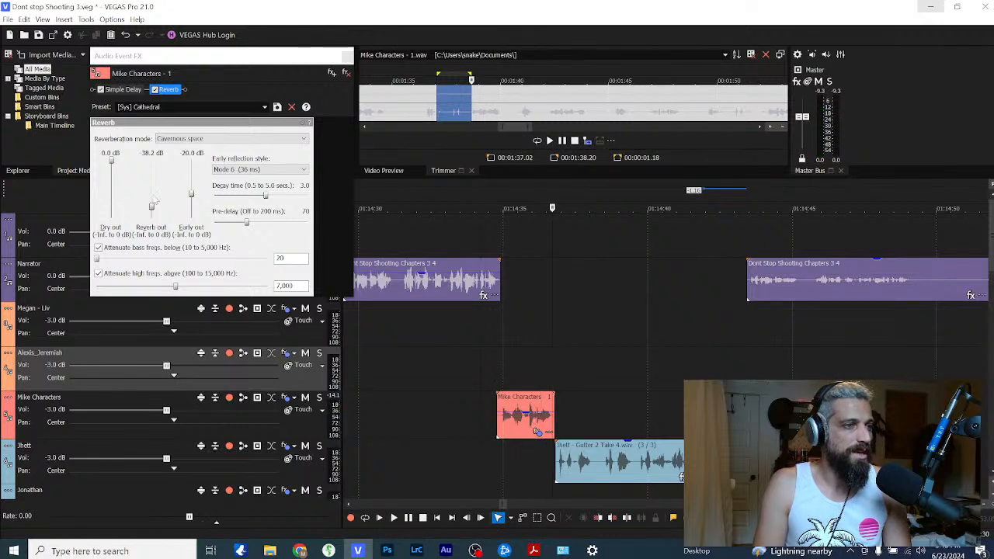
# Step: Set Simple Delay's dry output to about -18.2 dB and raise the Mike Characters event's gain to maximum, checking by playback
pyautogui.click(121, 90)
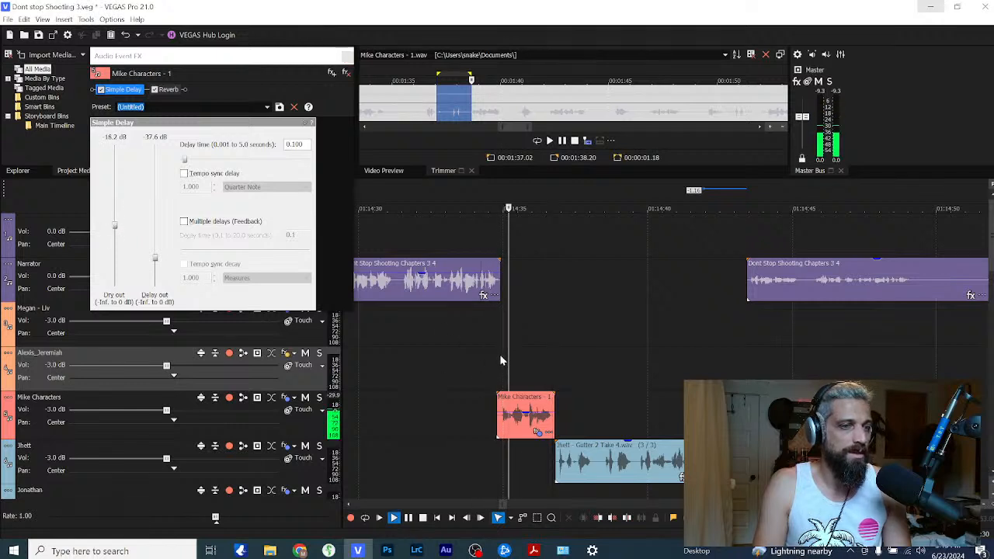
pyautogui.click(534, 410)
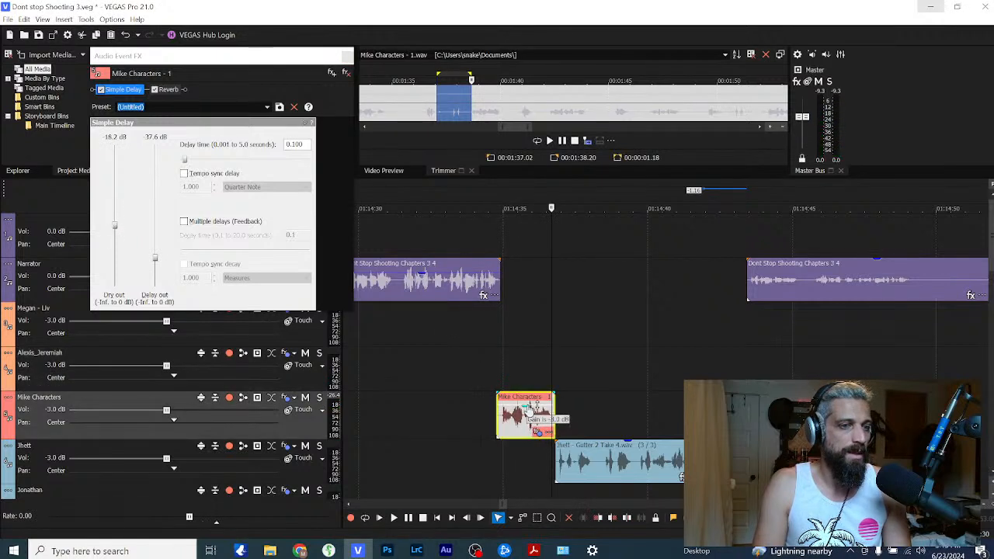
pyautogui.press('space')
pyautogui.press('space')
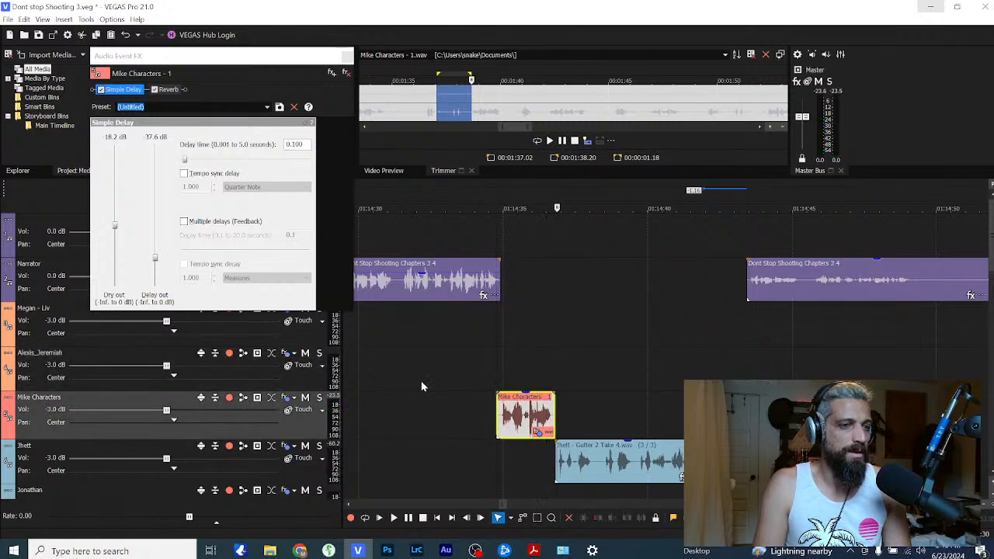
pyautogui.click(461, 367)
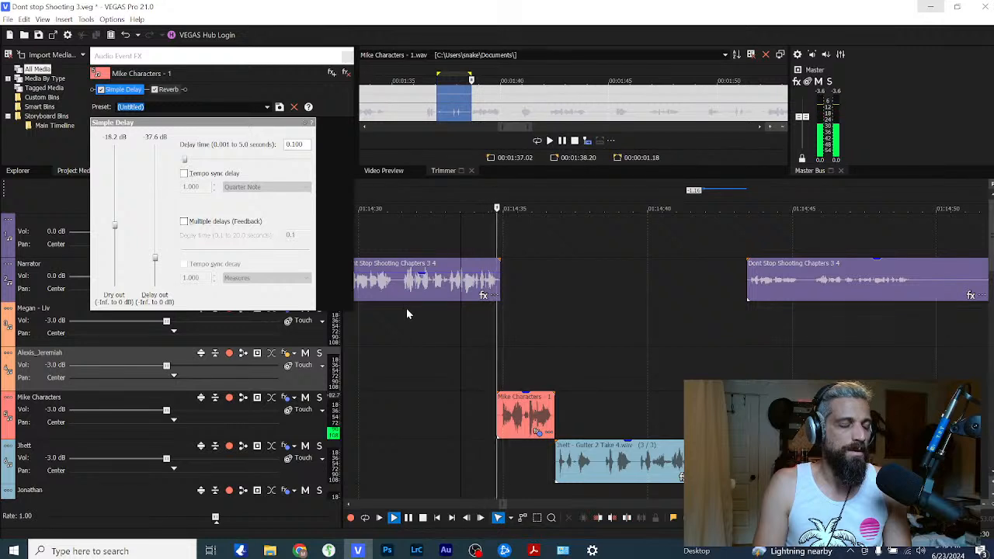
pyautogui.press('Return')
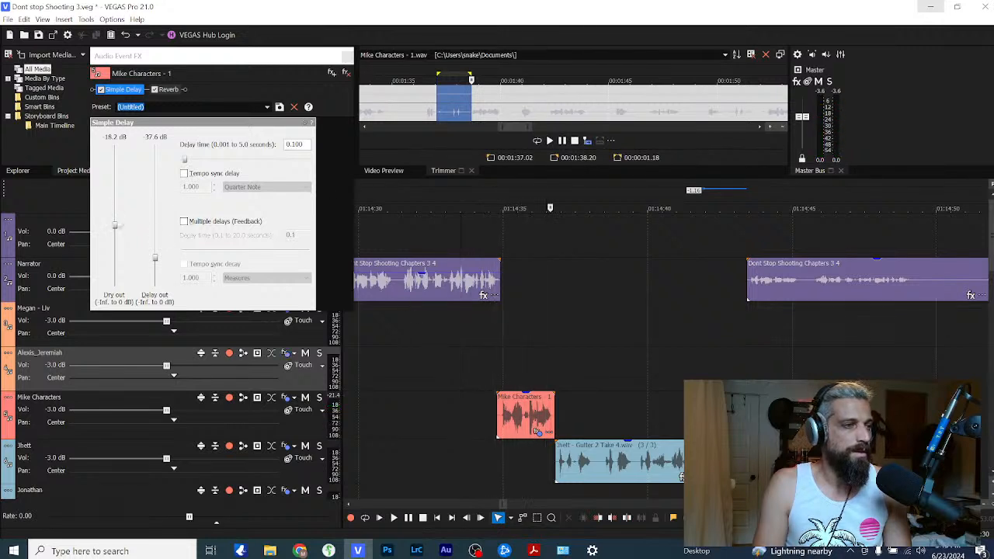
# Step: Raise Simple Delay's dry output to about -9.3 dB and replay the Mike Characters line
pyautogui.click(115, 224)
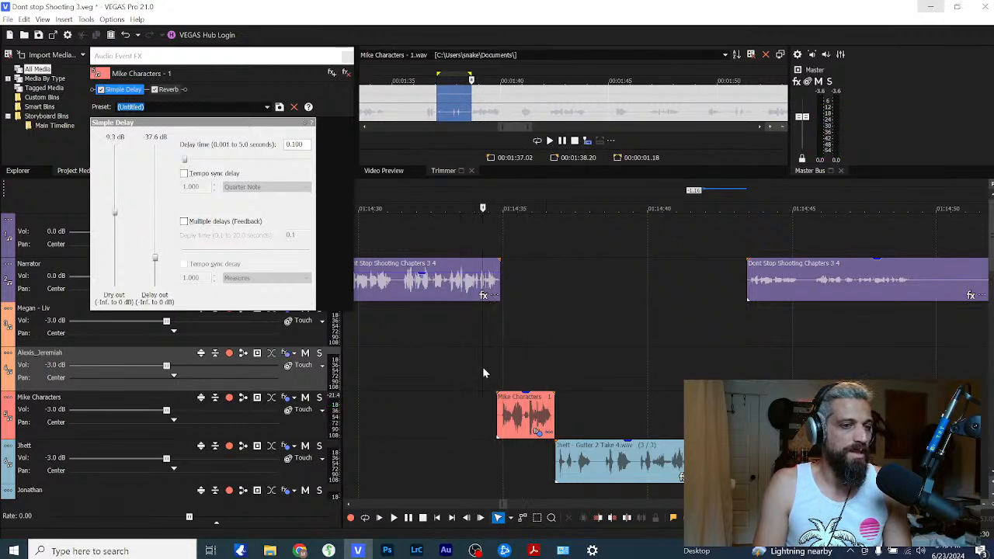
pyautogui.press('space')
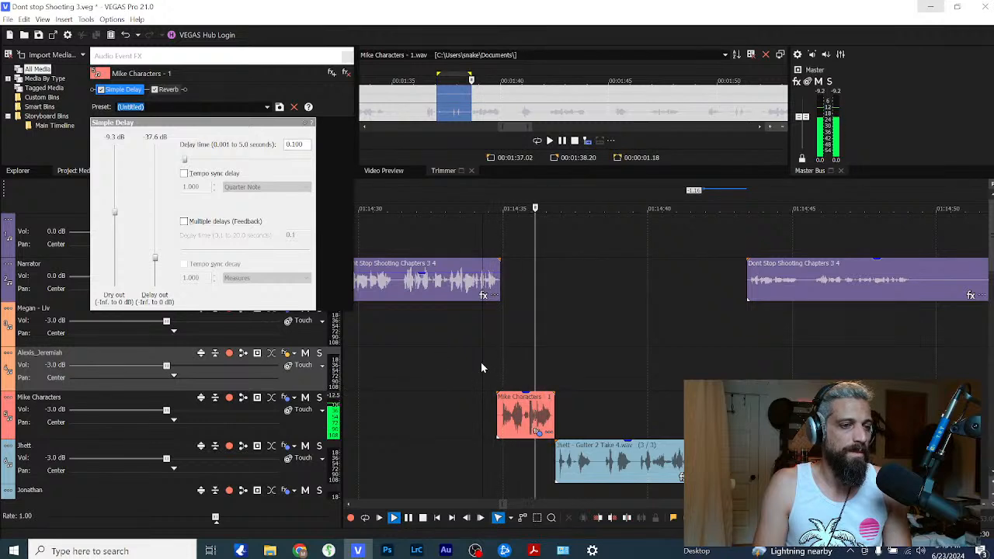
pyautogui.press('space')
# Step: Extend the end of the Mike Characters event by 22 frames and add a curved fade-out over the added tail
pyautogui.click(553, 403)
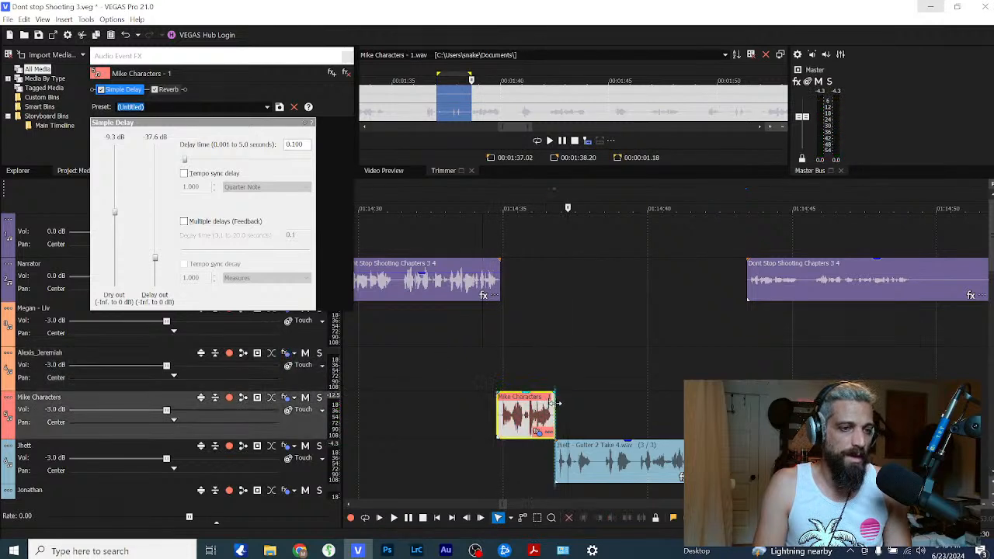
pyautogui.moveTo(556, 403); pyautogui.dragTo(583, 401)
pyautogui.click(547, 386)
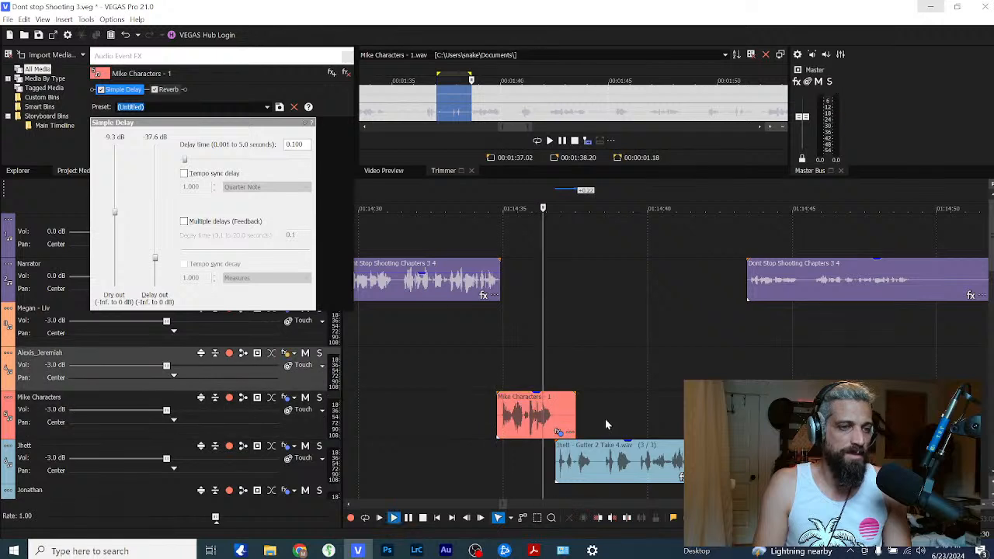
pyautogui.press('space')
pyautogui.press('space')
pyautogui.click(571, 401)
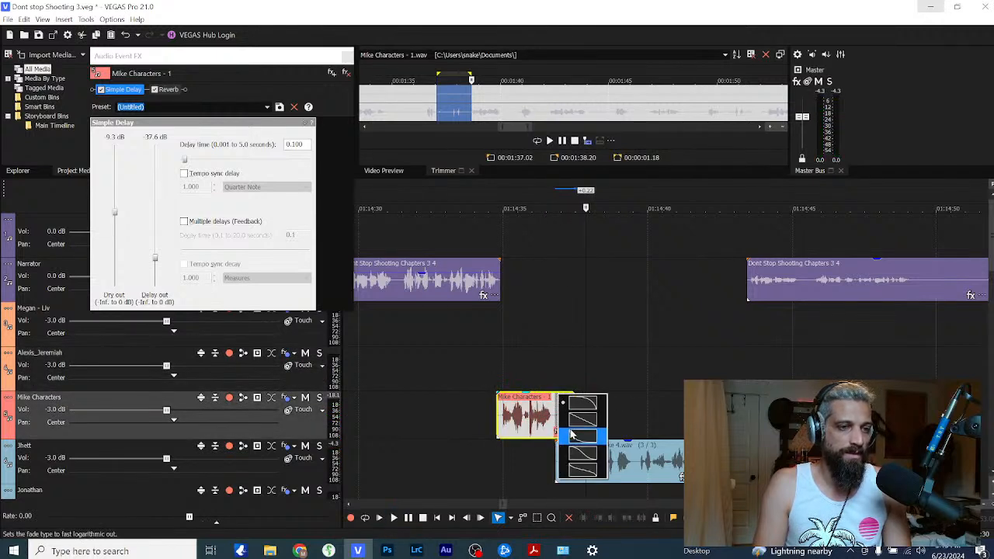
pyautogui.click(570, 465)
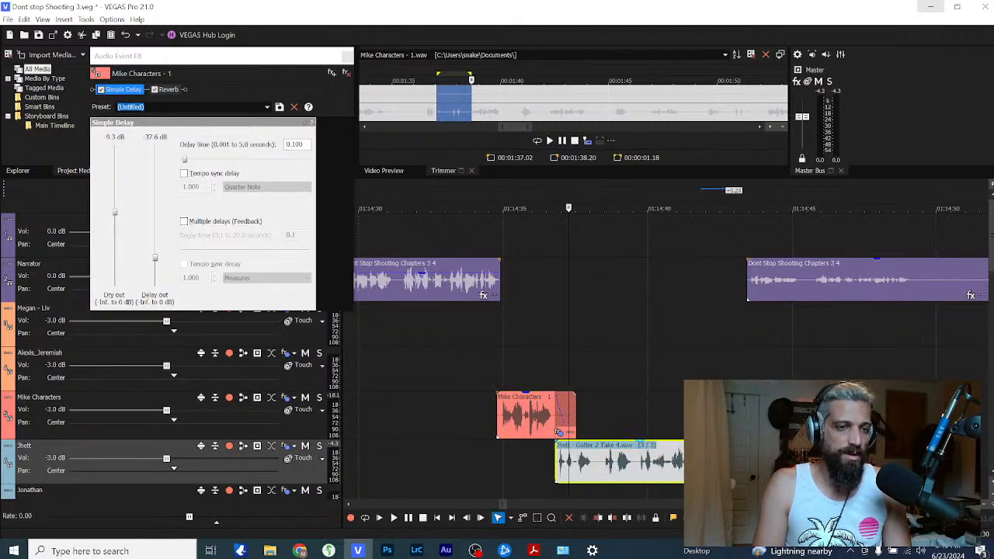
# Step: Copy the Mike Characters event and selectively paste only its audio event effects and effect keyframes onto the Jhett Gutter 2 Take 4 event
pyautogui.rightClick(536, 423)
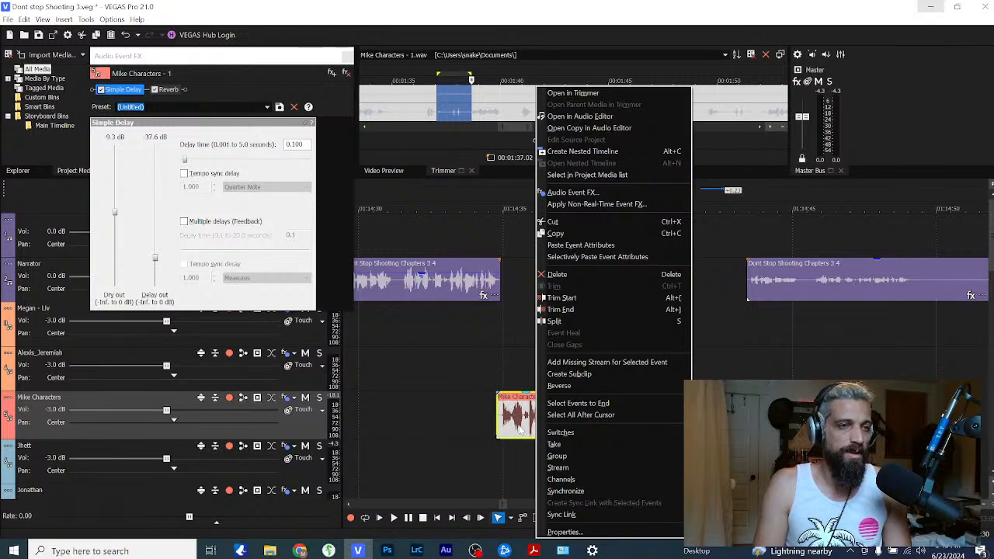
pyautogui.click(562, 233)
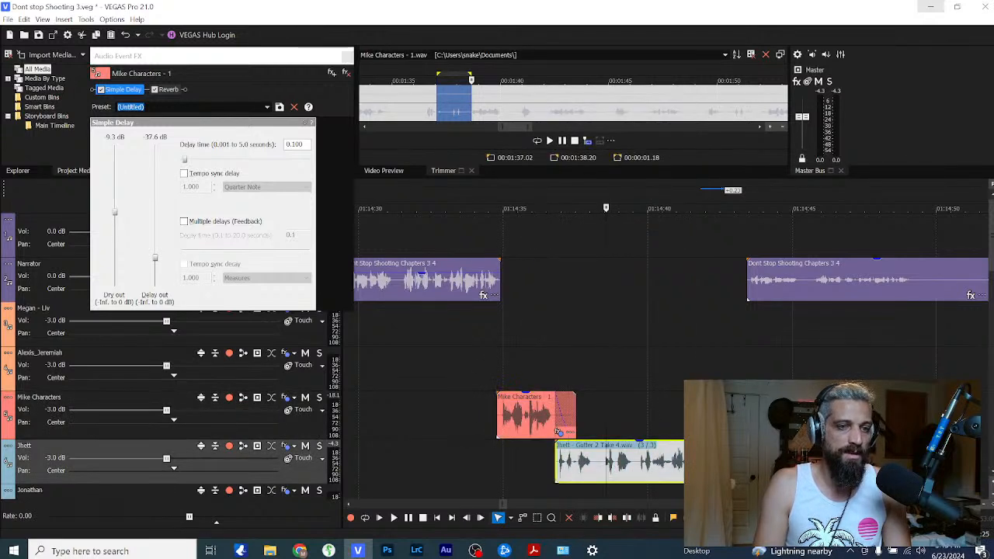
pyautogui.rightClick(718, 462)
pyautogui.click(757, 257)
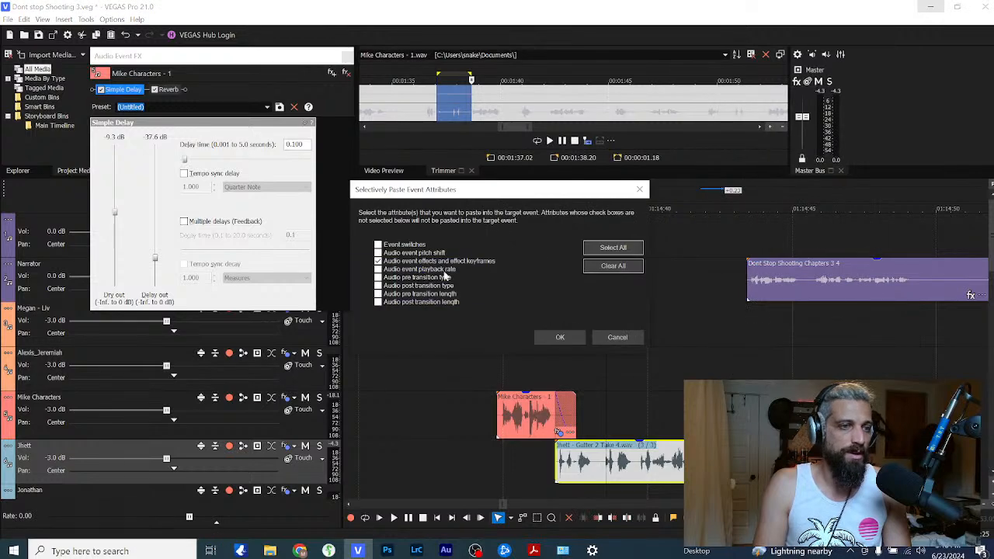
pyautogui.click(560, 337)
# Step: Close the event effects window and play from about 01:14:33 through the Mike Characters and Jhett lines
pyautogui.click(487, 450)
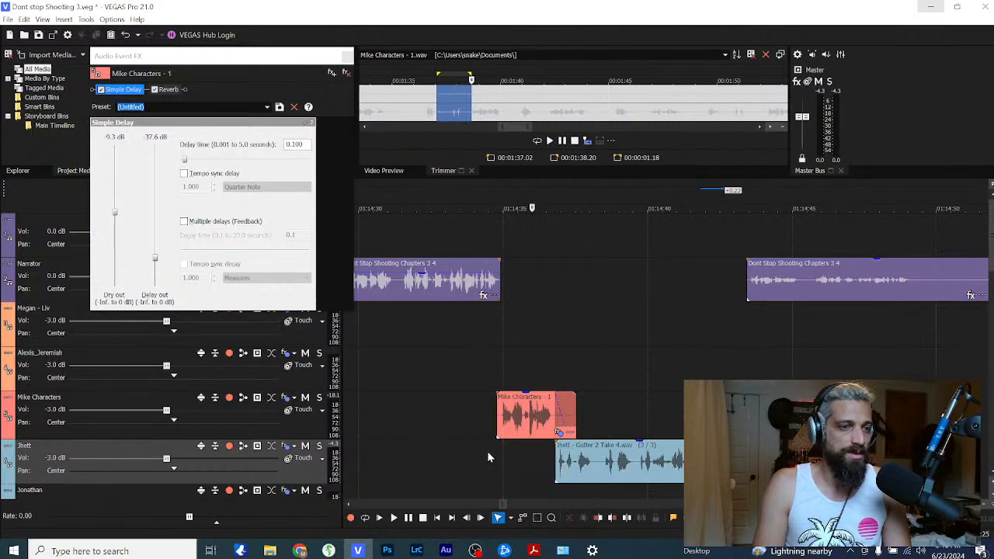
pyautogui.click(489, 418)
pyautogui.click(346, 56)
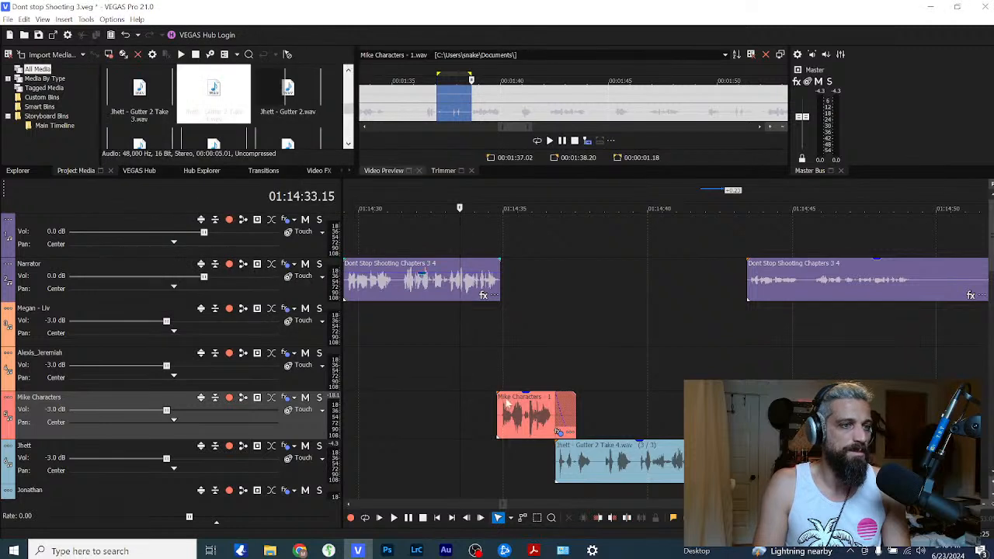
pyautogui.press('space')
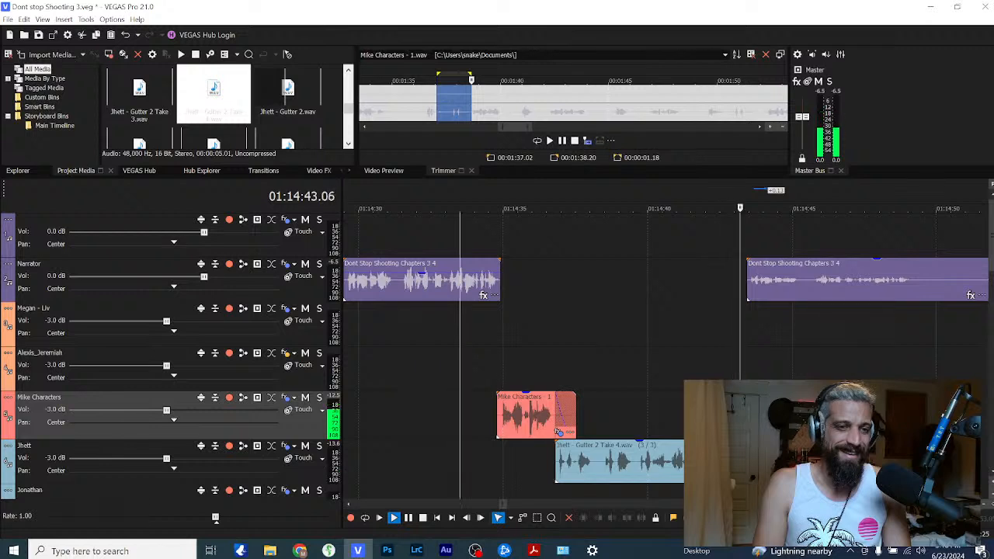
pyautogui.click(558, 433)
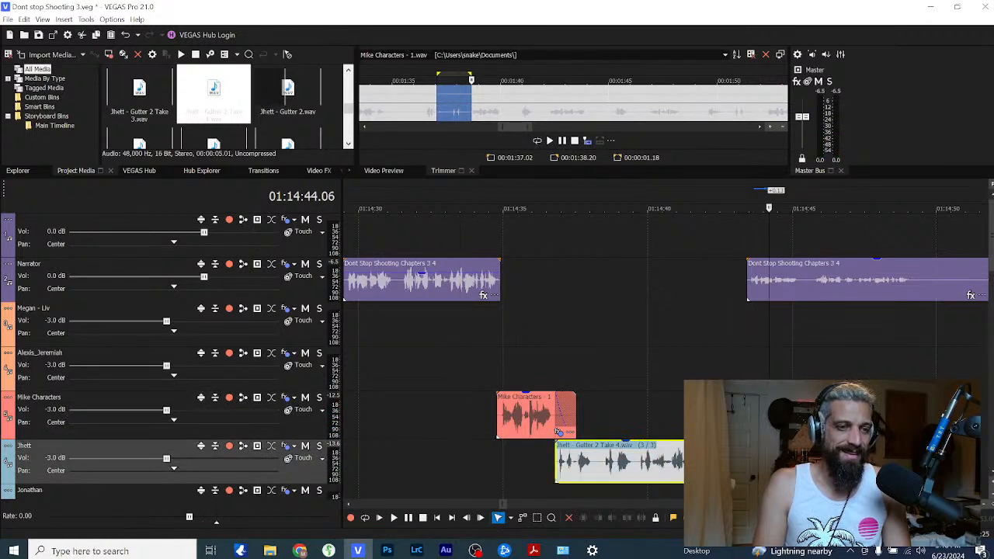
pyautogui.click(683, 417)
pyautogui.click(741, 340)
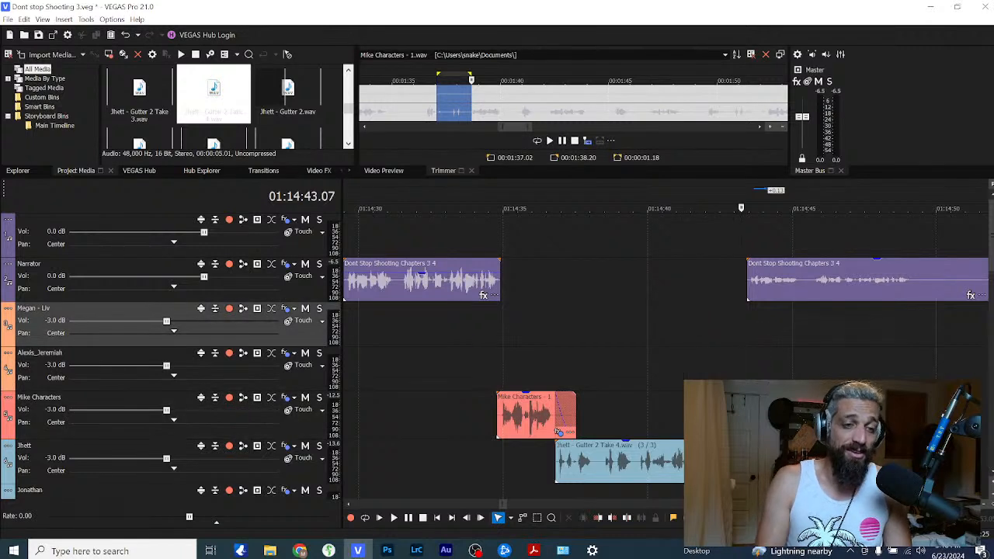
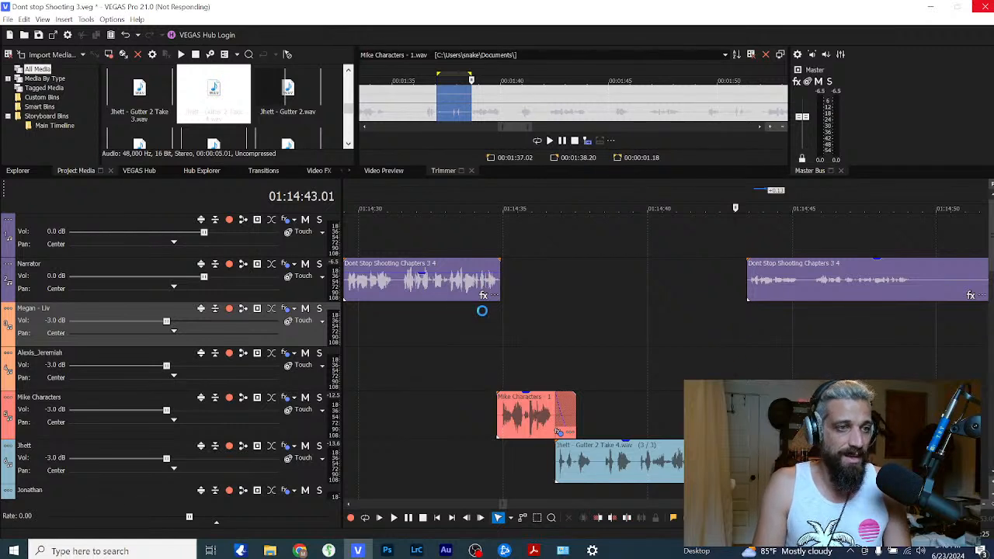
pyautogui.click(741, 350)
pyautogui.rightClick(695, 285)
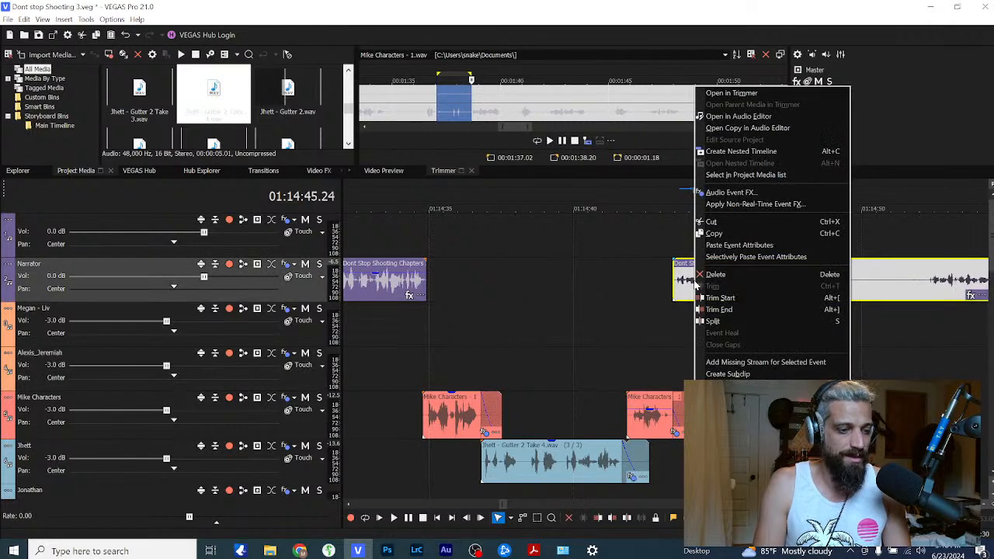
pyautogui.press('Escape')
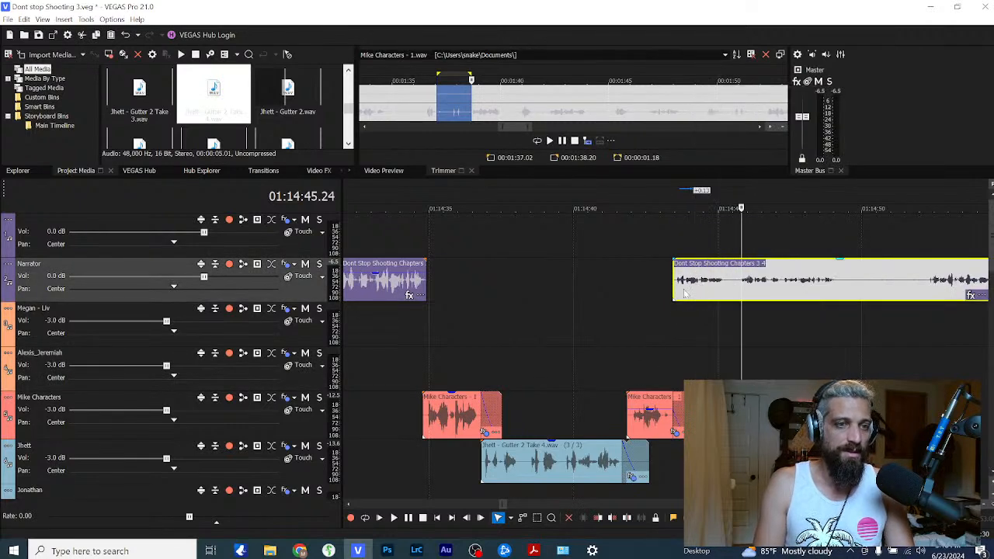
# Step: Raise the gain of the second Mike Characters event and play from about 01:14:42 into the following narration
pyautogui.click(669, 316)
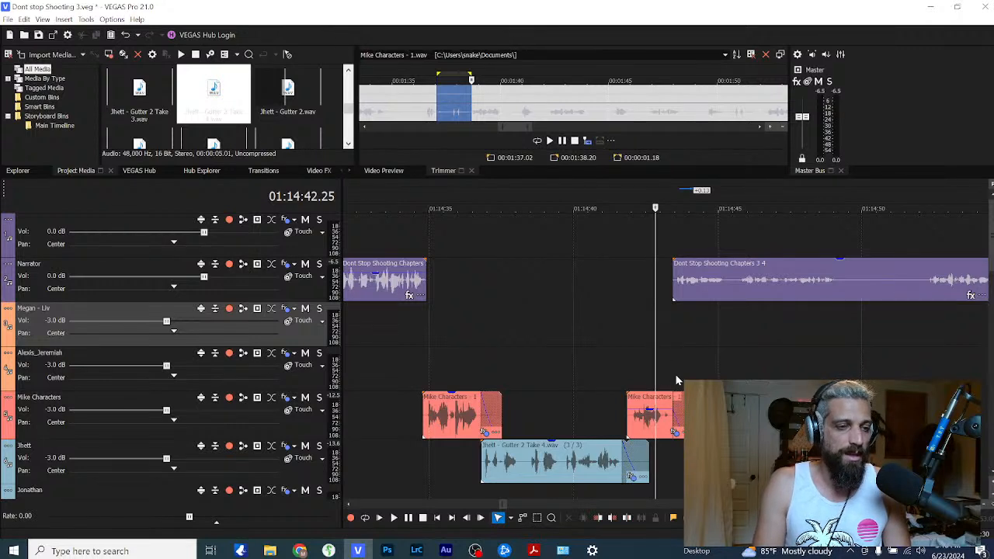
pyautogui.click(651, 416)
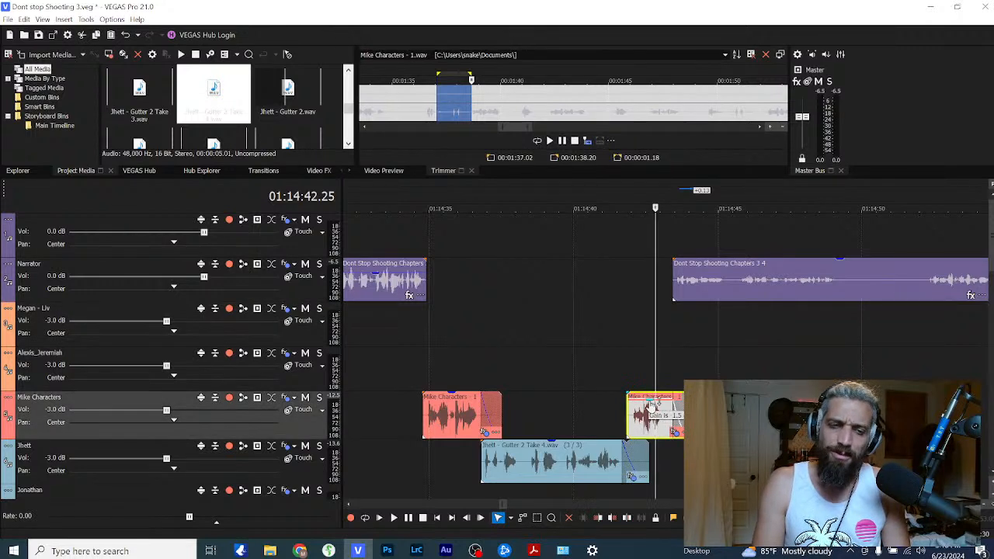
pyautogui.click(704, 350)
pyautogui.press('space')
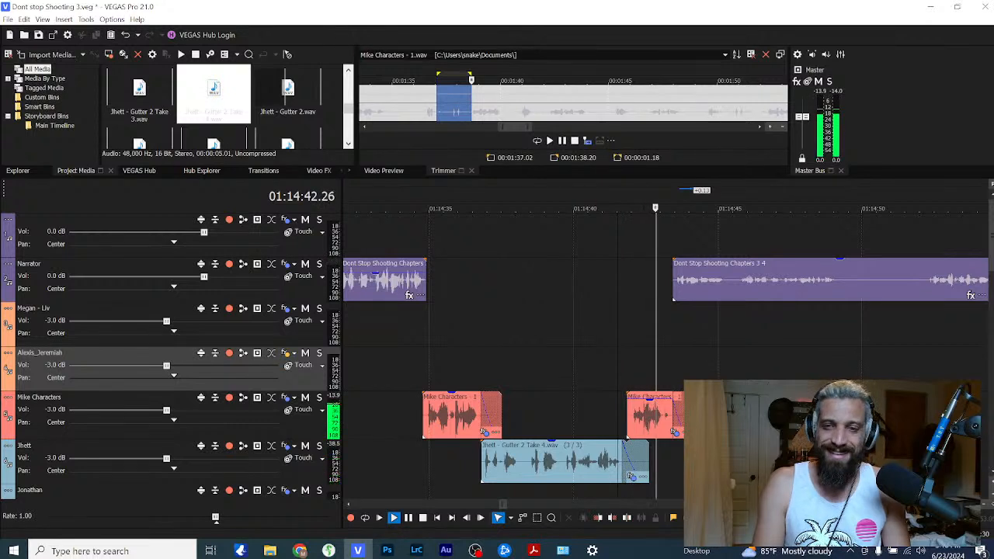
pyautogui.scroll(-2, 728, 292)
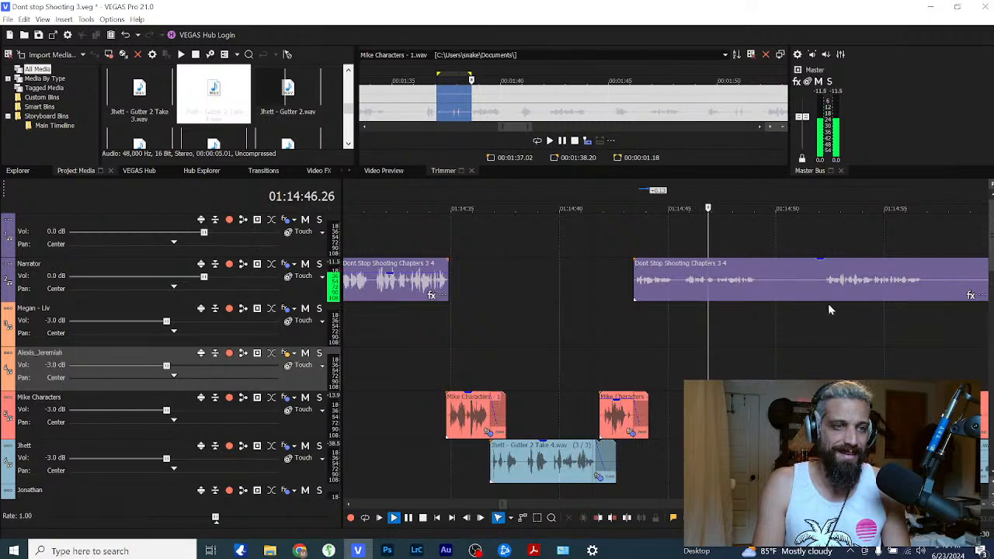
pyautogui.scroll(-2, 712, 314)
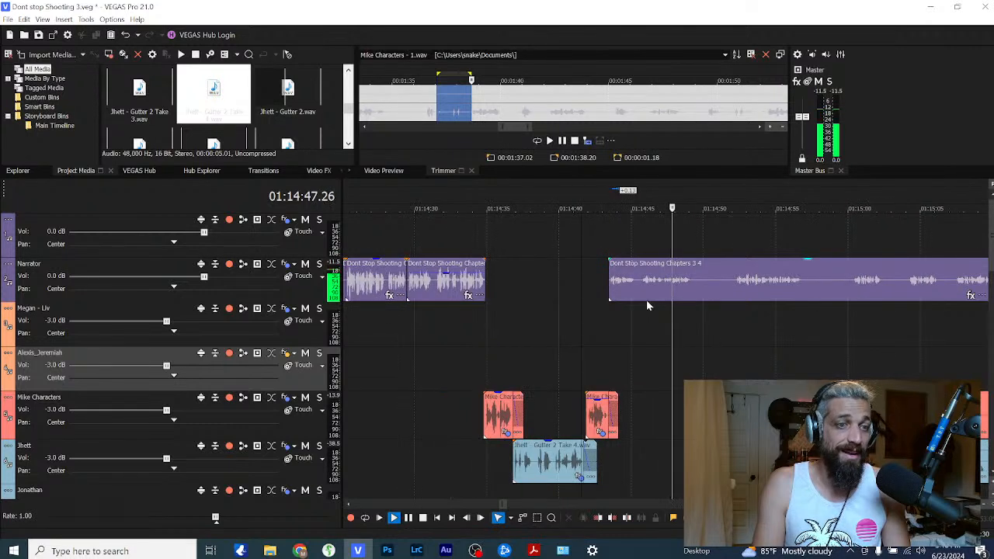
# Step: Split the narrator event that follows the second Mike Characters line at 01:14:49.09
pyautogui.click(736, 295)
pyautogui.press('Return')
pyautogui.click(693, 288)
pyautogui.press('s')
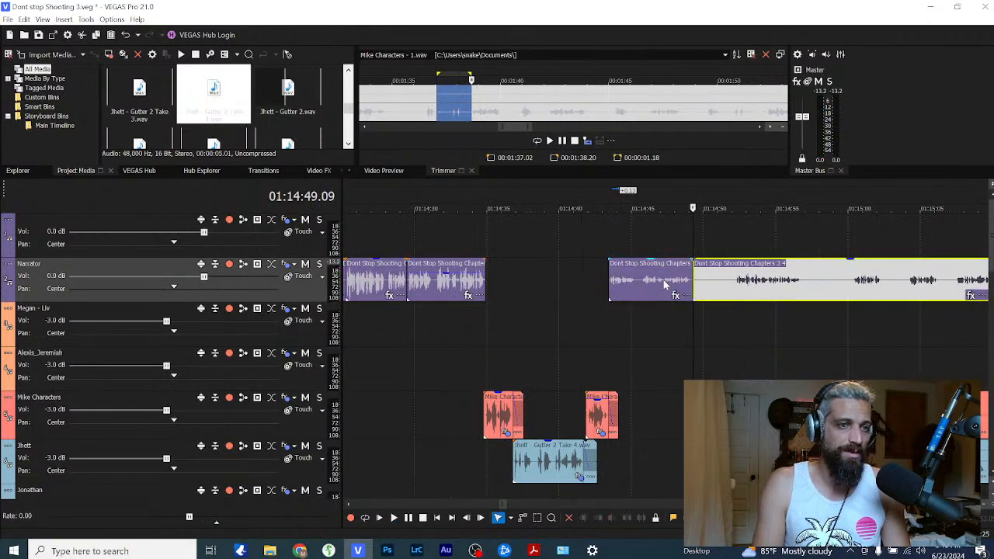
# Step: Delete the narrator event just before the first Mike Characters line and move the split-off narration section into its place
pyautogui.click(663, 282)
pyautogui.click(451, 288)
pyautogui.press('Delete')
pyautogui.moveTo(628, 285); pyautogui.dragTo(425, 285)
# Step: Normalize the relocated narrator event and play it from about 01:14:29
pyautogui.rightClick(440, 281)
pyautogui.press('w')
pyautogui.press('n')
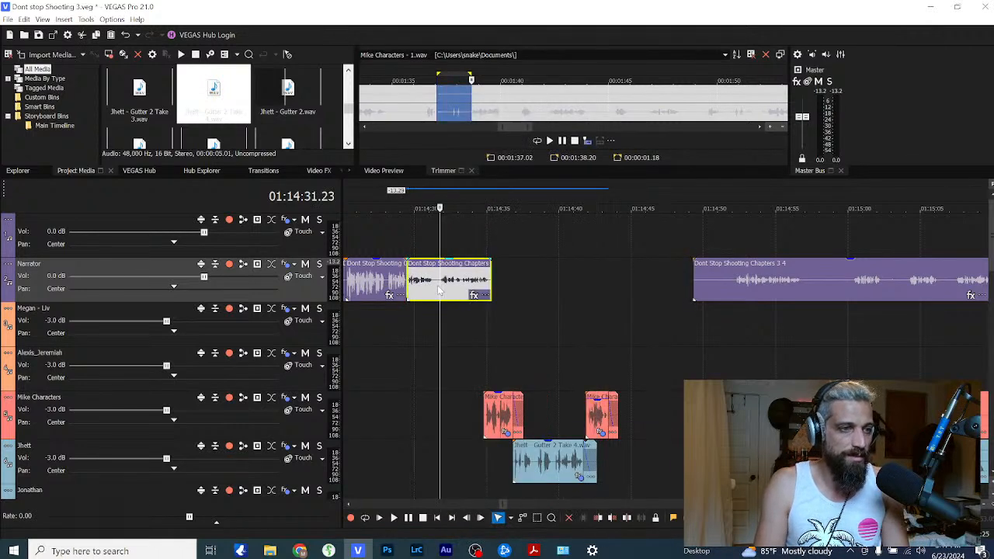
pyautogui.rightClick(440, 282)
pyautogui.press('w')
pyautogui.press('n')
pyautogui.click(402, 310)
pyautogui.press('space')
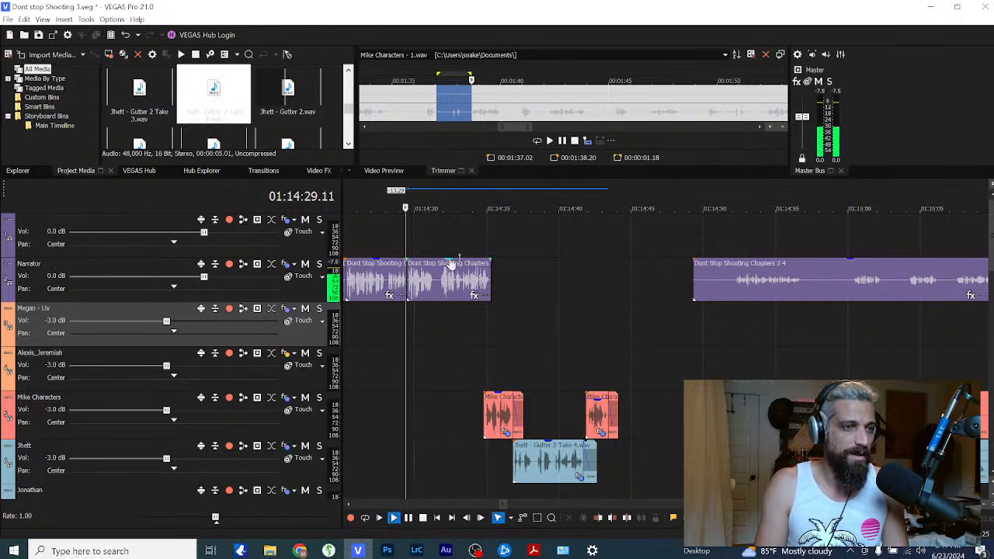
# Step: Lower the gain of the normalized narrator event and replay it from about 01:14:30
pyautogui.click(451, 256)
pyautogui.moveTo(450, 261); pyautogui.dragTo(450, 278)
pyautogui.click(420, 313)
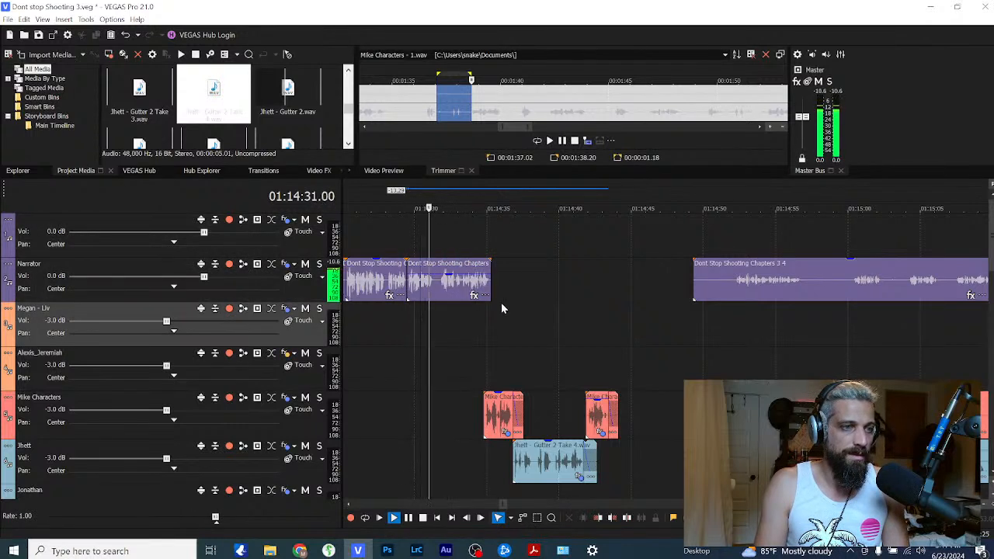
# Step: Shift the first Mike Characters event and the events after it about 0.3 seconds later, and replay from about 01:14:33
pyautogui.click(483, 319)
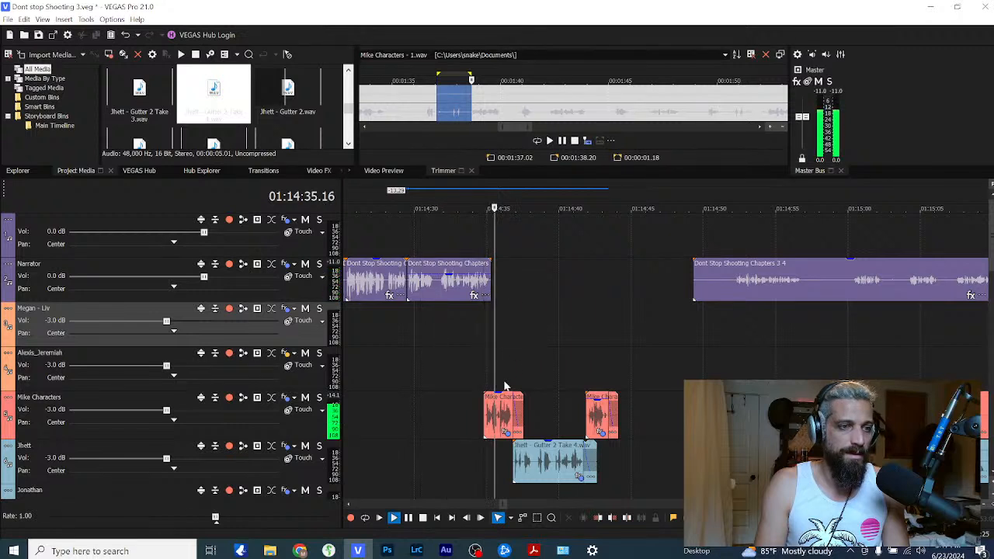
pyautogui.moveTo(503, 410); pyautogui.dragTo(507, 402)
pyautogui.click(466, 337)
pyautogui.press('space')
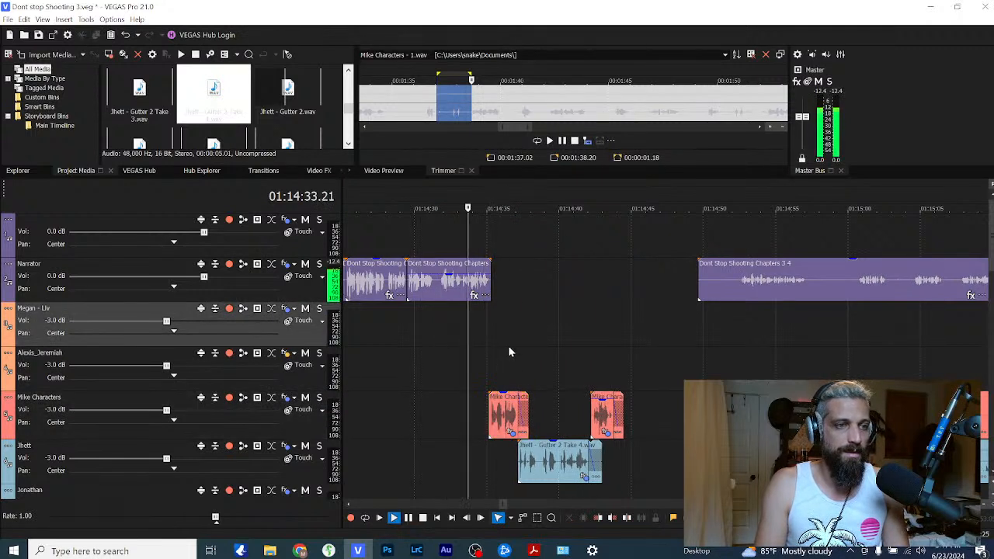
# Step: Move the next narrator event earlier to start at about 01:14:44, near the second Mike Characters line's end, and play the transition
pyautogui.click(588, 358)
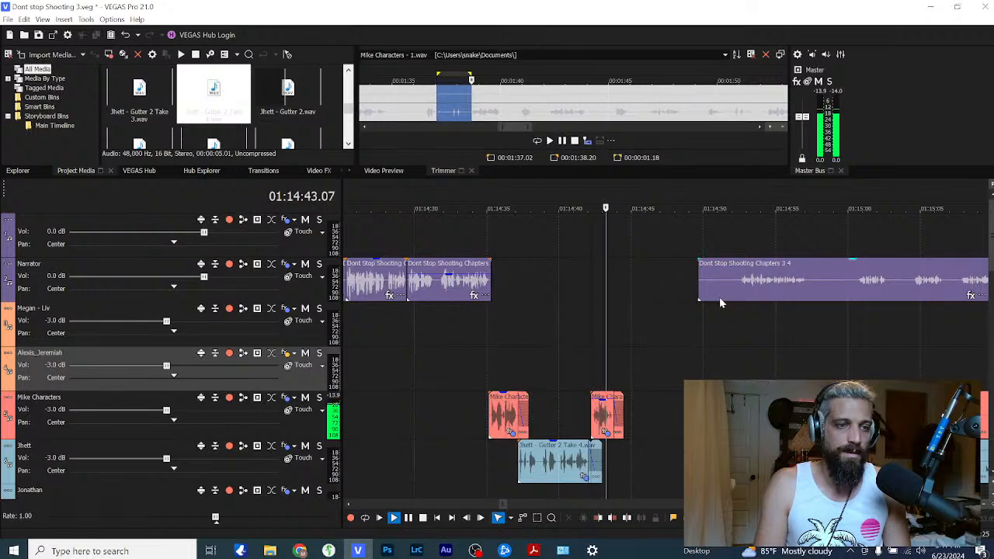
pyautogui.press('space')
pyautogui.moveTo(702, 290); pyautogui.dragTo(632, 299)
pyautogui.scroll(3, 632, 348)
pyautogui.press('space')
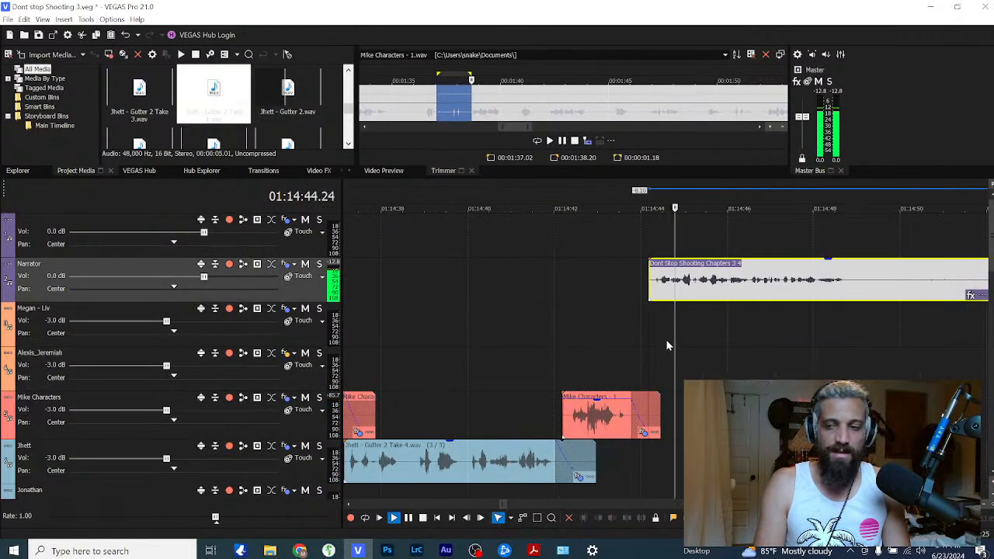
pyautogui.scroll(-2, 769, 356)
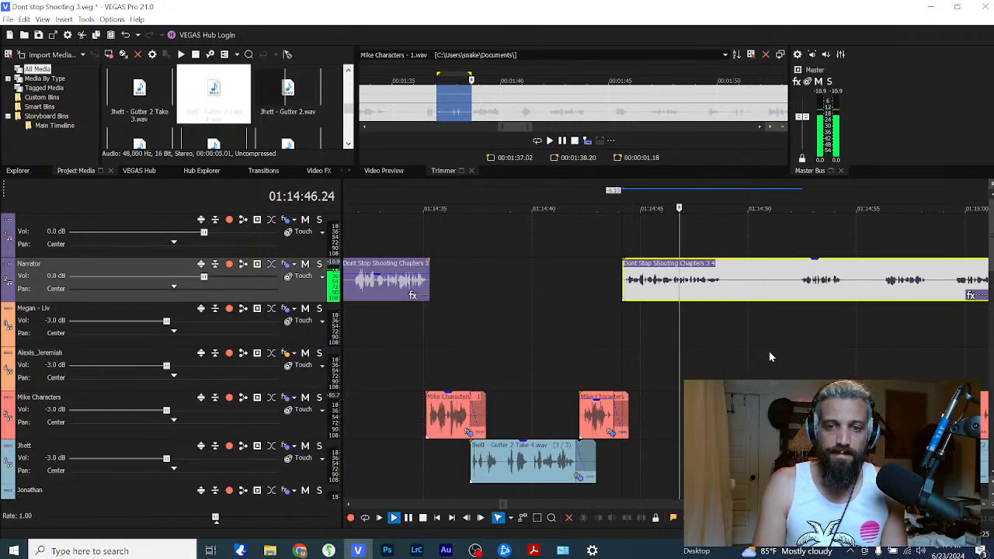
pyautogui.scroll(1, 780, 363)
pyautogui.scroll(1, 792, 365)
pyautogui.scroll(-3, 749, 364)
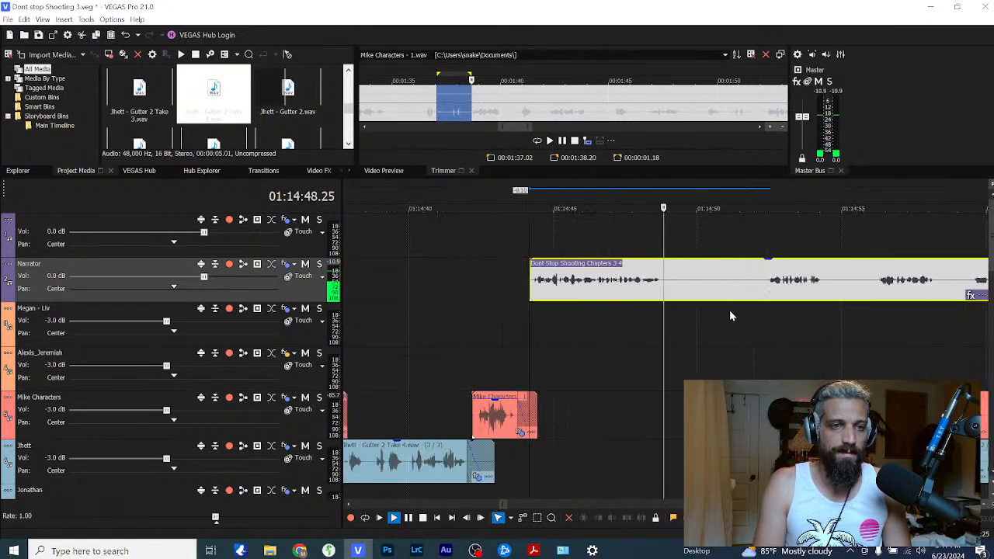
# Step: Replay the narration from about 01:14:46 and add a marker named "Hankerchip" at 01:14:47.03
pyautogui.click(812, 294)
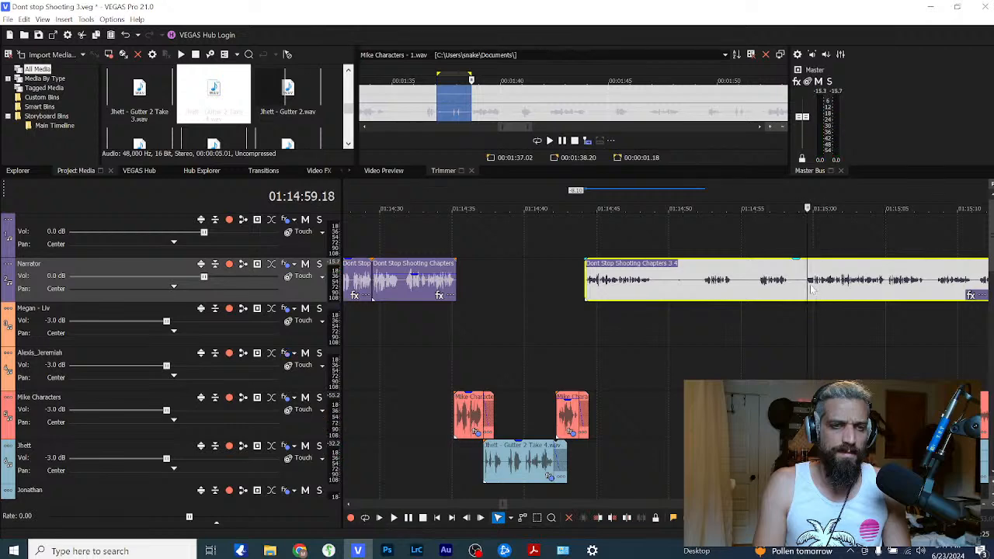
pyautogui.click(634, 290)
pyautogui.scroll(1, 635, 290)
pyautogui.click(623, 292)
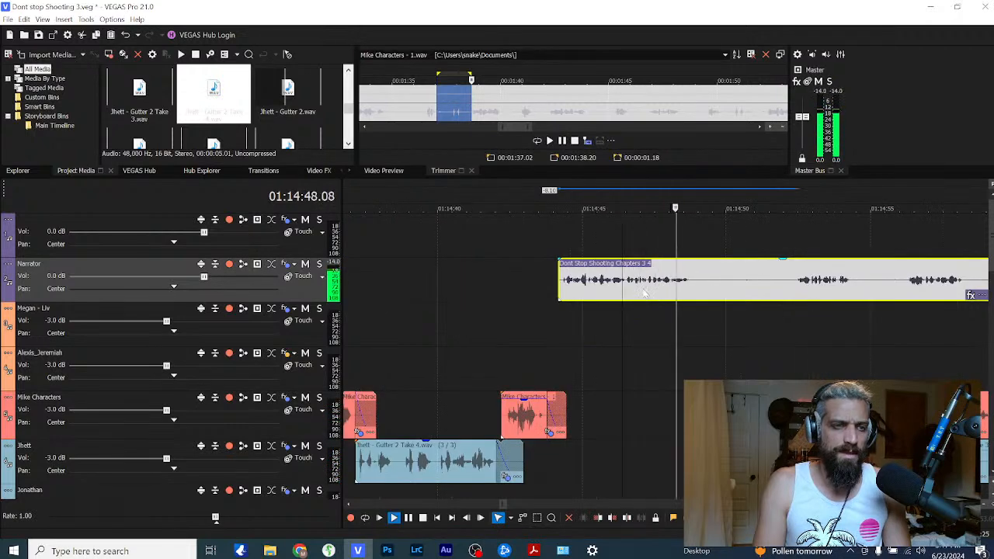
pyautogui.press('space')
pyautogui.click(643, 286)
pyautogui.press('m')
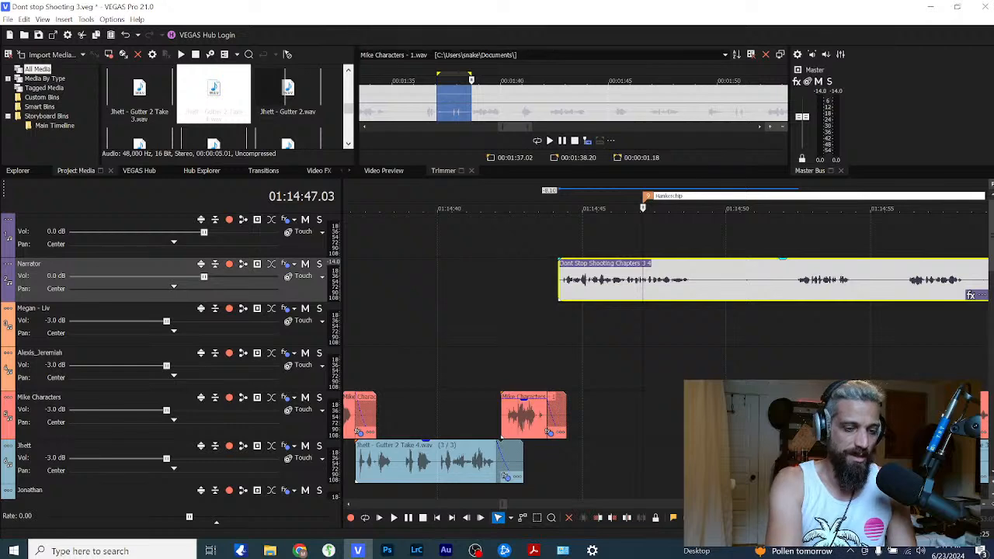
pyautogui.press('Return')
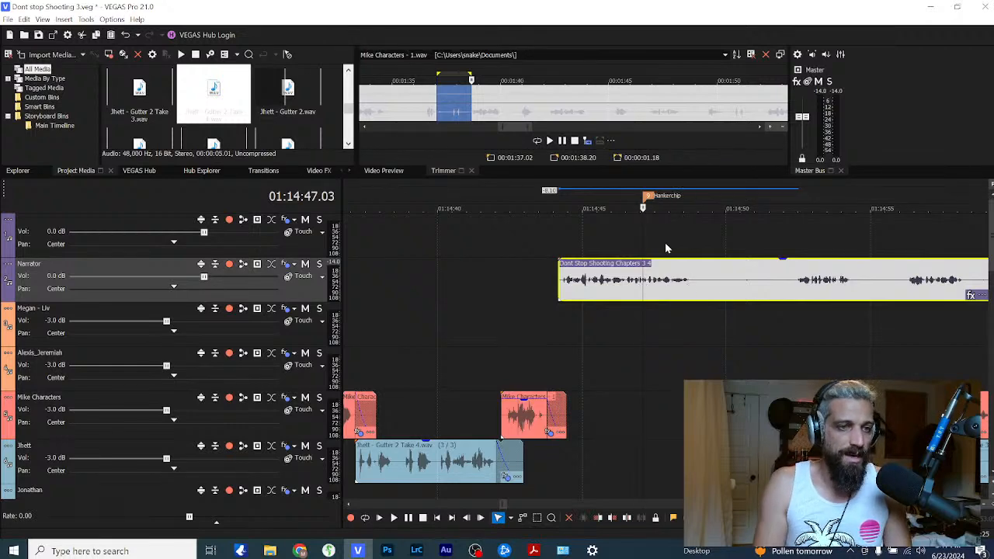
# Step: Audition the narration, split it at 01:14:49.01, and move the remainder later to start at about 01:14:52
pyautogui.click(801, 301)
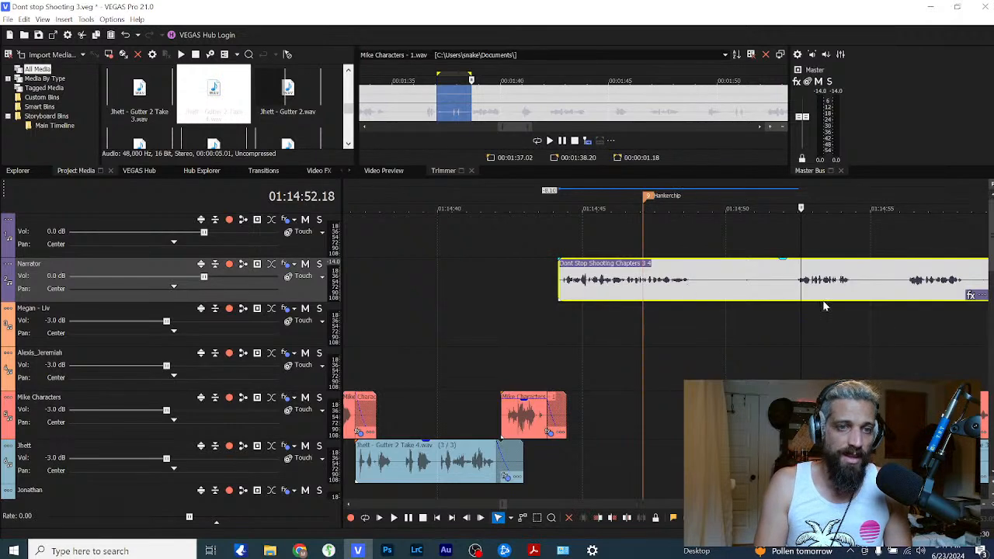
pyautogui.scroll(-2, 823, 305)
pyautogui.click(773, 302)
pyautogui.press('space')
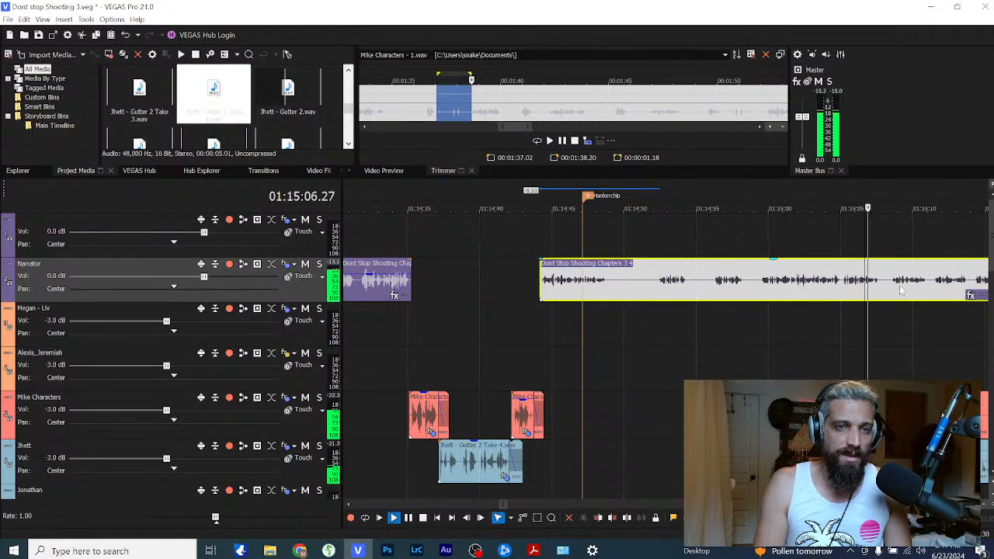
pyautogui.click(608, 283)
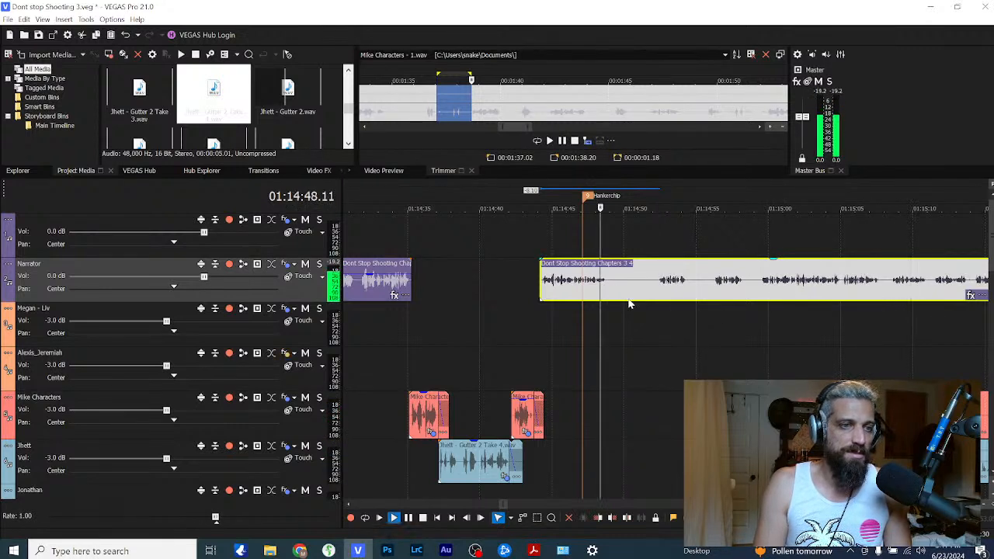
pyautogui.press('s')
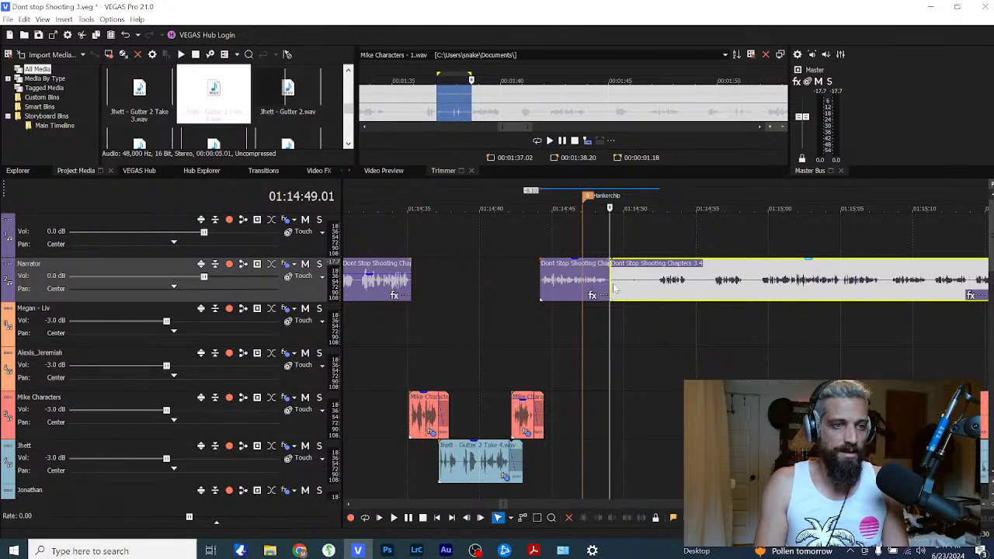
pyautogui.moveTo(611, 289); pyautogui.dragTo(657, 289)
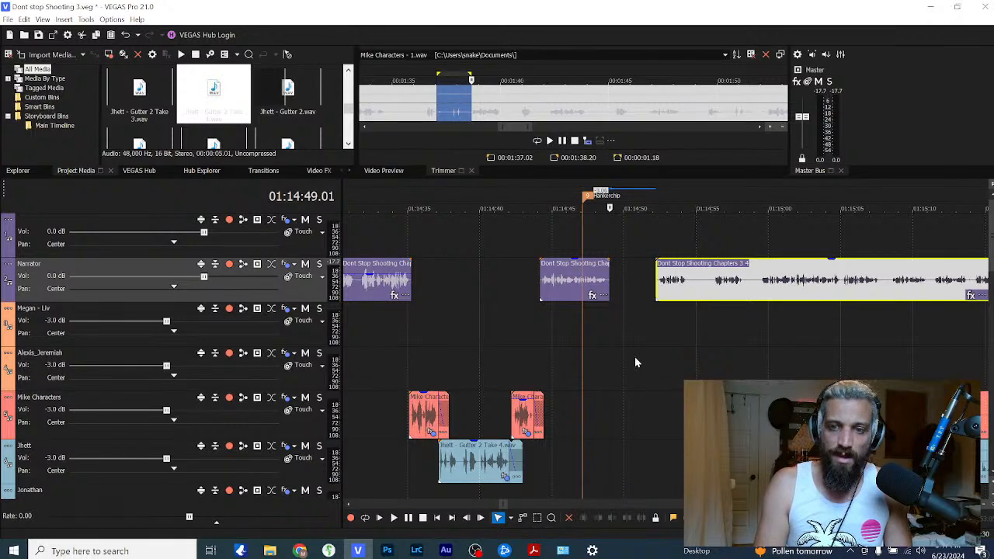
# Step: Move the Liv - Full Session event to start directly after the narrator event at 01:14:49, and play it
pyautogui.scroll(-2, 673, 367)
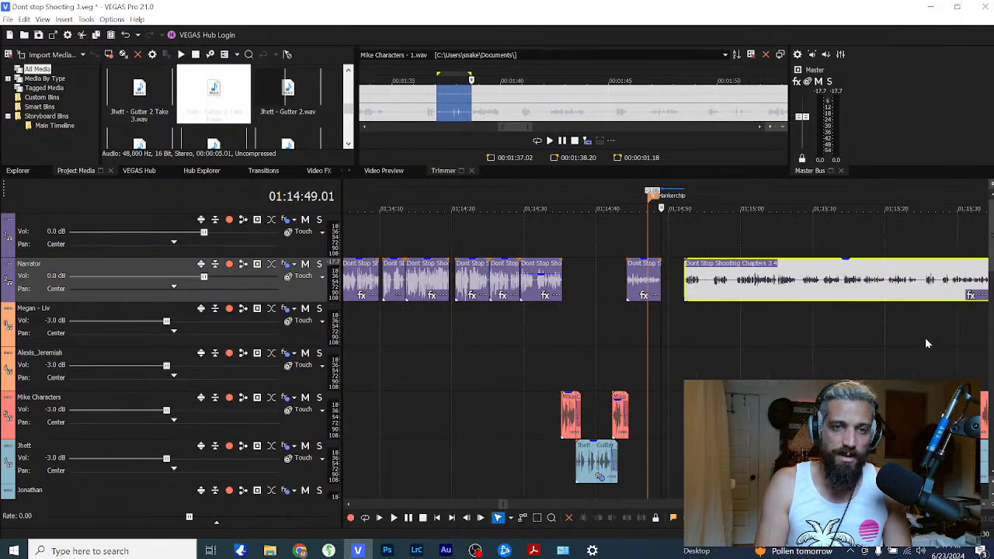
pyautogui.scroll(-1, 982, 297)
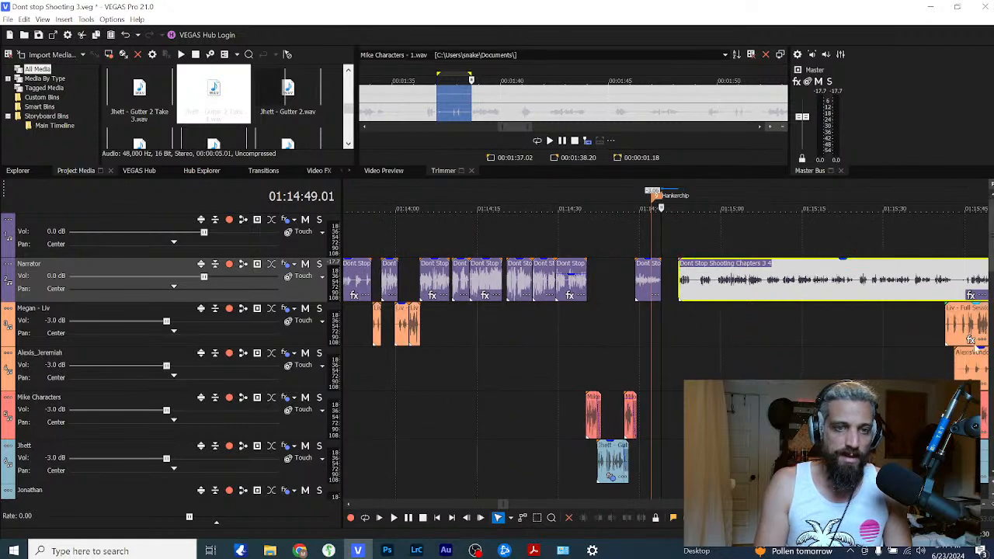
pyautogui.moveTo(970, 340); pyautogui.dragTo(686, 340)
pyautogui.scroll(4, 662, 362)
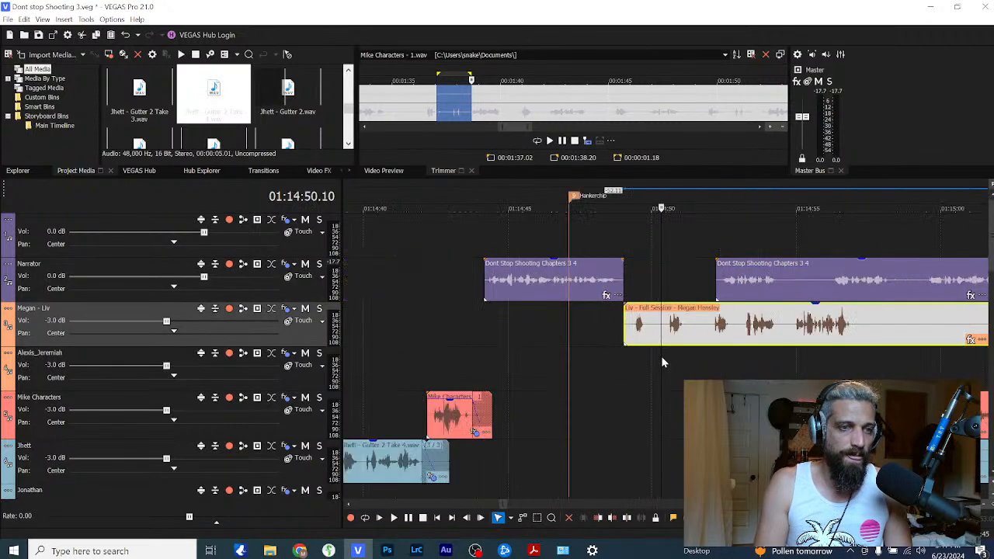
pyautogui.scroll(3, 662, 361)
pyautogui.press('space')
pyautogui.click(586, 326)
pyautogui.scroll(-3, 668, 342)
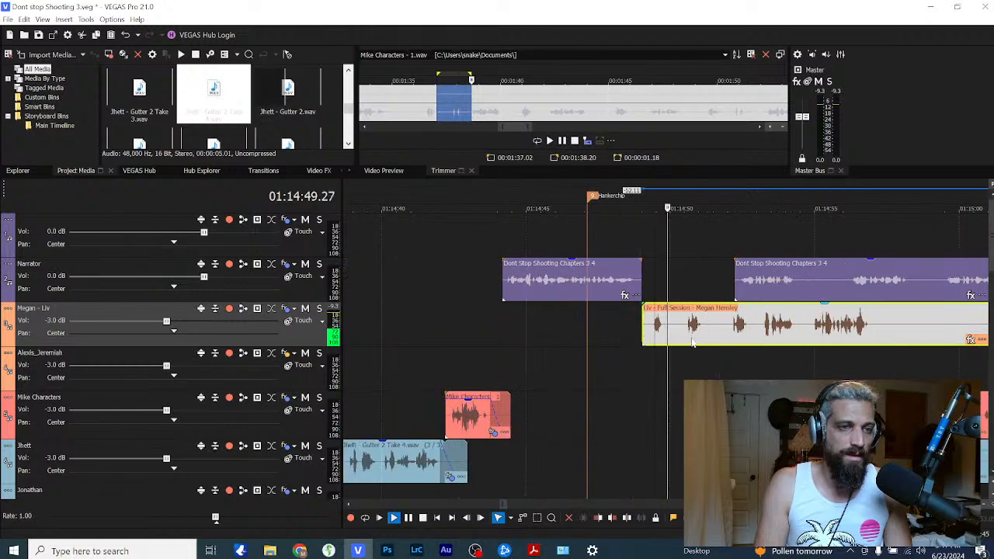
# Step: Move the following narrator event to start at about 01:14:58, and shift the next Mike Characters and Jhett events about 8 seconds later
pyautogui.moveTo(768, 288); pyautogui.dragTo(957, 289)
pyautogui.scroll(-2, 931, 341)
pyautogui.moveTo(831, 416); pyautogui.dragTo(950, 416)
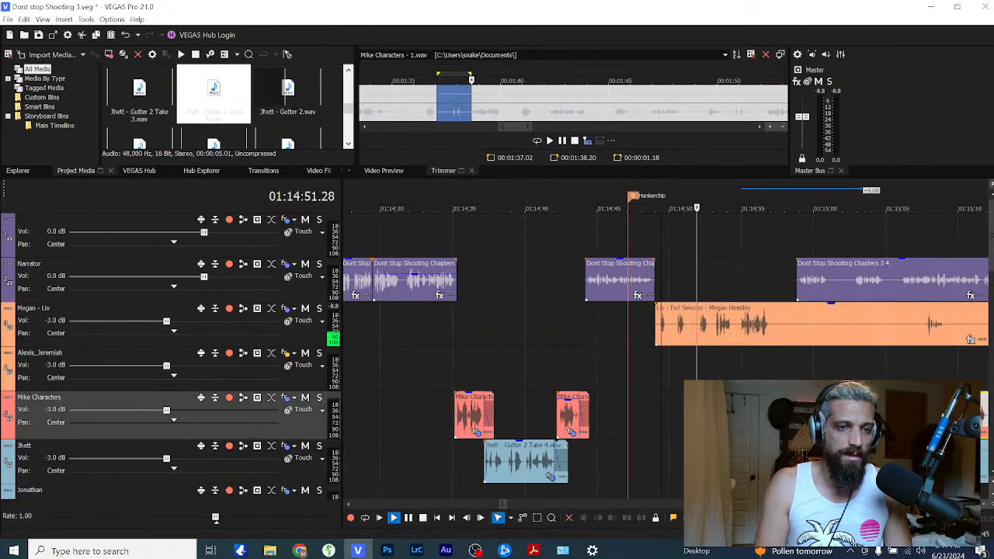
pyautogui.moveTo(820, 461); pyautogui.dragTo(942, 461)
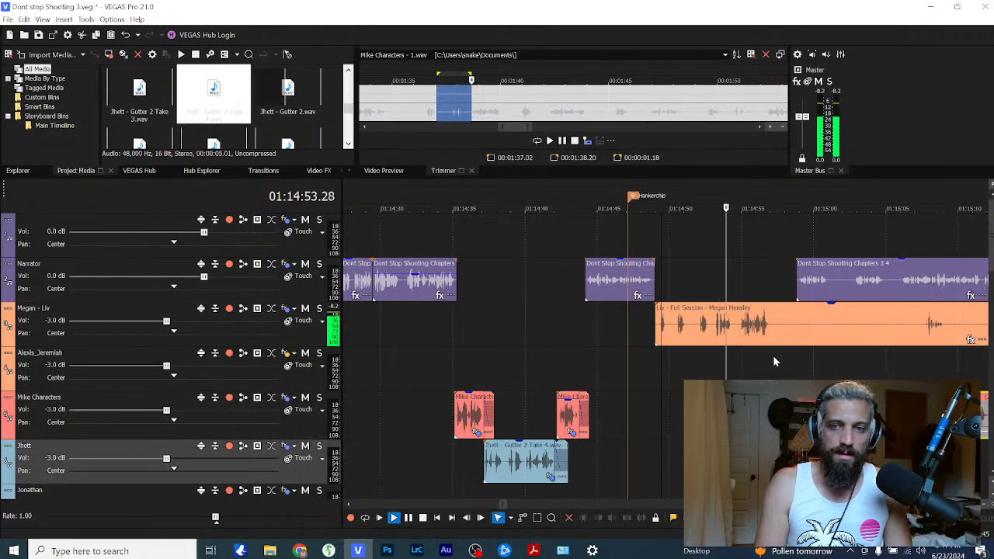
pyautogui.scroll(-1, 788, 341)
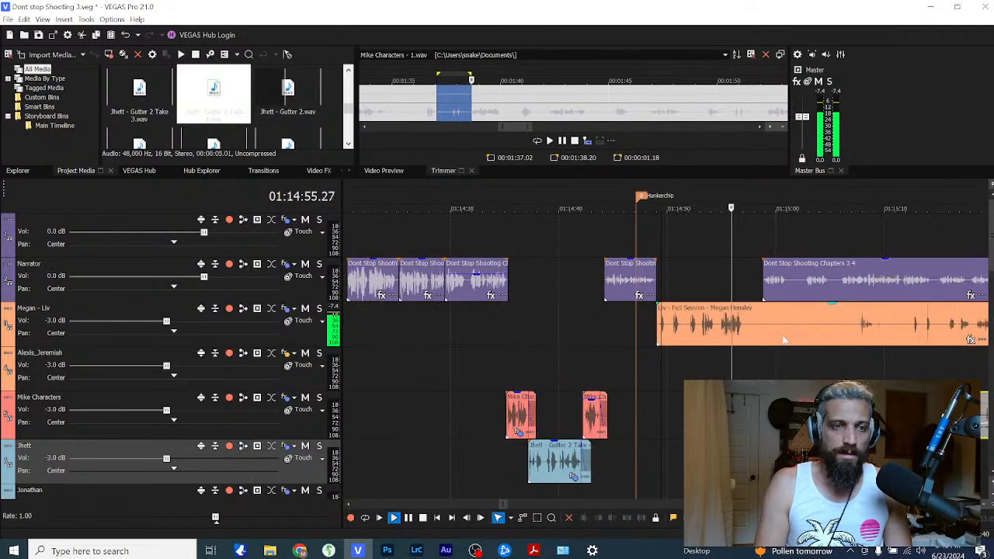
# Step: Trim about 23 seconds off the start of the Liv - Full Session event, move it back to about 01:14:48, and play it
pyautogui.press('Return')
pyautogui.moveTo(658, 326); pyautogui.dragTo(904, 331)
pyautogui.moveTo(917, 328); pyautogui.dragTo(660, 318)
pyautogui.click(652, 325)
pyautogui.press('space')
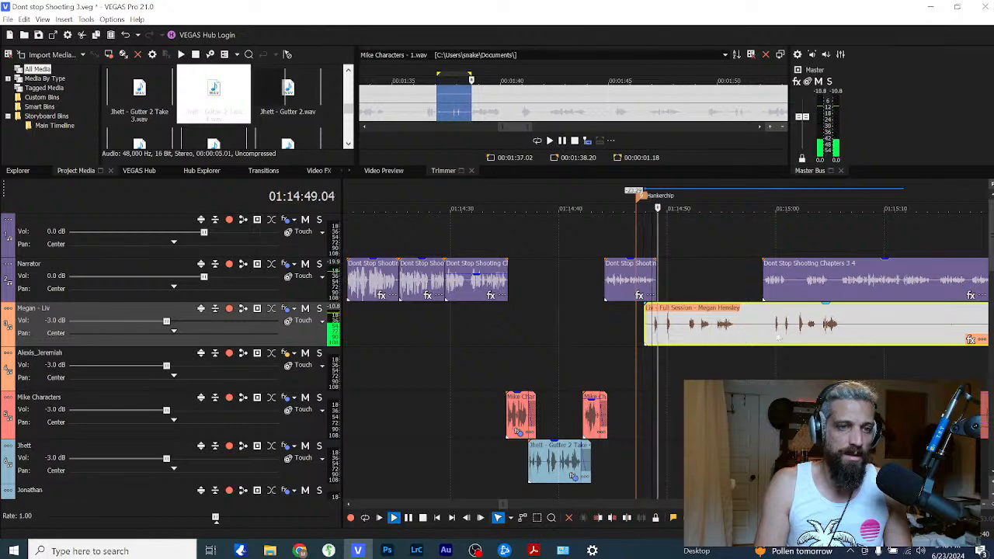
# Step: Trim the opening takes off the Liv session, move it to start at about 01:14:28, and play it from about 01:14:50
pyautogui.scroll(-3, 547, 334)
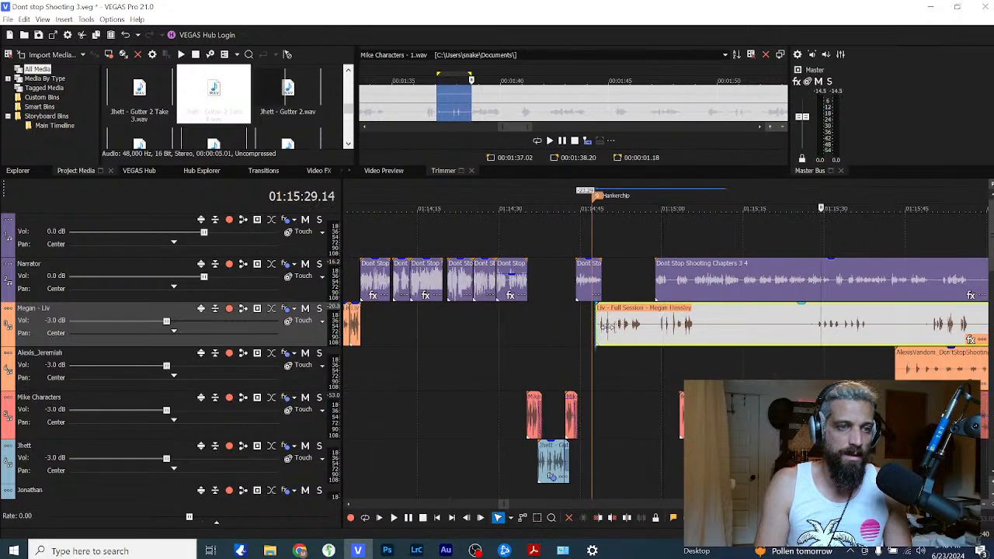
pyautogui.moveTo(607, 326); pyautogui.dragTo(574, 330)
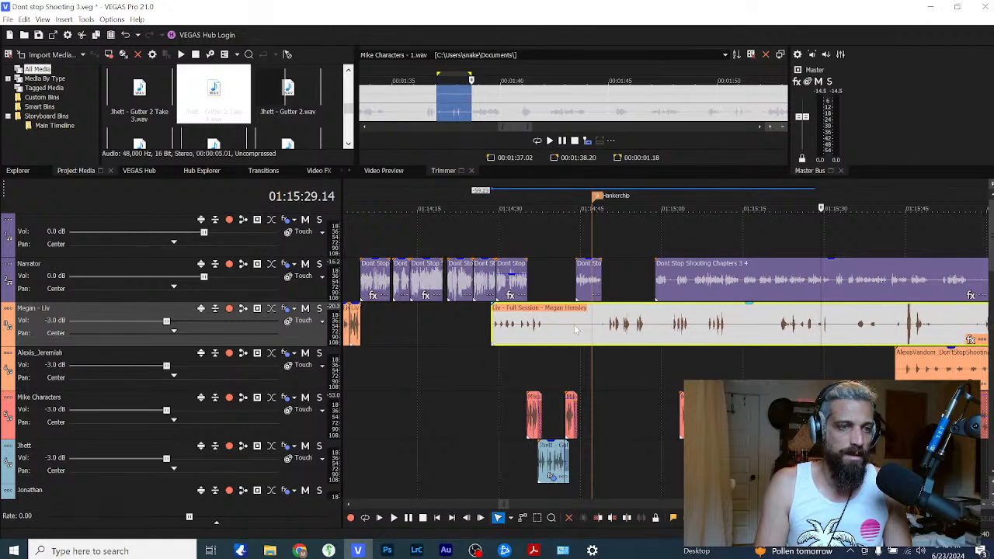
pyautogui.scroll(2, 624, 335)
pyautogui.click(652, 333)
pyautogui.press('space')
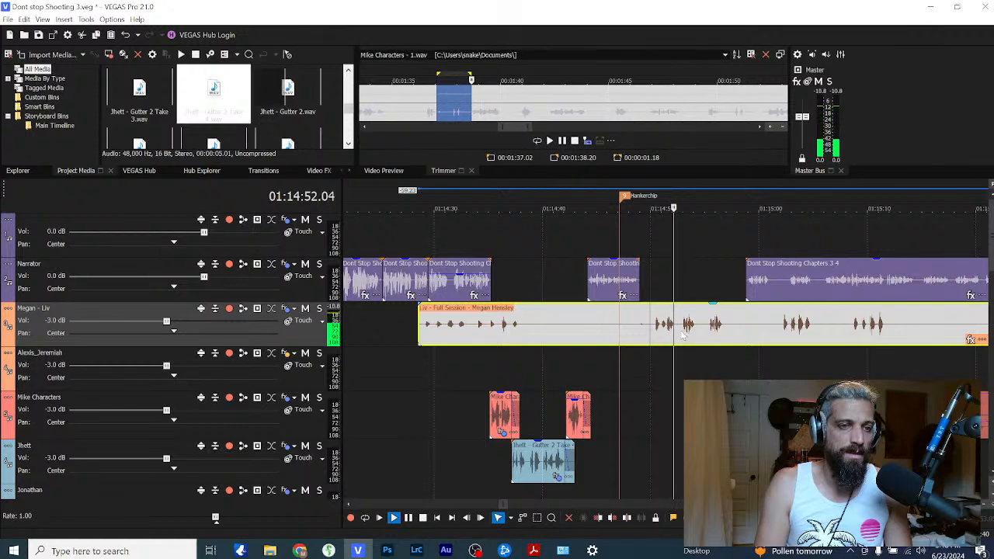
# Step: Audition other takes in the Liv session, shift it about 16 seconds earlier to compare, and move it back to about 01:14:29
pyautogui.press('Return')
pyautogui.click(780, 329)
pyautogui.press('space')
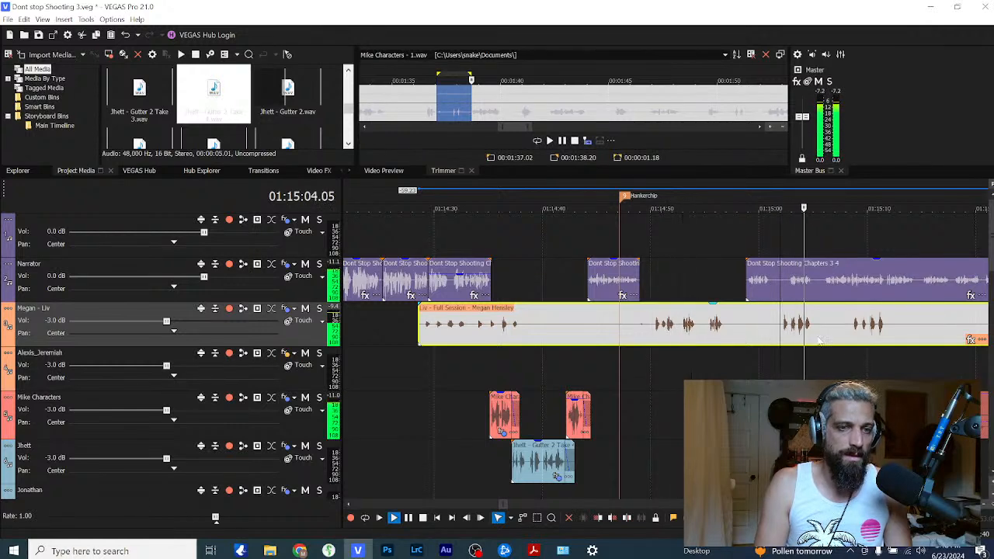
pyautogui.moveTo(850, 334); pyautogui.dragTo(653, 334)
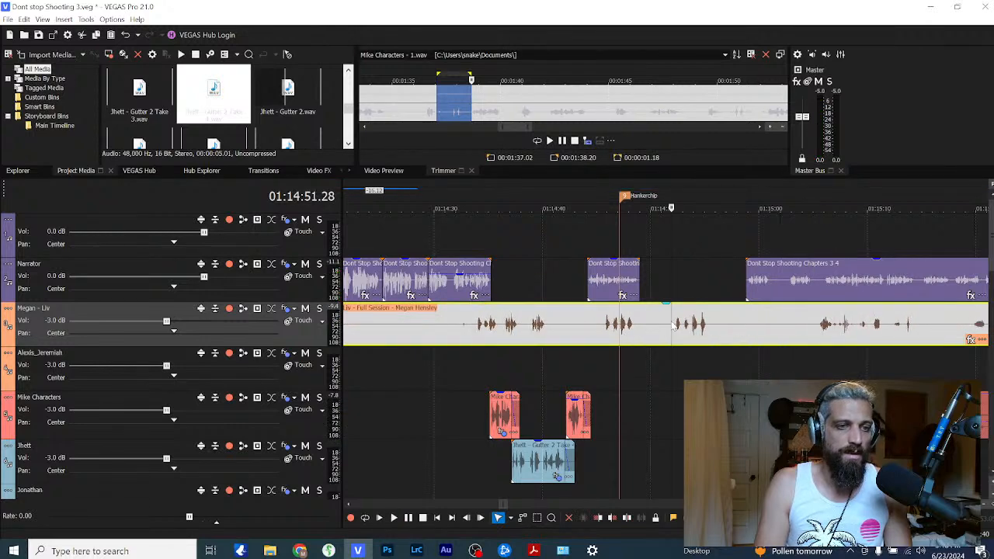
pyautogui.press('space')
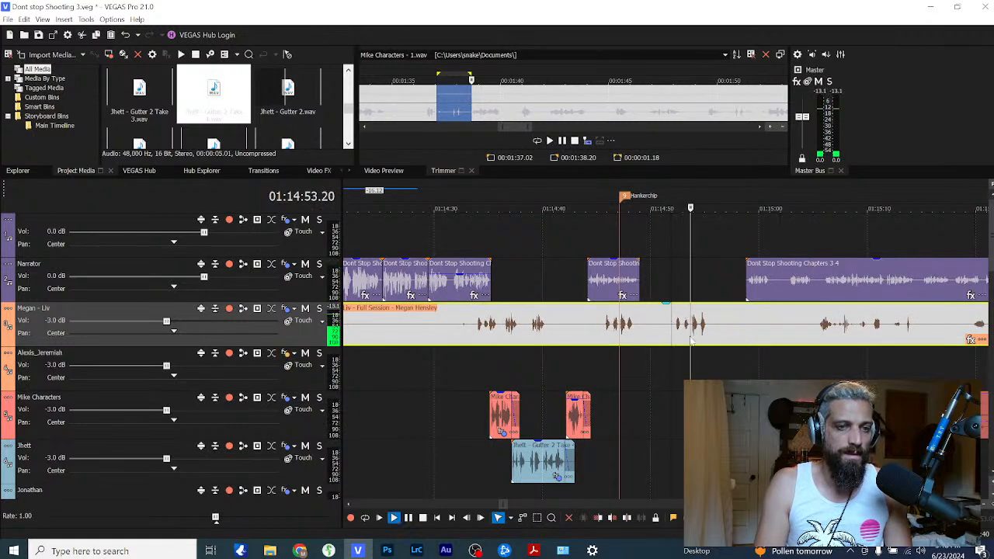
pyautogui.press('space')
pyautogui.moveTo(451, 332); pyautogui.dragTo(632, 344)
pyautogui.click(656, 342)
pyautogui.press('space')
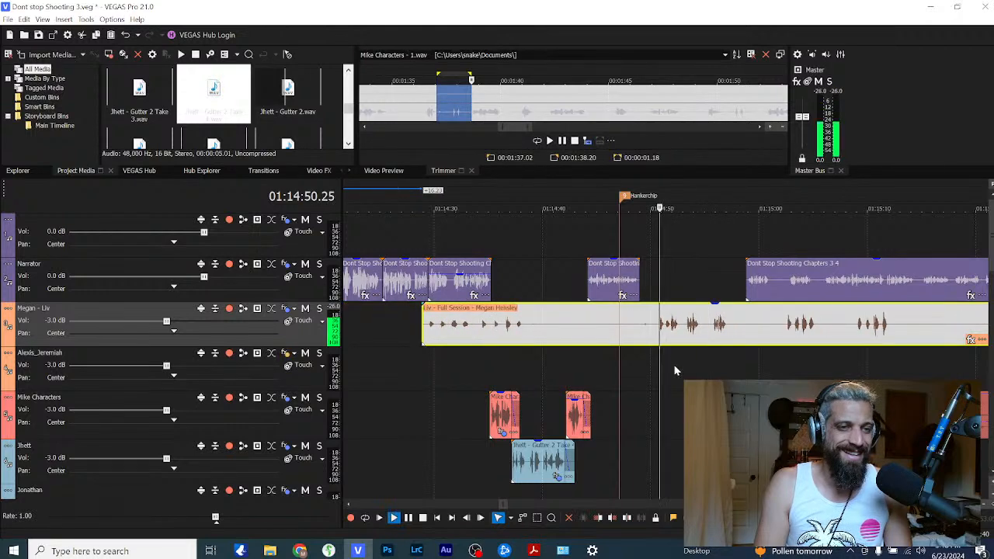
pyautogui.press('space')
# Step: Split the Liv session at 01:14:52.26 and about 01:14:50 to isolate the line, and delete the part before it
pyautogui.click(682, 325)
pyautogui.press('s')
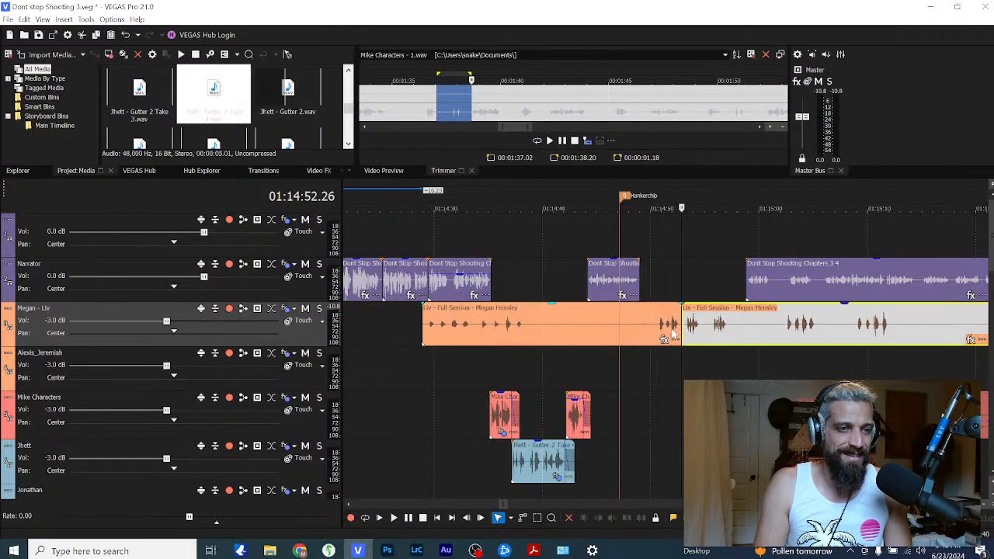
pyautogui.click(656, 334)
pyautogui.press('s')
pyautogui.click(629, 330)
pyautogui.press('Delete')
# Step: Trim the start of the remaining Liv session to about 01:15:21, clear of the isolated line
pyautogui.click(693, 333)
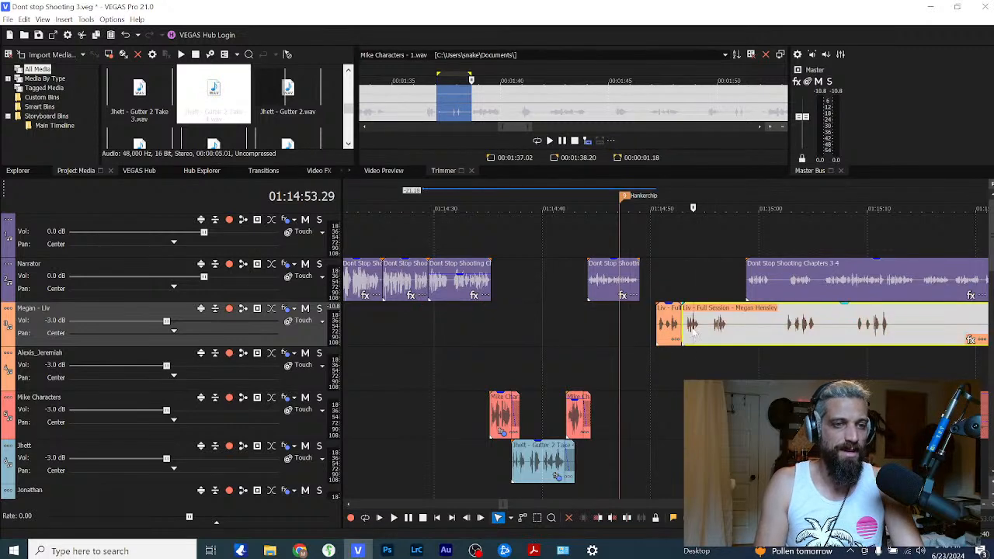
pyautogui.moveTo(683, 325); pyautogui.dragTo(899, 334)
pyautogui.scroll(-3, 891, 344)
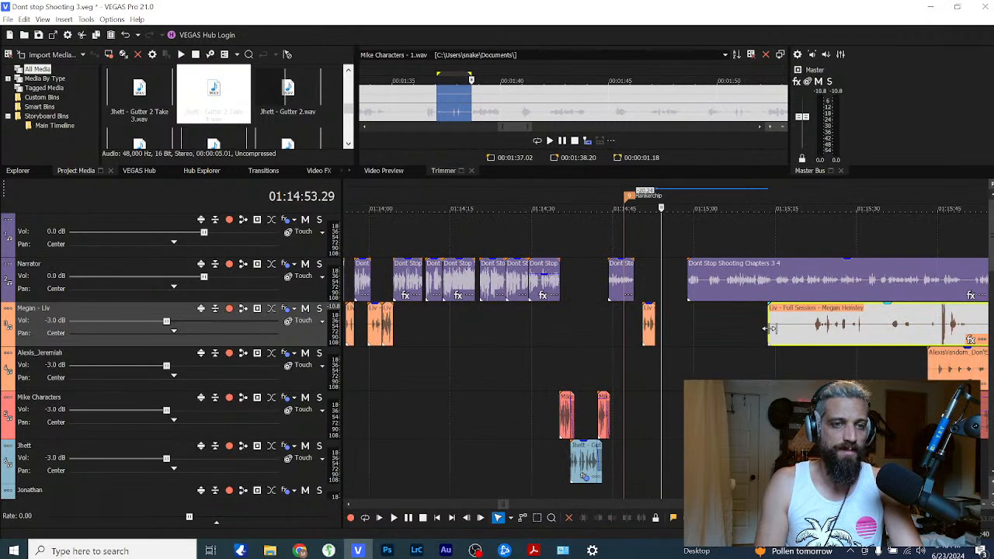
pyautogui.moveTo(767, 329); pyautogui.dragTo(808, 332)
# Step: Audition the narrator event at the Hankerchip marker, normalize it, and set its gain to about -2.7 dB
pyautogui.click(647, 340)
pyautogui.scroll(5, 649, 348)
pyautogui.click(603, 313)
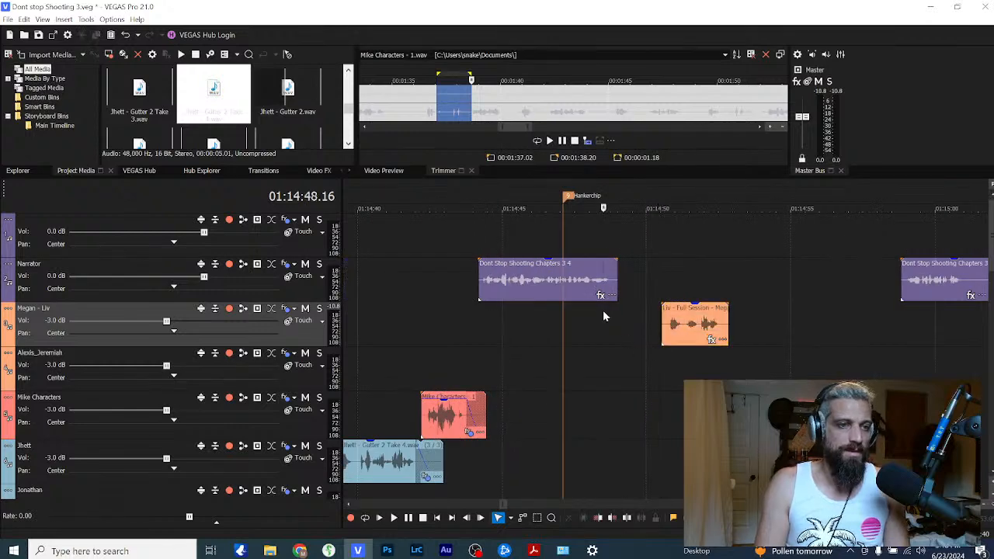
pyautogui.click(593, 325)
pyautogui.press('space')
pyautogui.press('space')
pyautogui.rightClick(566, 291)
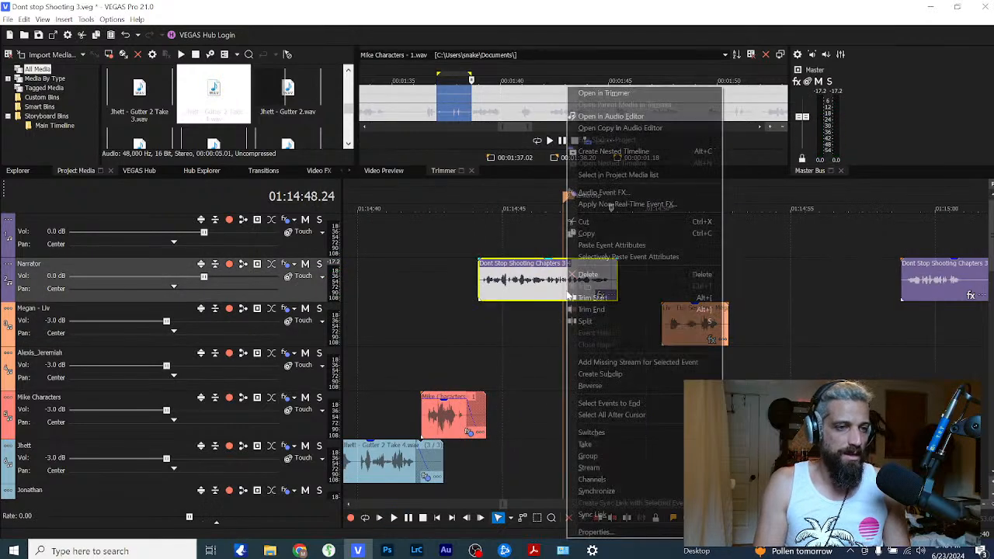
pyautogui.press('Escape')
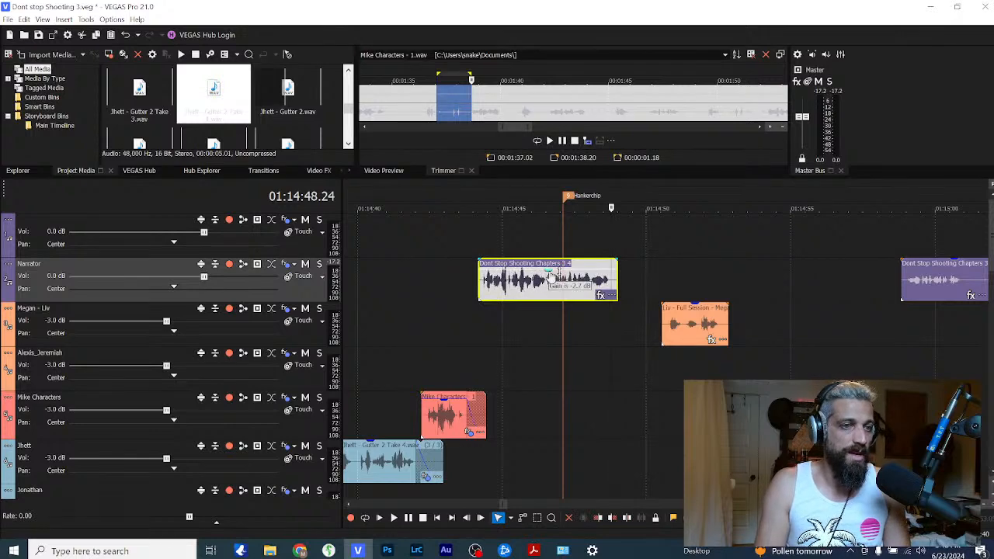
pyautogui.click(587, 327)
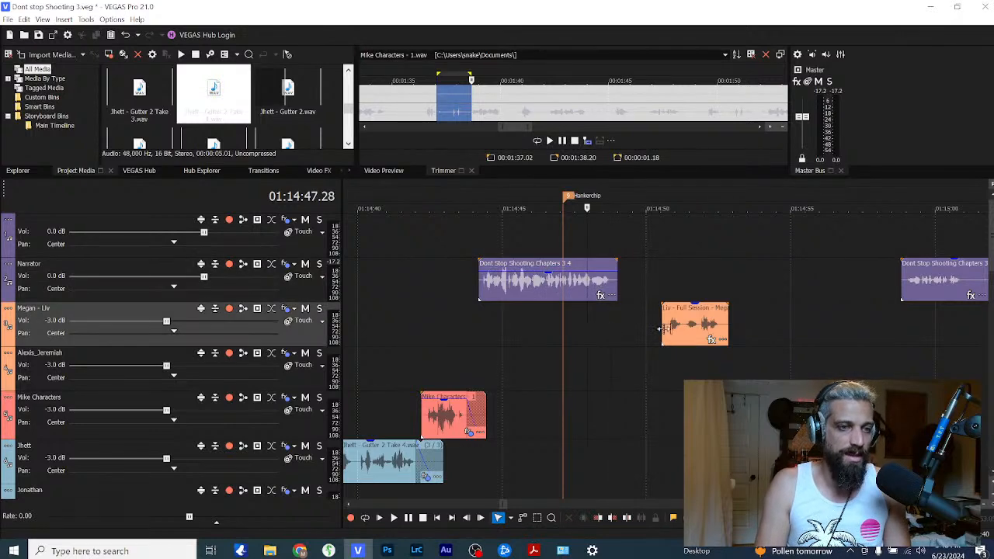
# Step: Normalize the isolated Liv line and move it earlier to start at about 01:14:49, at the end of the narrator event
pyautogui.rightClick(677, 323)
pyautogui.press('w')
pyautogui.press('n')
pyautogui.moveTo(677, 330); pyautogui.dragTo(631, 332)
pyautogui.scroll(-4, 567, 337)
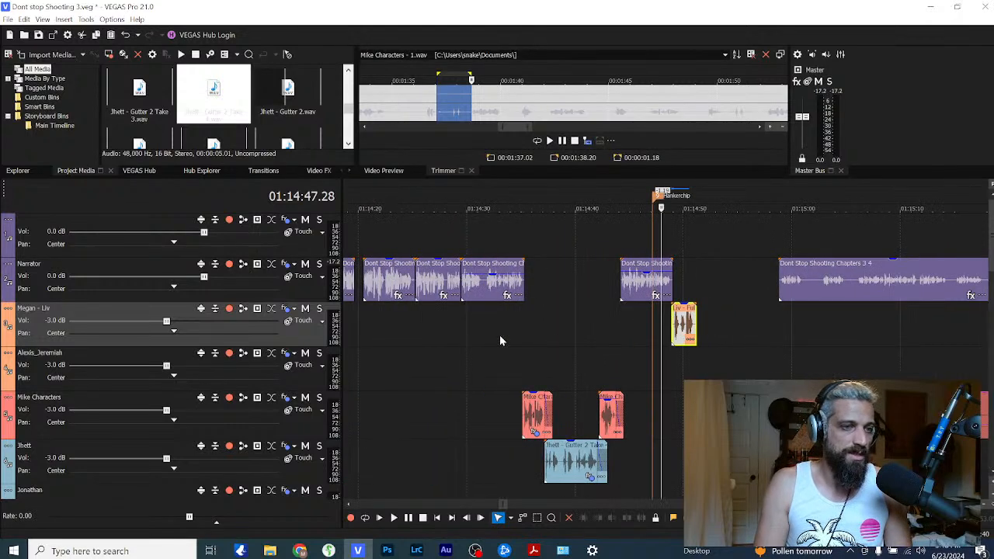
pyautogui.scroll(2, 528, 333)
pyautogui.scroll(2, 634, 350)
pyautogui.click(671, 334)
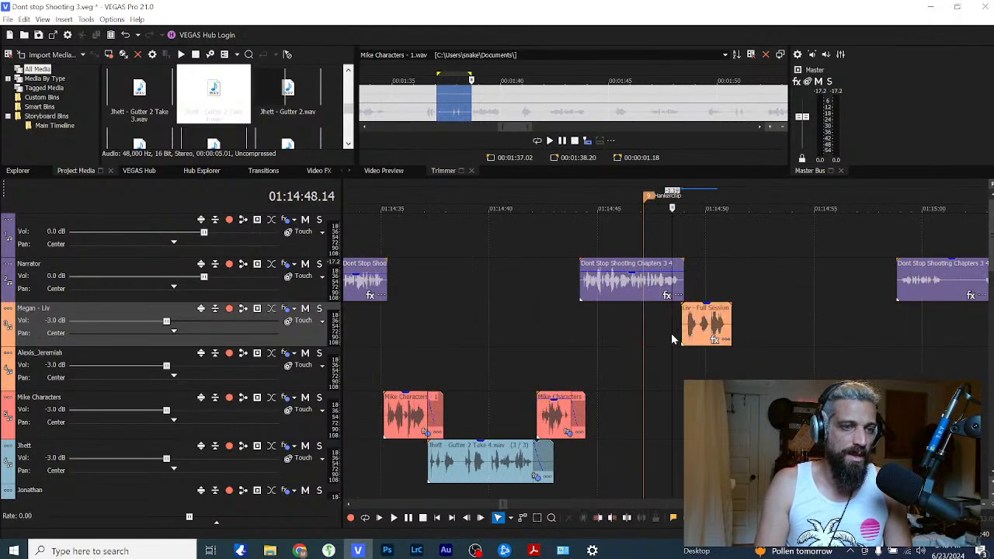
pyautogui.scroll(3, 667, 338)
pyautogui.scroll(-1, 656, 353)
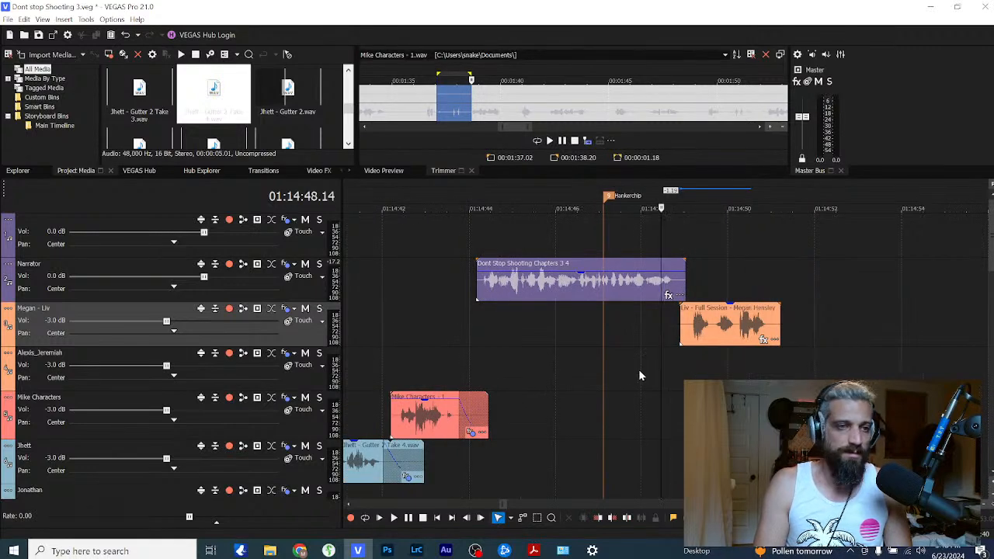
# Step: Play the change from narrator to Liv and lower the Liv line's gain to -6.0 dB
pyautogui.press('space')
pyautogui.press('space')
pyautogui.click(628, 329)
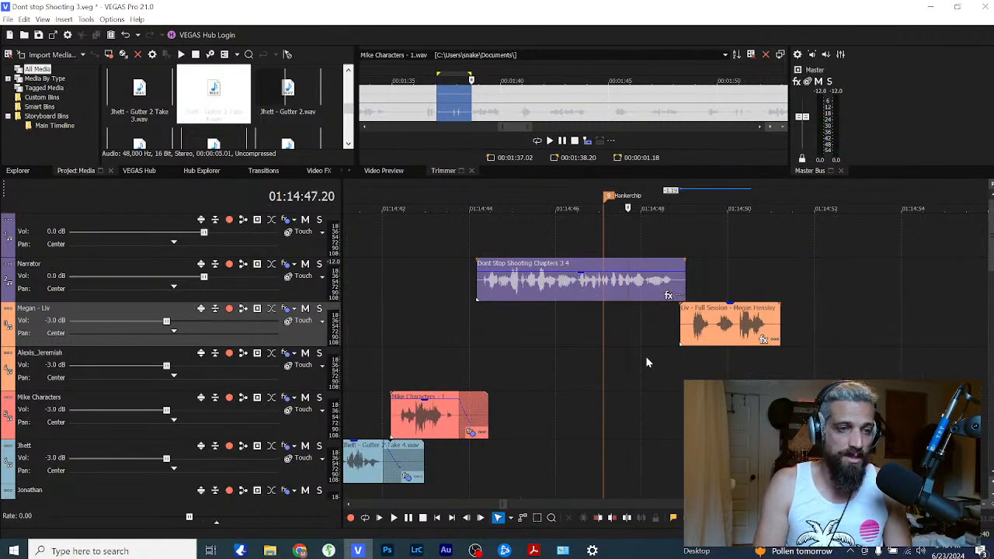
pyautogui.press('space')
pyautogui.scroll(-2, 652, 357)
pyautogui.click(721, 318)
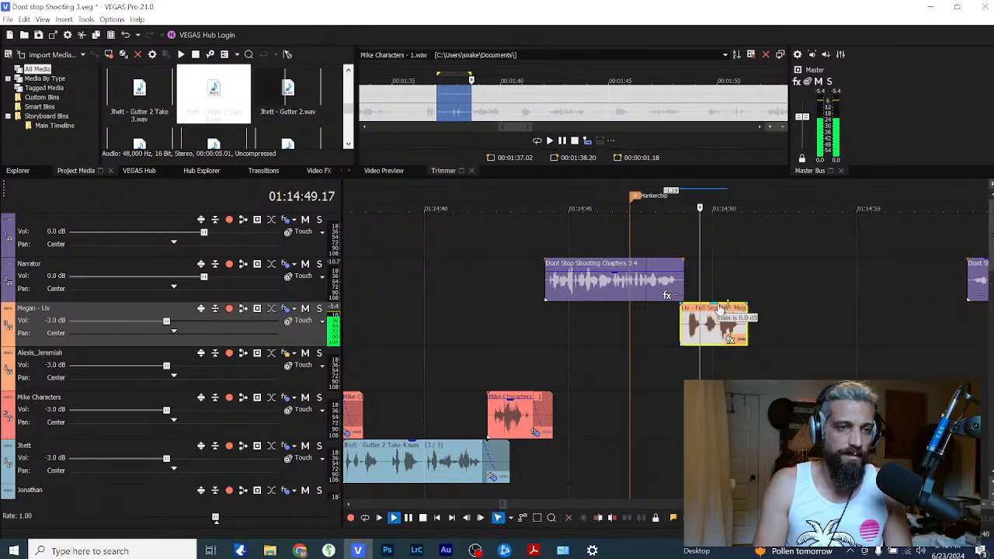
pyautogui.press('space')
pyautogui.scroll(-2, 734, 329)
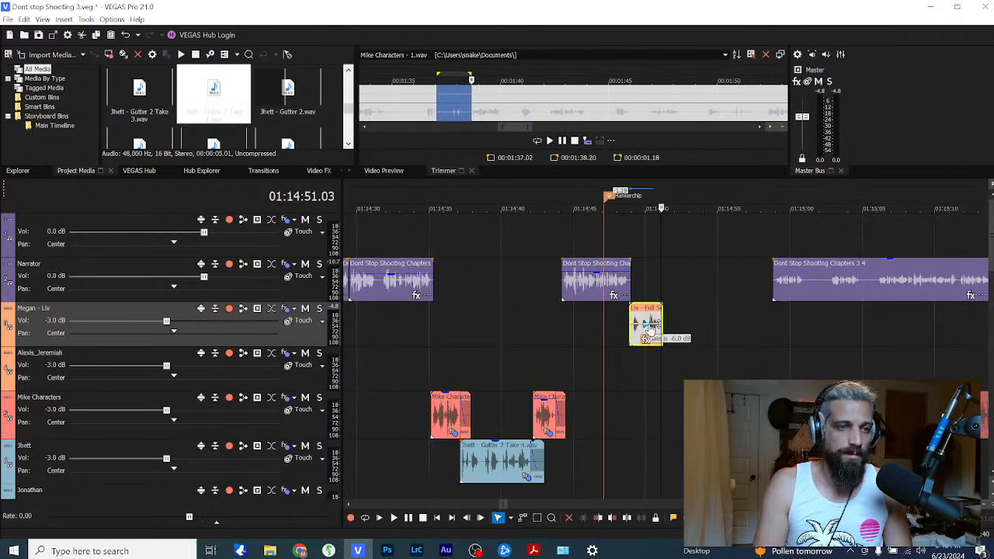
pyautogui.scroll(2, 644, 342)
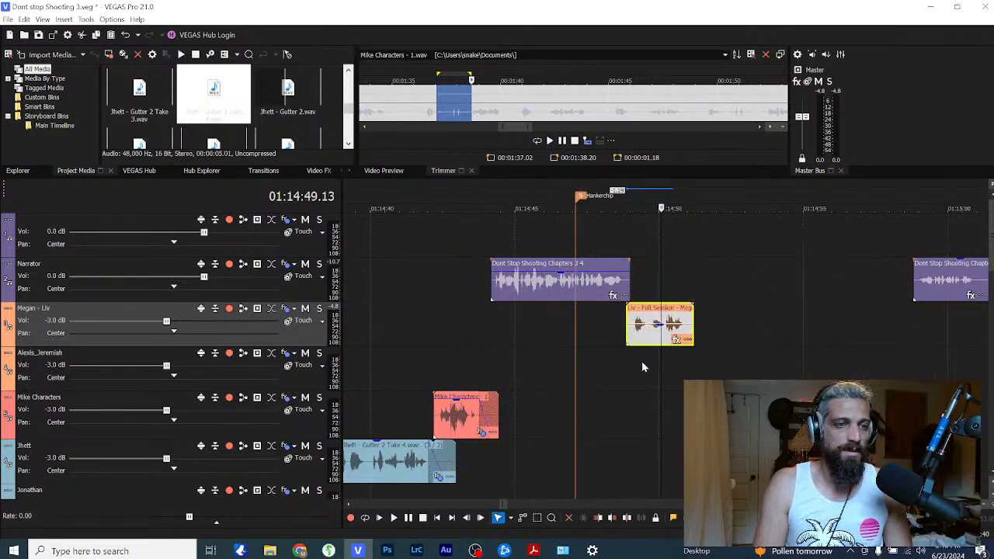
# Step: Paste only the audio event effects and effect keyframes from the nearby Mike Characters event onto the Liv line, and play it
pyautogui.rightClick(439, 411)
pyautogui.click(481, 233)
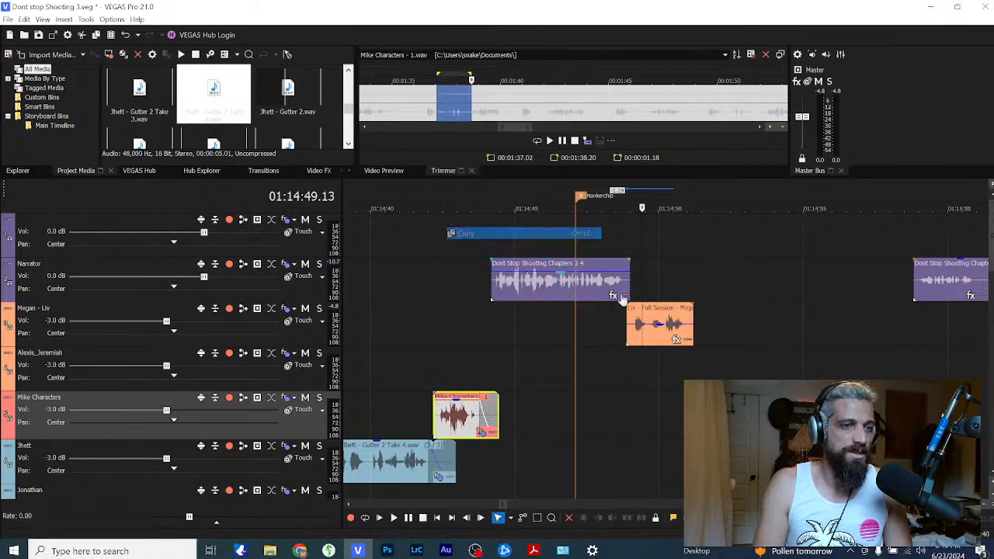
pyautogui.click(648, 337)
pyautogui.rightClick(647, 337)
pyautogui.click(668, 244)
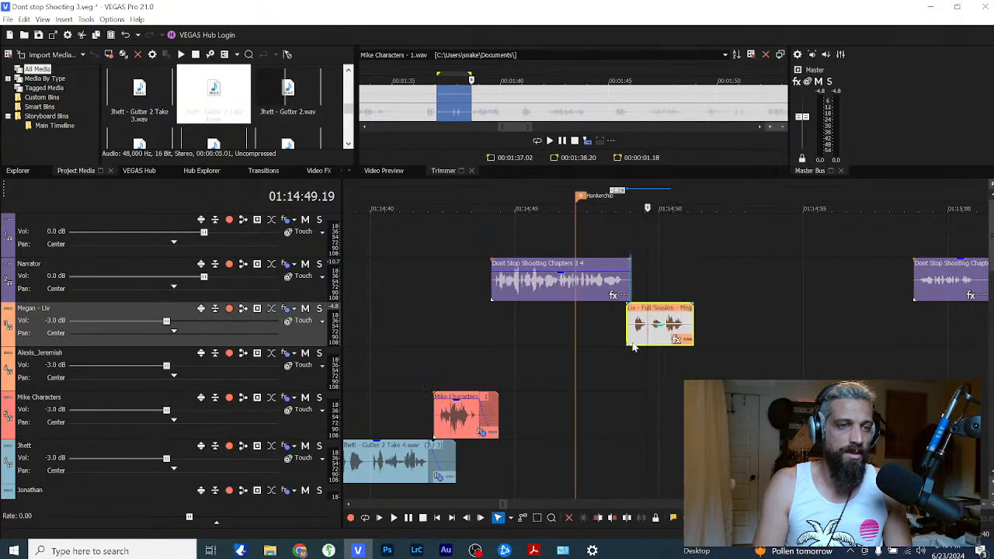
pyautogui.rightClick(633, 346)
pyautogui.click(665, 256)
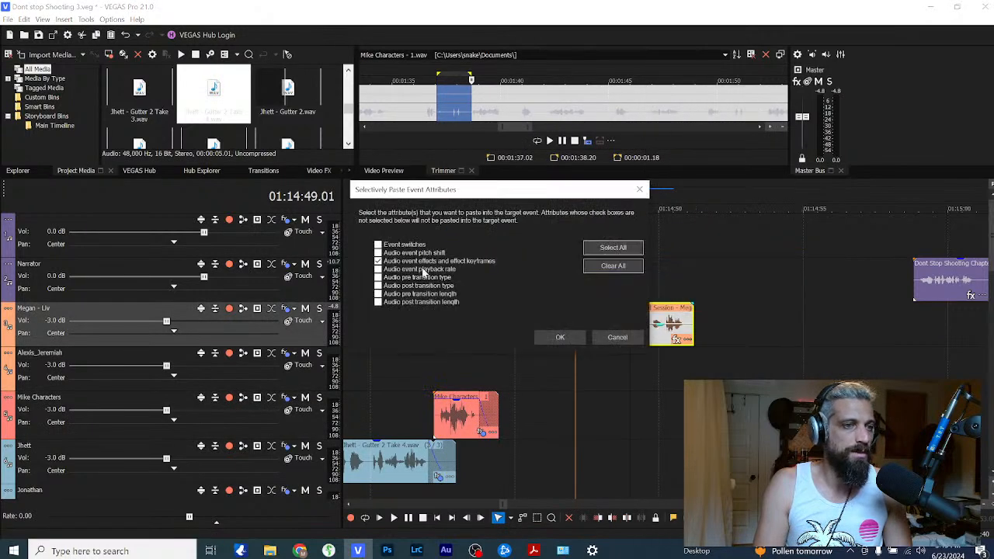
pyautogui.click(559, 339)
pyautogui.click(625, 358)
pyautogui.press('space')
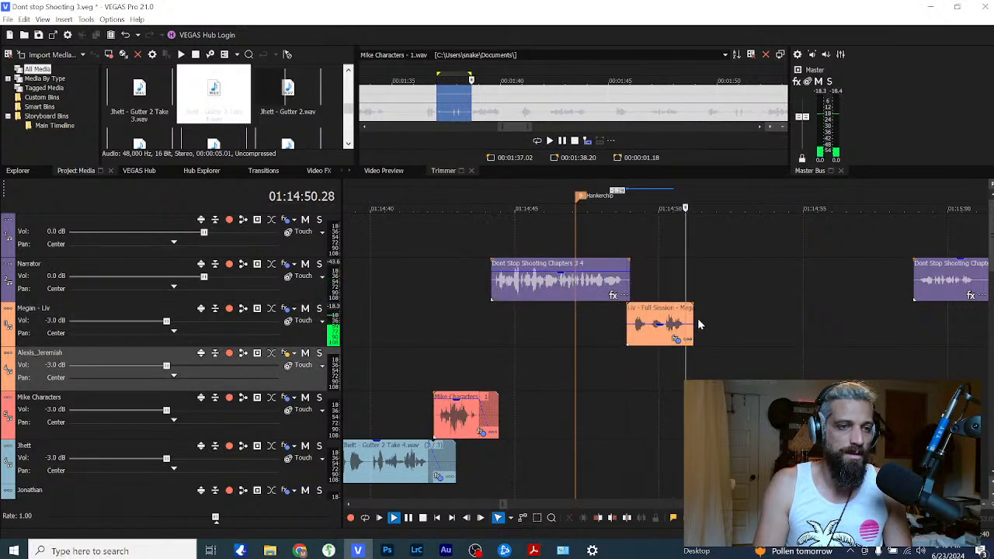
pyautogui.press('space')
# Step: Paste the Liv line's event attributes onto the three earlier Liv events between 01:13:55 and 01:14:04, and play from 01:13:55.15
pyautogui.click(677, 323)
pyautogui.scroll(-3, 572, 354)
pyautogui.rightClick(654, 332)
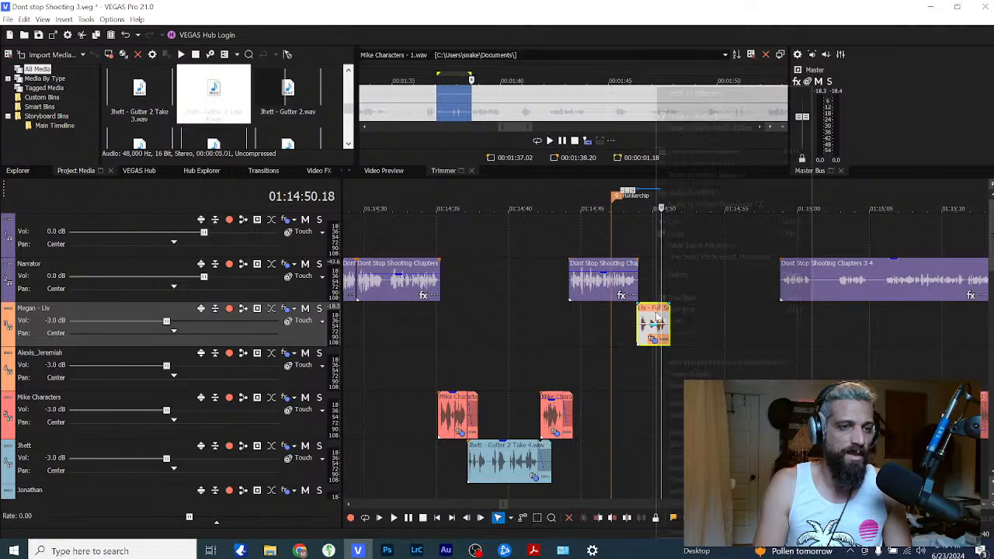
pyautogui.click(673, 235)
pyautogui.scroll(-4, 531, 334)
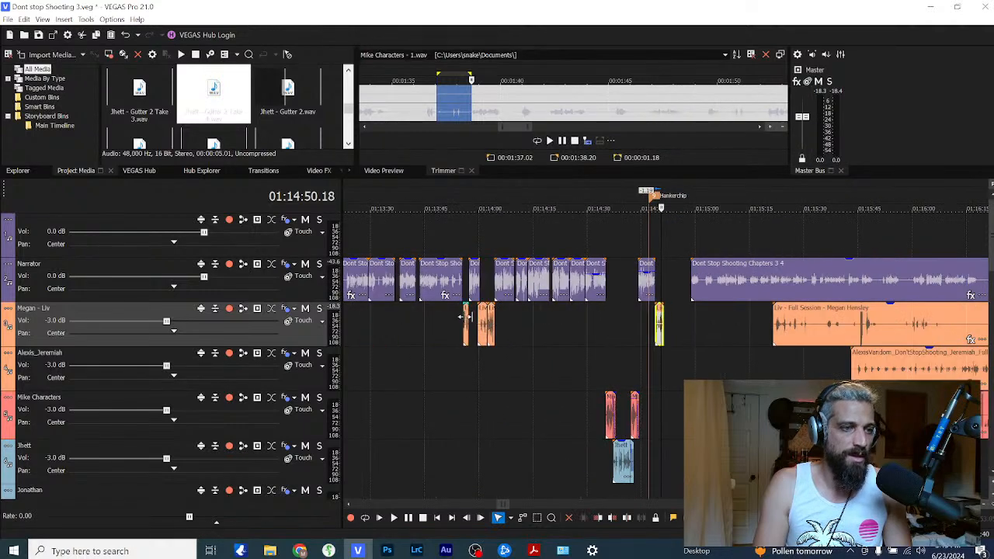
pyautogui.click(465, 317)
pyautogui.scroll(4, 502, 358)
pyautogui.keyDown('ctrl'); pyautogui.click(827, 323); pyautogui.keyUp('ctrl')
pyautogui.rightClick(827, 323)
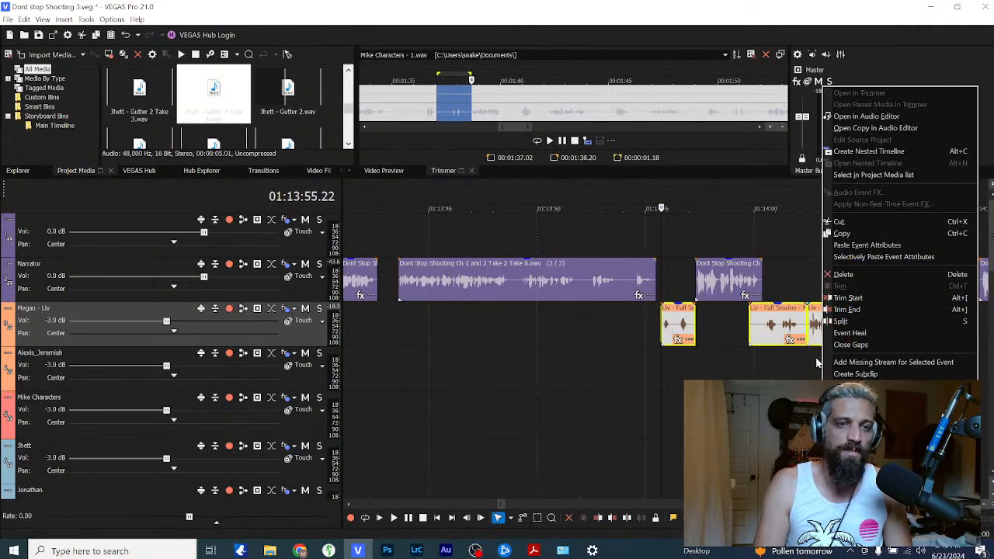
pyautogui.click(861, 246)
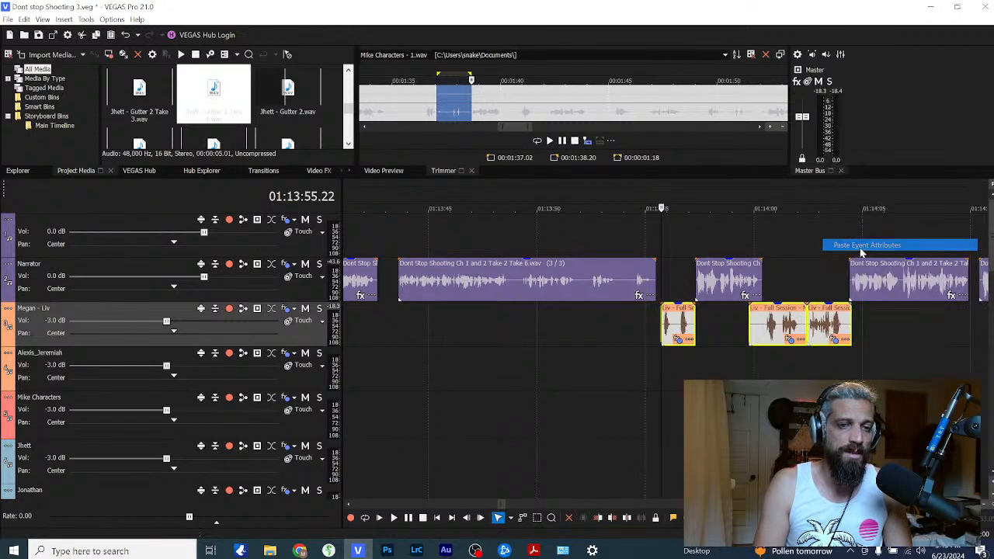
pyautogui.click(656, 354)
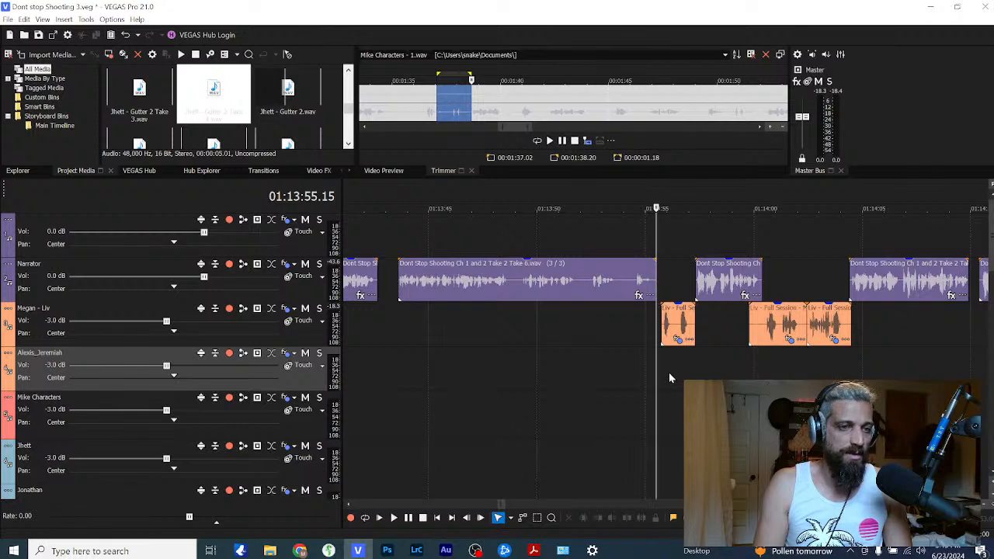
pyautogui.press('space')
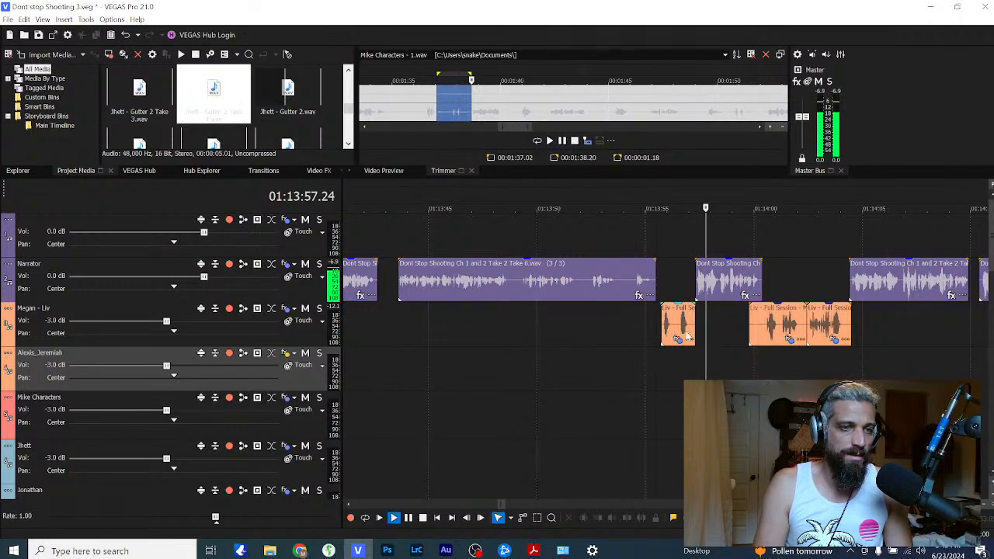
# Step: Extend the end of the Liv event at 01:13:55 by 19 frames, add a one-second concave fade-out, and play it
pyautogui.click(687, 334)
pyautogui.scroll(5, 687, 334)
pyautogui.moveTo(661, 322); pyautogui.dragTo(631, 311)
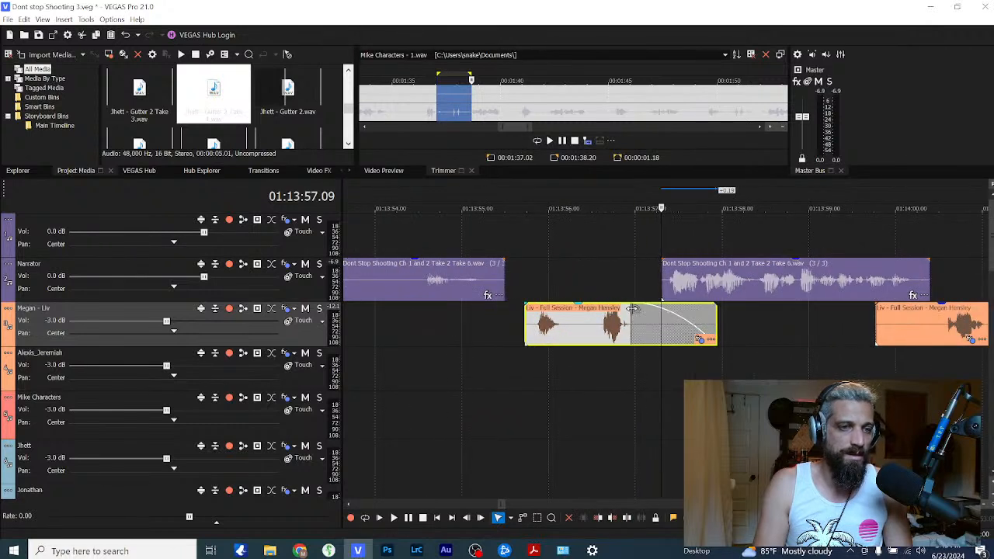
pyautogui.rightClick(632, 309)
pyautogui.click(649, 334)
pyautogui.click(554, 263)
pyautogui.press('space')
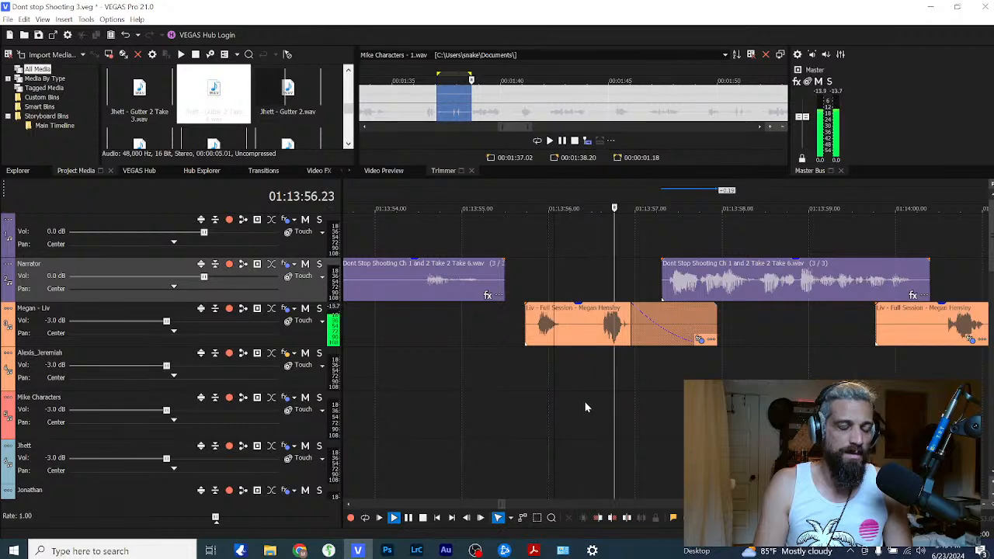
pyautogui.scroll(-2, 645, 389)
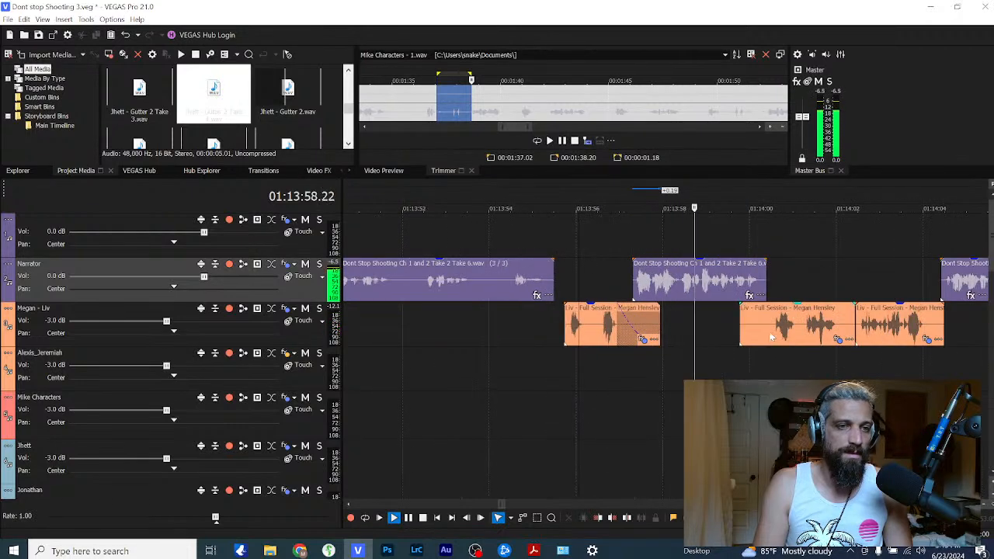
# Step: Extend the end of the Liv event at 01:14:02 by 14 frames and add a concave fade-out about one second long
pyautogui.click(815, 355)
pyautogui.scroll(3, 815, 356)
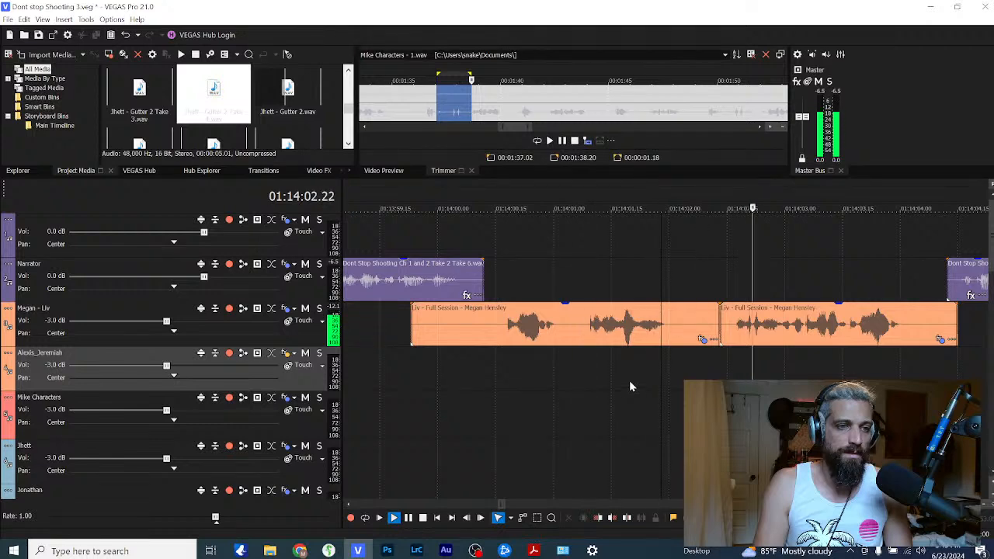
pyautogui.scroll(-2, 745, 368)
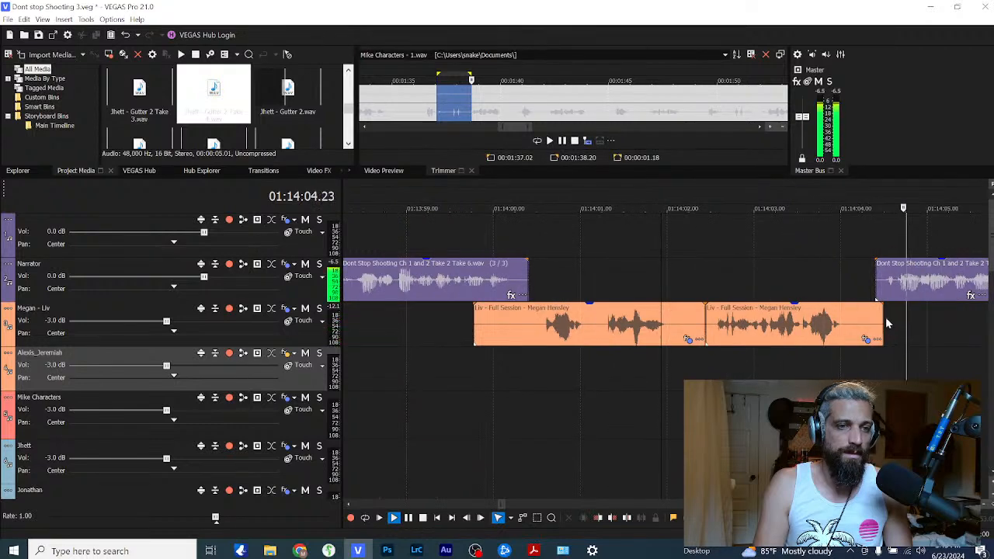
pyautogui.moveTo(888, 315); pyautogui.dragTo(845, 311)
pyautogui.rightClick(844, 305)
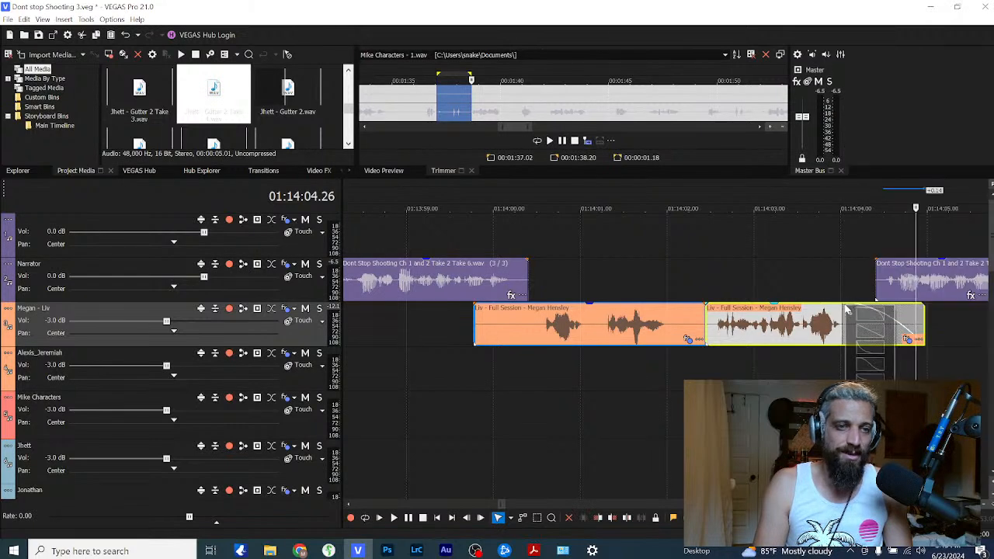
pyautogui.click(863, 349)
# Step: Overlap the two adjoining Liv events slightly with a short crossfade near 01:14:02, and play the passage
pyautogui.moveTo(702, 315); pyautogui.dragTo(708, 316)
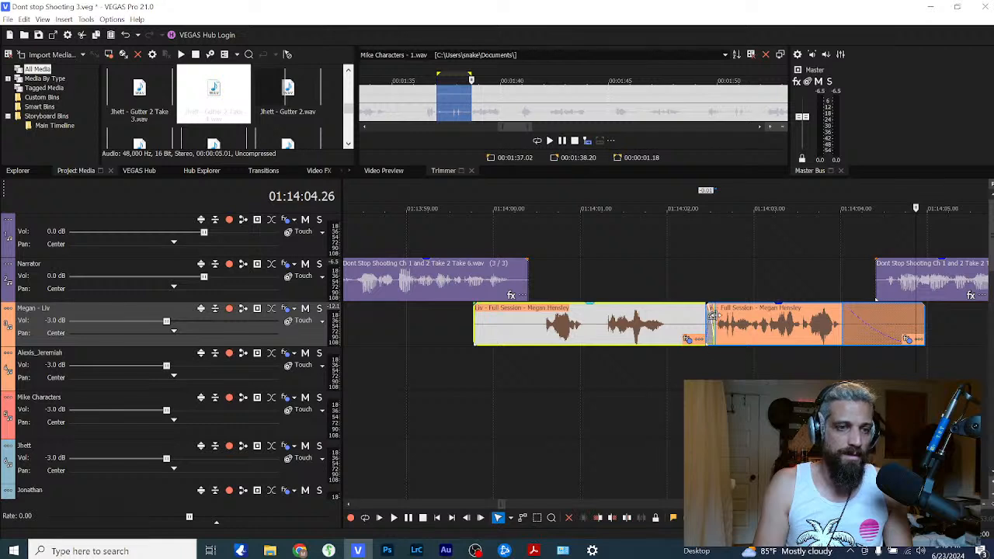
pyautogui.click(618, 280)
pyautogui.press('space')
pyautogui.scroll(-3, 650, 429)
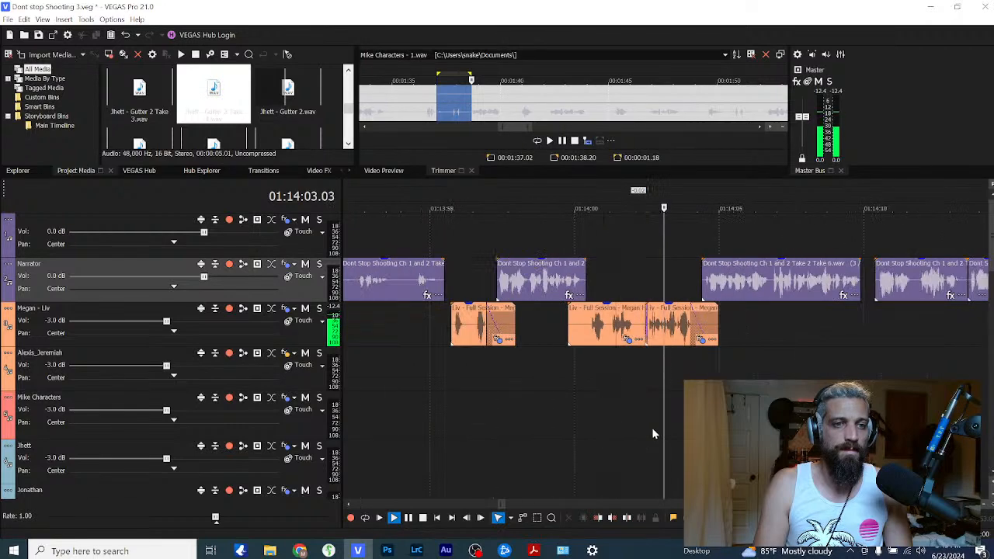
# Step: Play the Liv line just after the Hankerchip marker
pyautogui.scroll(-2, 652, 427)
pyautogui.scroll(-2, 791, 357)
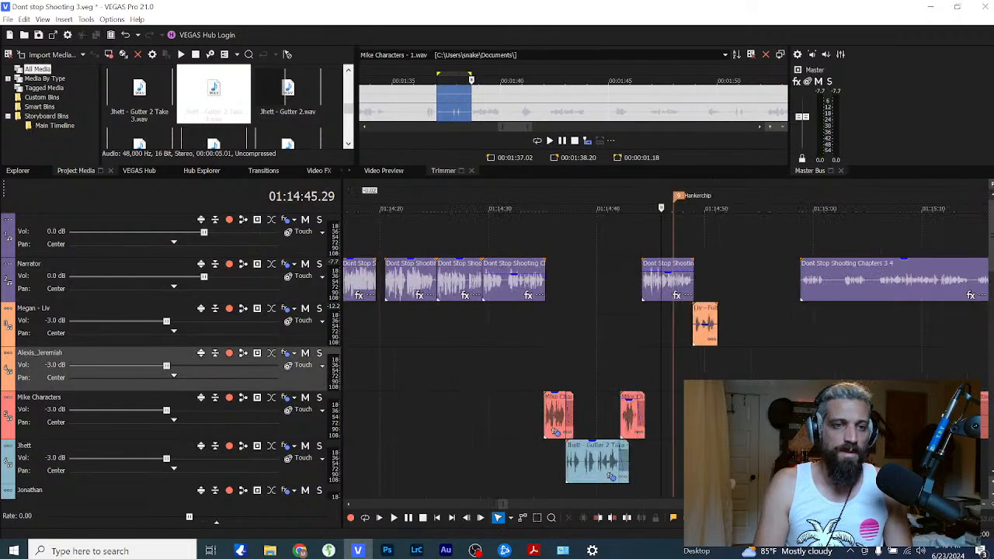
pyautogui.scroll(4, 637, 359)
pyautogui.press('space')
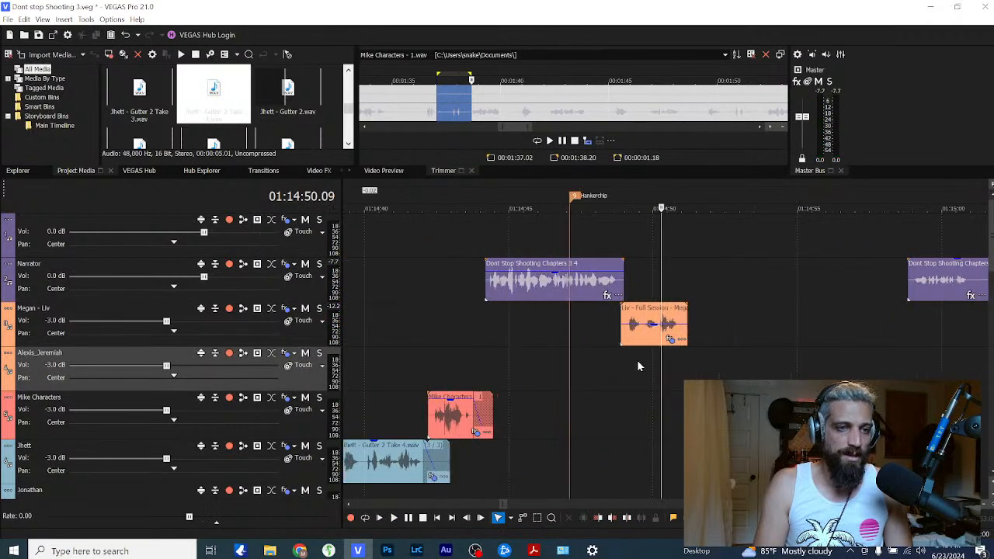
pyautogui.press('space')
pyautogui.press('space')
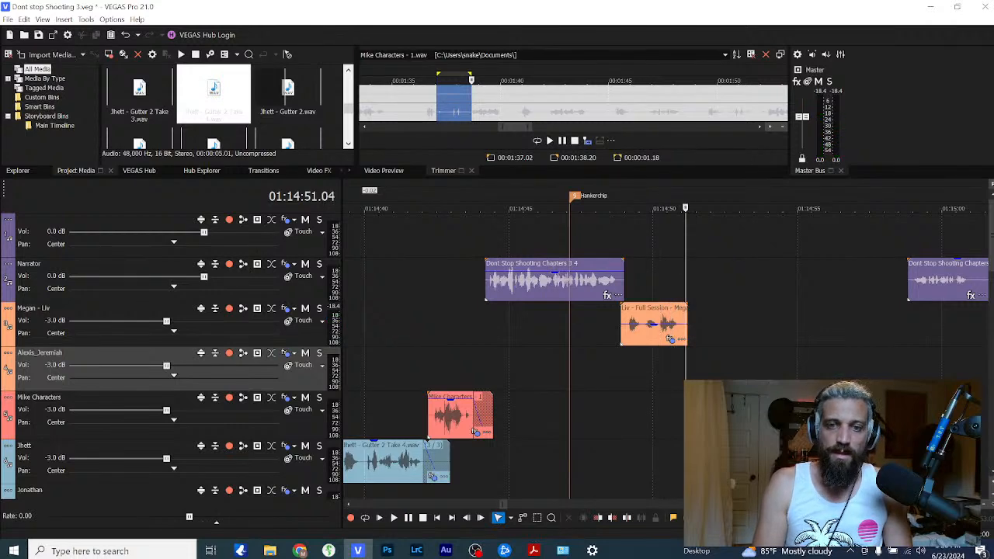
# Step: Move the narrator event following that Liv line about 8 seconds earlier, close against the line's end, and play it
pyautogui.scroll(-3, 768, 289)
pyautogui.click(681, 297)
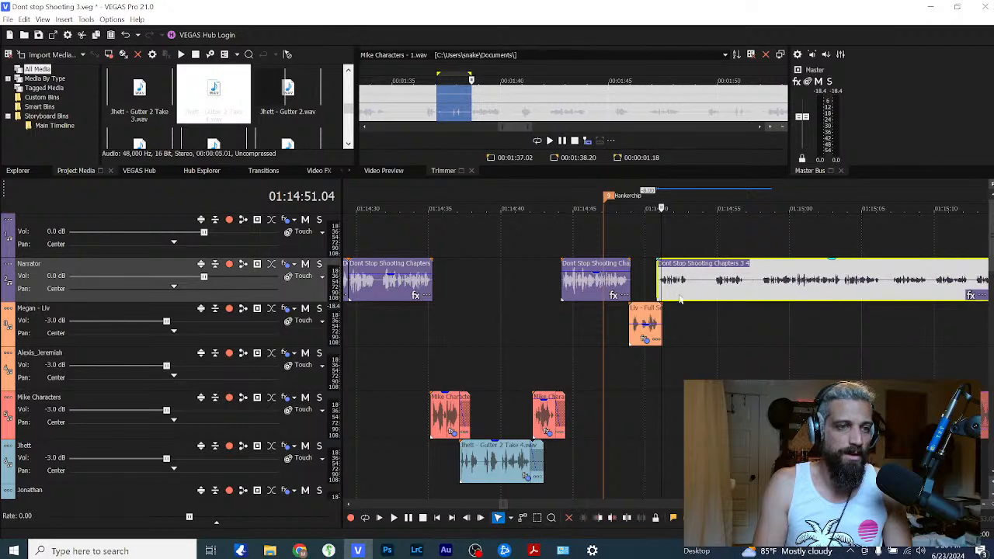
pyautogui.scroll(3, 682, 307)
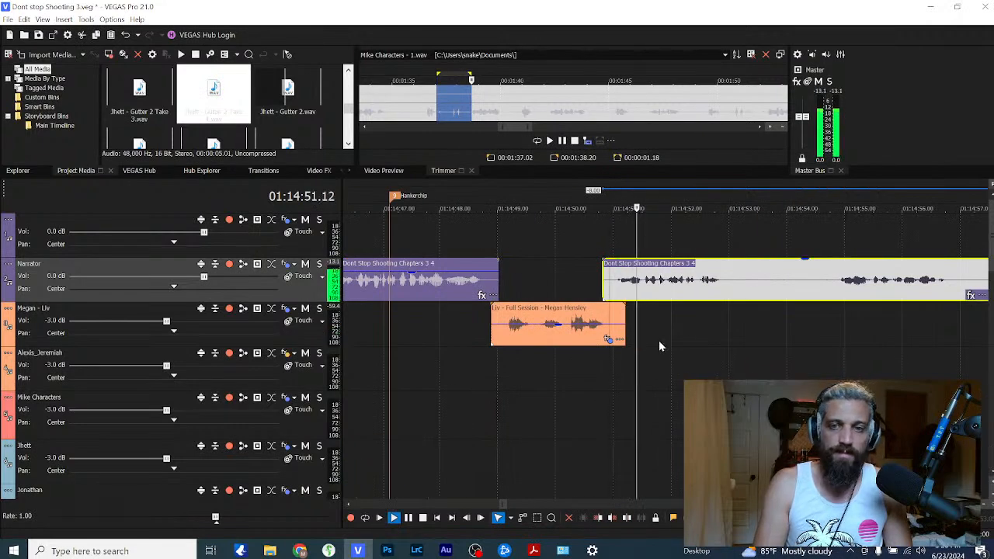
pyautogui.scroll(-1, 799, 312)
pyautogui.scroll(-1, 772, 317)
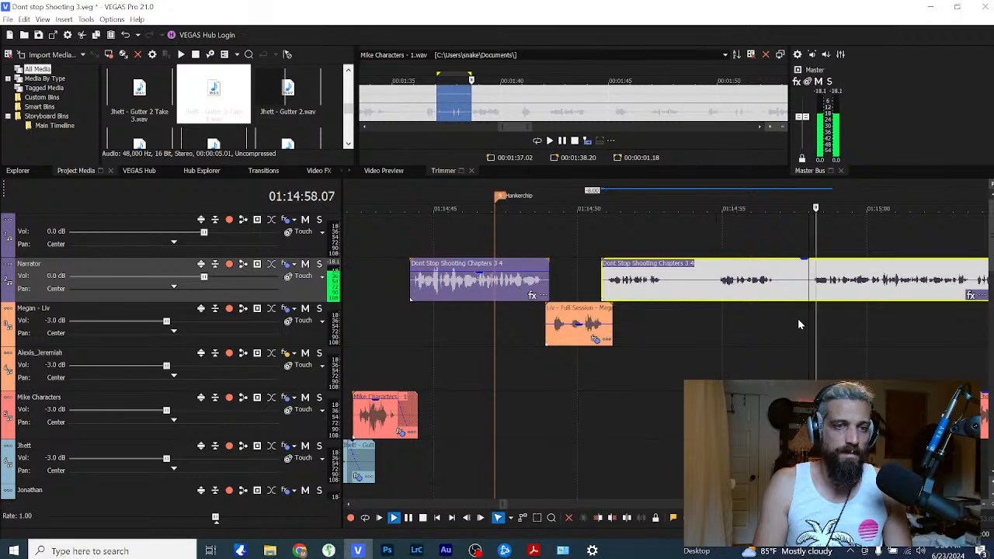
# Step: Extend the Liv event's end by 9 frames with a short fade-out, start the following narrator event at that end, and play the change
pyautogui.moveTo(602, 285)
pyautogui.mouseDown()
pyautogui.moveTo(809, 292)
pyautogui.moveTo(625, 290)
pyautogui.moveTo(613, 292)
pyautogui.moveTo(621, 292)
pyautogui.moveTo(613, 318)
pyautogui.moveTo(621, 320)
pyautogui.moveTo(608, 326)
pyautogui.mouseUp()
pyautogui.click(593, 289)
pyautogui.press('space')
pyautogui.press('space')
pyautogui.click(581, 293)
pyautogui.press('space')
pyautogui.press('space')
# Step: Try the concave curve for the Liv event's fade-out and play it
pyautogui.rightClick(607, 325)
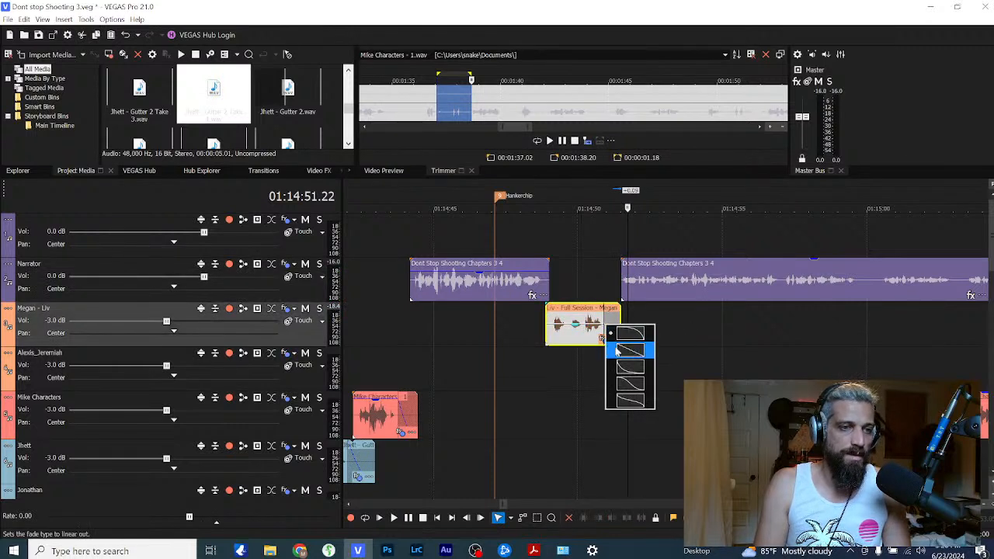
pyautogui.click(622, 365)
pyautogui.click(589, 295)
pyautogui.press('space')
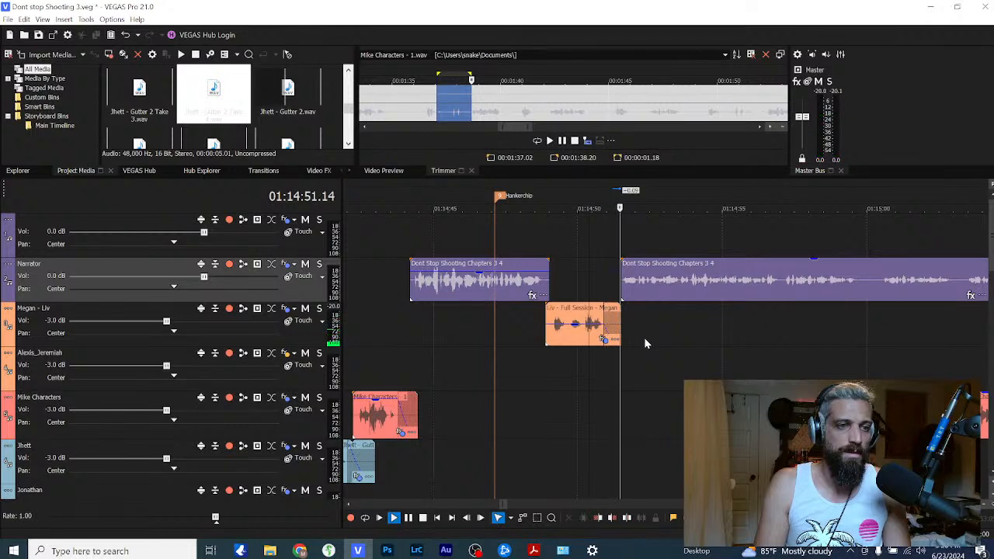
pyautogui.press('space')
# Step: Set the Liv event's fade-out to the S-shaped curve and play from 01:14:50.21
pyautogui.rightClick(606, 324)
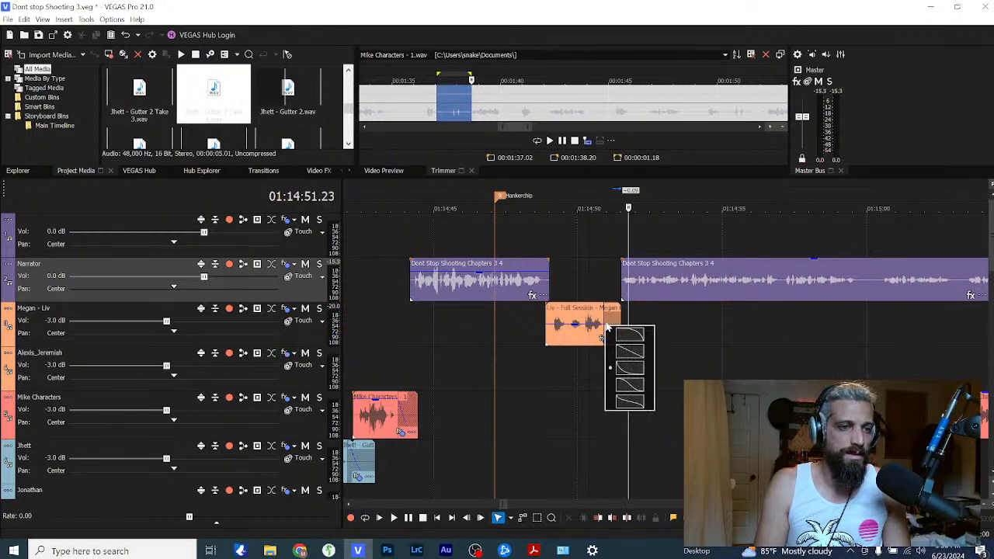
pyautogui.click(629, 385)
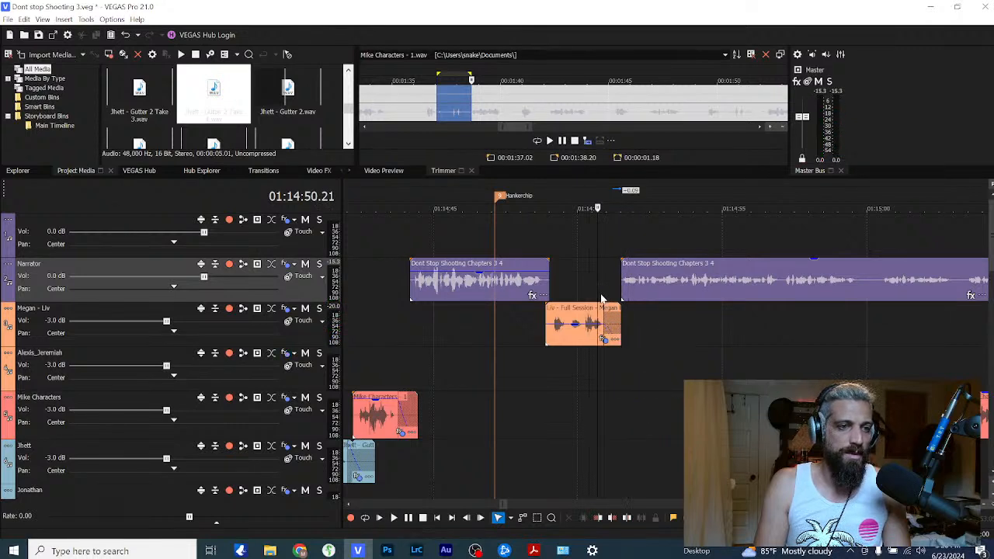
pyautogui.press('space')
# Step: Move the later Mike Characters events about 1:37 later, and the one near 01:15:04 about 25 seconds later
pyautogui.scroll(-3, 645, 341)
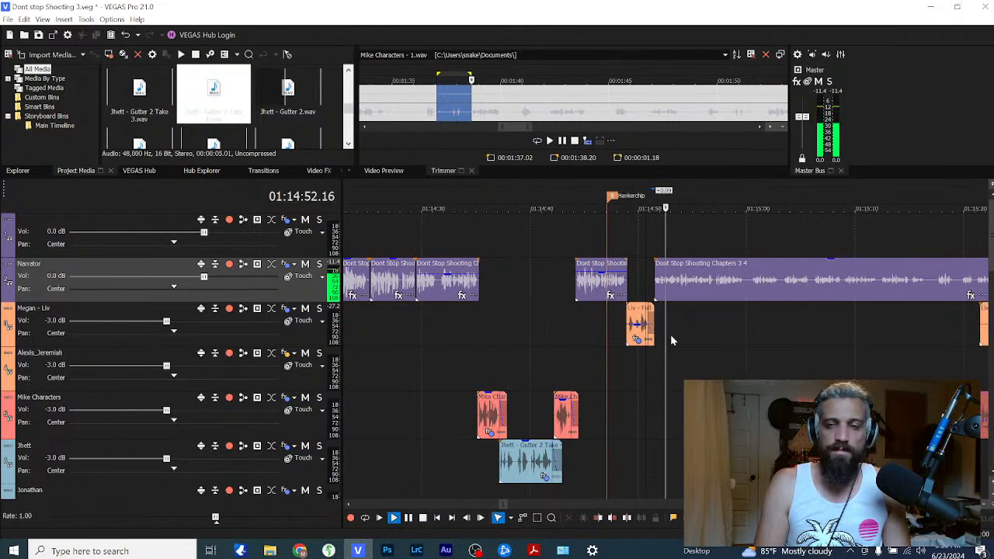
pyautogui.click(729, 334)
pyautogui.scroll(3, 727, 338)
pyautogui.scroll(-4, 727, 344)
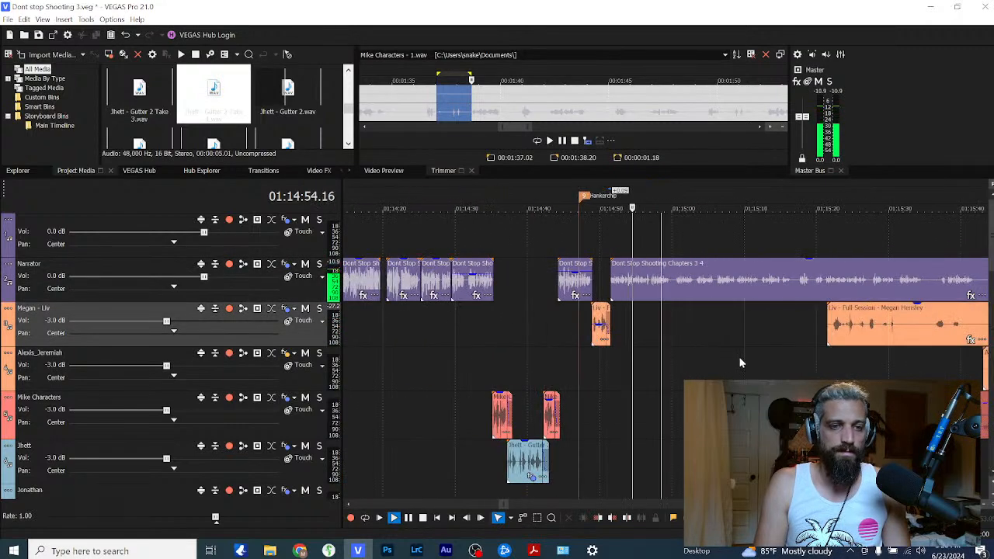
pyautogui.scroll(-5, 741, 363)
pyautogui.moveTo(738, 414); pyautogui.dragTo(870, 414)
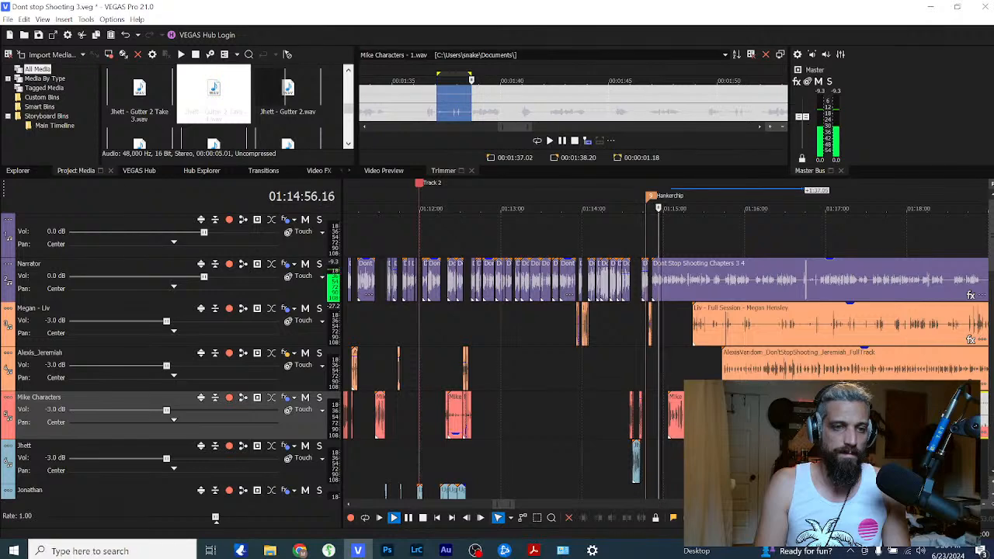
pyautogui.click(693, 369)
pyautogui.scroll(4, 684, 369)
pyautogui.moveTo(610, 412); pyautogui.dragTo(878, 412)
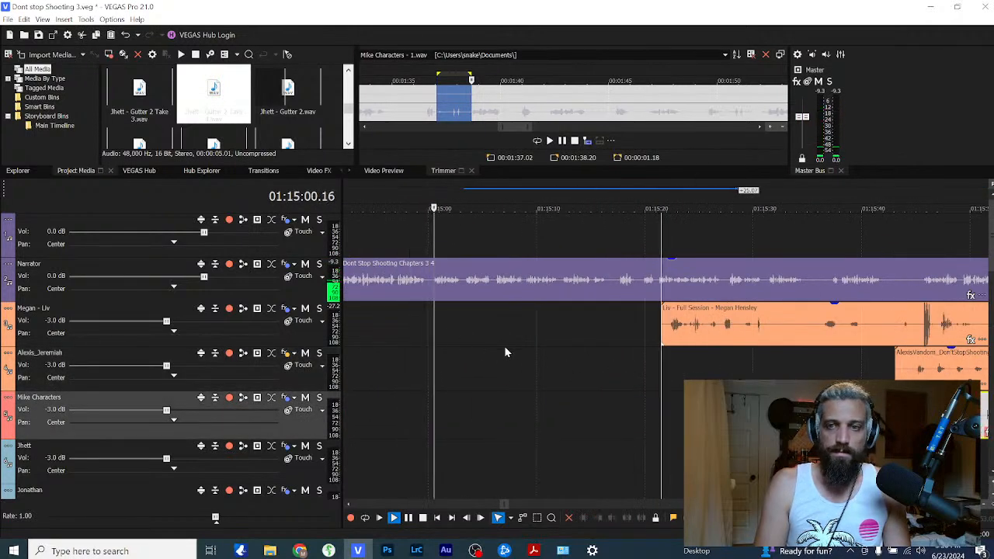
# Step: Move the full-session Liv event, together with the Alexis and Mike Characters recordings, about 90 seconds later to start near 01:16:53
pyautogui.scroll(-5, 505, 345)
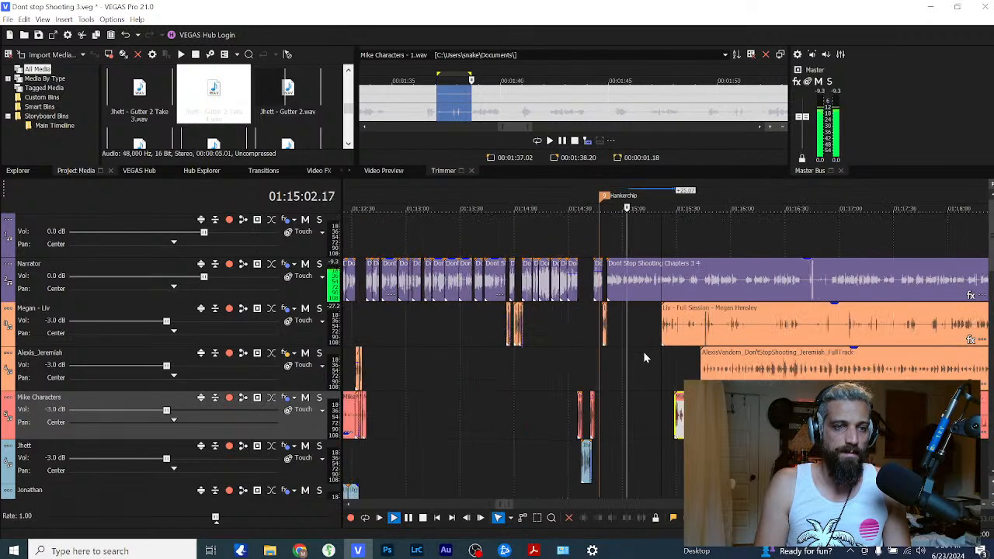
pyautogui.click(682, 331)
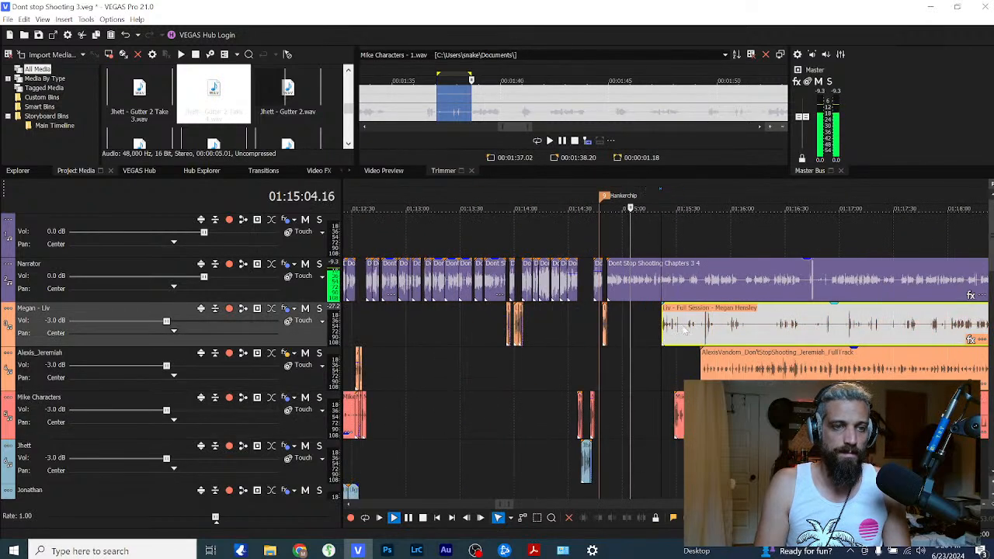
pyautogui.moveTo(682, 331); pyautogui.dragTo(847, 330)
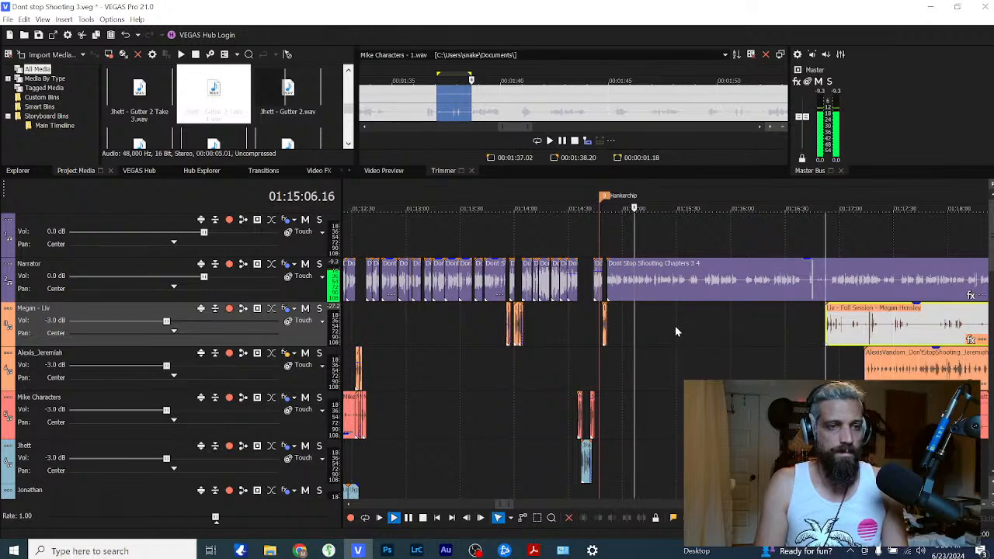
pyautogui.press('space')
# Step: Play the narrator event from 01:15:00.13 and split it at 01:15:03.11, before the next sentence
pyautogui.click(628, 292)
pyautogui.scroll(7, 639, 305)
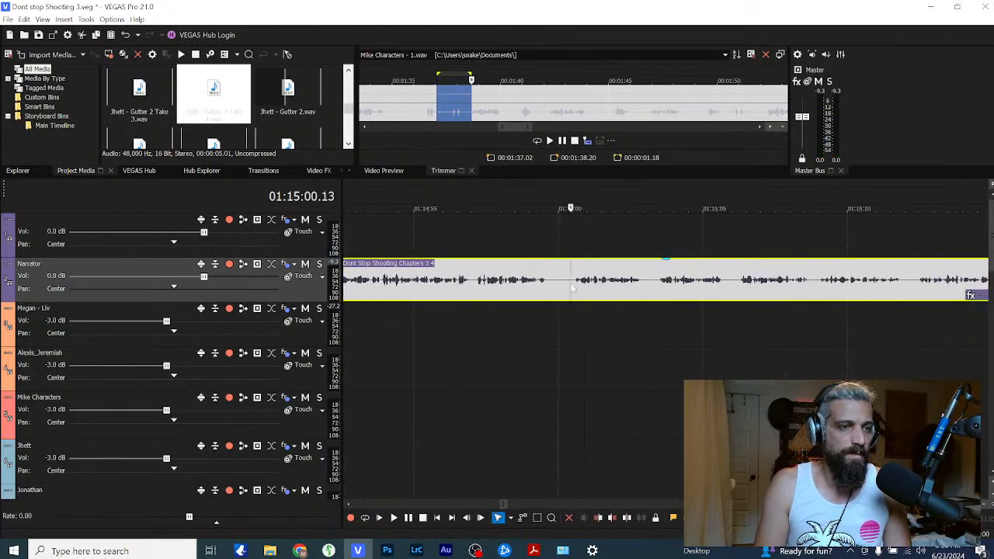
pyautogui.press('space')
pyautogui.click(656, 290)
pyautogui.press('space')
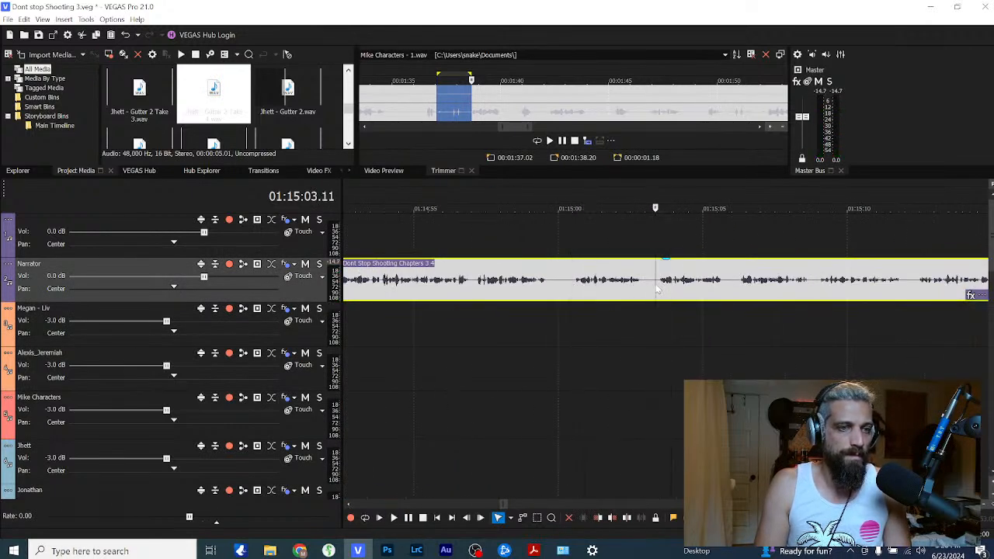
pyautogui.press('s')
# Step: Trim about 13 frames off the end of the narrator piece before the split, and play across the gap
pyautogui.moveTo(658, 290); pyautogui.dragTo(637, 292)
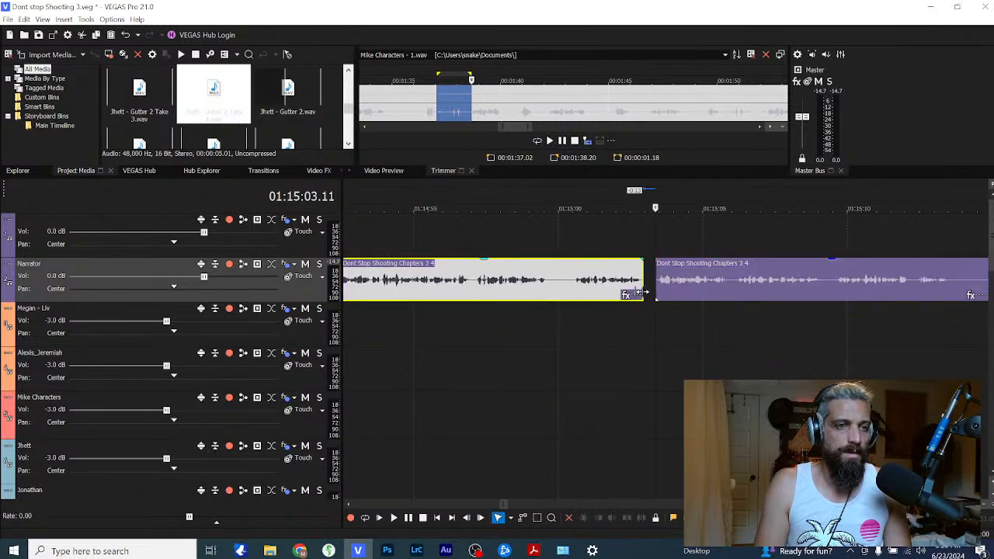
pyautogui.click(628, 338)
pyautogui.press('space')
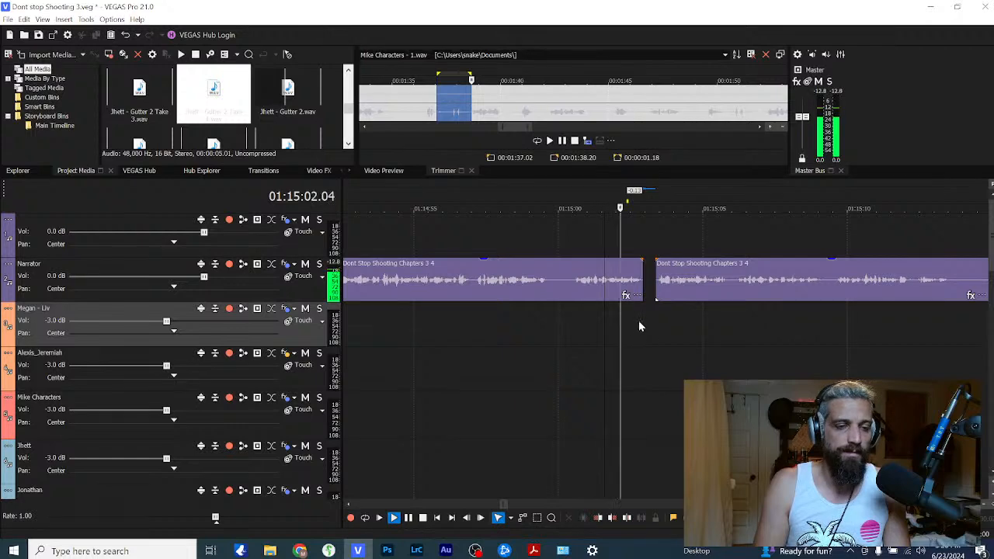
pyautogui.scroll(-3, 634, 320)
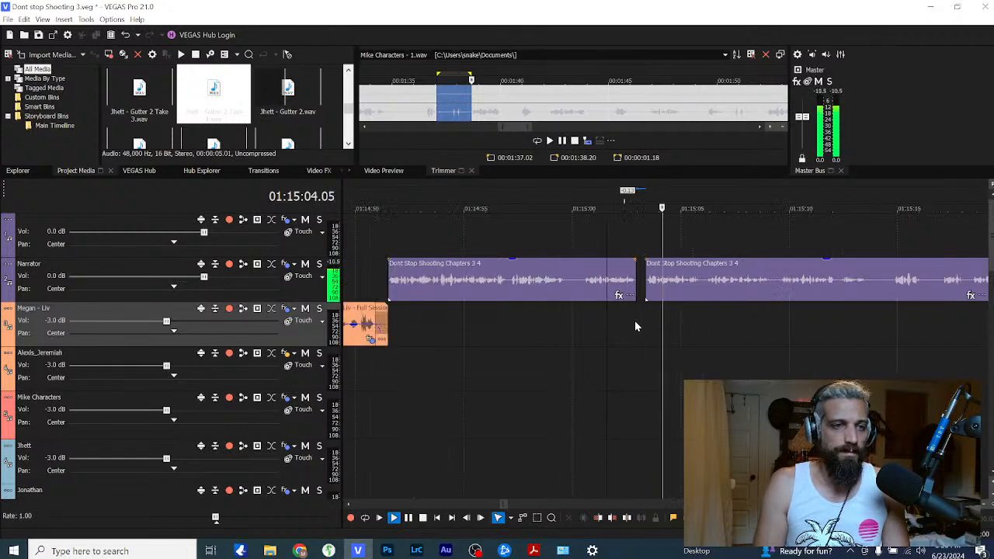
pyautogui.scroll(-5, 687, 328)
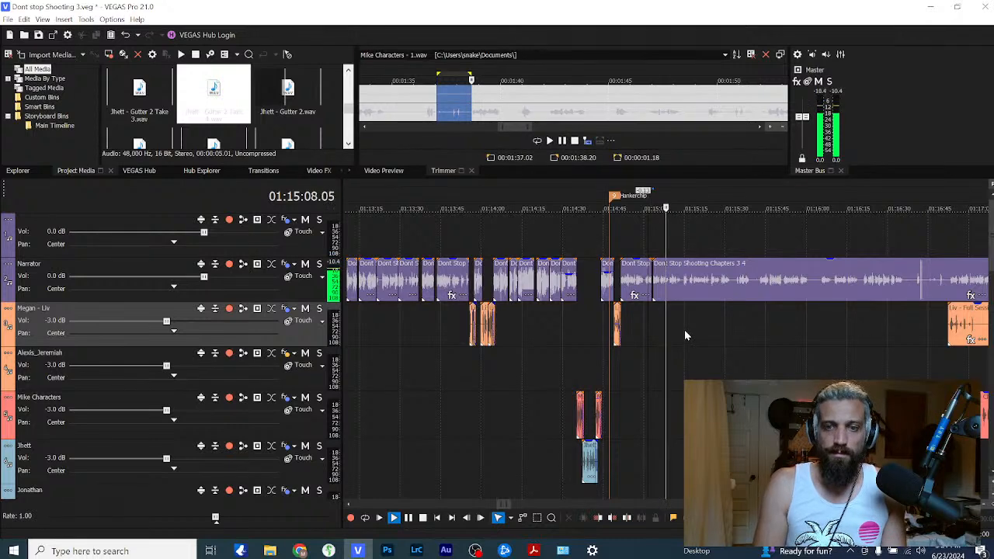
# Step: Split the narrator event in the pause at 01:15:09.00
pyautogui.scroll(5, 684, 329)
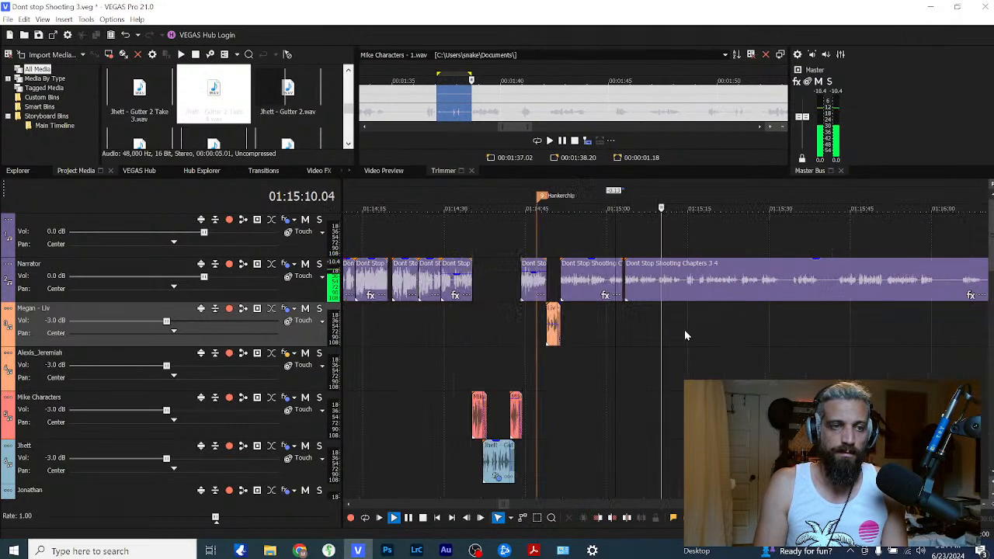
pyautogui.click(637, 295)
pyautogui.scroll(3, 635, 289)
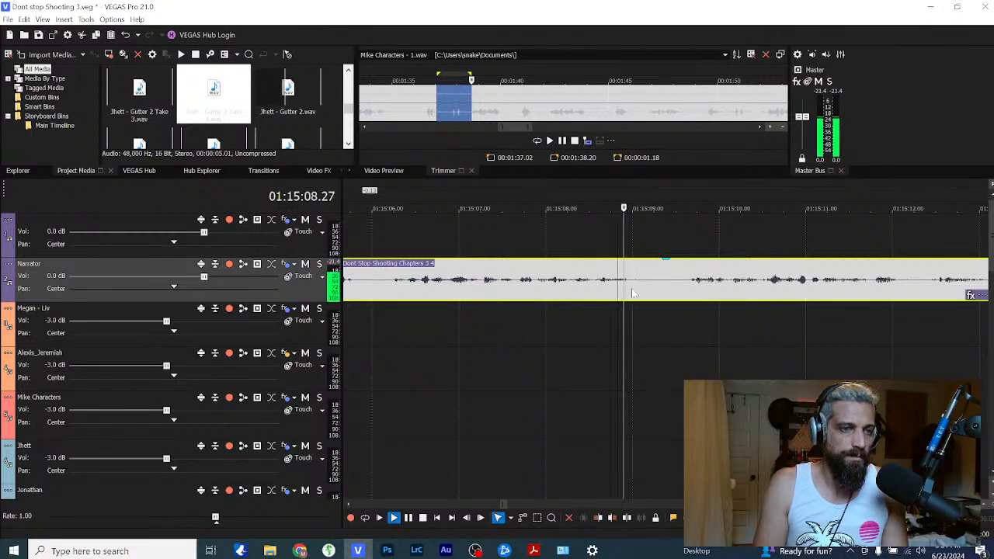
pyautogui.click(635, 287)
pyautogui.press('s')
# Step: Leave a gap before the next narrator piece near 01:15:09.20, add a short fade-out to the earlier piece, and play it
pyautogui.moveTo(638, 284)
pyautogui.mouseDown()
pyautogui.moveTo(694, 292)
pyautogui.moveTo(642, 286)
pyautogui.moveTo(633, 264)
pyautogui.moveTo(628, 280)
pyautogui.mouseUp()
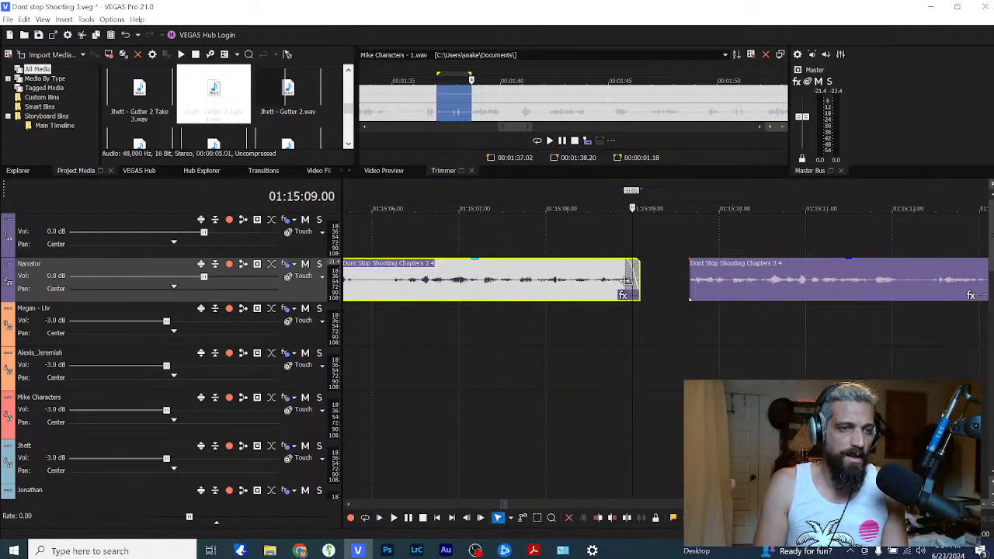
pyautogui.click(592, 322)
pyautogui.press('space')
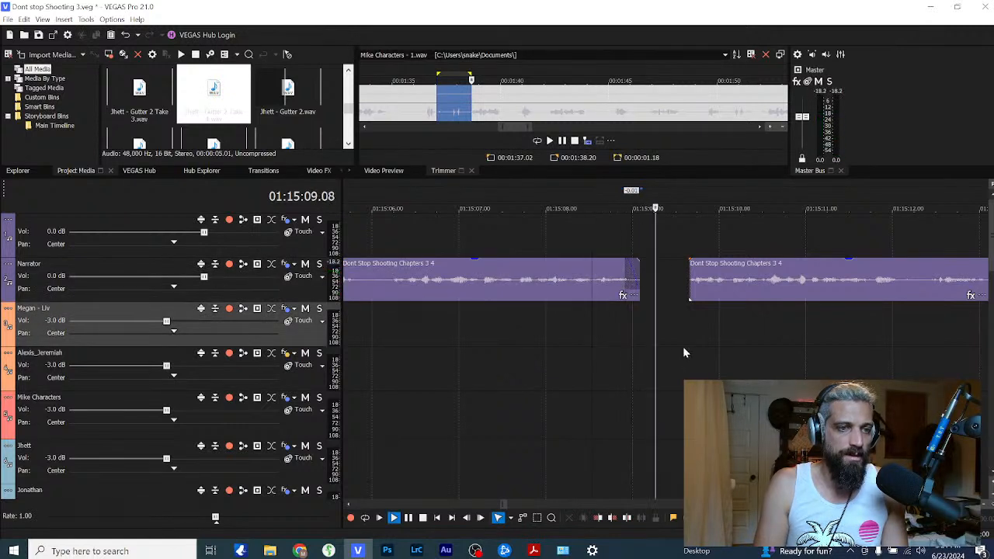
pyautogui.scroll(-5, 672, 336)
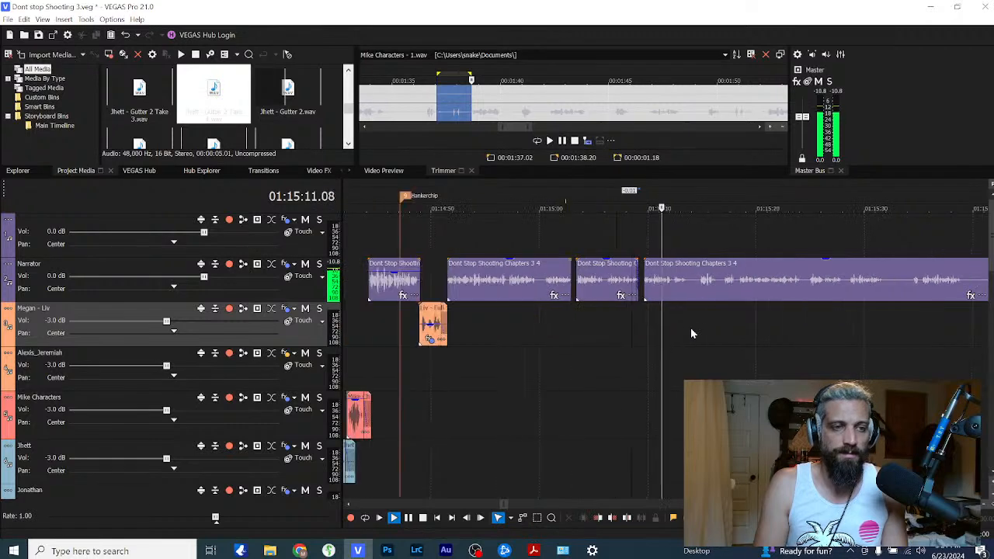
# Step: Normalize the two narrator events between 01:14:51 and 01:15:09, and play on from the following narrator event
pyautogui.click(555, 283)
pyautogui.keyDown('ctrl'); pyautogui.click(605, 283); pyautogui.keyUp('ctrl')
pyautogui.rightClick(600, 287)
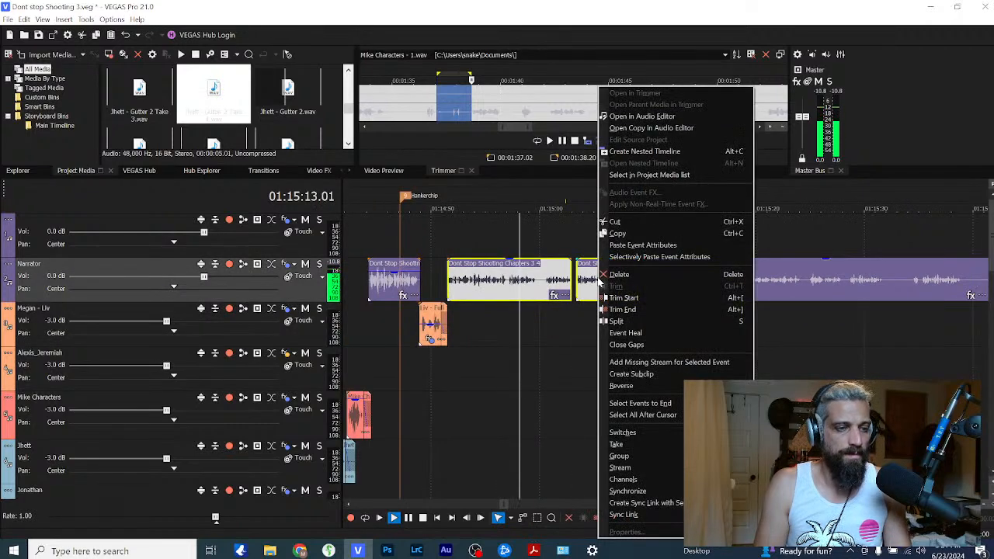
pyautogui.press('Escape')
pyautogui.rightClick(607, 291)
pyautogui.press('w')
pyautogui.press('n')
pyautogui.click(665, 319)
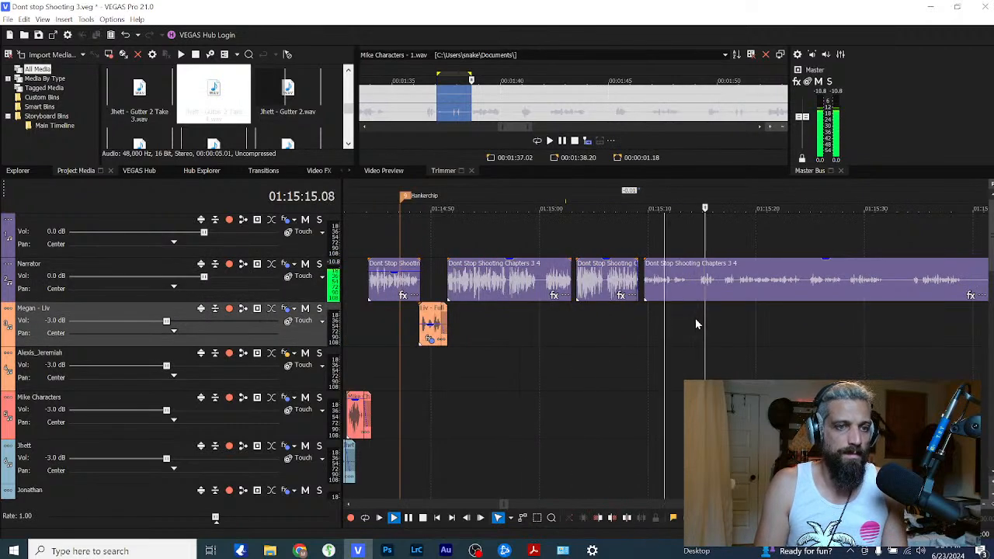
# Step: Split the narrator event in the pause at 01:15:13.15 and trim about 1.3 seconds off the start of the piece after it
pyautogui.scroll(-1, 697, 315)
pyautogui.scroll(2, 697, 313)
pyautogui.click(571, 287)
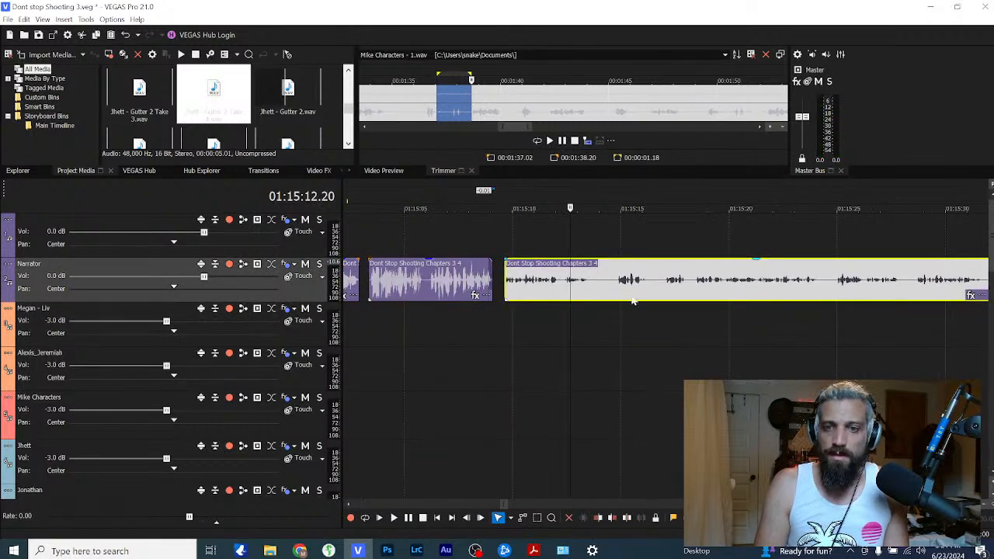
pyautogui.press('space')
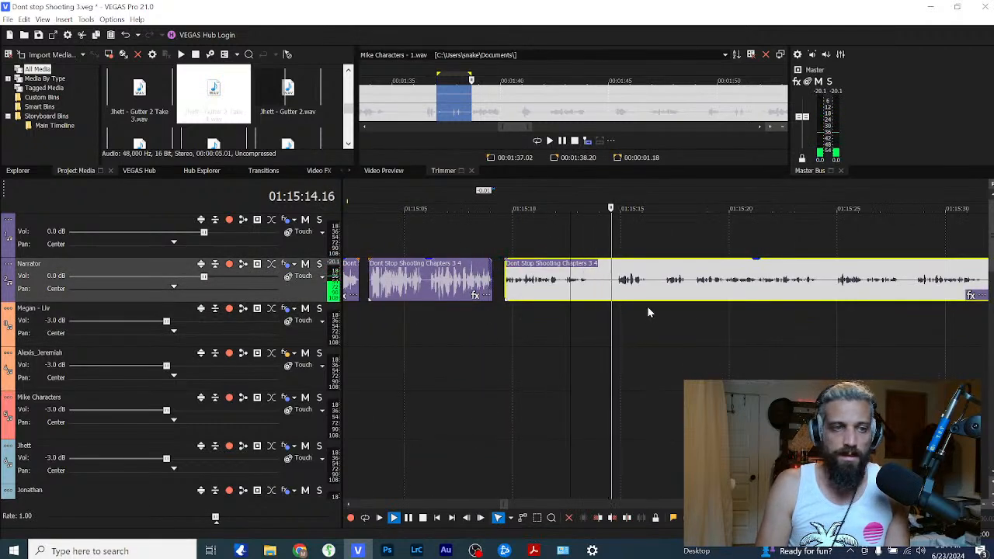
pyautogui.click(588, 285)
pyautogui.press('space')
pyautogui.press('s')
pyautogui.moveTo(589, 296); pyautogui.dragTo(618, 296)
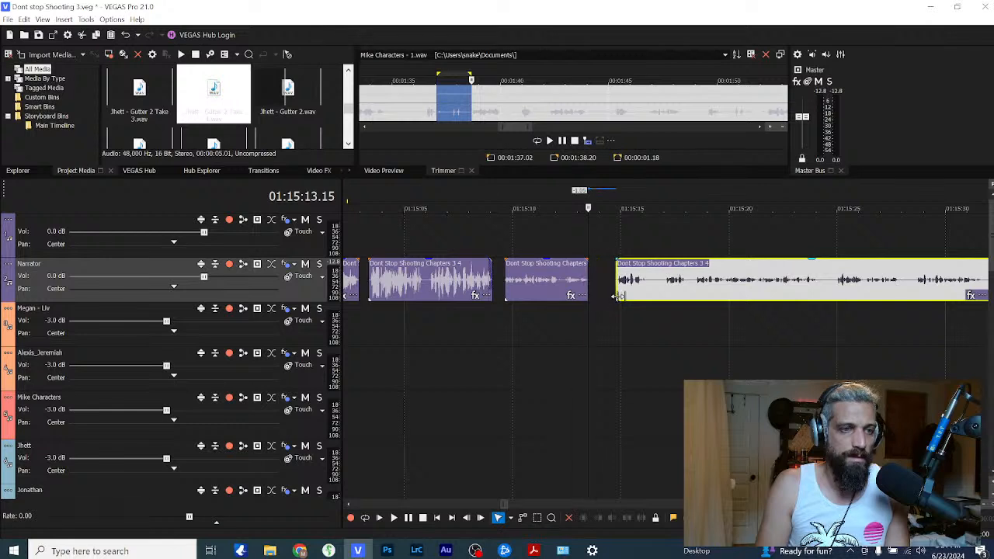
# Step: Split the narrator event again near 01:15:18 and delete the short piece before that split
pyautogui.click(665, 290)
pyautogui.press('space')
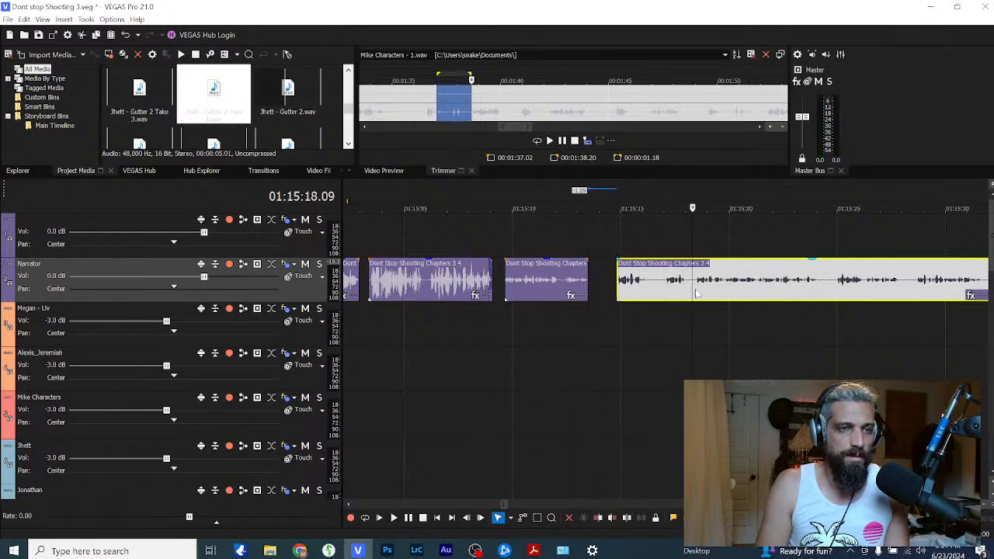
pyautogui.press('space')
pyautogui.press('s')
pyautogui.click(673, 282)
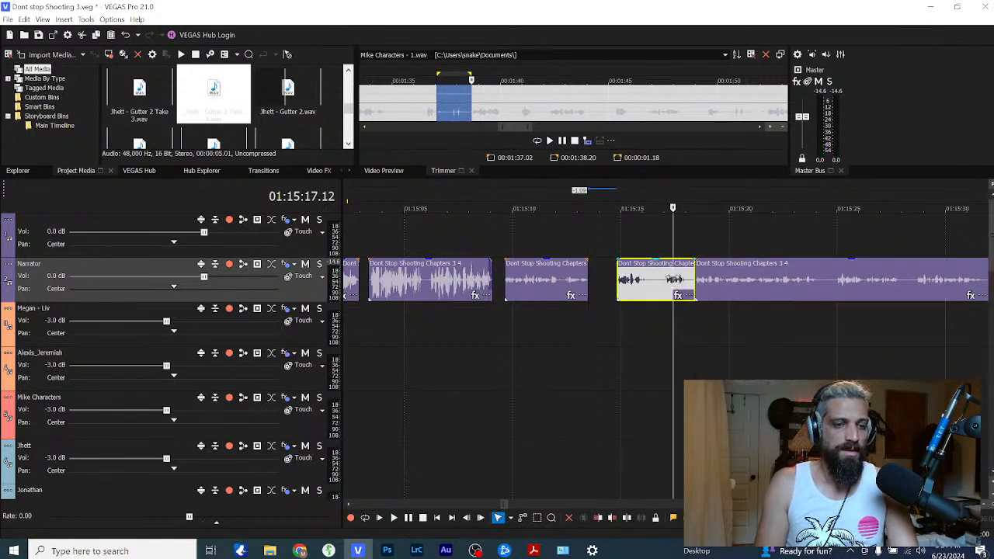
pyautogui.press('Delete')
# Step: Split the narrator event at 01:15:31.24, trim the start of the following piece to about 01:15:34, and play it
pyautogui.press('space')
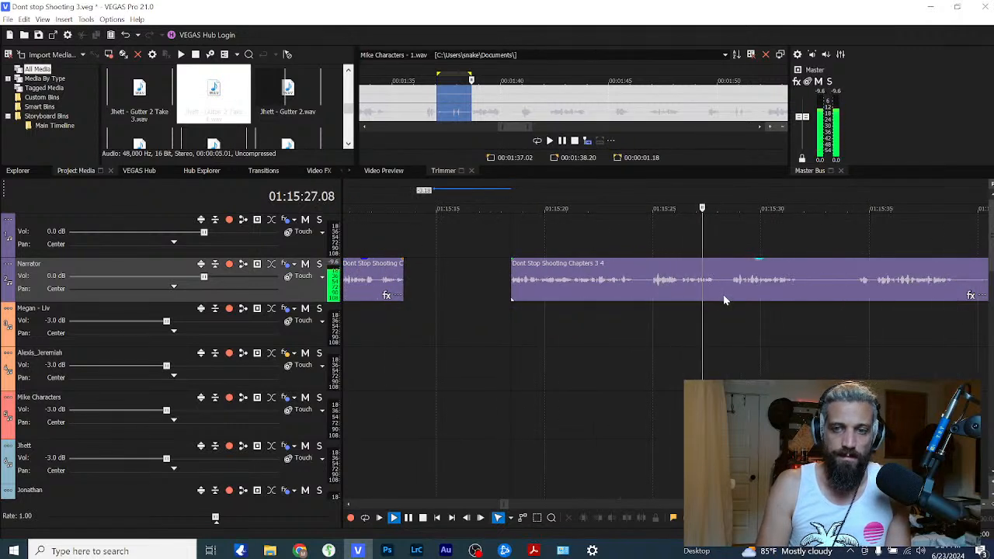
pyautogui.scroll(-2, 742, 293)
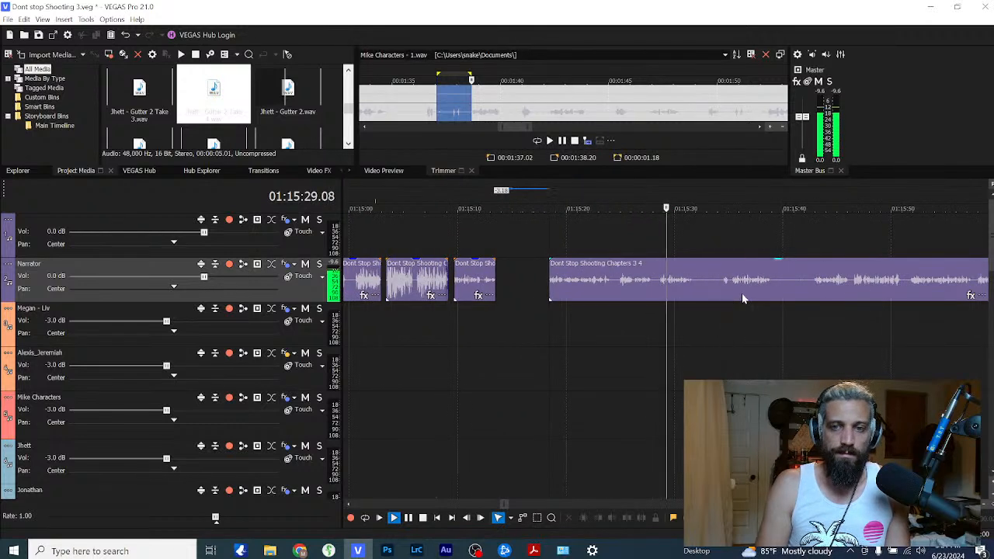
pyautogui.scroll(1, 703, 298)
pyautogui.scroll(2, 703, 298)
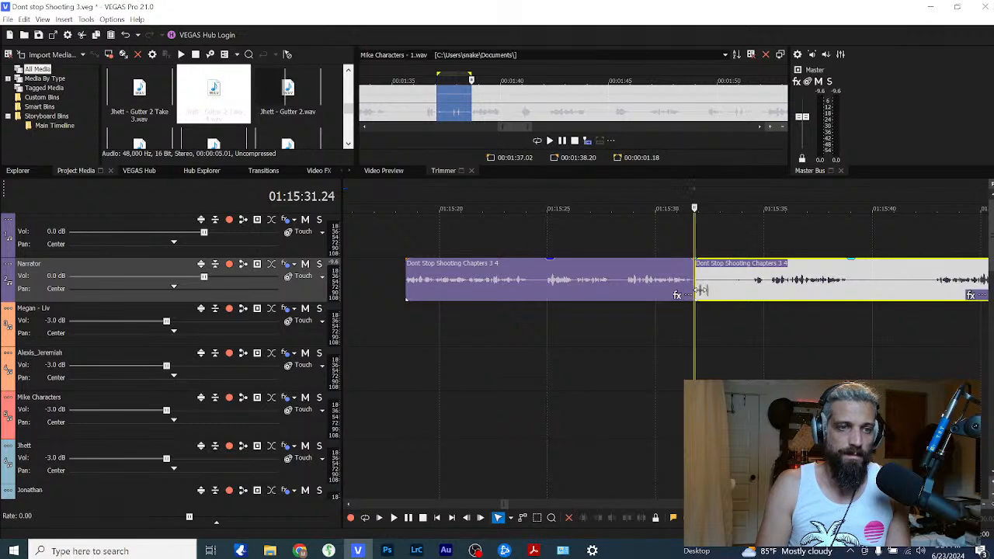
pyautogui.moveTo(700, 289); pyautogui.dragTo(759, 290)
pyautogui.press('space')
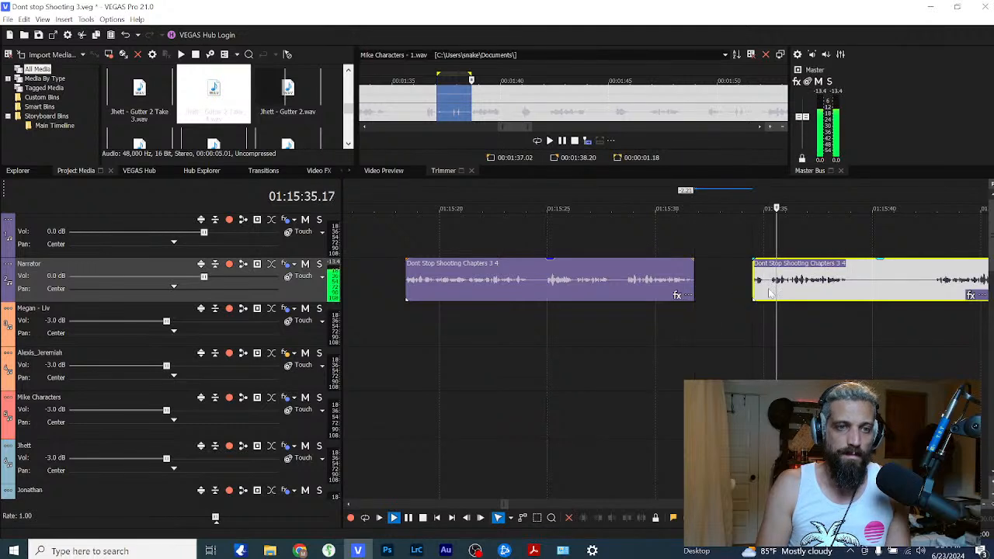
# Step: Play the narration around the gap and trim the start of the following narrator piece to about 01:15:43
pyautogui.scroll(-2, 796, 295)
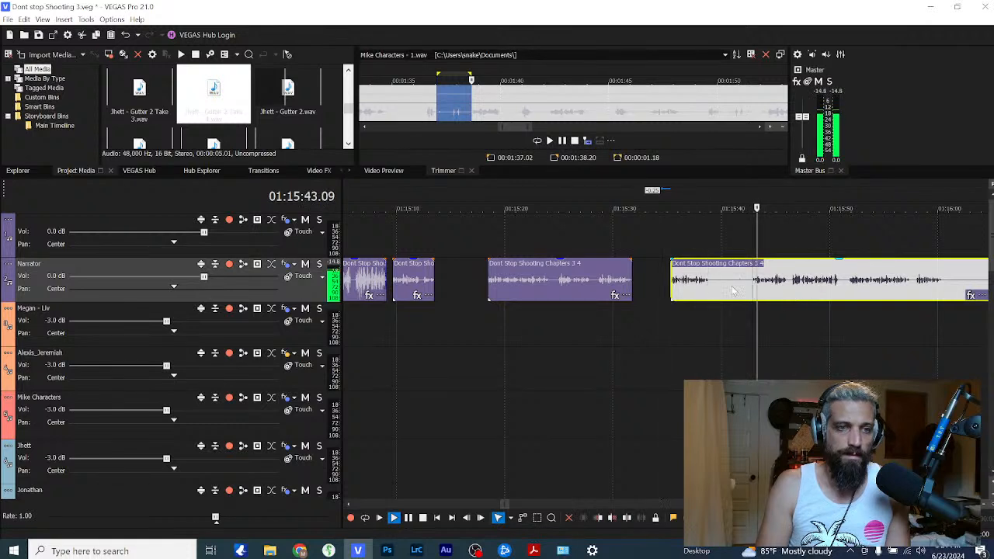
pyautogui.press('space')
pyautogui.click(606, 287)
pyautogui.scroll(4, 613, 295)
pyautogui.press('space')
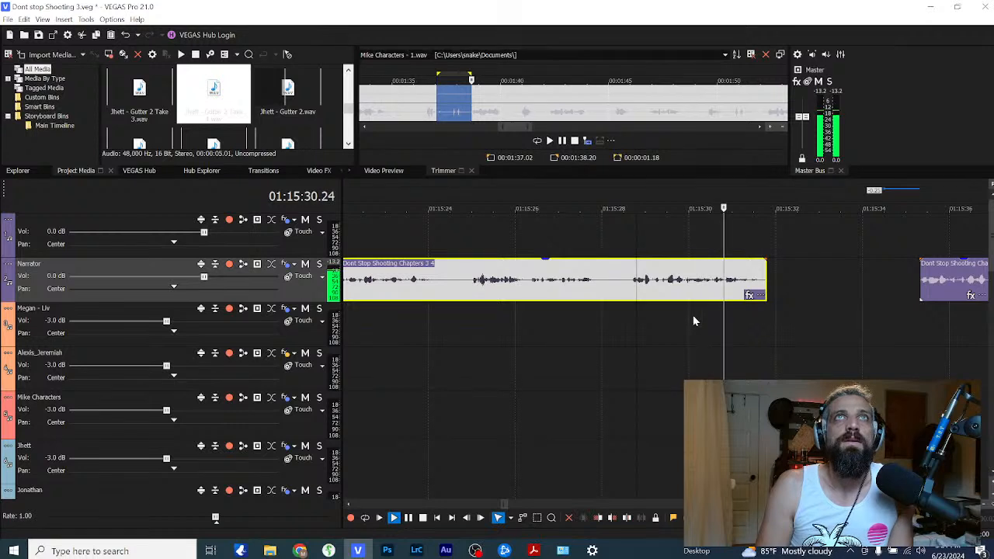
pyautogui.click(922, 281)
pyautogui.scroll(-2, 792, 343)
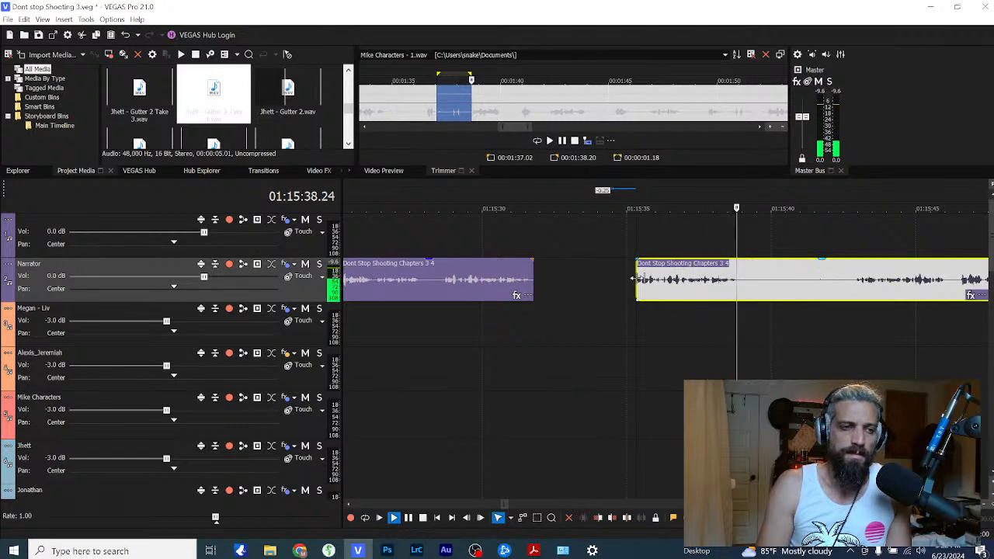
pyautogui.moveTo(638, 293); pyautogui.dragTo(845, 294)
pyautogui.scroll(-6, 658, 335)
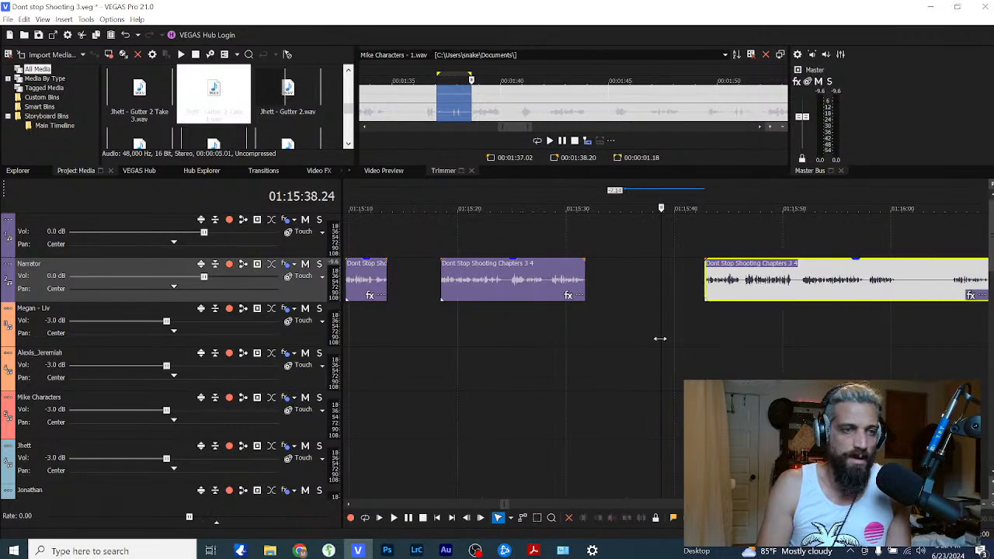
# Step: Normalize the short narrator piece between about 01:15:09 and 01:15:13 and play it
pyautogui.click(559, 315)
pyautogui.scroll(5, 651, 325)
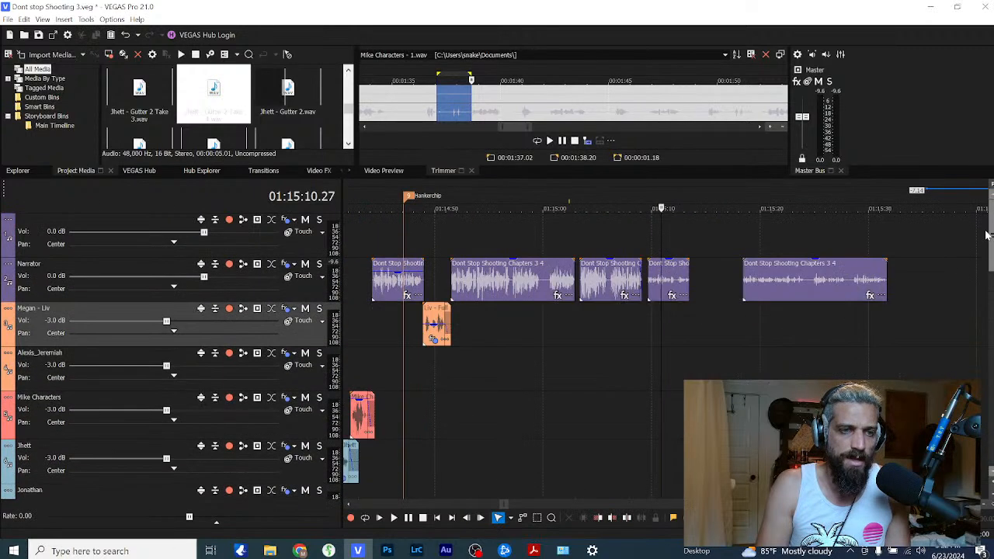
pyautogui.click(649, 287)
pyautogui.press('space')
pyautogui.scroll(5, 672, 344)
pyautogui.rightClick(719, 285)
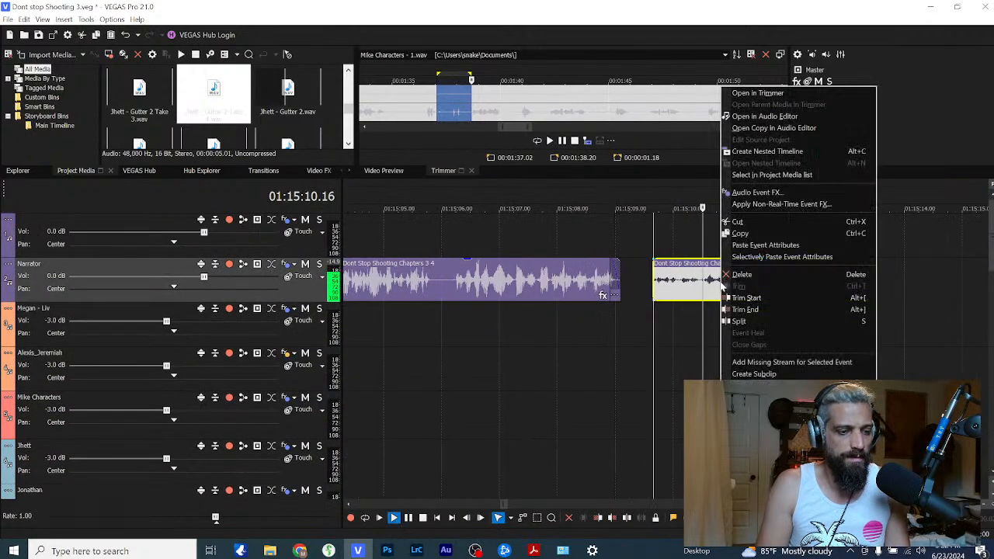
pyautogui.click(706, 301)
pyautogui.scroll(-4, 712, 316)
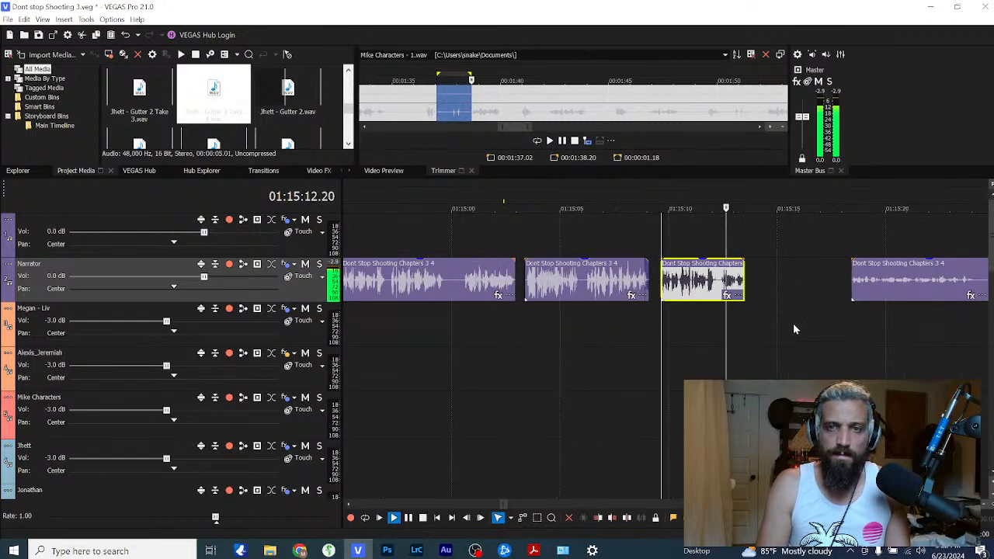
# Step: Move the next narrator piece to about one second after the preceding one, normalize it, and play across the gap
pyautogui.moveTo(858, 287); pyautogui.dragTo(780, 284)
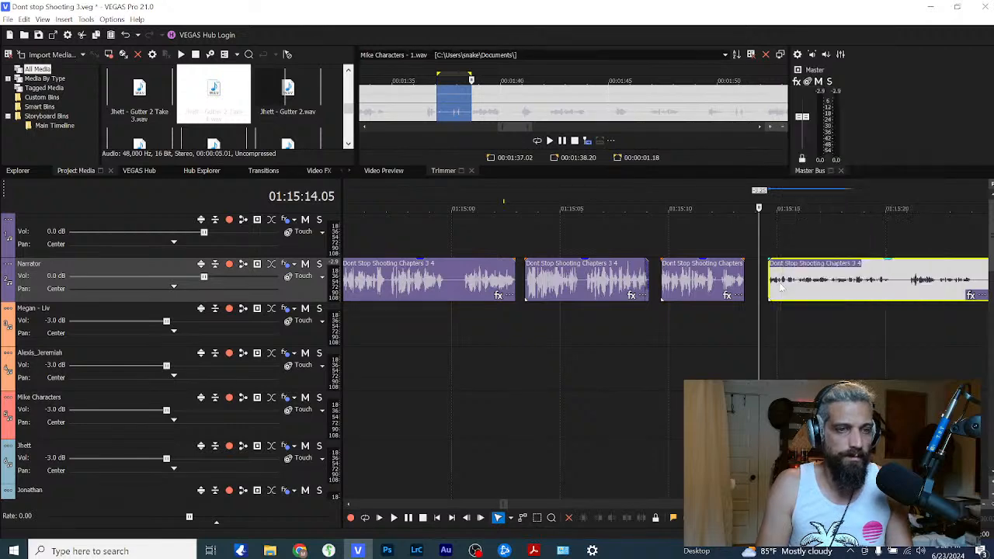
pyautogui.rightClick(797, 294)
pyautogui.click(740, 321)
pyautogui.press('space')
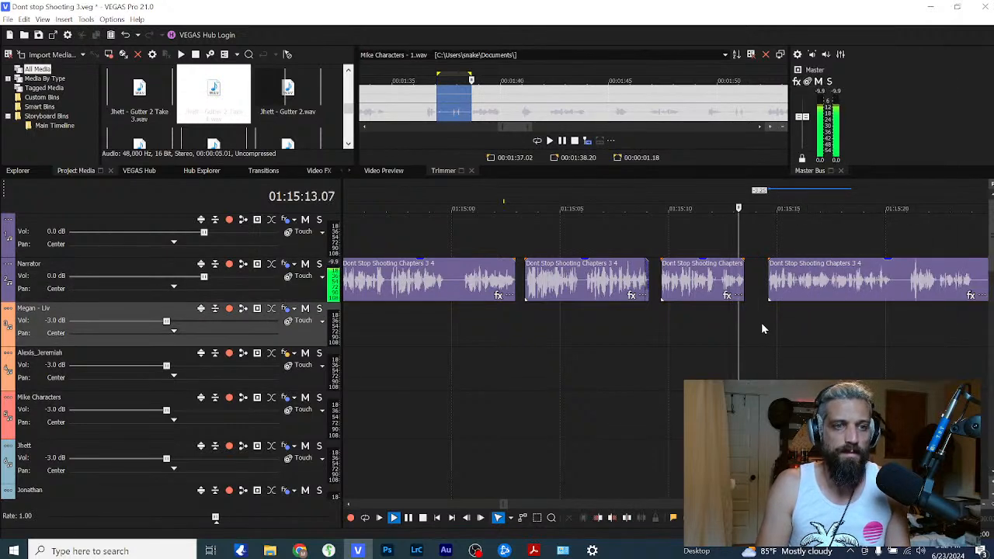
# Step: Play the moved narrator piece and split it in the pause at 01:15:20.11
pyautogui.scroll(-5, 792, 322)
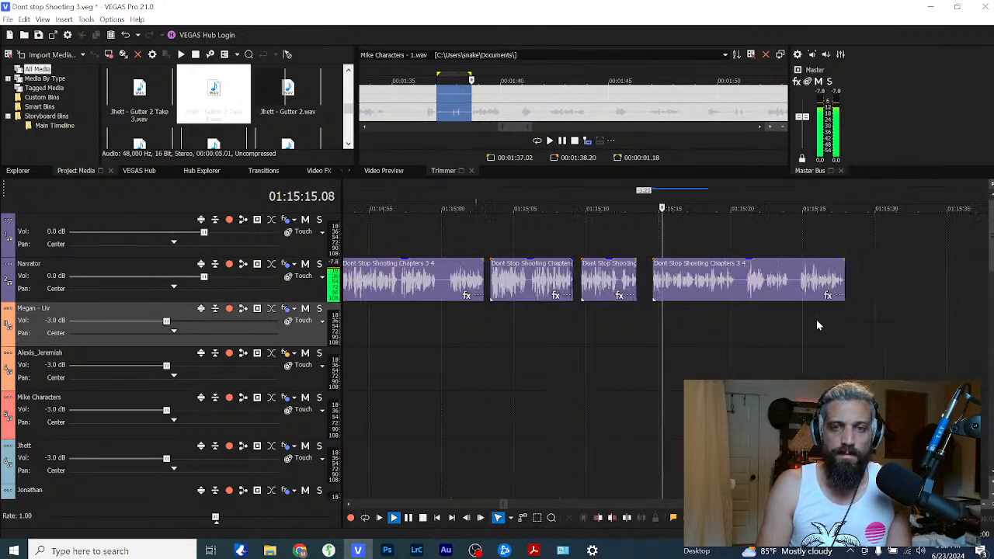
pyautogui.click(746, 317)
pyautogui.scroll(2, 742, 319)
pyautogui.scroll(-4, 741, 321)
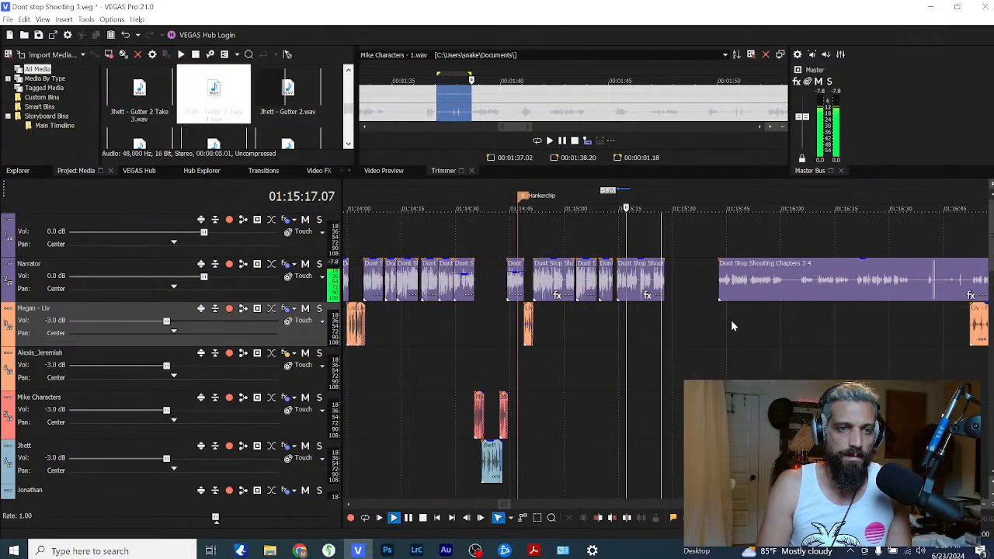
pyautogui.scroll(2, 719, 318)
pyautogui.scroll(1, 667, 306)
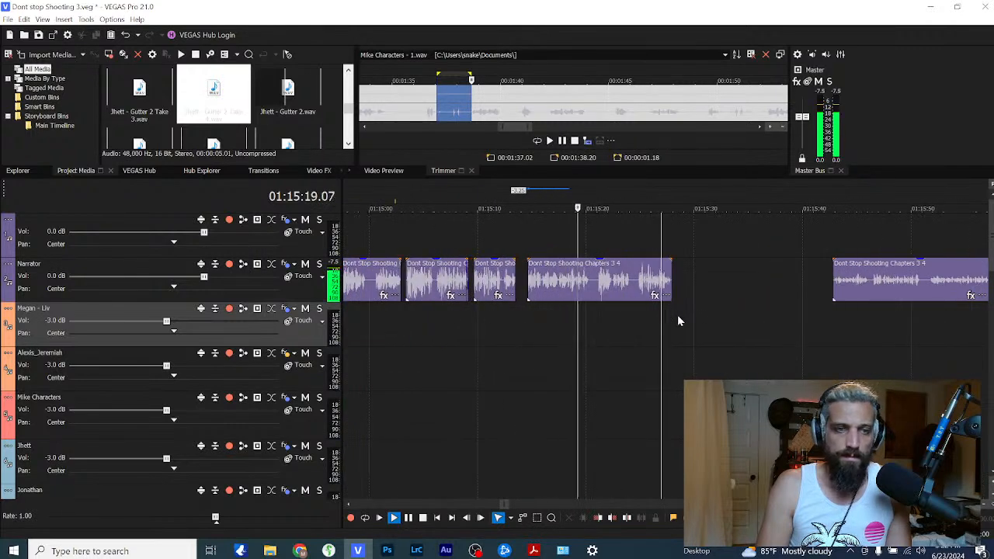
pyautogui.scroll(-3, 677, 314)
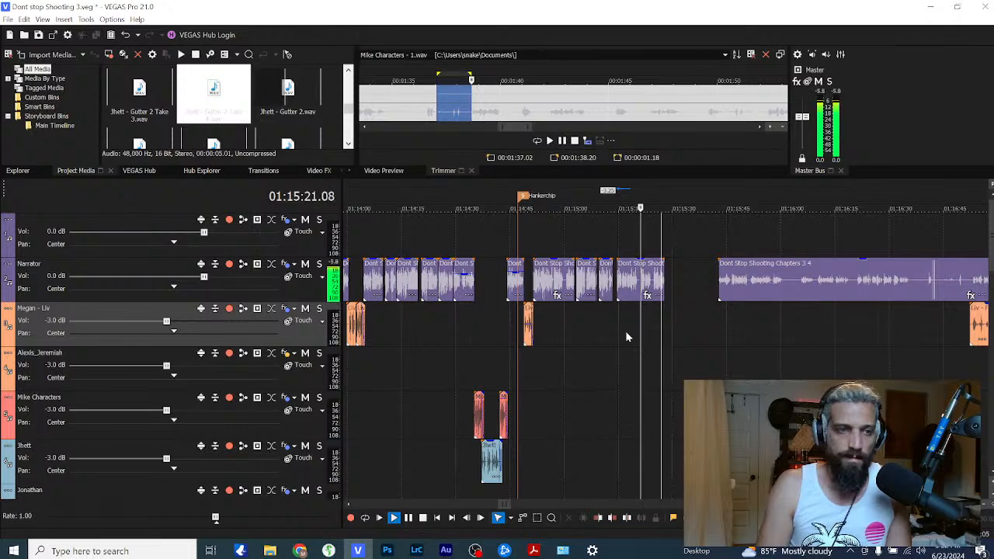
pyautogui.scroll(2, 629, 310)
pyautogui.press('space')
pyautogui.click(595, 294)
pyautogui.scroll(3, 616, 305)
pyautogui.click(646, 284)
pyautogui.press('s')
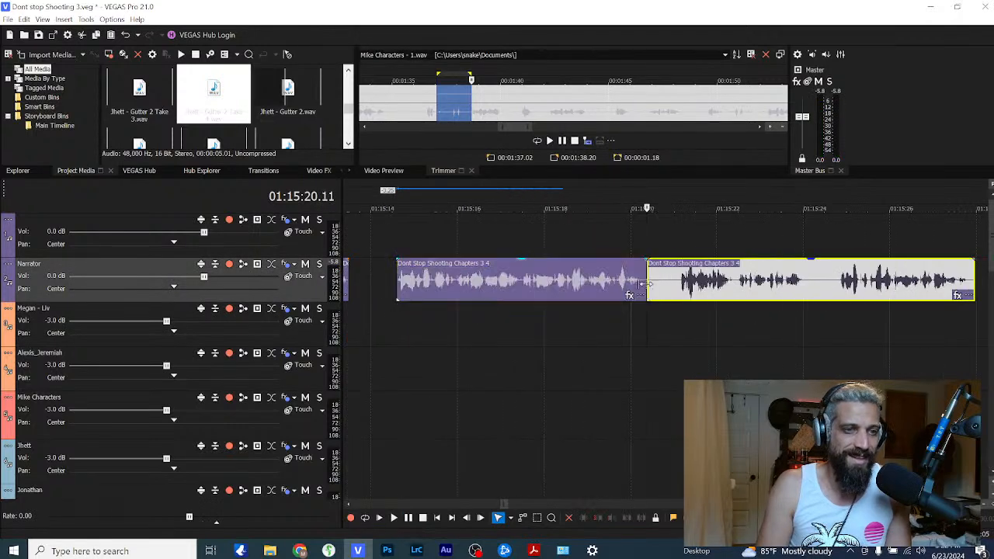
# Step: Trim about 22 frames off the start of the piece after the split and play across the gap
pyautogui.moveTo(650, 290); pyautogui.dragTo(681, 295)
pyautogui.click(611, 325)
pyautogui.press('space')
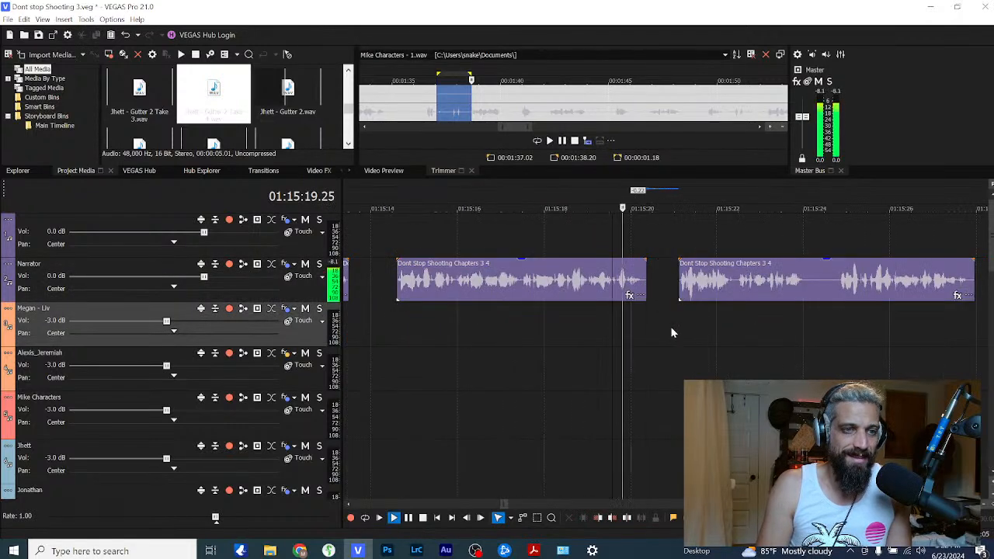
pyautogui.scroll(-2, 699, 329)
# Step: Split the narrator piece in the pause near 01:15:24.00 and trim about 24 frames off the start of the remaining piece
pyautogui.click(699, 289)
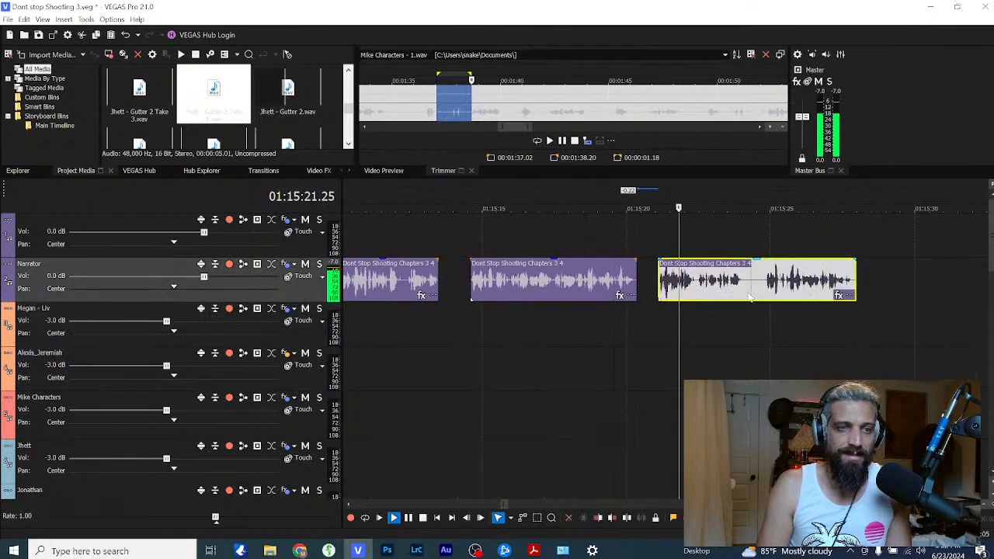
pyautogui.scroll(2, 700, 314)
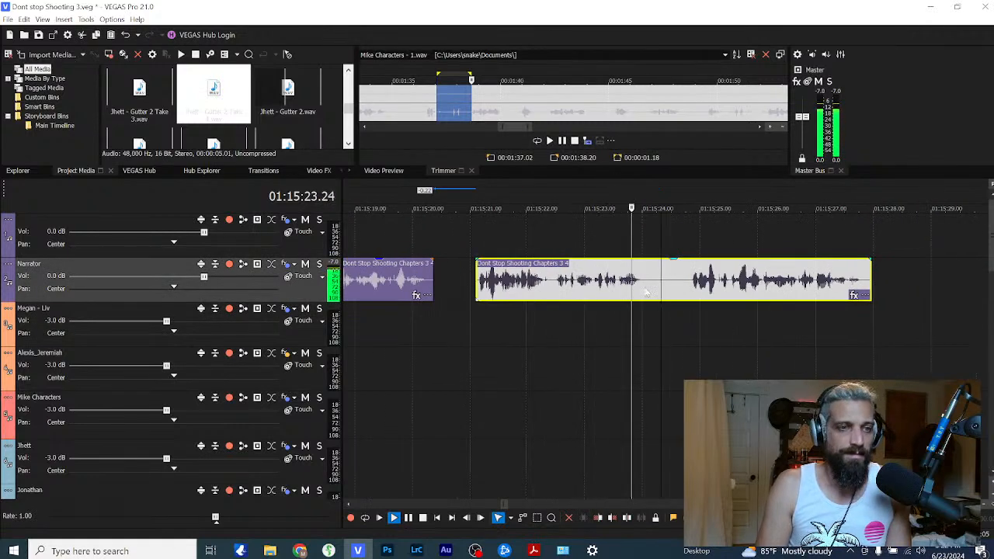
pyautogui.press('s')
pyautogui.moveTo(646, 294); pyautogui.dragTo(685, 296)
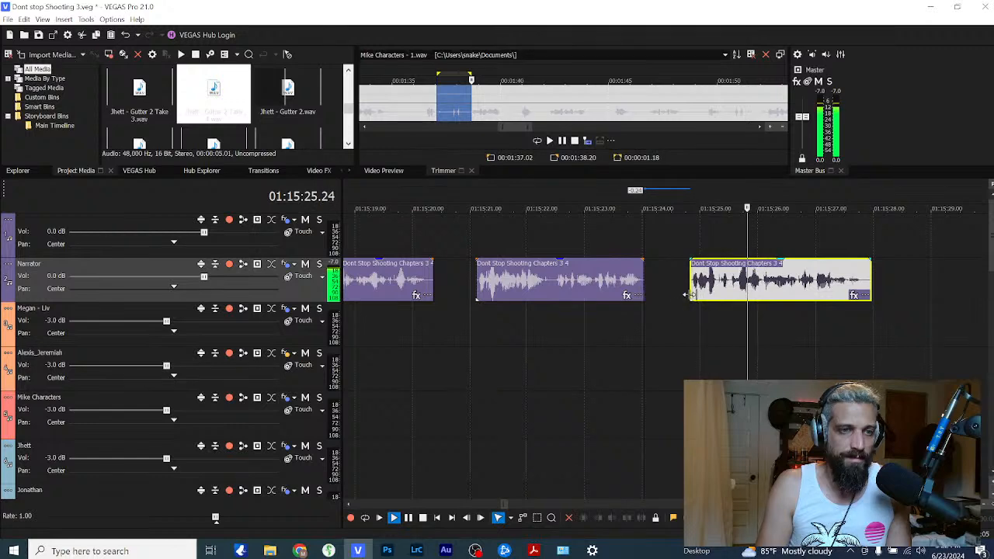
# Step: Trim a few frames off the end of the narrator piece ending near 01:15:28 and play its ending
pyautogui.scroll(-4, 723, 325)
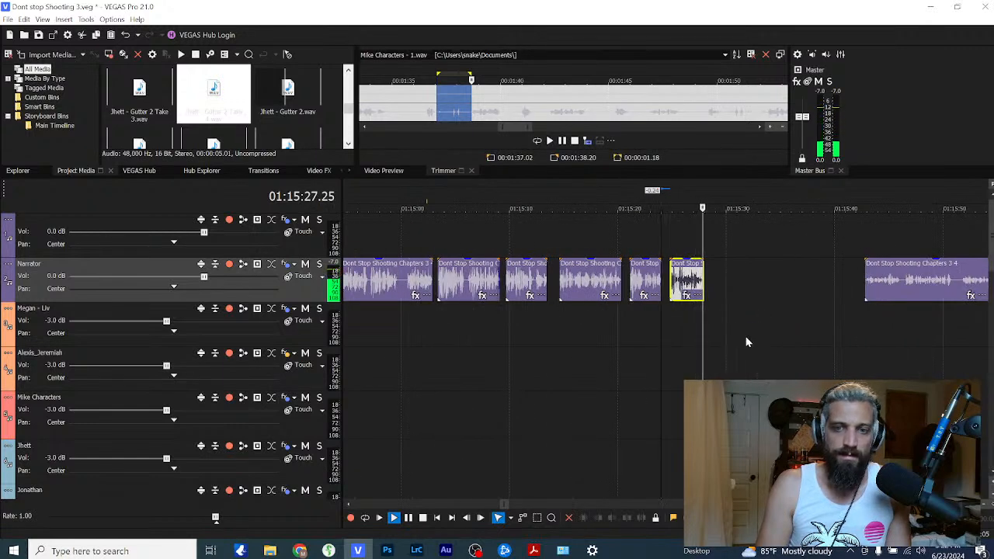
pyautogui.scroll(-3, 752, 336)
pyautogui.scroll(5, 667, 317)
pyautogui.scroll(3, 668, 316)
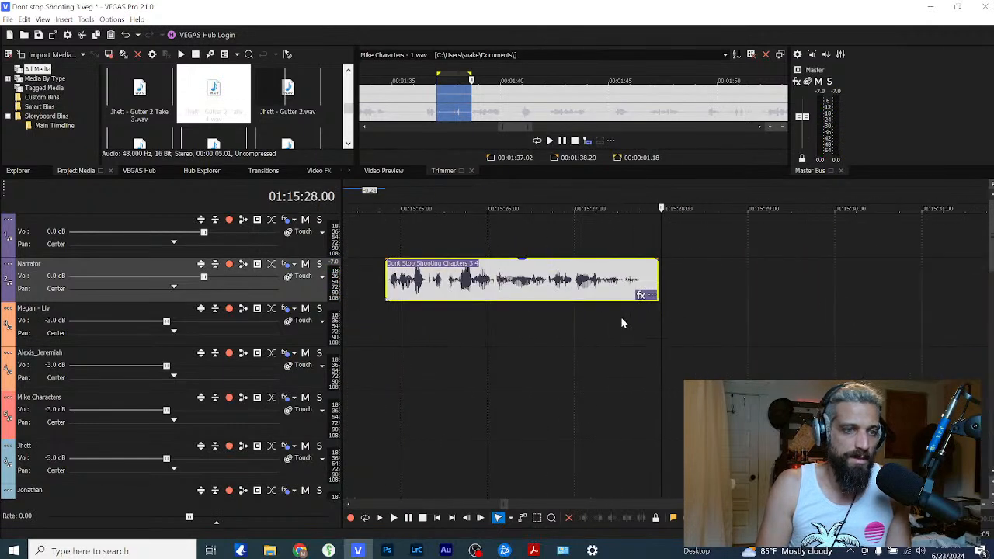
pyautogui.click(621, 319)
pyautogui.press('space')
pyautogui.press('space')
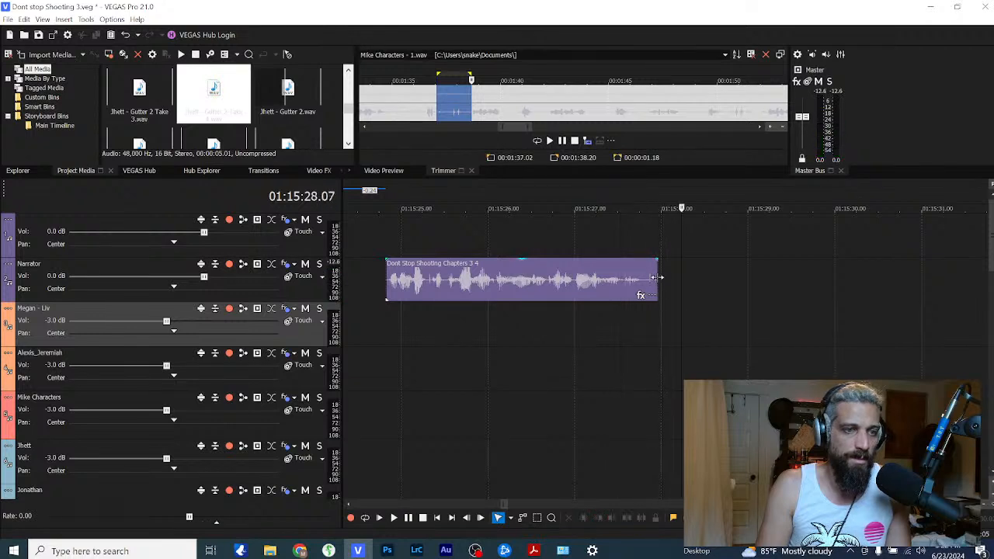
pyautogui.moveTo(657, 278)
pyautogui.mouseDown()
pyautogui.moveTo(645, 295)
pyautogui.moveTo(647, 276)
pyautogui.mouseUp()
pyautogui.click(630, 320)
pyautogui.press('space')
pyautogui.click(627, 349)
pyautogui.press('space')
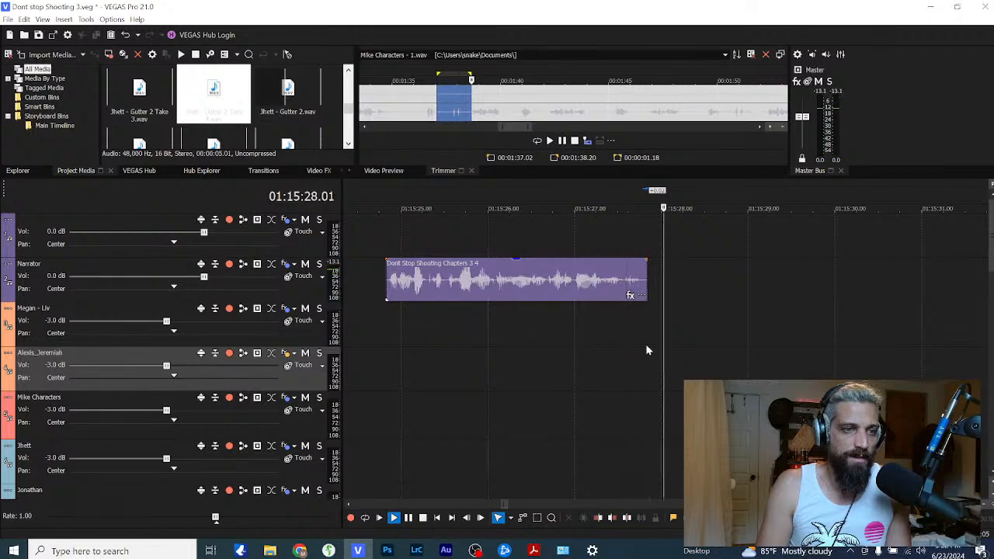
pyautogui.press('space')
pyautogui.click(630, 339)
# Step: Move the Jeremiah full-track event to start where the narrator piece ends near 01:15:28, and place the playback cursor at 01:15:26.25
pyautogui.scroll(-10, 650, 338)
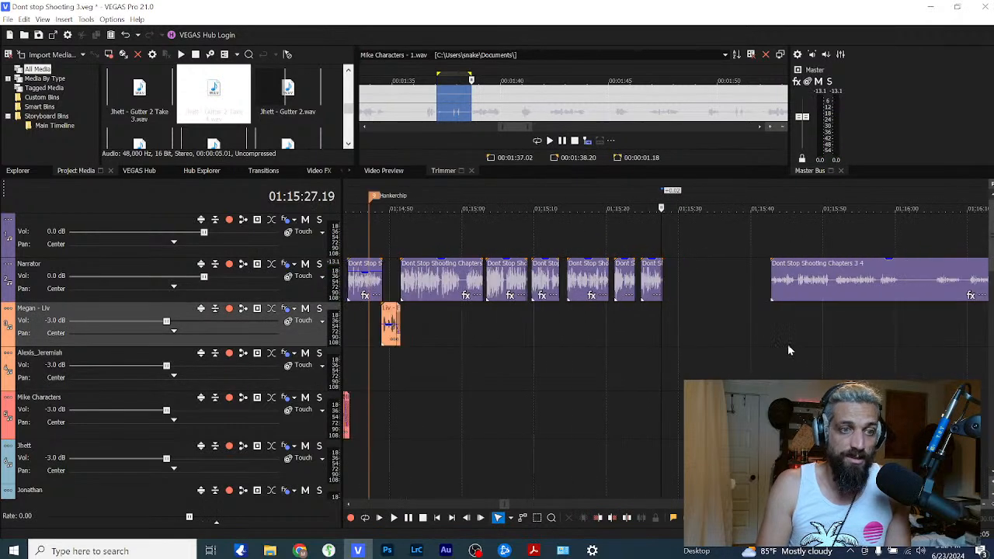
pyautogui.scroll(-6, 666, 329)
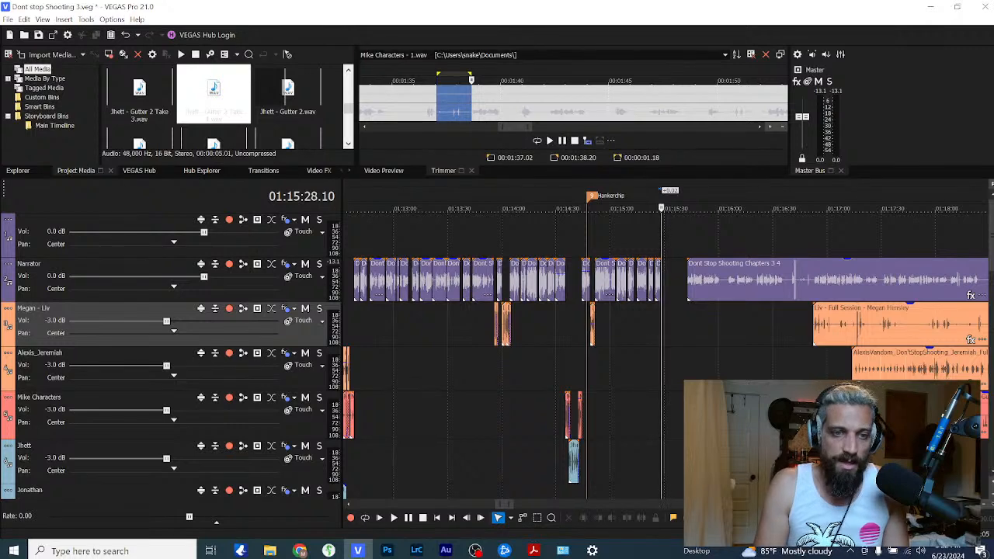
pyautogui.moveTo(885, 368); pyautogui.dragTo(659, 374)
pyautogui.scroll(4, 695, 368)
pyautogui.scroll(3, 667, 371)
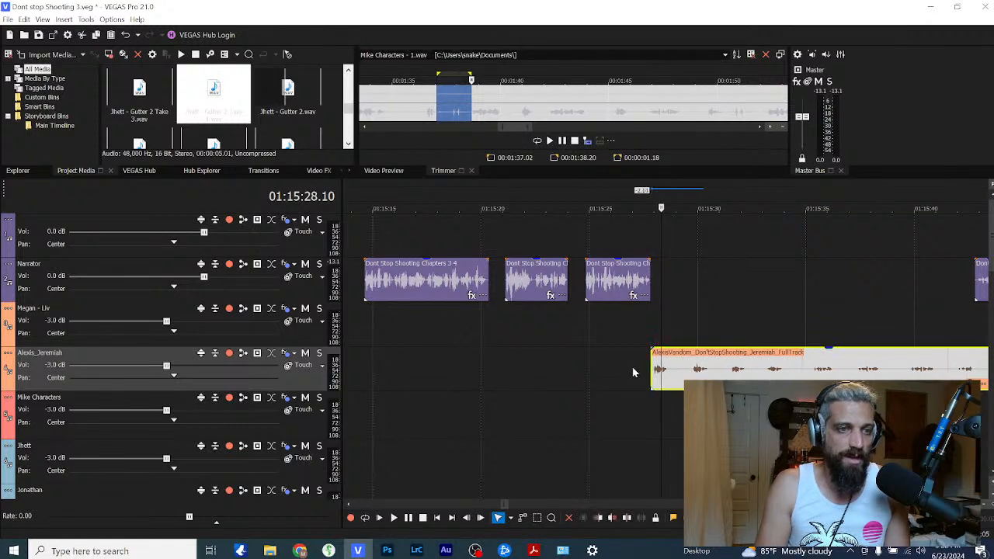
pyautogui.click(630, 373)
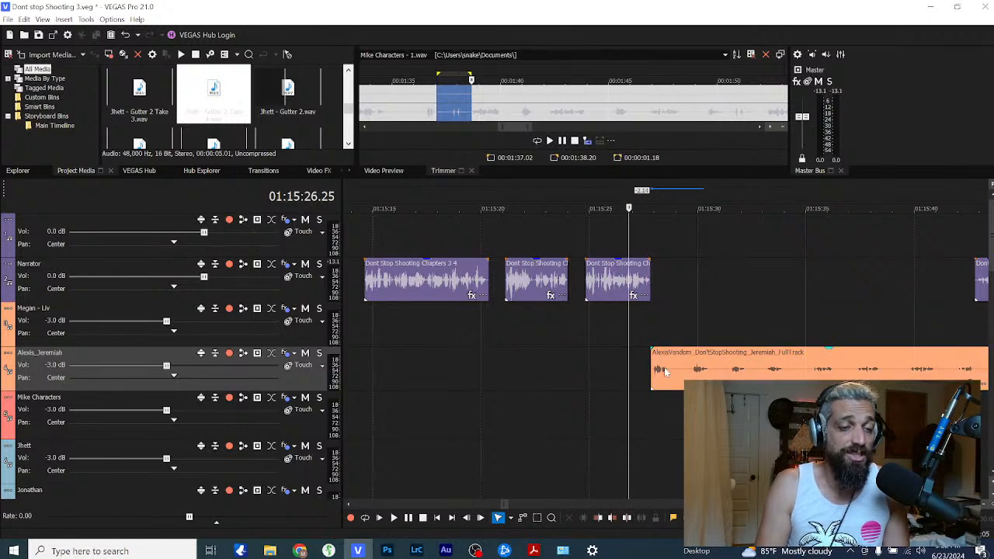
# Step: Play the opening lines of the Jeremiah full-track event, replaying from its second line near 01:15:30
pyautogui.press('space')
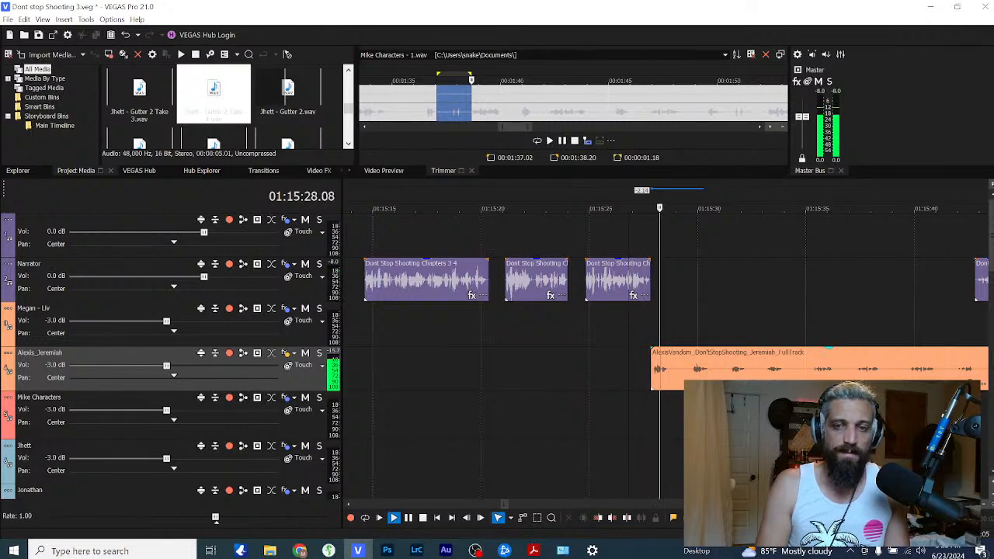
pyautogui.press('space')
pyautogui.click(694, 374)
pyautogui.press('space')
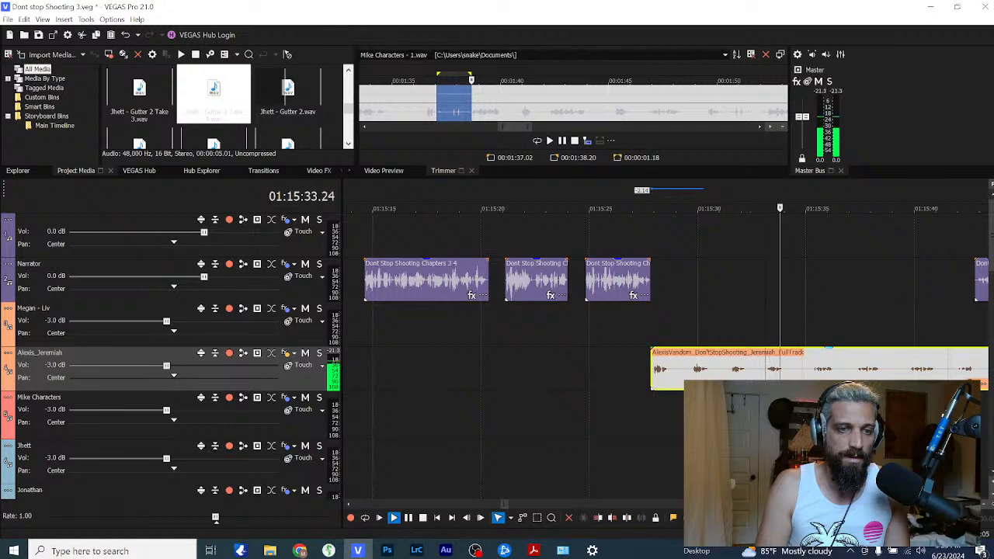
pyautogui.press('space')
pyautogui.click(693, 374)
pyautogui.press('space')
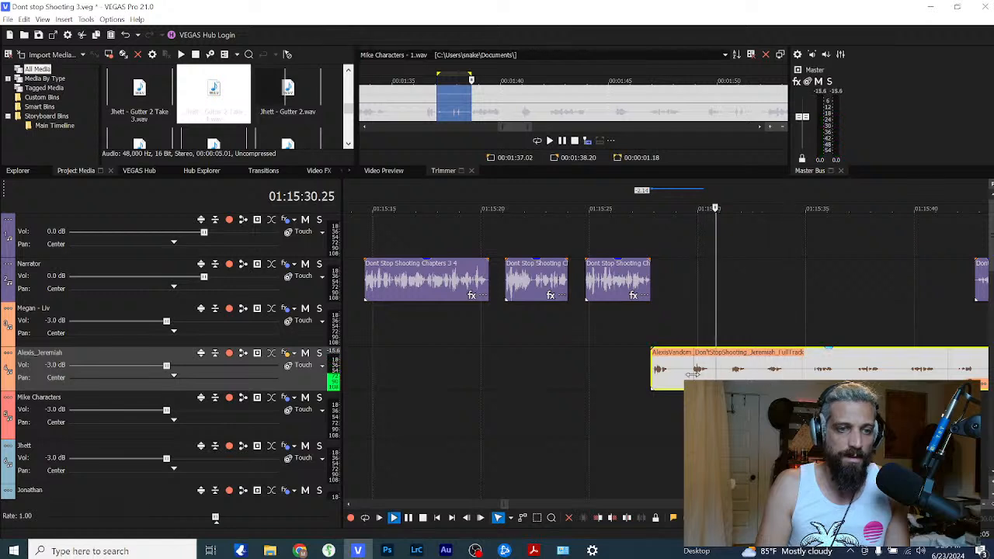
# Step: Isolate Jeremiah's second line as a short piece near 01:15:27.15 and shift the rest of his track to about 01:15:35
pyautogui.moveTo(688, 375); pyautogui.dragTo(664, 372)
pyautogui.press('s')
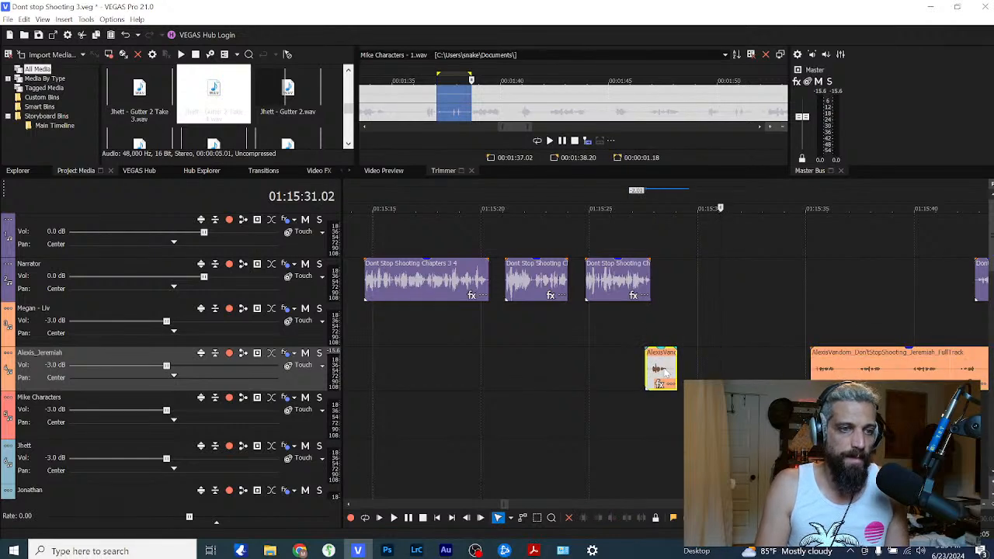
pyautogui.click(645, 337)
pyautogui.scroll(3, 645, 336)
pyautogui.rightClick(684, 370)
pyautogui.click(639, 343)
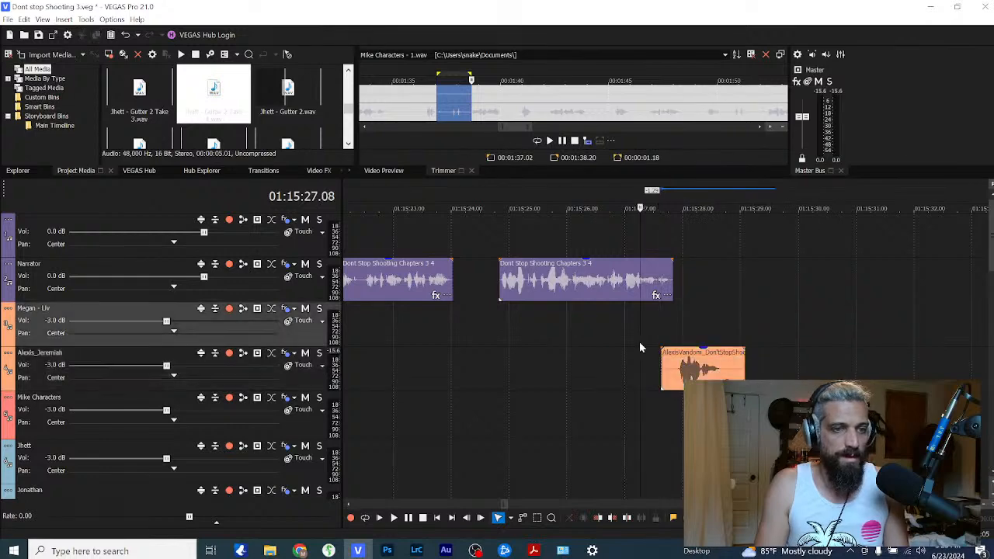
# Step: Nudge the short Jeremiah line 6 frames later to start at the narrator piece's end near 01:15:28, and play the transition
pyautogui.press('space')
pyautogui.press('space')
pyautogui.moveTo(702, 370); pyautogui.dragTo(715, 371)
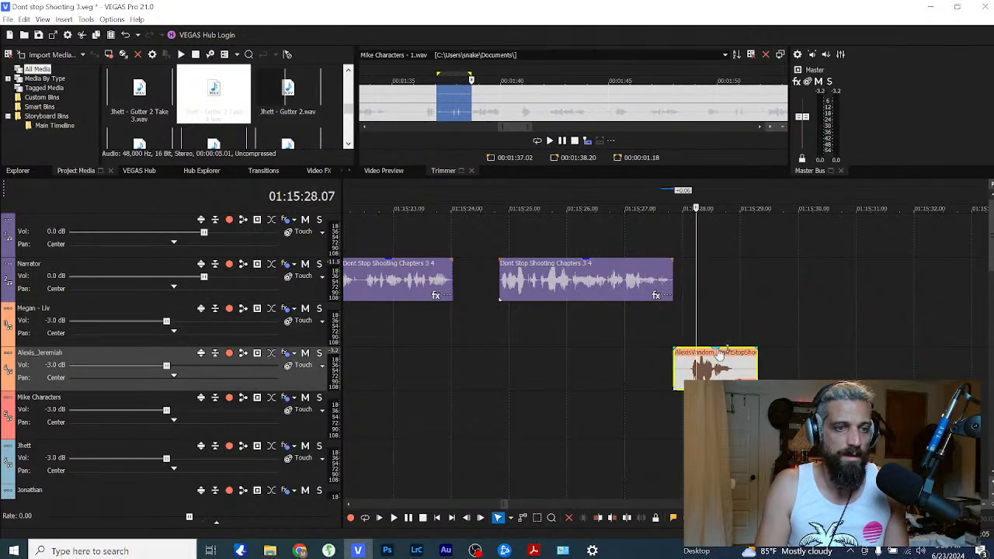
pyautogui.click(657, 366)
pyautogui.press('space')
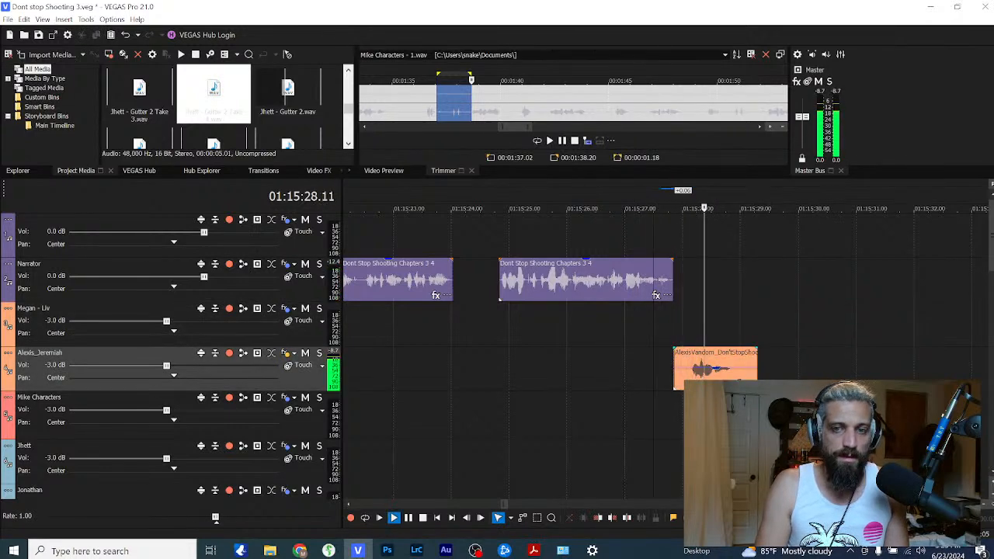
pyautogui.scroll(-5, 870, 334)
pyautogui.press('space')
# Step: Move the Liv full-session event to start where the short Jeremiah line ends near 01:15:29, and play its beginning
pyautogui.scroll(-2, 871, 333)
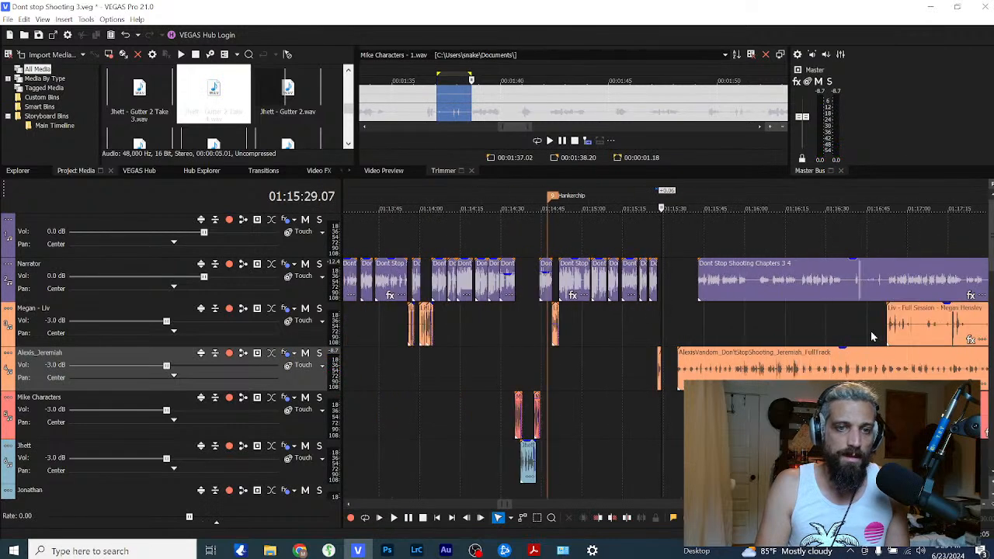
pyautogui.moveTo(908, 336); pyautogui.dragTo(682, 335)
pyautogui.click(670, 334)
pyautogui.scroll(4, 647, 334)
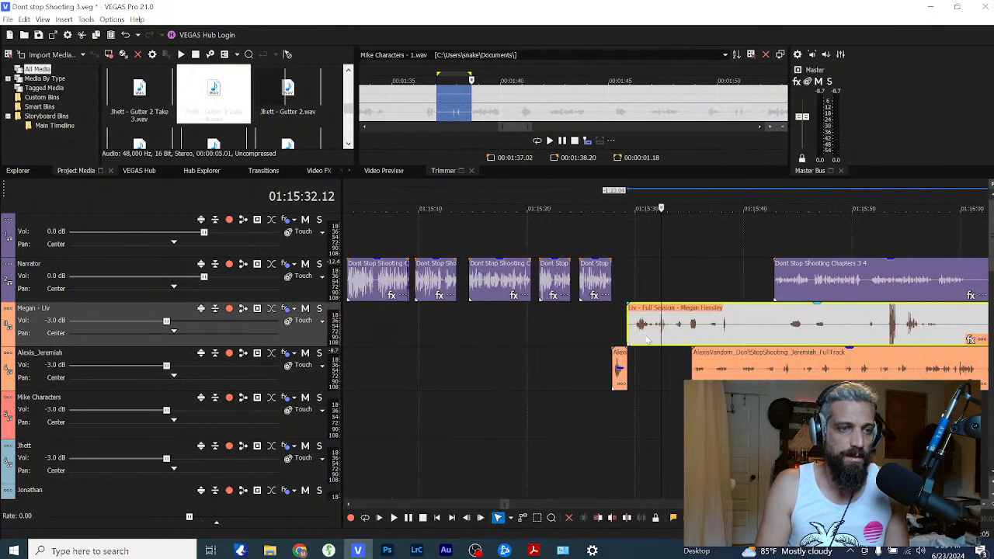
pyautogui.click(630, 339)
pyautogui.press('space')
pyautogui.press('space')
# Step: Audition Liv's session from about 01:15:35 and shift the remaining Jeremiah event later to start at about 01:16:12
pyautogui.moveTo(757, 357); pyautogui.dragTo(888, 357)
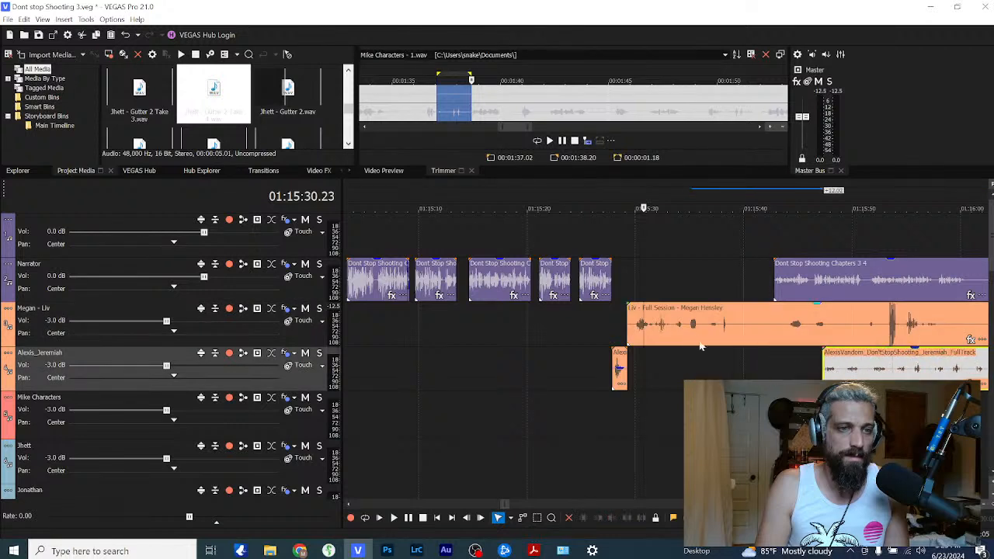
pyautogui.click(697, 341)
pyautogui.press('space')
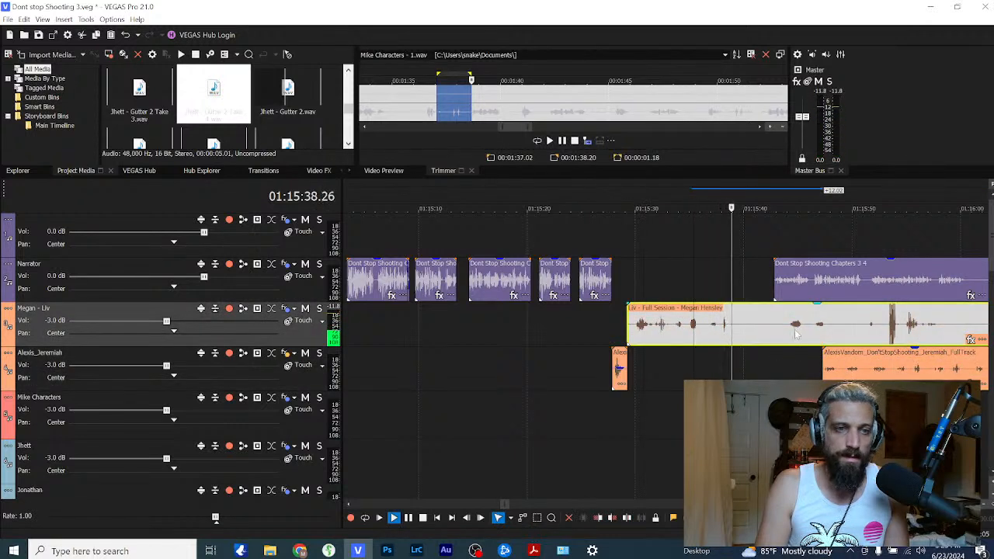
pyautogui.press('space')
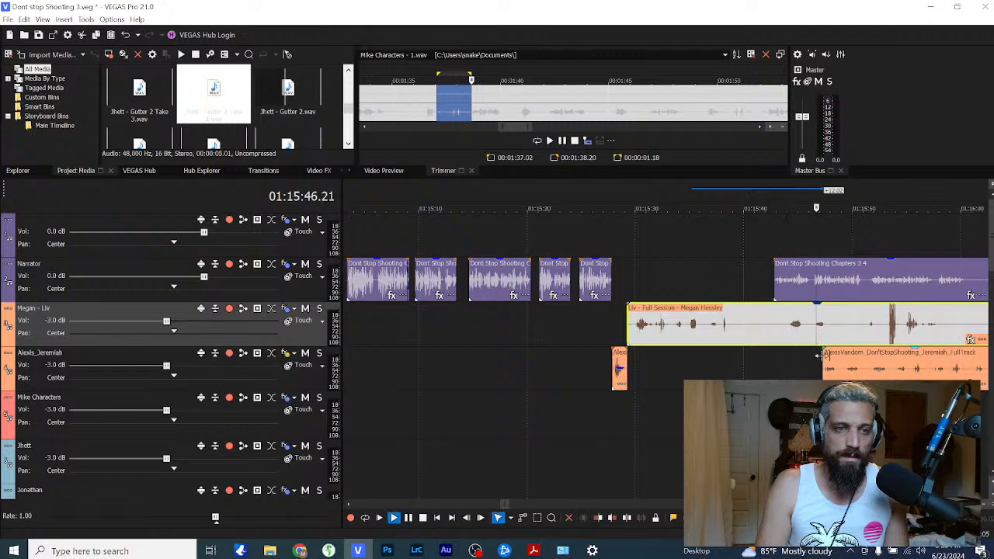
pyautogui.press('space')
pyautogui.scroll(-3, 805, 369)
pyautogui.moveTo(777, 368); pyautogui.dragTo(913, 367)
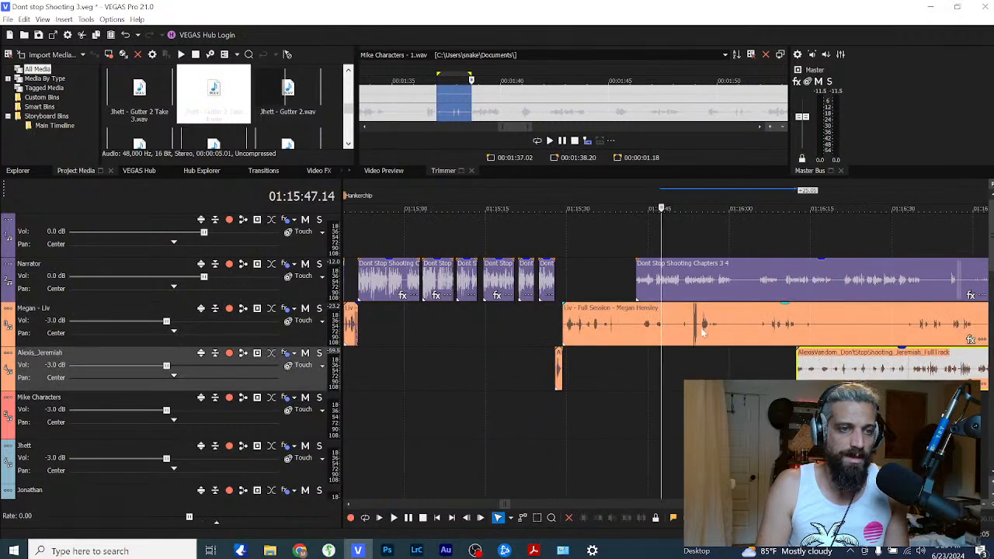
# Step: Audition Liv's session, remove its part before about 01:16:06, and move the remainder to start near 01:15:28
pyautogui.click(701, 332)
pyautogui.press('space')
pyautogui.press('space')
pyautogui.click(770, 341)
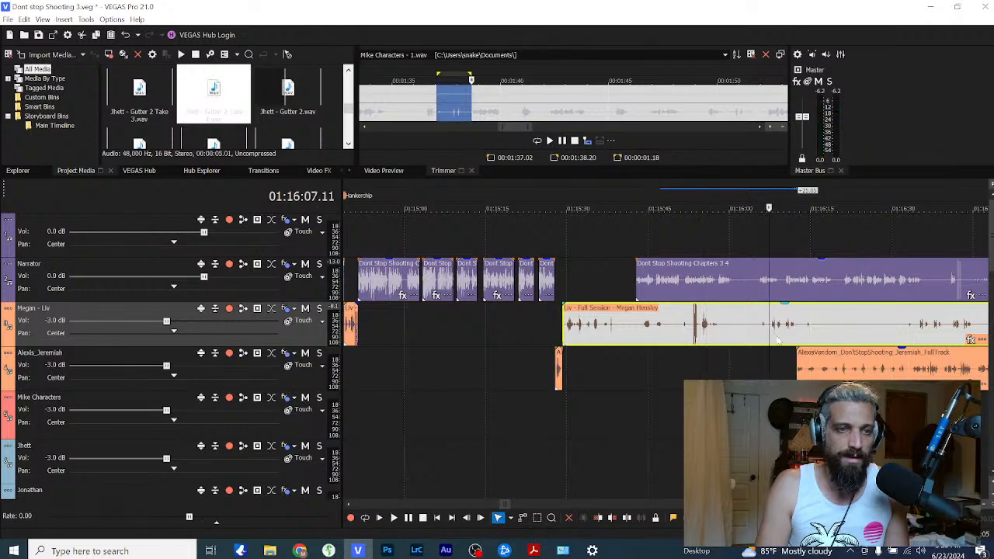
pyautogui.press('space')
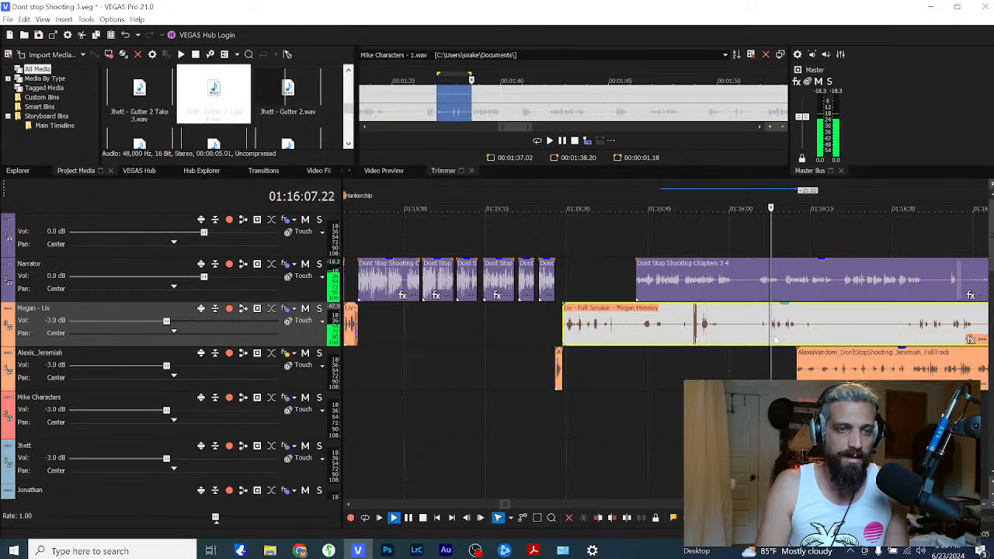
pyautogui.press('space')
pyautogui.moveTo(562, 324)
pyautogui.mouseDown()
pyautogui.moveTo(765, 322)
pyautogui.moveTo(554, 323)
pyautogui.mouseUp()
# Step: Audition Liv's lines between 01:15:57 and 01:16:06, split her event near 01:16:03, and delete the part before the split
pyautogui.click(715, 332)
pyautogui.scroll(1, 722, 340)
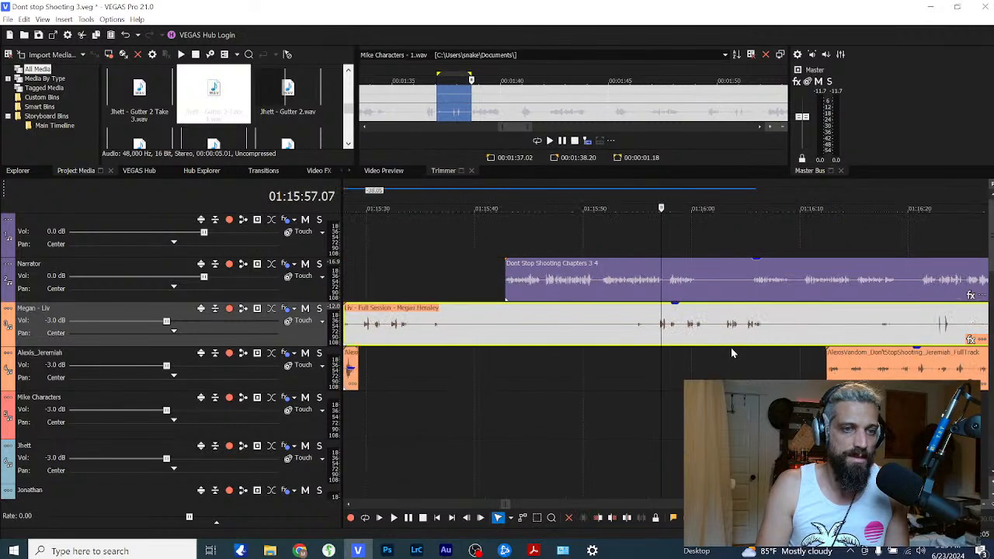
pyautogui.click(749, 337)
pyautogui.press('space')
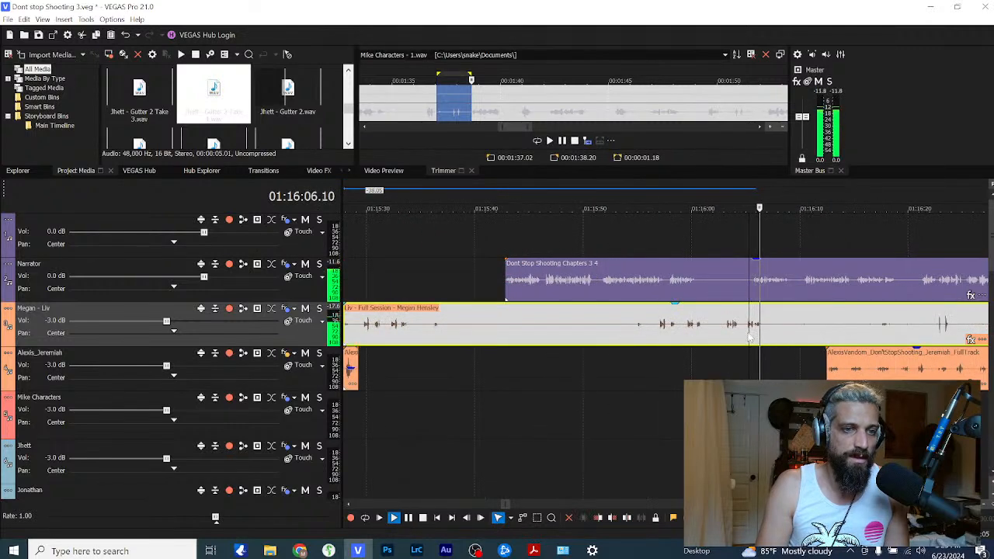
pyautogui.click(745, 339)
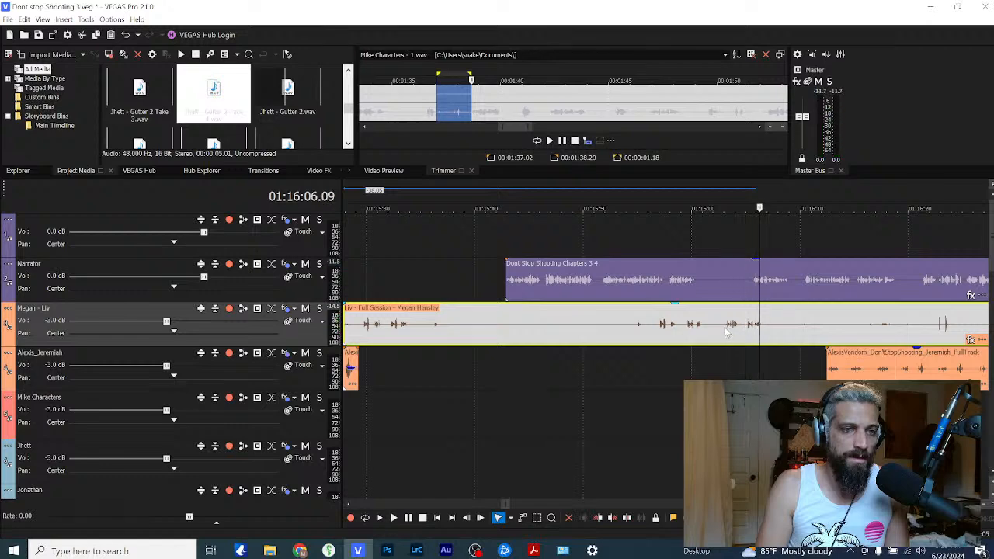
pyautogui.click(737, 340)
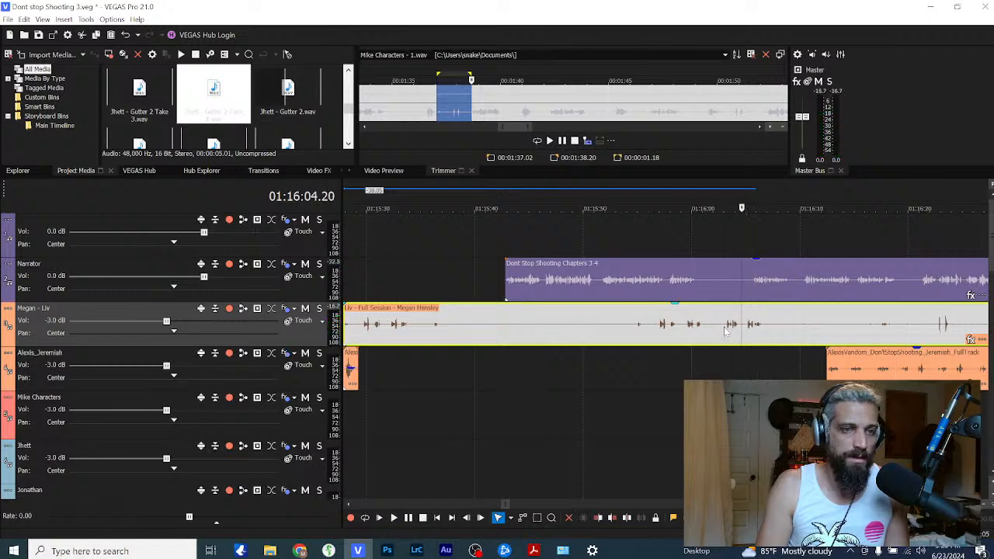
pyautogui.click(725, 340)
pyautogui.press('space')
pyautogui.press('s')
pyautogui.press('Delete')
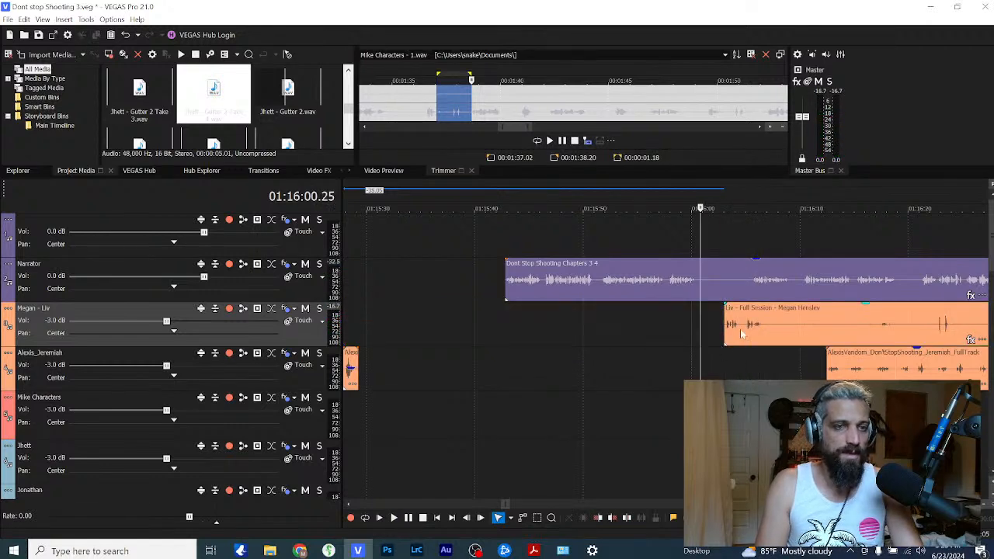
# Step: Split off Liv's line, place it after Jeremiah's near 01:15:29, and shift the rest of her session to about 01:16:22
pyautogui.click(744, 339)
pyautogui.scroll(-2, 735, 345)
pyautogui.moveTo(655, 322); pyautogui.dragTo(412, 333)
pyautogui.moveTo(663, 329); pyautogui.dragTo(785, 329)
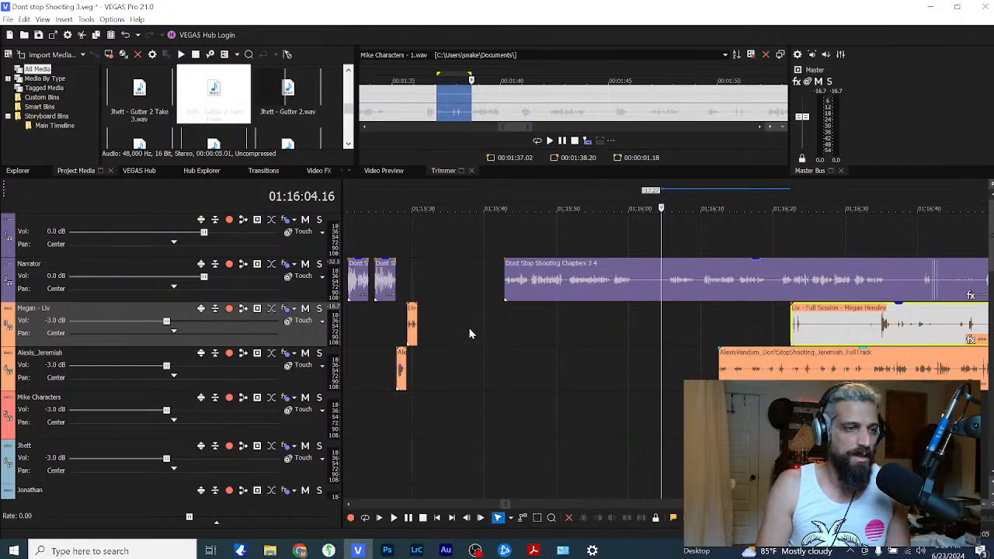
# Step: Move the Jhett - Gutter 2 Take 3 event from the Mike Characters track to the Jhett track, starting near 01:15:29
pyautogui.click(424, 349)
pyautogui.scroll(3, 494, 374)
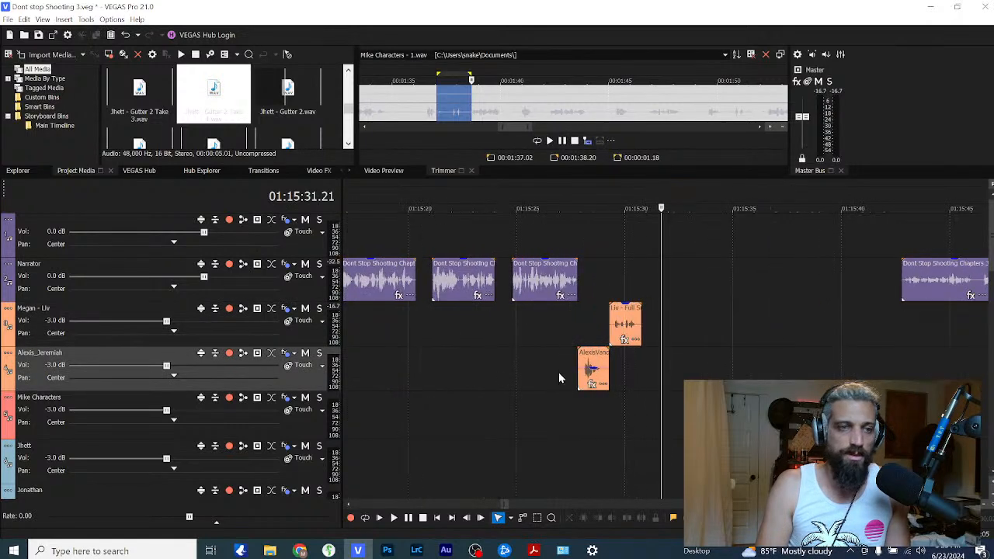
pyautogui.scroll(-10, 497, 357)
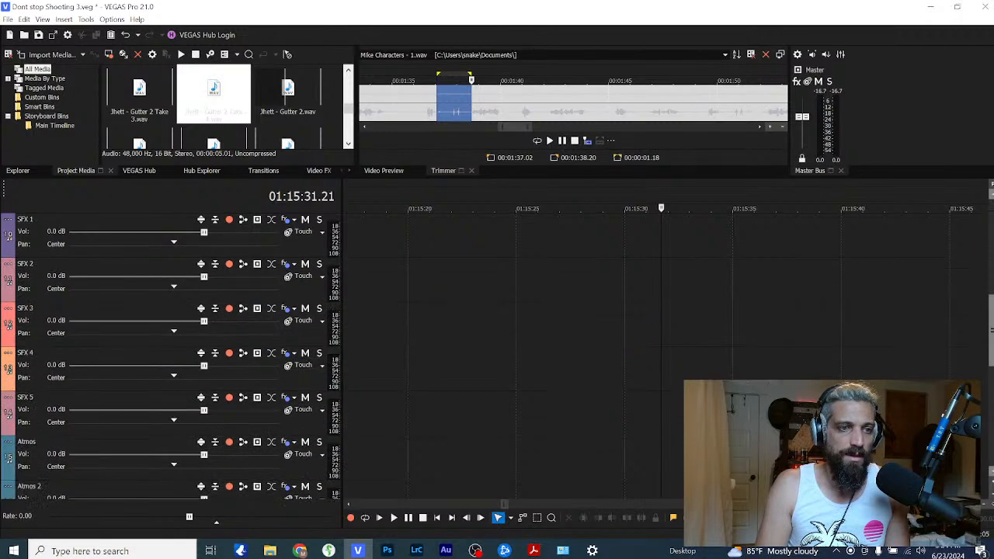
pyautogui.scroll(6, 497, 357)
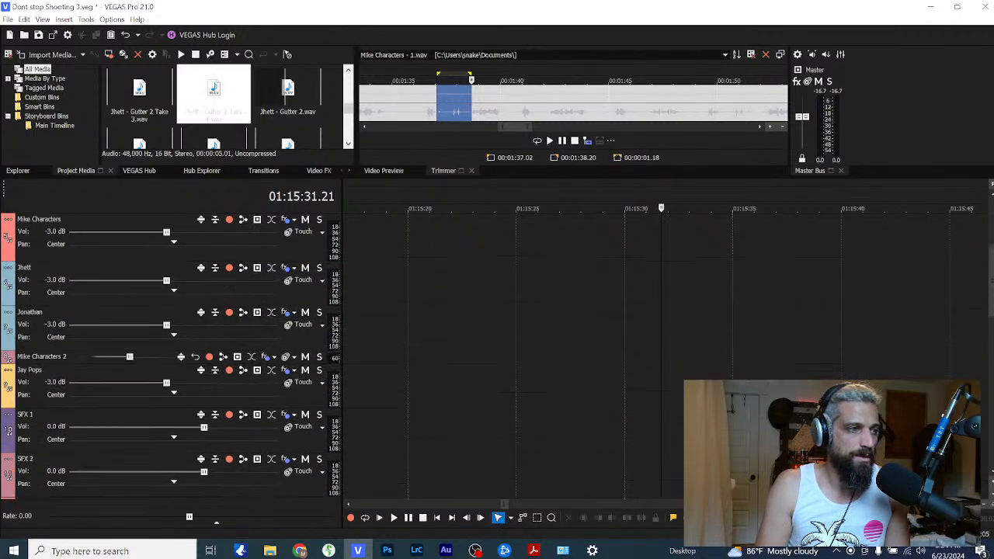
pyautogui.scroll(1, 497, 358)
pyautogui.scroll(-8, 708, 324)
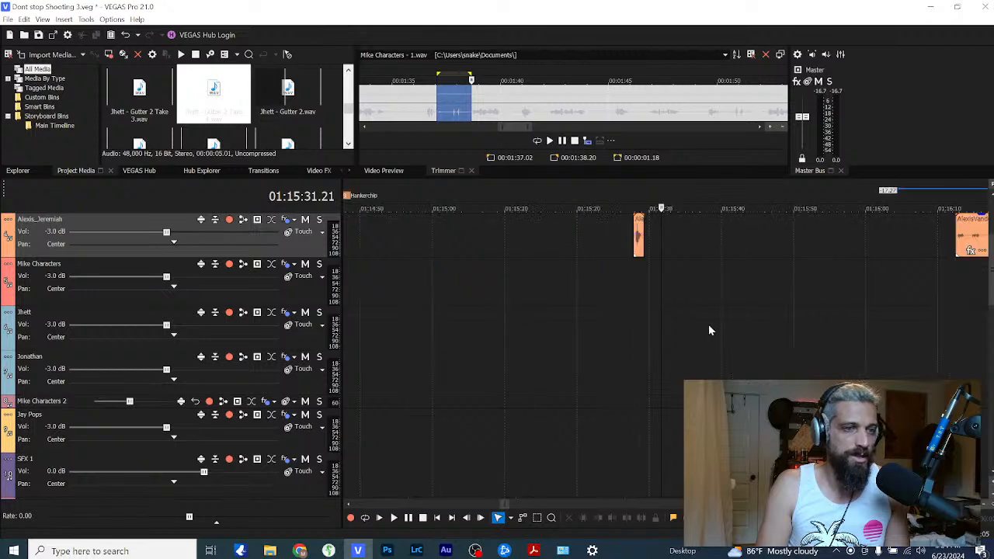
pyautogui.scroll(-2, 713, 326)
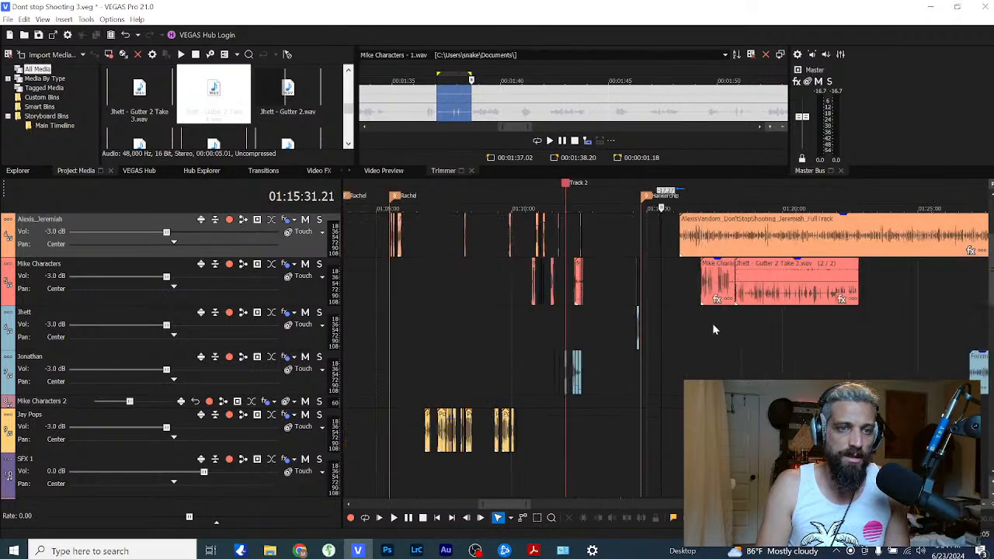
pyautogui.scroll(4, 674, 335)
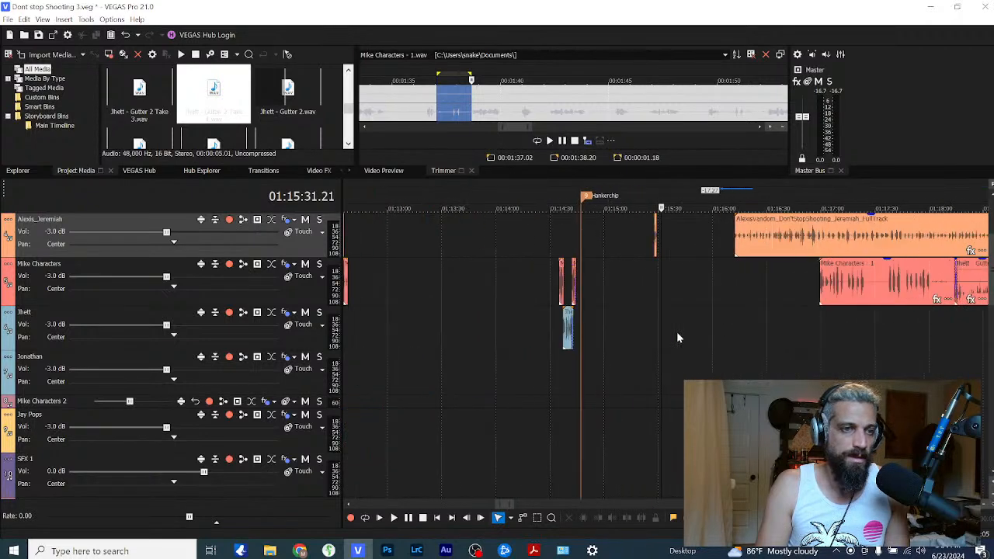
pyautogui.scroll(-2, 773, 343)
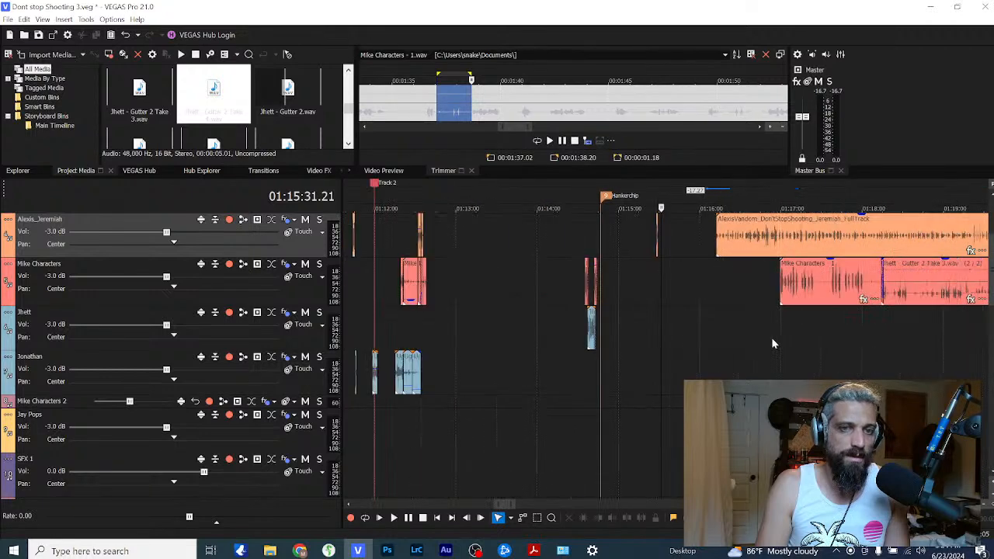
pyautogui.moveTo(900, 296); pyautogui.dragTo(695, 330)
pyautogui.scroll(5, 655, 353)
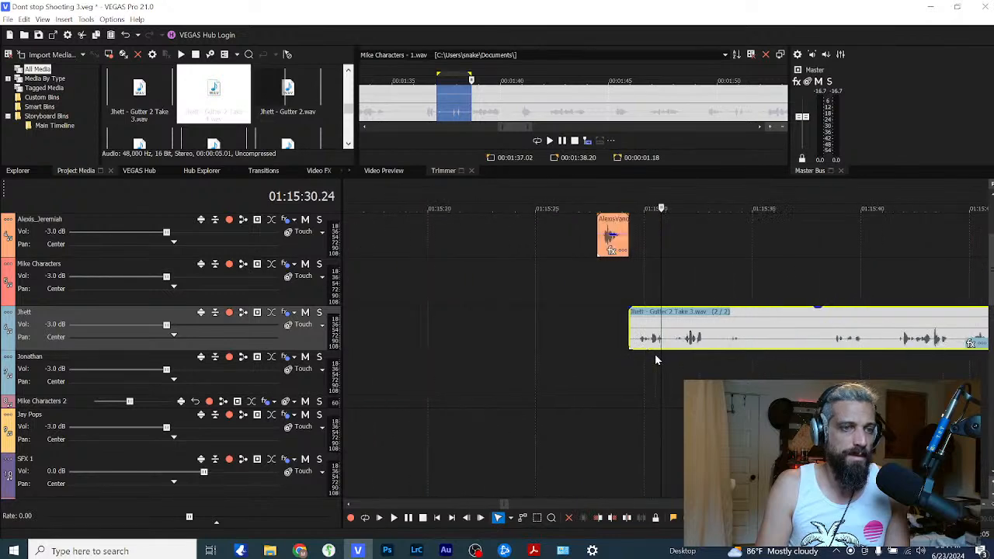
# Step: Play through the Jhett - Gutter 2 Take 3 event from about 01:15:30 to review its lines
pyautogui.press('space')
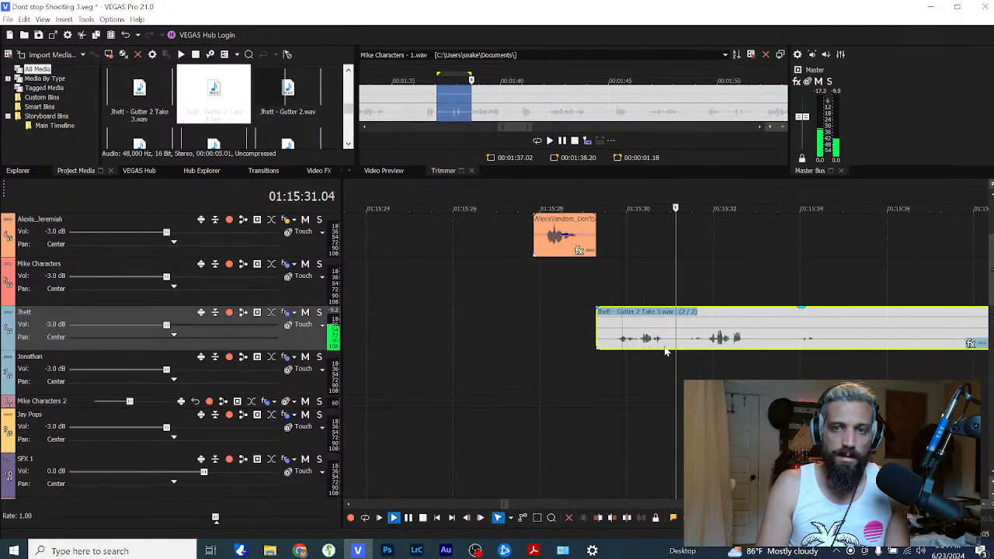
pyautogui.scroll(-3, 667, 349)
pyautogui.scroll(-1, 696, 347)
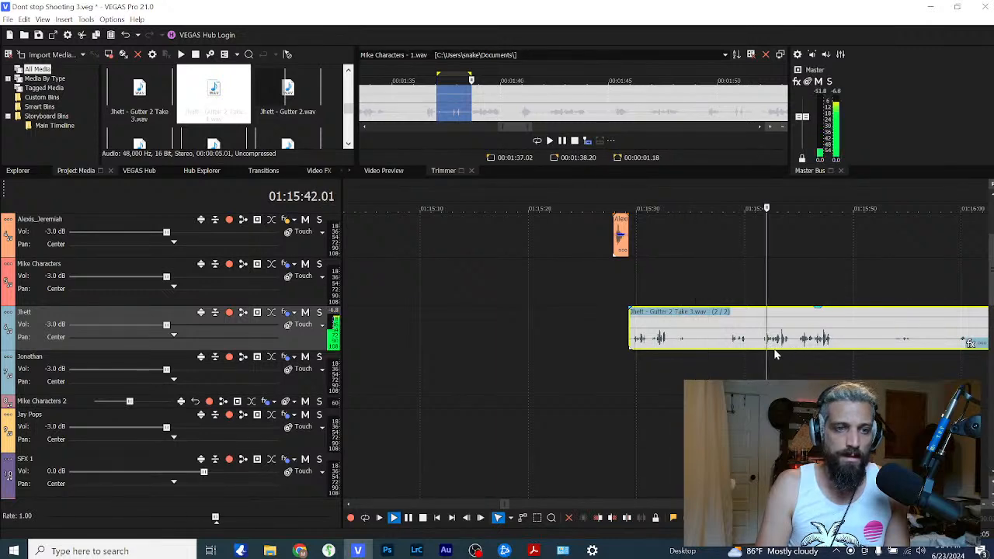
pyautogui.scroll(4, 699, 350)
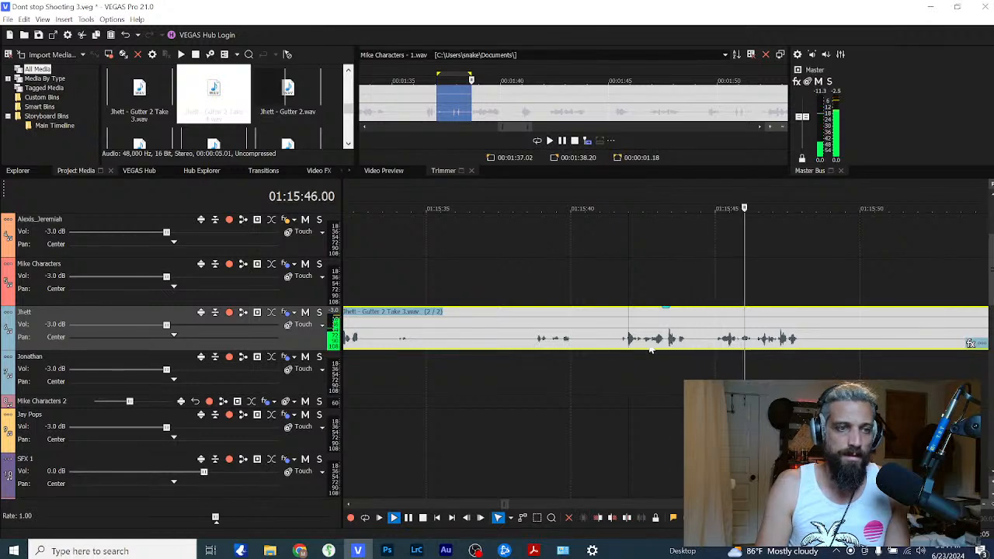
# Step: Find the start of the usable line in the Jhett - Gutter 2 Take 3 clip and cut away everything before 01:15:41.18
pyautogui.scroll(-5, 717, 354)
pyautogui.click(858, 355)
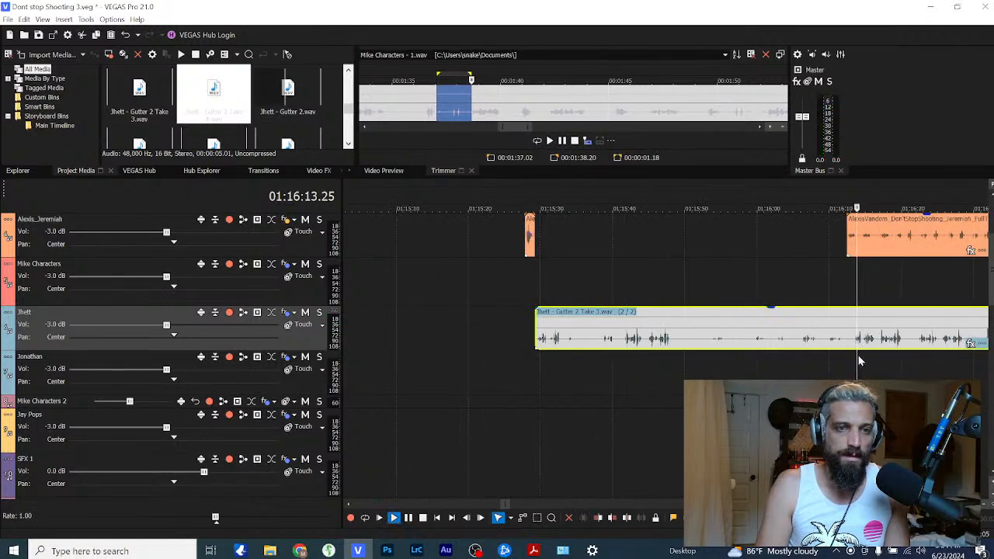
pyautogui.click(805, 351)
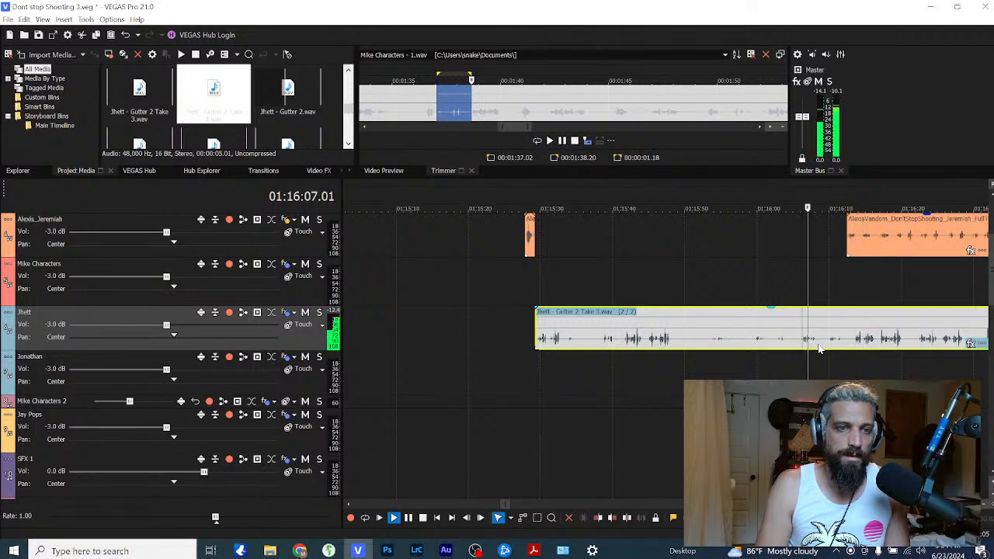
pyautogui.press('Return')
pyautogui.click(757, 352)
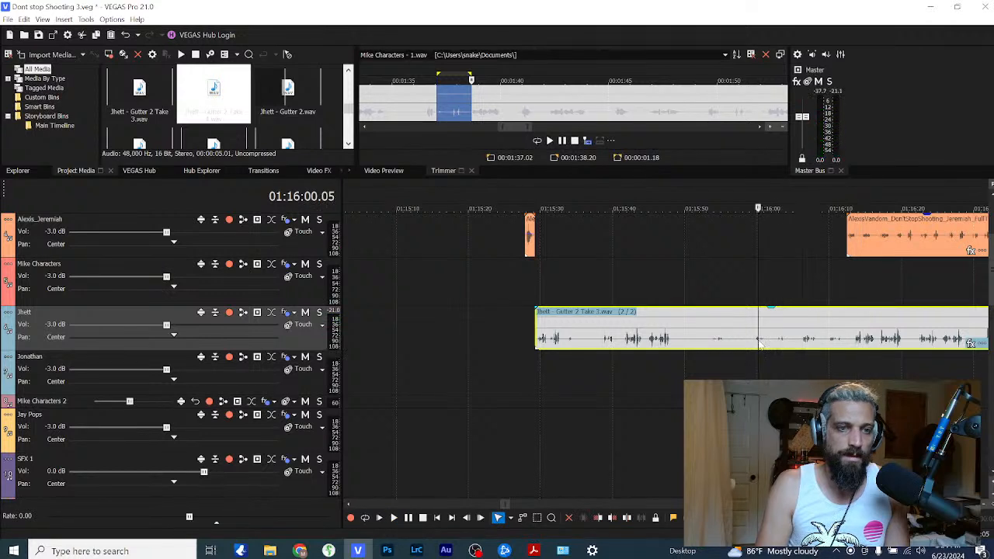
pyautogui.click(648, 352)
pyautogui.scroll(3, 654, 351)
pyautogui.click(588, 347)
pyautogui.press('Return')
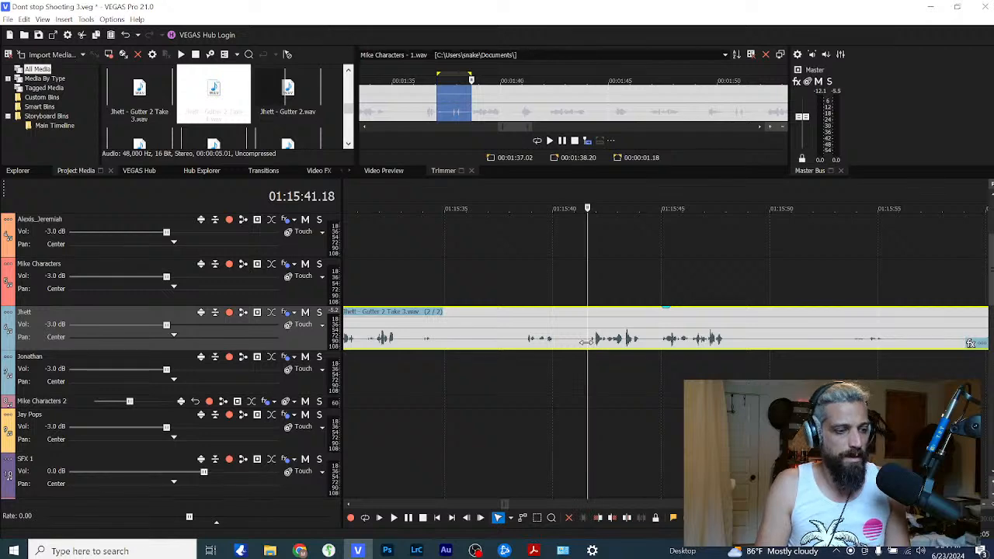
pyautogui.press('s')
pyautogui.click(541, 339)
pyautogui.press('Delete')
# Step: Move the trimmed Jhett clip earlier so it starts where the short Liv clip ends
pyautogui.scroll(-3, 561, 329)
pyautogui.moveTo(715, 337); pyautogui.dragTo(628, 337)
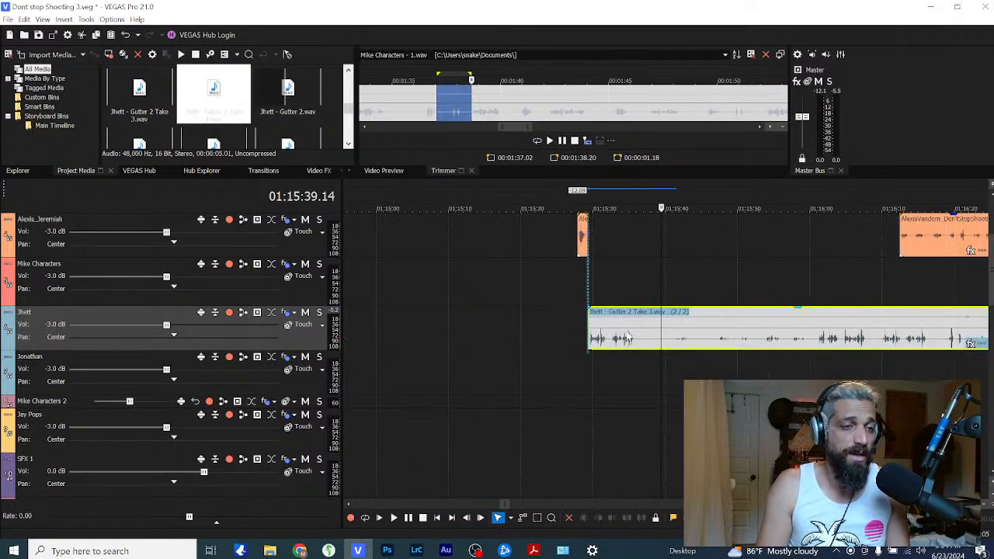
pyautogui.scroll(2, 990, 283)
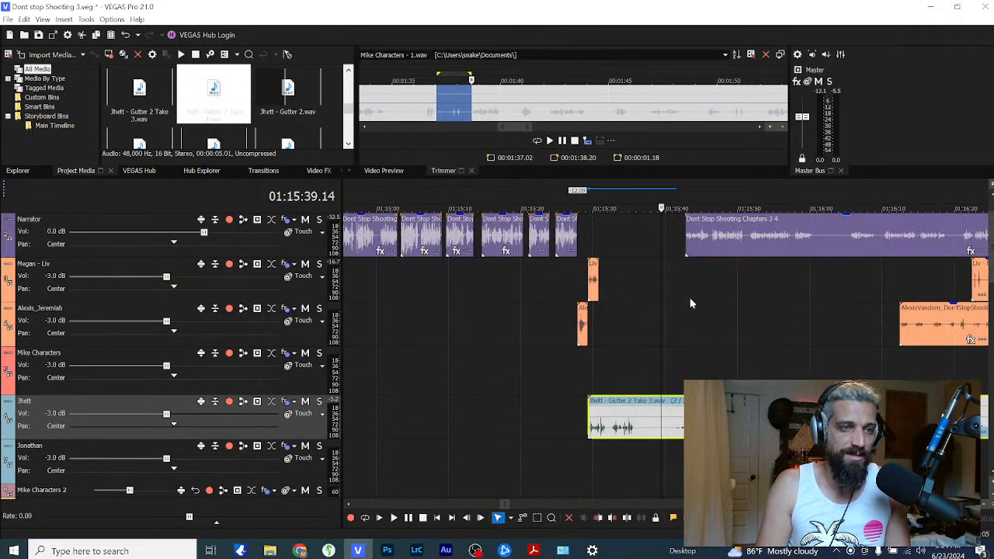
pyautogui.scroll(3, 601, 401)
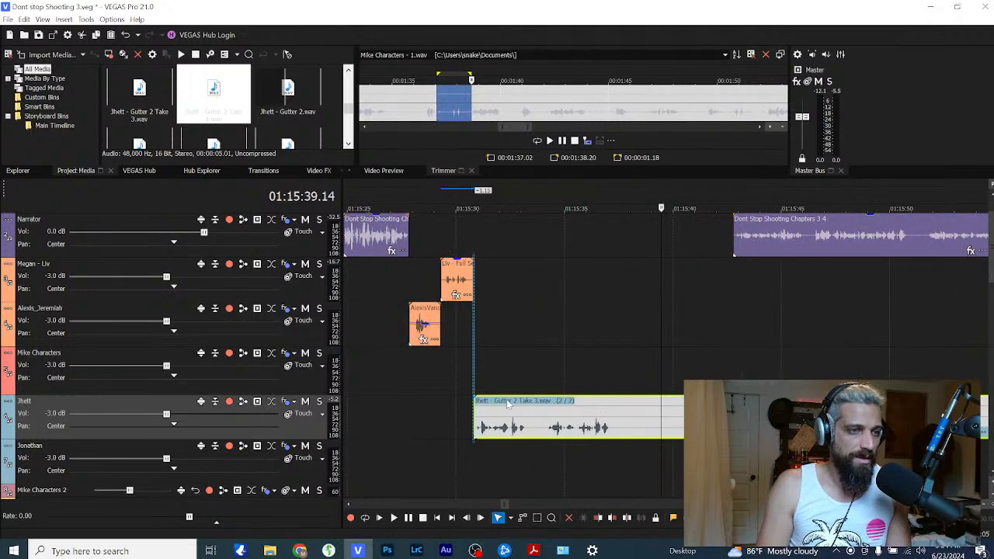
# Step: Split the Jhett clip at 01:15:37.12, shift the remainder further along the timeline and normalize the short first piece
pyautogui.press('a')
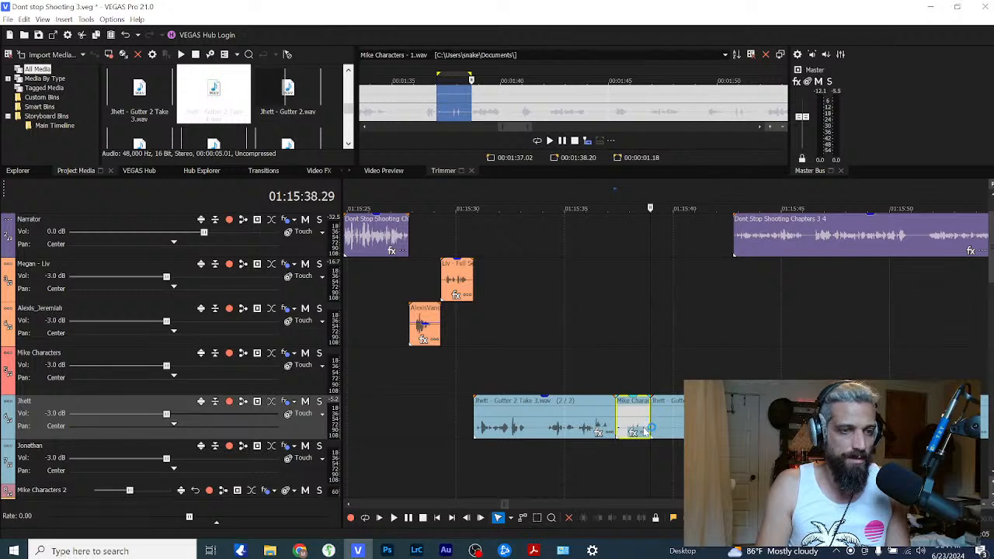
pyautogui.hotkey('ctrl', 'z')
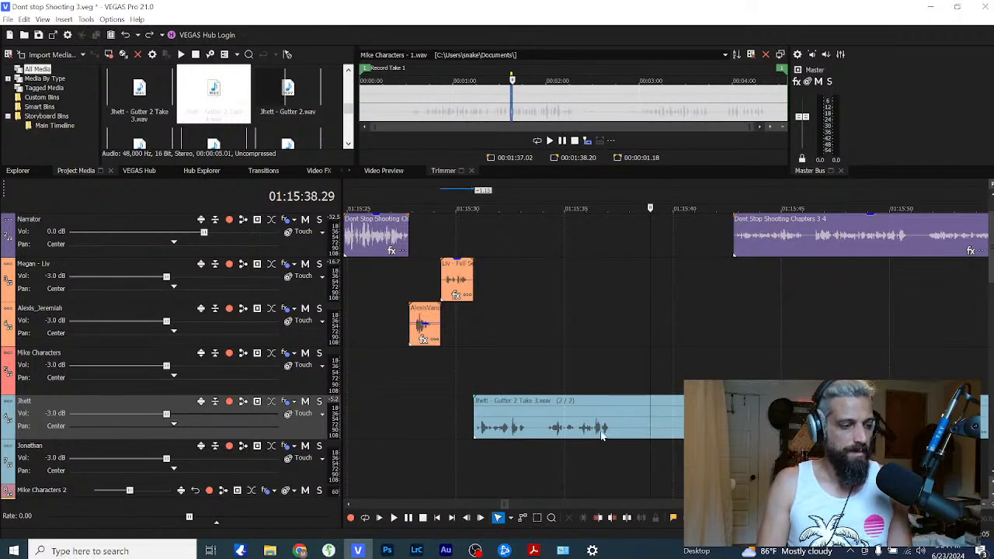
pyautogui.click(615, 424)
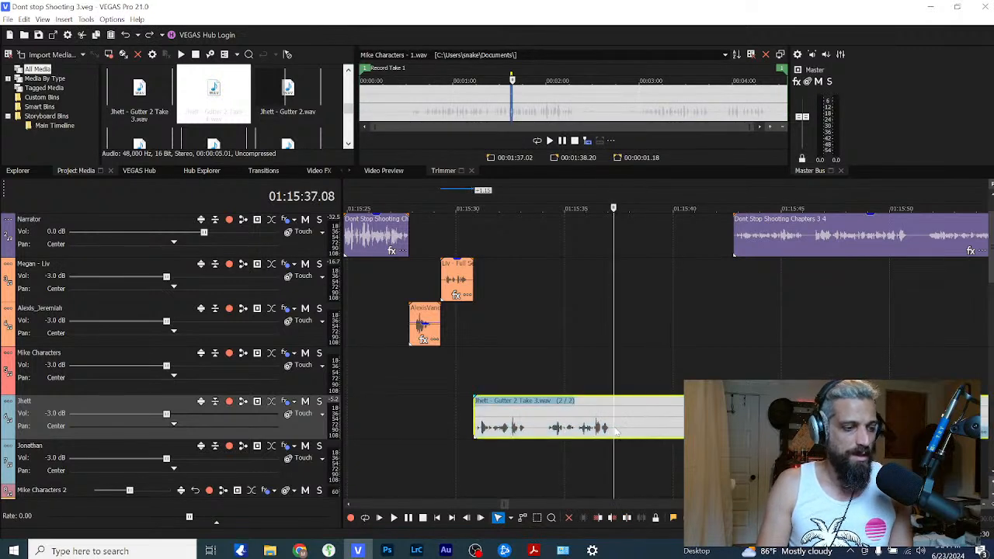
pyautogui.press('s')
pyautogui.press('Delete')
pyautogui.rightClick(541, 429)
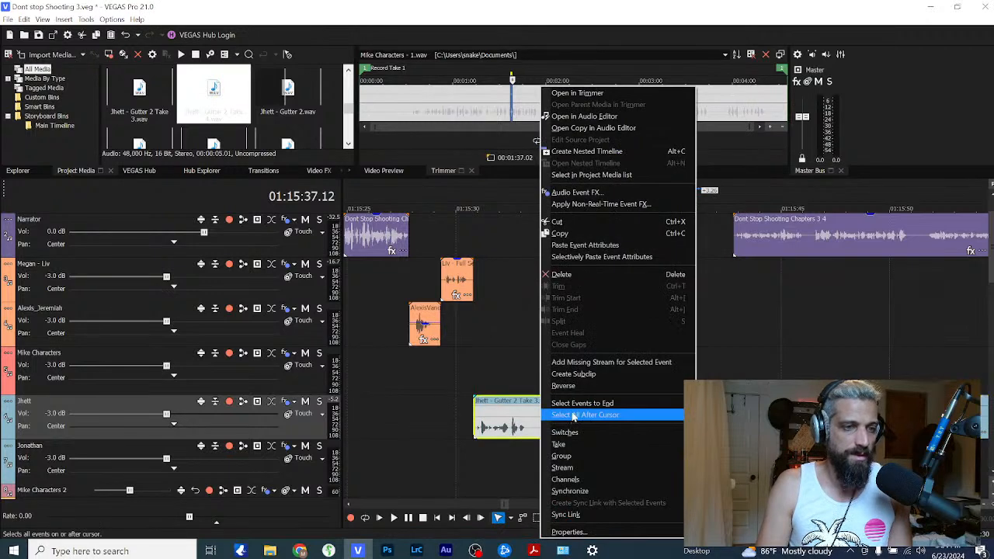
pyautogui.click(722, 503)
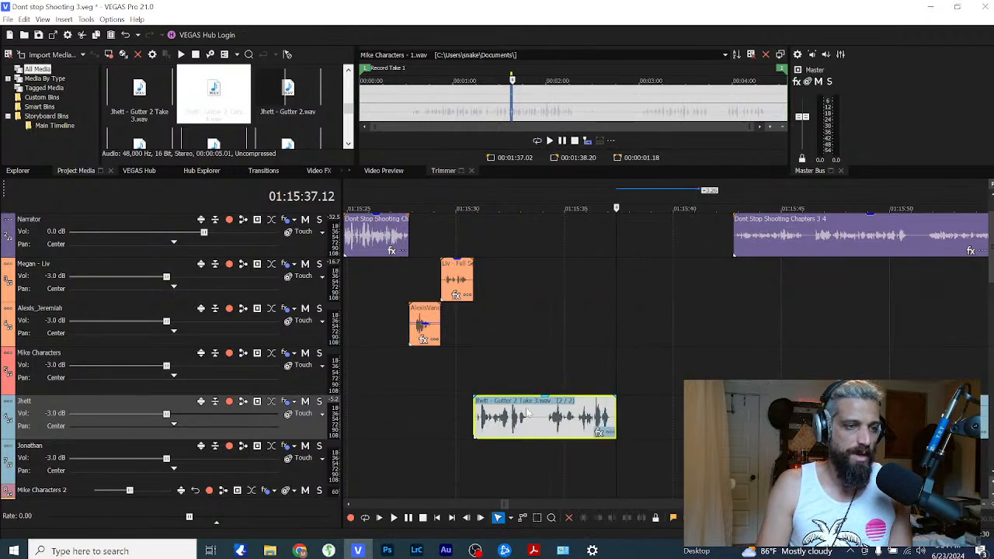
# Step: Audition the short Jhett piece and the rest of the take, and delete the short piece
pyautogui.click(480, 417)
pyautogui.press('space')
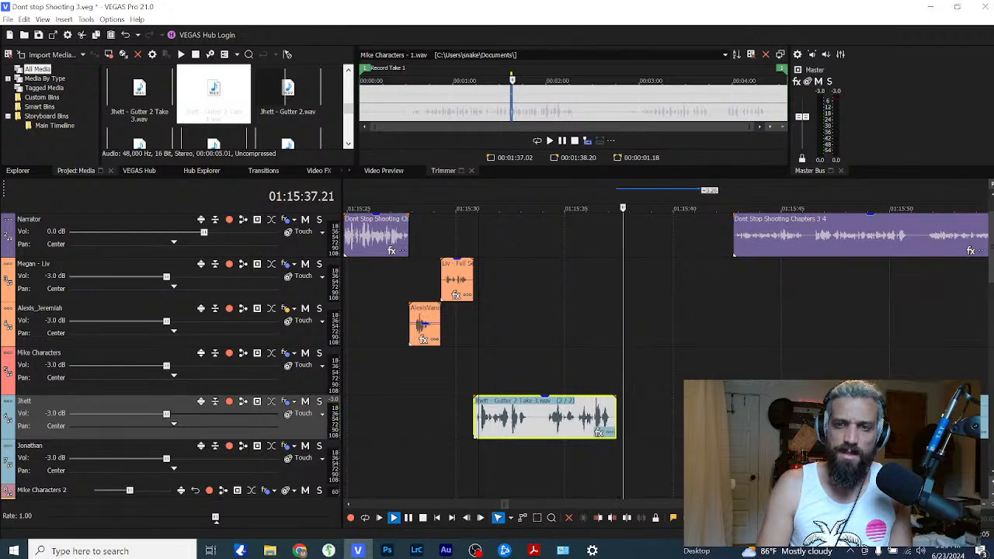
pyautogui.scroll(-4, 745, 423)
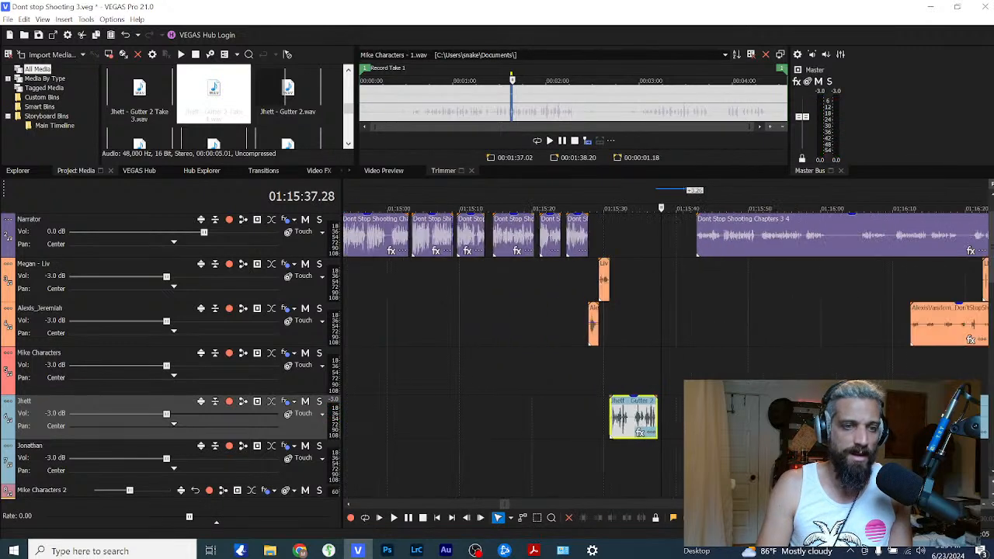
pyautogui.click(820, 420)
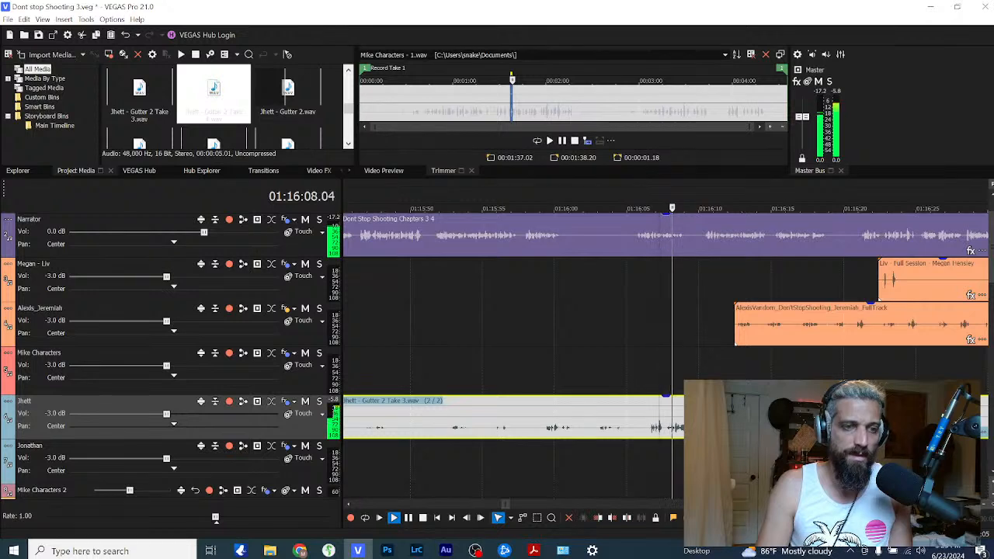
pyautogui.scroll(-4, 475, 431)
pyautogui.click(474, 431)
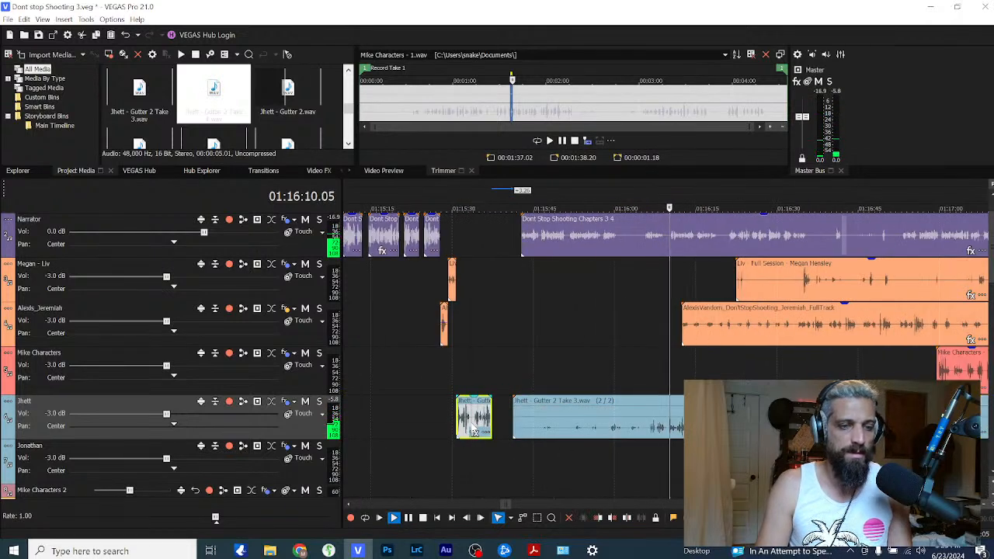
pyautogui.press('Delete')
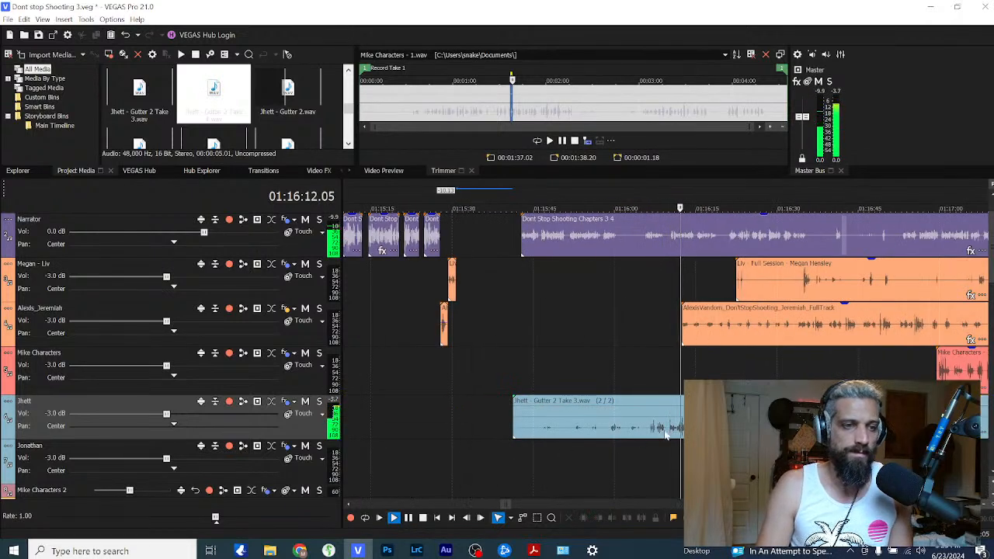
# Step: Move the remaining Jhett clip earlier so it starts at about 01:15:09, and play it
pyautogui.press('space')
pyautogui.moveTo(684, 429); pyautogui.dragTo(512, 430)
pyautogui.click(480, 428)
pyautogui.press('space')
pyautogui.scroll(3, 515, 433)
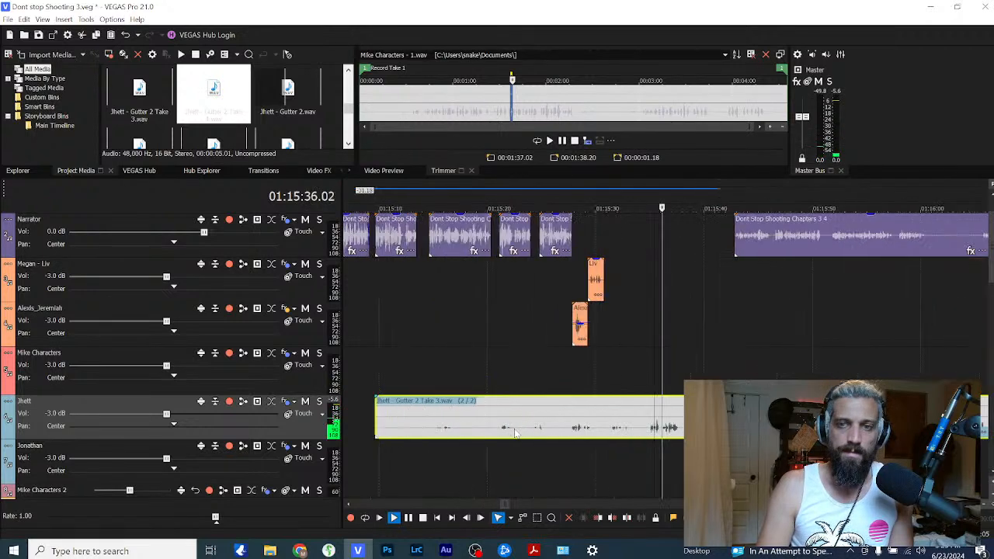
# Step: Normalize the audio of the long remaining Jhett clip
pyautogui.scroll(-1, 515, 434)
pyautogui.rightClick(689, 425)
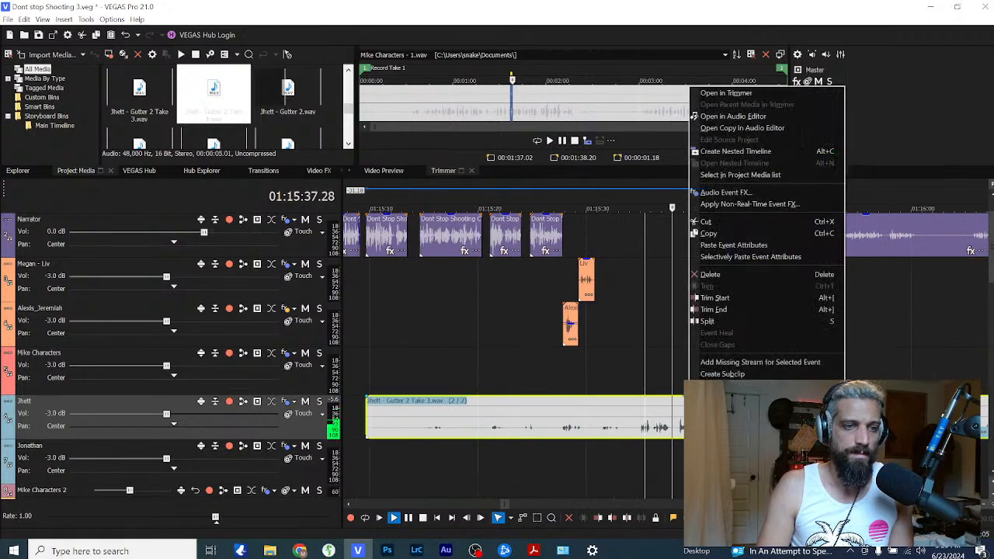
pyautogui.click(877, 461)
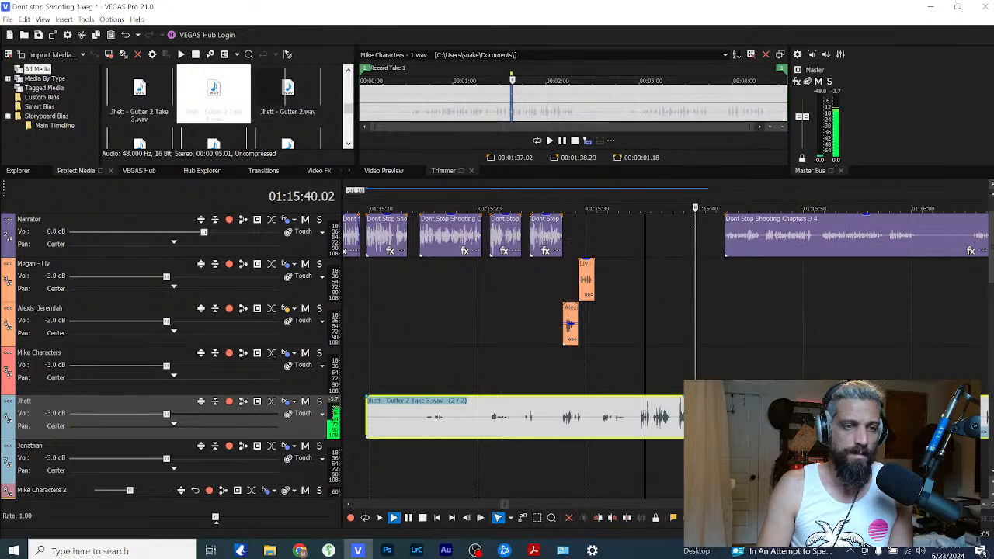
# Step: Slide the Jhett clip about 10 seconds earlier and audition it from around 01:15:34
pyautogui.press('space')
pyautogui.moveTo(725, 425); pyautogui.dragTo(618, 425)
pyautogui.click(629, 424)
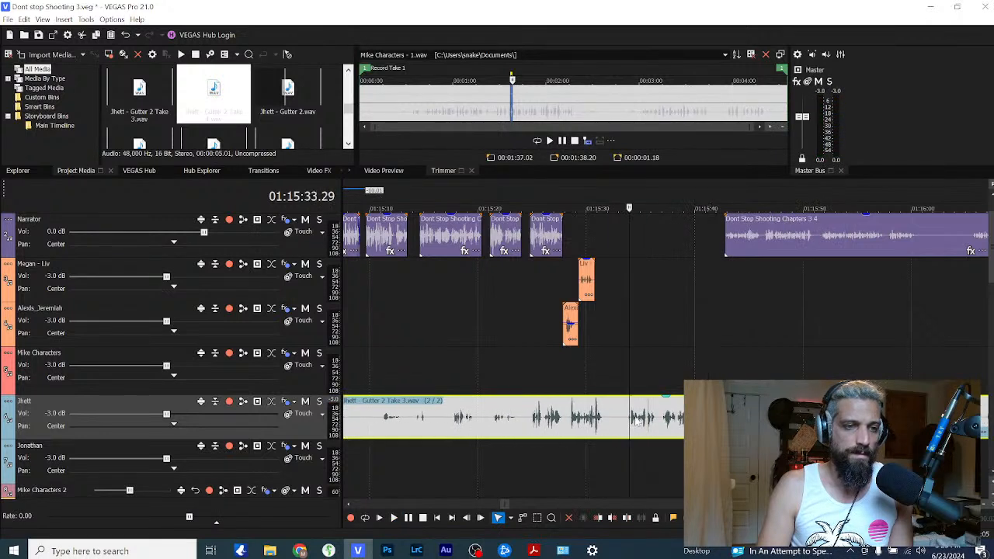
pyautogui.press('space')
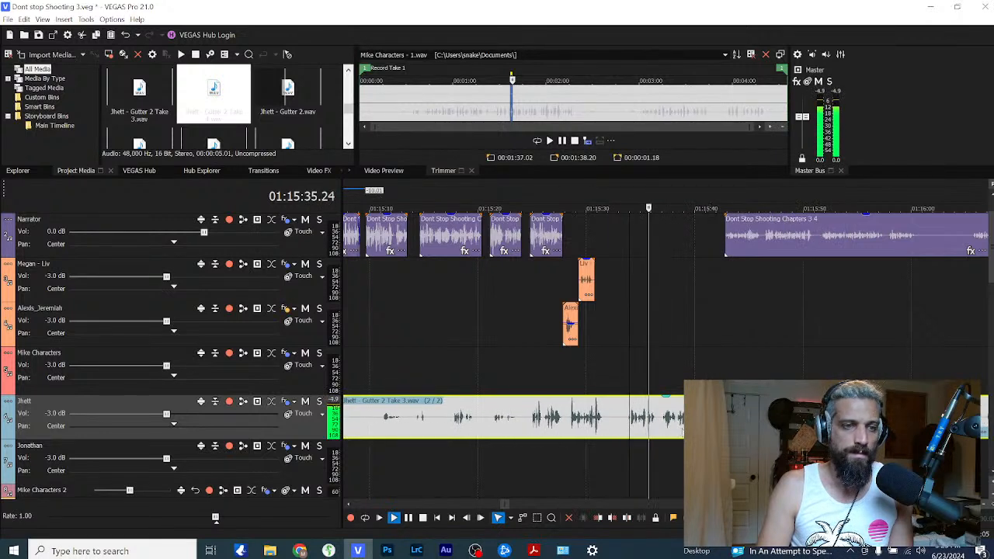
pyautogui.scroll(-2, 668, 424)
# Step: Slide the Jhett clip further back in two moves and audition the lines between about 01:15:36 and 01:15:47
pyautogui.moveTo(773, 428); pyautogui.dragTo(678, 429)
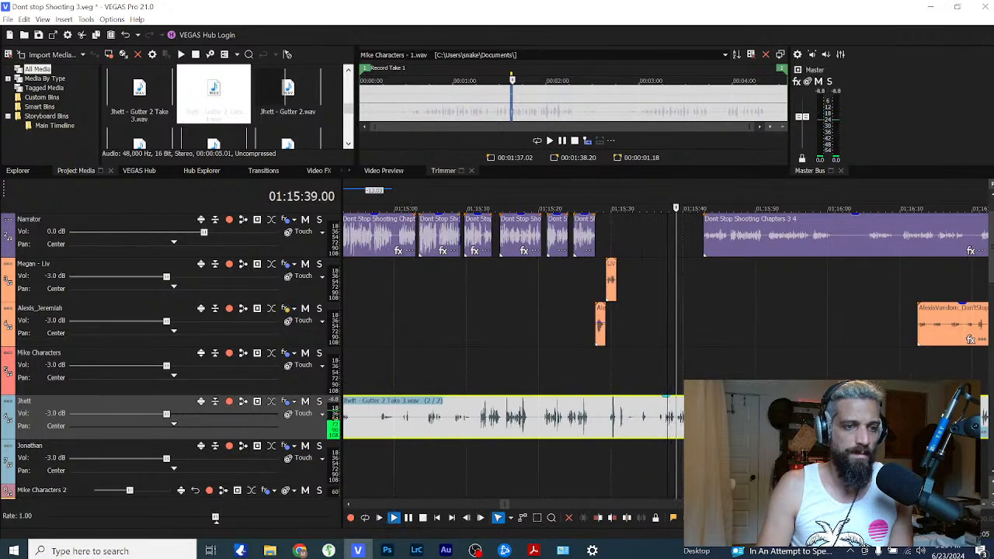
pyautogui.moveTo(760, 429); pyautogui.dragTo(649, 429)
pyautogui.press('Return')
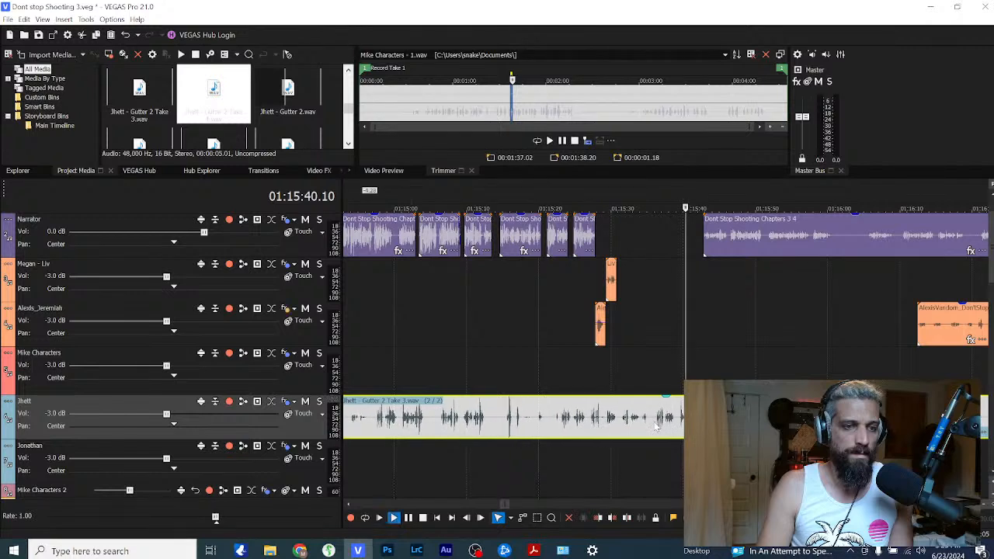
pyautogui.click(656, 429)
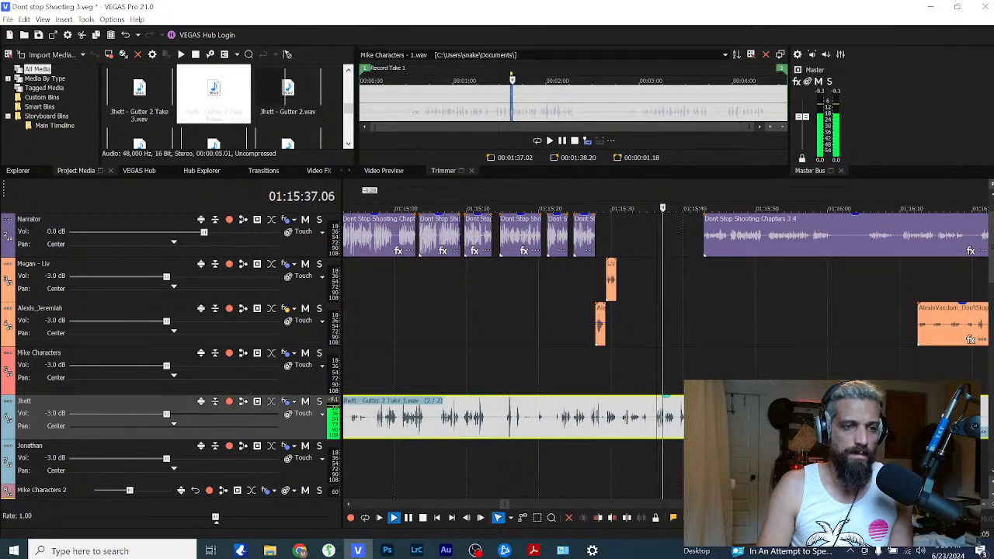
pyautogui.click(726, 425)
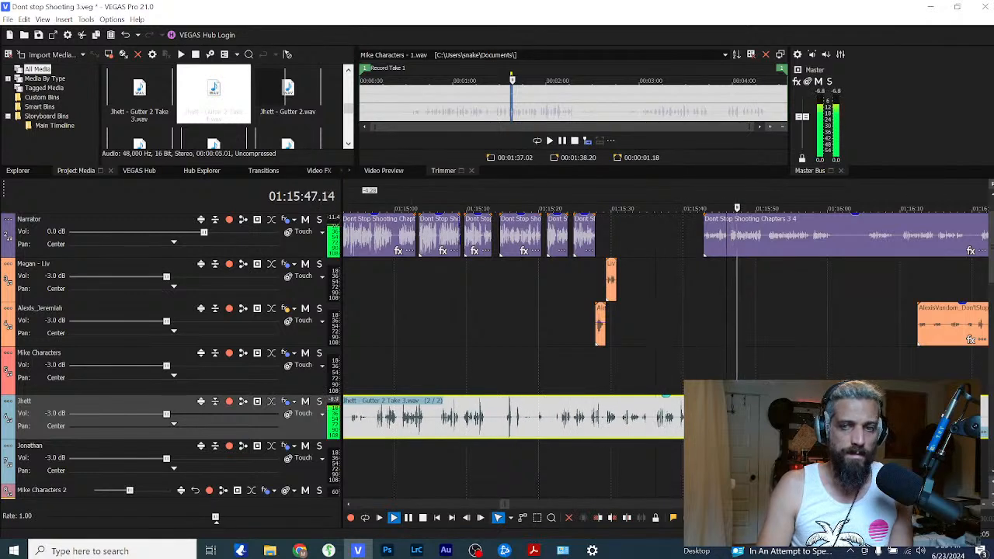
pyautogui.press('Return')
# Step: Slide the Jhett clip about 11 seconds earlier and back by about 7 seconds, auditioning its lines to locate the best delivery
pyautogui.moveTo(724, 426); pyautogui.dragTo(642, 425)
pyautogui.click(641, 425)
pyautogui.press('space')
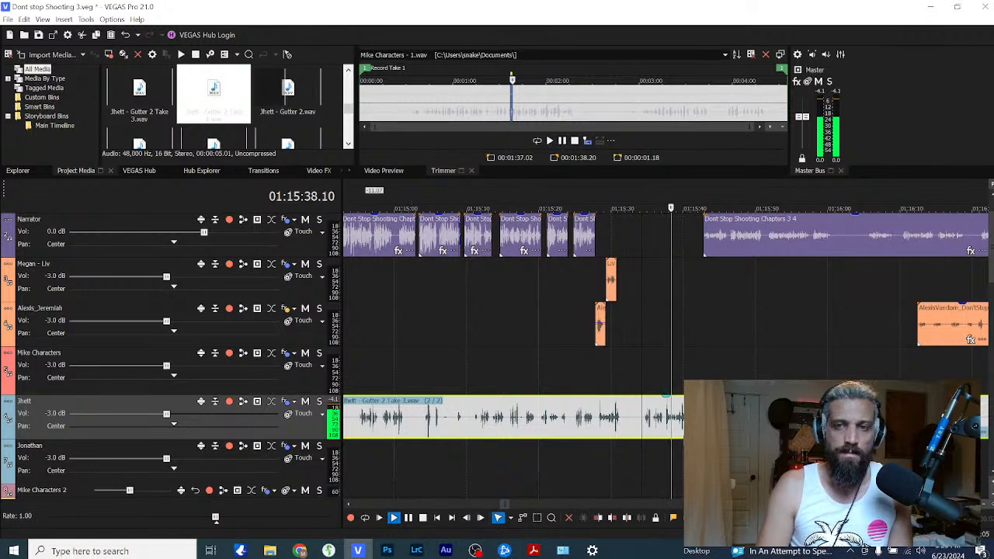
pyautogui.press('Return')
pyautogui.moveTo(611, 427); pyautogui.dragTo(660, 433)
pyautogui.click(650, 433)
pyautogui.press('space')
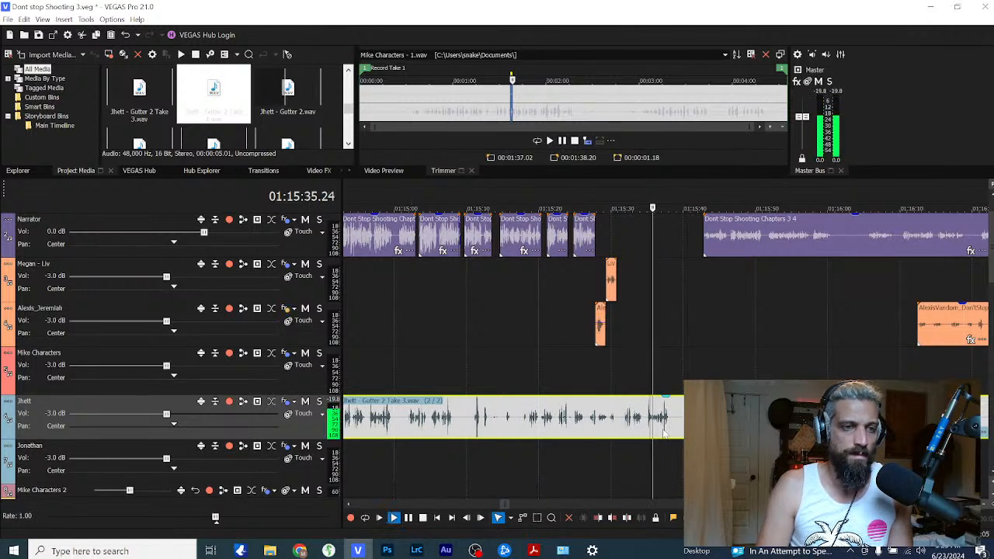
# Step: Delete the Jhett audio before the chosen line and move the remaining clip to start where the Liv clip ends
pyautogui.press('space')
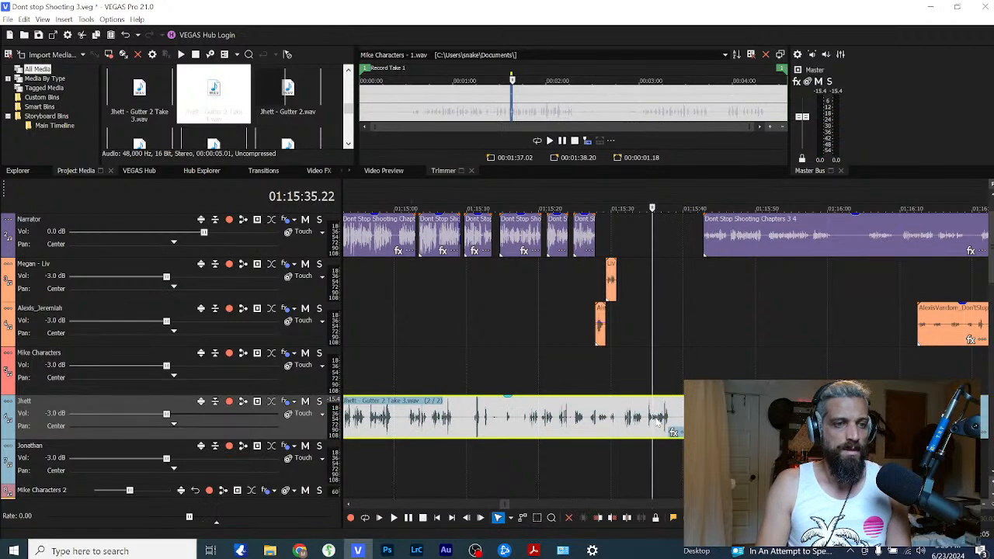
pyautogui.press('Delete')
pyautogui.moveTo(720, 429); pyautogui.dragTo(646, 429)
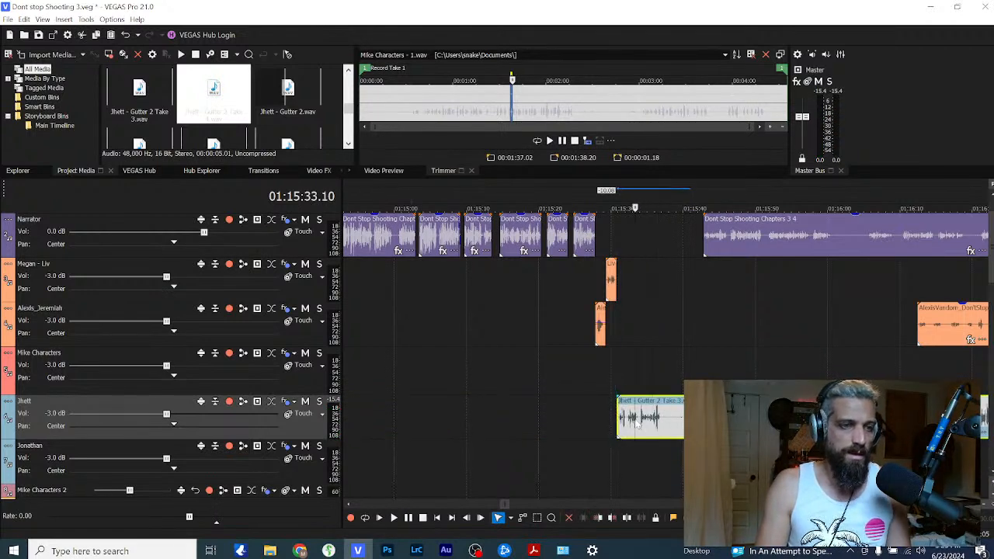
# Step: Play the placed Jhett line, split it at 01:15:37.02 and move the leftover audio further along the timeline
pyautogui.press('space')
pyautogui.scroll(1, 654, 426)
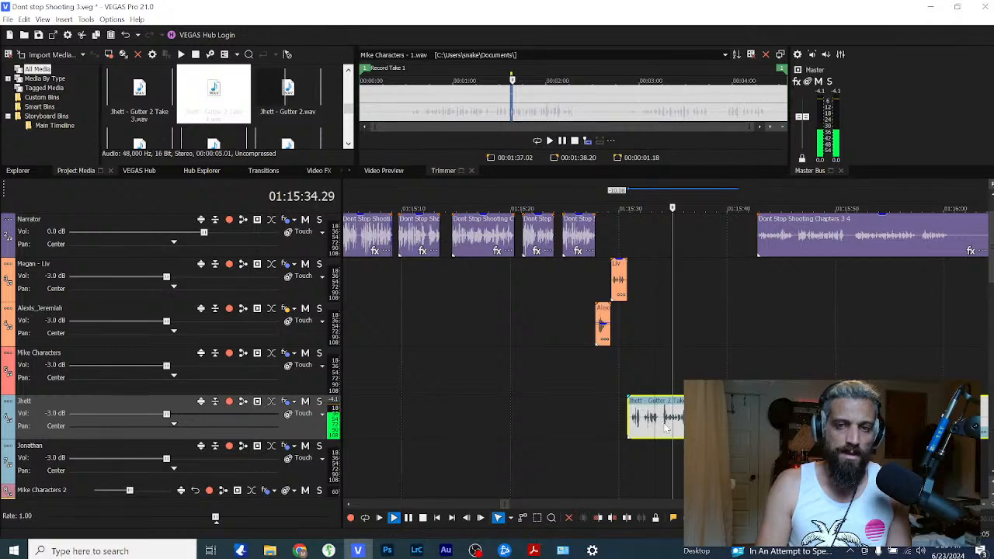
pyautogui.scroll(2, 664, 427)
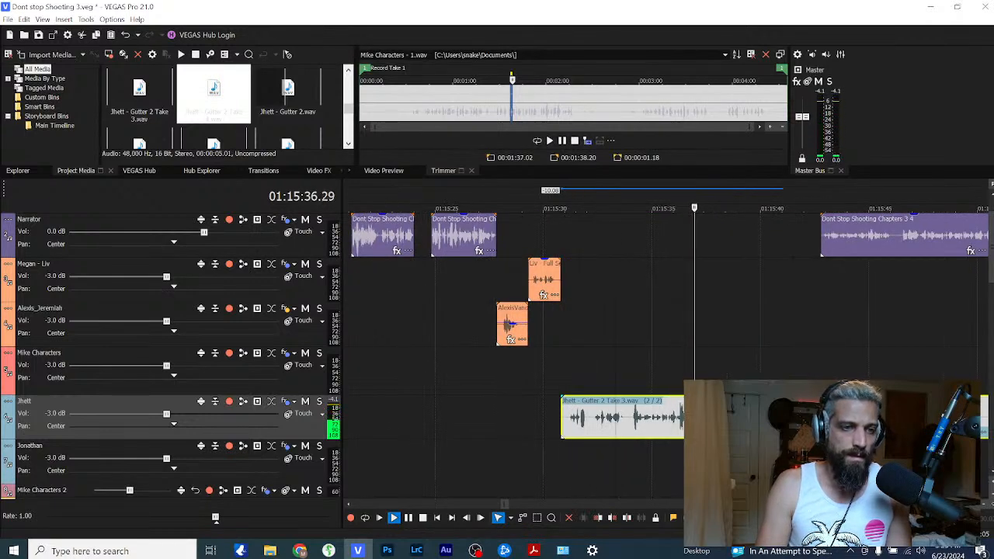
pyautogui.press('space')
pyautogui.scroll(-4, 664, 427)
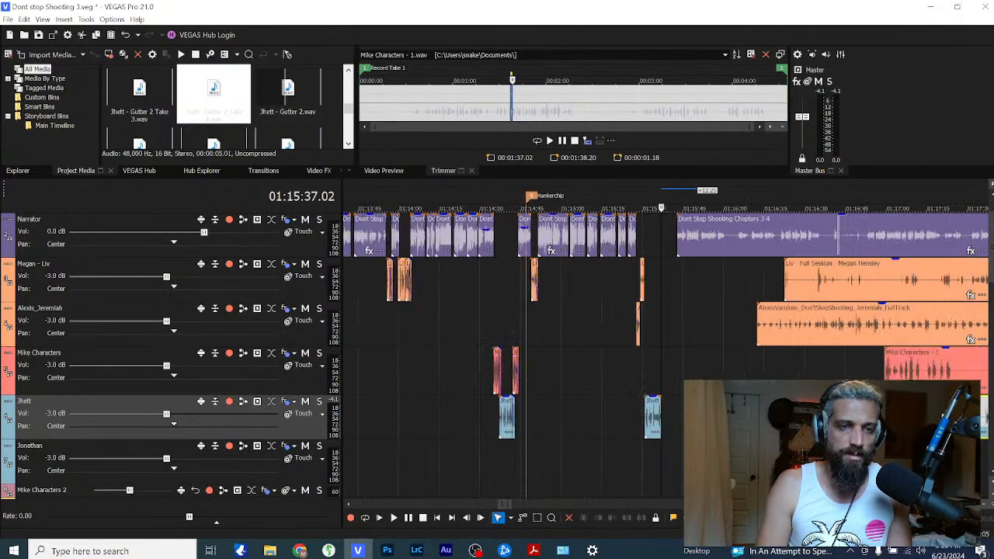
# Step: Move the long Mike Characters - 1 clip earlier so it starts where the Jhett line ends
pyautogui.moveTo(901, 378); pyautogui.dragTo(676, 382)
pyautogui.click(669, 384)
pyautogui.scroll(5, 663, 385)
pyautogui.scroll(2, 659, 385)
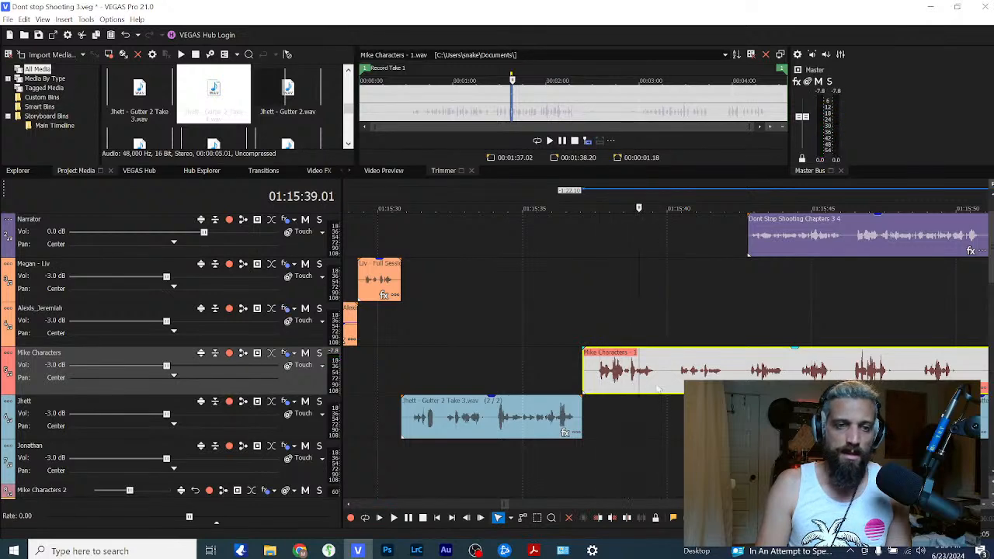
# Step: Slide the long Mike Characters - 1 clip earlier and audition its takes to locate the best delivery
pyautogui.press('space')
pyautogui.scroll(-2, 620, 391)
pyautogui.moveTo(812, 380); pyautogui.dragTo(672, 375)
pyautogui.click(635, 371)
pyautogui.press('space')
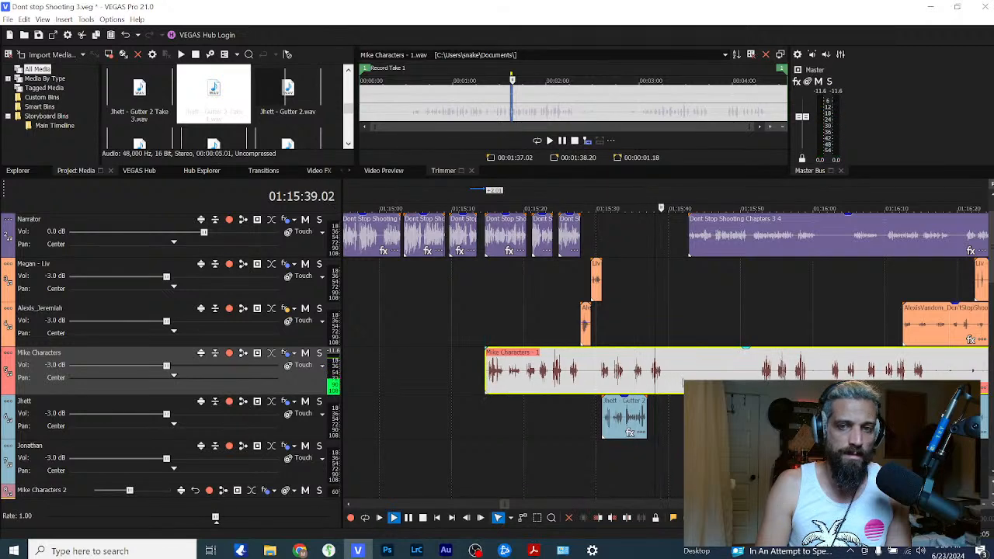
pyautogui.scroll(5, 660, 381)
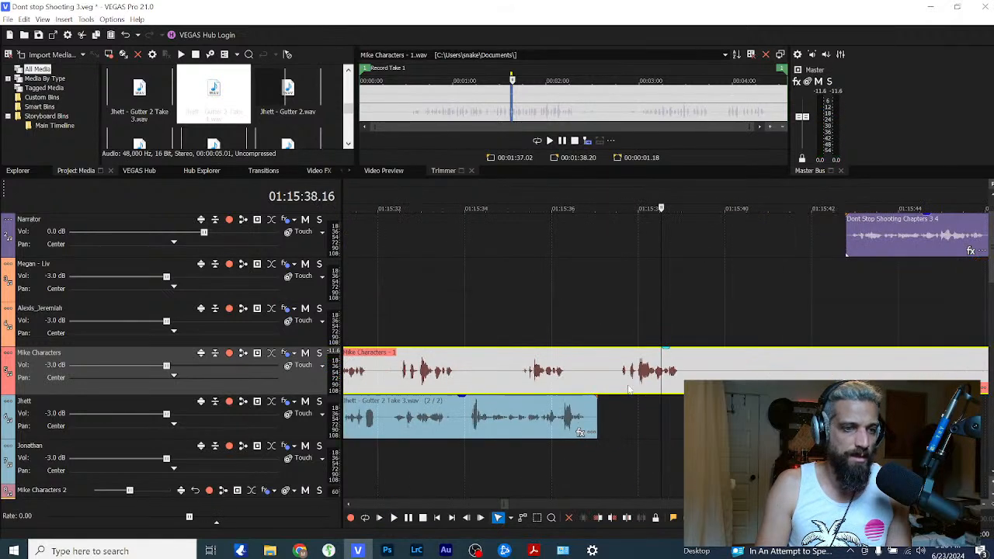
pyautogui.click(614, 378)
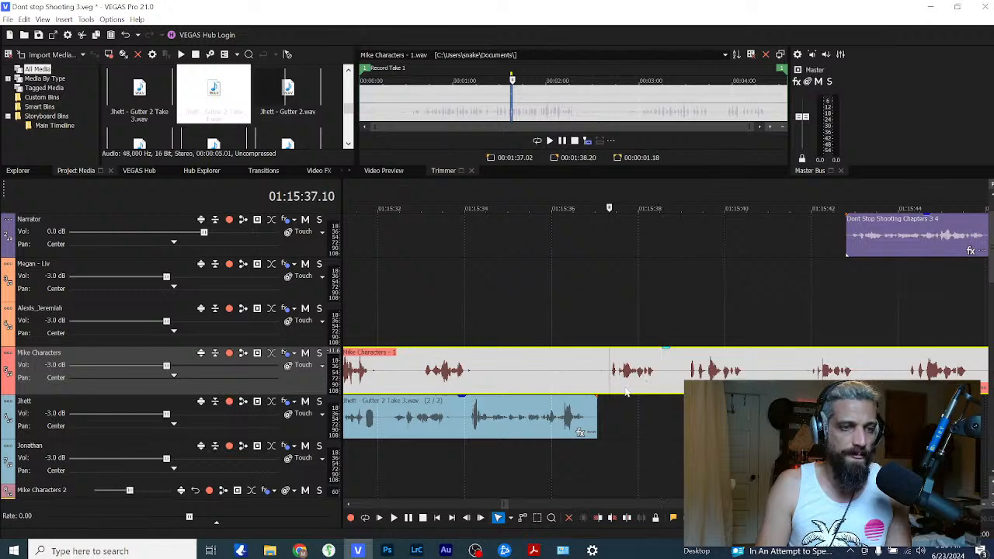
pyautogui.press('space')
pyautogui.scroll(-1, 613, 378)
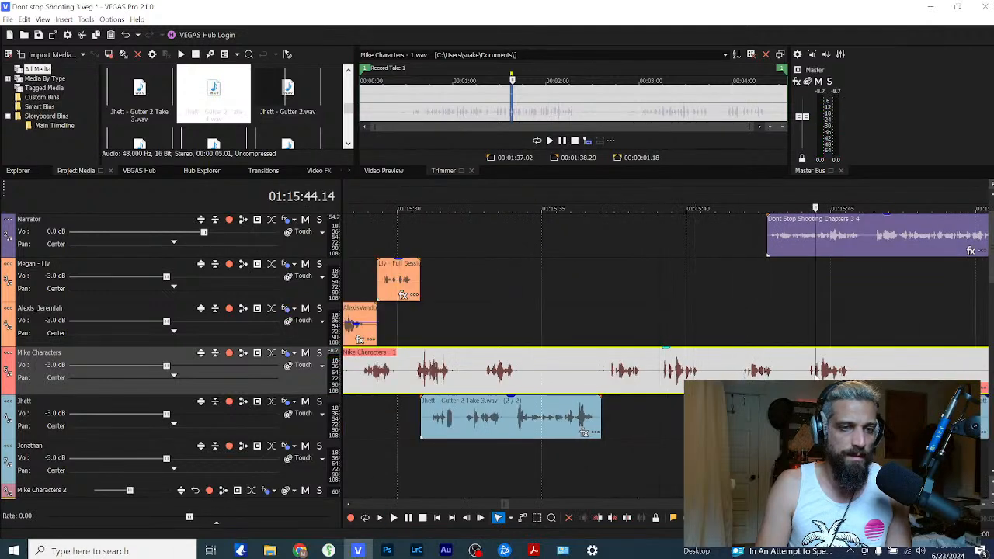
pyautogui.press('space')
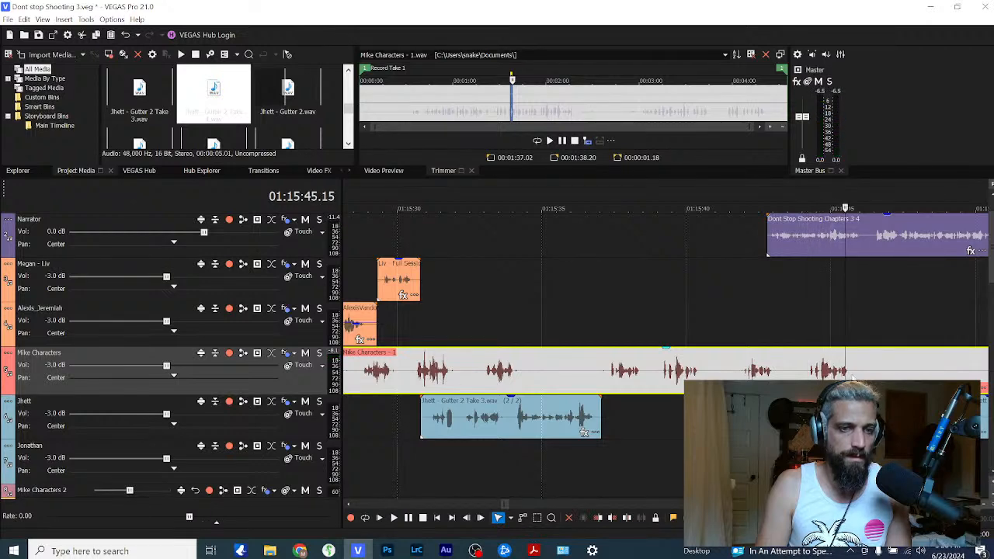
# Step: Split the Mike Characters - 1 clip before and after the chosen line and delete the audio preceding it
pyautogui.click(852, 370)
pyautogui.press('s')
pyautogui.click(803, 370)
pyautogui.press('s')
pyautogui.click(767, 370)
pyautogui.press('Delete')
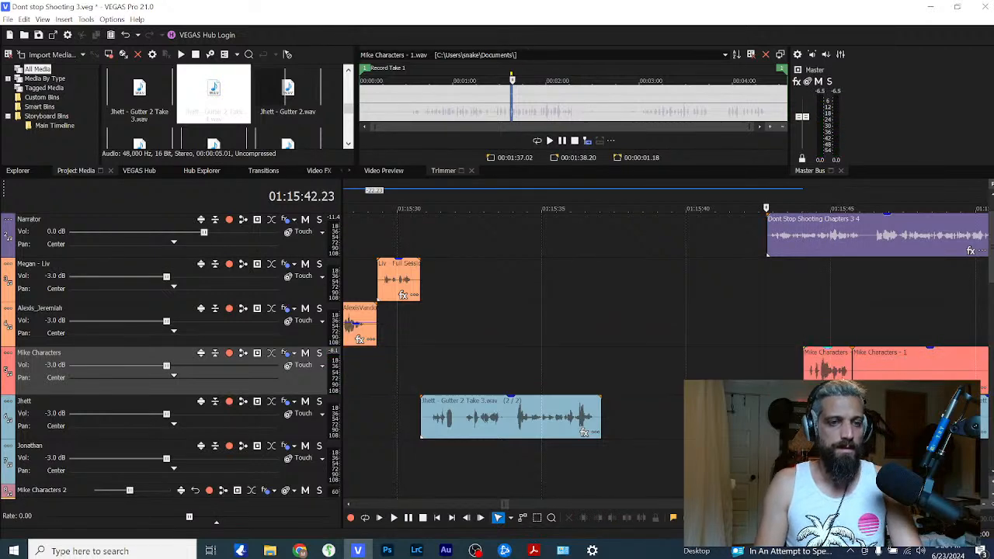
# Step: Move the chosen Mike line to start where the Jhett line ends, and the leftover Mike audio about 19 seconds later
pyautogui.moveTo(825, 376)
pyautogui.mouseDown()
pyautogui.moveTo(618, 396)
pyautogui.moveTo(812, 368)
pyautogui.moveTo(566, 371)
pyautogui.moveTo(810, 385)
pyautogui.mouseUp()
pyautogui.click(864, 376)
pyautogui.scroll(-3, 865, 376)
pyautogui.press('space')
pyautogui.press('space')
# Step: Audition the leftover Jhett clip, sliding it about 22 seconds earlier and another 5 seconds earlier to reach more lines
pyautogui.click(767, 418)
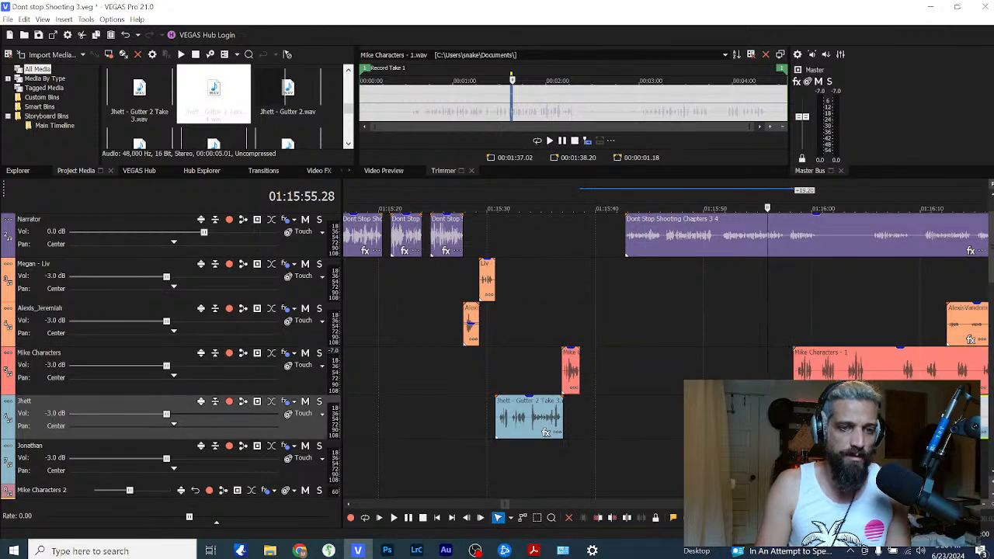
pyautogui.moveTo(734, 418); pyautogui.dragTo(589, 417)
pyautogui.click(589, 418)
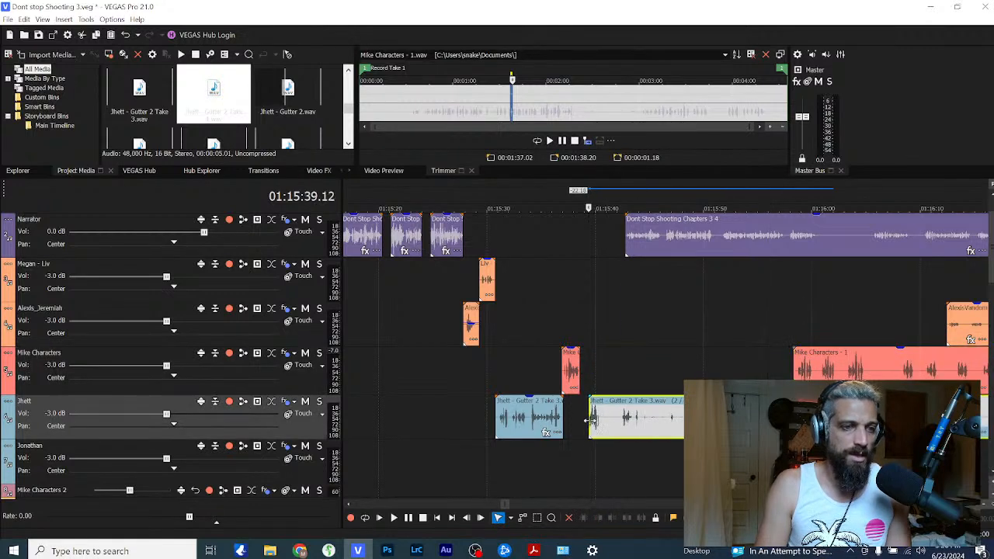
pyautogui.press('space')
pyautogui.click(699, 417)
pyautogui.press('space')
pyautogui.press('space')
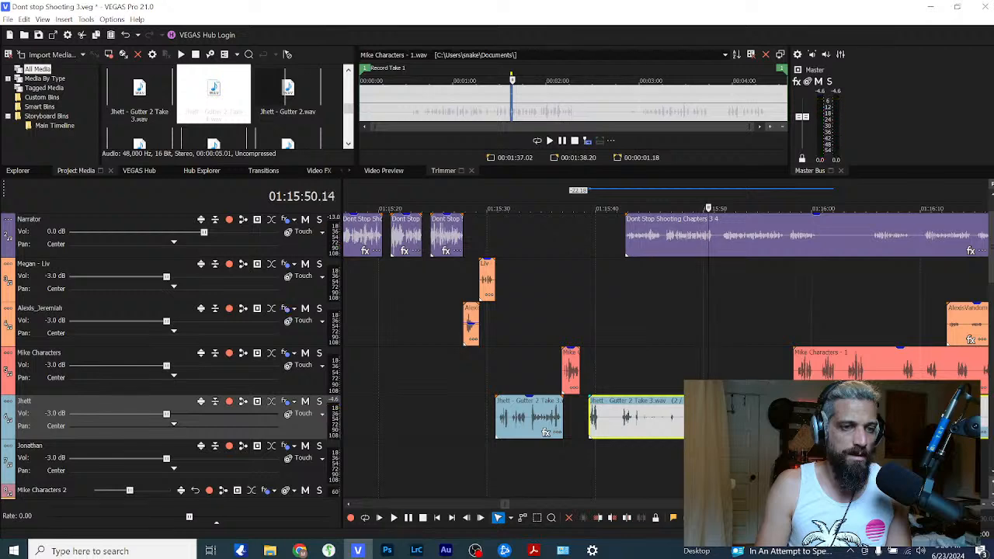
pyautogui.moveTo(721, 423); pyautogui.dragTo(666, 423)
pyautogui.click(638, 424)
pyautogui.press('space')
pyautogui.press('space')
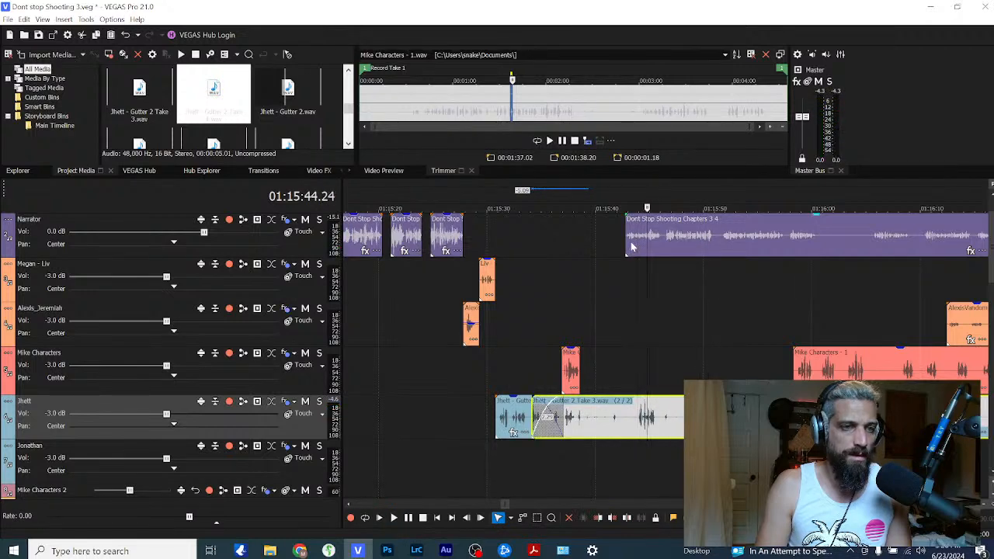
# Step: Move the Narrator's Dont Stop Shooting Chapters 3 4 clip later to start at about 01:15:50, and continue playback
pyautogui.moveTo(632, 246); pyautogui.dragTo(711, 247)
pyautogui.press('space')
pyautogui.press('space')
# Step: Slide the leftover Jhett clip about 20 seconds and then a little further earlier, auditioning its following lines
pyautogui.moveTo(899, 420); pyautogui.dragTo(670, 420)
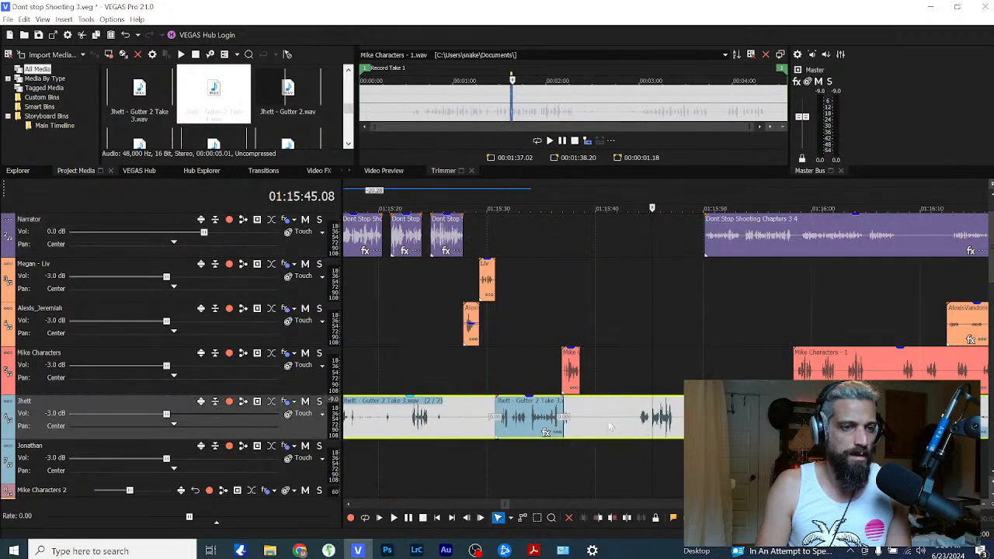
pyautogui.click(667, 421)
pyautogui.press('space')
pyautogui.click(657, 421)
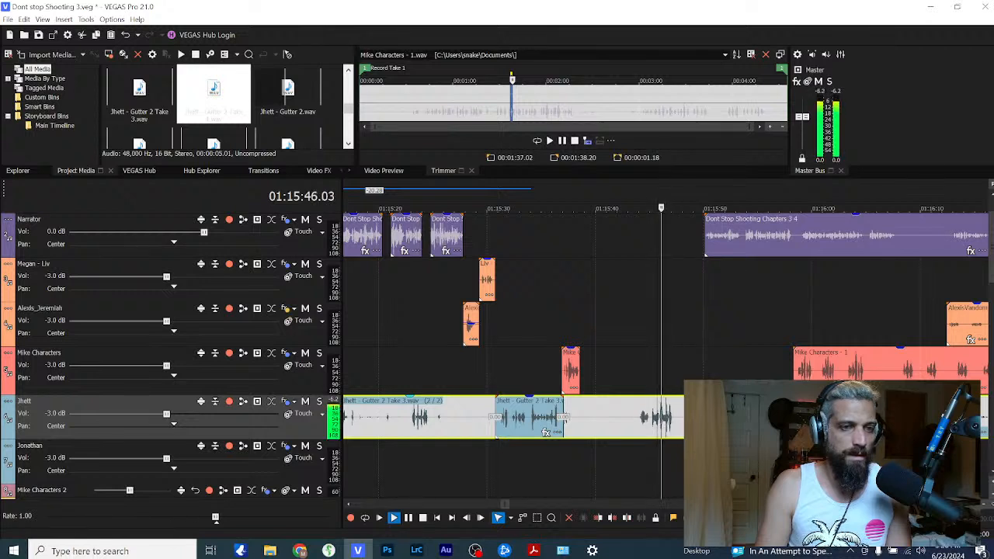
pyautogui.press('space')
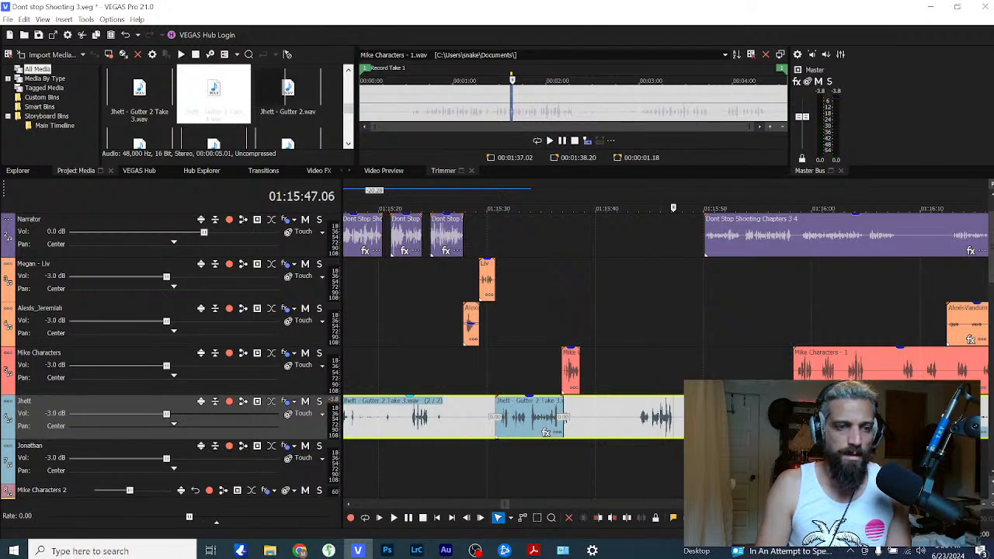
pyautogui.press('space')
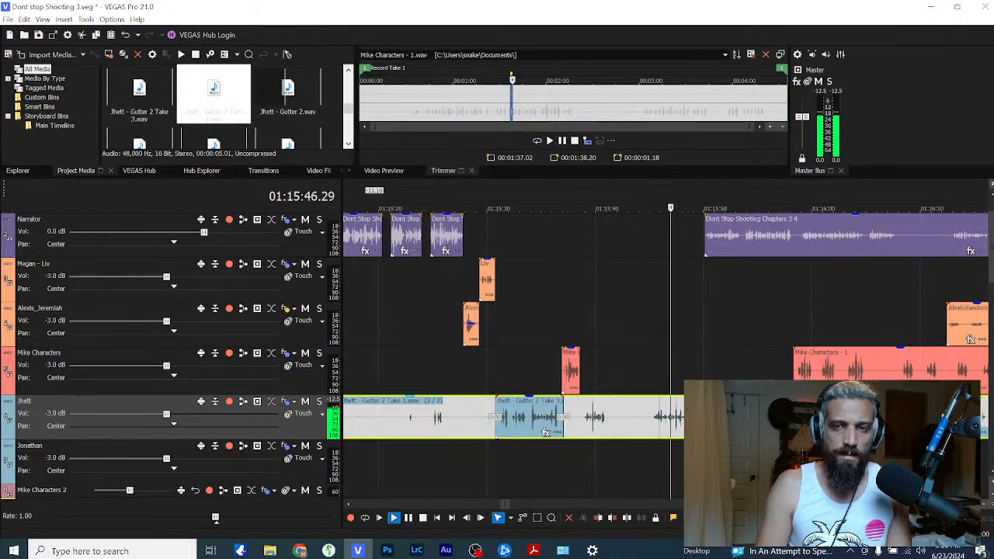
pyautogui.press('space')
# Step: Return the Jhett clip to a later position beside the first Jhett line and play back from further along the timeline
pyautogui.moveTo(659, 421); pyautogui.dragTo(984, 424)
pyautogui.moveTo(623, 425)
pyautogui.mouseDown()
pyautogui.moveTo(812, 425)
pyautogui.moveTo(415, 428)
pyautogui.mouseUp()
pyautogui.moveTo(477, 419)
pyautogui.mouseDown()
pyautogui.moveTo(729, 420)
pyautogui.moveTo(572, 419)
pyautogui.moveTo(631, 419)
pyautogui.mouseUp()
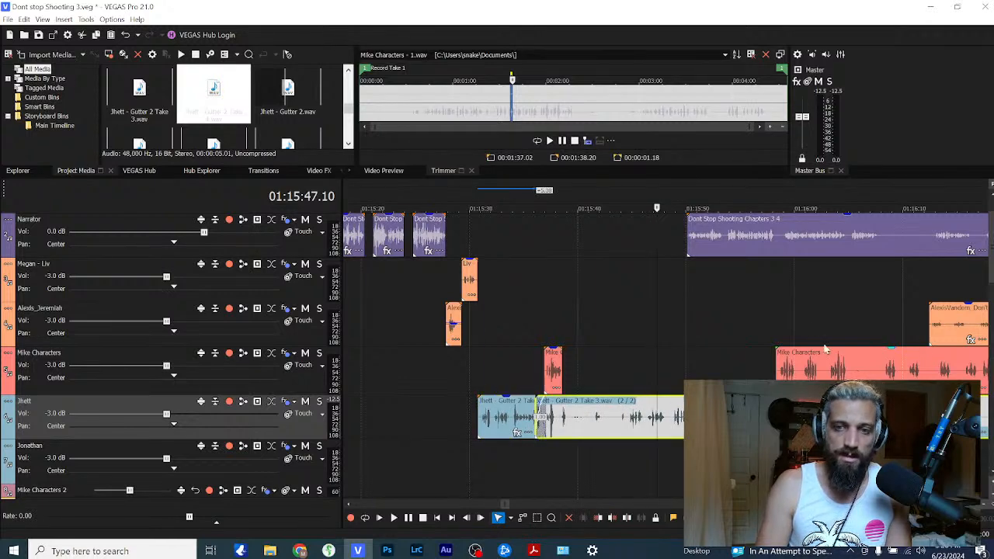
pyautogui.press('space')
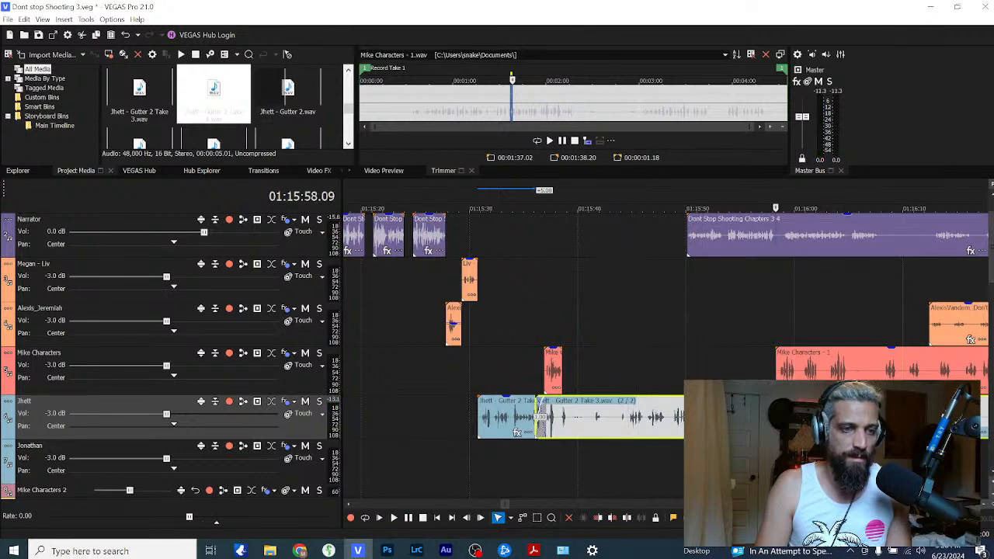
pyautogui.scroll(-2, 674, 426)
pyautogui.press('space')
# Step: Pull the Jhett clip about 22 seconds earlier and play its lines between 01:15:38 and 01:15:51
pyautogui.moveTo(674, 426); pyautogui.dragTo(540, 414)
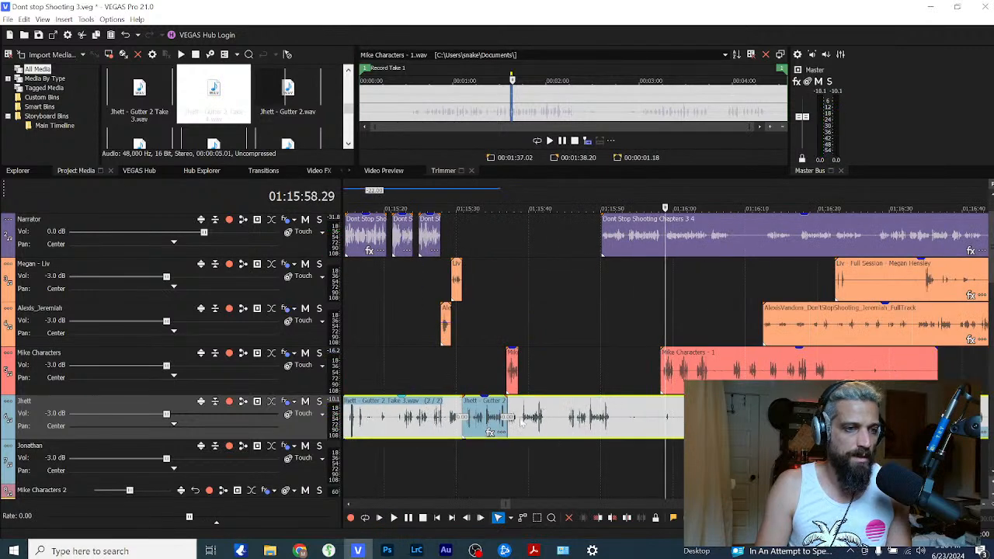
pyautogui.click(518, 419)
pyautogui.press('space')
pyautogui.click(572, 424)
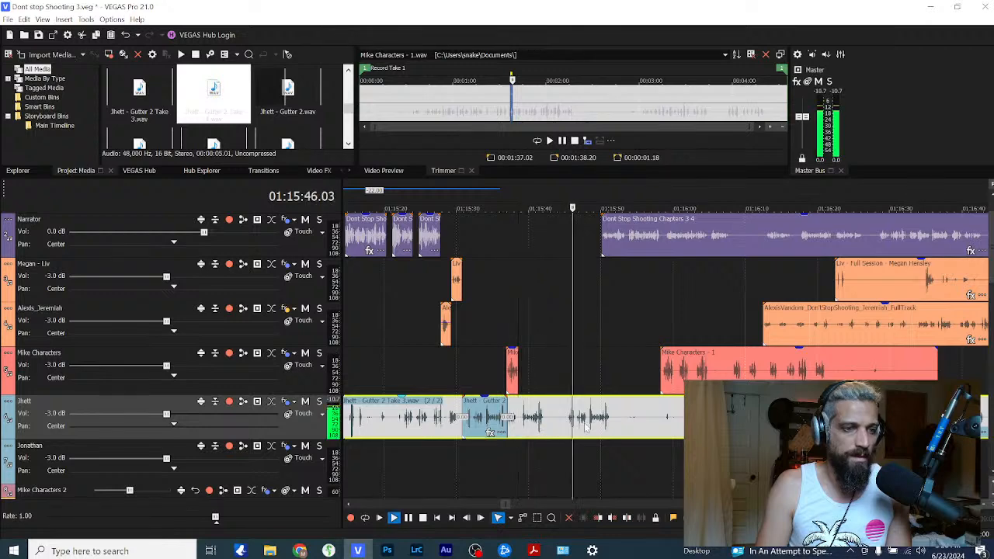
pyautogui.click(605, 424)
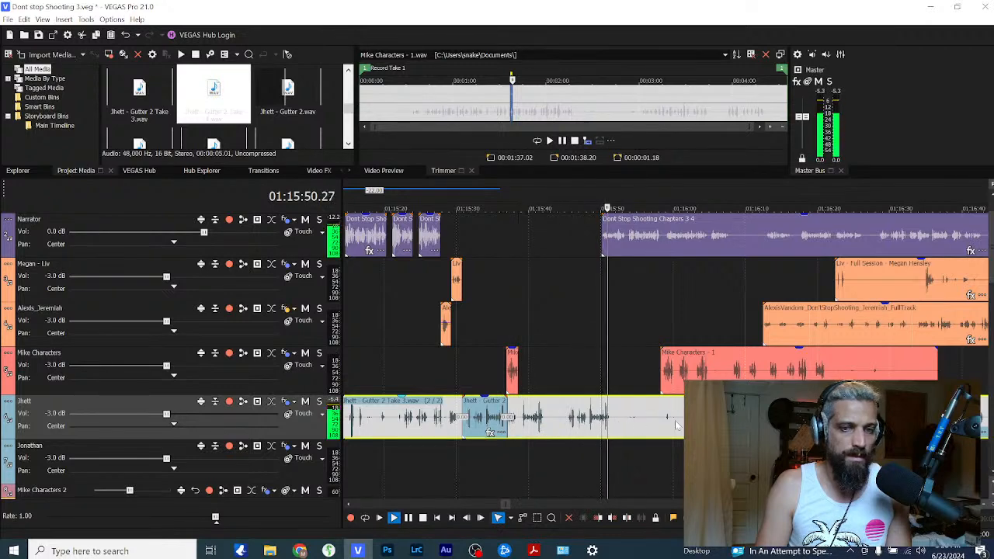
# Step: Keep sliding the Jhett clip earlier and listen to its remaining takes of the line
pyautogui.press('Return')
pyautogui.moveTo(779, 423); pyautogui.dragTo(652, 418)
pyautogui.press('space')
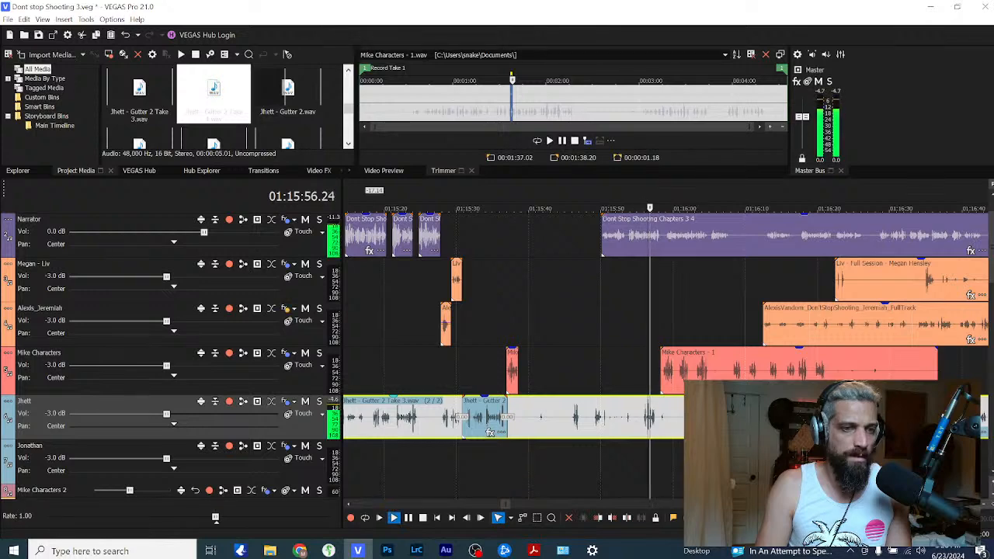
pyautogui.press('Return')
pyautogui.moveTo(740, 422); pyautogui.dragTo(506, 418)
pyautogui.click(560, 420)
pyautogui.press('space')
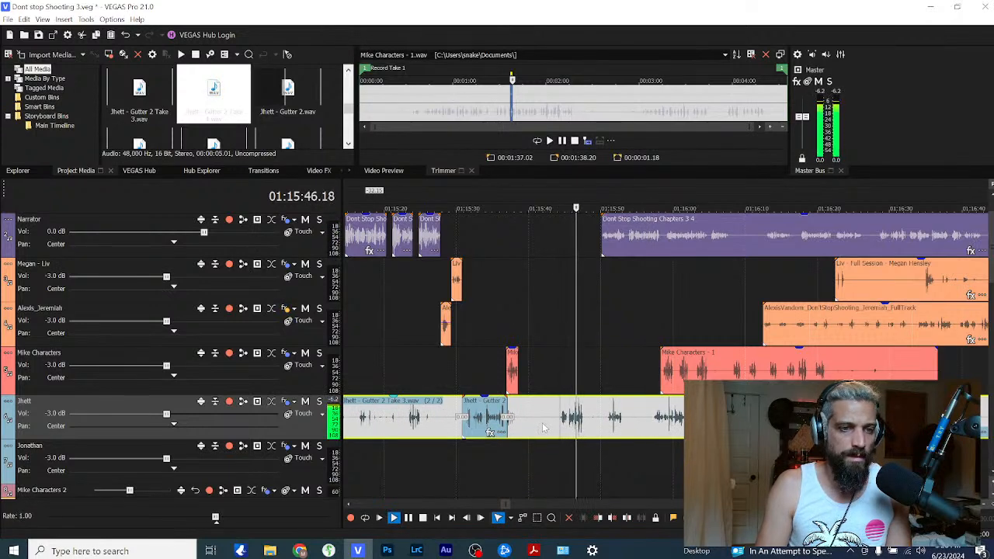
# Step: Slide the Jhett clip later, replay the candidate takes, and move its beginning clear of the placed lines
pyautogui.moveTo(611, 427); pyautogui.dragTo(916, 425)
pyautogui.click(567, 426)
pyautogui.press('space')
pyautogui.press('space')
pyautogui.click(566, 424)
pyautogui.press('space')
pyautogui.moveTo(567, 425); pyautogui.dragTo(725, 425)
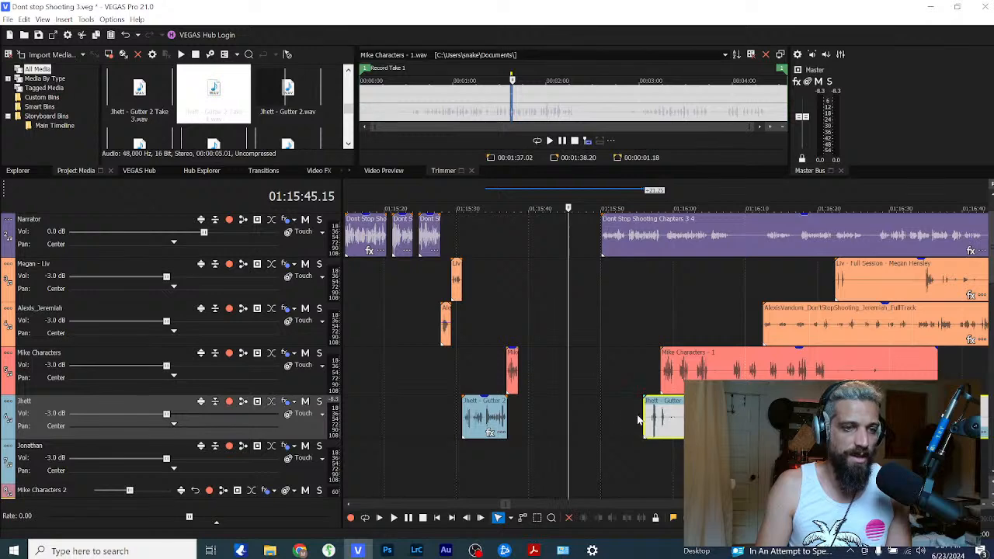
# Step: Move the Jhett clip earlier, play its opening takes and align its start with the end of the first Jhett line
pyautogui.moveTo(638, 420); pyautogui.dragTo(533, 425)
pyautogui.moveTo(634, 427); pyautogui.dragTo(592, 427)
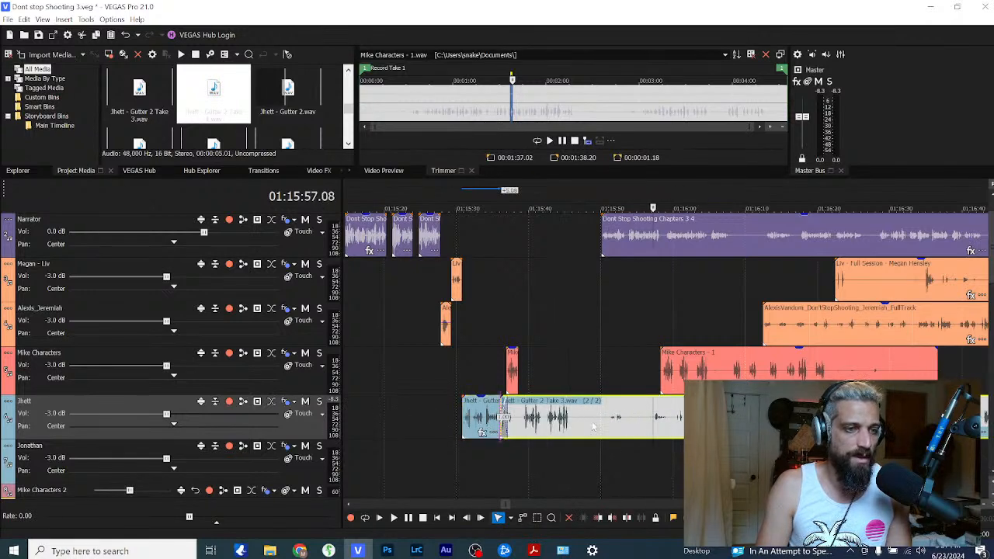
pyautogui.press('space')
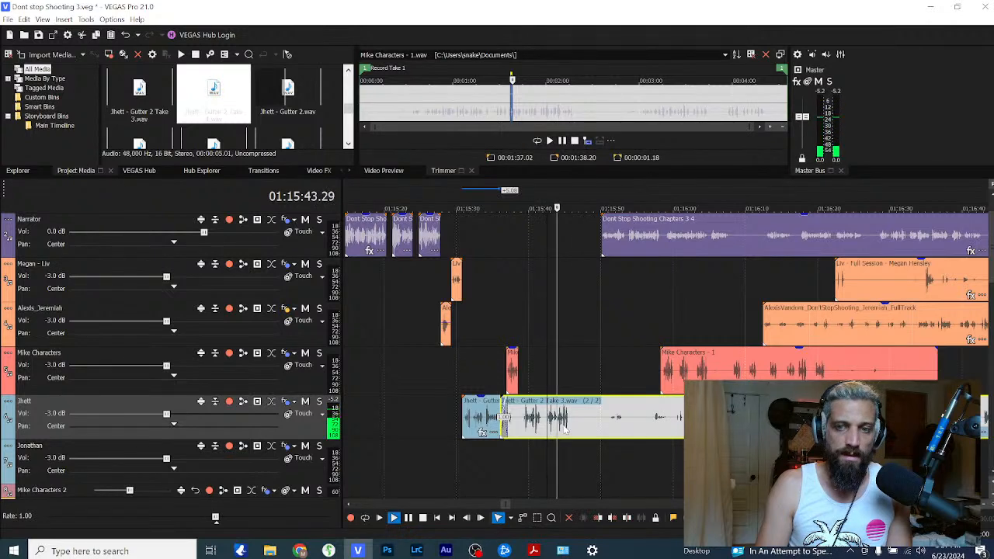
pyautogui.press('space')
pyautogui.moveTo(577, 426); pyautogui.dragTo(584, 426)
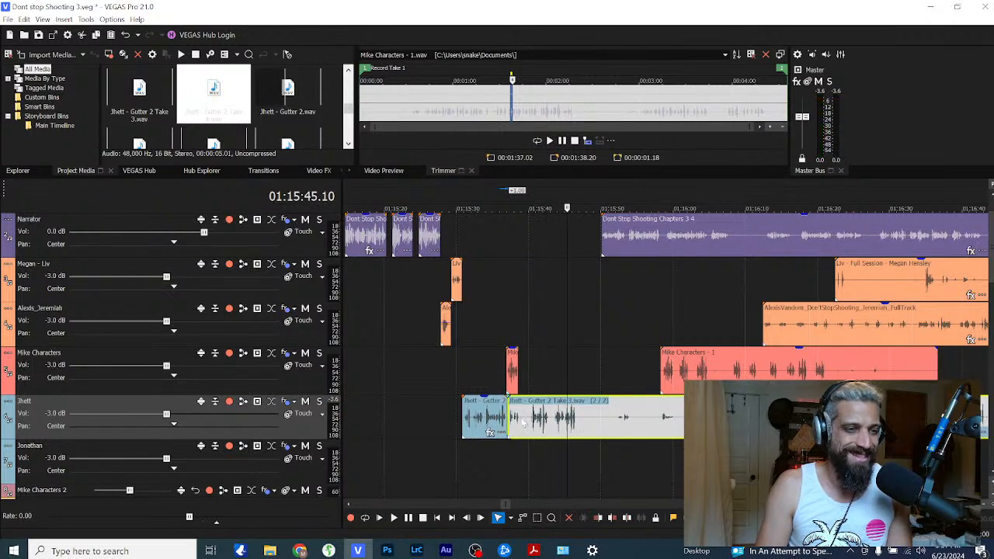
# Step: Split off and delete the Jhett clip's opening audio, and move the remainder to start where the Mike line ends
pyautogui.click(530, 431)
pyautogui.press('s')
pyautogui.click(523, 412)
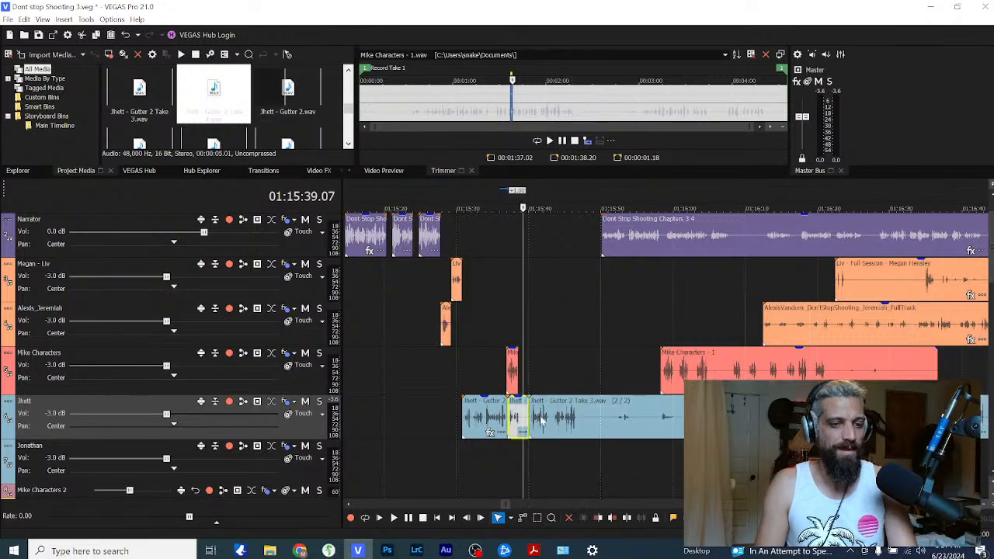
pyautogui.press('Delete')
pyautogui.moveTo(569, 428); pyautogui.dragTo(556, 426)
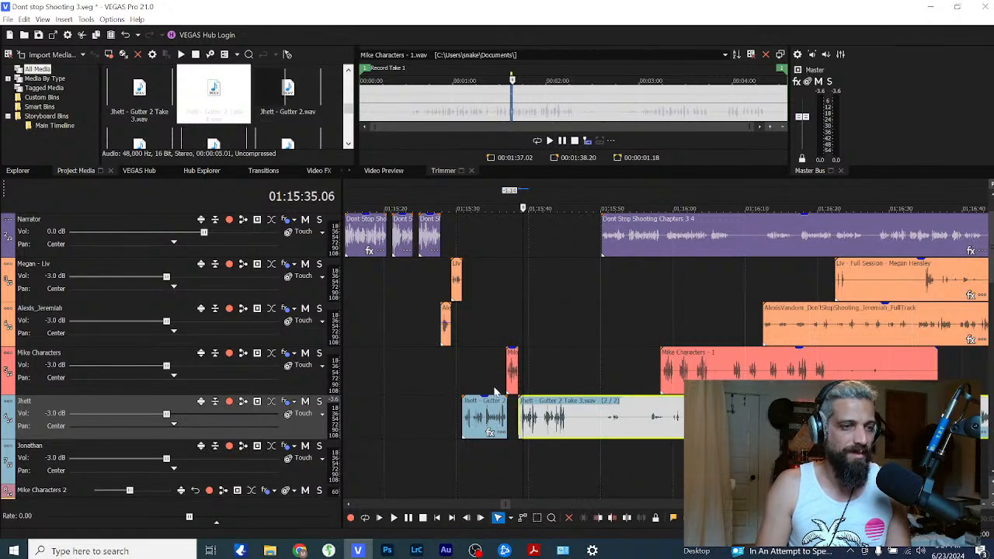
# Step: Play back the Mike line and the Jhett line following it to check the assembled dialogue
pyautogui.click(494, 391)
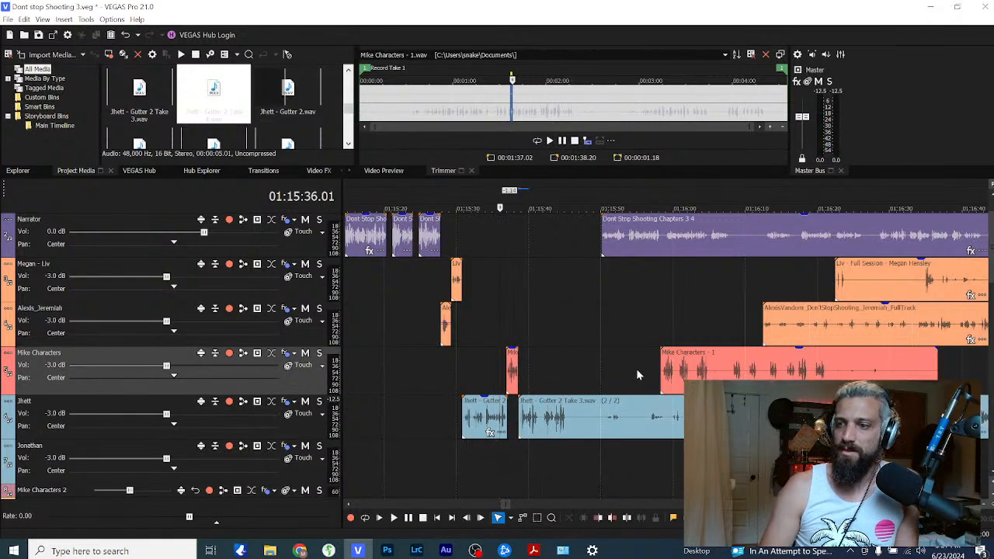
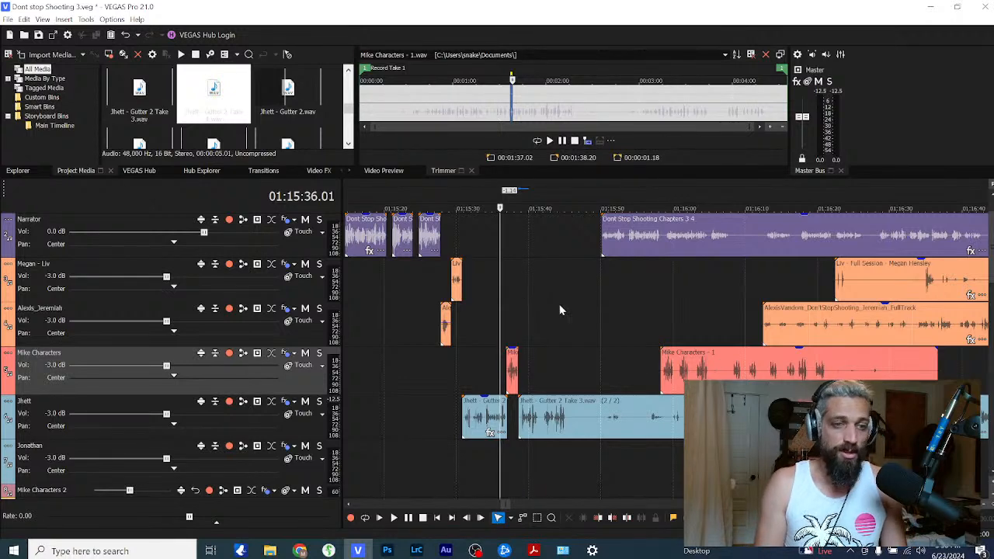
pyautogui.click(518, 329)
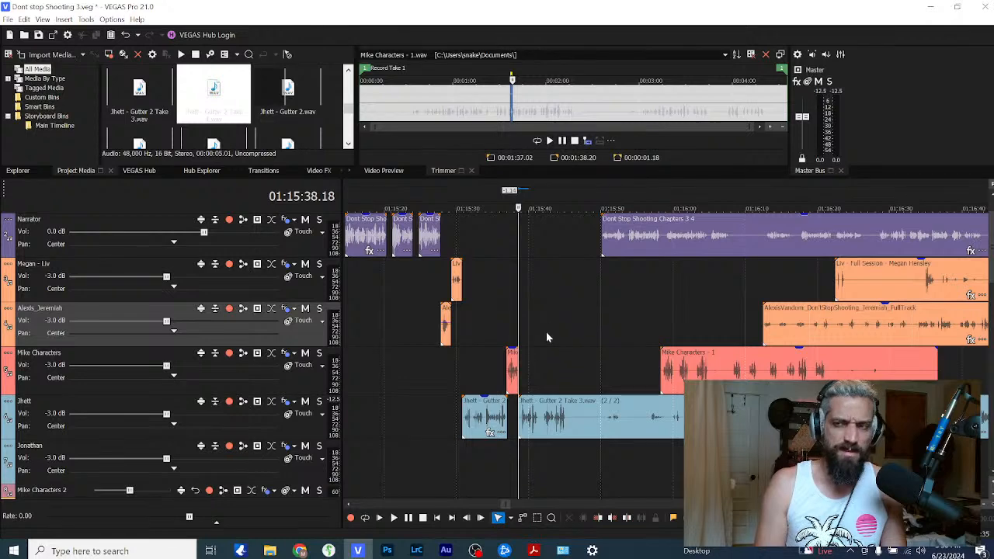
pyautogui.click(513, 329)
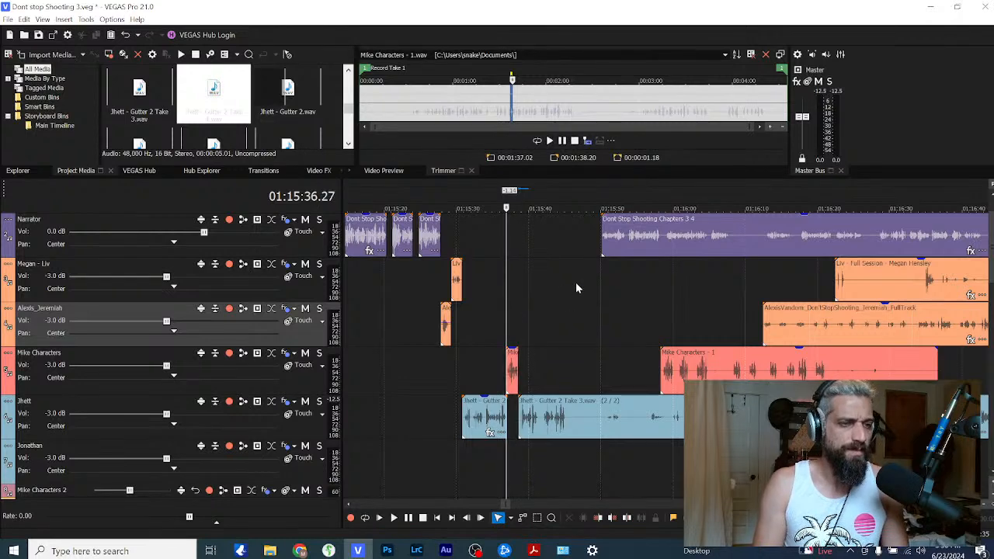
pyautogui.press('space')
pyautogui.scroll(1, 559, 356)
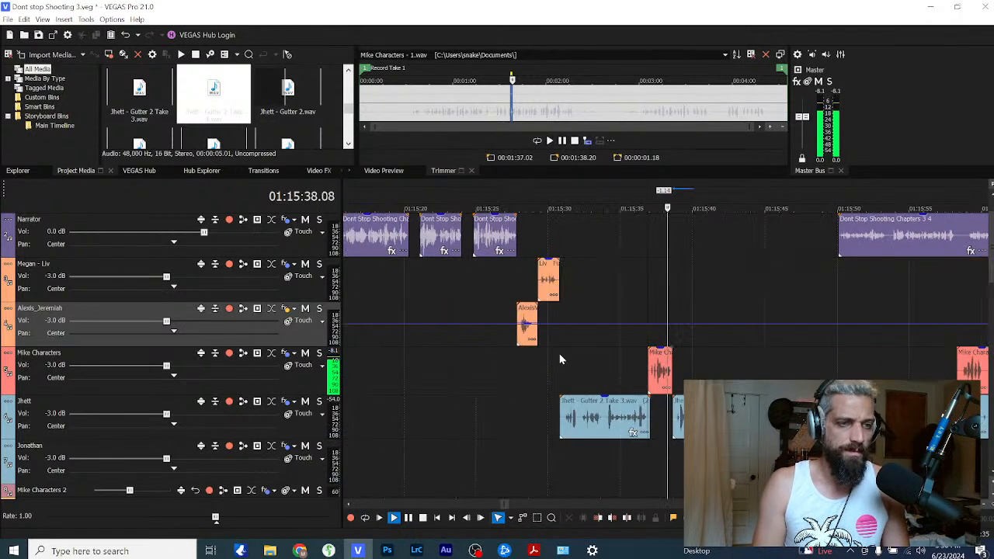
pyautogui.click(682, 355)
pyautogui.scroll(1, 712, 365)
pyautogui.scroll(-1, 711, 365)
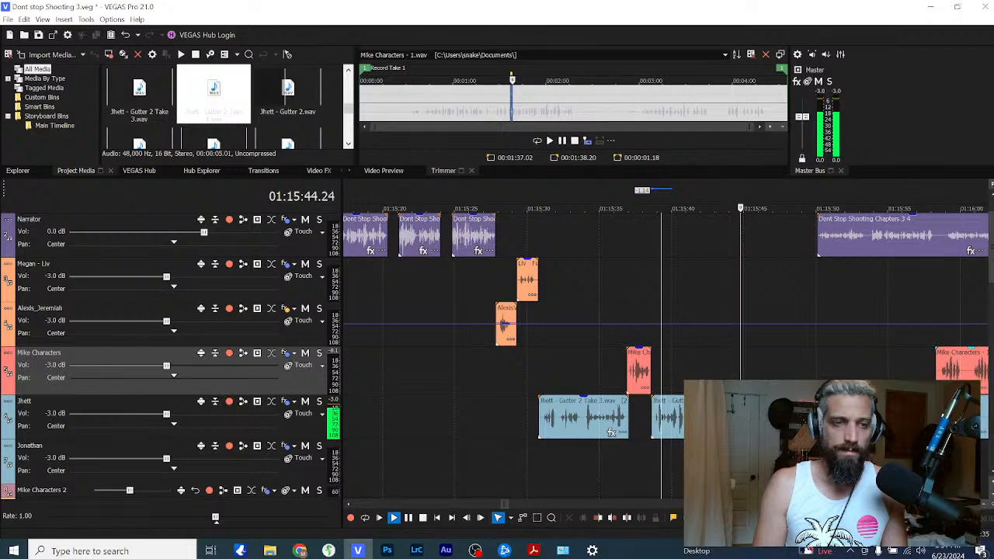
pyautogui.press('Return')
# Step: Extend the ends of the two newly placed Jhett clips and the Mike Characters clip between them
pyautogui.click(611, 432)
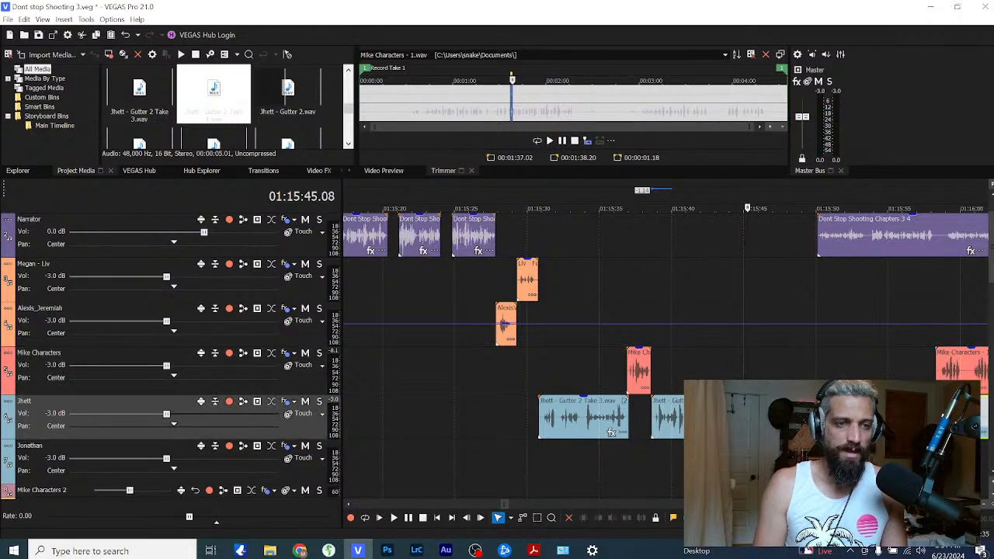
pyautogui.click(589, 429)
pyautogui.rightClick(587, 424)
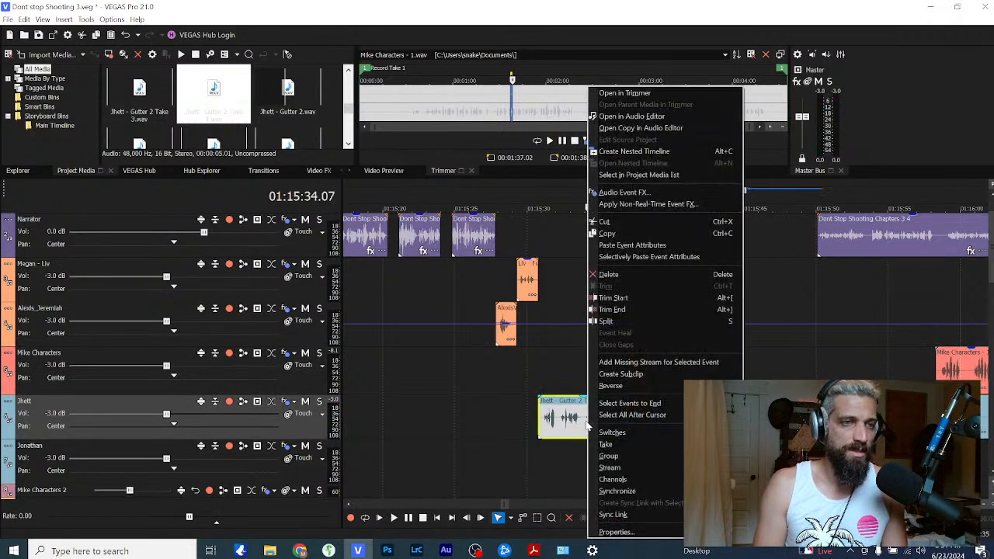
pyautogui.click(584, 424)
pyautogui.click(576, 423)
pyautogui.click(633, 417)
pyautogui.scroll(1, 633, 417)
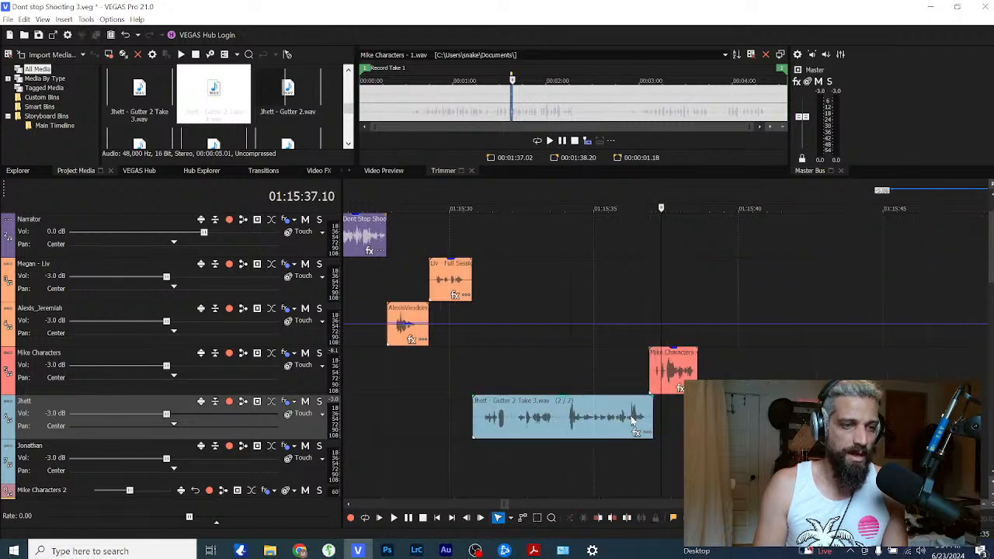
pyautogui.moveTo(652, 420); pyautogui.dragTo(686, 421)
pyautogui.moveTo(891, 421); pyautogui.dragTo(940, 420)
pyautogui.moveTo(698, 372); pyautogui.dragTo(750, 370)
# Step: Copy an earlier Mike Characters clip near the marker and paste its event attributes onto the two Jhett clips and the Mike clip between them
pyautogui.scroll(-2, 549, 395)
pyautogui.scroll(-3, 545, 396)
pyautogui.rightClick(498, 373)
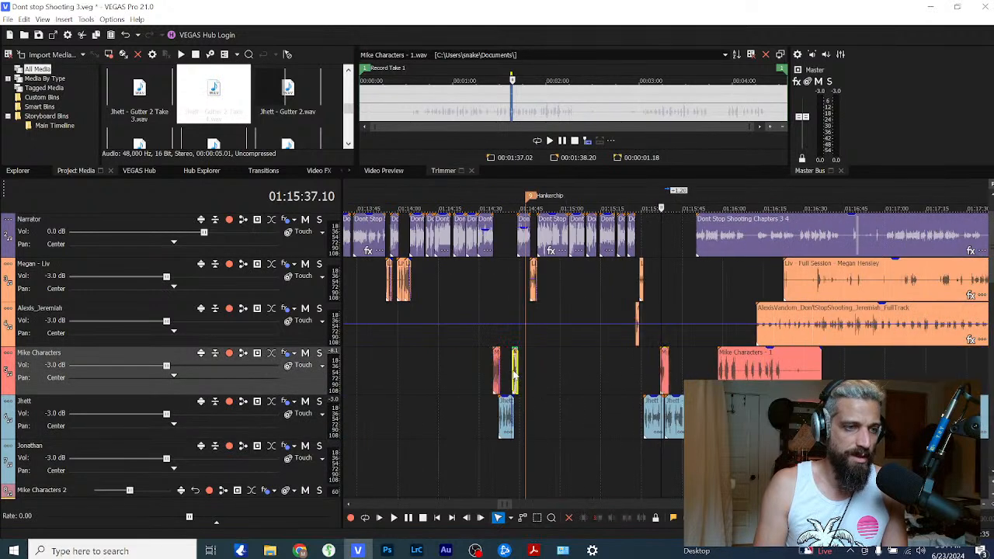
pyautogui.click(532, 234)
pyautogui.hotkey('ctrl', 'v')
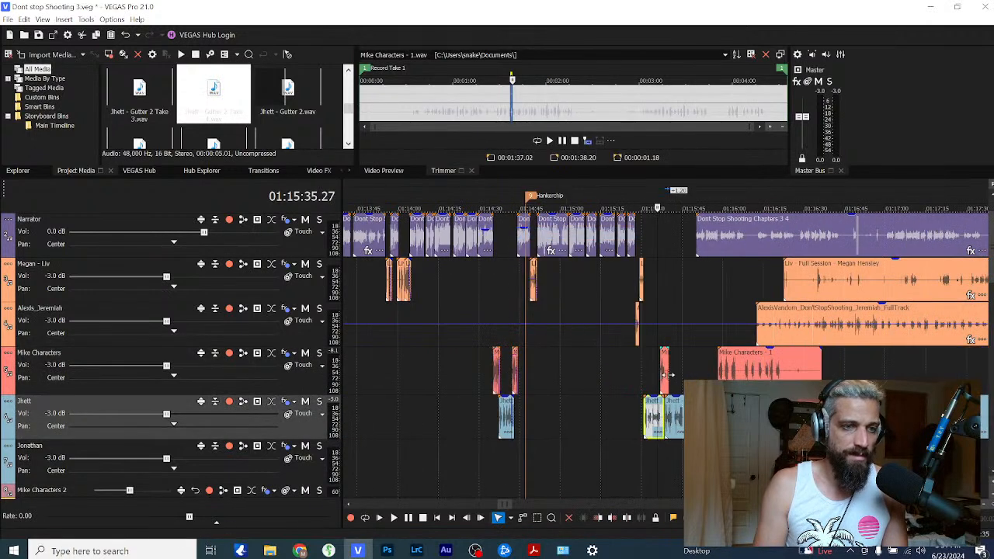
pyautogui.rightClick(675, 423)
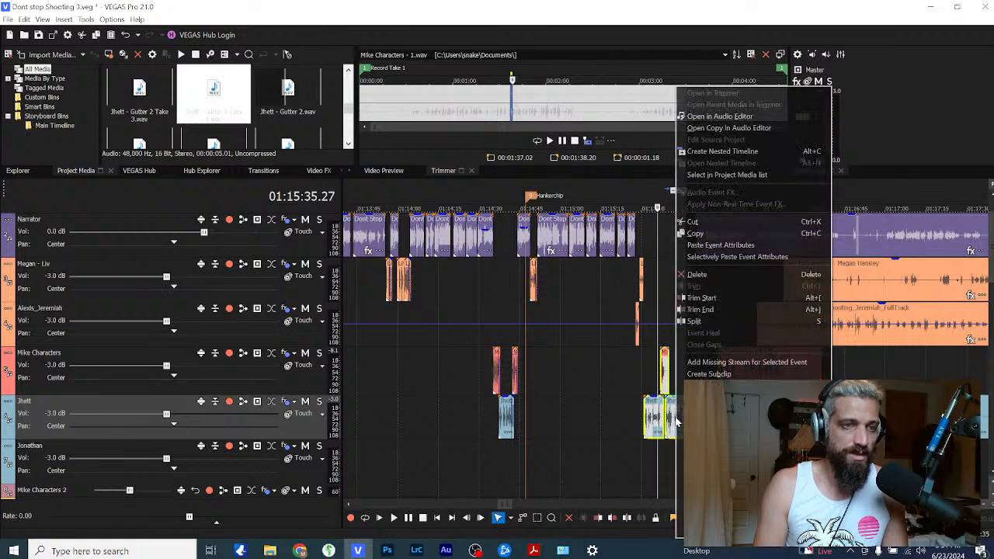
pyautogui.click(705, 254)
# Step: Play back the first Jhett line, undo the attribute paste and listen to the line again
pyautogui.click(644, 408)
pyautogui.scroll(3, 675, 428)
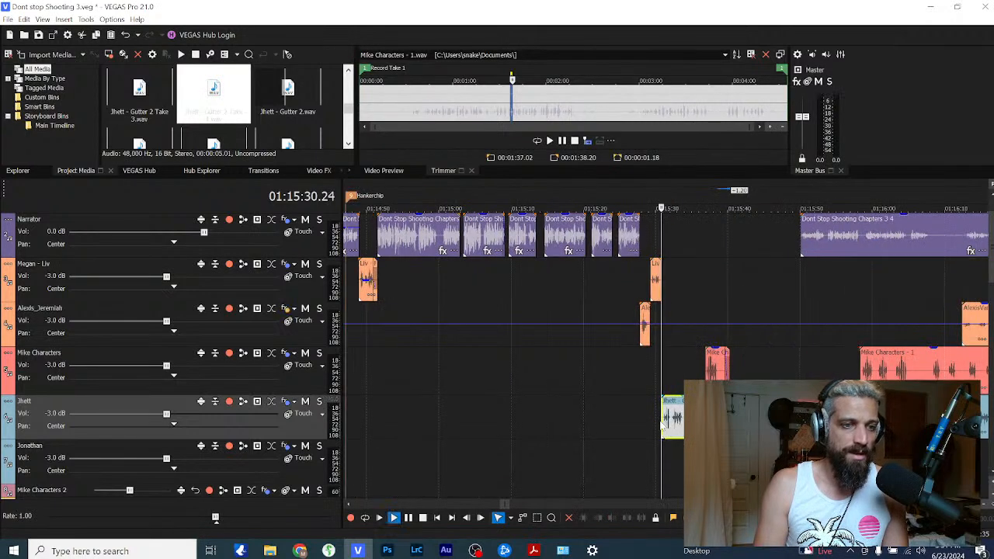
pyautogui.press('space')
pyautogui.press('Return')
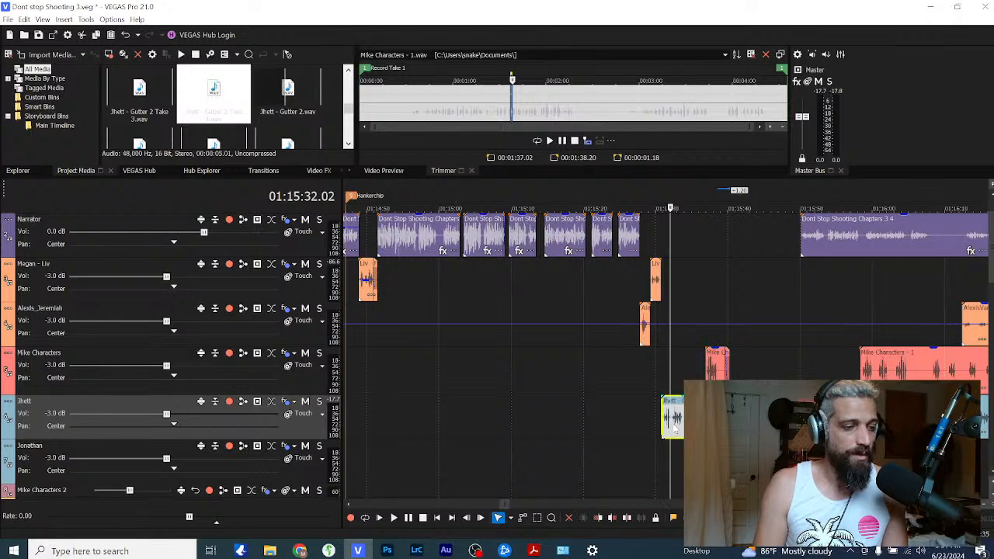
pyautogui.hotkey('ctrl', 'z')
pyautogui.click(688, 421)
pyautogui.press('space')
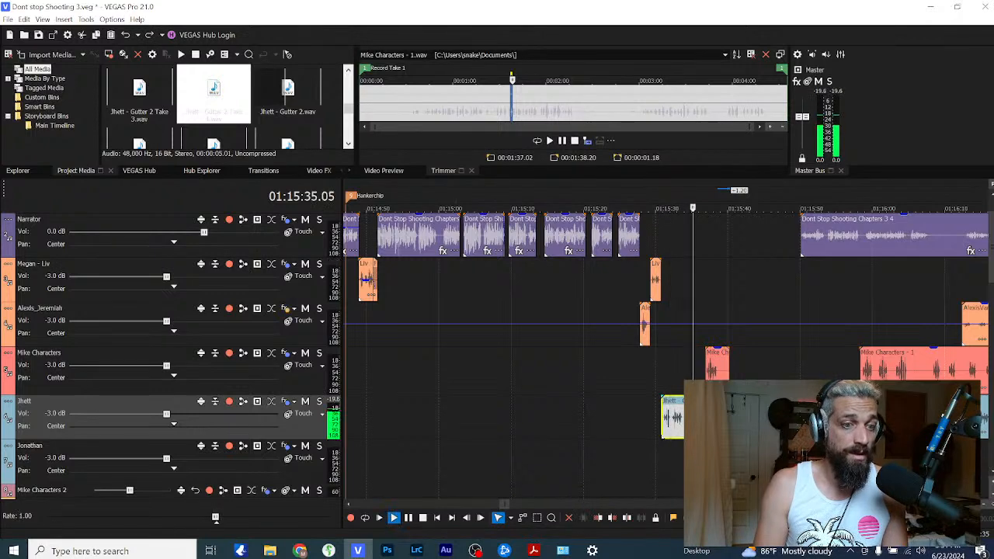
pyautogui.press('space')
# Step: Open a copy of the first Jhett clip in Adobe Audition
pyautogui.rightClick(688, 421)
pyautogui.click(741, 127)
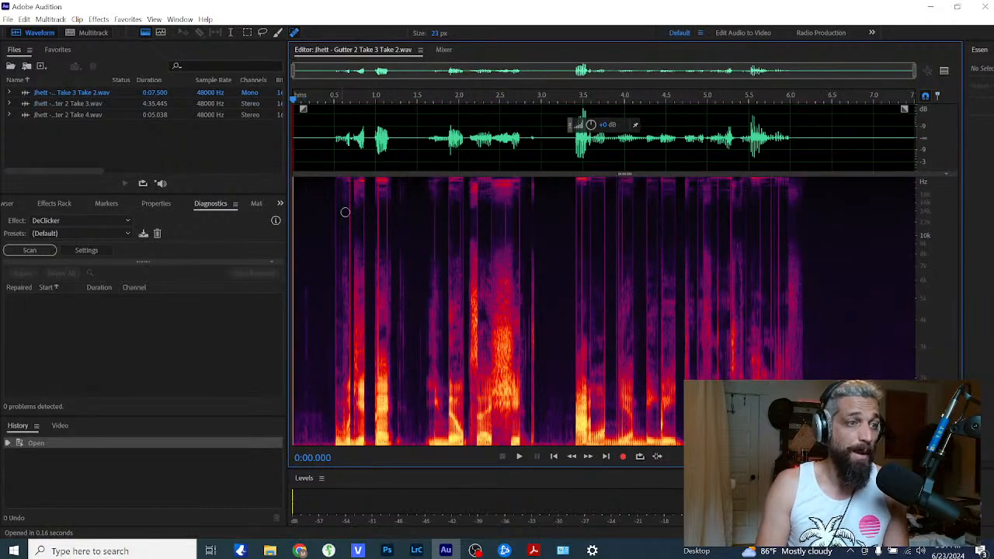
pyautogui.scroll(5, 397, 277)
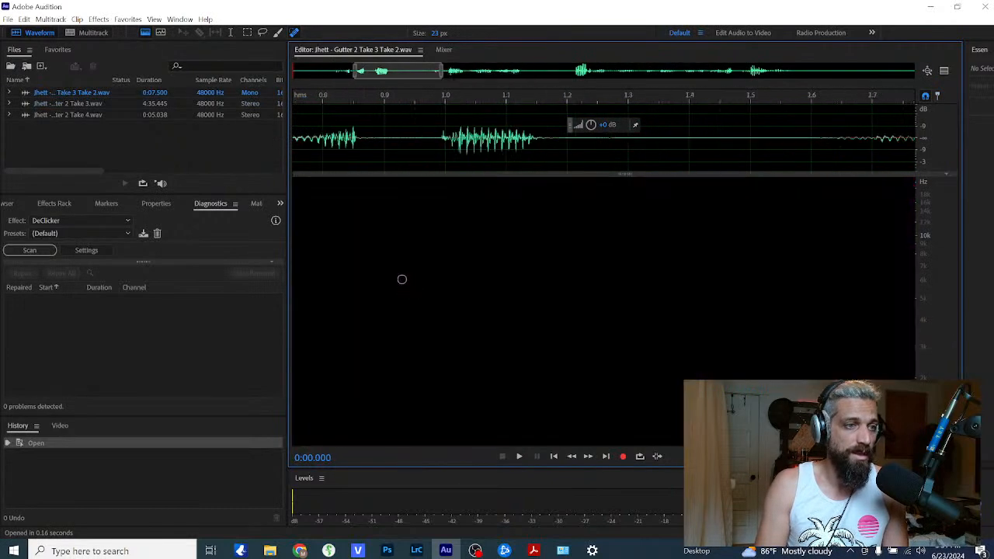
pyautogui.moveTo(388, 71); pyautogui.dragTo(342, 71)
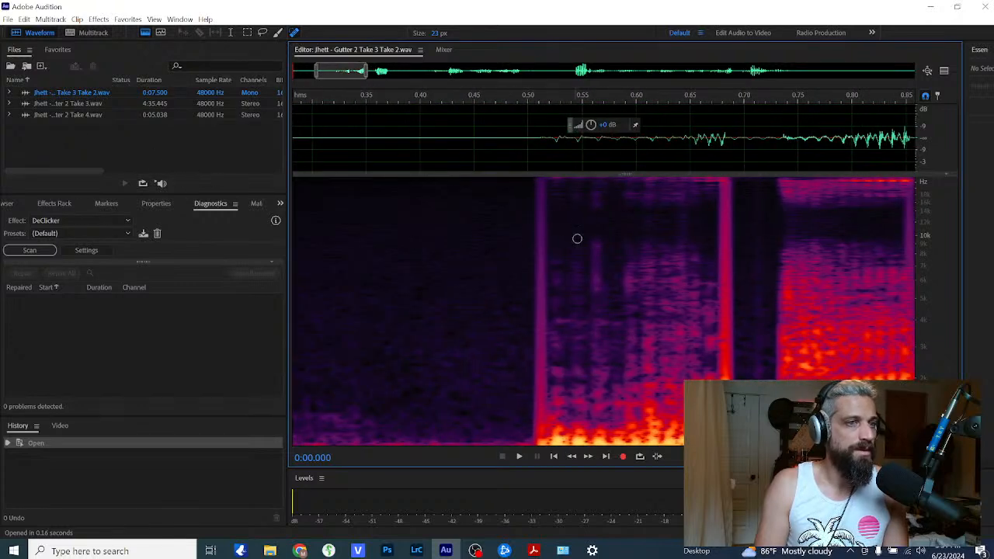
pyautogui.scroll(-2, 528, 241)
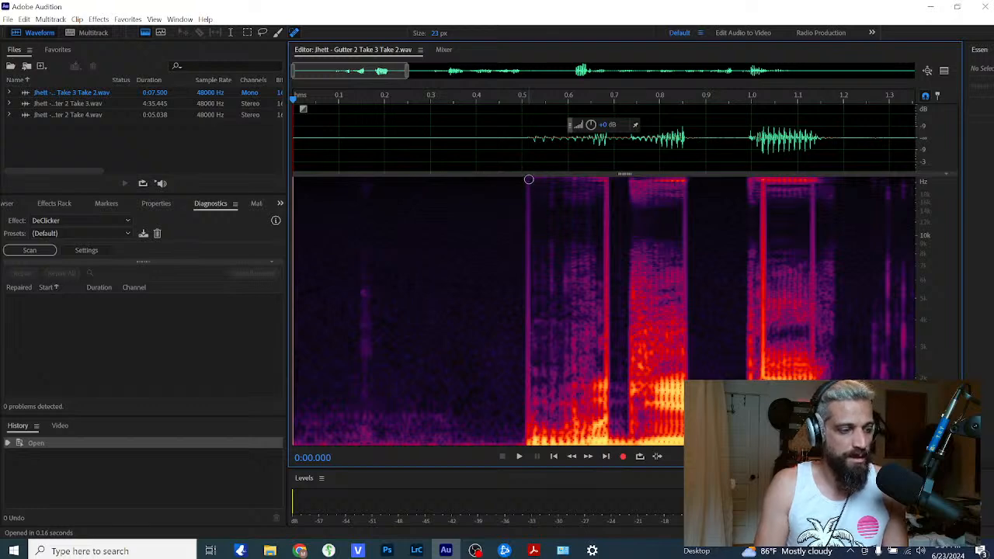
# Step: Auto-heal the vertical click lines in the spectrogram between about 0.5 and 1.15 s, using the 23 px healing brush
pyautogui.moveTo(529, 180); pyautogui.dragTo(531, 445)
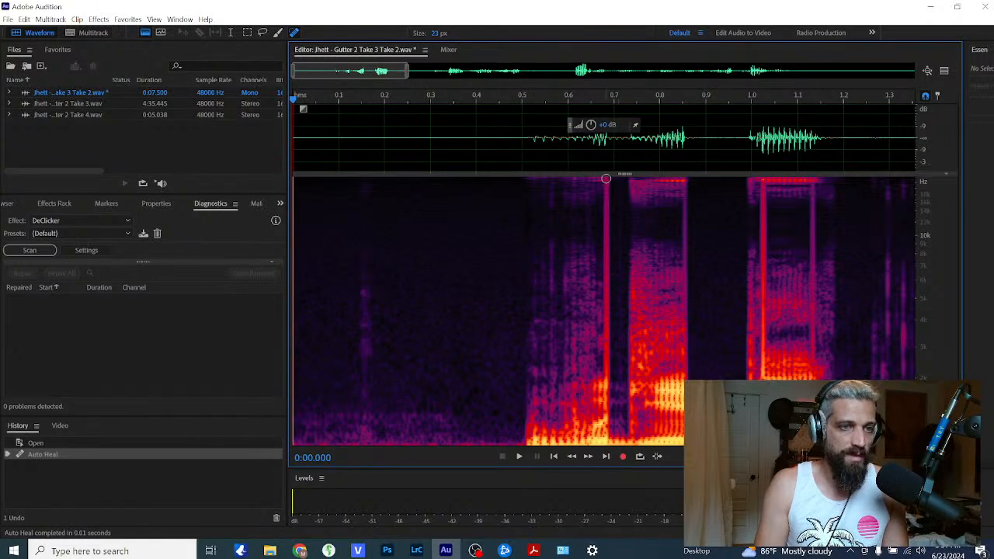
pyautogui.moveTo(606, 179); pyautogui.dragTo(605, 449)
pyautogui.moveTo(689, 178); pyautogui.dragTo(687, 438)
pyautogui.click(762, 179)
pyautogui.moveTo(762, 180); pyautogui.dragTo(763, 440)
pyautogui.moveTo(813, 180); pyautogui.dragTo(813, 348)
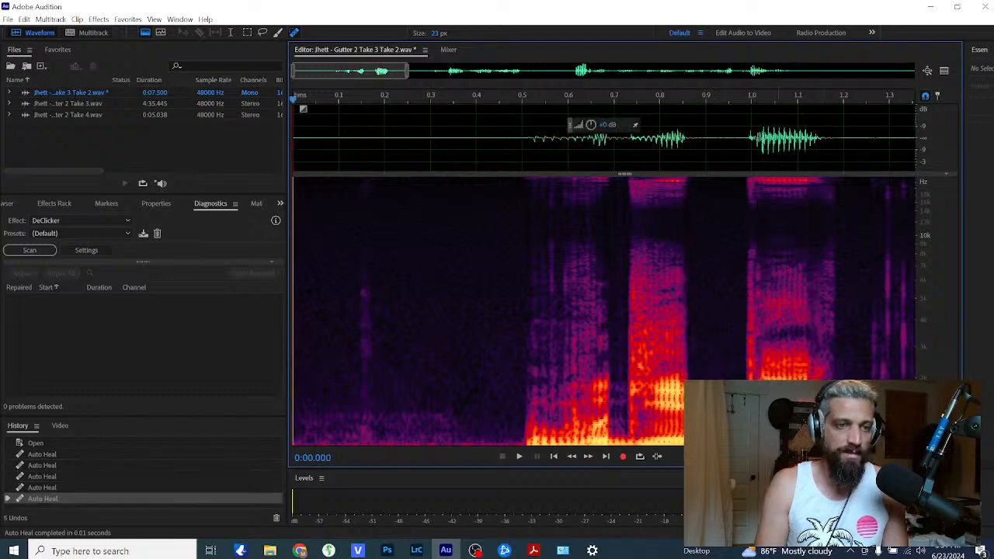
# Step: Auto-heal the clicks in the spectrogram at about 1.70, 1.88, 2.02 and 2.05 s
pyautogui.scroll(-3, 684, 289)
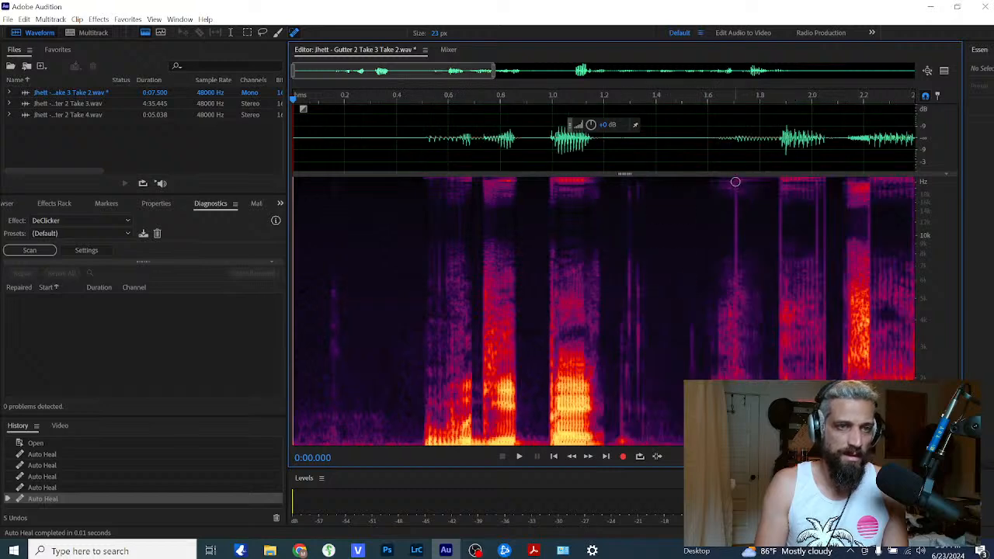
pyautogui.moveTo(735, 182); pyautogui.dragTo(736, 437)
pyautogui.moveTo(781, 181); pyautogui.dragTo(780, 434)
pyautogui.scroll(3, 815, 189)
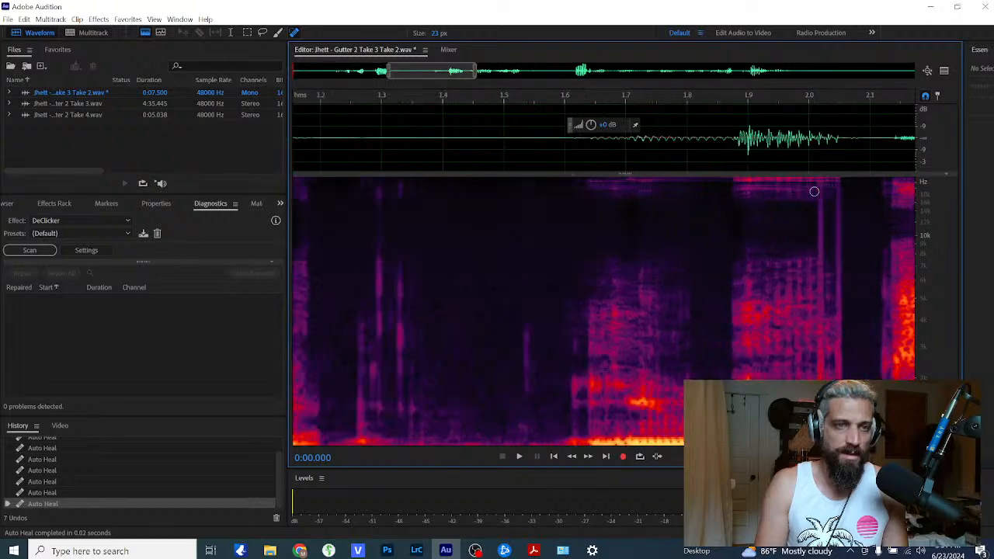
pyautogui.scroll(1, 820, 185)
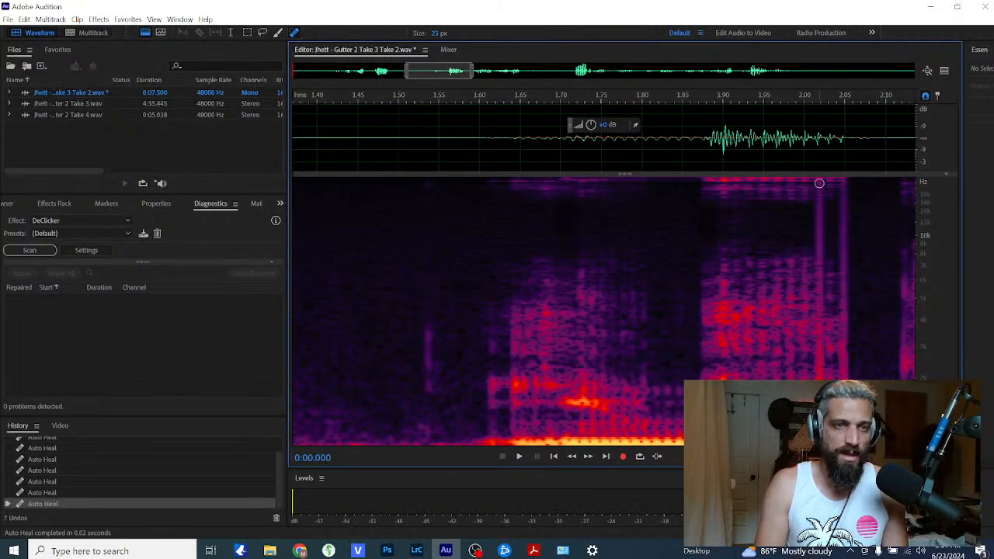
pyautogui.moveTo(819, 181); pyautogui.dragTo(819, 376)
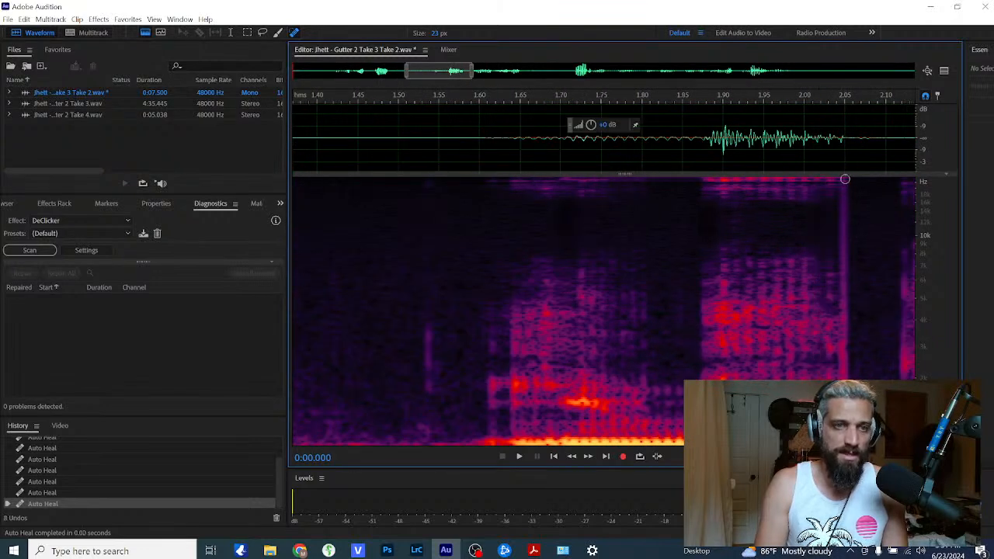
pyautogui.moveTo(843, 179); pyautogui.dragTo(843, 376)
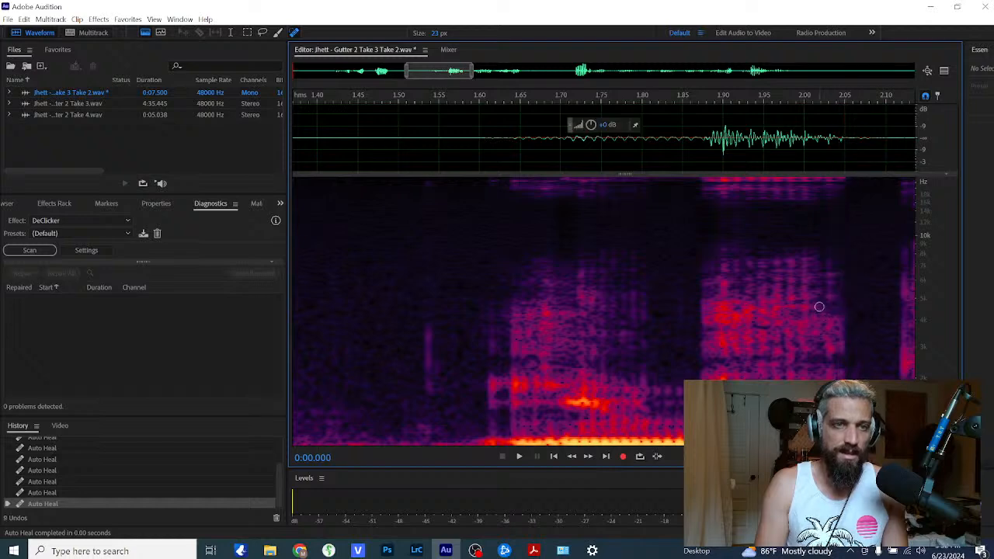
# Step: Auto-heal the clicks in the spectrogram at about 2.22, 2.39, 2.51 and 2.56 s
pyautogui.scroll(-2, 776, 287)
pyautogui.scroll(-2, 776, 272)
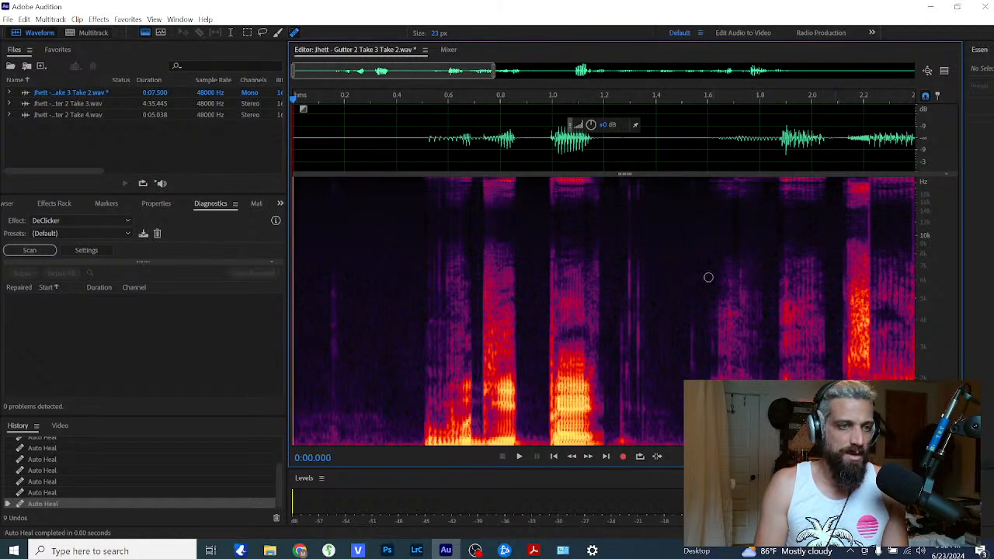
pyautogui.scroll(-2, 715, 278)
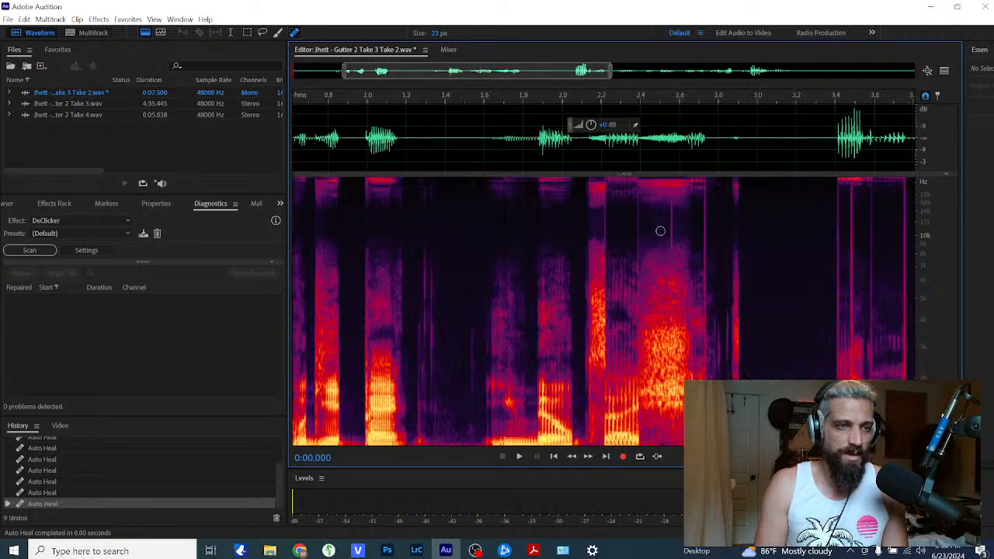
pyautogui.scroll(4, 659, 228)
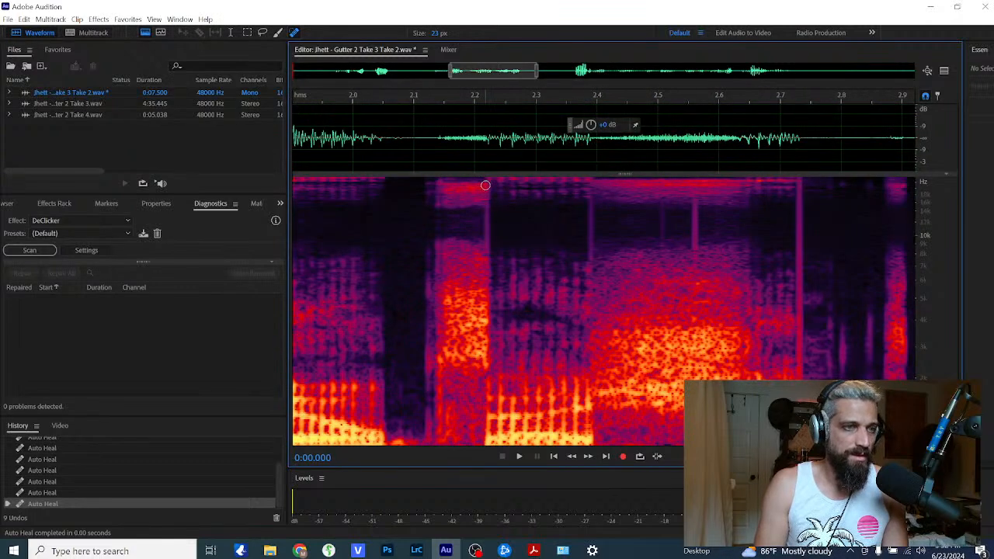
pyautogui.scroll(2, 485, 184)
pyautogui.moveTo(486, 184); pyautogui.dragTo(488, 442)
pyautogui.scroll(-1, 488, 443)
pyautogui.moveTo(626, 184); pyautogui.dragTo(626, 446)
pyautogui.moveTo(764, 183); pyautogui.dragTo(764, 446)
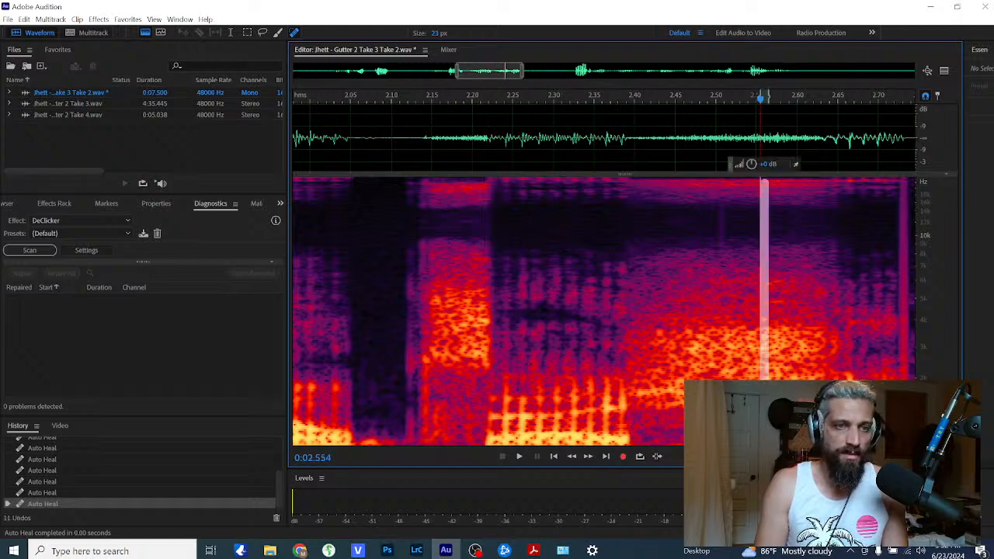
pyautogui.moveTo(722, 182); pyautogui.dragTo(722, 380)
# Step: Auto-heal the click at about 2.73 s and the fainter ones up to about 2.85 s
pyautogui.scroll(-2, 722, 380)
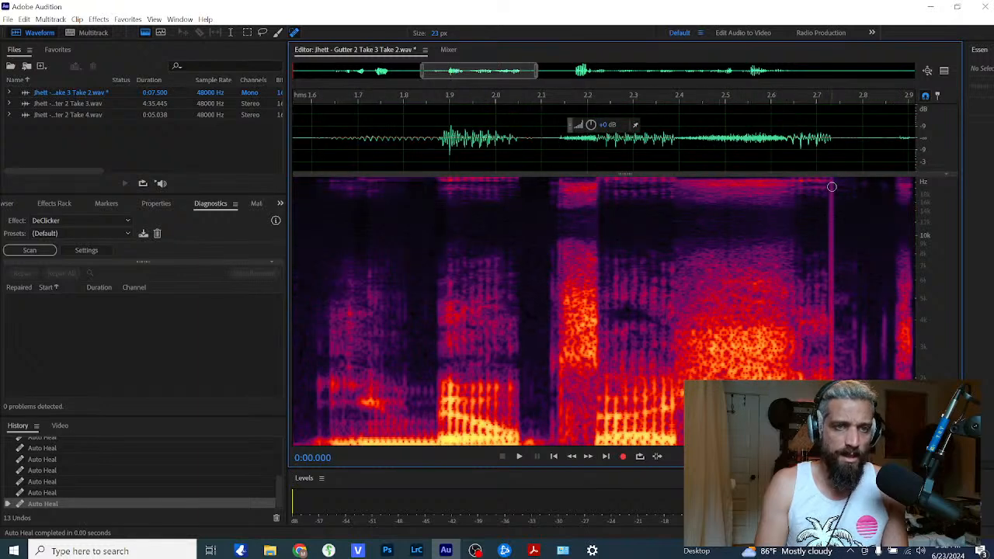
pyautogui.moveTo(830, 180)
pyautogui.mouseDown()
pyautogui.moveTo(830, 348)
pyautogui.moveTo(864, 388)
pyautogui.mouseUp()
pyautogui.moveTo(884, 299); pyautogui.dragTo(884, 388)
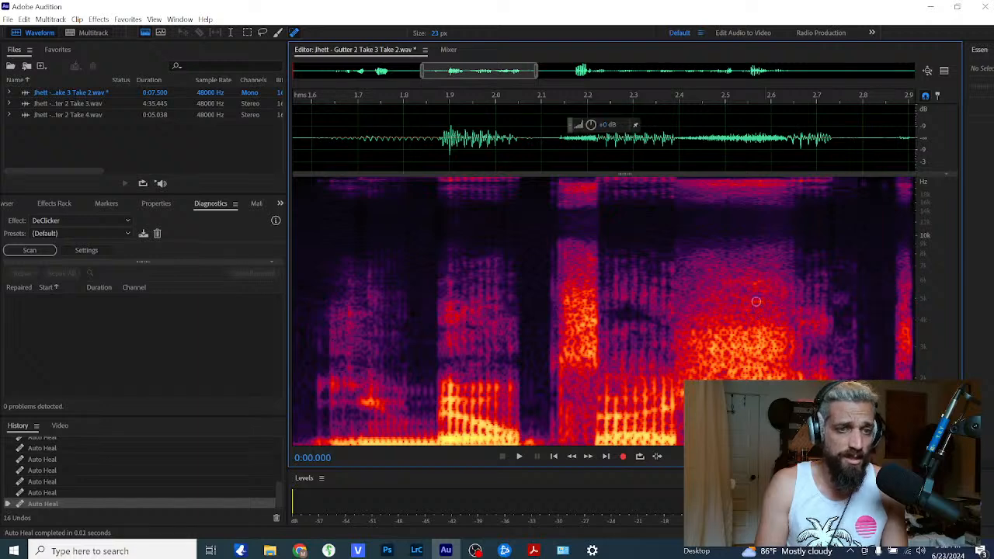
# Step: Auto-heal the clicks at the start of the next phrase, at about 3.41, 3.48 and 3.58 s
pyautogui.scroll(-4, 687, 327)
pyautogui.click(799, 230)
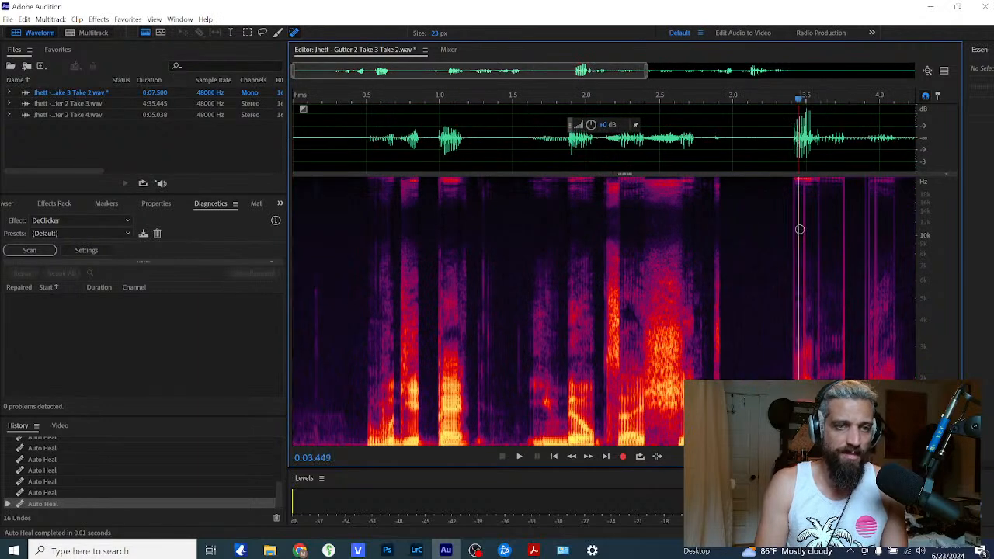
pyautogui.scroll(3, 798, 249)
pyautogui.scroll(1, 798, 249)
pyautogui.scroll(1, 774, 181)
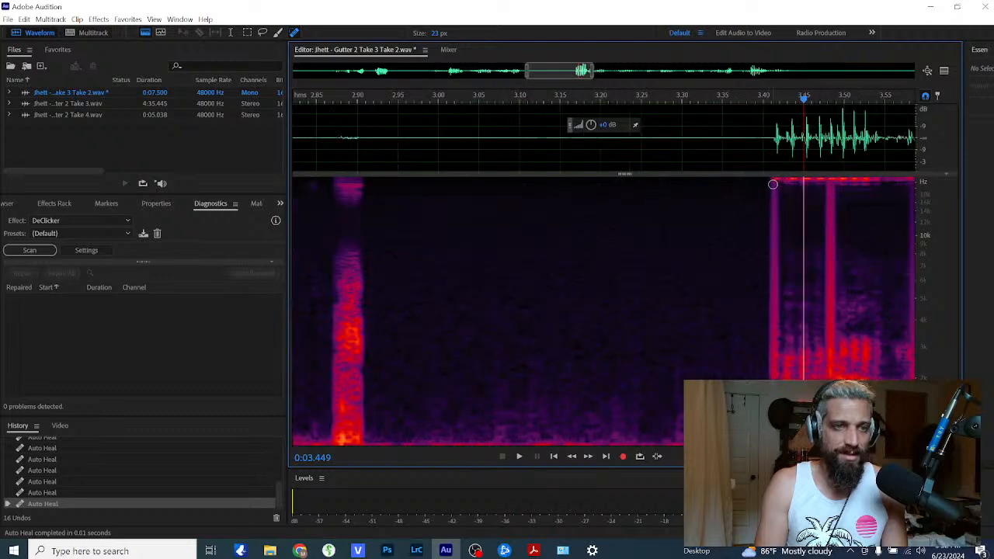
pyautogui.moveTo(775, 182); pyautogui.dragTo(774, 439)
pyautogui.moveTo(831, 184); pyautogui.dragTo(829, 434)
pyautogui.scroll(-1, 823, 203)
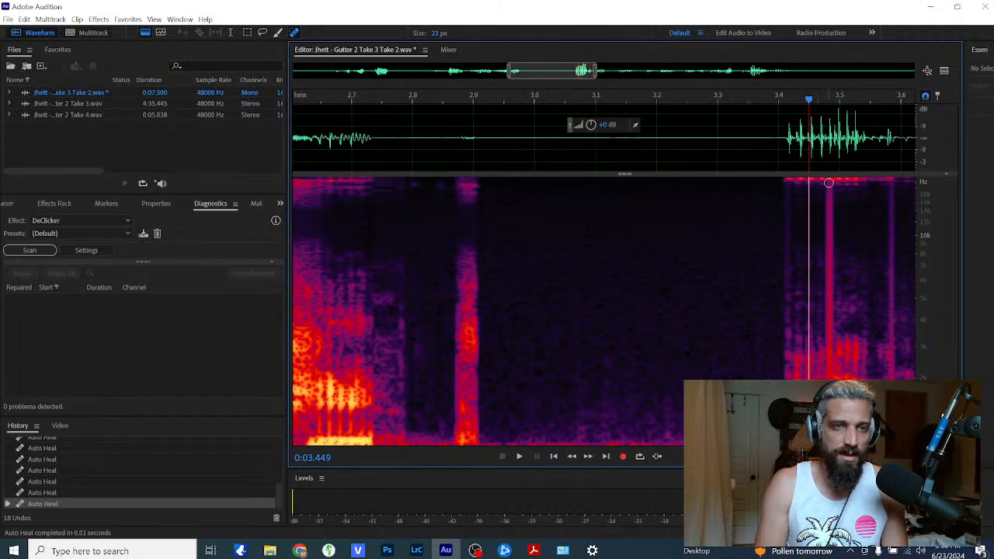
pyautogui.moveTo(830, 180); pyautogui.dragTo(849, 416)
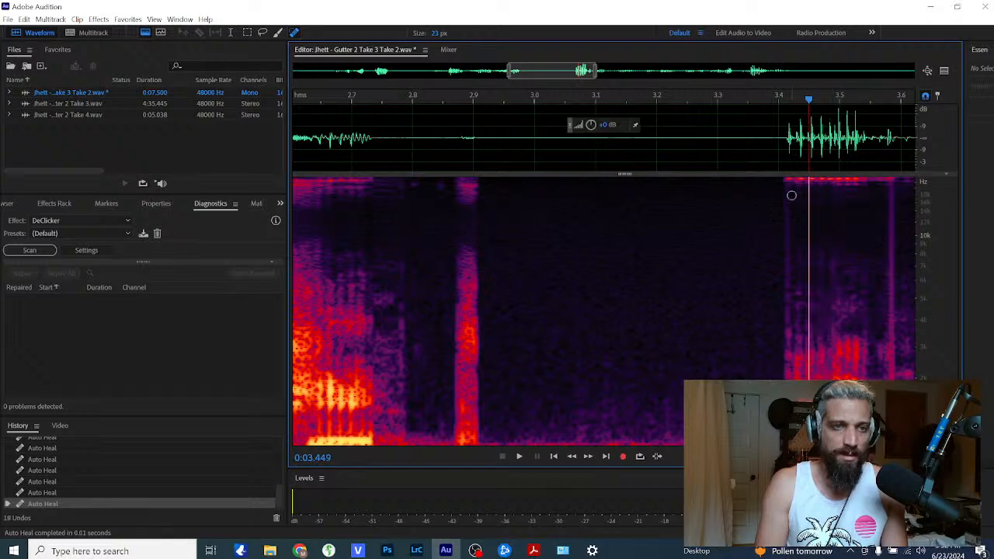
pyautogui.moveTo(789, 184); pyautogui.dragTo(790, 351)
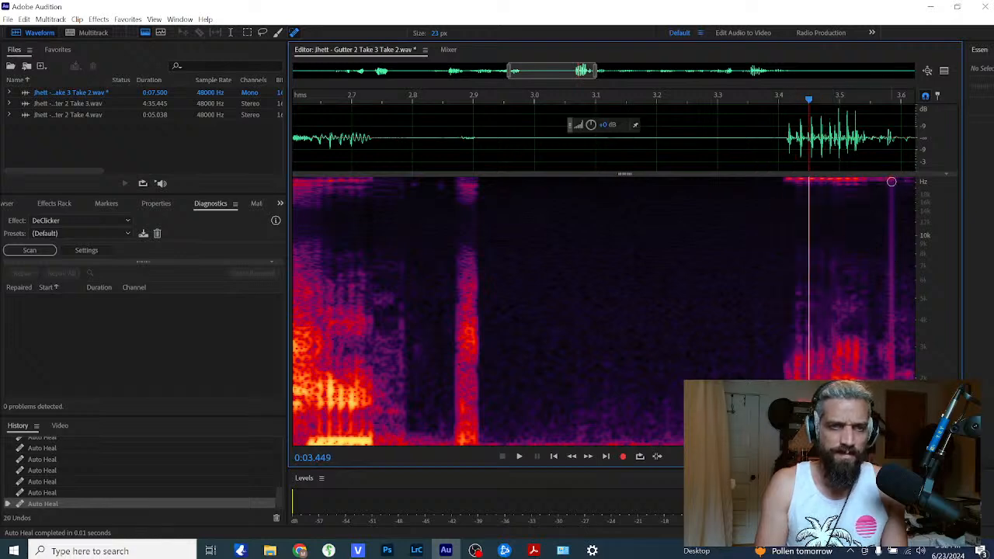
pyautogui.moveTo(892, 182); pyautogui.dragTo(891, 348)
# Step: Auto-heal the click line in the spectrogram at about 3.75 s
pyautogui.scroll(-3, 815, 317)
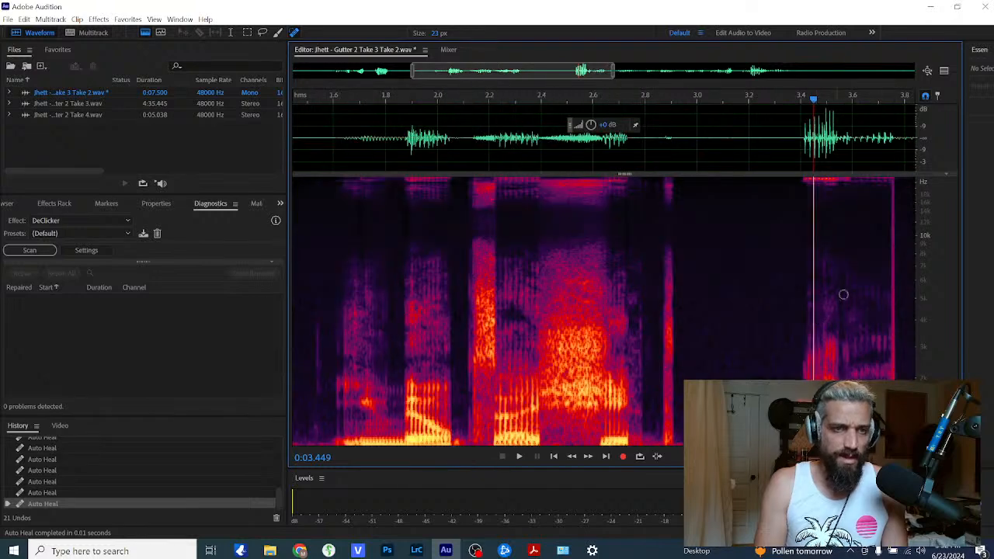
pyautogui.scroll(3, 893, 180)
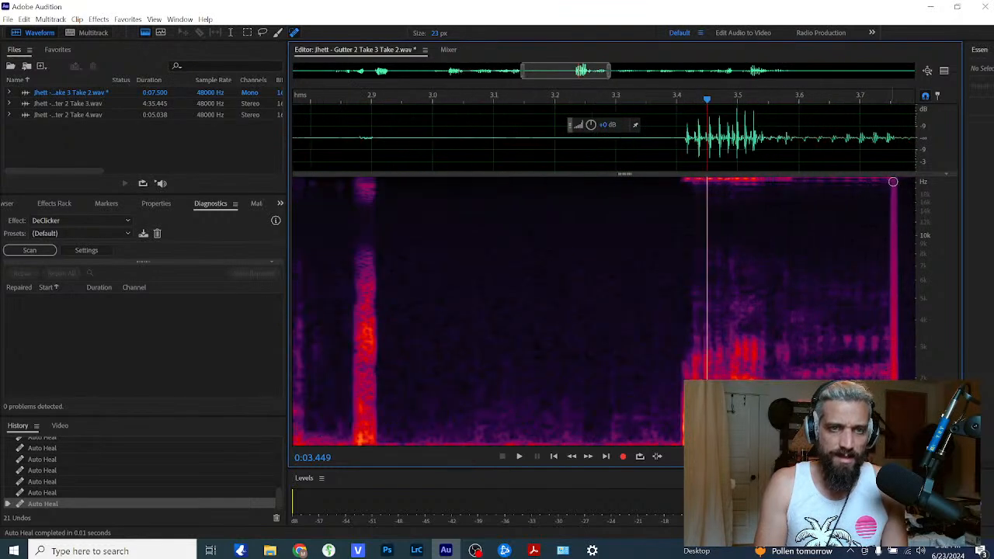
pyautogui.moveTo(893, 181); pyautogui.dragTo(893, 348)
pyautogui.scroll(-5, 814, 334)
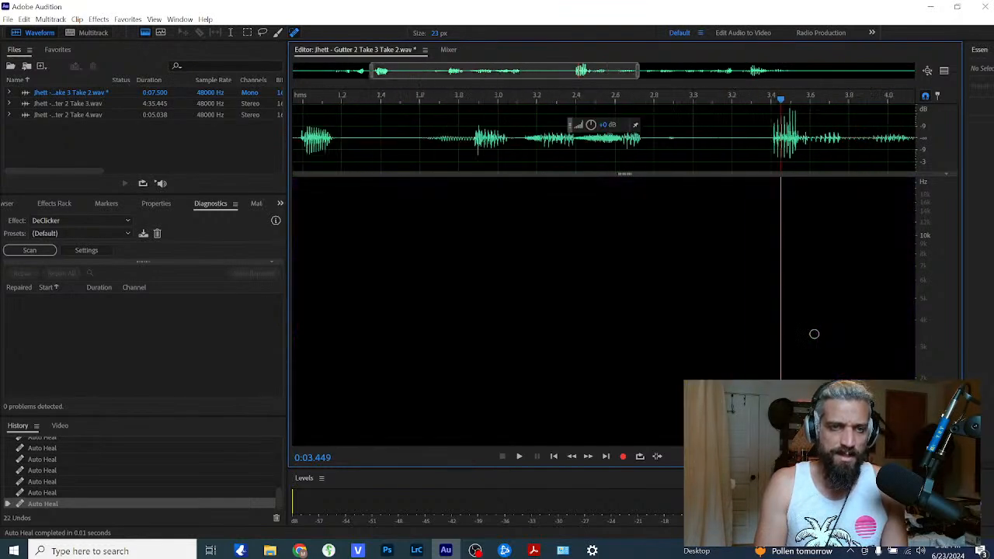
pyautogui.scroll(5, 652, 128)
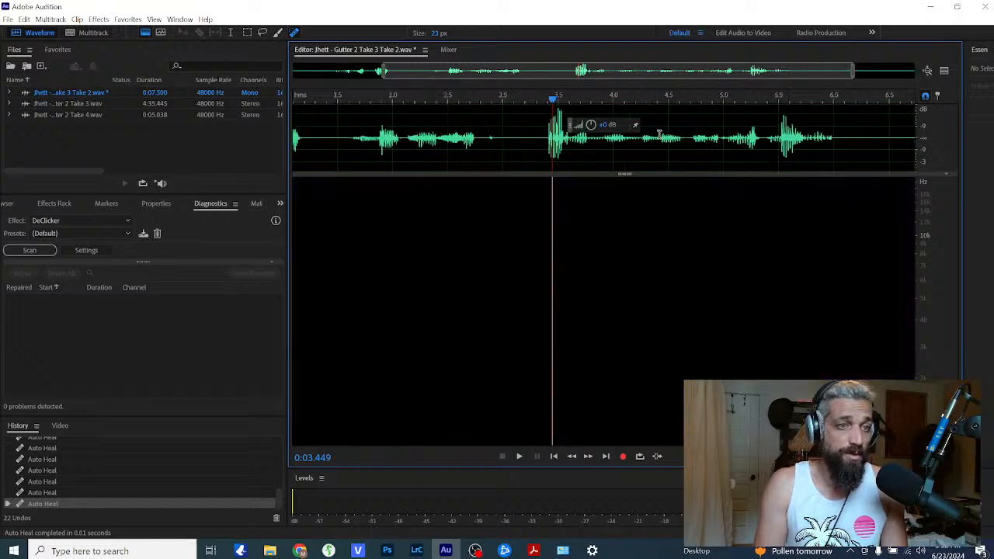
# Step: Auto-heal the click lines in the spectrogram at about 3.90, 3.92, 3.97 and 4.10 s
pyautogui.scroll(2, 658, 137)
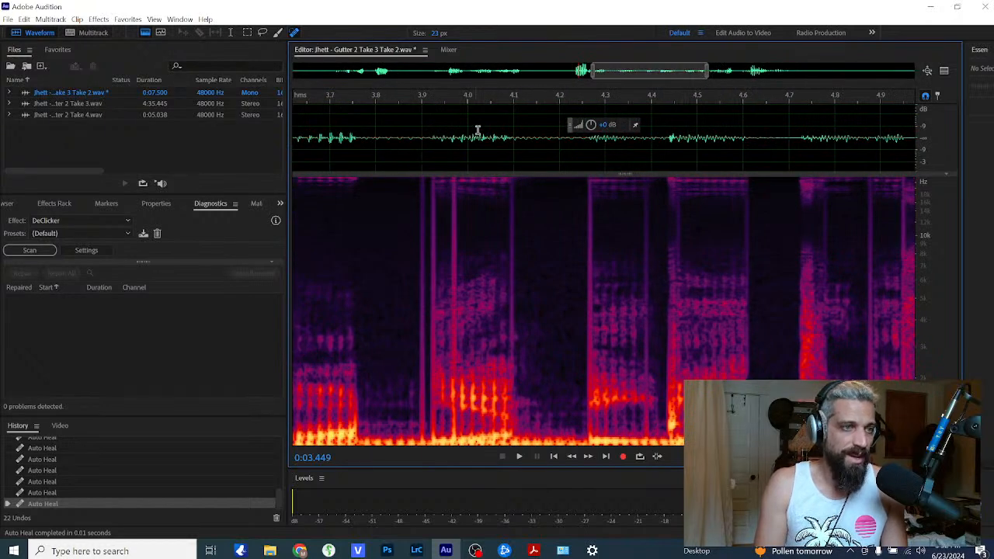
pyautogui.scroll(2, 433, 194)
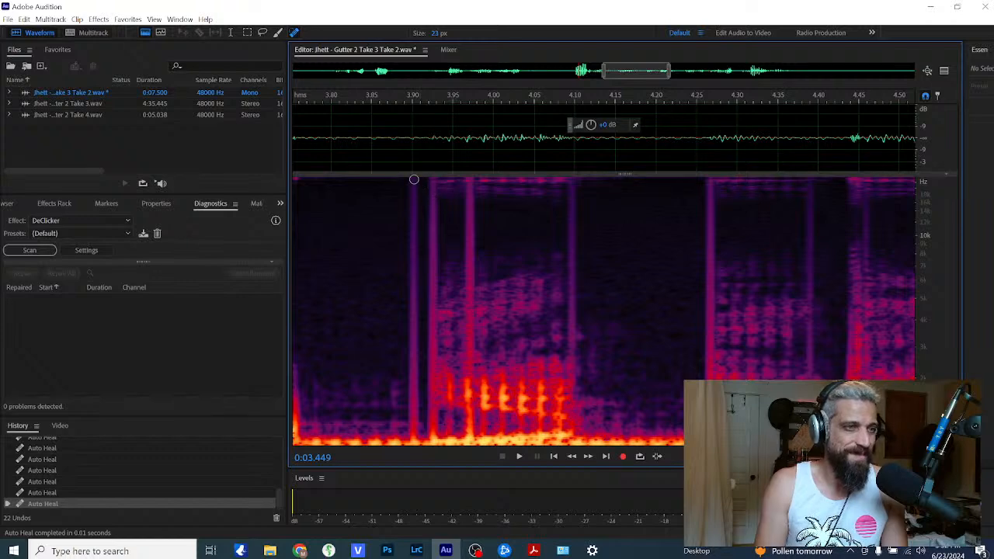
pyautogui.moveTo(413, 180); pyautogui.dragTo(412, 439)
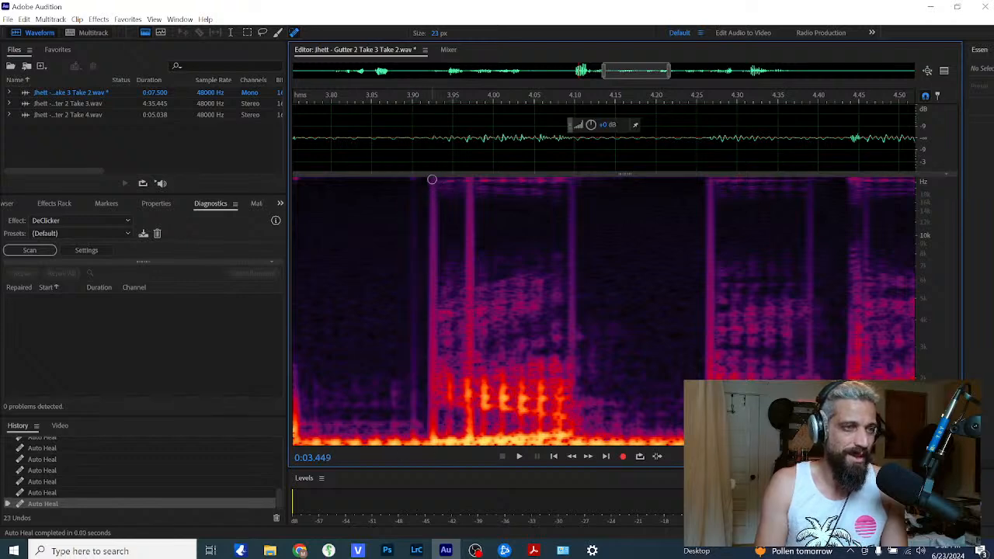
pyautogui.moveTo(432, 180); pyautogui.dragTo(432, 441)
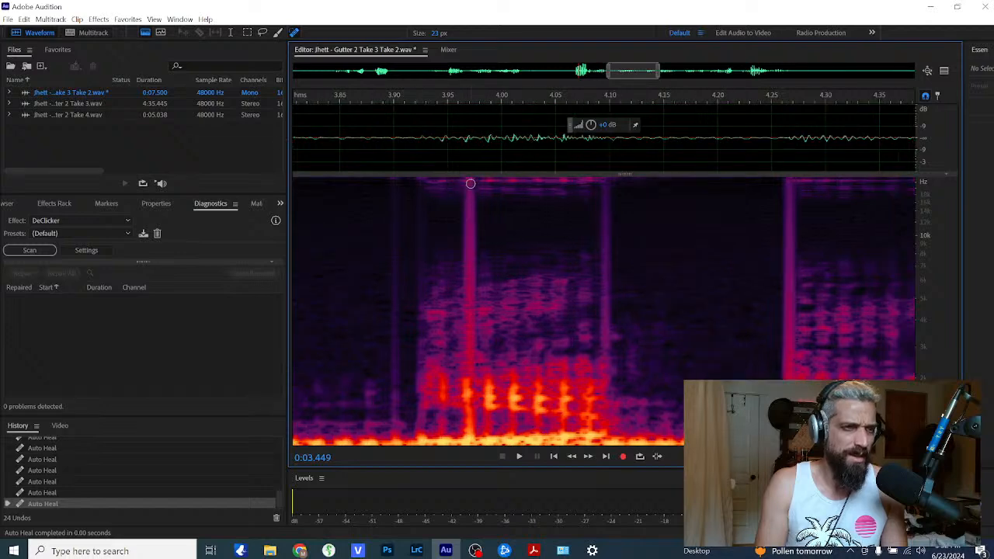
pyautogui.moveTo(470, 181)
pyautogui.mouseDown()
pyautogui.moveTo(464, 302)
pyautogui.moveTo(471, 444)
pyautogui.mouseUp()
pyautogui.moveTo(571, 179); pyautogui.dragTo(573, 445)
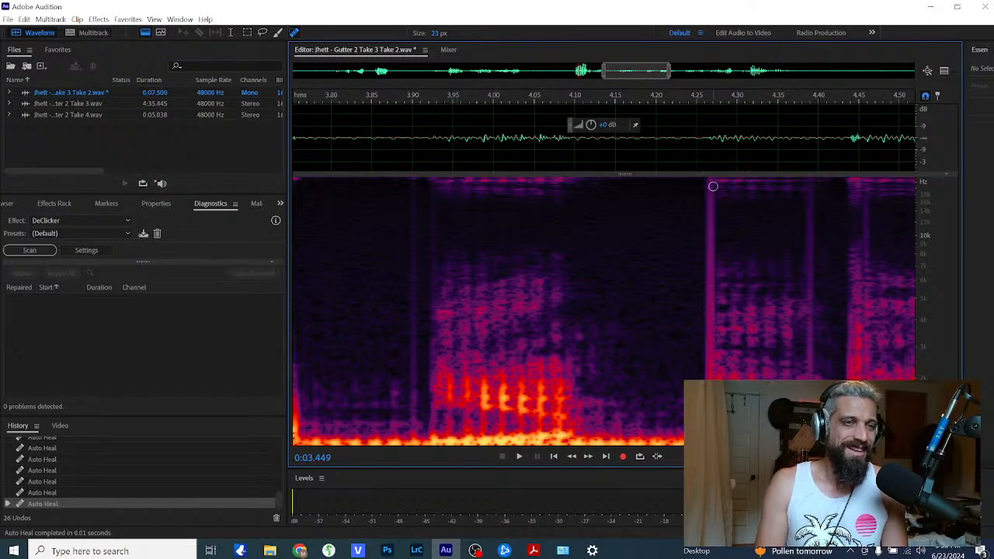
# Step: Auto-heal the clicks at about 4.27 and 4.39 s, and heal the remaining trace at about 3.90 s
pyautogui.moveTo(710, 181); pyautogui.dragTo(711, 380)
pyautogui.moveTo(812, 181); pyautogui.dragTo(810, 364)
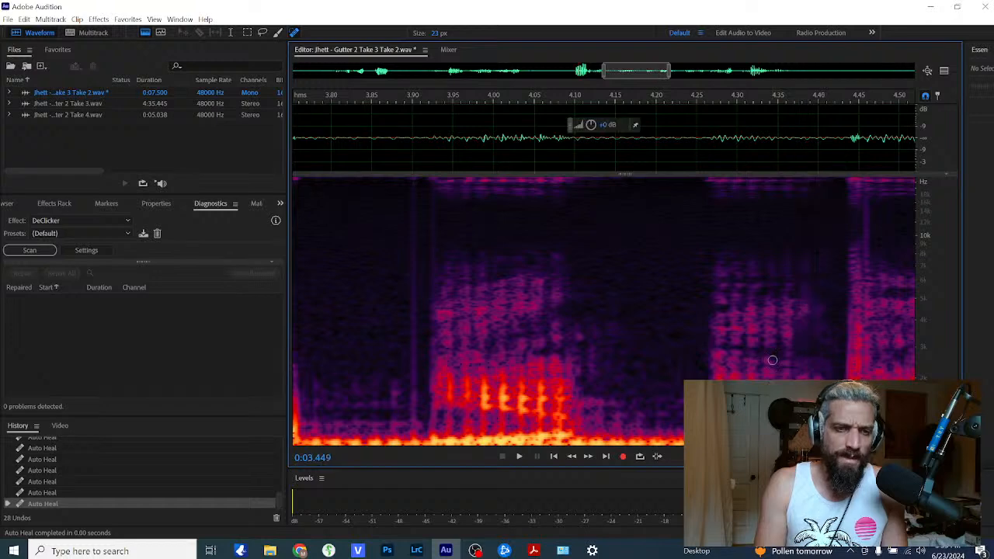
pyautogui.scroll(-2, 664, 404)
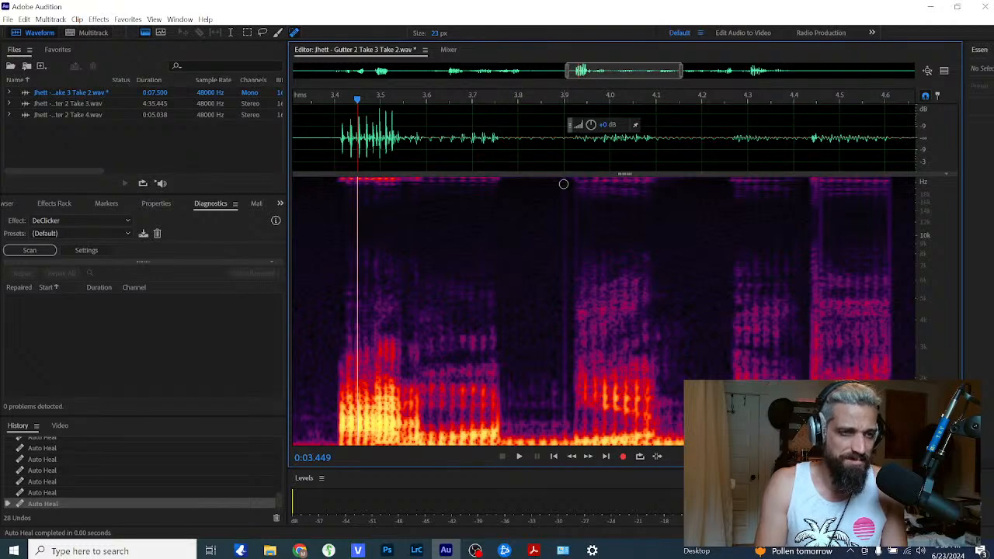
pyautogui.scroll(3, 563, 184)
pyautogui.moveTo(564, 183); pyautogui.dragTo(566, 442)
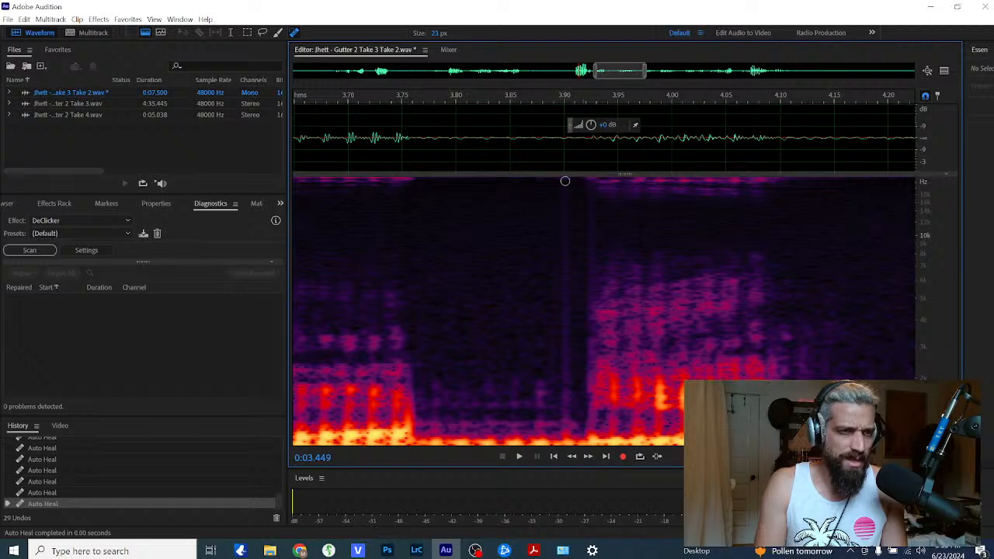
pyautogui.moveTo(565, 181); pyautogui.dragTo(566, 441)
pyautogui.scroll(-3, 626, 295)
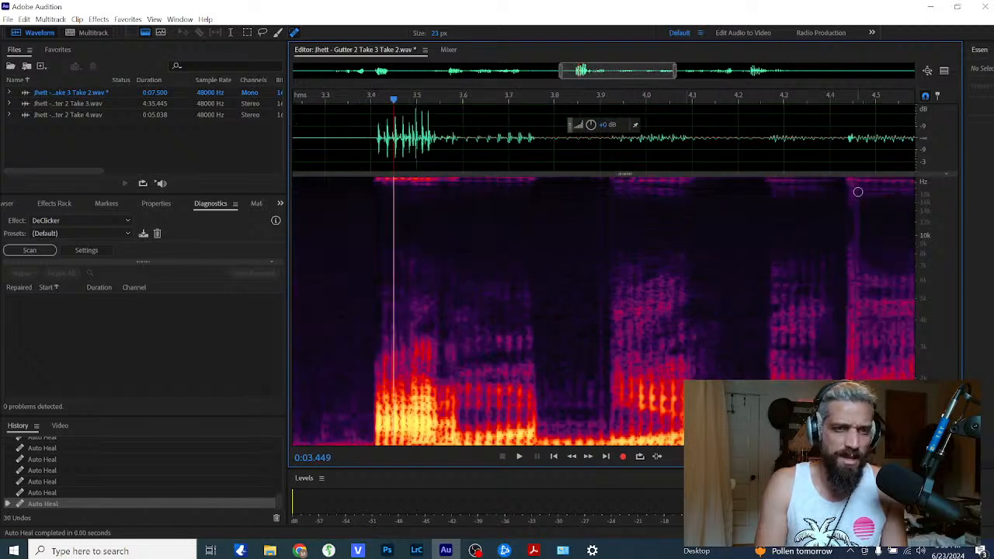
# Step: Auto-heal the click lines in the spectrogram at about 4.46, 4.61, 4.78, 4.88 and 4.95 s
pyautogui.click(864, 252)
pyautogui.hscroll(2, 845, 264)
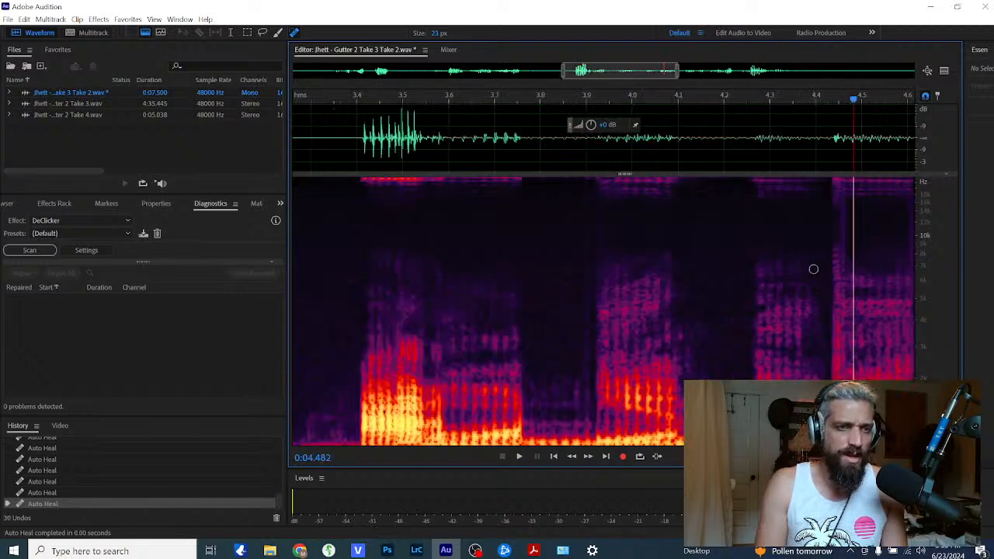
pyautogui.scroll(-2, 813, 270)
pyautogui.click(855, 235)
pyautogui.scroll(4, 796, 253)
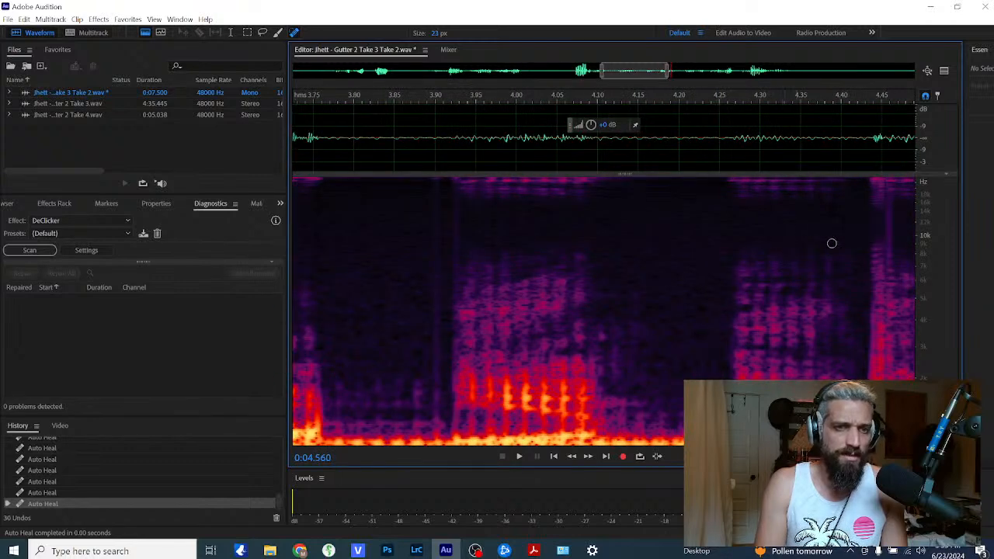
pyautogui.scroll(-3, 832, 243)
pyautogui.moveTo(663, 71); pyautogui.dragTo(796, 82)
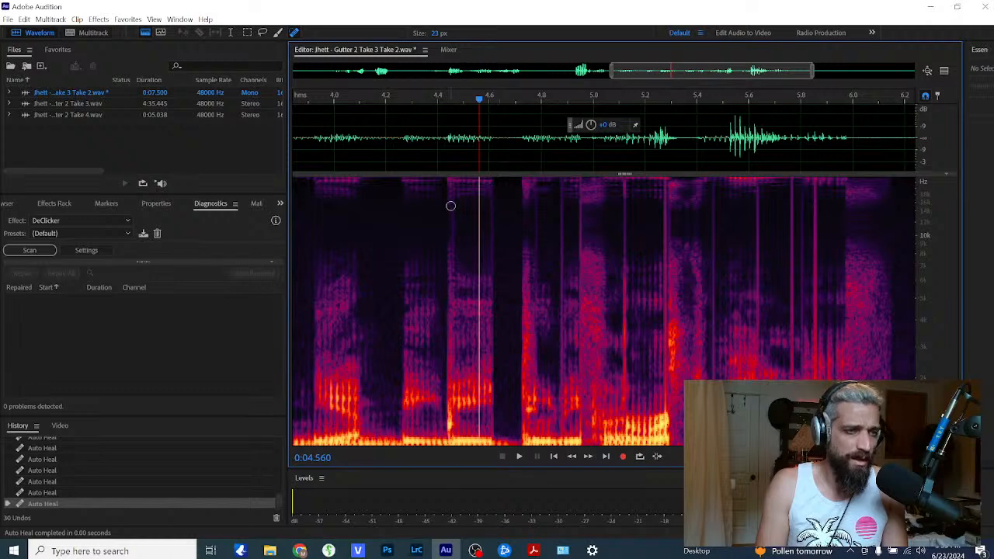
pyautogui.scroll(4, 451, 206)
pyautogui.scroll(-1, 460, 183)
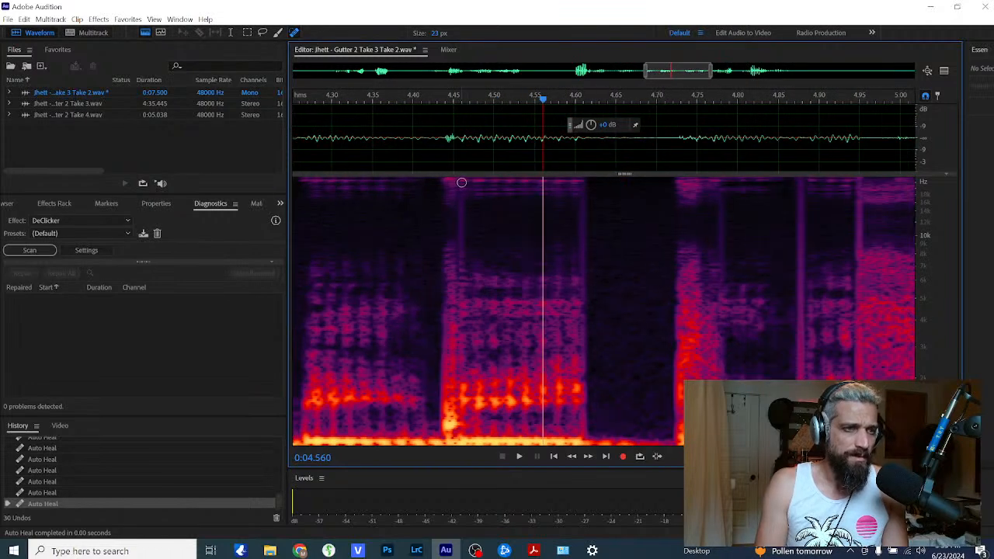
pyautogui.moveTo(461, 183); pyautogui.dragTo(461, 443)
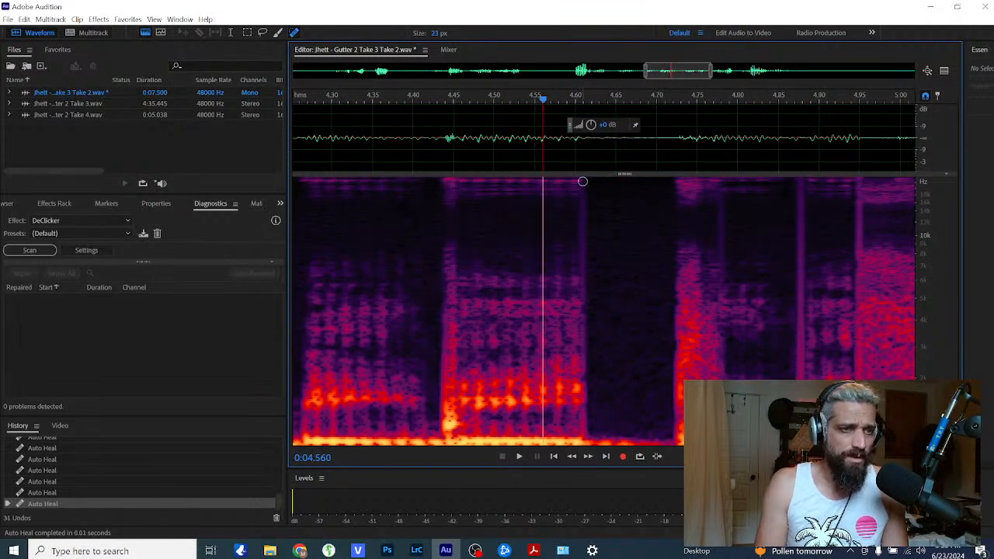
pyautogui.moveTo(582, 181)
pyautogui.mouseDown()
pyautogui.moveTo(588, 471)
pyautogui.moveTo(586, 446)
pyautogui.mouseUp()
pyautogui.moveTo(721, 186); pyautogui.dragTo(722, 443)
pyautogui.moveTo(801, 180); pyautogui.dragTo(801, 443)
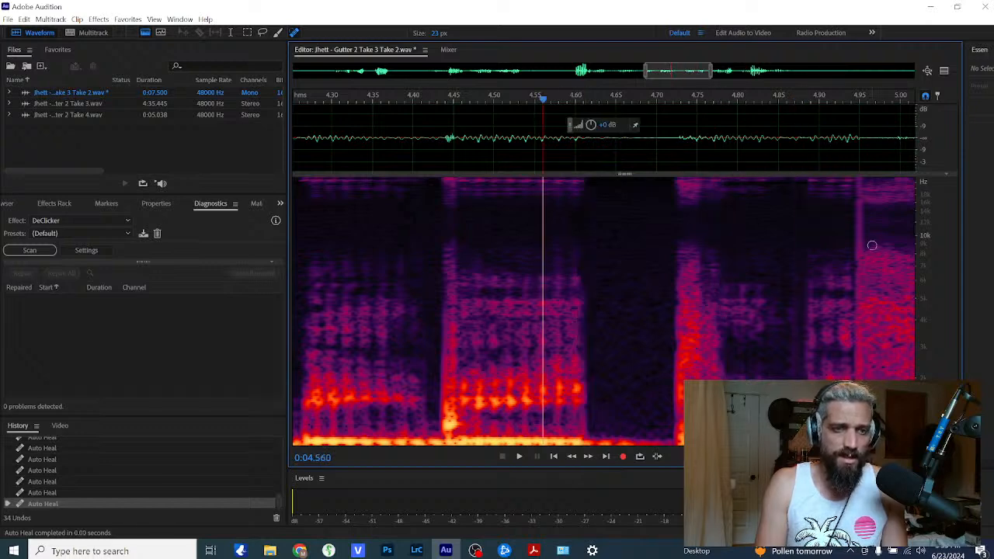
pyautogui.moveTo(858, 180); pyautogui.dragTo(859, 373)
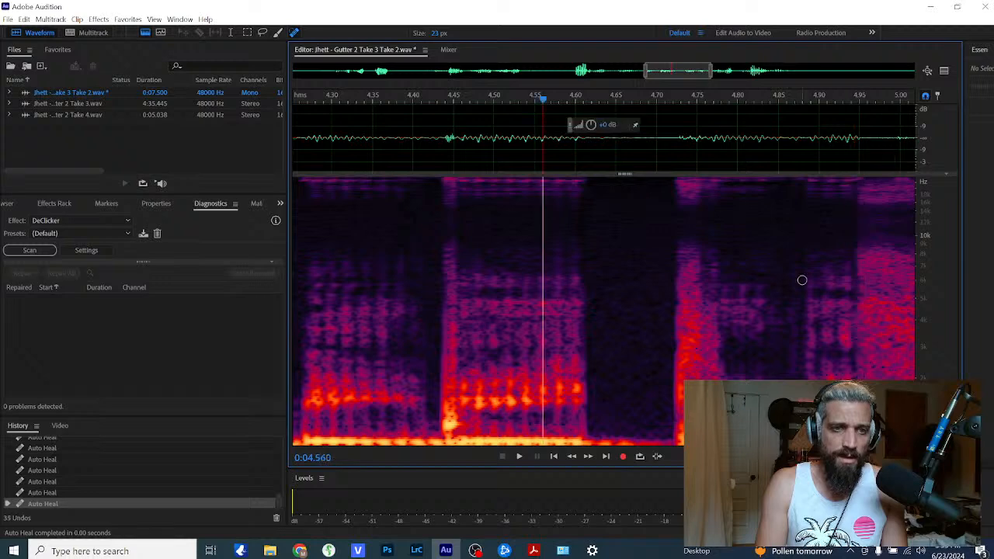
# Step: Auto-heal the click lines in the spectrogram at about 5.12, 5.28, 5.46 and 5.63 s
pyautogui.moveTo(694, 74); pyautogui.dragTo(741, 74)
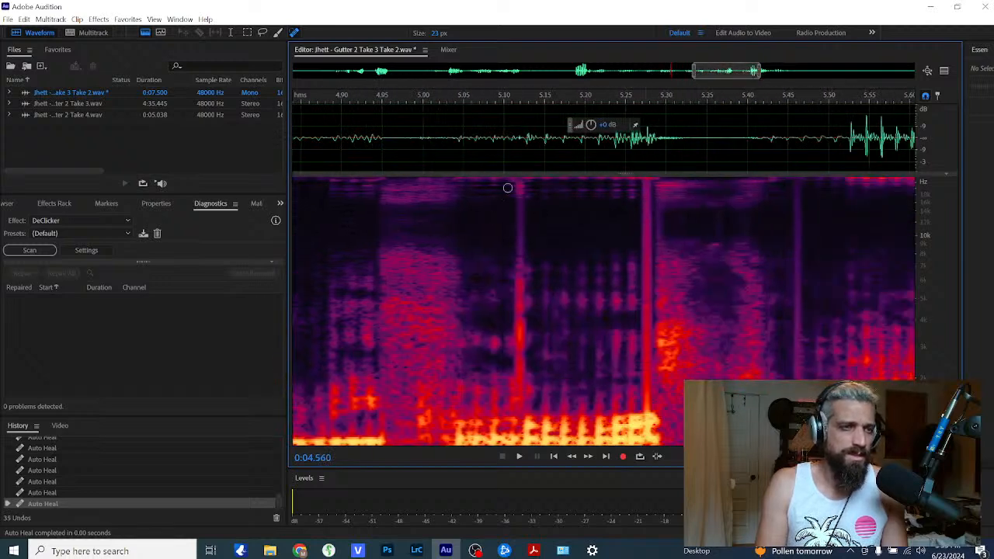
pyautogui.scroll(-2, 519, 180)
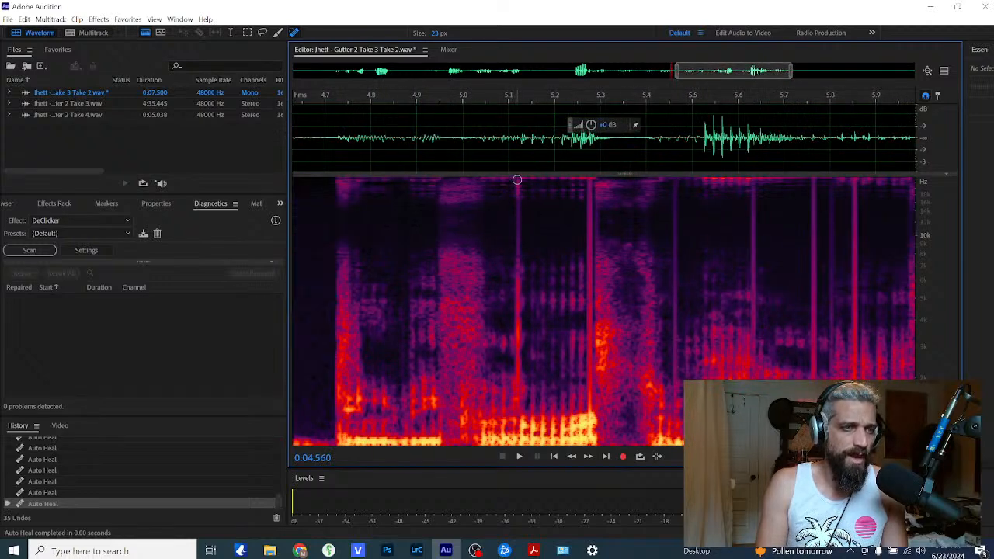
pyautogui.moveTo(516, 180); pyautogui.dragTo(517, 445)
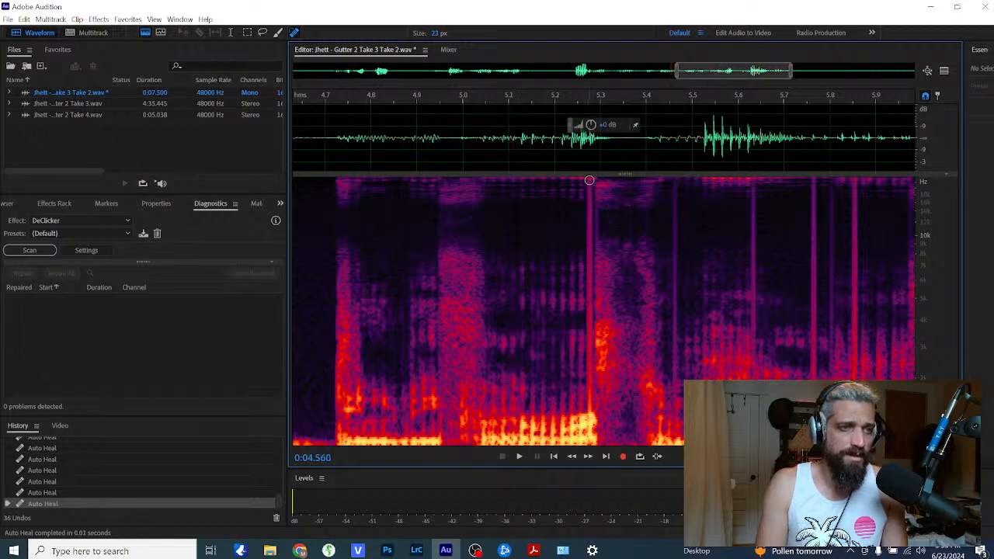
pyautogui.moveTo(589, 180); pyautogui.dragTo(590, 446)
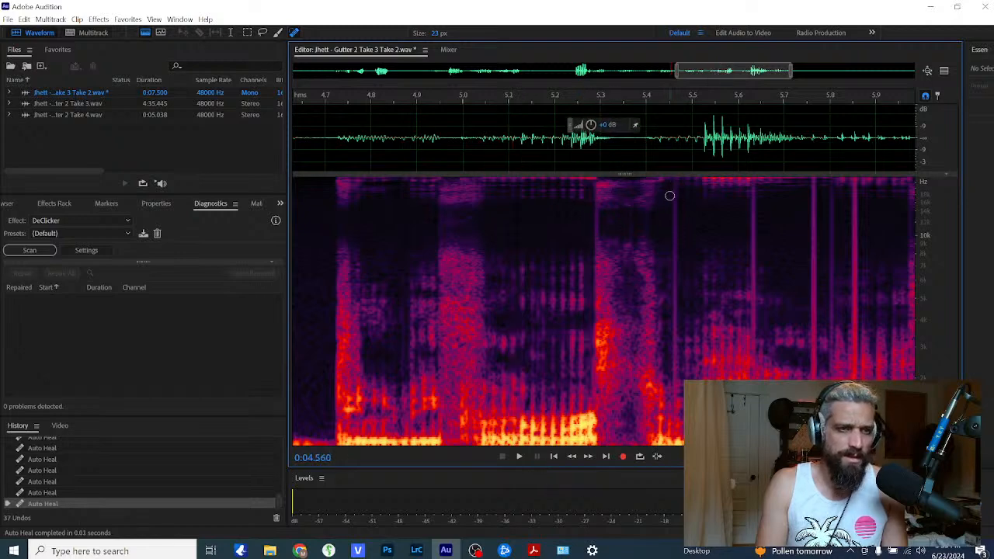
pyautogui.scroll(2, 669, 195)
pyautogui.moveTo(676, 180); pyautogui.dragTo(676, 446)
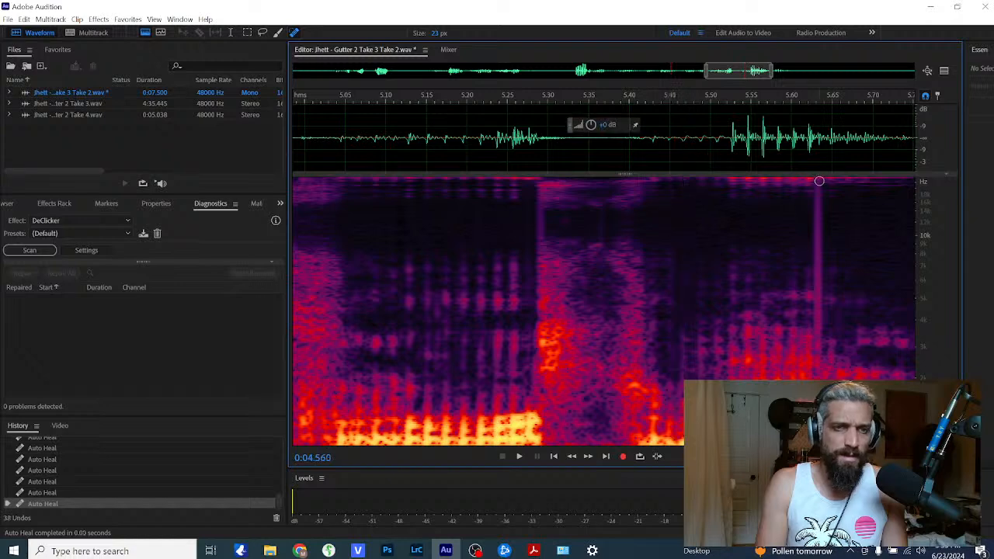
pyautogui.moveTo(819, 180); pyautogui.dragTo(818, 348)
# Step: Auto-heal the clicks near the end of the last phrase, at about 5.76 and 5.80 s
pyautogui.scroll(-2, 859, 238)
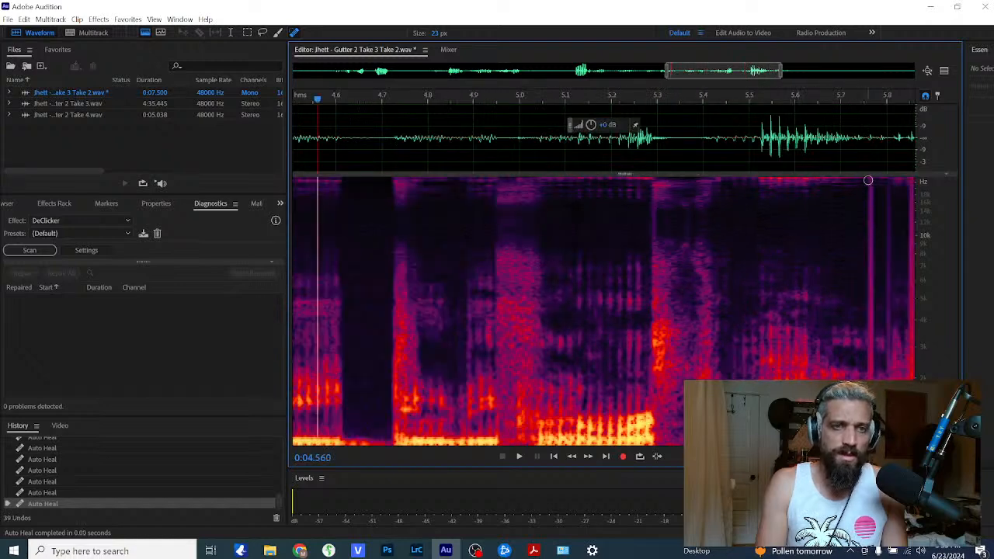
pyautogui.moveTo(871, 180); pyautogui.dragTo(871, 348)
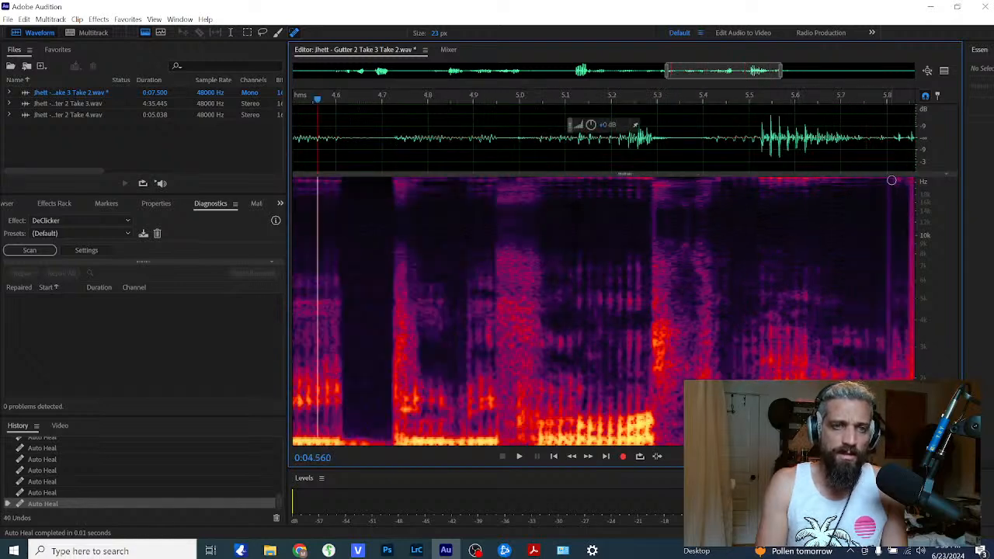
pyautogui.moveTo(889, 180); pyautogui.dragTo(891, 349)
# Step: Auto-heal the strong click line in the spectrogram at about 5.85 s
pyautogui.scroll(-1, 852, 308)
pyautogui.click(893, 282)
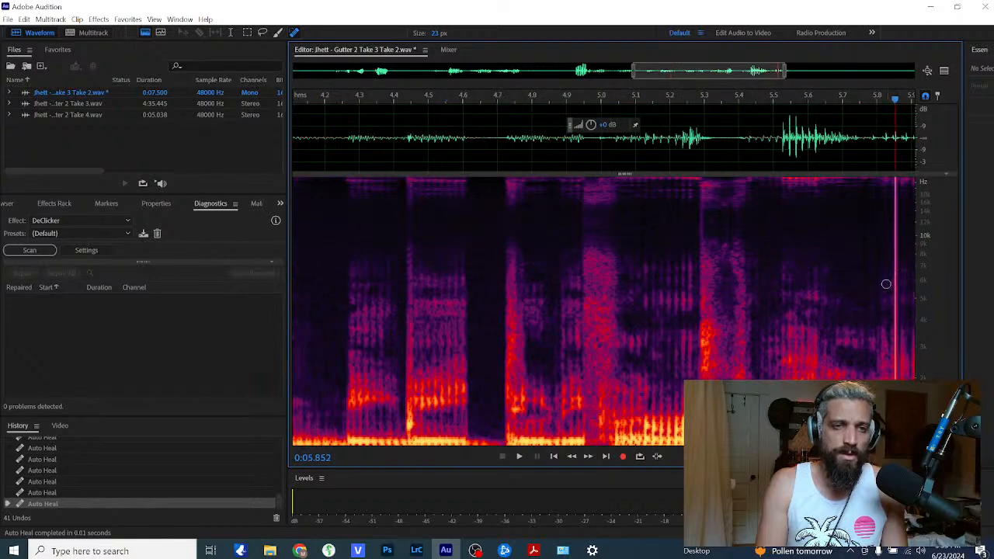
pyautogui.scroll(3, 856, 322)
pyautogui.scroll(-2, 855, 321)
pyautogui.scroll(-1, 708, 223)
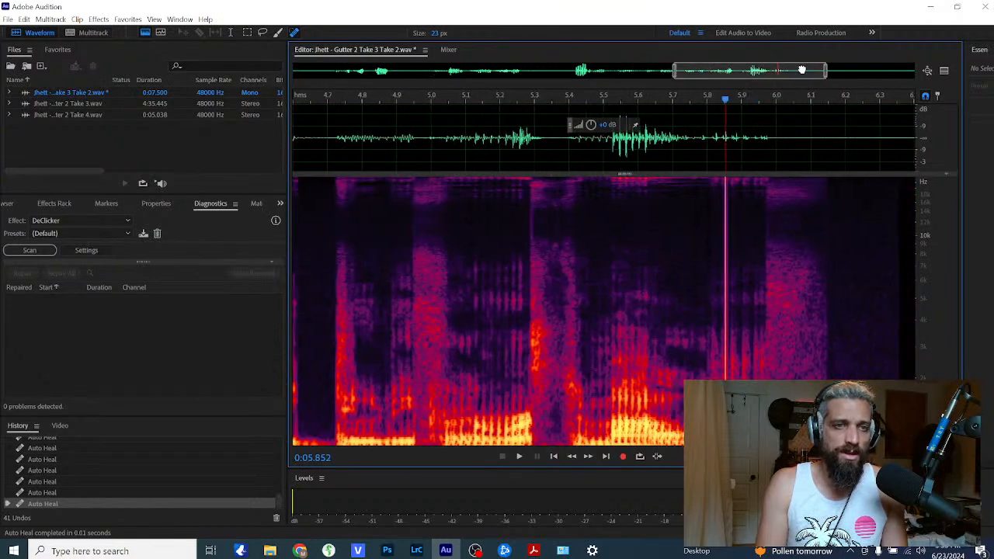
pyautogui.scroll(3, 703, 255)
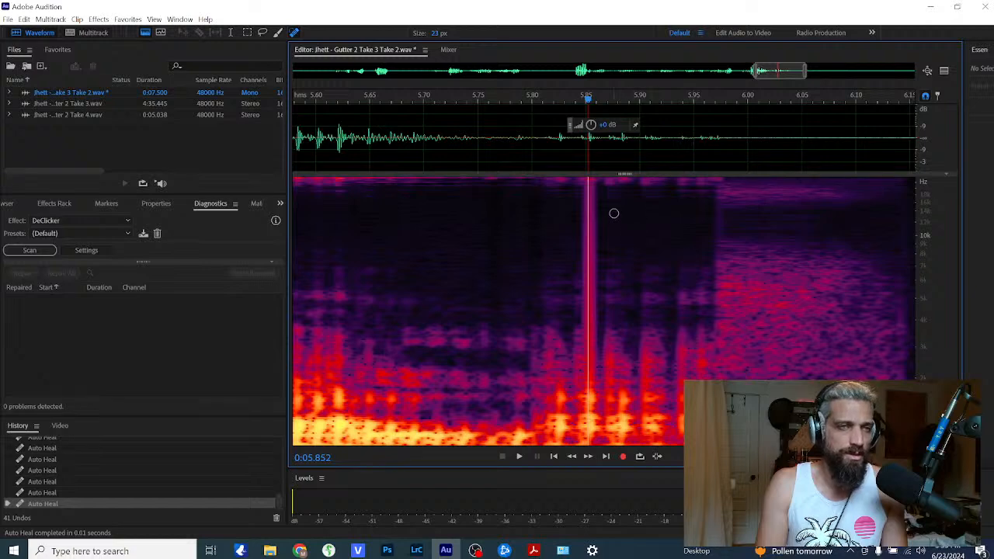
pyautogui.scroll(-1, 609, 215)
pyautogui.scroll(-1, 596, 185)
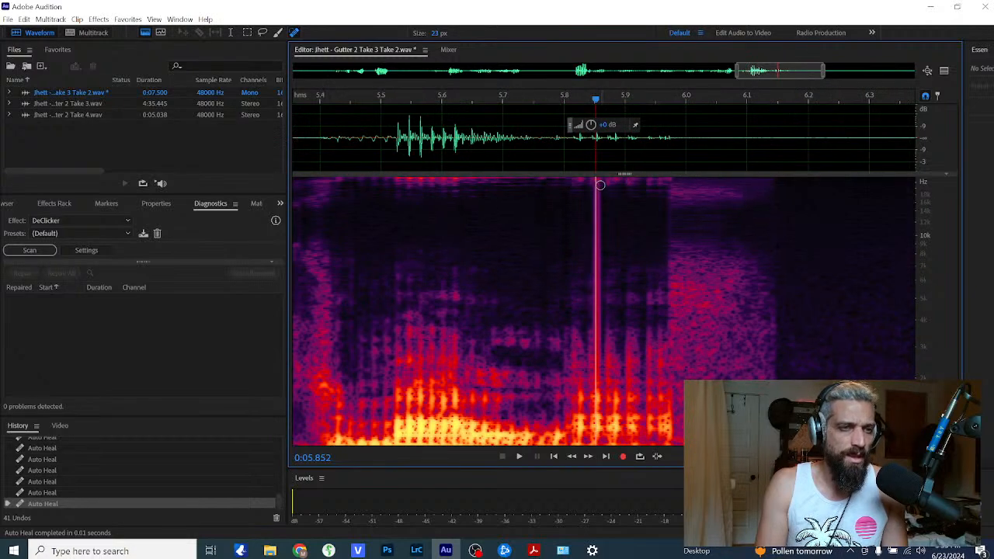
pyautogui.moveTo(596, 181); pyautogui.dragTo(602, 466)
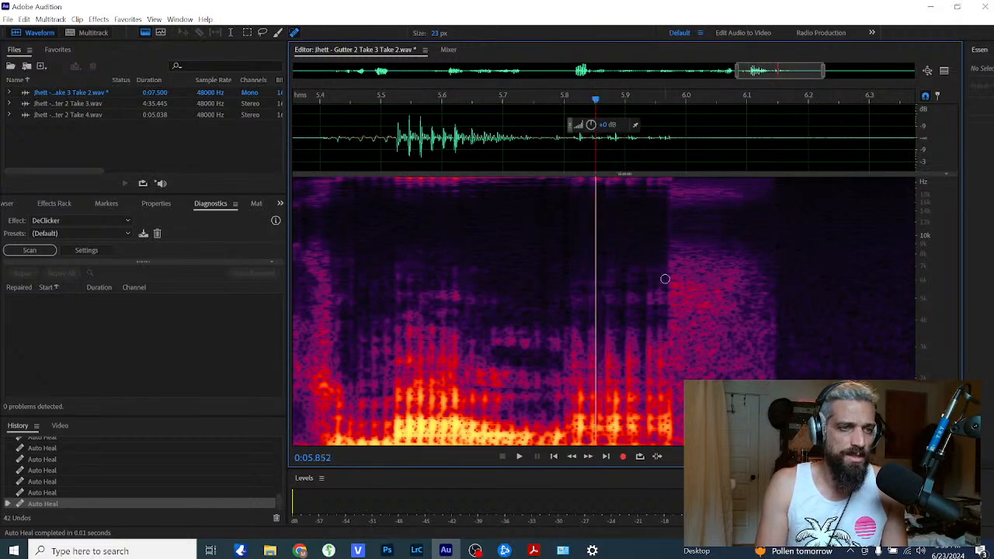
# Step: Show the whole recording and play back its opening from just before the first words
pyautogui.scroll(-6, 691, 285)
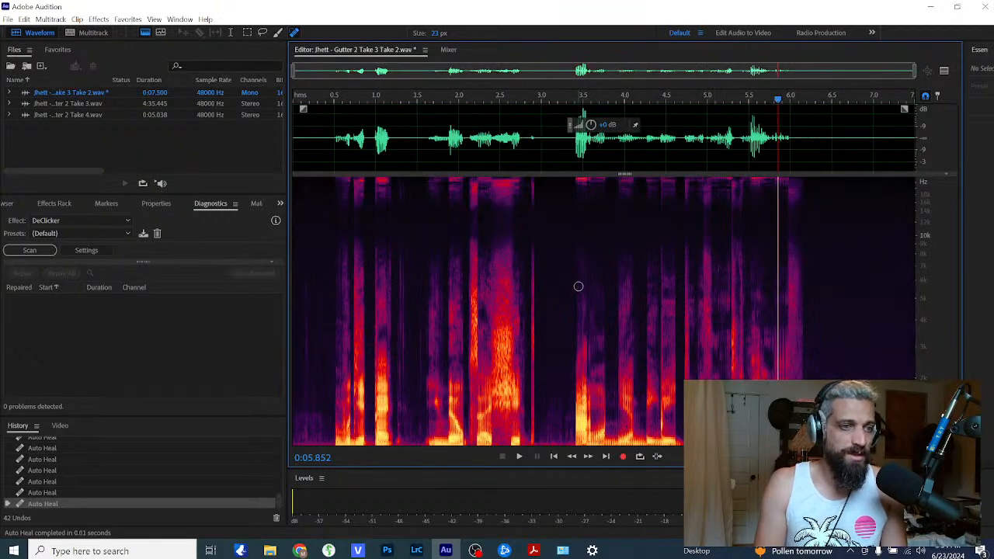
pyautogui.click(321, 194)
pyautogui.press('space')
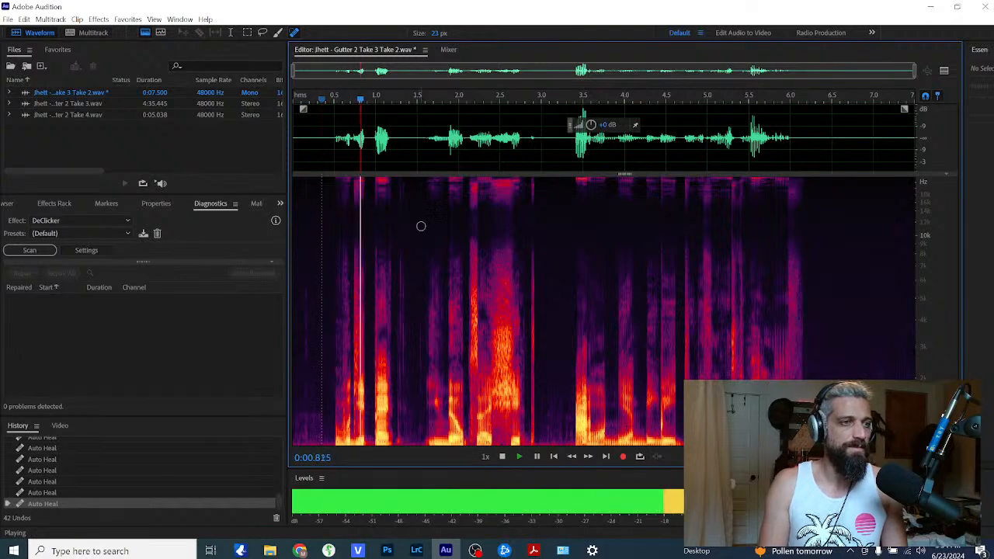
pyautogui.press('space')
# Step: Undo the last six Auto Heal edits
pyautogui.hotkey('ctrl', 'z')
pyautogui.hotkey('ctrl', 'z')
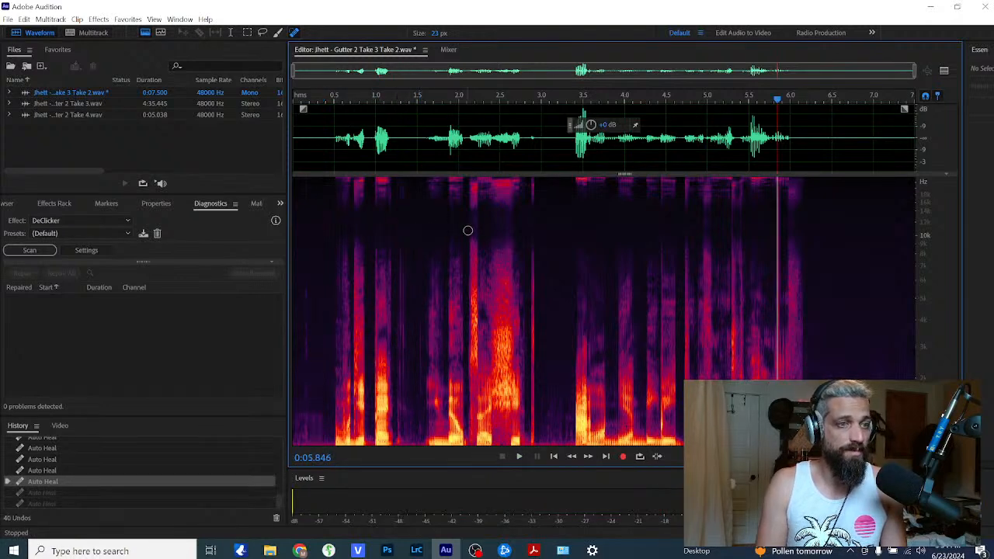
pyautogui.hotkey('ctrl', 'z')
pyautogui.hotkey('ctrl', 'z')
pyautogui.hotkey('ctrl', 'z')
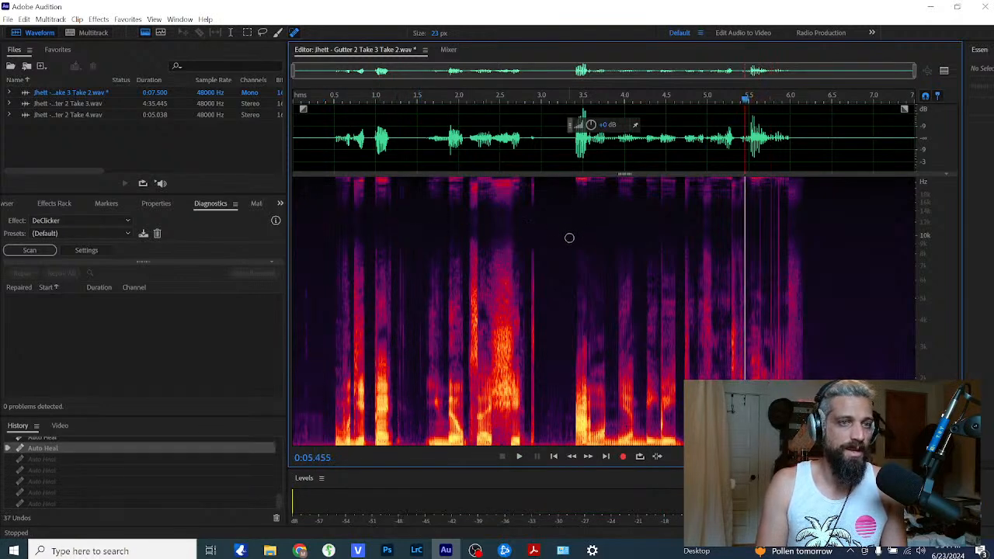
pyautogui.hotkey('ctrl', 'z')
# Step: Close Jhett - Gutter 2 Take 3 Take 2.wav without saving its changes and switch to VEGAS Pro
pyautogui.rightClick(66, 93)
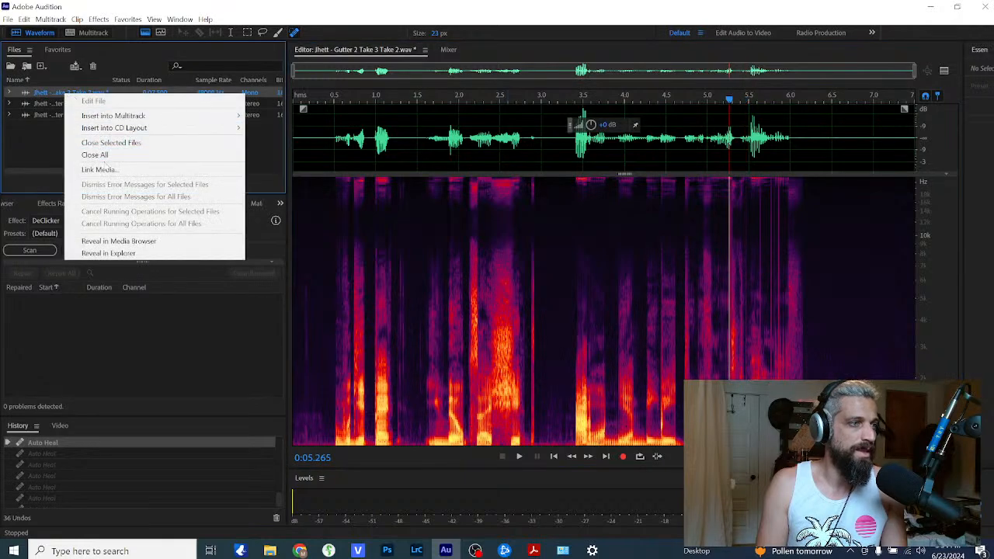
pyautogui.click(108, 146)
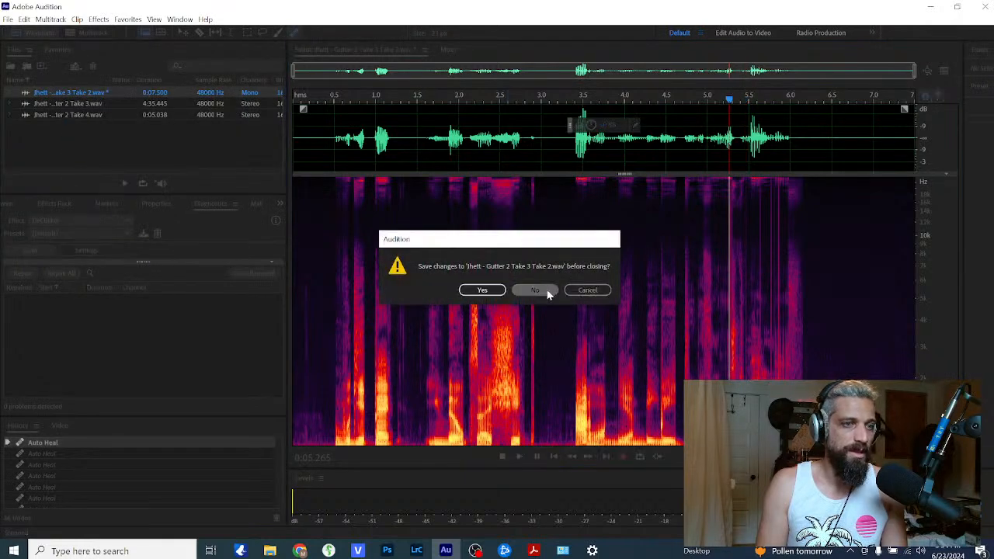
pyautogui.click(535, 291)
pyautogui.click(381, 550)
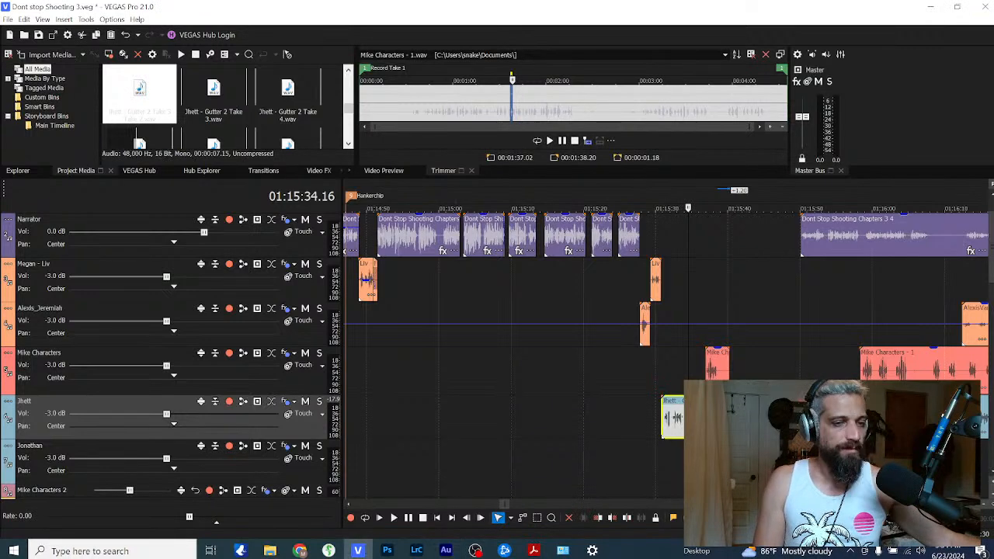
# Step: Set the active take of the first Jhett event at about 01:15:32 to Jhett - Gutter 2 Take 3.wav
pyautogui.click(698, 419)
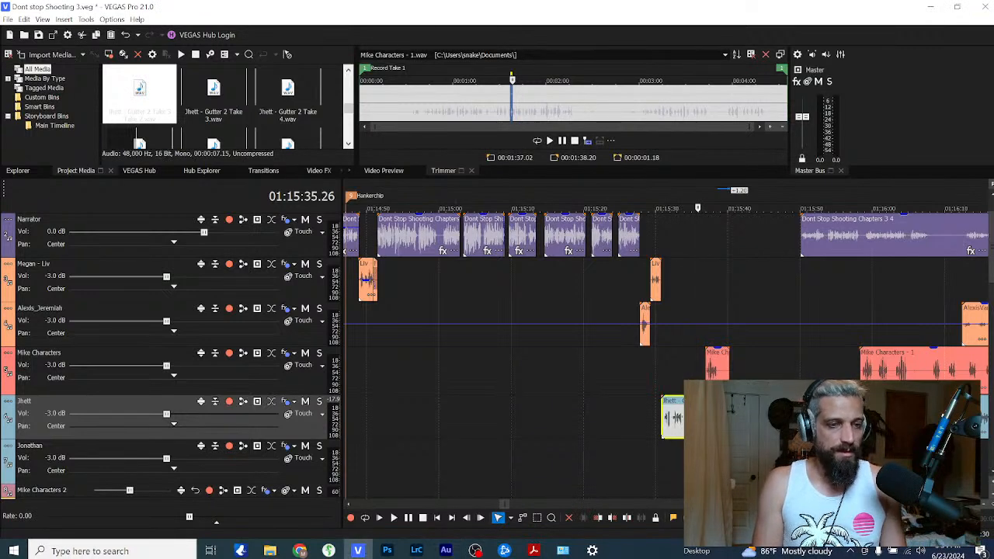
pyautogui.rightClick(743, 420)
pyautogui.click(715, 419)
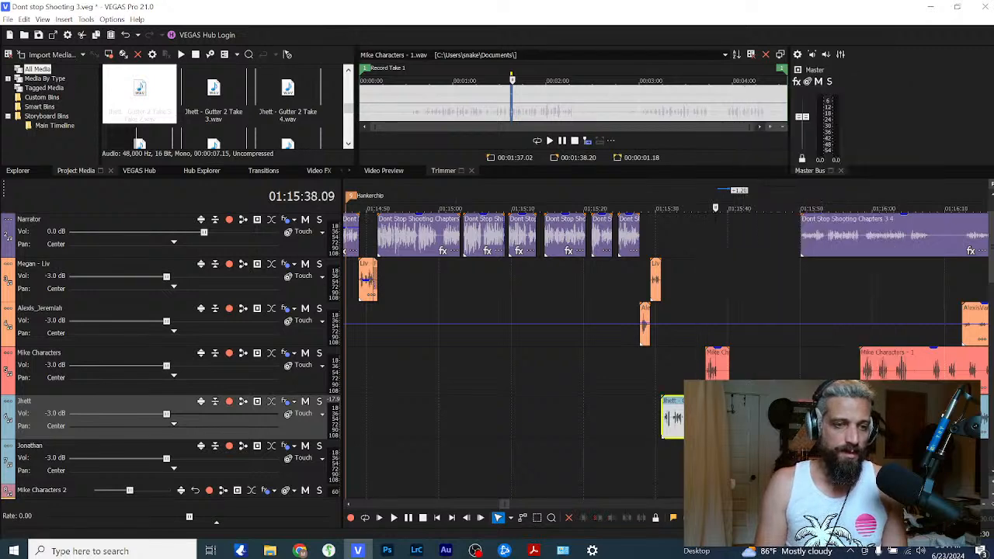
pyautogui.click(695, 419)
pyautogui.rightClick(697, 419)
pyautogui.click(688, 458)
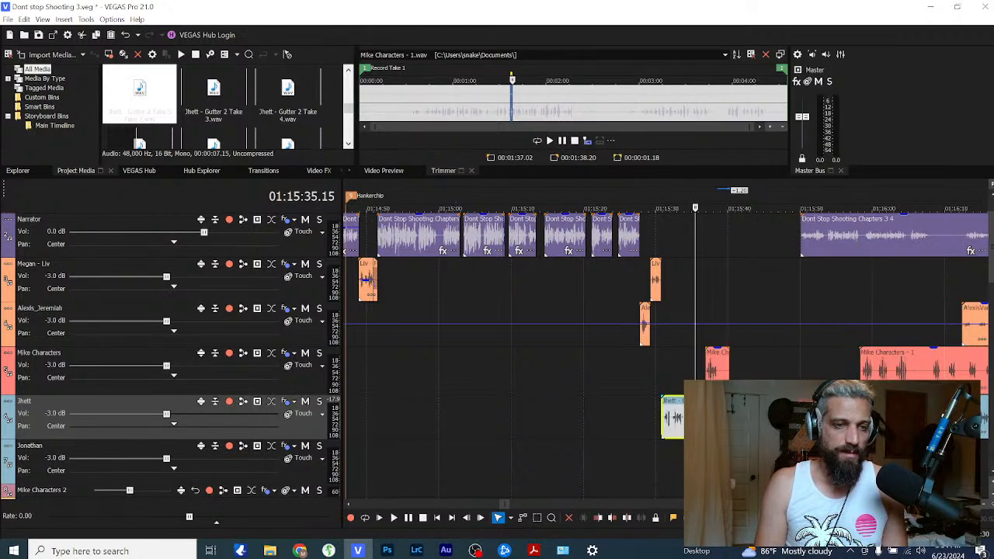
pyautogui.click(674, 420)
pyautogui.rightClick(674, 420)
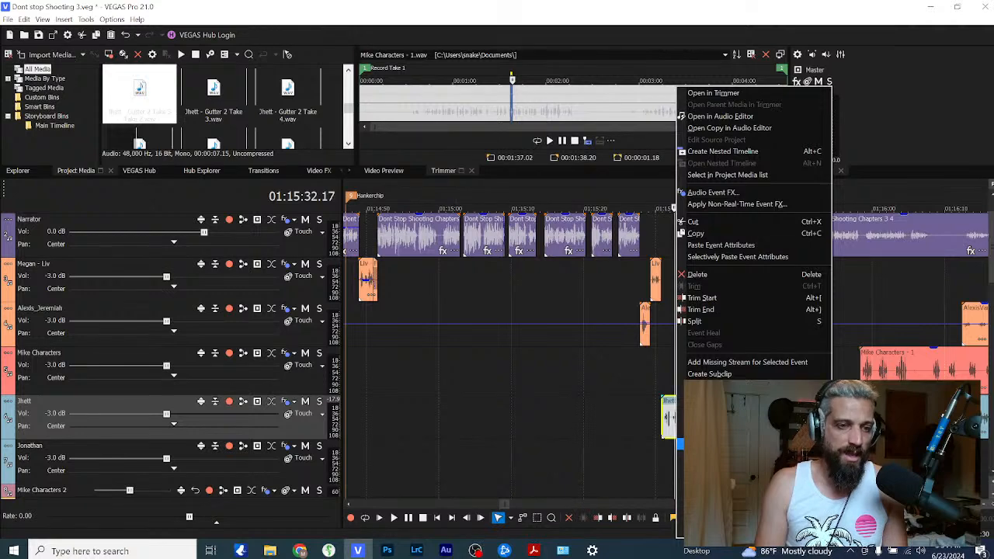
pyautogui.click(889, 544)
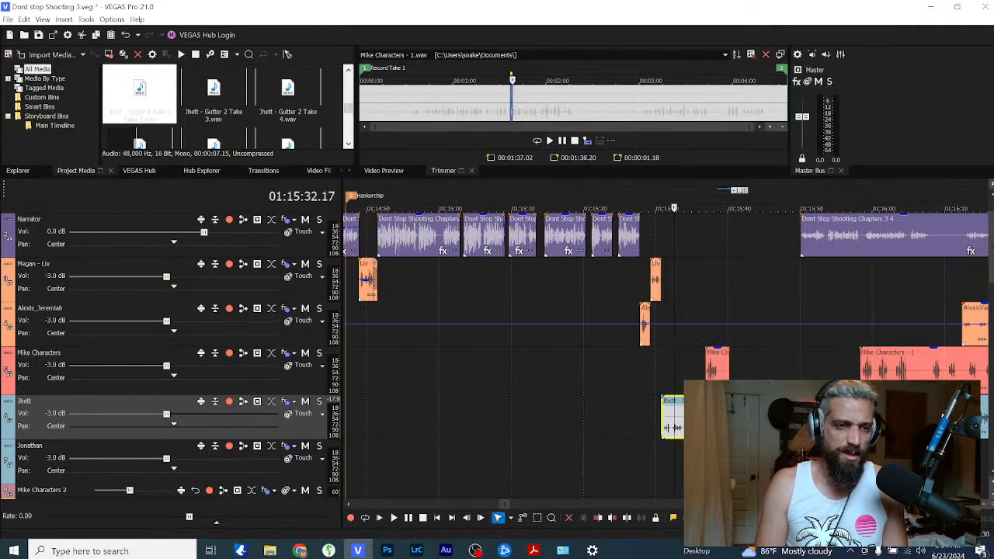
# Step: Try out the available takes as the active take of the second Jhett event at about 01:15:43
pyautogui.rightClick(755, 420)
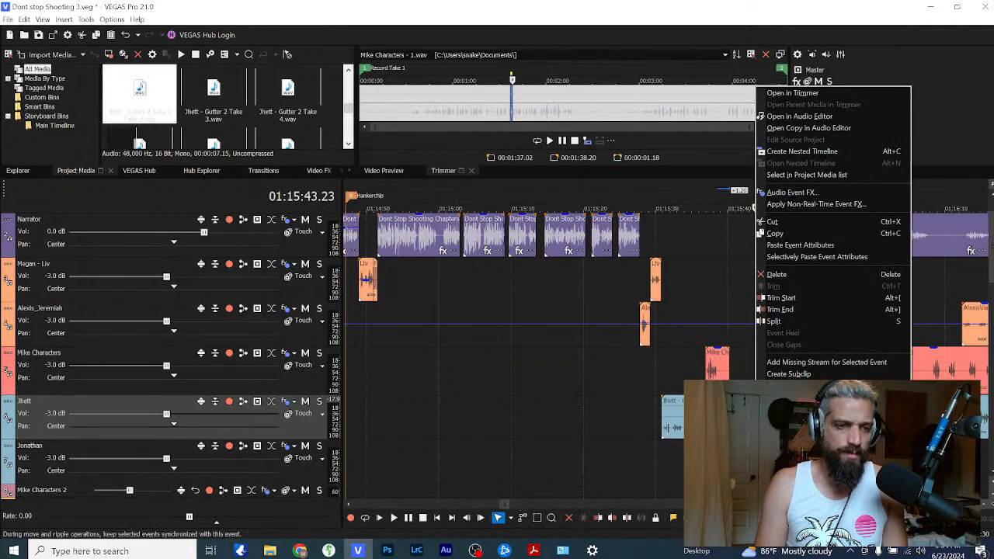
pyautogui.moveTo(792, 442)
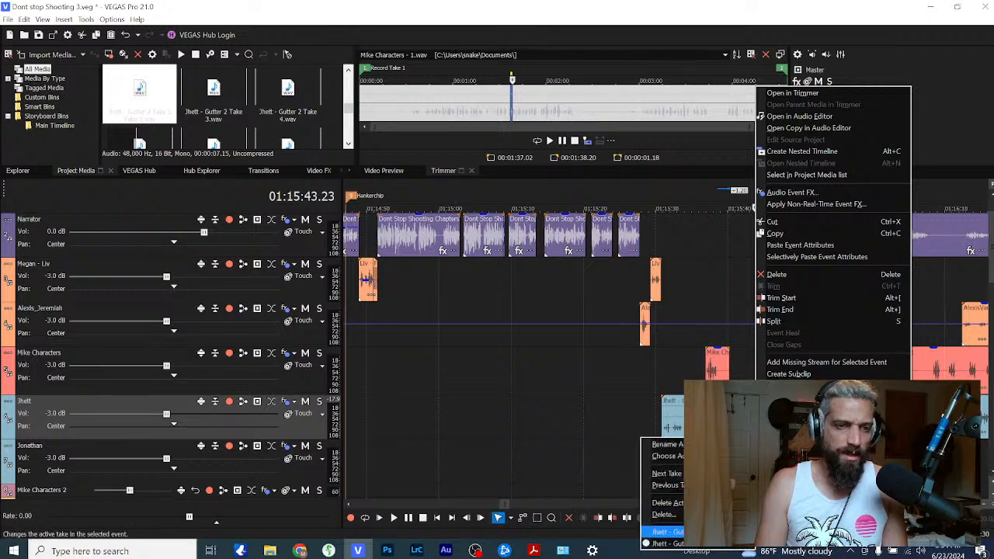
pyautogui.click(718, 545)
pyautogui.rightClick(737, 420)
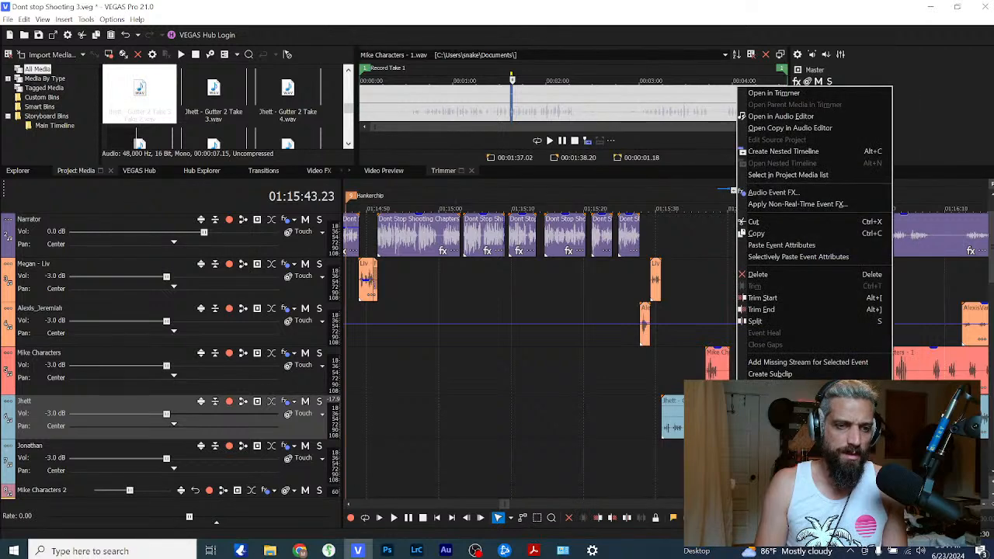
pyautogui.moveTo(764, 442)
pyautogui.click(673, 532)
# Step: Play back part of the second Jhett event from about 01:15:43
pyautogui.click(692, 419)
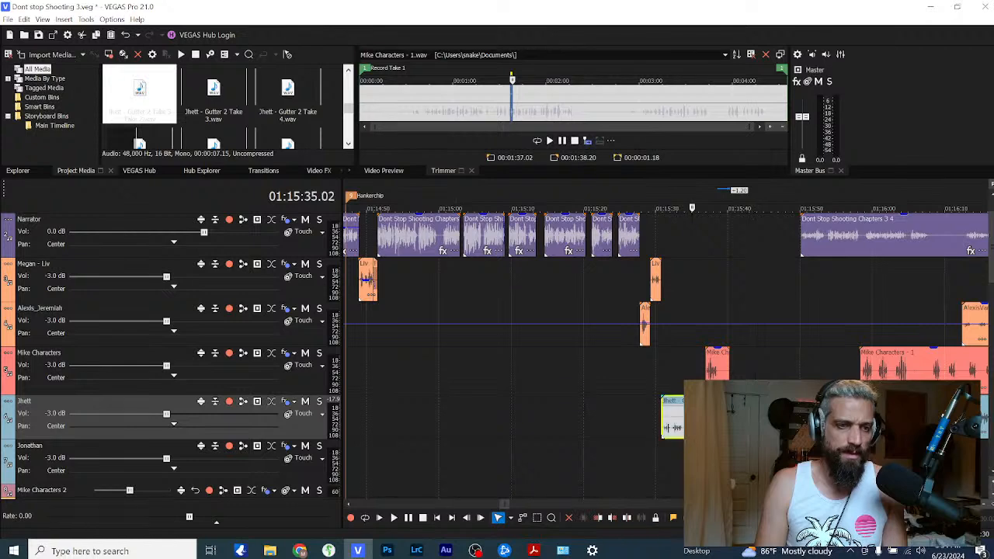
pyautogui.scroll(3, 692, 419)
pyautogui.rightClick(798, 420)
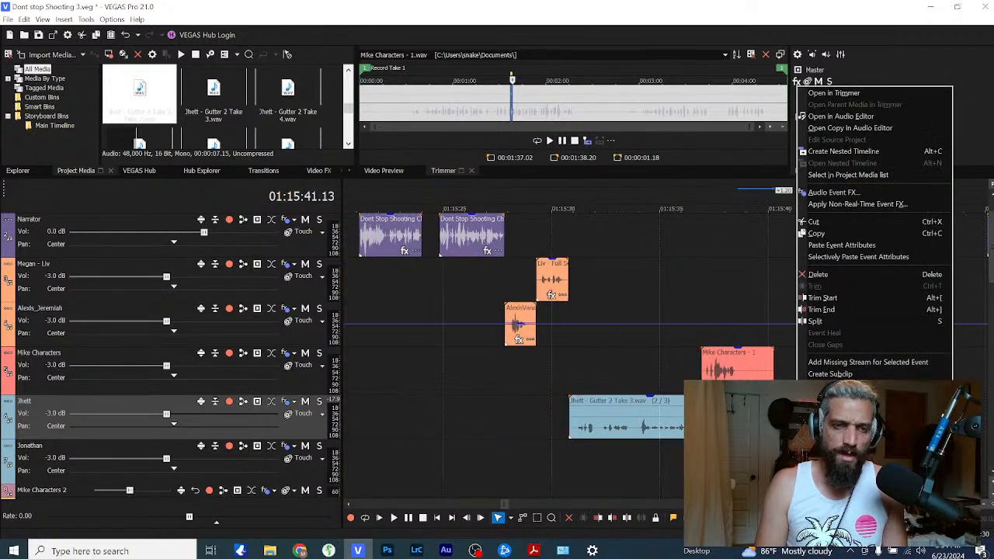
pyautogui.click(773, 420)
pyautogui.scroll(-2, 773, 420)
pyautogui.click(695, 421)
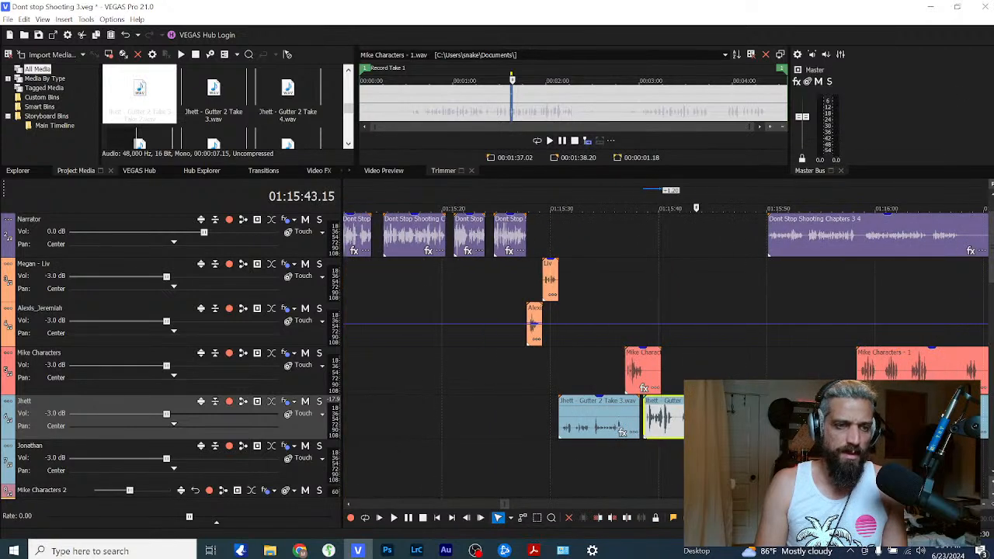
pyautogui.press('space')
pyautogui.press('space')
# Step: Open a copy of the second Jhett event in Adobe Audition and play back its opening
pyautogui.rightClick(680, 420)
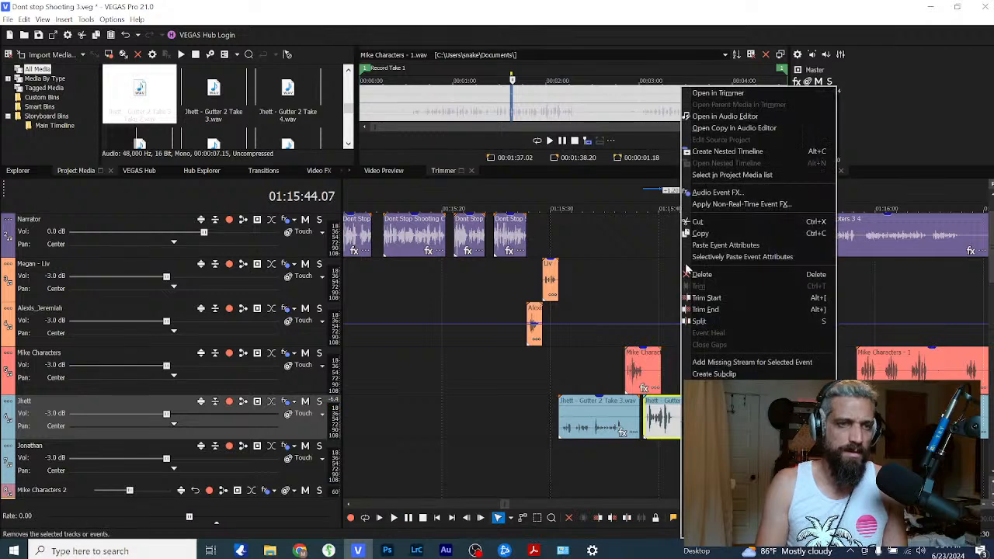
pyautogui.click(730, 128)
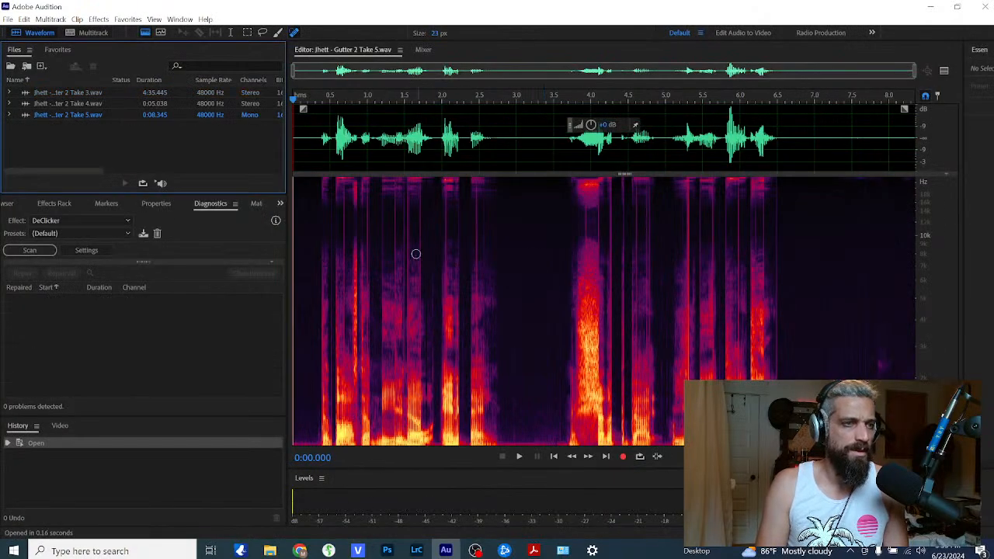
pyautogui.press('space')
pyautogui.press('space')
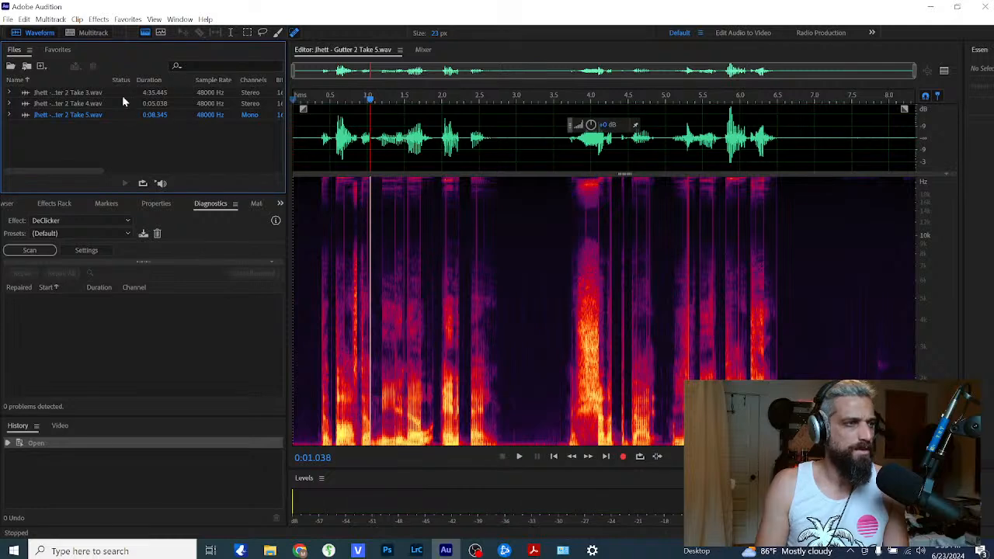
# Step: Return to VEGAS Pro and play back the second Jhett event from about 01:15:40
pyautogui.click(358, 550)
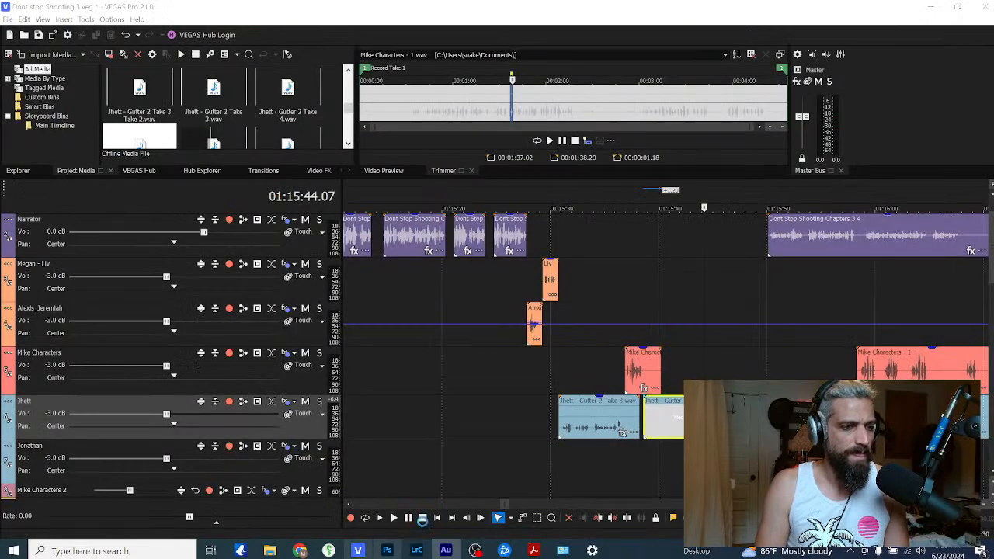
pyautogui.click(660, 431)
pyautogui.press('space')
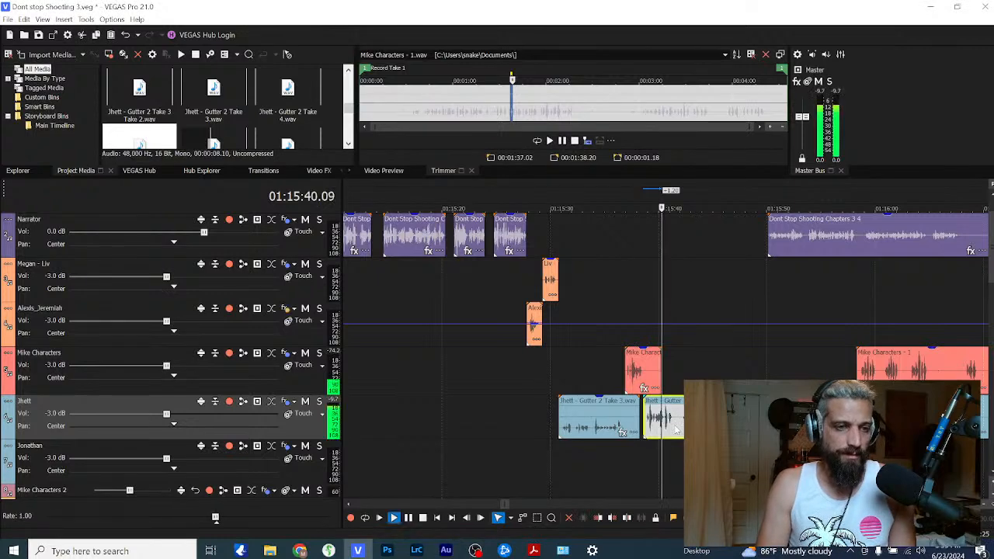
# Step: Switch the second Jhett event's active take from the mono version to the stereo recording and play it back
pyautogui.rightClick(673, 431)
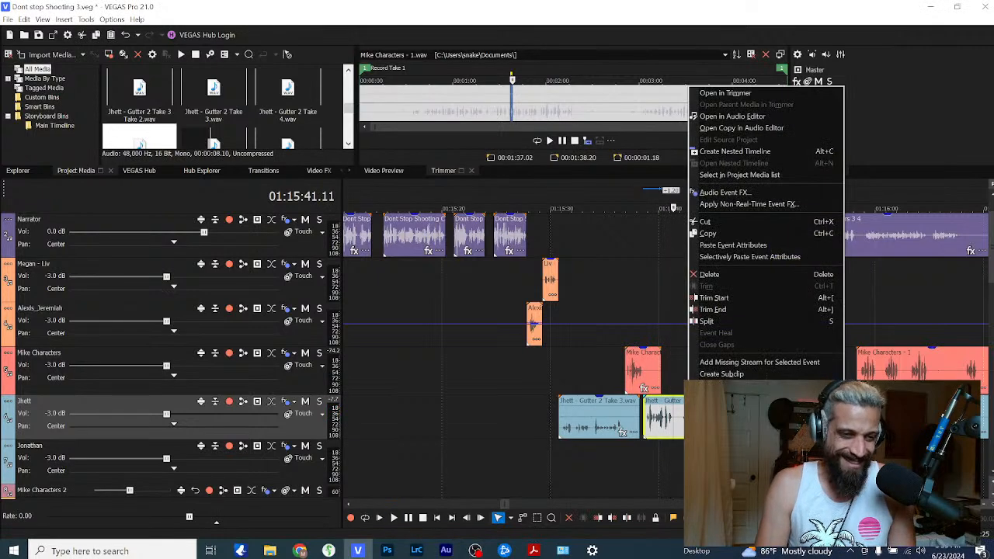
pyautogui.press('Escape')
pyautogui.press('space')
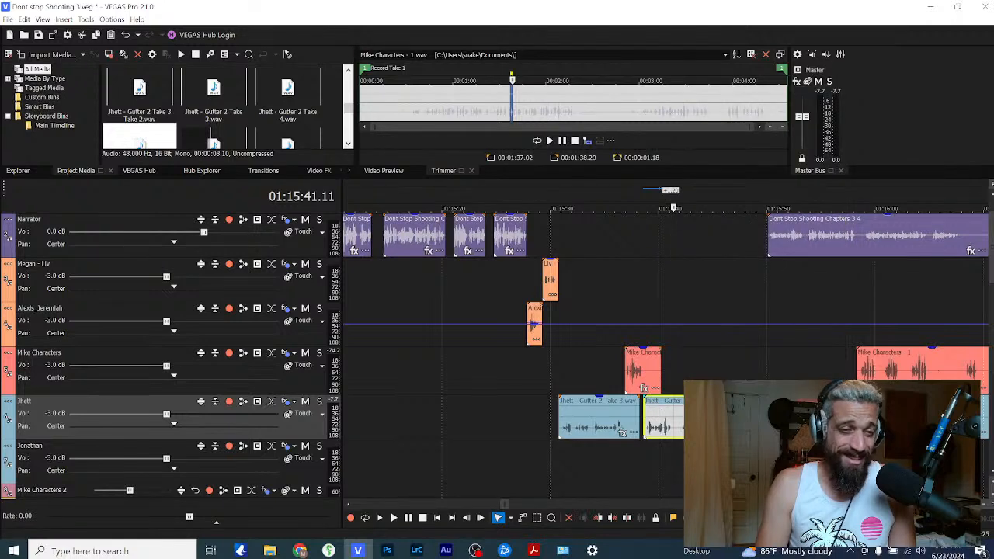
pyautogui.press('space')
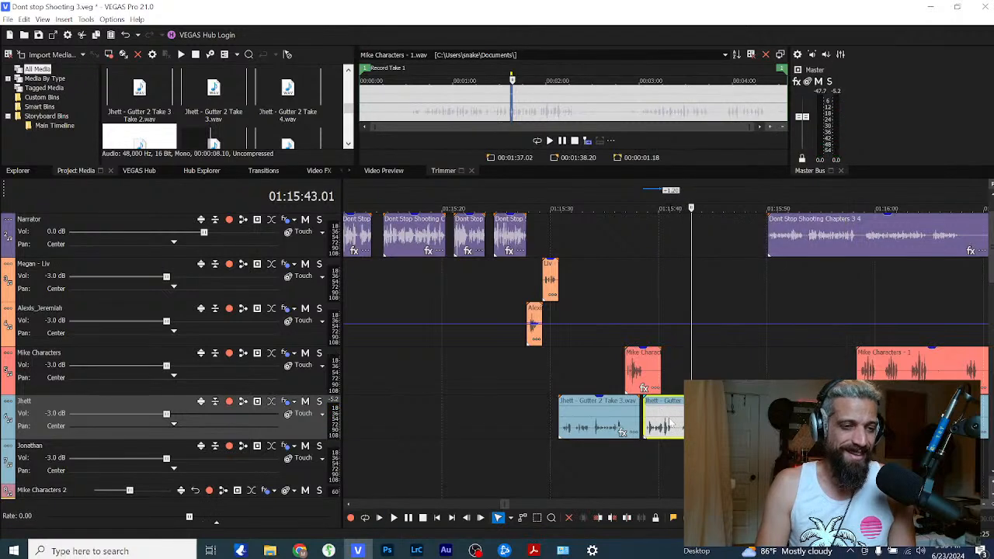
# Step: Open a copy of the first Jhett event in Adobe Audition
pyautogui.click(591, 420)
pyautogui.rightClick(591, 420)
pyautogui.click(621, 127)
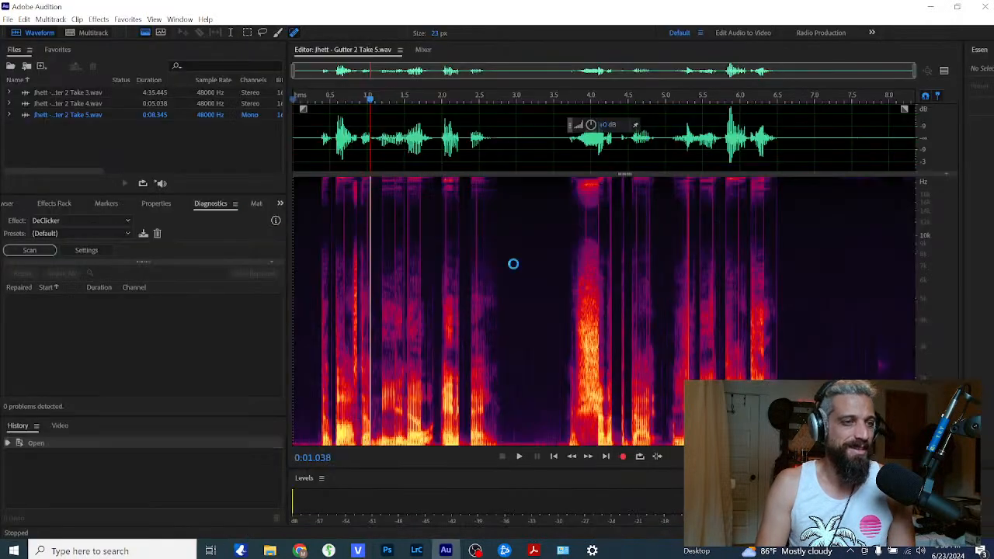
# Step: Auto-heal the vertical click lines in the right channel's spectrogram at about 0.45, 0.83, 0.95 and 1.08 s
pyautogui.scroll(5, 435, 330)
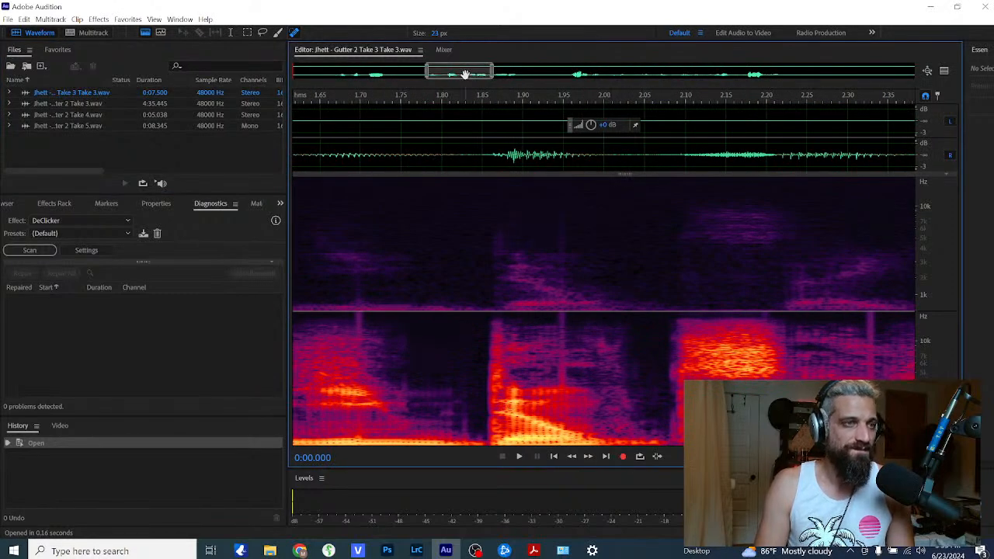
pyautogui.moveTo(464, 73); pyautogui.dragTo(362, 73)
pyautogui.scroll(-2, 386, 236)
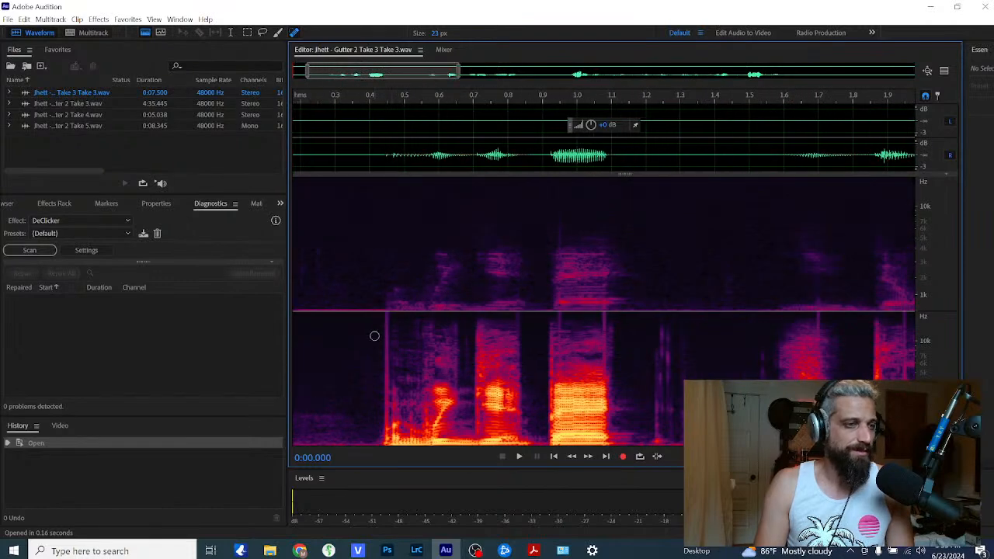
pyautogui.scroll(2, 384, 316)
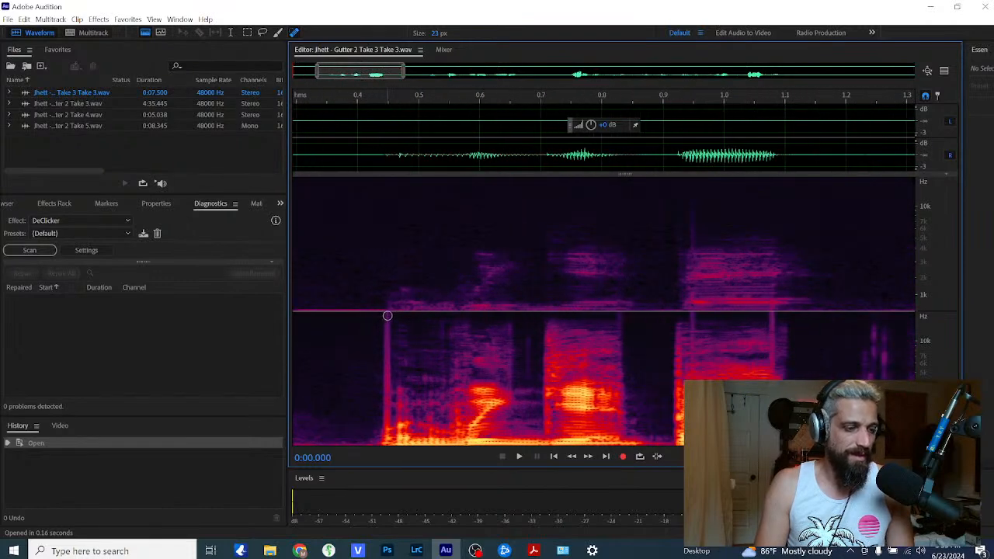
pyautogui.moveTo(387, 316); pyautogui.dragTo(388, 466)
pyautogui.moveTo(617, 316); pyautogui.dragTo(627, 481)
pyautogui.moveTo(693, 314); pyautogui.dragTo(693, 466)
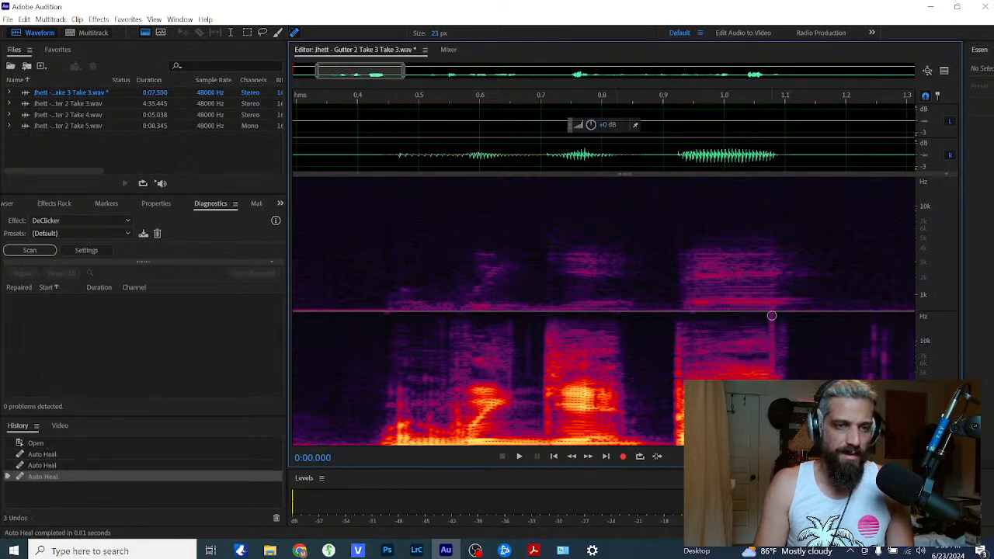
pyautogui.moveTo(771, 316); pyautogui.dragTo(771, 466)
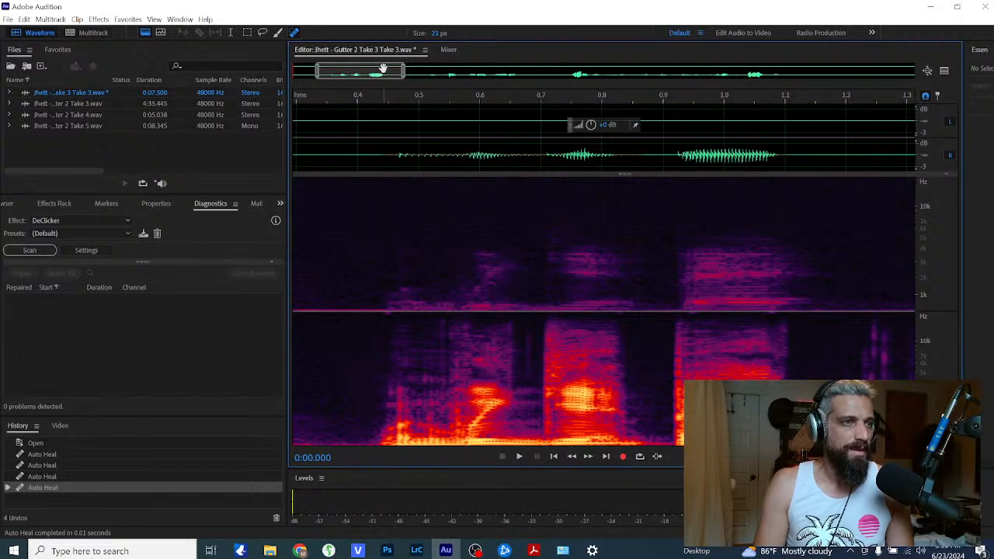
# Step: Auto-heal the vertical click lines in the right channel's spectrogram at about 1.70, 1.95 and 2.33 s
pyautogui.moveTo(384, 70); pyautogui.dragTo(469, 71)
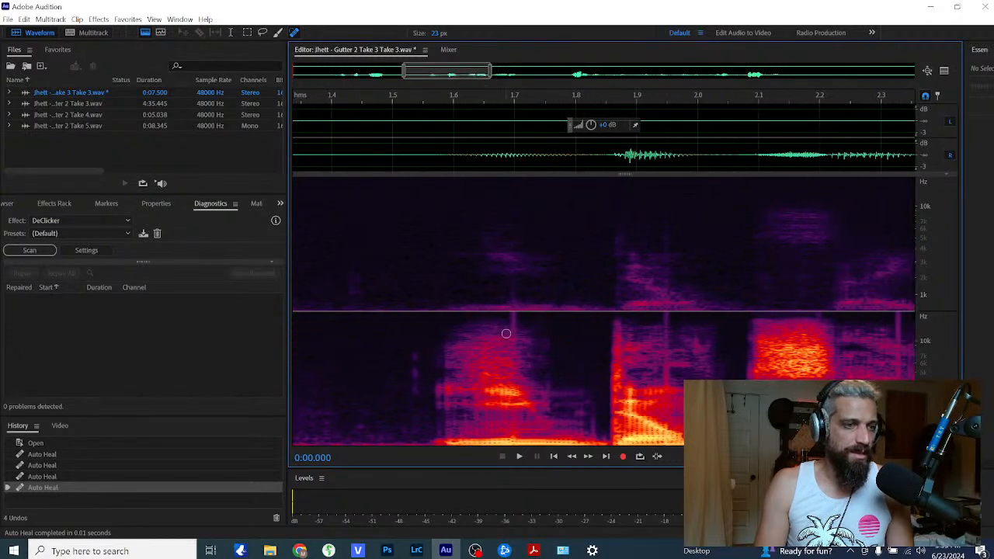
pyautogui.moveTo(513, 314); pyautogui.dragTo(513, 446)
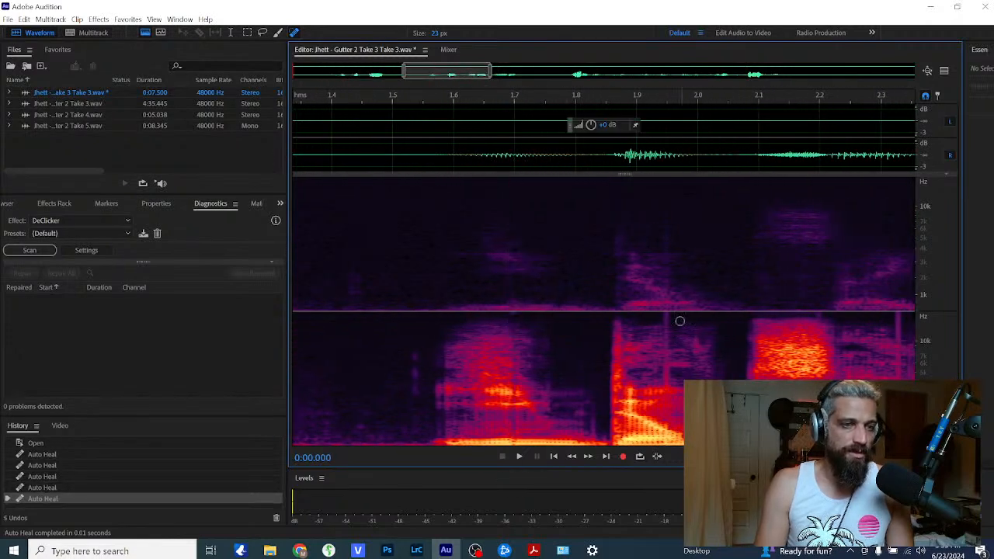
pyautogui.moveTo(666, 314); pyautogui.dragTo(665, 445)
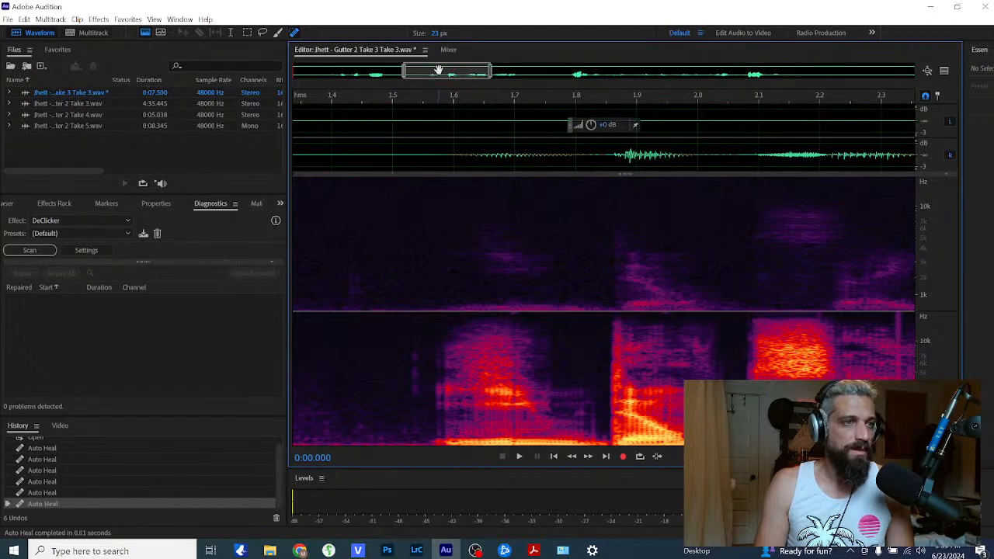
pyautogui.moveTo(454, 72); pyautogui.dragTo(504, 73)
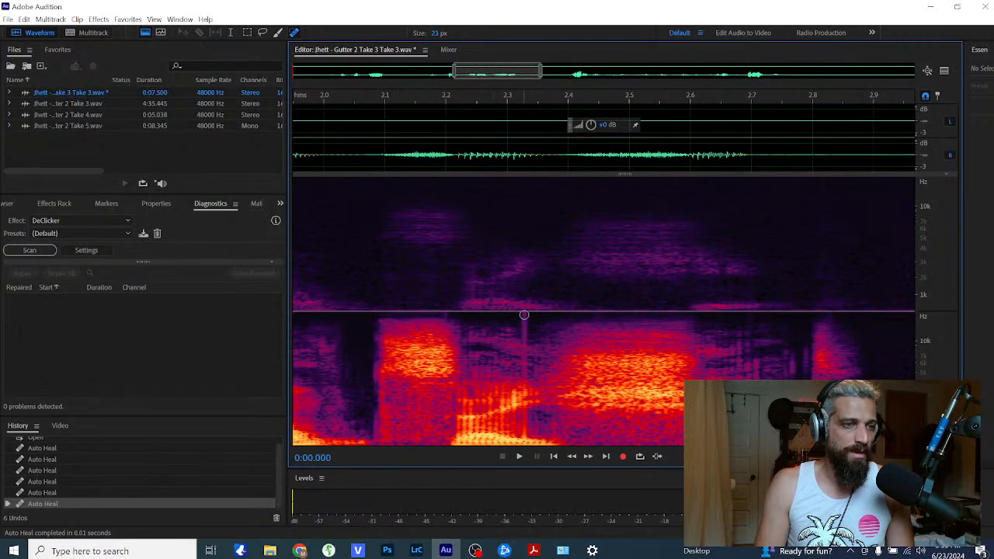
pyautogui.moveTo(524, 314); pyautogui.dragTo(524, 444)
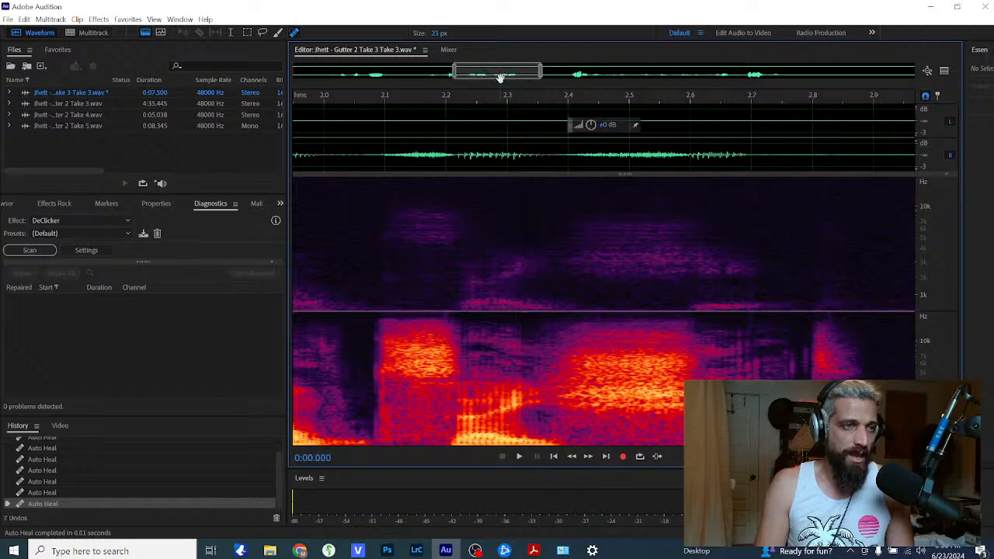
# Step: Auto-heal the vertical click lines in the right channel's spectrogram at about 3.45, 3.58, 3.70, 3.83 and 3.95 s
pyautogui.moveTo(500, 76); pyautogui.dragTo(593, 77)
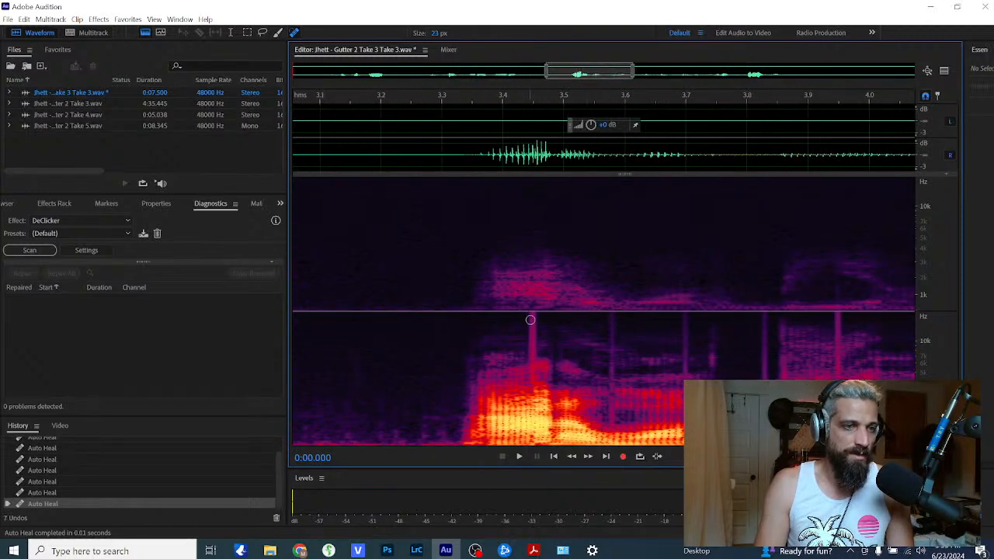
pyautogui.moveTo(531, 313); pyautogui.dragTo(531, 435)
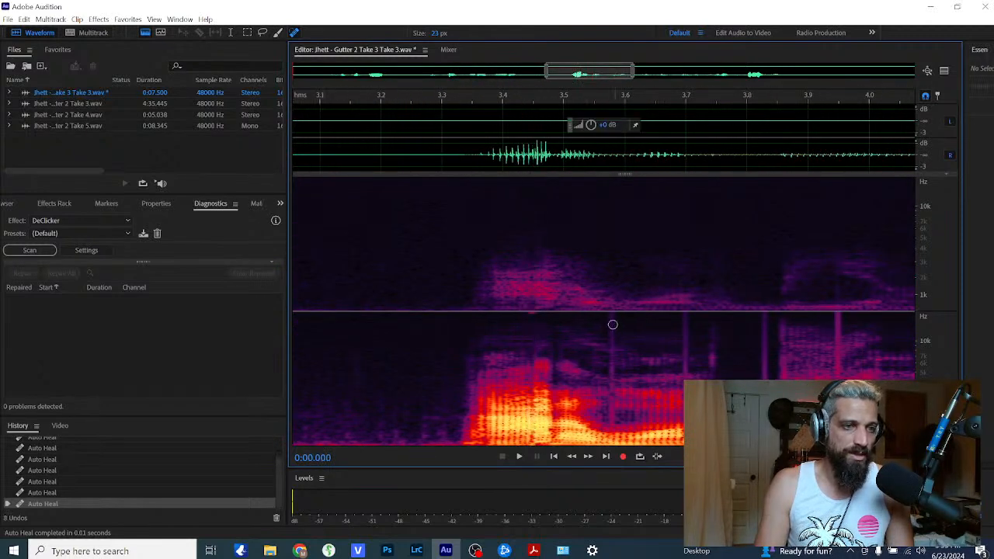
pyautogui.moveTo(612, 316); pyautogui.dragTo(611, 440)
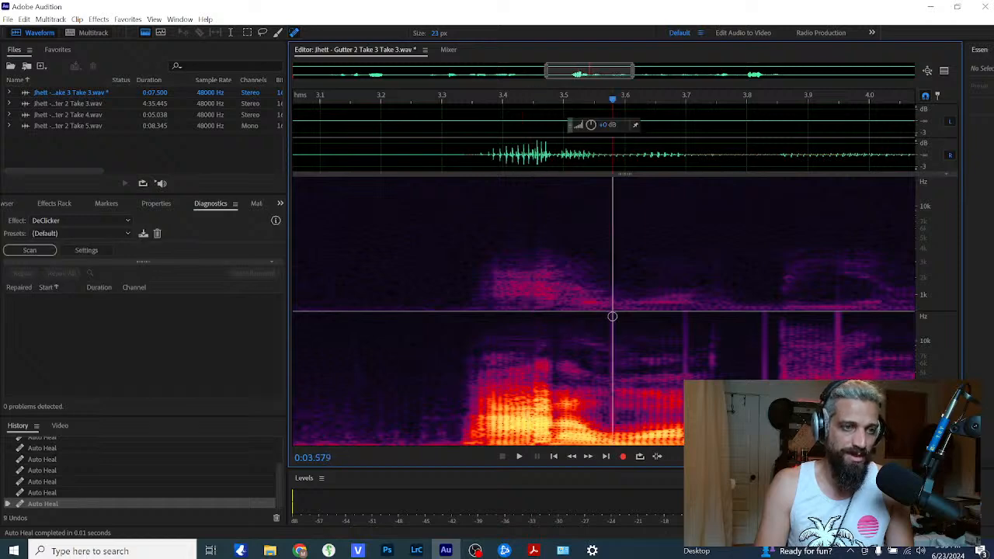
pyautogui.moveTo(685, 313); pyautogui.dragTo(685, 441)
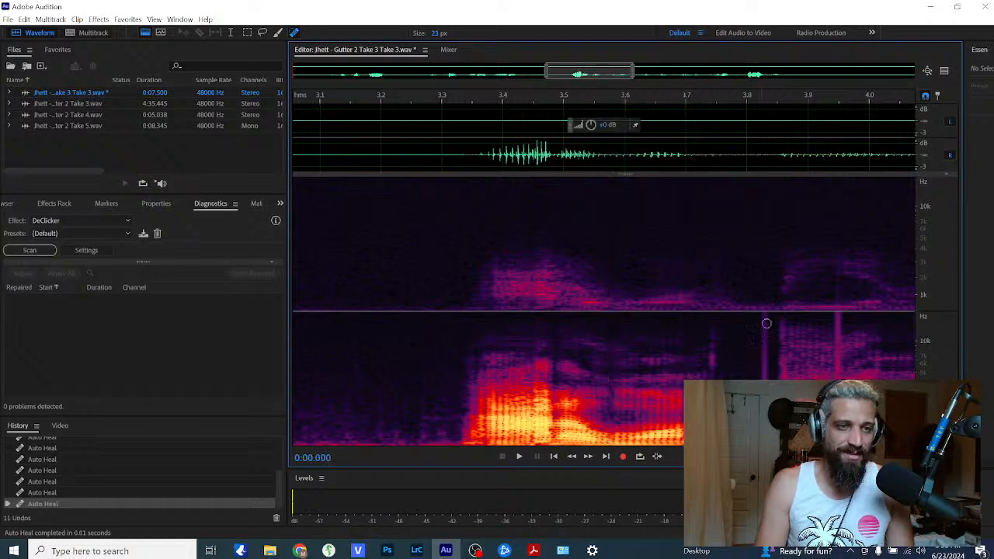
pyautogui.moveTo(764, 313); pyautogui.dragTo(765, 441)
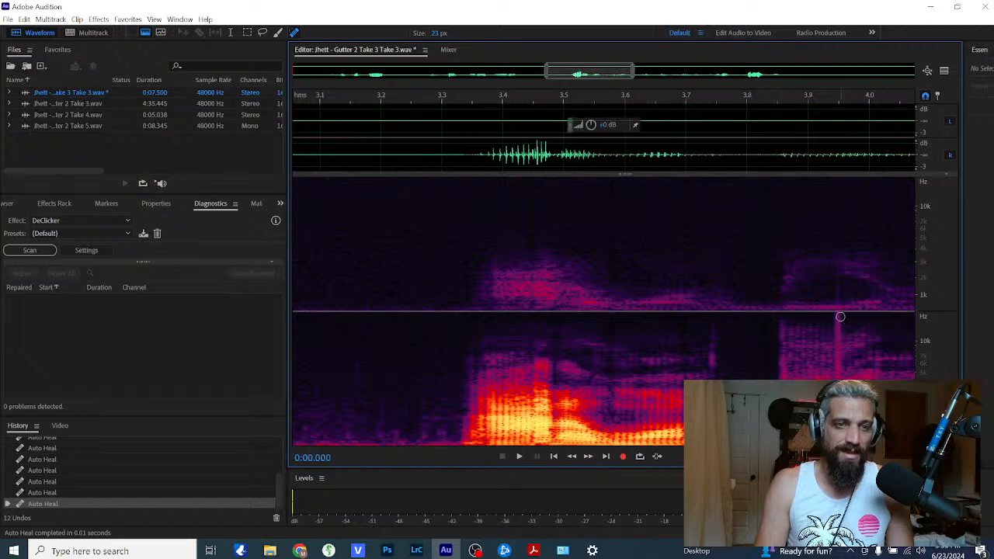
pyautogui.moveTo(838, 315); pyautogui.dragTo(838, 184)
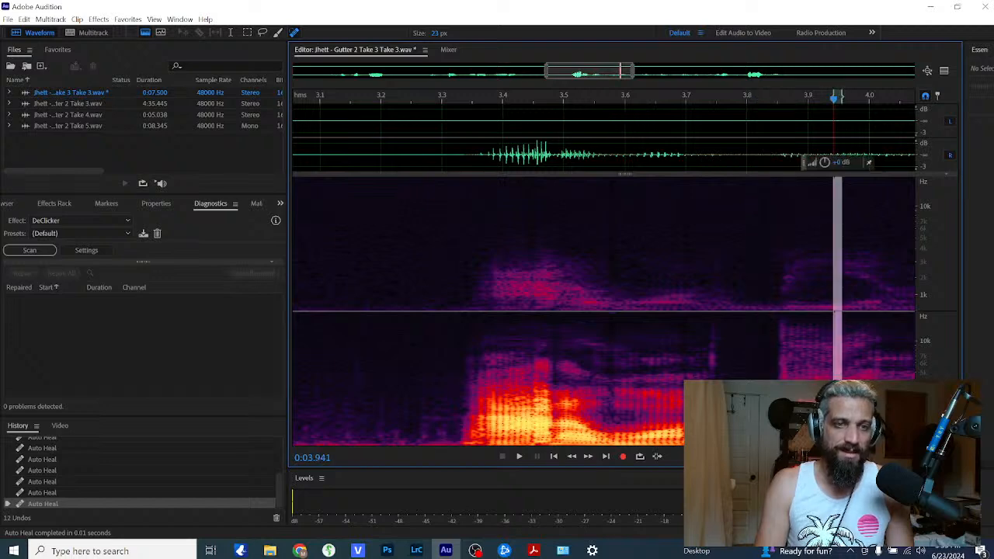
pyautogui.click(837, 311)
pyautogui.moveTo(837, 311); pyautogui.dragTo(835, 183)
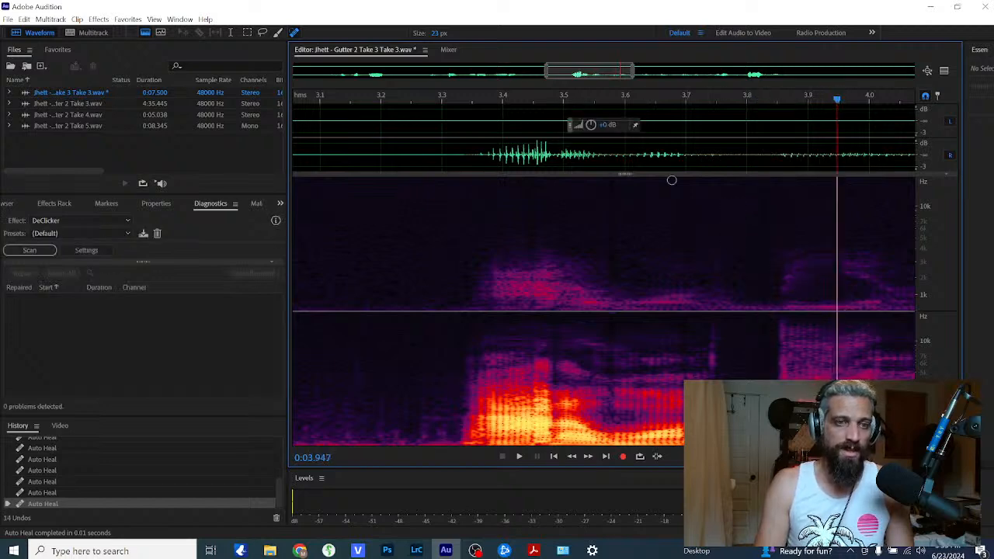
# Step: Auto-heal the vertical click lines in the right channel's spectrogram at about 4.08, 4.33 and 4.70 s
pyautogui.moveTo(600, 77); pyautogui.dragTo(665, 77)
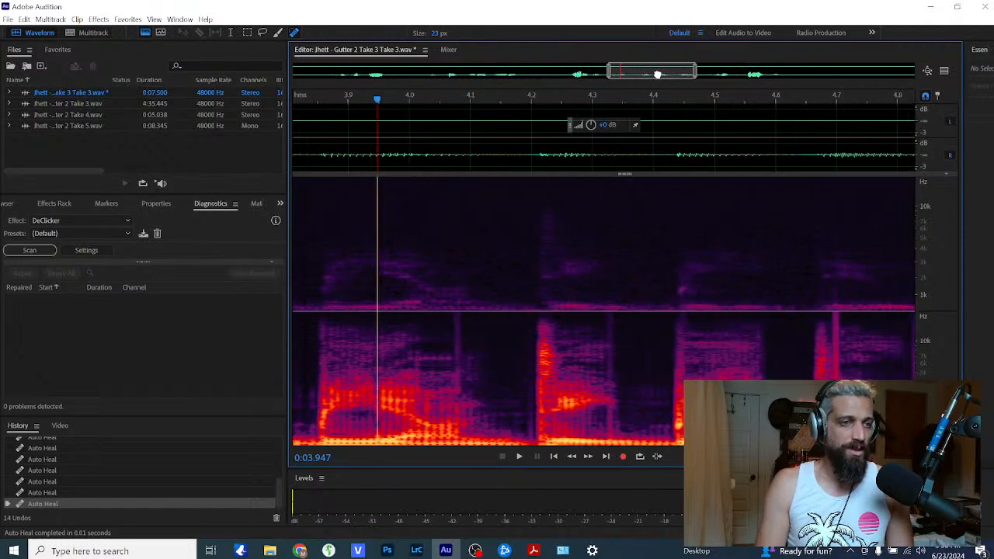
pyautogui.moveTo(458, 312); pyautogui.dragTo(459, 455)
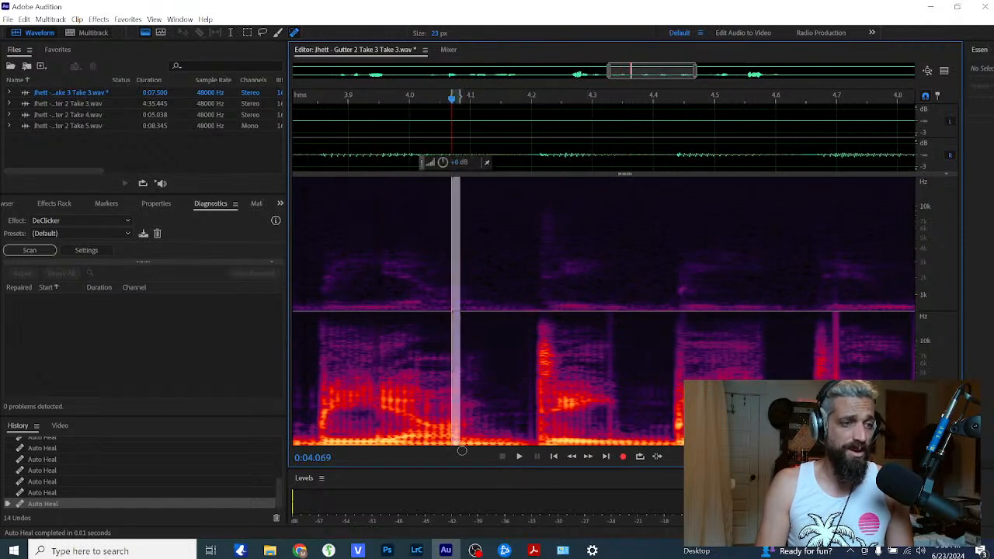
pyautogui.moveTo(610, 313); pyautogui.dragTo(624, 472)
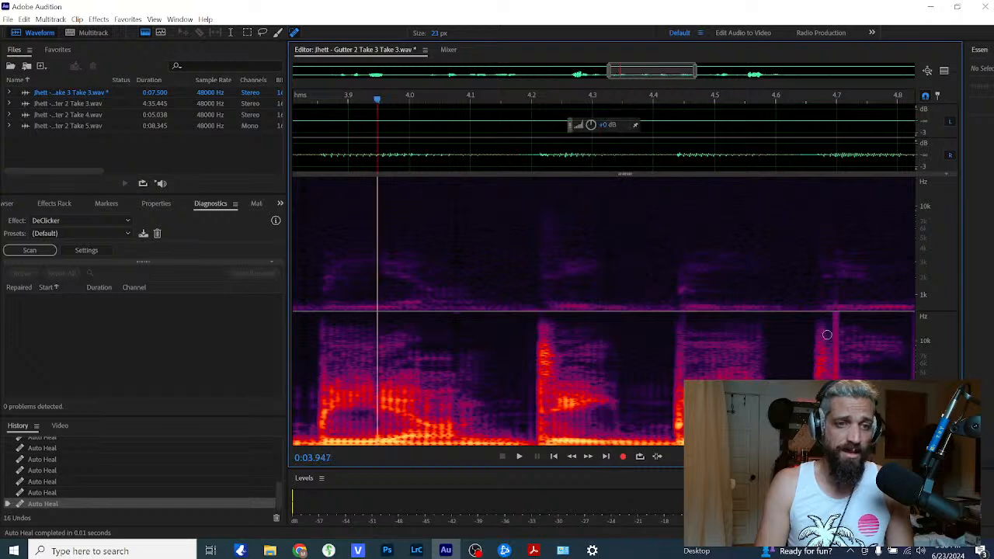
pyautogui.moveTo(834, 314); pyautogui.dragTo(836, 447)
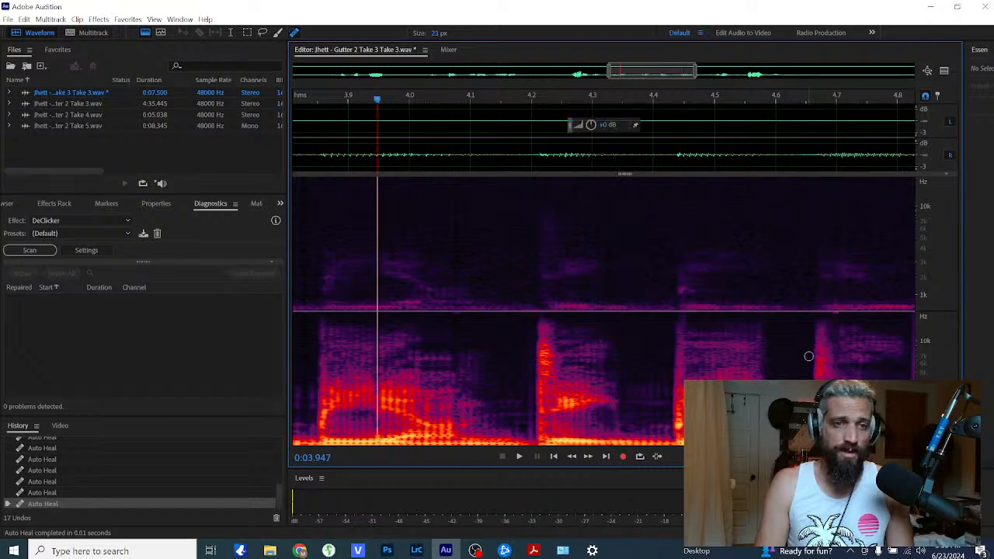
pyautogui.moveTo(835, 180); pyautogui.dragTo(835, 431)
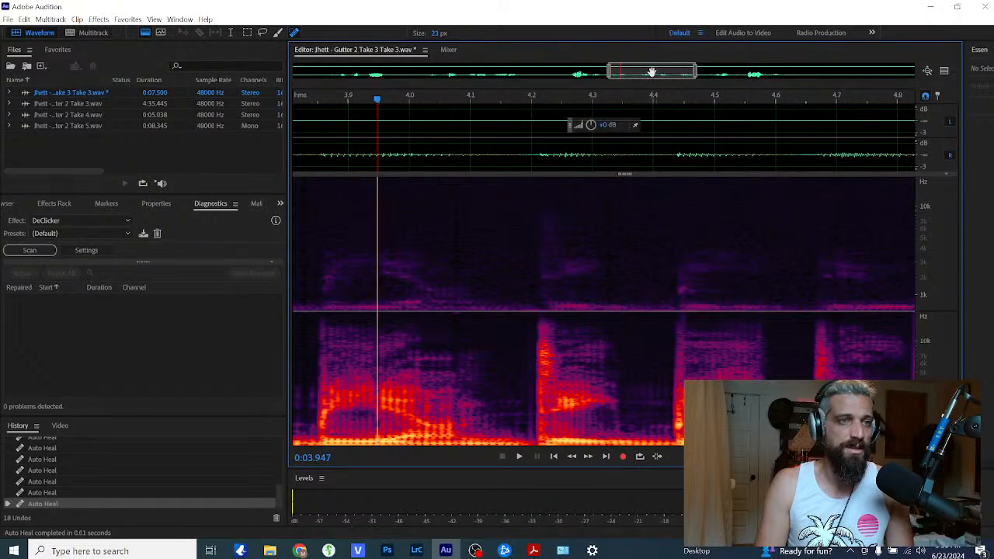
# Step: Auto-heal the vertical click lines in the right channel's spectrogram at about 4.83 and 5.20 s
pyautogui.moveTo(650, 70); pyautogui.dragTo(703, 83)
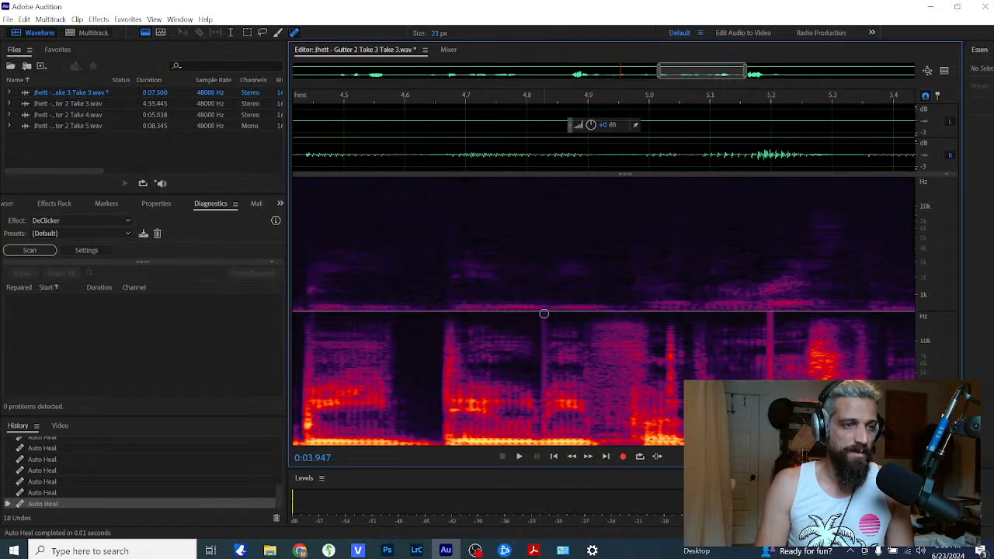
pyautogui.moveTo(543, 314); pyautogui.dragTo(552, 469)
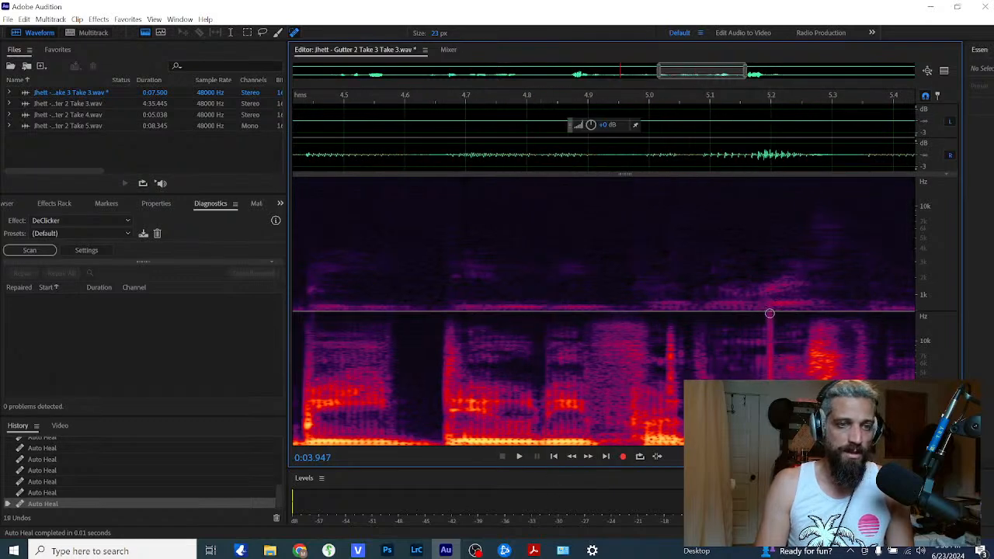
pyautogui.moveTo(769, 313); pyautogui.dragTo(771, 365)
# Step: Auto-heal the vertical click lines in the right channel's spectrogram at about 5.45, 5.58, 5.70 and 5.83 s
pyautogui.moveTo(703, 74); pyautogui.dragTo(777, 74)
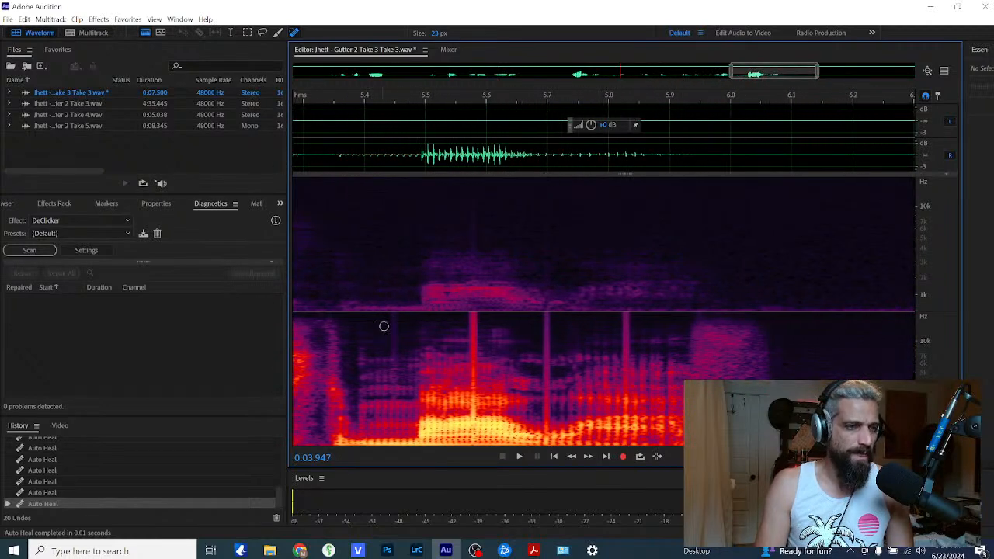
pyautogui.moveTo(395, 314); pyautogui.dragTo(396, 441)
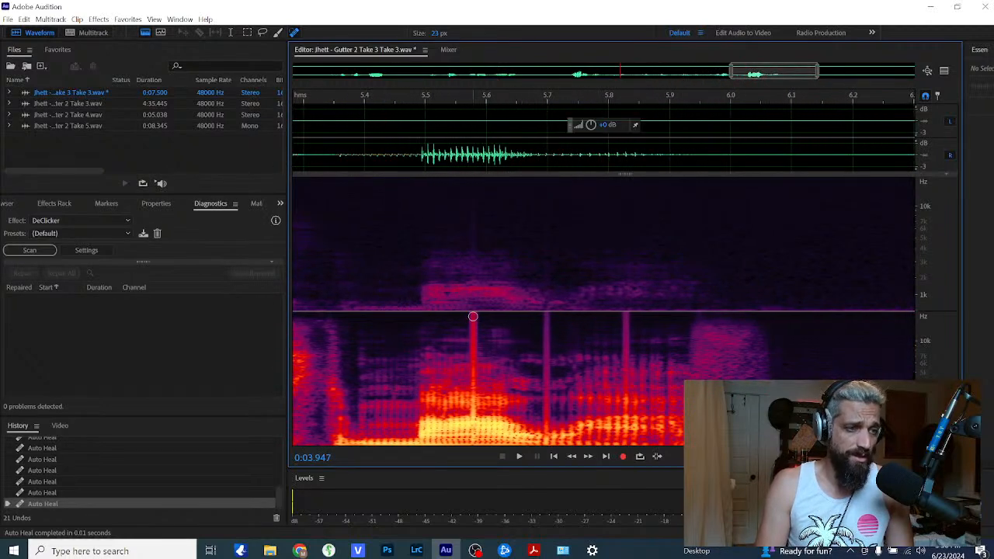
pyautogui.moveTo(473, 313); pyautogui.dragTo(473, 441)
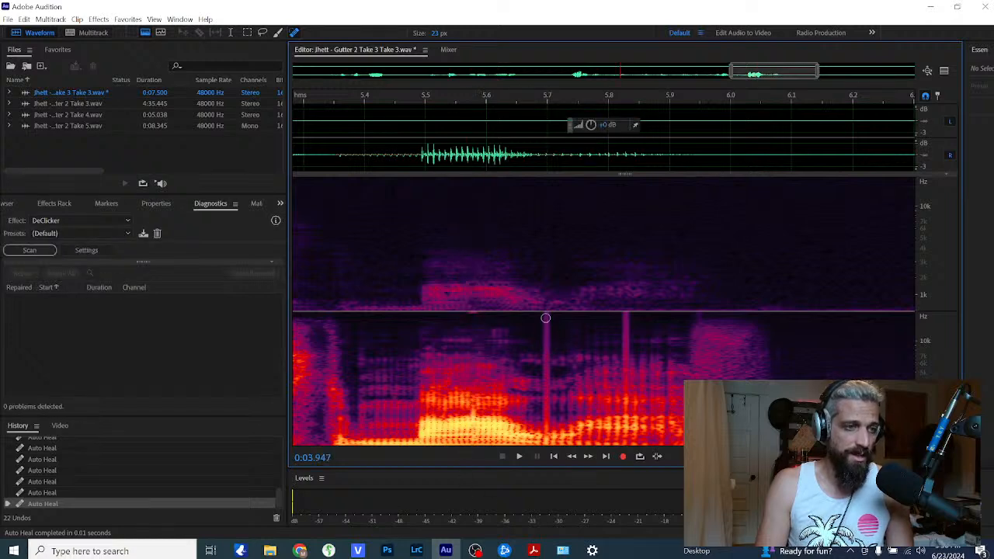
pyautogui.click(475, 313)
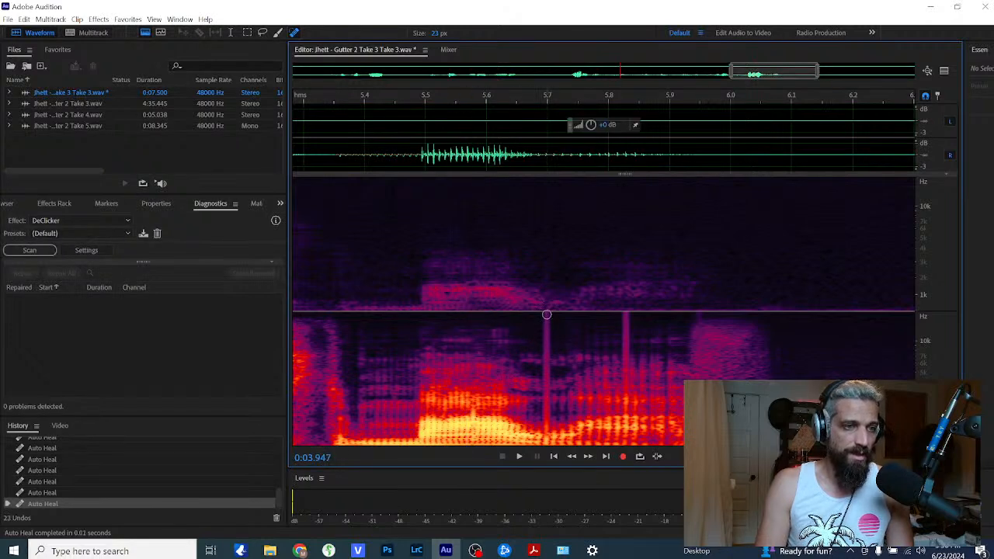
pyautogui.moveTo(547, 313); pyautogui.dragTo(546, 441)
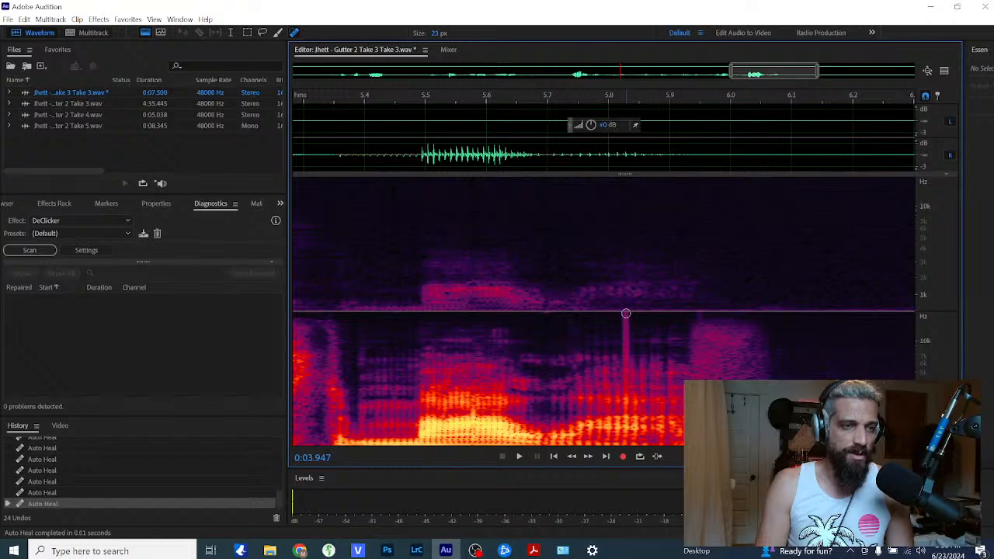
pyautogui.moveTo(626, 313); pyautogui.dragTo(626, 441)
pyautogui.click(620, 311)
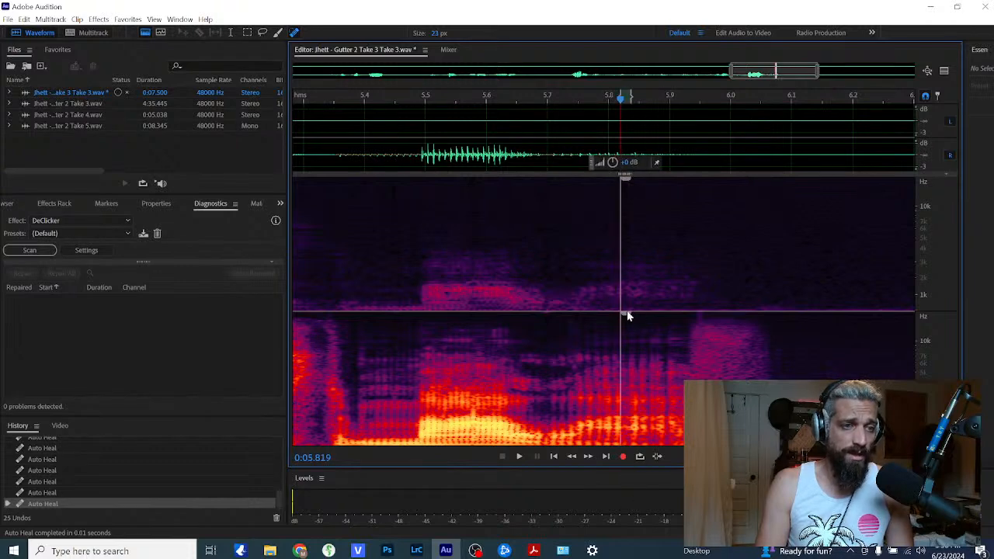
# Step: Play back the whole healed clip from about 0.18 s to listen for remaining clicks
pyautogui.moveTo(749, 71)
pyautogui.mouseDown()
pyautogui.moveTo(786, 70)
pyautogui.moveTo(674, 76)
pyautogui.mouseUp()
pyautogui.scroll(-10, 603, 246)
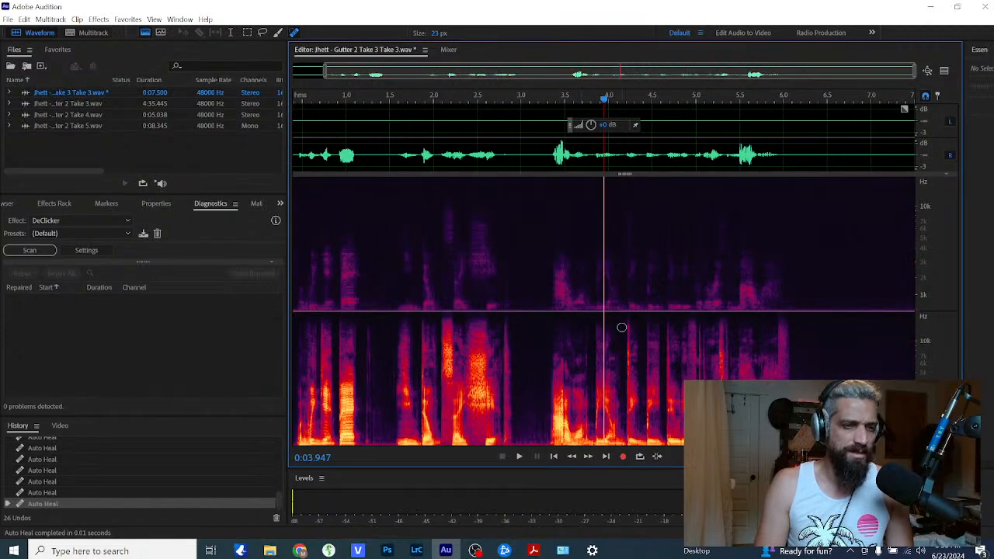
pyautogui.scroll(-1, 613, 308)
pyautogui.click(308, 218)
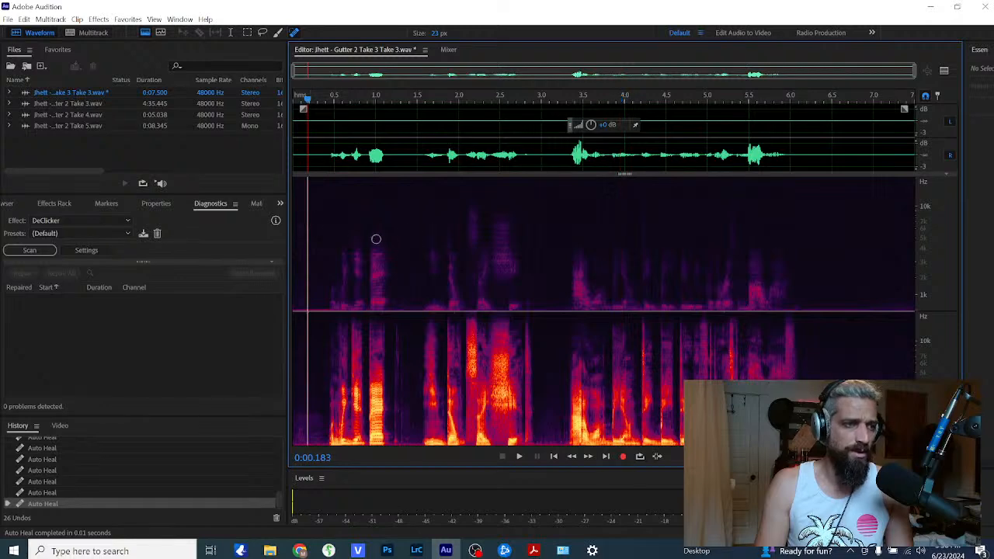
pyautogui.press('space')
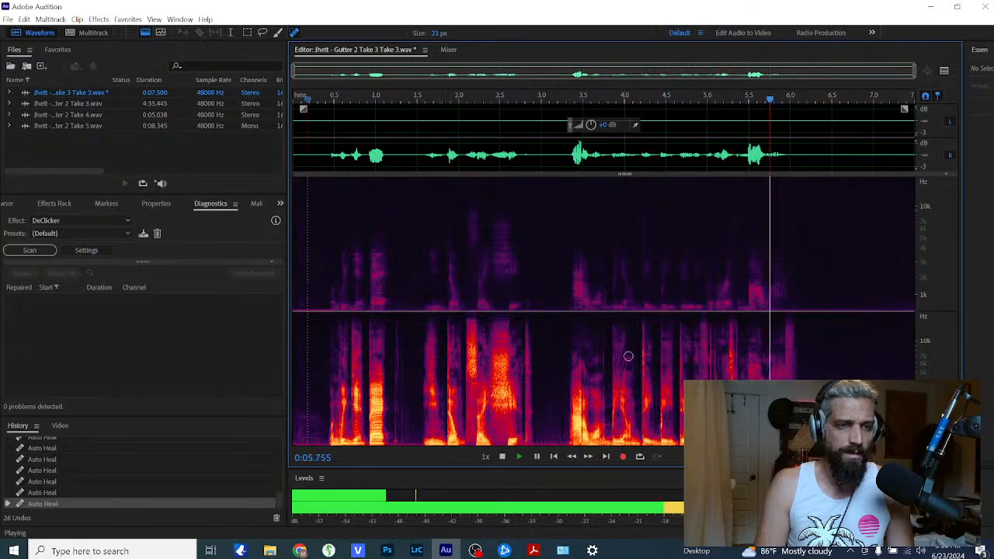
pyautogui.press('space')
# Step: Audition the passage around 5.0 s and auto-heal the narrow bright burst at about 5.03 s in the spectrogram
pyautogui.click(710, 347)
pyautogui.scroll(5, 707, 366)
pyautogui.scroll(5, 706, 368)
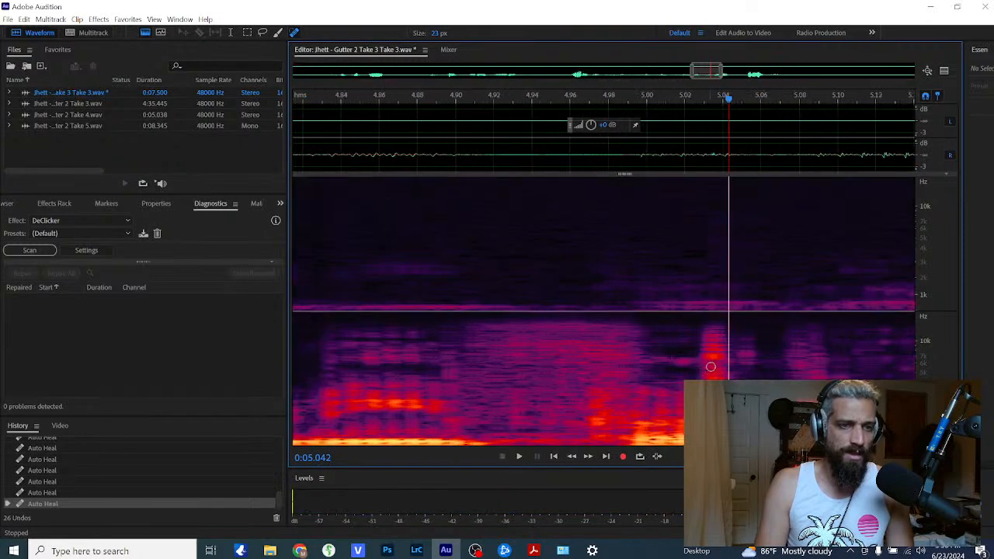
pyautogui.click(685, 354)
pyautogui.press('space')
pyautogui.press('space')
pyautogui.scroll(-4, 527, 377)
pyautogui.scroll(-1, 528, 378)
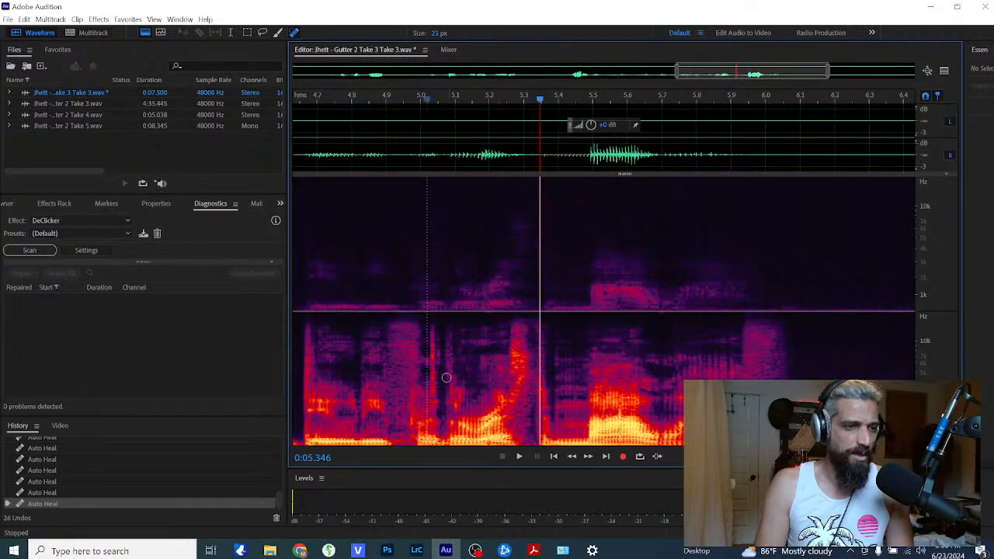
pyautogui.click(400, 343)
pyautogui.press('space')
pyautogui.press('space')
pyautogui.moveTo(431, 327); pyautogui.dragTo(429, 433)
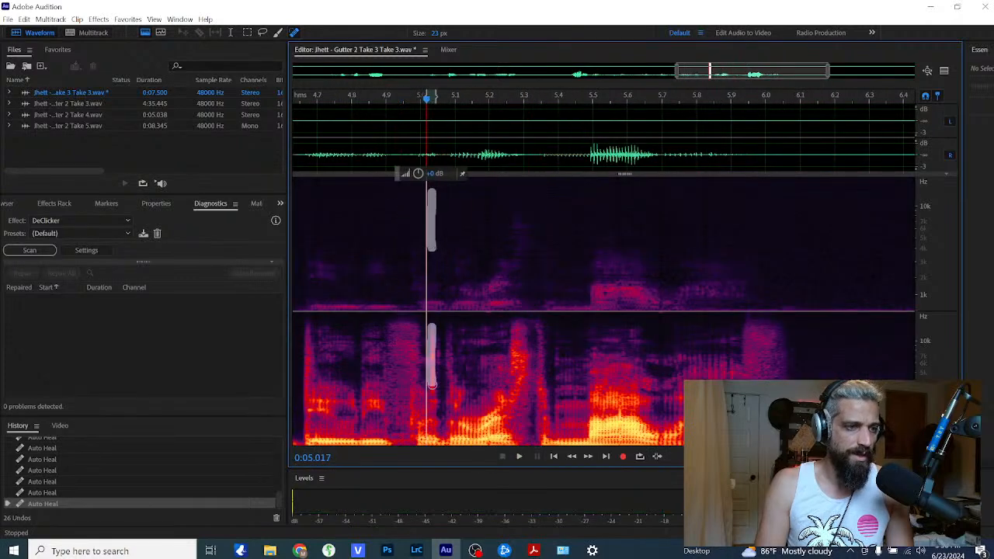
# Step: Play back the repaired passage from about 4.78 s to the end and save the audio file
pyautogui.click(369, 360)
pyautogui.press('space')
pyautogui.click(346, 363)
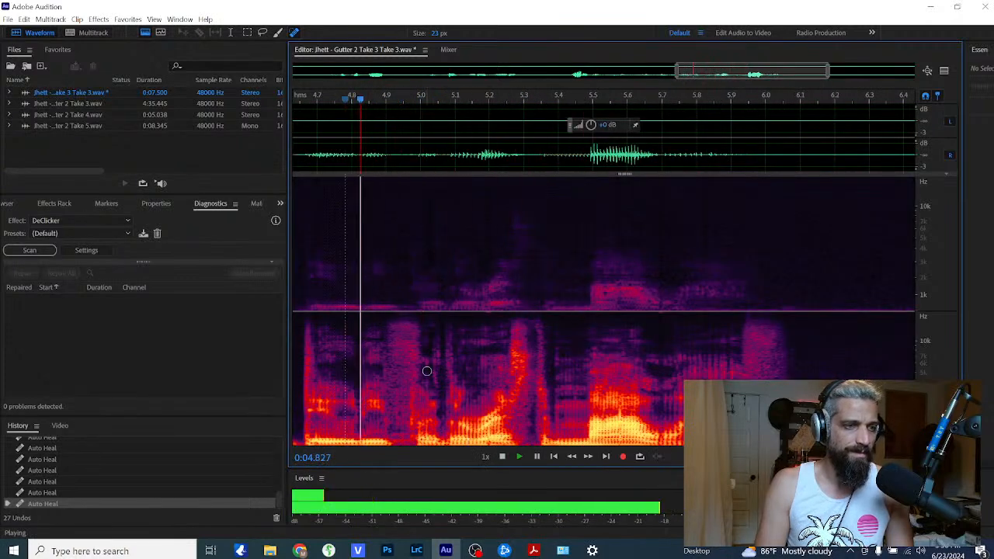
pyautogui.scroll(-2, 427, 369)
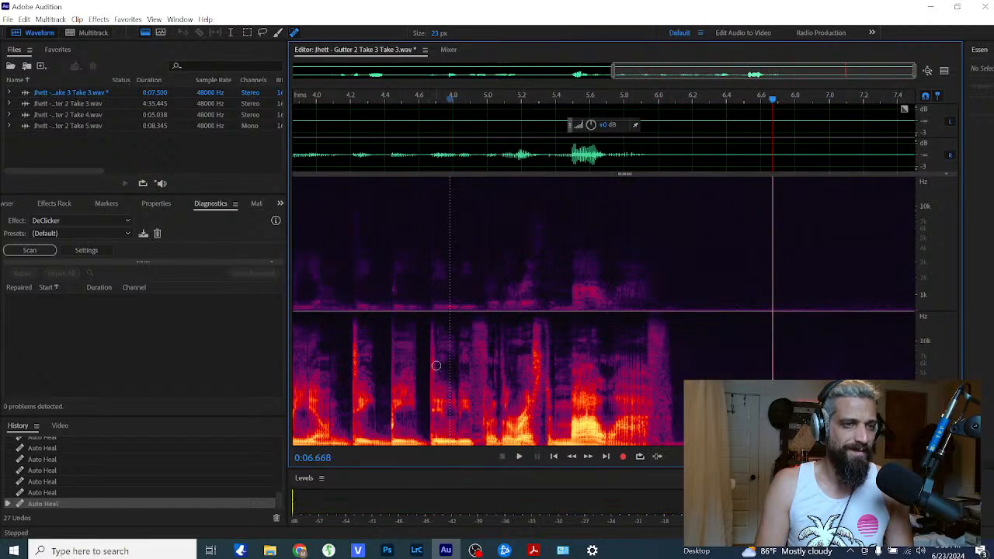
pyautogui.hotkey('ctrl', 's')
# Step: Switch to VEGAS Pro and open a copy of the second Jhett event in the audio editor
pyautogui.hotkey('alt', 'Tab')
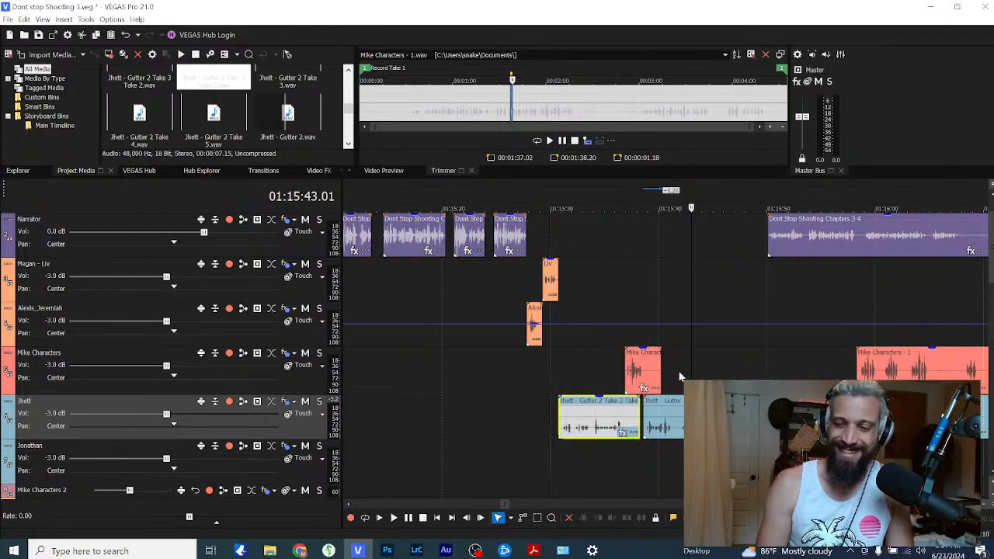
pyautogui.rightClick(666, 420)
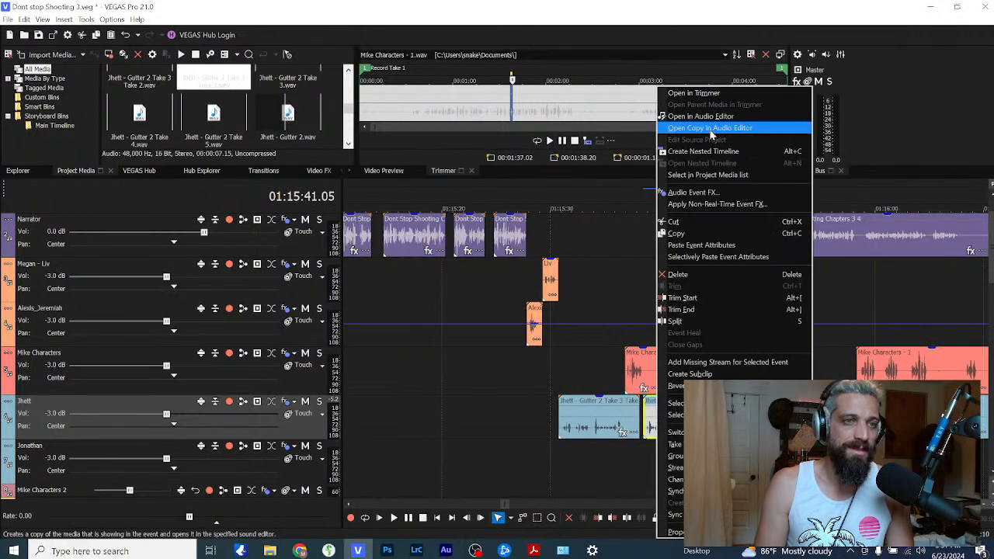
pyautogui.click(711, 128)
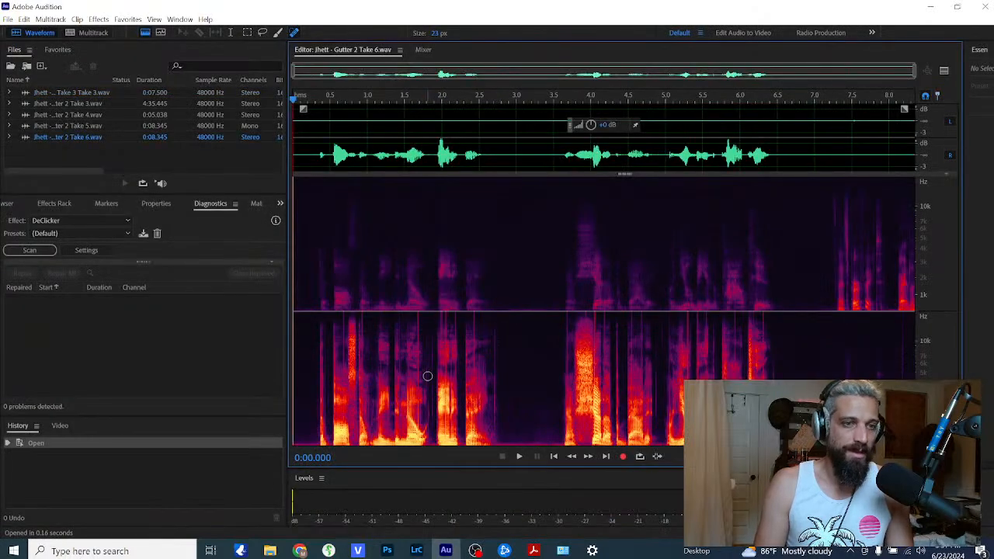
# Step: Auto-heal the vertical click line in the new copy's spectrogram at about 0.43 s
pyautogui.scroll(5, 393, 373)
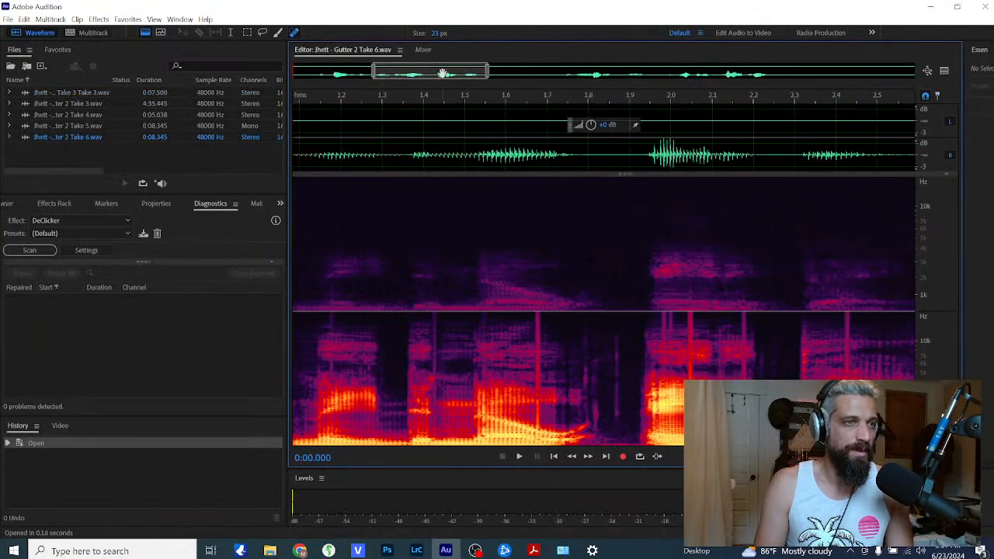
pyautogui.moveTo(443, 74); pyautogui.dragTo(362, 73)
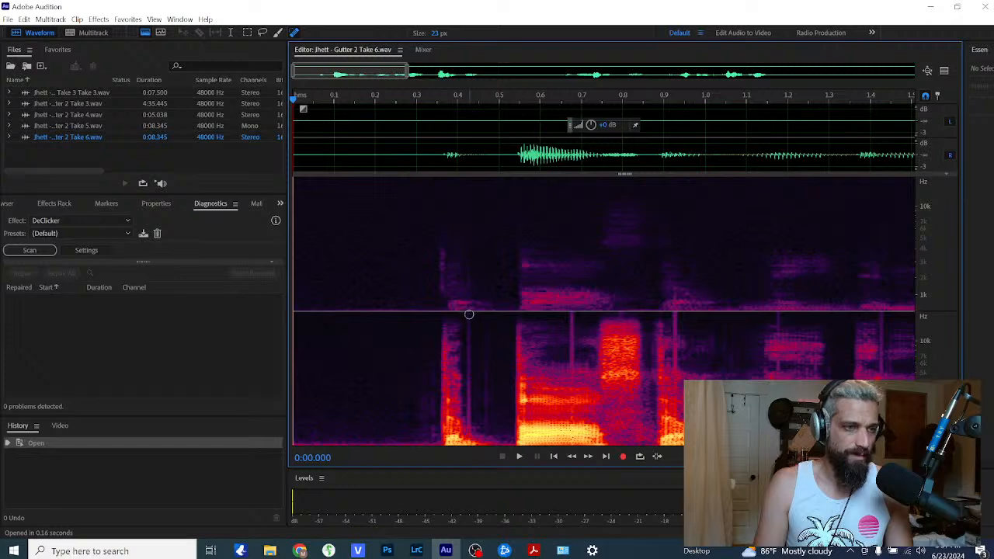
pyautogui.scroll(3, 469, 314)
pyautogui.scroll(-1, 471, 315)
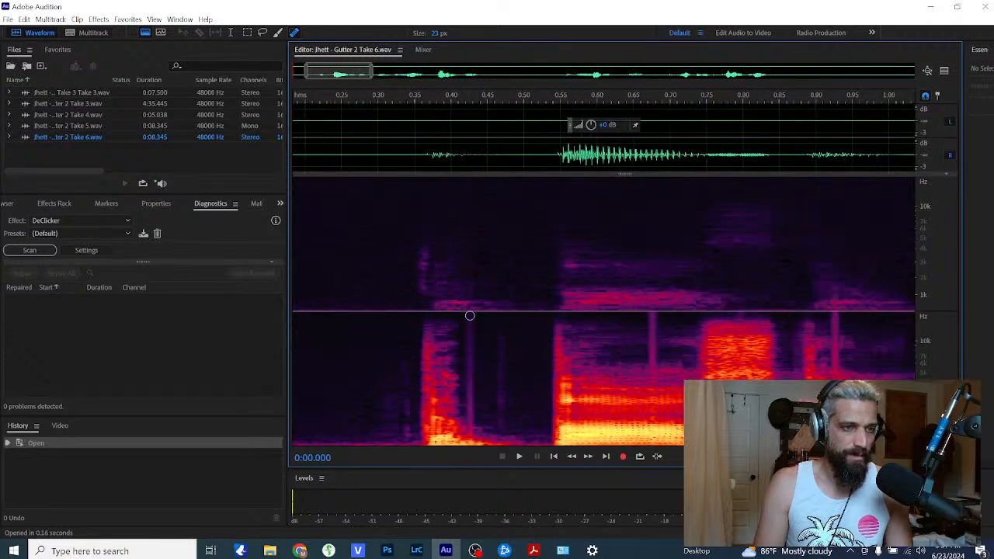
pyautogui.moveTo(470, 177); pyautogui.dragTo(471, 446)
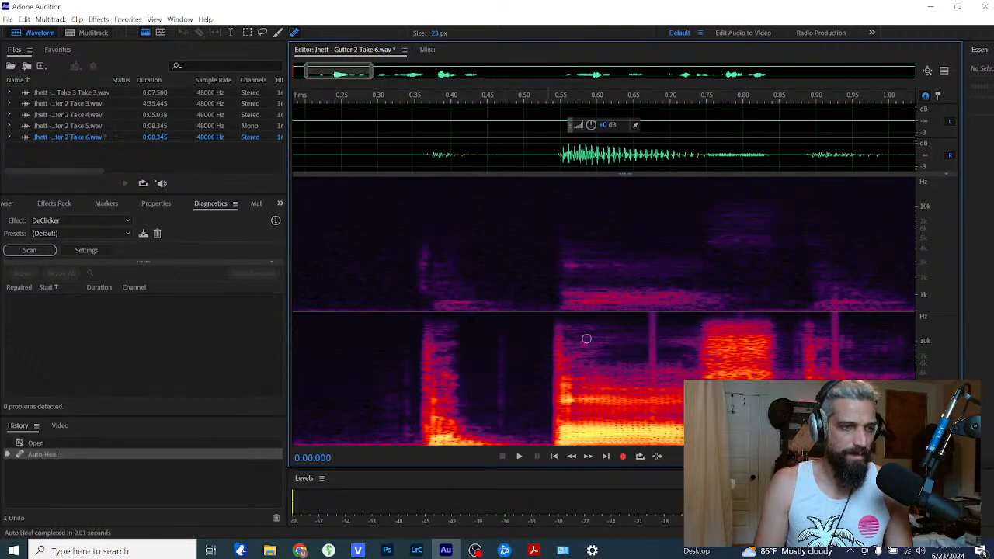
# Step: Auto-heal the vertical click lines in the spectrogram at about 0.68, 0.93, 0.80 and 1.18 s
pyautogui.moveTo(655, 177); pyautogui.dragTo(655, 435)
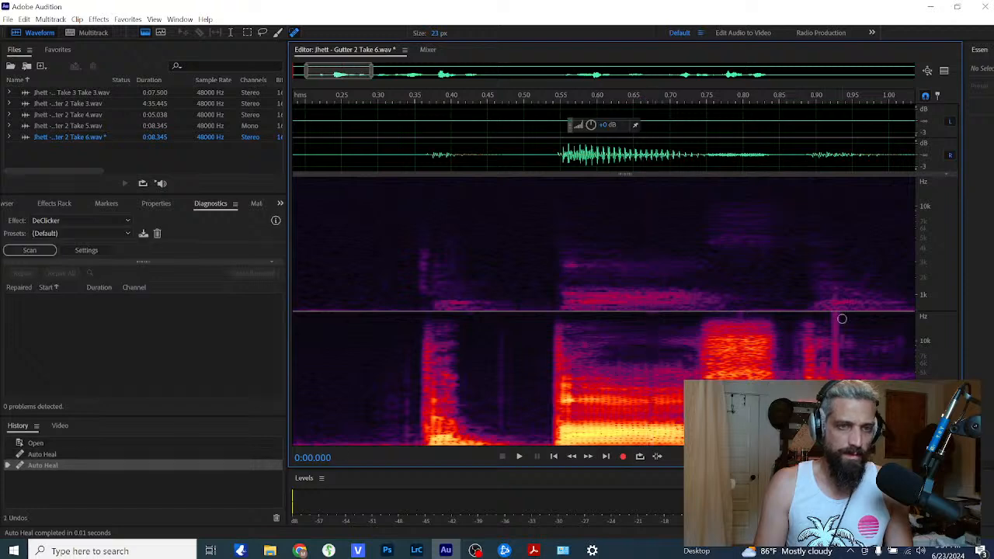
pyautogui.moveTo(835, 313); pyautogui.dragTo(833, 442)
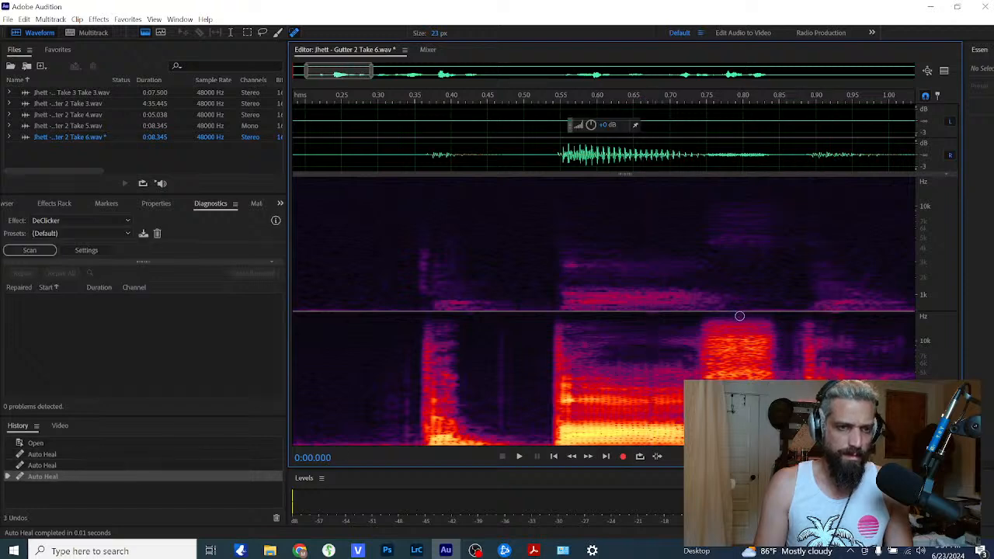
pyautogui.moveTo(740, 177); pyautogui.dragTo(738, 443)
pyautogui.scroll(-2, 762, 352)
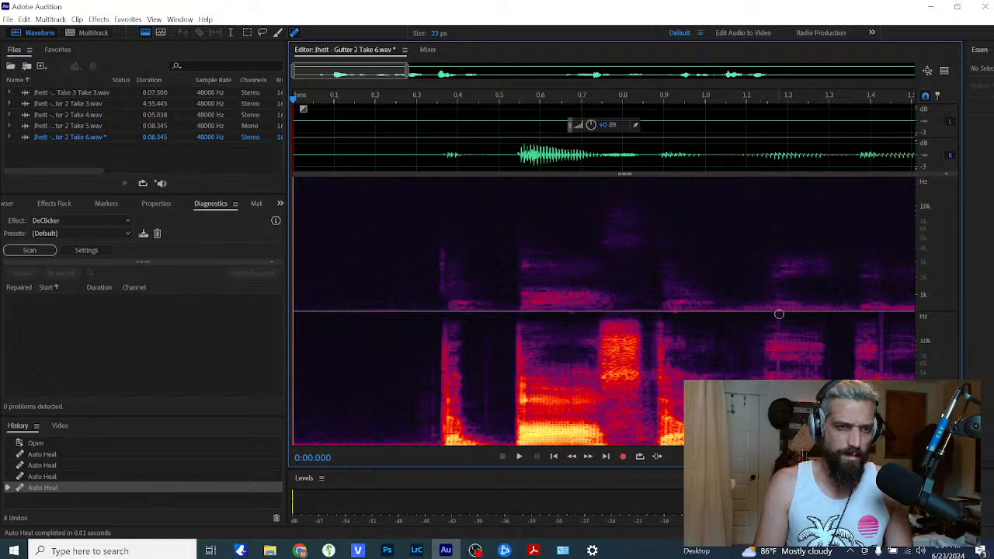
pyautogui.scroll(1, 779, 314)
pyautogui.scroll(2, 779, 317)
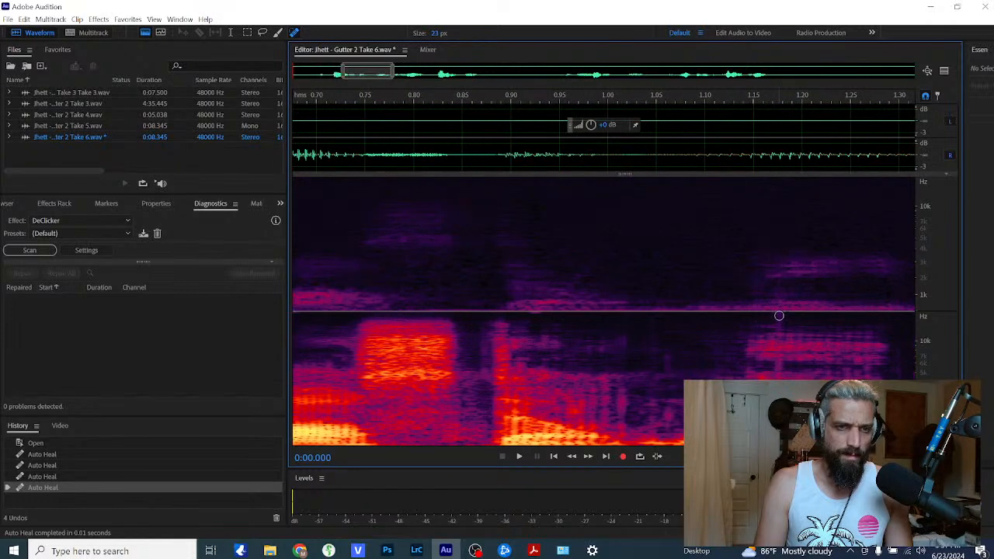
pyautogui.moveTo(779, 178); pyautogui.dragTo(779, 443)
pyautogui.scroll(-3, 792, 365)
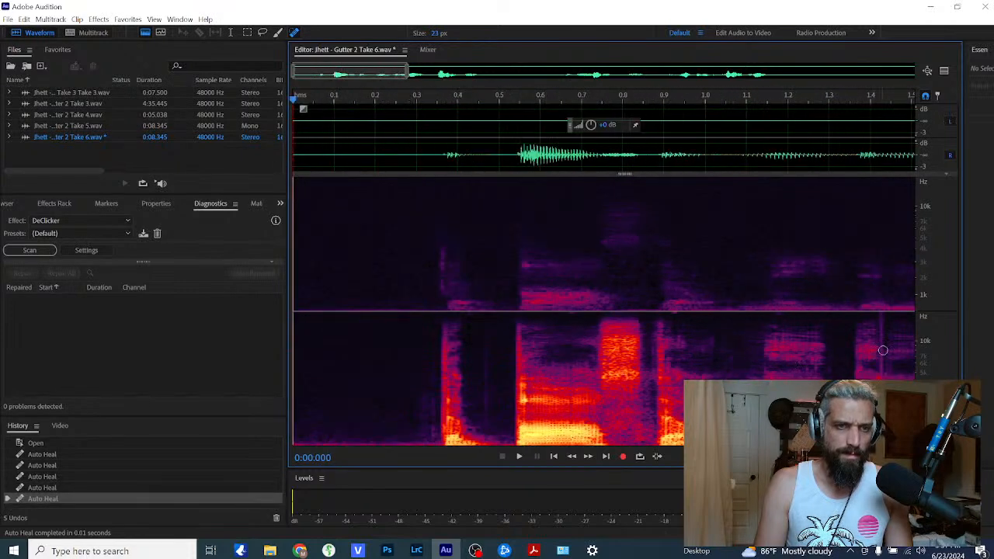
# Step: Auto-heal the click lines at about 1.43 s and 1.55 s in the spectrogram
pyautogui.click(886, 342)
pyautogui.scroll(3, 857, 364)
pyautogui.scroll(-3, 815, 371)
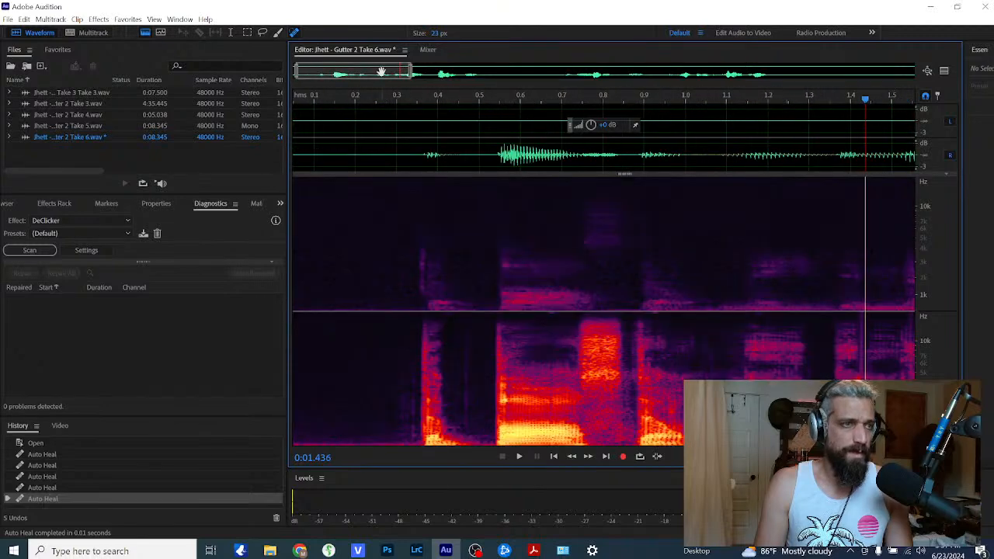
pyautogui.moveTo(381, 72); pyautogui.dragTo(468, 71)
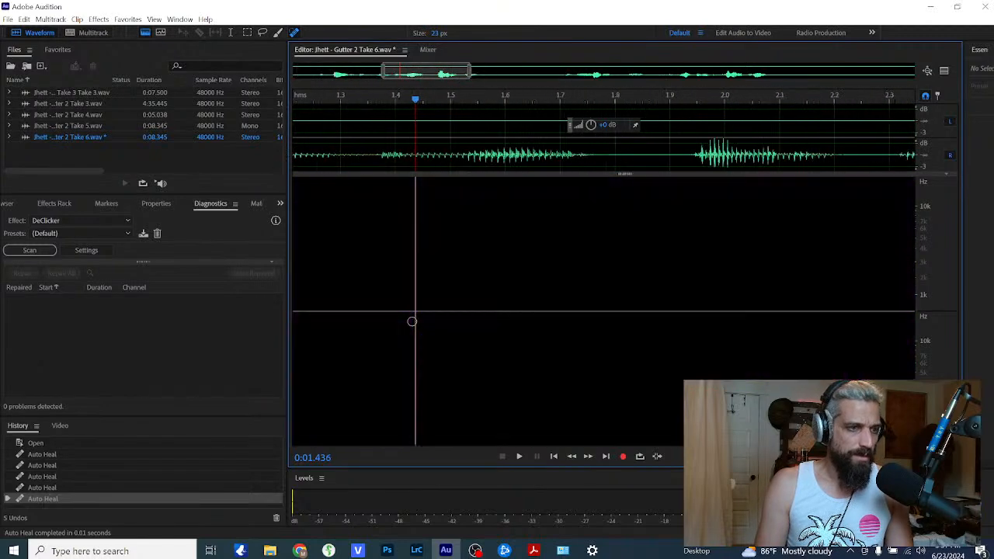
pyautogui.scroll(2, 412, 322)
pyautogui.moveTo(407, 314); pyautogui.dragTo(408, 445)
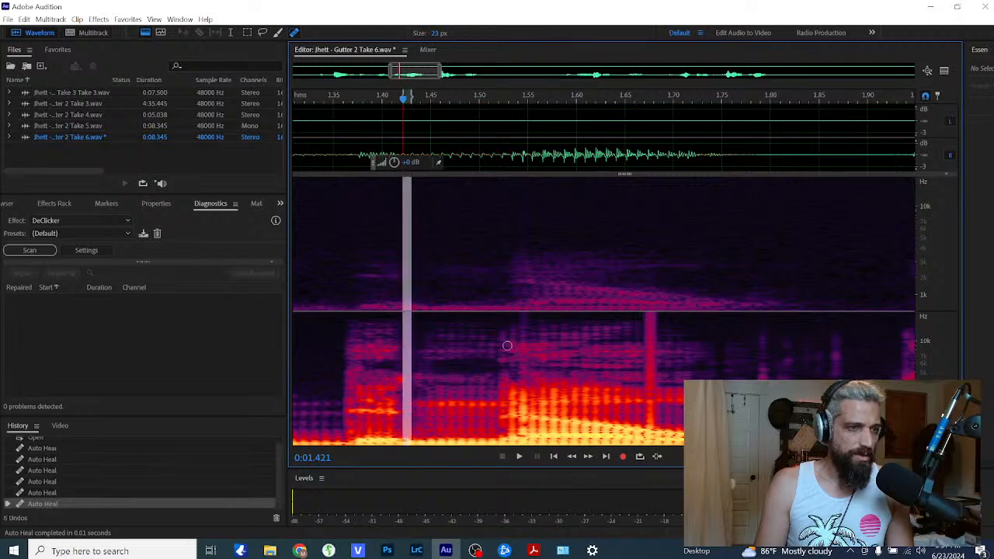
pyautogui.moveTo(523, 315); pyautogui.dragTo(523, 432)
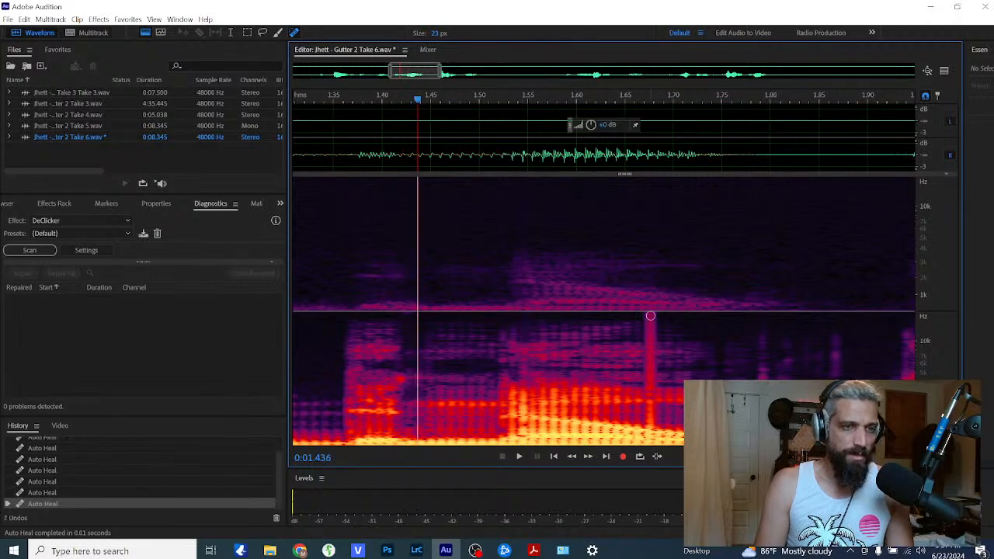
# Step: Auto-heal the bright click lines at about 1.68, 1.98, 1.99 and 2.05 s
pyautogui.scroll(-2, 649, 316)
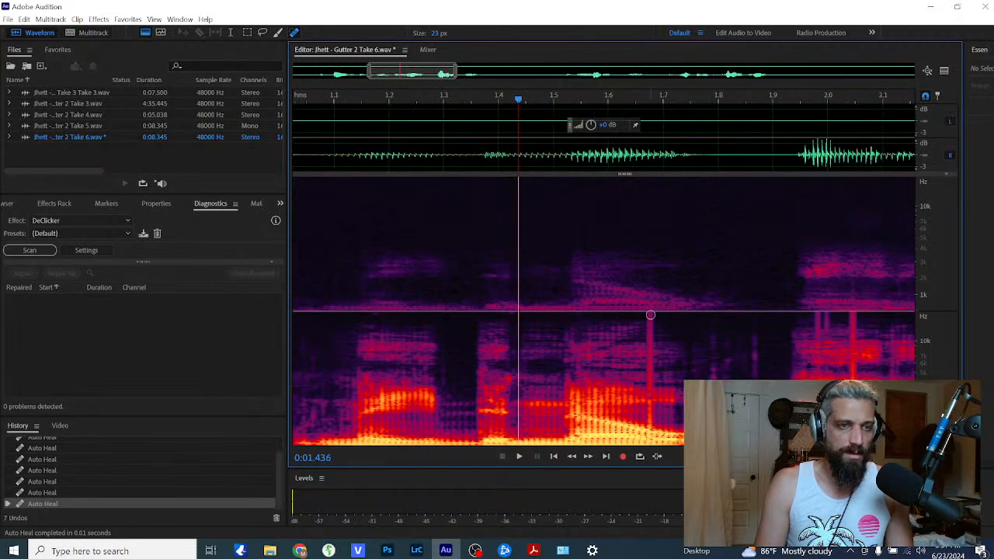
pyautogui.moveTo(649, 315); pyautogui.dragTo(649, 439)
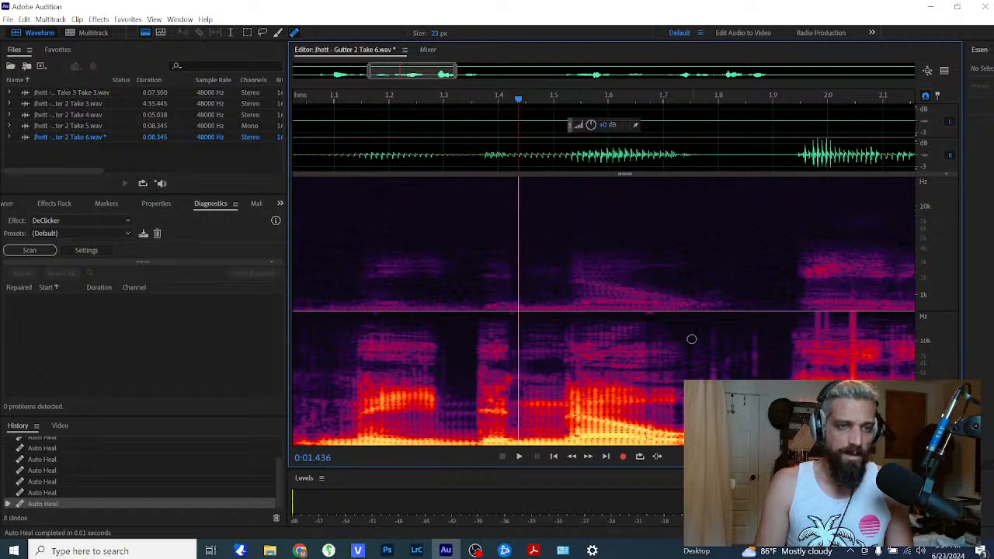
pyautogui.click(646, 312)
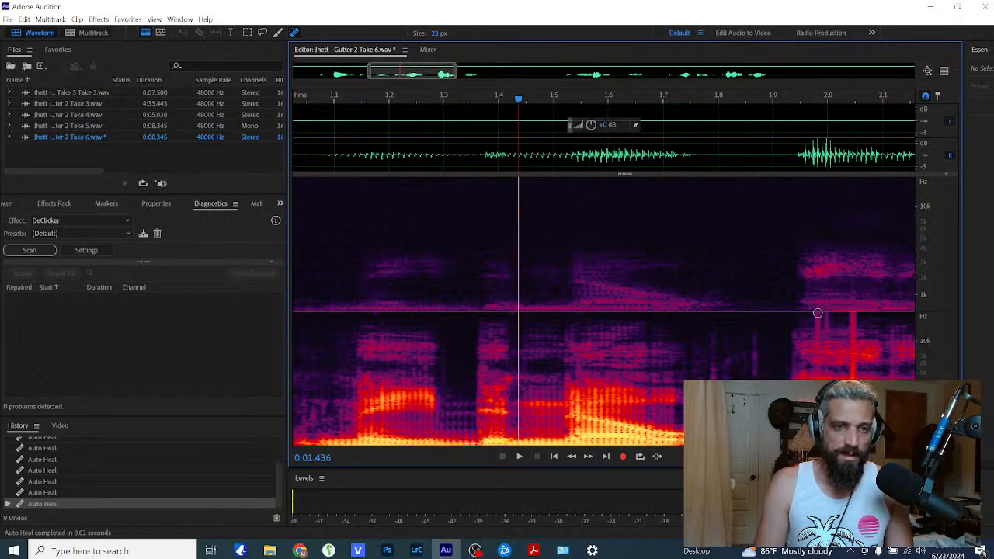
pyautogui.click(818, 313)
pyautogui.click(825, 313)
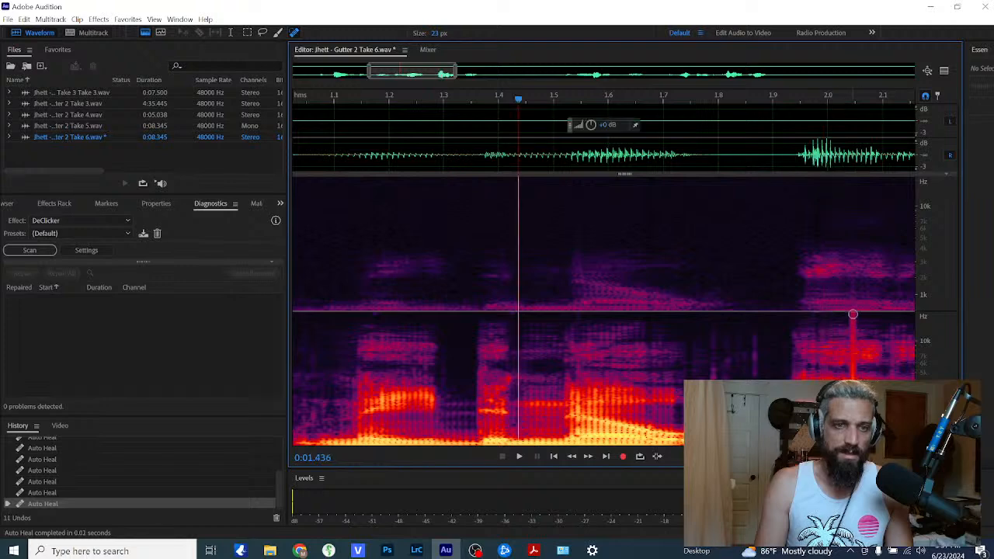
pyautogui.click(852, 315)
# Step: Go over the word around 2.0 s again, auto-healing narrow spots at about 2.05 s and 1.99 s
pyautogui.scroll(-2, 790, 360)
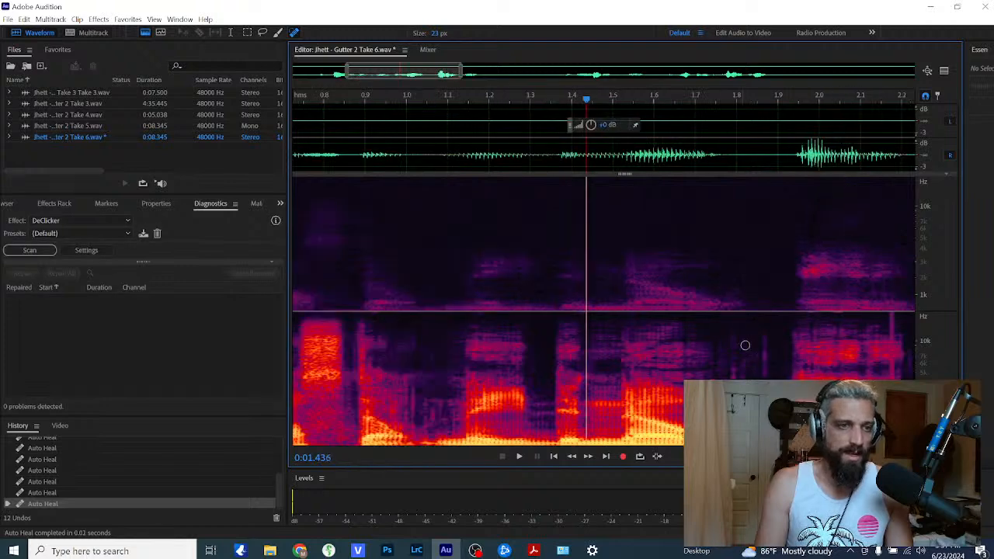
pyautogui.scroll(1, 800, 345)
pyautogui.click(860, 330)
pyautogui.scroll(3, 800, 364)
pyautogui.scroll(-3, 699, 365)
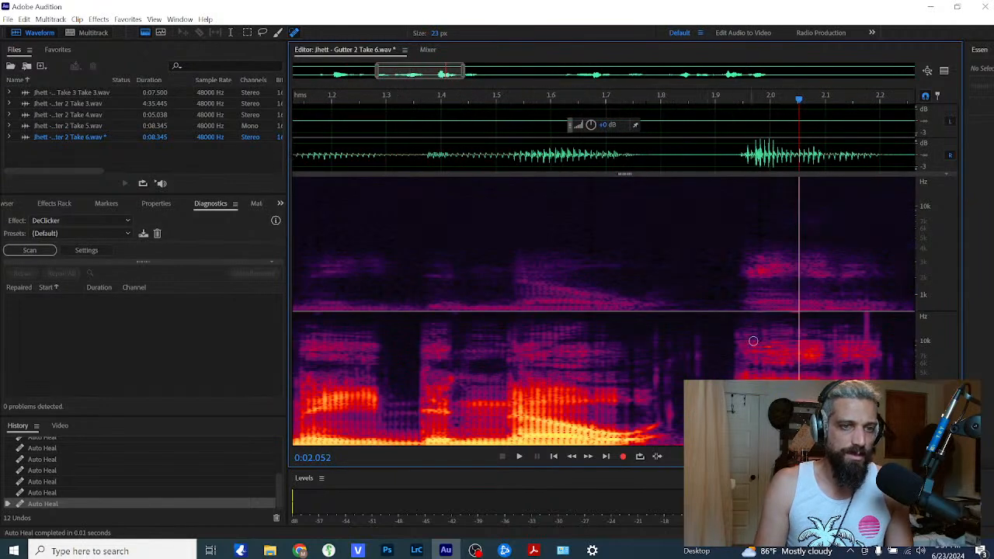
pyautogui.scroll(-1, 753, 341)
pyautogui.click(786, 312)
pyautogui.click(761, 315)
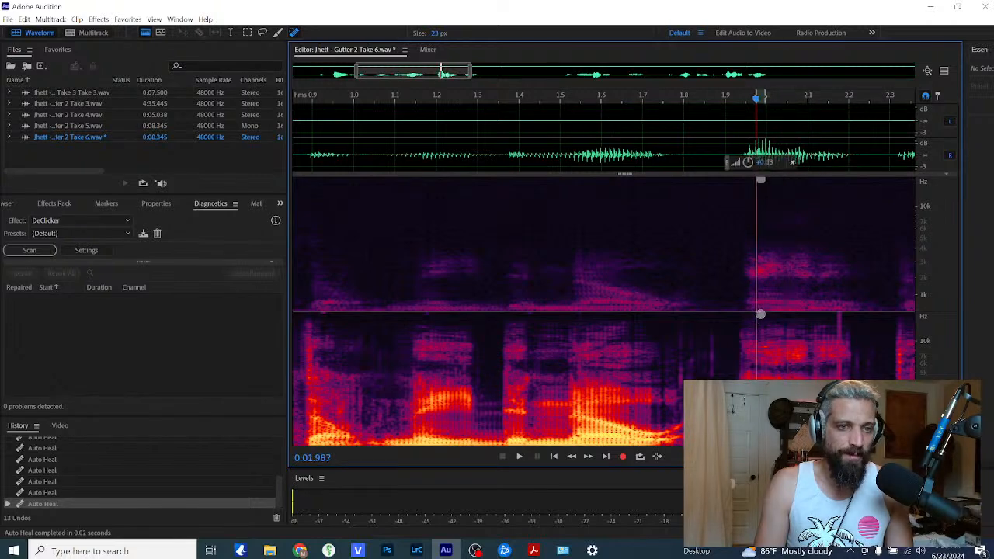
# Step: Auto-heal the vertical click line at about 2.18 s, going over it twice
pyautogui.scroll(2, 836, 321)
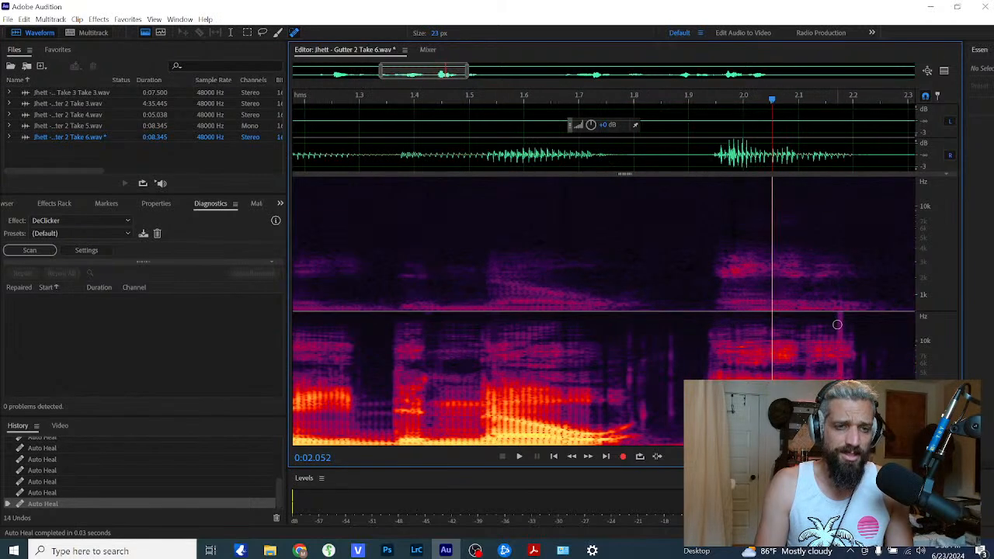
pyautogui.moveTo(841, 313); pyautogui.dragTo(840, 442)
pyautogui.scroll(-3, 828, 342)
pyautogui.click(832, 317)
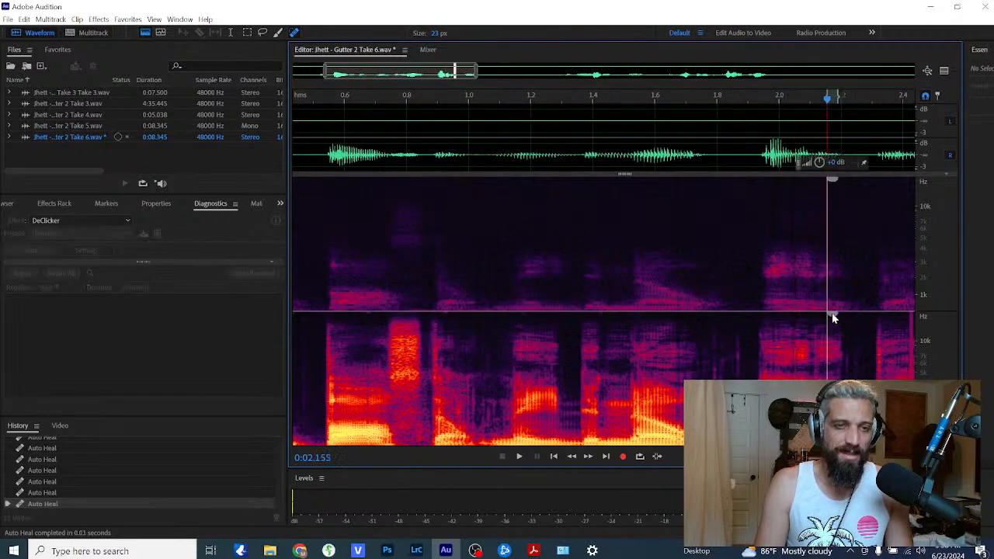
# Step: Auto-heal the vertical click line at about 2.43 s in the spectrogram
pyautogui.click(907, 346)
pyautogui.scroll(-1, 856, 377)
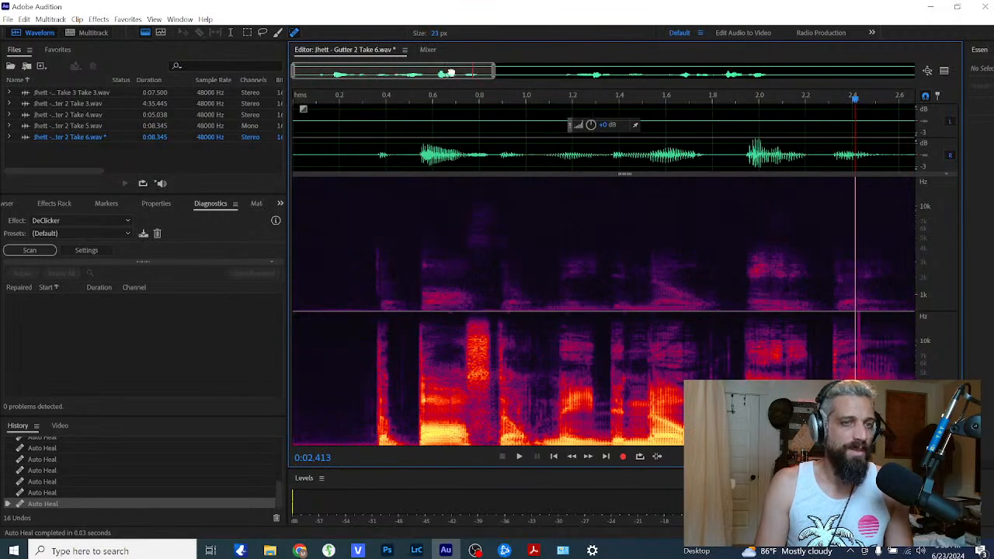
pyautogui.moveTo(450, 73); pyautogui.dragTo(569, 89)
pyautogui.scroll(2, 503, 362)
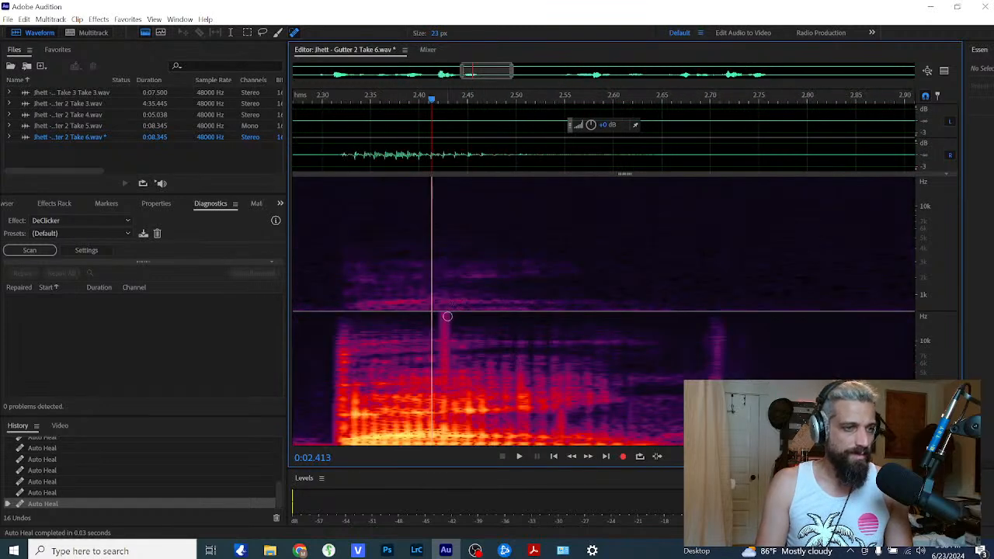
pyautogui.scroll(1, 449, 319)
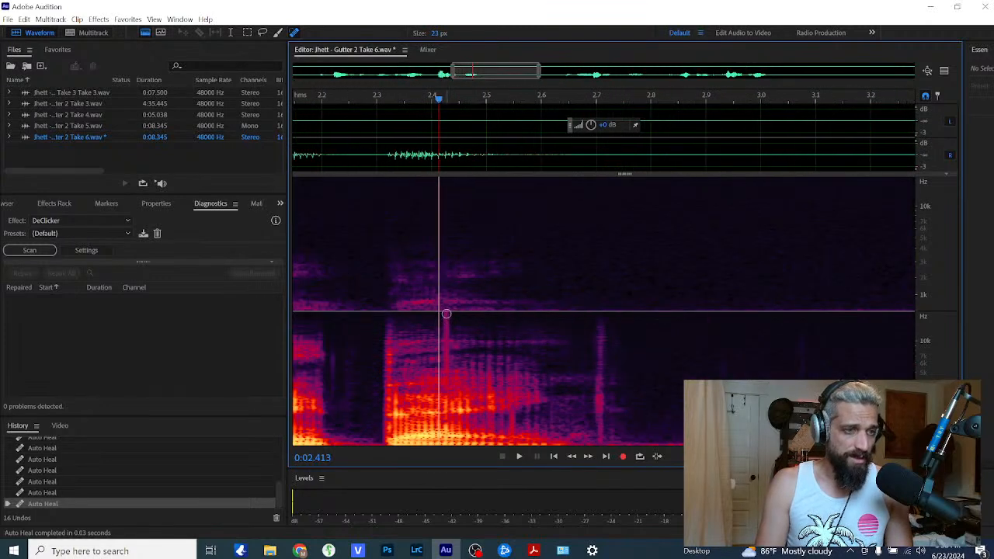
pyautogui.click(446, 313)
# Step: Locate the next phrase around 3.97 s and auto-heal its click lines at about 3.68 s and 3.93 s
pyautogui.scroll(-2, 619, 347)
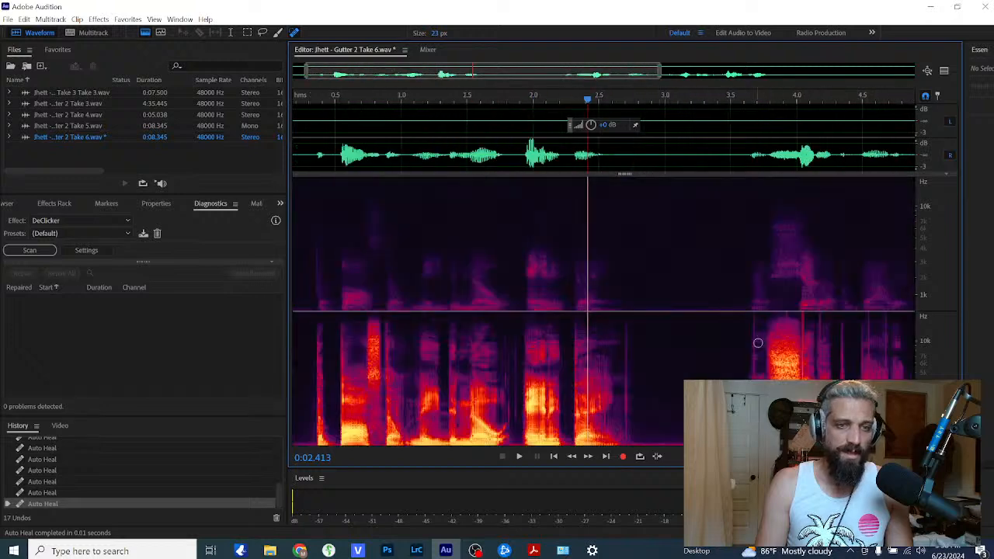
pyautogui.click(758, 357)
pyautogui.click(792, 356)
pyautogui.scroll(4, 764, 360)
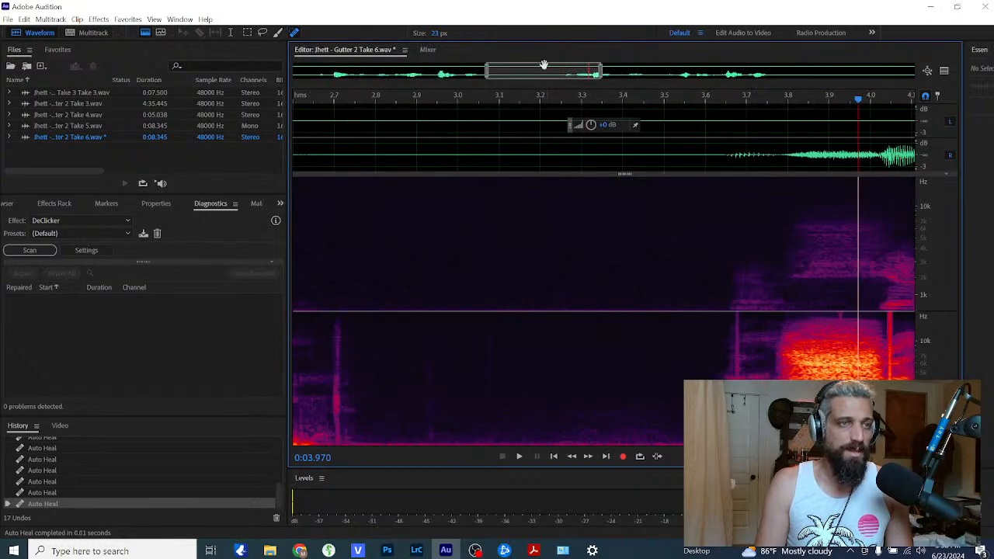
pyautogui.moveTo(543, 64); pyautogui.dragTo(589, 69)
pyautogui.scroll(2, 503, 322)
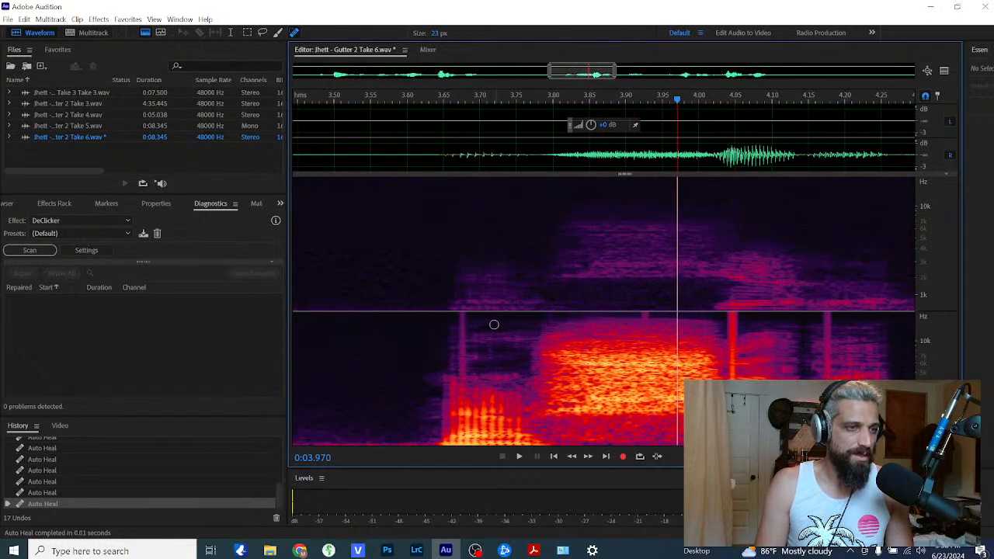
pyautogui.scroll(1, 462, 314)
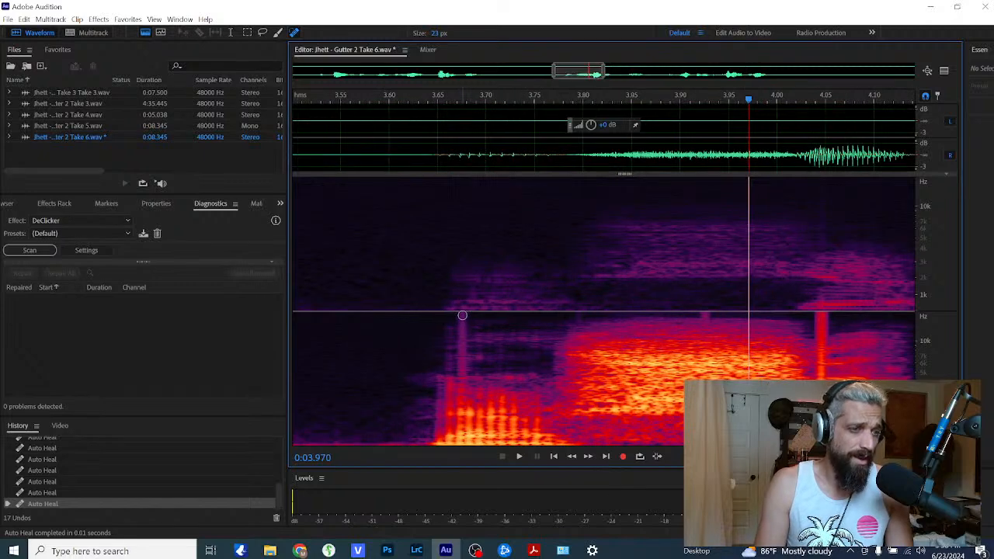
pyautogui.scroll(-1, 462, 314)
pyautogui.moveTo(462, 180); pyautogui.dragTo(463, 312)
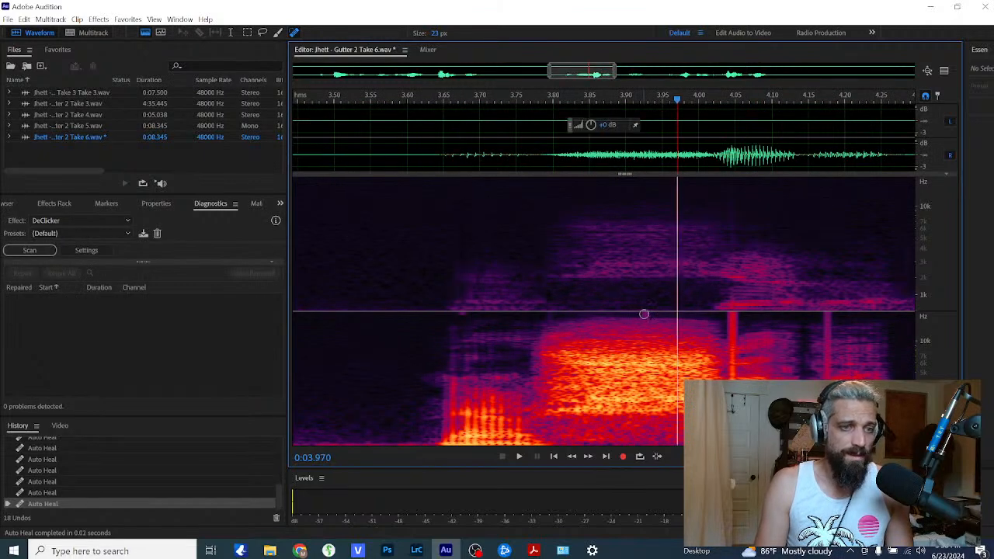
pyautogui.moveTo(643, 314); pyautogui.dragTo(649, 330)
# Step: Auto-heal the click lines at about 4.05 s and 4.17 s, repeating the strokes over any residue
pyautogui.moveTo(728, 179)
pyautogui.mouseDown()
pyautogui.moveTo(736, 371)
pyautogui.moveTo(729, 317)
pyautogui.mouseUp()
pyautogui.scroll(-1, 731, 317)
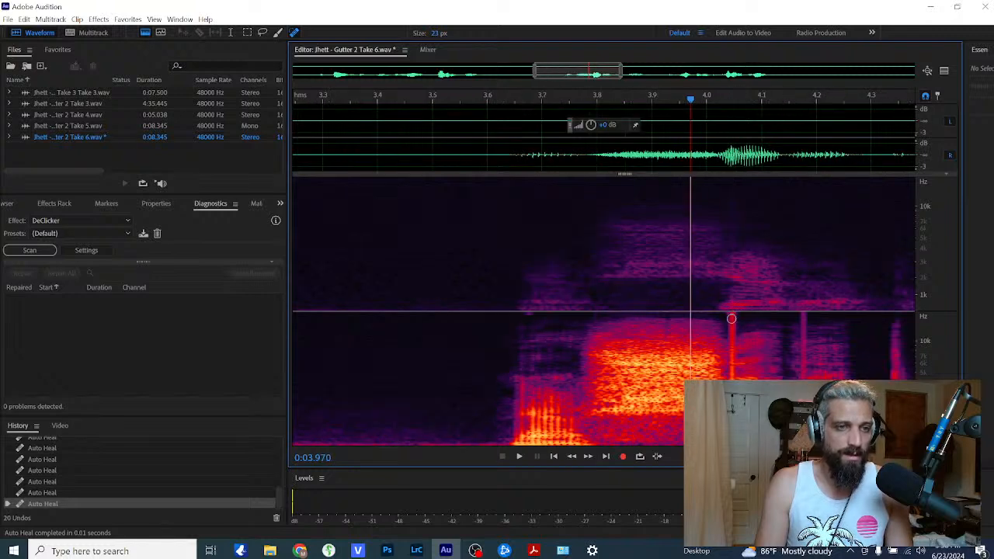
pyautogui.click(732, 314)
pyautogui.click(730, 311)
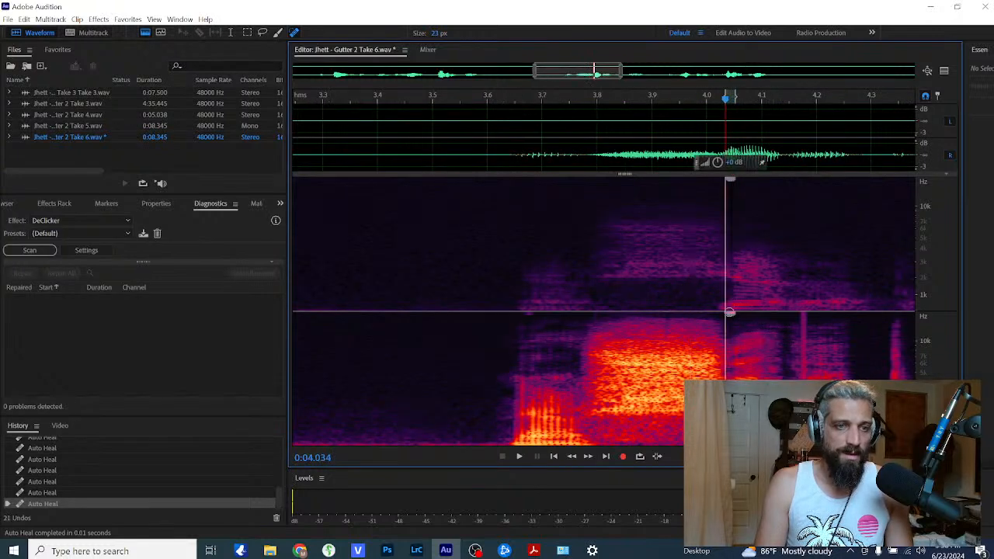
pyautogui.moveTo(802, 177); pyautogui.dragTo(803, 346)
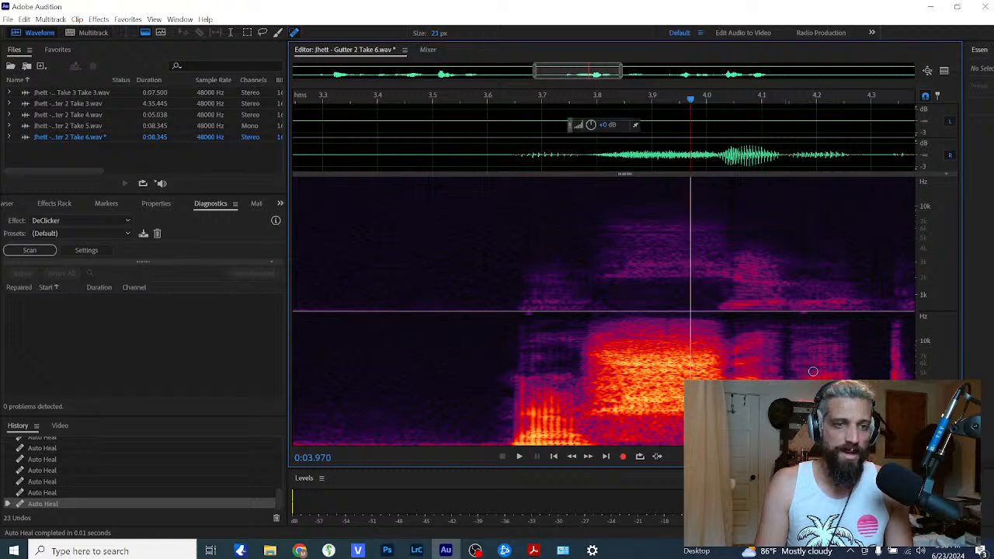
pyautogui.scroll(-2, 775, 354)
pyautogui.click(808, 314)
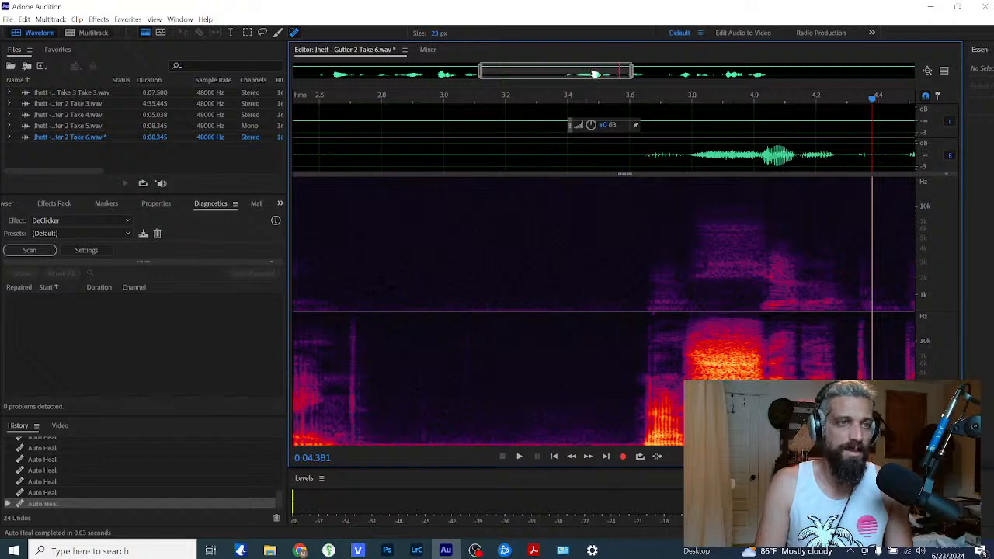
# Step: Auto-heal the click lines at about 4.55, 4.68 and 5.05 s in the spectrogram
pyautogui.moveTo(595, 74); pyautogui.dragTo(687, 84)
pyautogui.scroll(4, 580, 352)
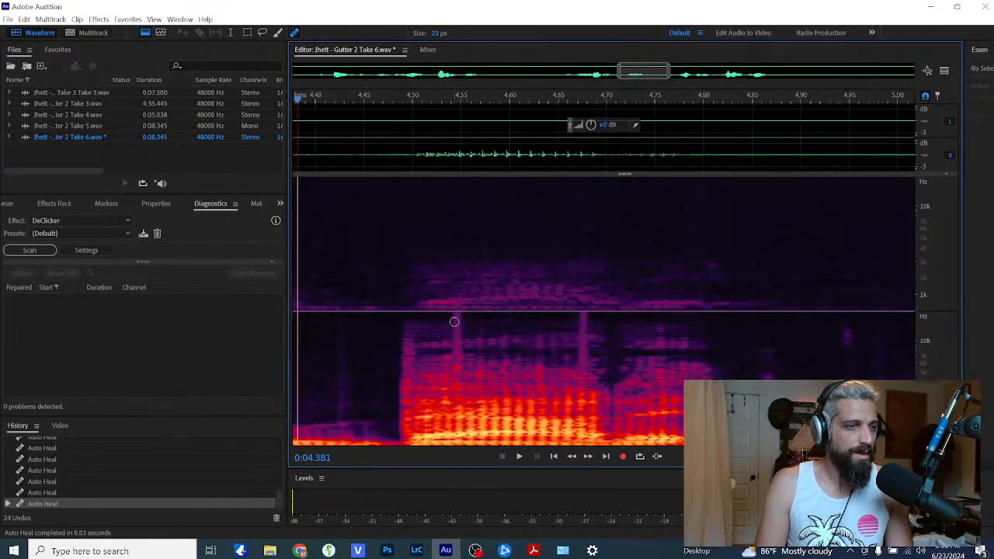
pyautogui.scroll(-1, 455, 316)
pyautogui.moveTo(456, 314); pyautogui.dragTo(458, 439)
pyautogui.click(457, 314)
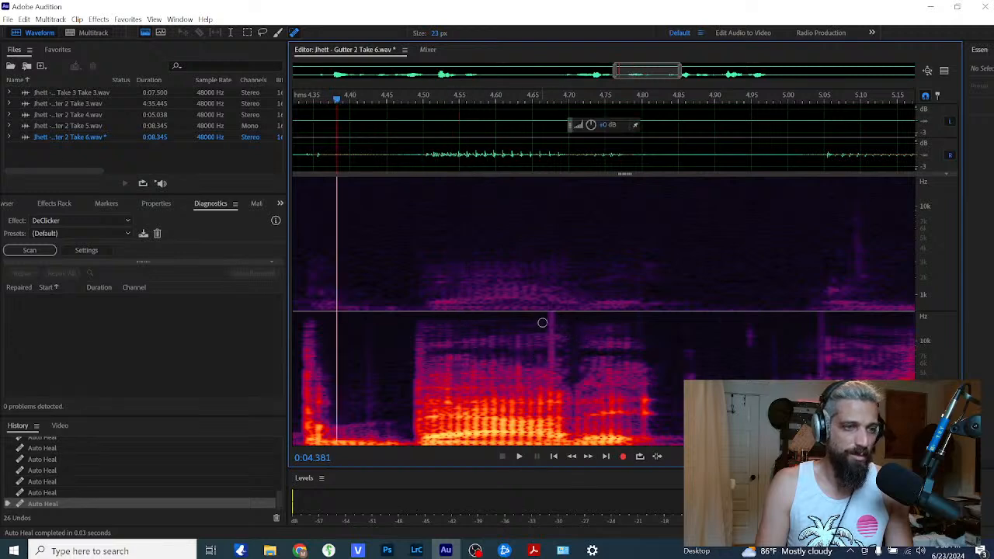
pyautogui.moveTo(551, 314); pyautogui.dragTo(552, 419)
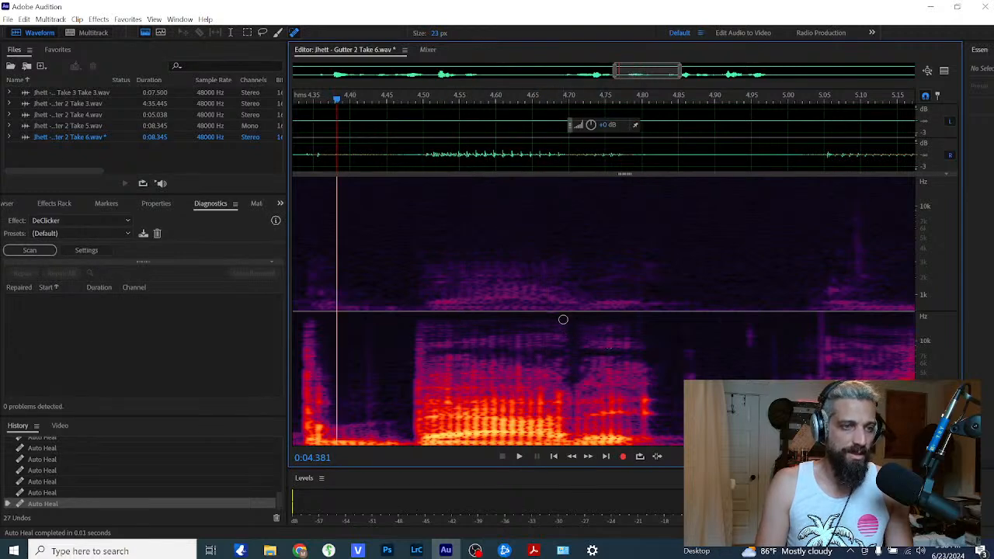
pyautogui.moveTo(553, 180); pyautogui.dragTo(552, 427)
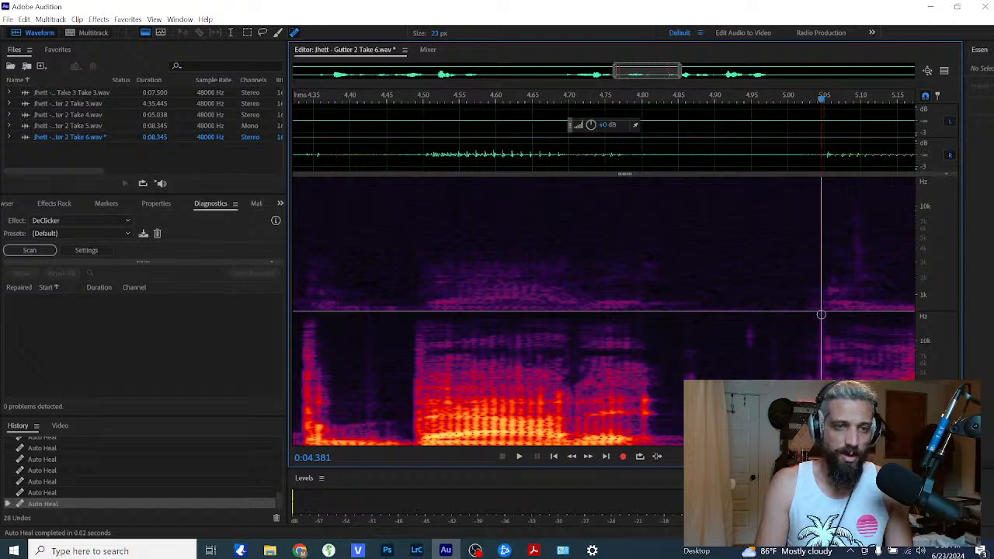
pyautogui.scroll(-3, 784, 334)
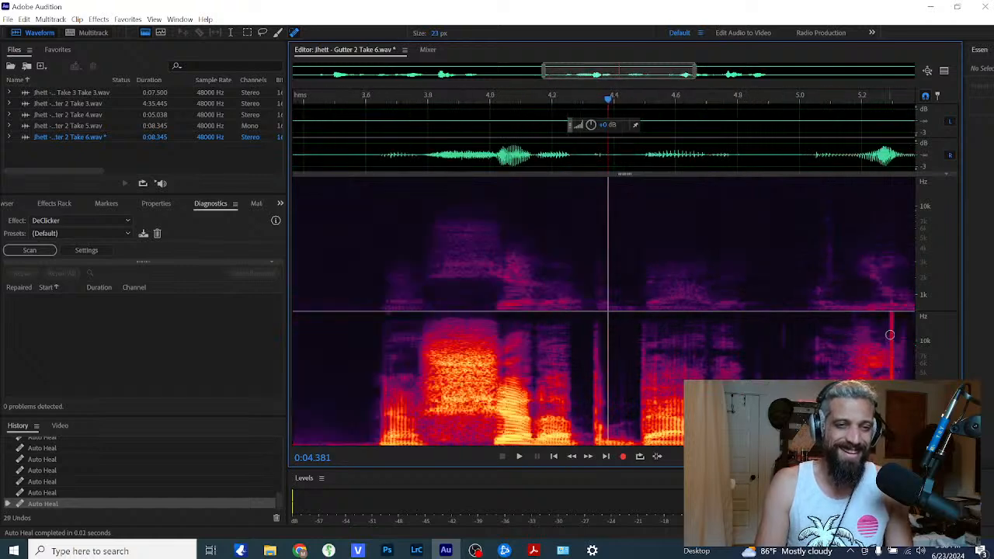
# Step: Auto-heal the vertical click line at about 5.29 s in the spectrogram, repeating the stroke over the residue
pyautogui.click(891, 335)
pyautogui.scroll(3, 843, 355)
pyautogui.moveTo(656, 73); pyautogui.dragTo(696, 75)
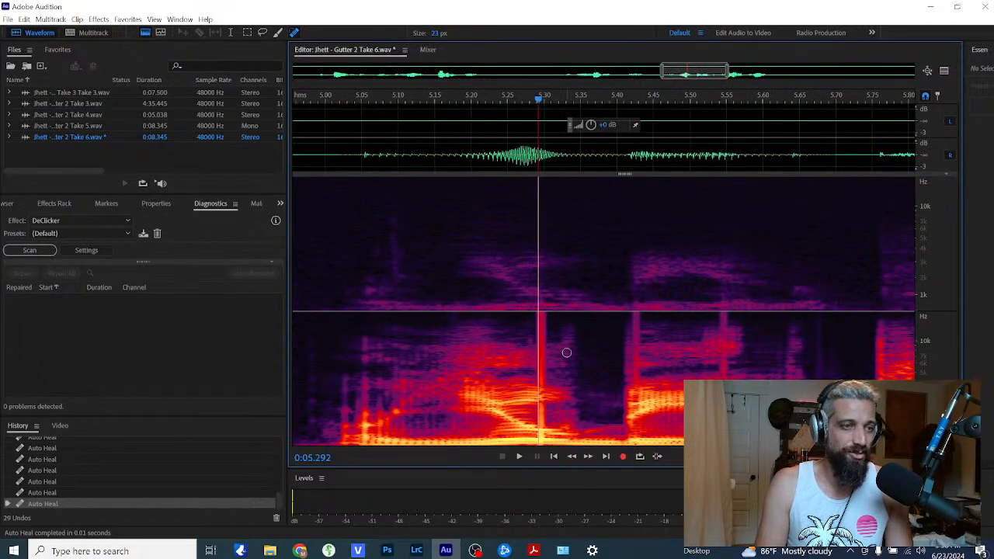
pyautogui.scroll(-2, 548, 326)
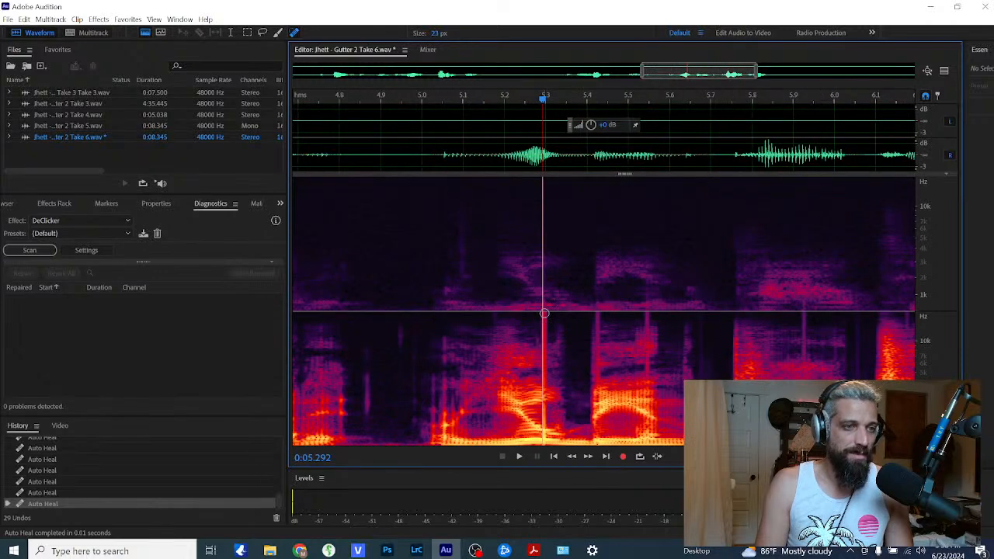
pyautogui.moveTo(545, 314); pyautogui.dragTo(544, 442)
pyautogui.moveTo(545, 312); pyautogui.dragTo(543, 396)
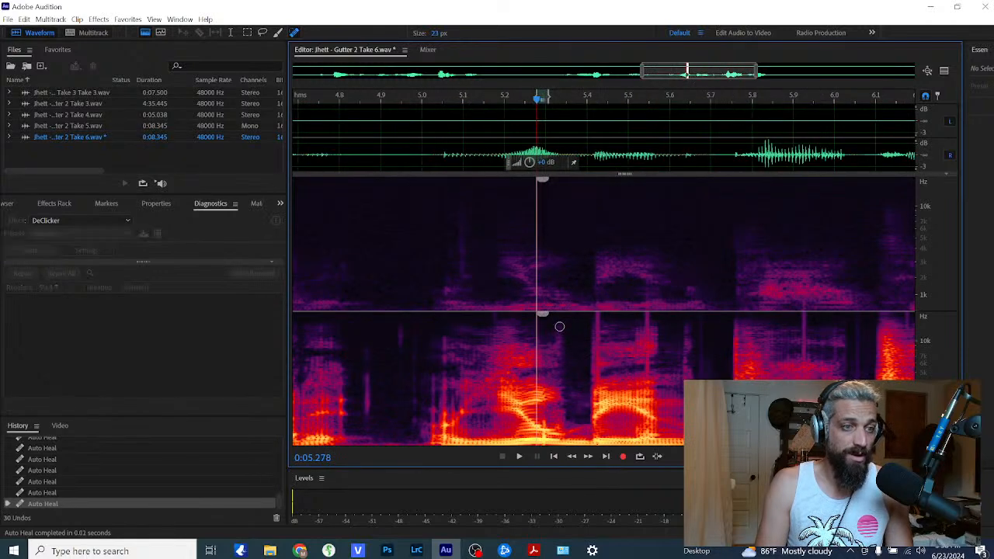
# Step: Auto-heal the click line at about 5.42 s along its full height, going over it twice
pyautogui.scroll(2, 596, 315)
pyautogui.scroll(-1, 595, 314)
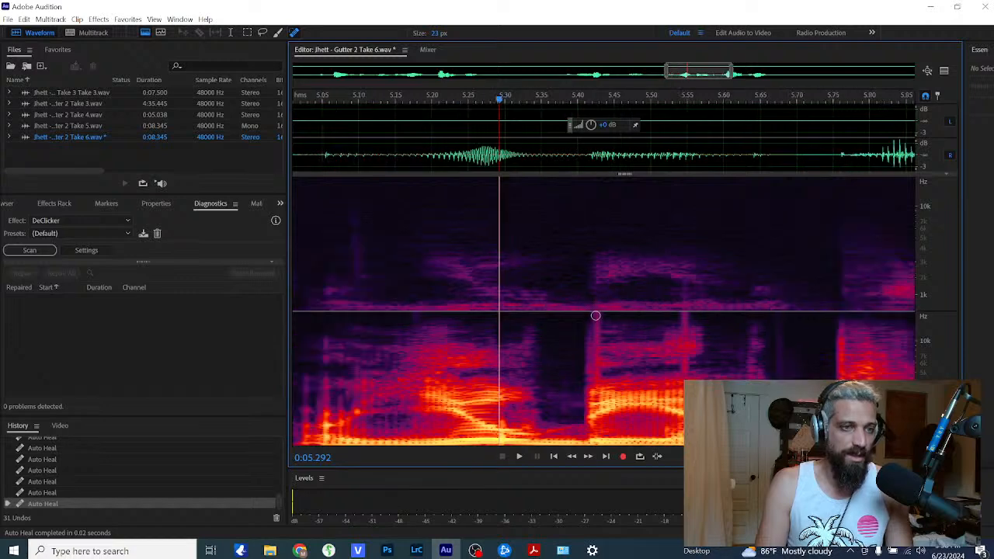
pyautogui.moveTo(597, 314); pyautogui.dragTo(594, 444)
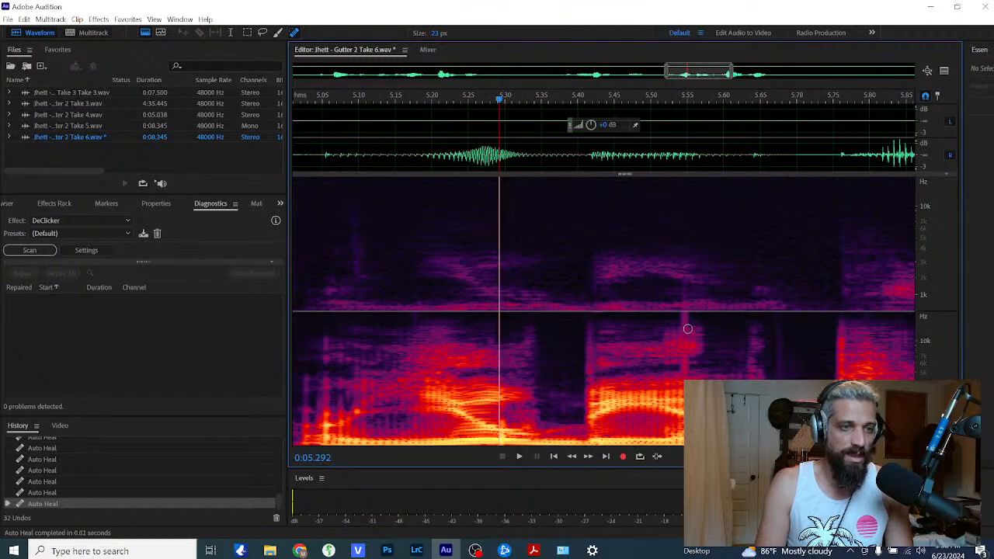
pyautogui.moveTo(592, 316); pyautogui.dragTo(591, 443)
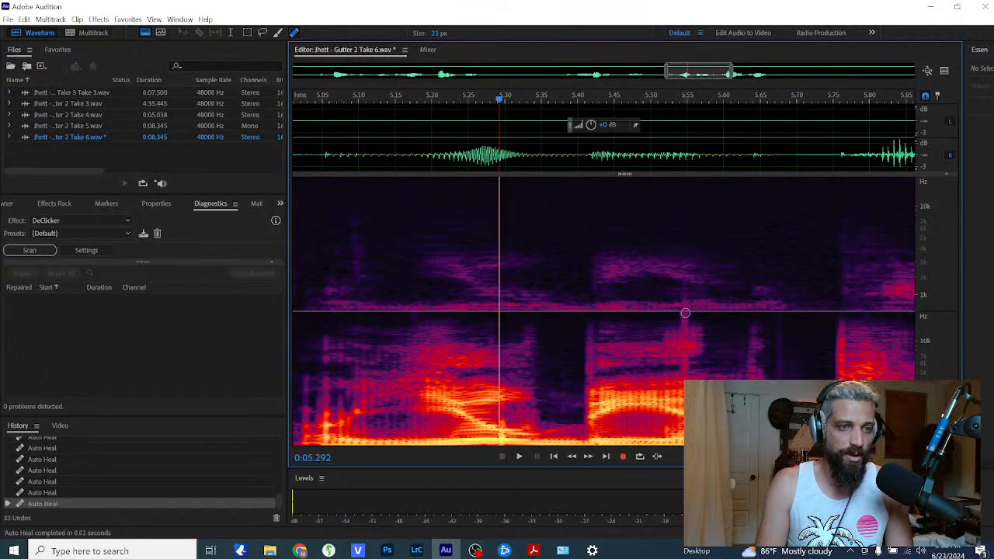
# Step: Auto-heal the click lines at about 5.55 s and 5.93 s, repeating the strokes over any residue
pyautogui.scroll(-1, 685, 313)
pyautogui.moveTo(683, 314); pyautogui.dragTo(683, 410)
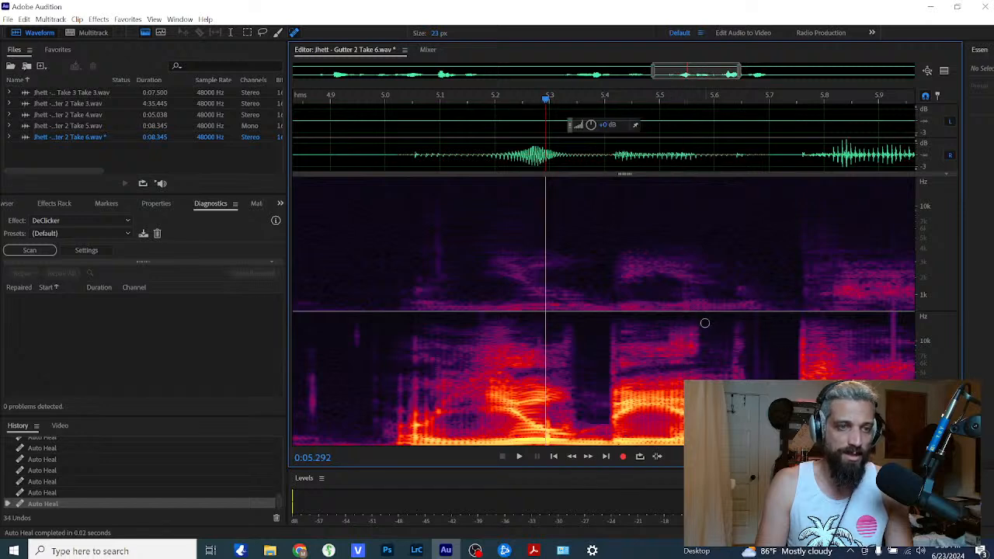
pyautogui.click(682, 316)
pyautogui.moveTo(894, 313); pyautogui.dragTo(893, 348)
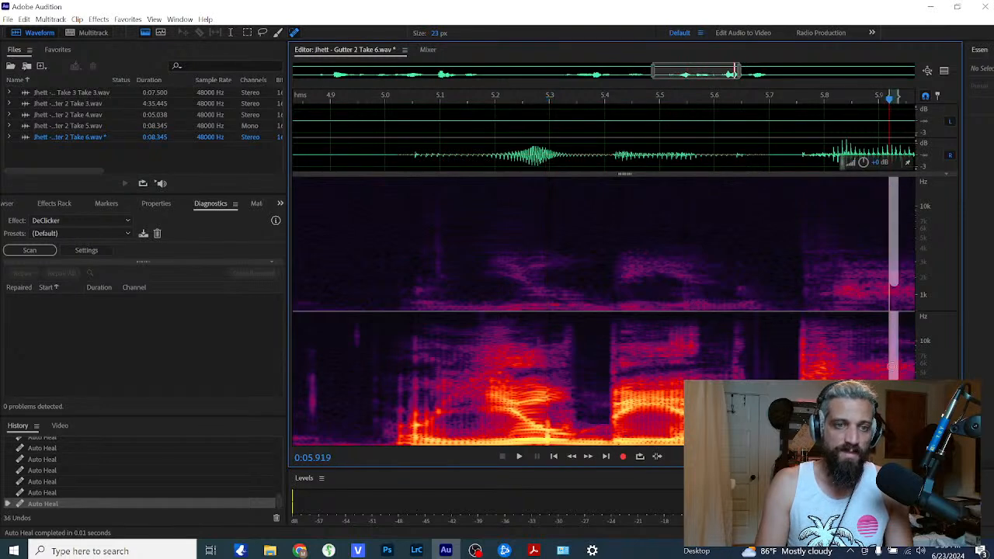
pyautogui.scroll(-1, 805, 376)
pyautogui.click(889, 345)
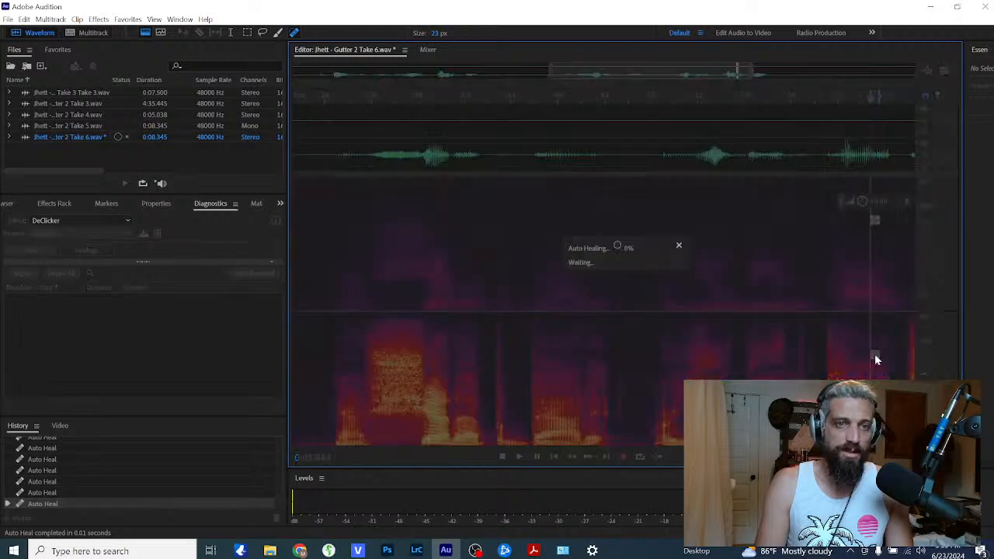
# Step: Auto-heal the click lines at about 6.18, 6.31 and 6.05 s in the last phrase
pyautogui.scroll(-1, 788, 222)
pyautogui.moveTo(691, 72); pyautogui.dragTo(778, 73)
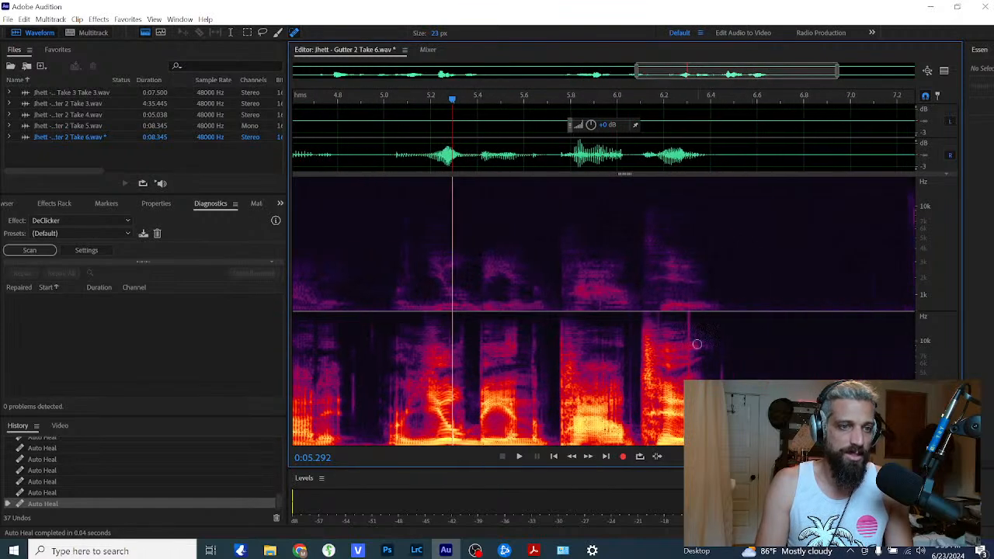
pyautogui.scroll(3, 667, 349)
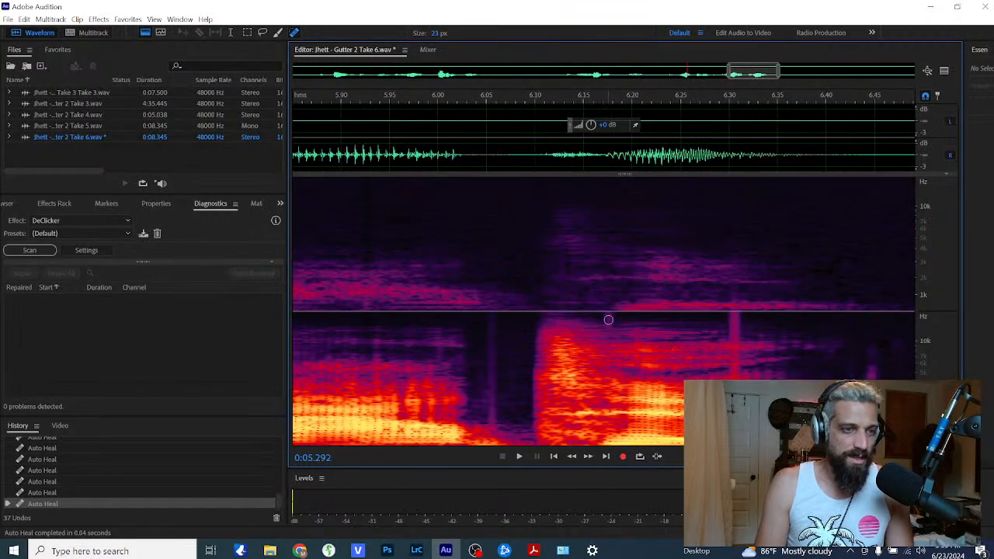
pyautogui.click(610, 315)
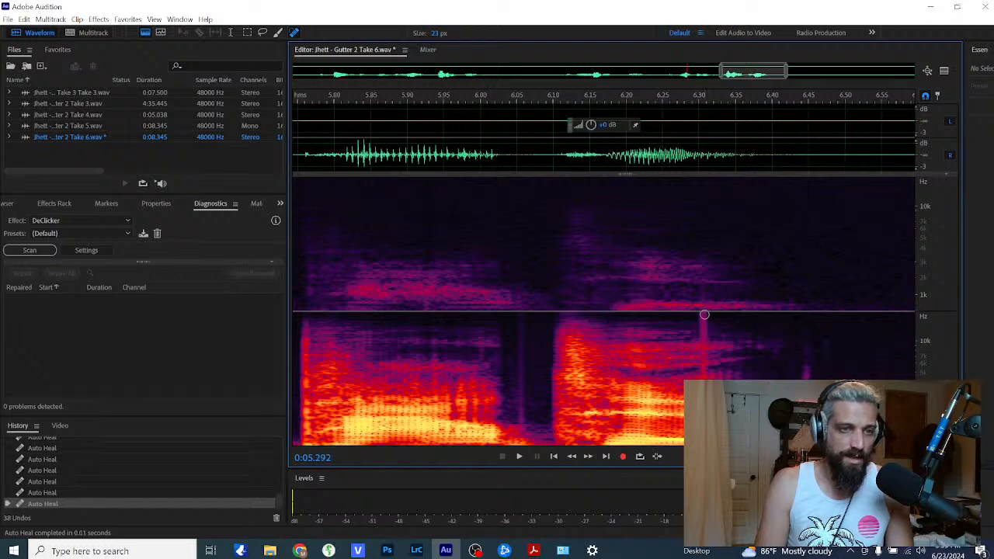
pyautogui.scroll(-1, 703, 314)
pyautogui.click(704, 315)
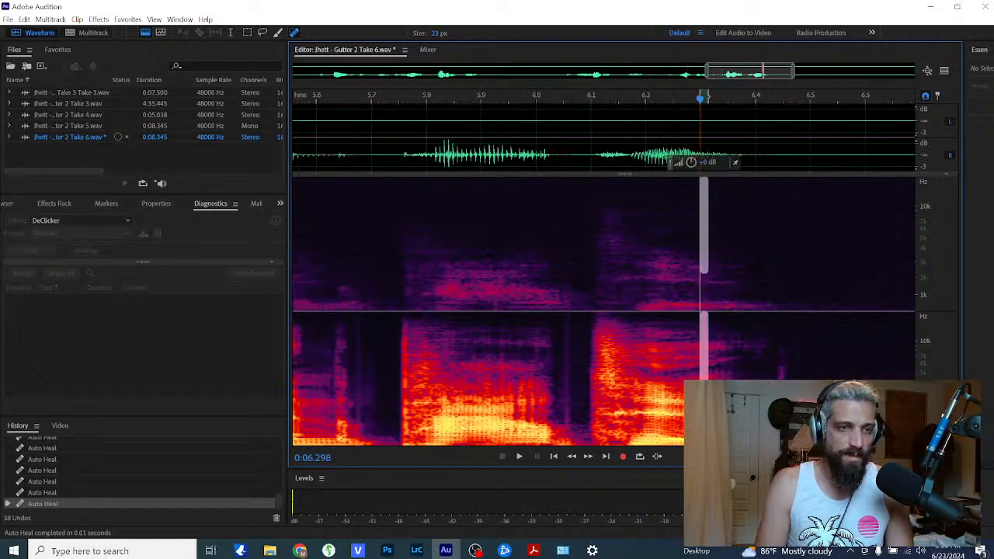
pyautogui.click(566, 314)
# Step: Play back the first phrase, replay its ending from about 2.54 s, and auto-heal the click line at about 2.70 s
pyautogui.scroll(-5, 574, 400)
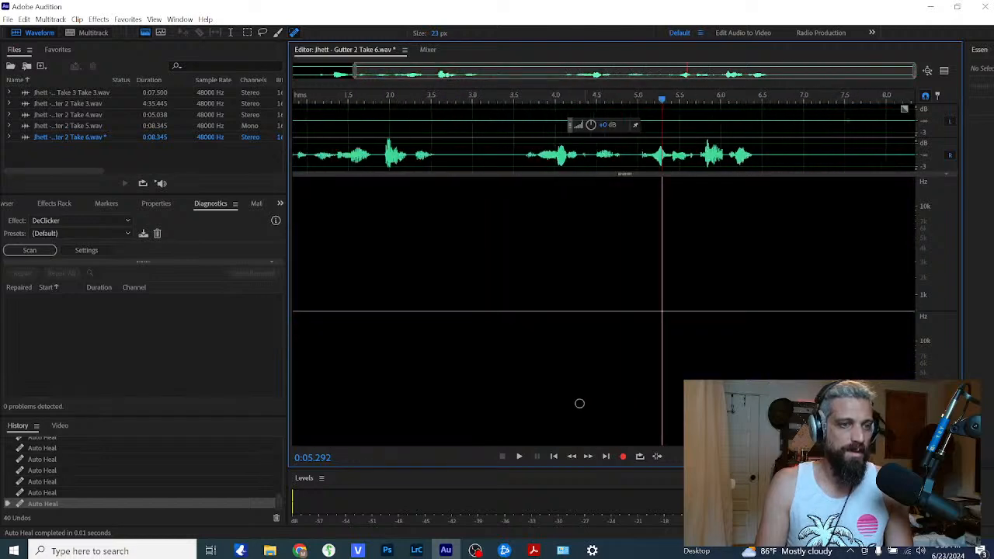
pyautogui.click(315, 333)
pyautogui.press('space')
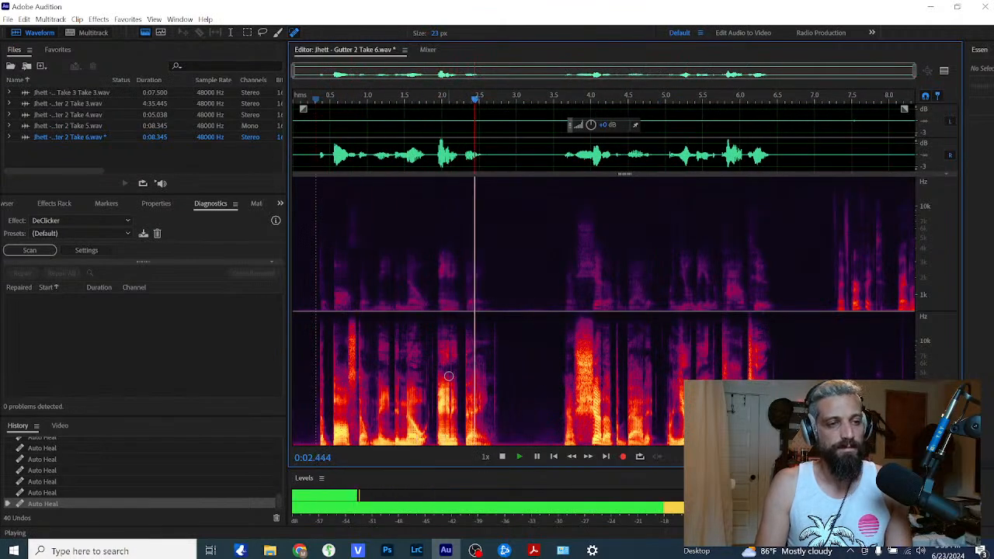
pyautogui.scroll(3, 503, 382)
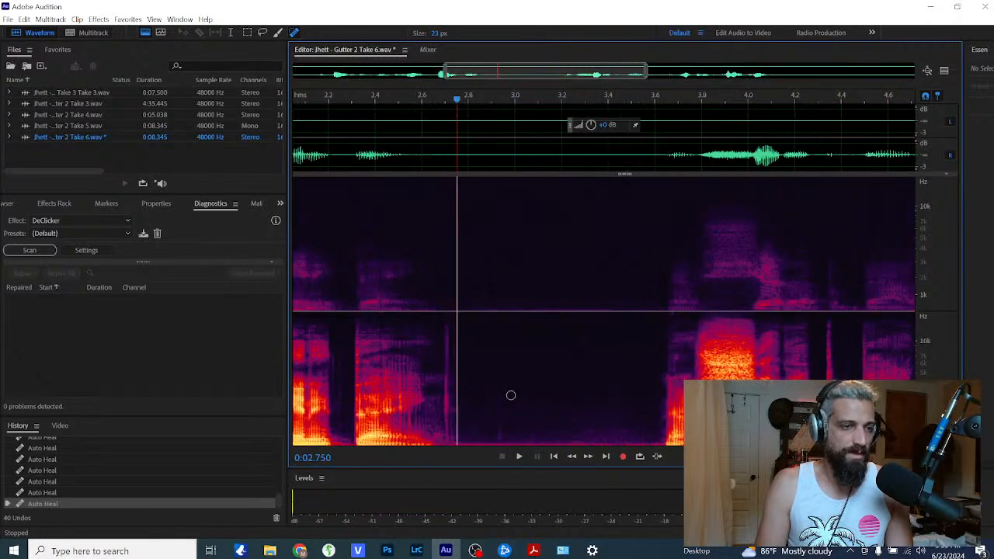
pyautogui.click(408, 354)
pyautogui.press('space')
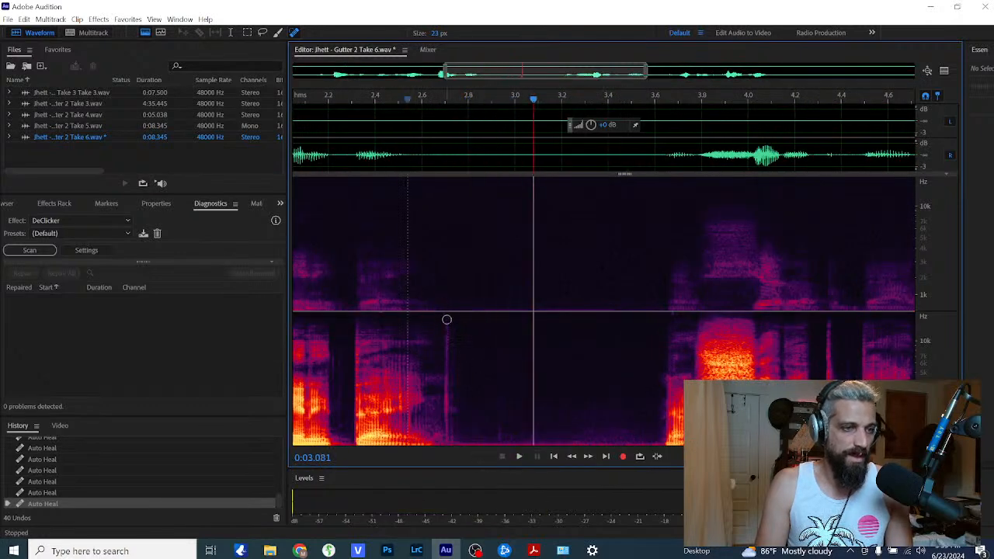
pyautogui.moveTo(446, 319); pyautogui.dragTo(445, 433)
# Step: Audition the recording from about 2.4 s, replay the last word, and auto-heal the residue at about 6.29 s
pyautogui.click(375, 349)
pyautogui.press('space')
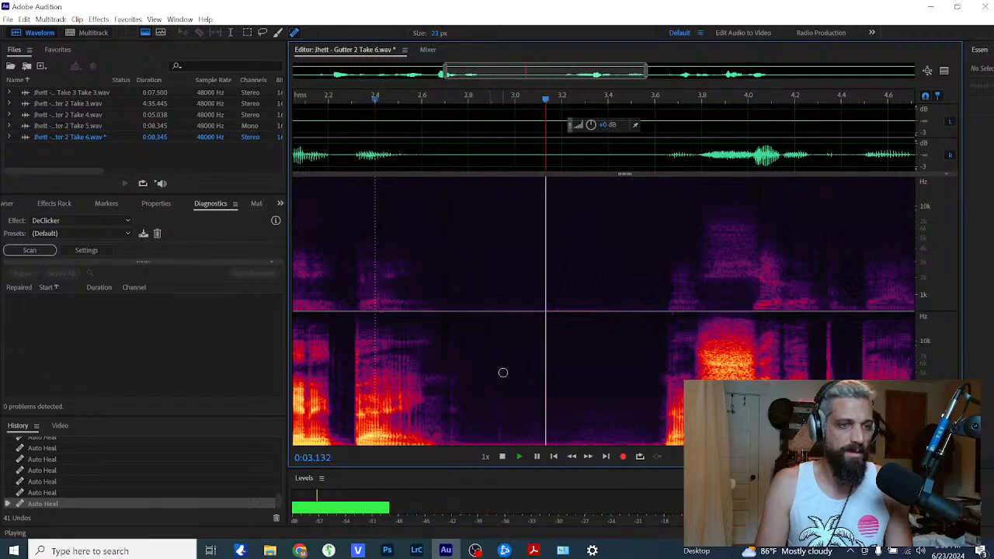
pyautogui.scroll(-1, 524, 375)
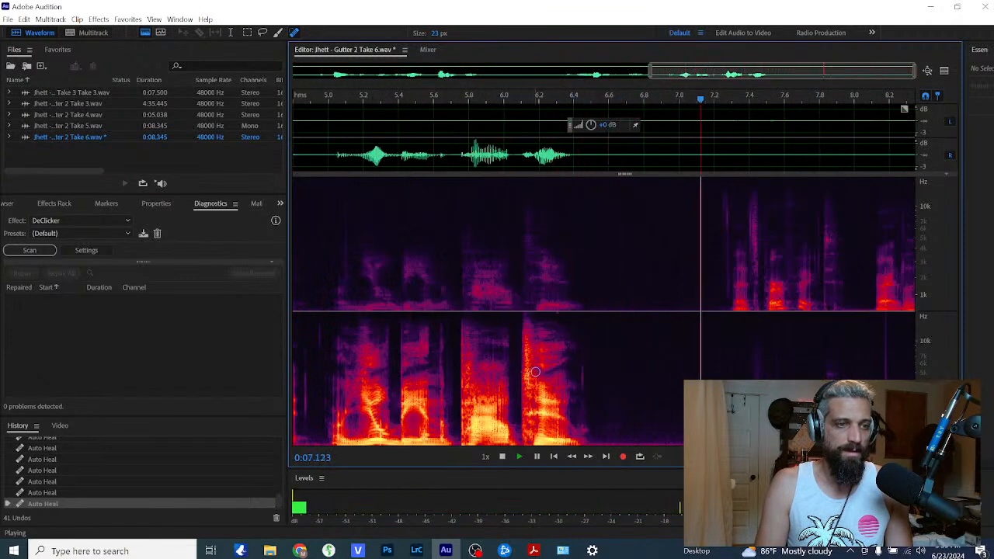
pyautogui.click(538, 373)
pyautogui.click(519, 371)
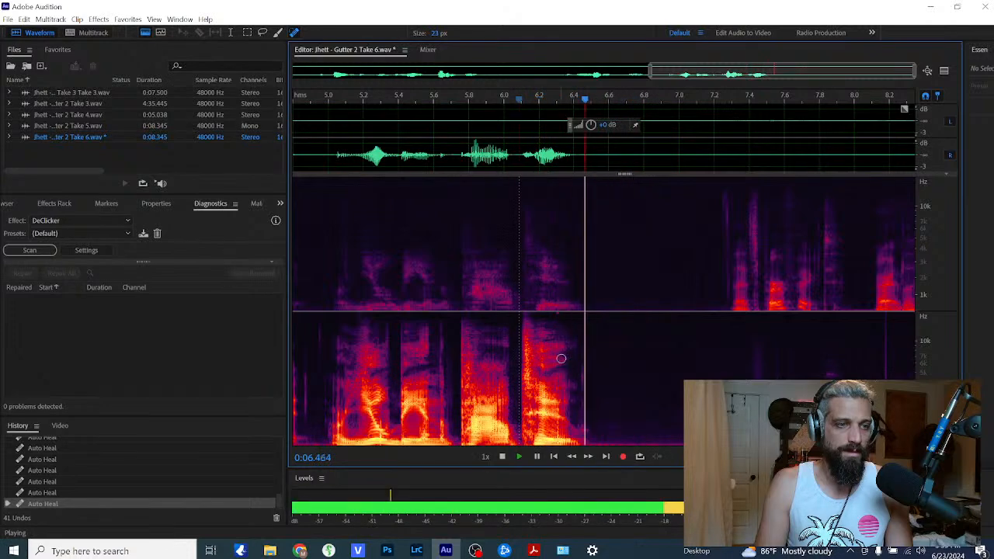
pyautogui.press('space')
pyautogui.click(555, 312)
# Step: Replay the last word from about 6.05 s and auto-heal the trailing click at about 6.45 s
pyautogui.click(513, 343)
pyautogui.press('space')
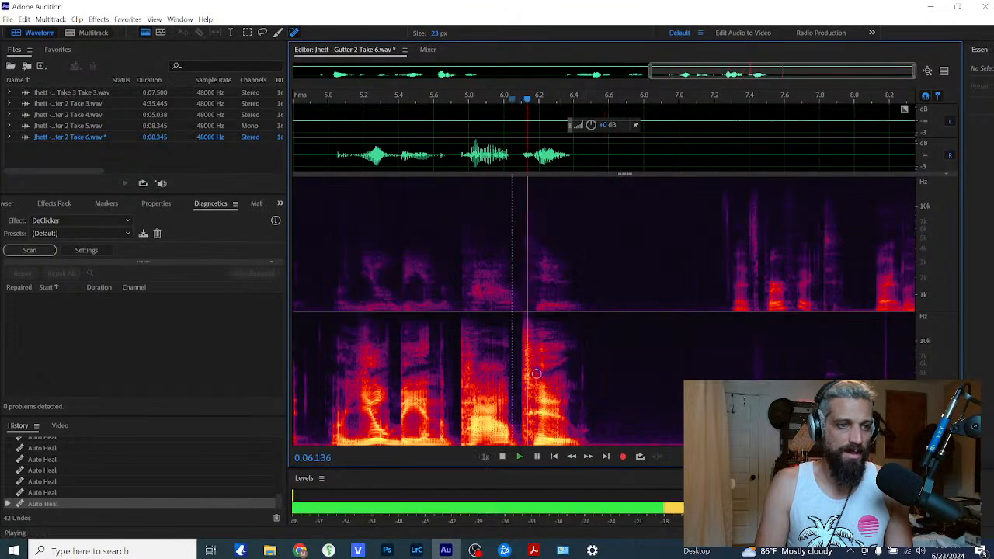
pyautogui.press('space')
pyautogui.click(583, 369)
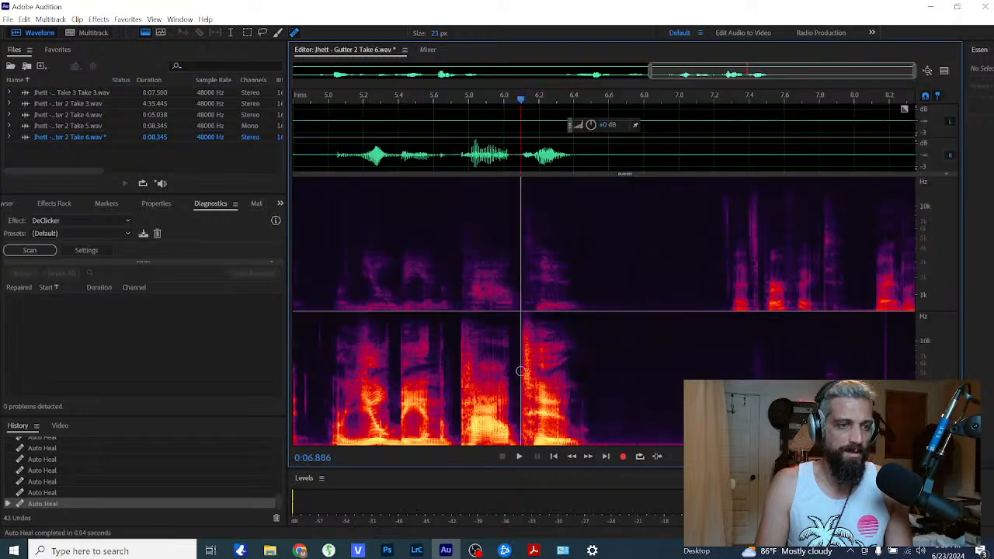
pyautogui.press('space')
pyautogui.scroll(-2, 628, 375)
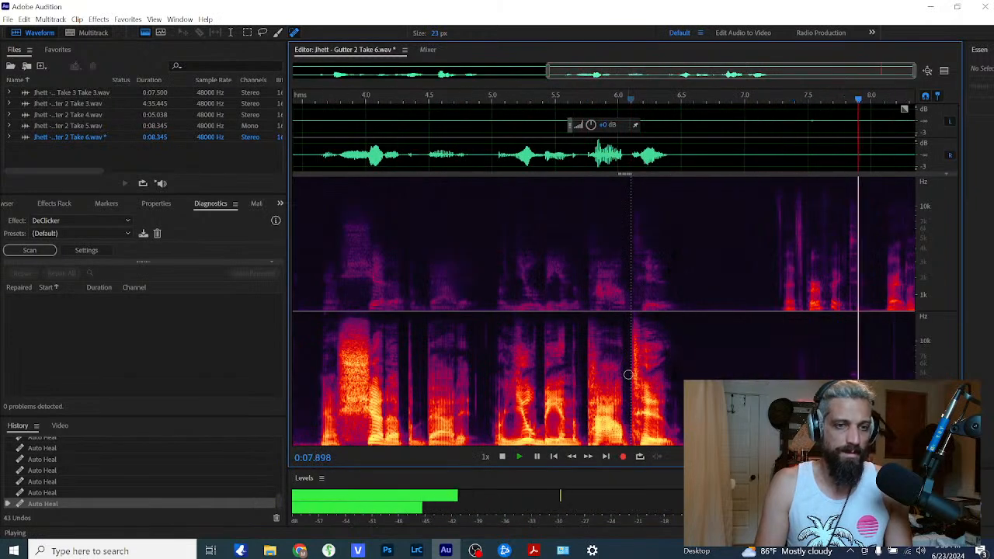
# Step: Briefly play the recording from its start and save the healed Jhett - Gutter 2 Take 6.wav
pyautogui.scroll(-3, 626, 374)
pyautogui.press('Home')
pyautogui.press('space')
pyautogui.press('space')
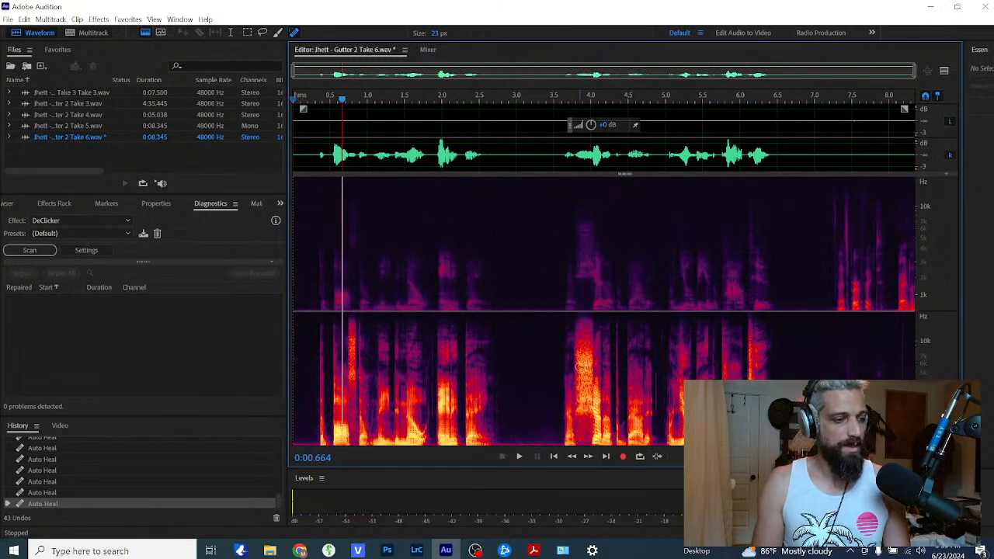
pyautogui.hotkey('ctrl', 's')
# Step: Switch to VEGAS Pro and normalize the two adjacent Jhett events around 01:15:35 together
pyautogui.click(370, 546)
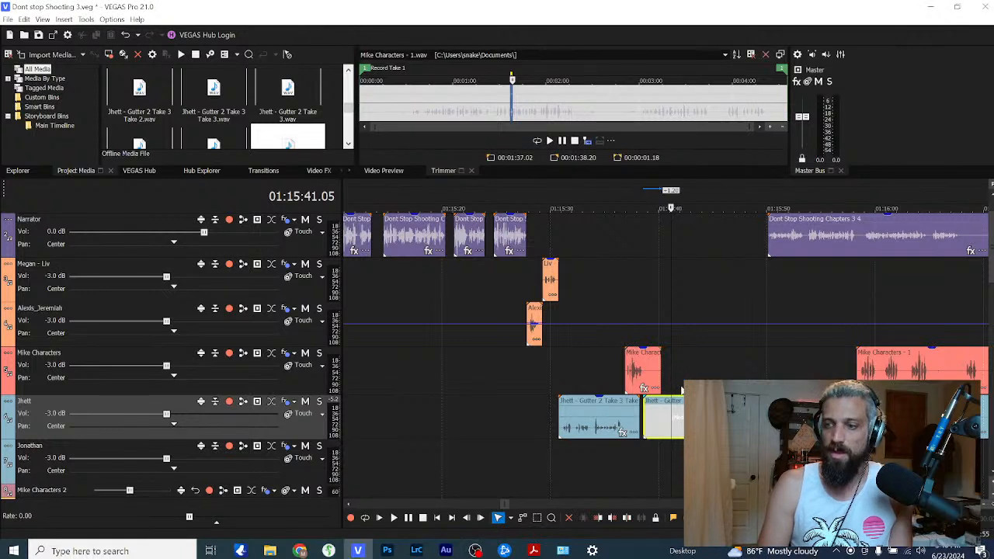
pyautogui.click(683, 382)
pyautogui.click(661, 419)
pyautogui.rightClick(603, 418)
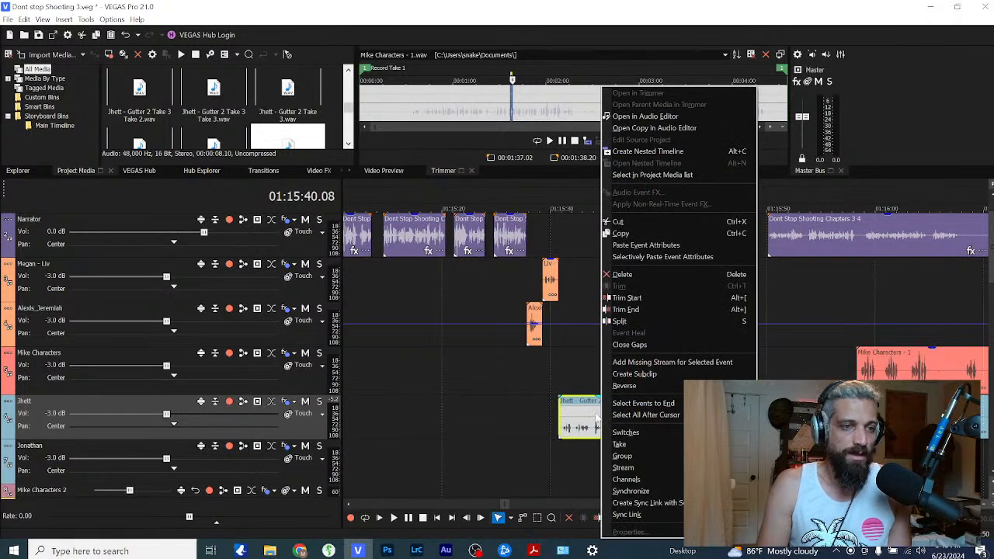
pyautogui.click(784, 503)
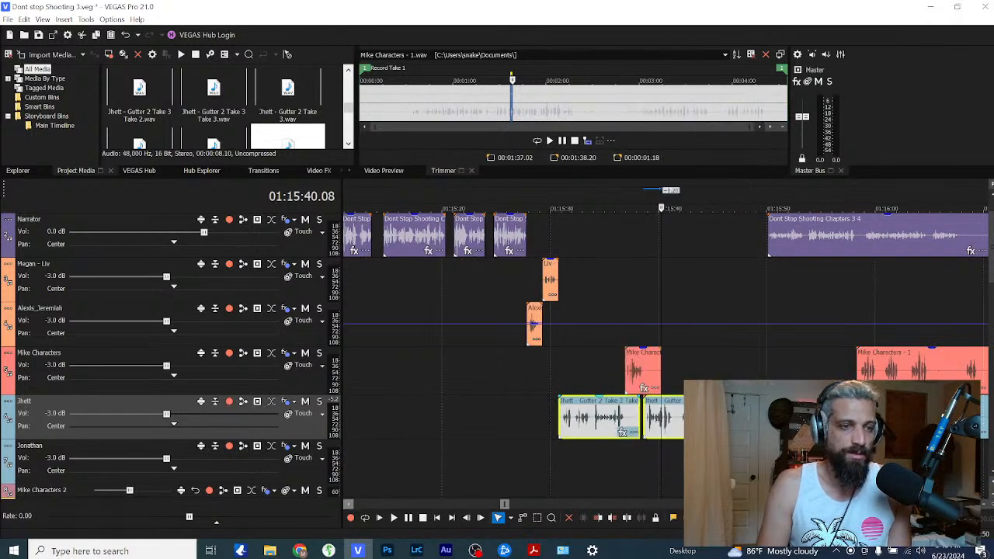
# Step: Copy the earlier Jhett event before the Hankerchip marker and paste its attributes onto the two later Jhett events and the Mike Characters event
pyautogui.scroll(-5, 462, 388)
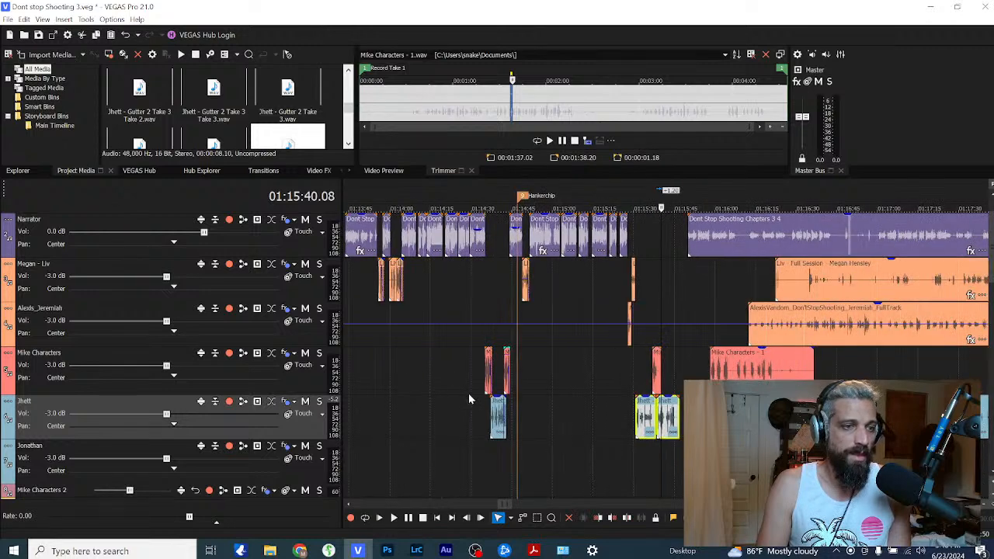
pyautogui.rightClick(492, 414)
pyautogui.click(544, 242)
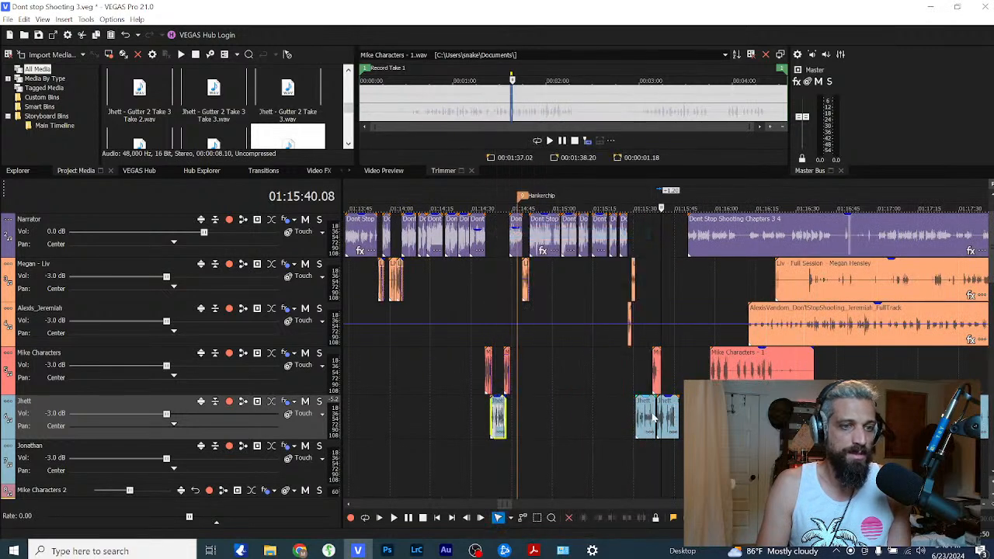
pyautogui.rightClick(666, 405)
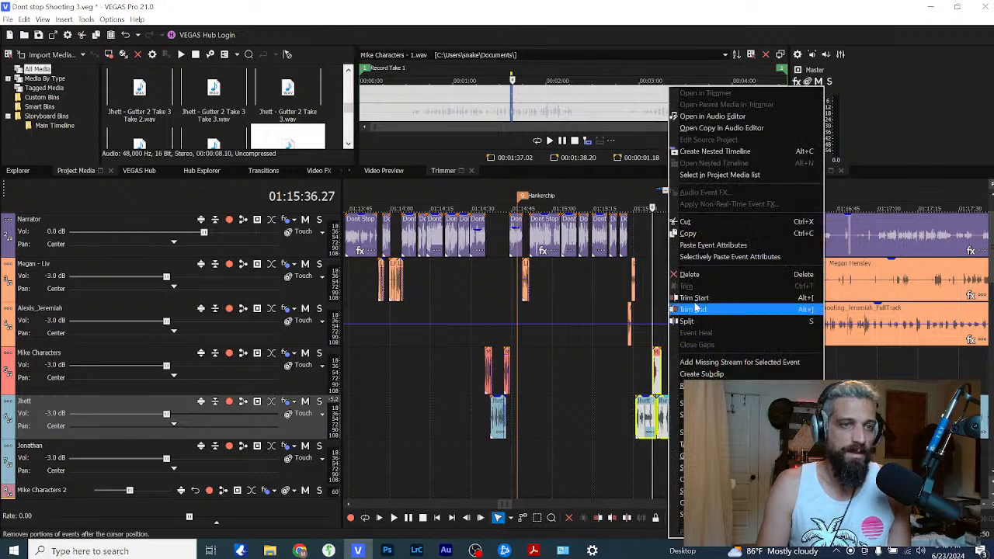
pyautogui.click(715, 244)
# Step: Play back the Jhett and Mike Characters exchange from about 01:15:30 to check the matched event attributes
pyautogui.click(635, 385)
pyautogui.scroll(5, 635, 386)
pyautogui.press('space')
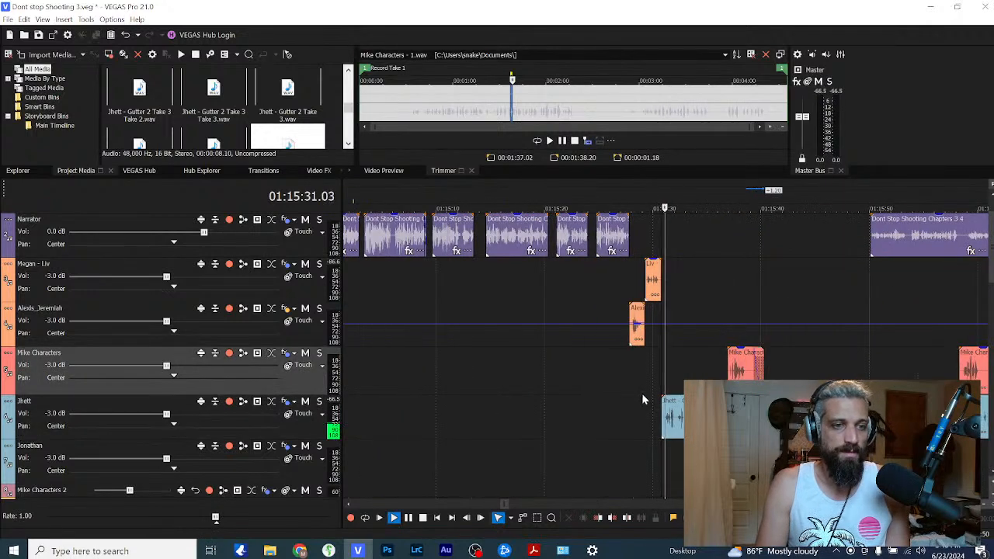
pyautogui.scroll(1, 592, 430)
pyautogui.scroll(1, 610, 428)
pyautogui.scroll(-2, 616, 427)
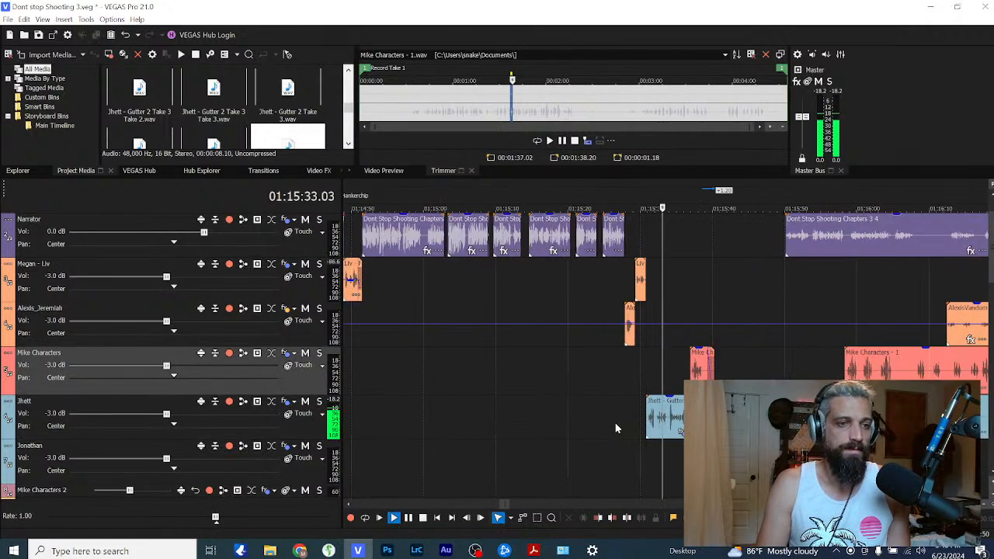
pyautogui.click(736, 365)
pyautogui.scroll(2, 712, 378)
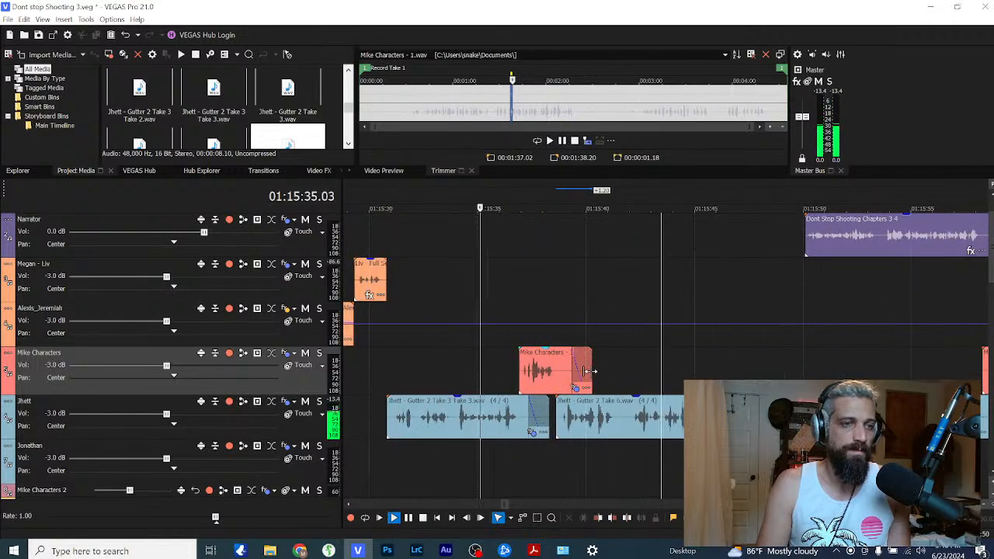
pyautogui.rightClick(494, 417)
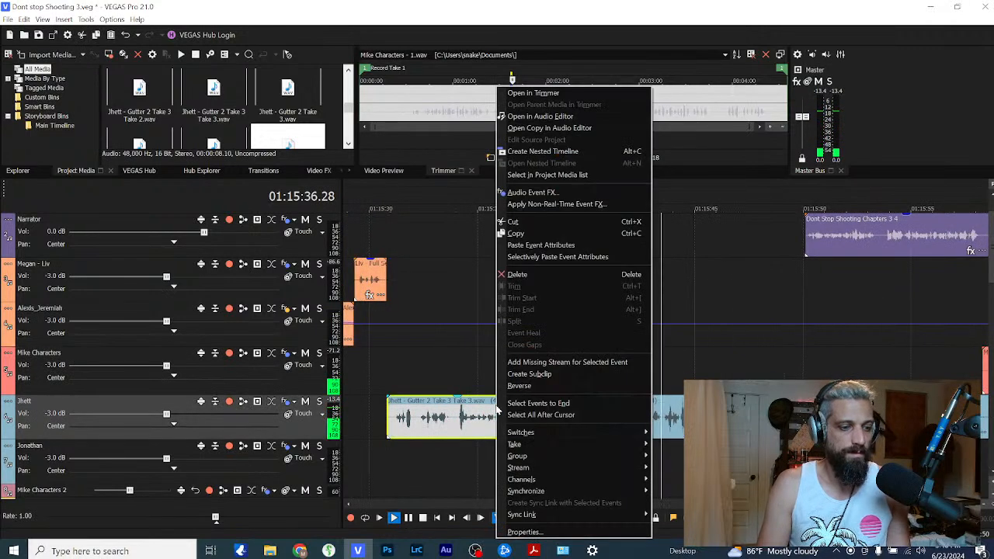
pyautogui.press('Escape')
pyautogui.rightClick(550, 381)
pyautogui.press('Escape')
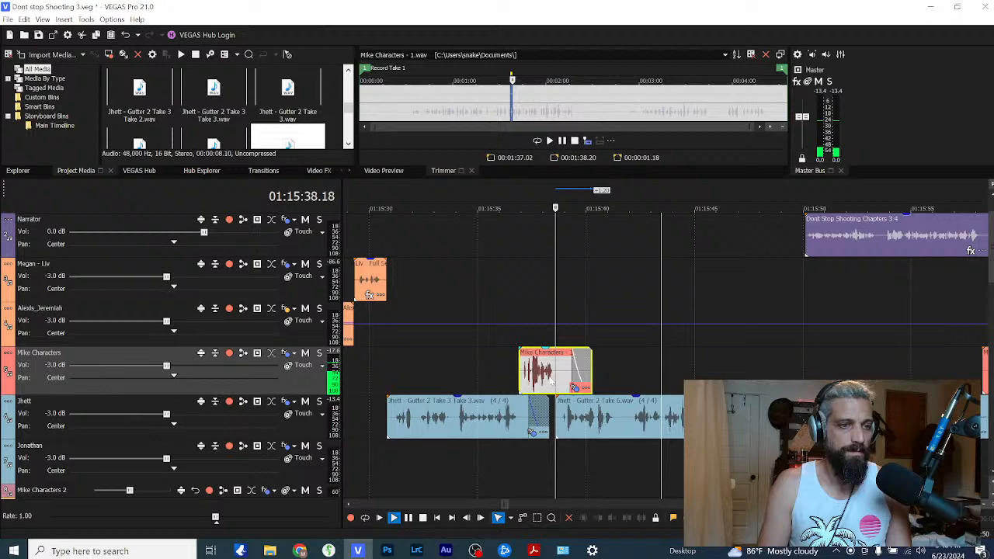
pyautogui.press('space')
# Step: Trim the end of the Jhett - Gutter 2 Take 3 Take 3.wav event by about half a second and move the Take 6 event earlier to follow it
pyautogui.click(561, 423)
pyautogui.scroll(3, 562, 424)
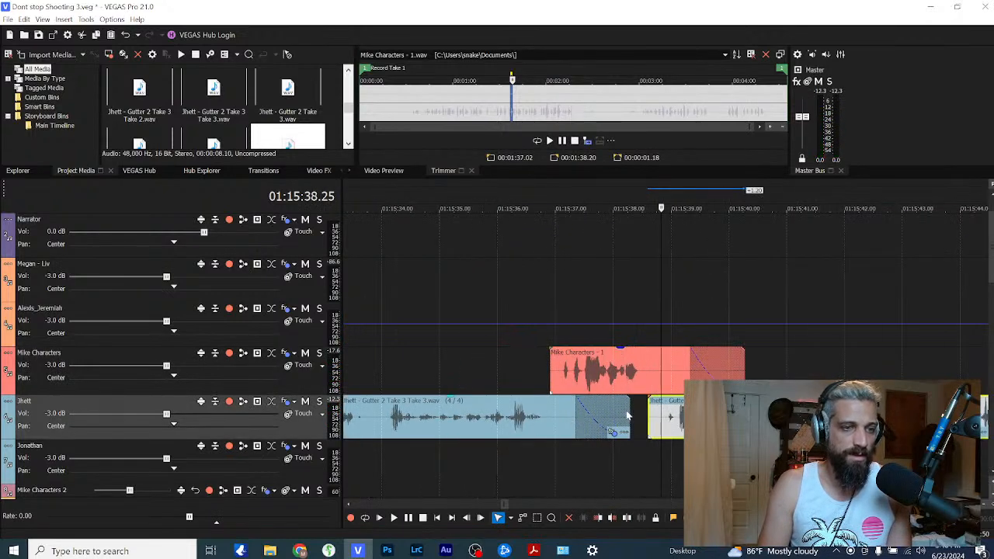
pyautogui.click(627, 416)
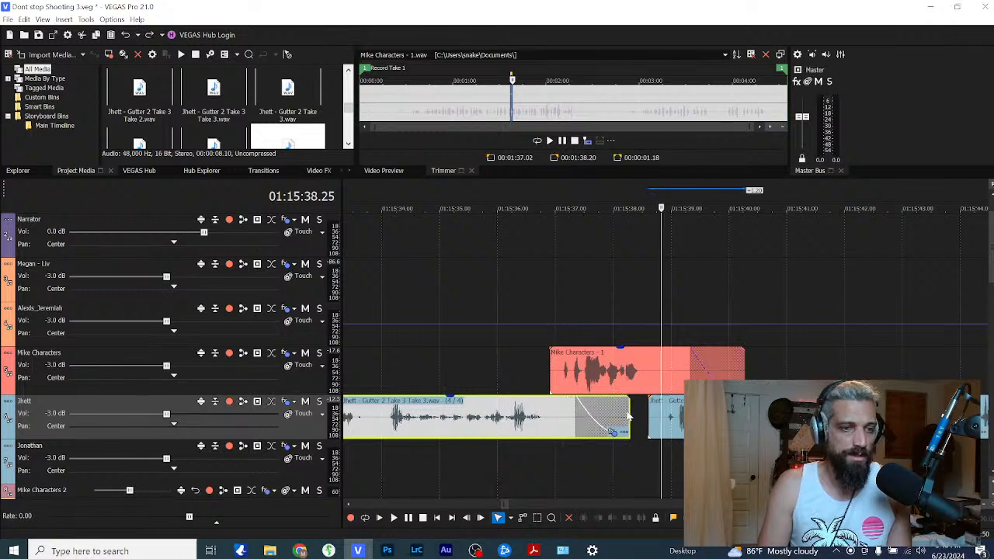
pyautogui.moveTo(626, 416); pyautogui.dragTo(598, 409)
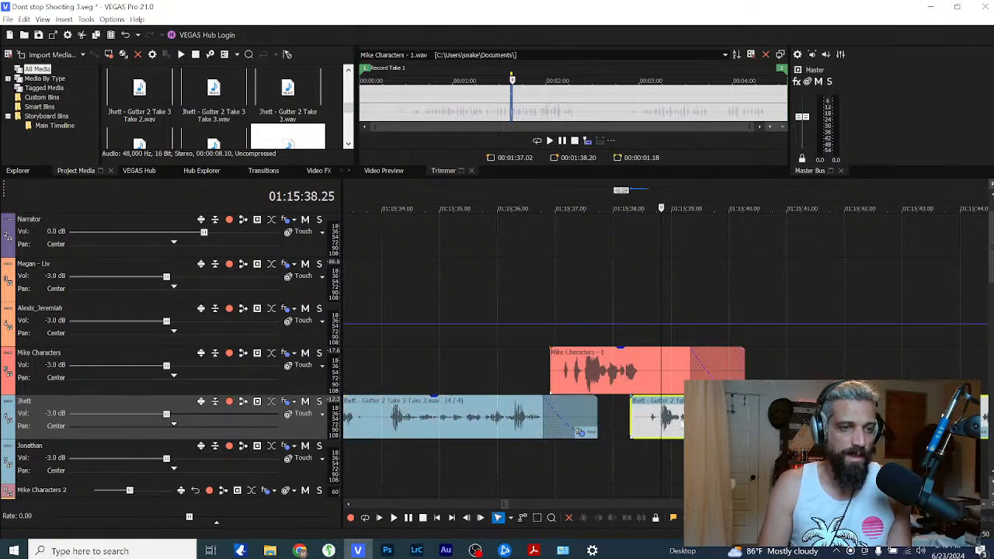
# Step: Play the transition between the two Jhett events and the Mike Characters line from 01:15:37.11
pyautogui.click(577, 382)
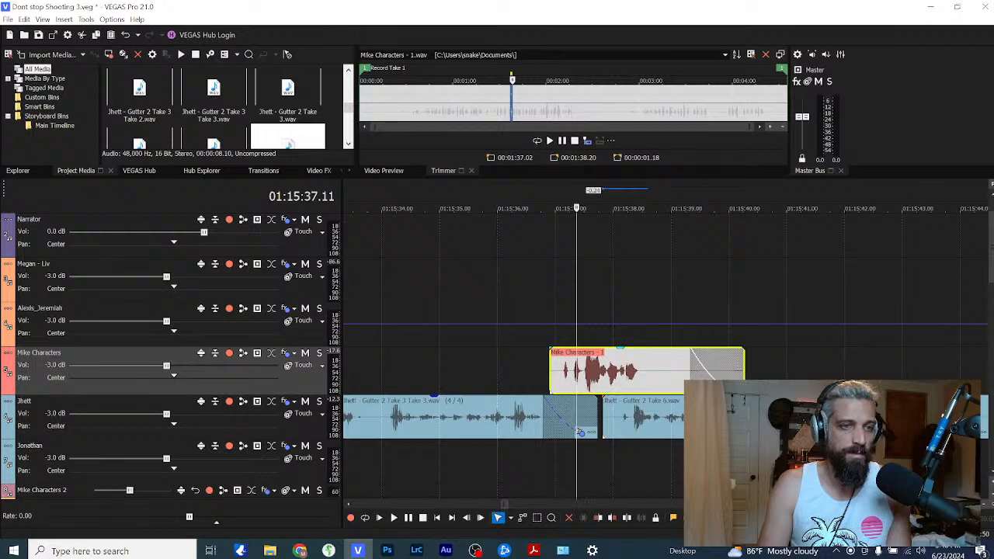
pyautogui.press('space')
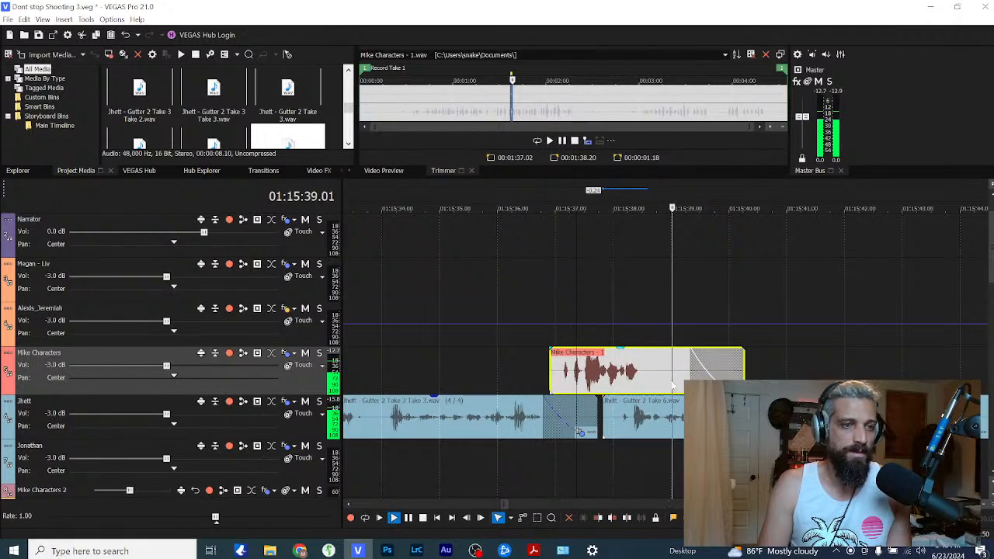
pyautogui.scroll(-3, 583, 431)
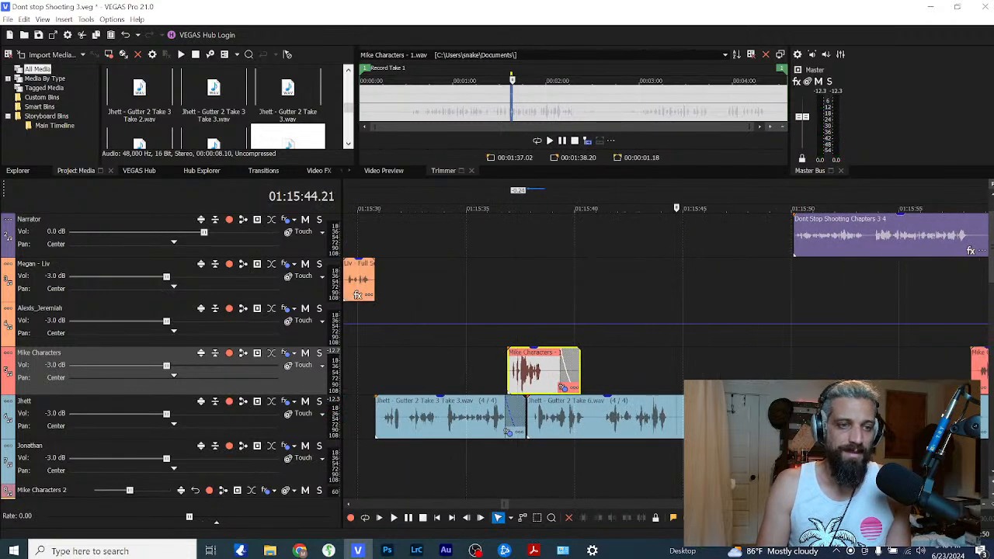
pyautogui.press('space')
# Step: Move the long Narrator event about 4 seconds earlier to start as the Jhett Take 6 event ends, and play the join
pyautogui.click(674, 412)
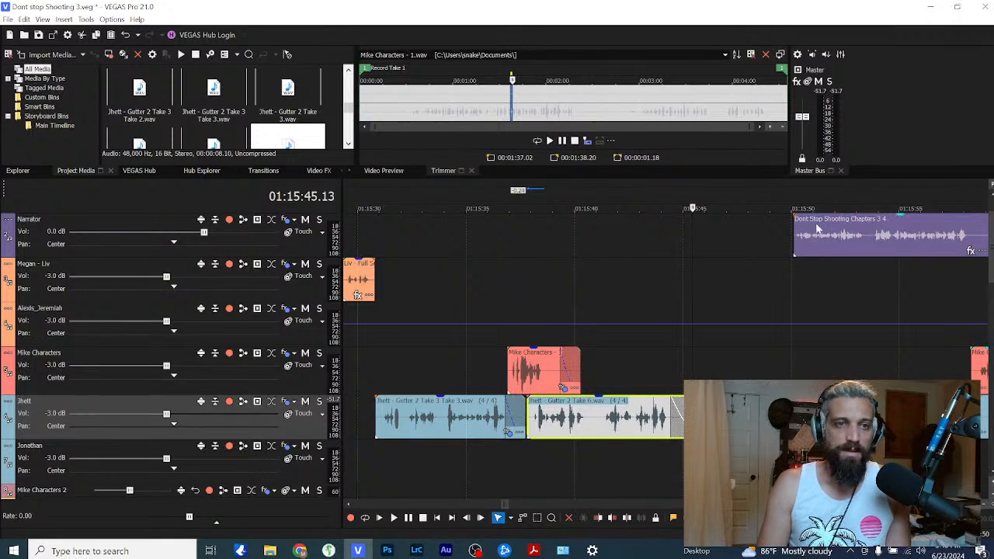
pyautogui.moveTo(817, 227); pyautogui.dragTo(725, 229)
pyautogui.click(764, 298)
pyautogui.press('space')
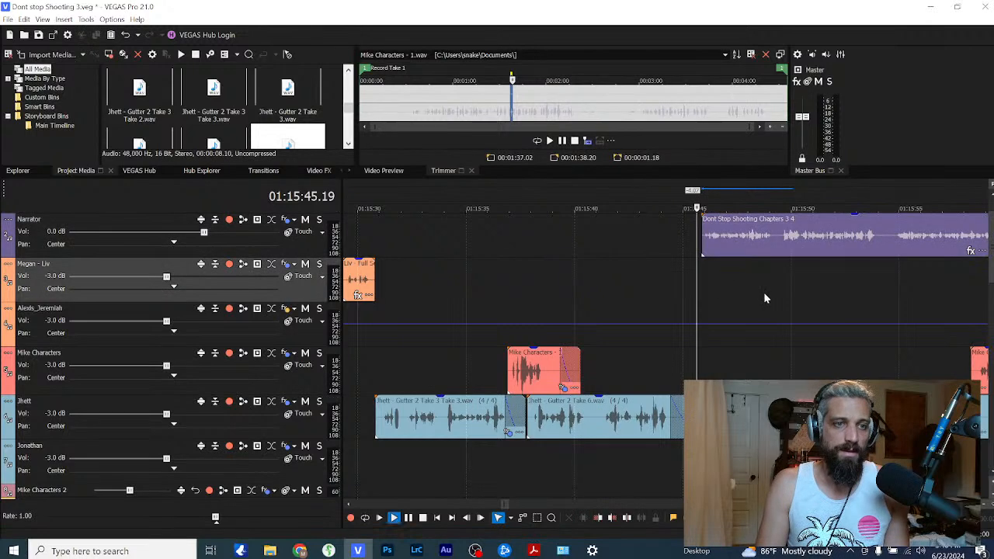
# Step: Move the long Jhett - Gutter 2 Take 3.wav event about 8 seconds later to line up with the start of the Mike Characters - 1 event
pyautogui.scroll(-3, 765, 298)
pyautogui.click(816, 413)
pyautogui.scroll(1, 723, 364)
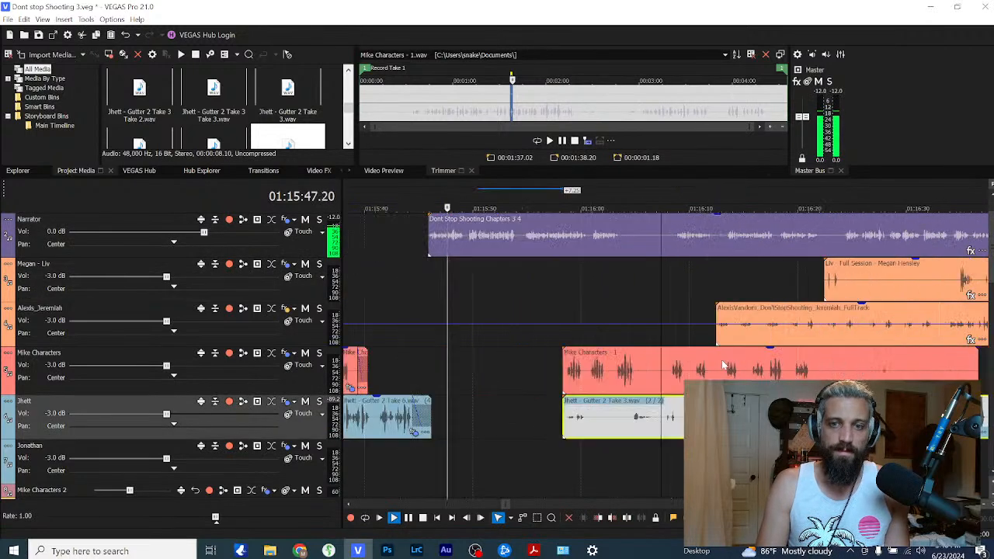
pyautogui.scroll(2, 722, 361)
pyautogui.scroll(-3, 660, 310)
pyautogui.click(569, 292)
pyautogui.scroll(2, 575, 296)
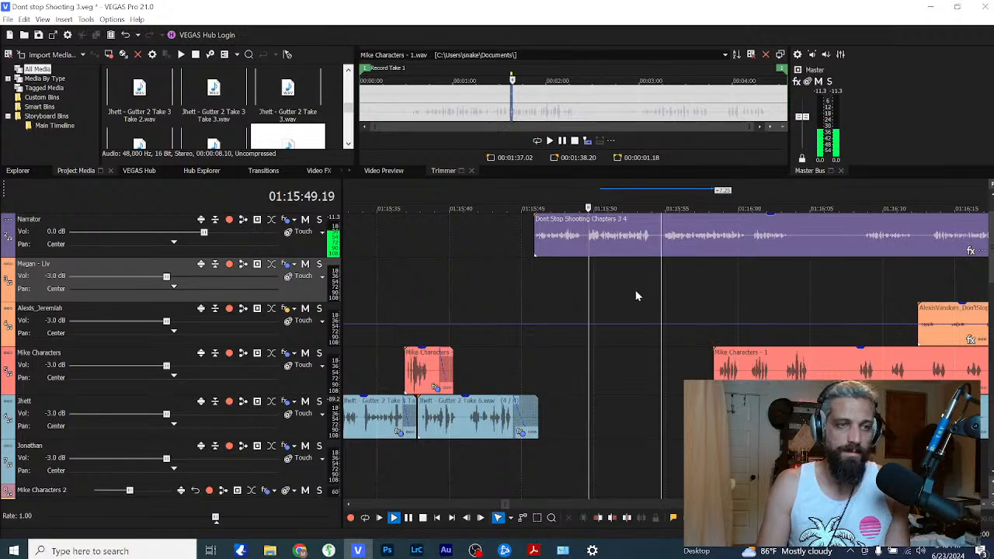
# Step: Split the narration at 01:15:49.02, trim the silence from the start of the second piece, and play the result
pyautogui.click(664, 244)
pyautogui.press('space')
pyautogui.scroll(2, 664, 243)
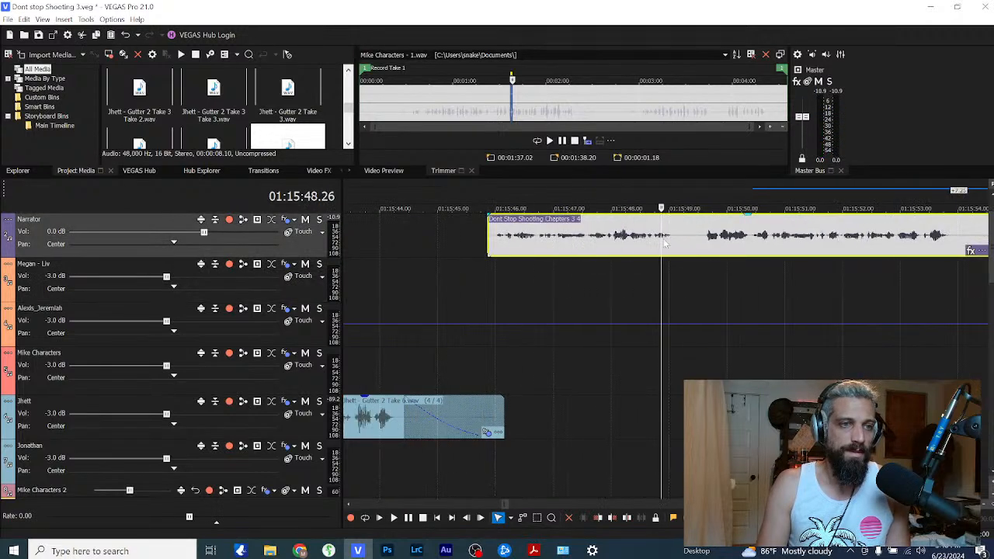
pyautogui.click(672, 240)
pyautogui.press('s')
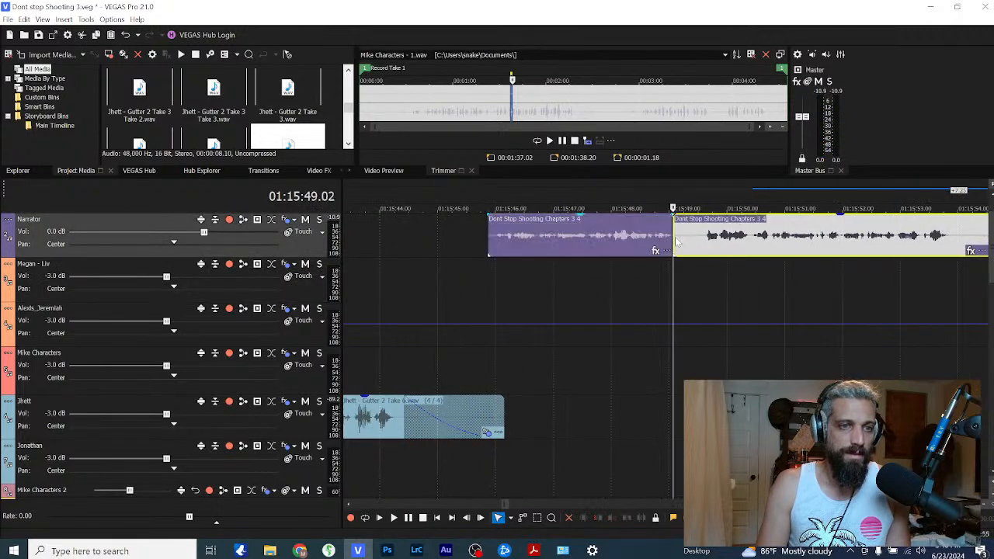
pyautogui.moveTo(672, 253); pyautogui.dragTo(704, 256)
pyautogui.click(690, 281)
pyautogui.press('space')
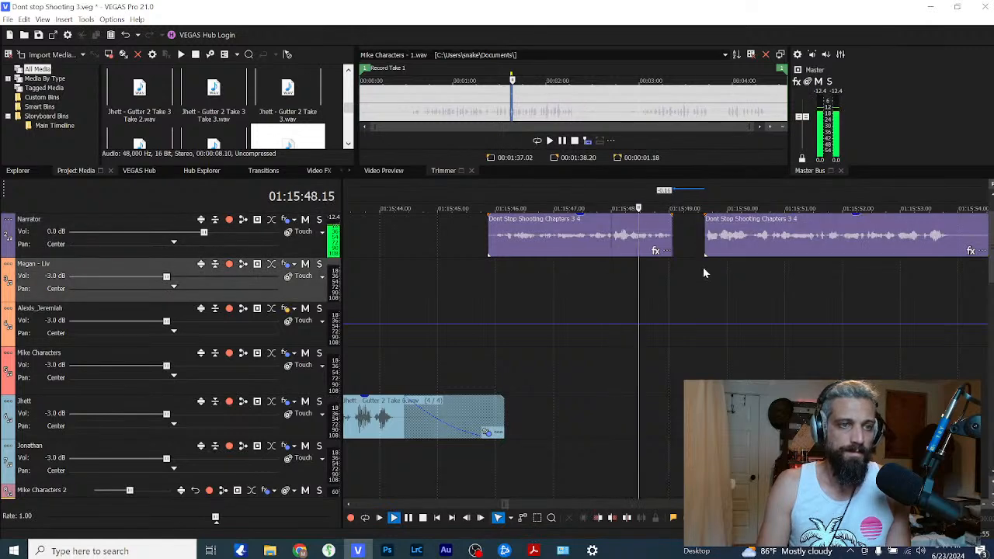
# Step: Move the long Mike Characters - 1 and Jhett - Gutter 2 Take 3.wav events about 4 seconds later
pyautogui.scroll(-6, 728, 263)
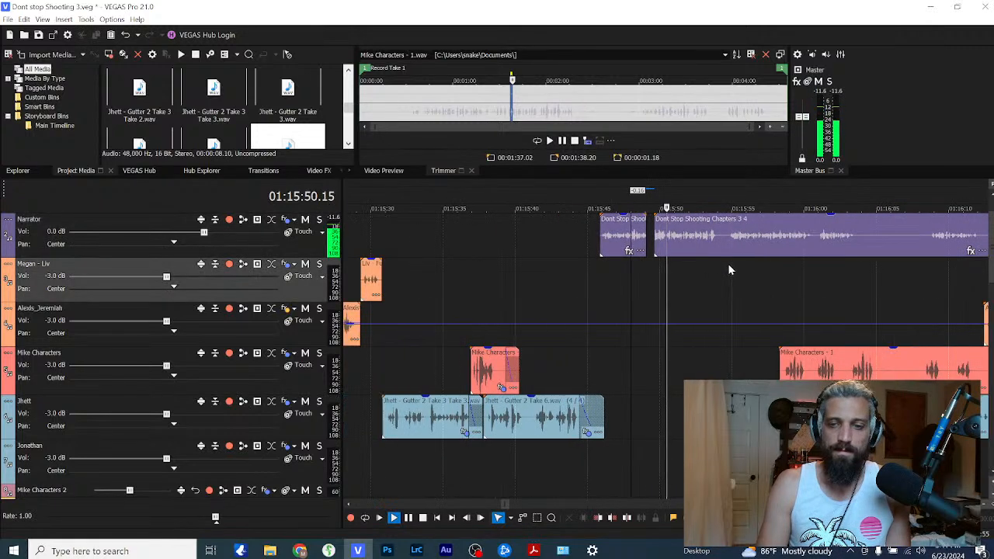
pyautogui.click(812, 367)
pyautogui.click(632, 419)
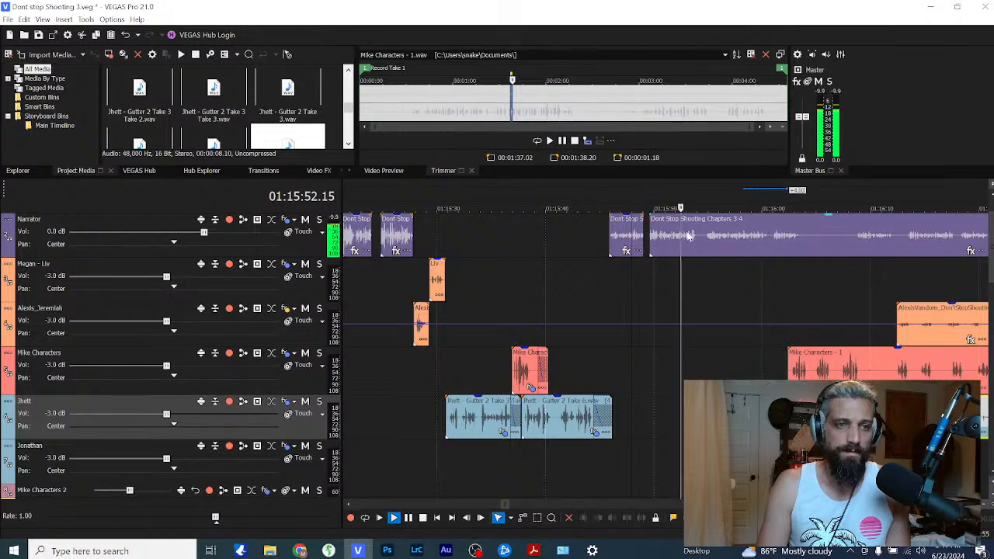
# Step: Split the narration at 01:15:53.29 and trim the silence from the start of the following piece
pyautogui.click(704, 252)
pyautogui.scroll(2, 691, 253)
pyautogui.press('Return')
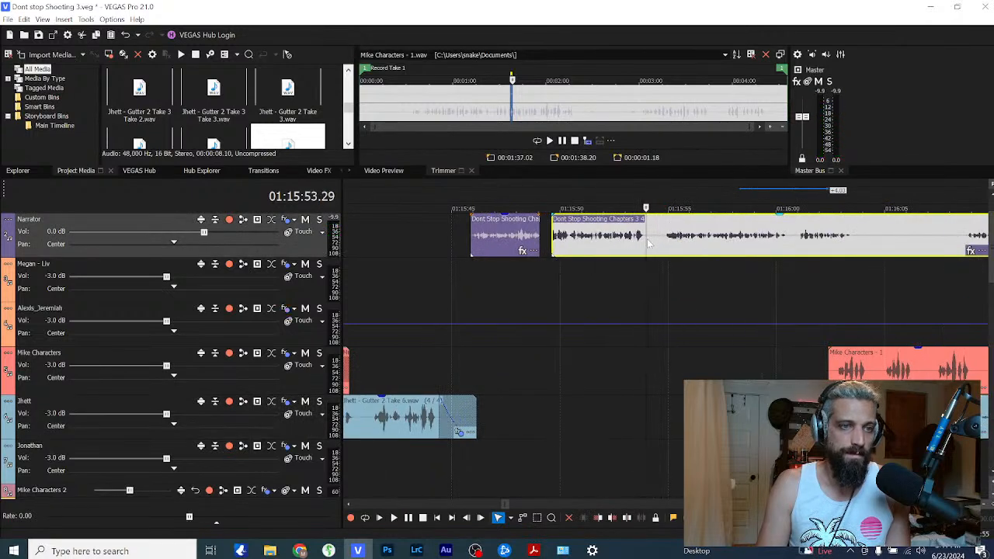
pyautogui.press('s')
pyautogui.moveTo(648, 246); pyautogui.dragTo(665, 246)
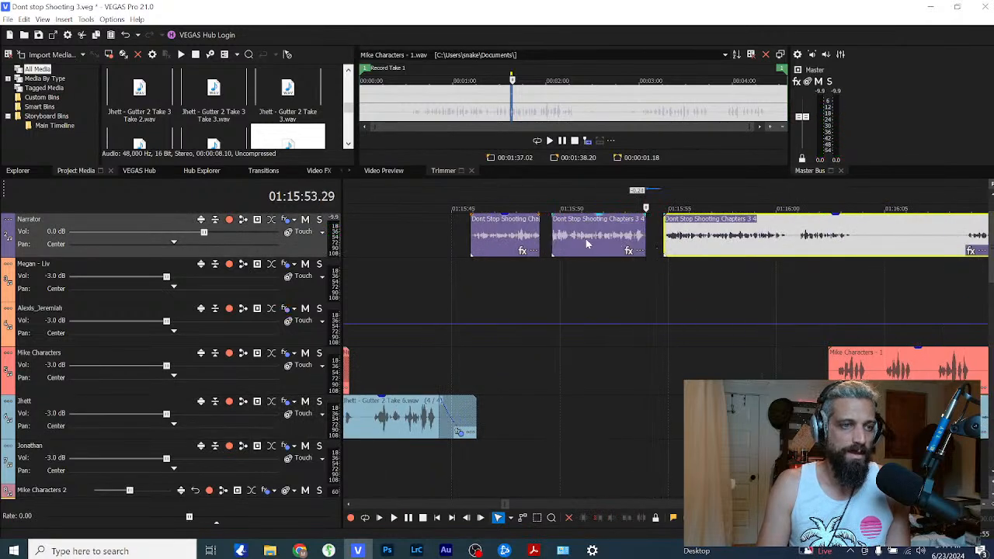
# Step: Shift the second narration segment and everything after it about 3 seconds later
pyautogui.moveTo(588, 244); pyautogui.dragTo(654, 245)
pyautogui.scroll(-2, 800, 372)
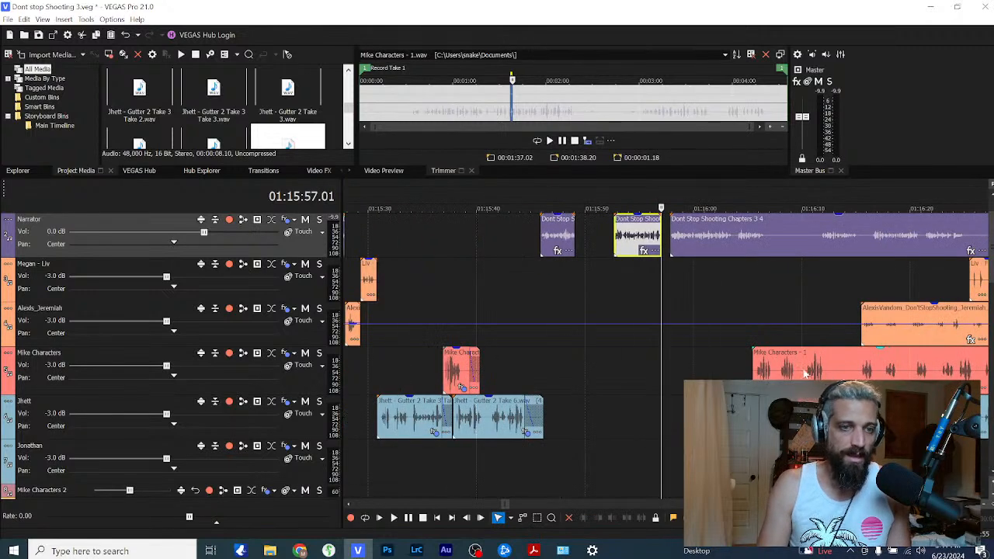
# Step: Move the long Jhett - Gutter 2 Take 3.wav event back to about 01:15:47 and the Mike Characters - 1 event out to about 01:16:24
pyautogui.moveTo(805, 373); pyautogui.dragTo(651, 386)
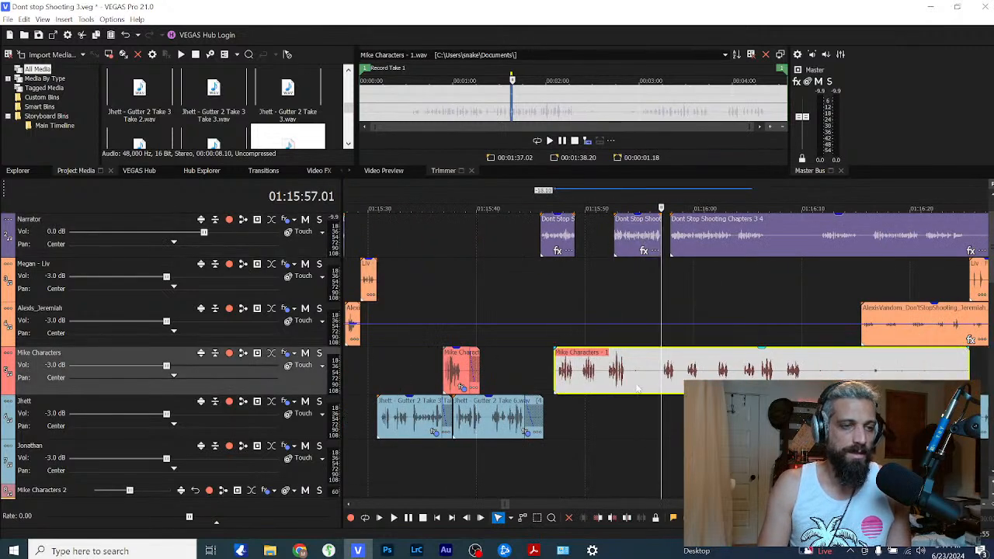
pyautogui.click(611, 414)
pyautogui.scroll(-1, 611, 414)
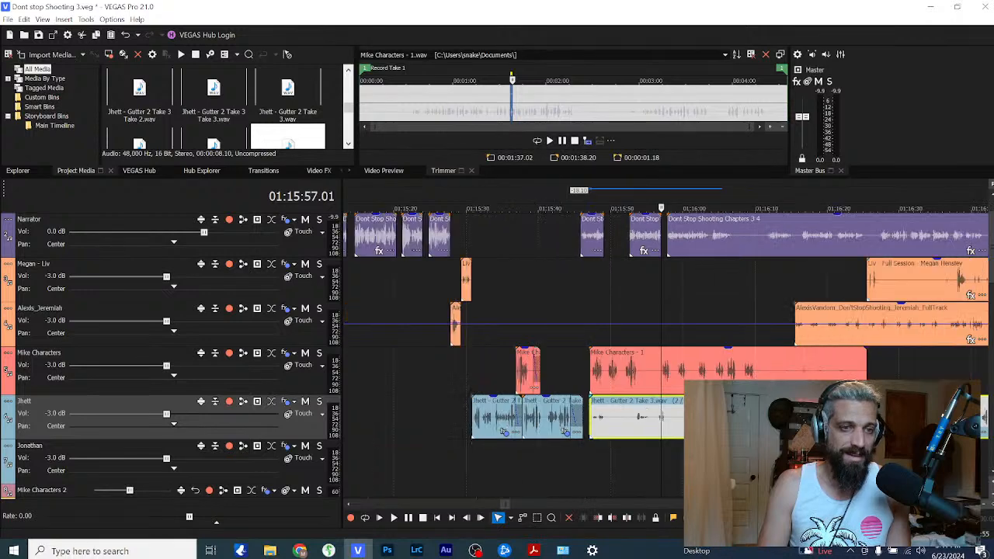
pyautogui.moveTo(672, 378); pyautogui.dragTo(940, 376)
# Step: Switch the long Jhett - Gutter 2 Take 3.wav event to use both channels and solo the Jhett track
pyautogui.rightClick(715, 417)
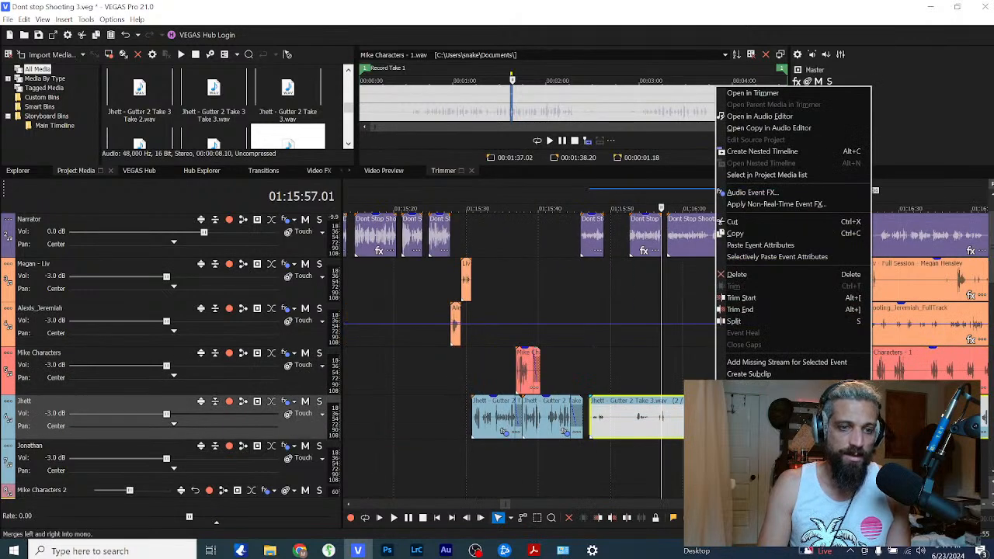
pyautogui.click(900, 452)
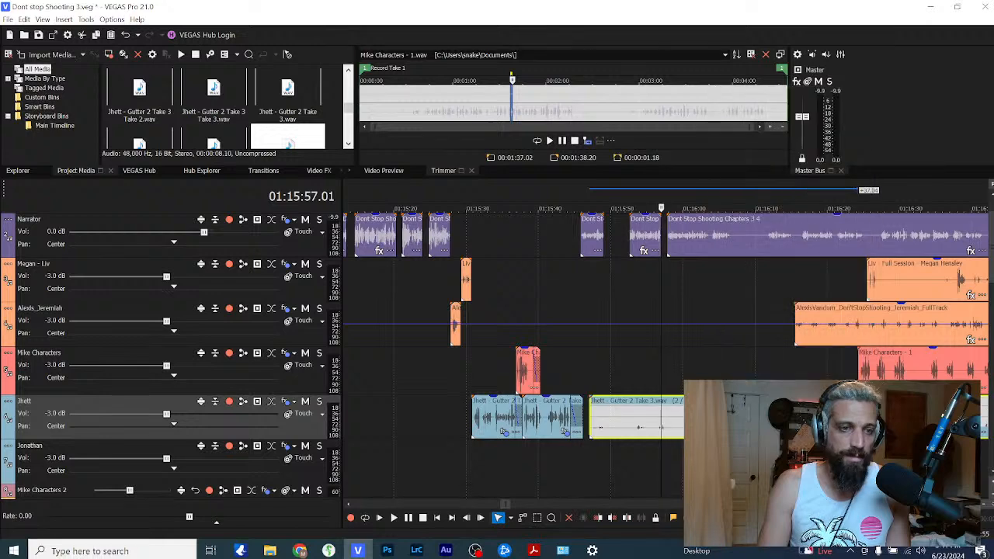
pyautogui.scroll(-6, 665, 356)
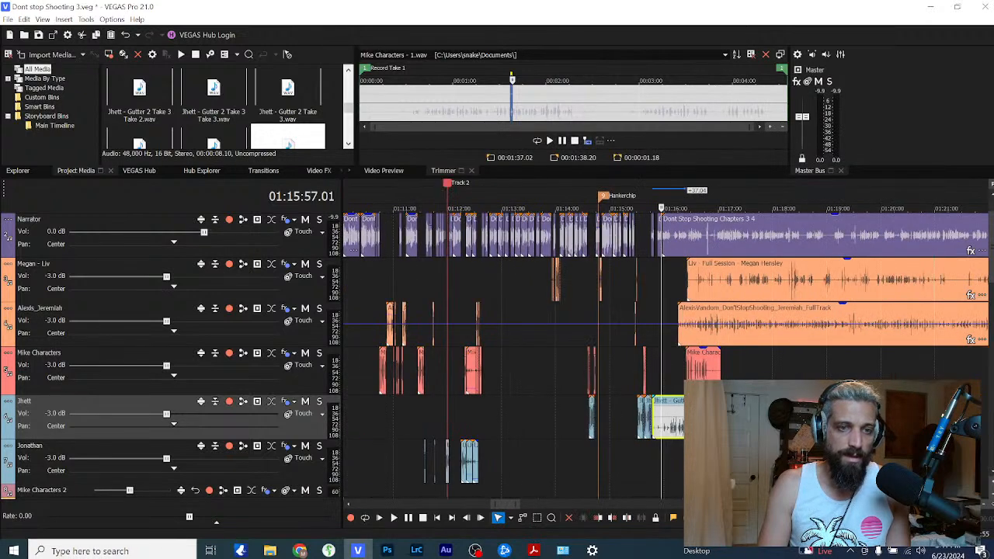
pyautogui.click(774, 420)
pyautogui.scroll(3, 775, 419)
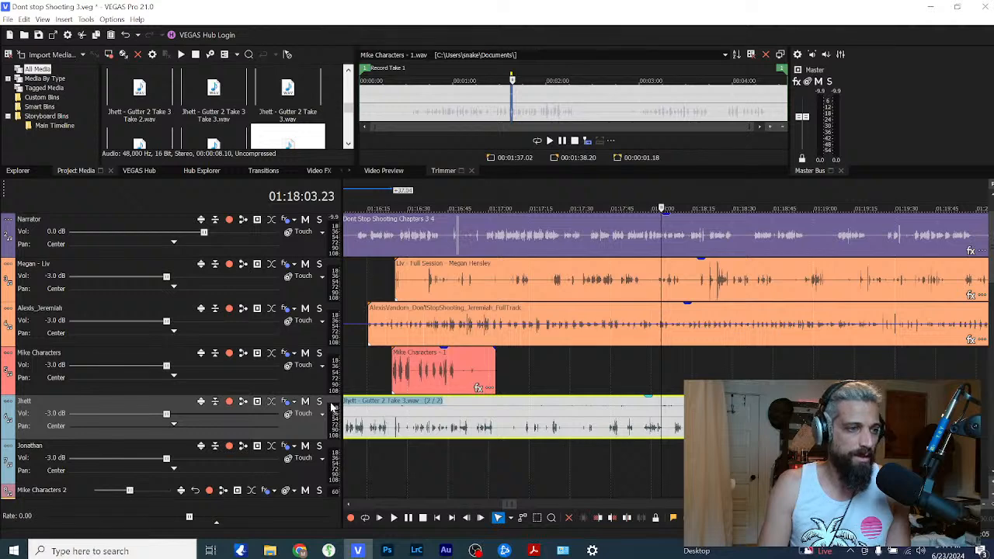
pyautogui.click(318, 402)
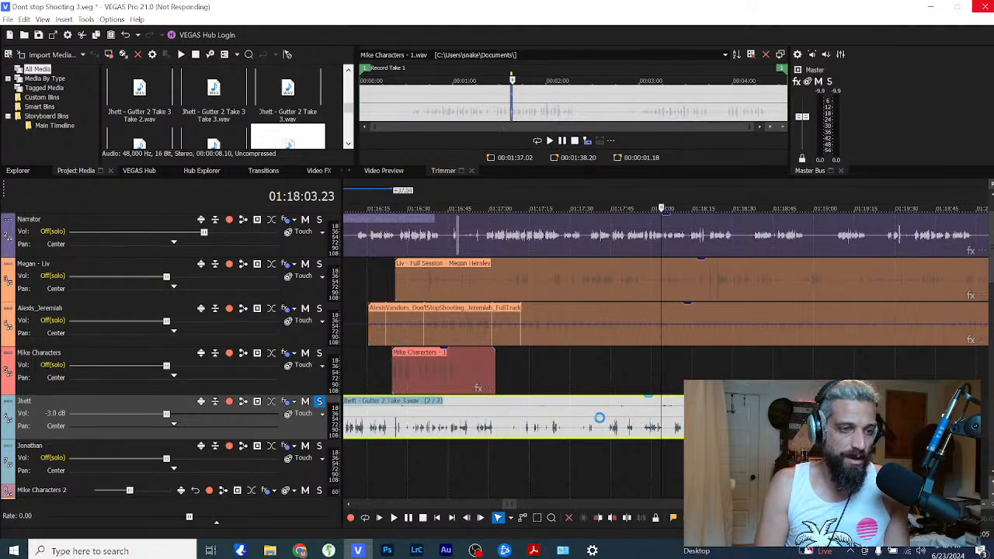
# Step: Copy the long Jhett - Gutter 2 Take 3.wav event onto the Mike Characters track at the same start time
pyautogui.scroll(-3, 559, 415)
pyautogui.click(576, 416)
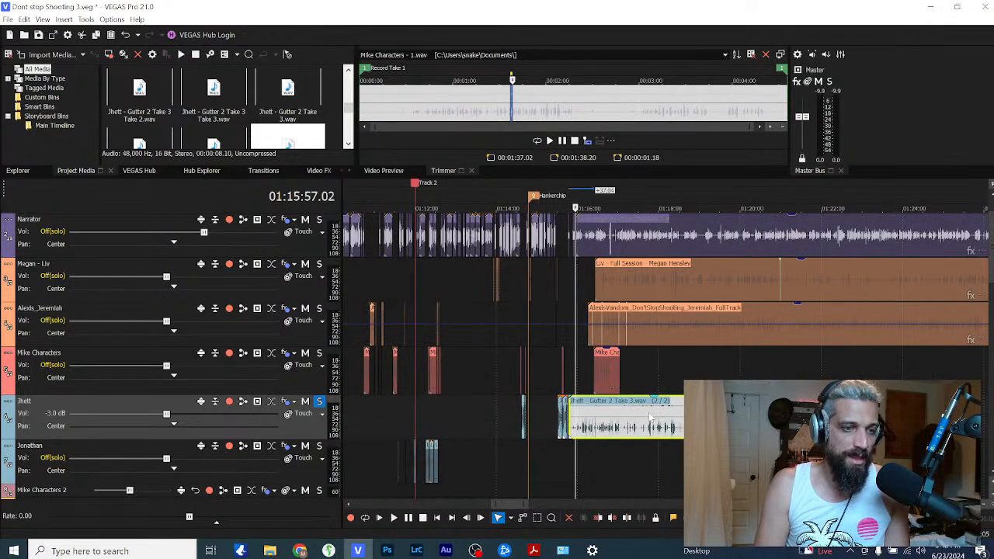
pyautogui.scroll(3, 650, 419)
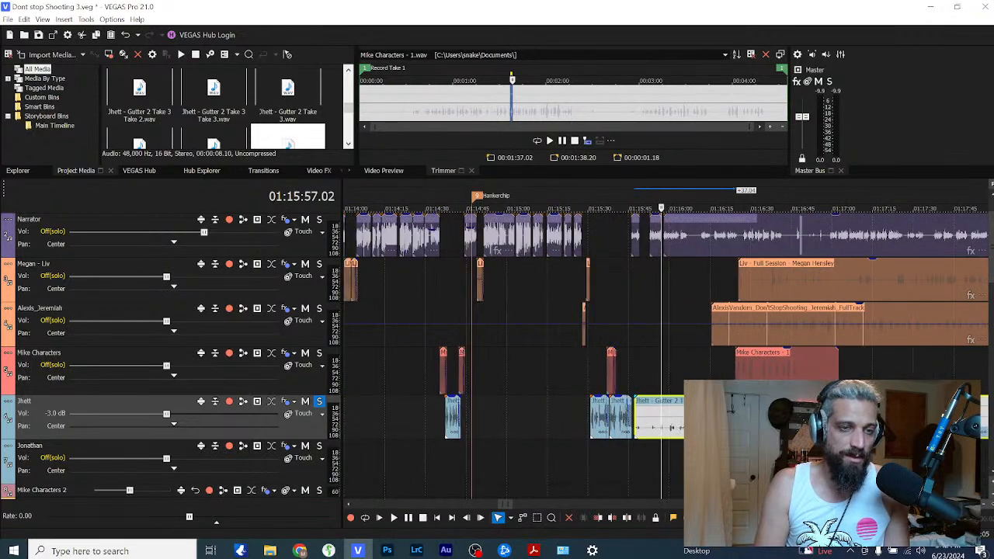
pyautogui.moveTo(650, 419); pyautogui.dragTo(651, 373)
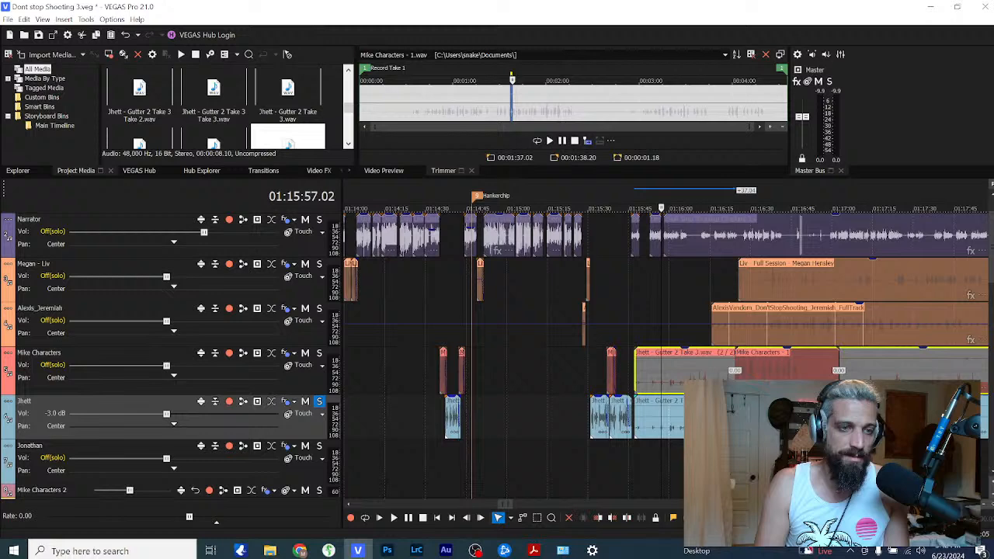
pyautogui.rightClick(704, 378)
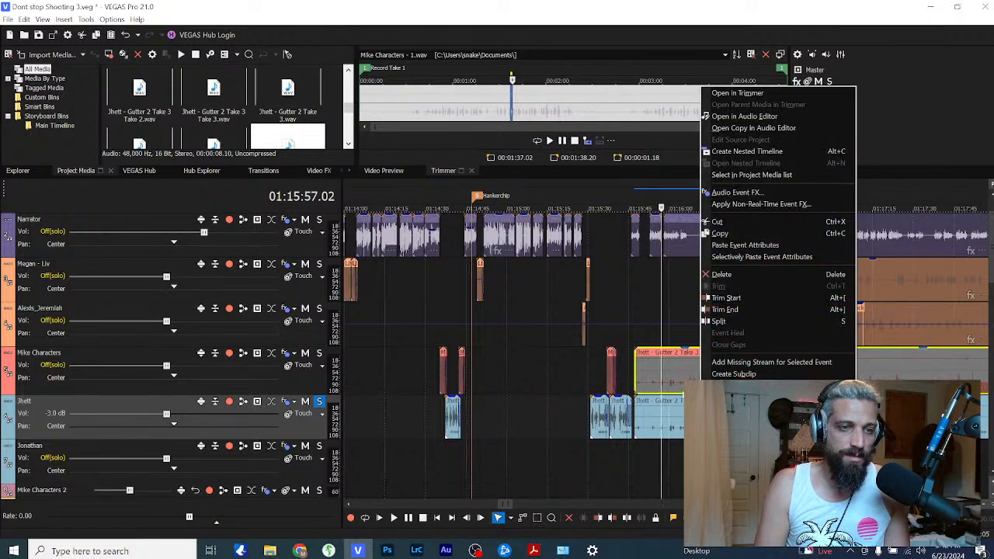
pyautogui.click(675, 375)
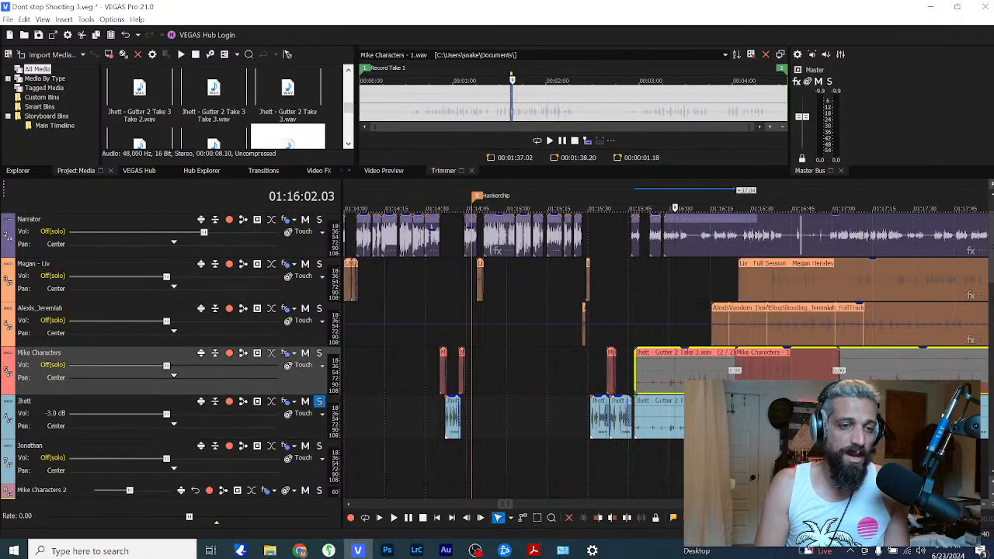
# Step: Move the Mike Characters - 1 event past the end of the copied Jhett take, to about 01:20:09
pyautogui.scroll(-2, 714, 379)
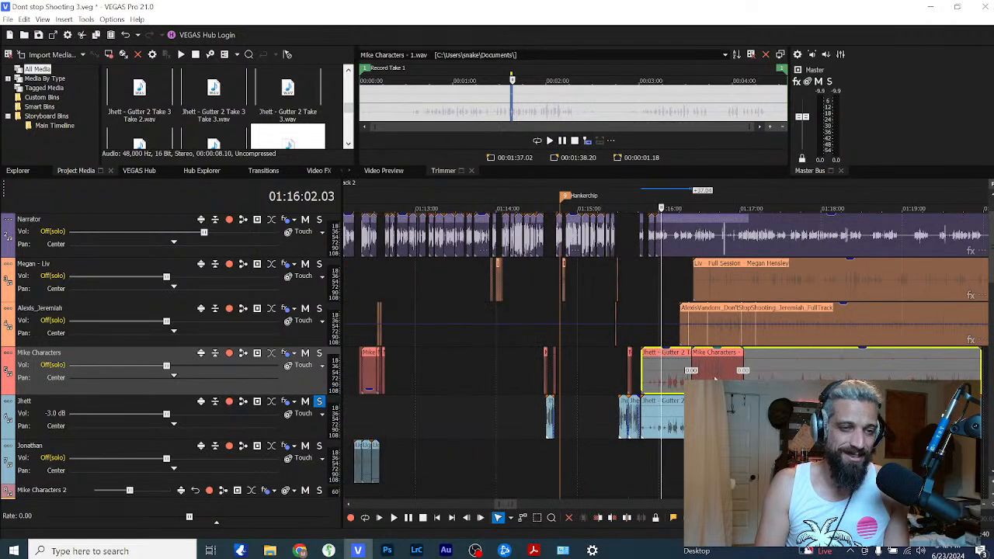
pyautogui.scroll(-2, 714, 378)
pyautogui.moveTo(698, 374); pyautogui.dragTo(845, 378)
# Step: Solo only the Mike Characters track and play the start of the moved Mike Characters - 1 event
pyautogui.click(318, 353)
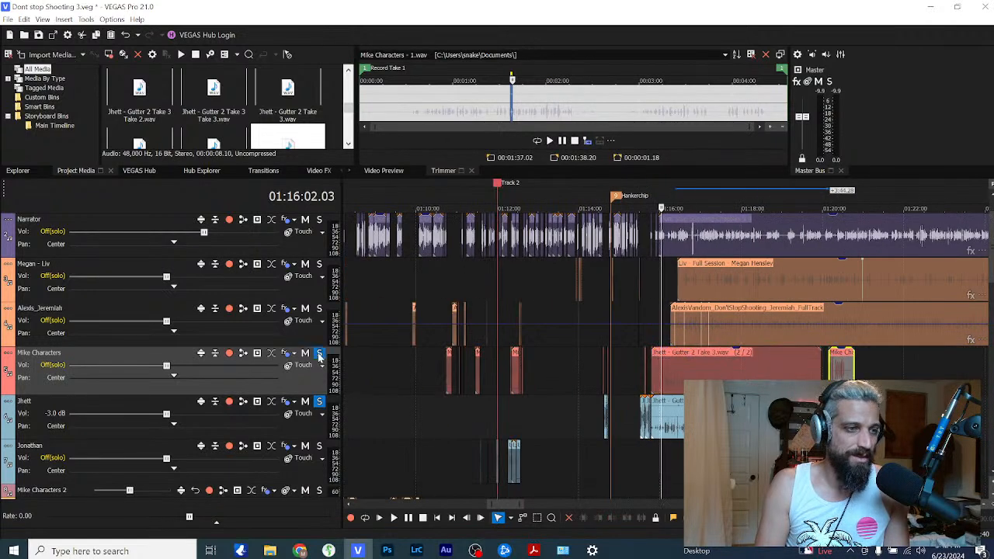
pyautogui.click(318, 401)
pyautogui.click(835, 371)
pyautogui.scroll(10, 834, 371)
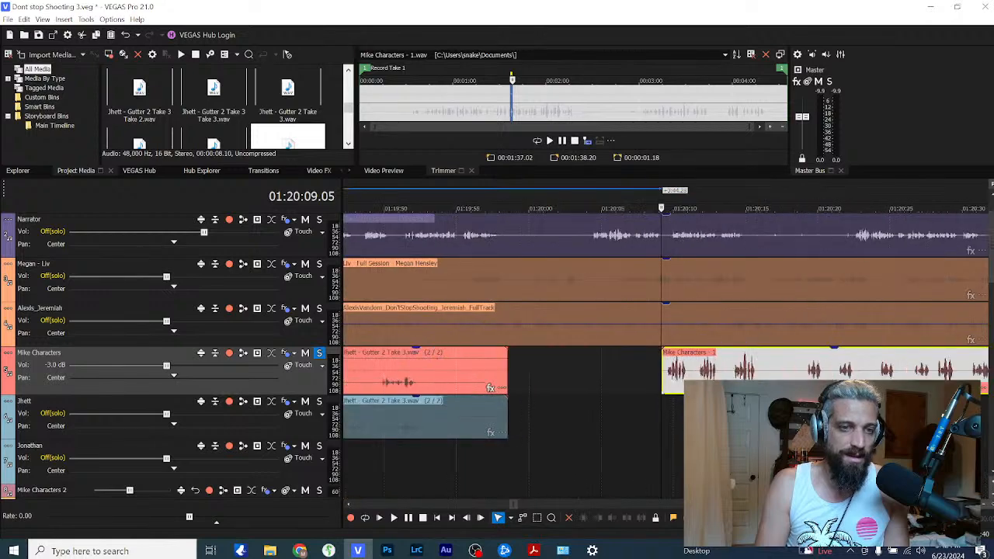
pyautogui.press('space')
pyautogui.scroll(-10, 746, 375)
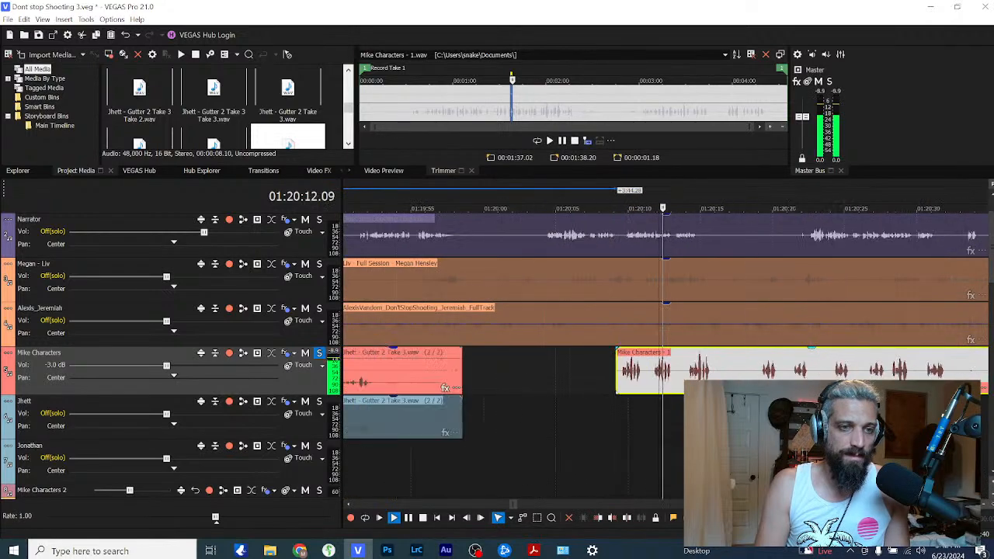
# Step: Stop playback and move the Mike Characters - 1 event about 1 hour 9 minutes later, well clear of the scene
pyautogui.press('Return')
pyautogui.scroll(-5, 739, 373)
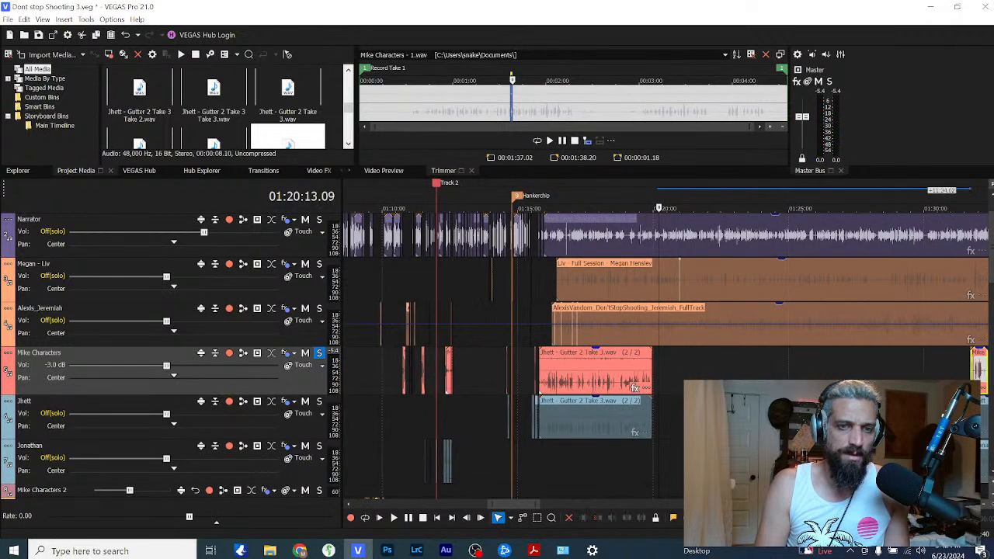
pyautogui.moveTo(930, 379)
pyautogui.mouseDown()
pyautogui.moveTo(987, 379)
pyautogui.moveTo(928, 380)
pyautogui.mouseUp()
pyautogui.scroll(-1, 546, 381)
pyautogui.scroll(5, 652, 373)
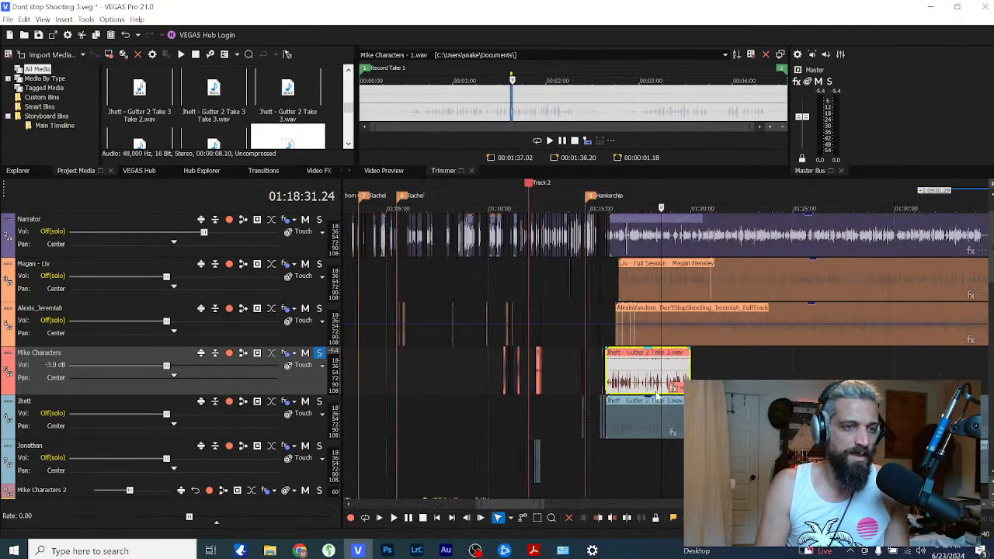
# Step: Play the long Jhett take from about 01:16:04 and solo the Mike Characters and Jhett tracks together
pyautogui.click(462, 412)
pyautogui.click(319, 353)
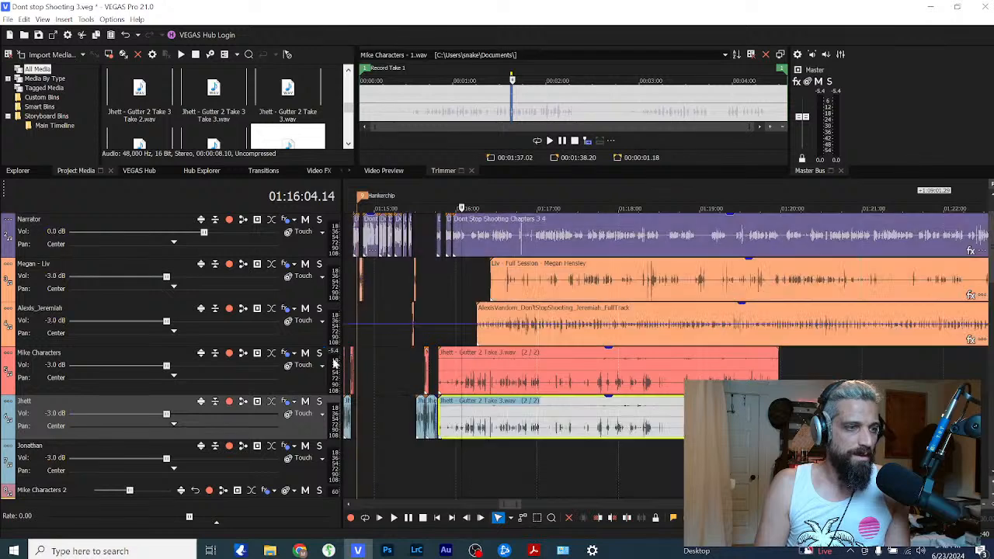
pyautogui.click(445, 424)
pyautogui.scroll(3, 669, 425)
pyautogui.click(726, 425)
pyautogui.press('space')
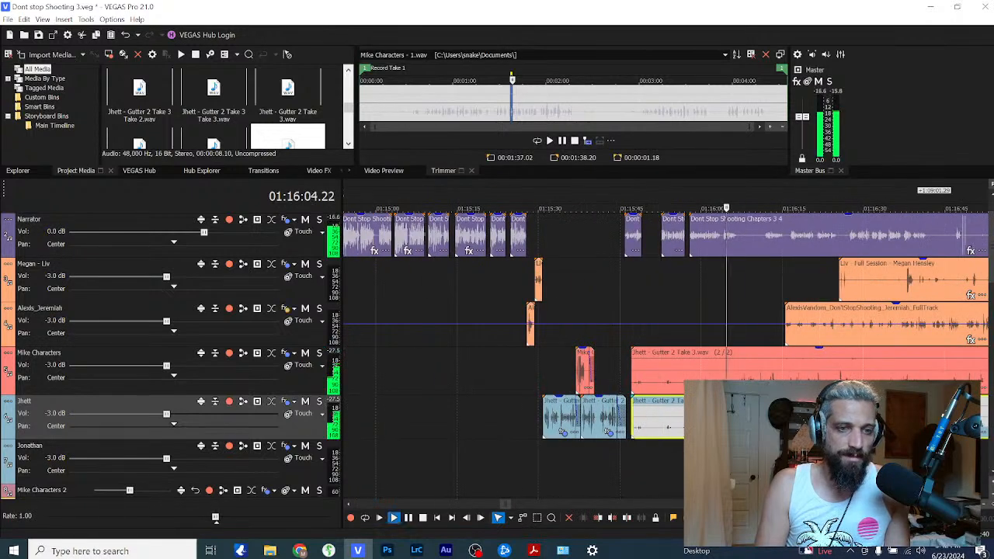
pyautogui.click(741, 423)
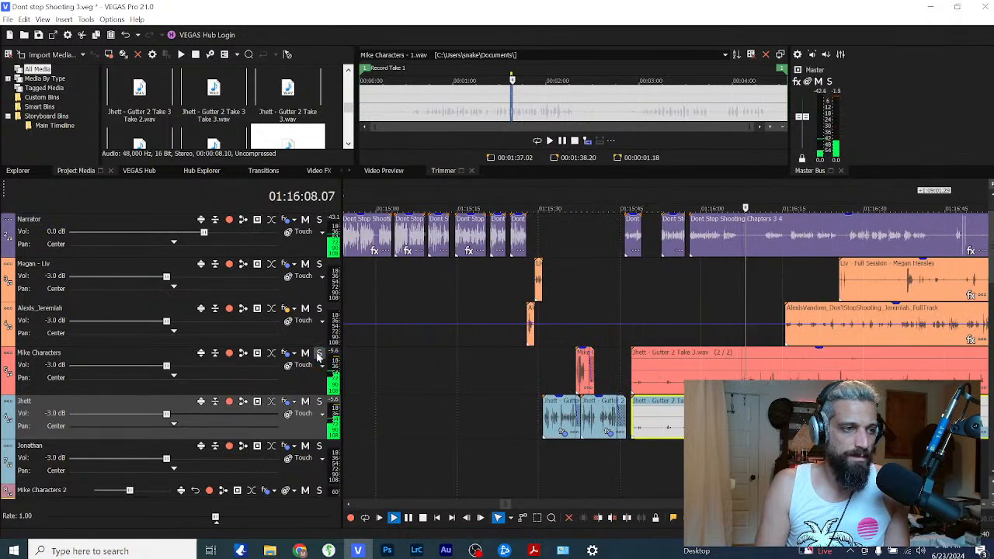
pyautogui.click(320, 354)
pyautogui.click(319, 402)
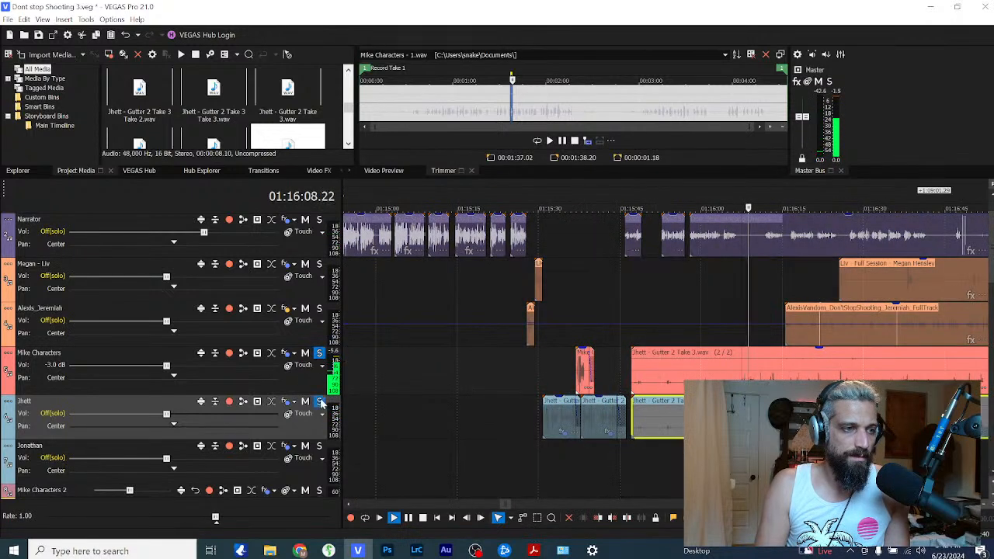
# Step: Spot-check the duplicated take by playing it at successive points up to about 01:19:37
pyautogui.scroll(-1, 722, 423)
pyautogui.click(750, 424)
pyautogui.scroll(2, 560, 432)
pyautogui.press('space')
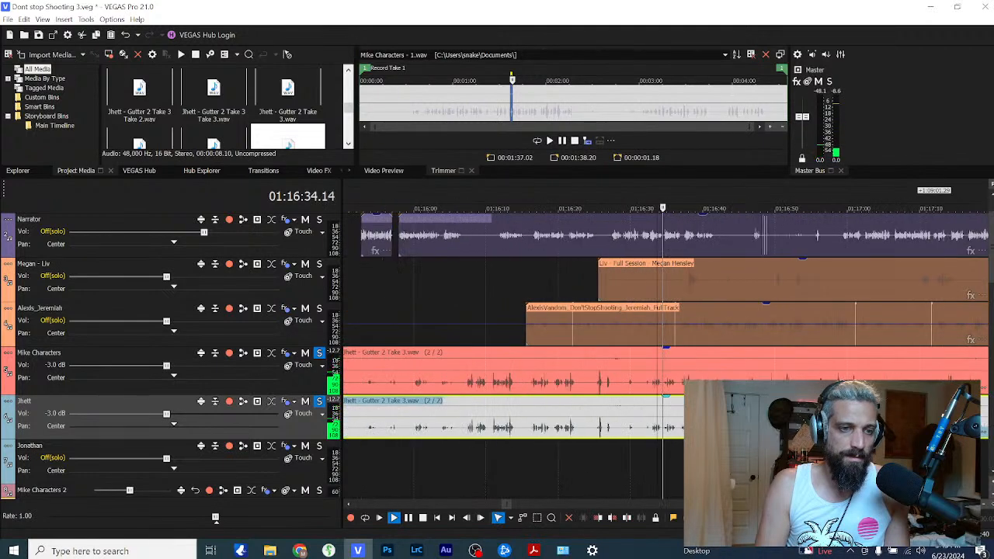
pyautogui.click(846, 424)
pyautogui.scroll(-2, 846, 424)
pyautogui.click(823, 424)
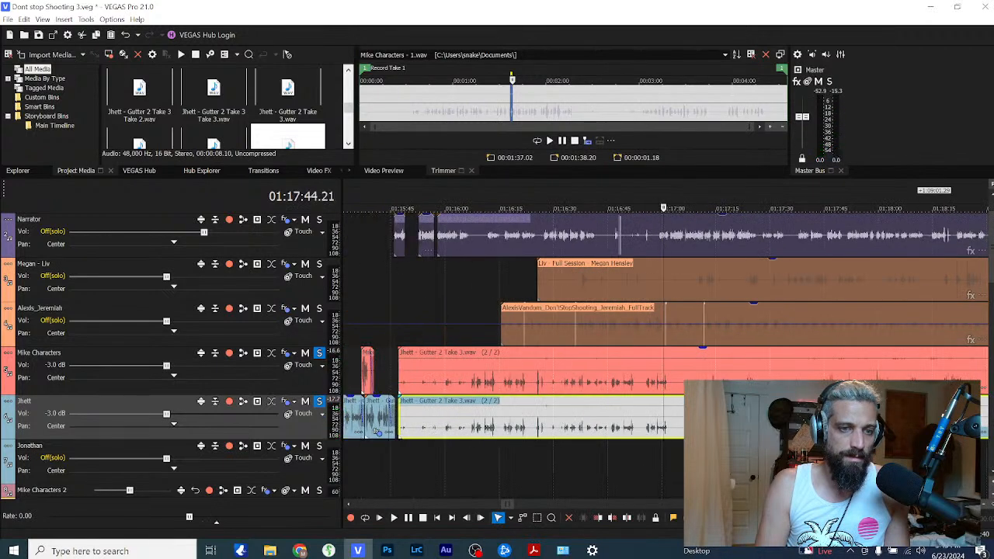
pyautogui.scroll(2, 823, 424)
pyautogui.scroll(-2, 823, 424)
pyautogui.click(786, 424)
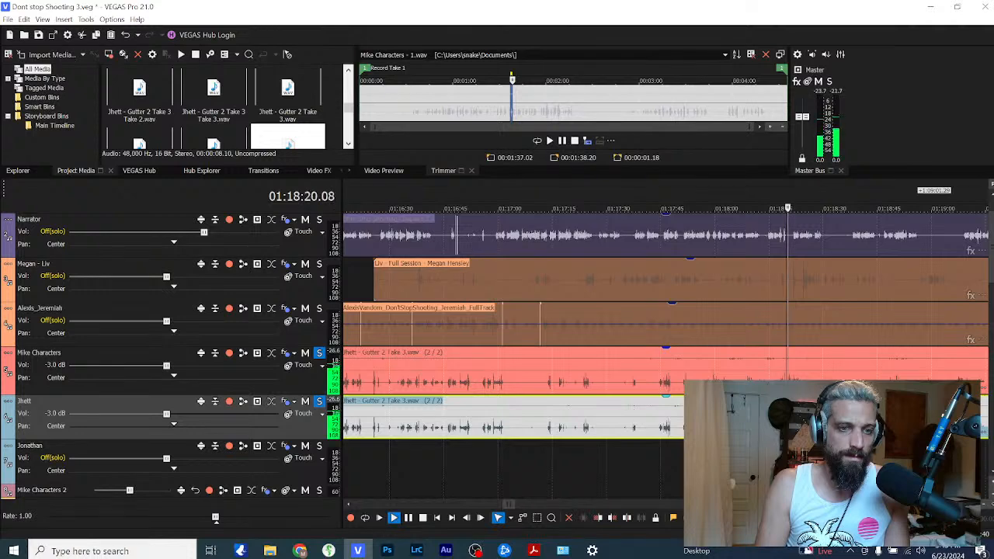
pyautogui.click(897, 424)
pyautogui.scroll(2, 897, 423)
pyautogui.click(730, 424)
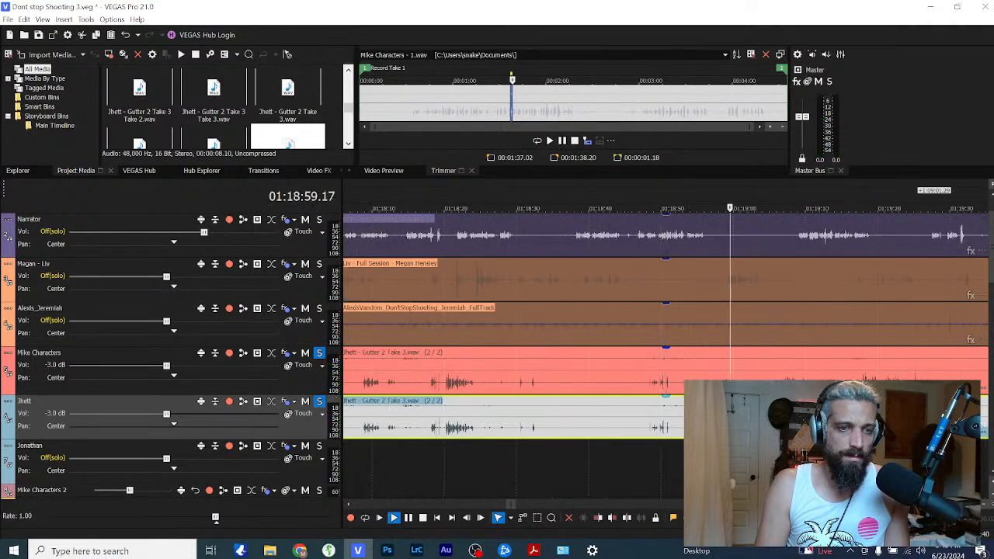
pyautogui.scroll(1, 730, 424)
pyautogui.scroll(-4, 784, 424)
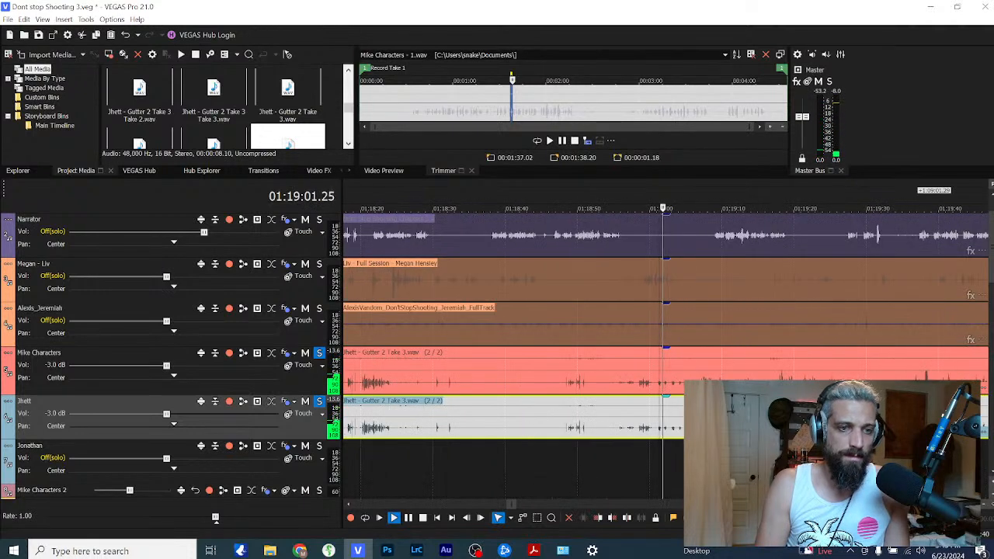
pyautogui.click(785, 424)
pyautogui.scroll(1, 784, 424)
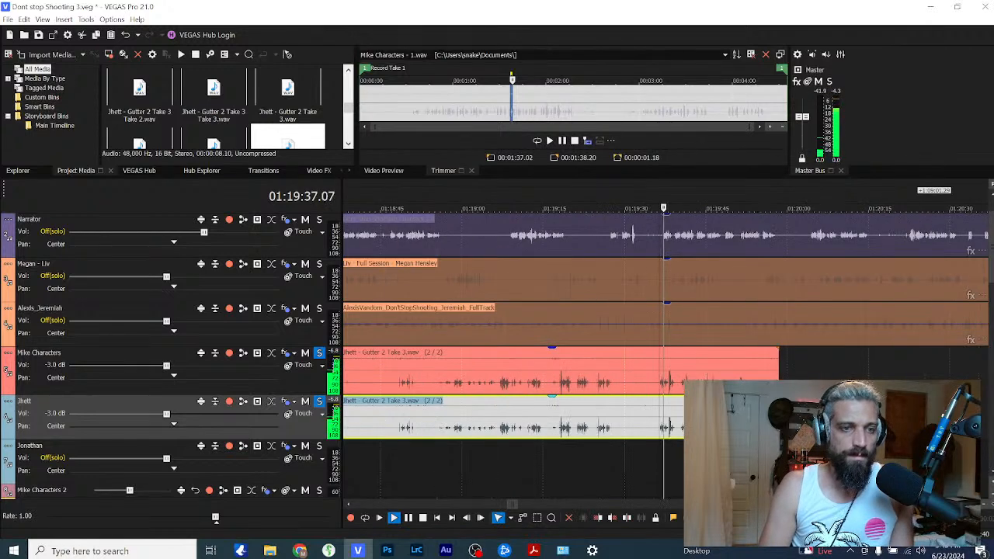
pyautogui.scroll(-2, 785, 424)
# Step: Audition the take backward from about 01:19:06 to 01:17:45 to locate where the usable read begins
pyautogui.click(577, 433)
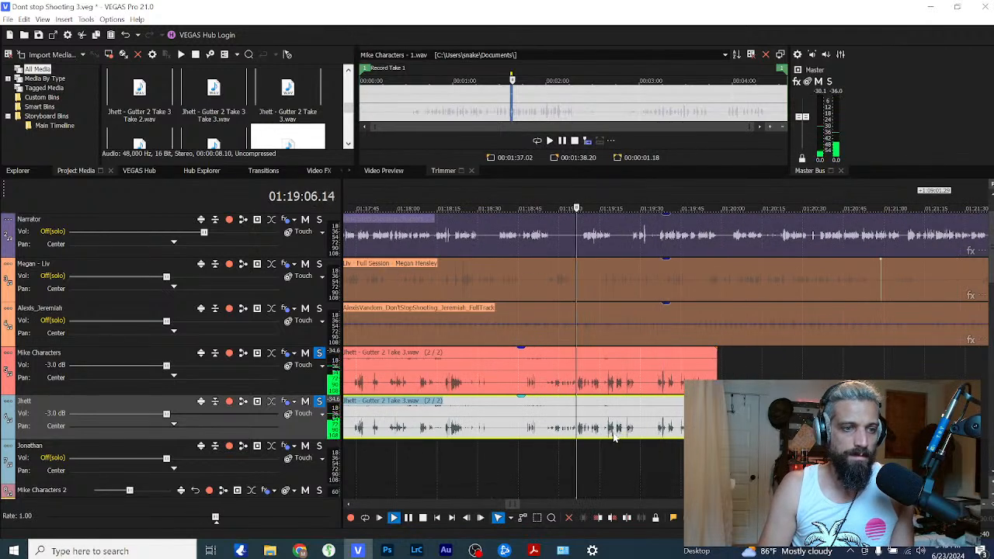
pyautogui.scroll(1, 577, 433)
pyautogui.click(496, 434)
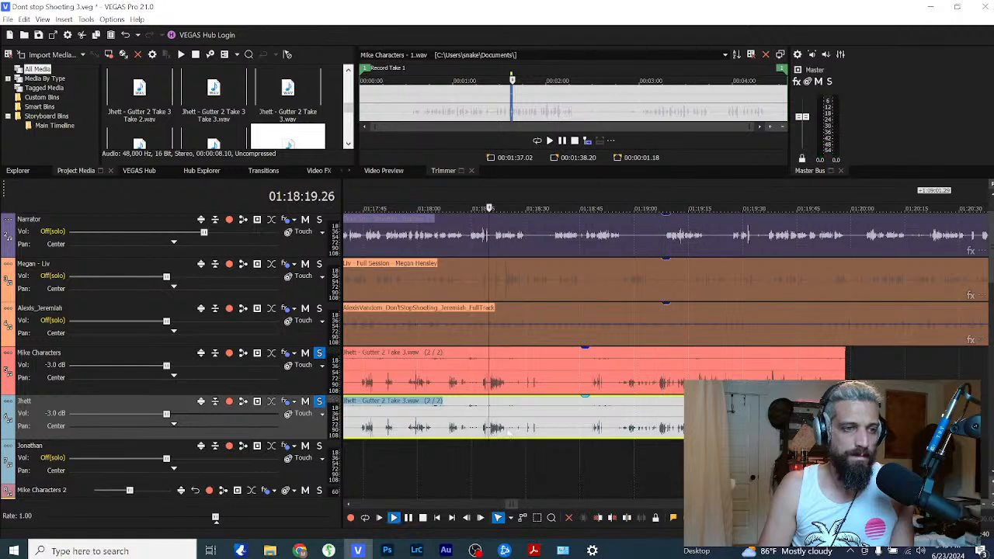
pyautogui.scroll(1, 543, 435)
pyautogui.click(588, 435)
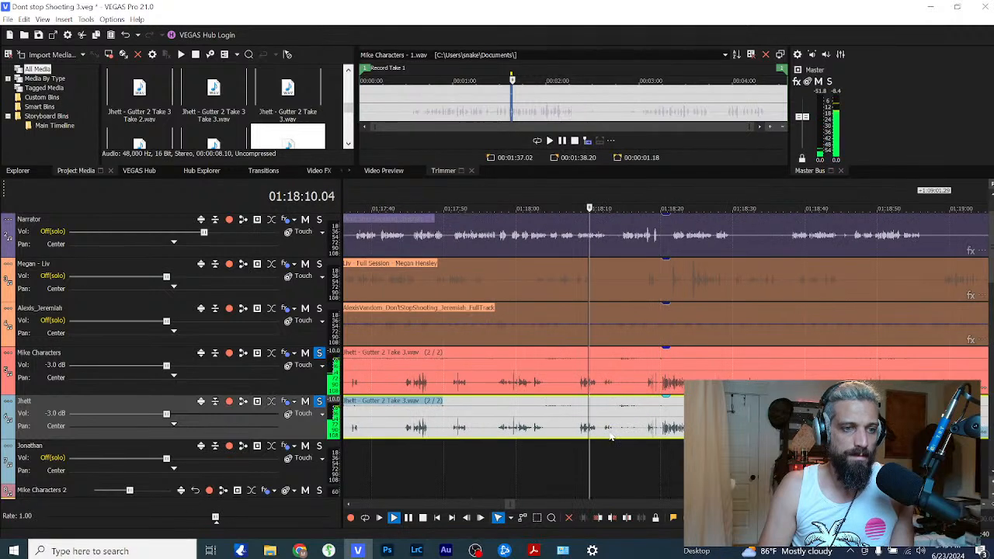
pyautogui.click(524, 428)
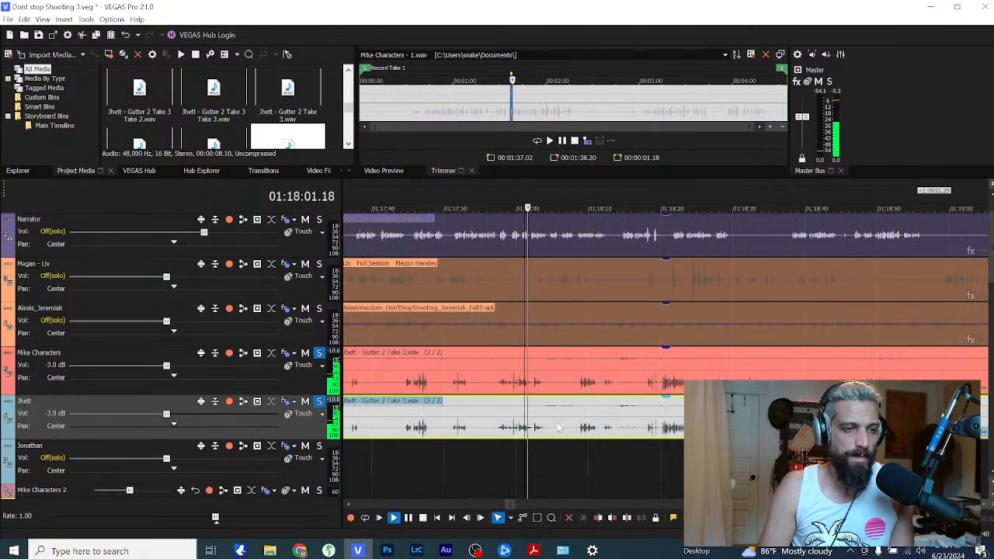
pyautogui.hscroll(-2, 545, 423)
pyautogui.click(542, 424)
pyautogui.scroll(1, 544, 424)
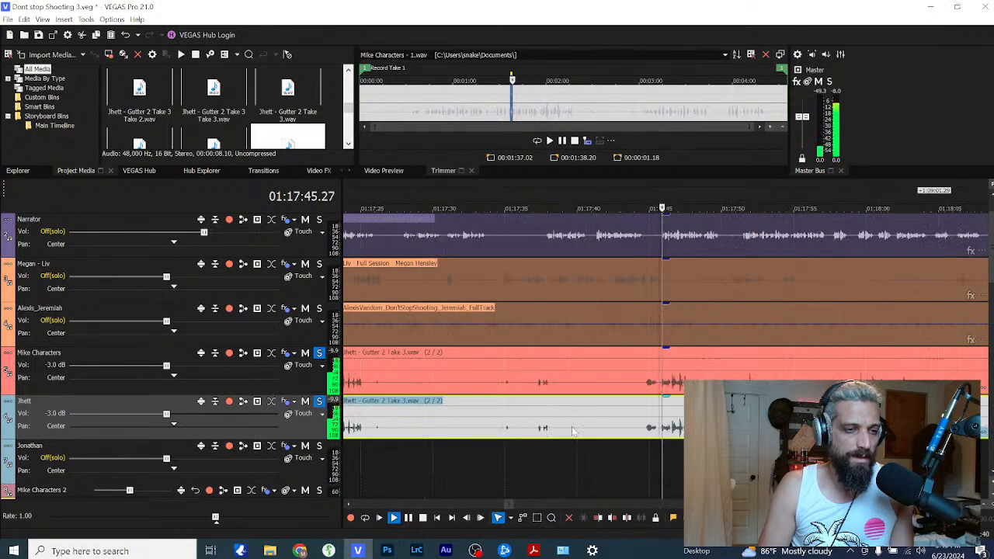
pyautogui.press('space')
# Step: Pinpoint the start of the usable read and split both copies of the take at about 01:17:41
pyautogui.click(645, 407)
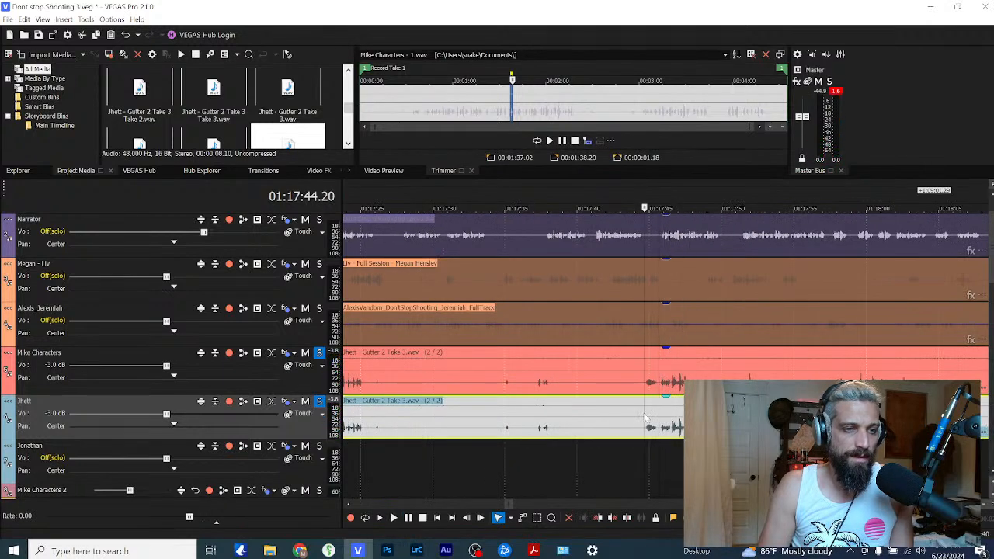
pyautogui.click(642, 402)
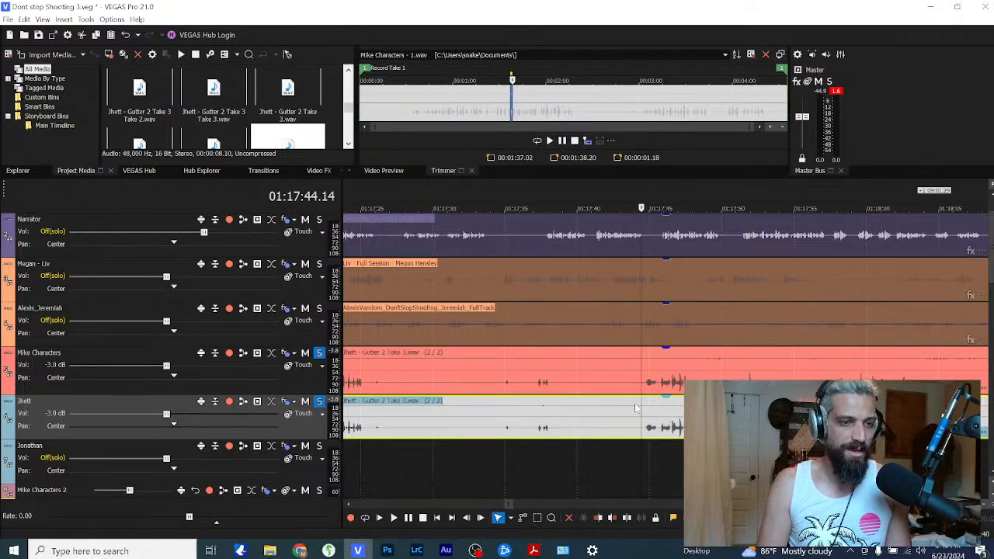
pyautogui.click(596, 408)
pyautogui.press('space')
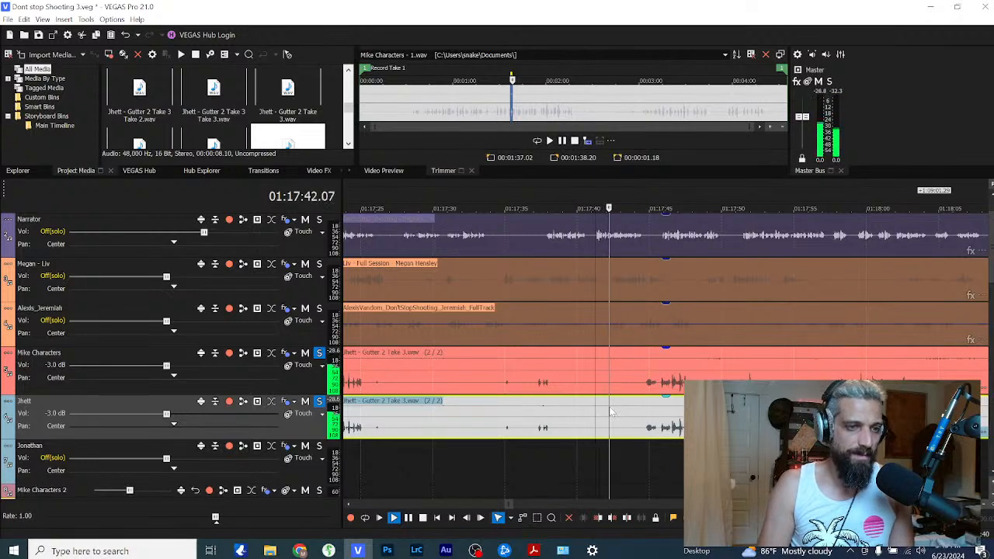
pyautogui.click(571, 386)
pyautogui.click(535, 386)
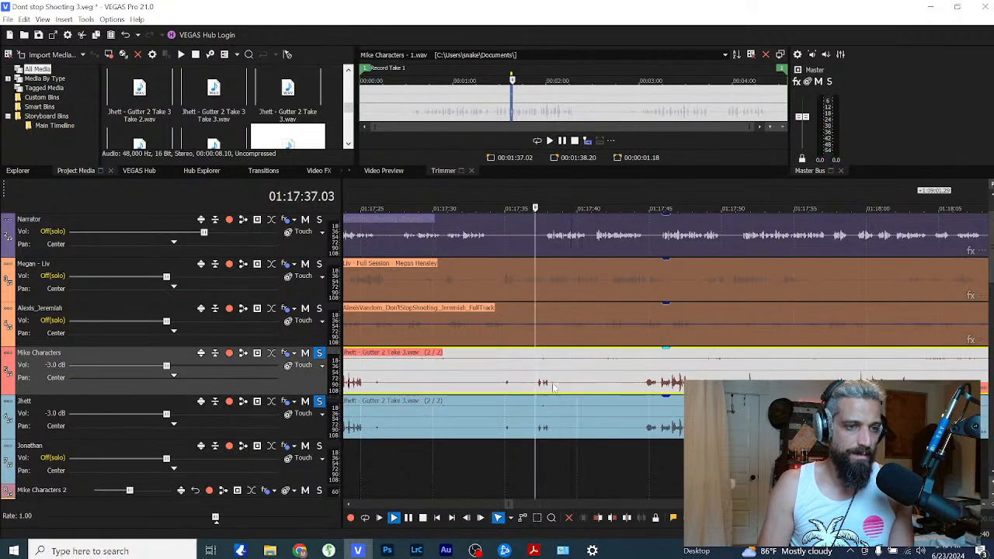
pyautogui.press('space')
pyautogui.click(599, 366)
pyautogui.press('s')
pyautogui.click(598, 411)
pyautogui.press('s')
pyautogui.scroll(-3, 593, 416)
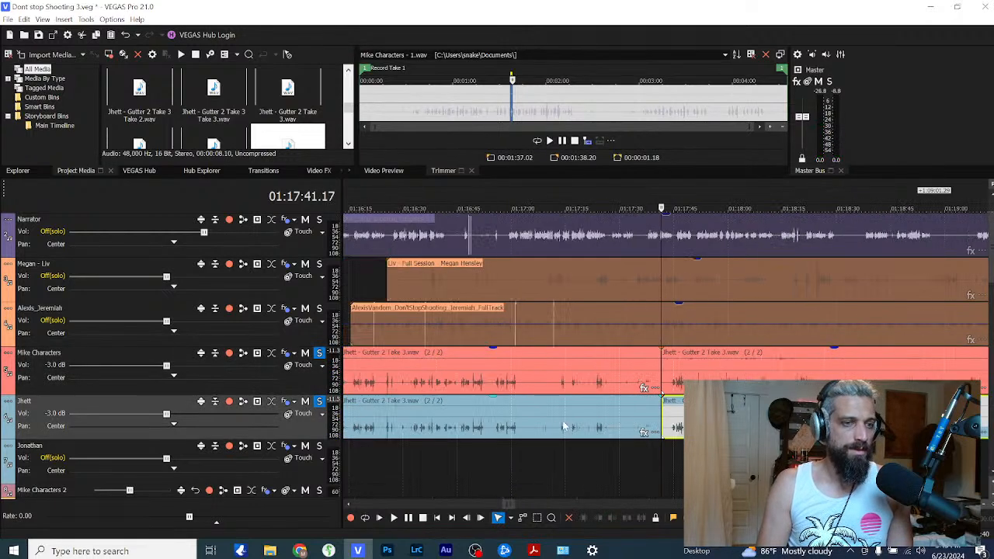
# Step: Delete the portions before the split on both the Jhett and Mike Characters tracks
pyautogui.click(556, 423)
pyautogui.scroll(-2, 615, 374)
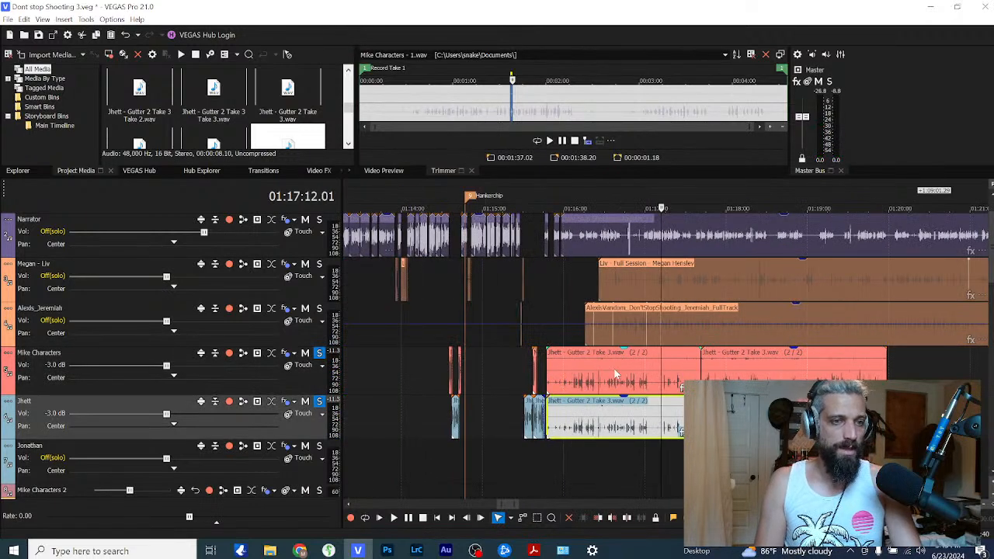
pyautogui.press('Delete')
pyautogui.click(614, 373)
pyautogui.press('Delete')
# Step: Move the remaining take on both tracks earlier to start at about 01:15:46, right after the preceding Jhett line
pyautogui.click(746, 373)
pyautogui.moveTo(708, 385); pyautogui.dragTo(554, 386)
pyautogui.moveTo(737, 426); pyautogui.dragTo(586, 427)
pyautogui.click(585, 427)
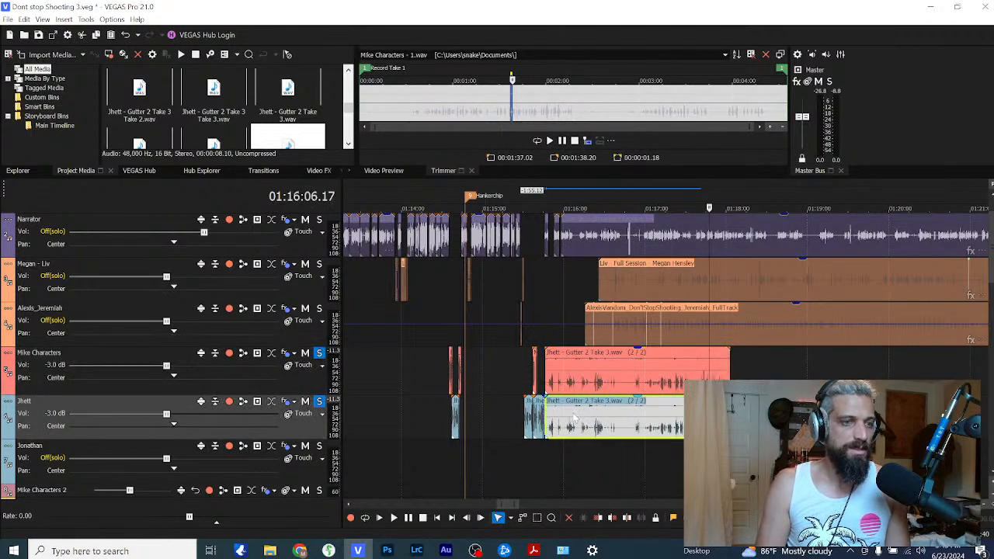
# Step: Lower the gain of the long Jhett - Gutter 2 Take 3.wav event on the Jhett track and play it from about 01:15:49
pyautogui.scroll(6, 586, 427)
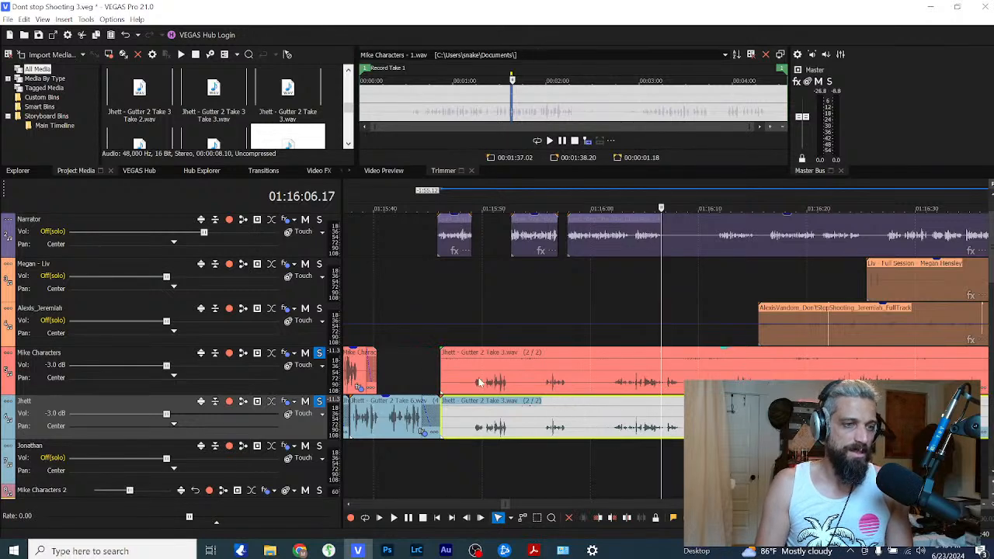
pyautogui.moveTo(530, 400); pyautogui.dragTo(528, 431)
pyautogui.click(472, 427)
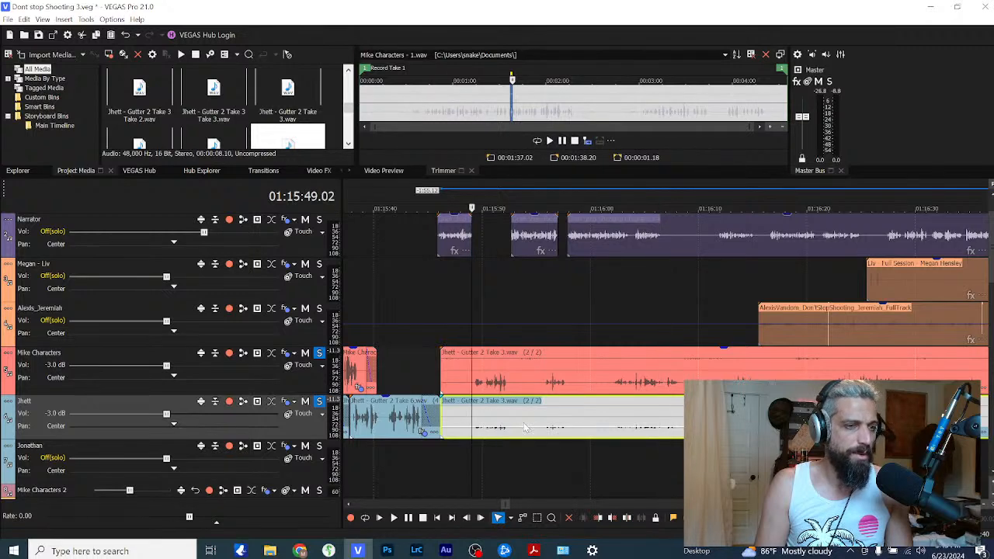
pyautogui.press('space')
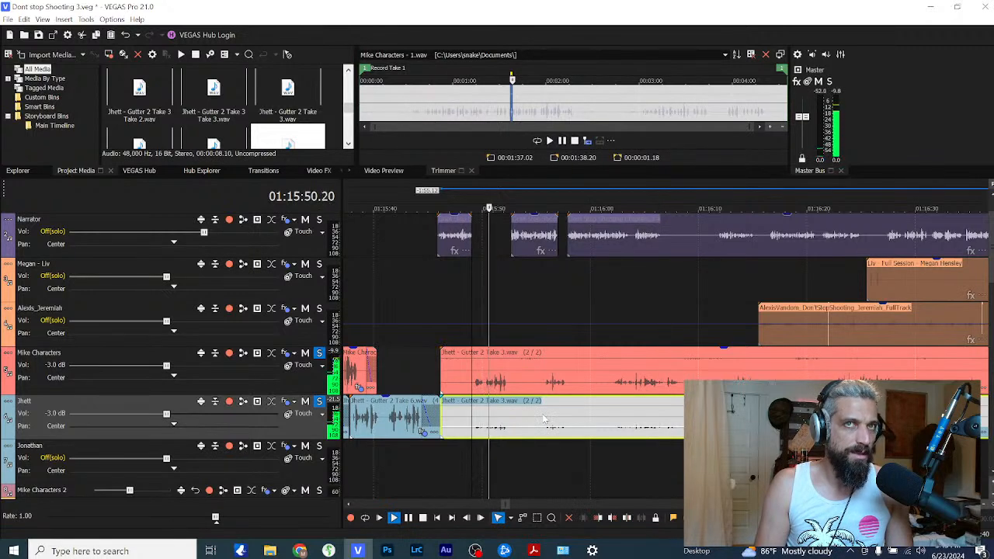
# Step: Change the channel setting of the Mike Characters copy so it uses only one channel of the take
pyautogui.rightClick(520, 380)
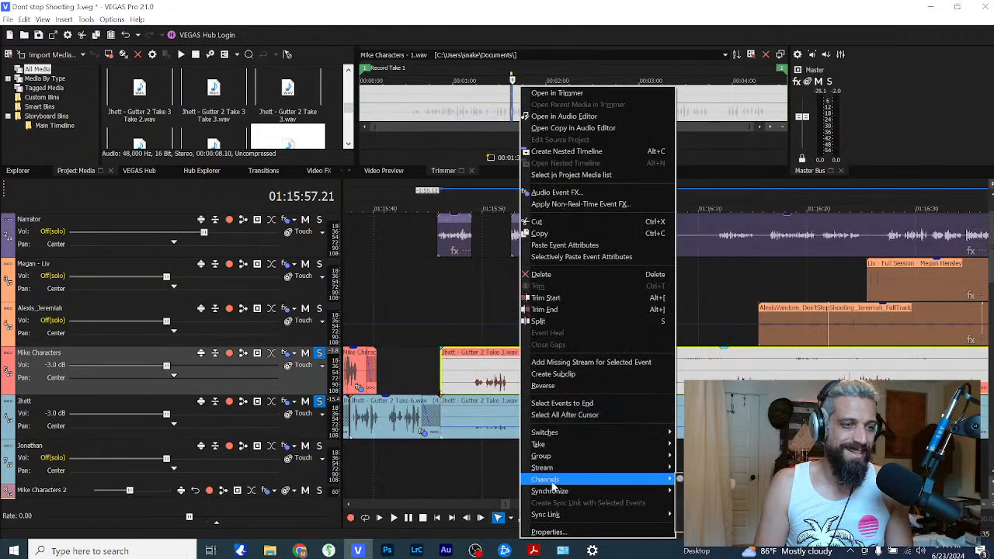
pyautogui.click(532, 378)
pyautogui.rightClick(531, 378)
pyautogui.press('w')
pyautogui.press('n')
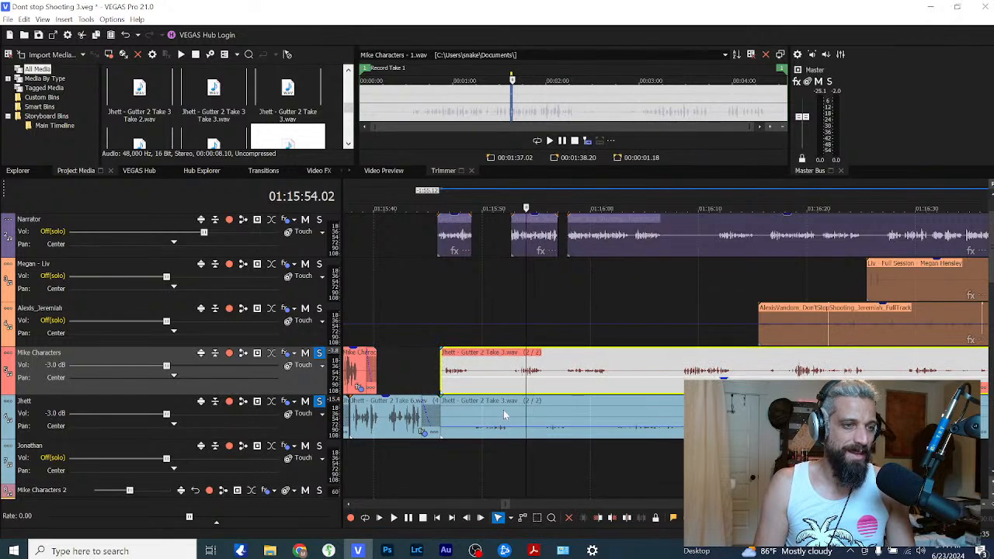
# Step: Play the two takes together from just before their start and lower the gain of the Mike Characters copy
pyautogui.rightClick(506, 415)
pyautogui.click(427, 359)
pyautogui.press('space')
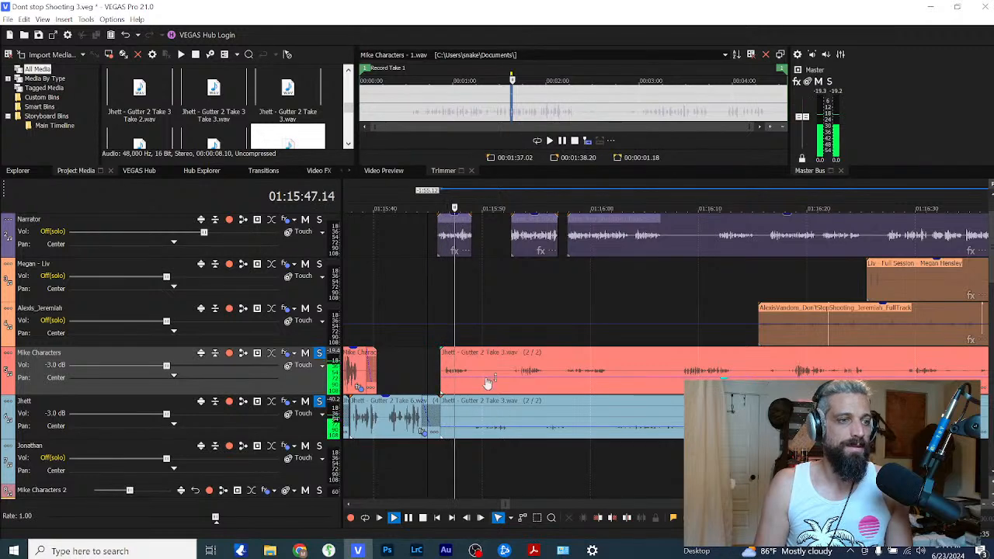
pyautogui.moveTo(488, 378); pyautogui.dragTo(489, 387)
pyautogui.click(422, 431)
pyautogui.press('space')
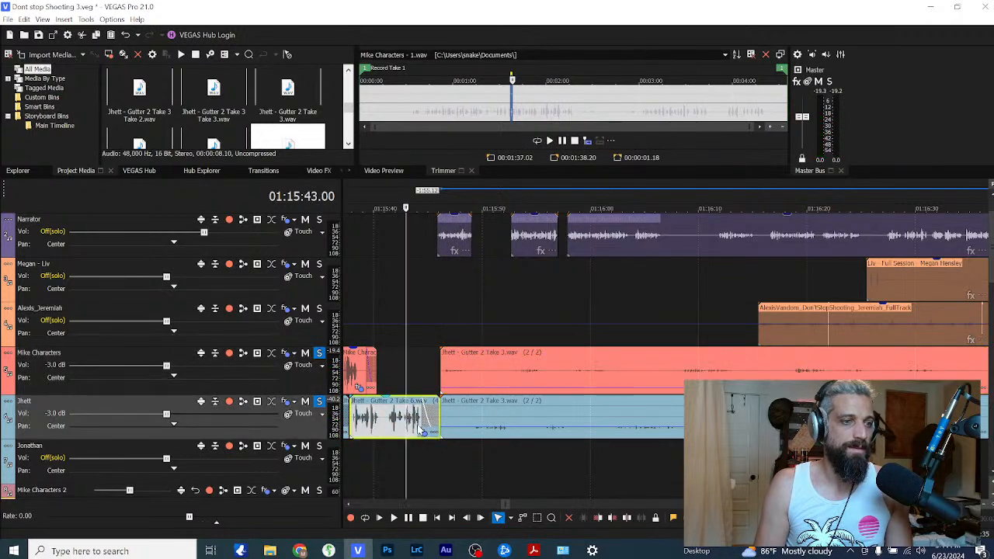
# Step: Try to paste all attributes of the preceding Jhett - Gutter 2 Take 6.wav event onto both long Gutter 2 Take 3.wav events
pyautogui.click(510, 377)
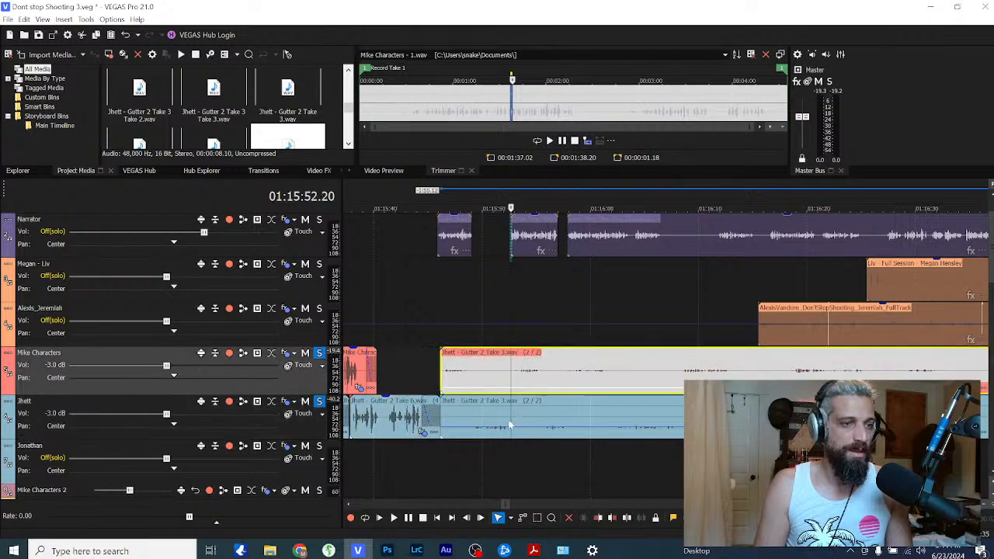
pyautogui.rightClick(520, 377)
pyautogui.click(567, 247)
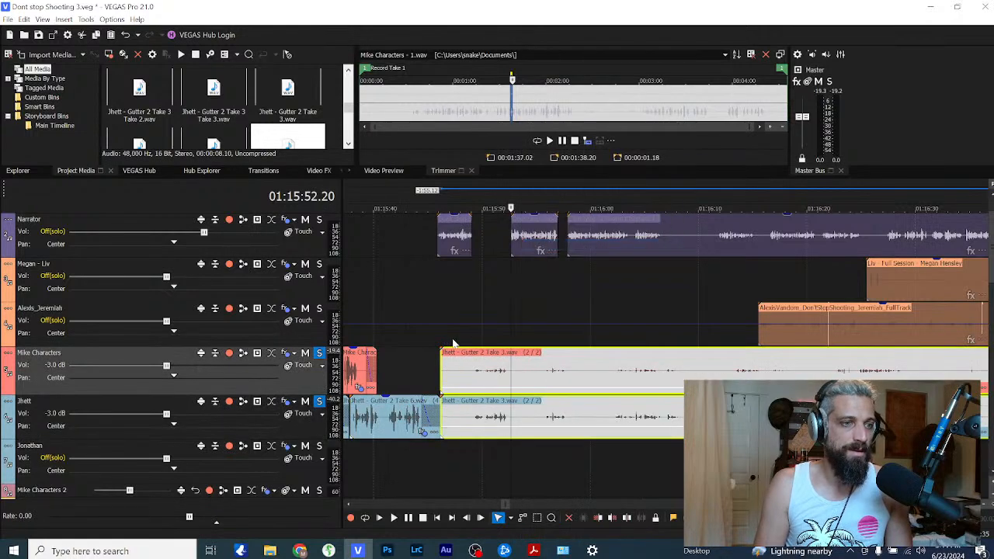
# Step: Selectively paste only the copied audio event effects and effect keyframes onto the Gutter 2 Take 3.wav event on the Mike Characters track
pyautogui.click(498, 372)
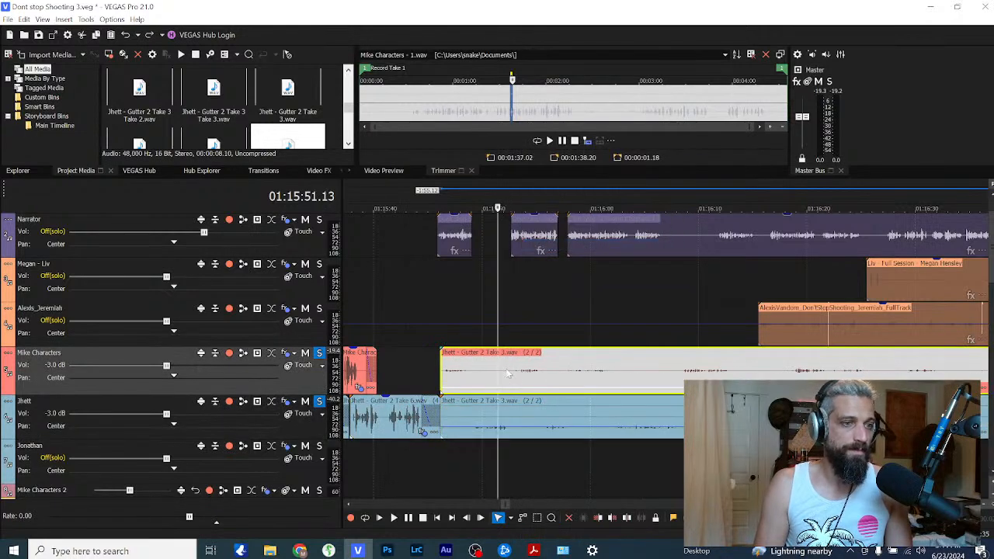
pyautogui.rightClick(508, 372)
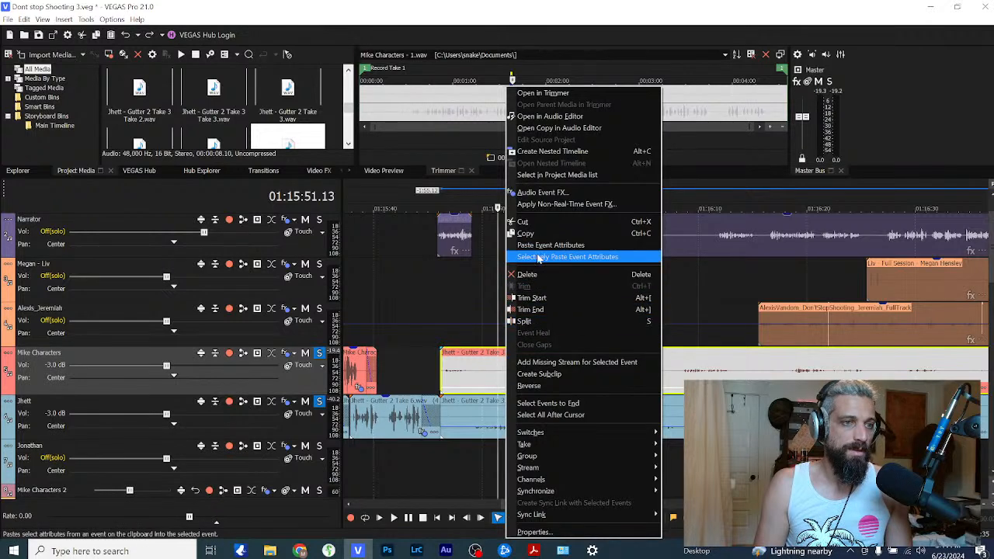
pyautogui.click(563, 256)
pyautogui.click(554, 342)
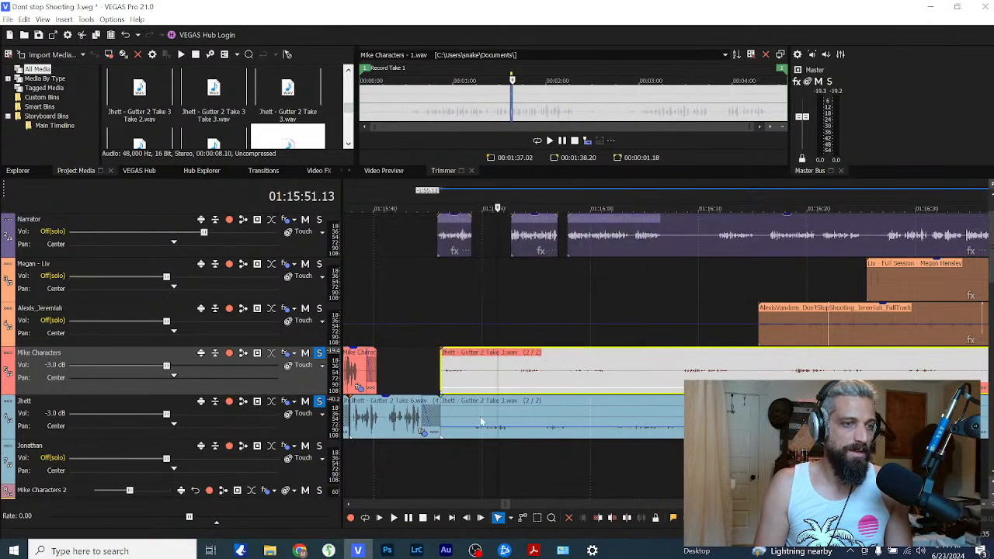
# Step: Selectively paste only the audio event effects and effect keyframes onto the Jhett track's Gutter 2 Take 3.wav event and play from about 01:15:46
pyautogui.click(486, 420)
pyautogui.rightClick(490, 420)
pyautogui.click(543, 257)
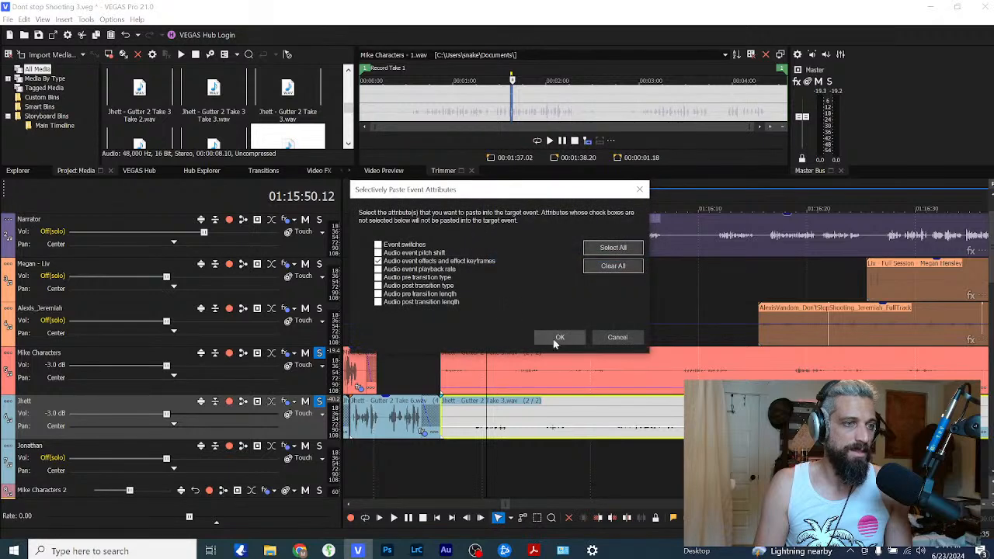
pyautogui.click(557, 340)
pyautogui.press('space')
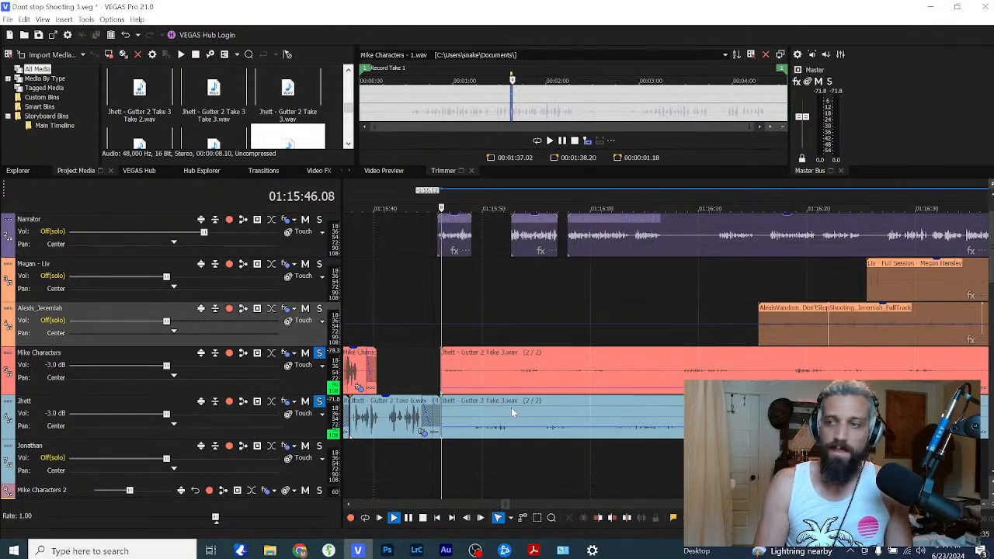
pyautogui.press('space')
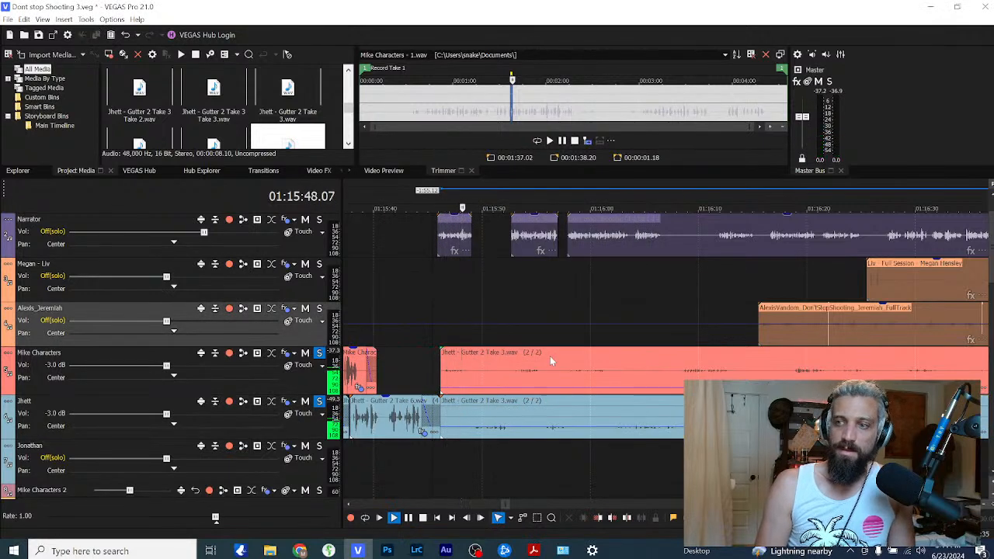
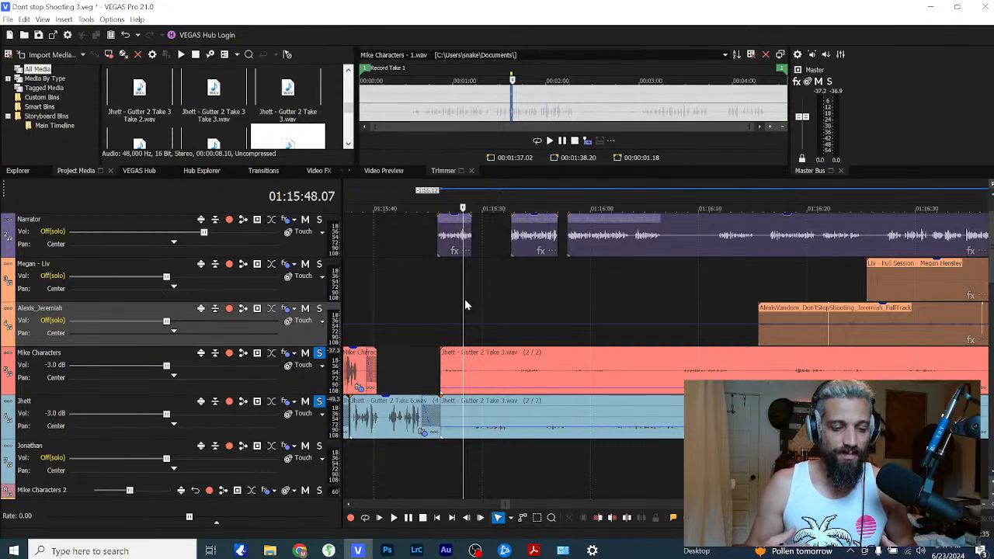
# Step: Play back the soloed Mike Characters and Jhett tracks from about 01:15:41
pyautogui.click(421, 311)
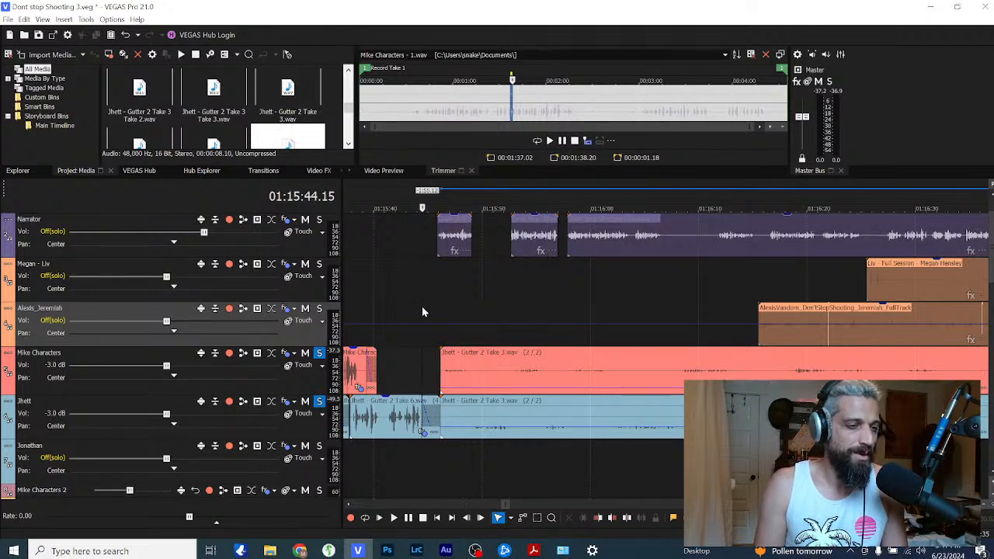
pyautogui.click(392, 291)
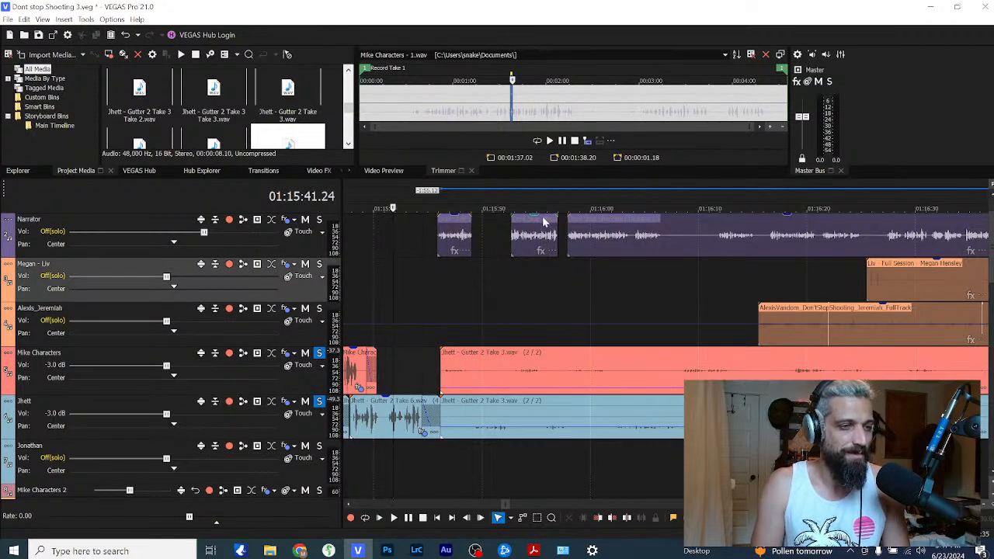
pyautogui.press('space')
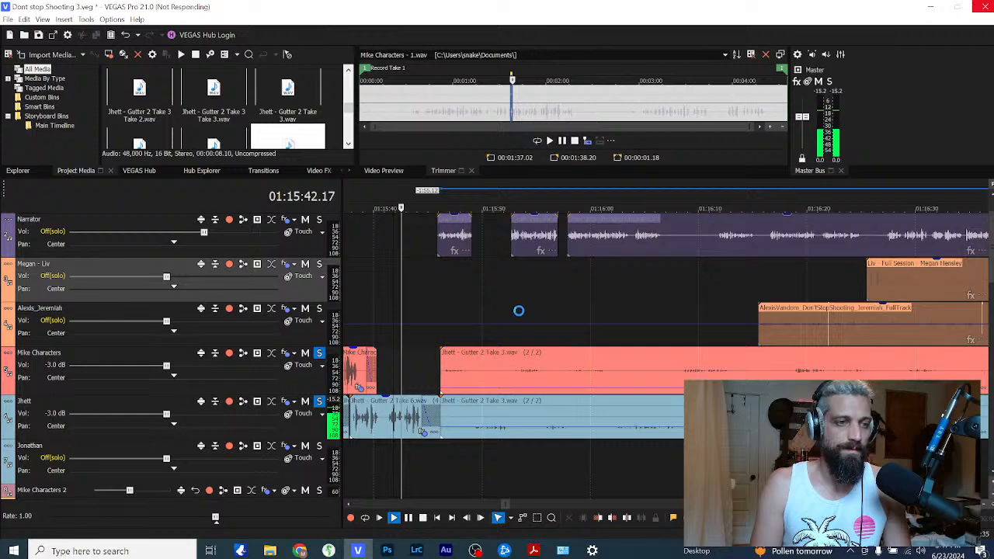
pyautogui.scroll(-1, 489, 347)
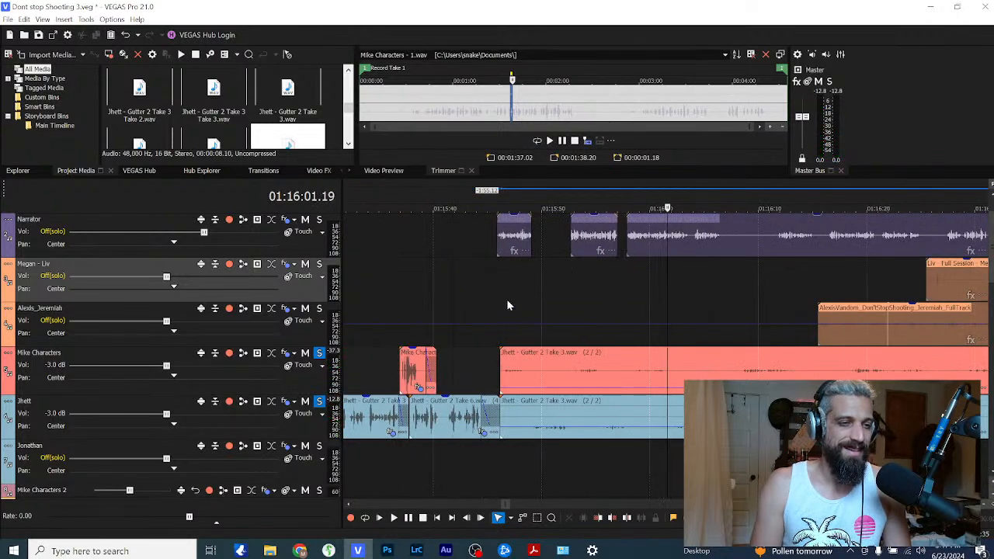
pyautogui.press('space')
# Step: Turn off solo on the Mike Characters and Jhett tracks and play the full mix from about 01:15:45
pyautogui.click(318, 353)
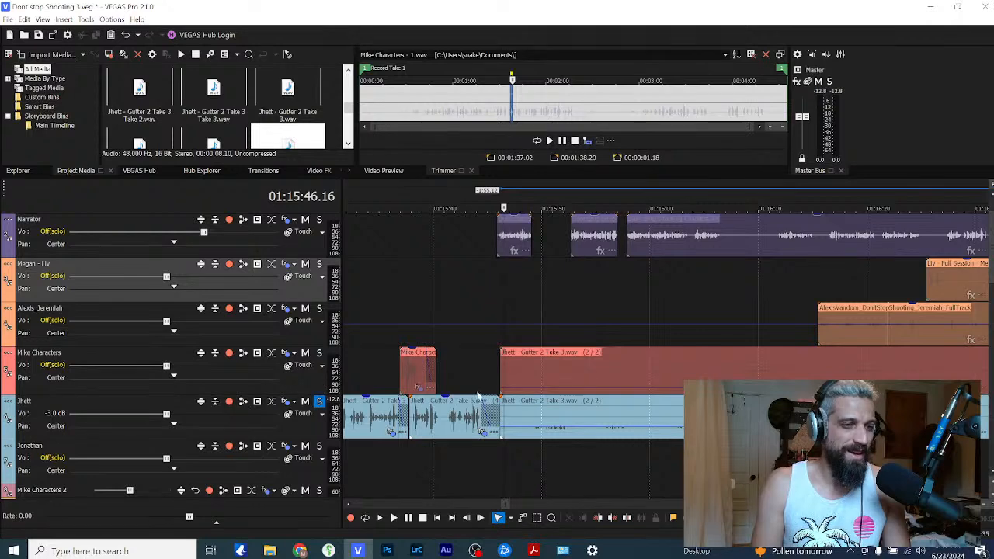
pyautogui.click(318, 401)
pyautogui.click(580, 392)
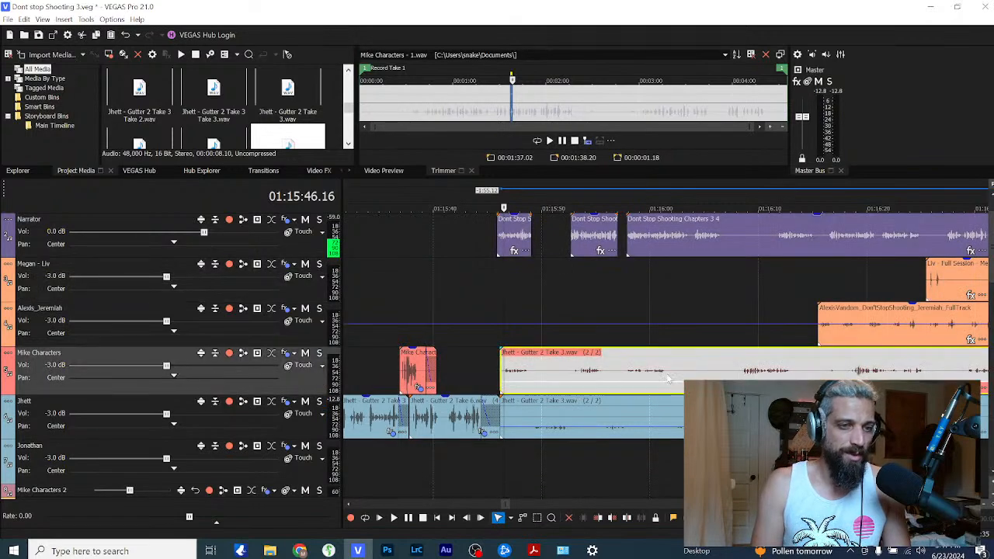
pyautogui.click(542, 378)
pyautogui.scroll(2, 542, 378)
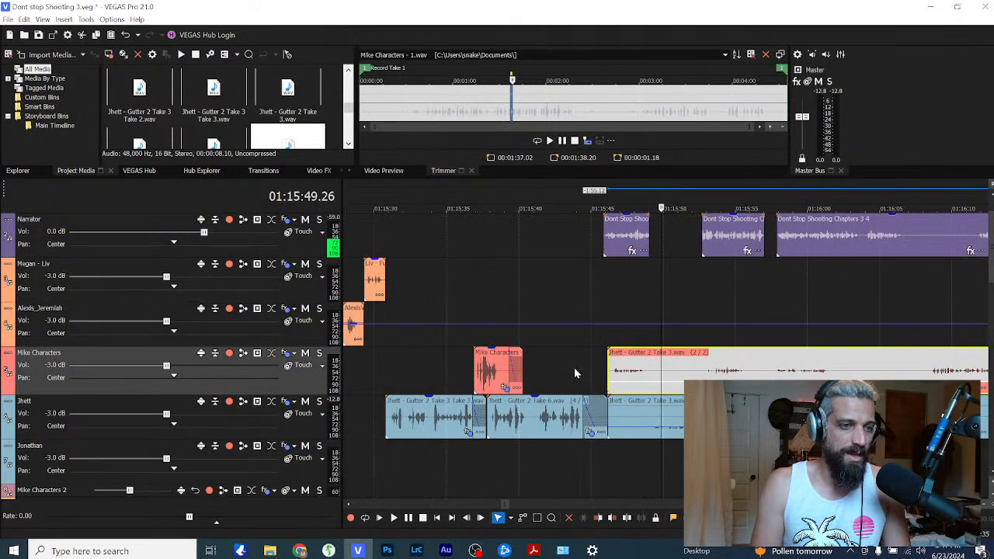
pyautogui.click(595, 370)
pyautogui.press('space')
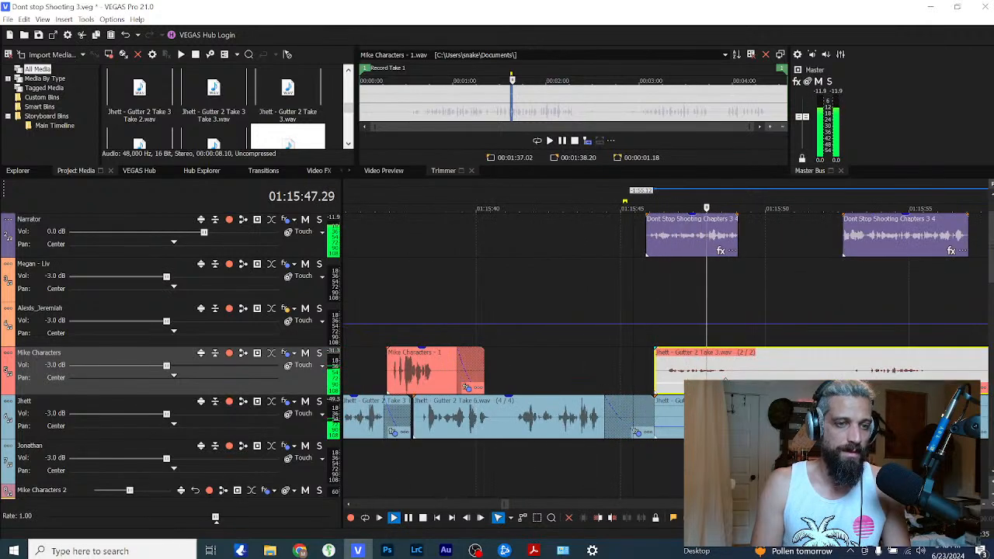
# Step: Remove the fade-out at the end of the Gutter 2 Take 6 clip on the Jhett track and play the transition
pyautogui.moveTo(637, 431); pyautogui.dragTo(654, 408)
pyautogui.click(652, 392)
pyautogui.press('space')
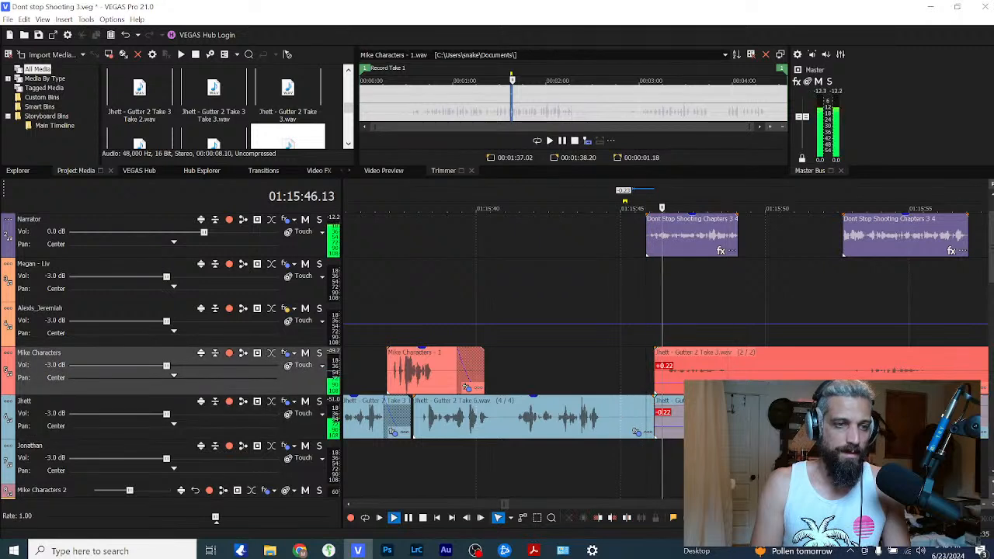
# Step: Move the Gutter 2 Take 3 clips on the Mike Characters and Jhett tracks about 1.4 seconds later and play the result
pyautogui.moveTo(763, 367); pyautogui.dragTo(808, 365)
pyautogui.moveTo(668, 416); pyautogui.dragTo(707, 411)
pyautogui.click(707, 339)
pyautogui.press('space')
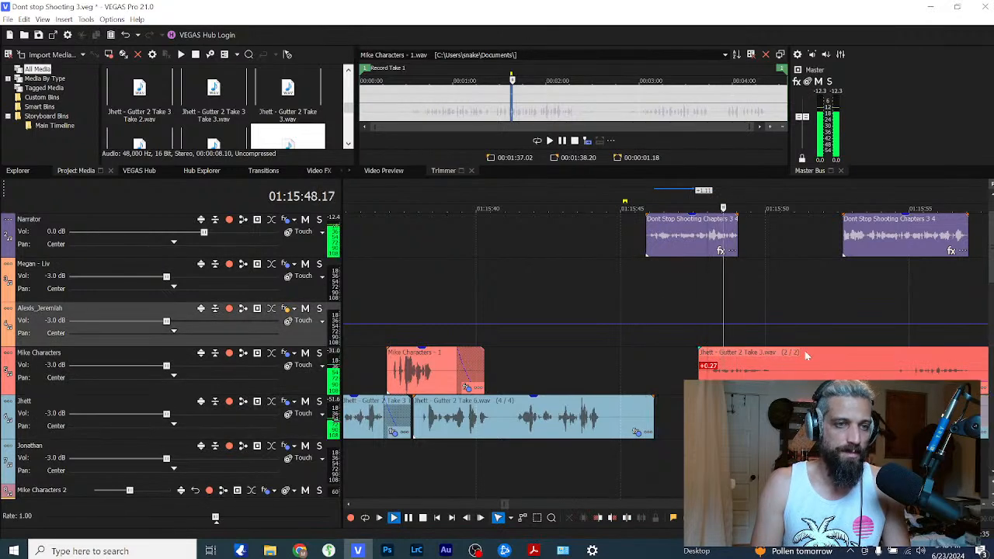
pyautogui.scroll(-1, 764, 358)
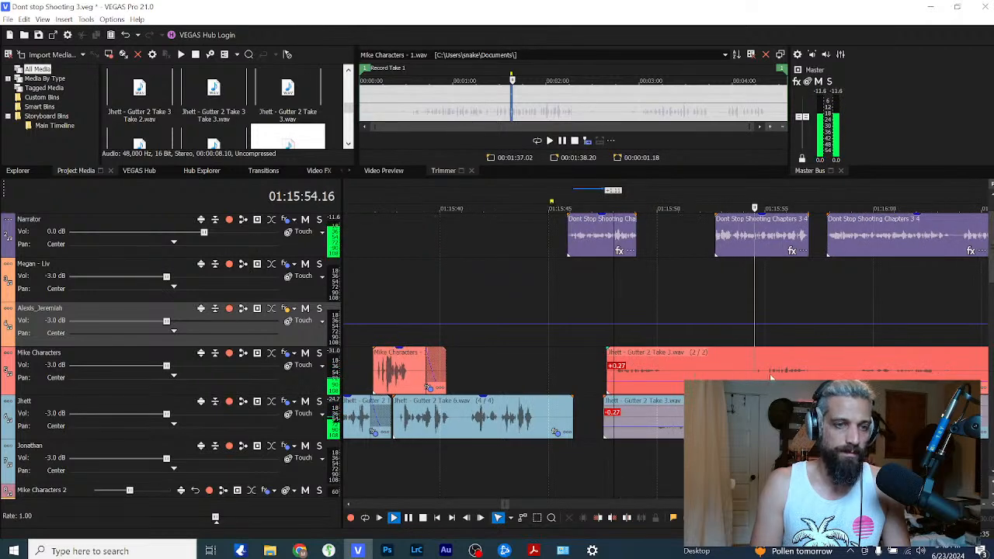
# Step: Split the Take 3 clip on Mike Characters at about 01:15:54 and shift the second part earlier so it overlaps the first
pyautogui.click(750, 378)
pyautogui.press('space')
pyautogui.press('s')
pyautogui.moveTo(752, 373); pyautogui.dragTo(718, 371)
pyautogui.click(686, 377)
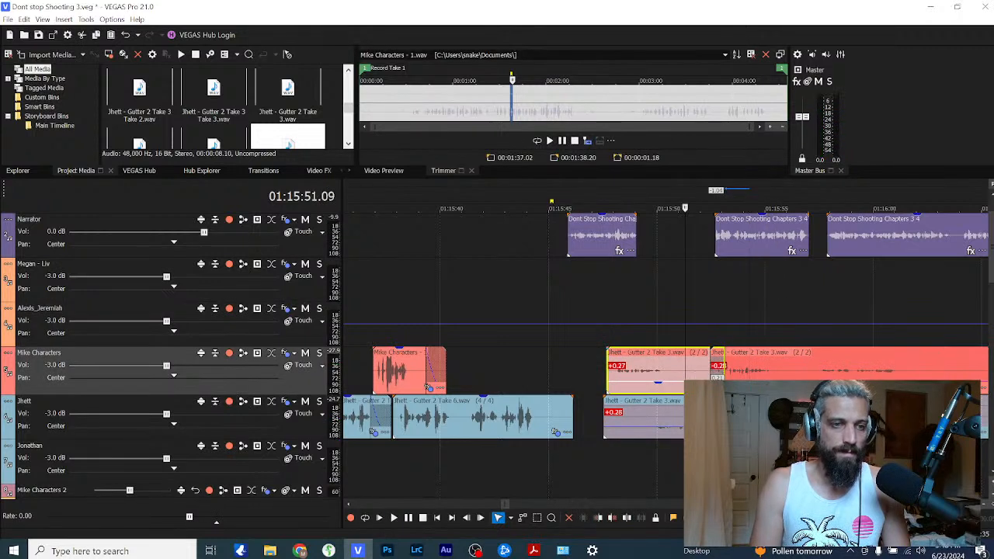
pyautogui.press('space')
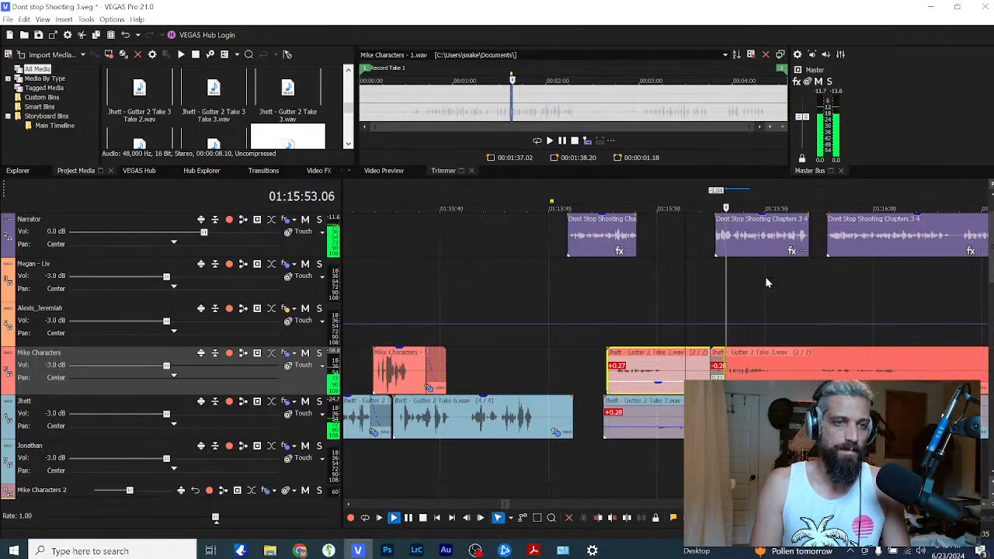
pyautogui.press('space')
# Step: Split the Take 3 clips on the Mike Characters and Jhett tracks at 01:15:56.10
pyautogui.click(772, 377)
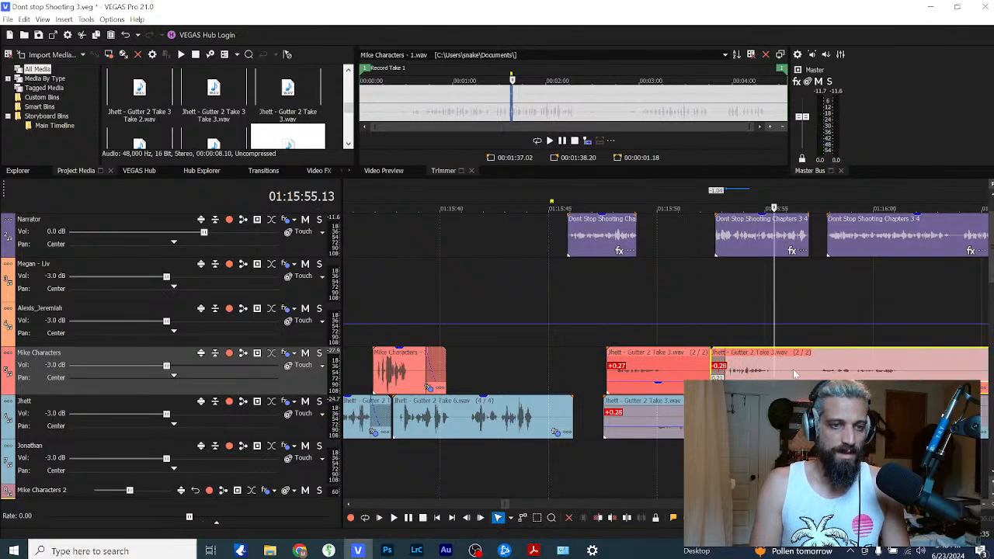
pyautogui.click(793, 371)
pyautogui.press('s')
pyautogui.click(793, 418)
pyautogui.press('s')
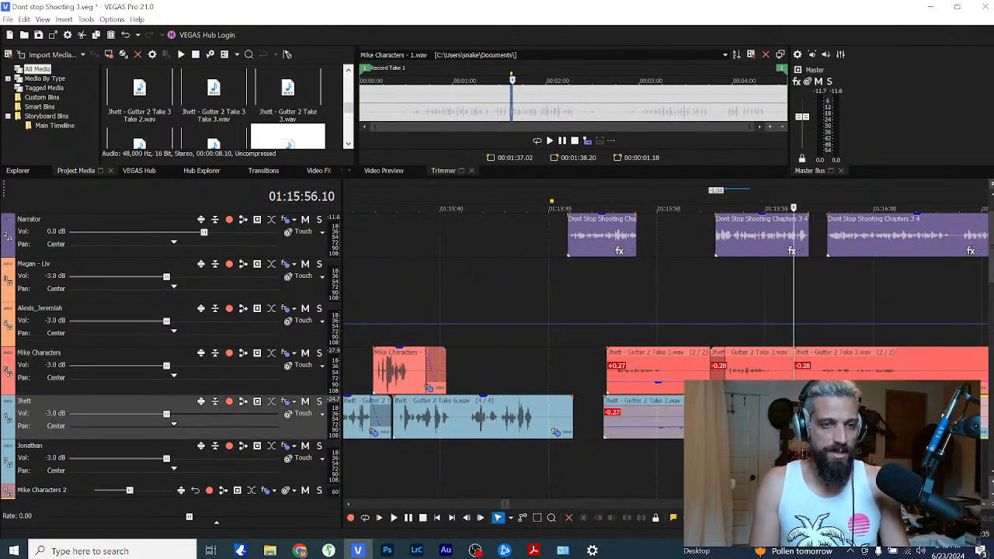
# Step: Move the split-off Jhett Take 3 section later and delete the Mike Characters section after 01:15:56.10
pyautogui.moveTo(823, 417); pyautogui.dragTo(791, 417)
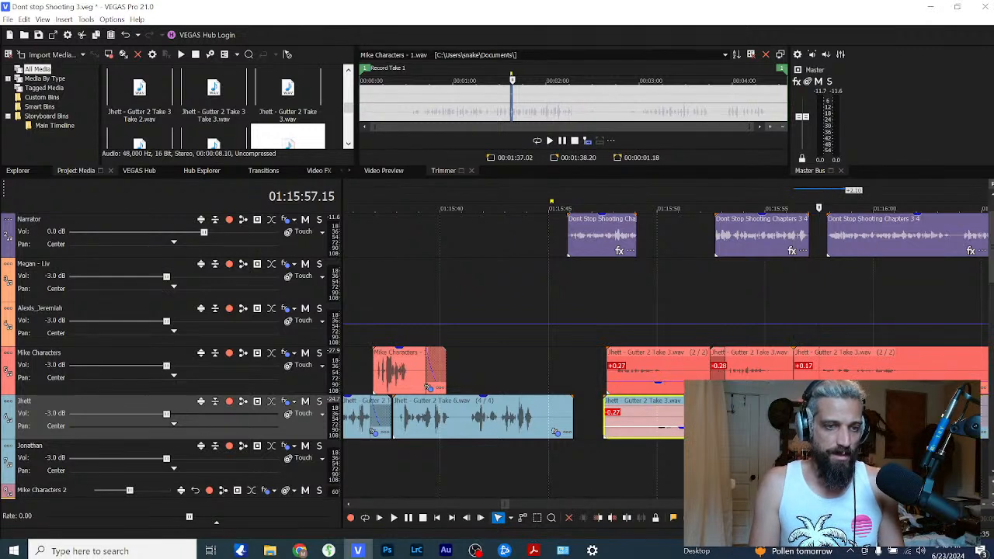
pyautogui.moveTo(857, 418); pyautogui.dragTo(760, 417)
pyautogui.moveTo(844, 418); pyautogui.dragTo(866, 417)
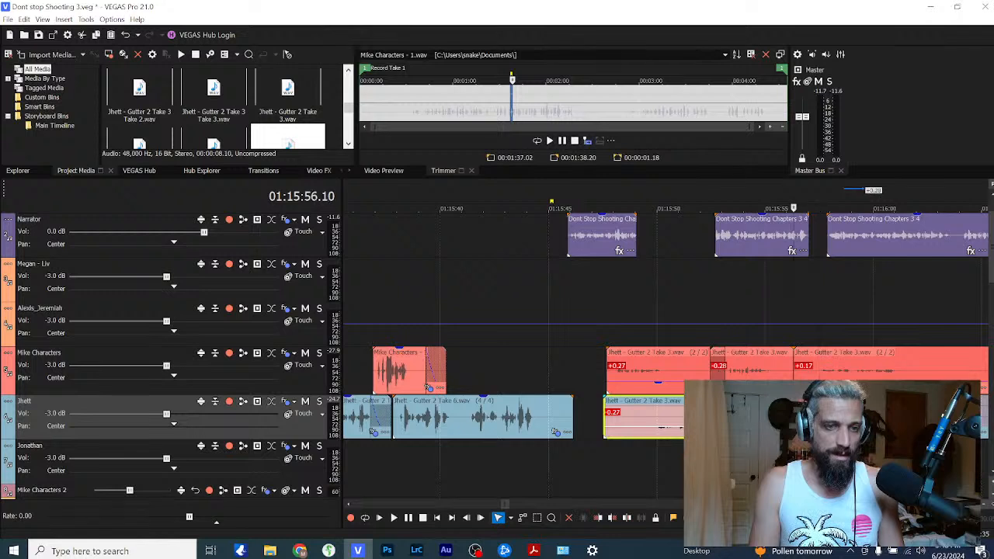
pyautogui.click(862, 418)
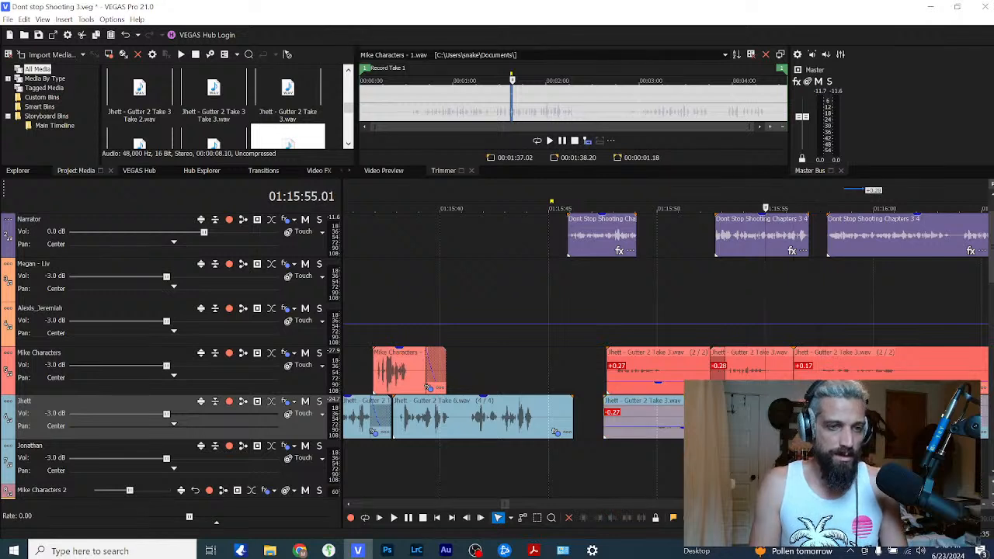
pyautogui.click(800, 376)
pyautogui.press('Delete')
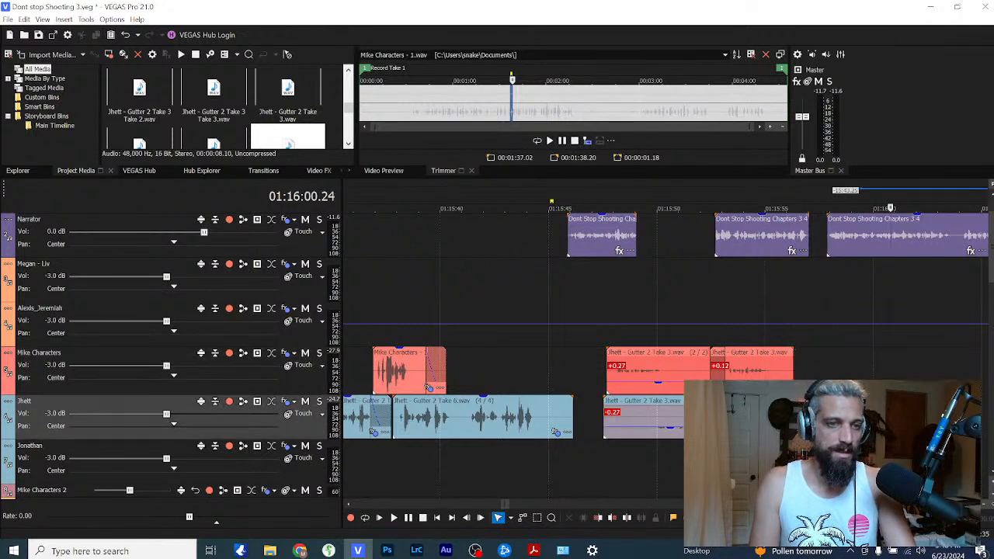
# Step: Add a fade-out to the last Take 3 clip on Mike Characters and play from about 01:15:47
pyautogui.click(744, 376)
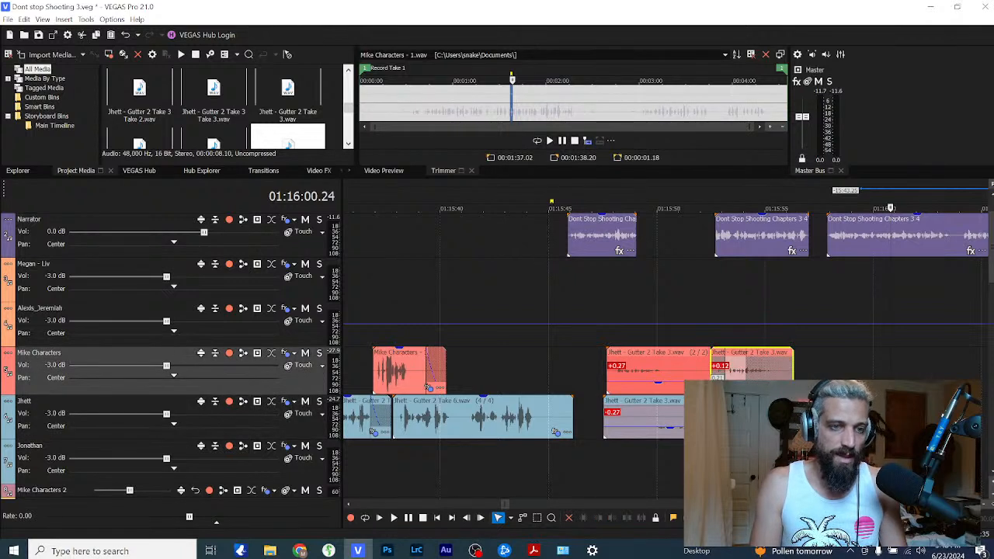
pyautogui.click(747, 418)
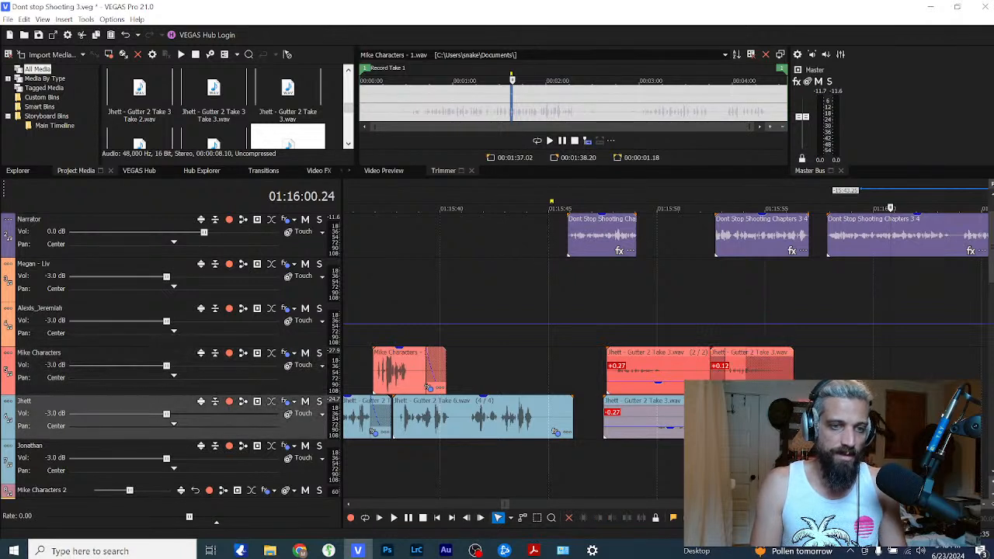
pyautogui.click(600, 334)
pyautogui.press('space')
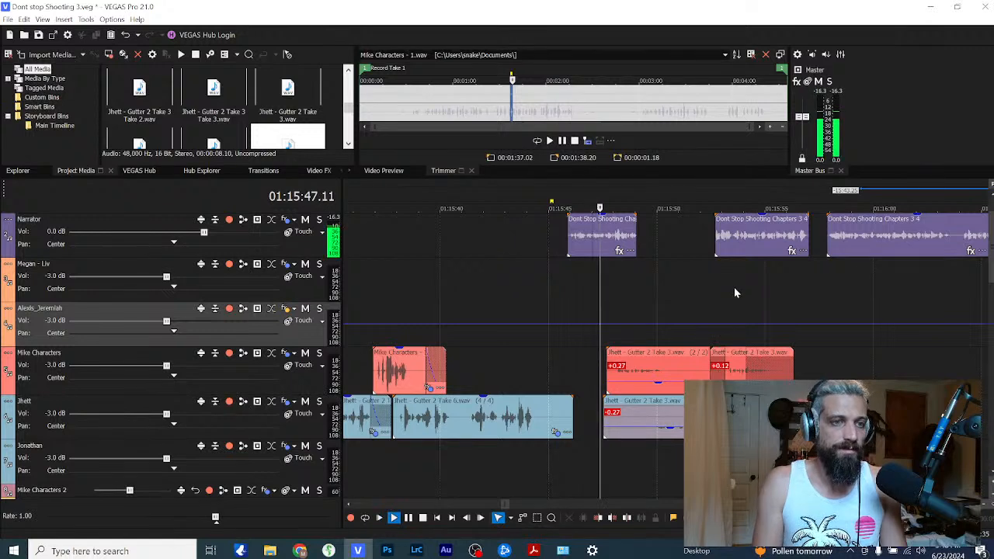
# Step: Move the Narrator clips after 01:15:52 and the split-off Jhett section about 4 seconds later and earlier respectively, while playing the mix
pyautogui.moveTo(753, 250); pyautogui.dragTo(843, 252)
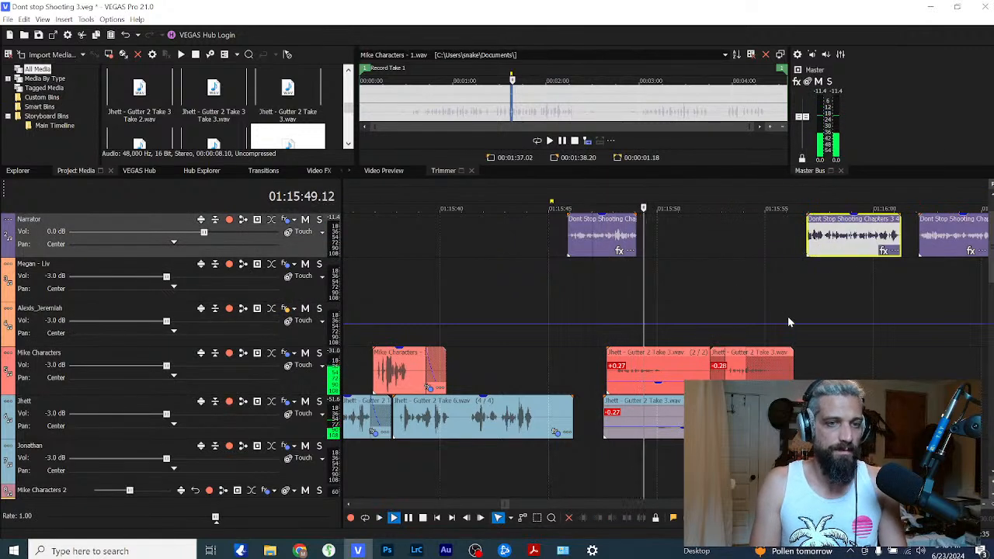
pyautogui.moveTo(843, 418); pyautogui.dragTo(756, 418)
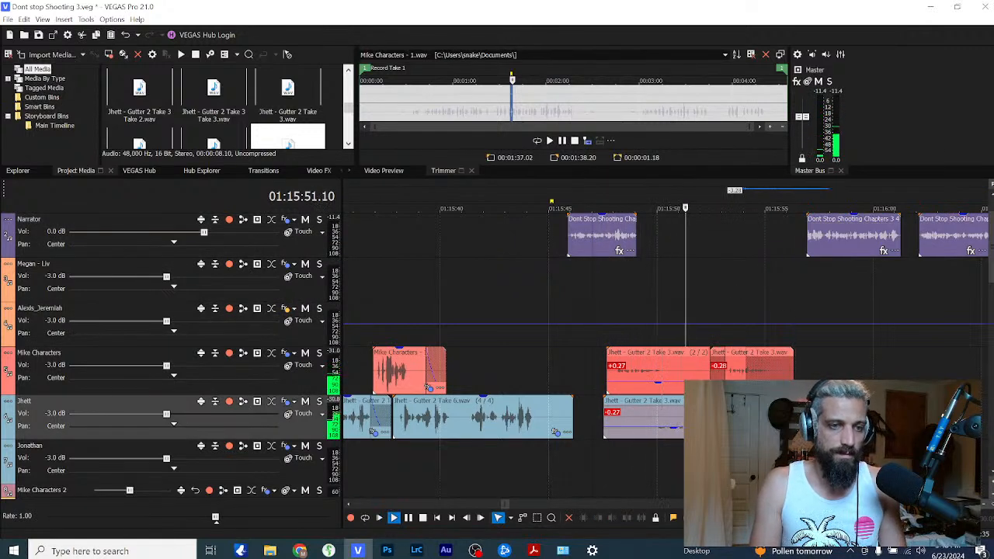
pyautogui.click(674, 386)
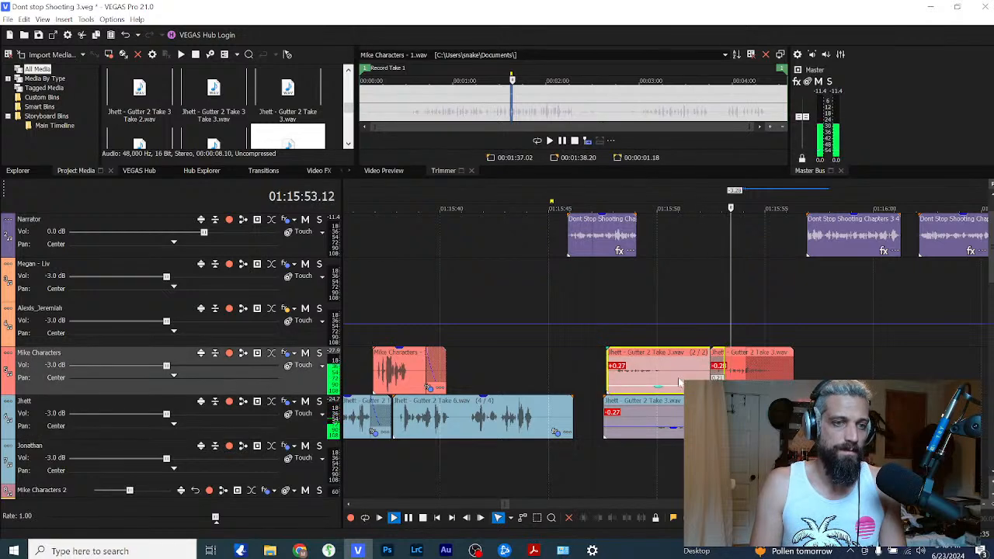
pyautogui.click(748, 378)
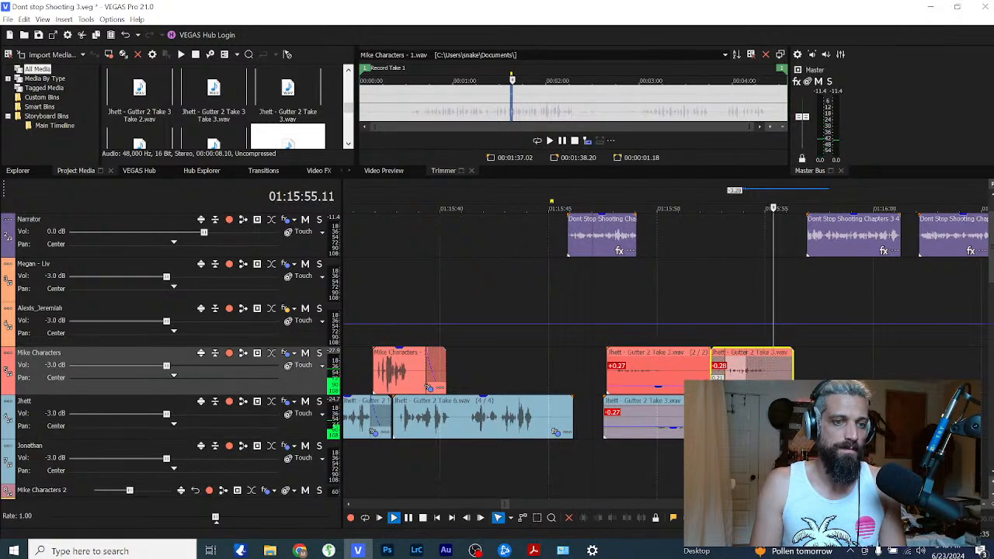
pyautogui.scroll(-1, 805, 361)
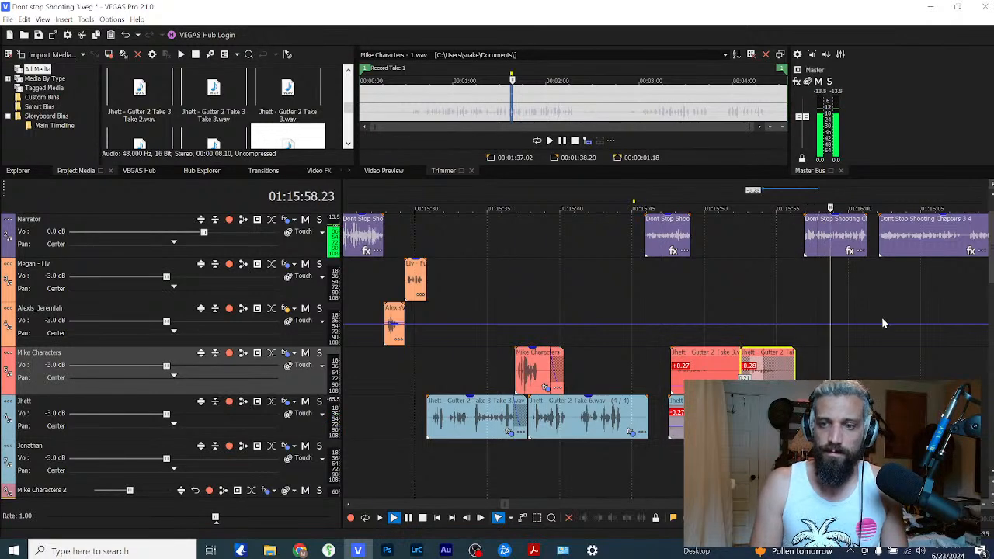
# Step: Move the Narrator clip at about 01:15:57 roughly 5.7 seconds earlier and start playback before it
pyautogui.press('Return')
pyautogui.moveTo(813, 248); pyautogui.dragTo(732, 249)
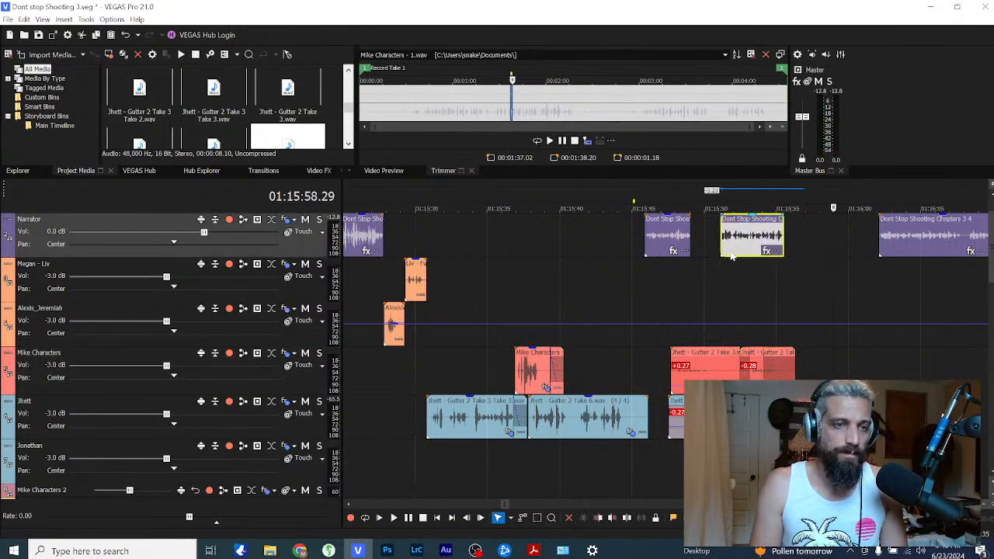
pyautogui.click(685, 272)
pyautogui.press('space')
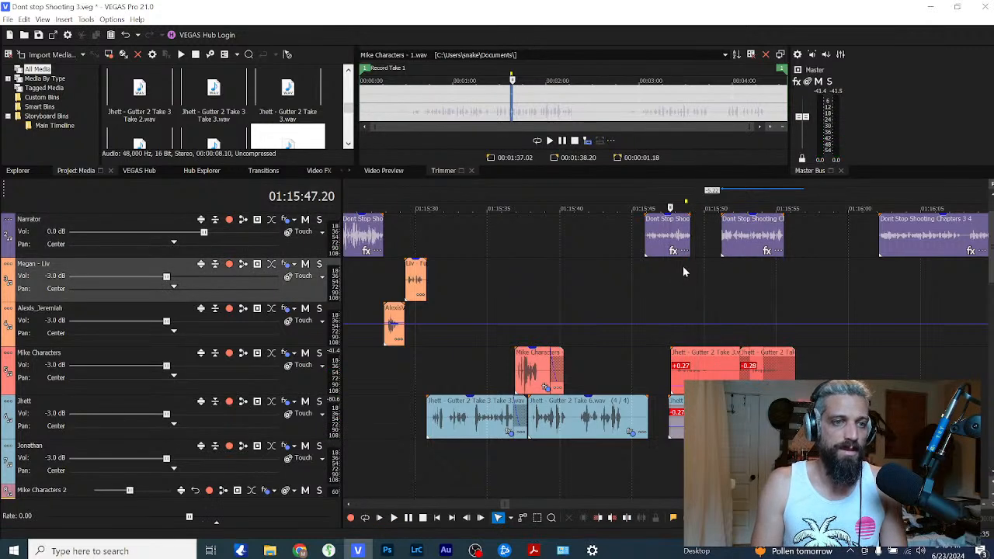
# Step: Play the overlapping Take 3 clips and add a timeline marker named "Improv" at 01:15:49.27
pyautogui.scroll(2, 712, 292)
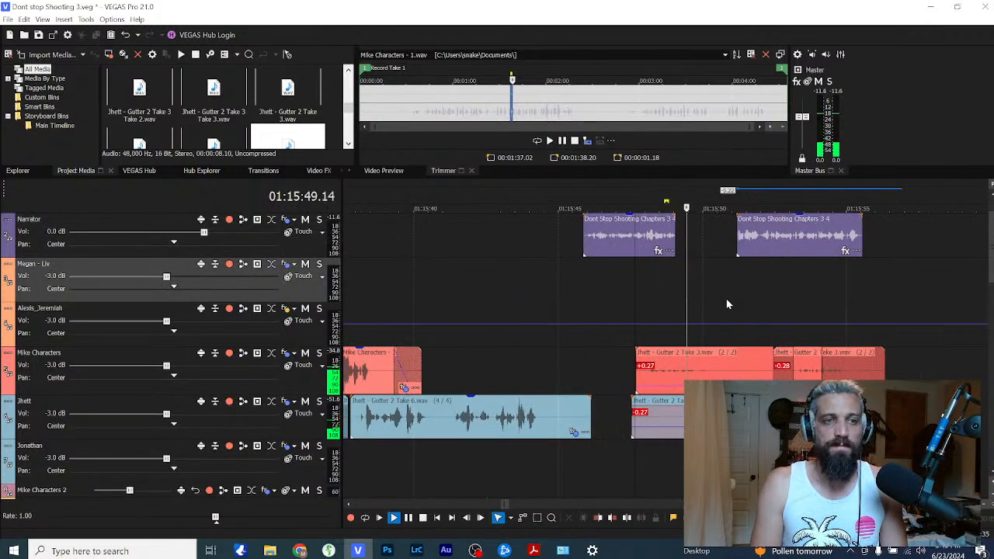
pyautogui.scroll(-2, 726, 305)
pyautogui.click(669, 369)
pyautogui.press('space')
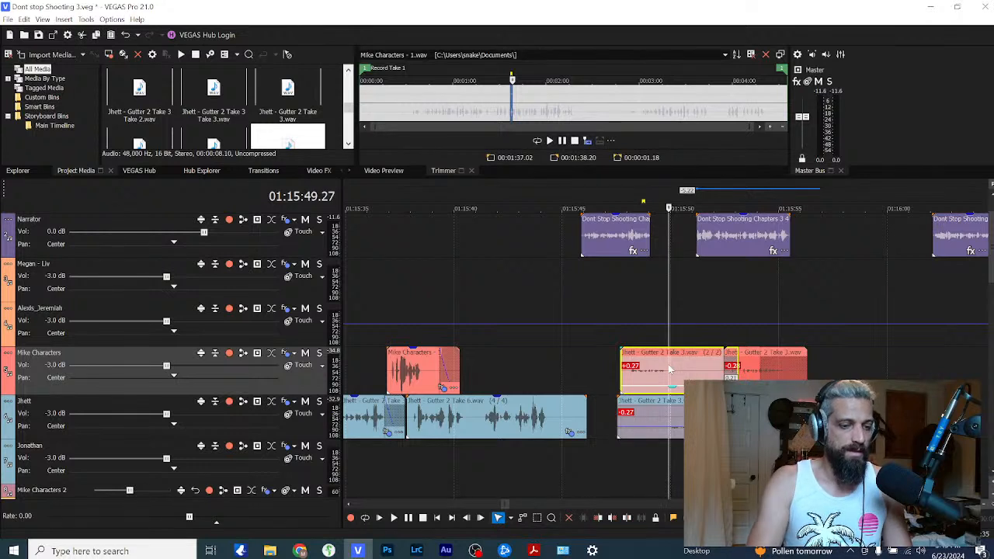
pyautogui.press('m')
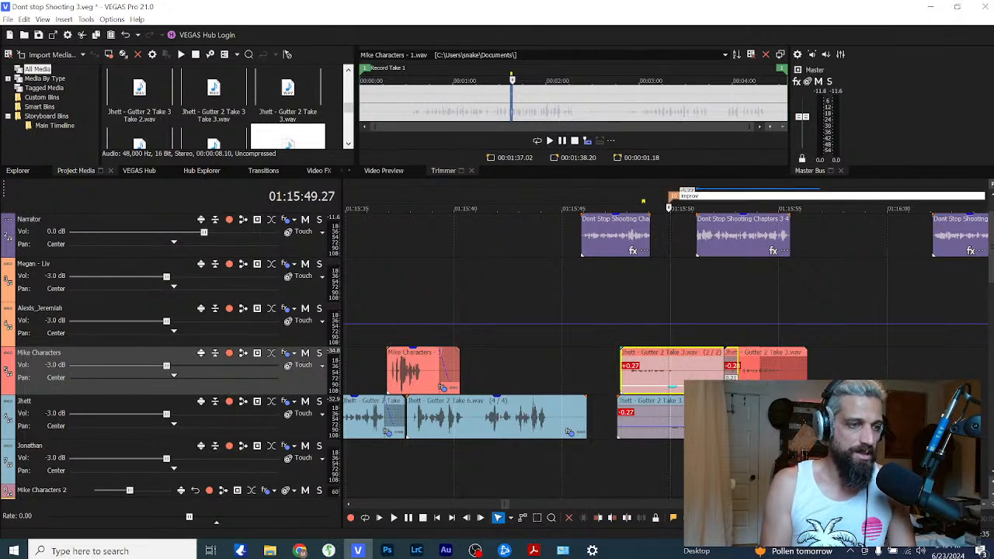
# Step: Play the edited dialogue from about 01:15:37 and again from the start of the Take 3 clips
pyautogui.click(403, 340)
pyautogui.press('space')
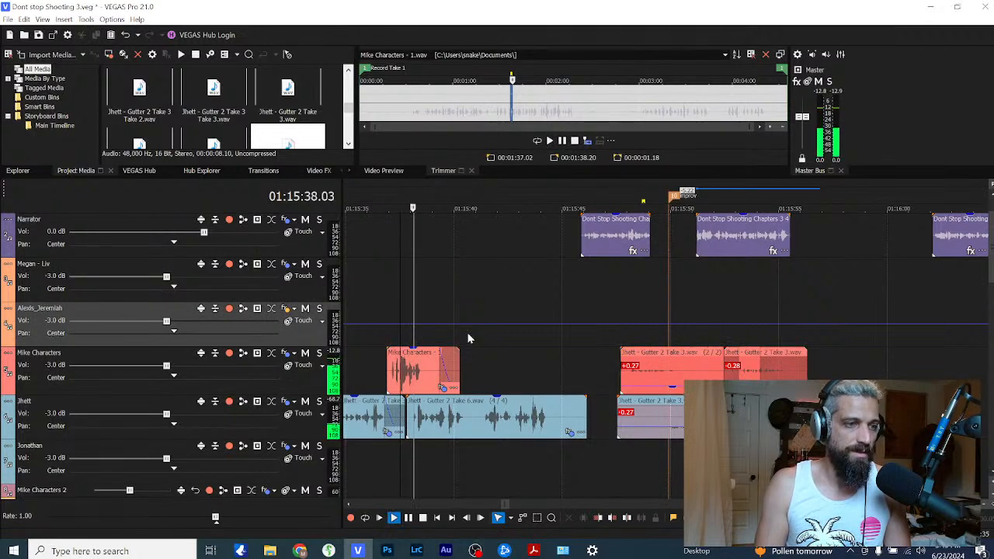
pyautogui.click(399, 339)
pyautogui.click(627, 342)
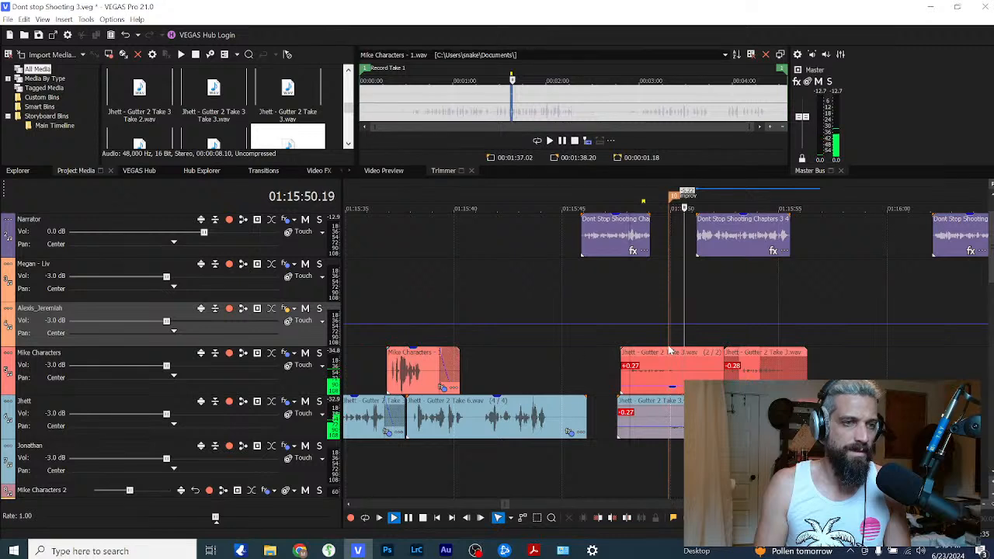
# Step: Play the dialogue from about 01:15:37 and around 01:15:51, and remove the "Improv" marker
pyautogui.click(388, 343)
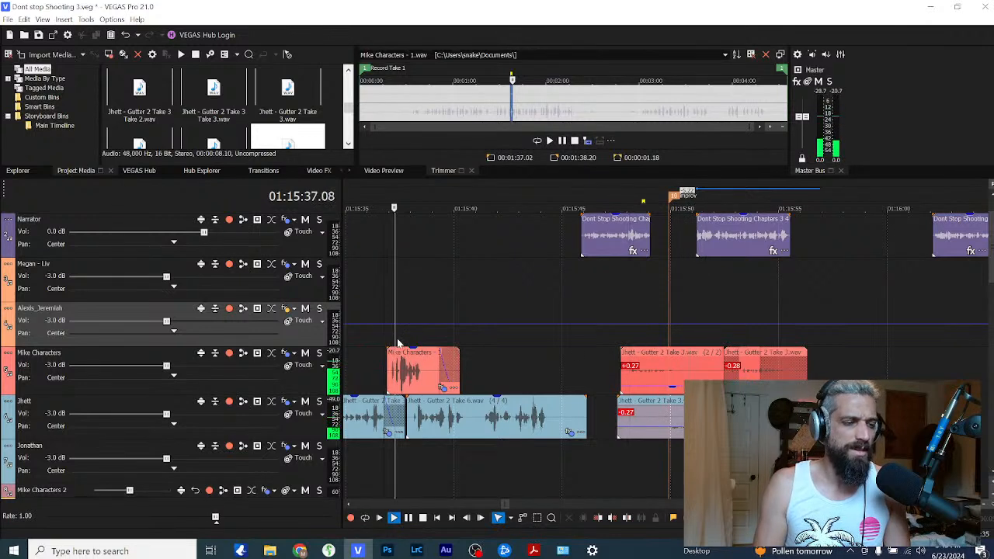
pyautogui.click(691, 334)
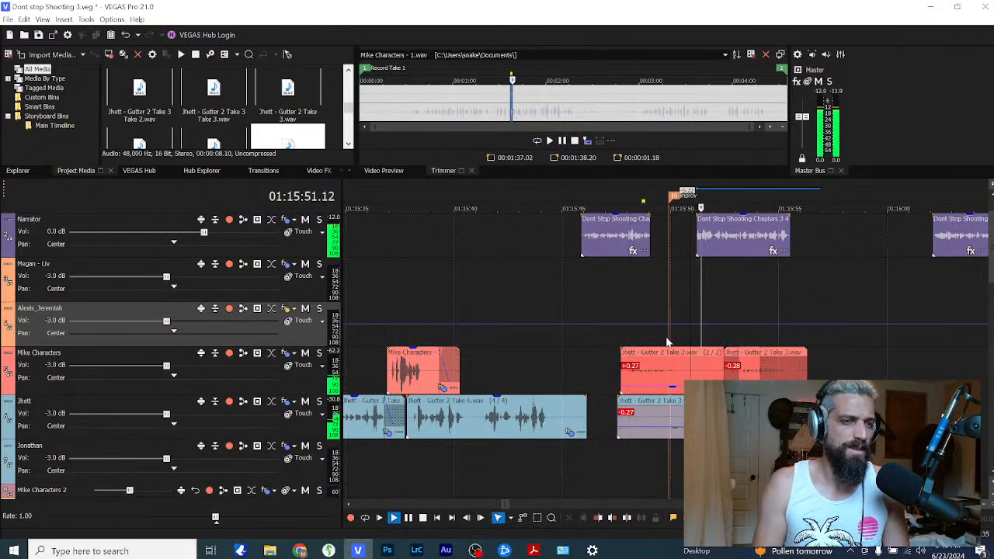
pyautogui.press('space')
pyautogui.press('space')
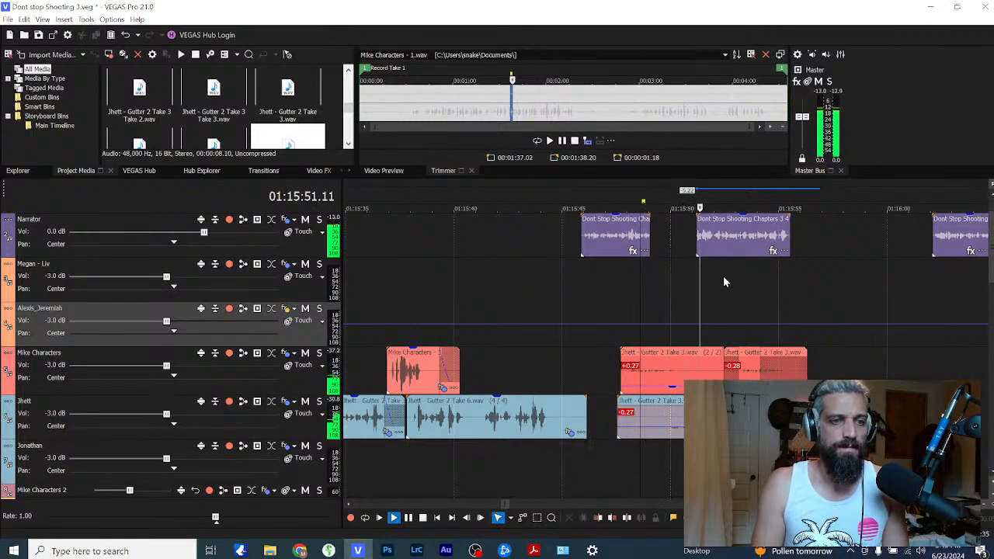
pyautogui.scroll(-2, 762, 287)
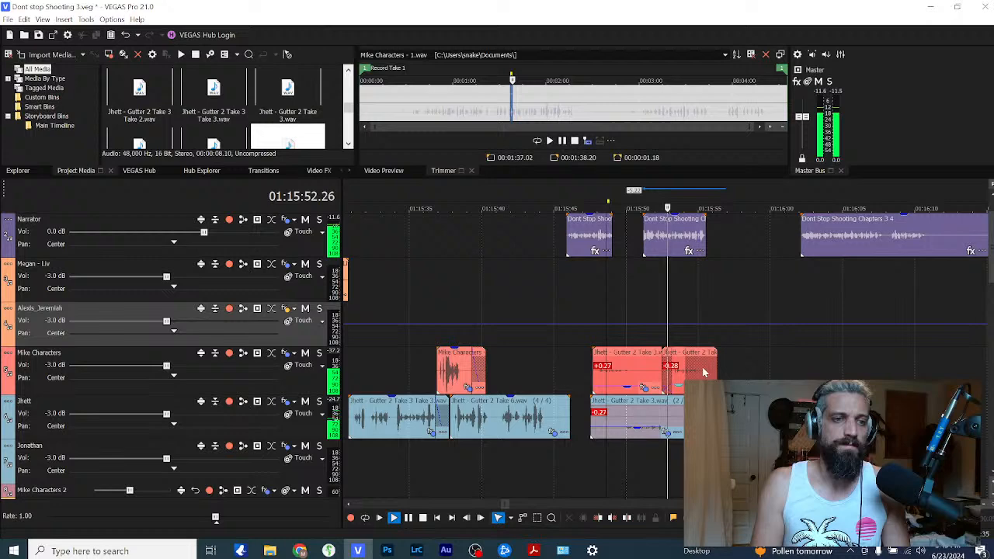
pyautogui.press('space')
# Step: Inspect the Jhett Take 3 clip's options and replay the overlapping Take 3 clips through to about 01:15:57
pyautogui.click(672, 420)
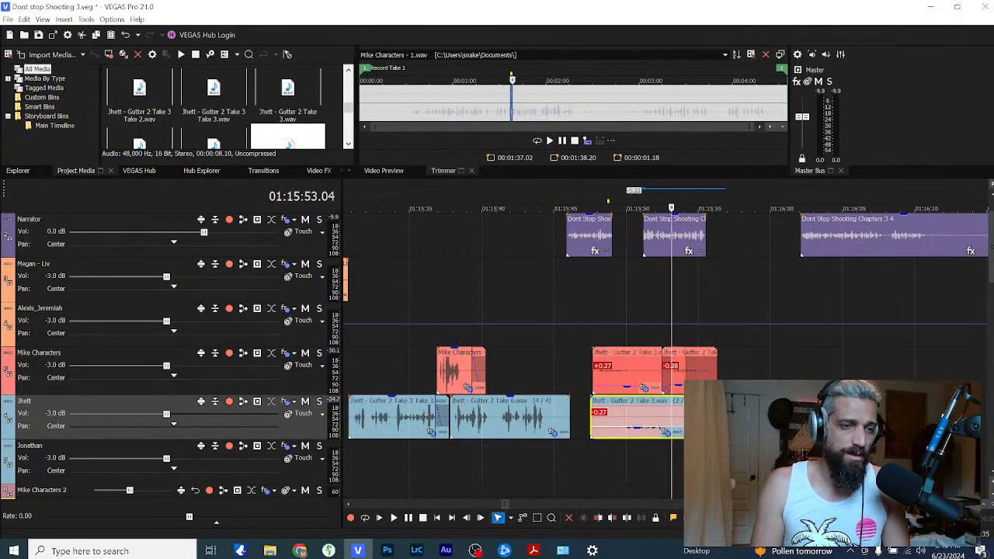
pyautogui.rightClick(707, 382)
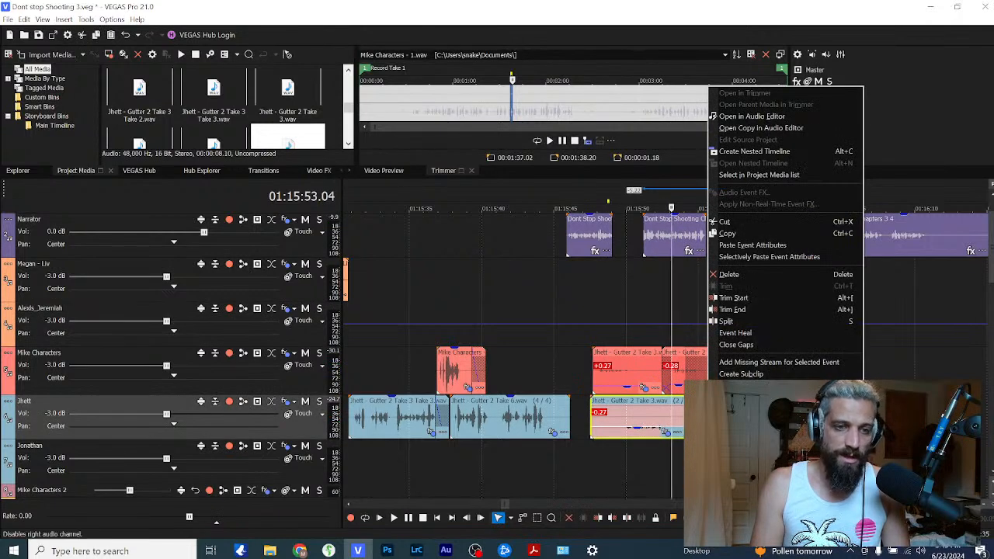
pyautogui.click(893, 462)
pyautogui.press('space')
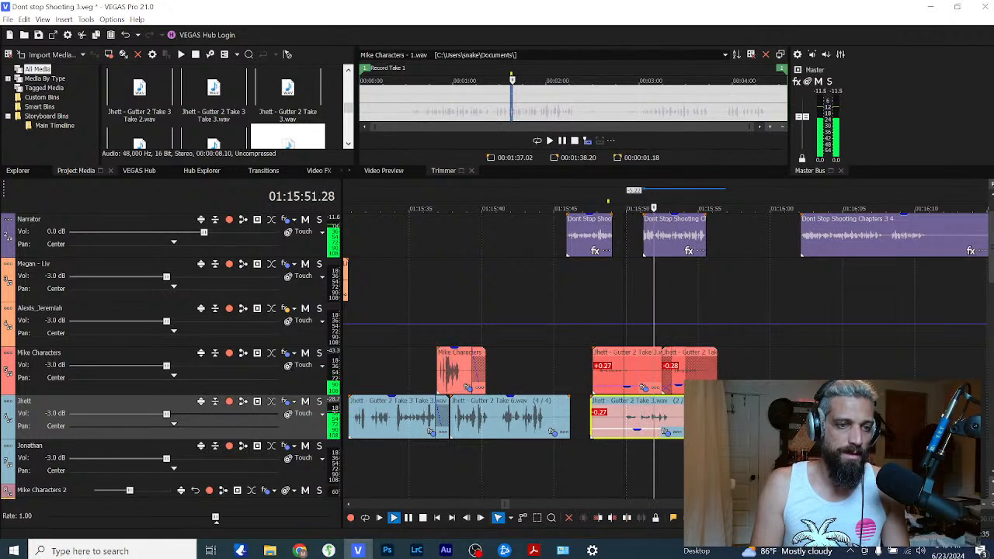
pyautogui.click(734, 427)
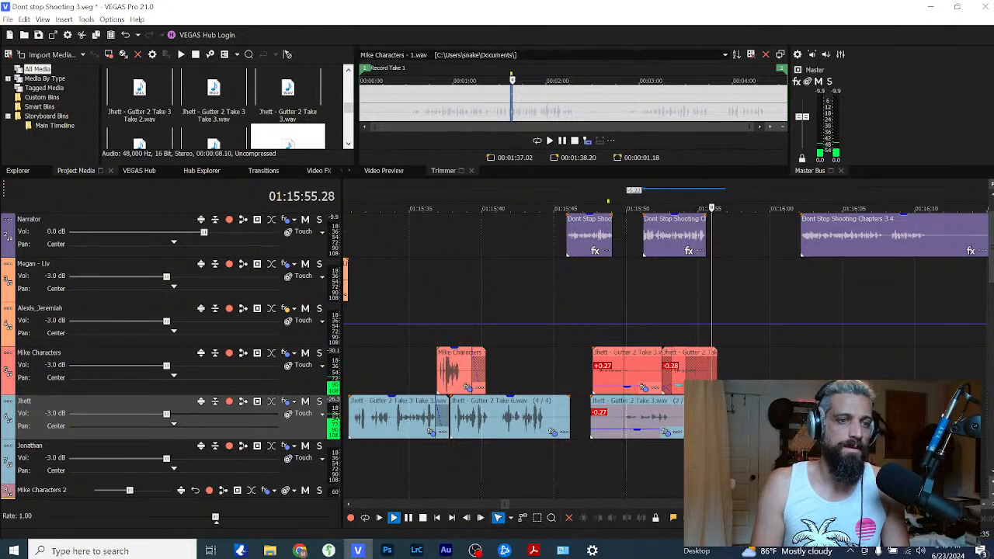
pyautogui.press('Return')
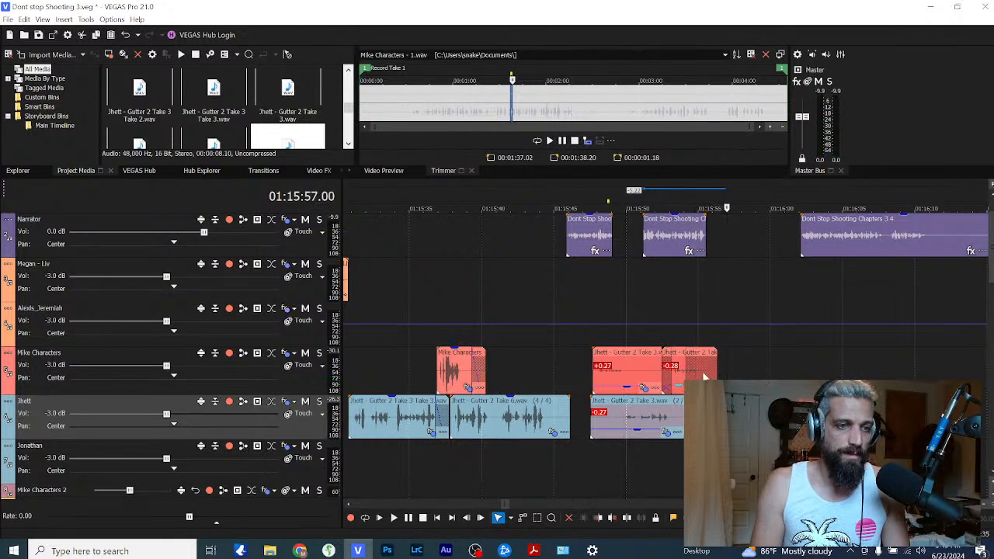
# Step: Lengthen the fade-out of the Jhett Take 3 clip and fade in the second Take 3 clip on the Mike Characters track
pyautogui.press('Delete')
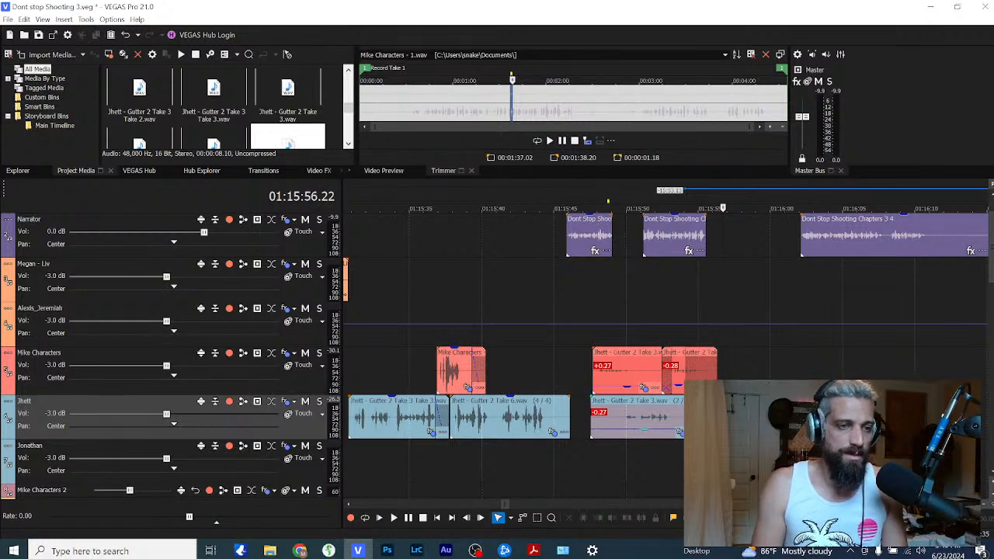
pyautogui.click(672, 425)
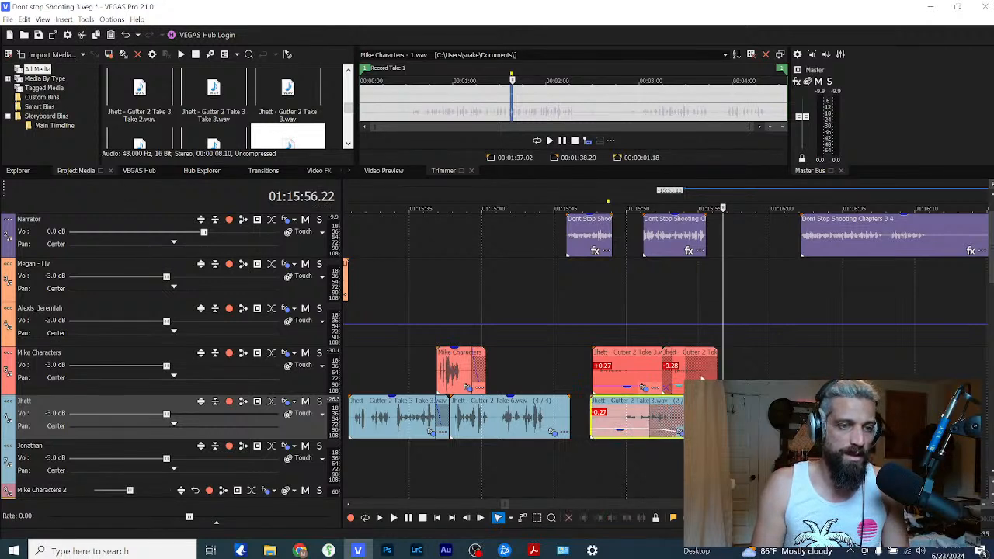
pyautogui.click(678, 384)
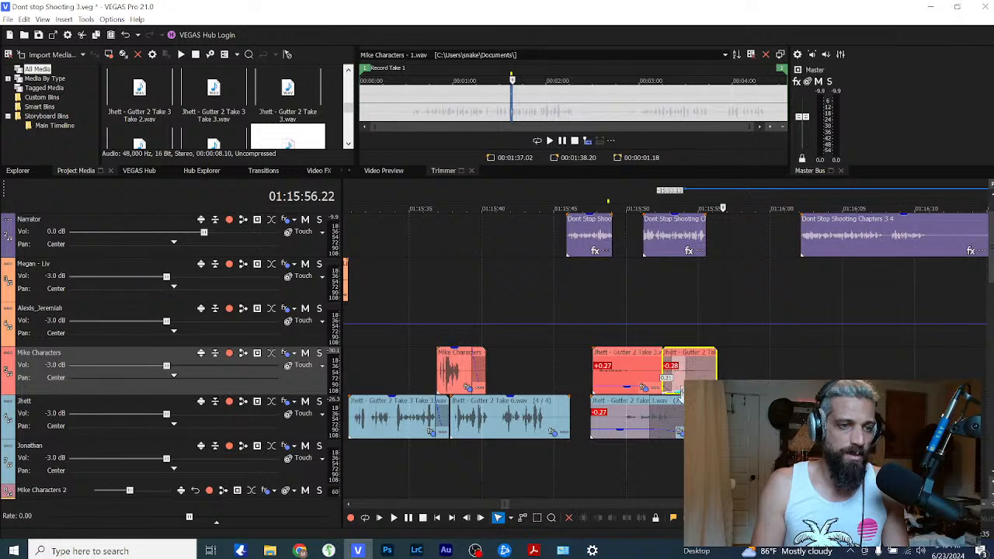
# Step: Move the Narrator clip over the Take 3 overlap 23 frames later while playing the mix from about 01:15:49
pyautogui.click(621, 326)
pyautogui.press('space')
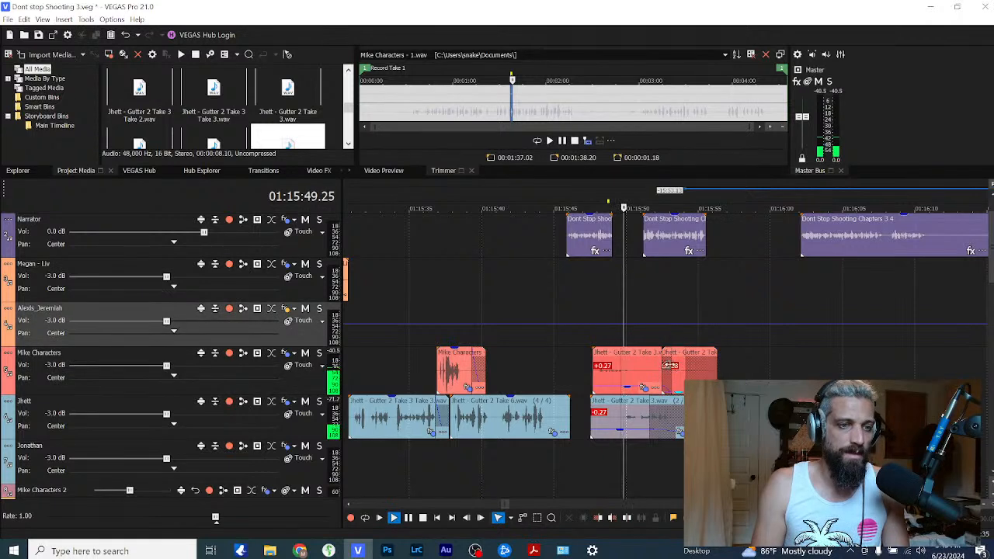
pyautogui.moveTo(664, 240); pyautogui.dragTo(675, 241)
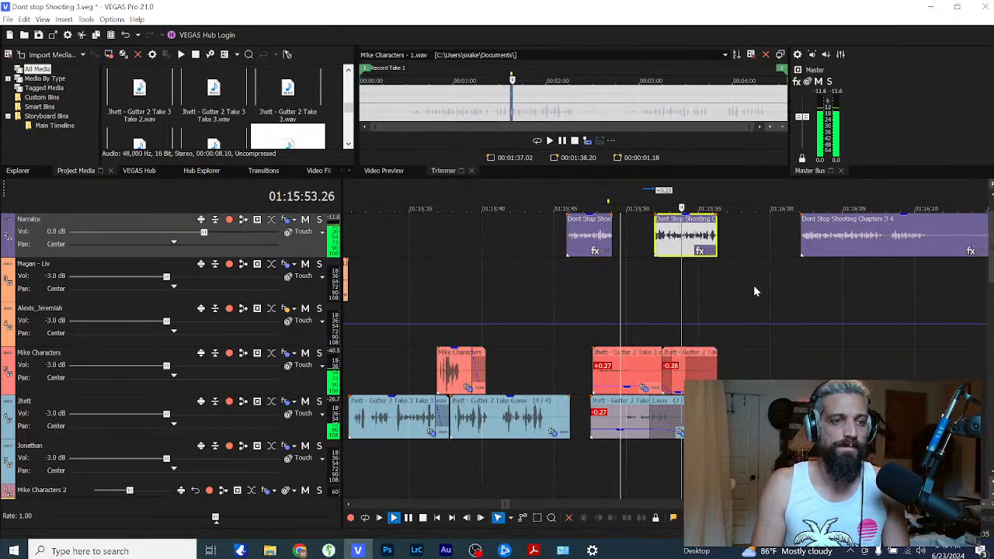
pyautogui.click(677, 388)
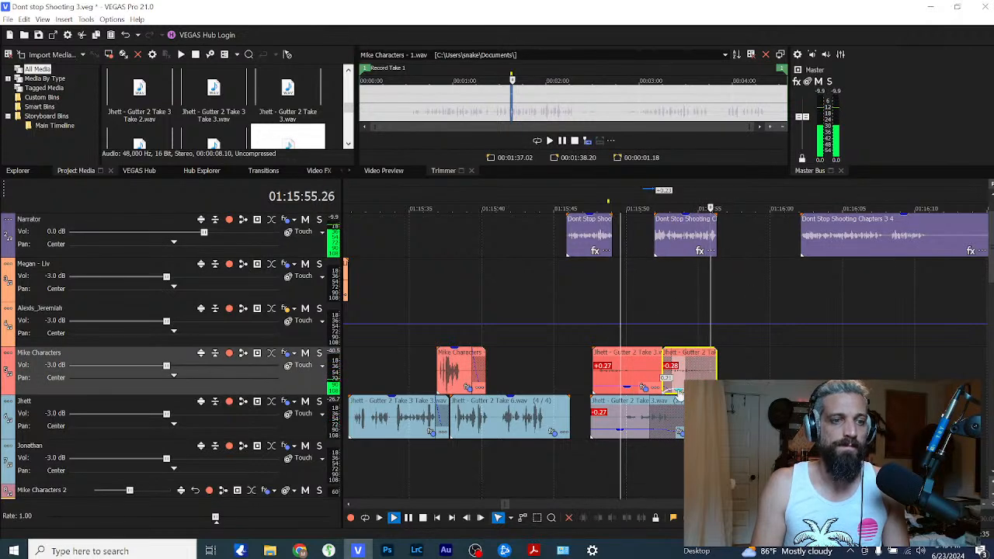
pyautogui.press('space')
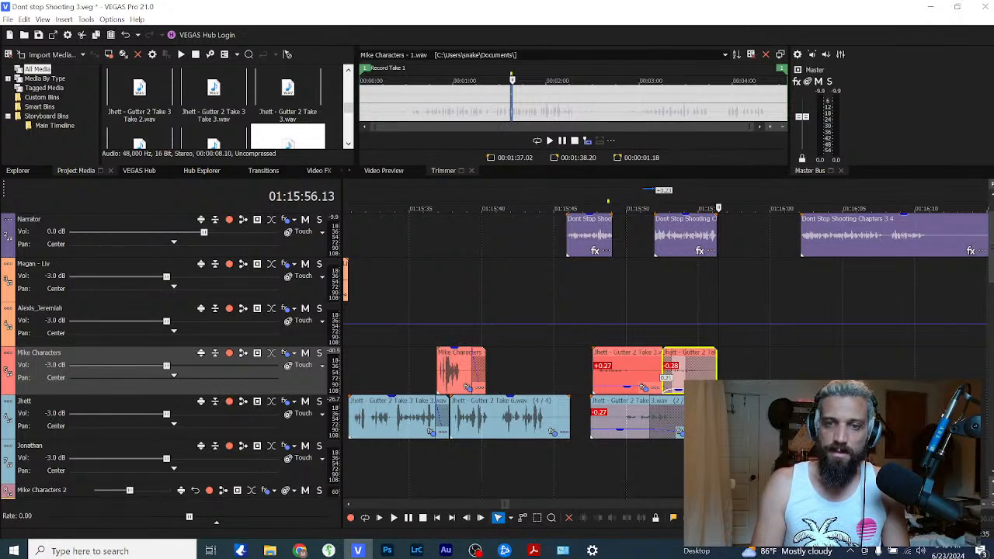
# Step: Move the following Narrator clip earlier so it starts right after the previous one at about 01:15:56, and play across the join
pyautogui.click(720, 281)
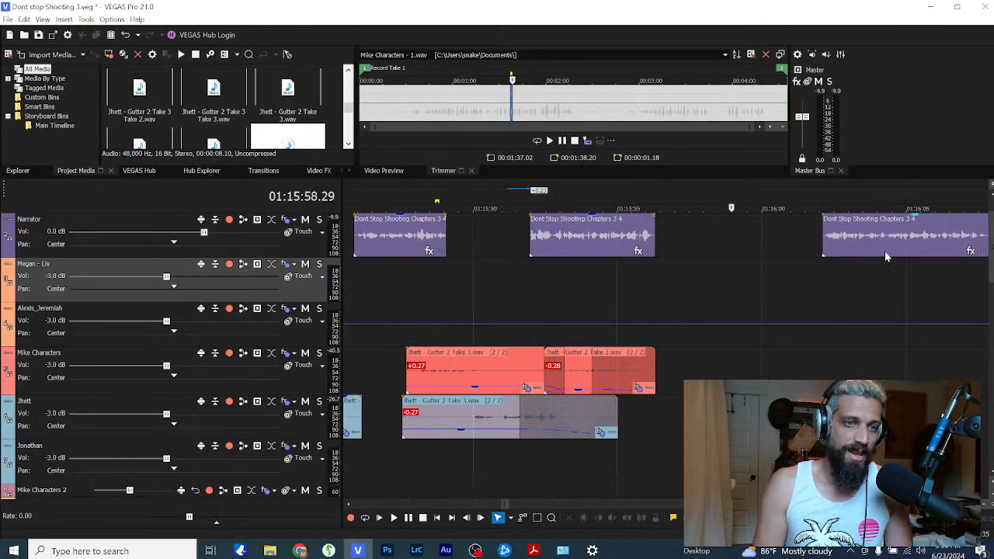
pyautogui.click(884, 250)
pyautogui.click(649, 275)
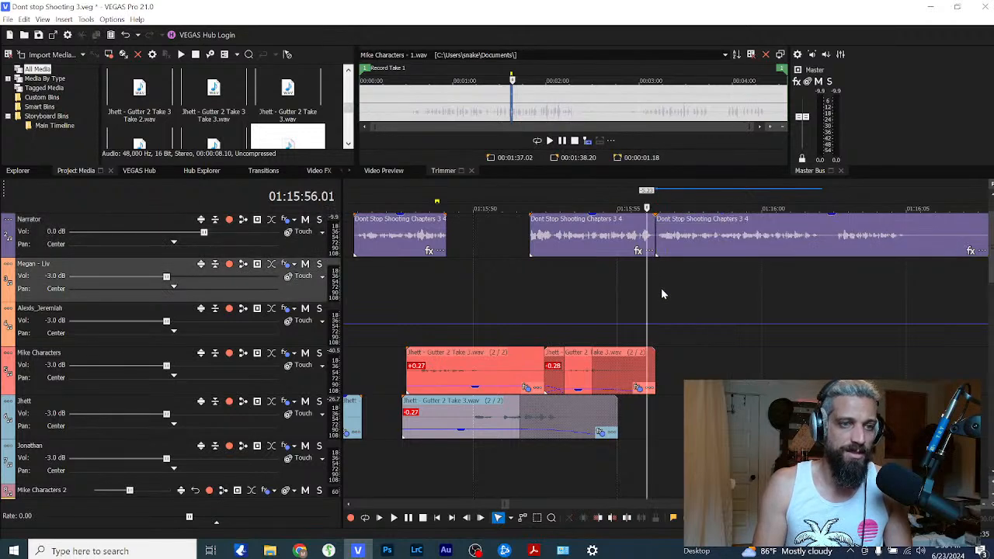
pyautogui.press('space')
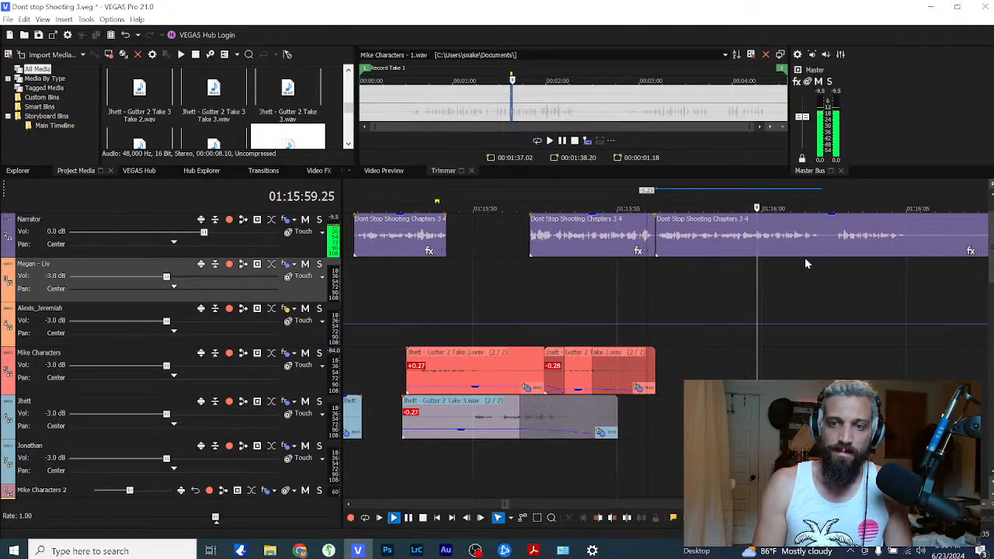
pyautogui.scroll(-2, 724, 265)
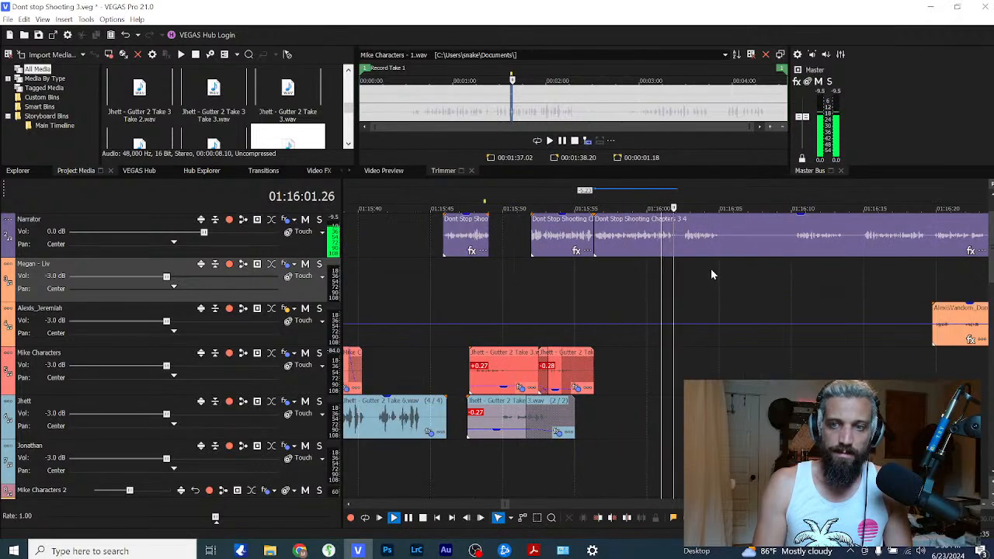
# Step: Play the long Narrator clip and split it at 01:16:05.04, after its second phrase
pyautogui.click(681, 250)
pyautogui.scroll(3, 715, 253)
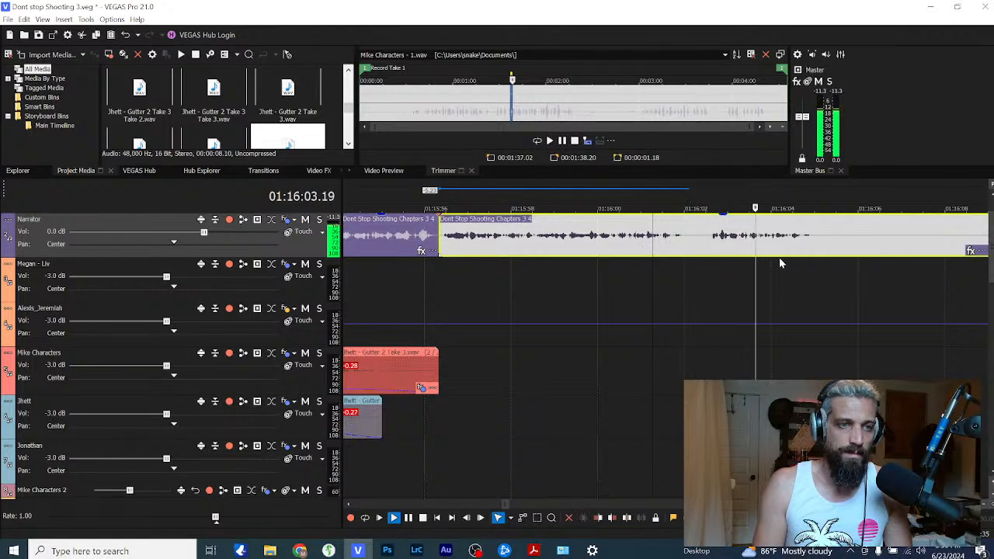
pyautogui.press('Return')
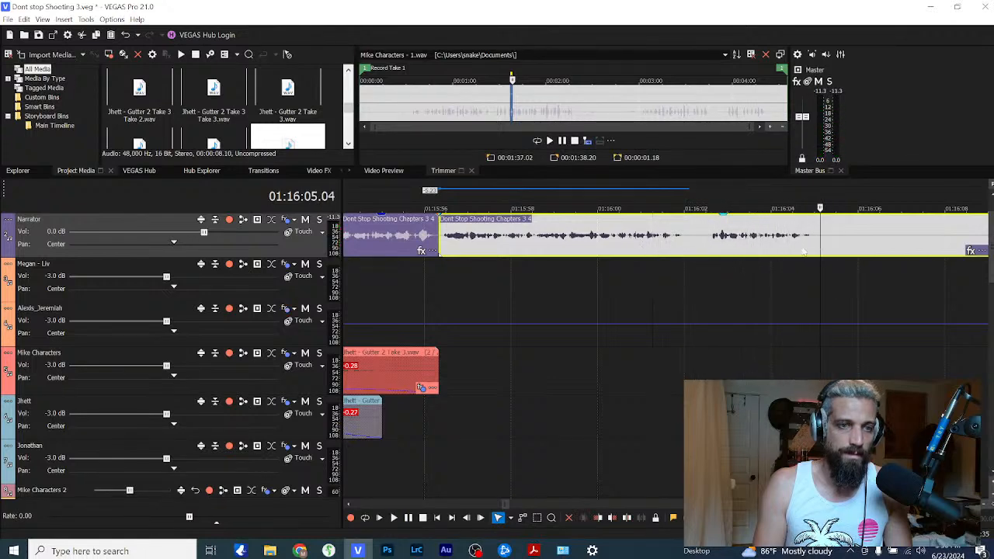
pyautogui.press('s')
# Step: Replay the Narrator phrase in short passes and split the clip at 01:16:01.13
pyautogui.click(642, 249)
pyautogui.press('space')
pyautogui.press('Return')
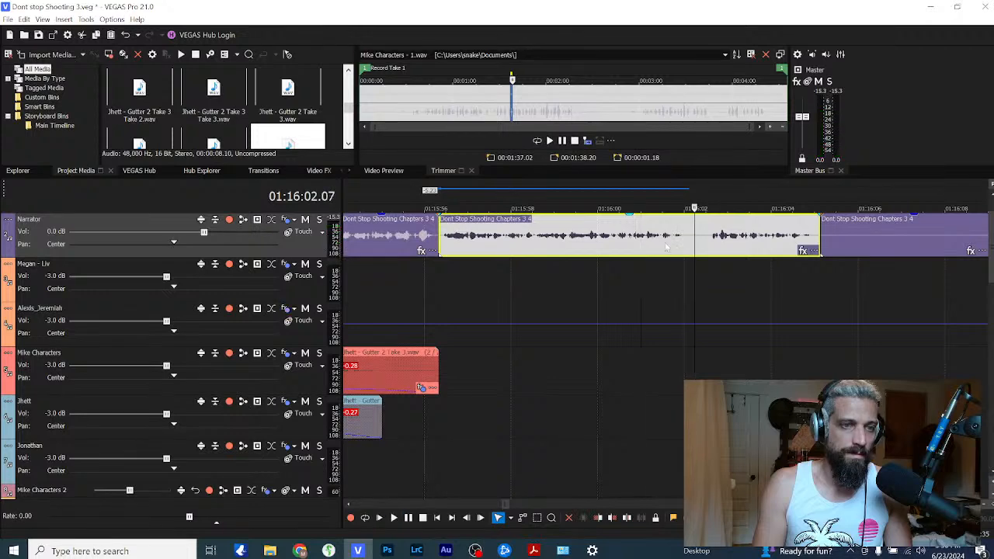
pyautogui.click(659, 253)
pyautogui.scroll(3, 673, 259)
pyautogui.press('space')
pyautogui.press('Return')
pyautogui.click(665, 251)
pyautogui.press('s')
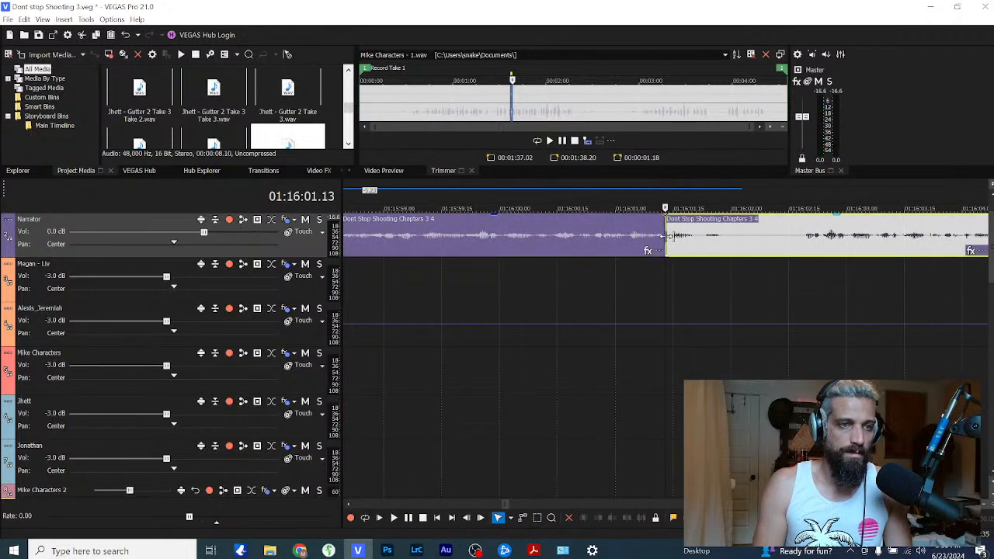
# Step: Trim the start of the split-off Narrator section to its last words and move it earlier, near the 01:16:01.13 cut
pyautogui.moveTo(666, 251); pyautogui.dragTo(795, 254)
pyautogui.scroll(-4, 787, 274)
pyautogui.moveTo(696, 244); pyautogui.dragTo(661, 252)
pyautogui.click(665, 283)
pyautogui.scroll(4, 667, 290)
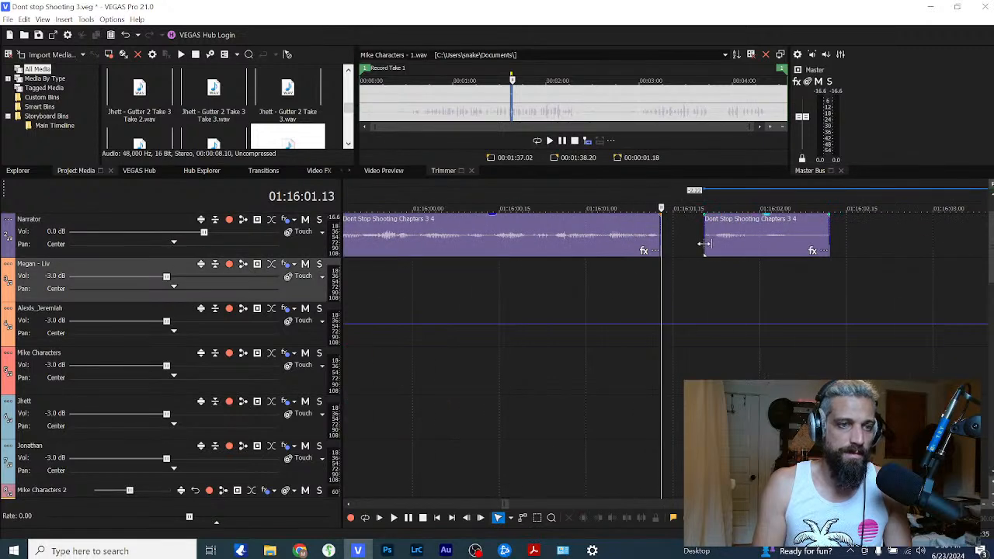
# Step: Close the gap between the short Narrator piece and the preceding clip at about 01:16:01, checking the join by playback
pyautogui.press('space')
pyautogui.press('Return')
pyautogui.moveTo(722, 250); pyautogui.dragTo(667, 236)
pyautogui.click(607, 289)
pyautogui.press('space')
pyautogui.press('Return')
pyautogui.click(631, 285)
pyautogui.press('space')
pyautogui.scroll(-2, 684, 285)
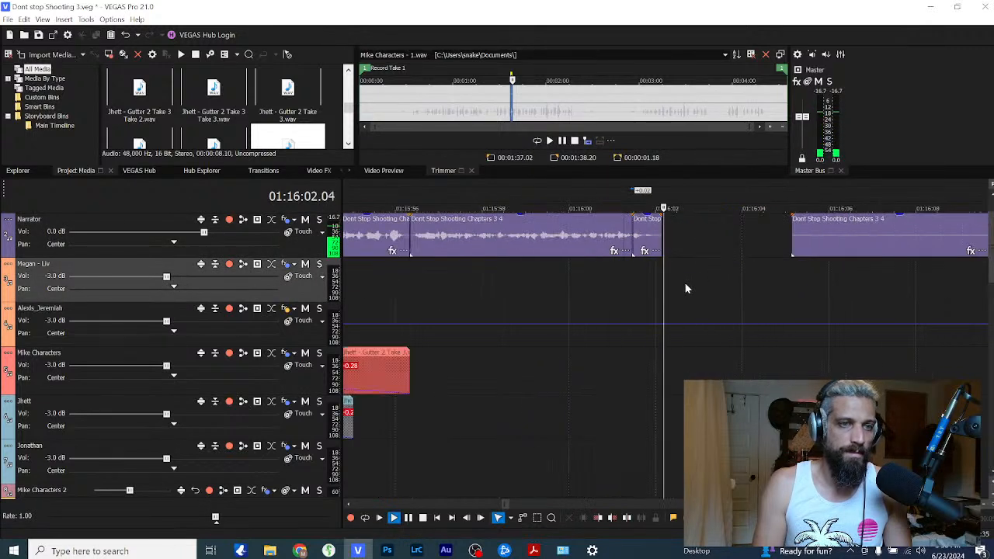
# Step: Select the Narrator clips from about 01:15:45 to 01:16:02 and normalize their levels
pyautogui.press('Return')
pyautogui.scroll(-1, 615, 278)
pyautogui.click(493, 235)
pyautogui.scroll(-2, 569, 259)
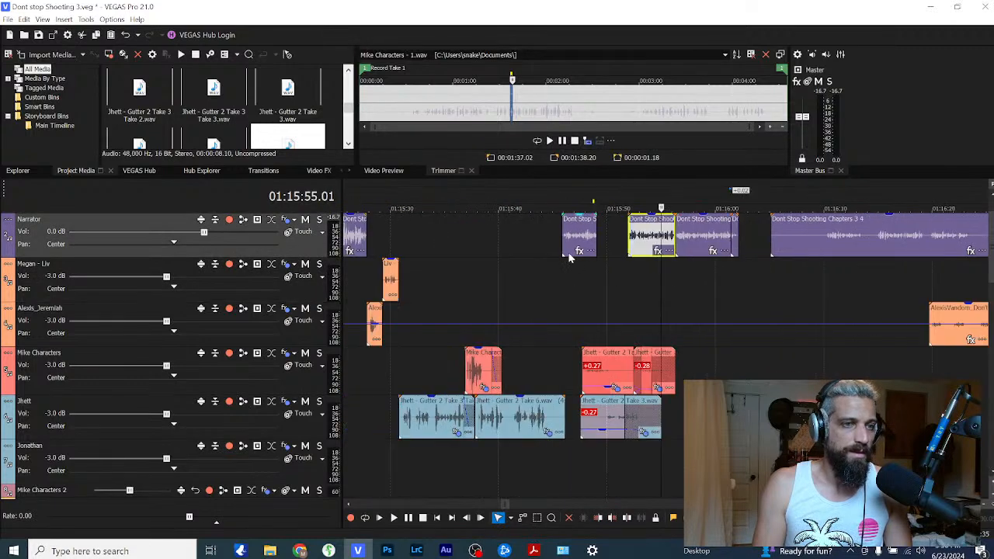
pyautogui.scroll(-1, 567, 242)
pyautogui.click(608, 235)
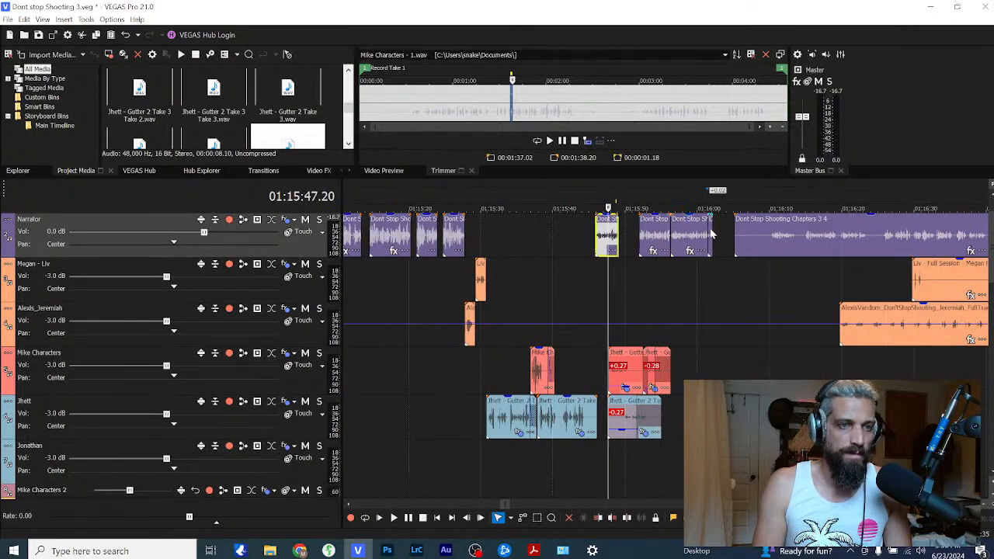
pyautogui.keyDown('shift'); pyautogui.click(707, 234); pyautogui.keyUp('shift')
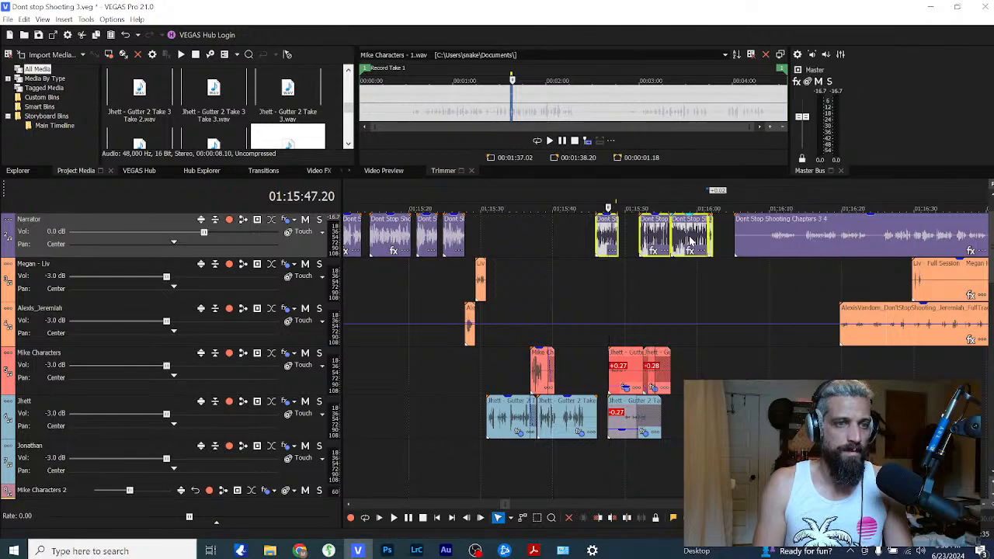
# Step: Play the louder Narrator clips from about 01:15:57 to 01:16:02 to check their level and the edit
pyautogui.click(693, 277)
pyautogui.press('space')
pyautogui.scroll(2, 690, 279)
pyautogui.scroll(1, 690, 280)
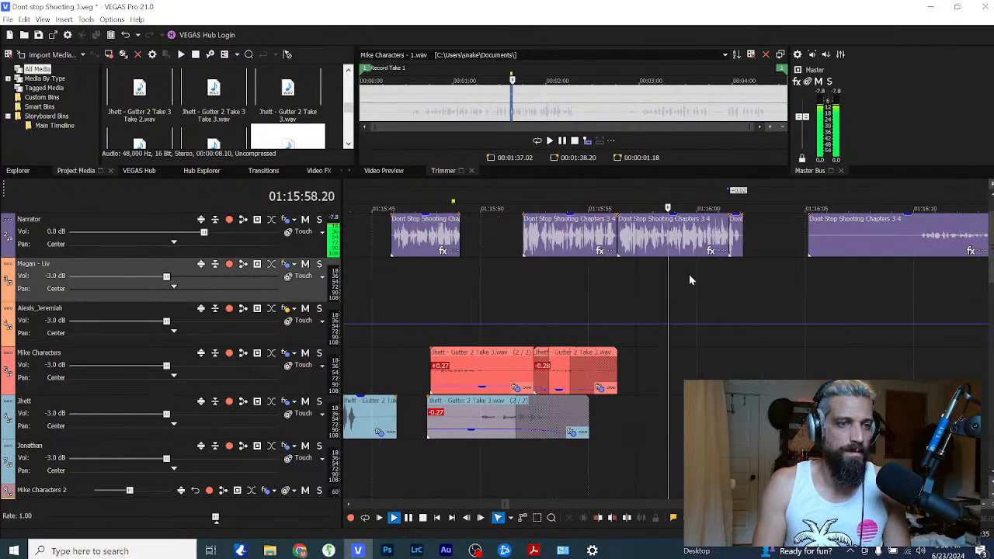
pyautogui.scroll(2, 697, 279)
pyautogui.scroll(-2, 695, 280)
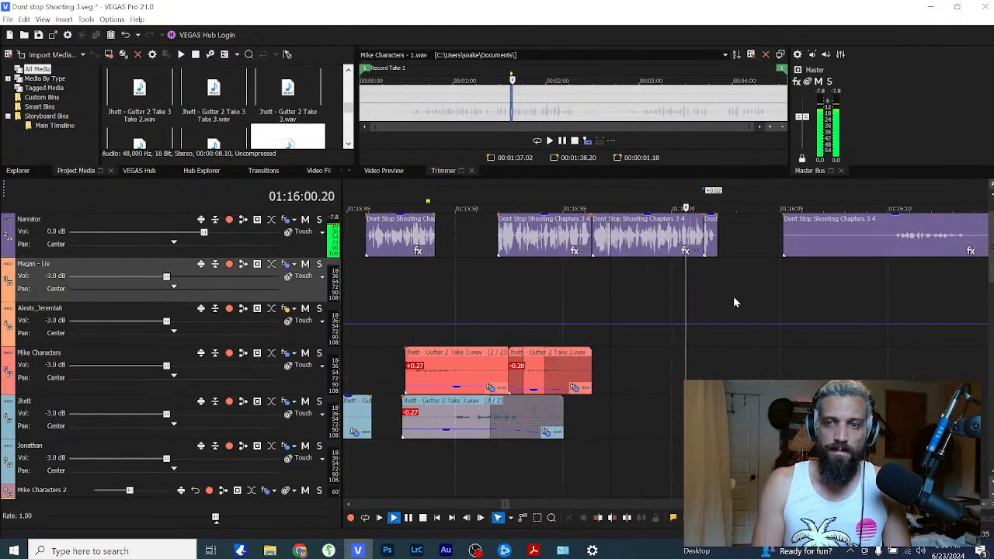
pyautogui.scroll(2, 734, 299)
pyautogui.scroll(-3, 734, 301)
pyautogui.press('space')
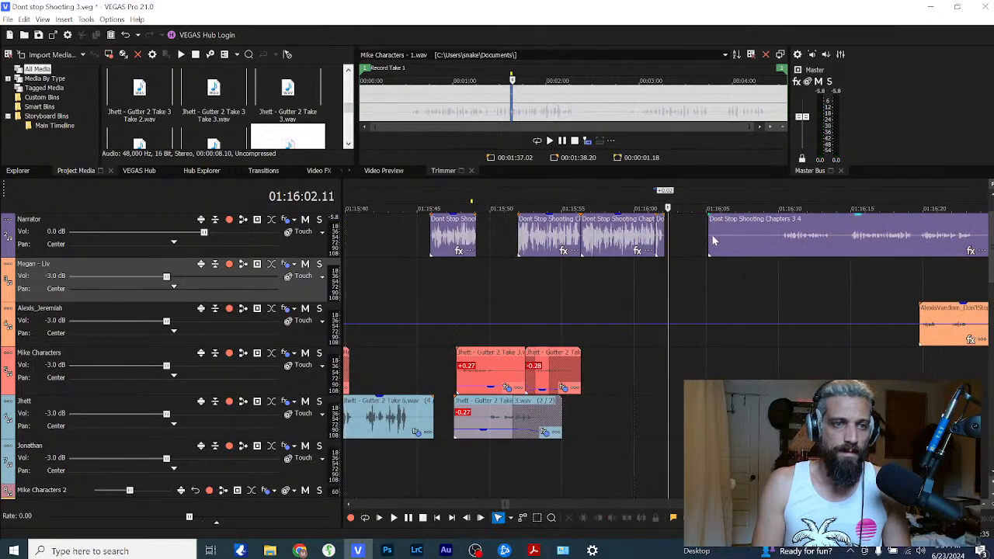
# Step: Move the remaining long Narrator clip about 4.8 seconds later, to start at about 01:16:10
pyautogui.click(712, 239)
pyautogui.scroll(-2, 798, 276)
pyautogui.scroll(-1, 799, 277)
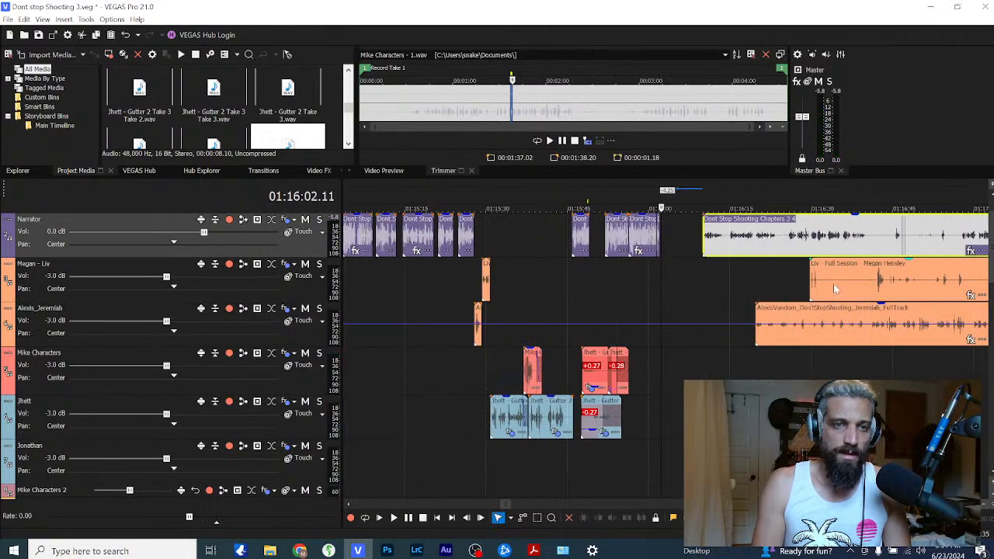
# Step: Move the Liv full-session clip about 28 seconds earlier to start near 01:16:01, and play its opening and the part from about 01:16:13
pyautogui.moveTo(833, 283); pyautogui.dragTo(679, 290)
pyautogui.press('space')
pyautogui.scroll(3, 678, 293)
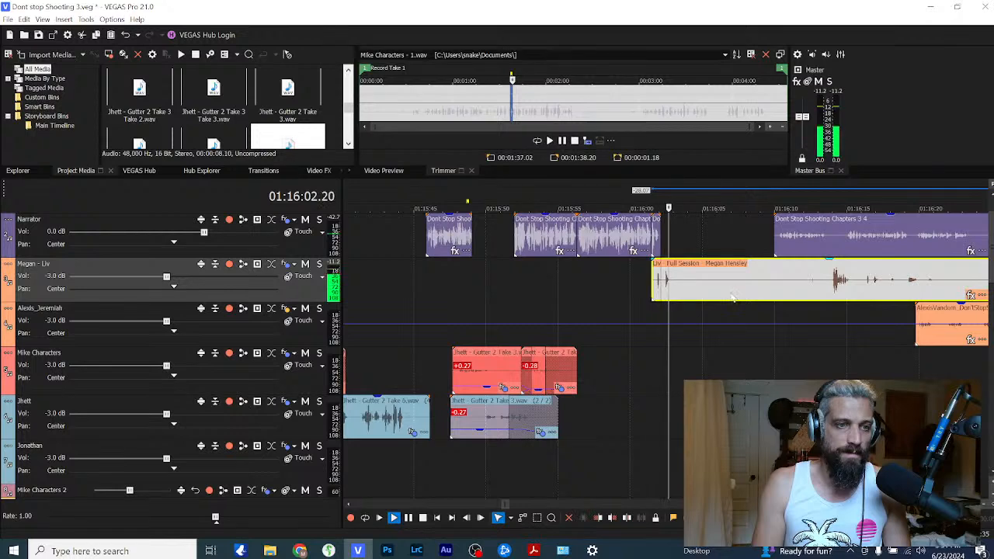
pyautogui.click(825, 291)
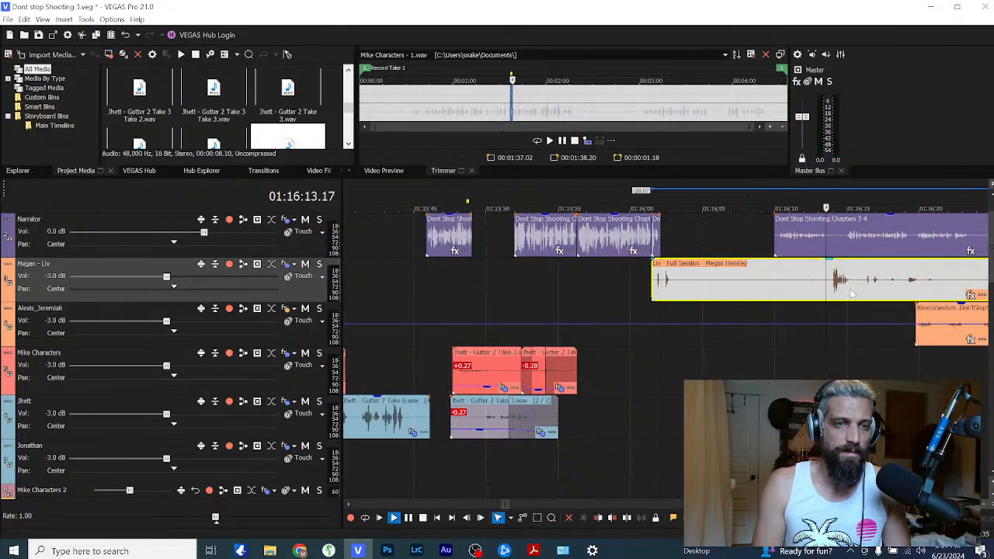
# Step: Move the long Narrator clip about 10.6 seconds later, to start at about 01:16:20
pyautogui.scroll(-1, 846, 297)
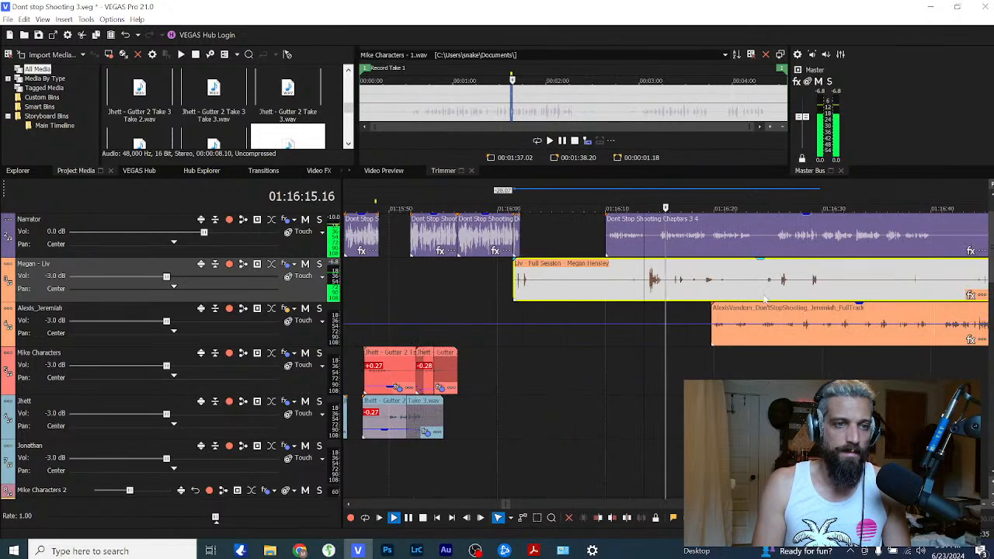
pyautogui.scroll(2, 754, 298)
pyautogui.moveTo(616, 242); pyautogui.dragTo(847, 250)
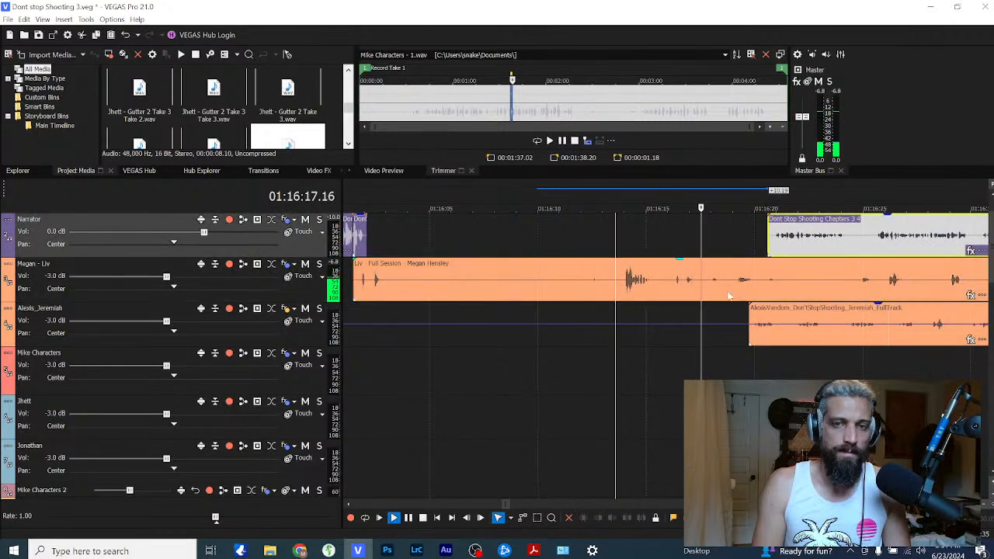
pyautogui.scroll(-2, 699, 291)
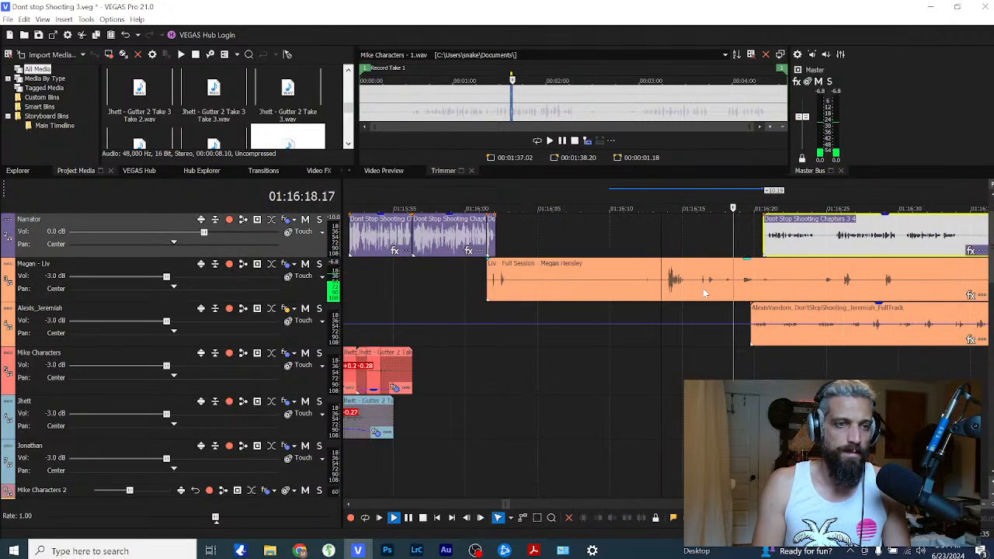
# Step: Remove the Liv clip's opening up to about 01:16:16, move the remainder to start at about 01:16:02, and play it
pyautogui.click(495, 277)
pyautogui.moveTo(496, 278); pyautogui.dragTo(536, 292)
pyautogui.click(487, 285)
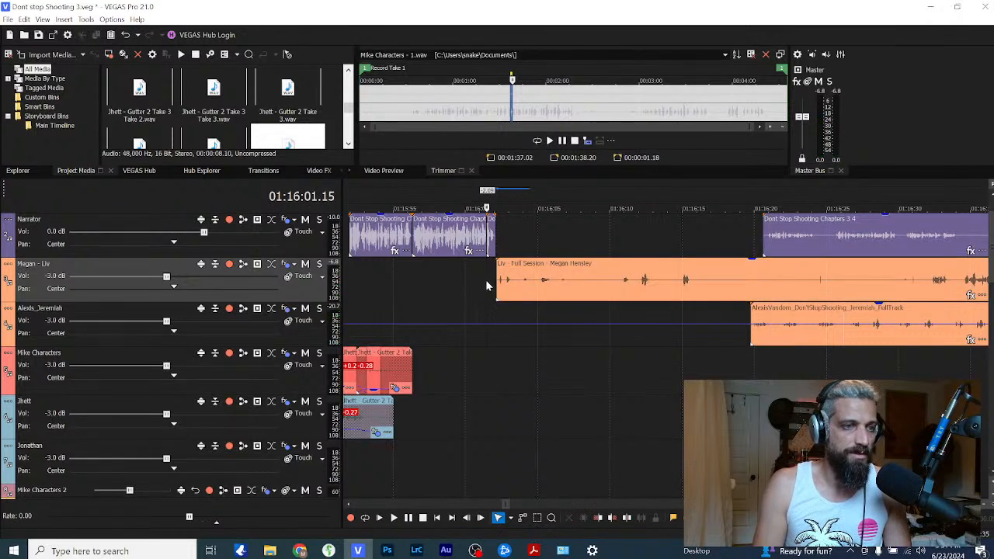
pyautogui.press('space')
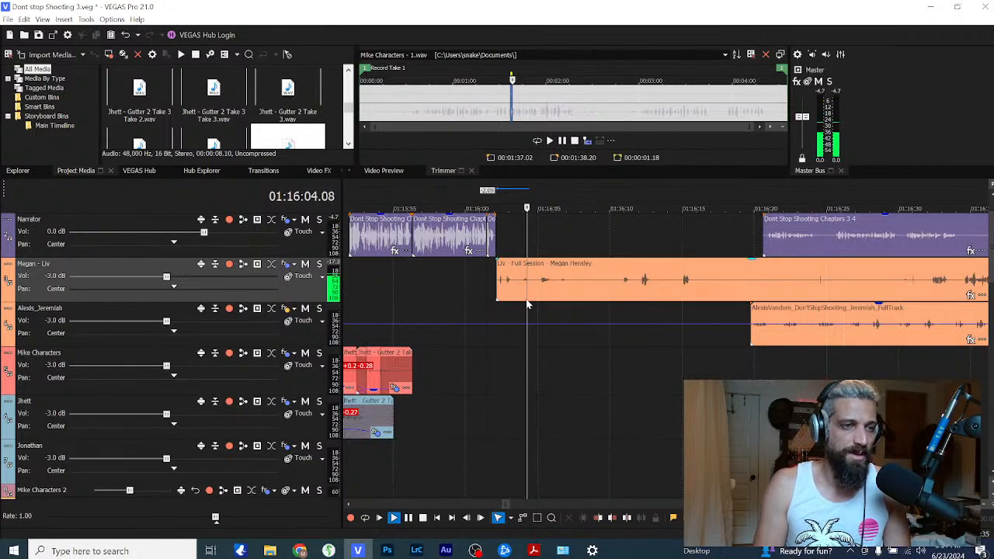
# Step: Split the Liv clip at 01:16:08.10 and move its remainder and the Jeremiah clip to start at about 01:16:17 and 01:16:08
pyautogui.click(586, 285)
pyautogui.press('space')
pyautogui.press('s')
pyautogui.moveTo(620, 292); pyautogui.dragTo(576, 311)
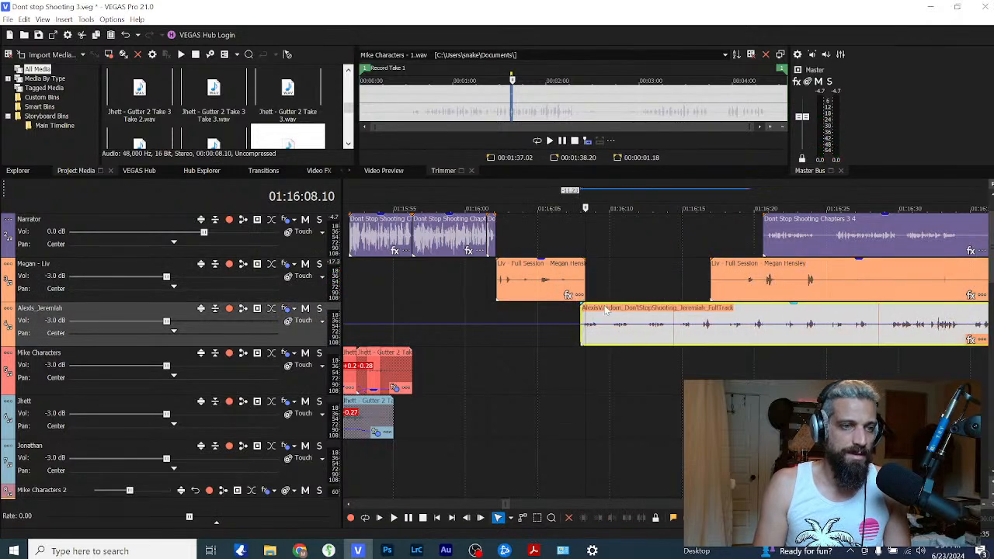
# Step: Play the Liv-to-Jeremiah exchange and move the Jeremiah clip 1 second earlier, to start at about 01:16:07
pyautogui.press('space')
pyautogui.press('space')
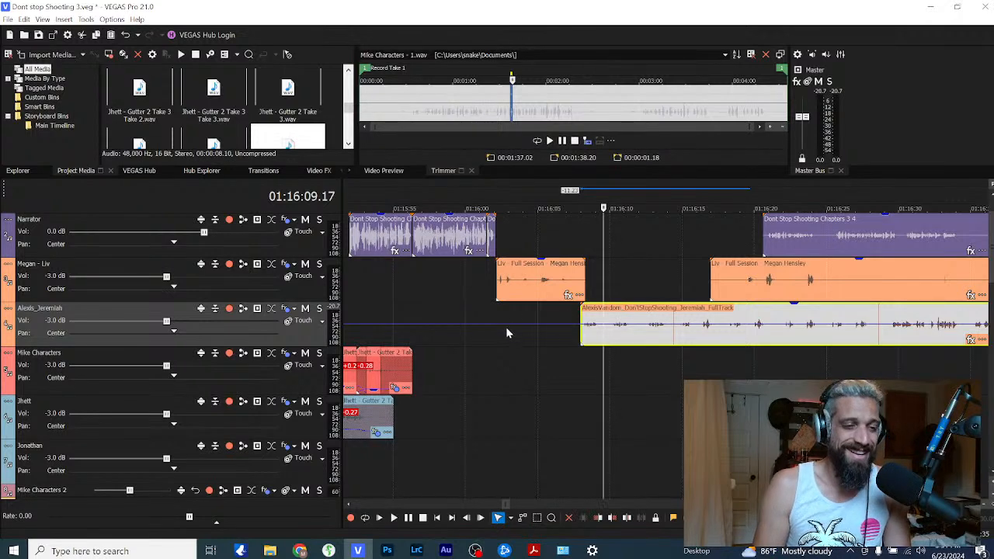
pyautogui.click(533, 332)
pyautogui.press('space')
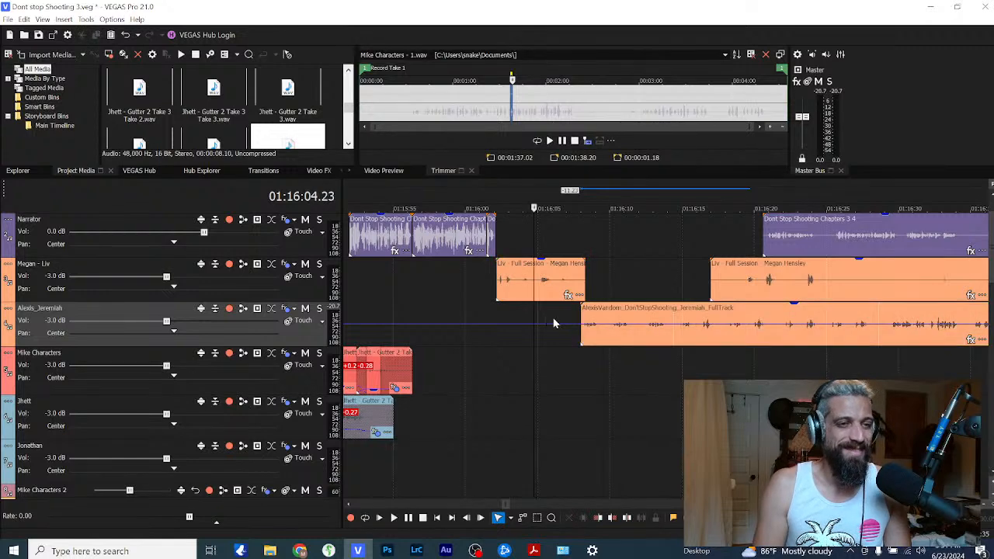
pyautogui.scroll(5, 582, 319)
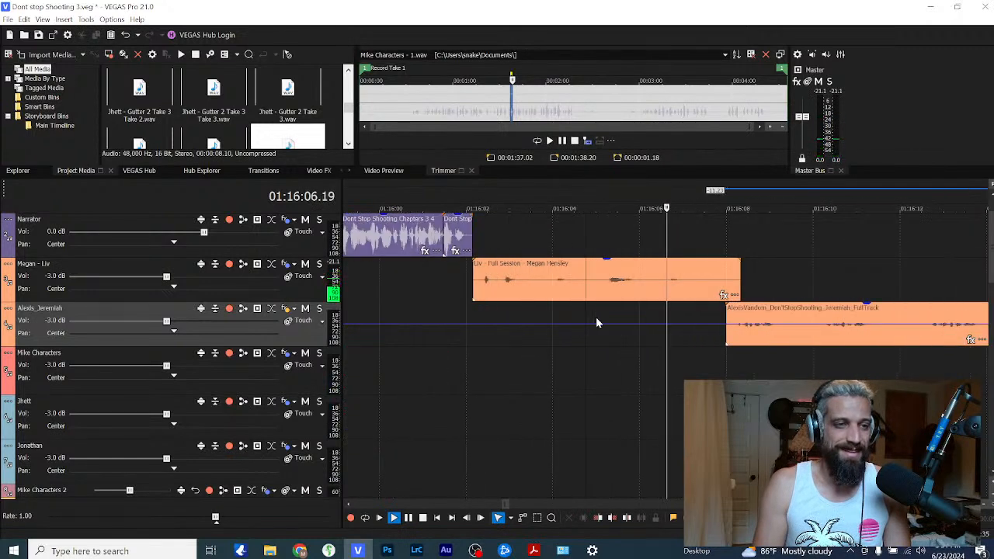
pyautogui.press('space')
pyautogui.moveTo(744, 342); pyautogui.dragTo(700, 343)
pyautogui.scroll(-3, 696, 350)
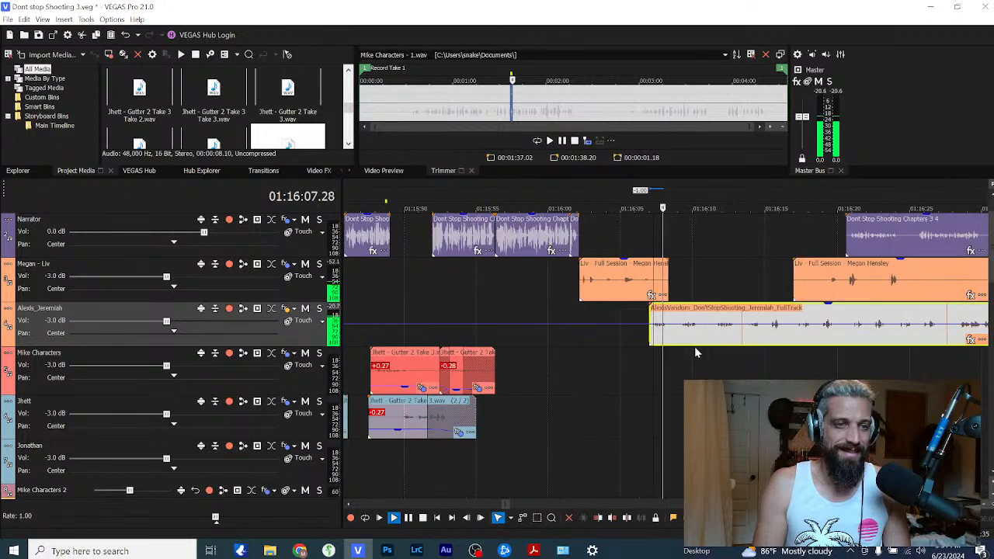
pyautogui.scroll(2, 681, 350)
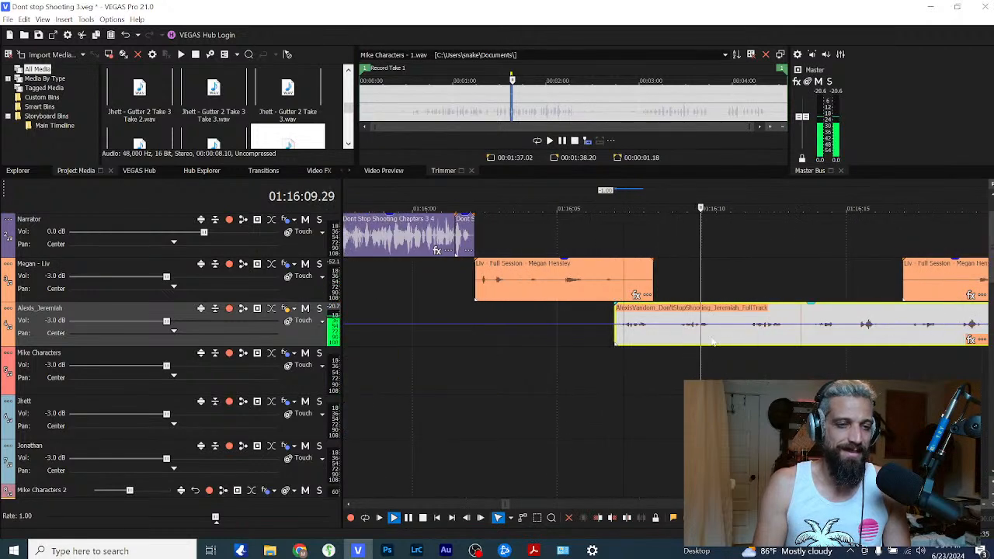
pyautogui.press('space')
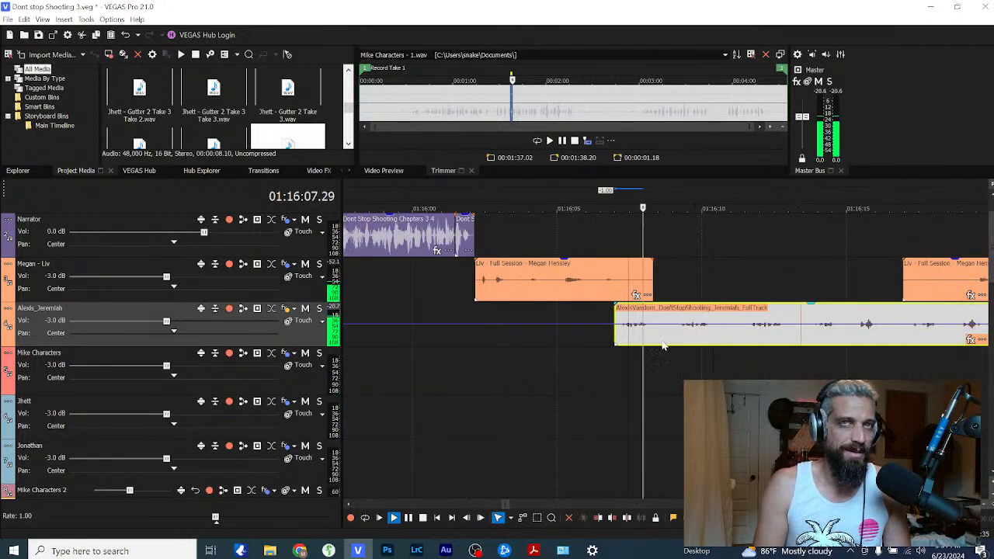
# Step: Split the Jeremiah clip at about 01:16:13 and normalize the part before the split
pyautogui.press('Return')
pyautogui.click(640, 330)
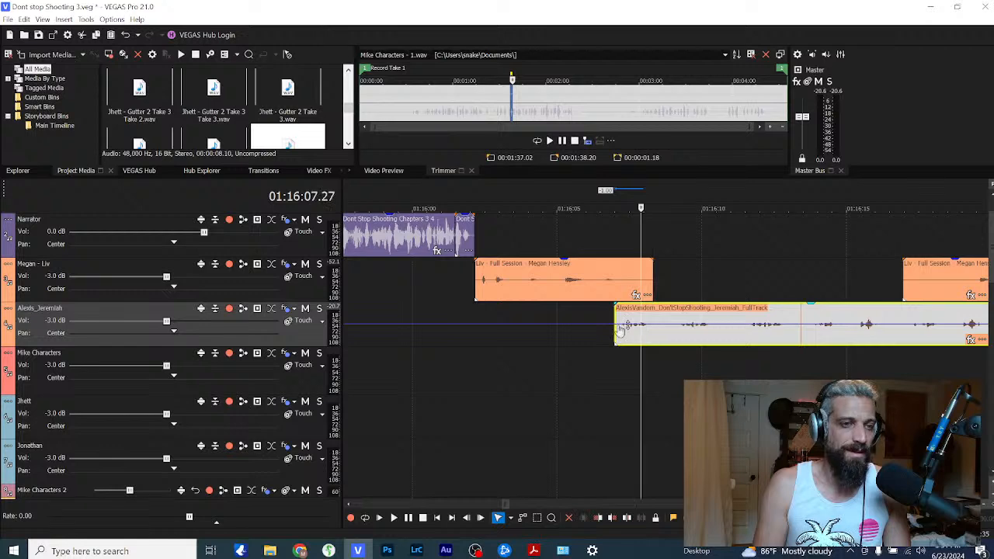
pyautogui.click(796, 333)
pyautogui.press('s')
pyautogui.rightClick(722, 336)
pyautogui.press('w')
pyautogui.press('n')
# Step: Play the takes in the normalized Jeremiah clip and split off the third one at 01:16:11.18
pyautogui.click(624, 337)
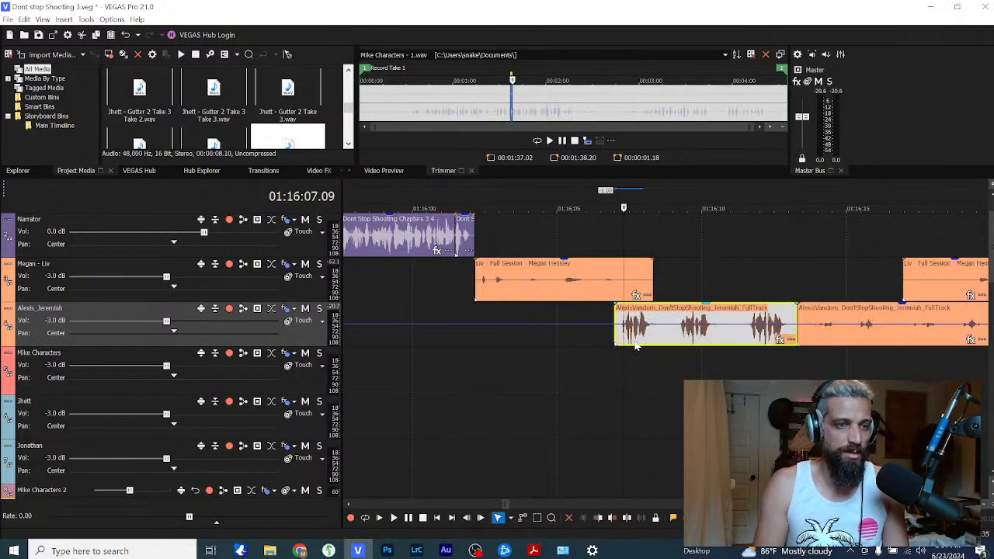
pyautogui.scroll(4, 654, 354)
pyautogui.scroll(-1, 666, 354)
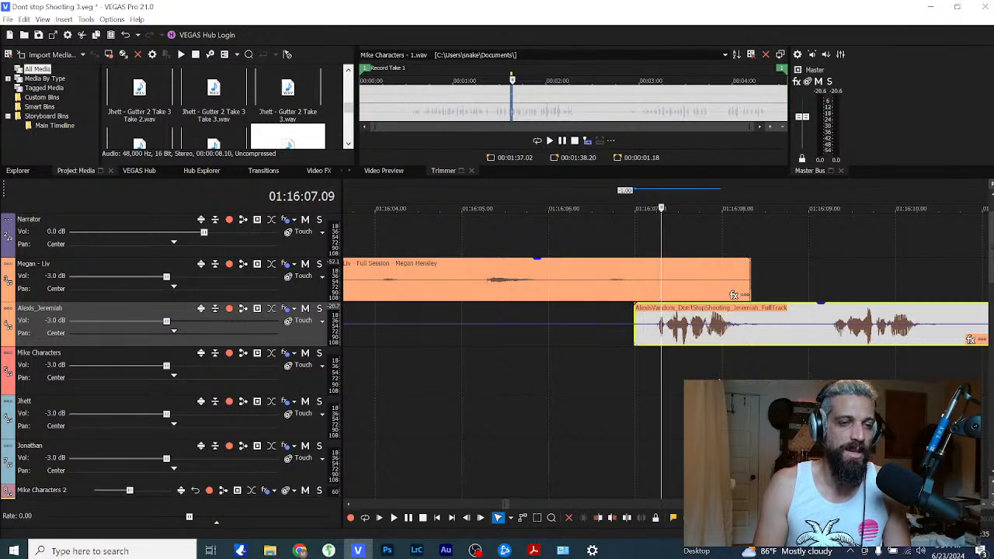
pyautogui.press('space')
pyautogui.click(705, 365)
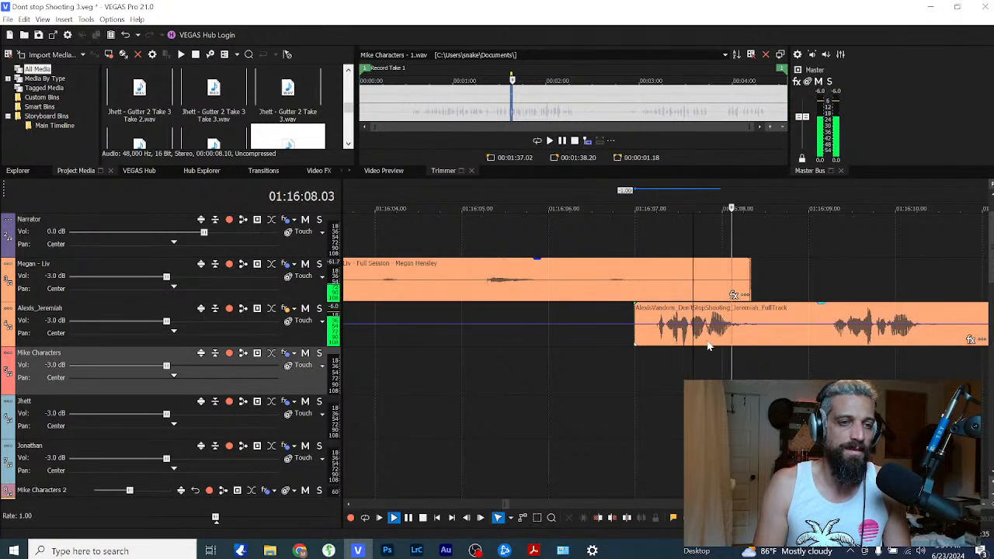
pyautogui.press('Return')
pyautogui.click(848, 349)
pyautogui.scroll(-2, 775, 349)
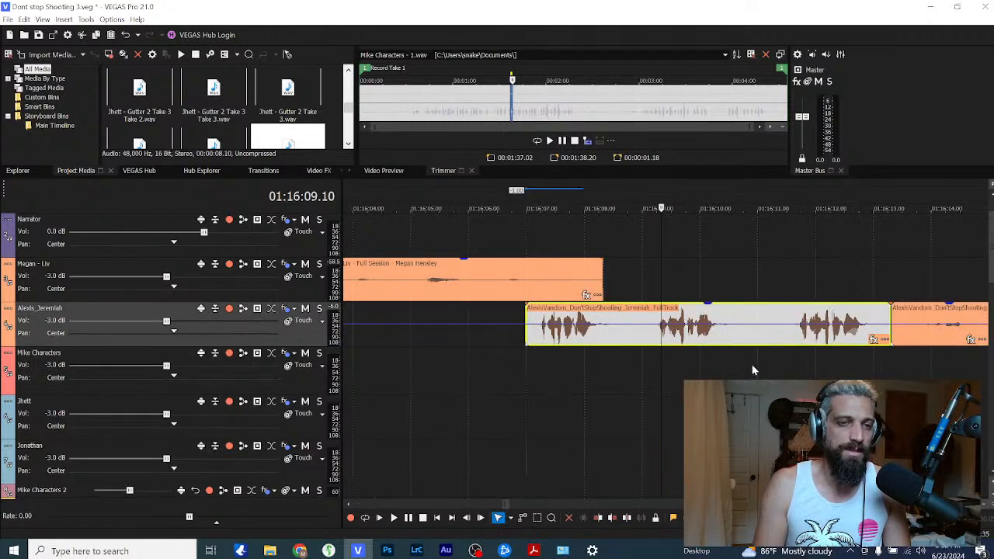
pyautogui.press('space')
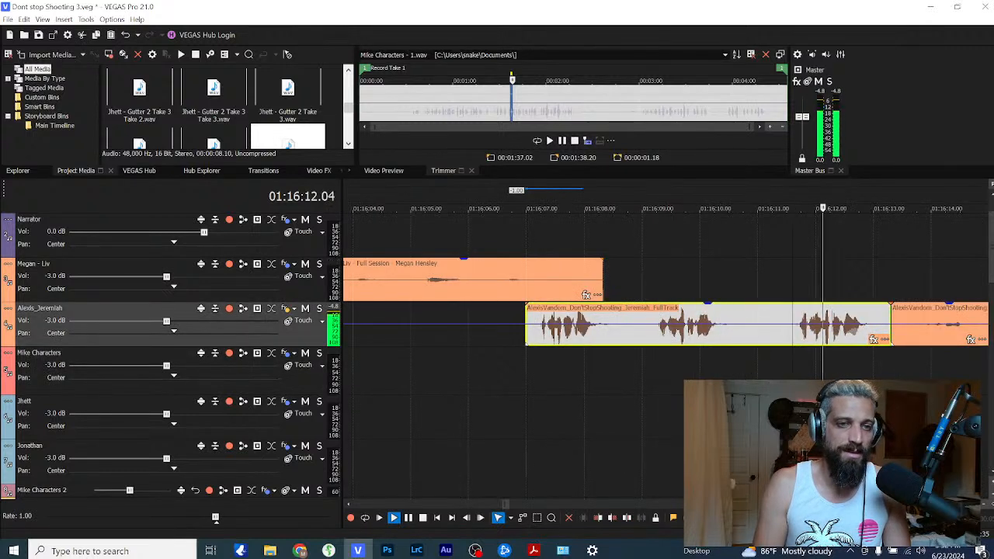
pyautogui.press('Return')
pyautogui.click(793, 335)
pyautogui.press('s')
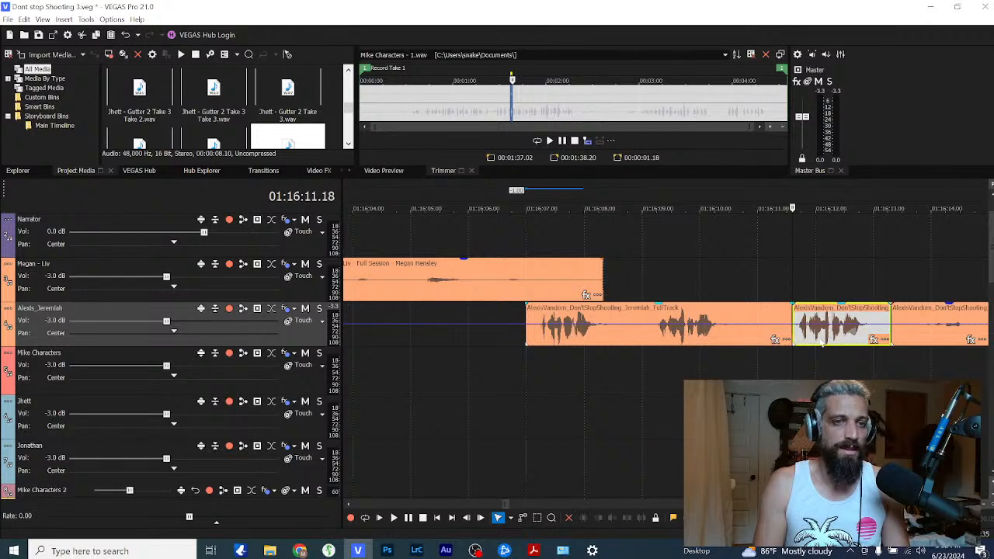
# Step: Split the Jeremiah clip at 01:16:09.03 and delete the first and third takes, keeping only the middle one
pyautogui.press('space')
pyautogui.press('Return')
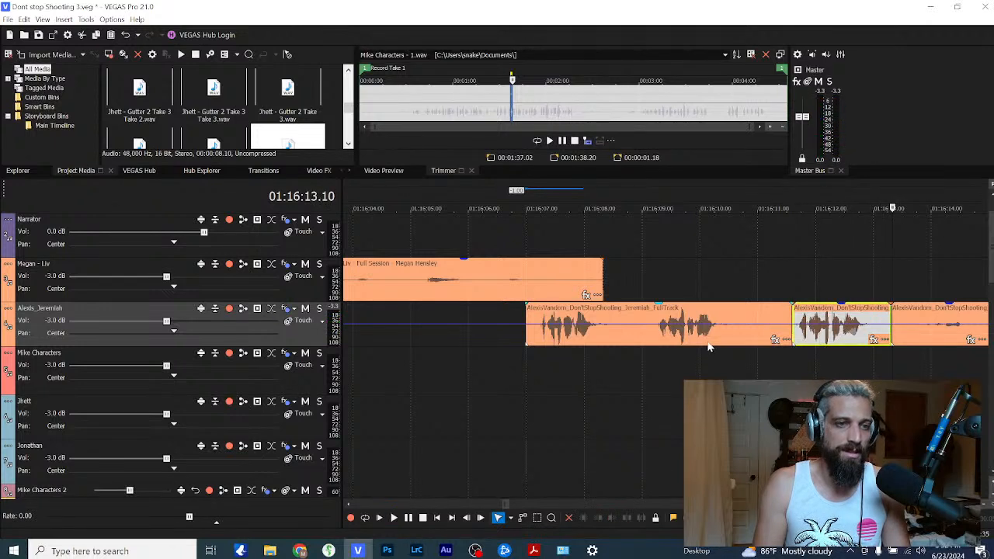
pyautogui.click(698, 336)
pyautogui.click(664, 338)
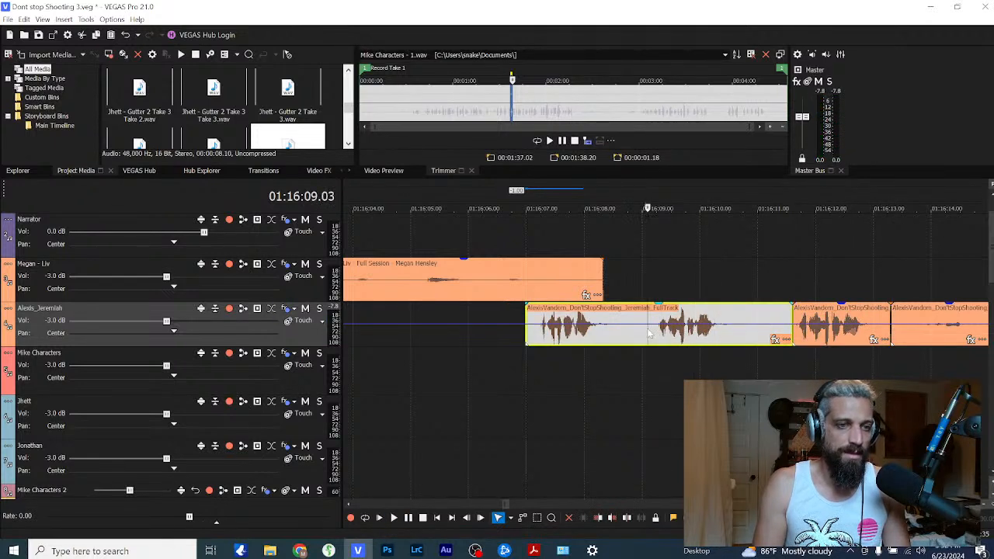
pyautogui.press('s')
pyautogui.click(623, 335)
pyautogui.press('Delete')
pyautogui.click(734, 335)
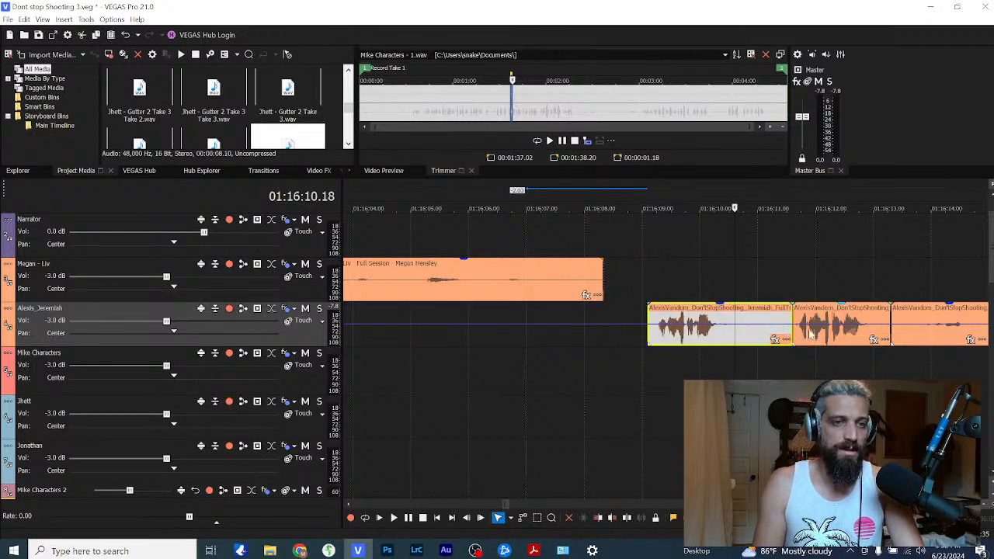
pyautogui.click(810, 334)
pyautogui.press('Delete')
# Step: Normalize the level of the short Liv clip that starts at about 01:16:02
pyautogui.click(521, 351)
pyautogui.scroll(-3, 551, 348)
pyautogui.rightClick(583, 281)
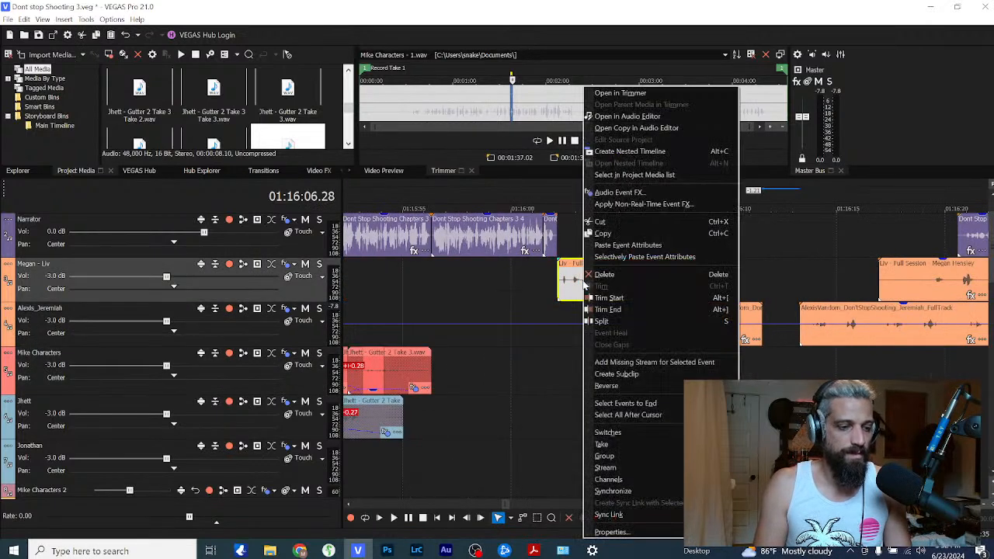
# Step: Move the kept Jeremiah take to start at about 01:16:07 and trim its end to about 01:16:09
pyautogui.click(567, 316)
pyautogui.press('space')
pyautogui.moveTo(719, 340); pyautogui.dragTo(680, 342)
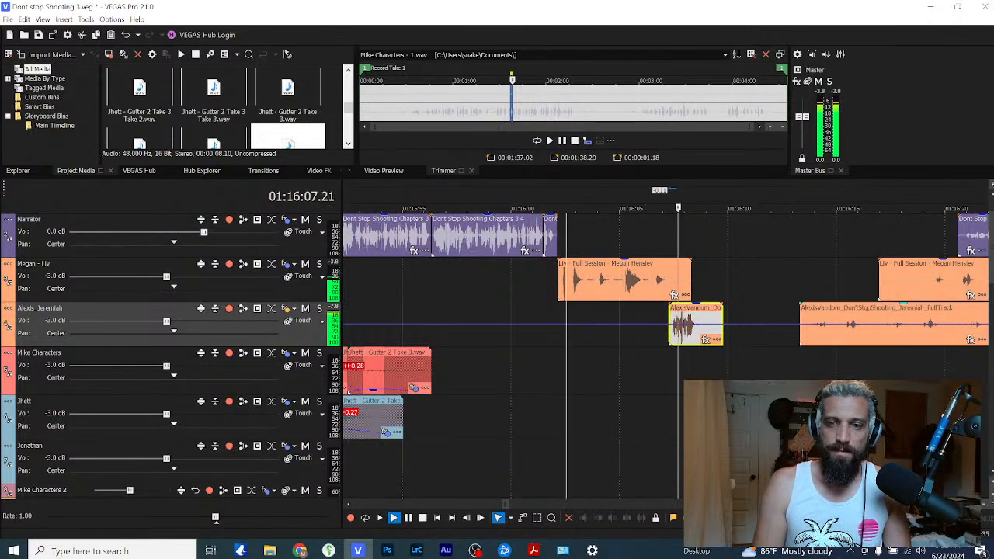
pyautogui.press('space')
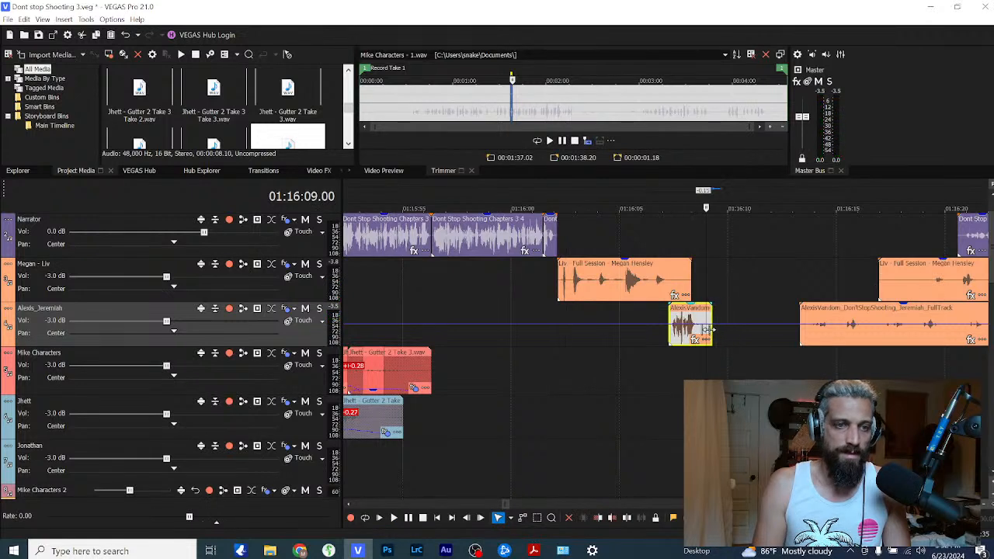
# Step: Move the remaining Liv clip earlier to start at about 01:16:09, and play it against the Jeremiah line
pyautogui.moveTo(916, 287); pyautogui.dragTo(744, 279)
pyautogui.press('space')
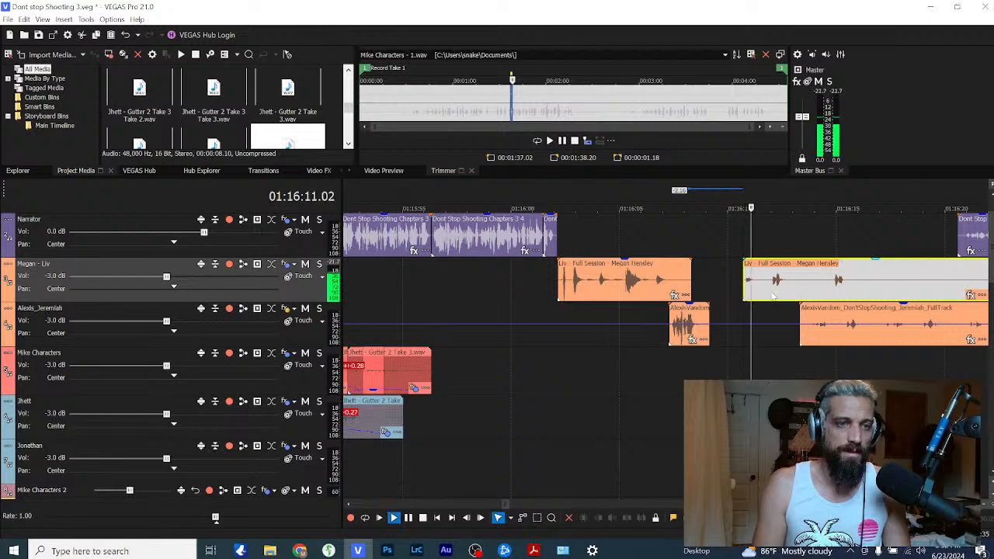
pyautogui.press('space')
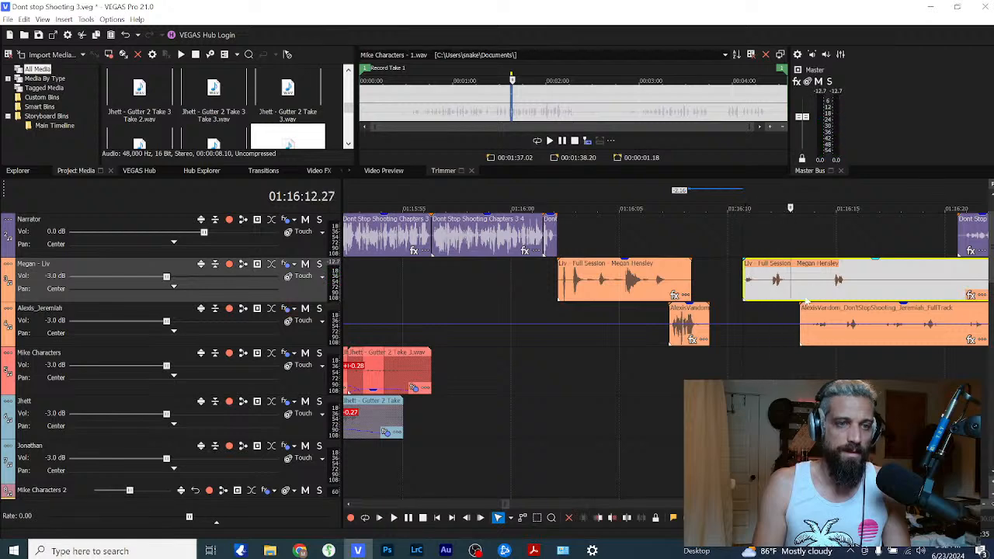
pyautogui.moveTo(806, 301); pyautogui.dragTo(765, 301)
pyautogui.click(696, 320)
pyautogui.press('space')
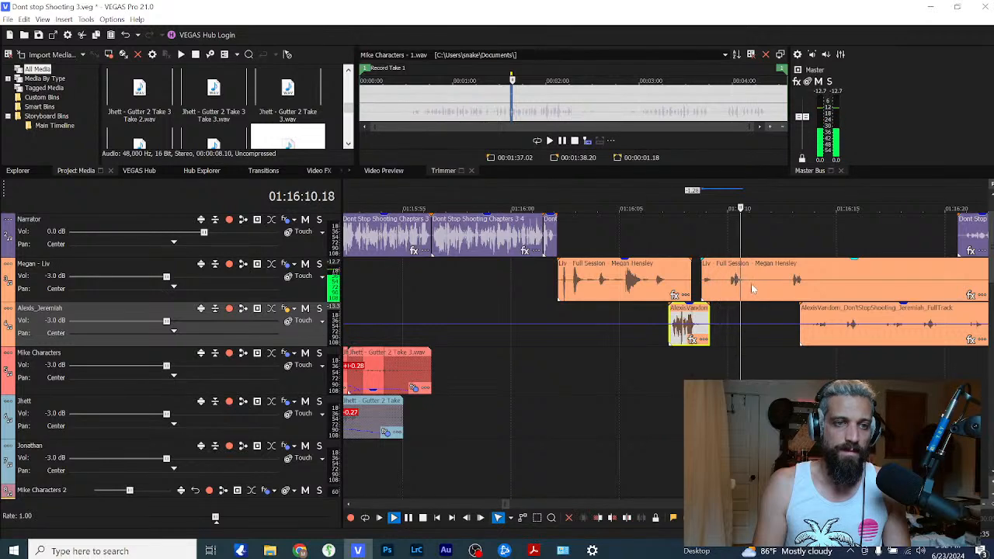
# Step: Stop playback and split the remaining Liv clip at 01:16:11.23, after its second phrase
pyautogui.press('space')
pyautogui.click(766, 285)
pyautogui.press('s')
# Step: Move the long Liv and Jeremiah clips later to about 01:16:19 and 01:16:26, and the long Narrator clip earlier to about 01:16:11
pyautogui.scroll(-2, 777, 294)
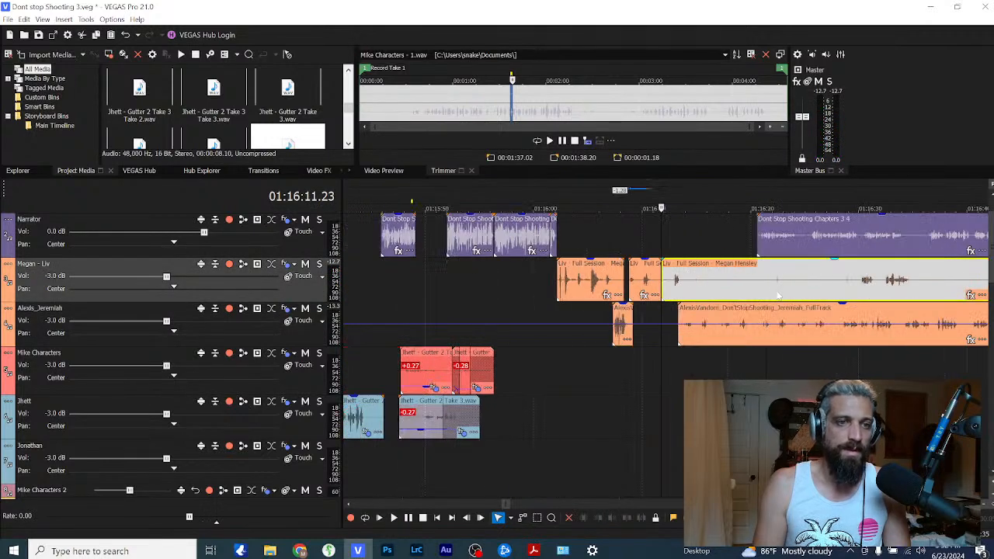
pyautogui.moveTo(725, 286); pyautogui.dragTo(807, 286)
pyautogui.moveTo(708, 321); pyautogui.dragTo(846, 319)
pyautogui.moveTo(786, 242); pyautogui.dragTo(686, 250)
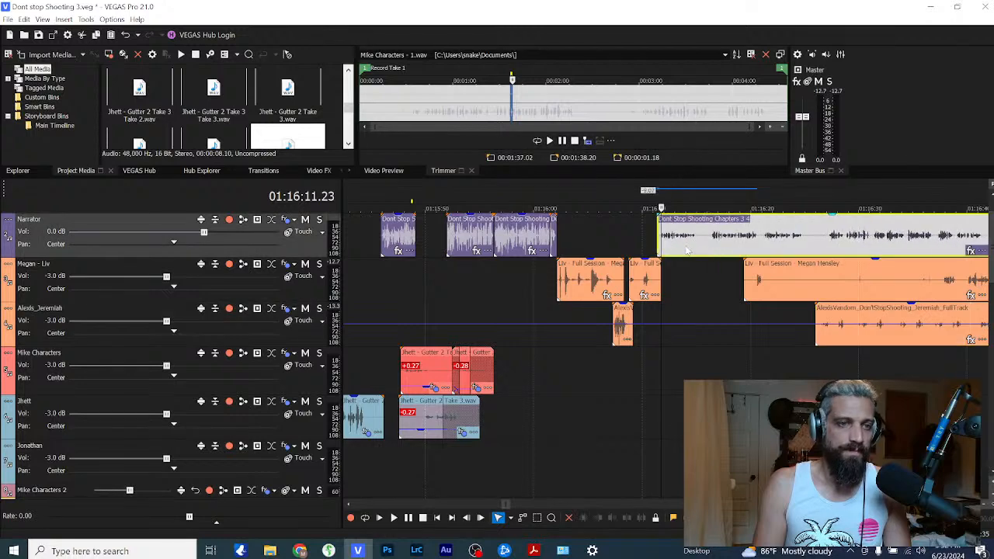
# Step: Normalize the level of the short Liv clip that starts at about 01:16:09
pyautogui.rightClick(647, 279)
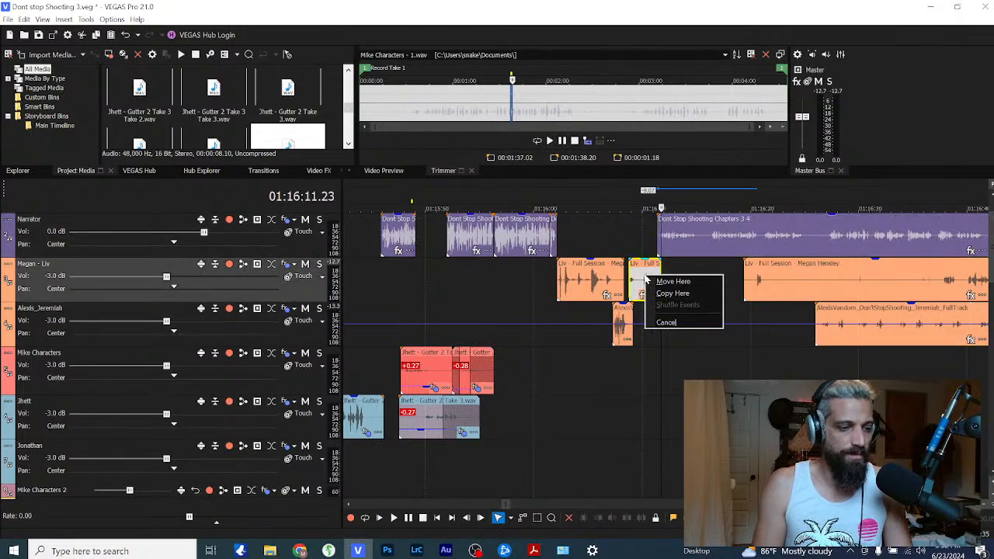
pyautogui.click(651, 281)
pyautogui.rightClick(647, 282)
pyautogui.press('Escape')
pyautogui.click(628, 250)
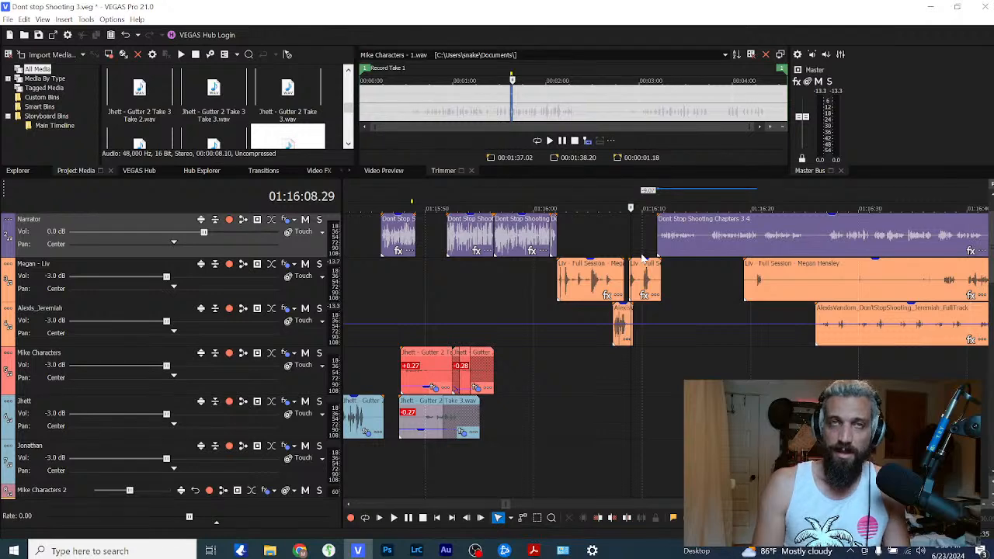
pyautogui.scroll(5, 641, 258)
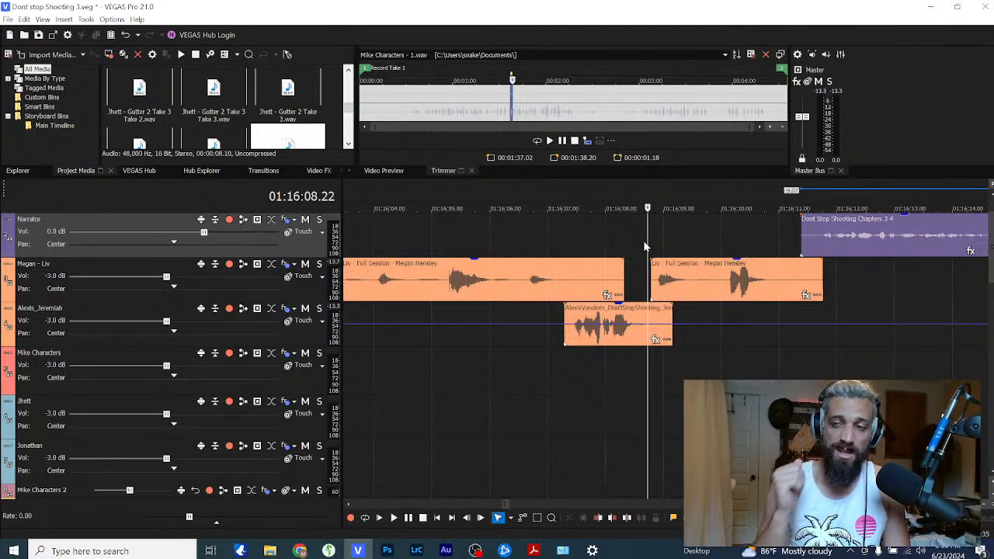
pyautogui.click(621, 243)
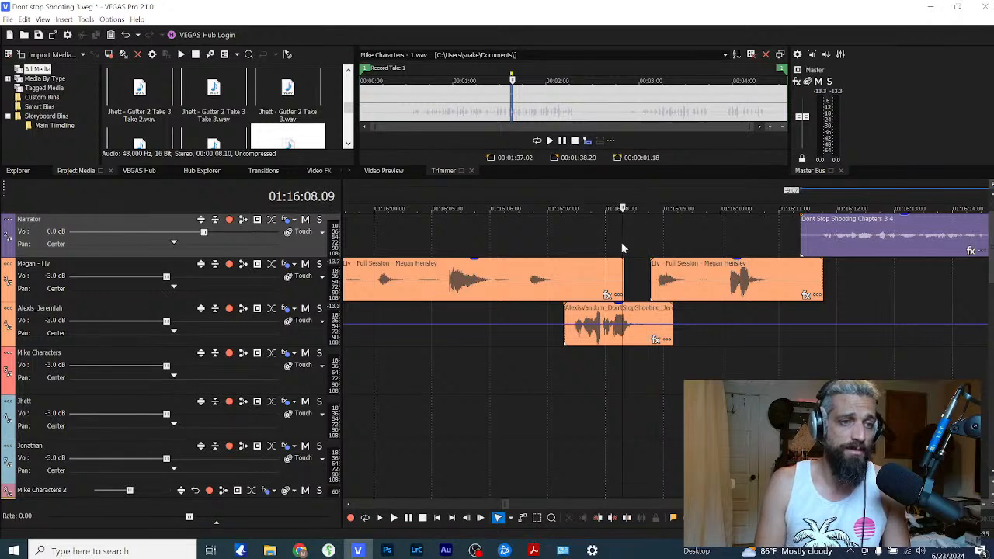
pyautogui.click(606, 247)
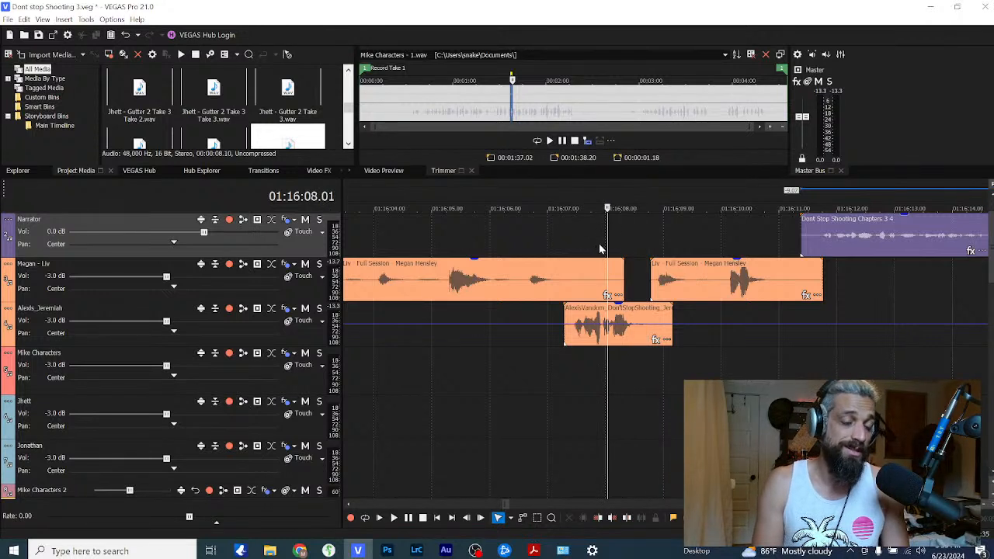
# Step: Play the Liv and Jeremiah exchange from about 01:16:07 into the narration, and split the Narrator clip at 01:16:15.00, after its first sentence
pyautogui.click(563, 241)
pyautogui.press('space')
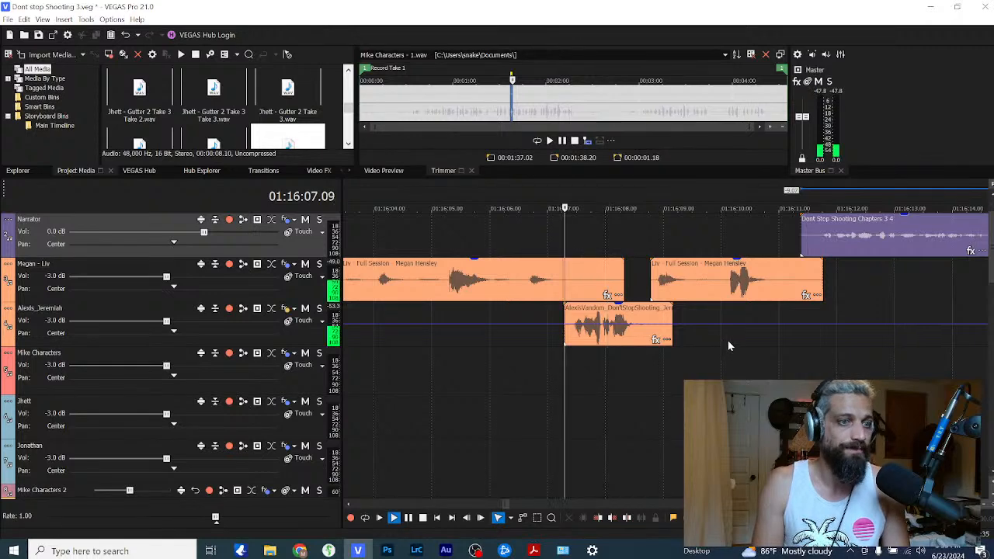
pyautogui.scroll(-3, 761, 308)
pyautogui.scroll(-2, 786, 307)
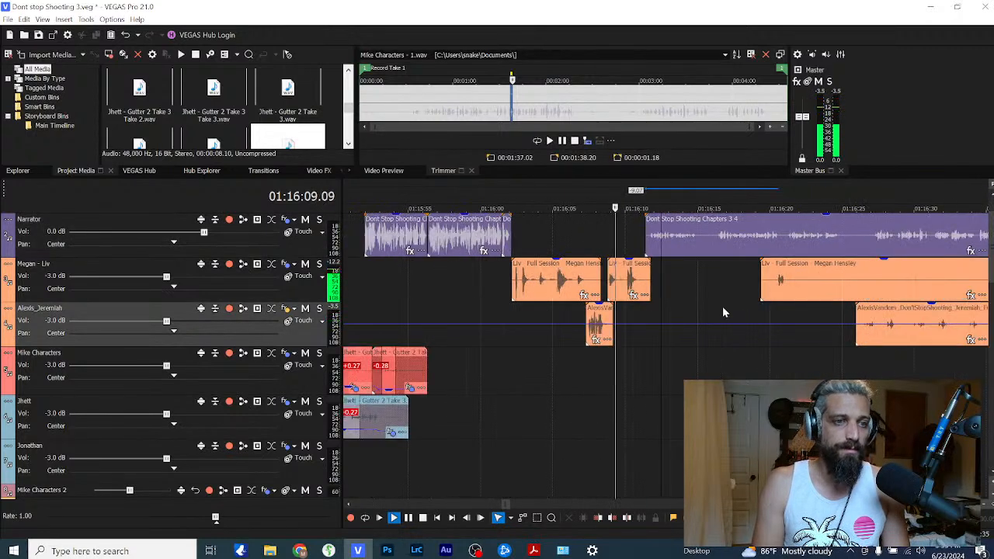
pyautogui.scroll(2, 718, 305)
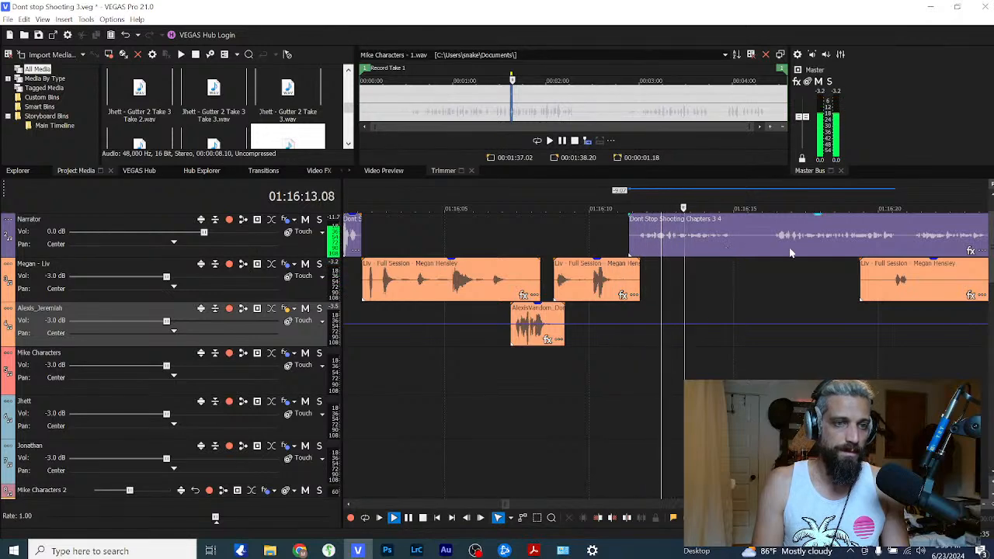
pyautogui.scroll(-4, 731, 264)
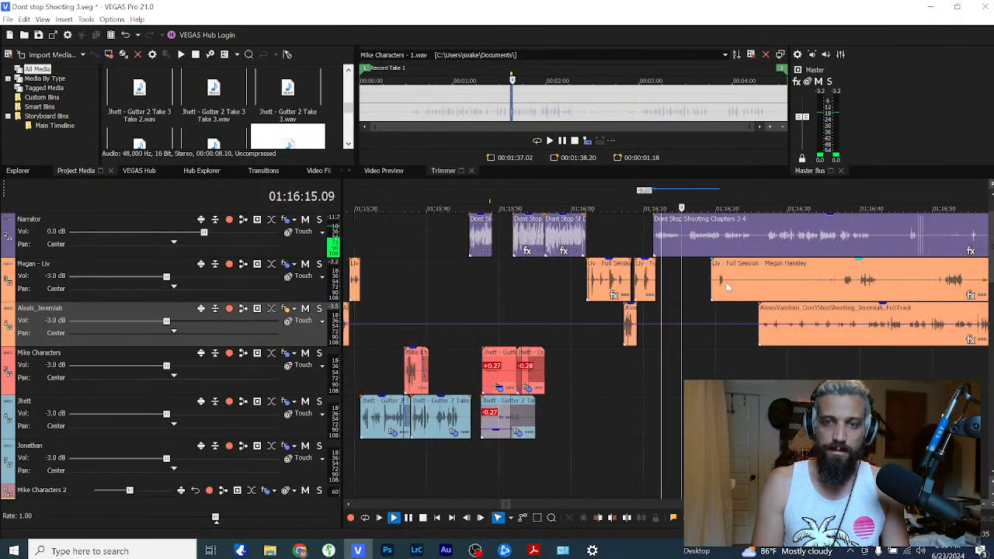
pyautogui.press('Return')
pyautogui.click(682, 252)
pyautogui.scroll(4, 682, 253)
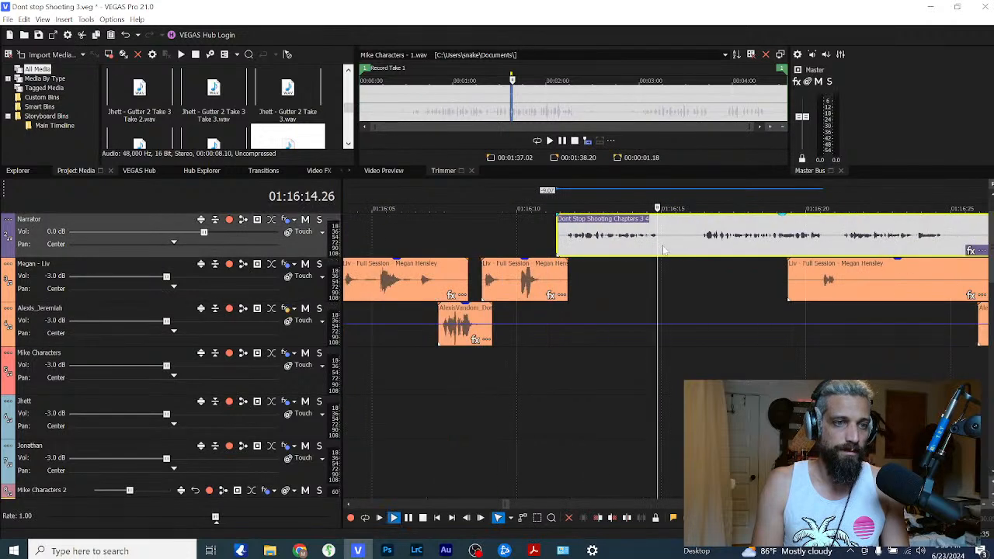
pyautogui.press('s')
# Step: Normalize the short Narrator clip between about 01:16:11 and 01:16:15, and play it
pyautogui.rightClick(627, 236)
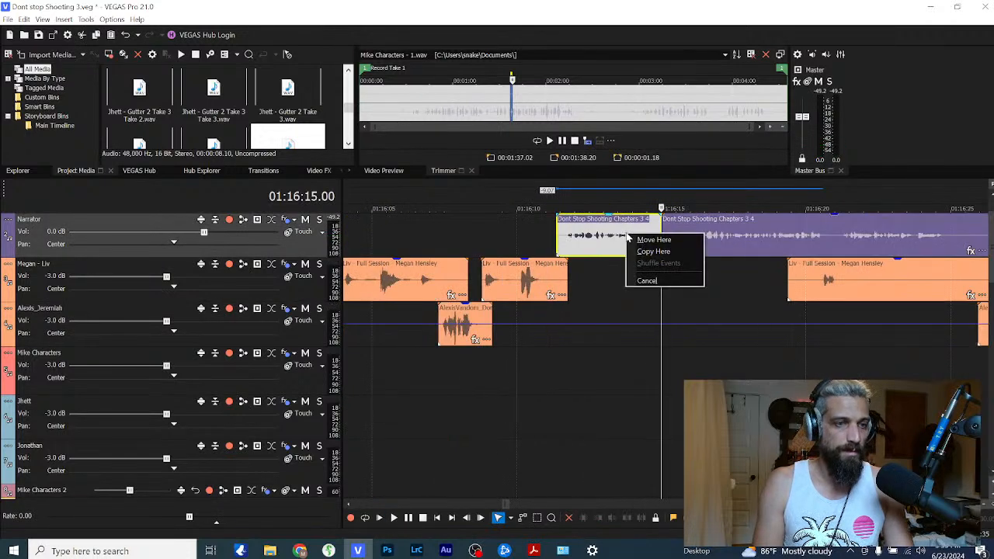
pyautogui.rightClick(618, 236)
pyautogui.click(617, 234)
pyautogui.rightClick(618, 243)
pyautogui.press('w')
pyautogui.press('n')
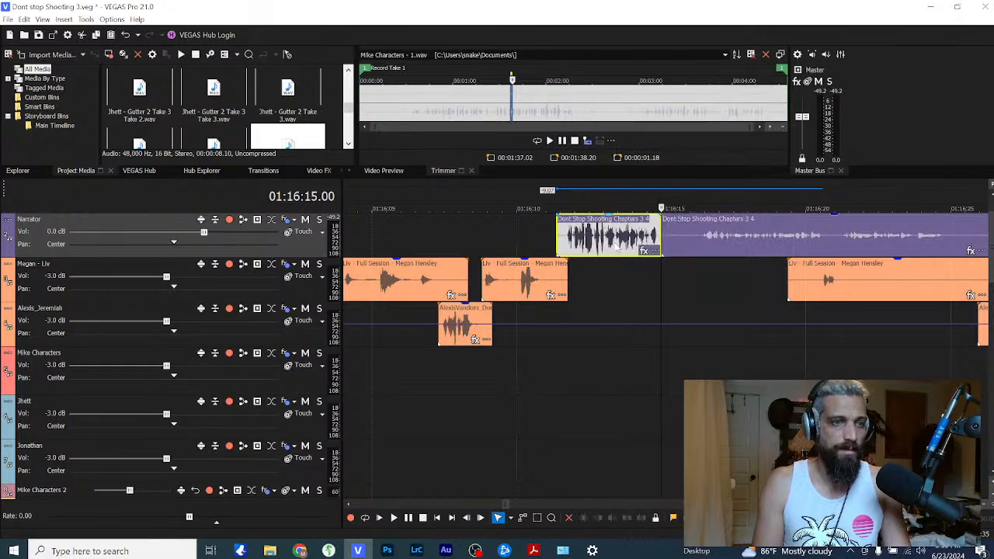
pyautogui.click(588, 262)
pyautogui.press('space')
# Step: Move the remaining Narrator clip later to about 01:16:20 and the long Jeremiah clip earlier to about 01:16:15, and play the Jeremiah clip
pyautogui.moveTo(703, 246); pyautogui.dragTo(860, 243)
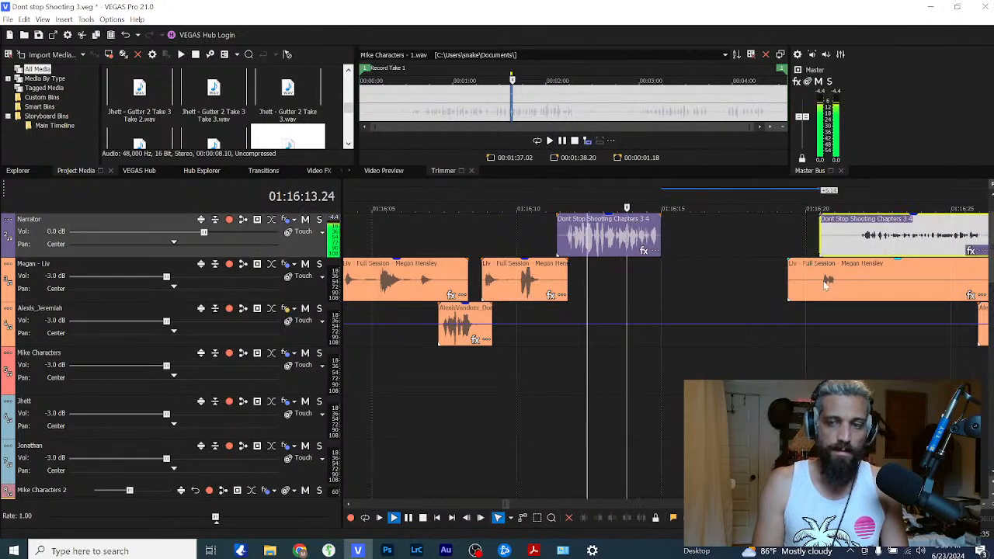
pyautogui.press('Return')
pyautogui.scroll(-2, 818, 319)
pyautogui.moveTo(844, 340); pyautogui.dragTo(685, 328)
pyautogui.press('space')
pyautogui.scroll(2, 699, 329)
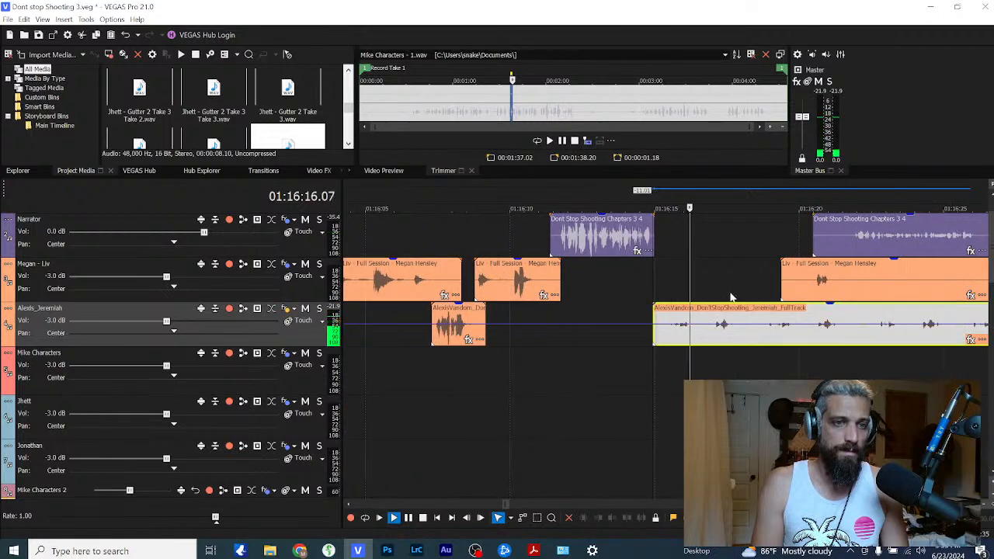
# Step: Move the long Liv and Narrator clips later to about 01:16:31 and 01:16:30, clearing space above the Jeremiah clip
pyautogui.press('Return')
pyautogui.moveTo(805, 286); pyautogui.dragTo(962, 281)
pyautogui.click(867, 248)
pyautogui.moveTo(867, 249); pyautogui.dragTo(972, 253)
pyautogui.scroll(-1, 824, 297)
pyautogui.moveTo(829, 270); pyautogui.dragTo(955, 271)
pyautogui.moveTo(852, 243); pyautogui.dragTo(977, 252)
pyautogui.press('Return')
# Step: Play through the takes in the long Jeremiah clip, split it at about 01:16:23 and delete the part before the split
pyautogui.click(687, 348)
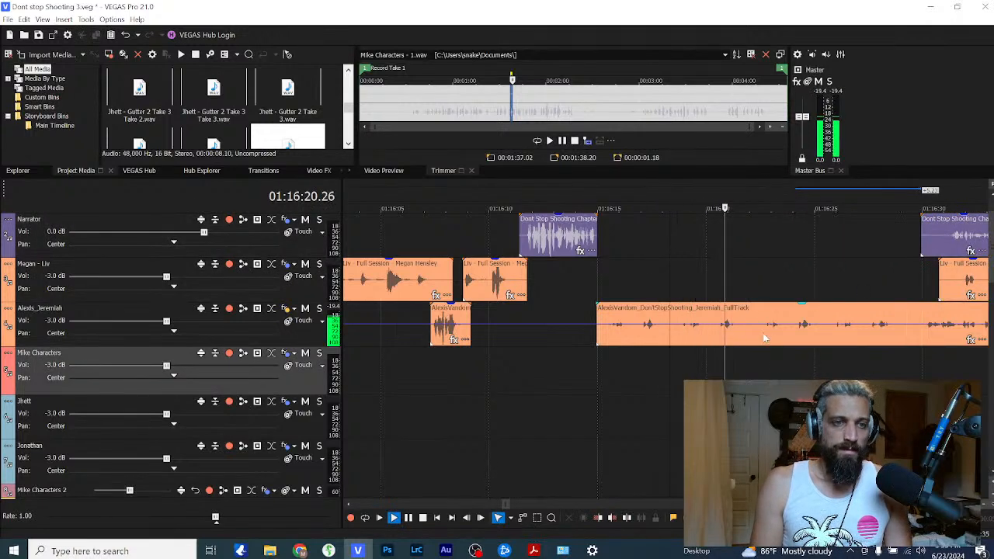
pyautogui.click(757, 338)
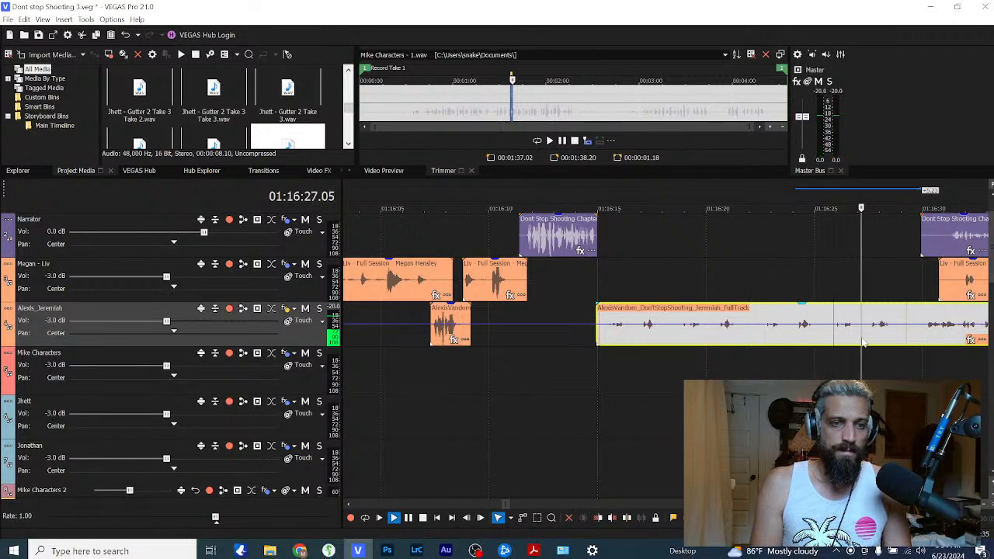
pyautogui.click(766, 337)
pyautogui.press('space')
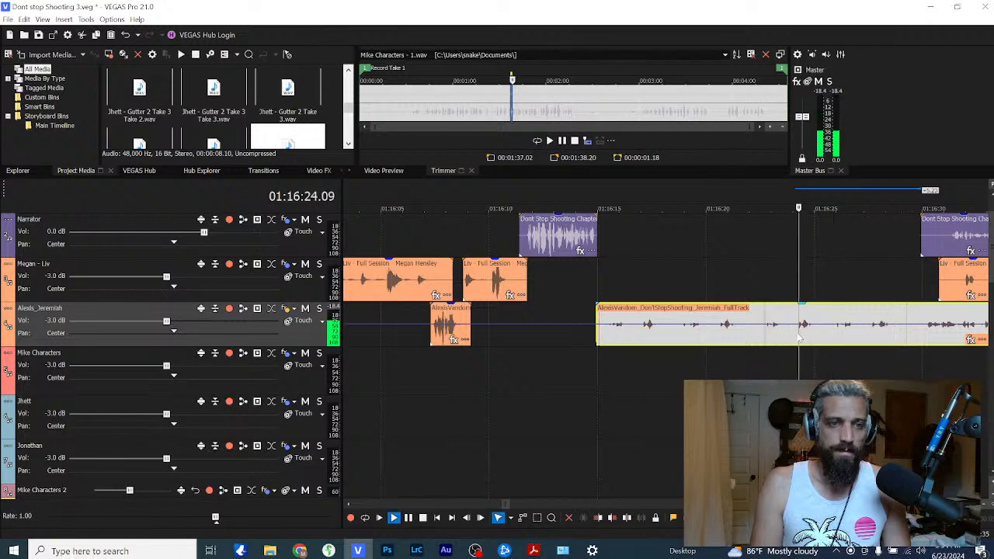
pyautogui.press('space')
pyautogui.press('s')
pyautogui.click(743, 339)
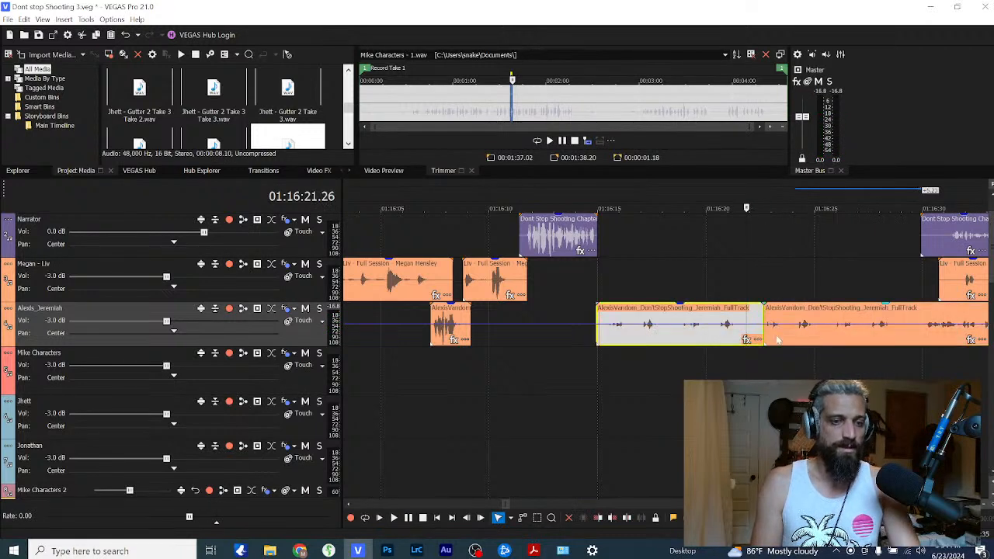
pyautogui.press('Delete')
# Step: Split the Jeremiah clip at 01:16:25.07 and move the short first part earlier to about 01:16:15
pyautogui.click(819, 332)
pyautogui.press('s')
pyautogui.moveTo(783, 337); pyautogui.dragTo(617, 333)
# Step: Normalize the short Jeremiah clip at about 01:16:15 and play it
pyautogui.rightClick(616, 333)
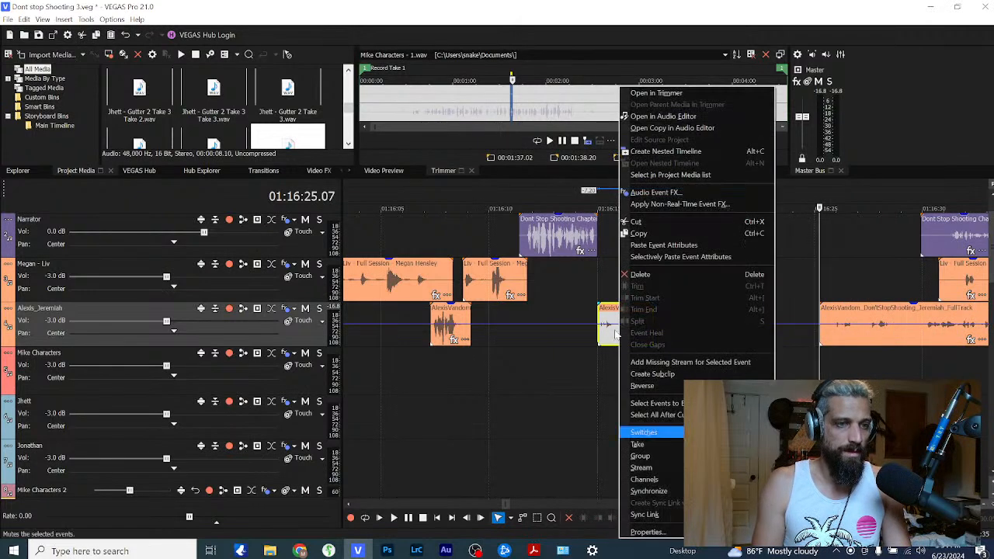
pyautogui.press('n')
pyautogui.click(587, 341)
pyautogui.press('space')
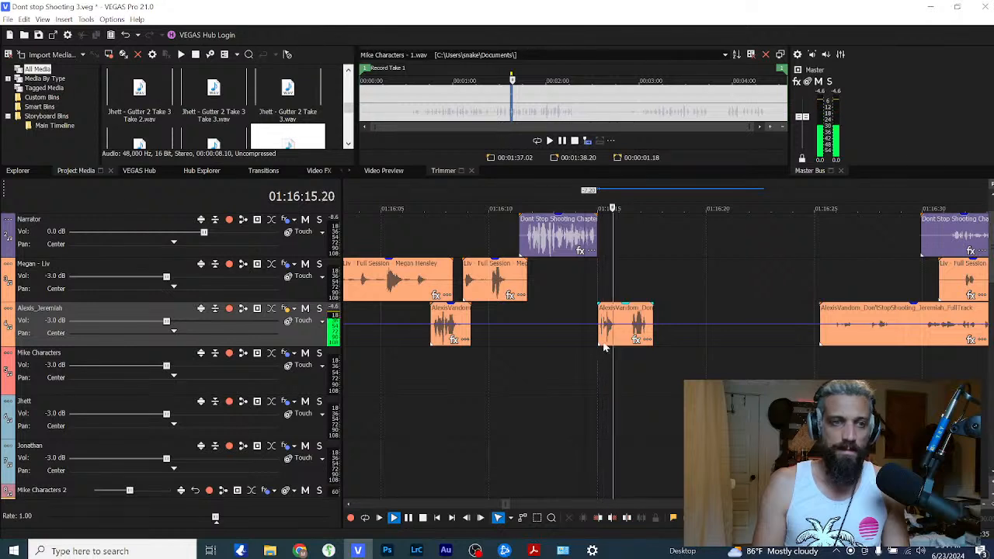
# Step: Compare the short Jeremiah clip with the Narrator line before it, lower the Jeremiah clip's gain slightly and replay it
pyautogui.click(596, 229)
pyautogui.press('space')
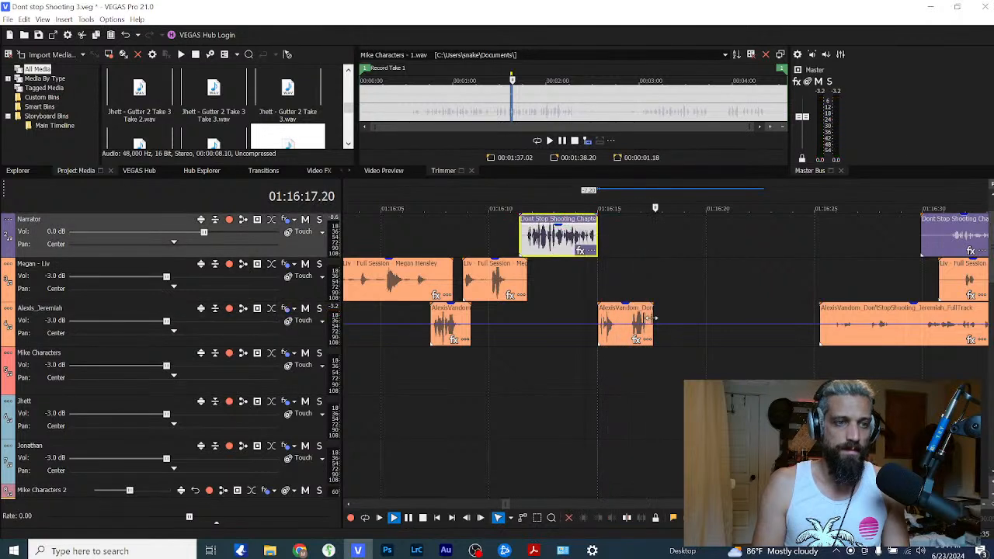
pyautogui.moveTo(629, 308); pyautogui.dragTo(628, 320)
pyautogui.click(591, 334)
pyautogui.press('space')
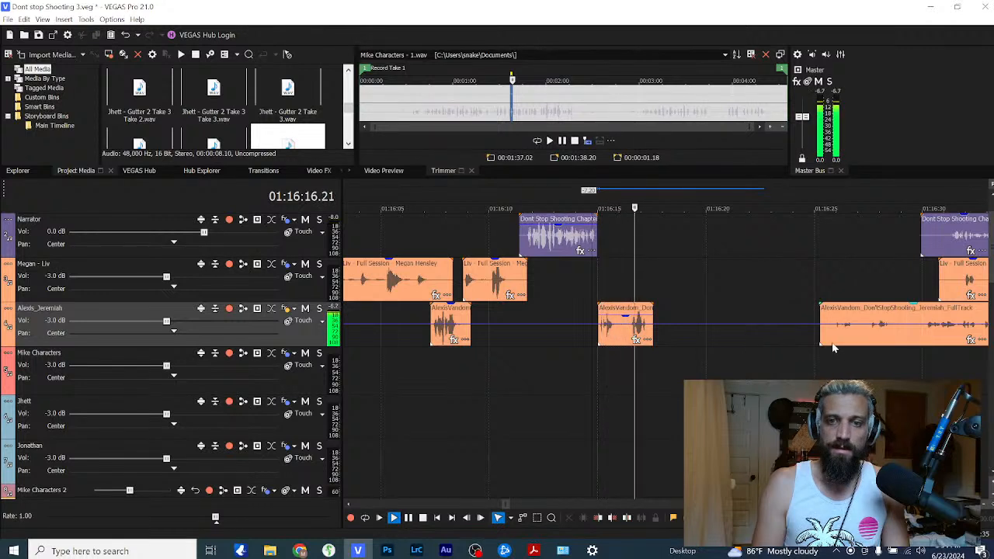
# Step: Move the long Jeremiah clip later to about 01:16:31 and the long Narrator clip earlier to about 01:16:17
pyautogui.click(868, 342)
pyautogui.press('space')
pyautogui.moveTo(868, 342); pyautogui.dragTo(979, 335)
pyautogui.moveTo(949, 252); pyautogui.dragTo(658, 248)
# Step: Play the long Narrator clip from the end of the Jeremiah line, and split it at 01:16:26.06, in the pause after its second passage
pyautogui.click(640, 253)
pyautogui.press('space')
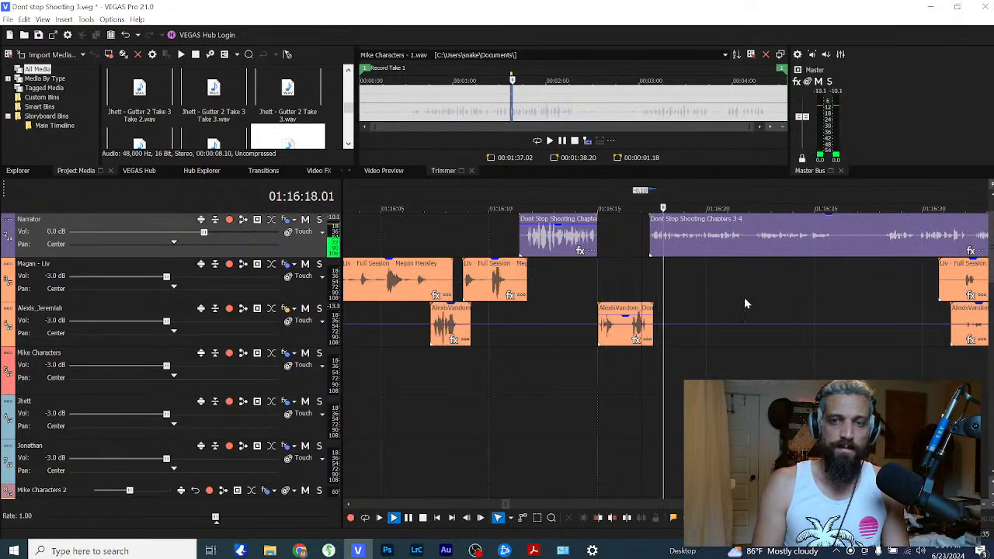
pyautogui.scroll(3, 744, 296)
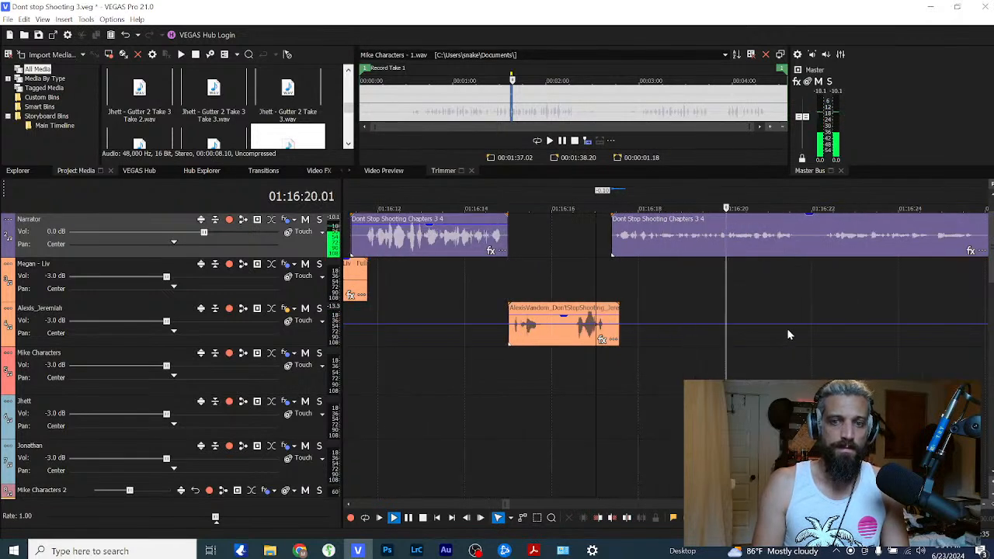
pyautogui.scroll(-3, 788, 334)
pyautogui.scroll(2, 735, 282)
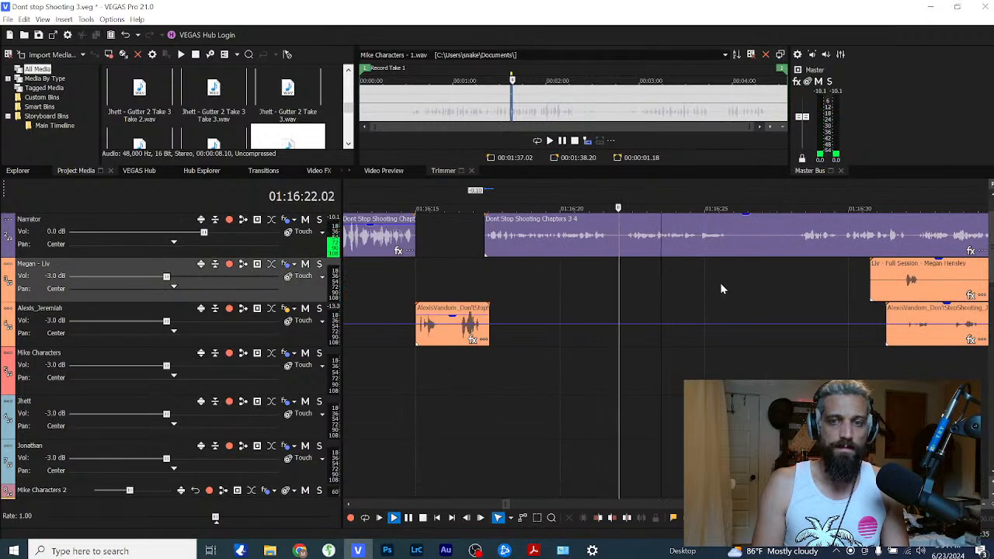
pyautogui.scroll(-1, 741, 288)
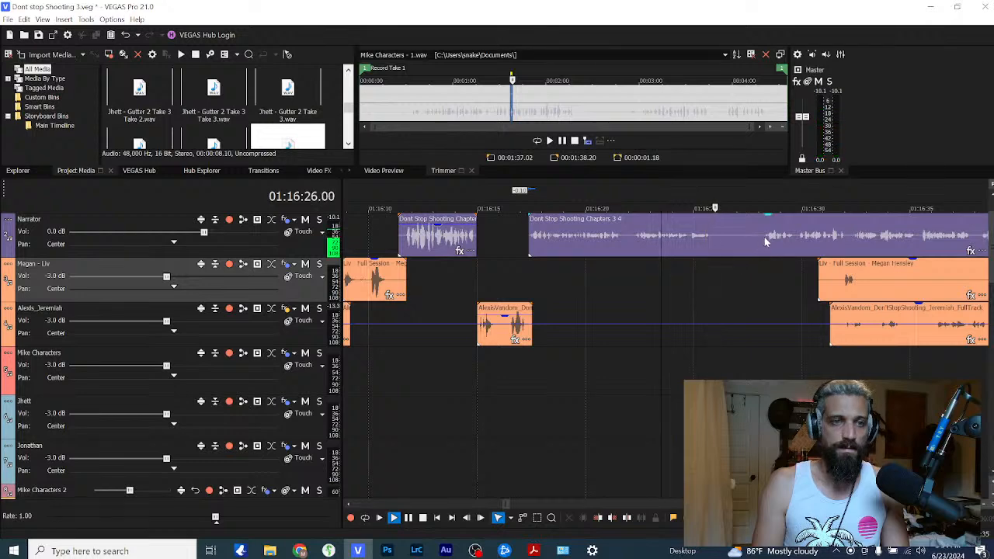
pyautogui.click(769, 237)
pyautogui.press('space')
pyautogui.click(720, 245)
pyautogui.press('s')
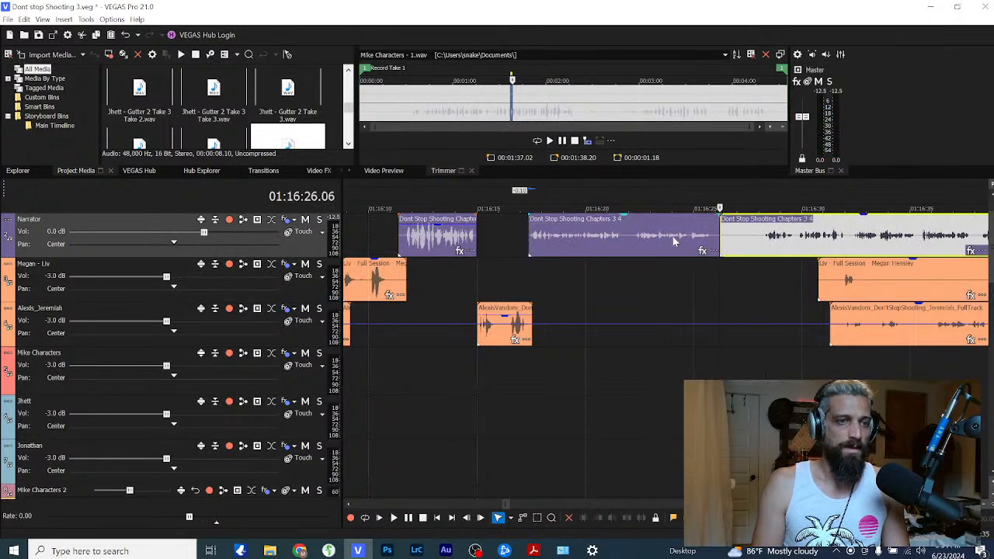
# Step: Normalize the Narrator clip between about 01:16:17 and 01:16:26, and play it
pyautogui.rightClick(673, 240)
pyautogui.press('w')
pyautogui.press('n')
pyautogui.click(606, 262)
pyautogui.press('space')
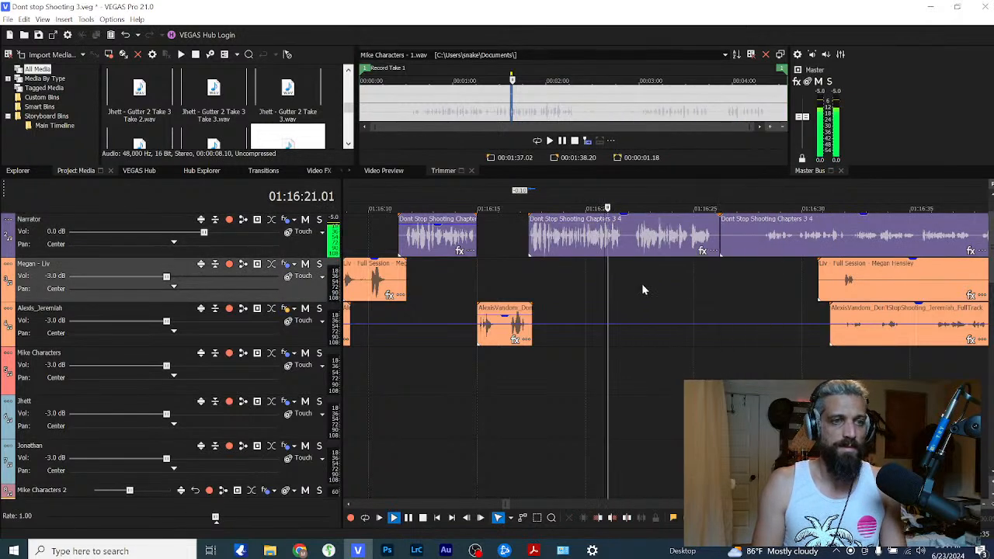
# Step: Move the remaining Narrator and Jeremiah clips later to about 01:16:56 and 01:16:55, leaving room for the long Liv clip
pyautogui.scroll(-1, 656, 281)
pyautogui.rightClick(778, 250)
pyautogui.moveTo(778, 250); pyautogui.dragTo(913, 248)
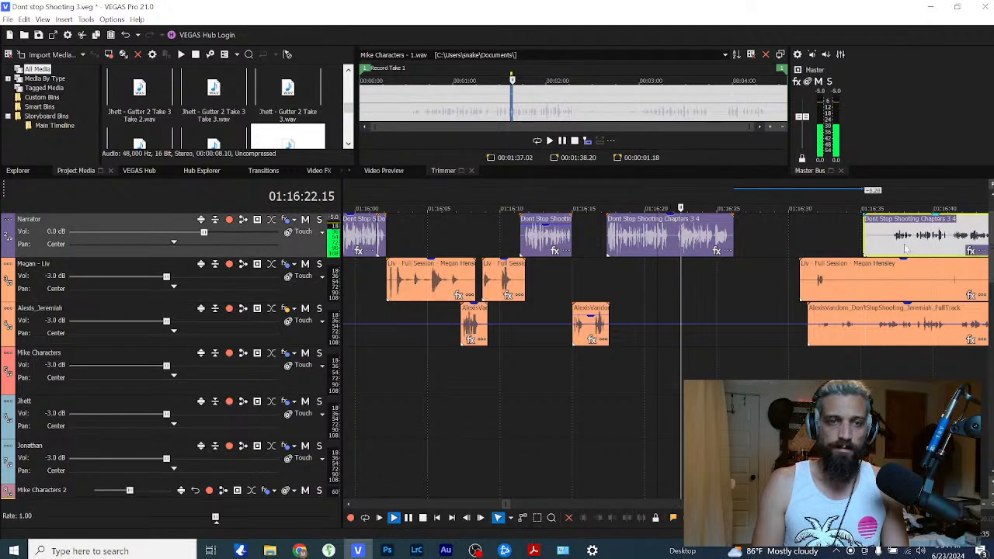
pyautogui.click(843, 282)
pyautogui.scroll(-2, 839, 286)
pyautogui.moveTo(709, 339); pyautogui.dragTo(876, 334)
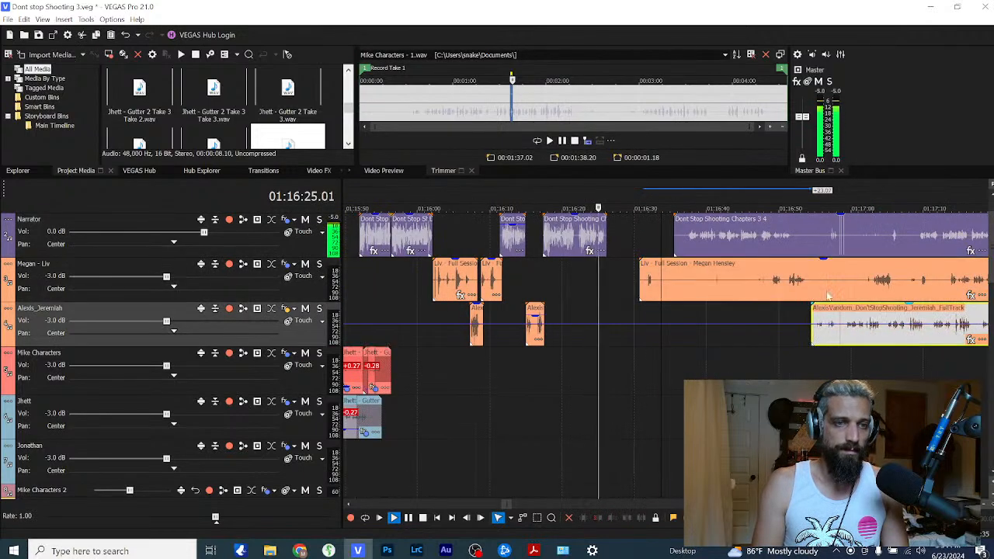
pyautogui.moveTo(773, 248); pyautogui.dragTo(919, 252)
# Step: Play the end of the normalized Narrator clip and trim 12 frames off its end
pyautogui.click(730, 294)
pyautogui.scroll(1, 719, 298)
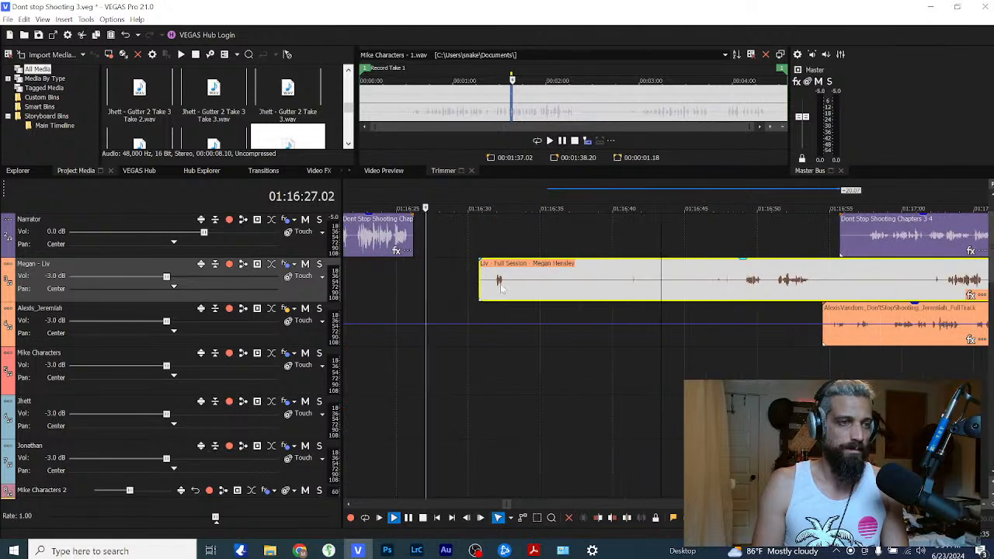
pyautogui.click(401, 232)
pyautogui.press('space')
pyautogui.scroll(3, 403, 231)
pyautogui.press('space')
pyautogui.press('Return')
pyautogui.moveTo(694, 252); pyautogui.dragTo(676, 252)
# Step: Play through the long Liv clip from its first phrase to find where the wanted line begins
pyautogui.click(828, 278)
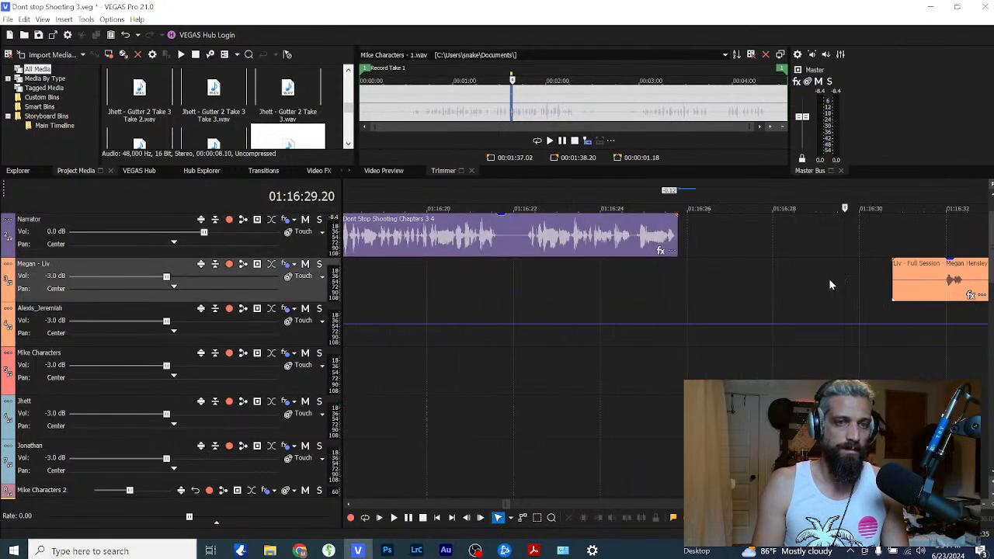
pyautogui.scroll(-2, 695, 283)
pyautogui.click(695, 286)
pyautogui.press('space')
pyautogui.scroll(-1, 742, 302)
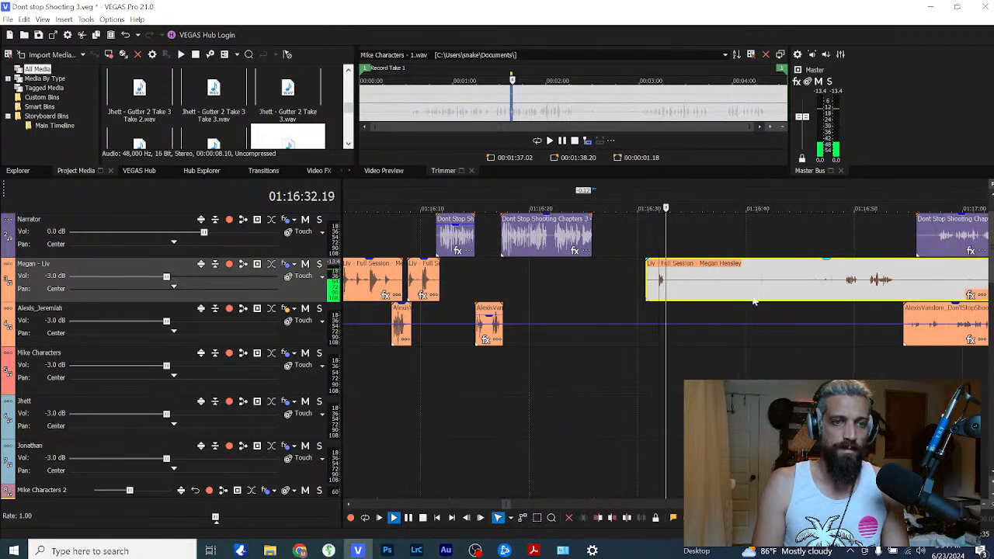
pyautogui.click(844, 299)
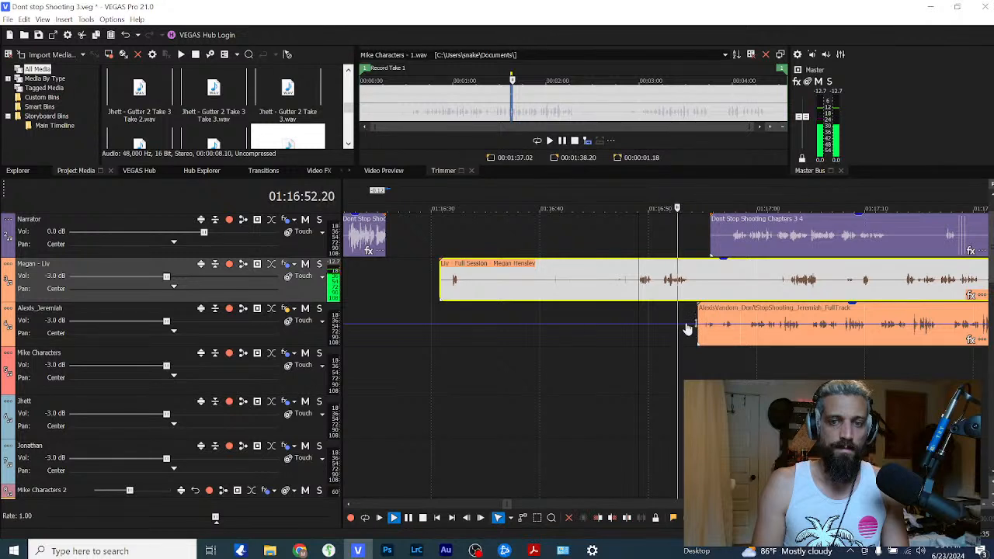
pyautogui.press('Return')
pyautogui.click(622, 288)
pyautogui.press('space')
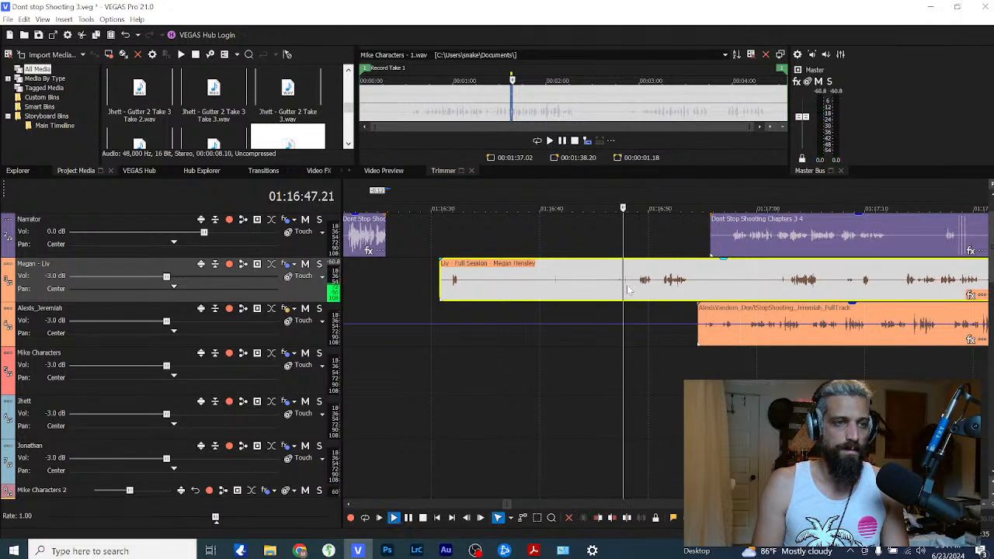
# Step: Split the long Liv clip at about 01:16:49 and delete the part before the split
pyautogui.press('space')
pyautogui.click(637, 288)
pyautogui.press('s')
pyautogui.click(614, 285)
pyautogui.press('Delete')
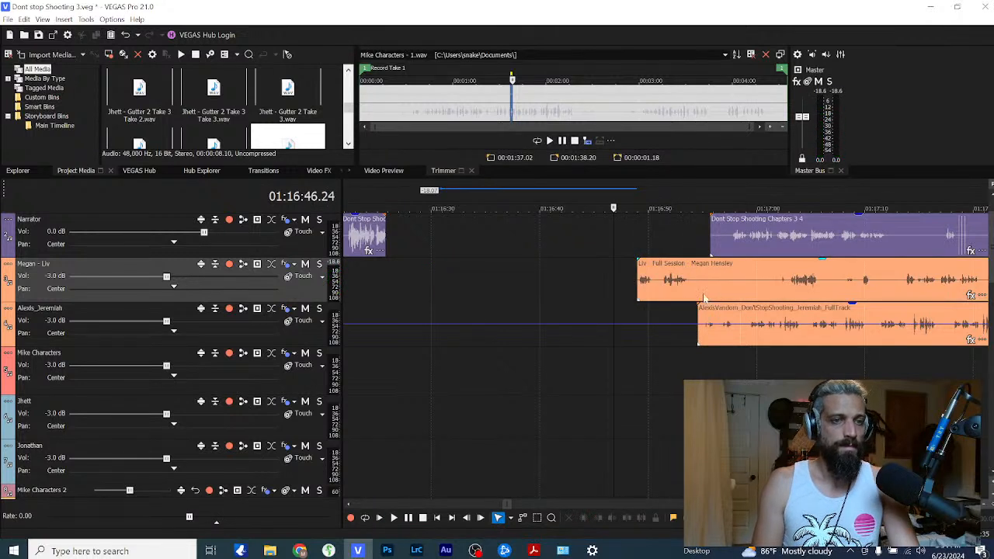
# Step: Move the remaining Liv clip earlier to start at about 01:16:26, where the Narrator clip ends
pyautogui.moveTo(741, 295); pyautogui.dragTo(490, 306)
pyautogui.scroll(3, 497, 303)
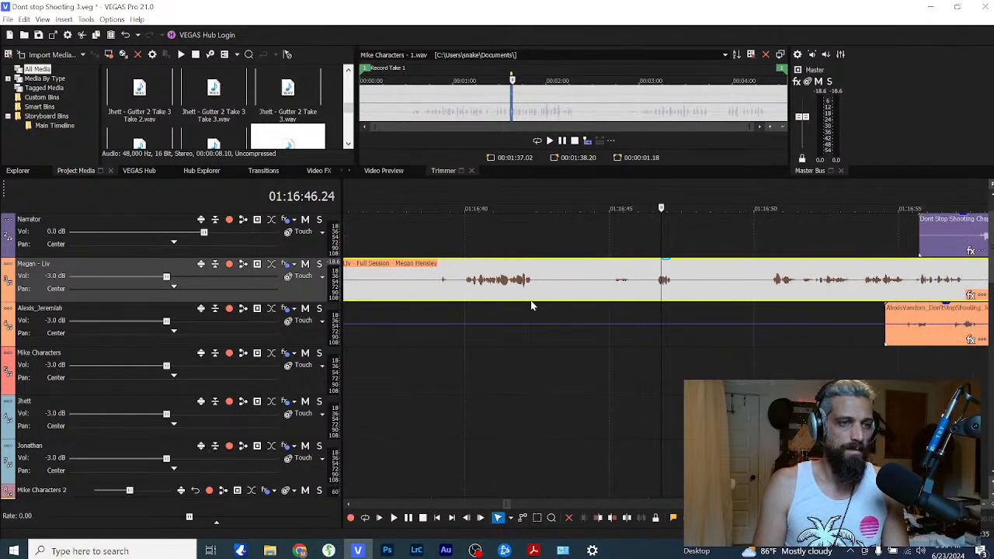
pyautogui.scroll(-5, 534, 299)
# Step: Split the Liv clip at 01:16:31.17, after its opening line, and normalize the short first part
pyautogui.click(560, 285)
pyautogui.scroll(3, 559, 285)
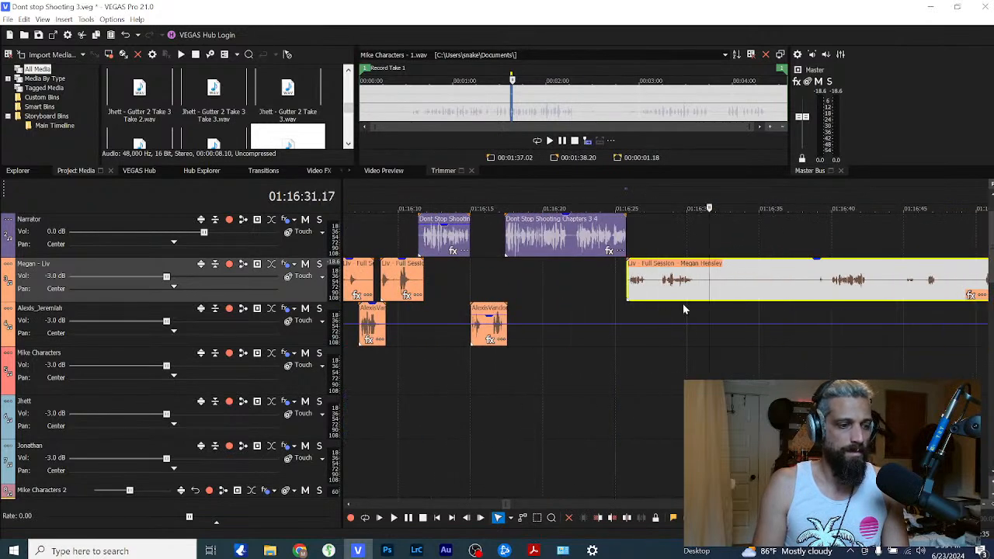
pyautogui.press('s')
pyautogui.click(660, 289)
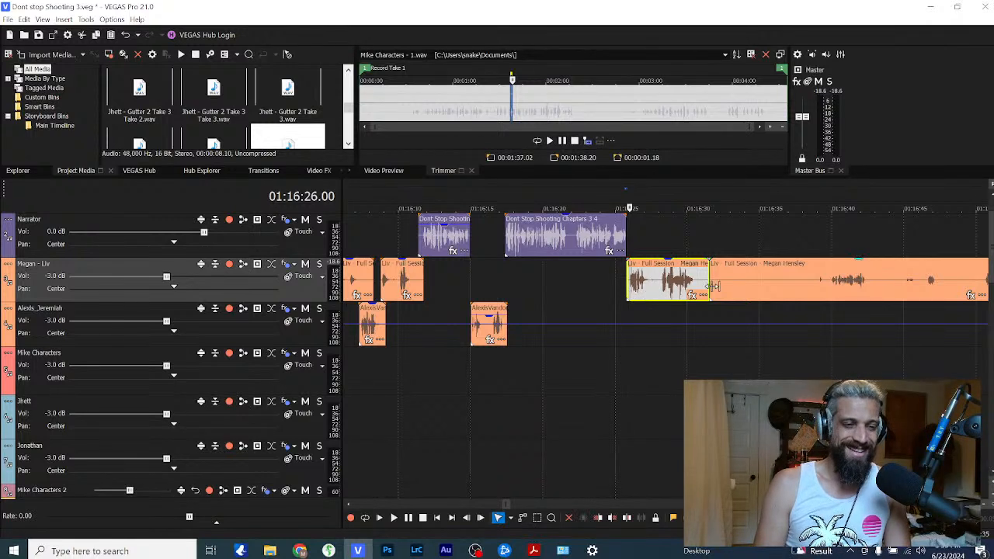
pyautogui.scroll(-2, 708, 285)
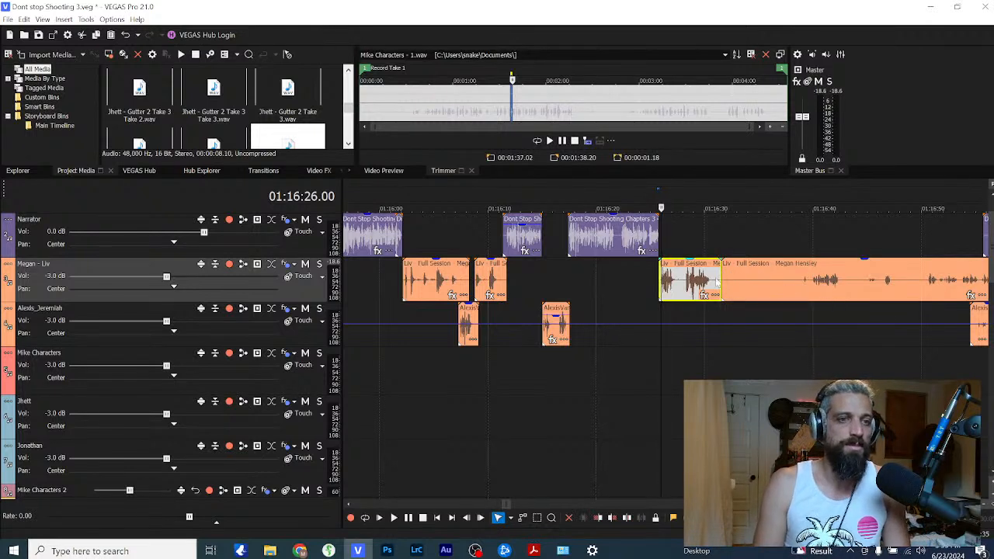
# Step: Move the long remaining Liv clip later to start at about 01:16:39 and save the project
pyautogui.moveTo(720, 276); pyautogui.dragTo(800, 292)
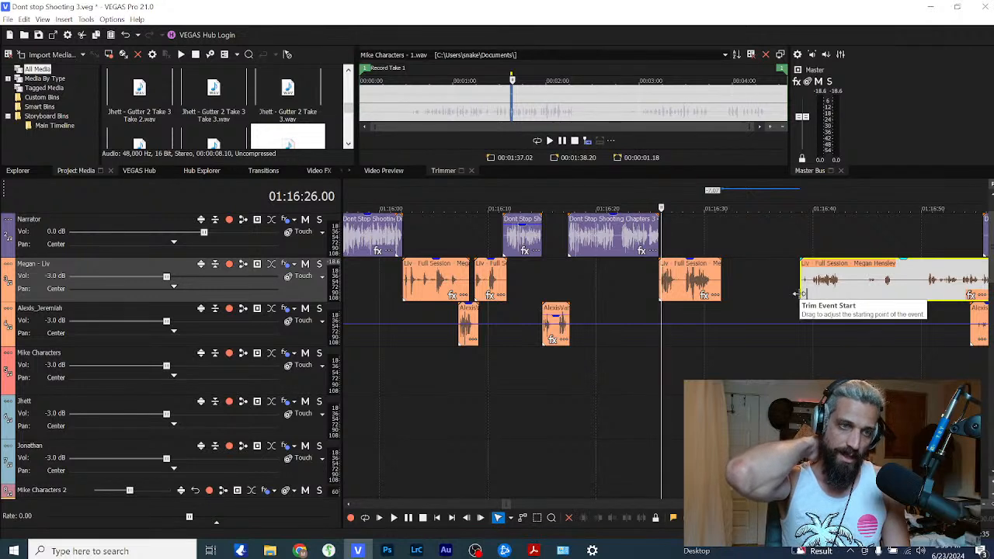
pyautogui.click(660, 322)
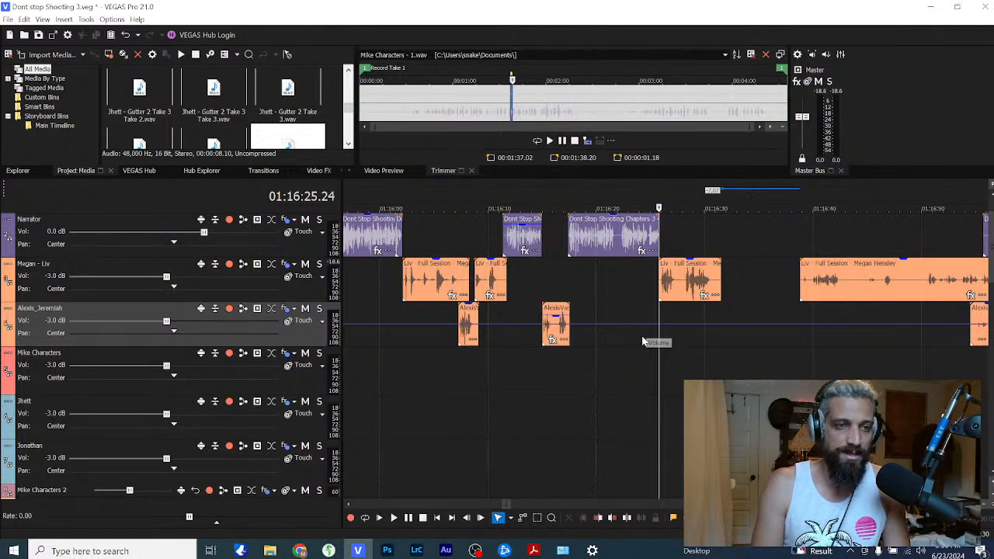
pyautogui.click(653, 314)
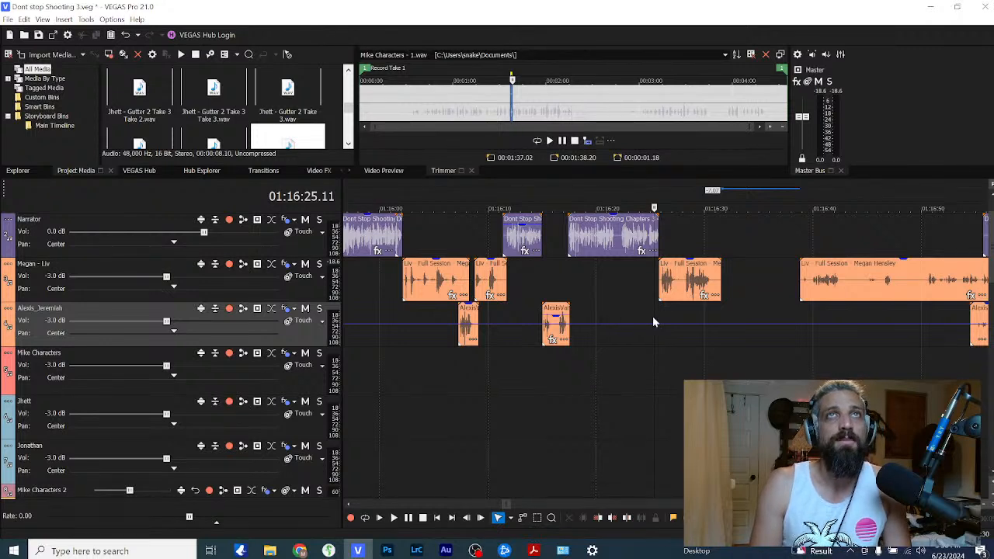
pyautogui.hotkey('ctrl', 's')
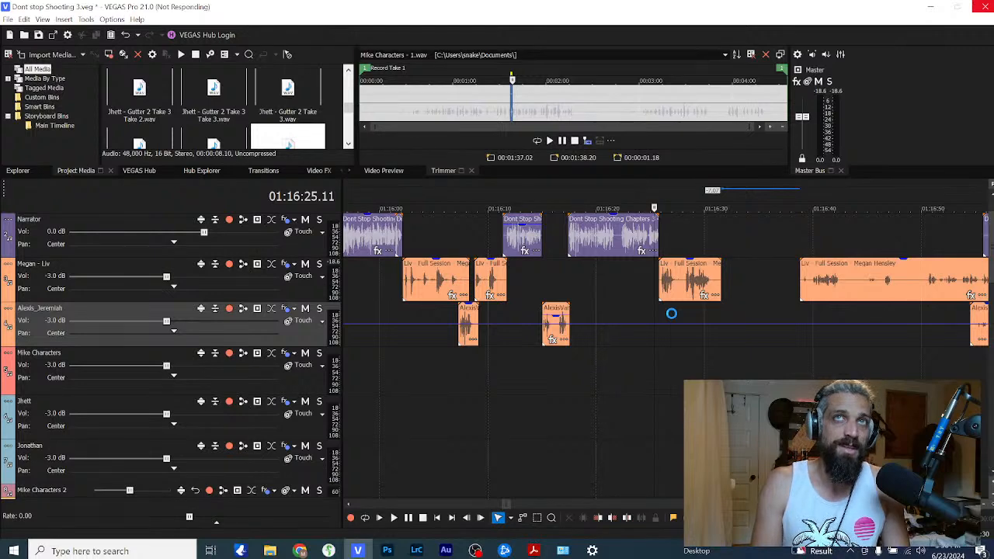
# Step: Play the end of the Narrator clip into the short Liv line to check the timing and where the line ends
pyautogui.scroll(6, 671, 314)
pyautogui.scroll(-6, 662, 292)
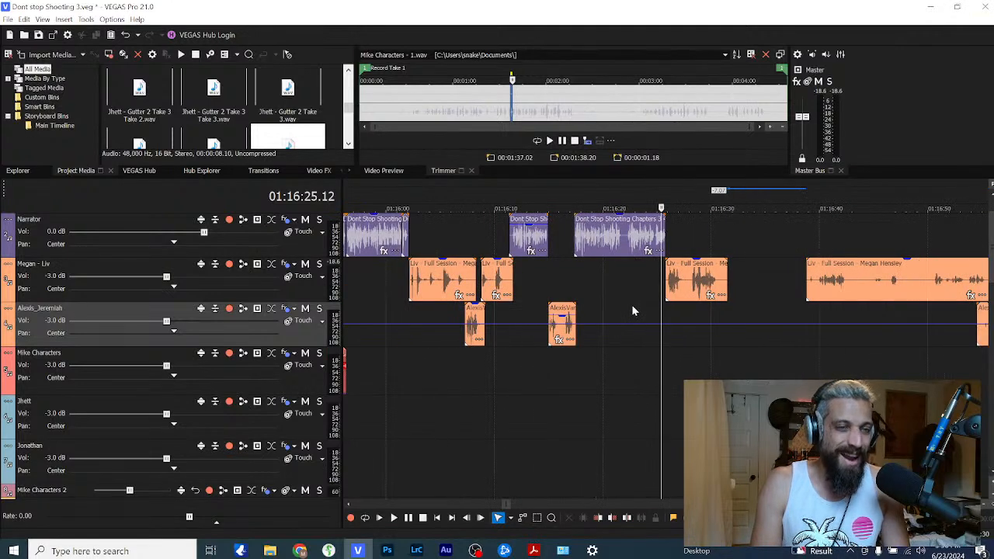
pyautogui.click(645, 298)
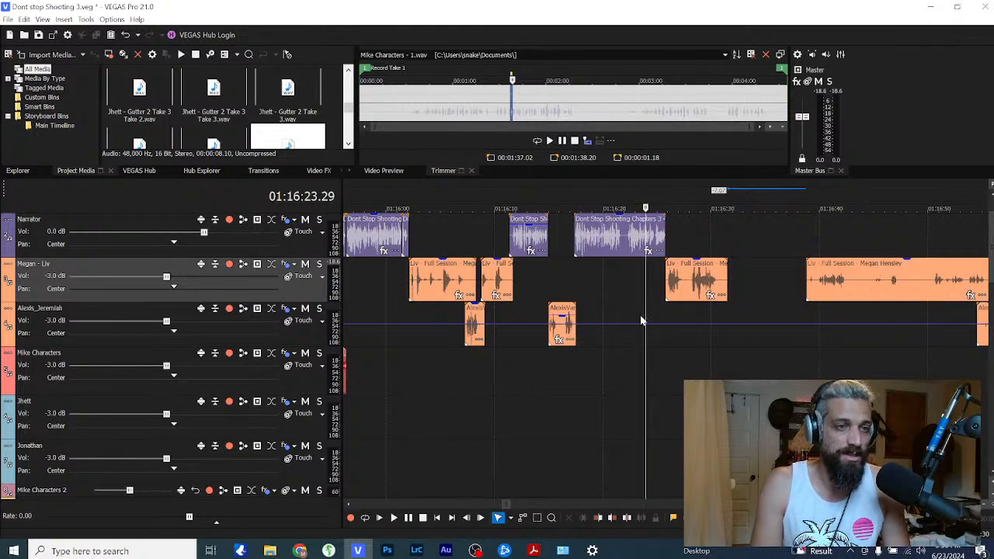
pyautogui.scroll(5, 640, 314)
pyautogui.scroll(-3, 666, 315)
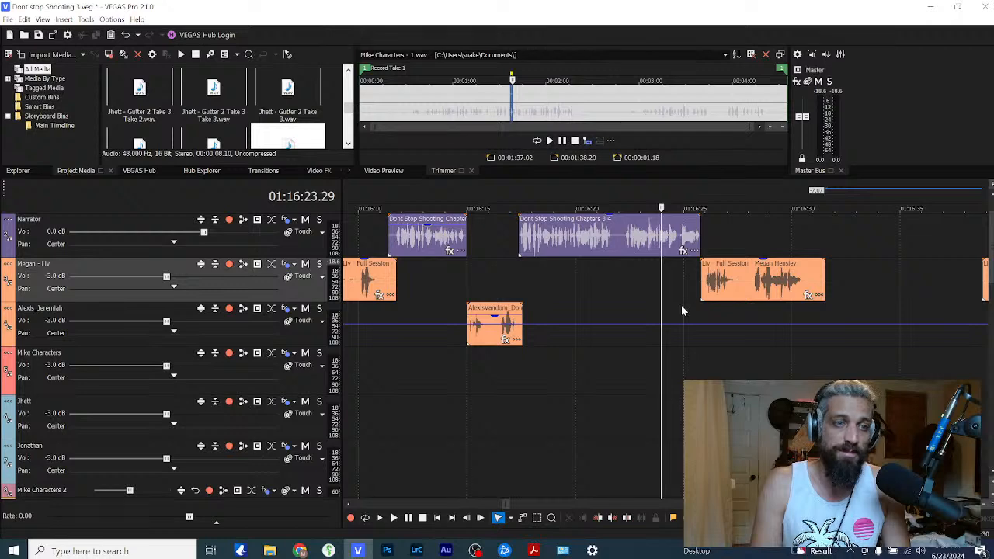
pyautogui.scroll(2, 672, 307)
pyautogui.click(680, 304)
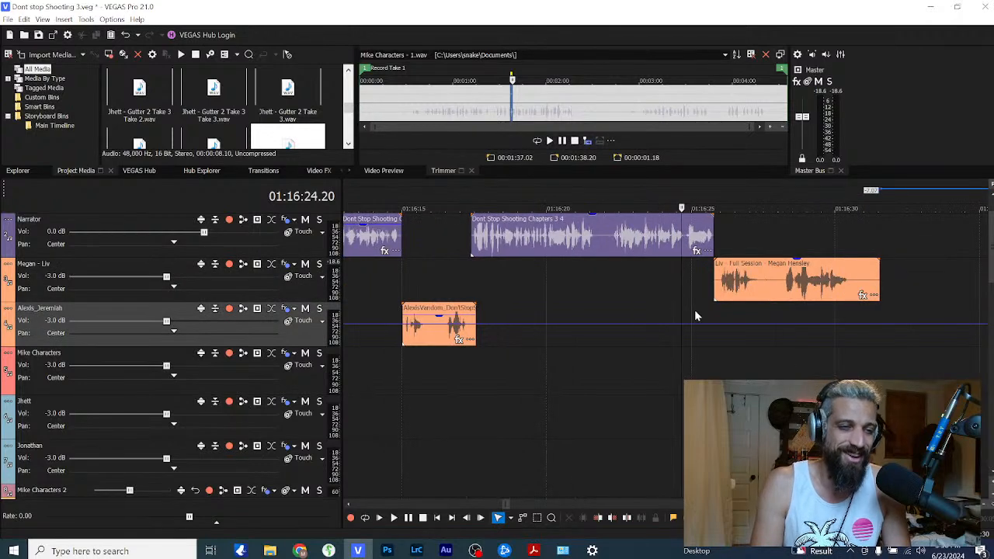
pyautogui.press('space')
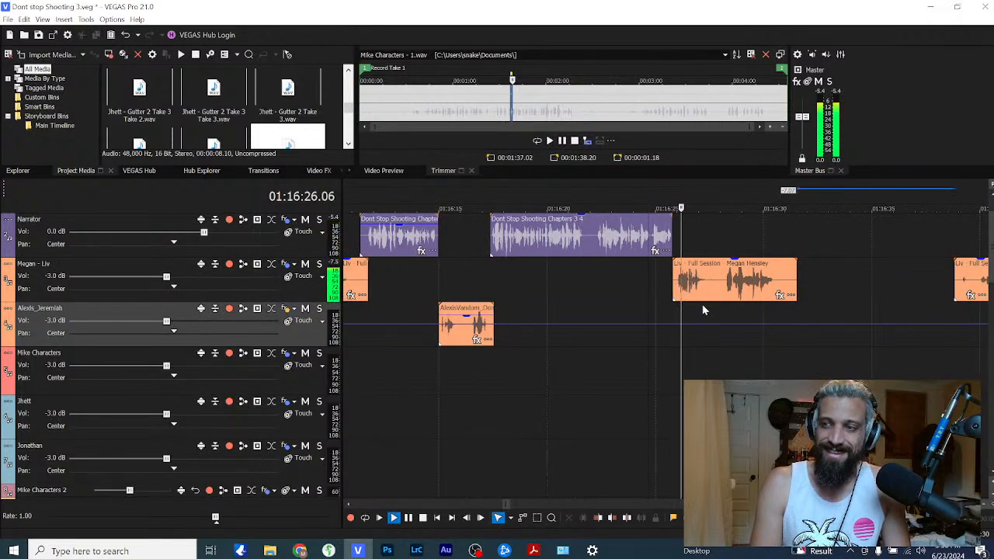
pyautogui.scroll(-3, 700, 303)
pyautogui.scroll(2, 743, 303)
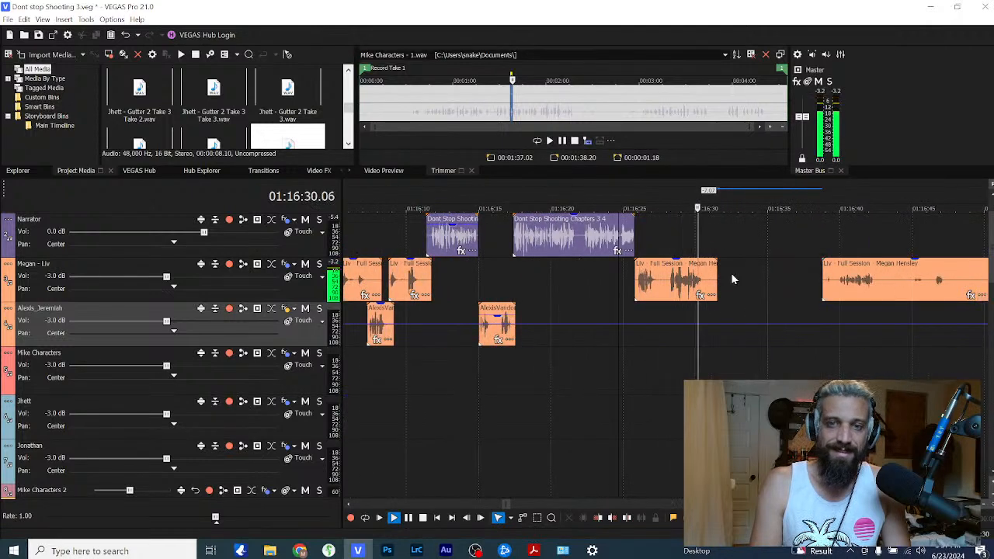
pyautogui.press('space')
# Step: Trim the end of the short Liv clip to about 01:16:31 and move the long Narrator clip earlier to start at about 01:16:29
pyautogui.moveTo(715, 270); pyautogui.dragTo(706, 270)
pyautogui.scroll(-1, 735, 281)
pyautogui.moveTo(876, 250); pyautogui.dragTo(682, 260)
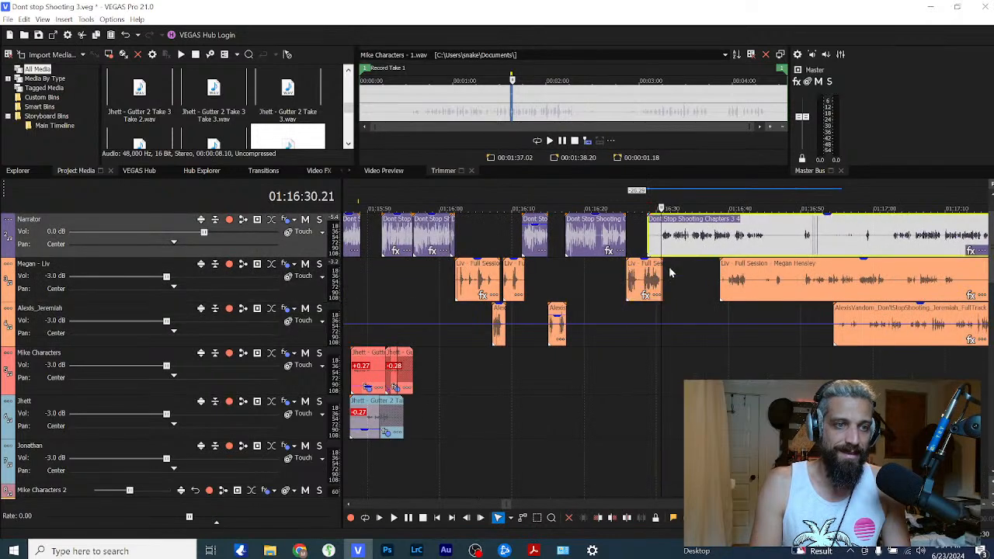
# Step: Clear space below the Narrator clip by moving the long Liv clip to about 01:16:58 and the long Jeremiah clip to about 01:17:03
pyautogui.press('space')
pyautogui.scroll(-1, 747, 293)
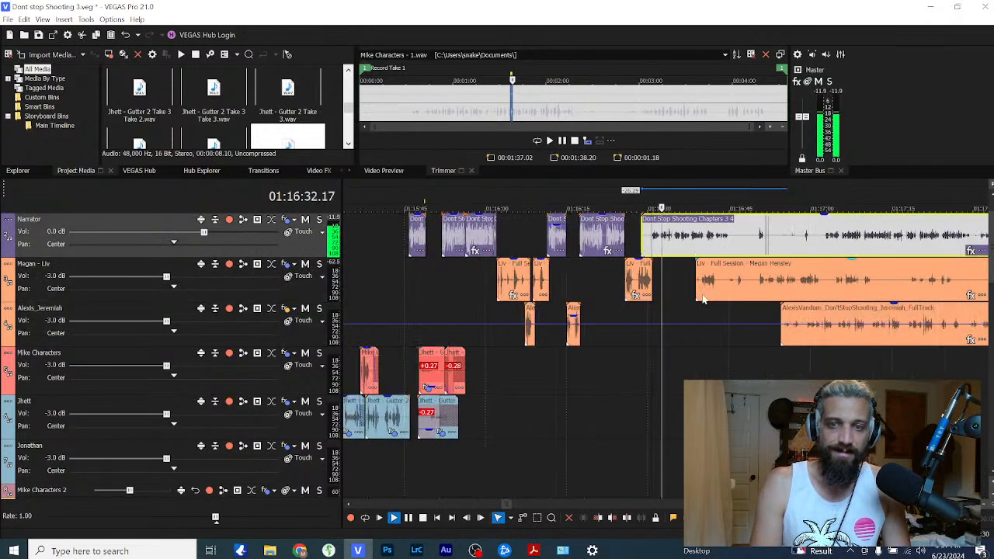
pyautogui.click(681, 284)
pyautogui.scroll(2, 682, 284)
pyautogui.moveTo(734, 287); pyautogui.dragTo(940, 289)
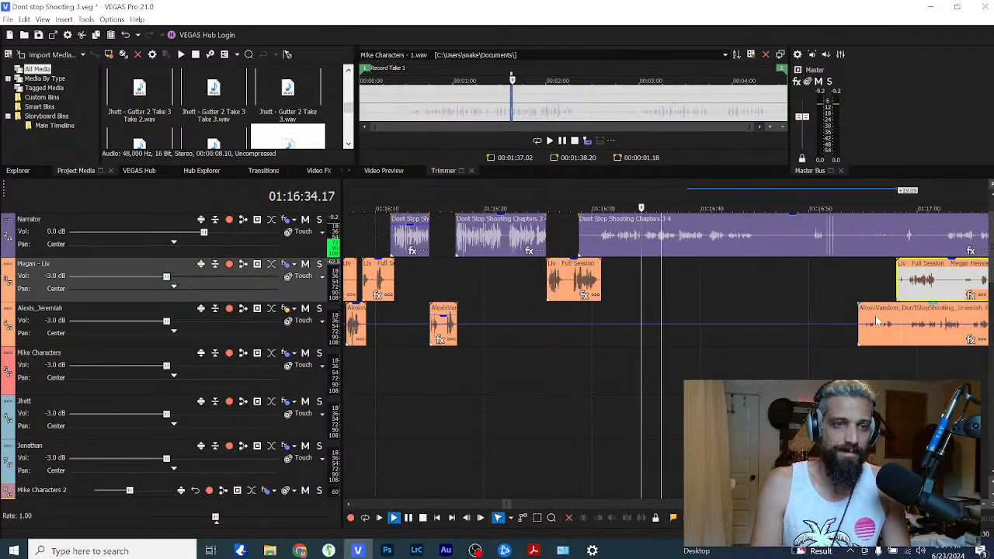
pyautogui.moveTo(875, 316); pyautogui.dragTo(962, 315)
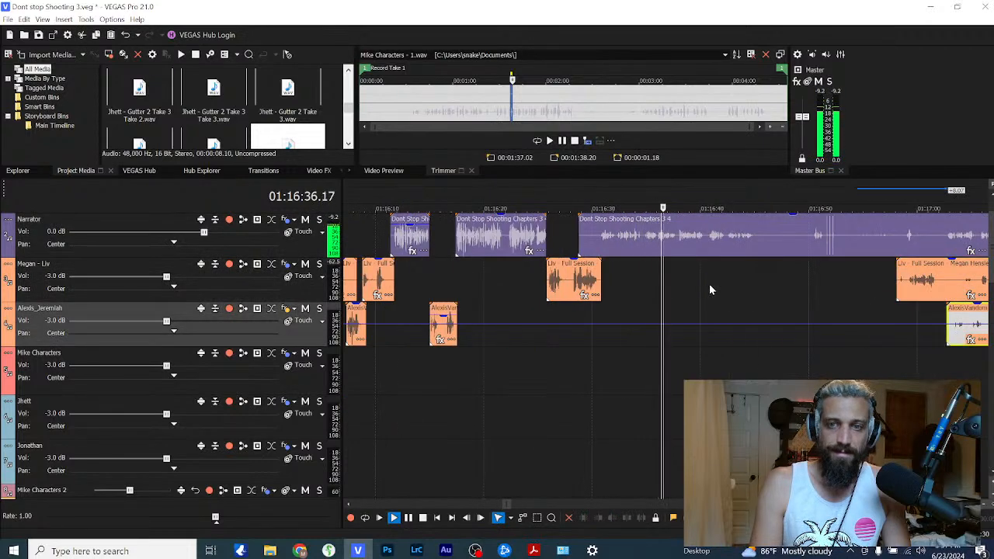
# Step: Split the long Narrator clip at about 01:16:38
pyautogui.scroll(1, 717, 272)
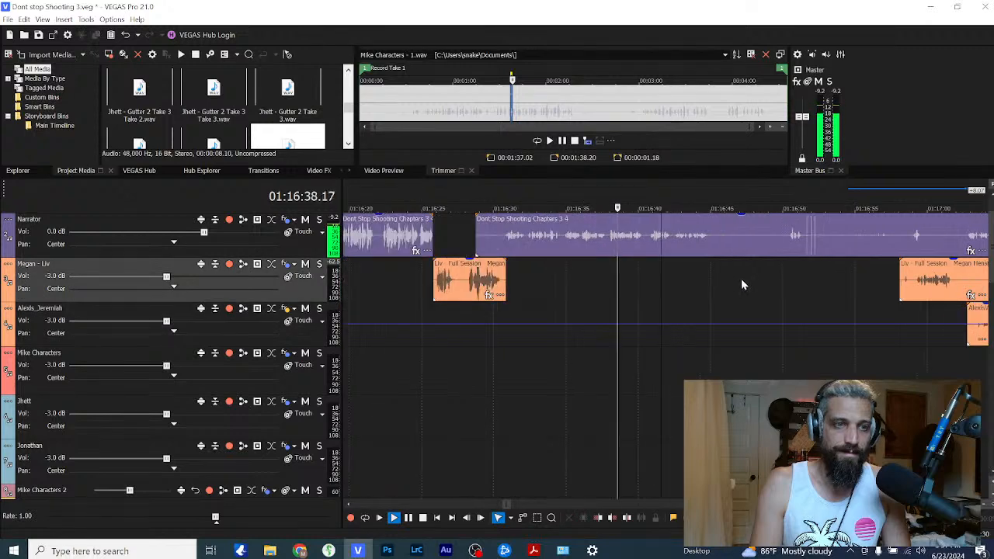
pyautogui.click(609, 243)
pyautogui.press('s')
pyautogui.press('space')
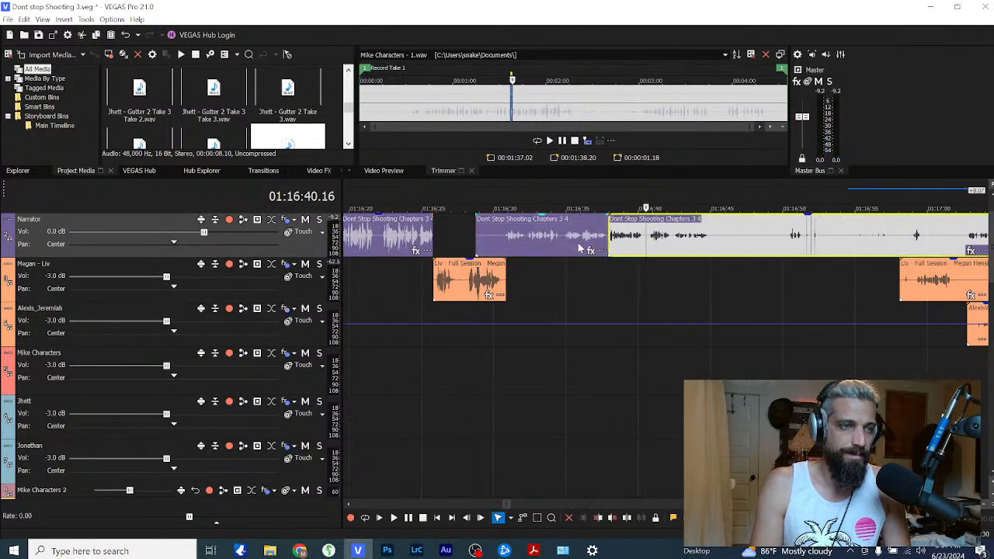
# Step: Trim about 3 seconds off the end of the first Narrator part, keeping the following part directly against it at about 01:16:35
pyautogui.click(560, 242)
pyautogui.press('space')
pyautogui.press('space')
pyautogui.moveTo(608, 236); pyautogui.dragTo(566, 237)
pyautogui.click(591, 250)
pyautogui.click(547, 235)
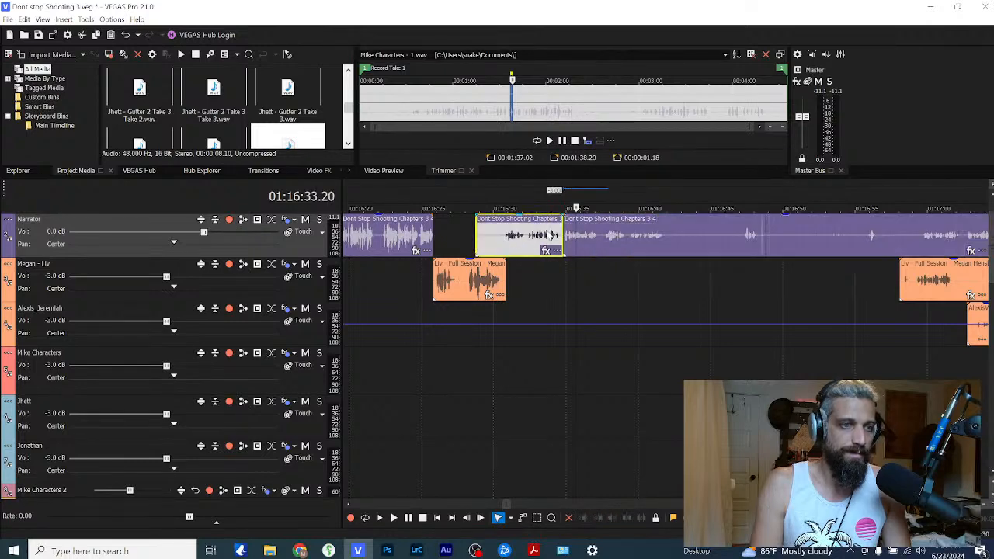
# Step: Play across the cut between the two Narrator parts near 01:16:35 to find where the first phrase should end
pyautogui.press('space')
pyautogui.scroll(1, 592, 249)
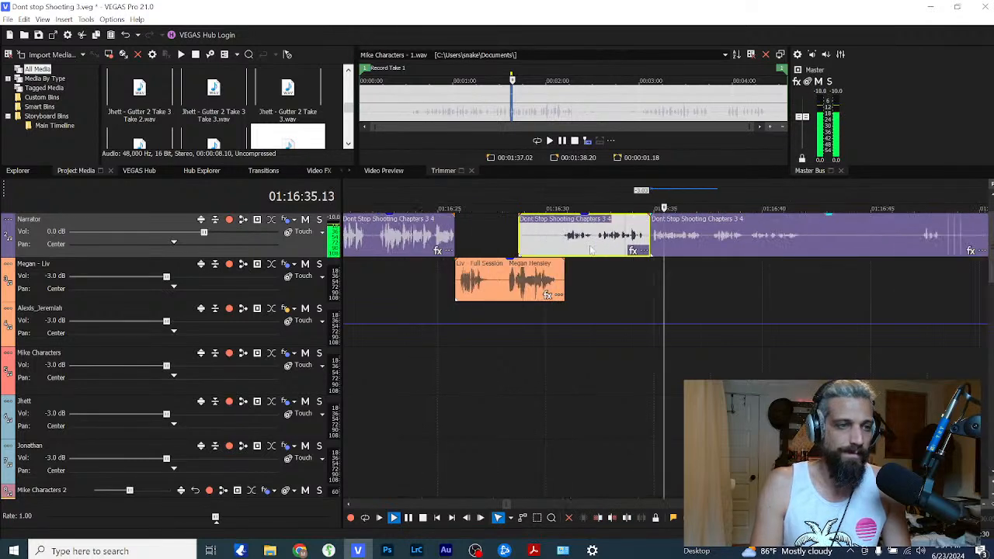
pyautogui.press('space')
pyautogui.click(610, 249)
pyautogui.press('space')
pyautogui.scroll(4, 651, 255)
pyautogui.scroll(-2, 743, 251)
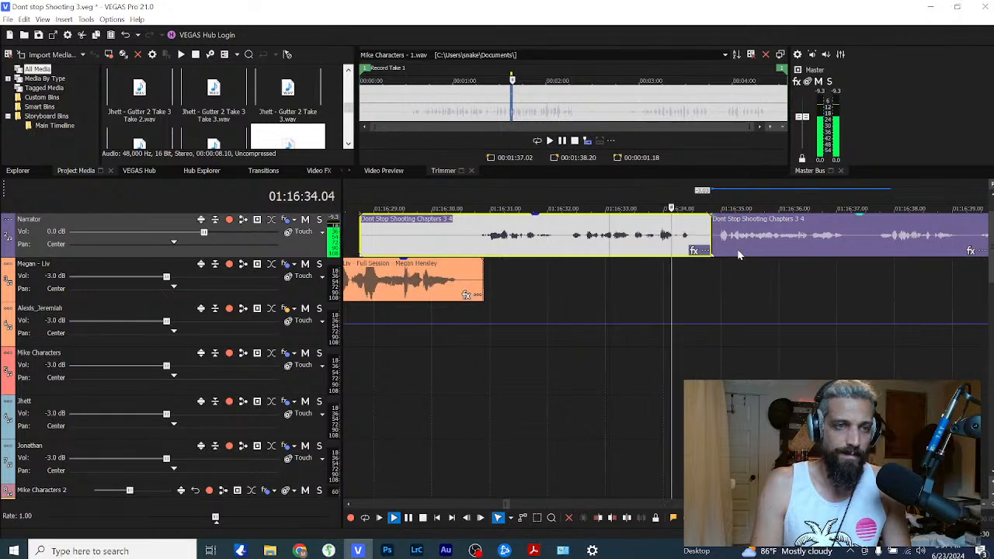
pyautogui.press('space')
pyautogui.click(726, 242)
pyautogui.press('space')
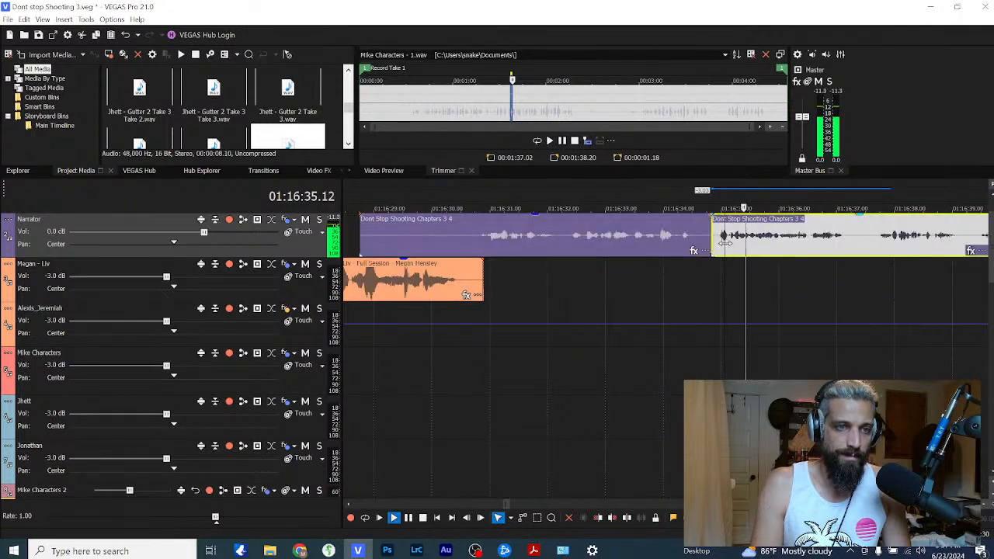
# Step: Trim the end of the first Narrator part to about 01:16:34, keeping the following part directly against it
pyautogui.press('space')
pyautogui.click(681, 243)
pyautogui.moveTo(711, 230)
pyautogui.mouseDown()
pyautogui.moveTo(679, 232)
pyautogui.moveTo(697, 243)
pyautogui.mouseUp()
# Step: Play through the Narrator cut and split the second part at 01:16:41.14, after its spoken line
pyautogui.click(639, 244)
pyautogui.press('space')
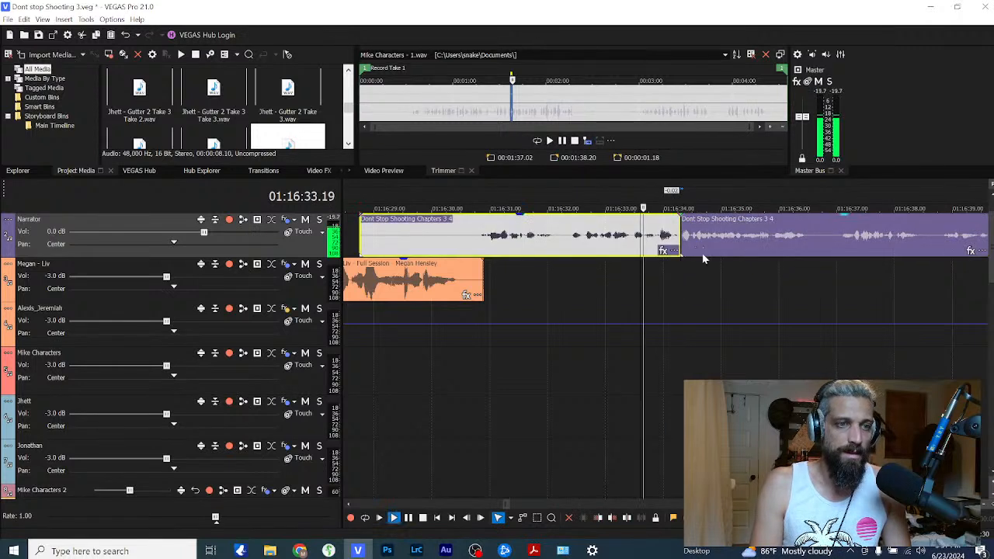
pyautogui.scroll(-1, 717, 254)
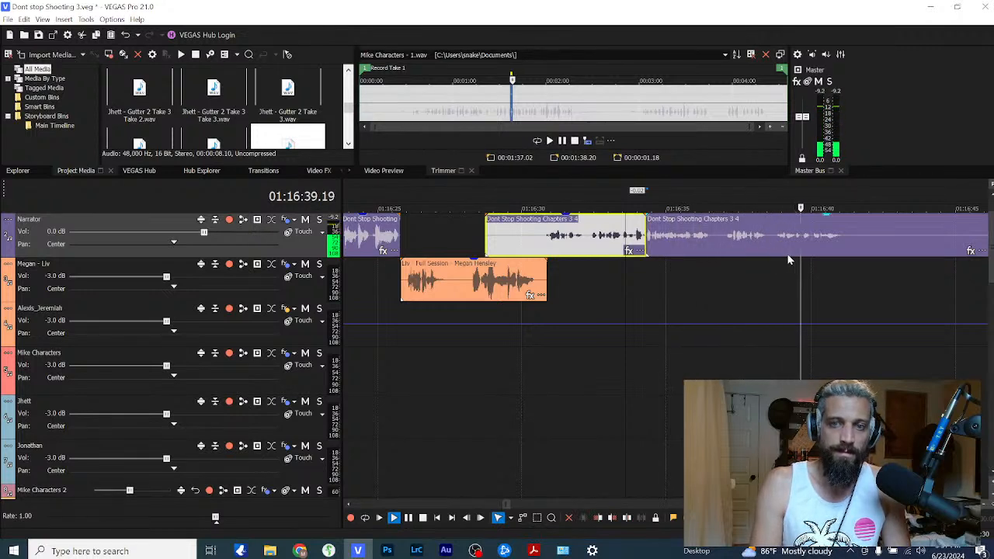
pyautogui.press('Return')
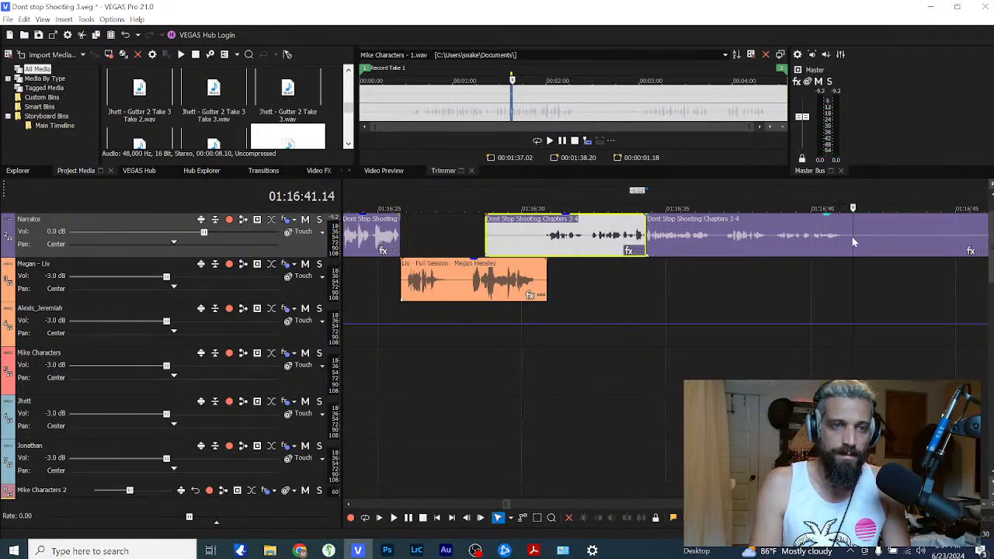
pyautogui.click(852, 237)
pyautogui.press('s')
# Step: Normalize the two Narrator clips between about 01:16:29 and 01:16:41
pyautogui.click(773, 240)
pyautogui.rightClick(773, 242)
pyautogui.click(773, 242)
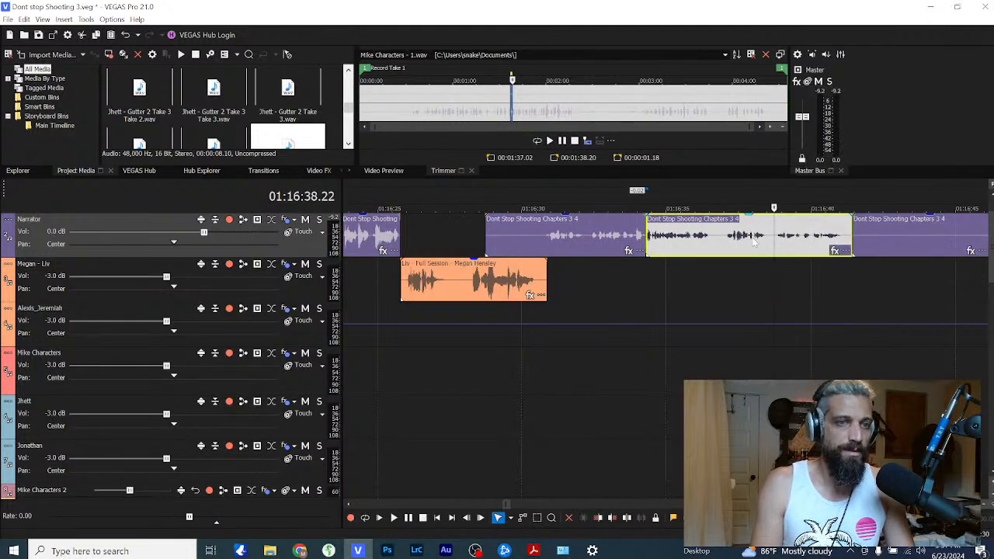
pyautogui.click(632, 243)
pyautogui.rightClick(600, 249)
pyautogui.press('n')
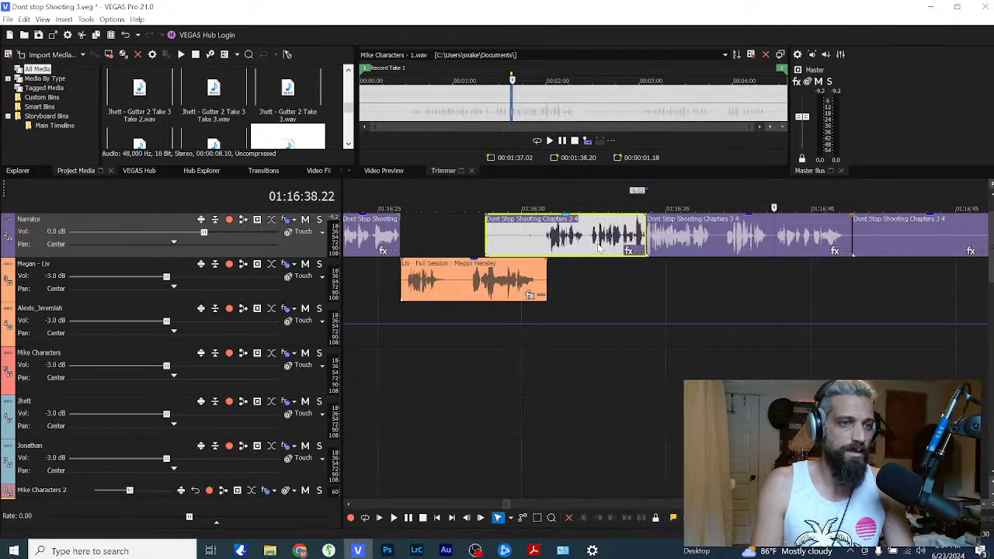
# Step: Trim the silent start of the first normalized Narrator clip to just before its speech at about 01:16:30 and play the transition from Liv
pyautogui.moveTo(484, 237); pyautogui.dragTo(541, 245)
pyautogui.press('space')
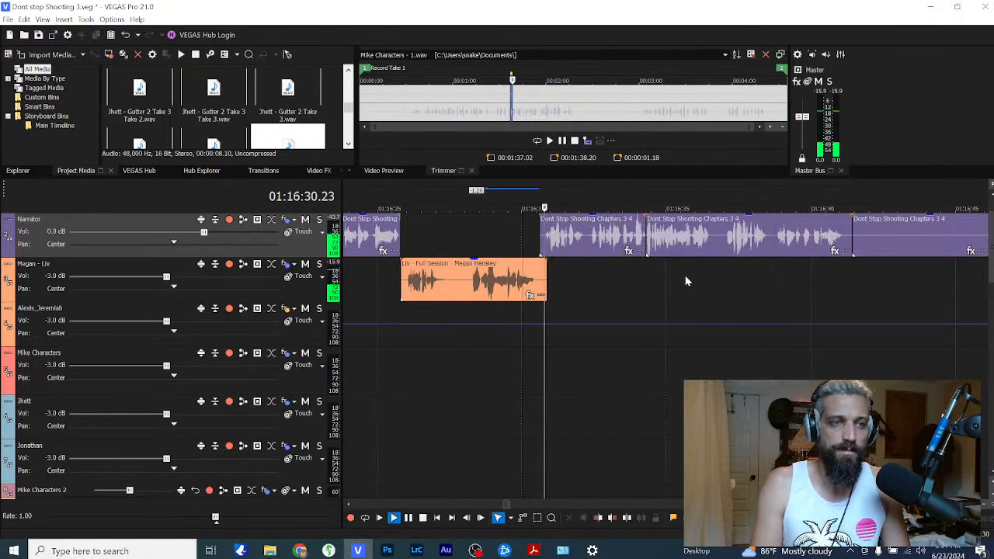
pyautogui.keyDown('ctrl'); pyautogui.click(676, 239); pyautogui.keyUp('ctrl')
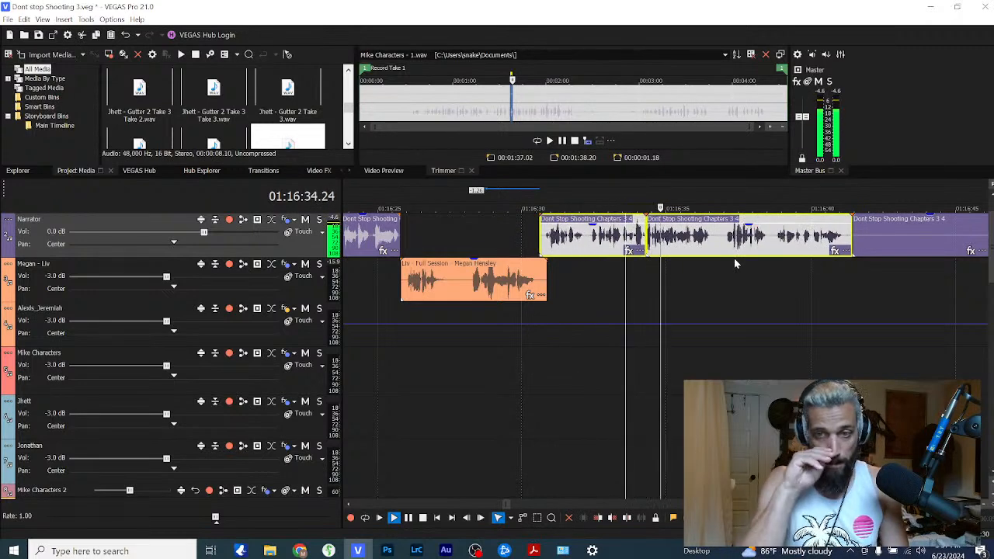
pyautogui.scroll(-3, 817, 267)
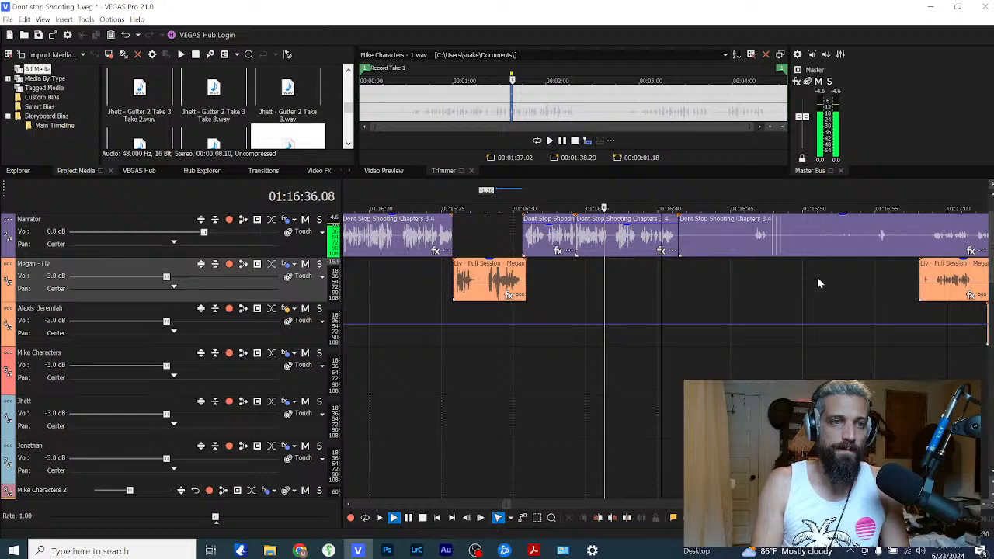
# Step: Trim the start of the leftover long Narrator clip to about 01:16:46 and move it later to start at about 01:17:10
pyautogui.click(726, 243)
pyautogui.moveTo(727, 243); pyautogui.dragTo(772, 243)
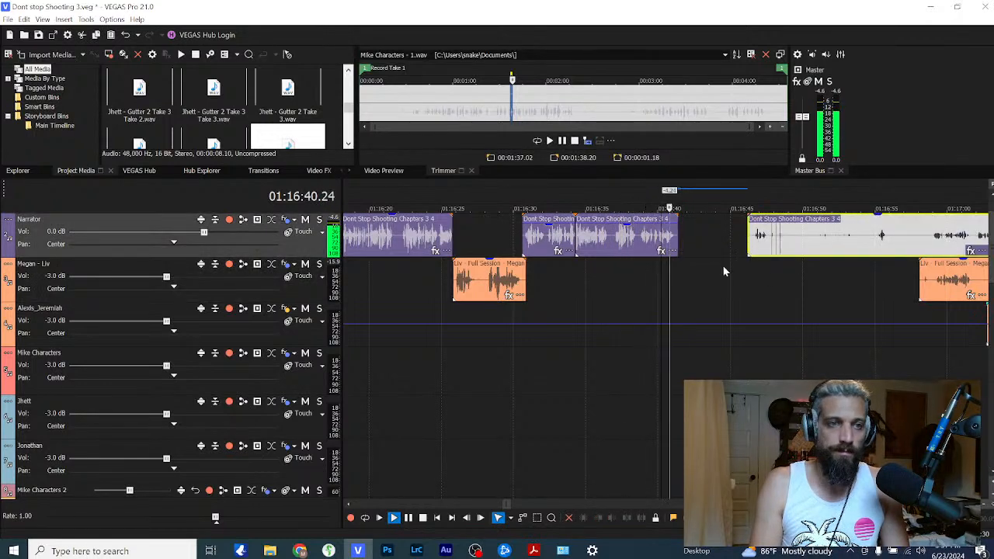
pyautogui.scroll(-3, 731, 261)
pyautogui.moveTo(706, 247); pyautogui.dragTo(837, 246)
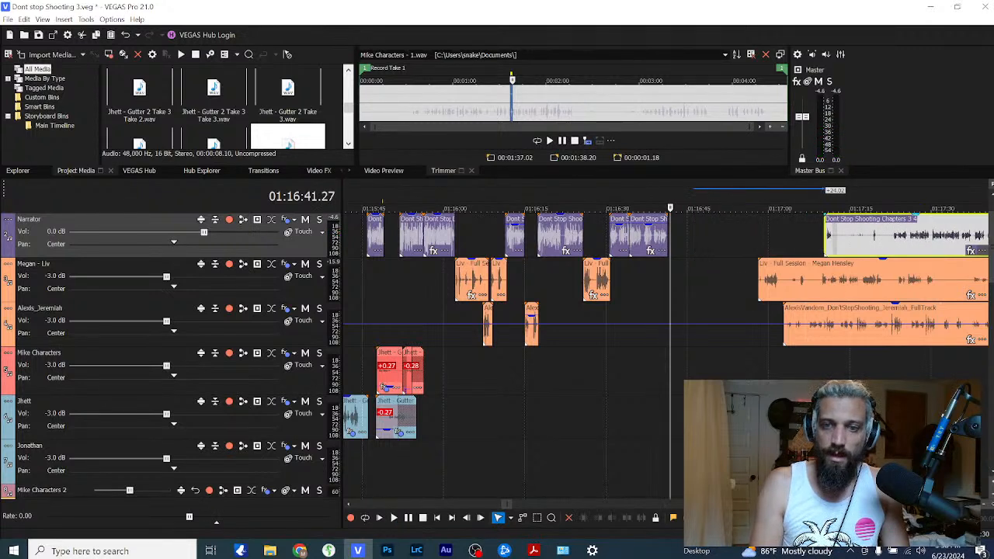
# Step: Move the long Jeremiah clip earlier to start at about 01:16:41, where the Narrator clip ends, and play its opening
pyautogui.moveTo(804, 316); pyautogui.dragTo(695, 318)
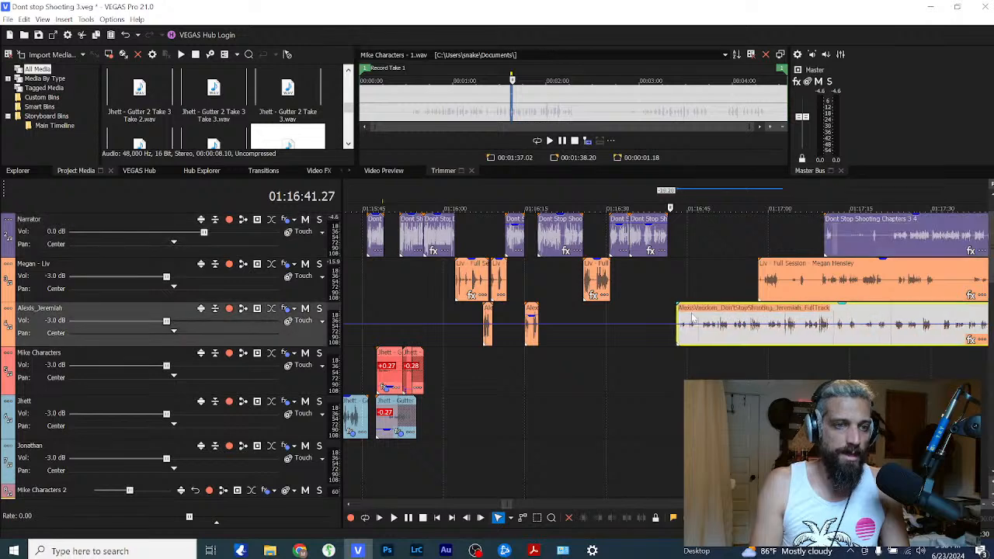
pyautogui.scroll(4, 680, 319)
pyautogui.click(654, 335)
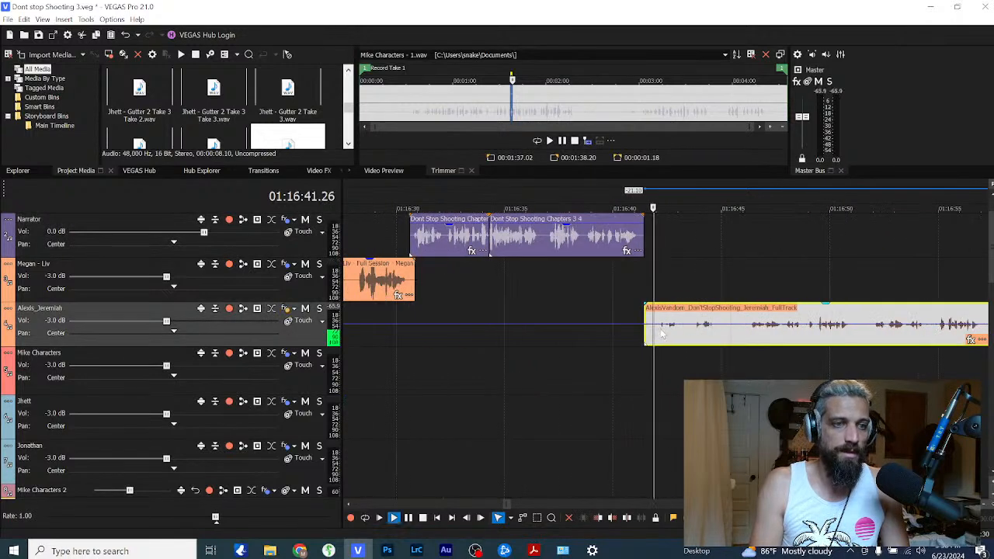
pyautogui.click(741, 335)
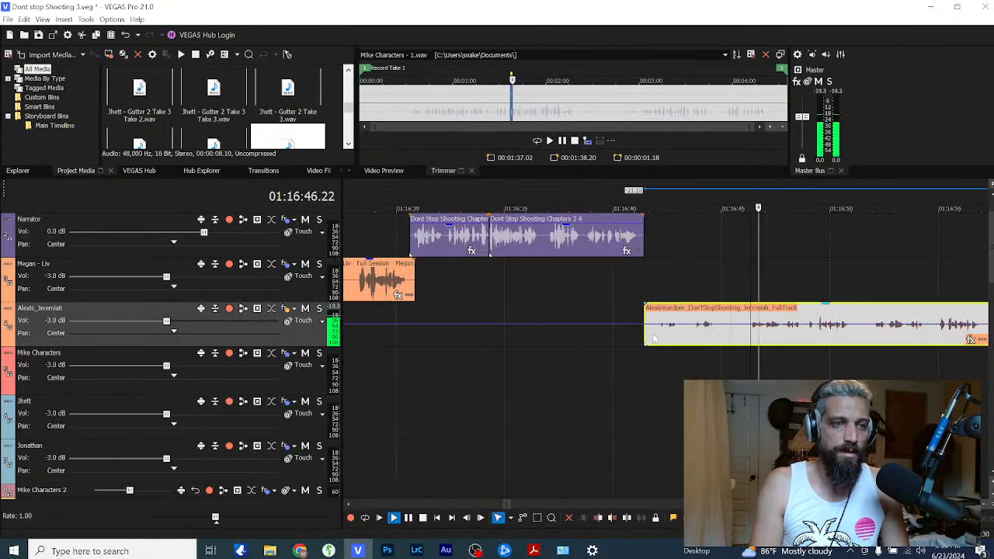
# Step: Trim the start of the Jeremiah clip to about 01:16:46 and move the long Liv clip later to start at about 01:17:07
pyautogui.moveTo(645, 341); pyautogui.dragTo(741, 347)
pyautogui.scroll(-2, 761, 348)
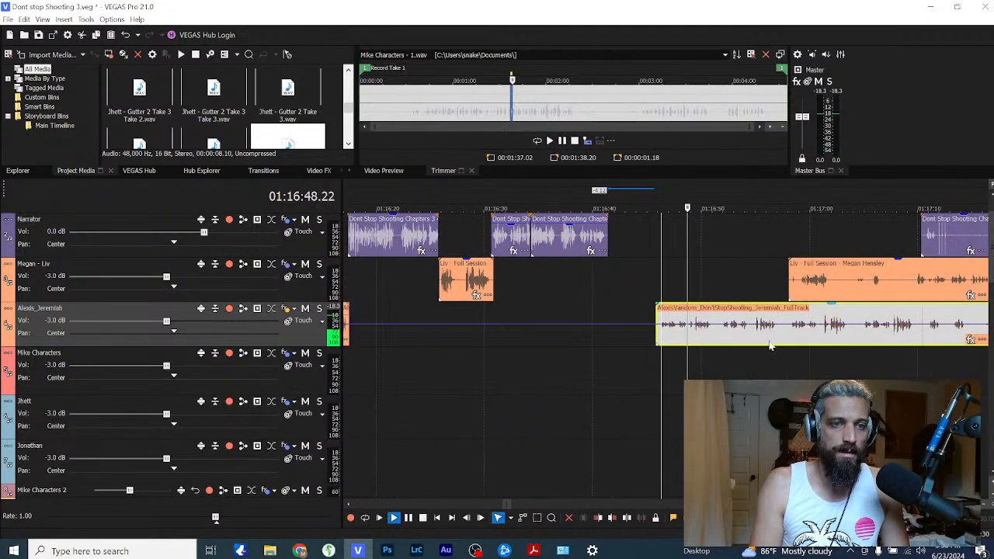
pyautogui.moveTo(797, 289); pyautogui.dragTo(897, 289)
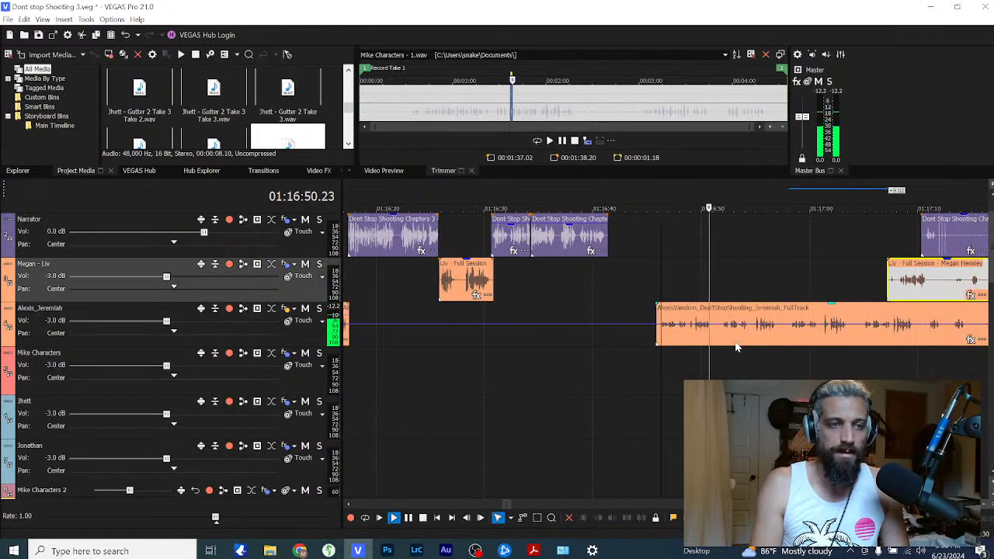
# Step: Play through the phrases of the long Jeremiah clip and move the long Liv clip later to start at about 01:17:11
pyautogui.click(784, 342)
pyautogui.scroll(2, 713, 347)
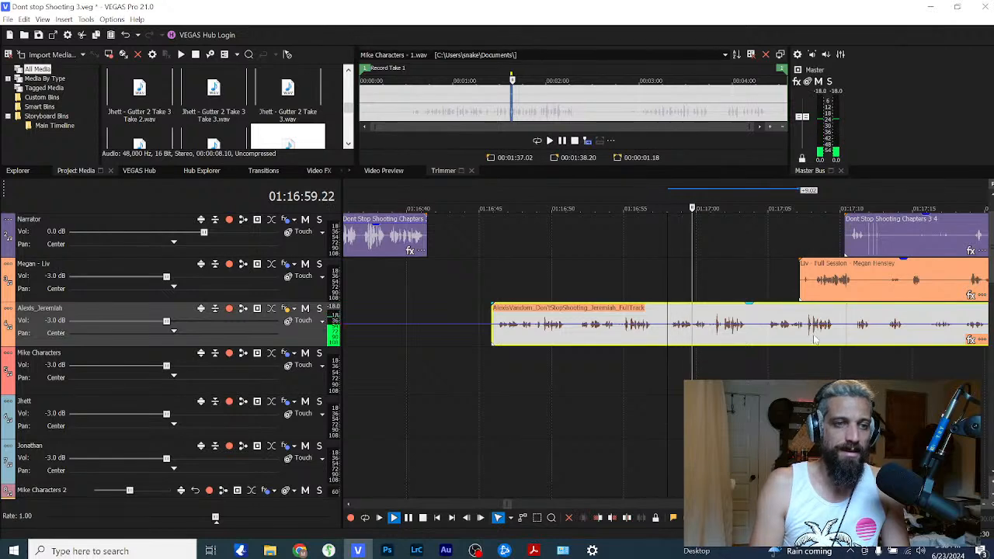
pyautogui.moveTo(840, 280); pyautogui.dragTo(902, 280)
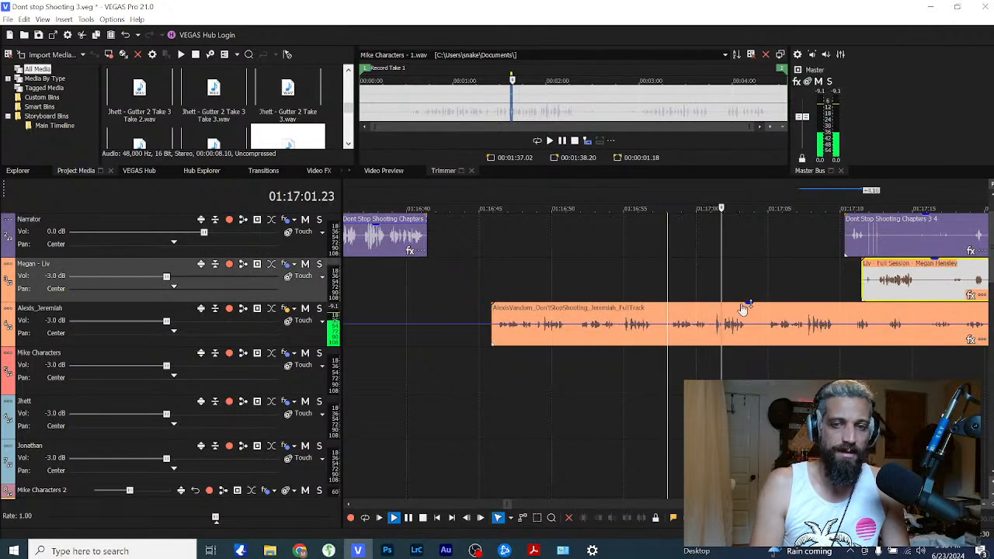
pyautogui.click(763, 339)
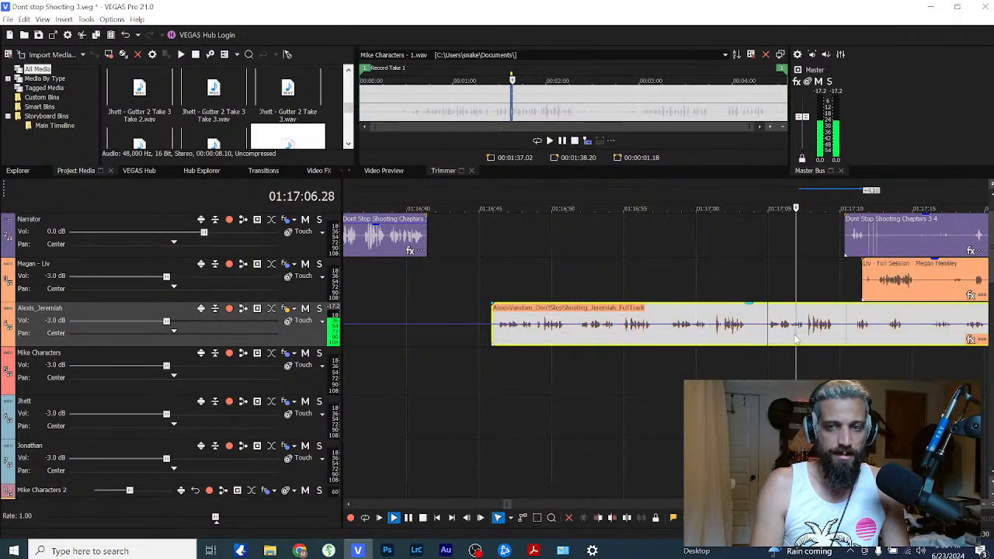
pyautogui.click(528, 326)
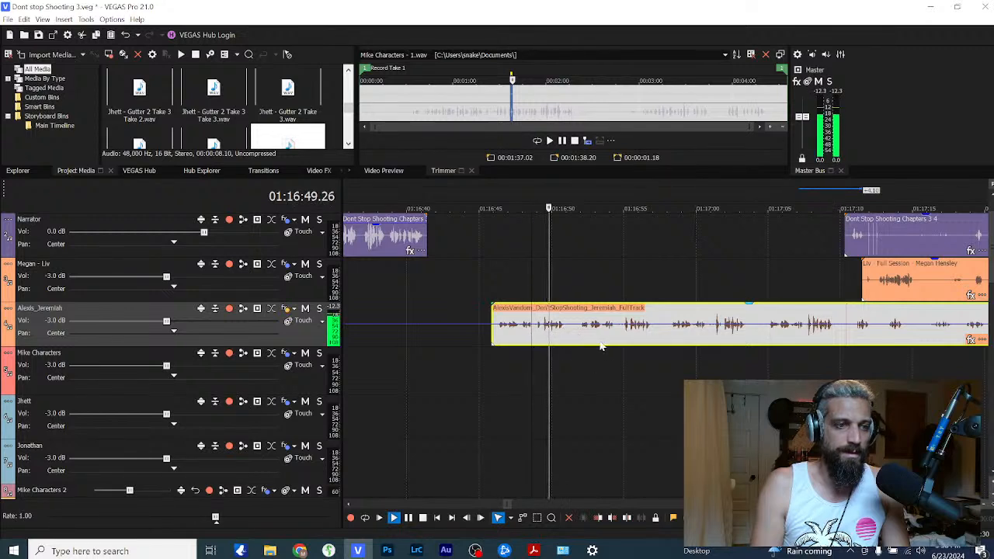
pyautogui.click(621, 339)
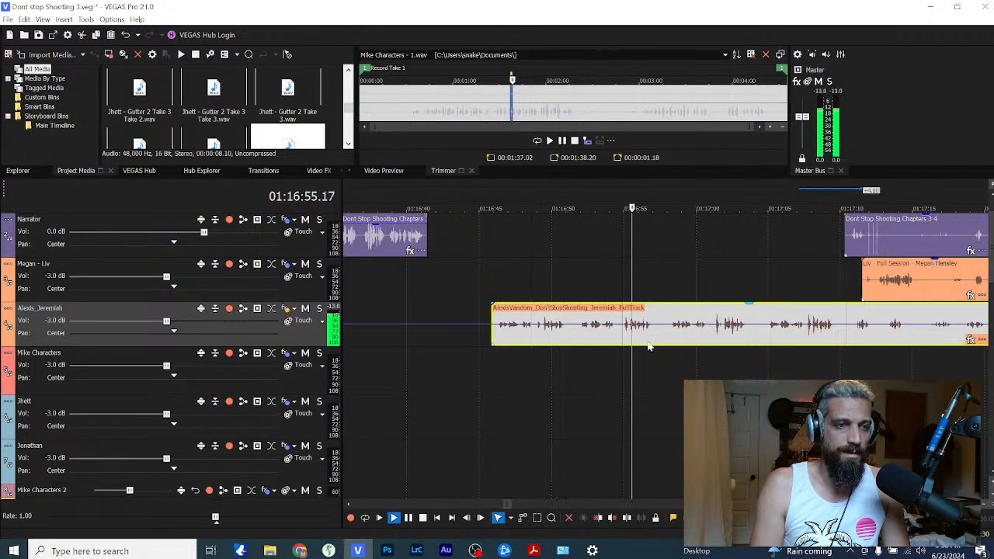
pyautogui.click(711, 335)
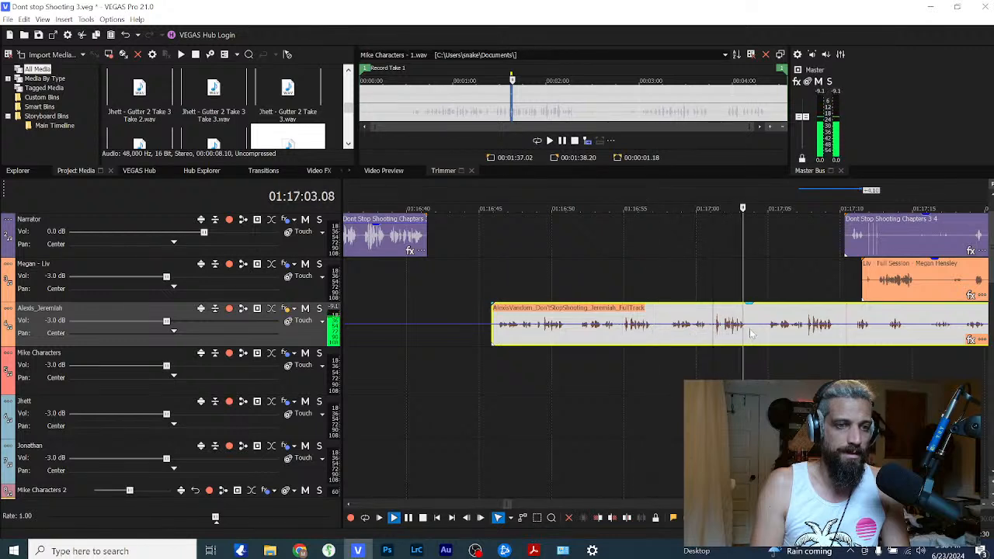
# Step: Split the long Jeremiah clip at about 01:16:58 and 01:17:04 and delete the portion before 01:16:58
pyautogui.press('space')
pyautogui.click(752, 329)
pyautogui.press('s')
pyautogui.click(666, 333)
pyautogui.press('s')
pyautogui.click(621, 325)
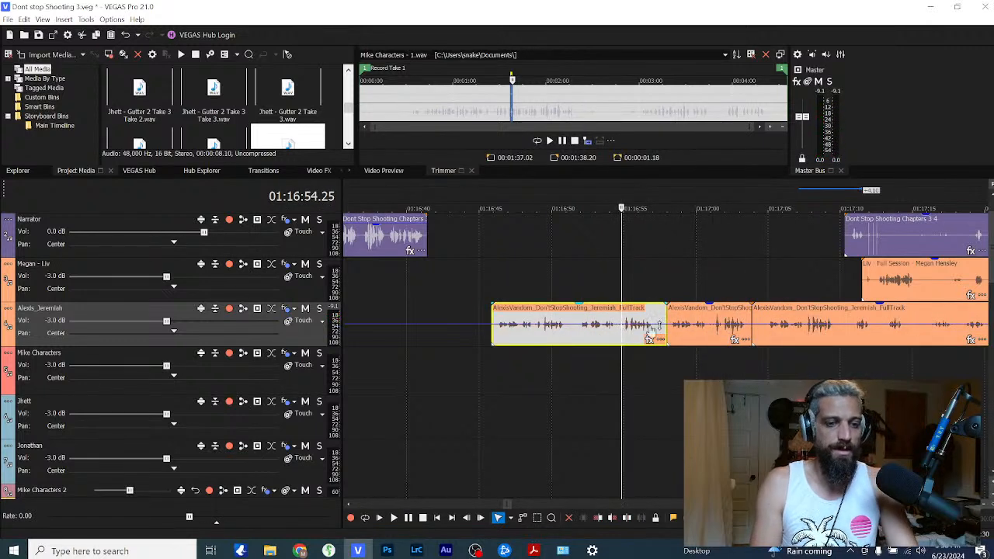
pyautogui.press('Delete')
# Step: Move the leftover long Jeremiah clip to start at about 01:17:10, and place the short Jeremiah line, normalized, right after the Narrator clip at about 01:16:41
pyautogui.moveTo(753, 324); pyautogui.dragTo(847, 325)
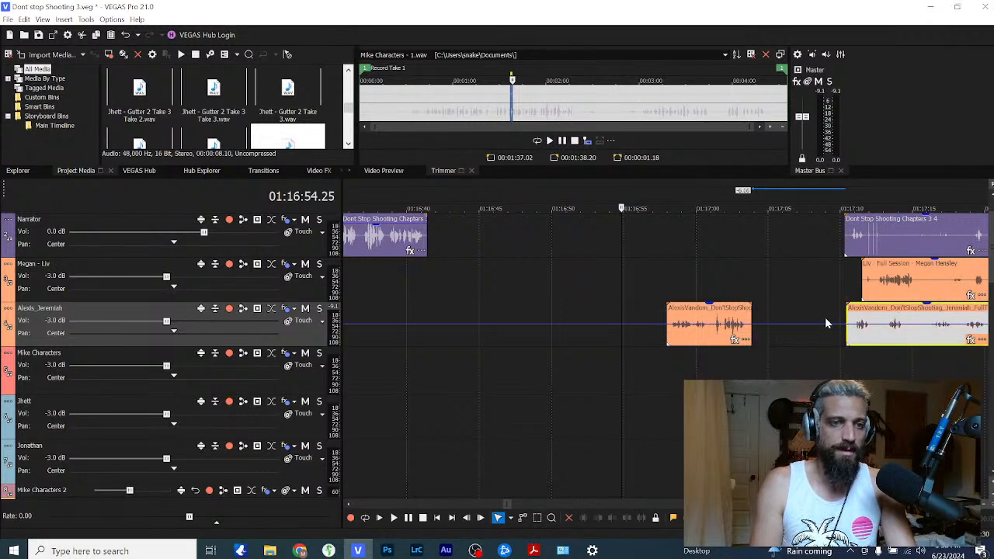
pyautogui.moveTo(709, 310); pyautogui.dragTo(470, 310)
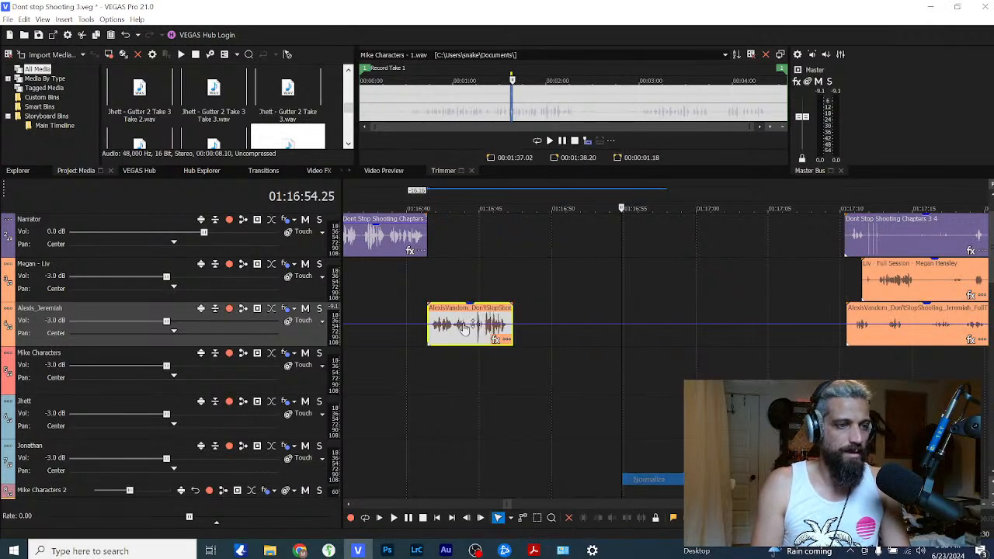
pyautogui.click(419, 286)
pyautogui.press('space')
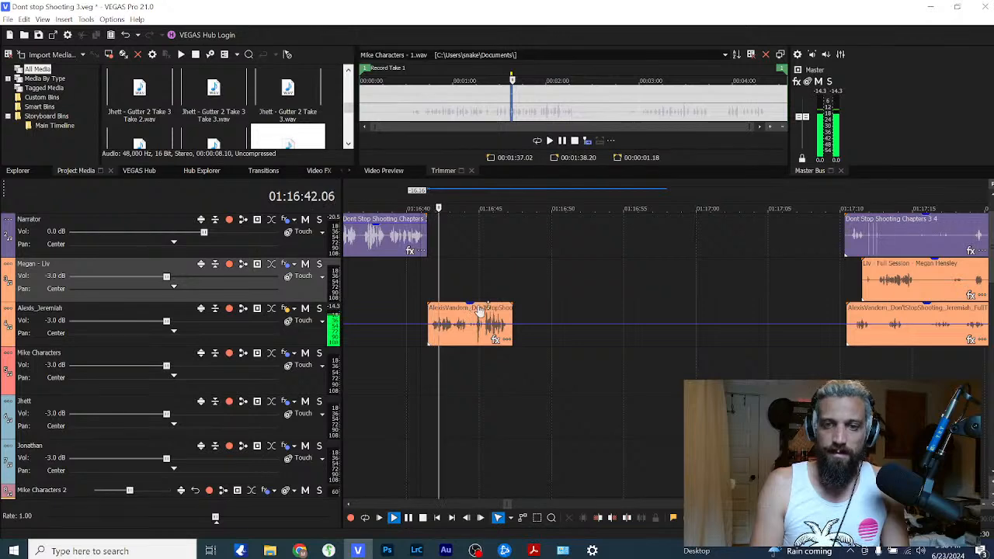
# Step: Nudge the short Jeremiah line slightly earlier so it overlaps the end of the Narrator clip, and play the transition
pyautogui.scroll(2, 483, 310)
pyautogui.press('Return')
pyautogui.moveTo(635, 318); pyautogui.dragTo(625, 318)
pyautogui.click(592, 287)
pyautogui.press('space')
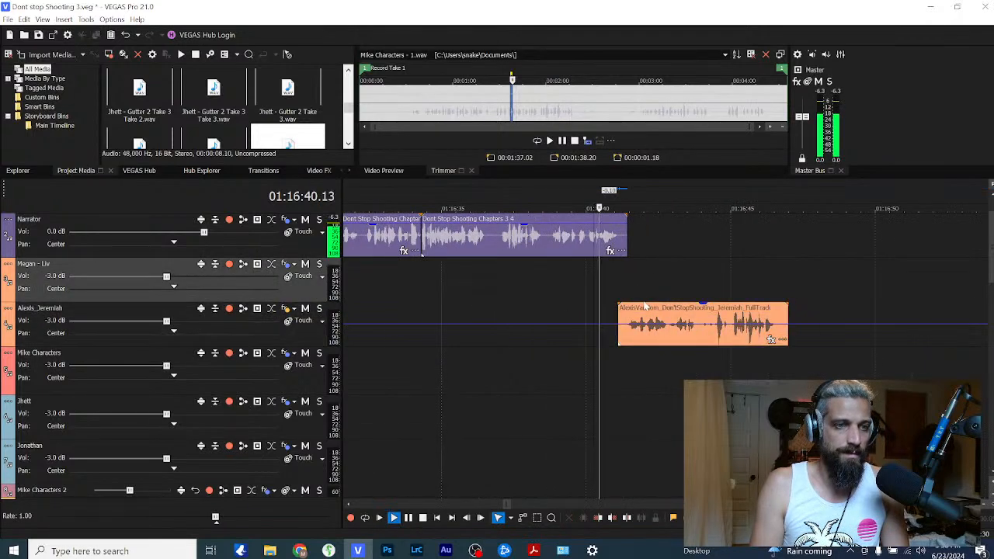
# Step: Move the long Liv clip earlier to start at about 01:16:46, slightly overlapping the end of the short Jeremiah line, and play the transition
pyautogui.scroll(-3, 645, 293)
pyautogui.scroll(-2, 757, 297)
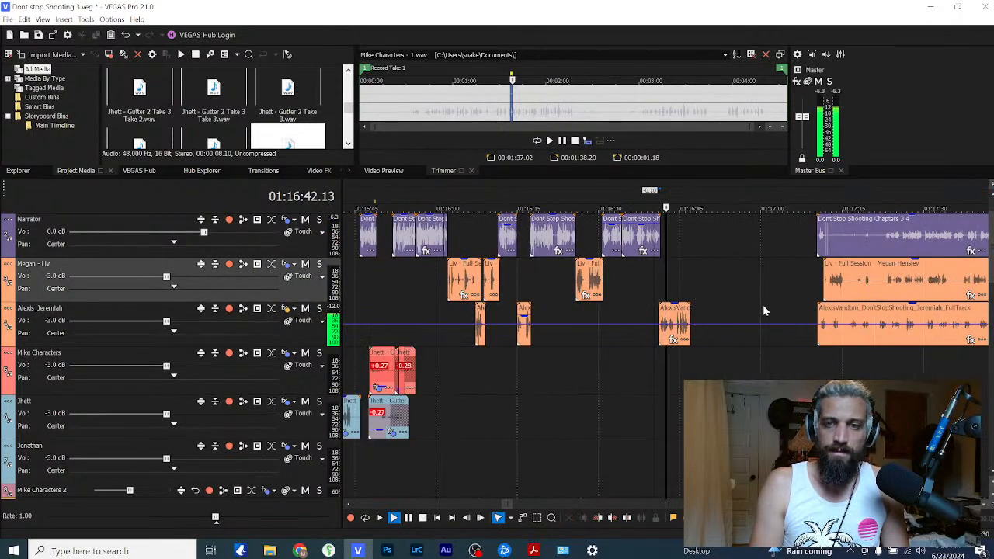
pyautogui.click(838, 291)
pyautogui.moveTo(837, 291); pyautogui.dragTo(705, 292)
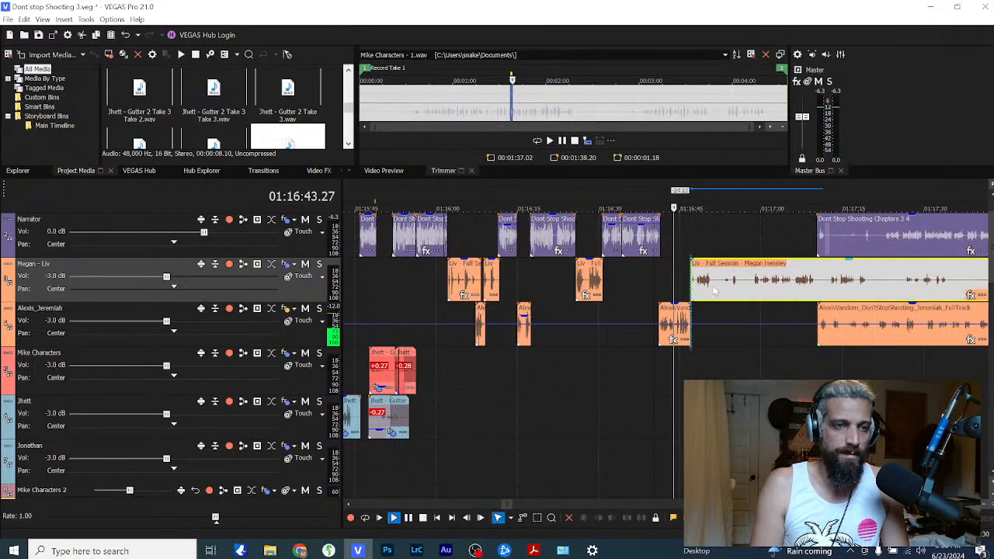
pyautogui.scroll(4, 780, 302)
pyautogui.scroll(1, 667, 300)
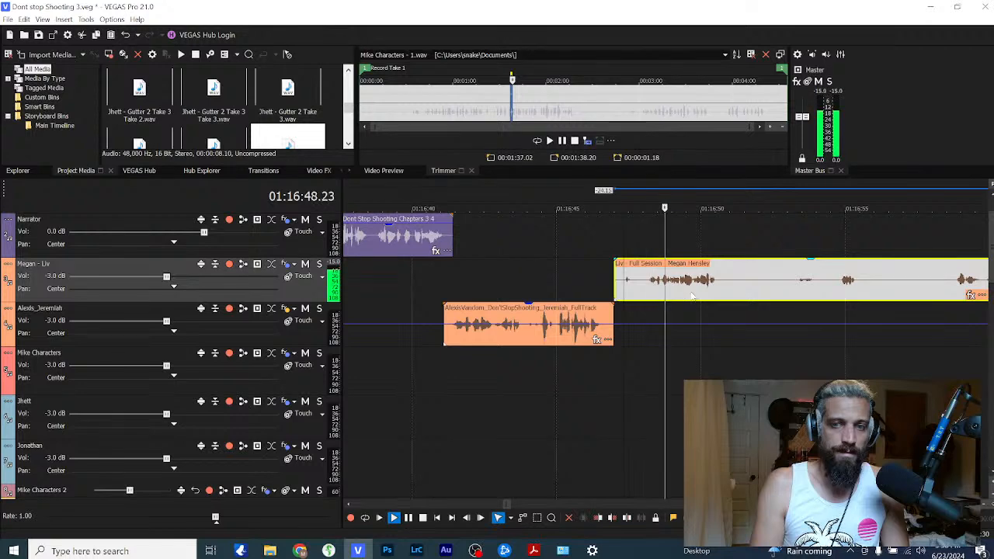
pyautogui.press('space')
pyautogui.moveTo(640, 296); pyautogui.dragTo(623, 295)
pyautogui.click(562, 288)
pyautogui.press('space')
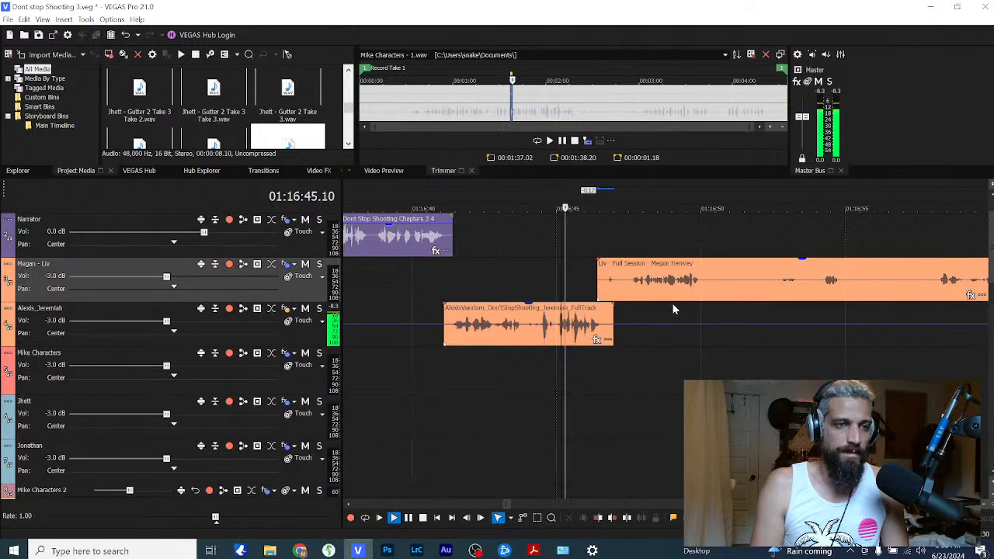
# Step: Split the long Liv clip after its first line at about 01:16:50 and move the leftover later to start at about 01:16:52
pyautogui.scroll(-1, 700, 309)
pyautogui.click(693, 292)
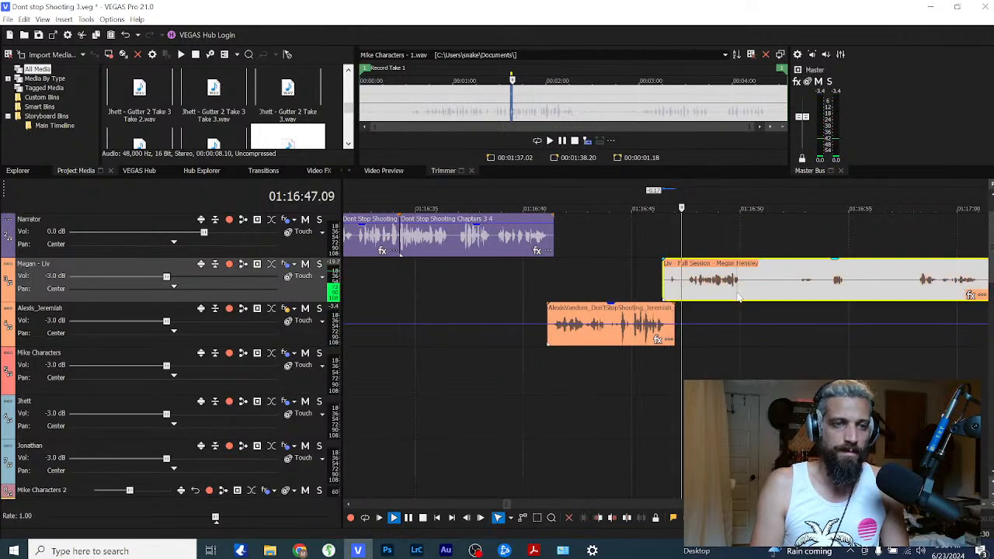
pyautogui.scroll(2, 668, 293)
pyautogui.scroll(-1, 664, 293)
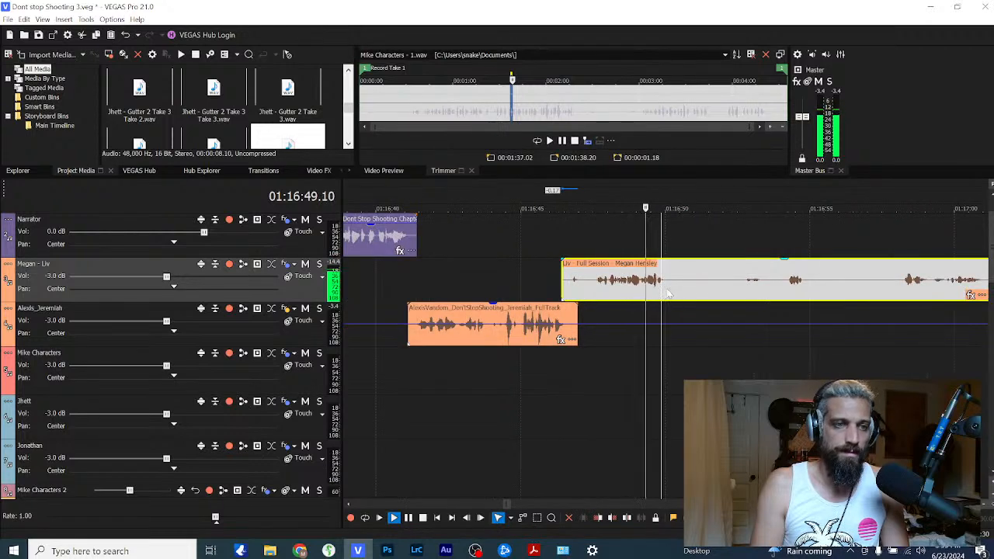
pyautogui.press('space')
pyautogui.press('s')
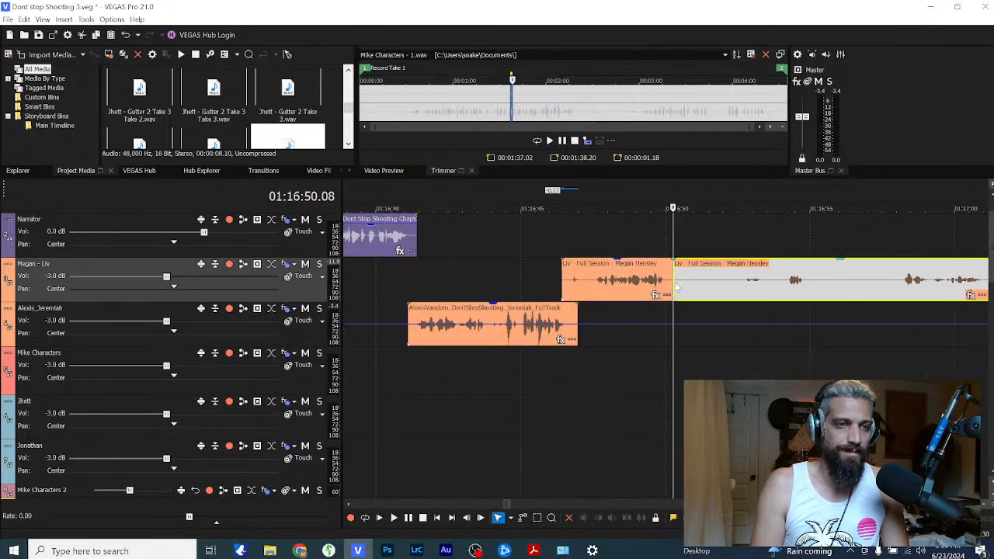
pyautogui.moveTo(680, 292); pyautogui.dragTo(743, 292)
# Step: Move the long Jeremiah clip earlier to start at about 01:16:49, just before Liv's short line ends, and play its opening
pyautogui.scroll(-4, 742, 292)
pyautogui.moveTo(891, 339); pyautogui.dragTo(665, 338)
pyautogui.scroll(4, 654, 336)
pyautogui.click(652, 336)
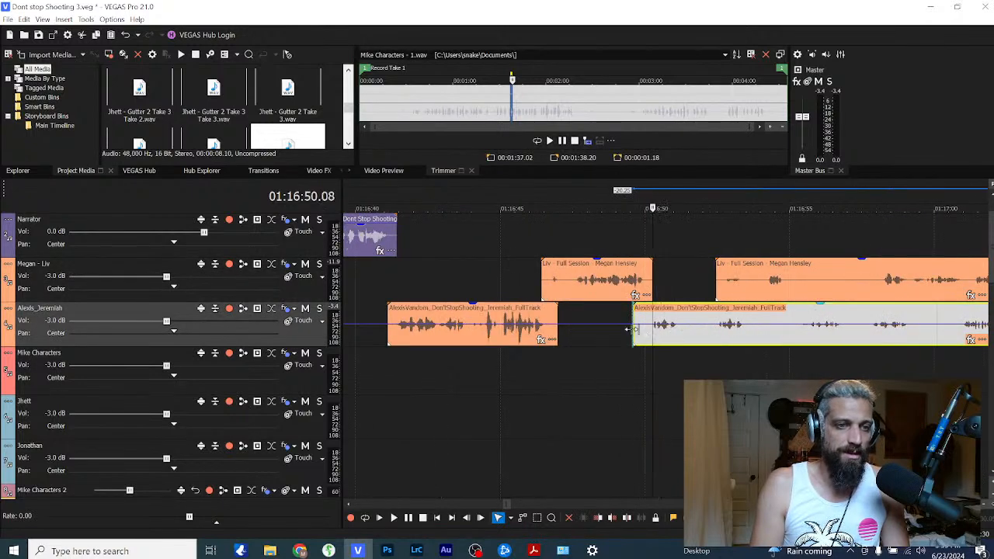
pyautogui.click(632, 330)
pyautogui.press('space')
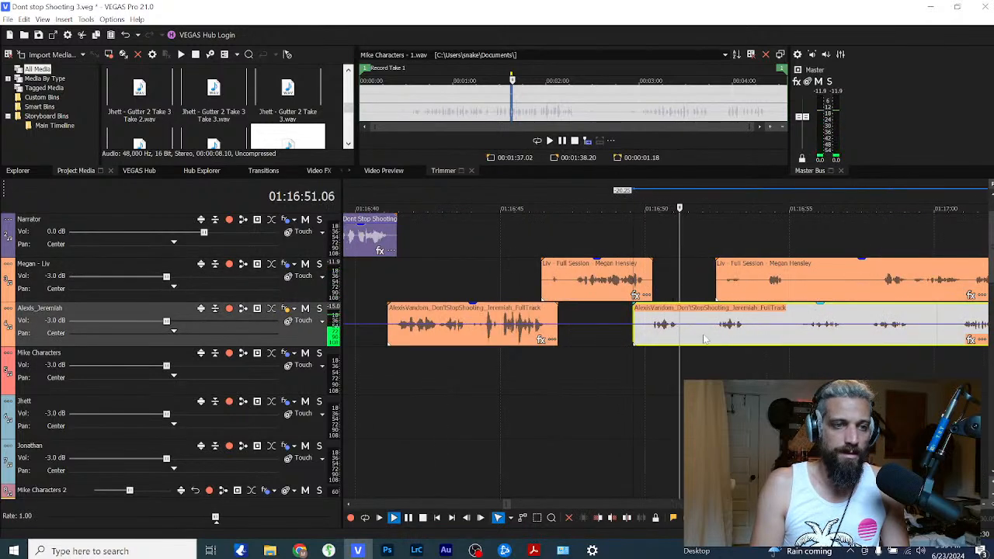
# Step: Move the leftover long Liv clip later to start at about 01:16:58 and play the next phrase of the long Jeremiah clip
pyautogui.press('Return')
pyautogui.moveTo(776, 291); pyautogui.dragTo(951, 290)
pyautogui.press('space')
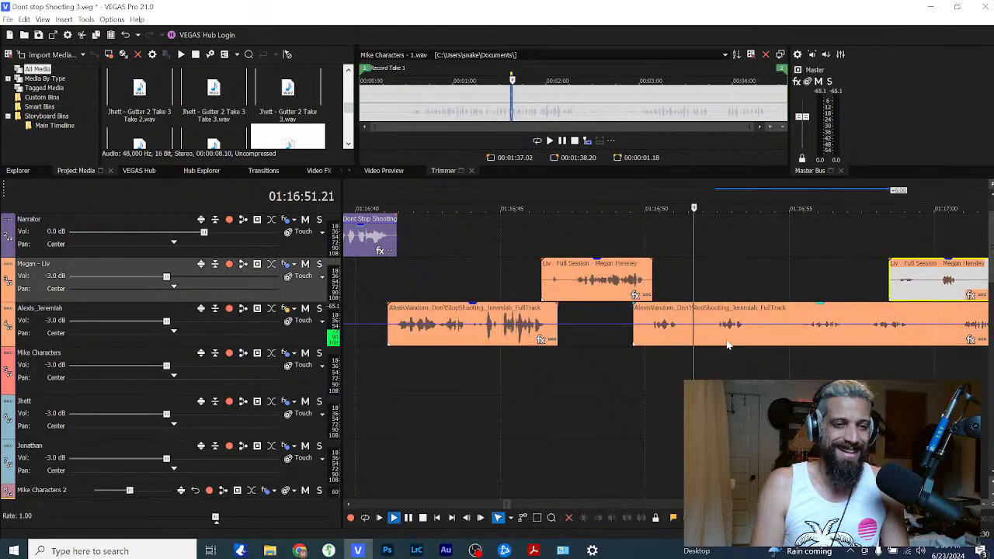
pyautogui.click(729, 340)
pyautogui.press('Return')
pyautogui.scroll(-3, 733, 337)
pyautogui.scroll(-1, 733, 336)
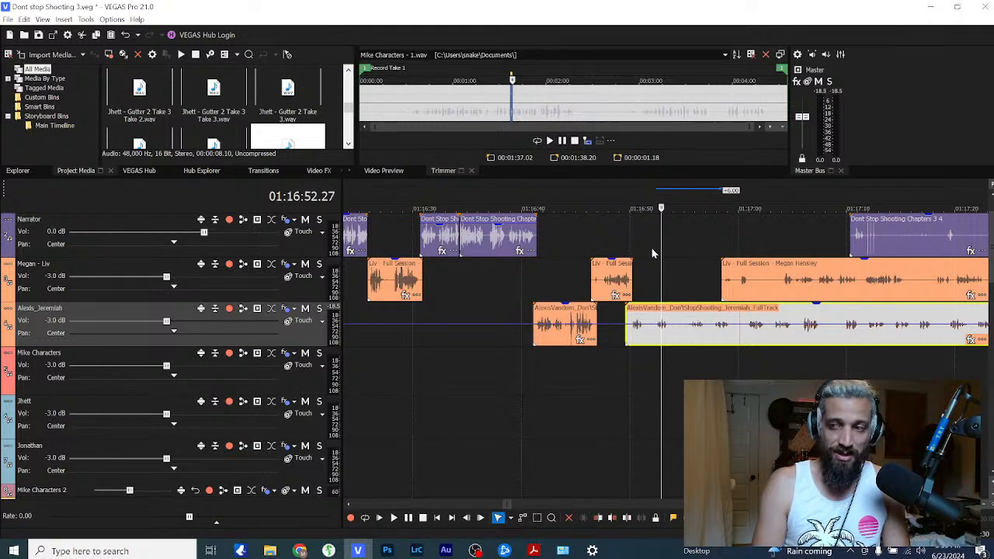
pyautogui.click(656, 294)
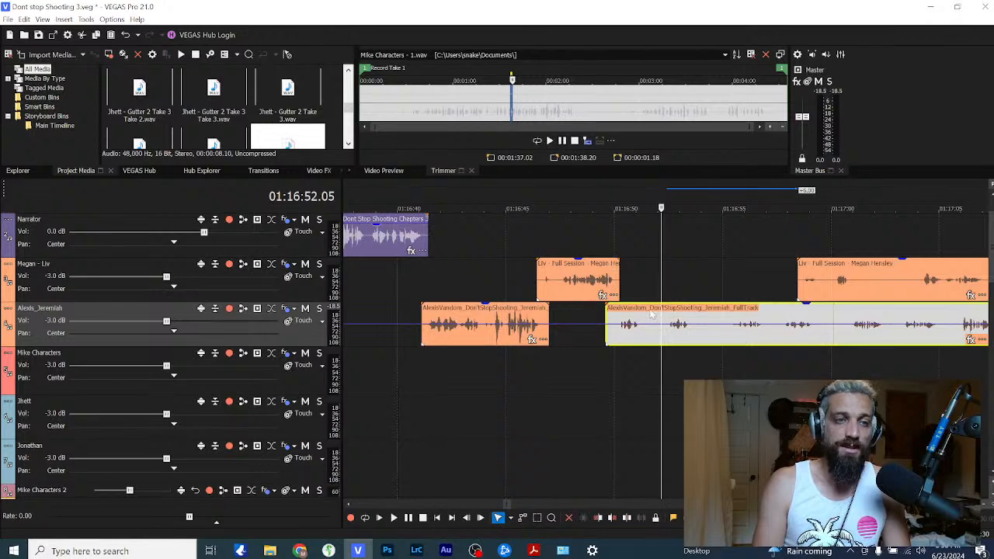
# Step: Normalize the short Liv line ending at about 01:16:50 and play from just before it
pyautogui.click(582, 281)
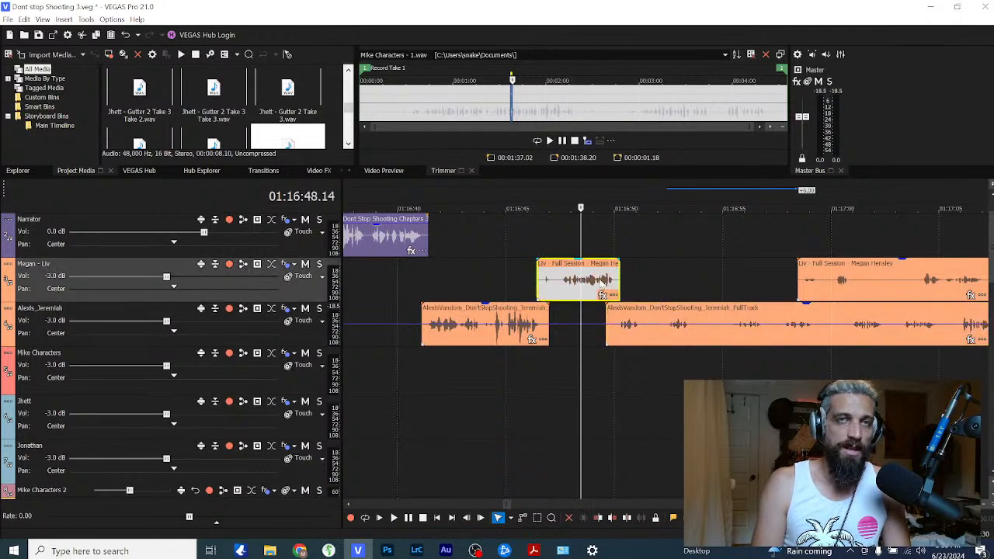
pyautogui.rightClick(591, 283)
pyautogui.press('w')
pyautogui.press('n')
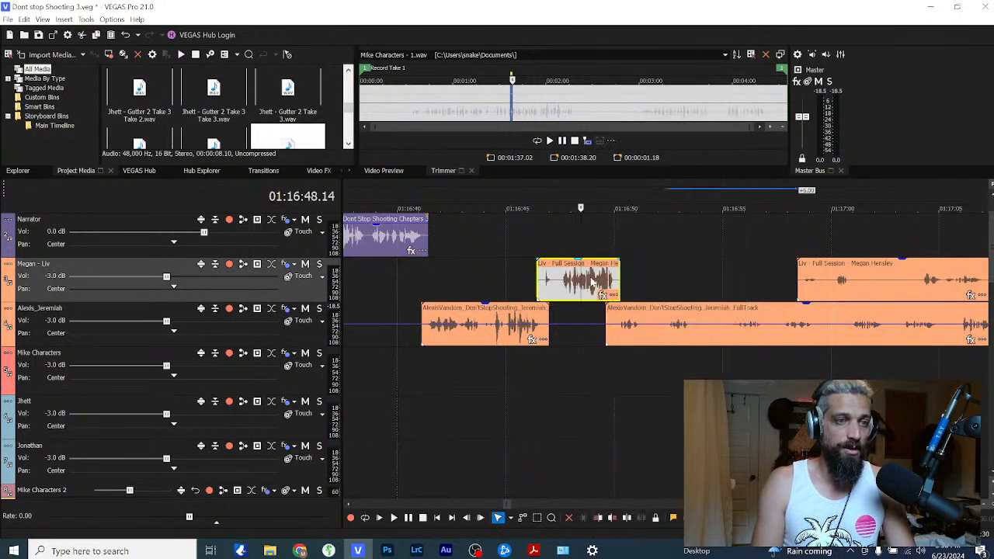
pyautogui.click(520, 255)
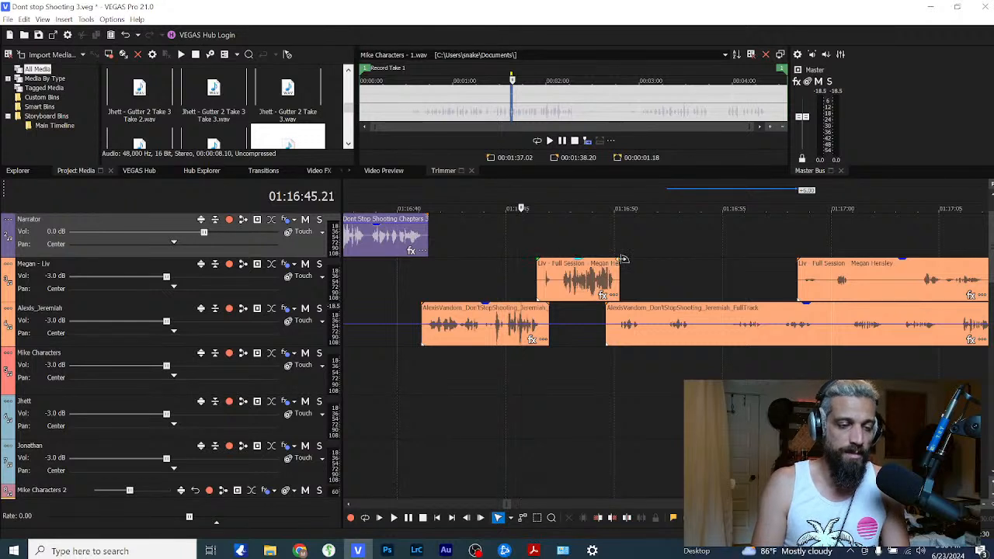
pyautogui.press('space')
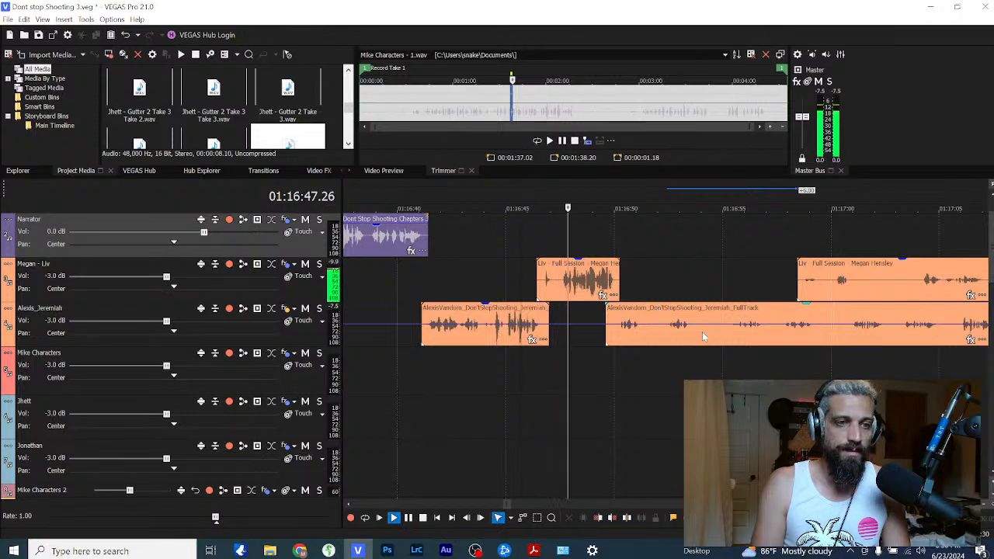
# Step: Move the long Liv clip later to start at about 01:17:00 and cut away the long Jeremiah clip's portion before about 01:16:58
pyautogui.moveTo(841, 281); pyautogui.dragTo(887, 281)
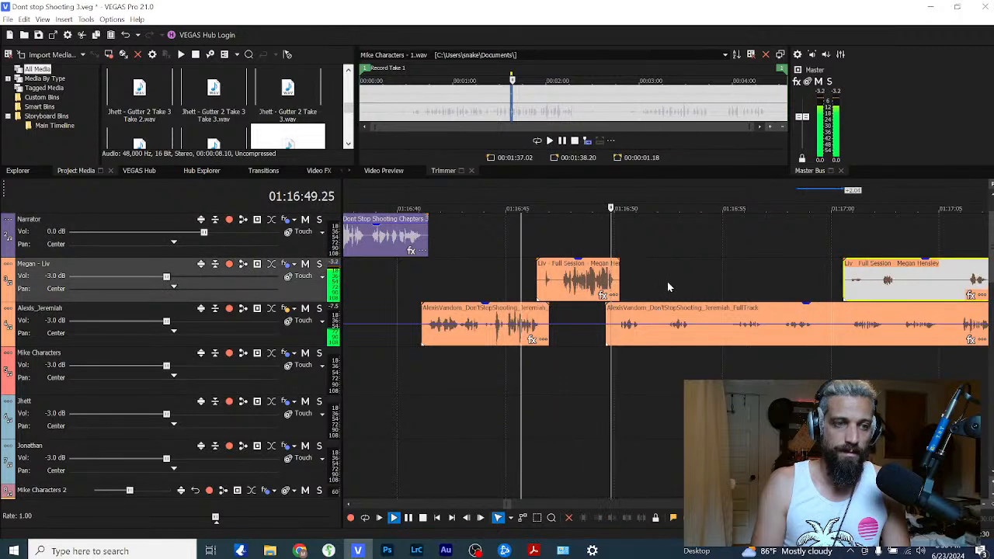
pyautogui.click(676, 339)
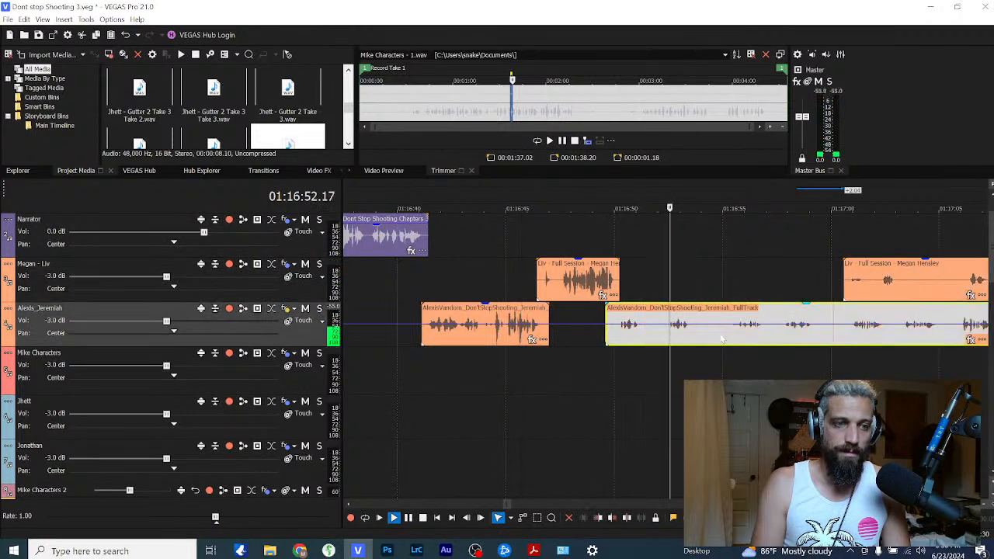
pyautogui.press('space')
pyautogui.click(780, 338)
pyautogui.press('s')
pyautogui.press('Delete')
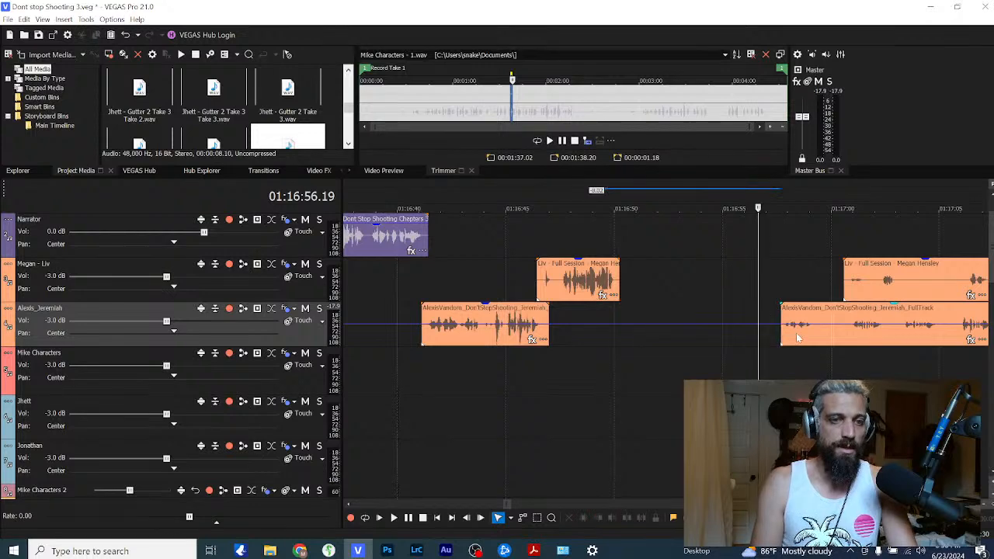
# Step: Move the long Jeremiah clip earlier to start at about 01:16:50, where Liv's line ends, and split it at about 01:16:52
pyautogui.moveTo(798, 337); pyautogui.dragTo(634, 342)
pyautogui.click(659, 331)
pyautogui.press('s')
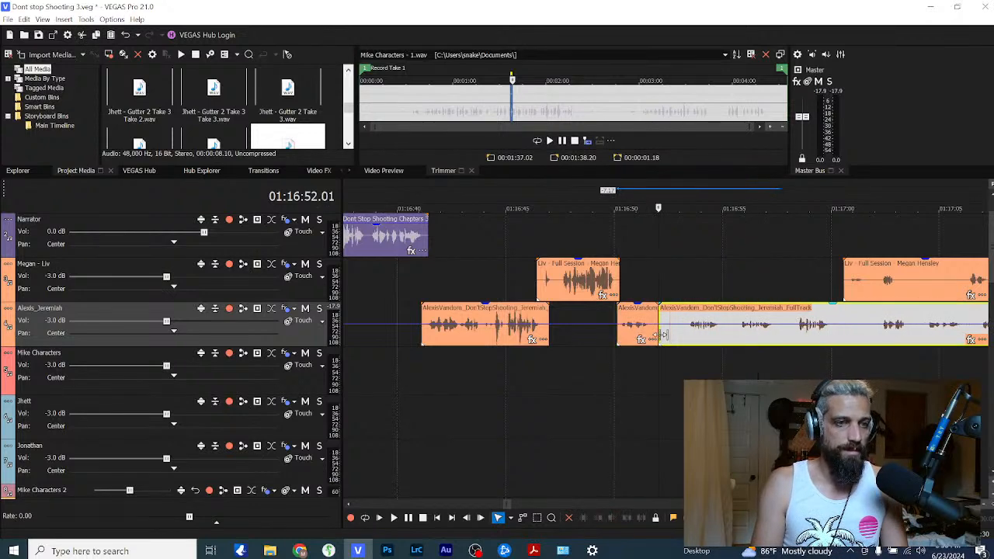
# Step: Normalize the short Jeremiah line at 01:16:50 and lower its clip gain
pyautogui.rightClick(630, 333)
pyautogui.press('w')
pyautogui.press('n')
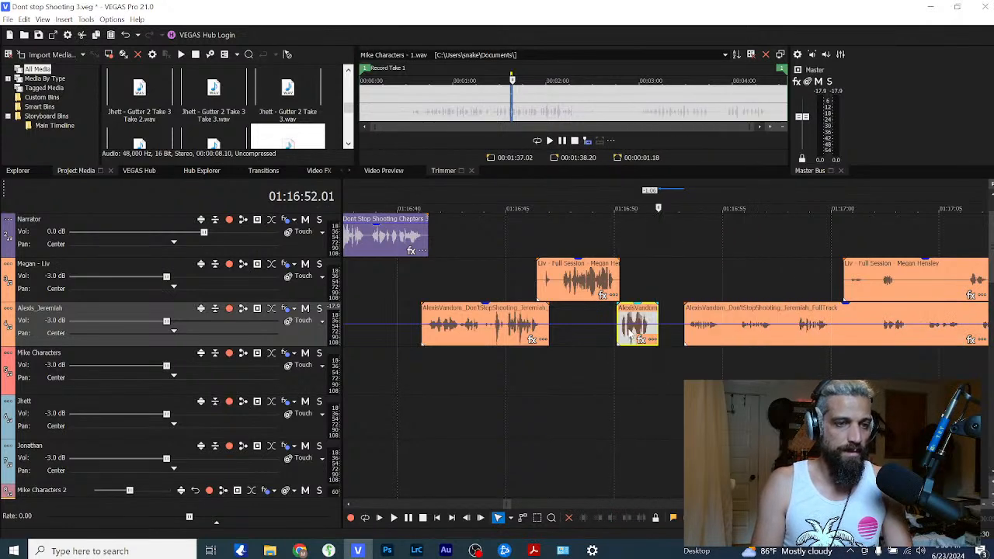
pyautogui.click(618, 316)
pyautogui.moveTo(639, 306); pyautogui.dragTo(638, 320)
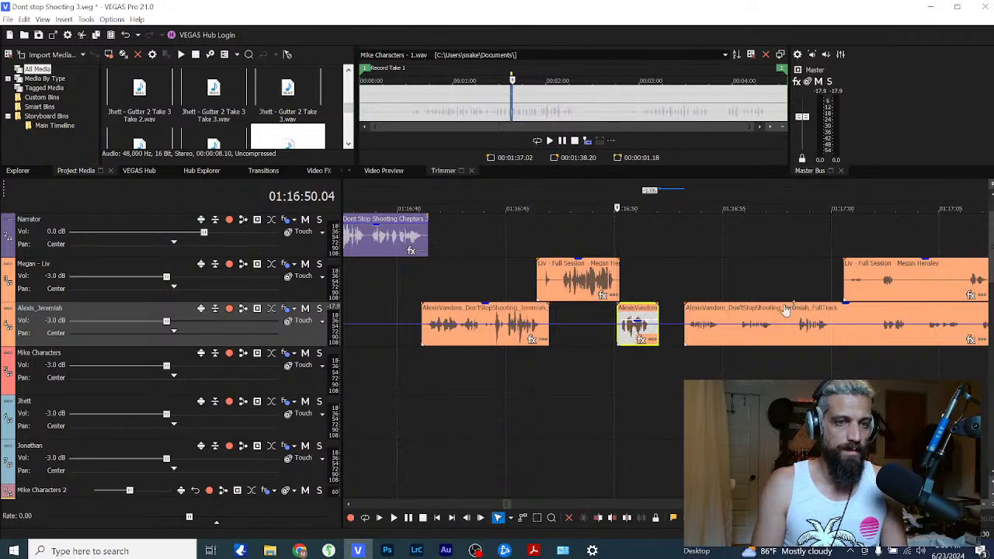
# Step: Move the long Jeremiah clip later to about 01:16:58 and the long Liv clip earlier to about 01:16:52, and play Liv's opening
pyautogui.moveTo(769, 314); pyautogui.dragTo(695, 297)
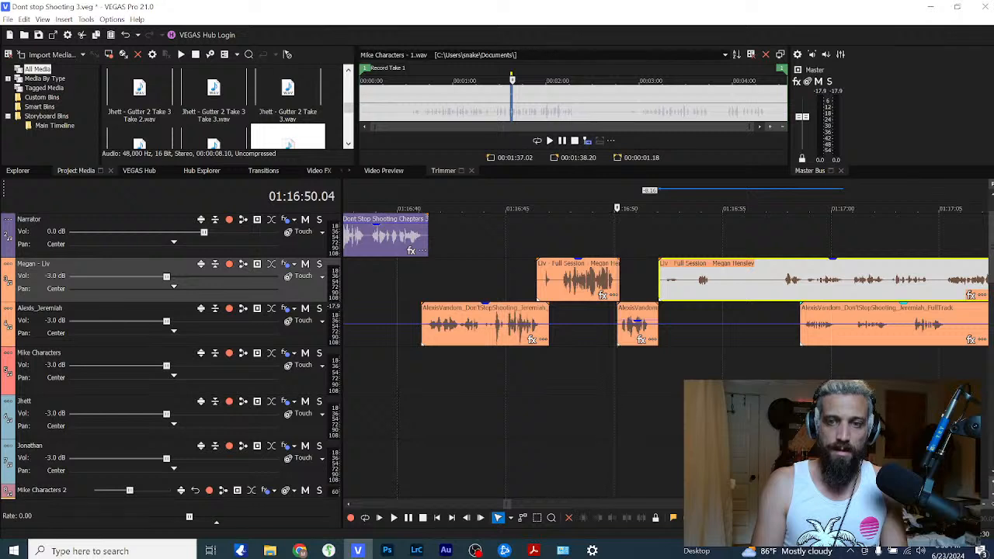
pyautogui.click(662, 287)
pyautogui.press('space')
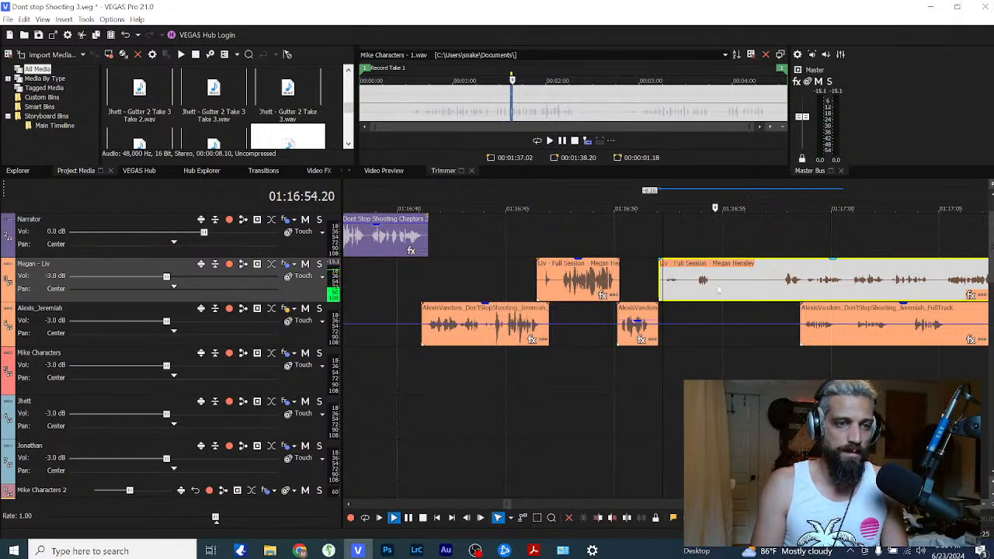
# Step: Split the long Liv clip at about 01:16:54, move the remainder later, and normalize the separated short Liv line
pyautogui.press('Return')
pyautogui.press('s')
pyautogui.moveTo(693, 287); pyautogui.dragTo(783, 283)
pyautogui.rightClick(683, 283)
pyautogui.press('w')
pyautogui.press('n')
# Step: Move the long Liv clip later to about 01:17:01 and the long Jeremiah clip earlier to about 01:16:54, where Liv's line ends
pyautogui.click(639, 292)
pyautogui.press('space')
pyautogui.moveTo(846, 289); pyautogui.dragTo(910, 290)
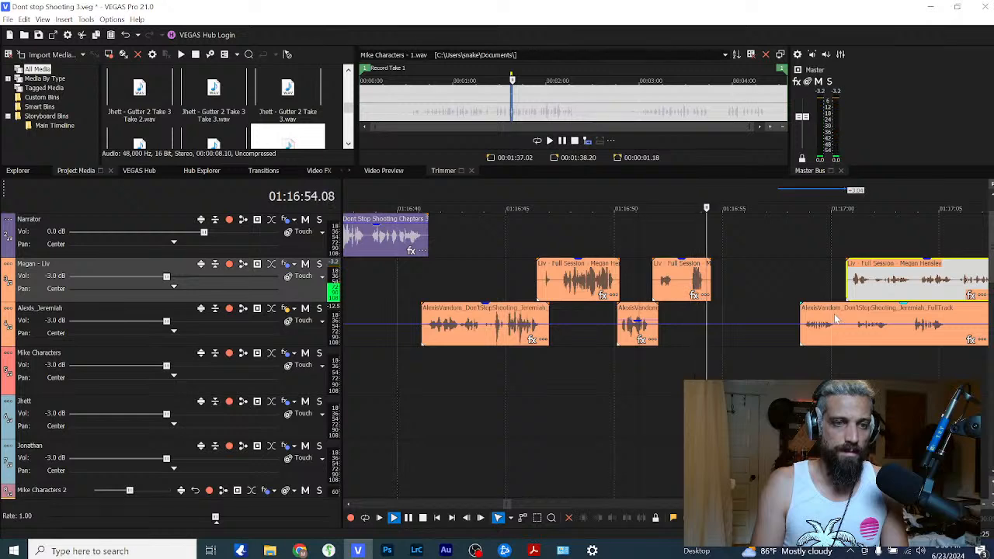
pyautogui.moveTo(832, 335); pyautogui.dragTo(744, 337)
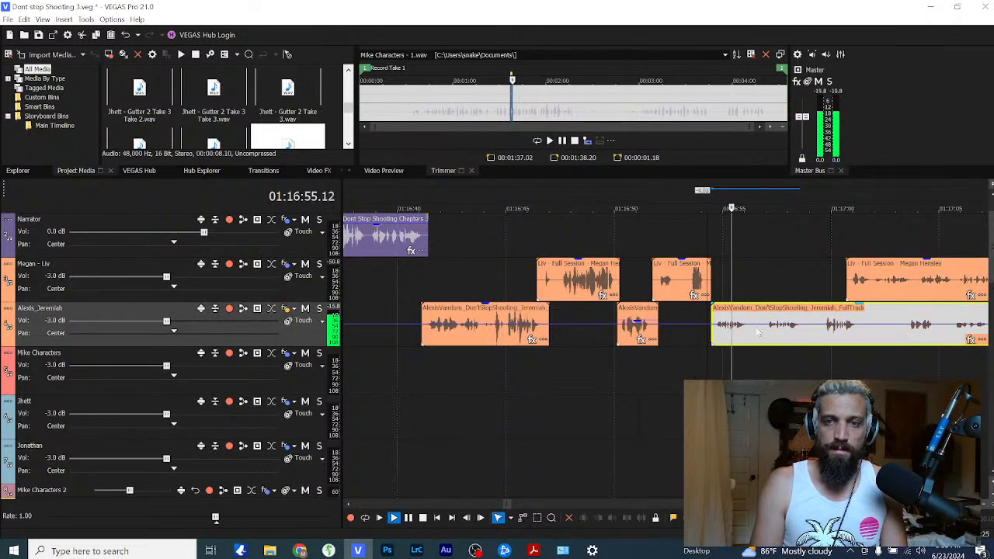
# Step: Move the long Liv clip further along its track to about 01:17:17 to clear space around Jeremiah's line
pyautogui.scroll(3, 722, 325)
pyautogui.moveTo(826, 287); pyautogui.dragTo(906, 274)
pyautogui.scroll(-2, 812, 292)
pyautogui.scroll(-2, 861, 278)
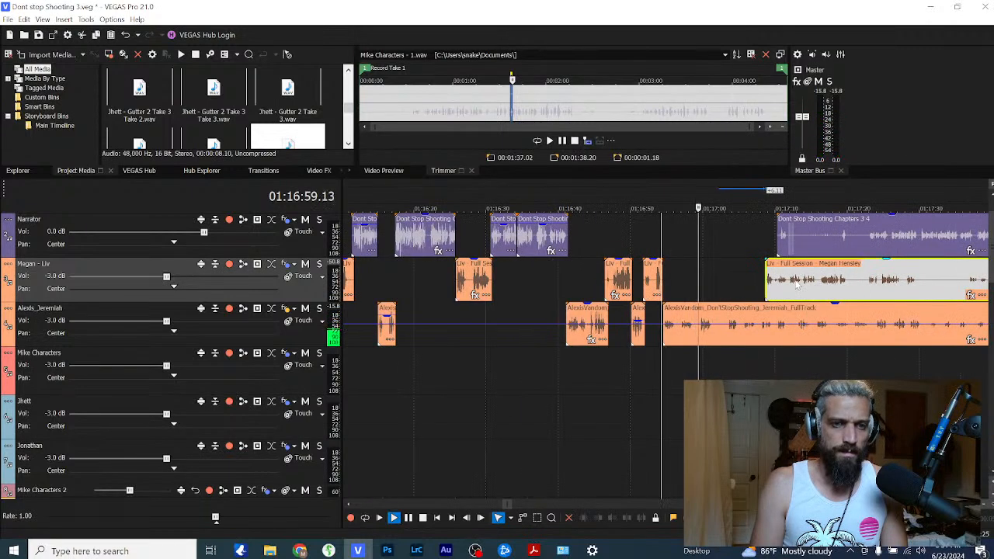
pyautogui.moveTo(791, 281); pyautogui.dragTo(852, 281)
pyautogui.scroll(2, 774, 279)
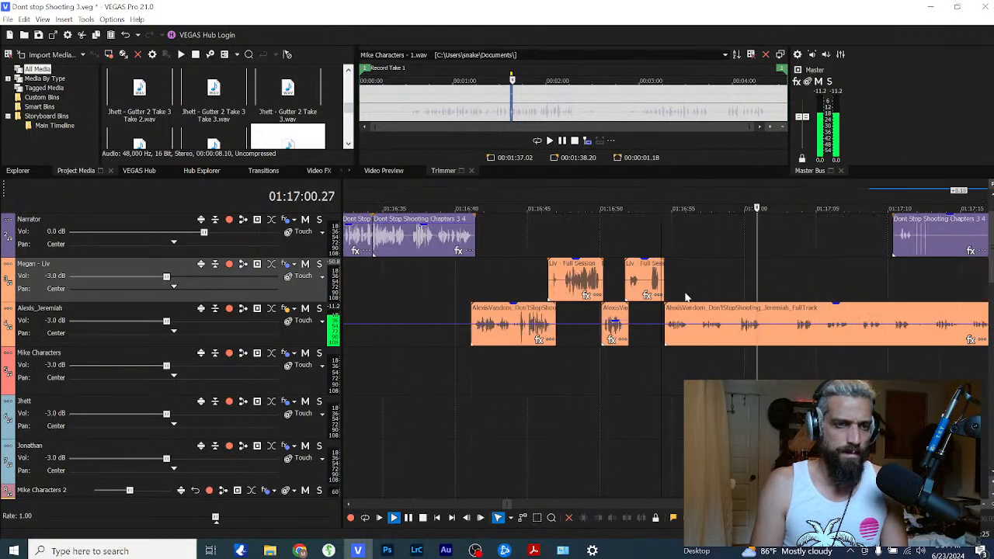
# Step: Play the long Jeremiah clip's opening, split it at about 01:16:56, and move the remainder later to about 01:17:03
pyautogui.click(780, 334)
pyautogui.press('space')
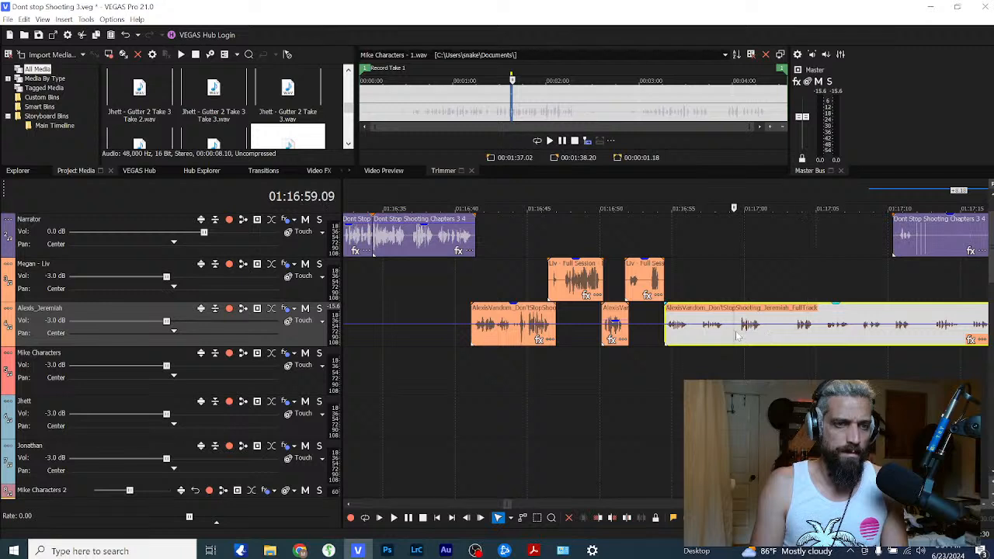
pyautogui.click(699, 337)
pyautogui.press('space')
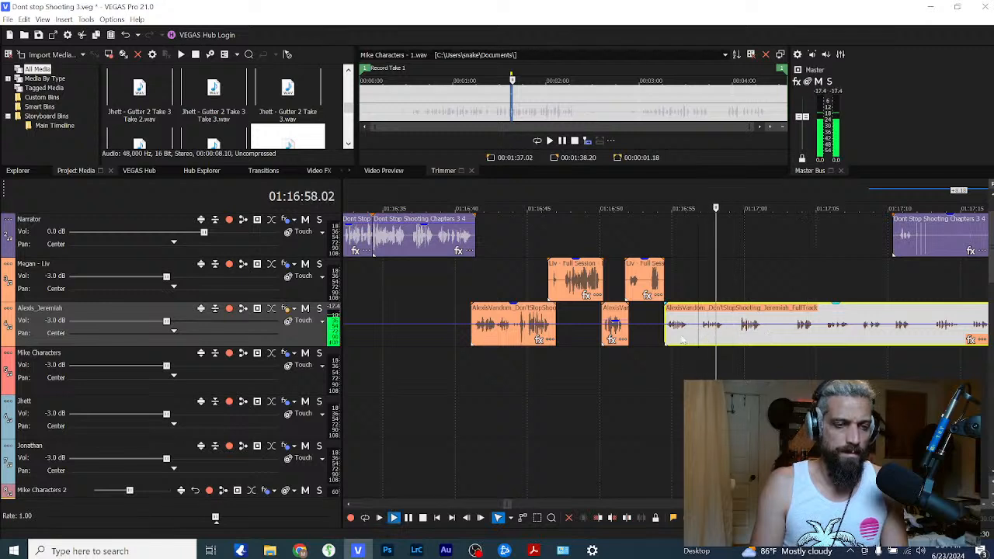
pyautogui.click(674, 337)
pyautogui.press('space')
pyautogui.press('space')
pyautogui.press('Return')
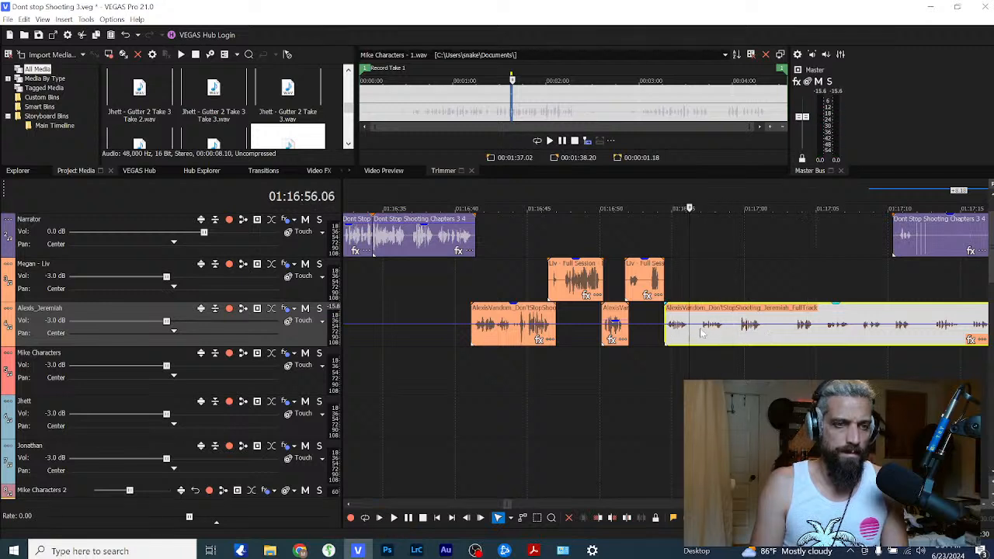
pyautogui.moveTo(666, 333); pyautogui.dragTo(791, 318)
# Step: Normalize the short Jeremiah line at 01:16:54 and move the long Liv clip earlier to start where that line ends, about 01:16:56
pyautogui.click(727, 334)
pyautogui.press('s')
pyautogui.rightClick(674, 334)
pyautogui.click(707, 245)
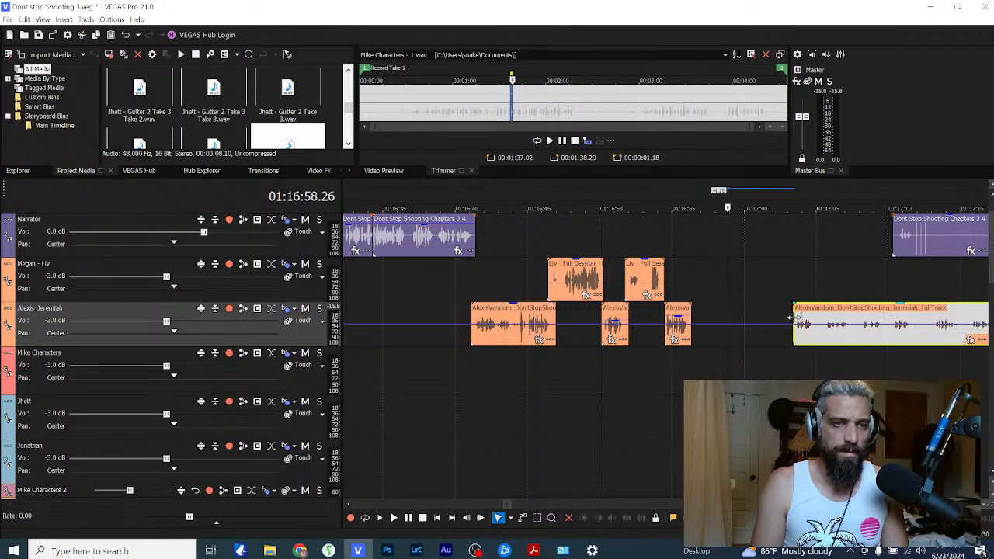
pyautogui.scroll(-1, 892, 266)
pyautogui.moveTo(863, 279); pyautogui.dragTo(653, 278)
pyautogui.scroll(2, 642, 288)
# Step: Play the transition from Jeremiah's short line into Liv's clip and move the long Jeremiah clip later to about 01:17:05
pyautogui.click(580, 288)
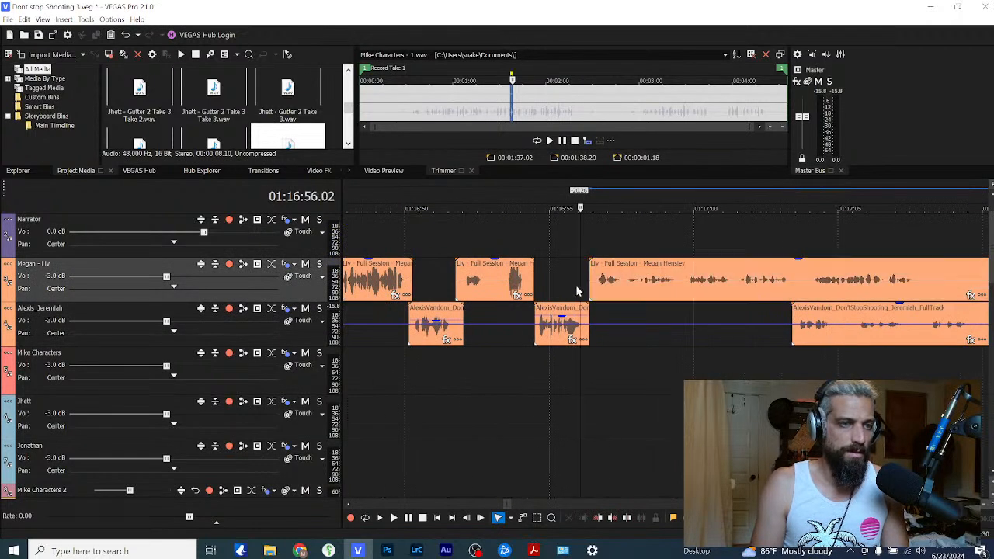
pyautogui.click(569, 288)
pyautogui.press('space')
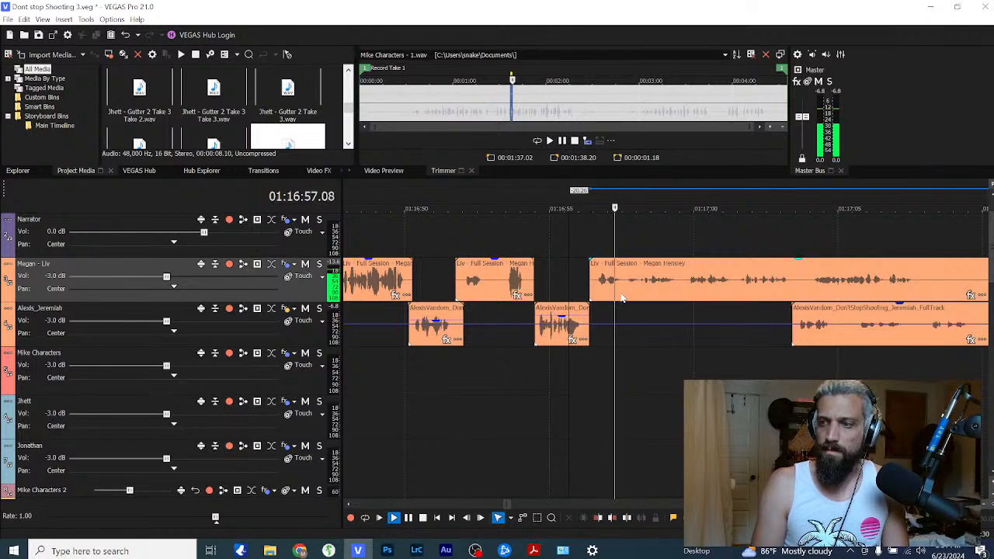
pyautogui.press('space')
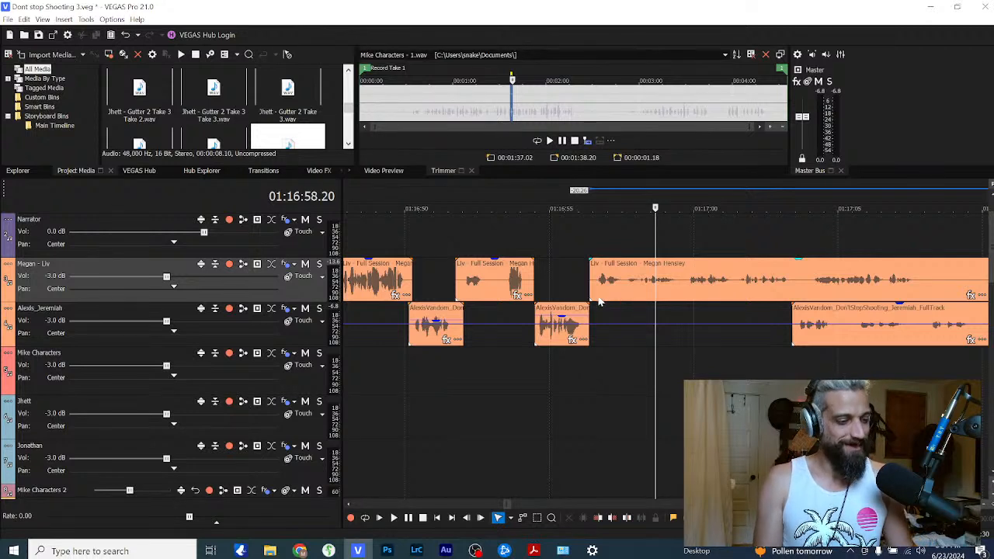
pyautogui.click(683, 290)
pyautogui.moveTo(809, 315); pyautogui.dragTo(855, 315)
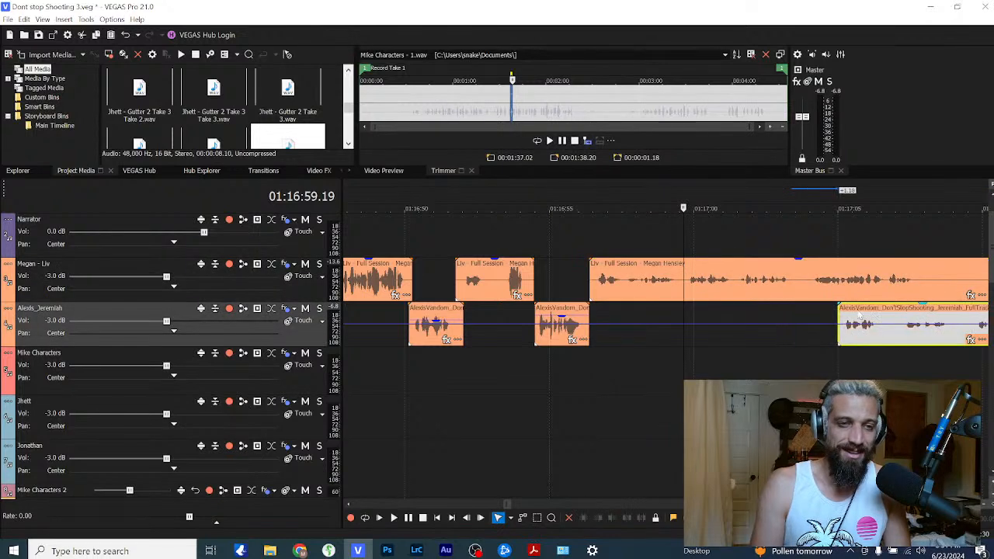
# Step: Play Liv's line from about 01:16:55 and move the long Jeremiah clip later to about 01:17:19
pyautogui.click(580, 289)
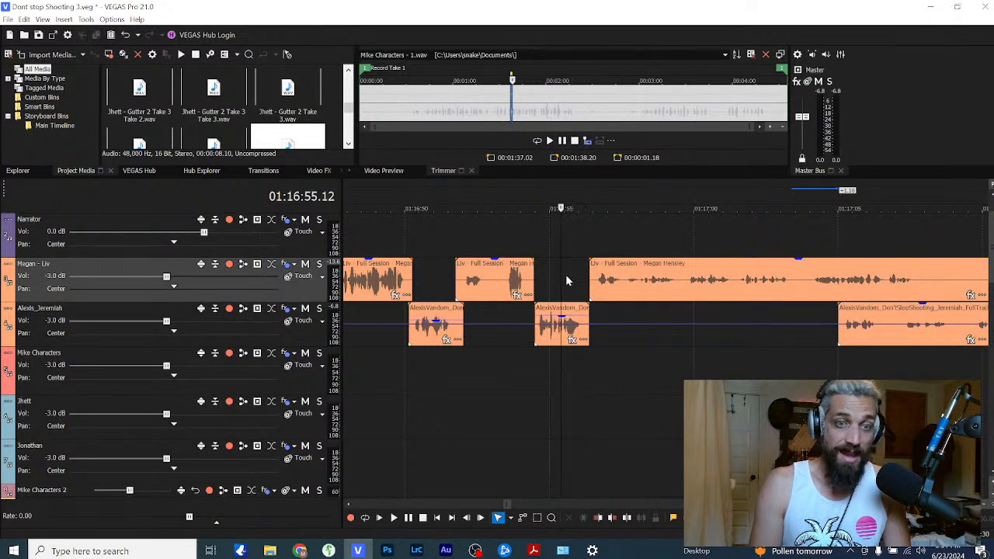
pyautogui.press('space')
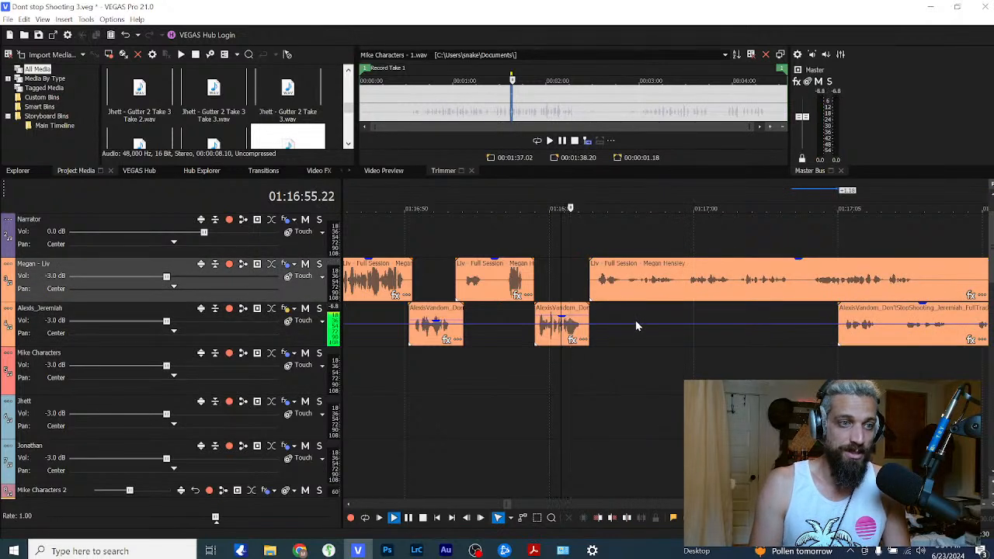
pyautogui.scroll(-3, 641, 319)
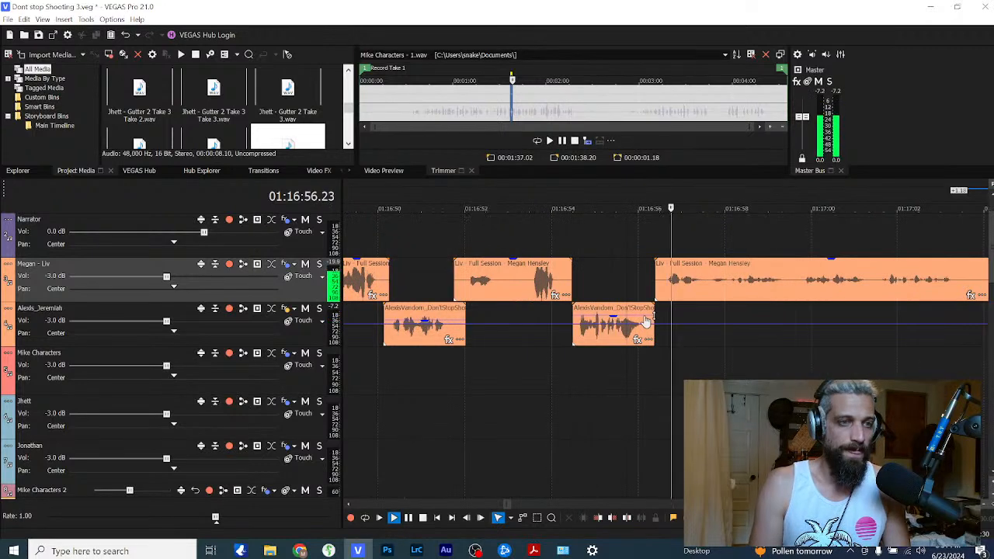
pyautogui.scroll(3, 779, 313)
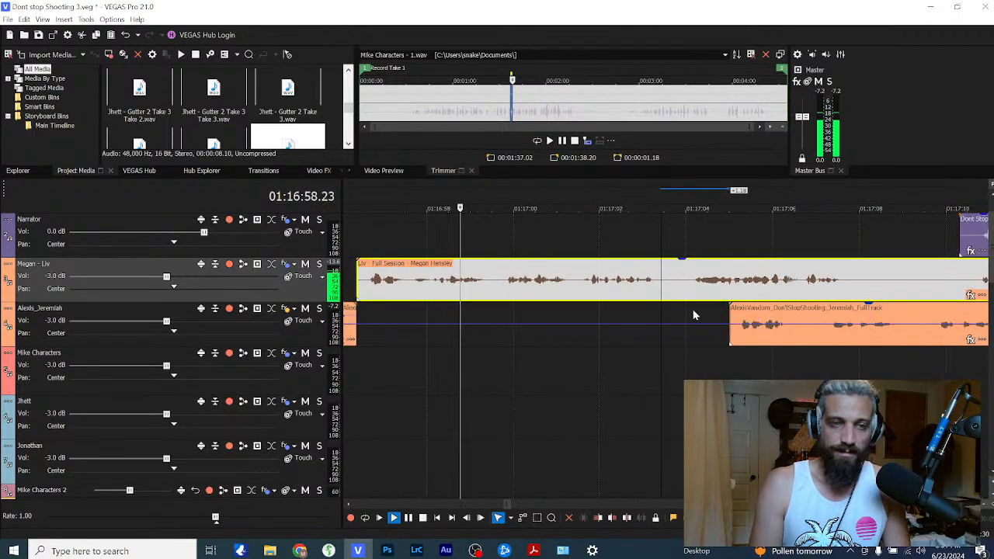
pyautogui.scroll(-3, 784, 314)
pyautogui.scroll(-2, 786, 316)
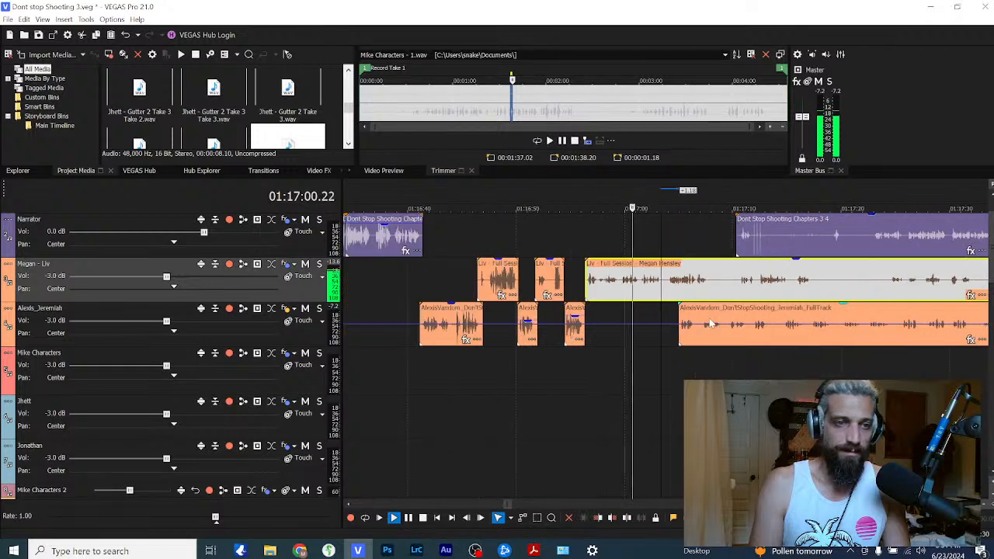
pyautogui.moveTo(711, 325); pyautogui.dragTo(863, 324)
# Step: Move the long Narrator clip several minutes later, to about 01:24, clear of the dialogue
pyautogui.moveTo(783, 238); pyautogui.dragTo(922, 251)
pyautogui.click(904, 255)
pyautogui.scroll(-4, 904, 255)
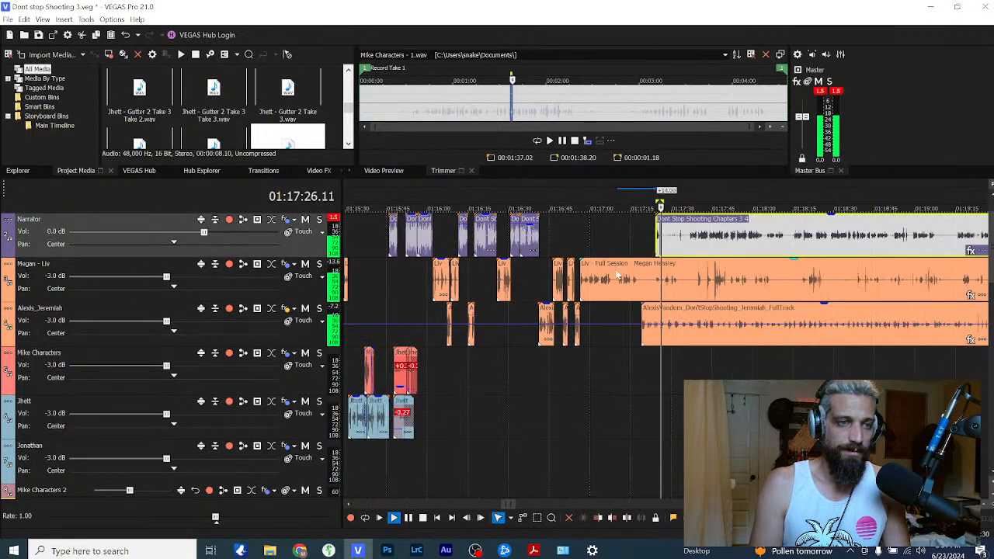
pyautogui.press('space')
pyautogui.click(609, 253)
pyautogui.moveTo(703, 239); pyautogui.dragTo(992, 239)
pyautogui.scroll(-3, 931, 240)
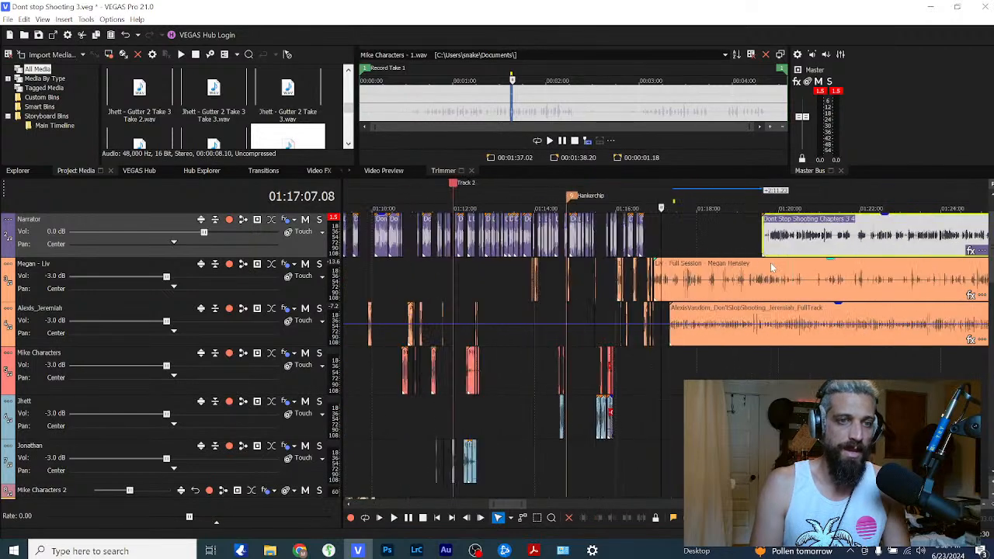
pyautogui.moveTo(802, 239); pyautogui.dragTo(986, 239)
pyautogui.click(660, 247)
pyautogui.scroll(6, 664, 246)
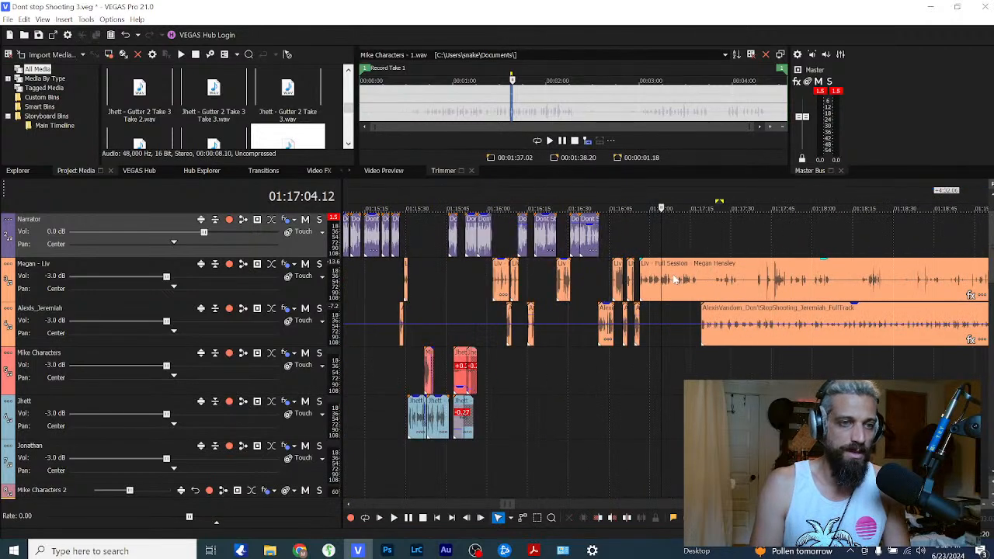
# Step: Play the long Liv clip from its start and split it where the line ends, at about 01:17:08
pyautogui.click(545, 247)
pyautogui.press('space')
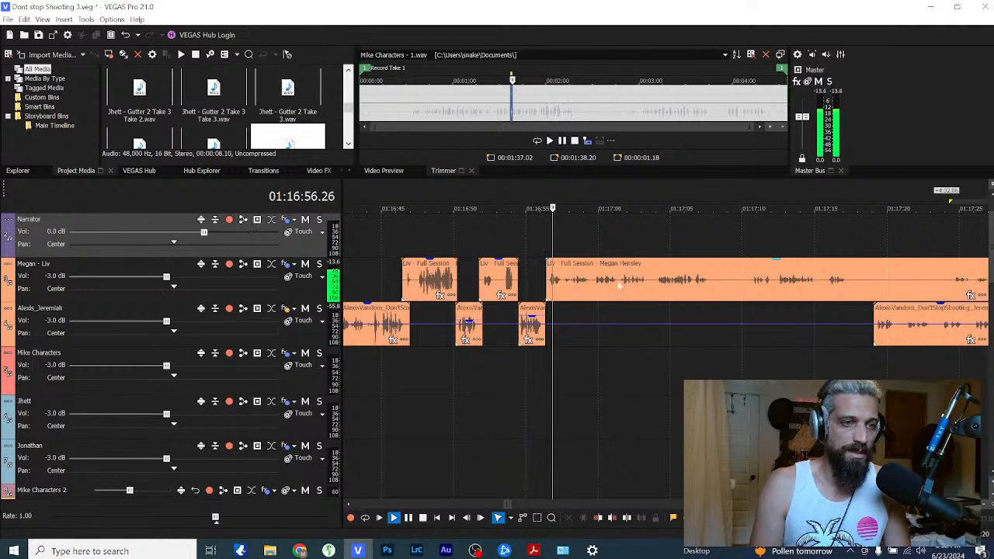
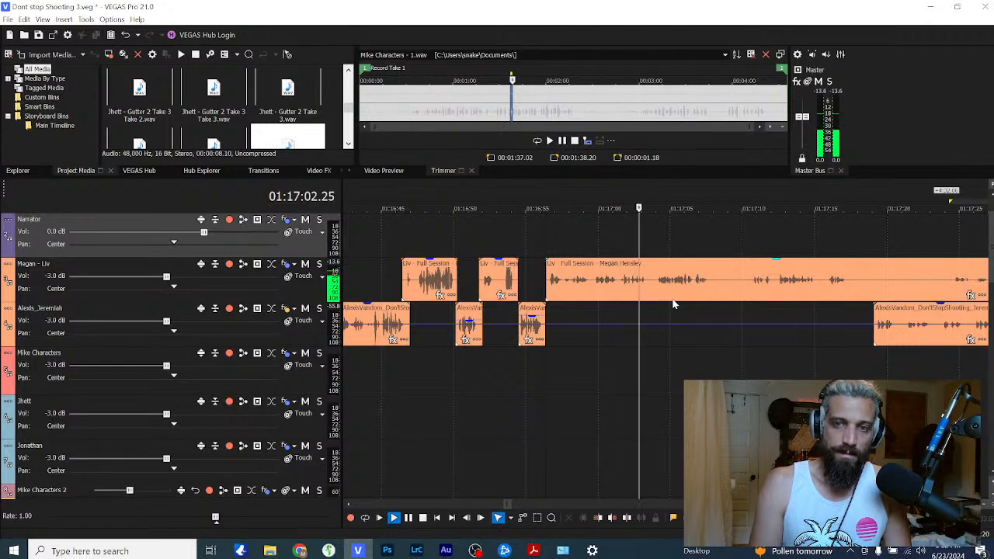
pyautogui.click(711, 285)
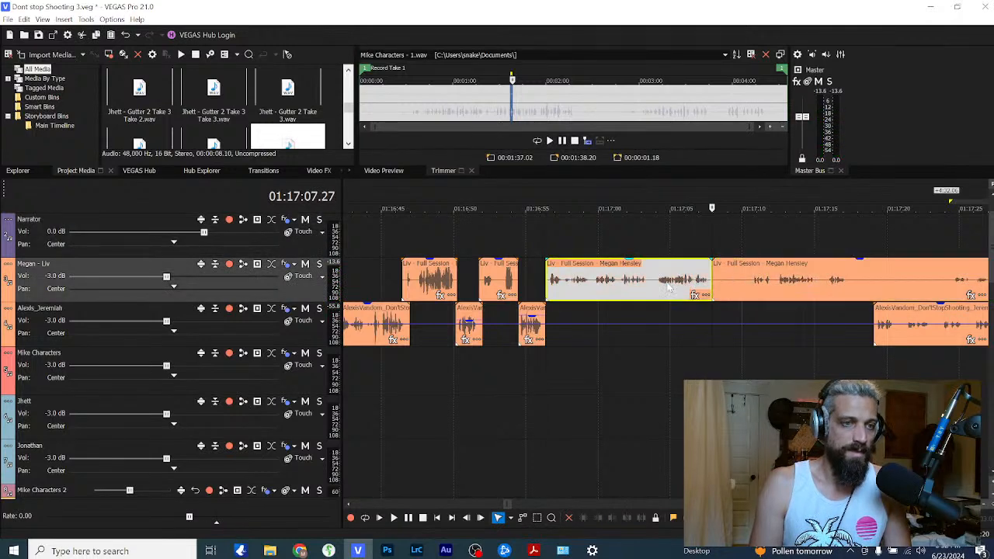
# Step: Normalize the separated Liv line at 01:16:56 and lower its clip gain to about -2.1 dB
pyautogui.rightClick(668, 285)
pyautogui.press('b')
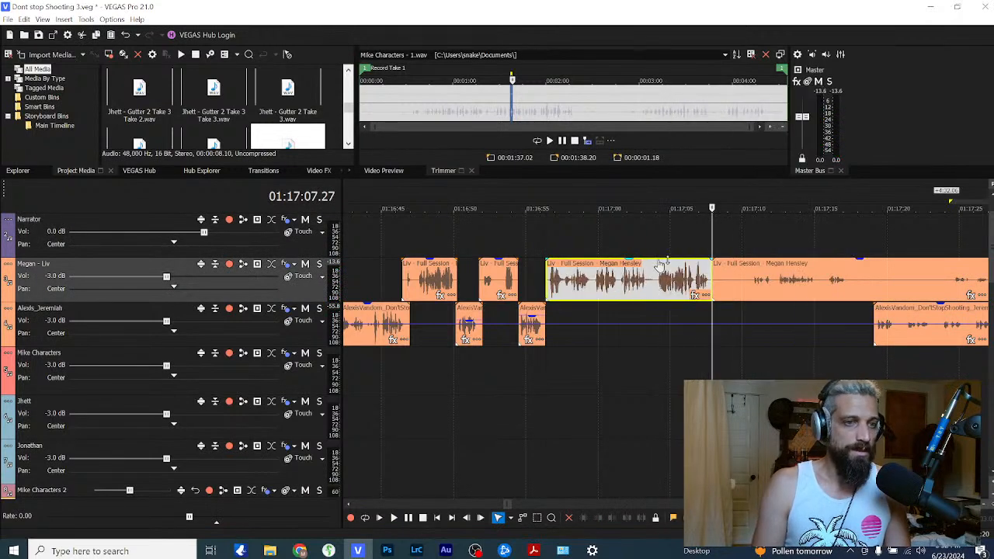
pyautogui.moveTo(660, 263); pyautogui.dragTo(658, 273)
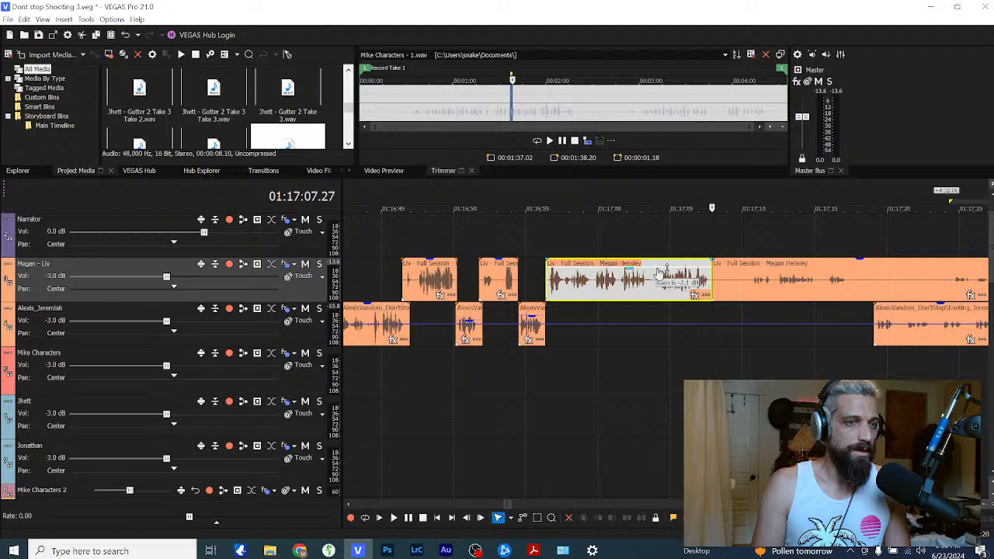
pyautogui.click(534, 285)
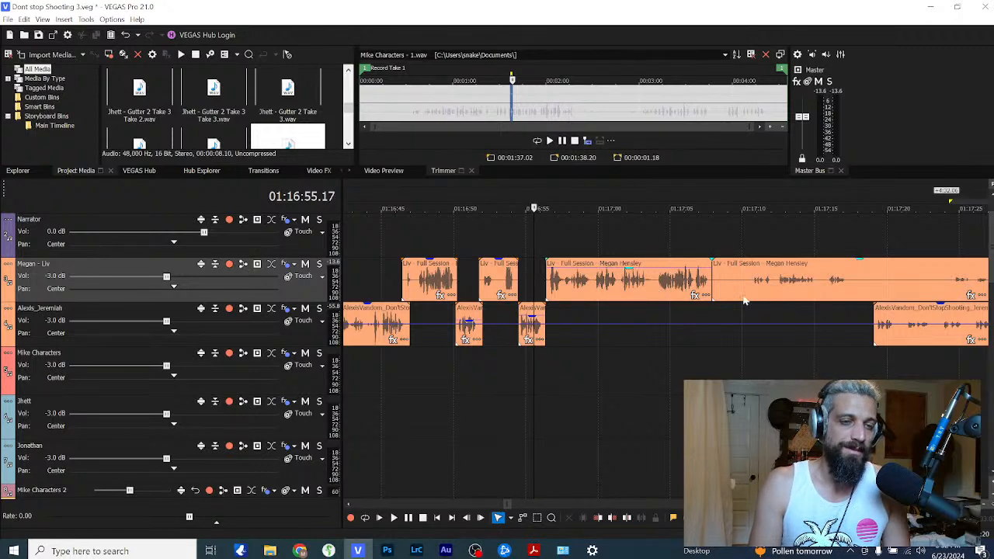
# Step: Trim the silent start of the remaining long Liv clip up to about 01:17:10
pyautogui.moveTo(712, 277); pyautogui.dragTo(750, 287)
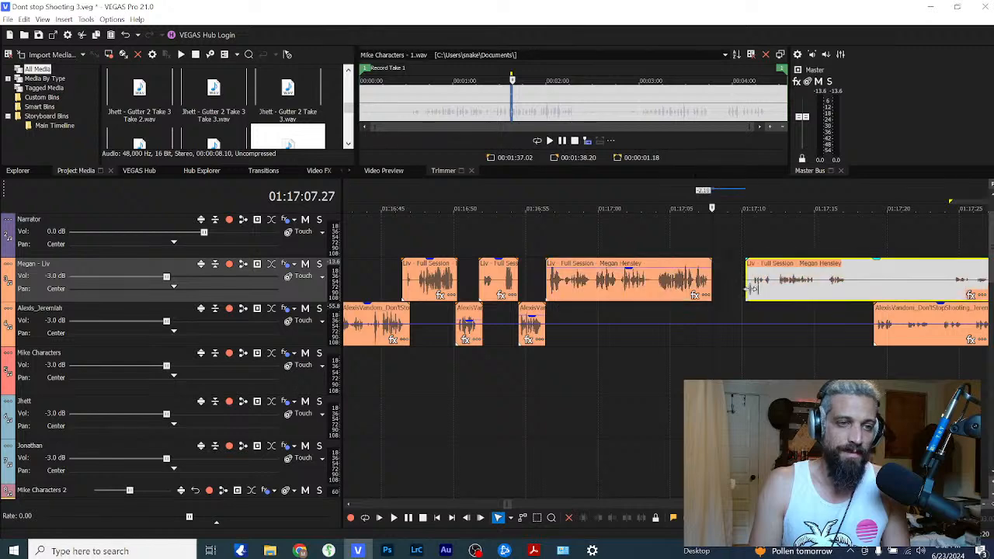
pyautogui.click(654, 314)
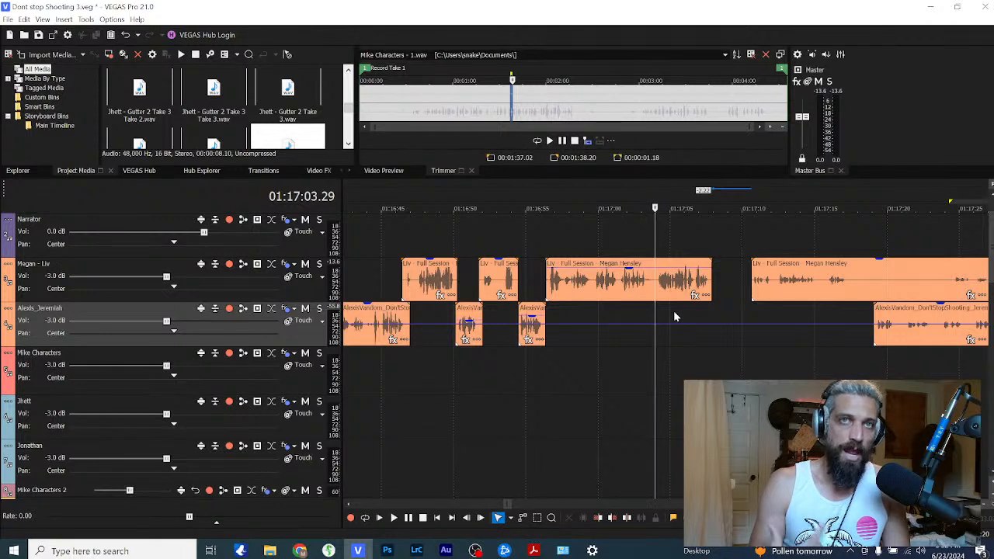
pyautogui.click(677, 312)
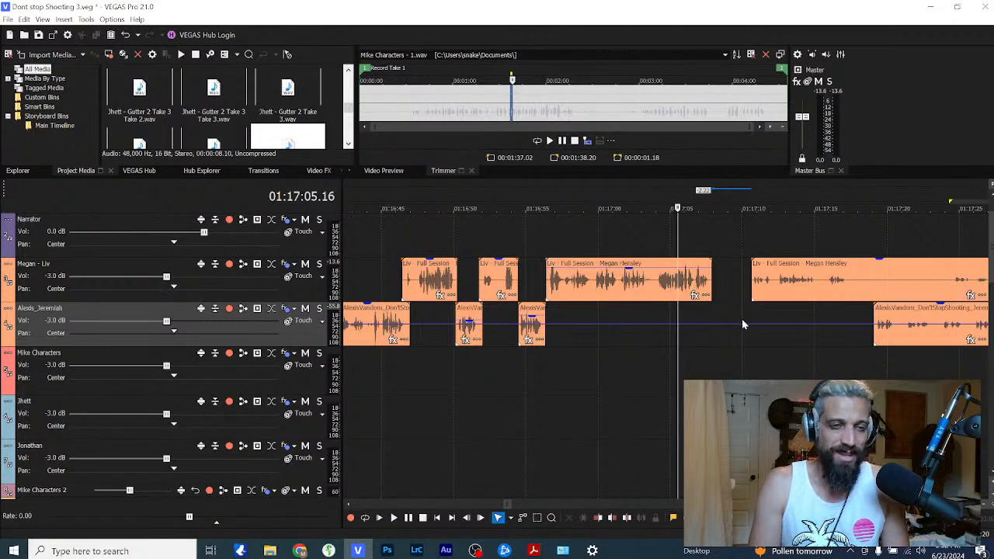
# Step: Move the long Liv clip later to about 01:17:20 and the long Jeremiah clip earlier to the end of Liv's line, about 01:17:08
pyautogui.scroll(-1, 743, 317)
pyautogui.moveTo(756, 287); pyautogui.dragTo(858, 282)
pyautogui.moveTo(816, 313); pyautogui.dragTo(722, 310)
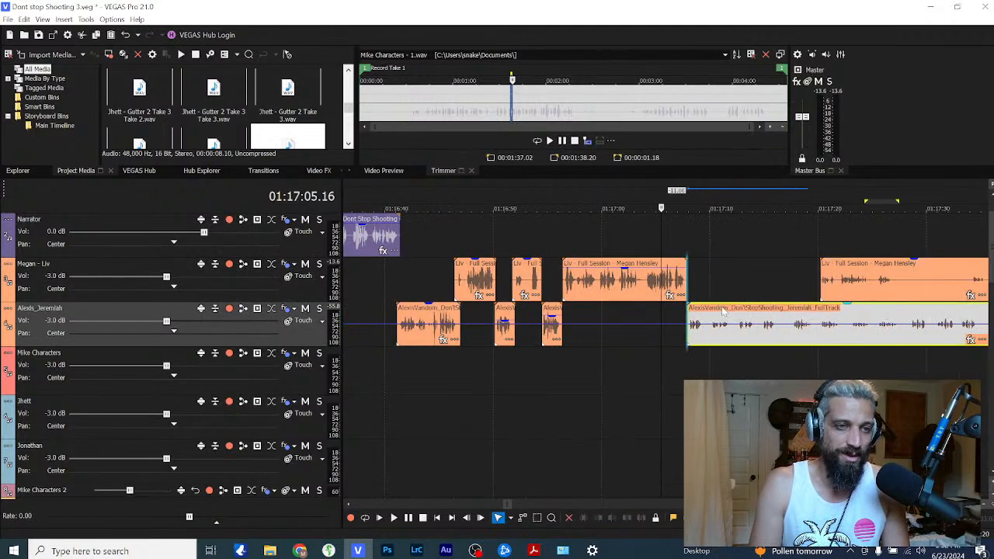
# Step: Play Jeremiah's reply, split his long clip at about 01:17:09, and move the remainder later to about 01:17:17
pyautogui.press('space')
pyautogui.scroll(3, 720, 283)
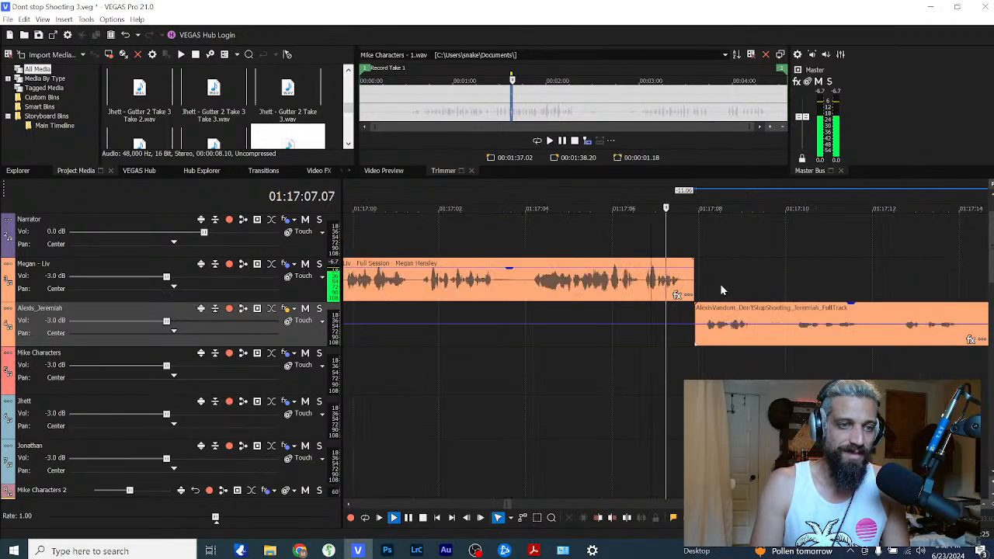
pyautogui.scroll(-2, 732, 359)
pyautogui.click(757, 341)
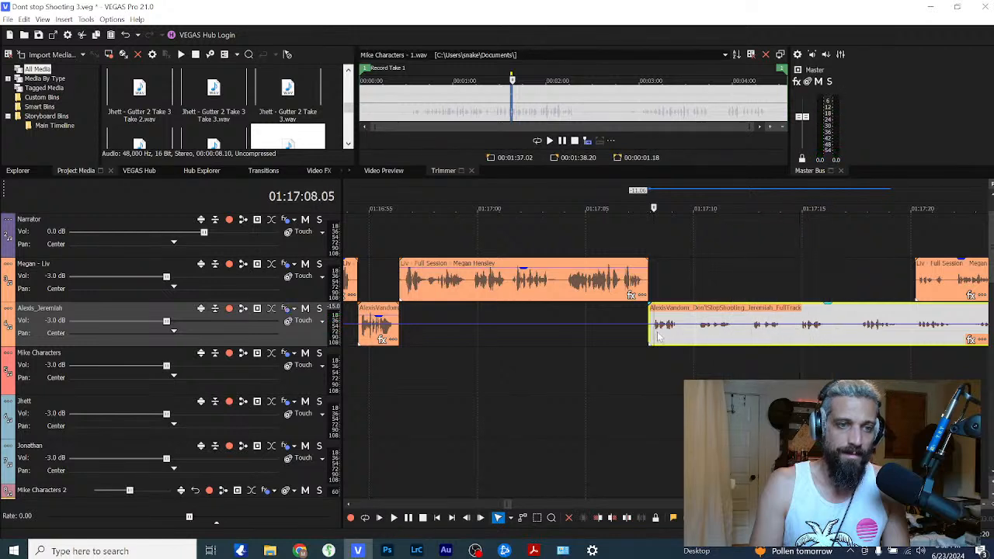
pyautogui.press('space')
pyautogui.press('s')
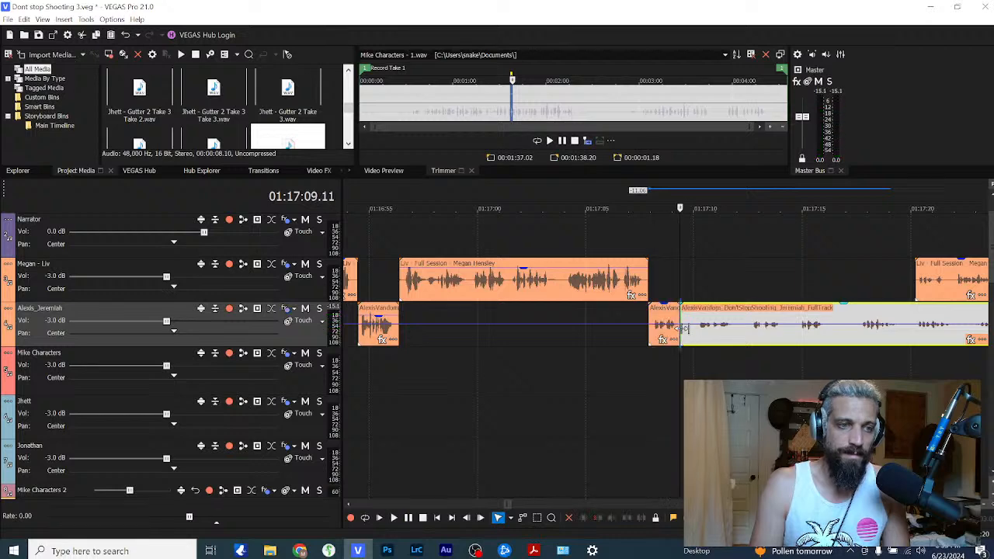
pyautogui.moveTo(682, 328); pyautogui.dragTo(845, 337)
# Step: Move the long Liv clip earlier to about 01:17:09, then normalize and play the short Jeremiah line before it
pyautogui.moveTo(931, 292); pyautogui.dragTo(670, 320)
pyautogui.rightClick(664, 318)
pyautogui.press('Escape')
pyautogui.click(640, 322)
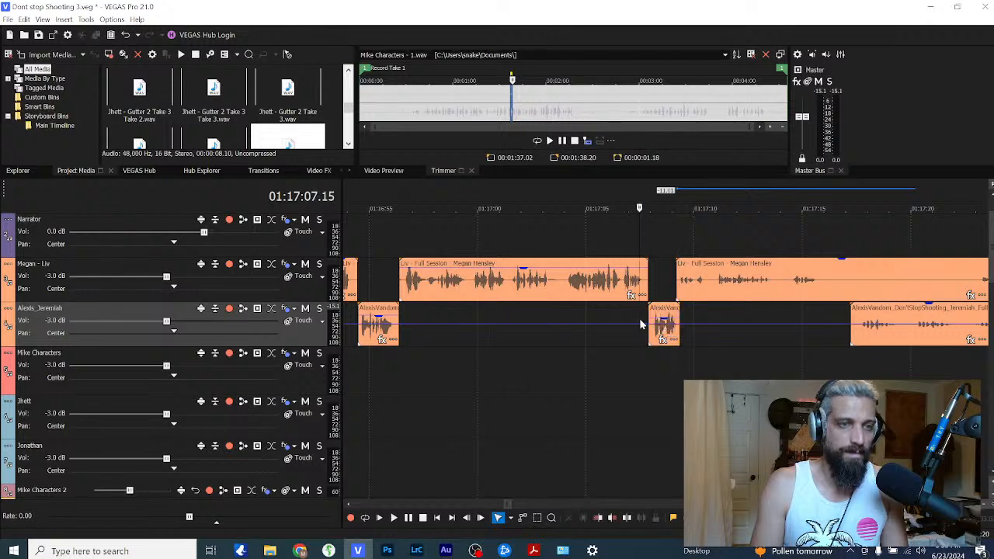
pyautogui.press('space')
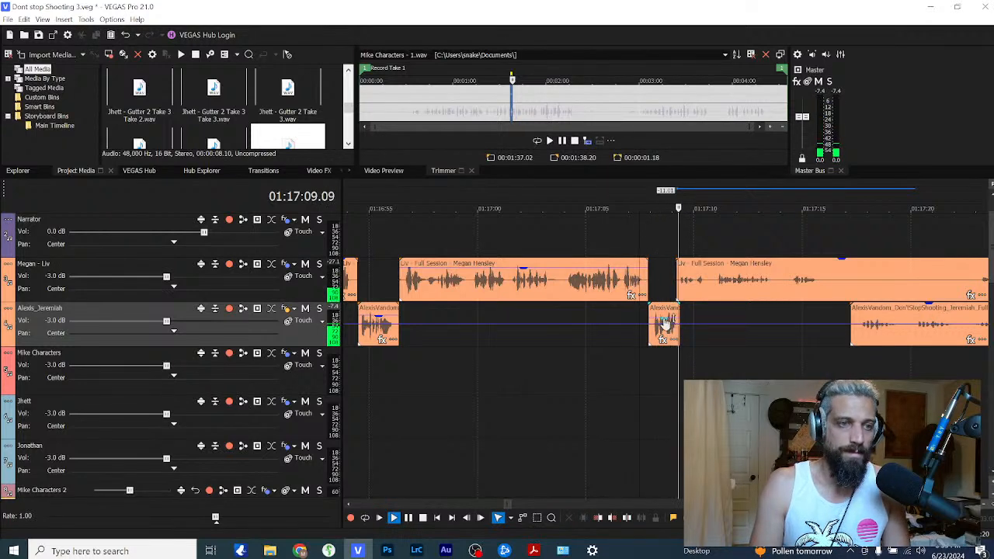
# Step: Split the long Liv clip at about 01:17:16, then normalize and play the Liv line before the split
pyautogui.click(667, 326)
pyautogui.scroll(-3, 775, 326)
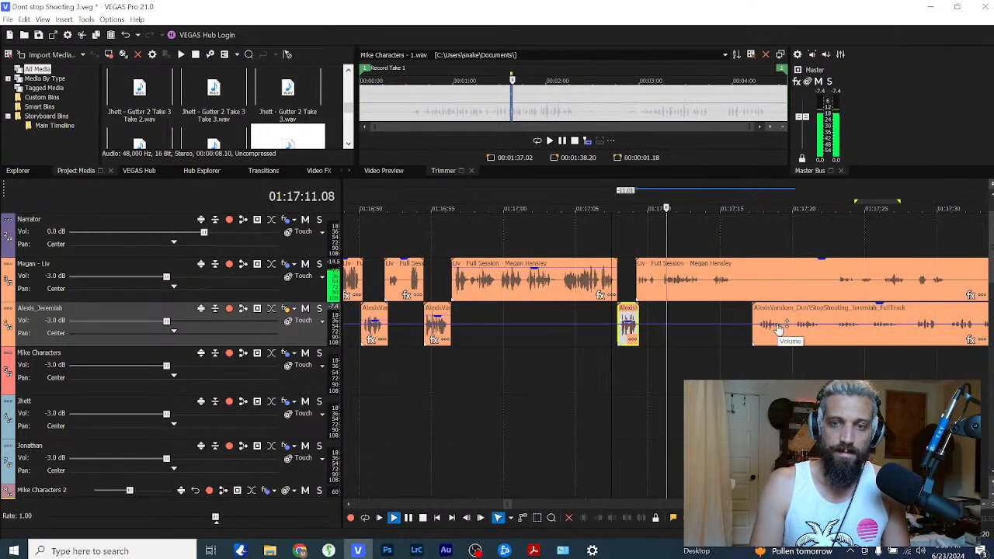
pyautogui.scroll(2, 708, 312)
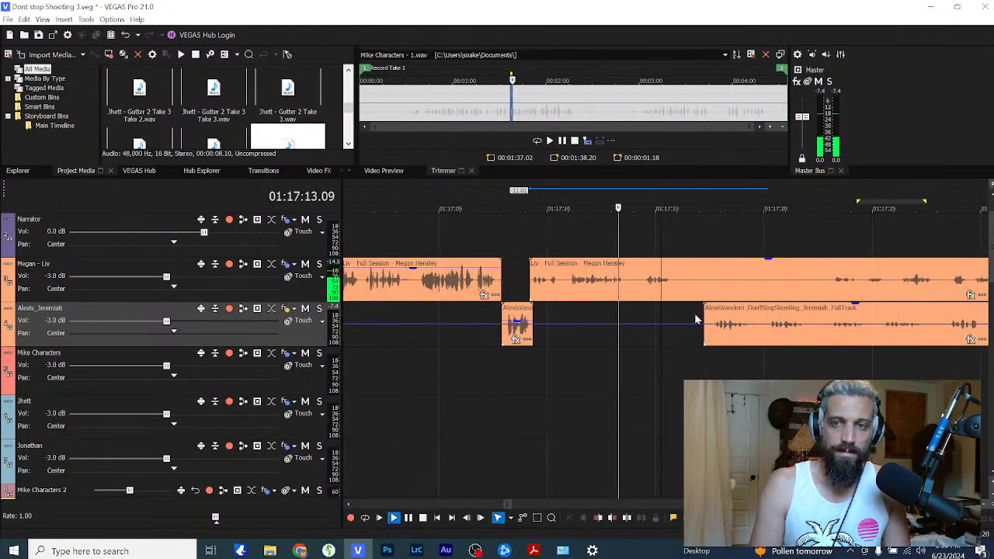
pyautogui.scroll(-2, 669, 310)
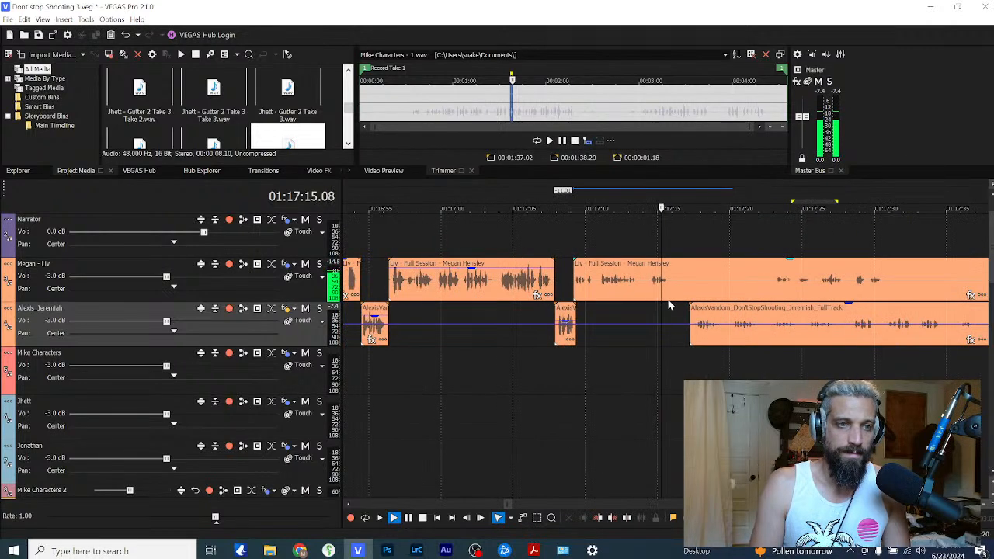
pyautogui.click(672, 289)
pyautogui.press('s')
pyautogui.rightClick(626, 289)
pyautogui.press('w')
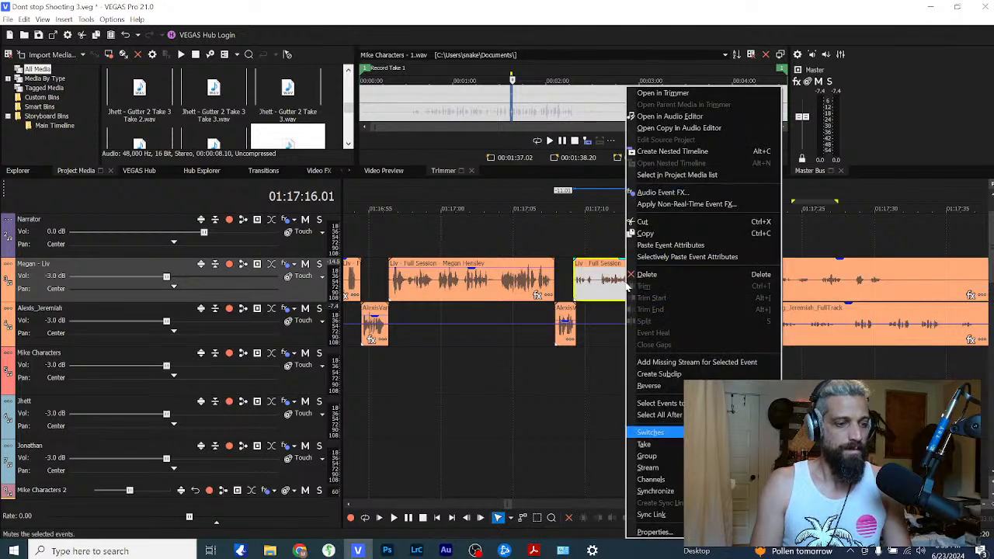
pyautogui.press('n')
pyautogui.click(576, 278)
pyautogui.press('space')
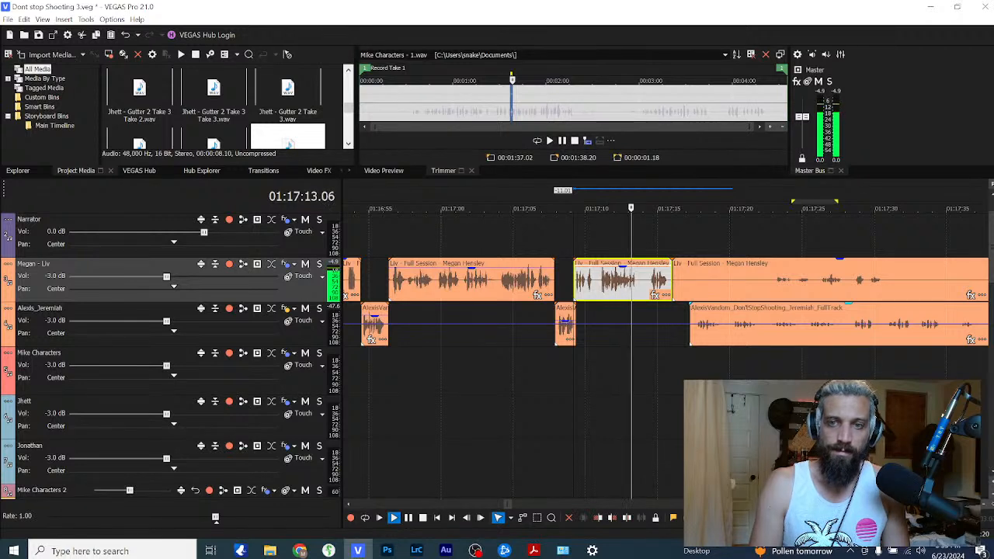
# Step: Trim the silent start of the remaining Liv clip up to about 01:17:22 and move the long Jeremiah clip earlier to about 01:17:16
pyautogui.click(676, 283)
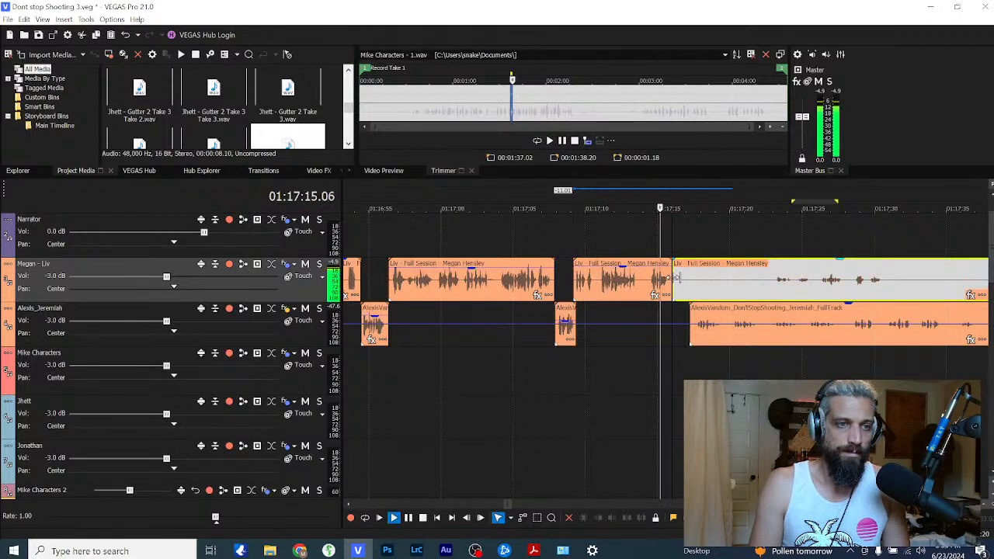
pyautogui.moveTo(676, 284); pyautogui.dragTo(774, 283)
pyautogui.press('space')
pyautogui.moveTo(721, 313); pyautogui.dragTo(697, 313)
pyautogui.click(660, 313)
pyautogui.press('space')
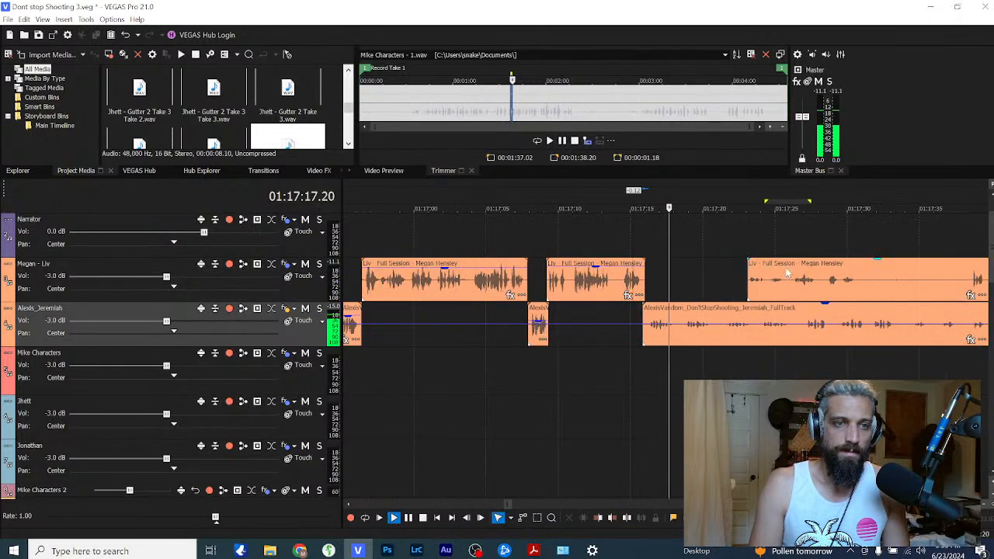
# Step: Move the long Liv clip later to about 01:17:35 and play the Jeremiah clip's takes between 01:17:18 and 01:17:25
pyautogui.moveTo(787, 275); pyautogui.dragTo(962, 280)
pyautogui.scroll(-1, 778, 294)
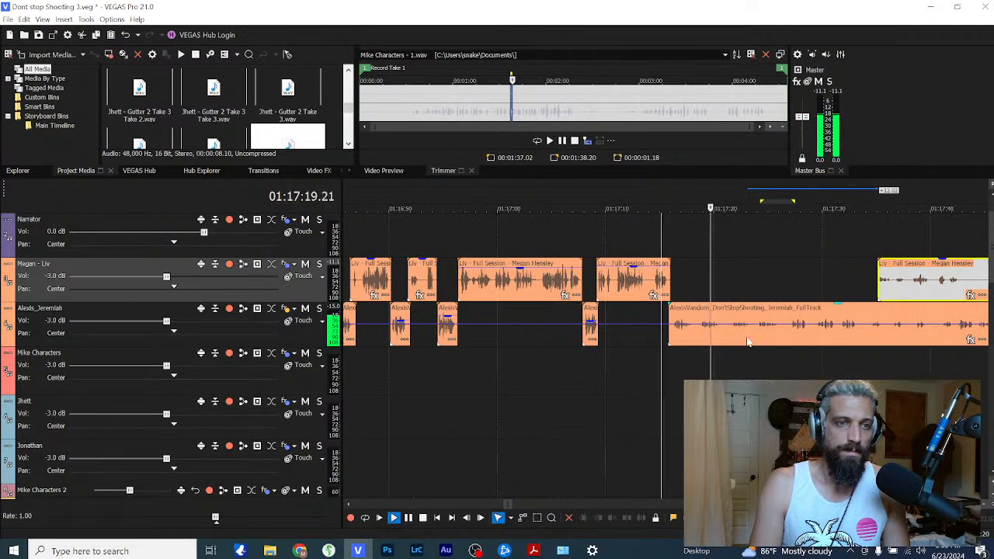
pyautogui.scroll(1, 776, 302)
pyautogui.click(791, 337)
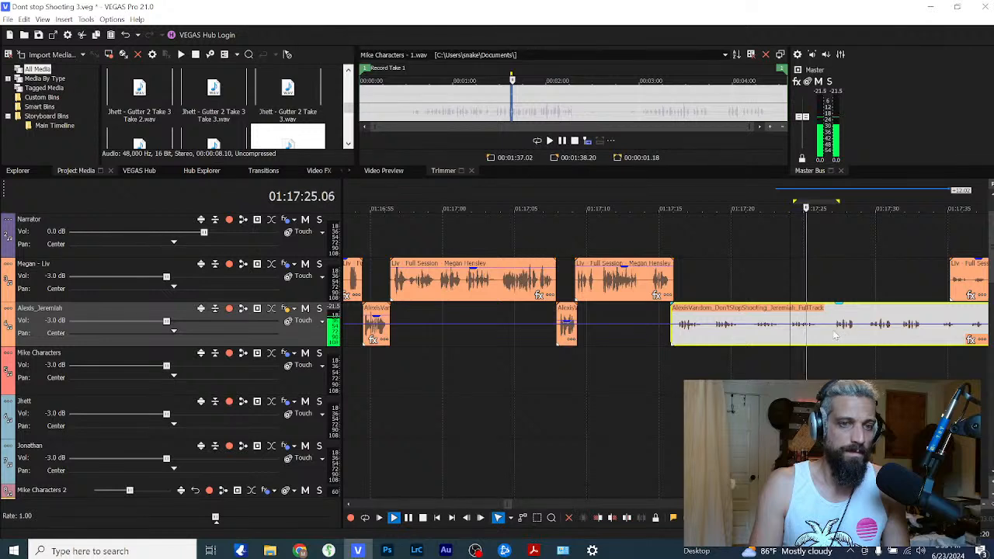
pyautogui.click(759, 338)
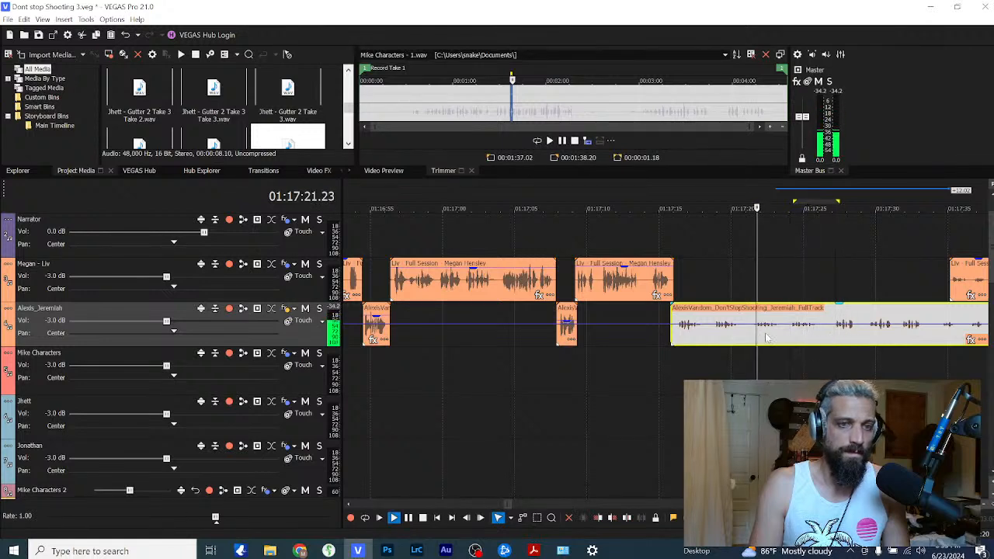
pyautogui.click(719, 336)
pyautogui.press('space')
pyautogui.press('space')
# Step: Cut off and delete Jeremiah's first take before about 01:17:19, and move the remaining clip earlier to the end of Liv's line
pyautogui.click(715, 336)
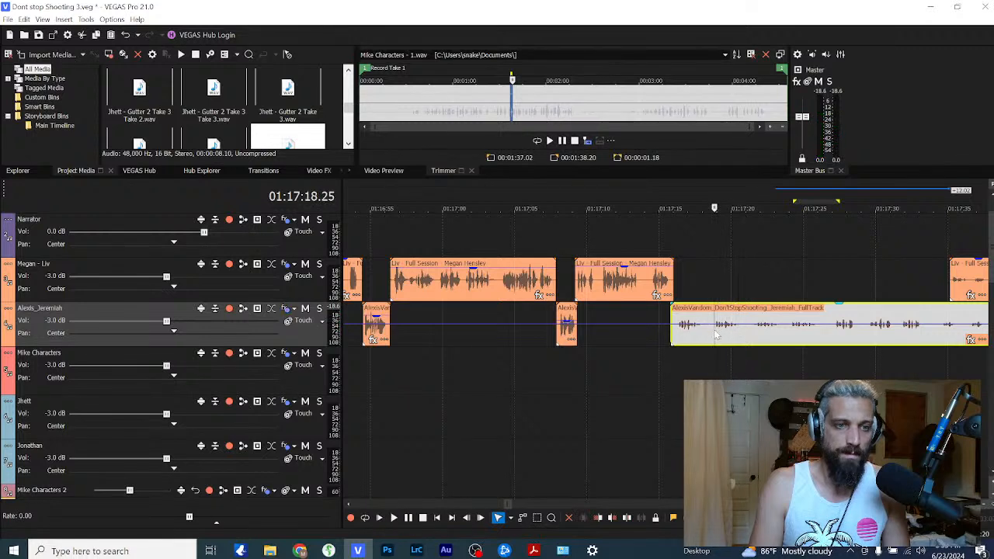
pyautogui.press('s')
pyautogui.click(696, 336)
pyautogui.press('Delete')
pyautogui.moveTo(723, 334); pyautogui.dragTo(693, 332)
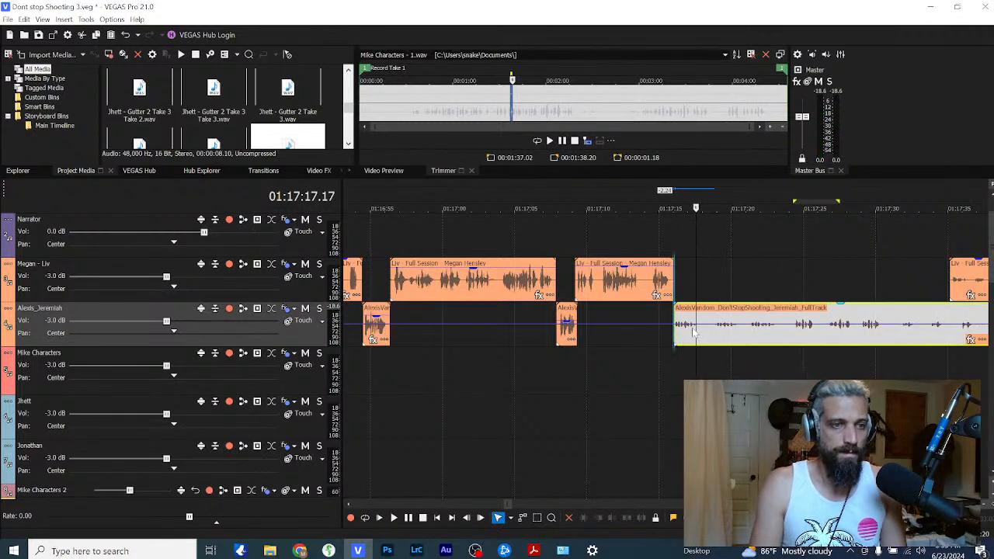
# Step: Split the long Jeremiah clip at about 01:17:18 and move the remainder later to about 01:17:22
pyautogui.press('s')
pyautogui.moveTo(753, 335); pyautogui.dragTo(812, 334)
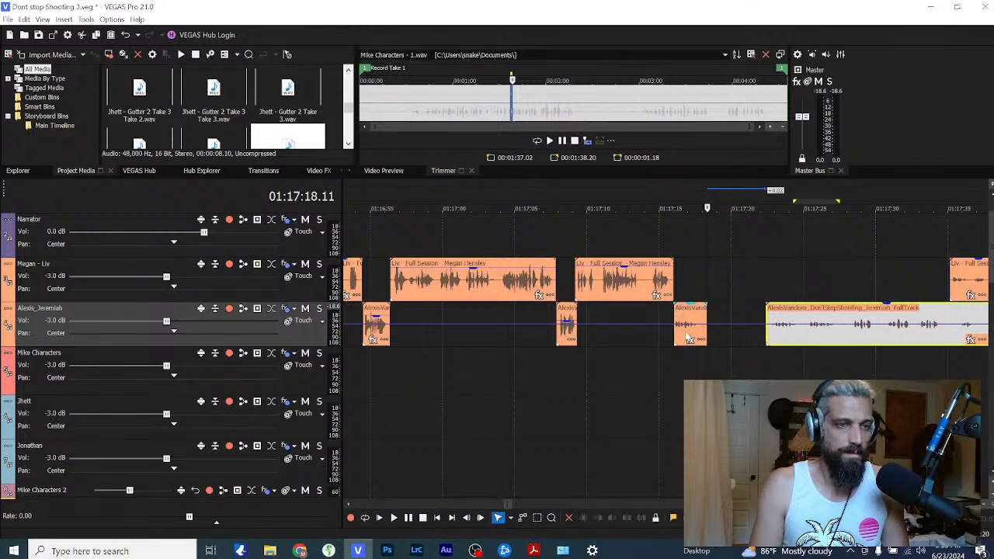
# Step: Normalize the short Jeremiah line, nudge it to start just after Liv's line at about 01:17:16, and play the exchange
pyautogui.rightClick(686, 333)
pyautogui.click(716, 245)
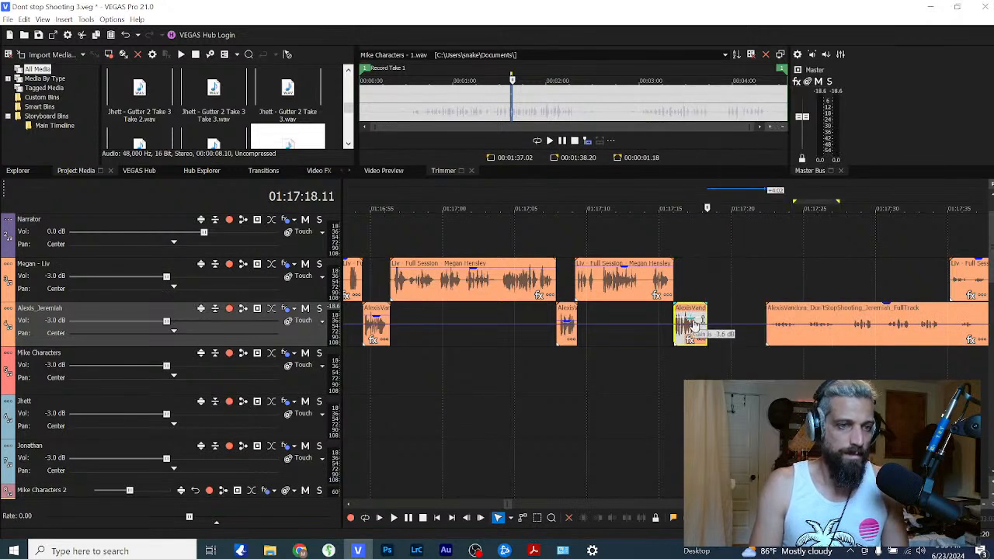
pyautogui.moveTo(677, 338); pyautogui.dragTo(683, 314)
pyautogui.click(652, 338)
pyautogui.press('space')
pyautogui.press('space')
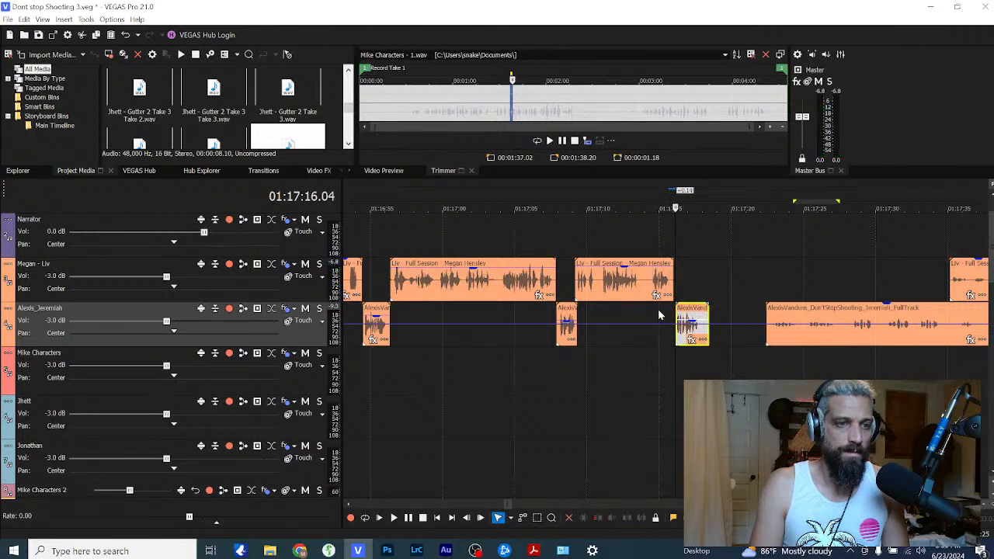
pyautogui.click(658, 316)
pyautogui.press('space')
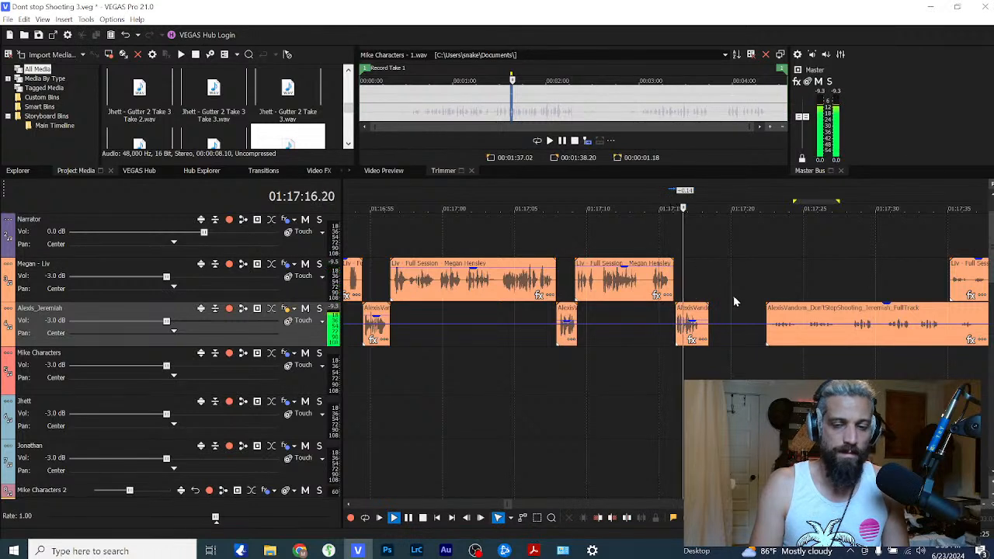
pyautogui.press('space')
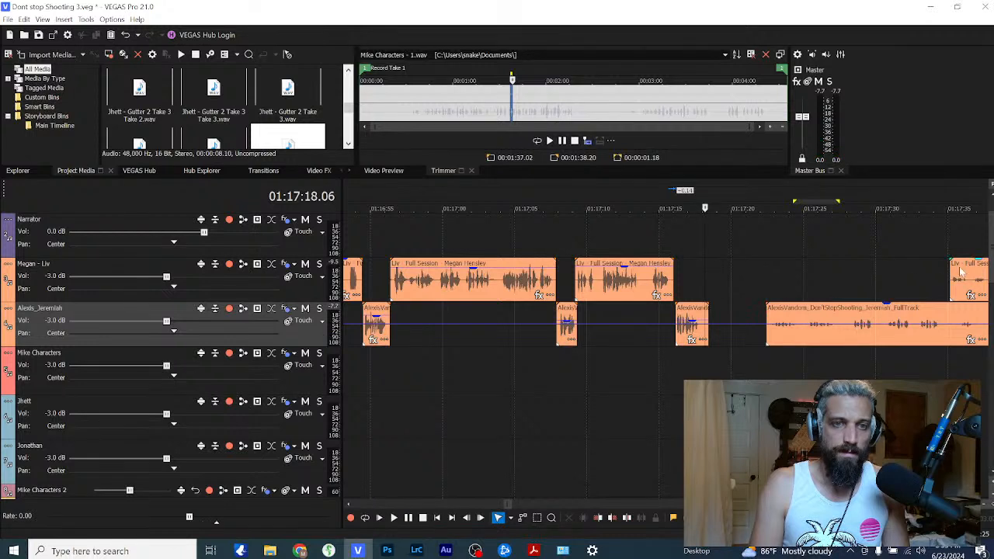
# Step: Move the long Liv clip earlier to about 01:17:18 and the long Jeremiah clip later to about 01:20:00
pyautogui.moveTo(957, 275); pyautogui.dragTo(712, 285)
pyautogui.press('space')
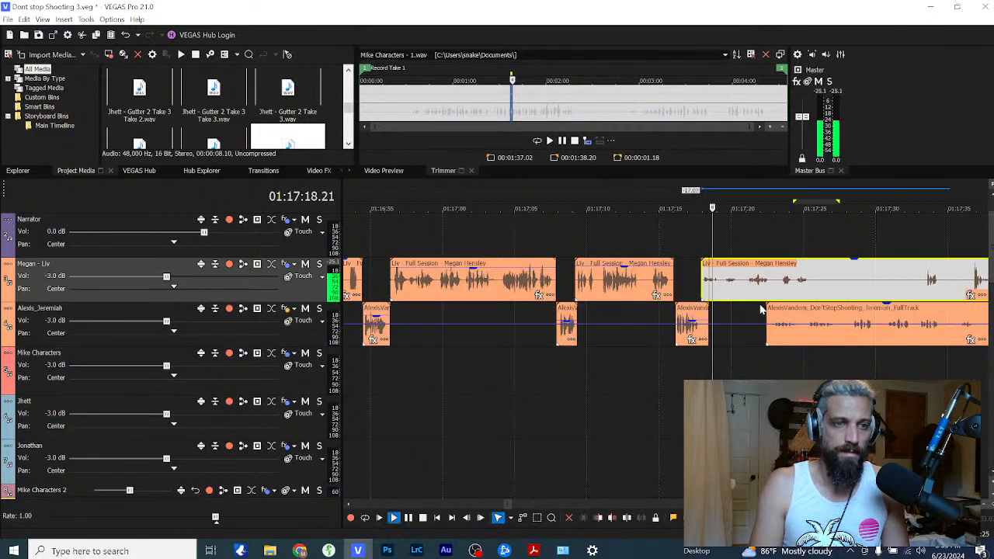
pyautogui.moveTo(773, 322); pyautogui.dragTo(829, 312)
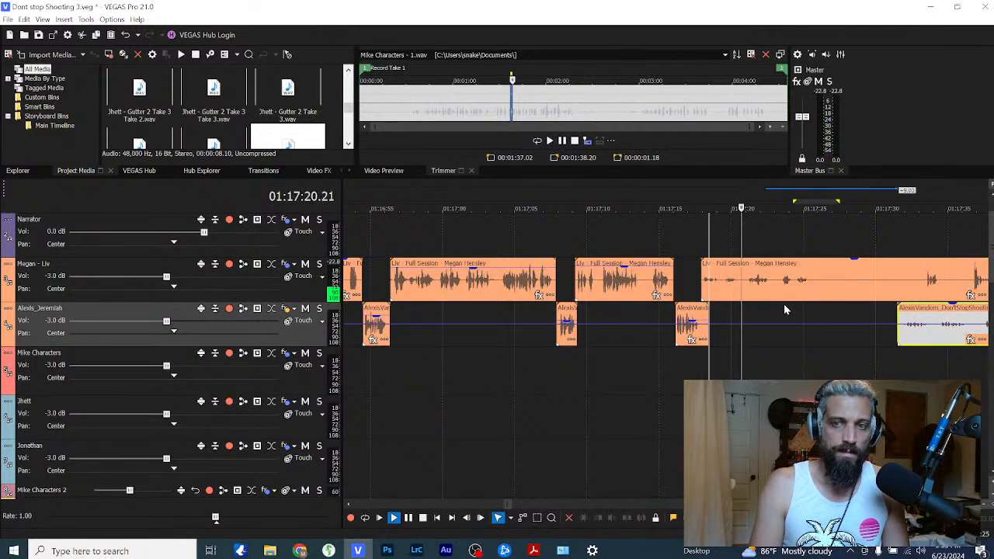
pyautogui.scroll(-8, 783, 306)
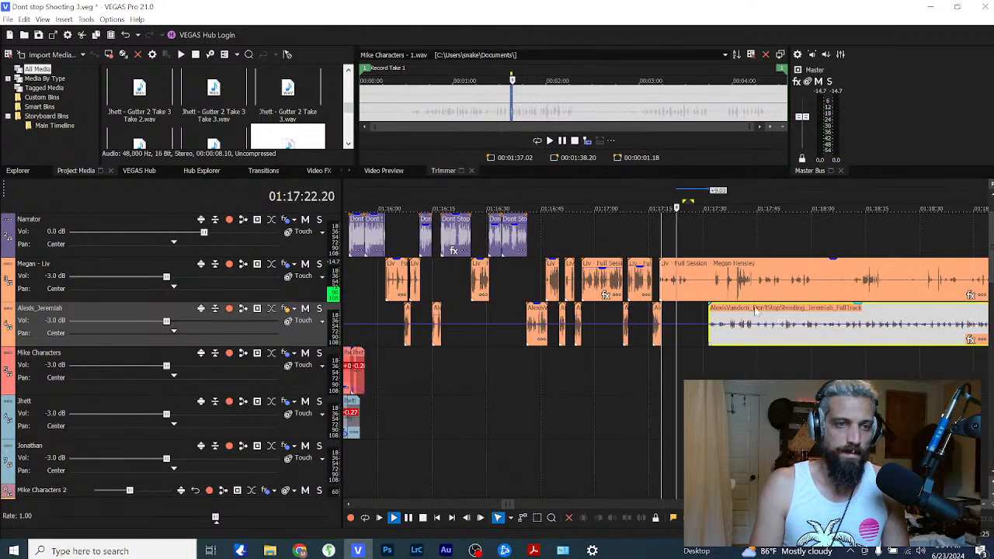
pyautogui.moveTo(755, 311); pyautogui.dragTo(958, 311)
pyautogui.scroll(-4, 957, 312)
pyautogui.moveTo(801, 311); pyautogui.dragTo(933, 312)
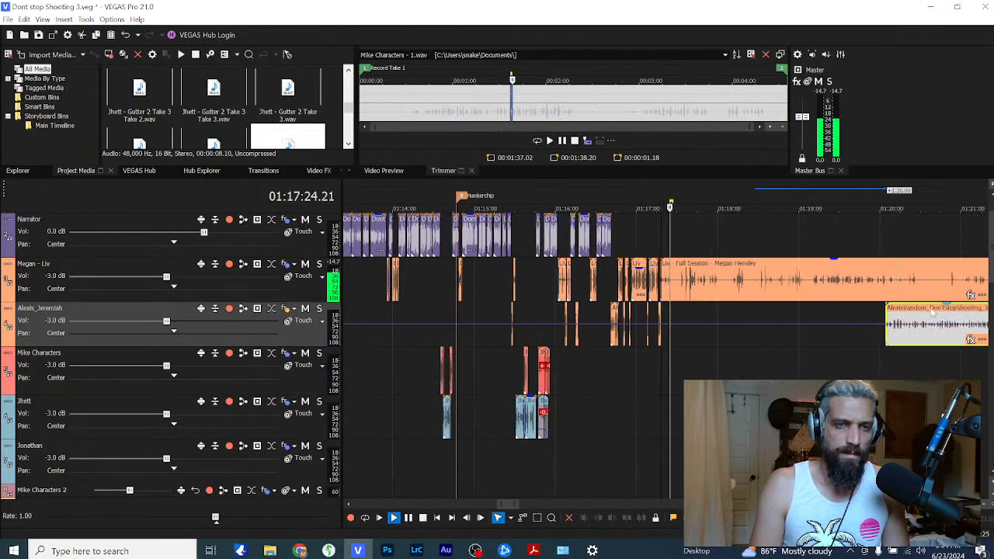
# Step: Trim the long Liv clip's start up to about 01:19:10 and move it earlier to the end of her previous line, about 01:17:16
pyautogui.click(868, 292)
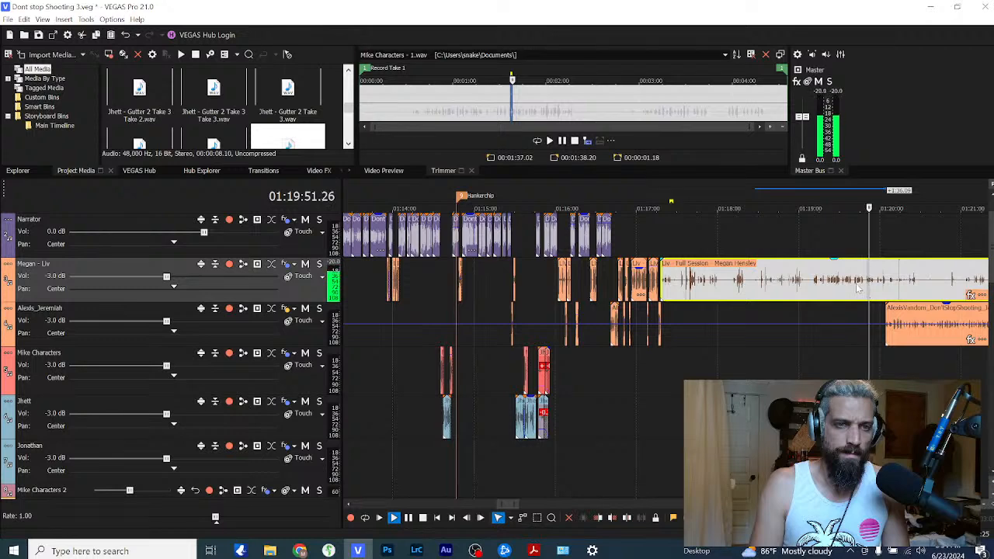
pyautogui.scroll(1, 871, 294)
pyautogui.scroll(-1, 871, 294)
pyautogui.press('space')
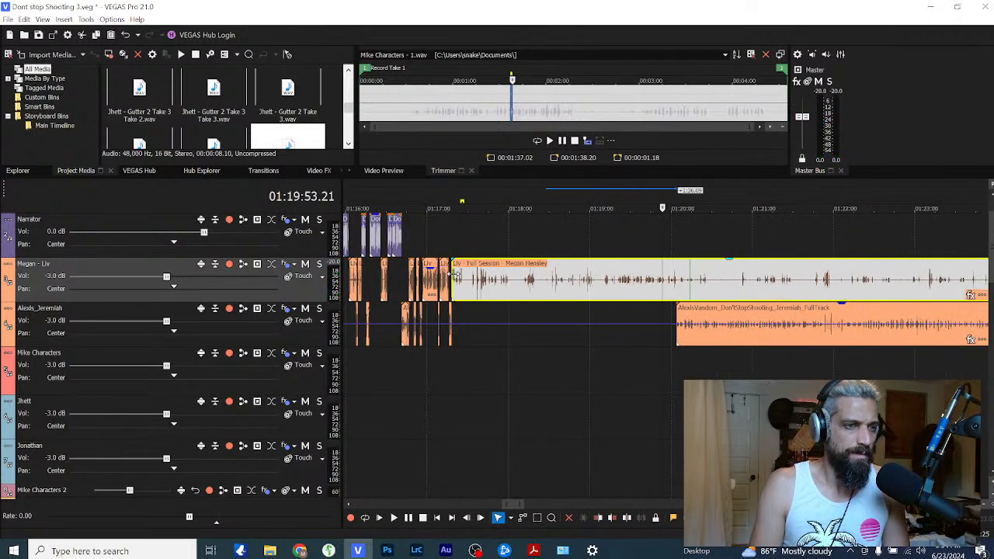
pyautogui.moveTo(455, 277)
pyautogui.mouseDown()
pyautogui.moveTo(608, 284)
pyautogui.moveTo(469, 286)
pyautogui.mouseUp()
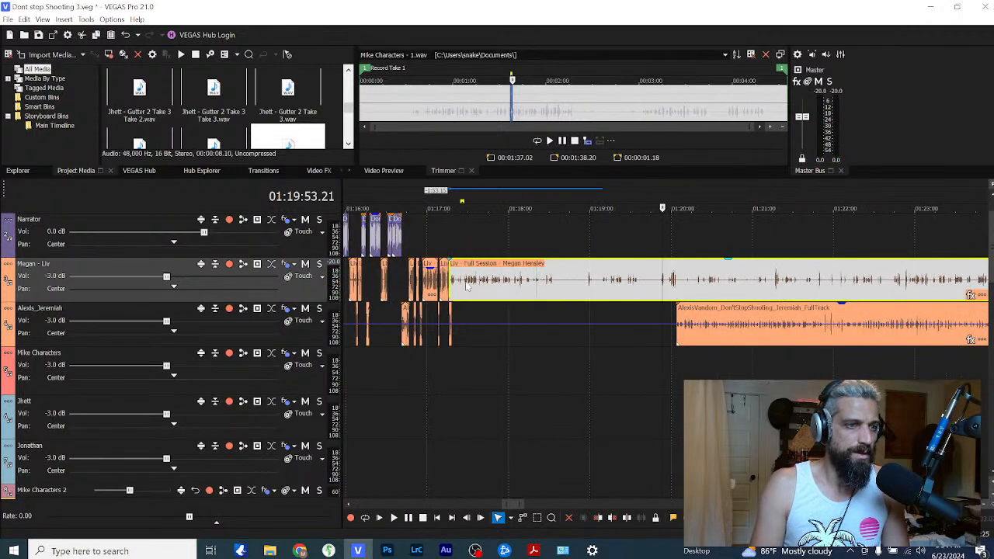
# Step: Play the long Liv clip around 01:18:05 to 01:18:14 to look for her next line
pyautogui.click(464, 288)
pyautogui.scroll(3, 466, 291)
pyautogui.click(809, 292)
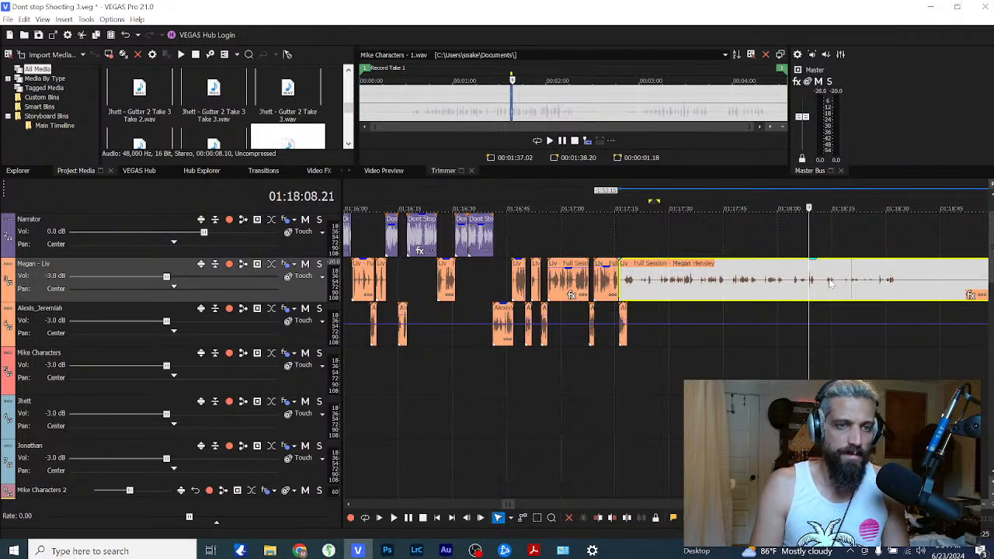
pyautogui.scroll(2, 829, 288)
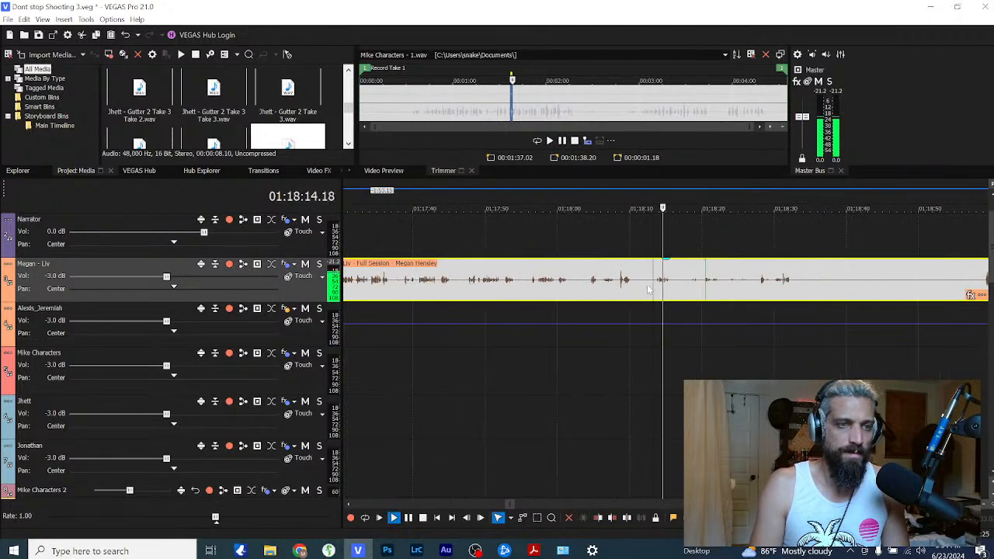
pyautogui.click(592, 289)
pyautogui.press('space')
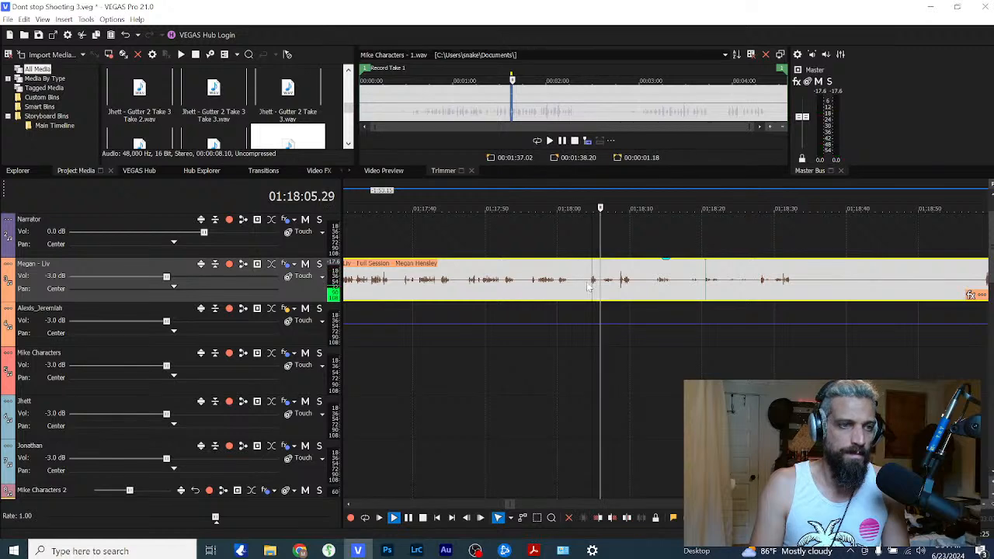
pyautogui.scroll(-2, 583, 299)
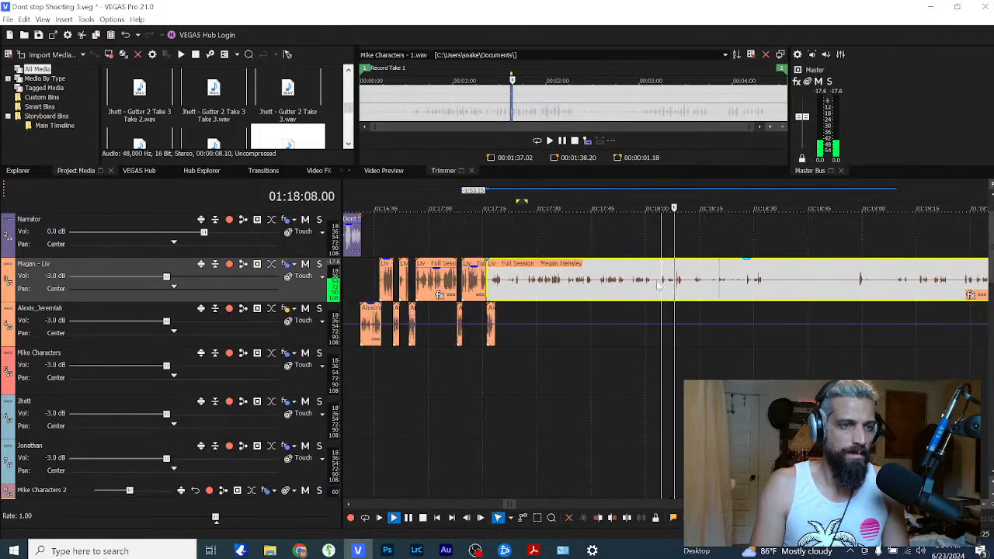
pyautogui.press('space')
pyautogui.scroll(2, 483, 285)
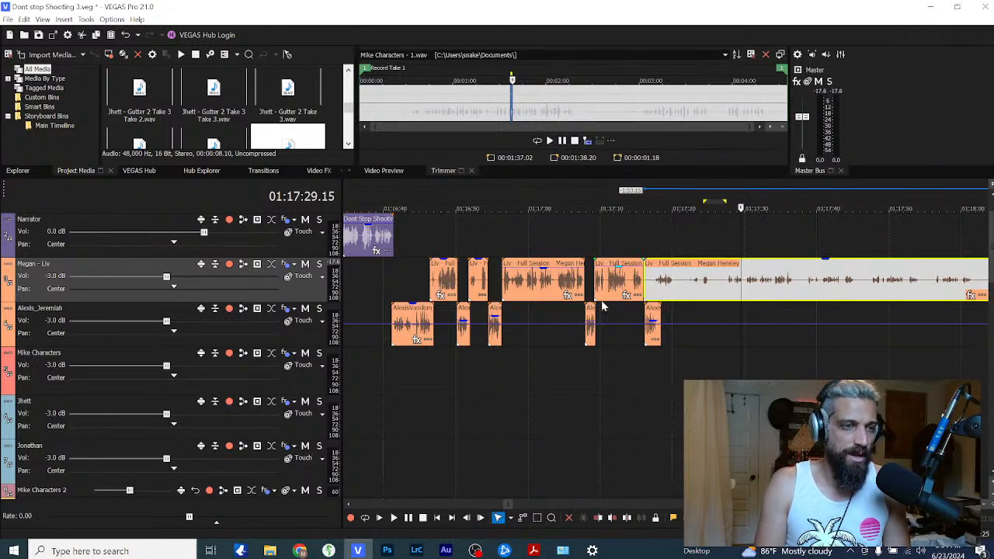
# Step: Move the long Liv clip later to about 01:17:18 and play its takes against the earlier Liv lines for comparison
pyautogui.moveTo(673, 286); pyautogui.dragTo(673, 283)
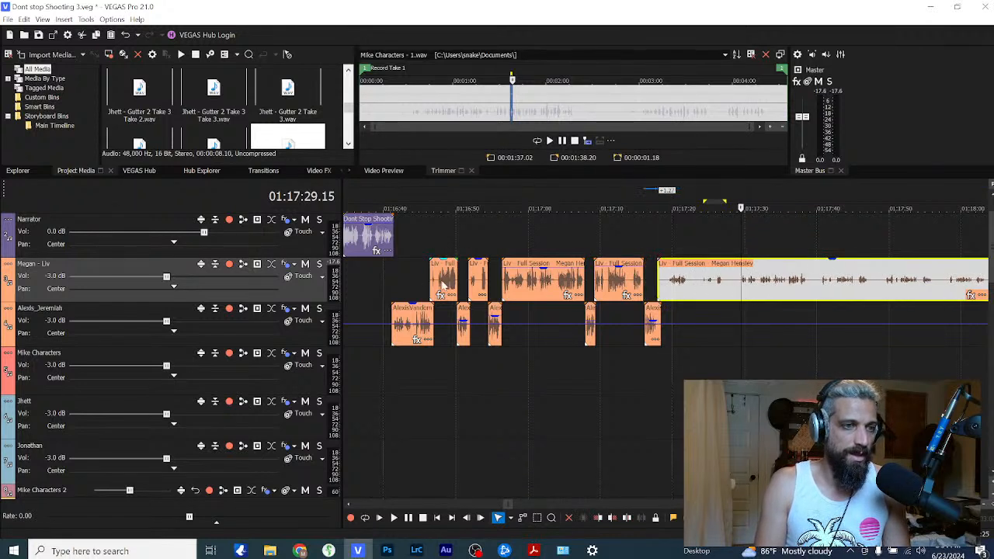
pyautogui.click(666, 289)
pyautogui.press('space')
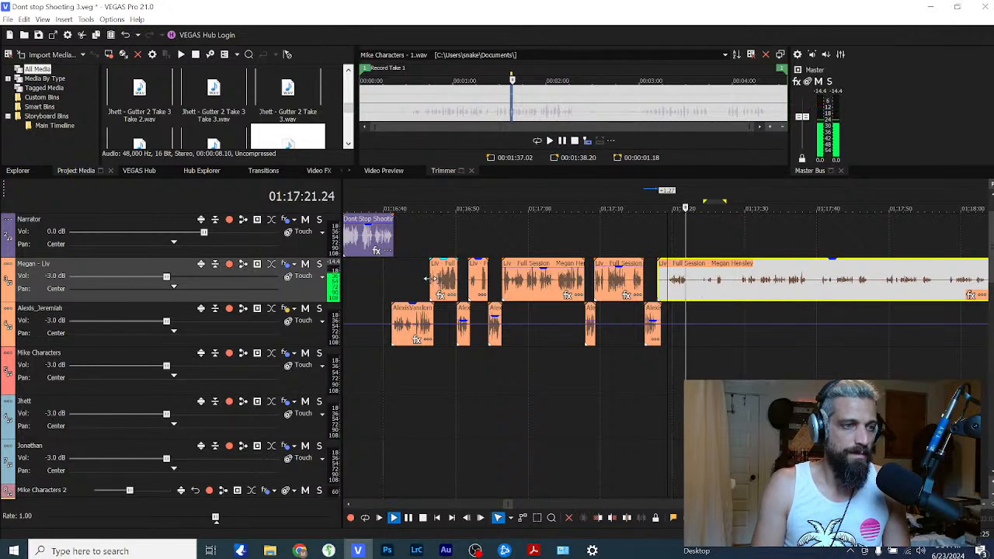
pyautogui.click(450, 296)
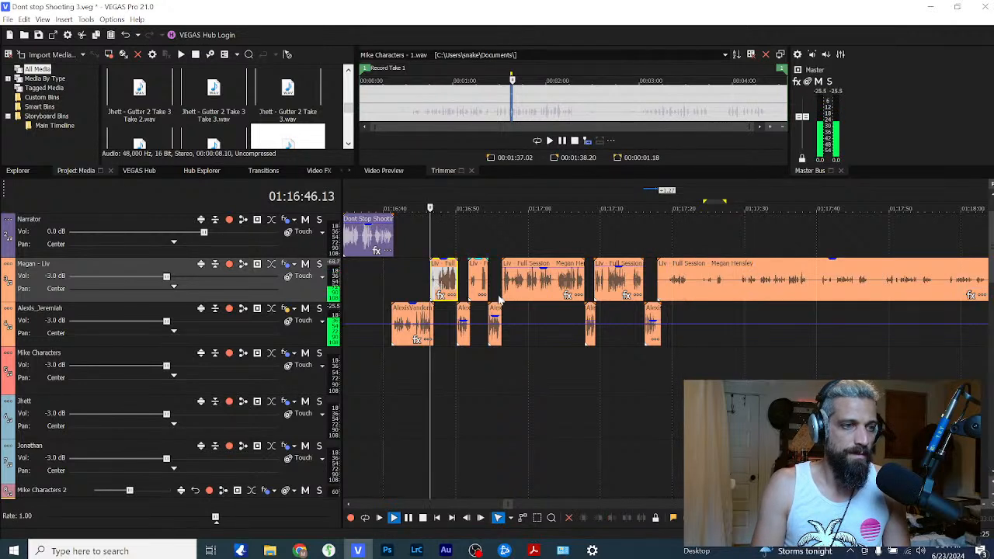
pyautogui.click(669, 292)
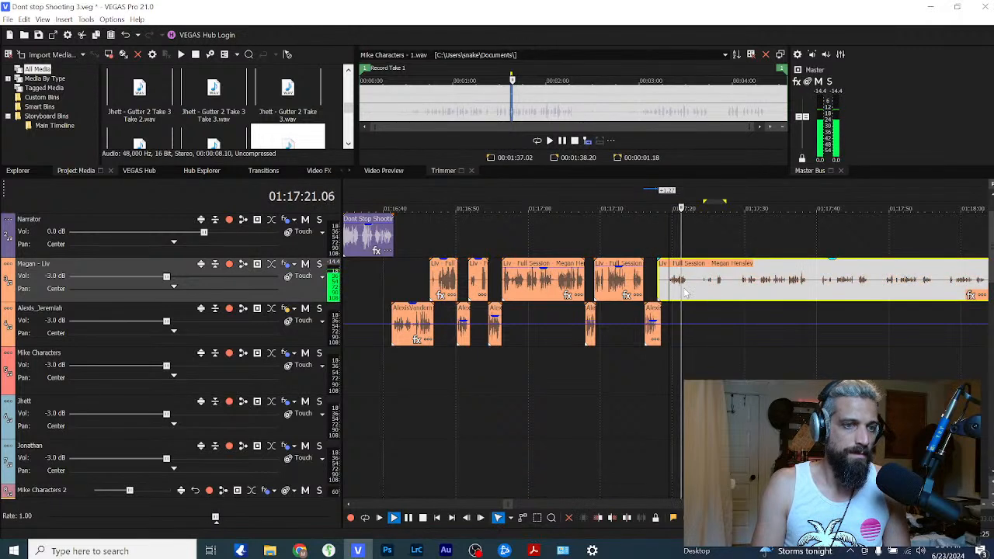
pyautogui.press('space')
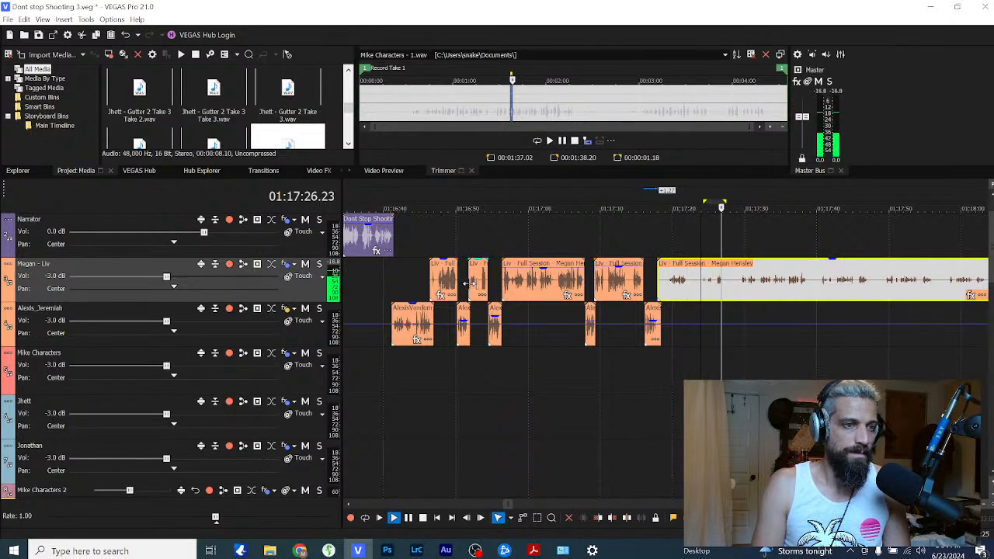
pyautogui.click(469, 284)
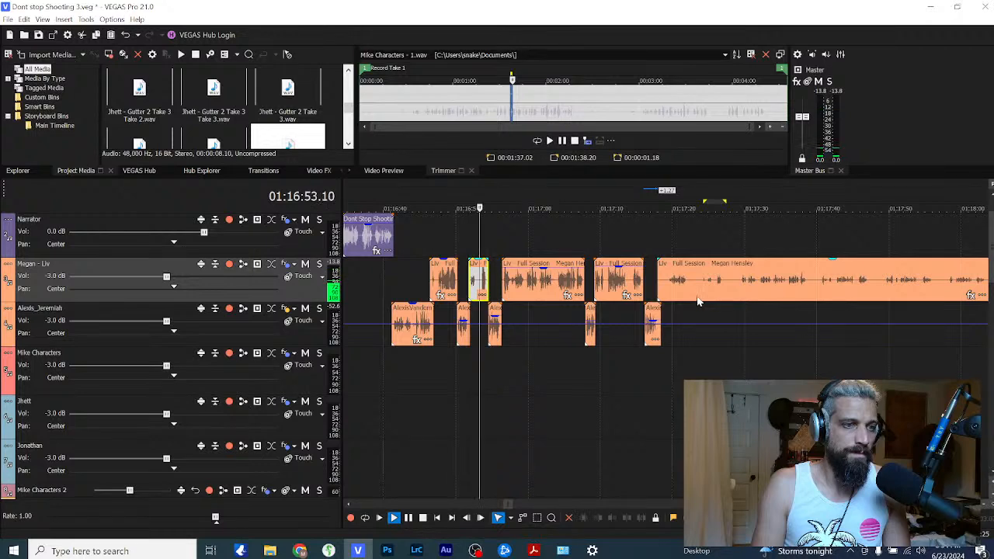
pyautogui.press('space')
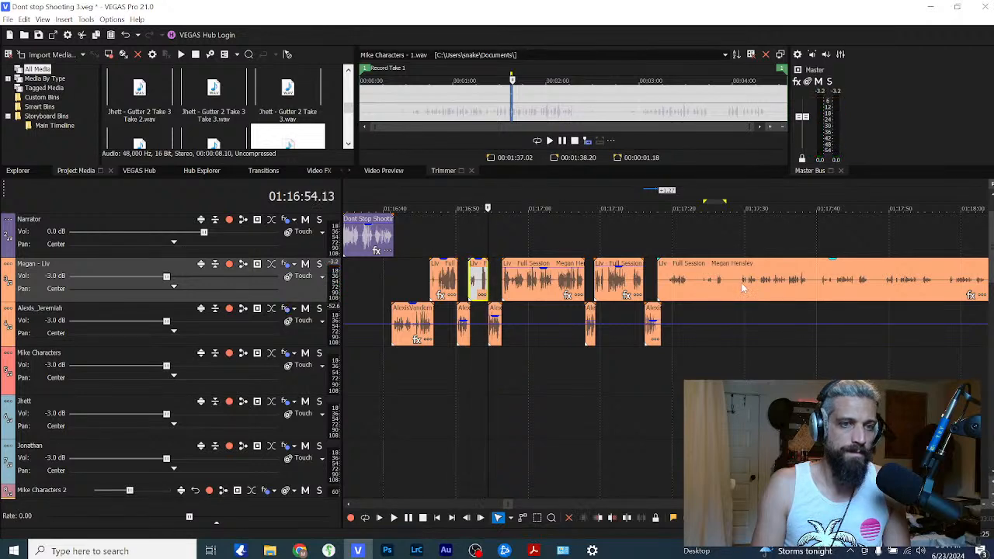
pyautogui.click(742, 288)
pyautogui.press('space')
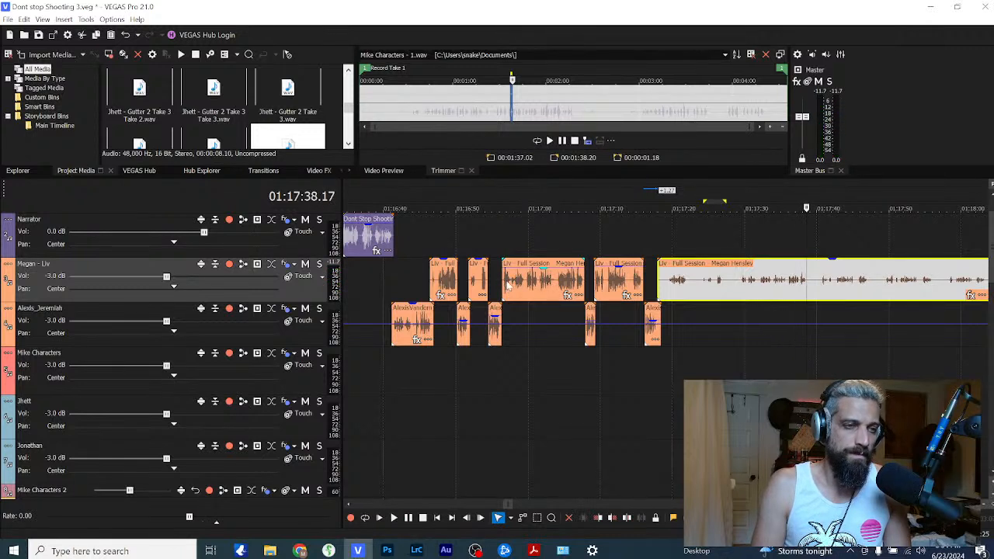
# Step: Split the Liv line that starts at about 01:16:56 at 01:17:04 and delete the part after the split
pyautogui.click(501, 280)
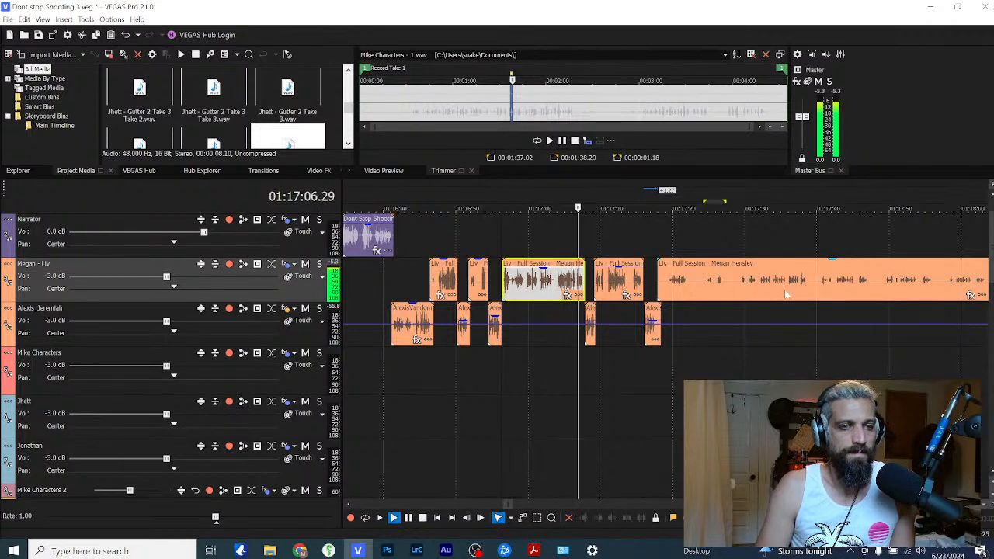
pyautogui.press('Return')
pyautogui.press('space')
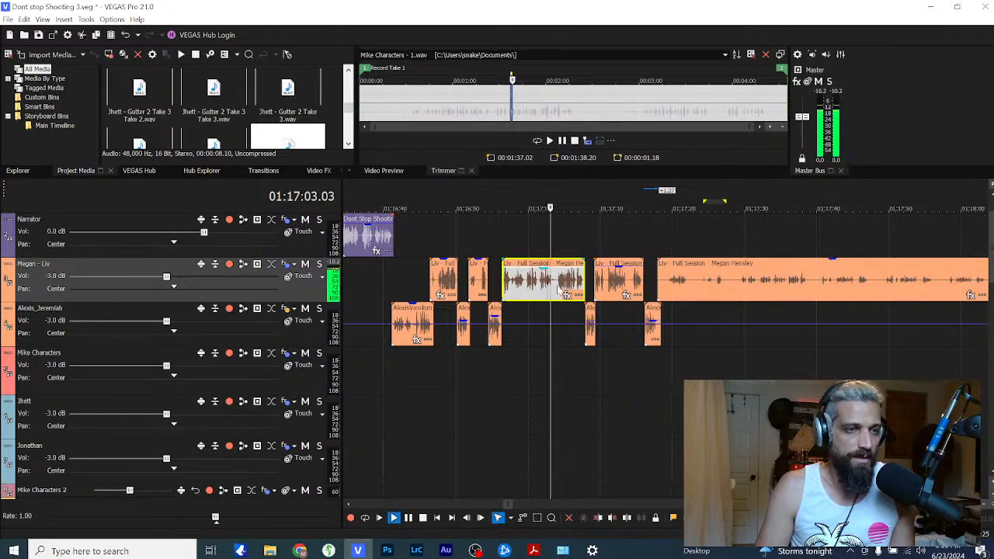
pyautogui.press('Return')
pyautogui.press('s')
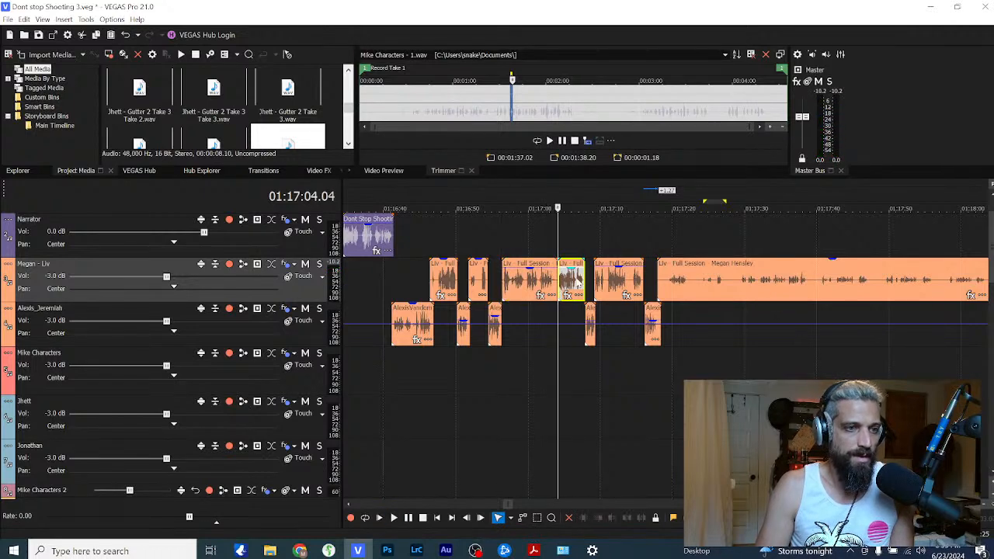
pyautogui.click(576, 284)
pyautogui.press('Delete')
# Step: Isolate the replacement take in the long Liv clip with splits at about 01:17:36 and 01:17:39
pyautogui.click(788, 282)
pyautogui.press('space')
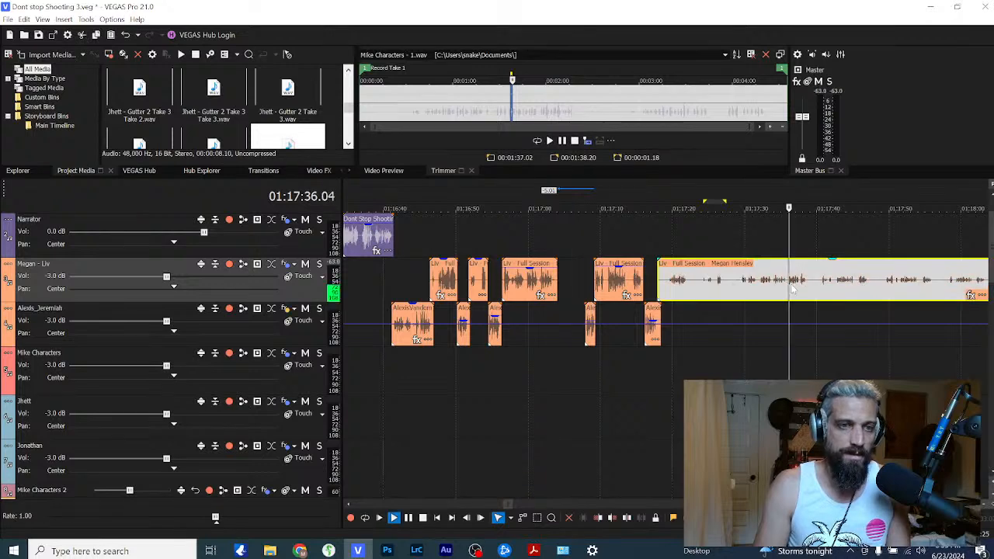
pyautogui.press('space')
pyautogui.press('s')
pyautogui.click(810, 288)
pyautogui.press('s')
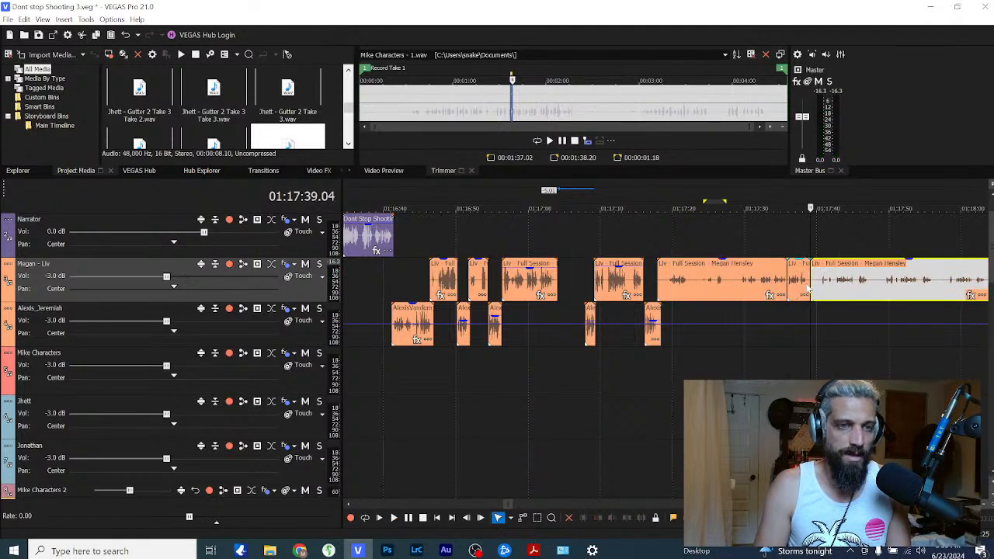
# Step: Move the isolated Liv take into the gap at 01:17:04, normalize it and play the joined line
pyautogui.moveTo(801, 286); pyautogui.dragTo(572, 285)
pyautogui.rightClick(565, 283)
pyautogui.press('w')
pyautogui.press('n')
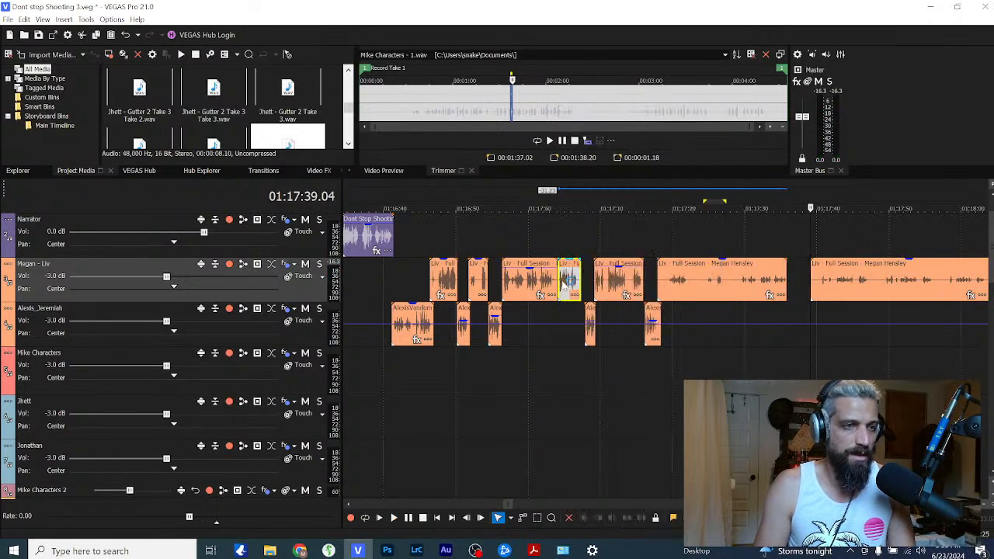
pyautogui.scroll(2, 567, 280)
pyautogui.click(625, 281)
pyautogui.press('space')
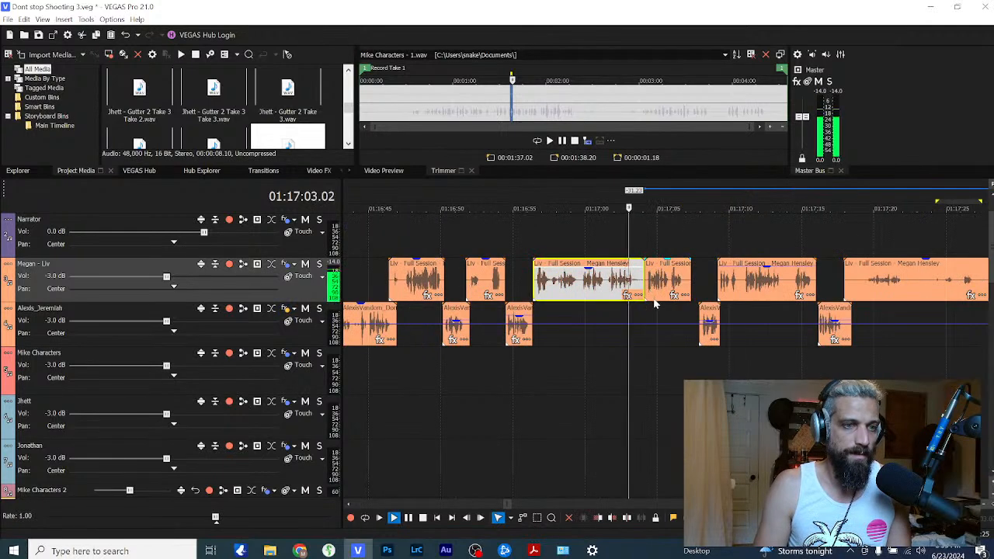
pyautogui.scroll(-2, 660, 332)
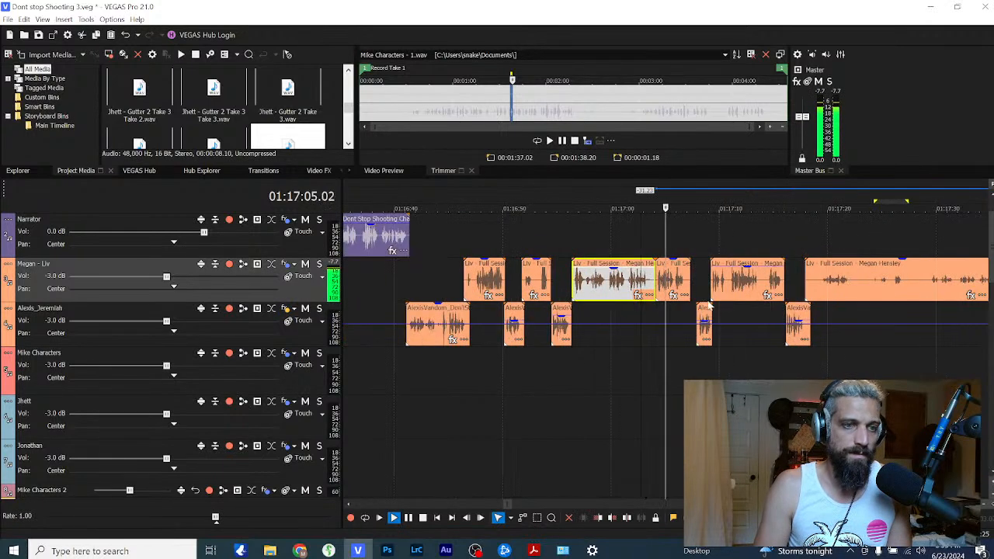
pyautogui.scroll(-3, 731, 336)
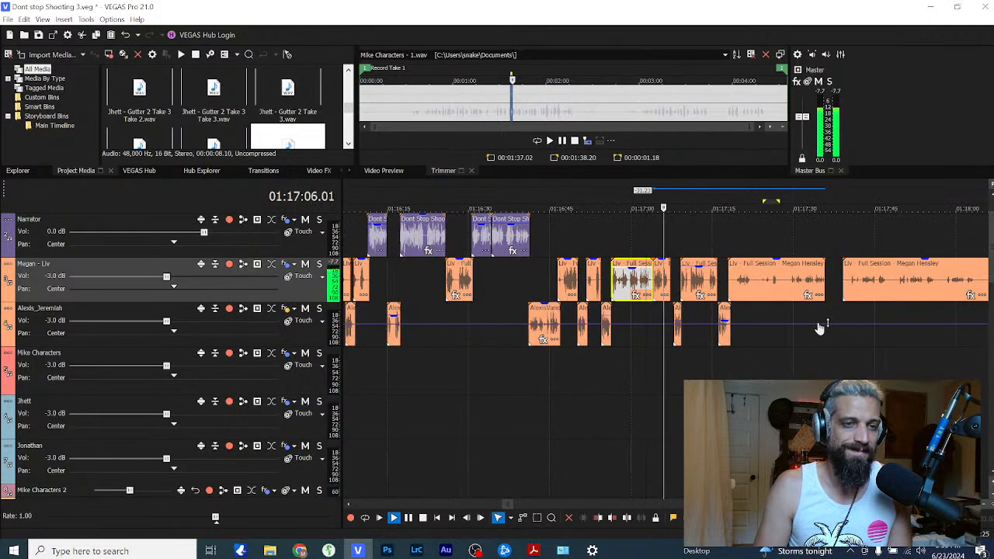
# Step: Delete the leftover Liv section before the gap at about 01:17:36 and play the Liv line around 01:17:12
pyautogui.press('space')
pyautogui.click(733, 281)
pyautogui.press('Delete')
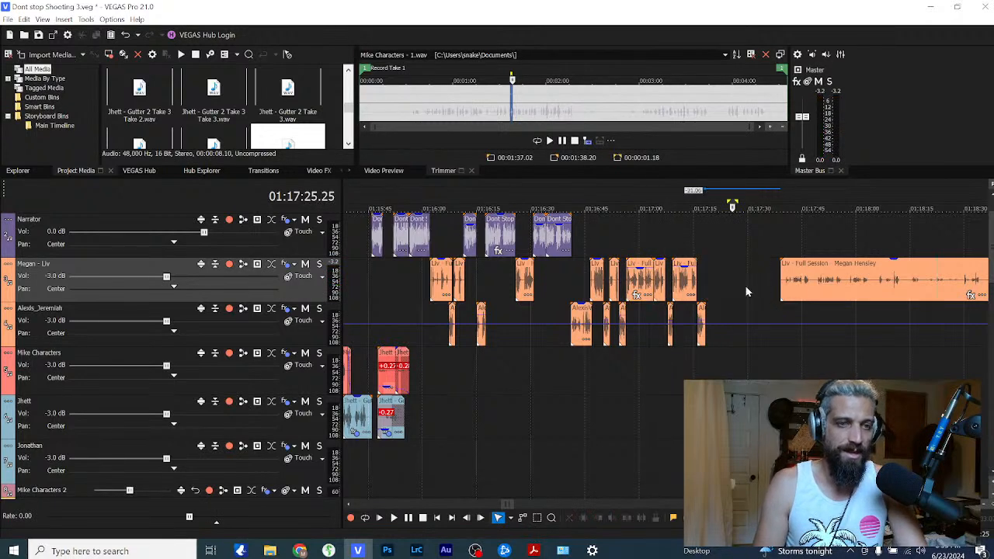
pyautogui.click(671, 286)
pyautogui.press('space')
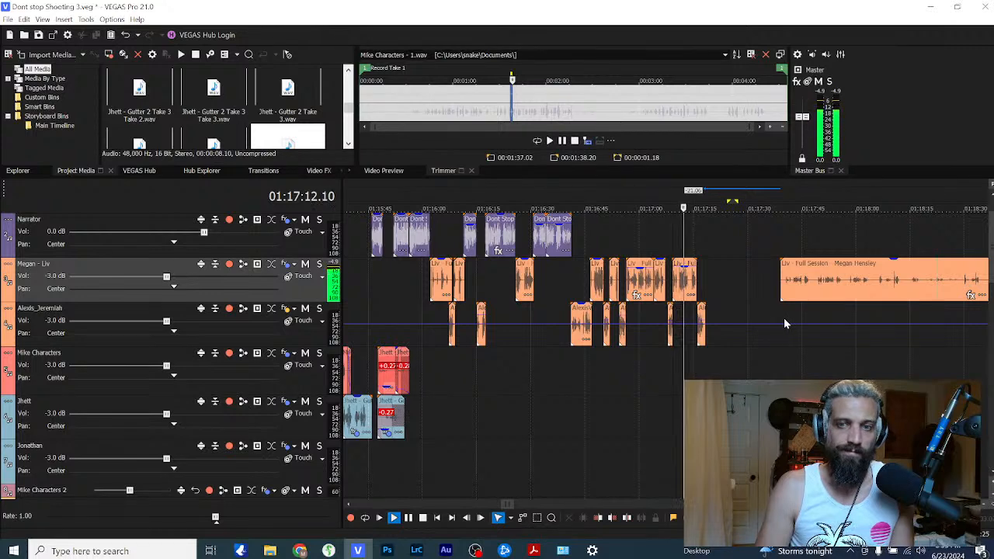
pyautogui.scroll(3, 788, 317)
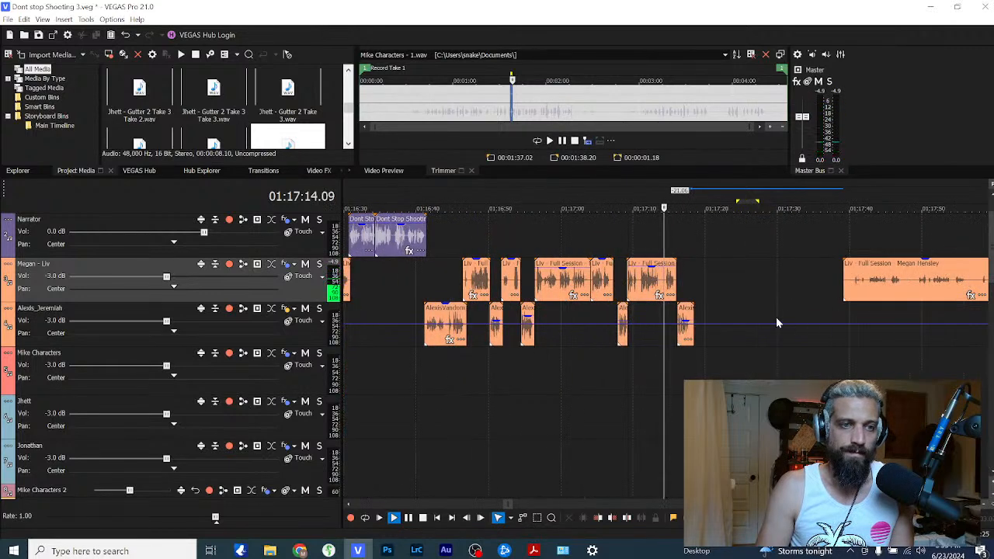
pyautogui.press('space')
# Step: Trim the long Liv clip's start up to about 01:17:49 and move it earlier to the end of Jeremiah's line, about 01:17:18
pyautogui.click(804, 300)
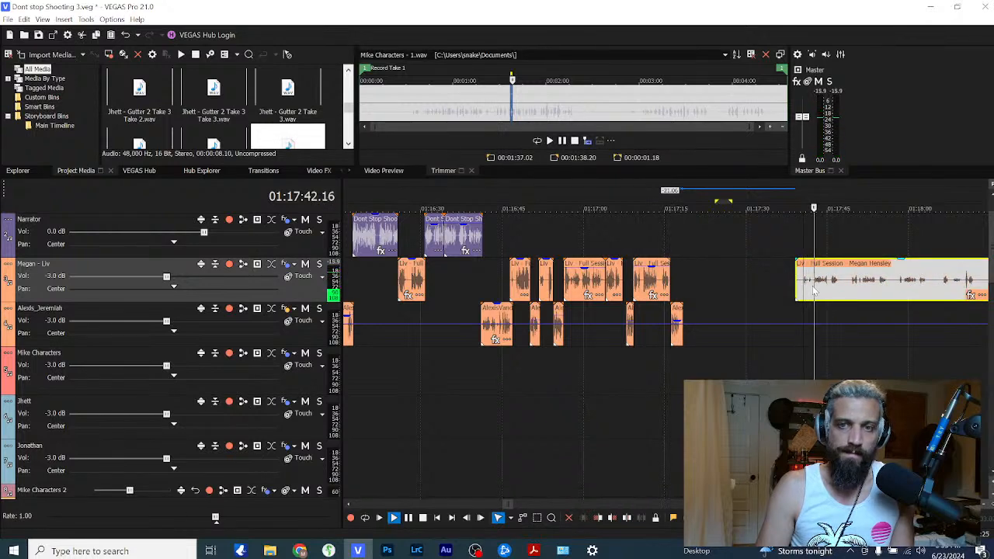
pyautogui.scroll(1, 825, 293)
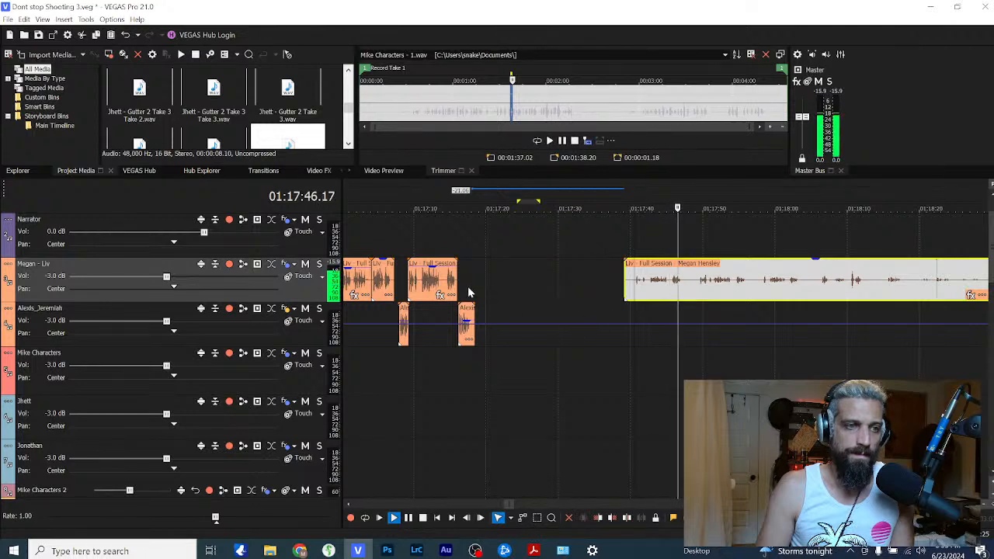
pyautogui.click(434, 283)
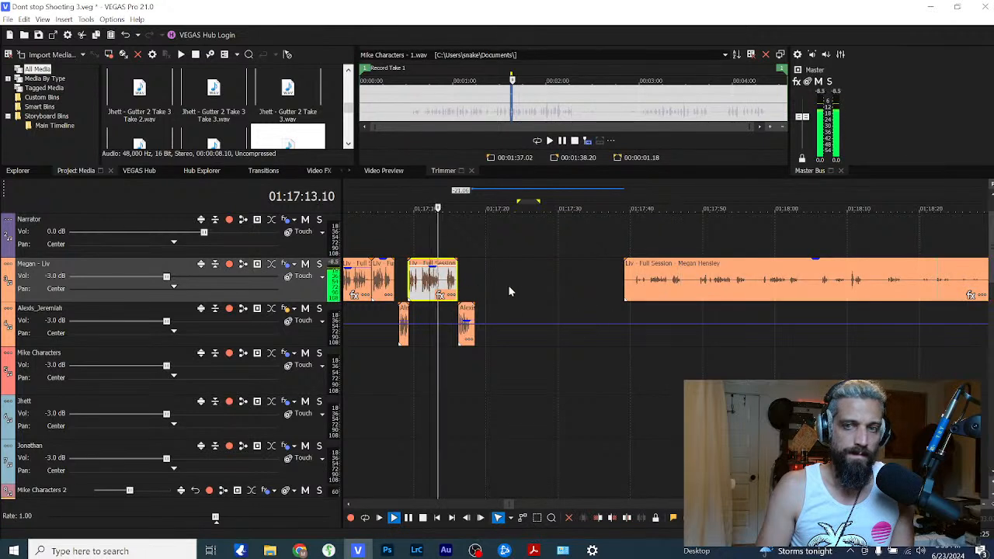
pyautogui.click(658, 287)
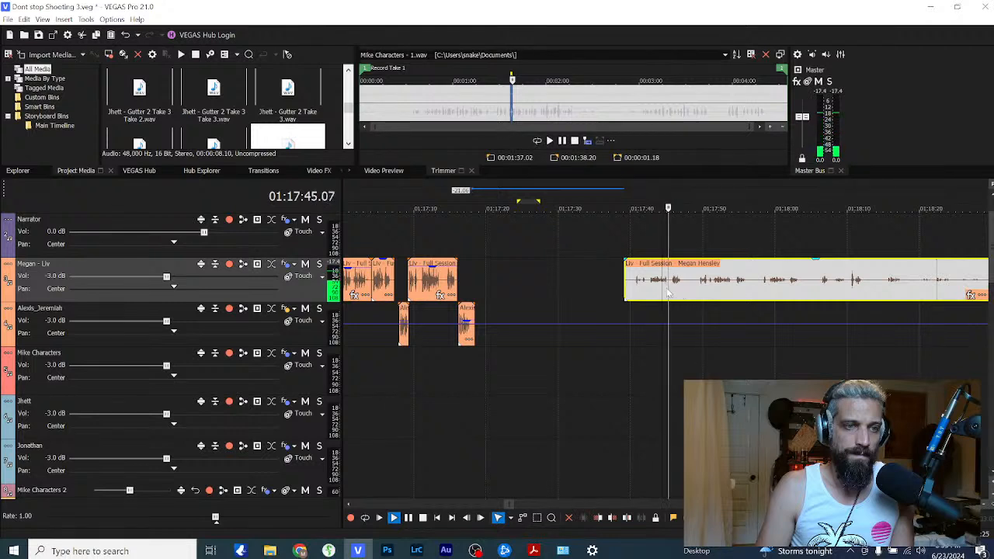
pyautogui.click(447, 286)
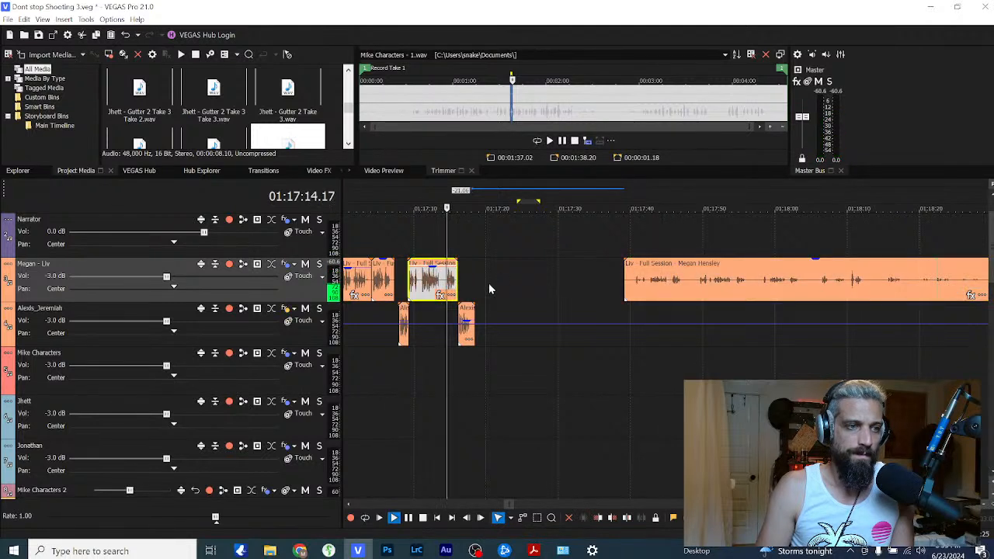
pyautogui.click(695, 287)
pyautogui.press('space')
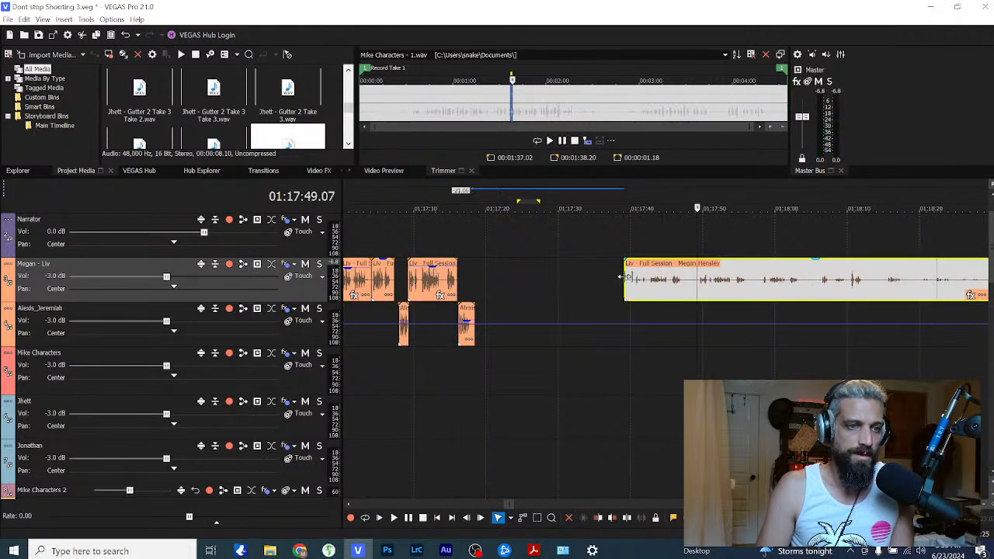
pyautogui.moveTo(624, 276); pyautogui.dragTo(695, 288)
pyautogui.moveTo(583, 295); pyautogui.dragTo(508, 291)
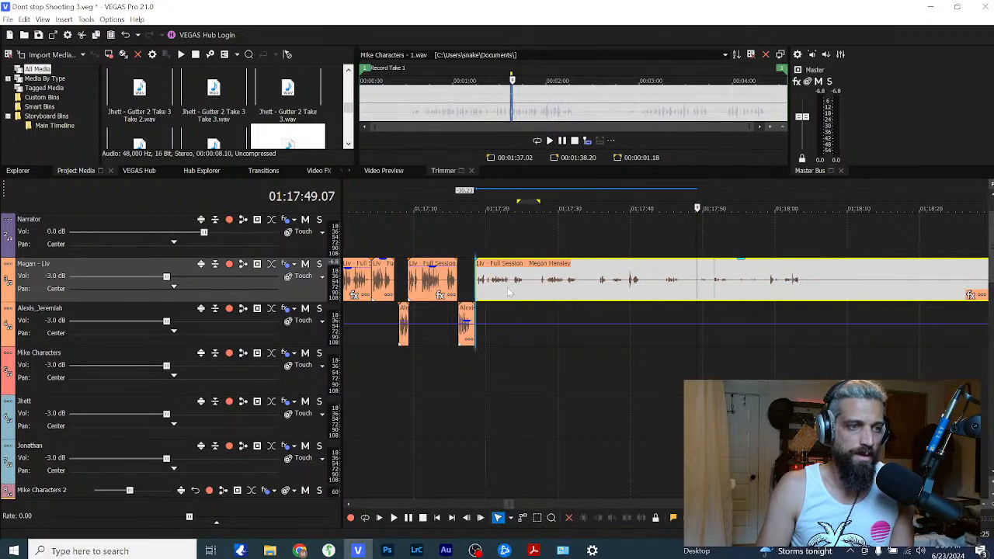
# Step: Play the exchange, trim the long Liv clip's start further and place the clip at about 01:17:20
pyautogui.click(476, 280)
pyautogui.press('space')
pyautogui.scroll(3, 567, 314)
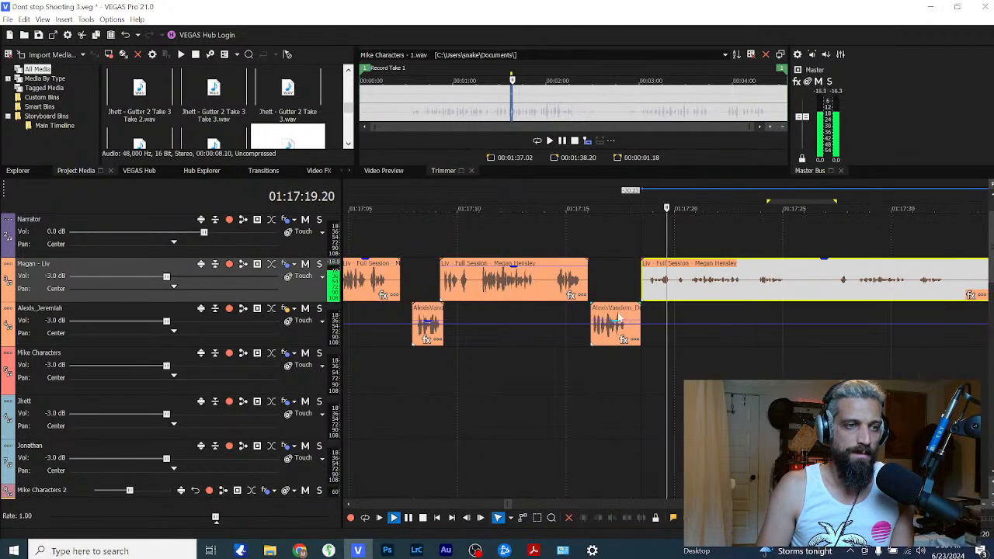
pyautogui.scroll(-3, 677, 304)
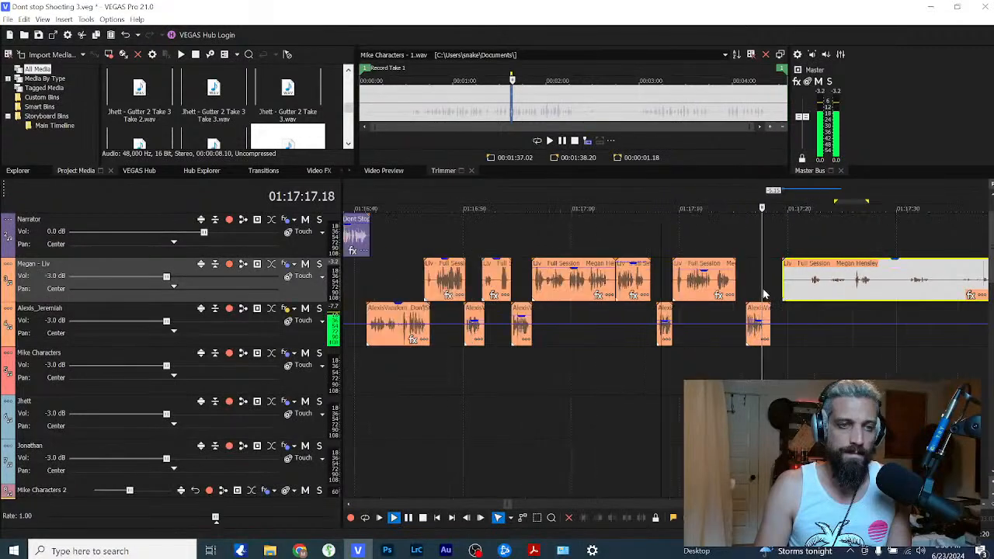
pyautogui.click(816, 291)
pyautogui.scroll(2, 726, 293)
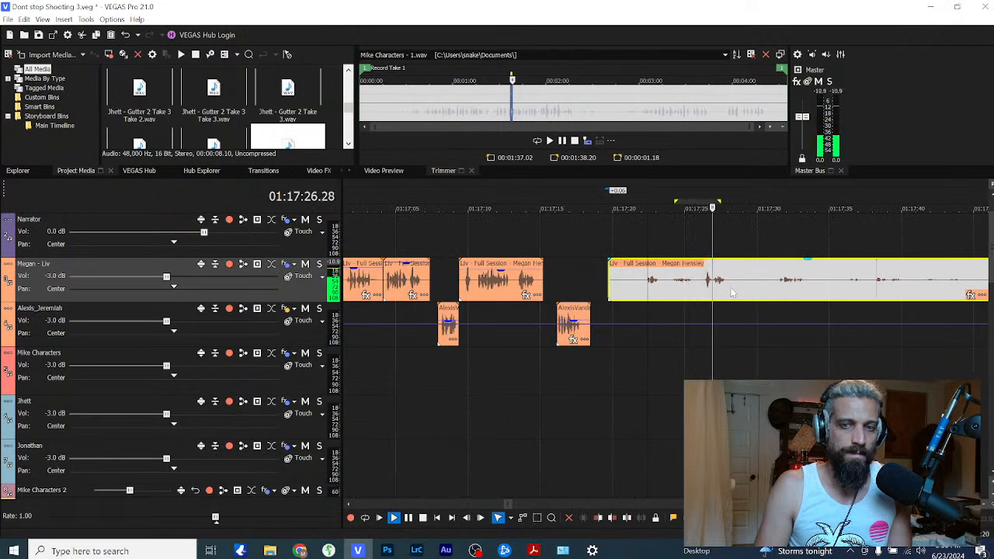
# Step: Split the long Liv clip at about 01:17:28 and move its front section earlier to about 01:17:17
pyautogui.press('Return')
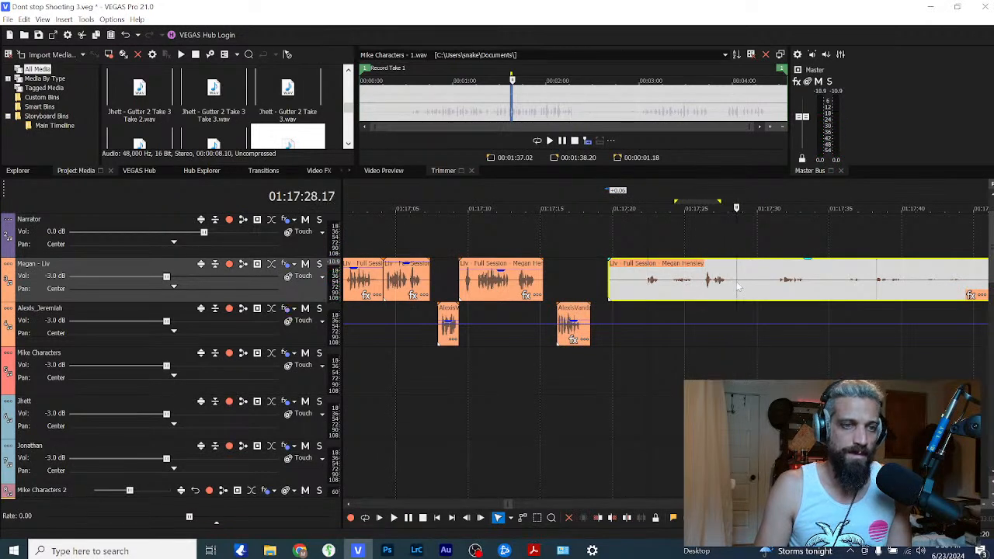
pyautogui.press('s')
pyautogui.click(686, 280)
pyautogui.moveTo(693, 283); pyautogui.dragTo(649, 283)
pyautogui.rightClick(642, 283)
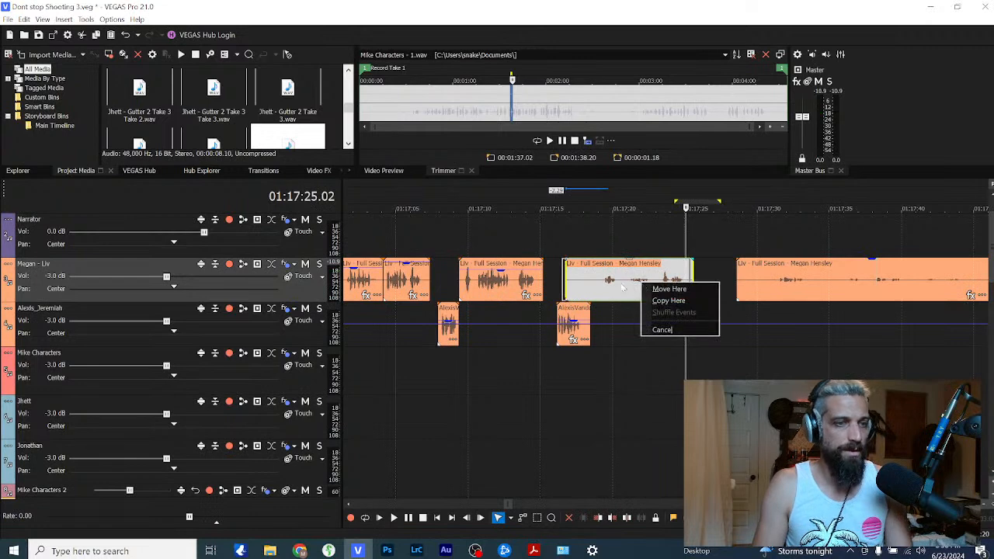
# Step: Normalize and trim the isolated Liv line, placing it at the end of Jeremiah's line, about 01:17:18
pyautogui.rightClick(618, 285)
pyautogui.press('w')
pyautogui.press('n')
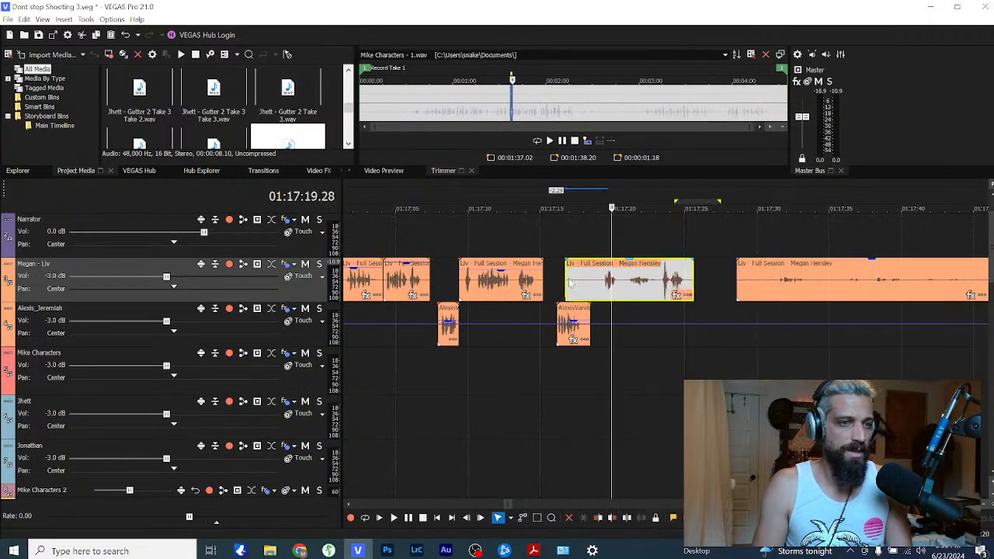
pyautogui.moveTo(570, 283); pyautogui.dragTo(627, 287)
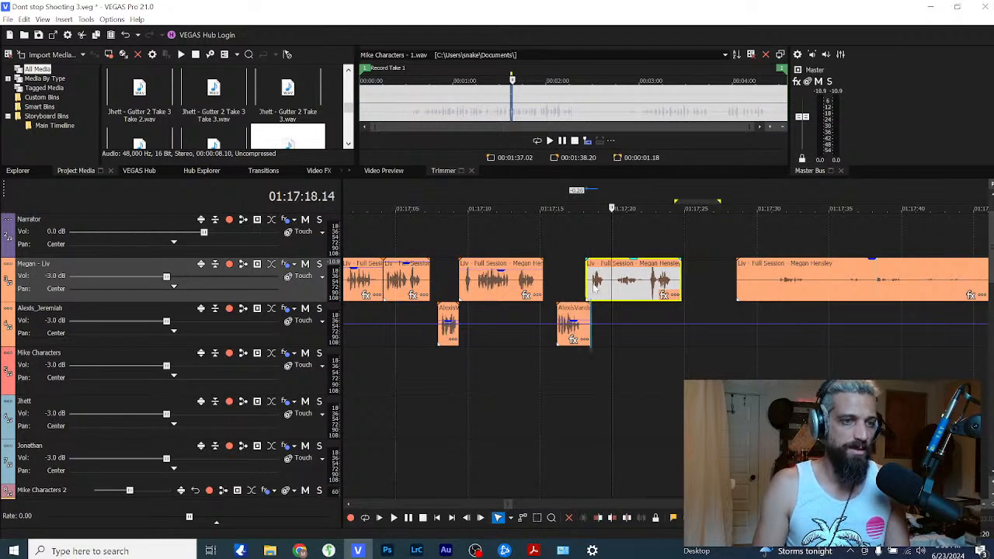
pyautogui.scroll(-10, 741, 282)
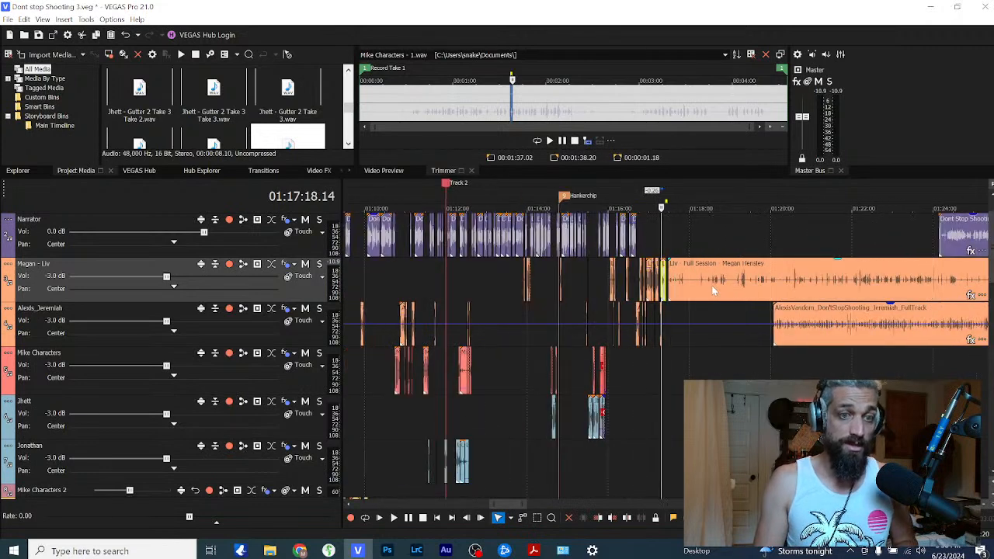
# Step: Move the long Liv and Jeremiah source clips further along the timeline to about 01:23:25, clear of the edited dialogue
pyautogui.moveTo(711, 285); pyautogui.dragTo(970, 285)
pyautogui.moveTo(788, 340); pyautogui.dragTo(927, 337)
pyautogui.scroll(-3, 613, 336)
pyautogui.click(636, 264)
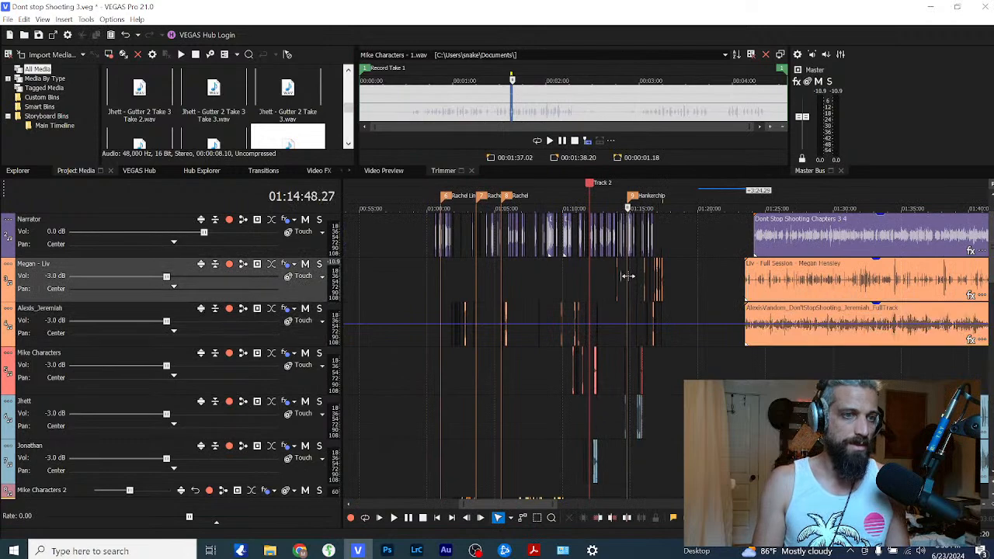
# Step: Examine the edited dialogue from about 01:14:30 to the last Liv line near 01:17:20
pyautogui.scroll(3, 627, 274)
pyautogui.click(687, 233)
pyautogui.scroll(2, 687, 233)
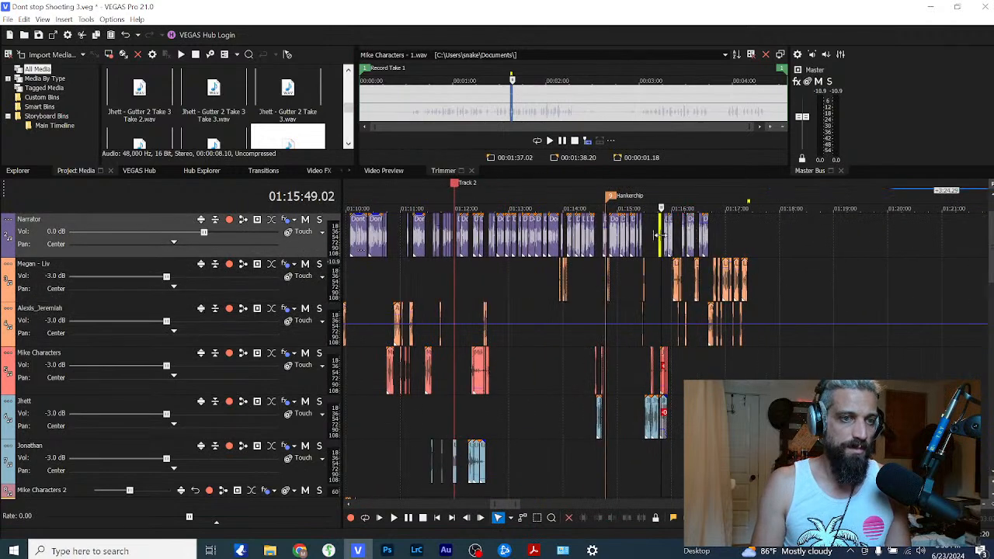
pyautogui.click(732, 234)
pyautogui.hscroll(2, 699, 233)
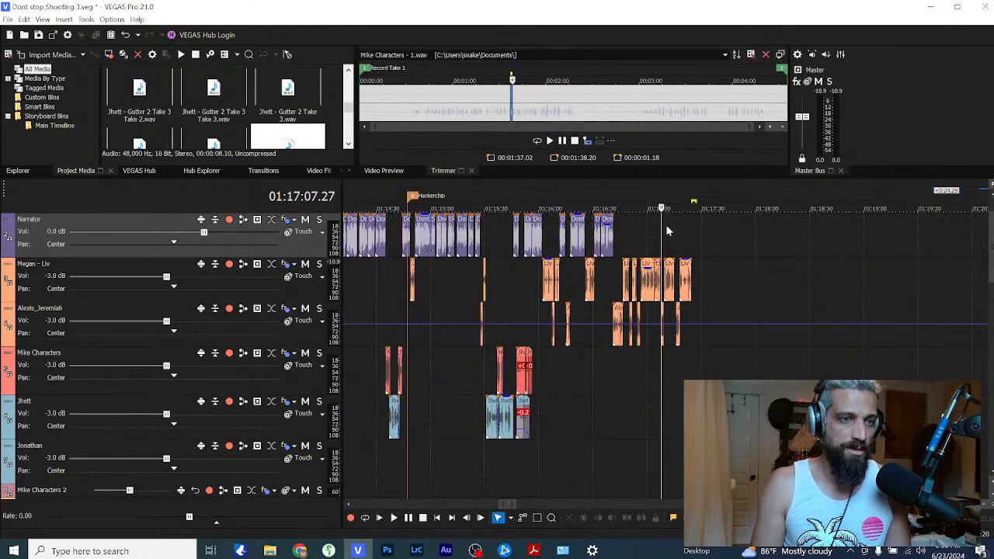
pyautogui.scroll(-3, 666, 229)
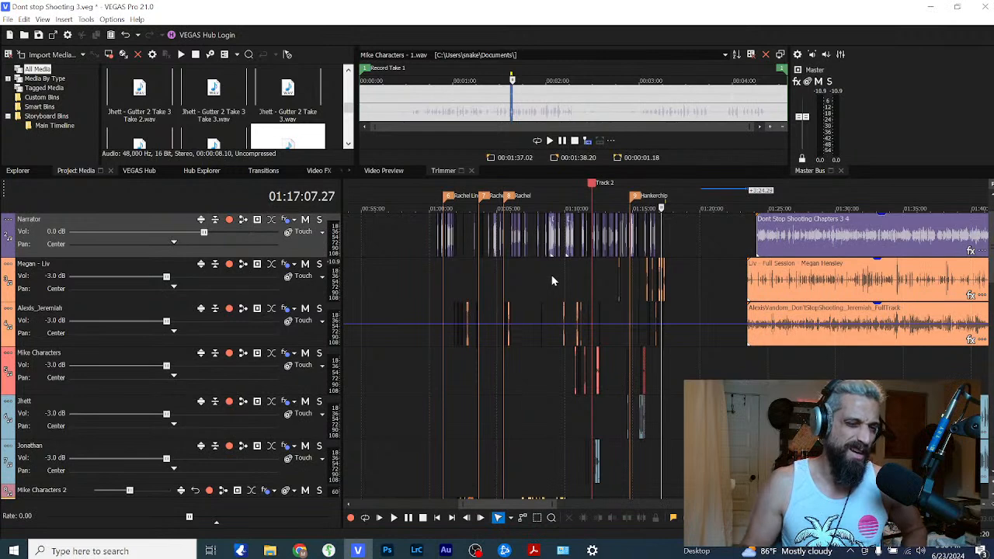
pyautogui.scroll(5, 560, 272)
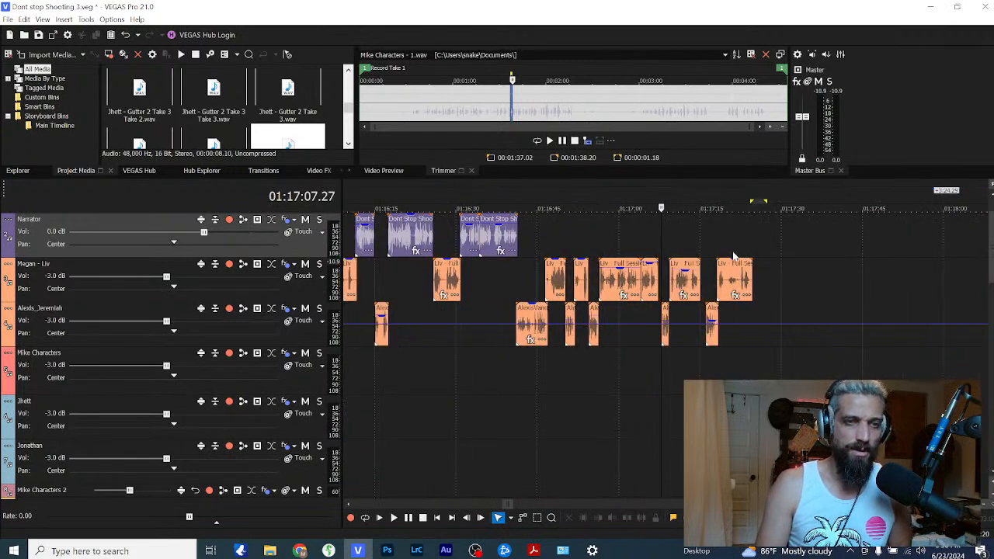
pyautogui.scroll(-3, 744, 242)
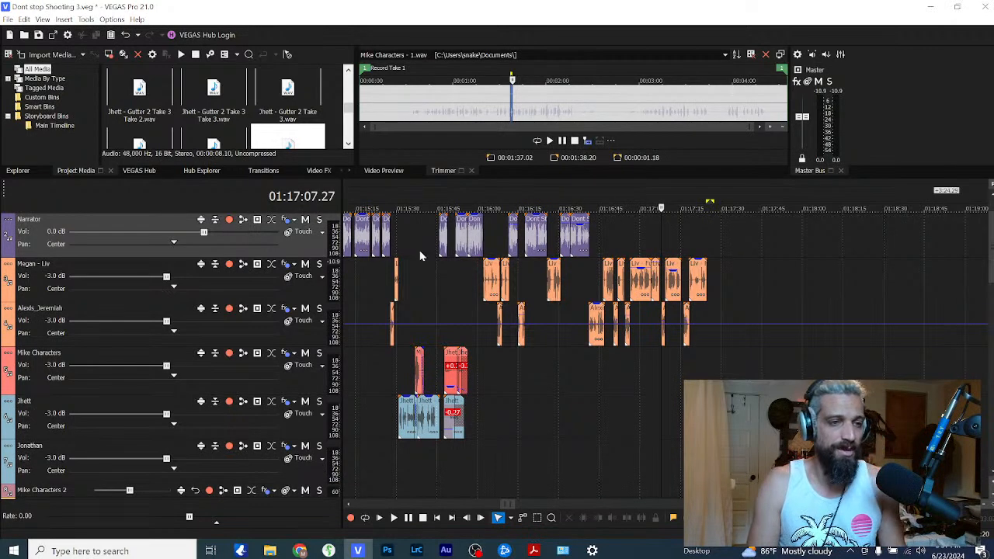
pyautogui.scroll(-8, 525, 247)
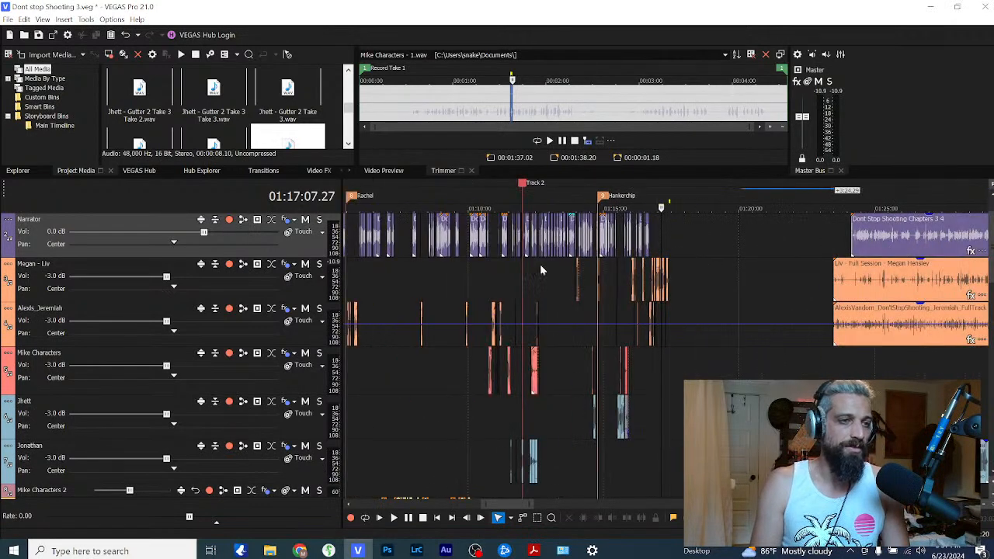
# Step: Examine the spacing of the narration and character lines across the second track section, from about 01:00:00 to 01:17:00
pyautogui.scroll(-2, 544, 288)
pyautogui.click(577, 290)
pyautogui.scroll(3, 586, 302)
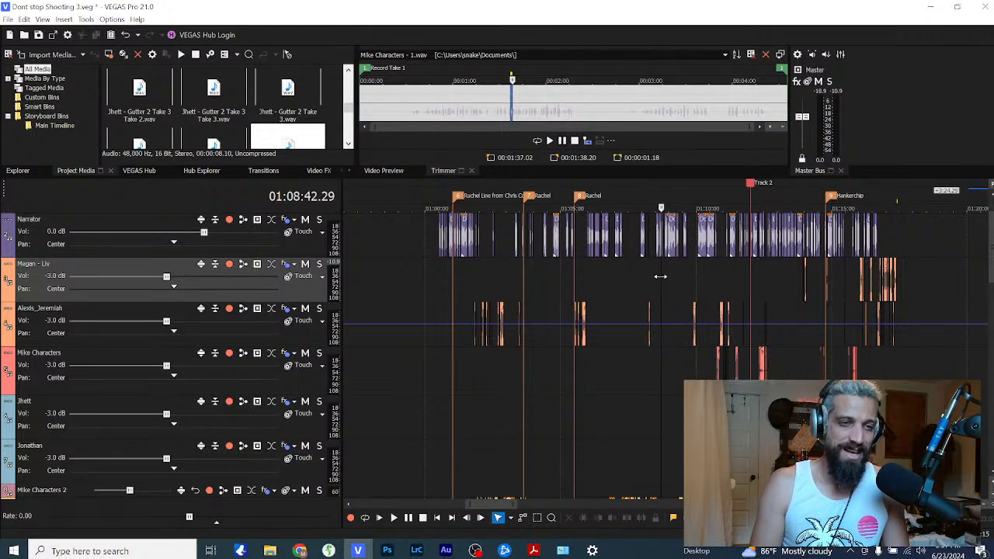
pyautogui.scroll(-2, 662, 278)
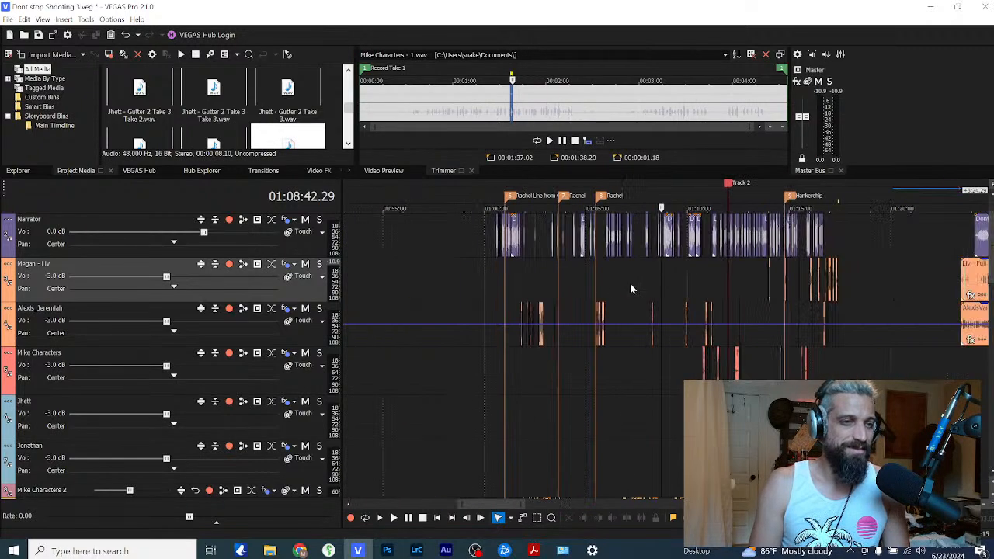
pyautogui.scroll(3, 611, 304)
pyautogui.scroll(-4, 613, 304)
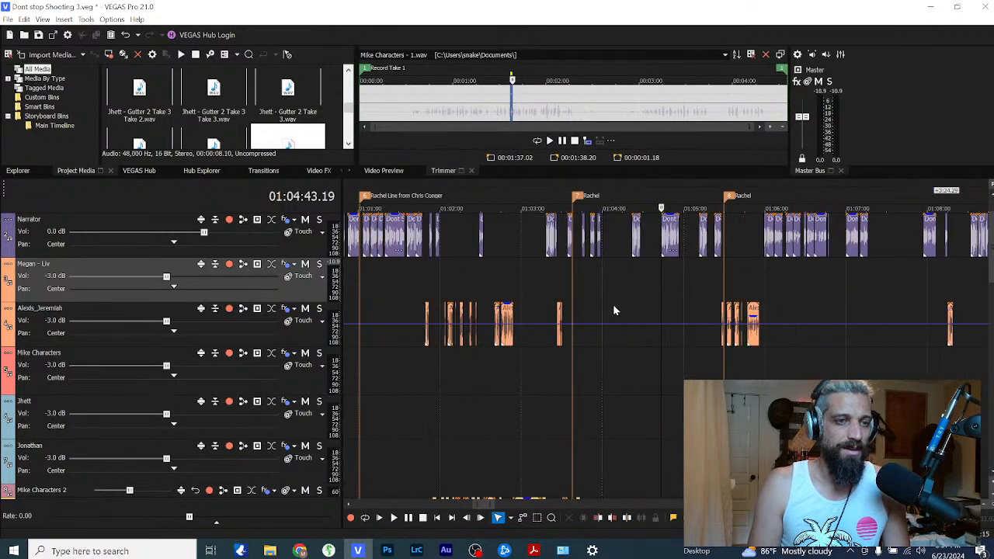
pyautogui.click(713, 297)
pyautogui.scroll(3, 711, 296)
pyautogui.scroll(-2, 709, 298)
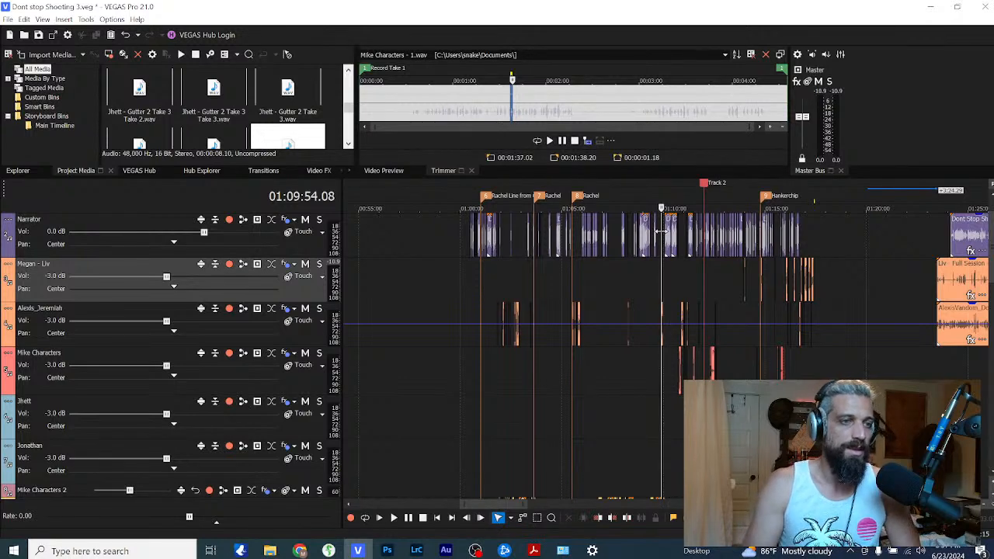
pyautogui.click(744, 293)
pyautogui.scroll(5, 752, 328)
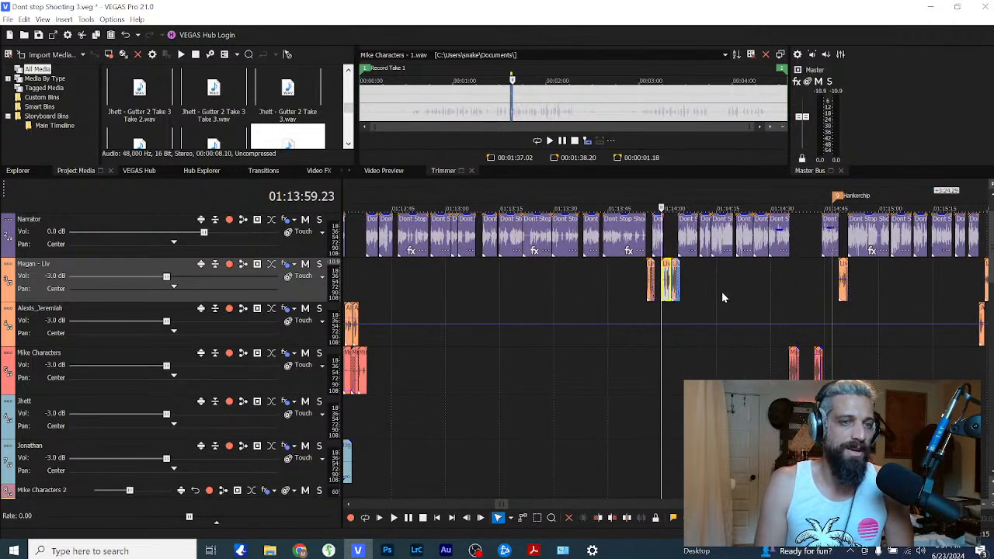
pyautogui.scroll(-4, 766, 297)
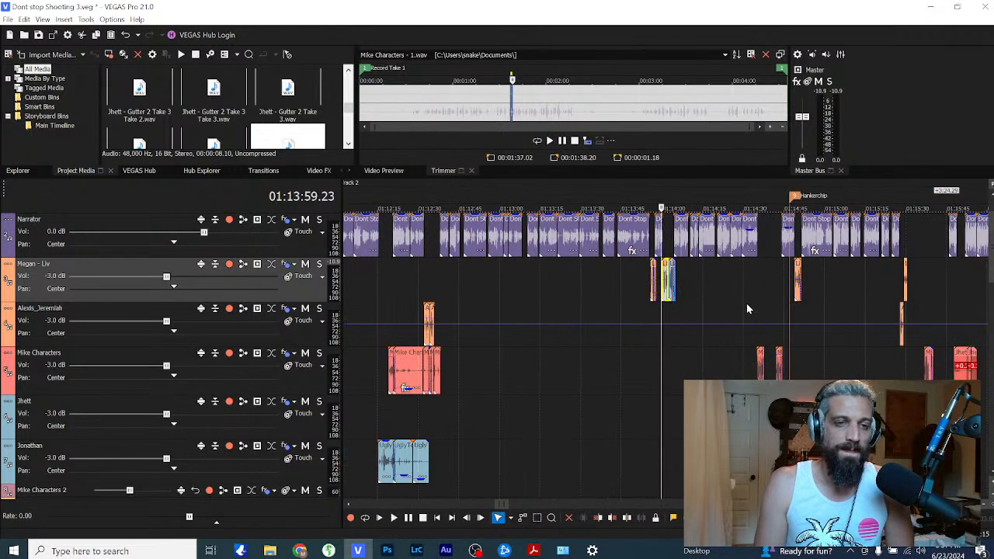
pyautogui.scroll(-2, 602, 324)
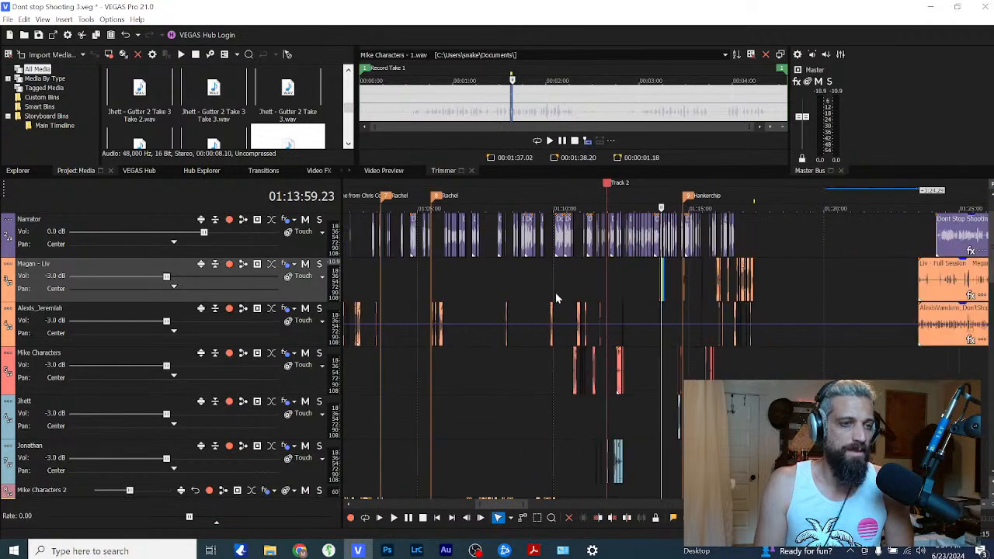
pyautogui.scroll(-1, 562, 292)
pyautogui.click(521, 280)
pyautogui.scroll(1, 532, 283)
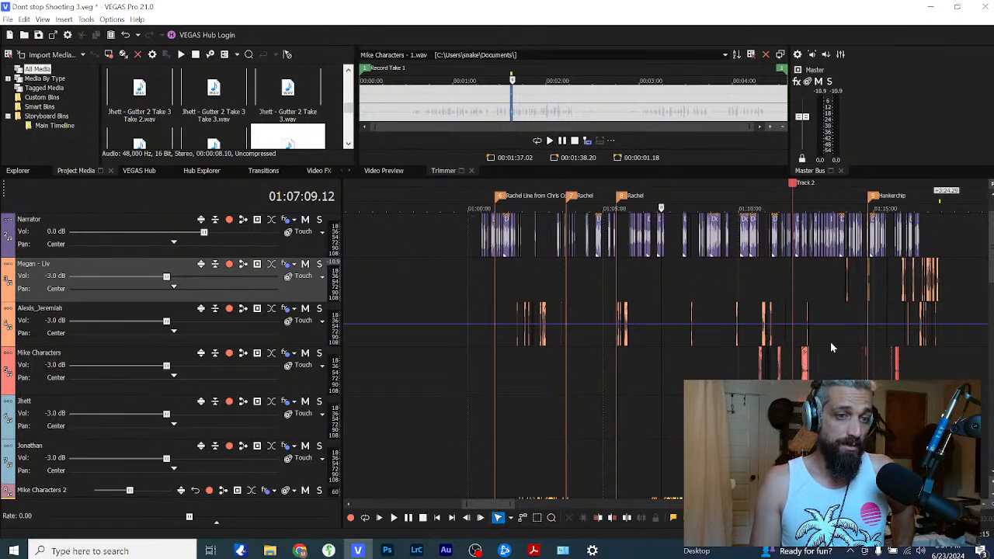
# Step: Examine the SFX, Atmos and Music tracks beneath the dialogue and return to the dialogue tracks
pyautogui.scroll(-10, 830, 347)
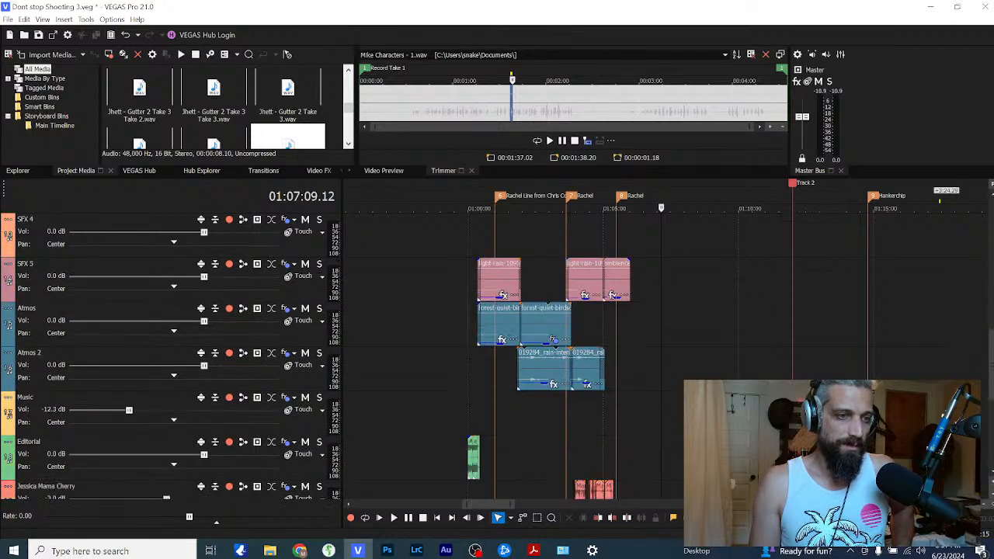
pyautogui.scroll(-1, 513, 342)
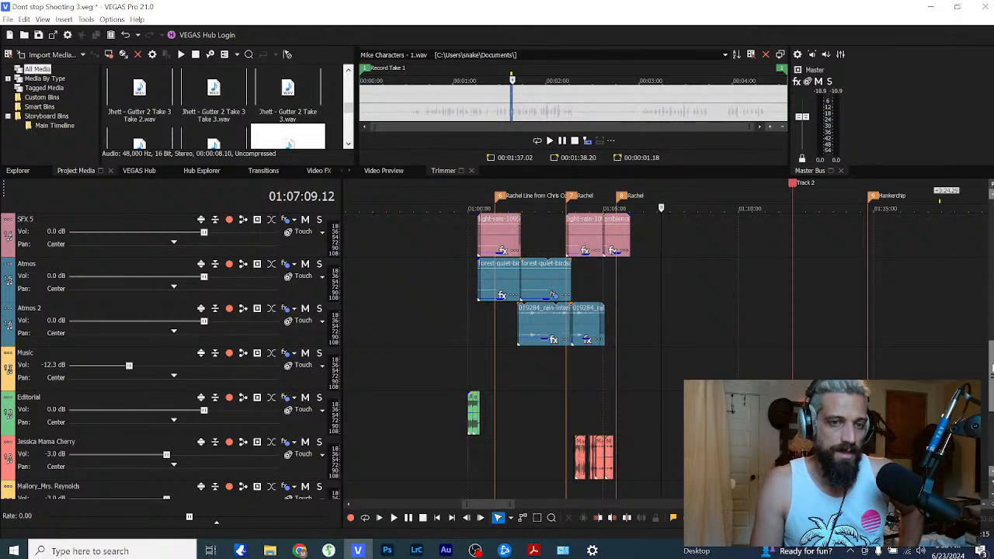
pyautogui.scroll(1, 990, 366)
pyautogui.scroll(1, 991, 361)
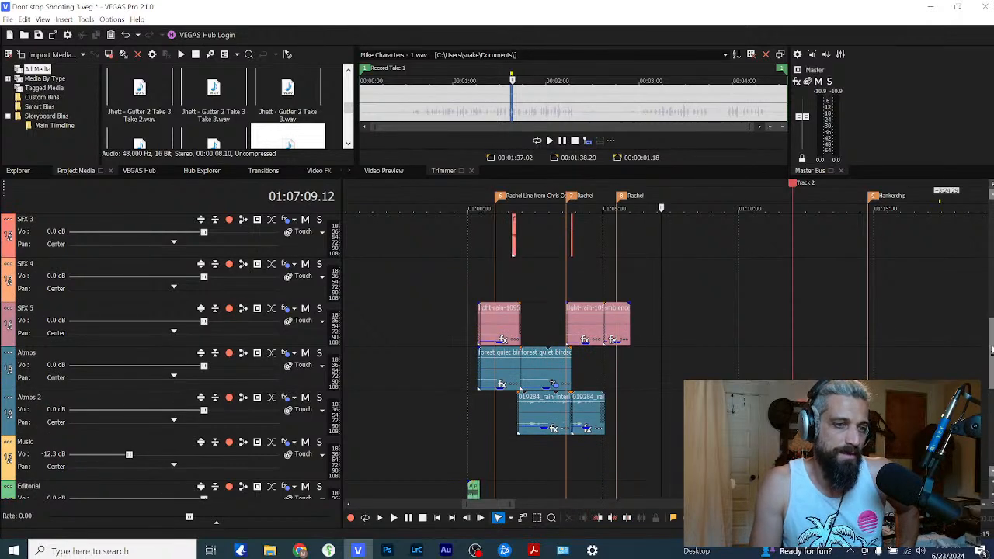
pyautogui.scroll(1, 991, 357)
pyautogui.scroll(-1, 991, 354)
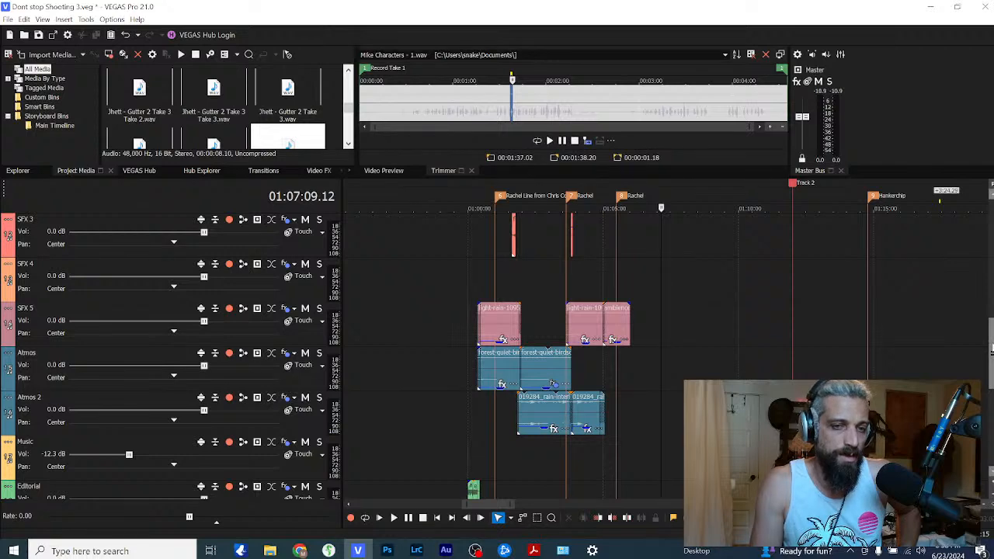
pyautogui.moveTo(992, 352); pyautogui.dragTo(992, 229)
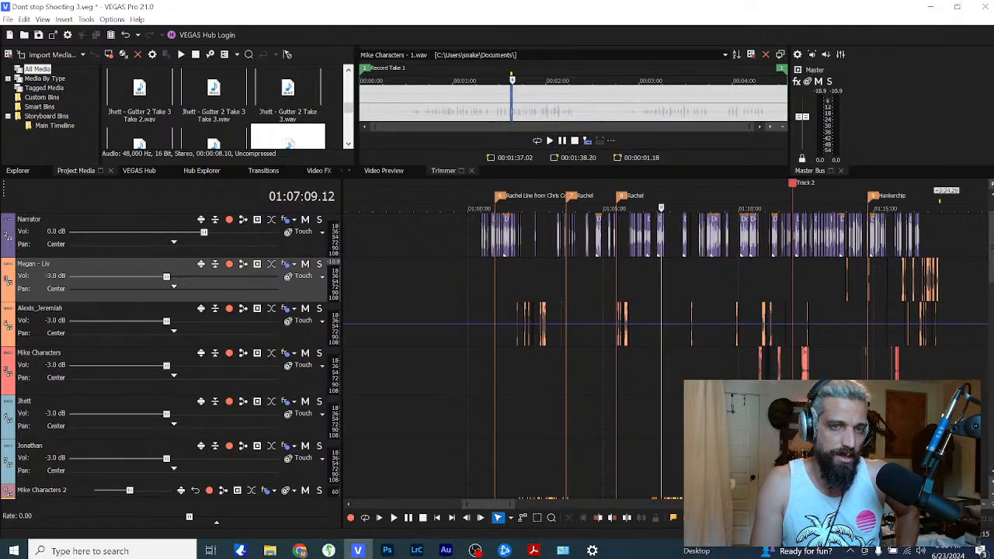
pyautogui.moveTo(990, 238)
pyautogui.mouseDown()
pyautogui.moveTo(991, 226)
pyautogui.moveTo(989, 295)
pyautogui.moveTo(990, 225)
pyautogui.mouseUp()
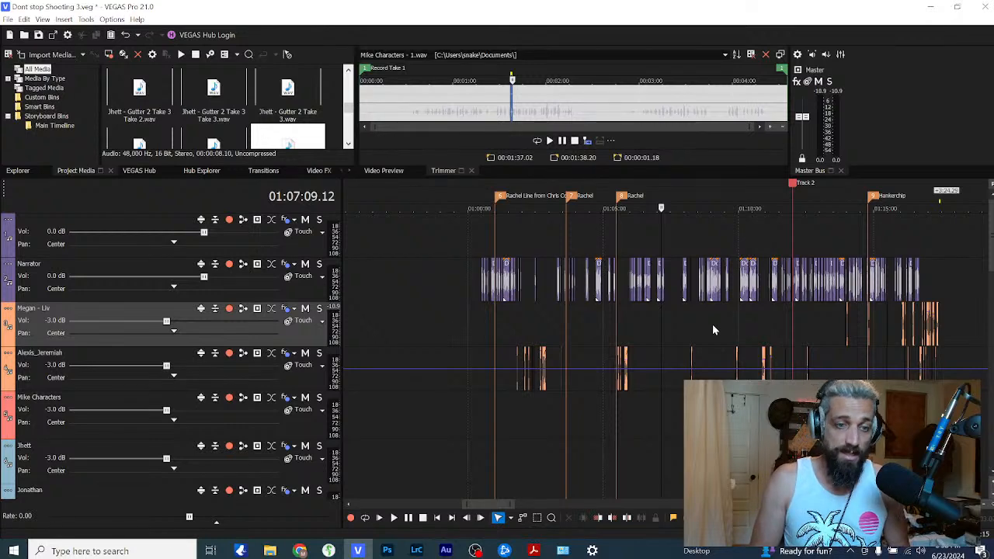
# Step: Move the long Narrator, Liv, Jeremiah and Jhett source clips to start together at about 02:00:00
pyautogui.scroll(-5, 712, 323)
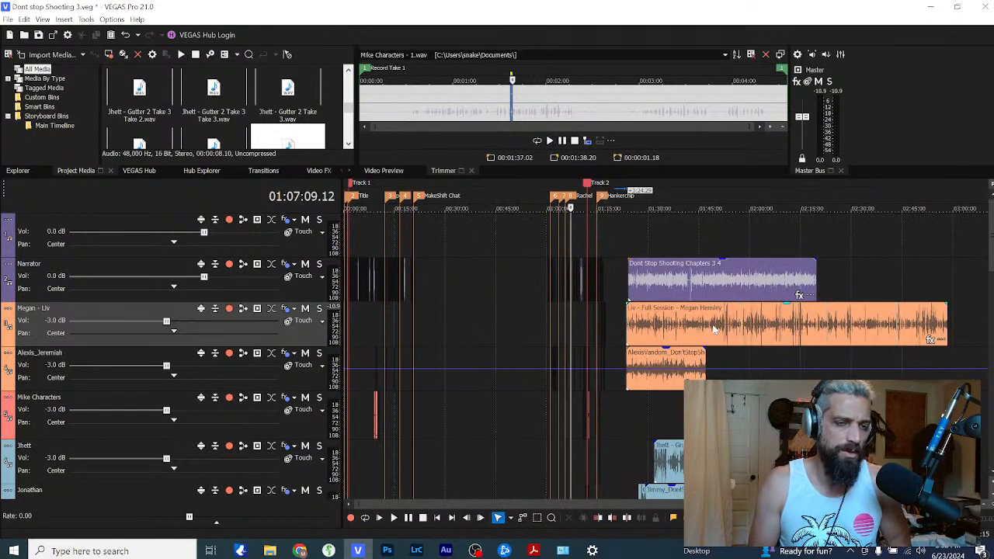
pyautogui.scroll(-4, 712, 324)
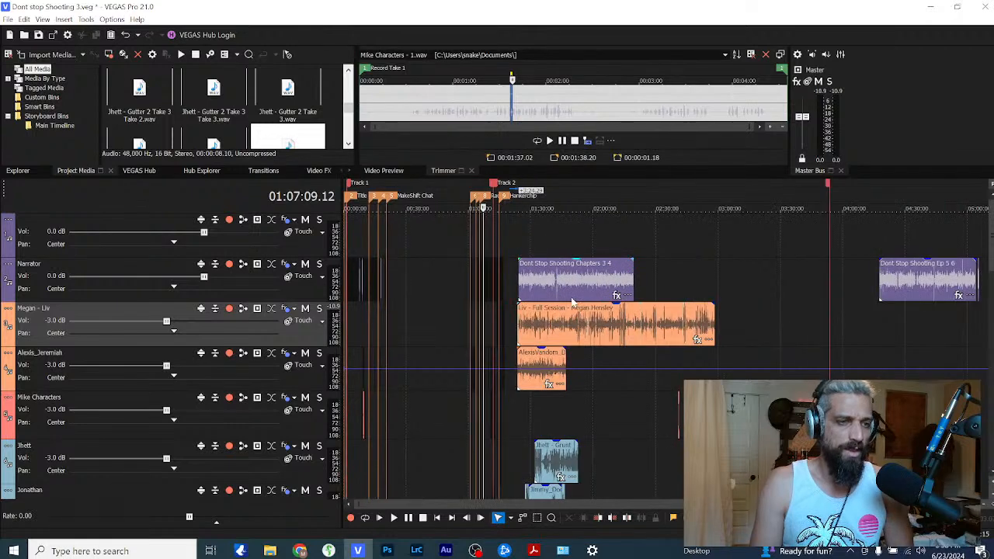
pyautogui.scroll(5, 731, 281)
pyautogui.scroll(-3, 728, 286)
pyautogui.moveTo(608, 283); pyautogui.dragTo(700, 276)
pyautogui.moveTo(621, 318); pyautogui.dragTo(717, 309)
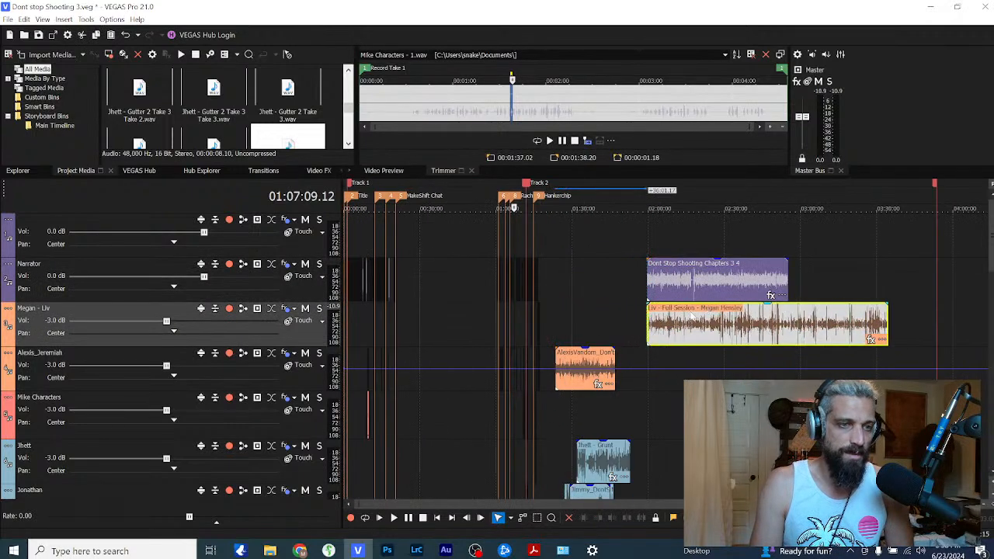
pyautogui.moveTo(581, 358); pyautogui.dragTo(672, 359)
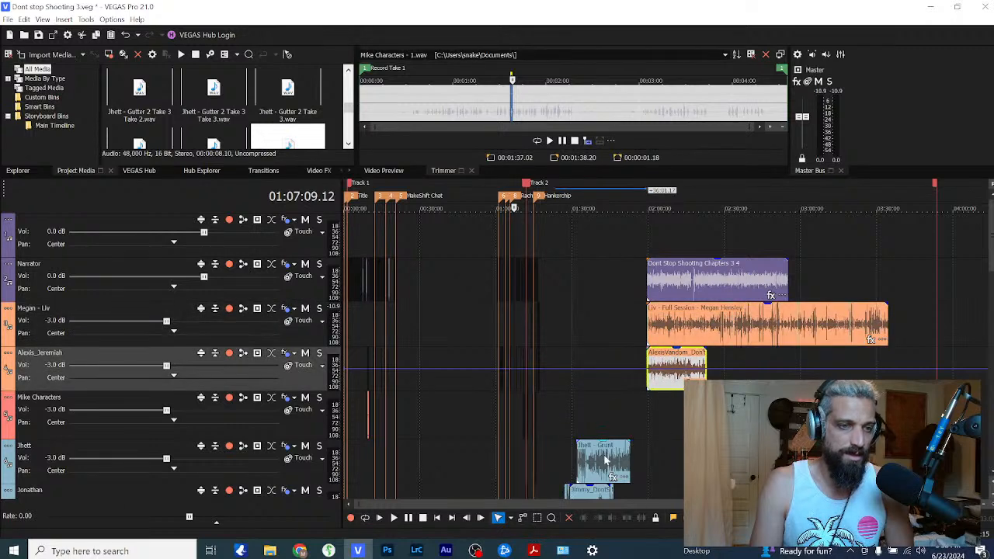
pyautogui.moveTo(606, 460); pyautogui.dragTo(677, 460)
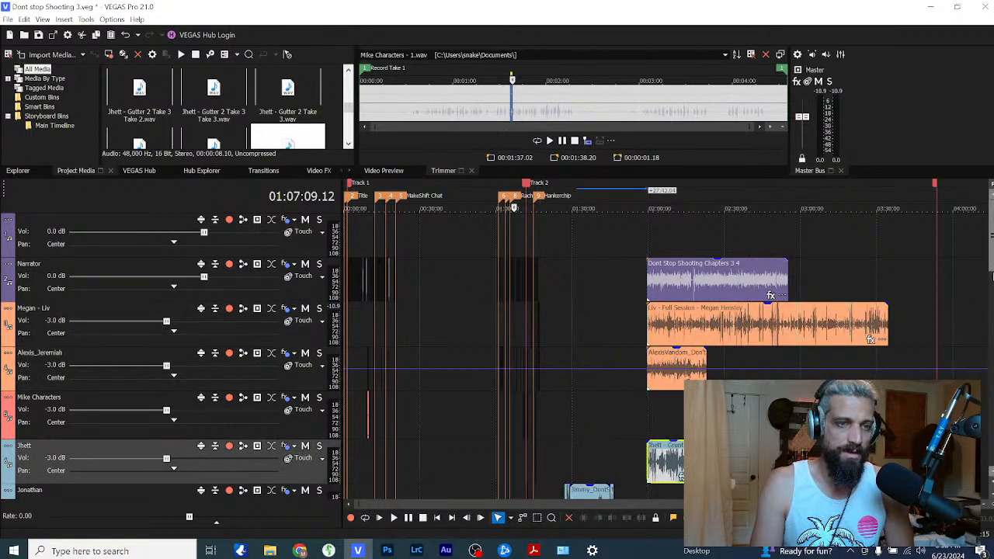
# Step: Move the unedited source clips on the Jonathan track to about 02:00:00, in line with the other source clips
pyautogui.scroll(-4, 847, 304)
pyautogui.moveTo(592, 333); pyautogui.dragTo(669, 330)
pyautogui.click(567, 332)
# Step: Move the Callie source clip, the clips on the track above it and the Mama Cherry clip to about 02:09:00
pyautogui.moveTo(990, 292); pyautogui.dragTo(990, 432)
pyautogui.moveTo(629, 411); pyautogui.dragTo(685, 411)
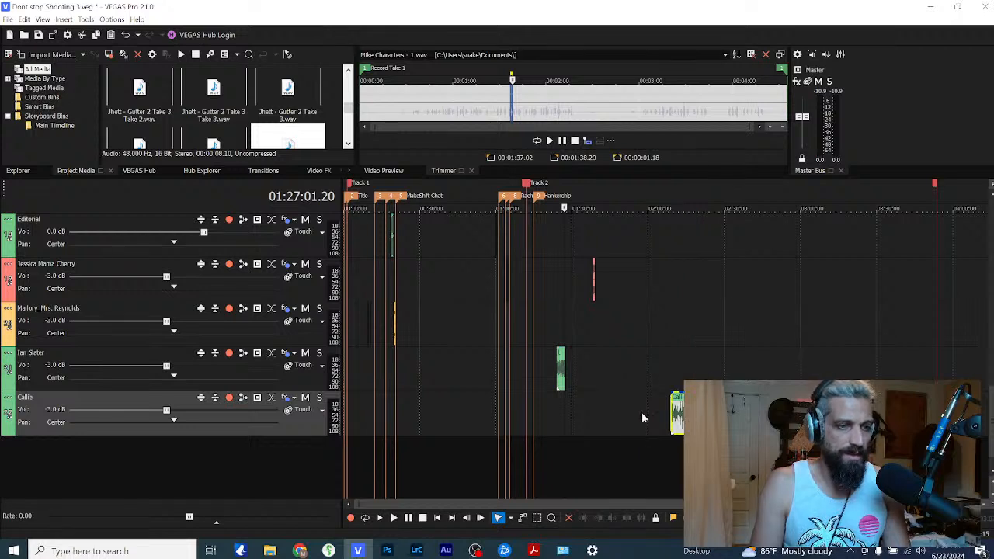
pyautogui.click(561, 365)
pyautogui.click(674, 367)
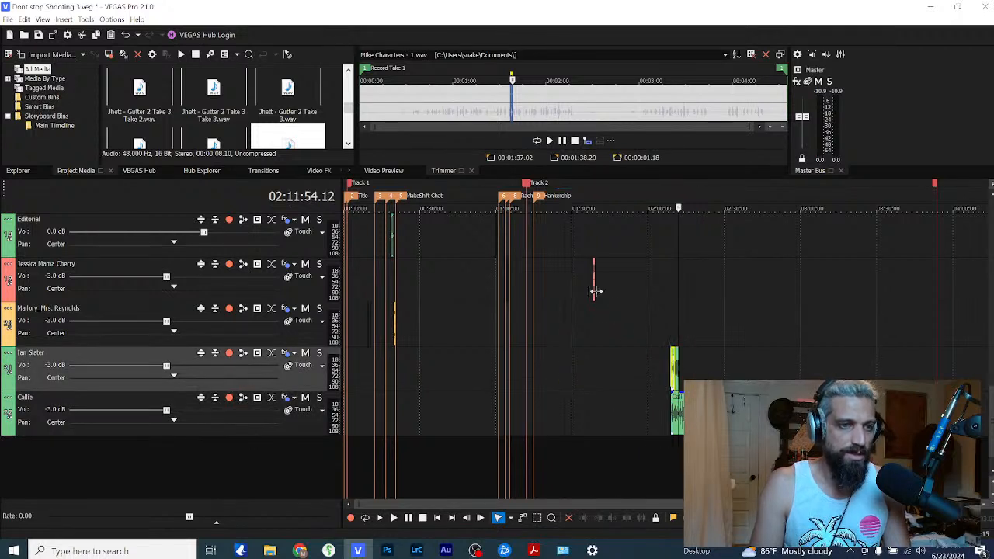
pyautogui.moveTo(594, 278); pyautogui.dragTo(673, 284)
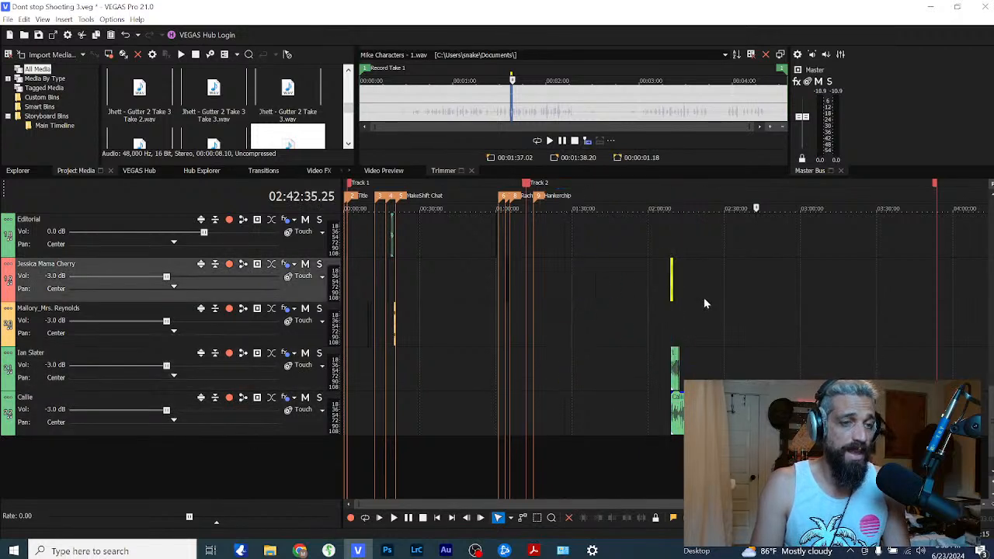
pyautogui.click(701, 296)
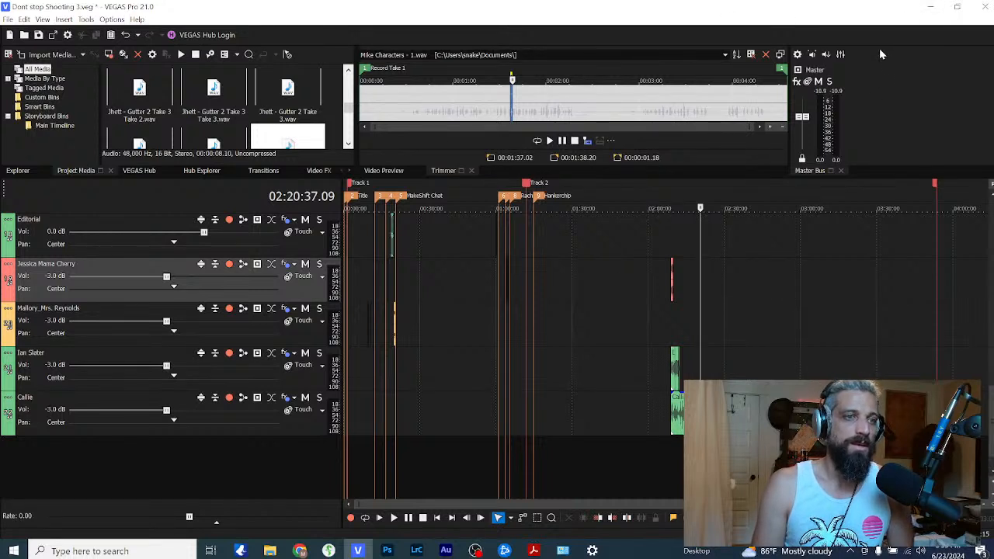
pyautogui.moveTo(991, 420); pyautogui.dragTo(990, 231)
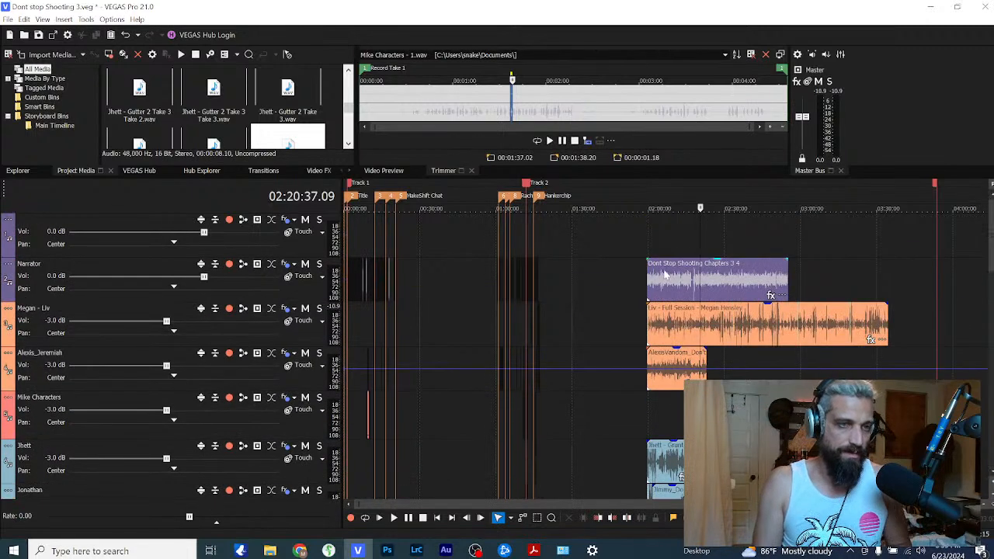
pyautogui.click(522, 236)
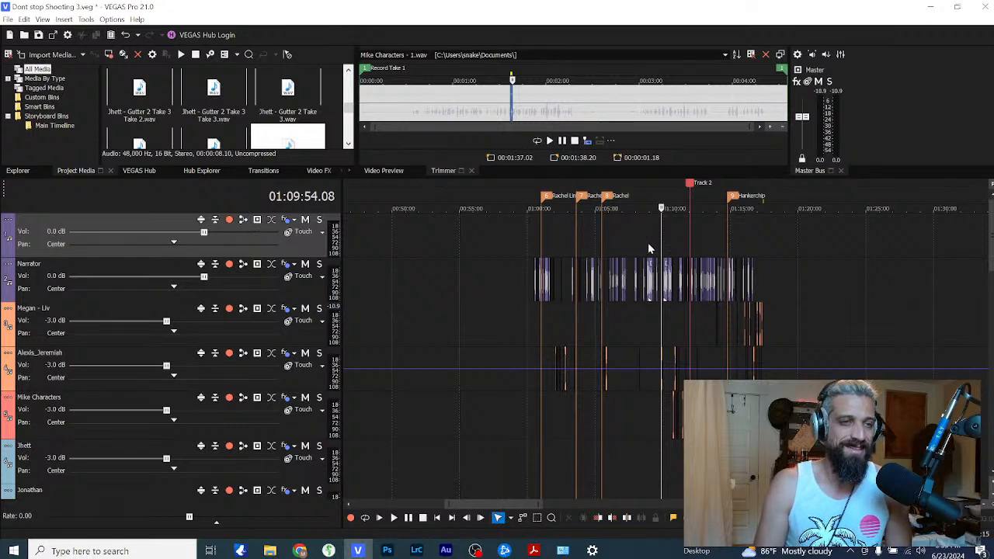
pyautogui.click(646, 237)
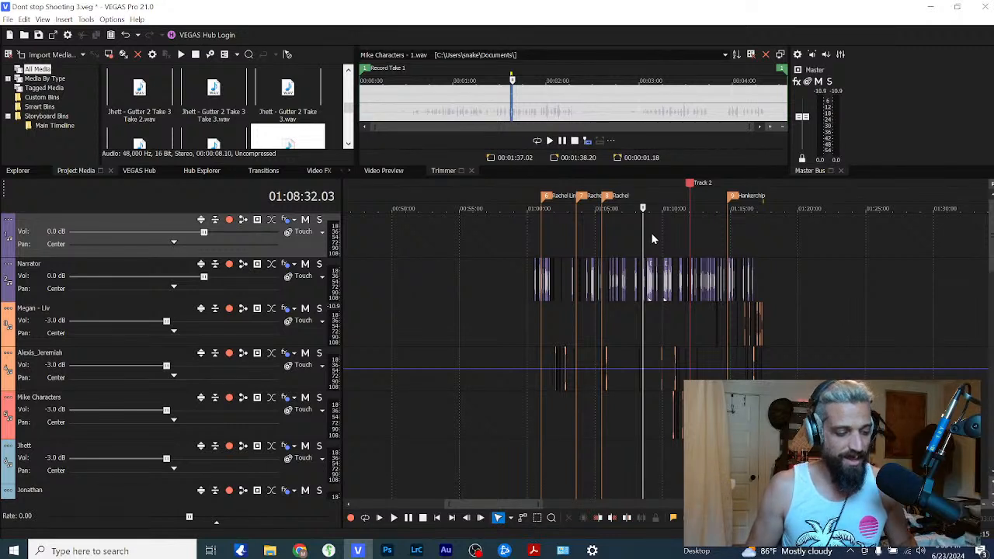
pyautogui.click(648, 232)
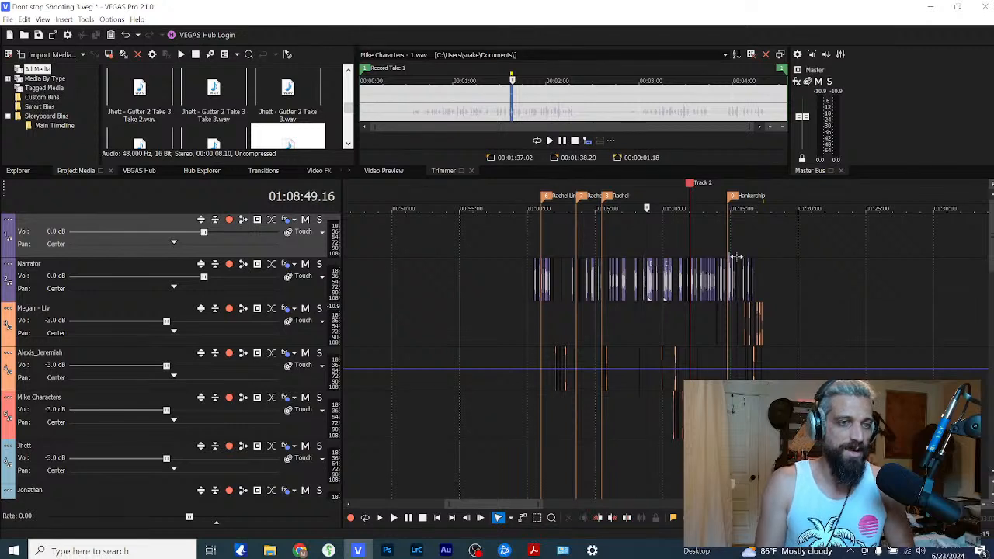
pyautogui.click(684, 232)
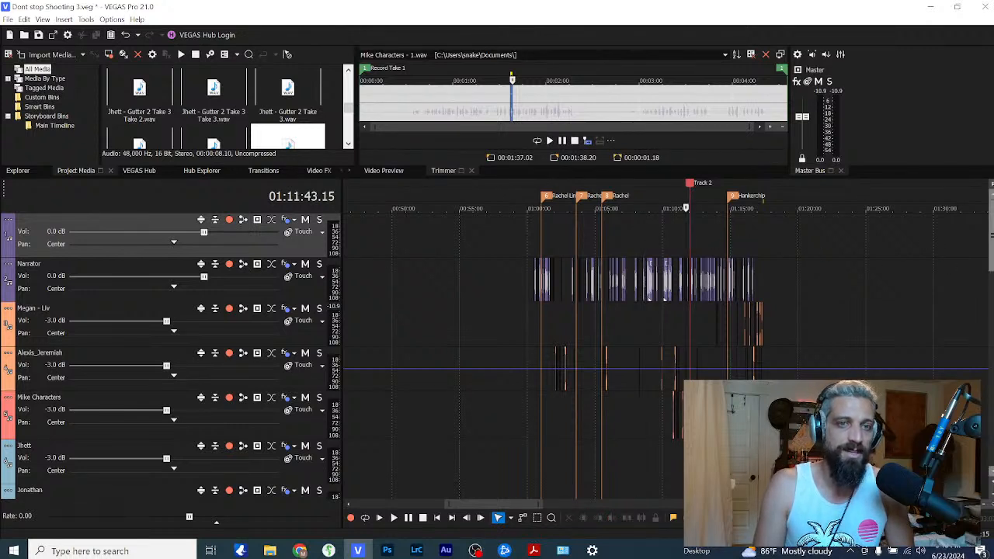